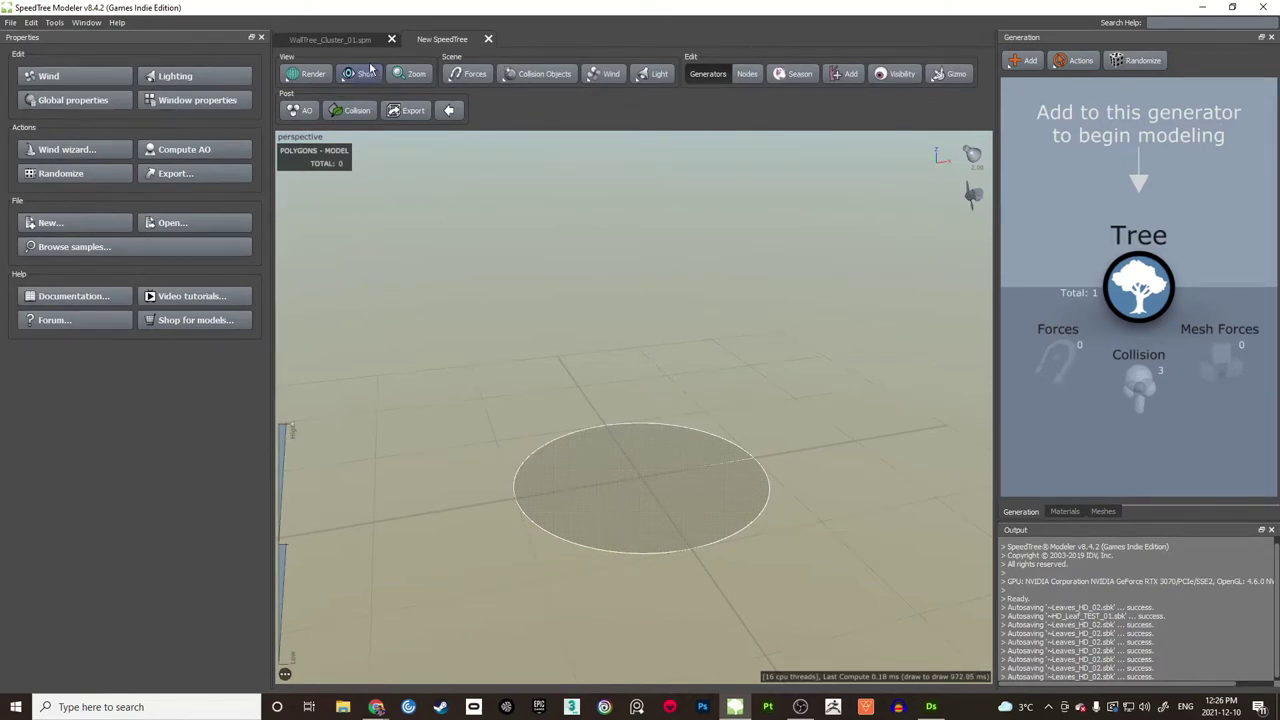
Step: Examine the finished leaf cluster in WallTree_Cluster_01.spm from different angles and return to the empty new model
click(330, 39)
drag(651, 343, 680, 335)
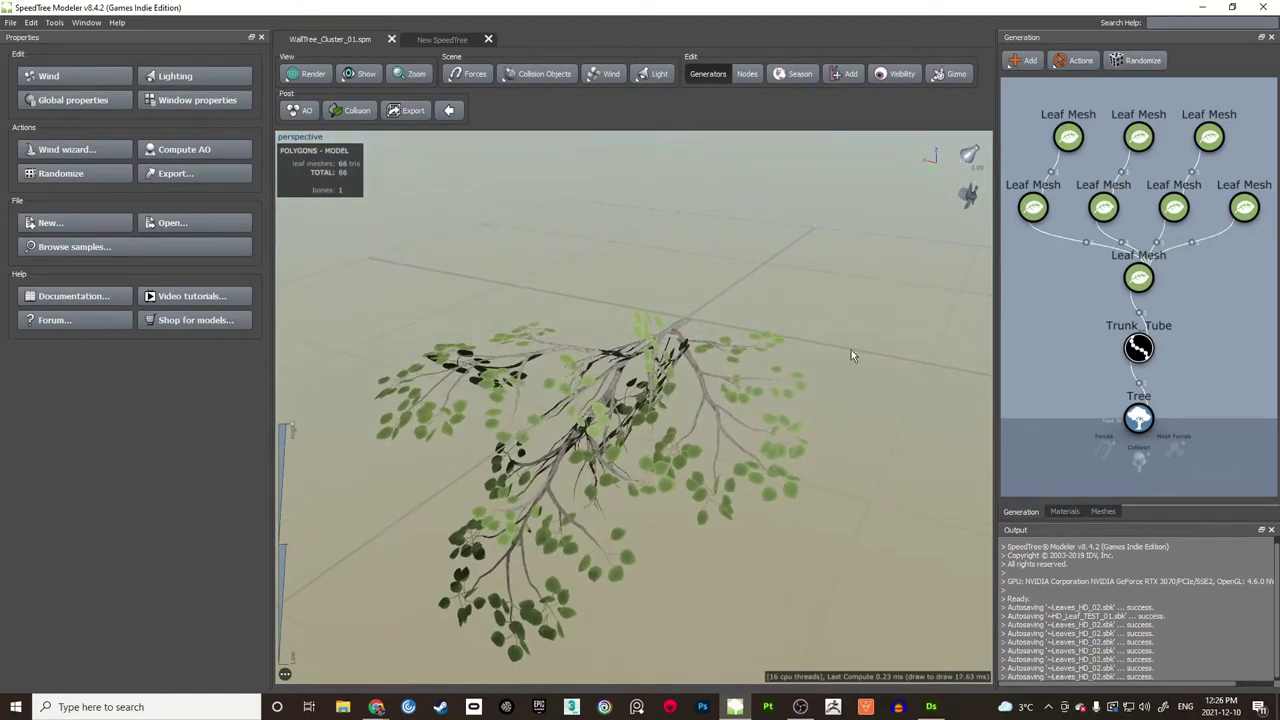
drag(794, 329, 519, 272)
key(2)
key(w)
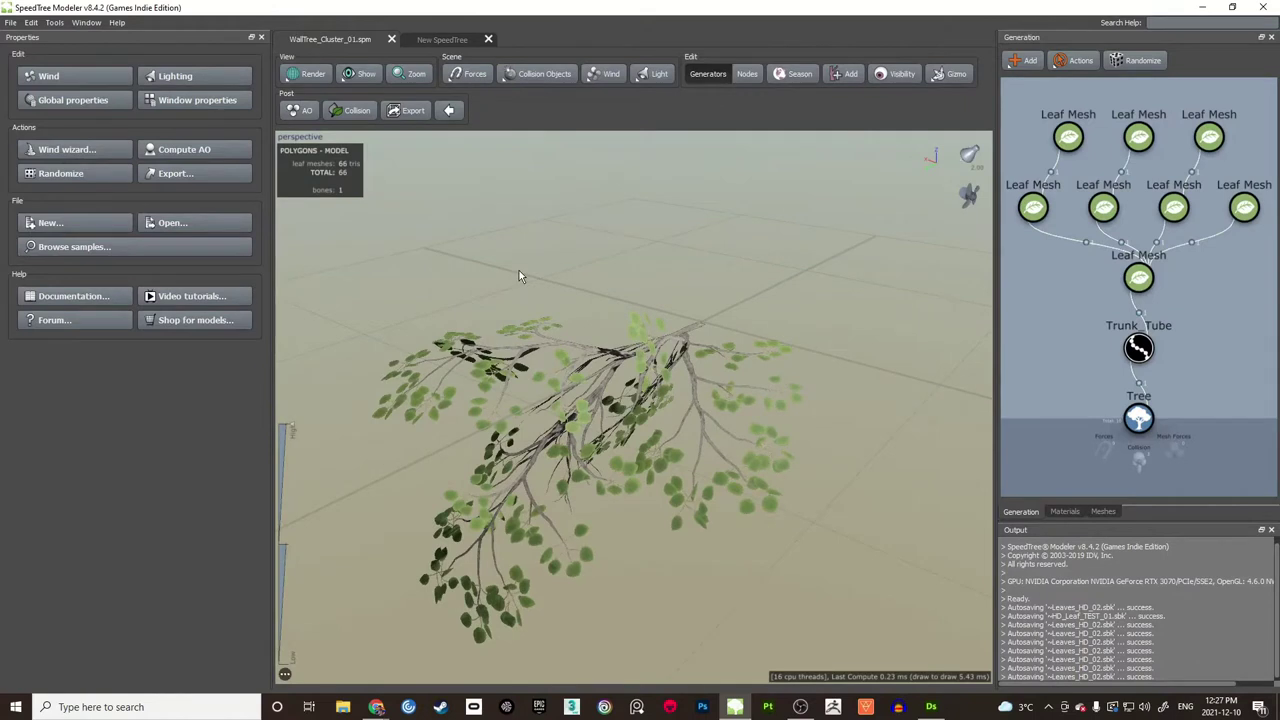
key(ctrl+Tab)
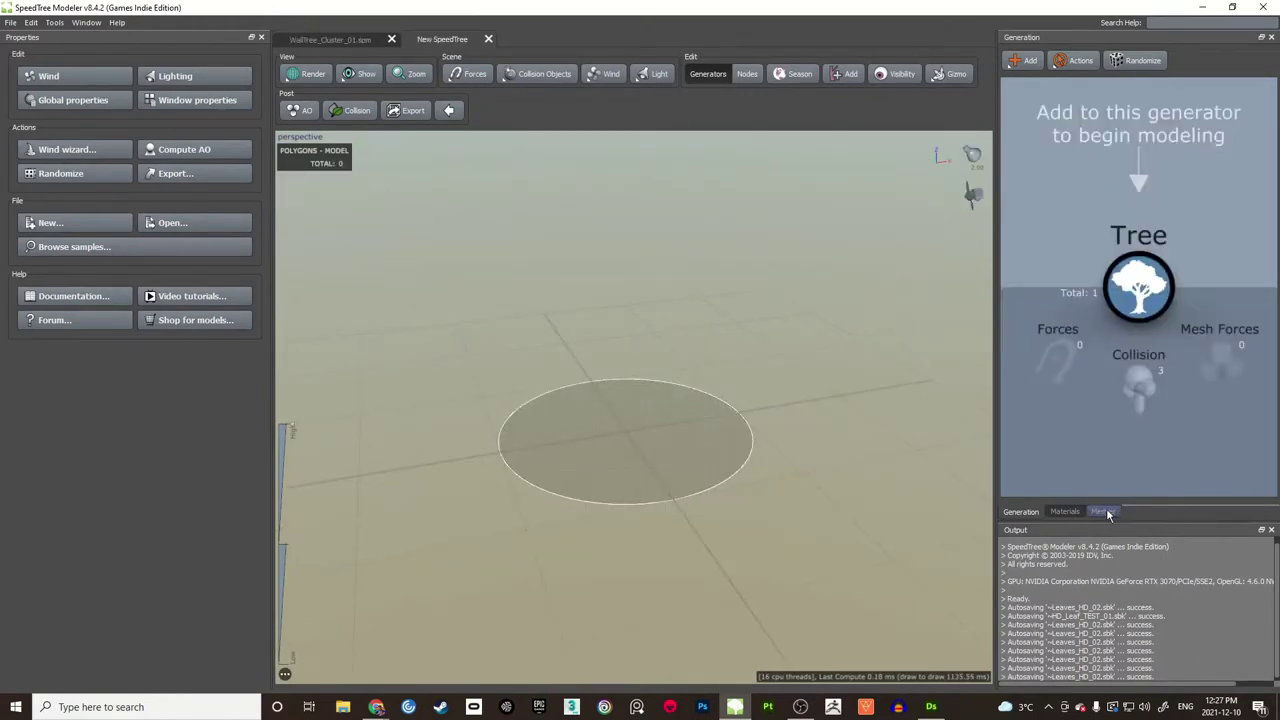
Step: Add a new material to the empty model and name it Leaf_01
click(1064, 511)
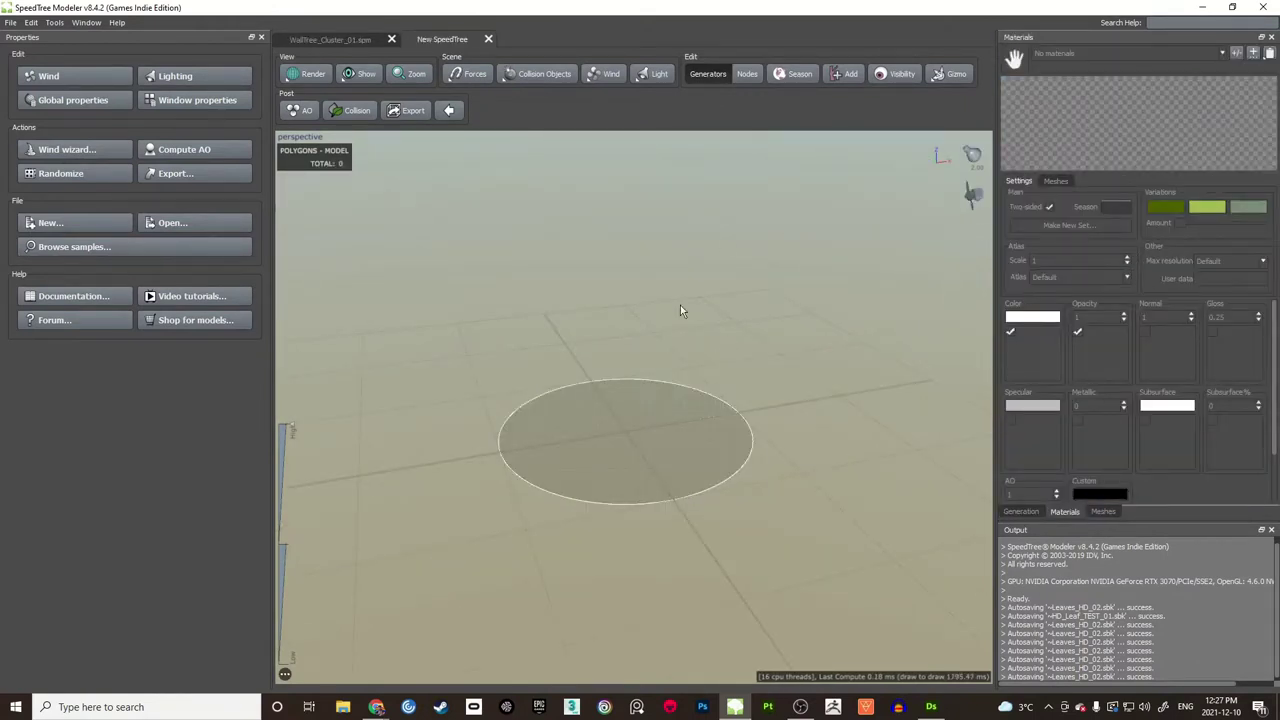
click(1236, 52)
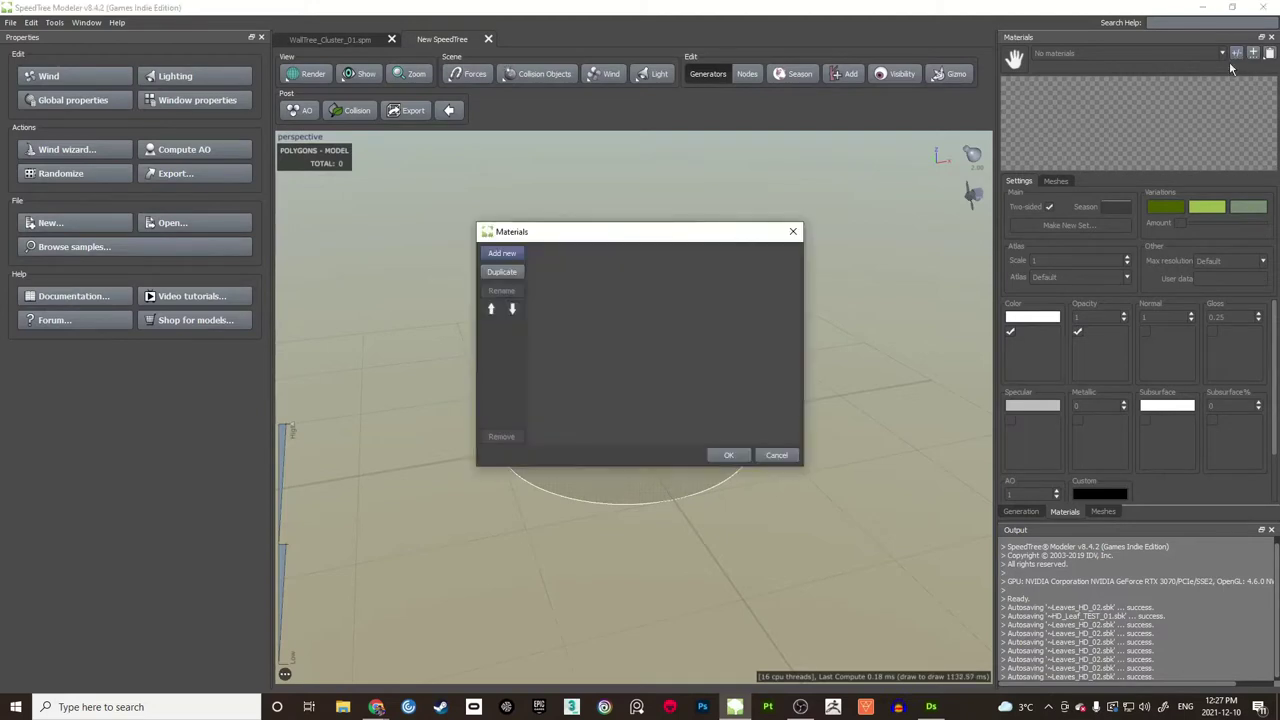
click(502, 253)
double_click(566, 252)
key(End)
key(BackSpace)
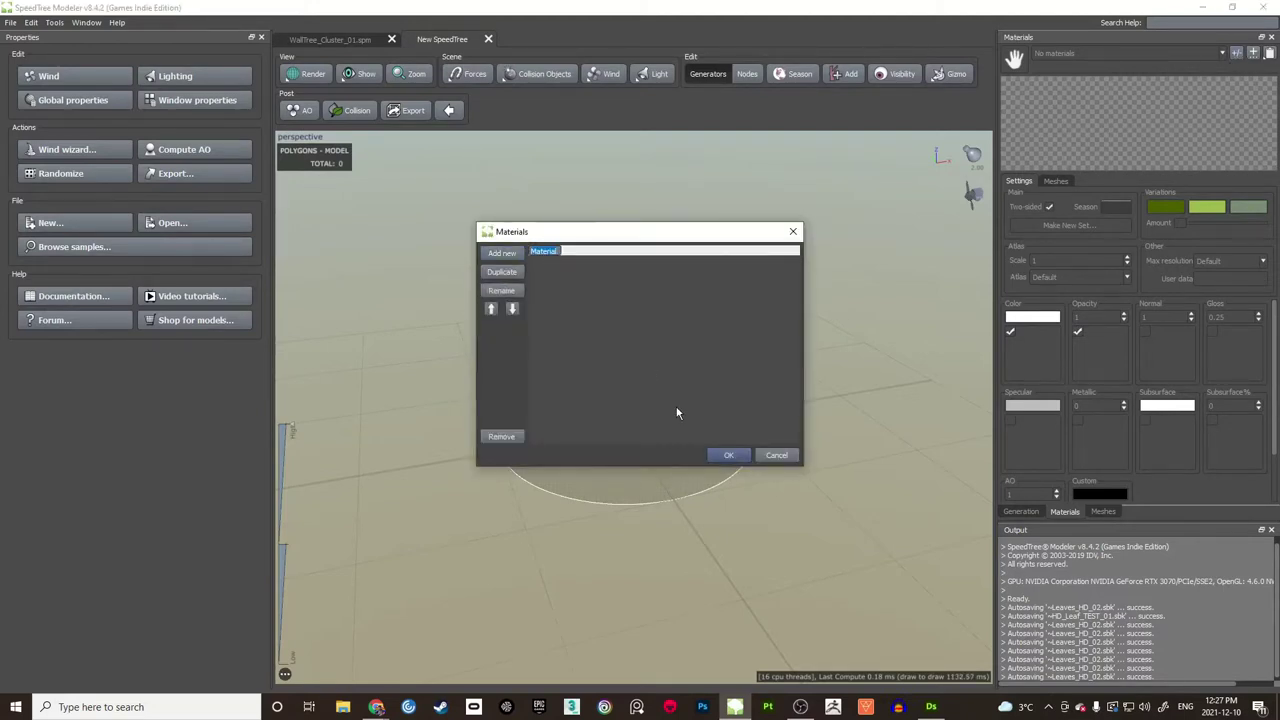
text(Leaf_01)
key(Return)
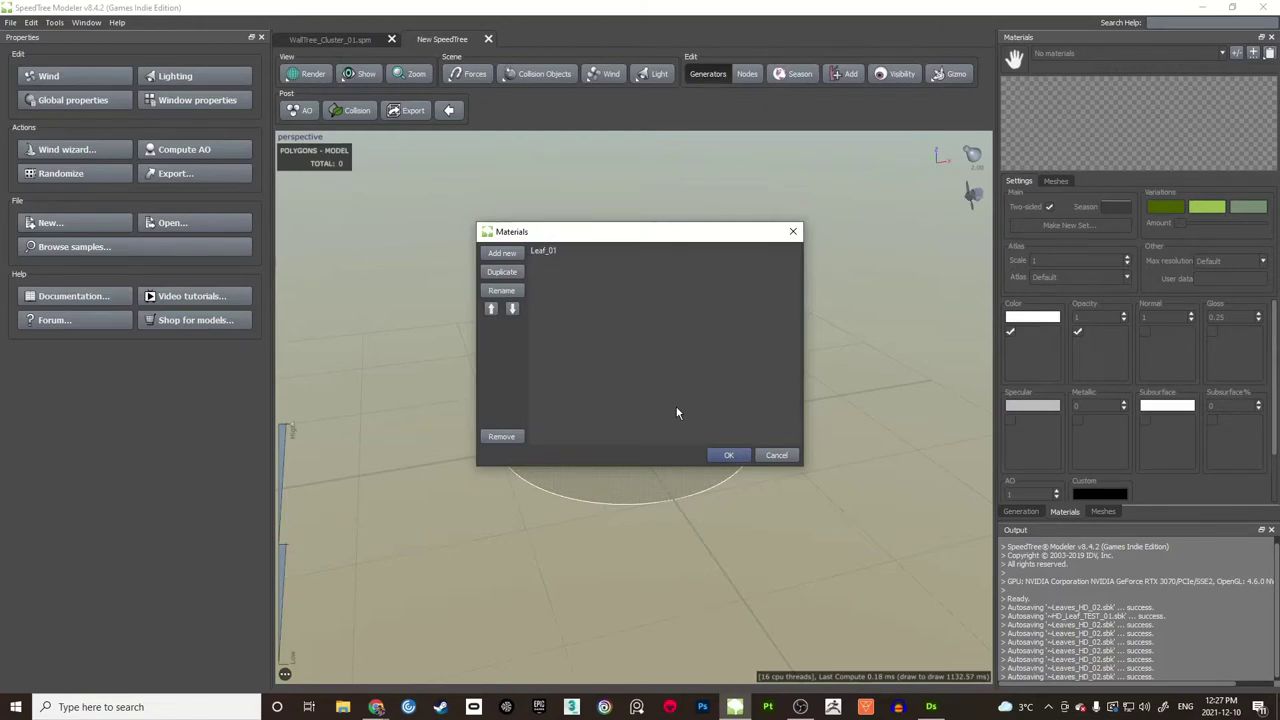
click(726, 456)
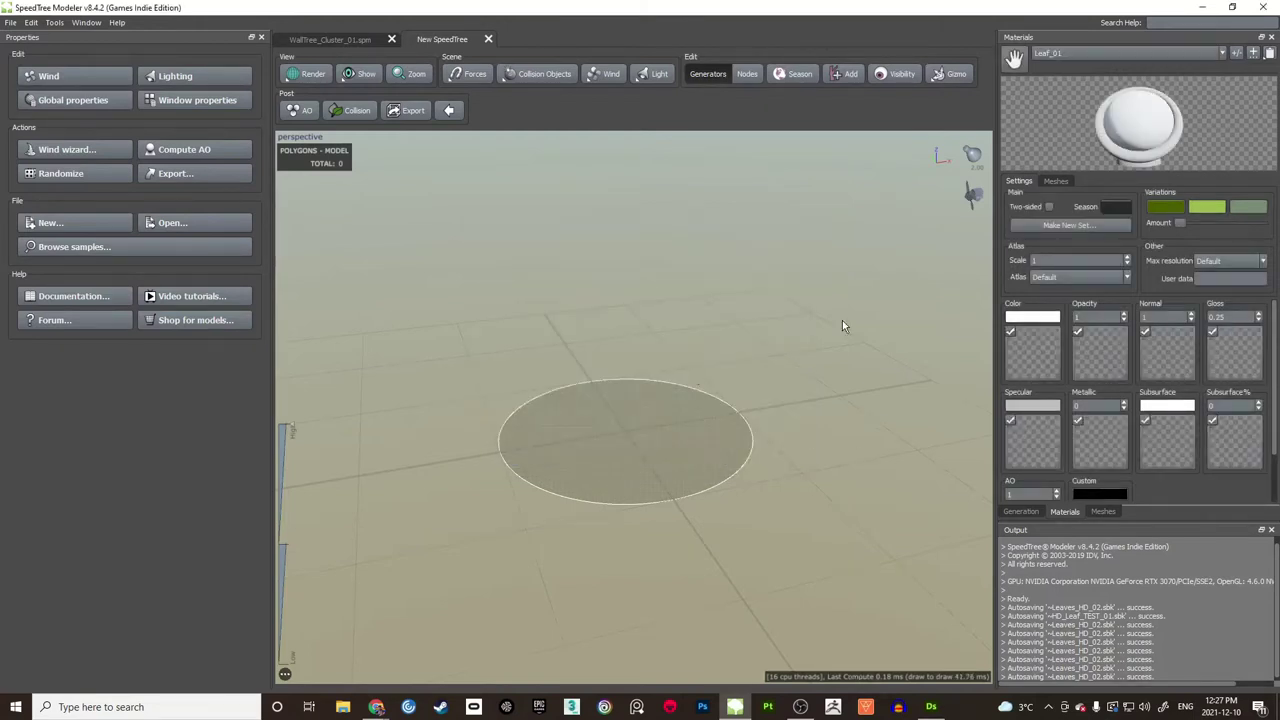
Step: Load Wall_Tree_Leaf_02_basecolor.tga from the Textures folder as the Leaf_01 material's color map
click(1059, 341)
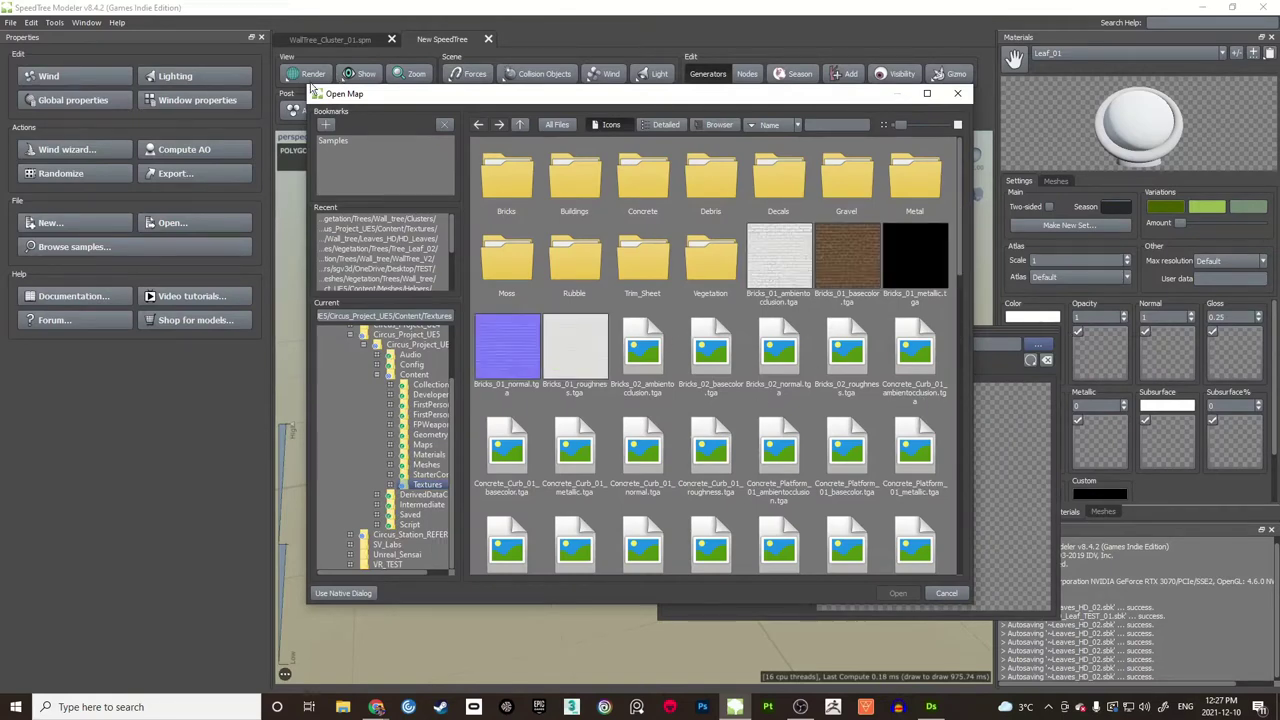
drag(307, 87, 228, 45)
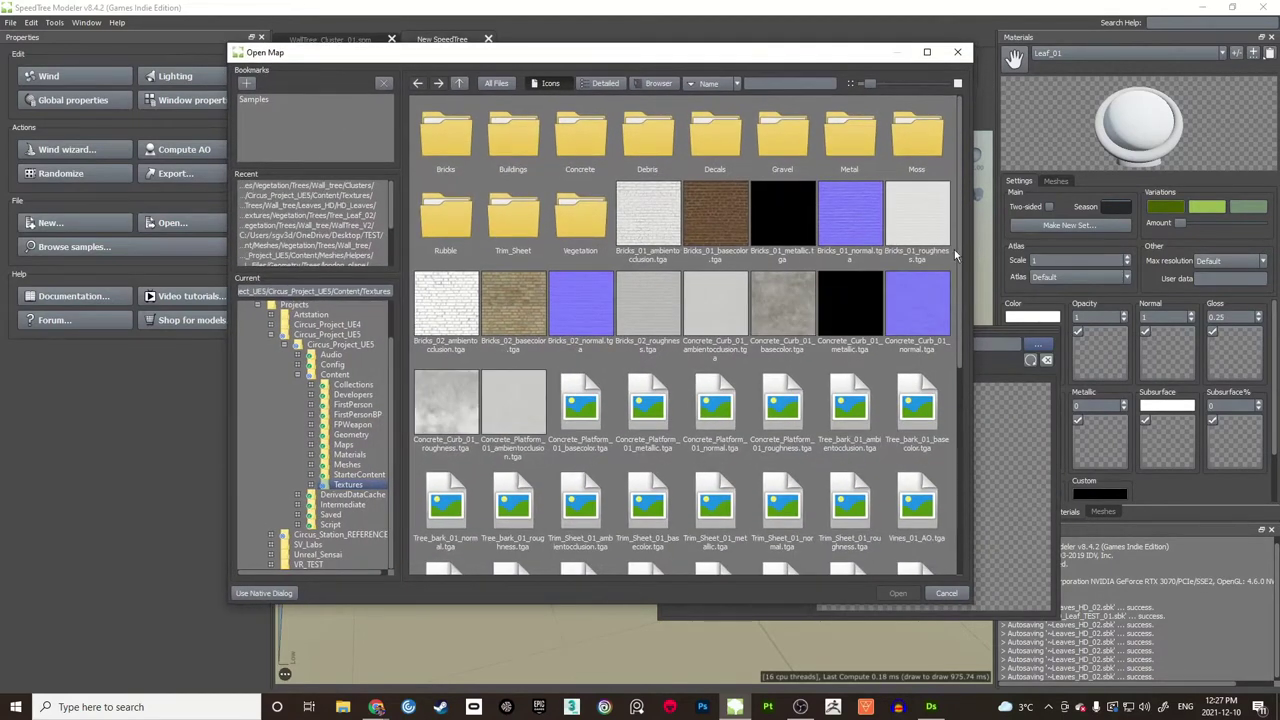
drag(959, 248, 958, 484)
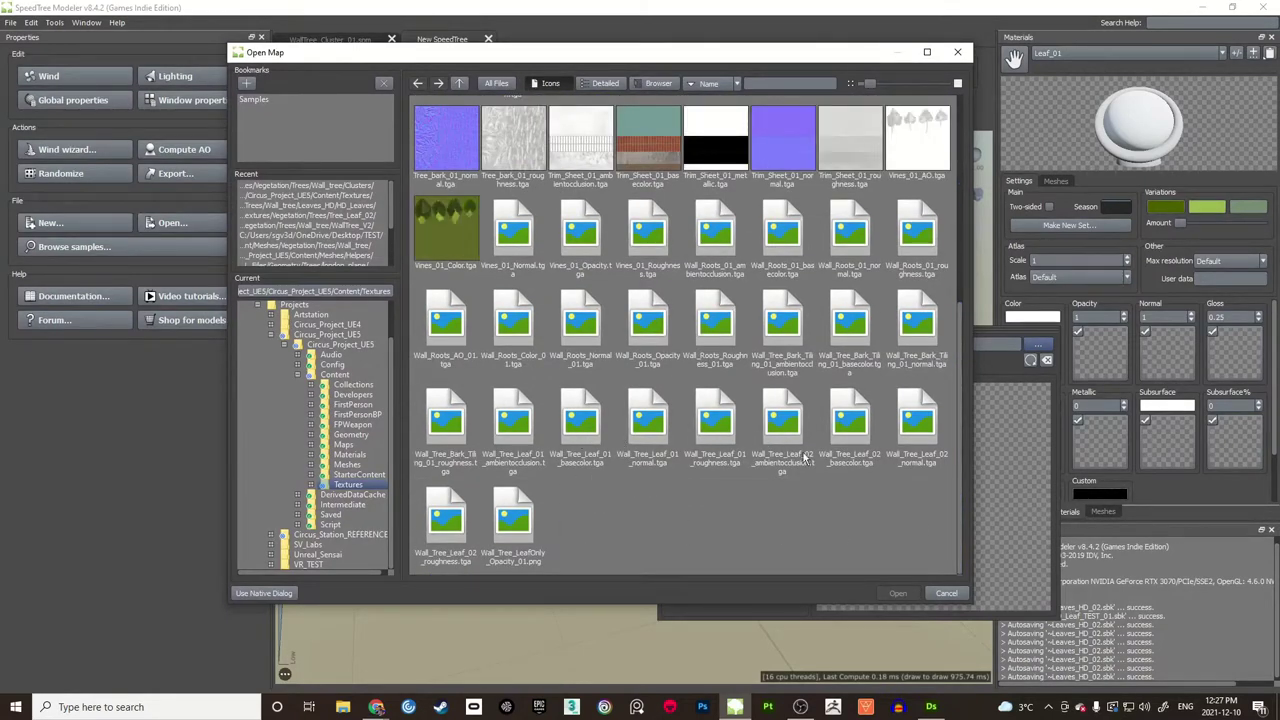
click(862, 436)
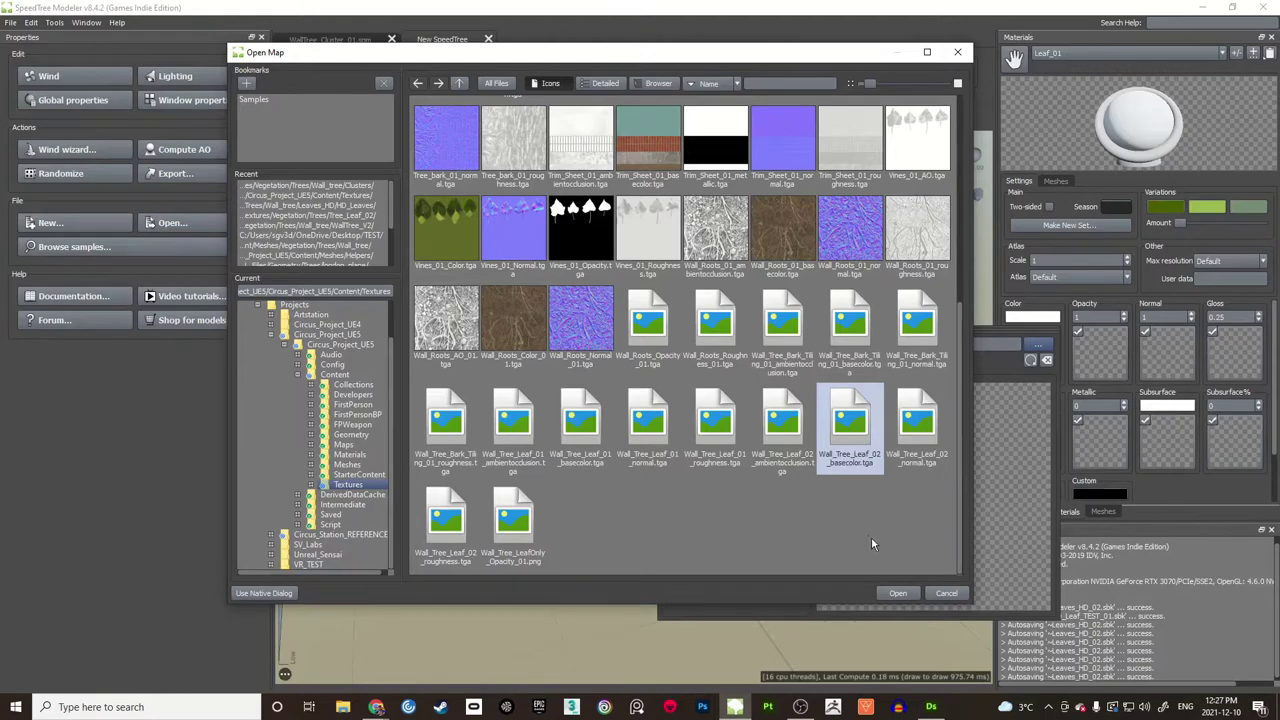
click(898, 593)
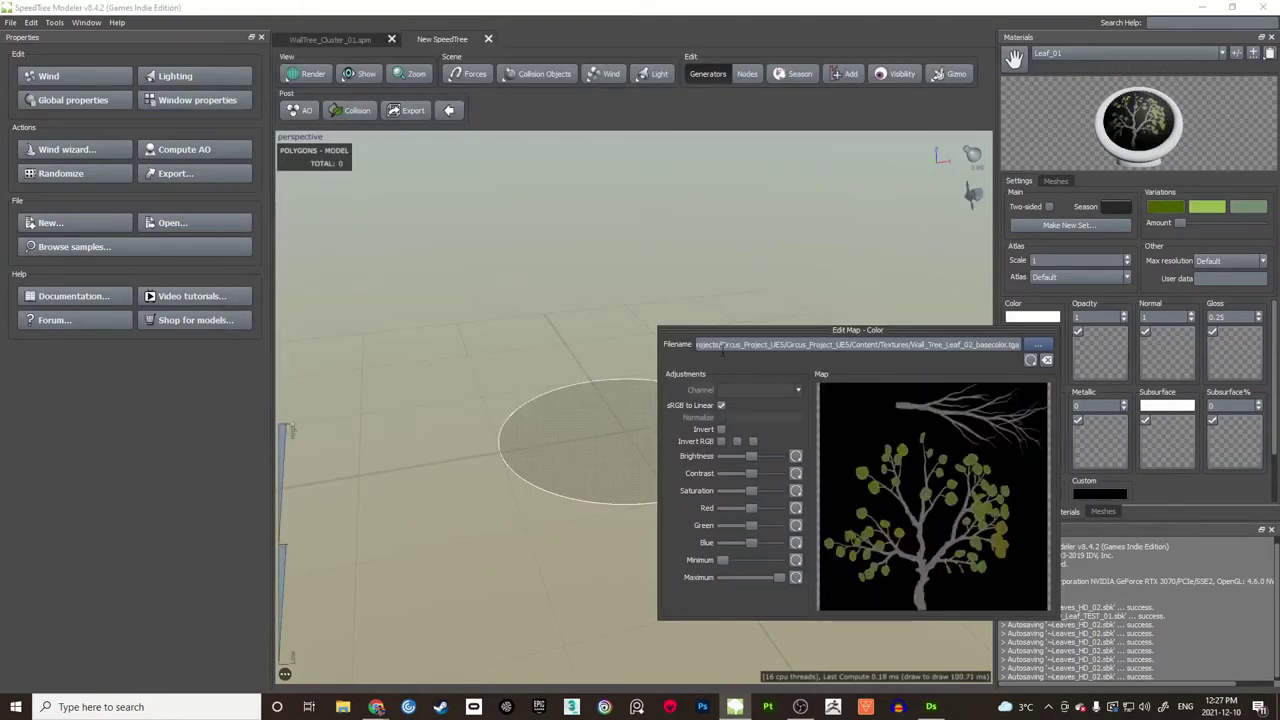
drag(658, 326, 228, 92)
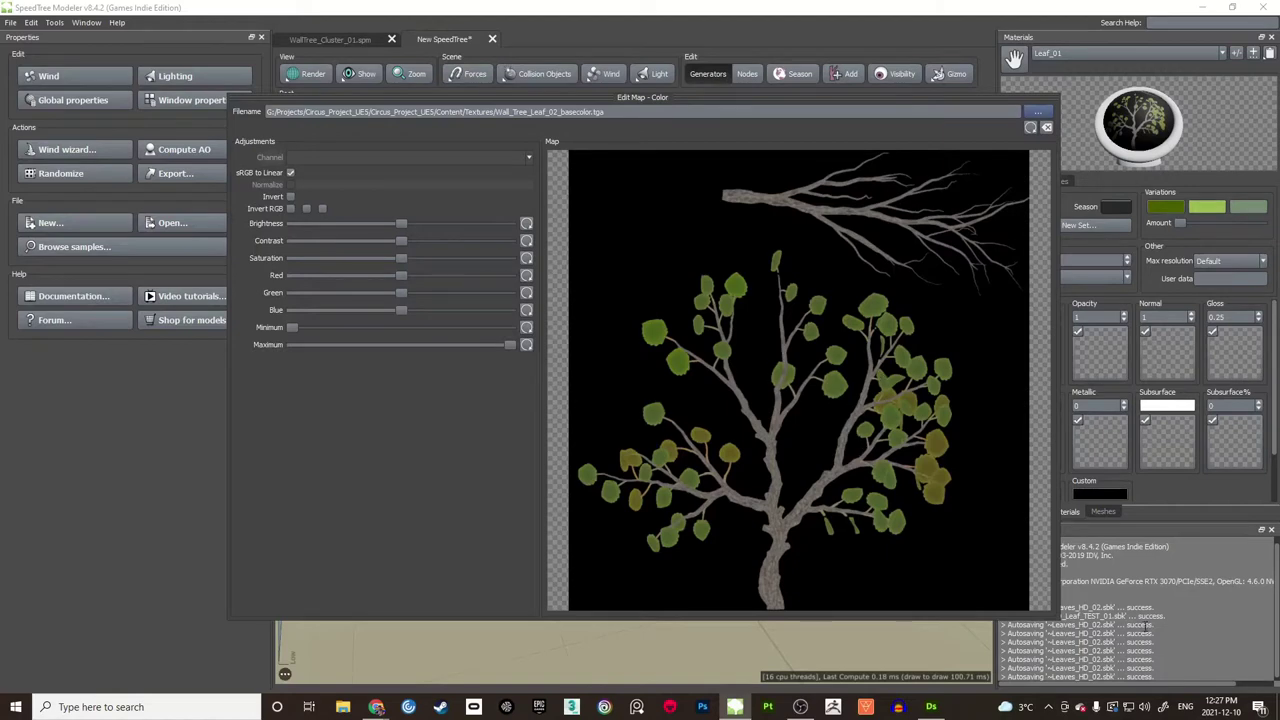
click(1171, 632)
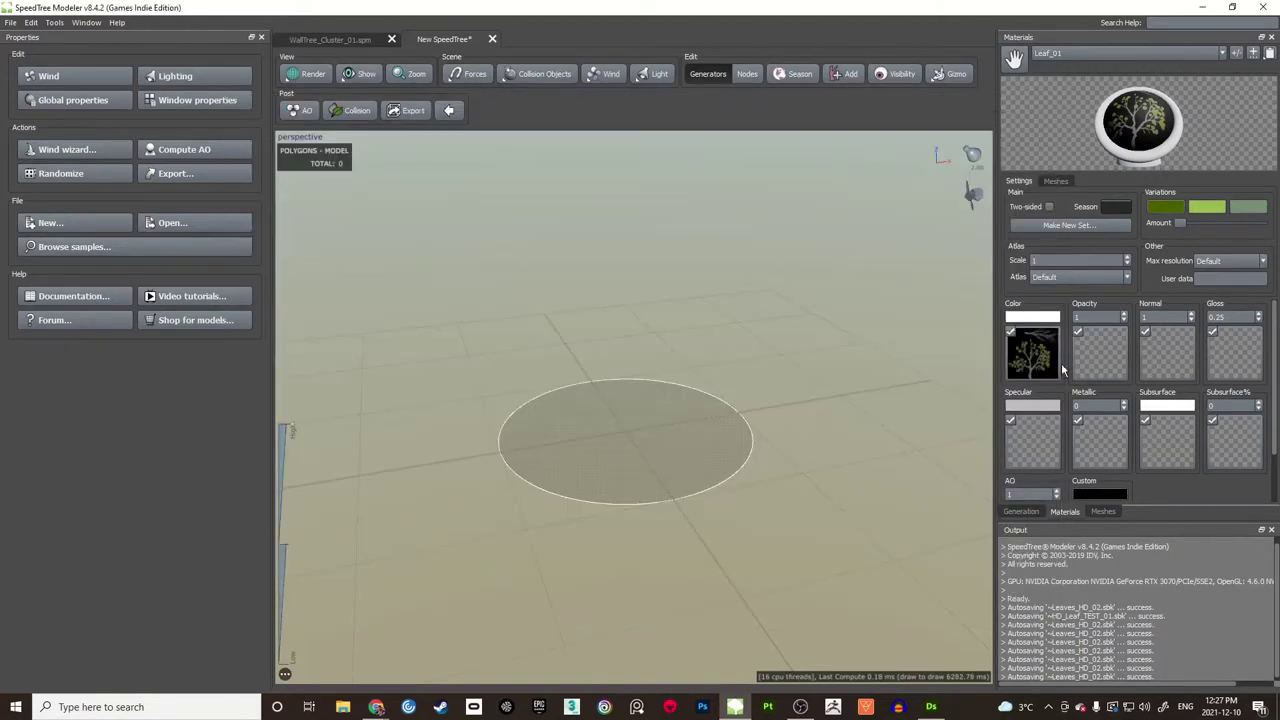
Step: Load Wall_Tree_Leaf_02_basecolor.tga as the Leaf_01 opacity map and set its channel to Alpha
click(1099, 350)
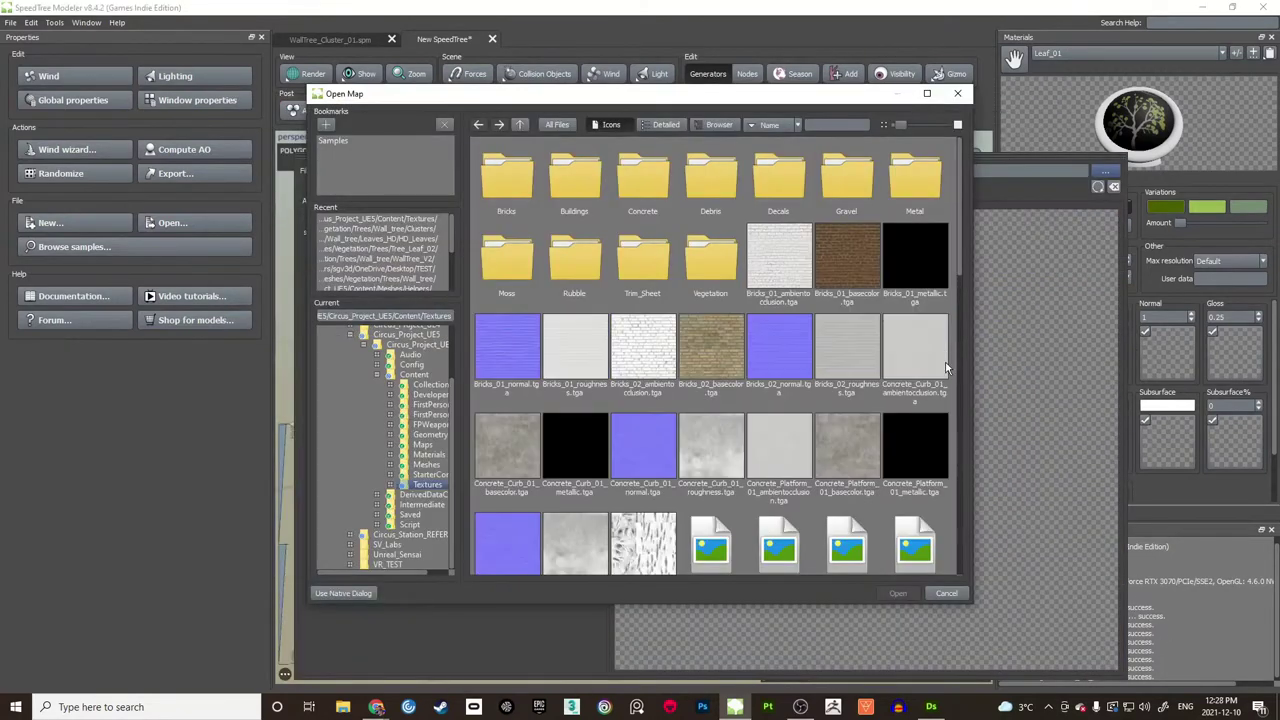
drag(961, 251, 964, 428)
click(915, 362)
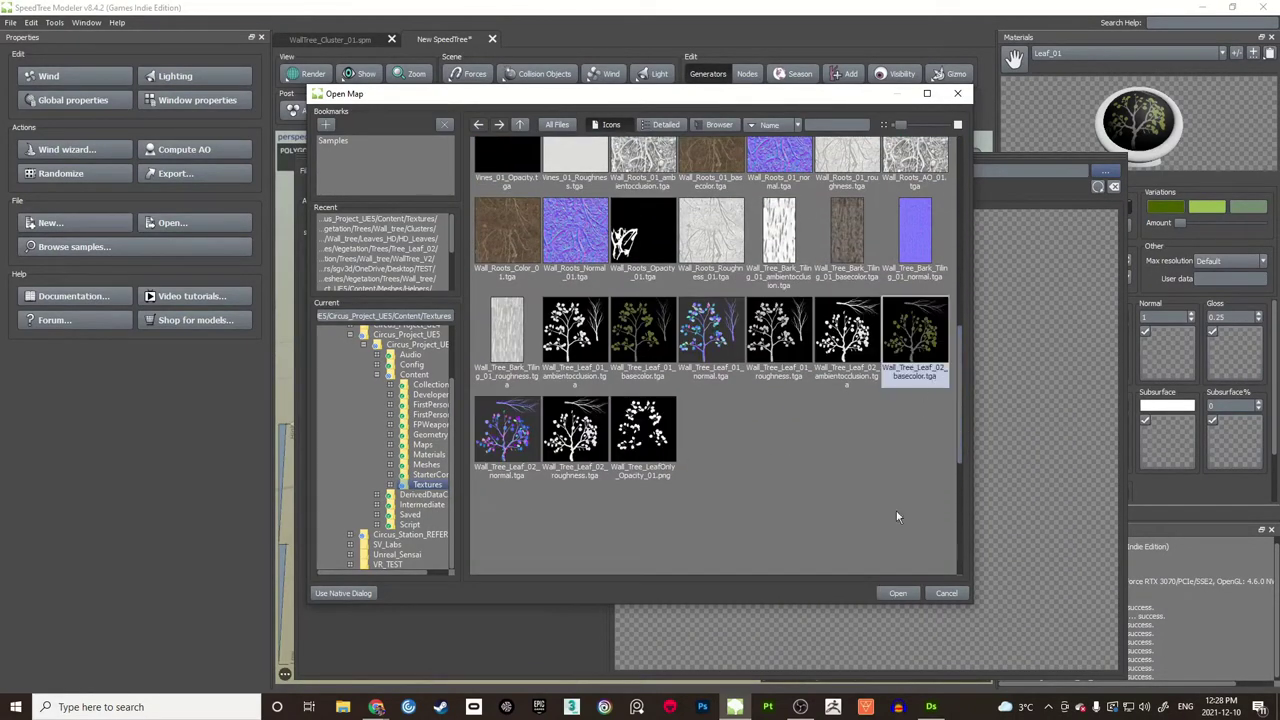
click(898, 593)
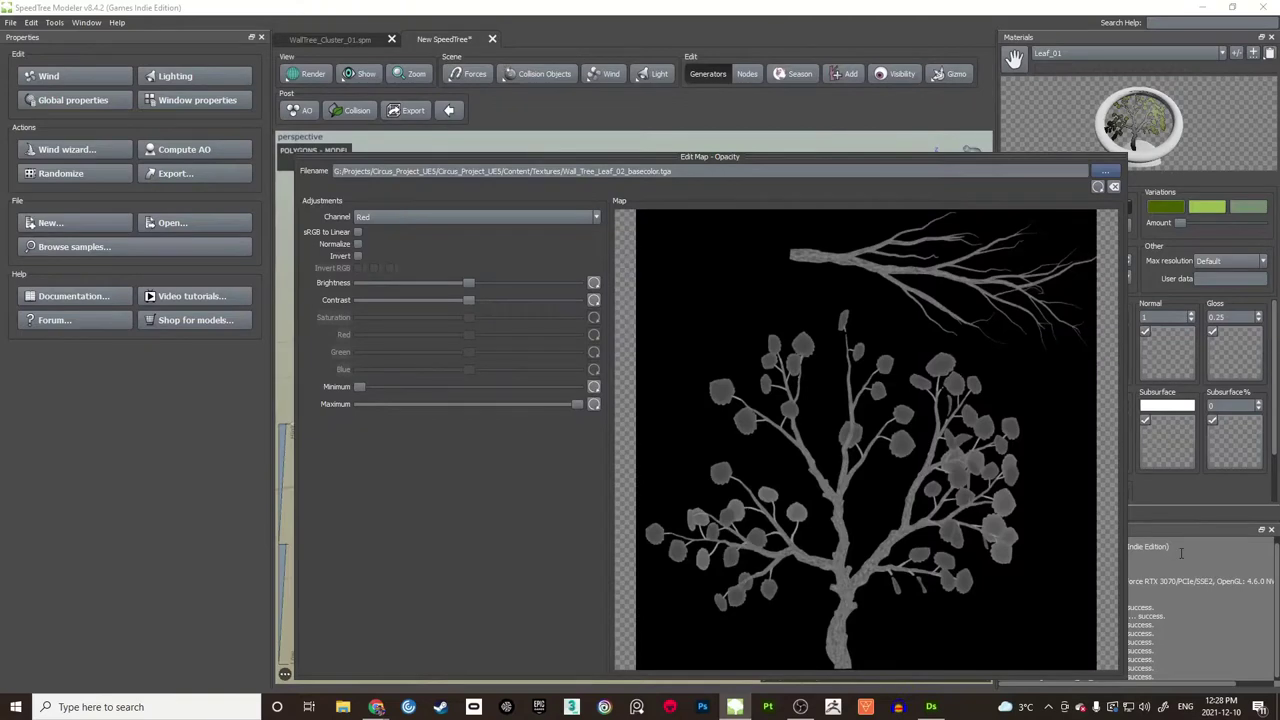
click(500, 219)
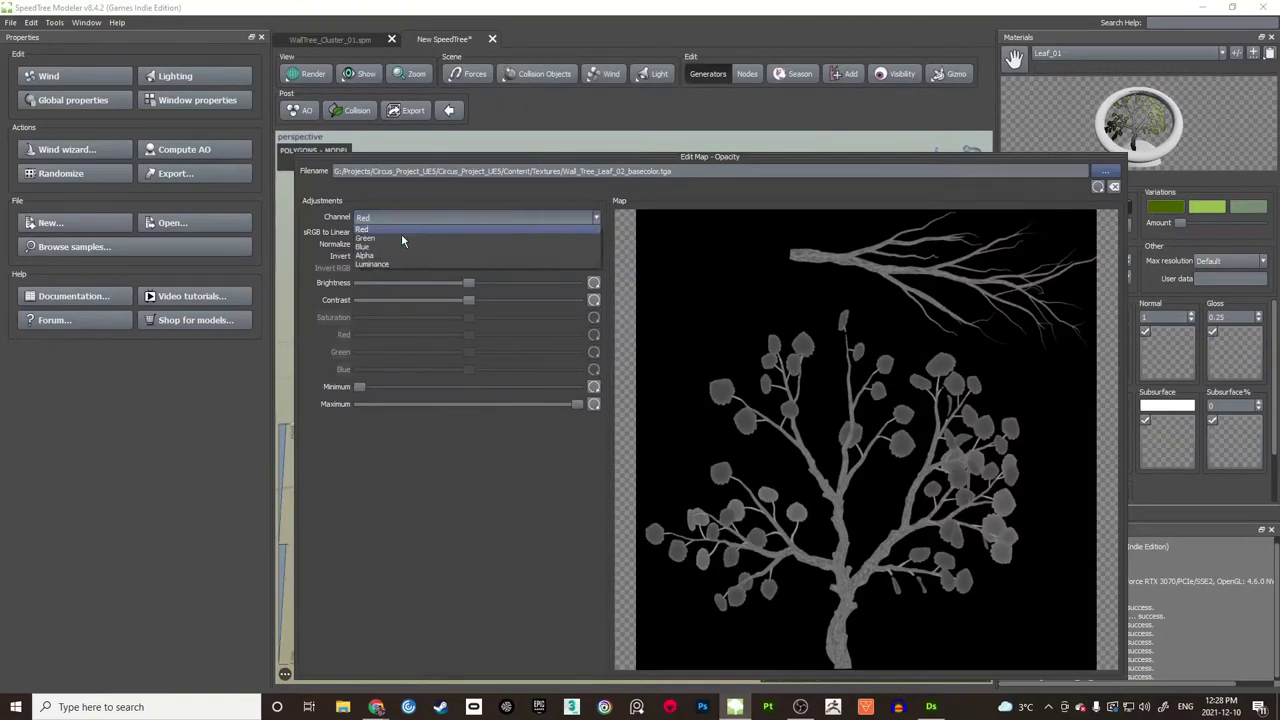
click(389, 255)
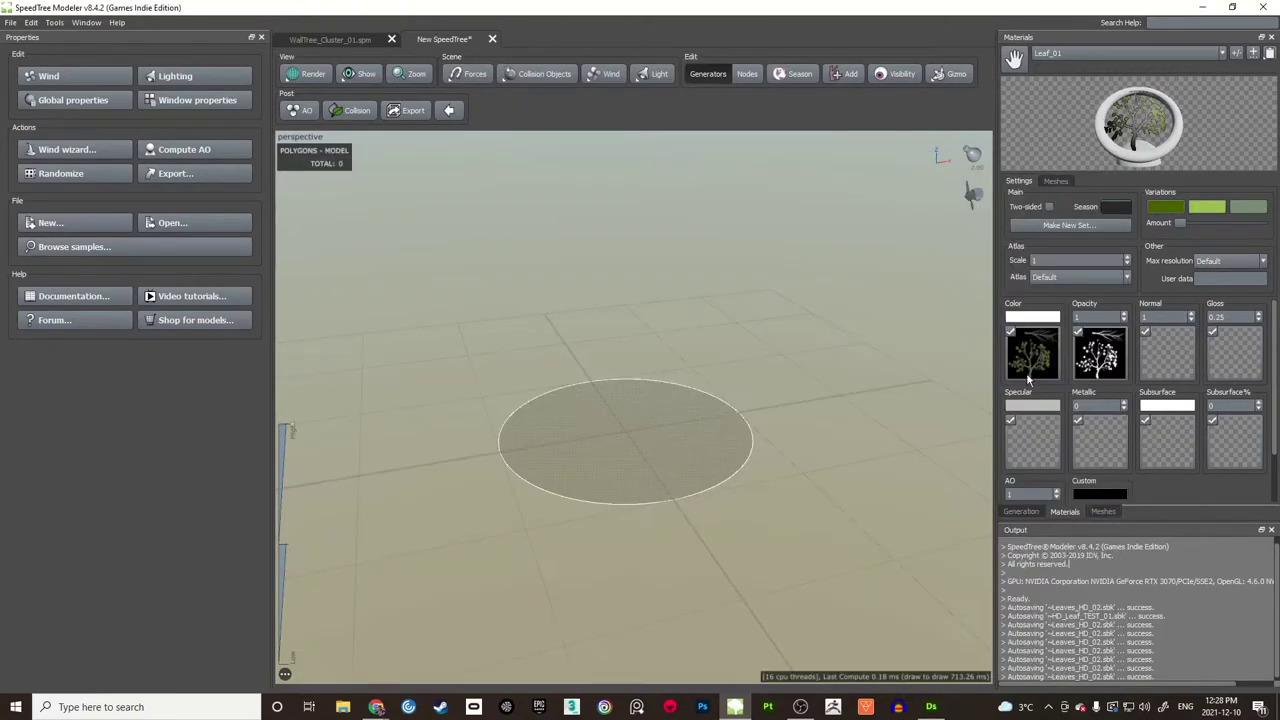
Step: Load Wall_Tree_Leaf_02_normal.tga as the Leaf_01 material's normal map
click(1167, 352)
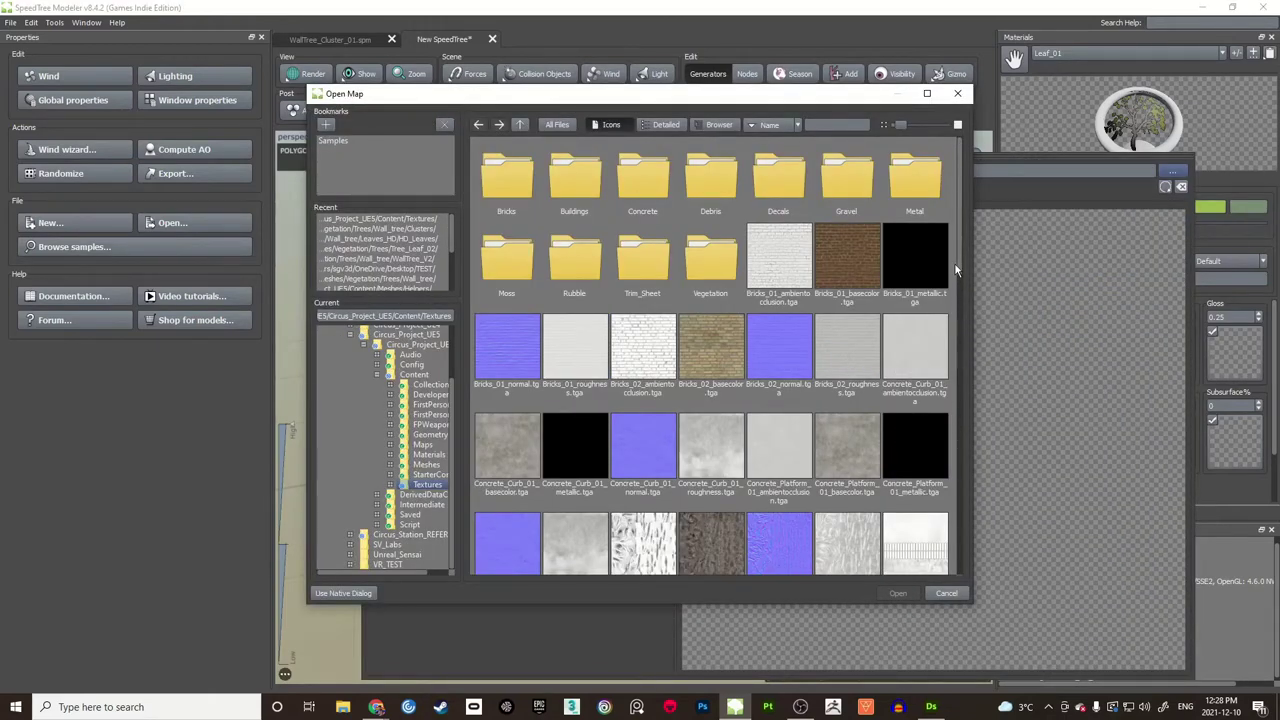
drag(962, 262, 956, 422)
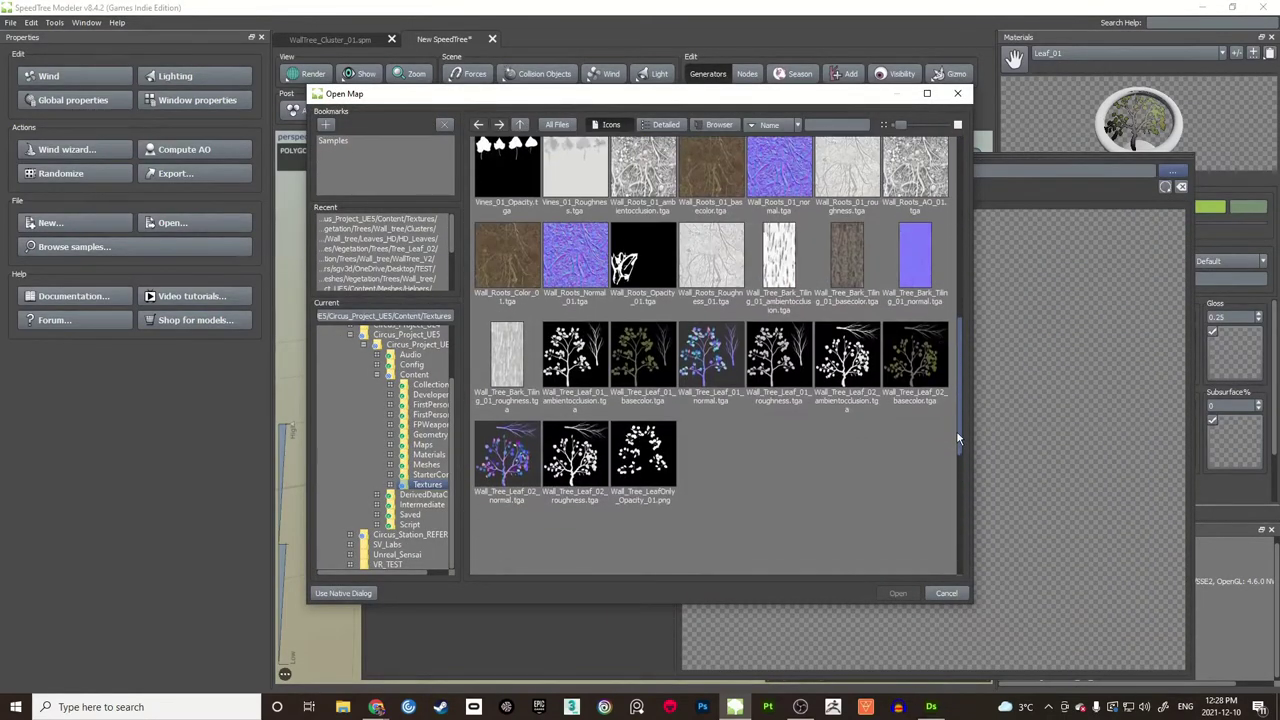
click(517, 474)
click(898, 593)
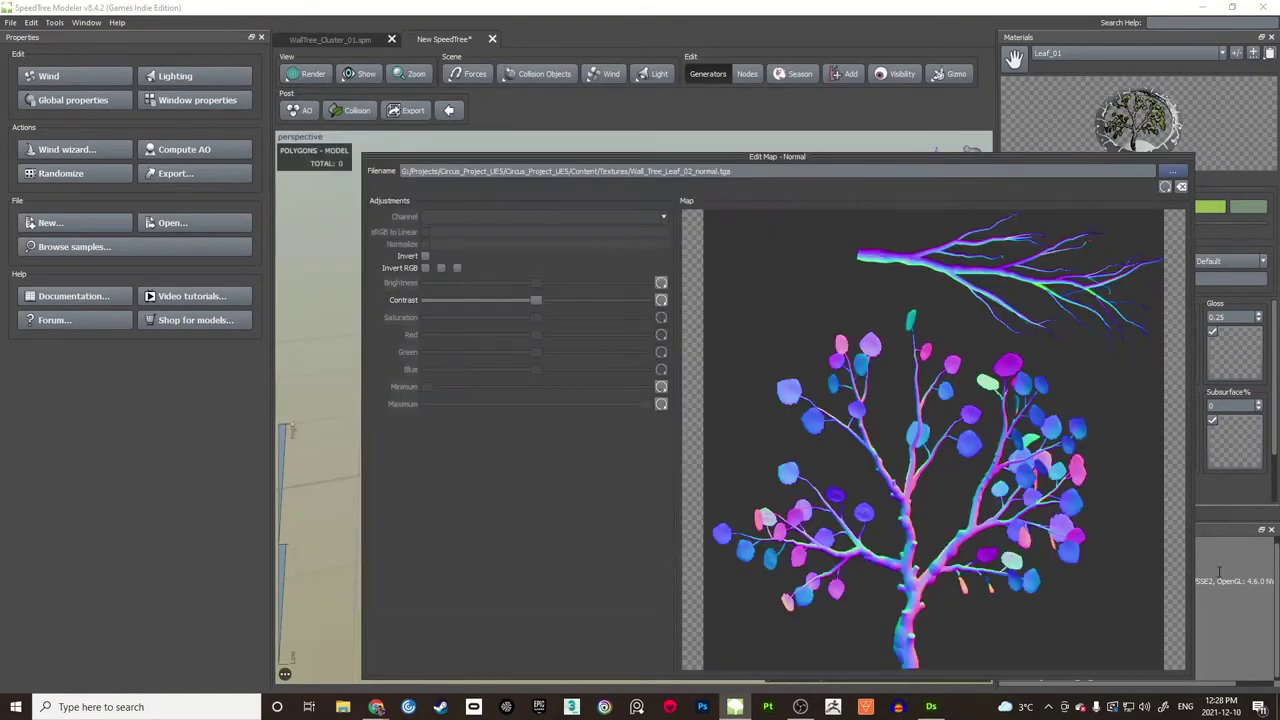
Step: Load Wall_Tree_Leaf_02_roughness.tga as the Leaf_01 material's specular map
scroll(1100, 380, down, 2)
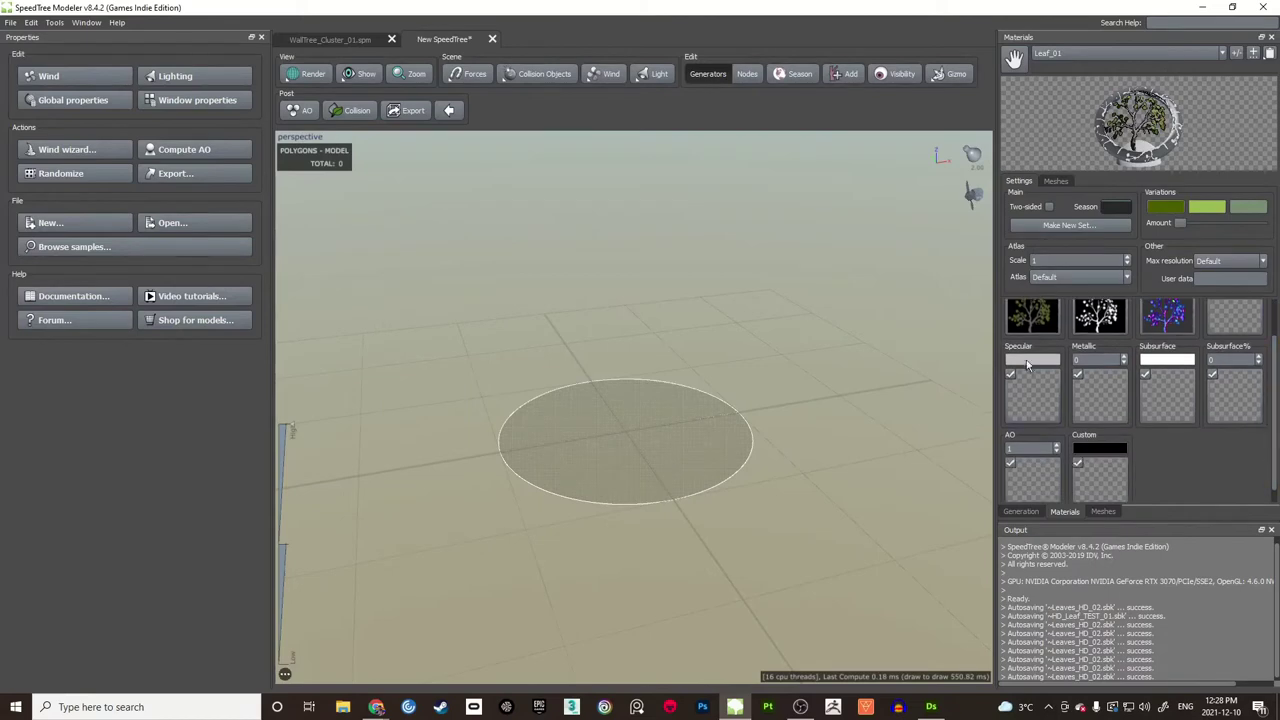
click(1029, 392)
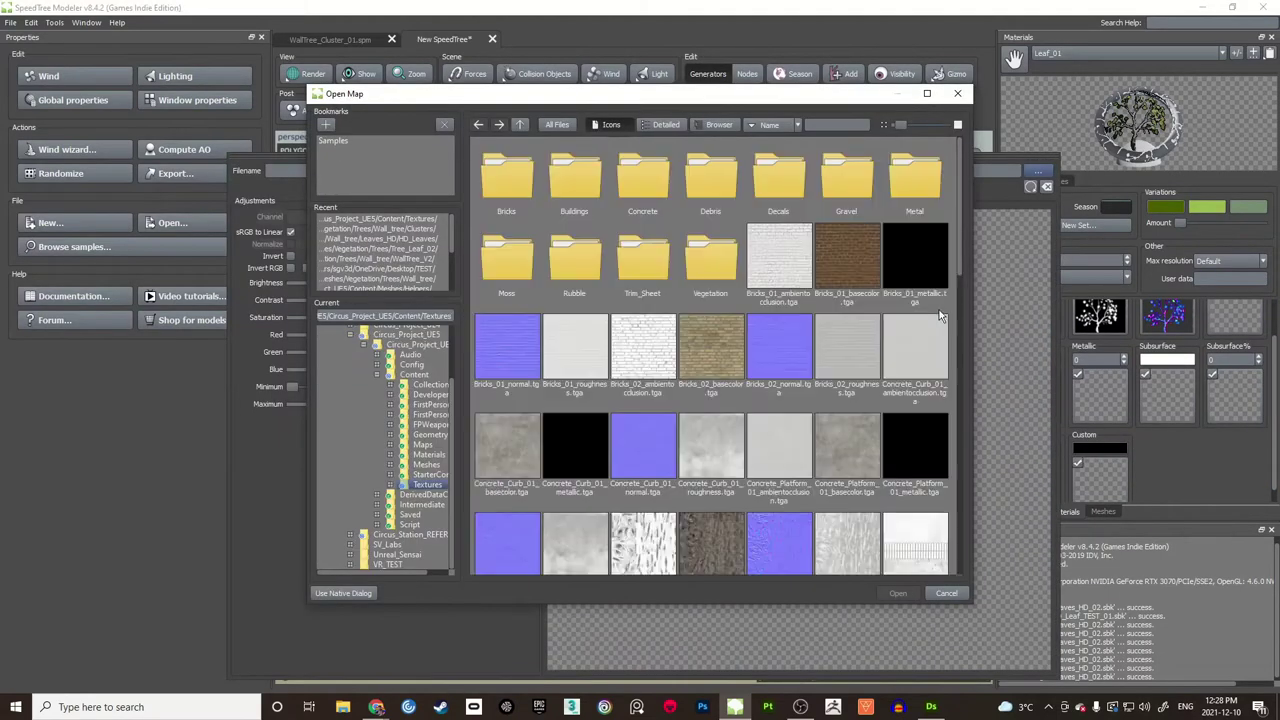
drag(961, 243, 960, 443)
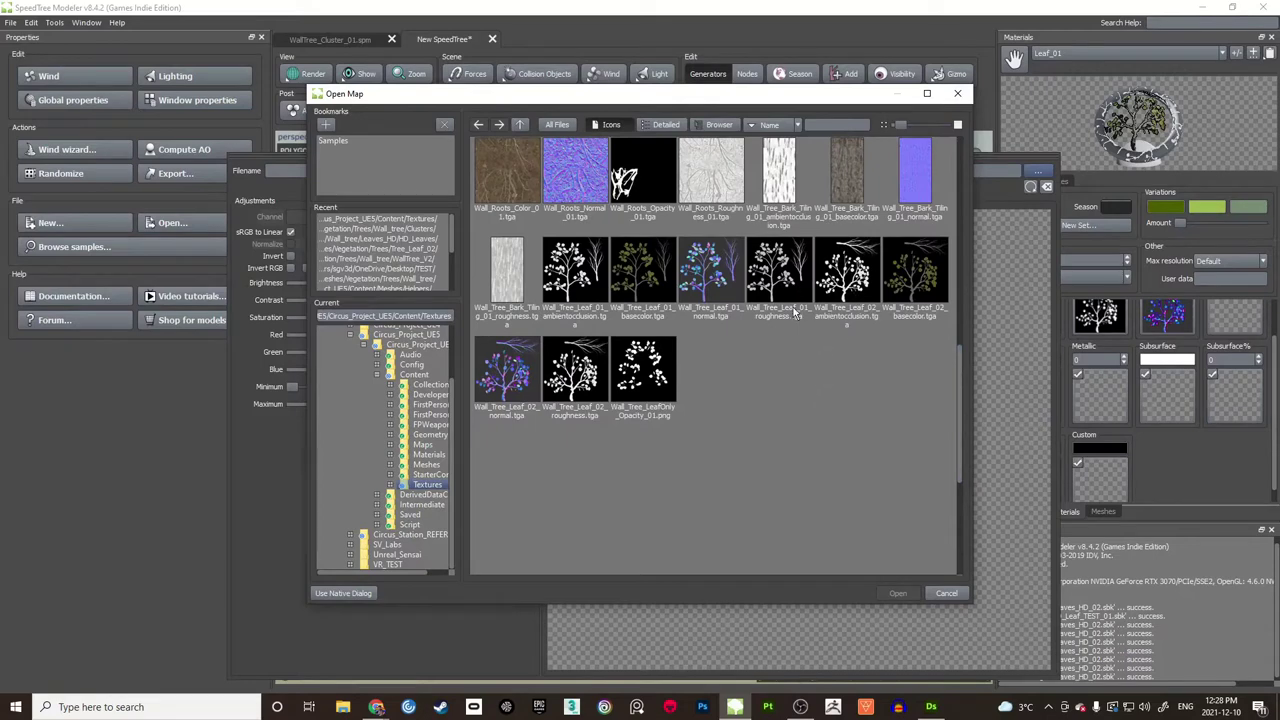
click(575, 375)
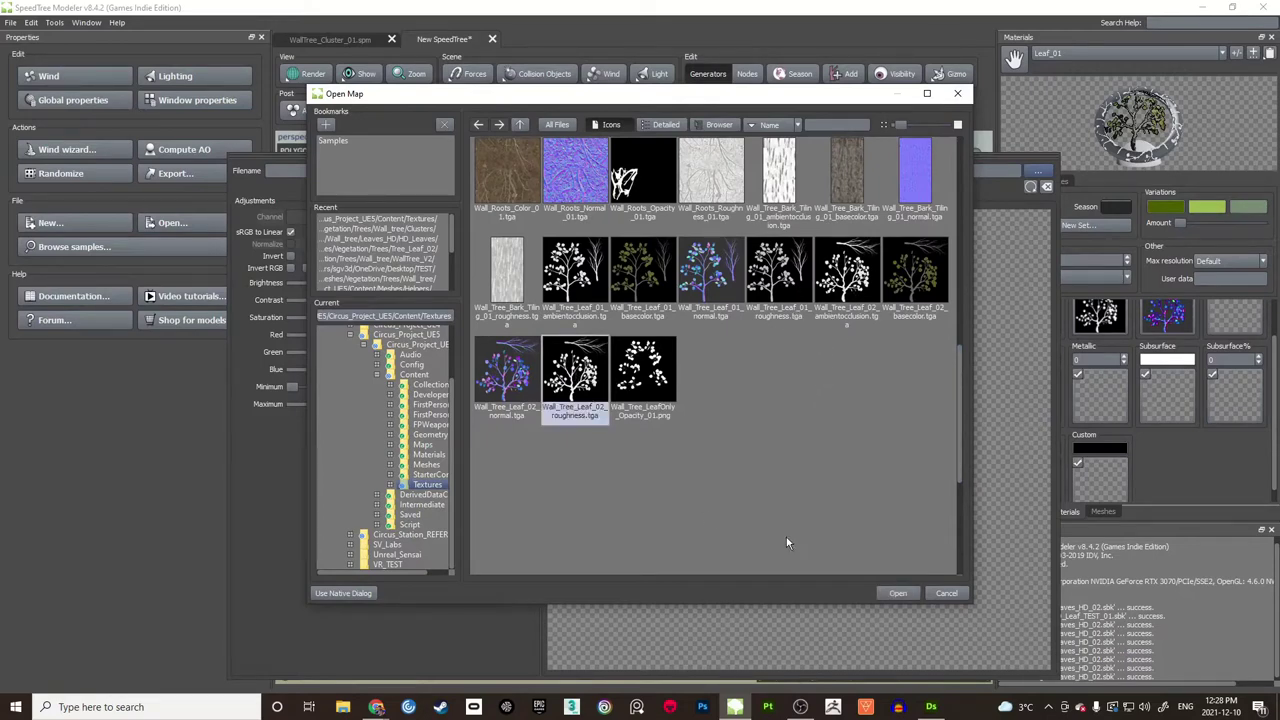
click(896, 593)
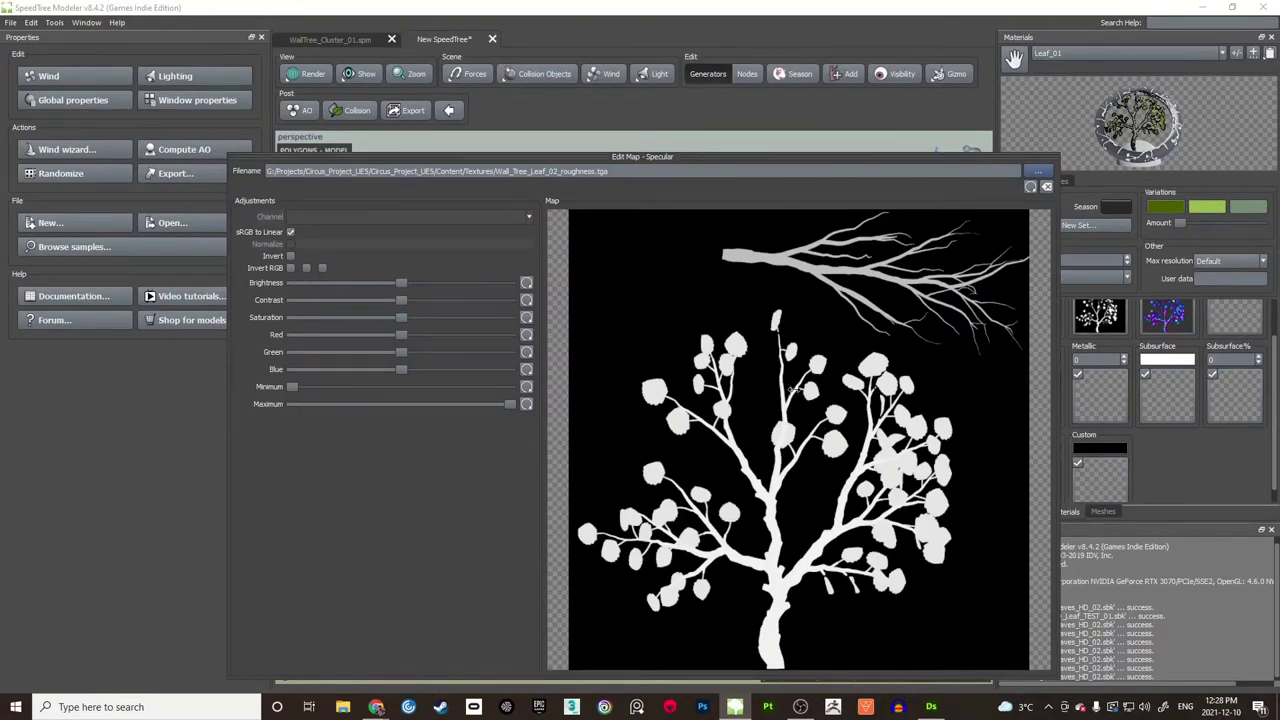
click(1127, 574)
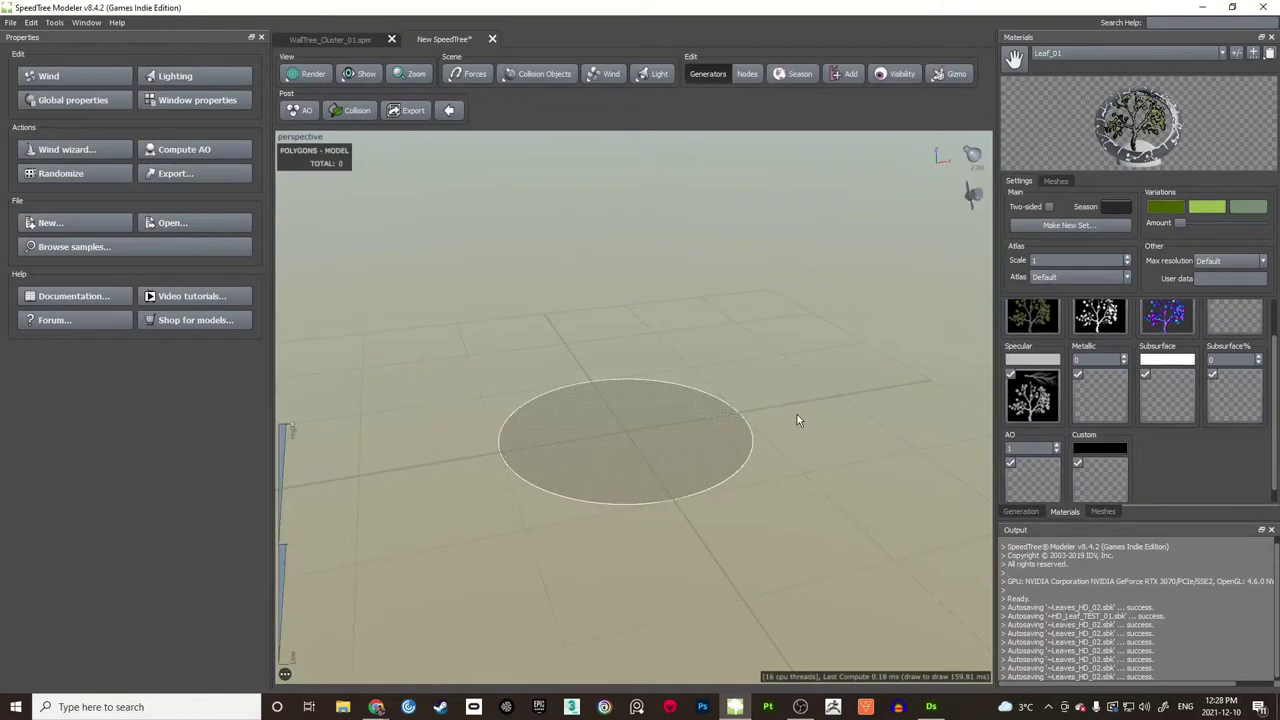
Step: Save the model in the Clusters folder under the file name WallTree_Cluster_01_TEST
middle_drag(750, 377, 755, 395)
key(ctrl+s)
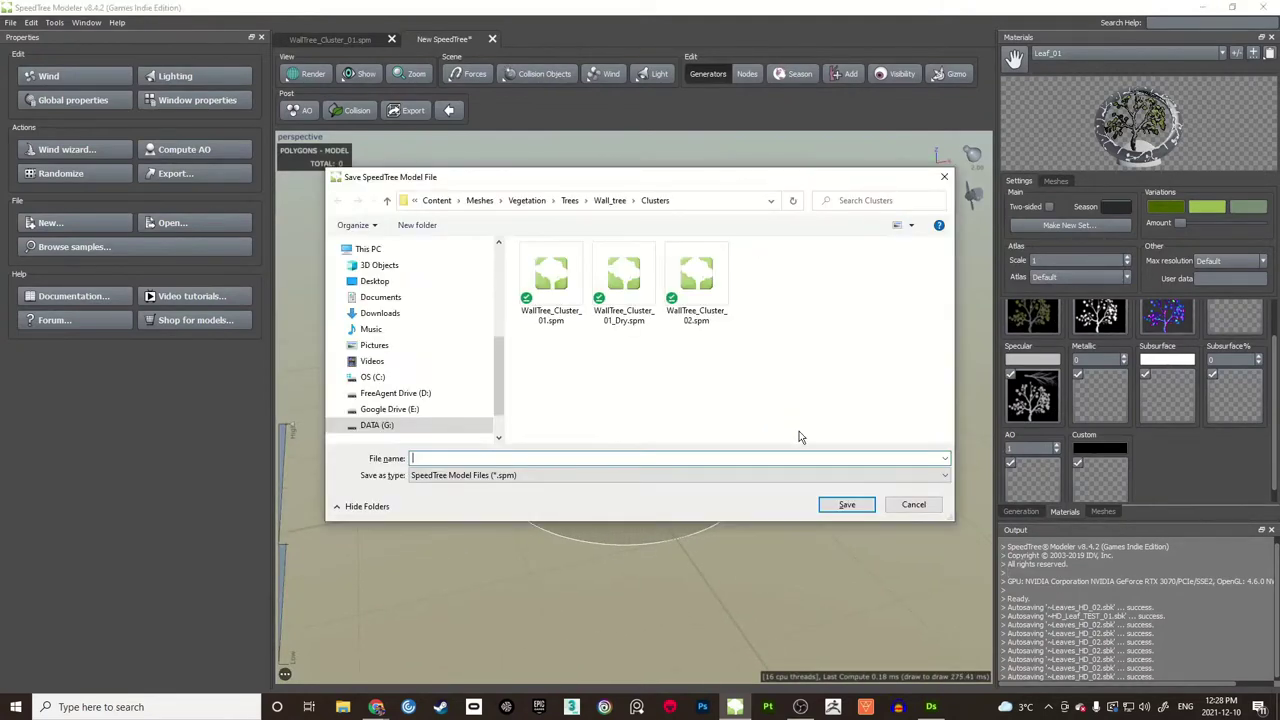
click(568, 281)
click(510, 457)
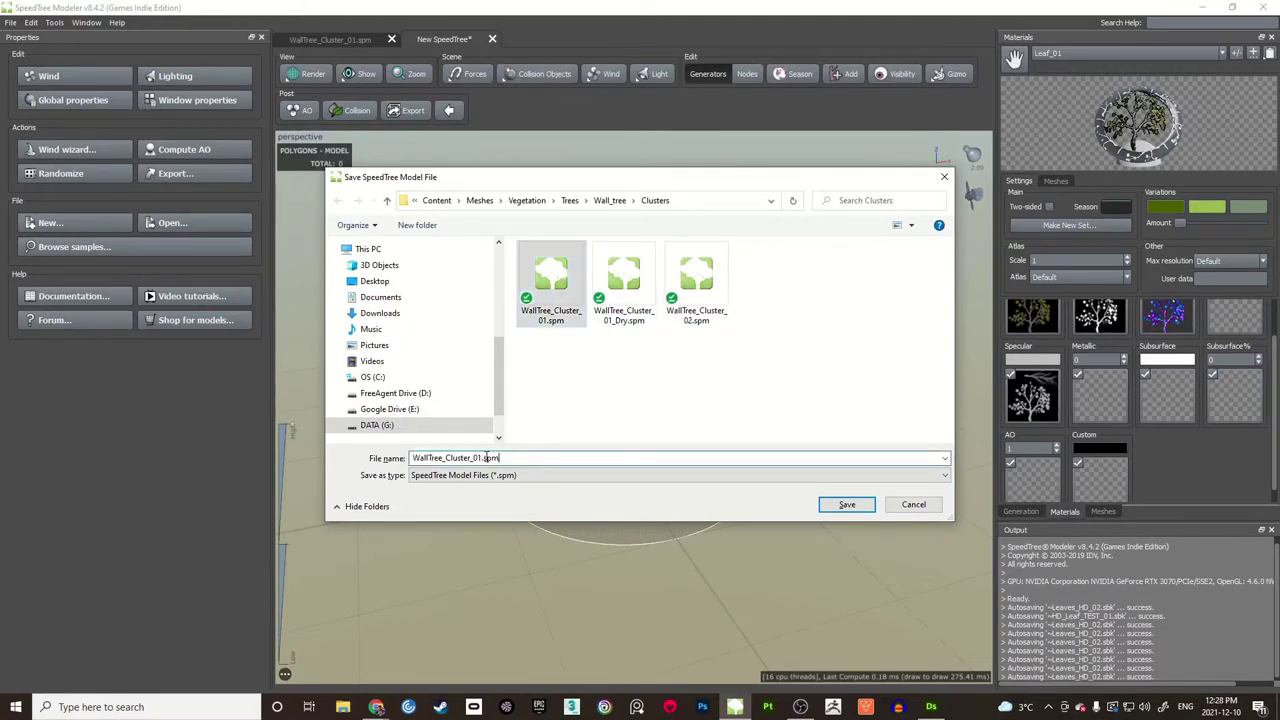
drag(481, 457, 564, 460)
text(_TEST)
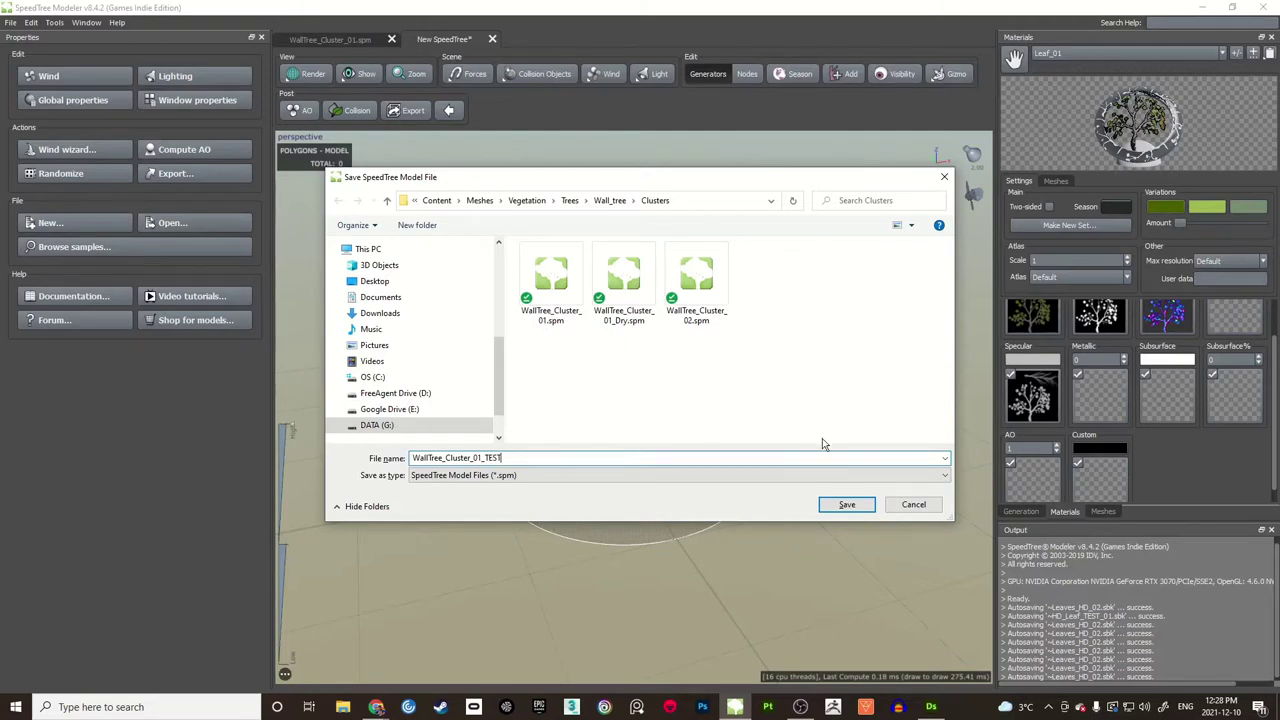
click(846, 505)
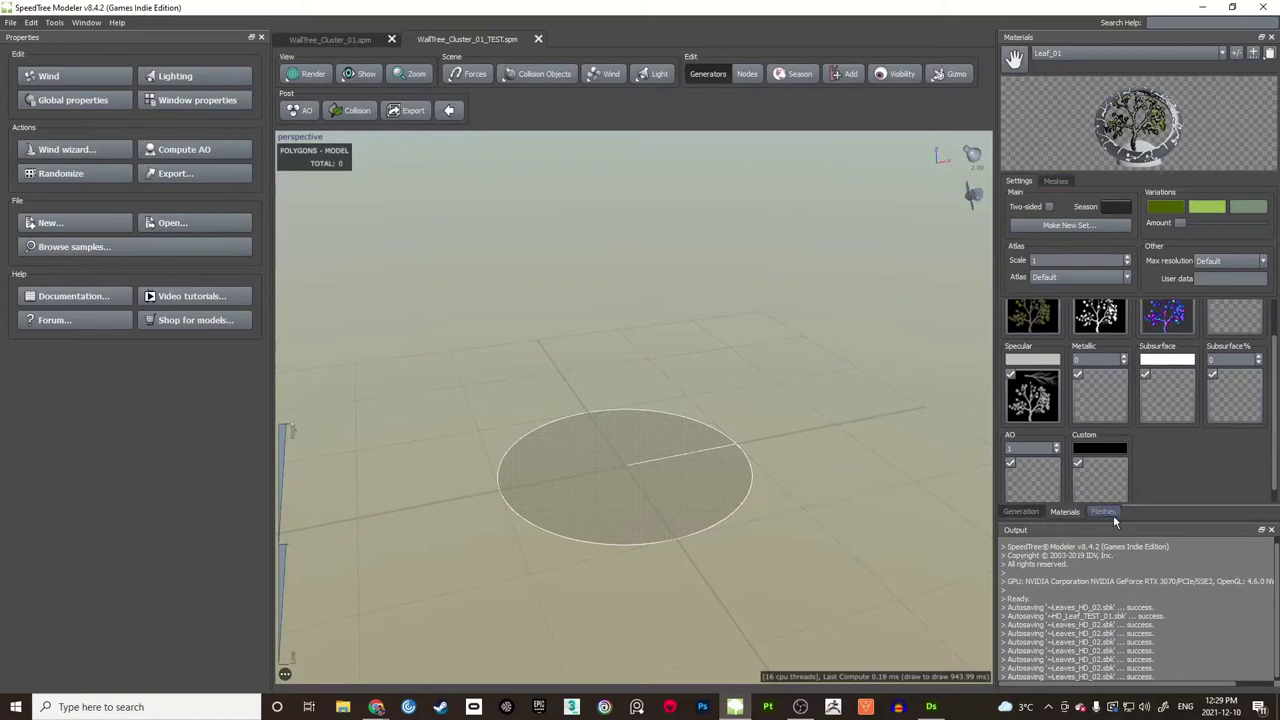
Step: Add a new mesh to the model and name it Leaf_01
click(1057, 181)
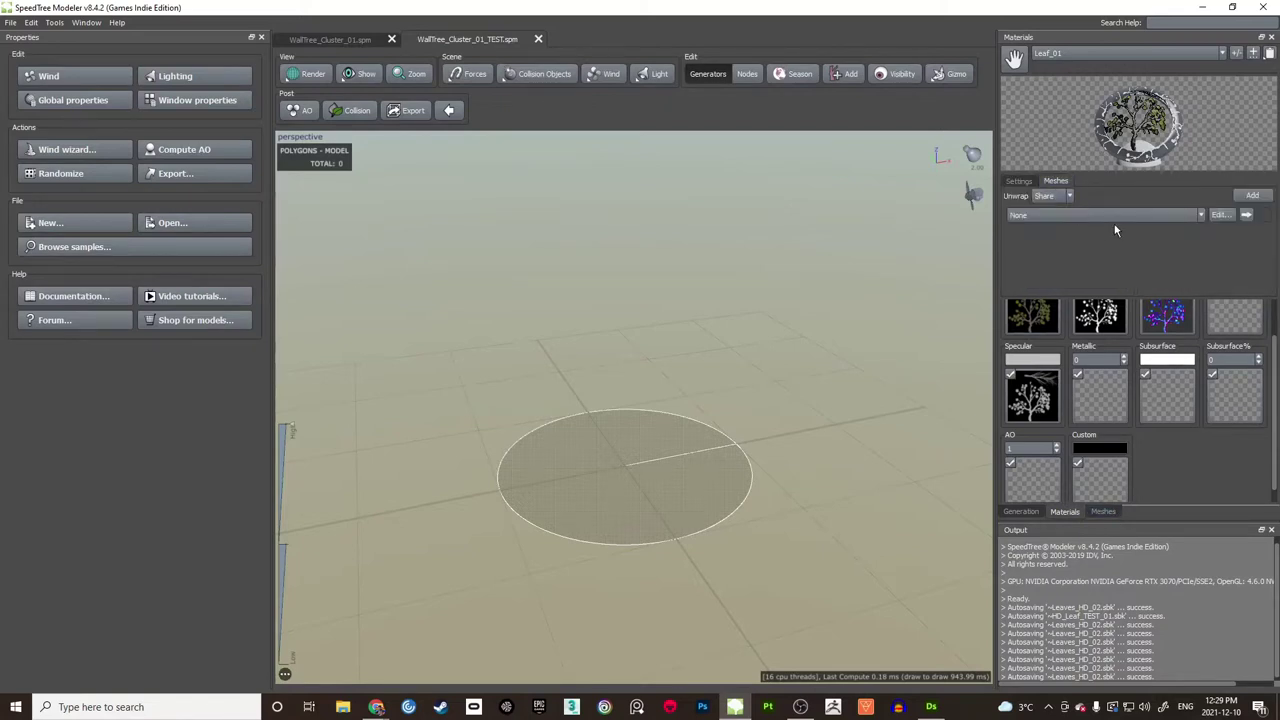
click(1161, 253)
click(1112, 511)
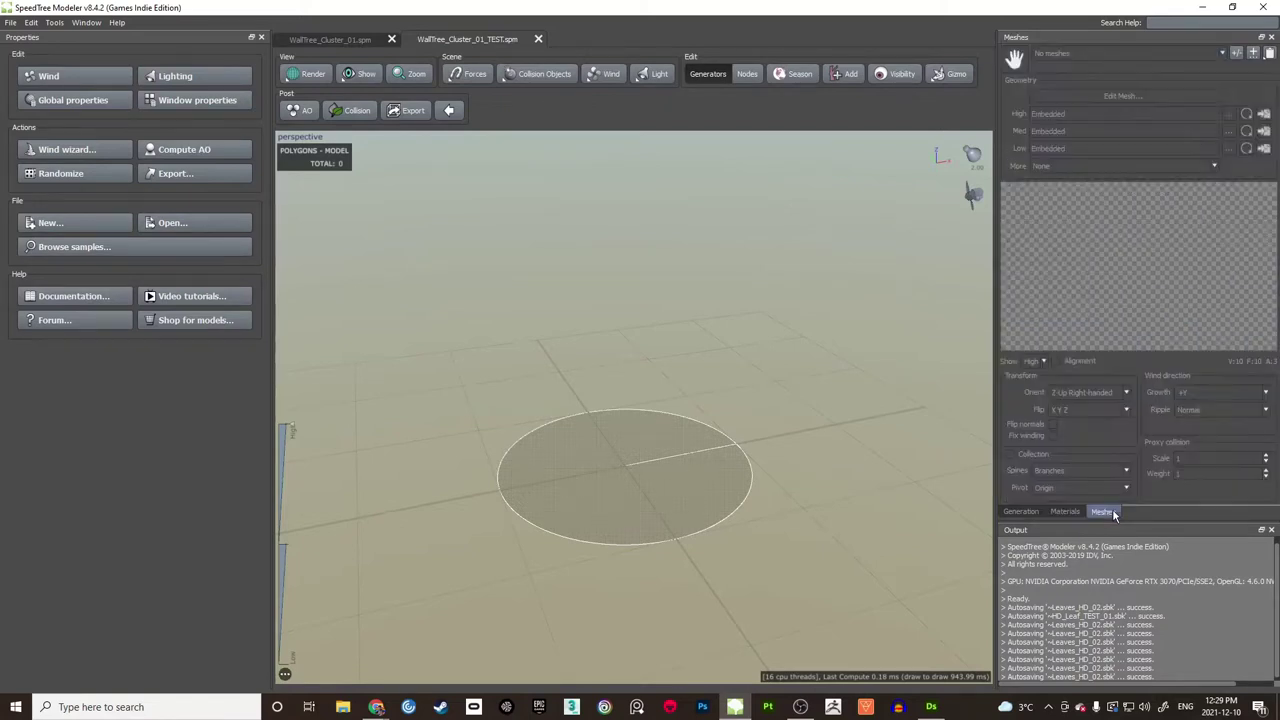
click(1236, 53)
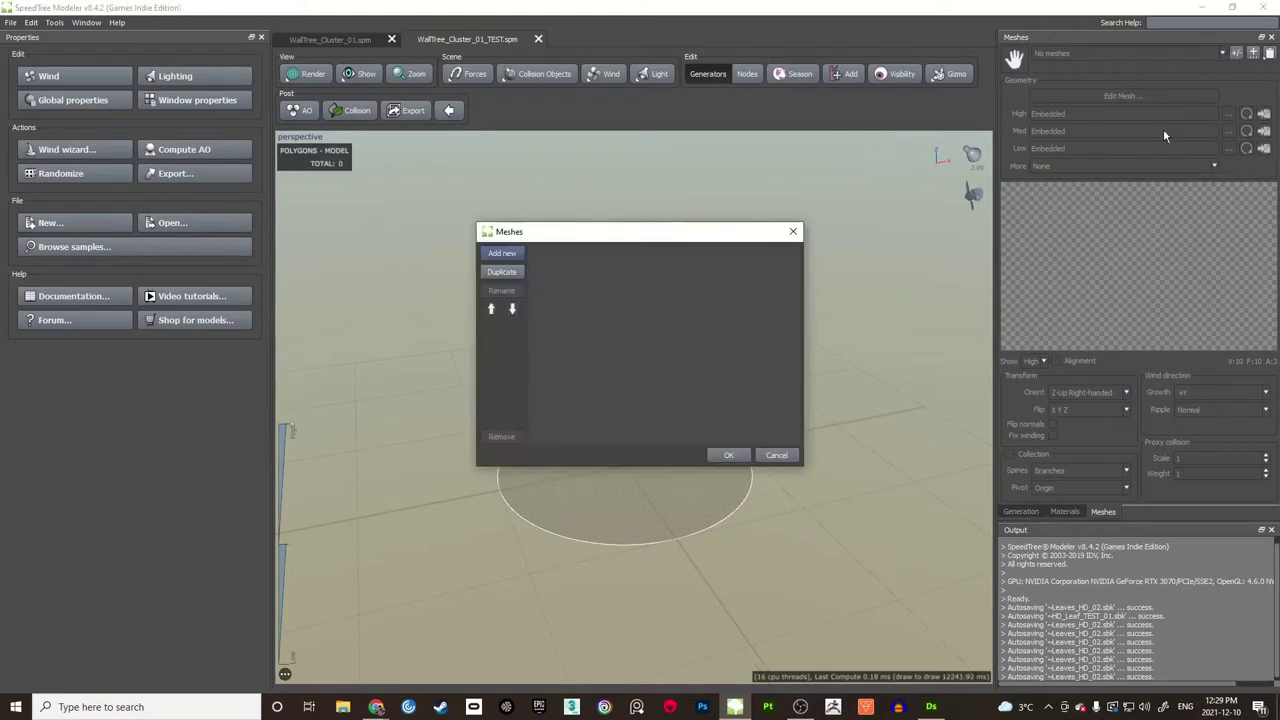
click(502, 253)
double_click(545, 251)
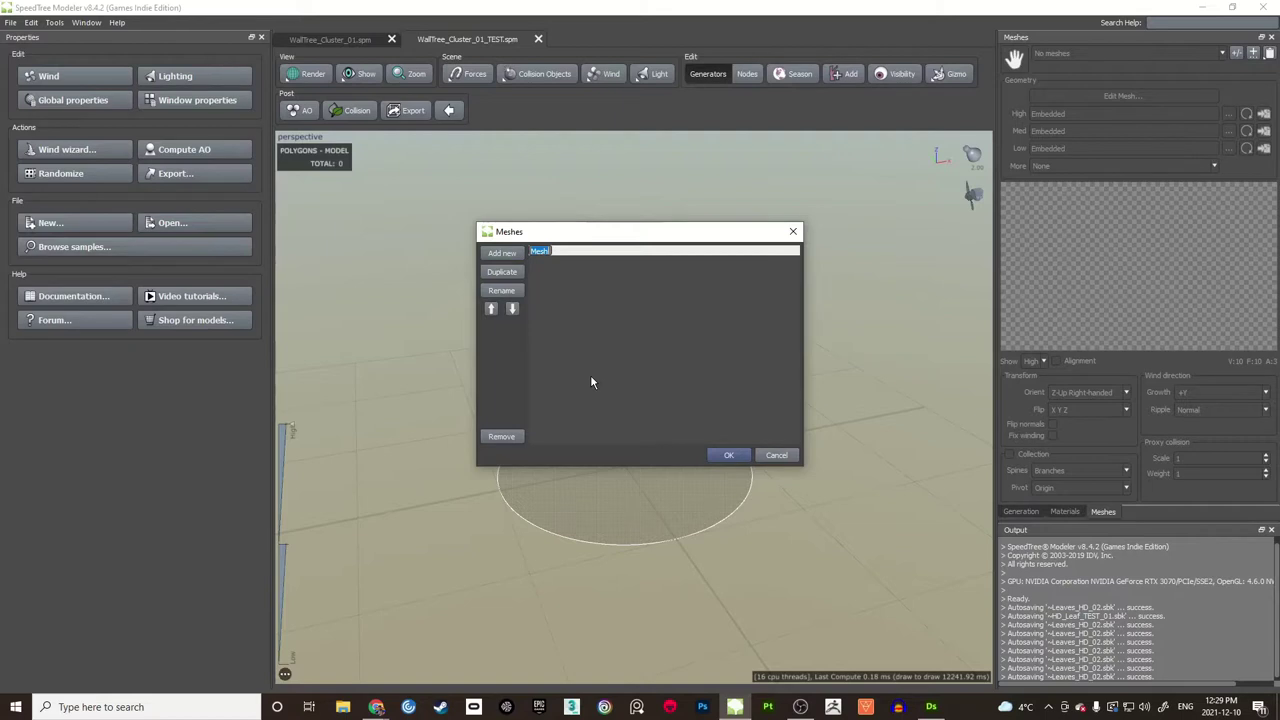
text(Leaf_01)
key(Return)
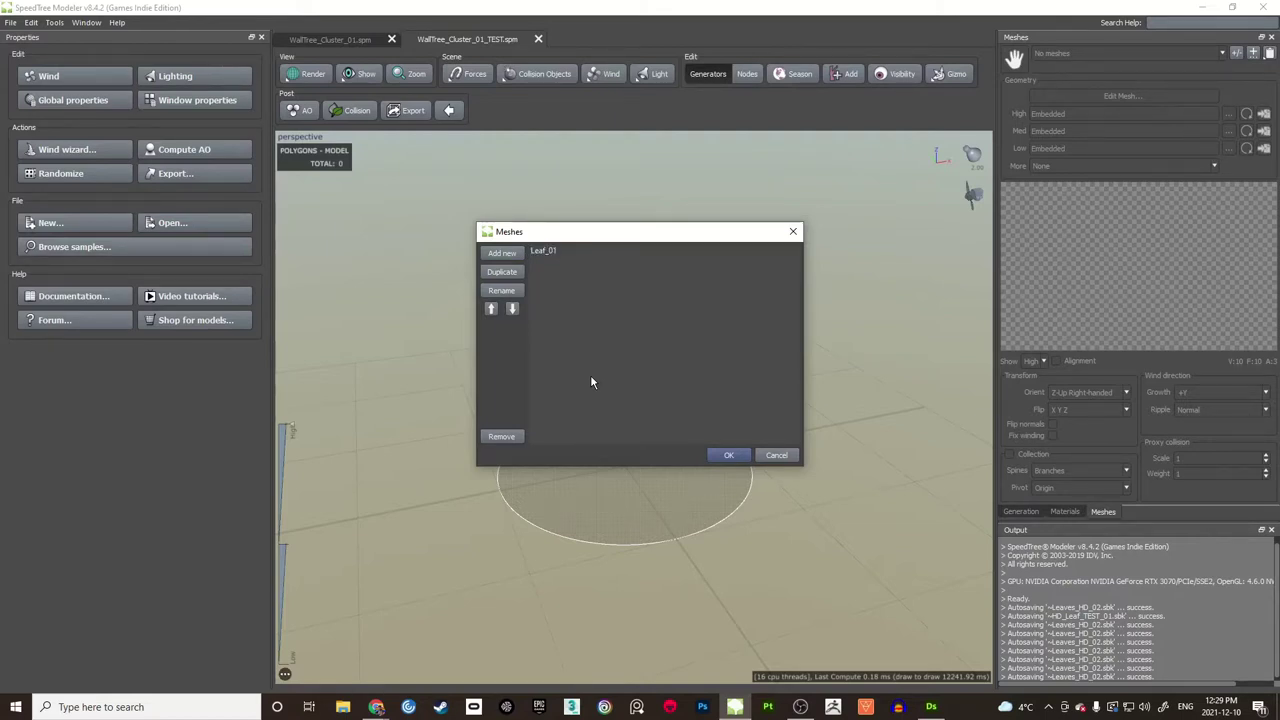
click(725, 456)
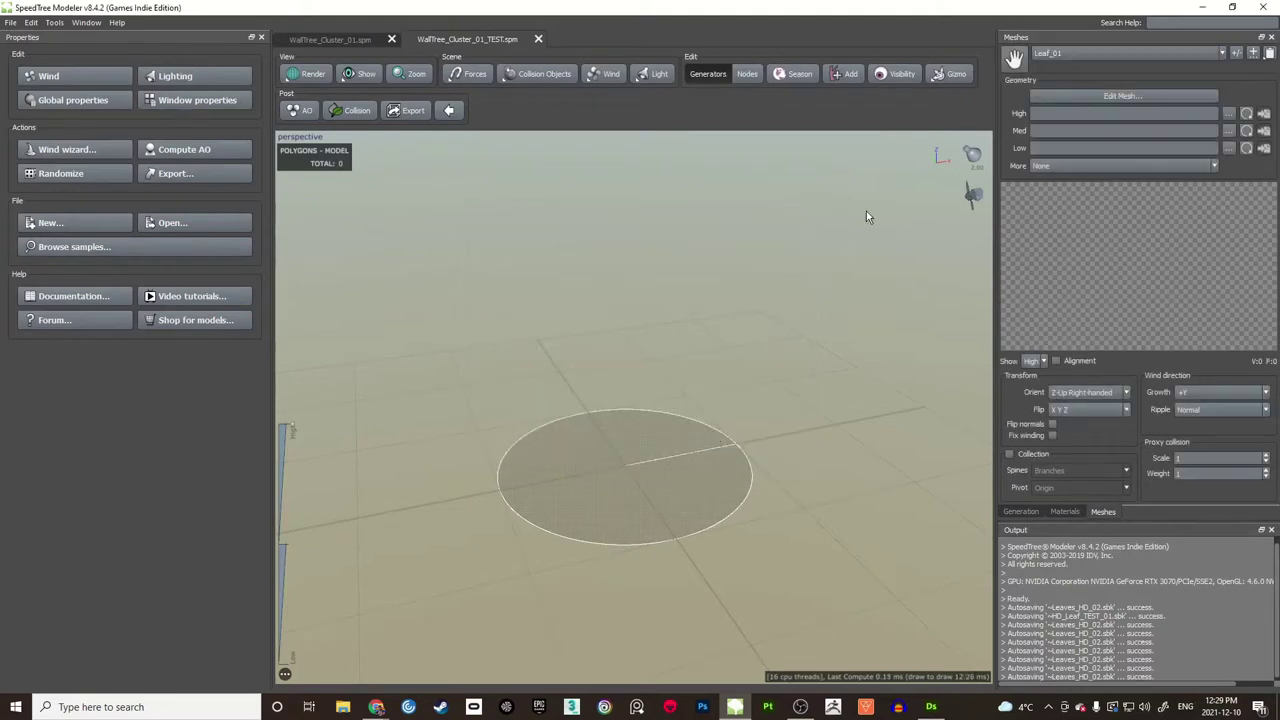
Step: Assign the Leaf_01 mesh to the Leaf_01 material
click(1073, 513)
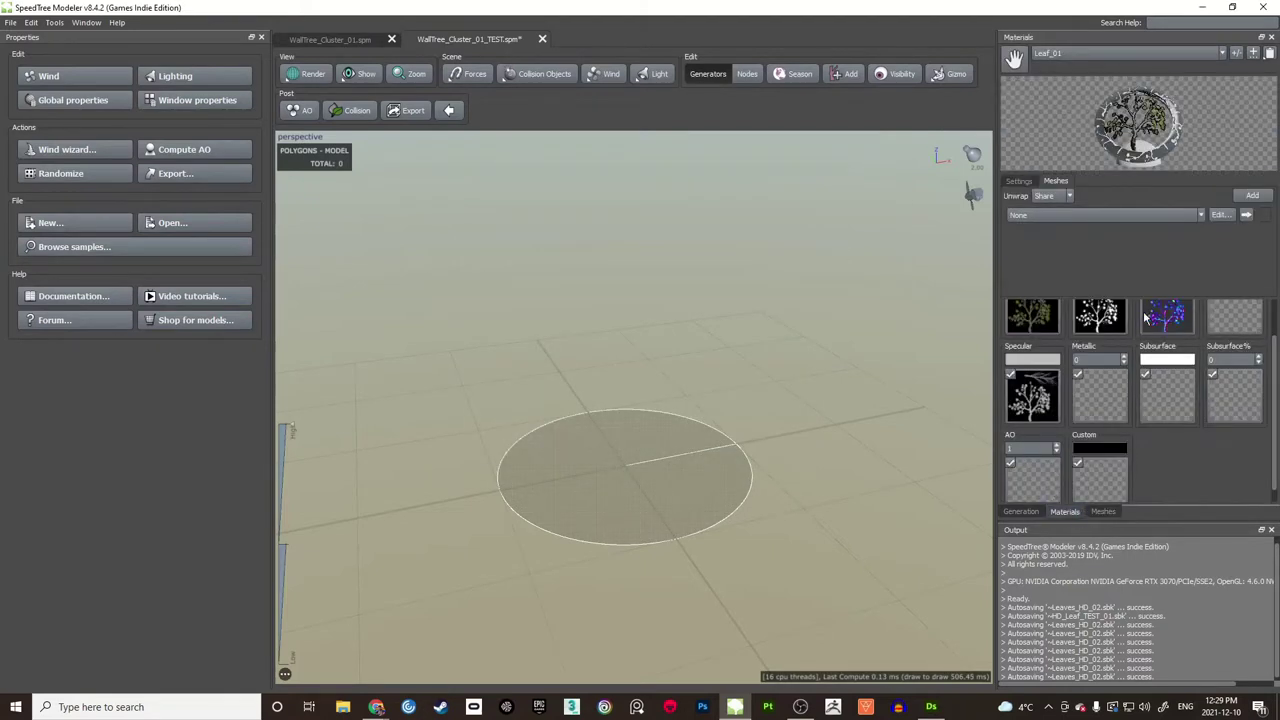
click(1099, 214)
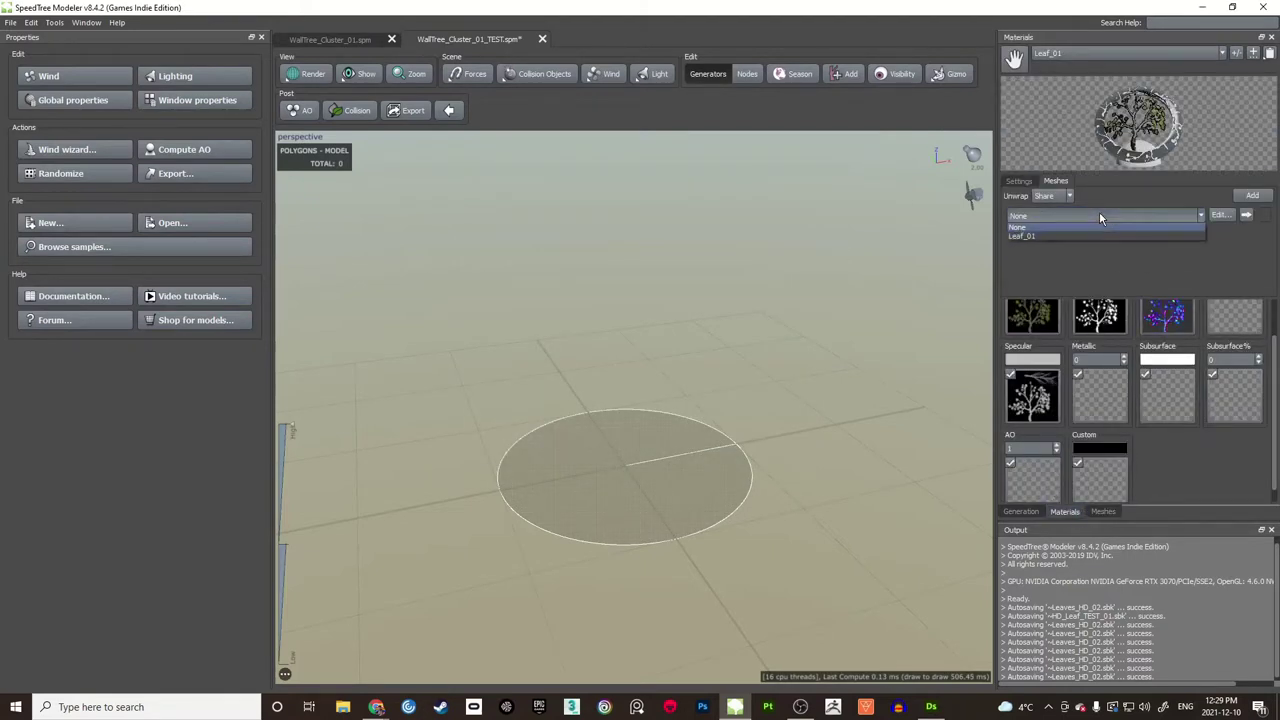
click(1032, 236)
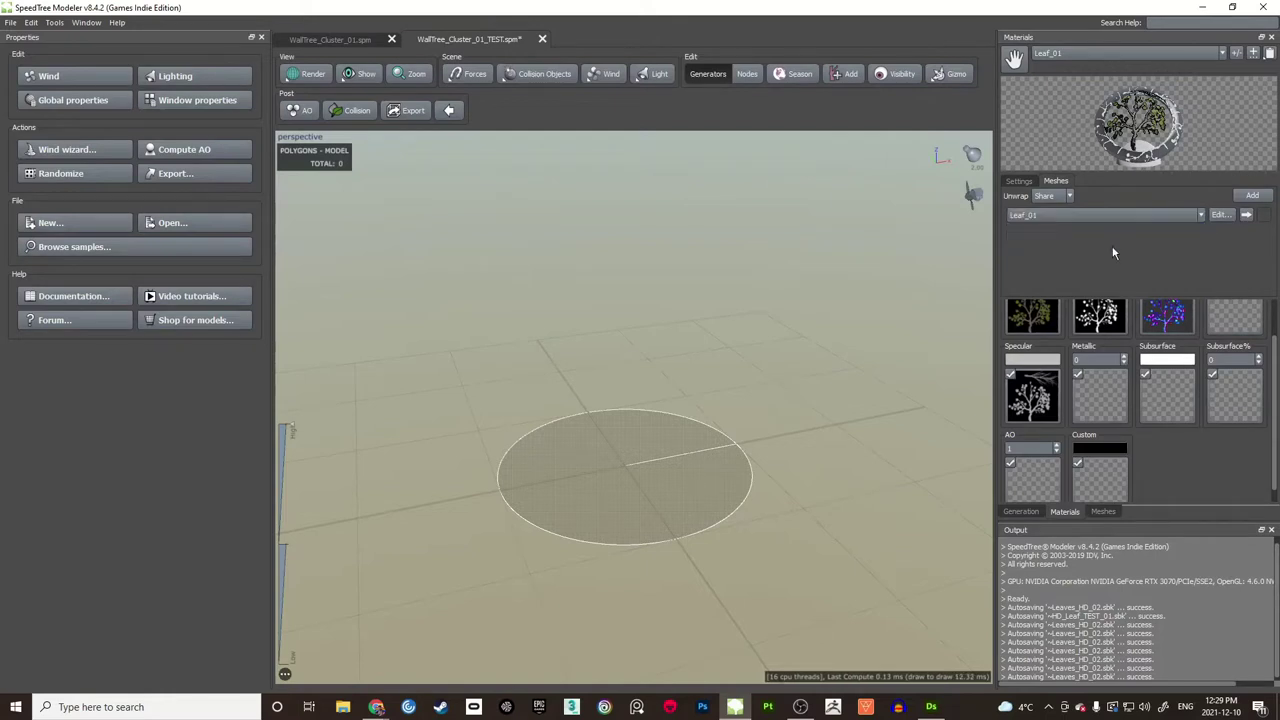
Step: Open the material's Leaf_01 mesh for editing and accept its conversion to an embedded mesh
click(1219, 215)
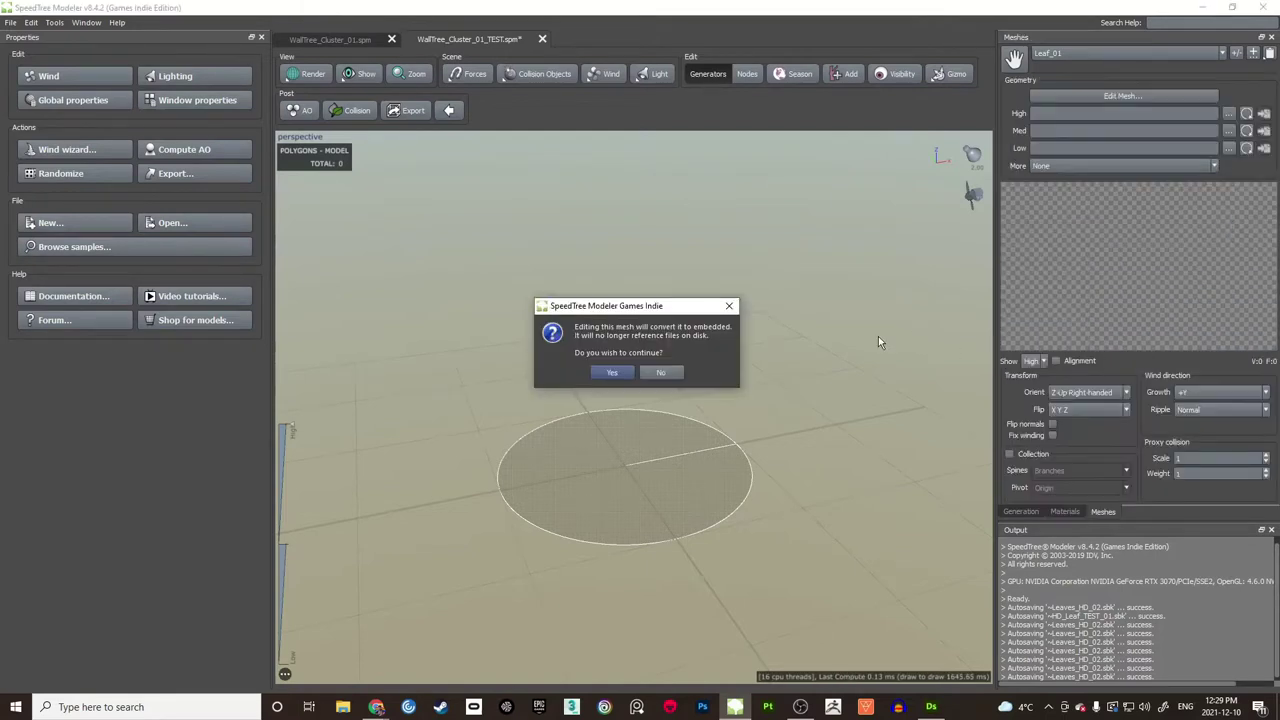
click(613, 374)
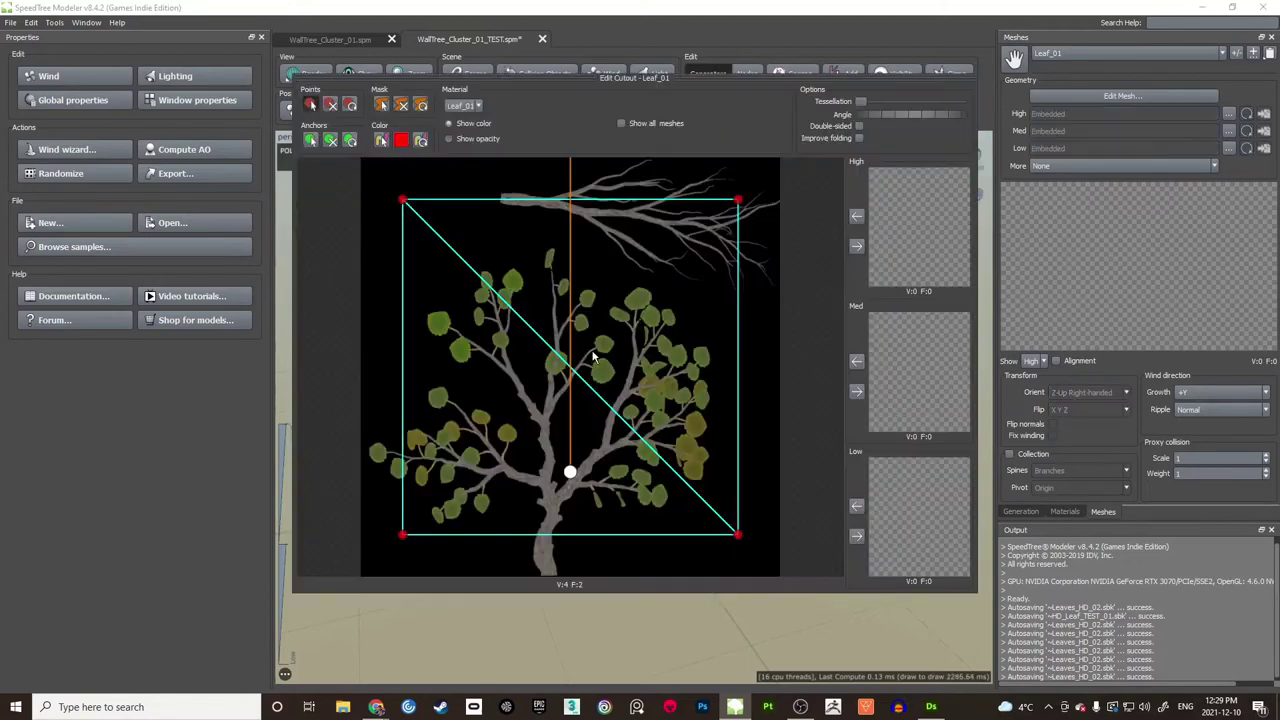
click(297, 76)
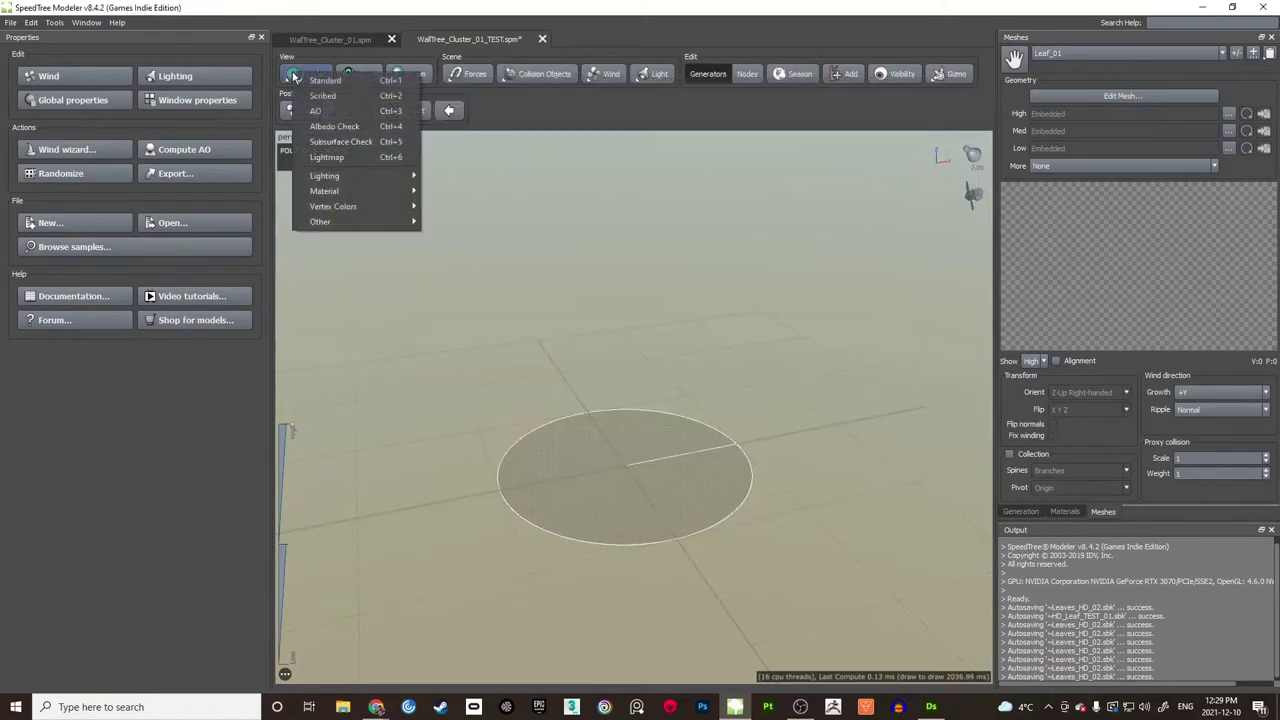
click(1178, 261)
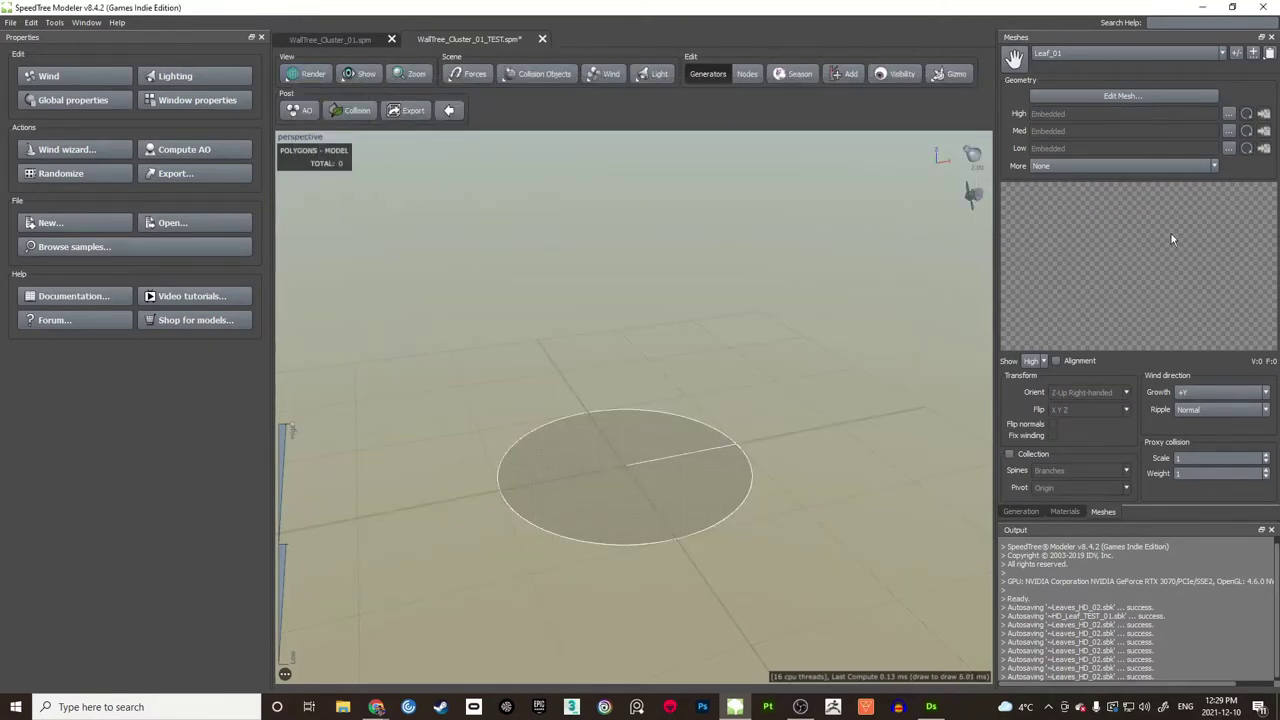
Step: Reopen the Leaf_01 cutout editor from the material, enlarge its window and show the opacity map
click(1065, 511)
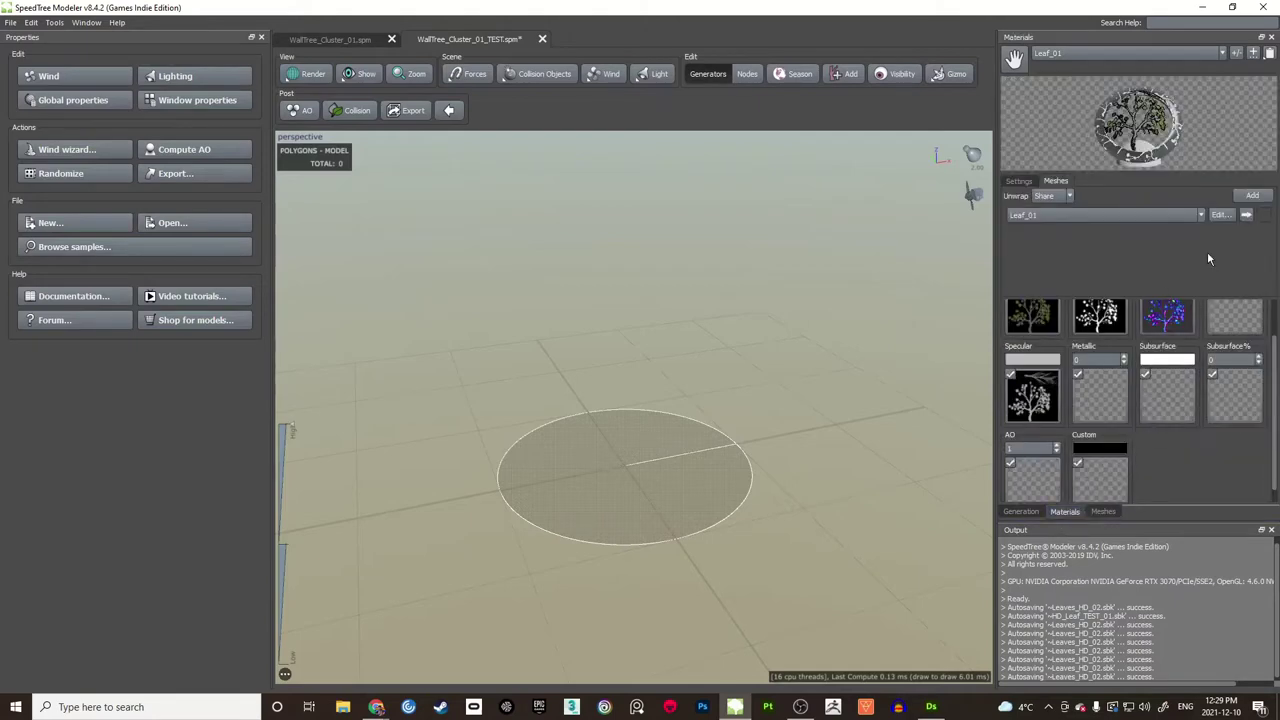
click(1218, 216)
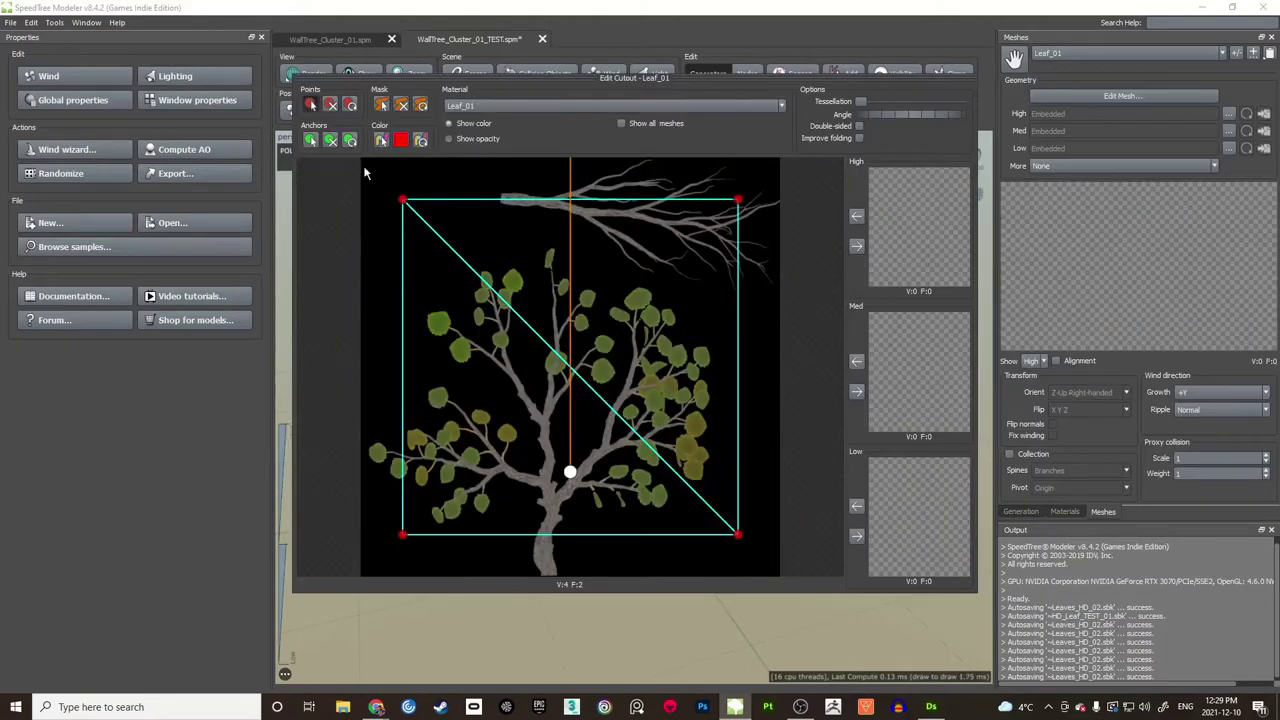
drag(296, 77, 81, 37)
drag(975, 590, 1172, 667)
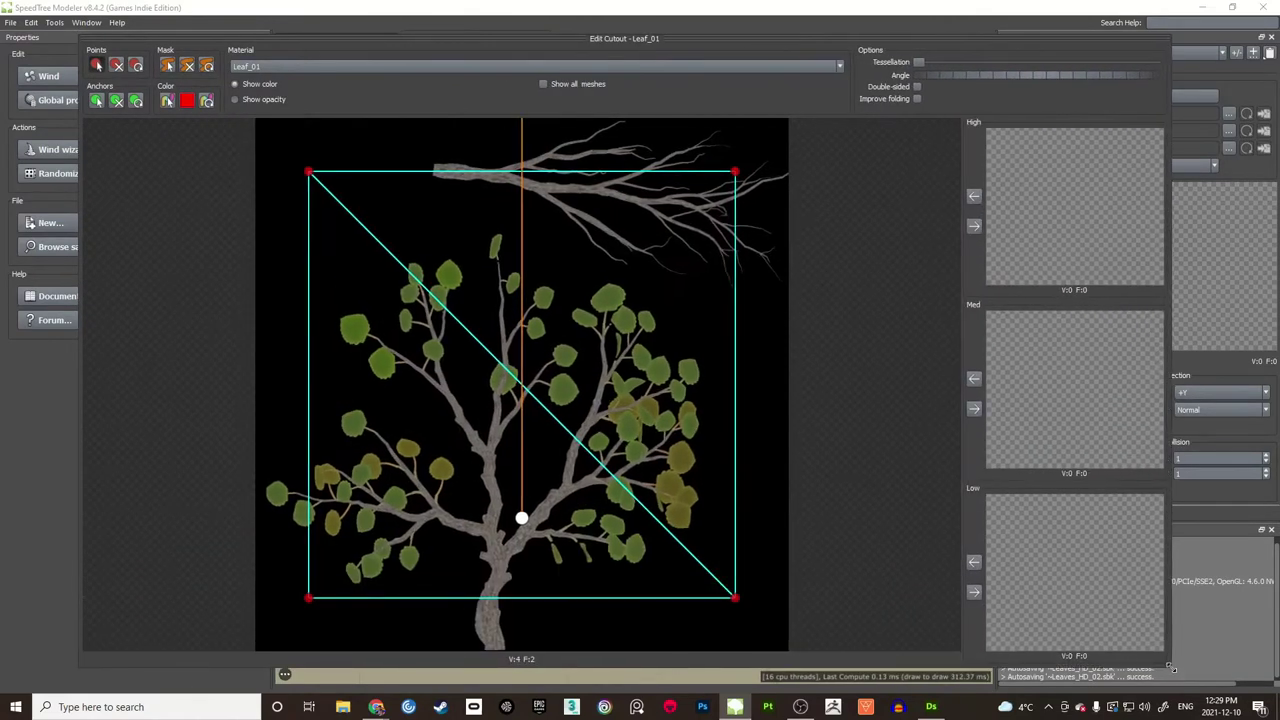
click(236, 100)
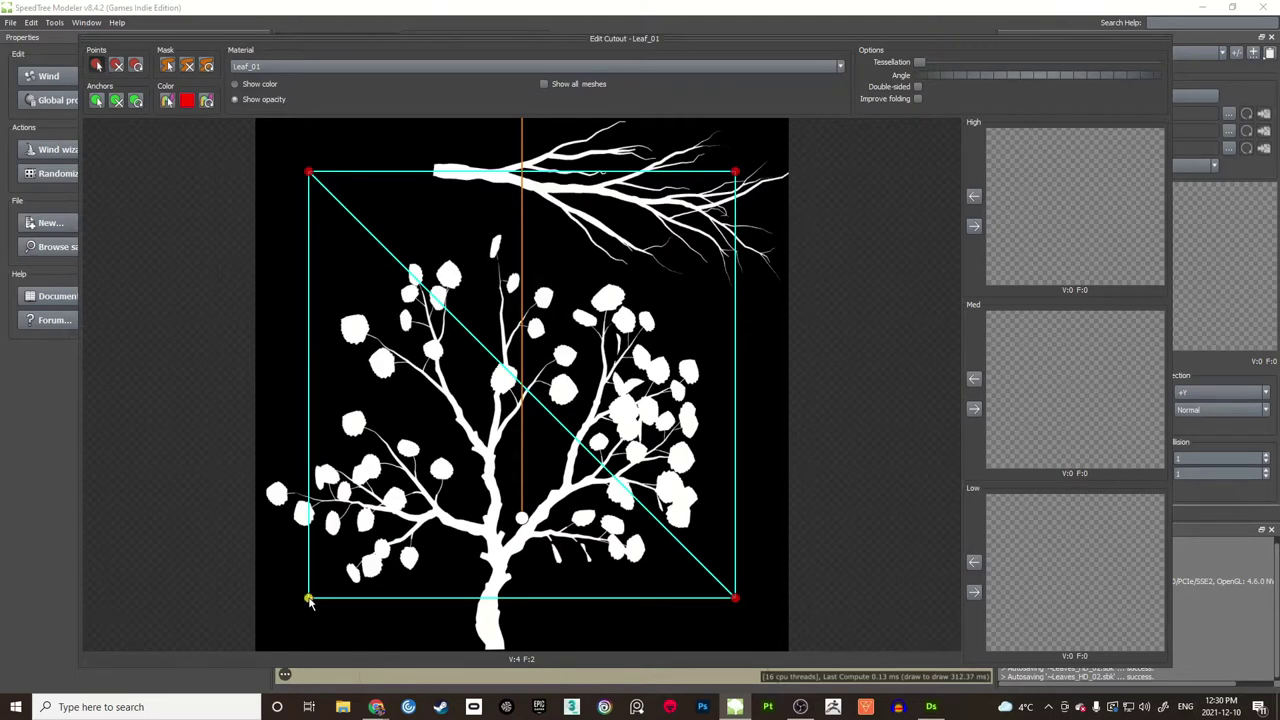
Step: Move the cutout's four corner points to the tree's far-left leaf, trunk base, upper-left leaf and upper-right leaf group
drag(313, 603, 261, 498)
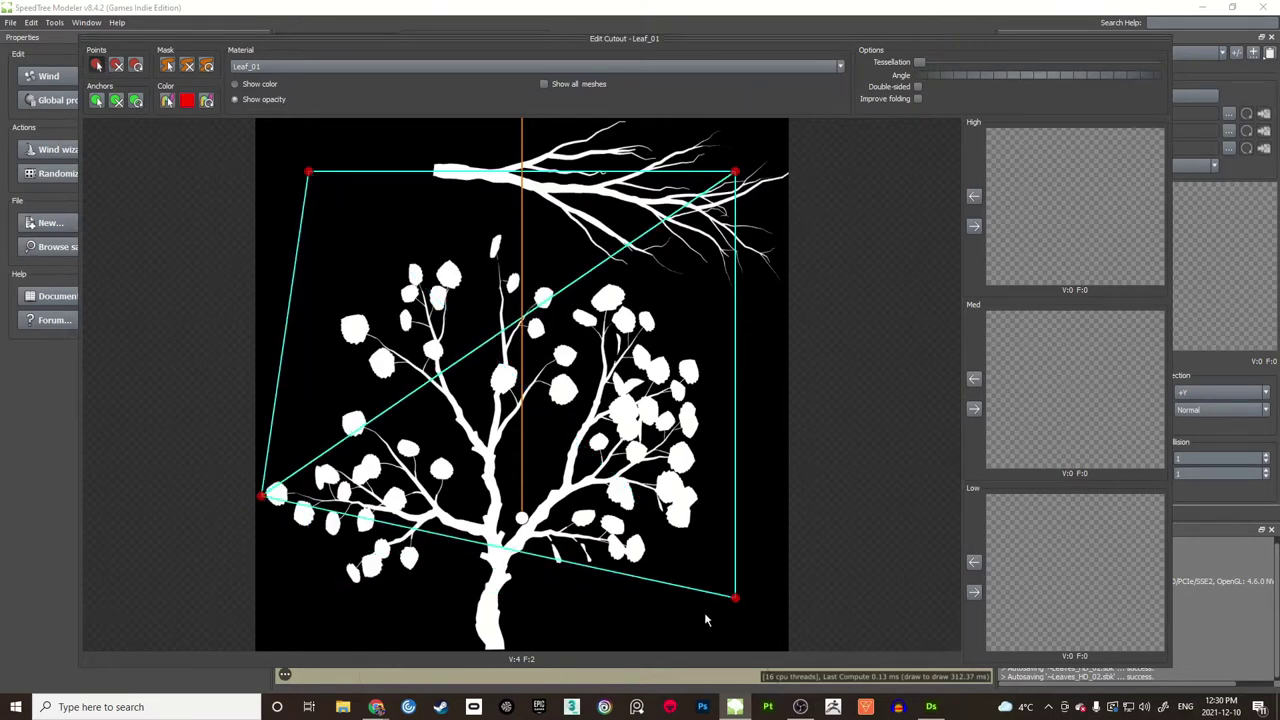
drag(736, 599, 499, 662)
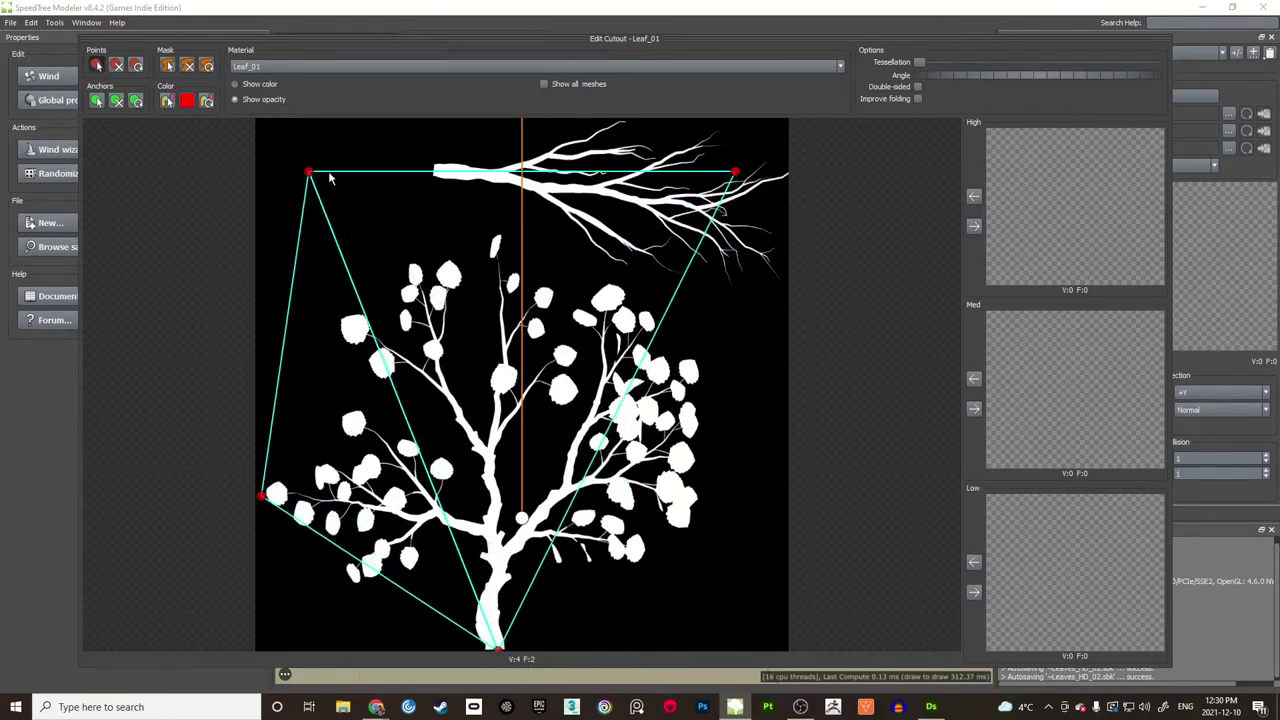
drag(309, 172, 340, 315)
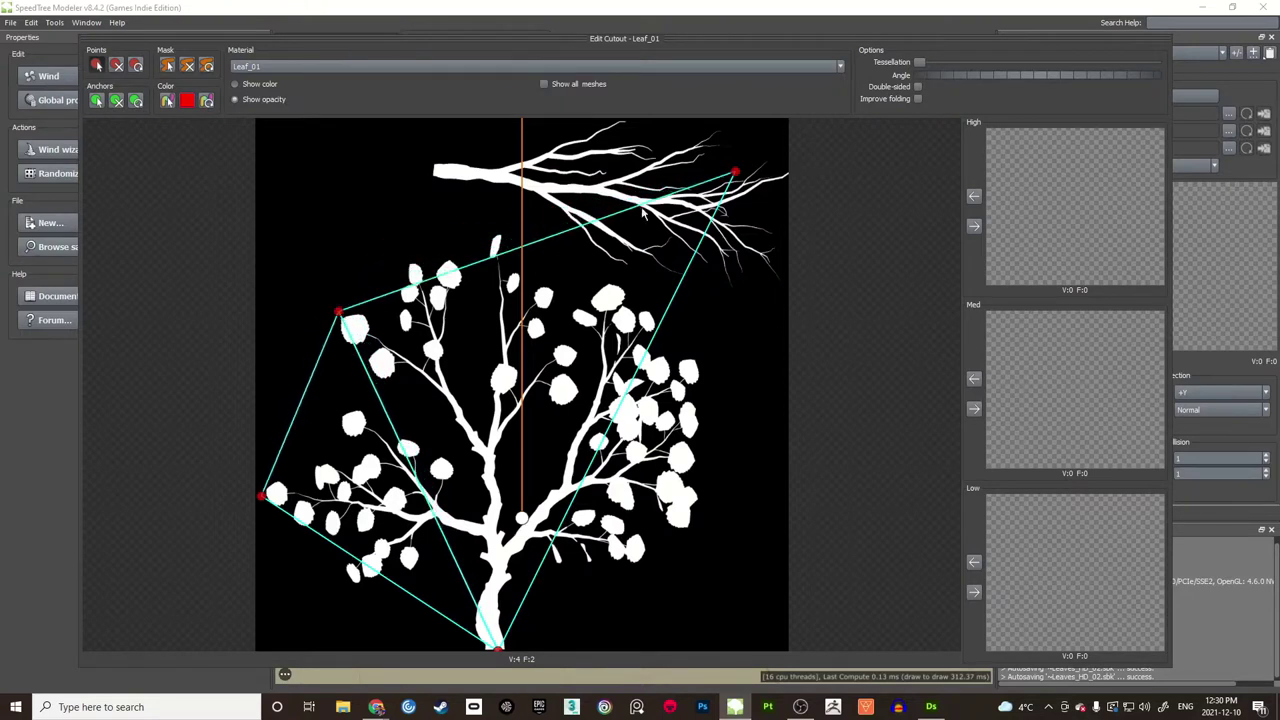
mouse_move(634, 294)
mouse_down()
mouse_move(614, 281)
mouse_move(628, 282)
mouse_up()
Step: Add five outline points around the tree's top leaf, upper-left leaves, right side and lower-left leaves so the cutout encloses the foliage
drag(494, 296, 498, 233)
click(408, 279)
drag(408, 279, 405, 262)
drag(603, 370, 706, 369)
drag(638, 485, 696, 529)
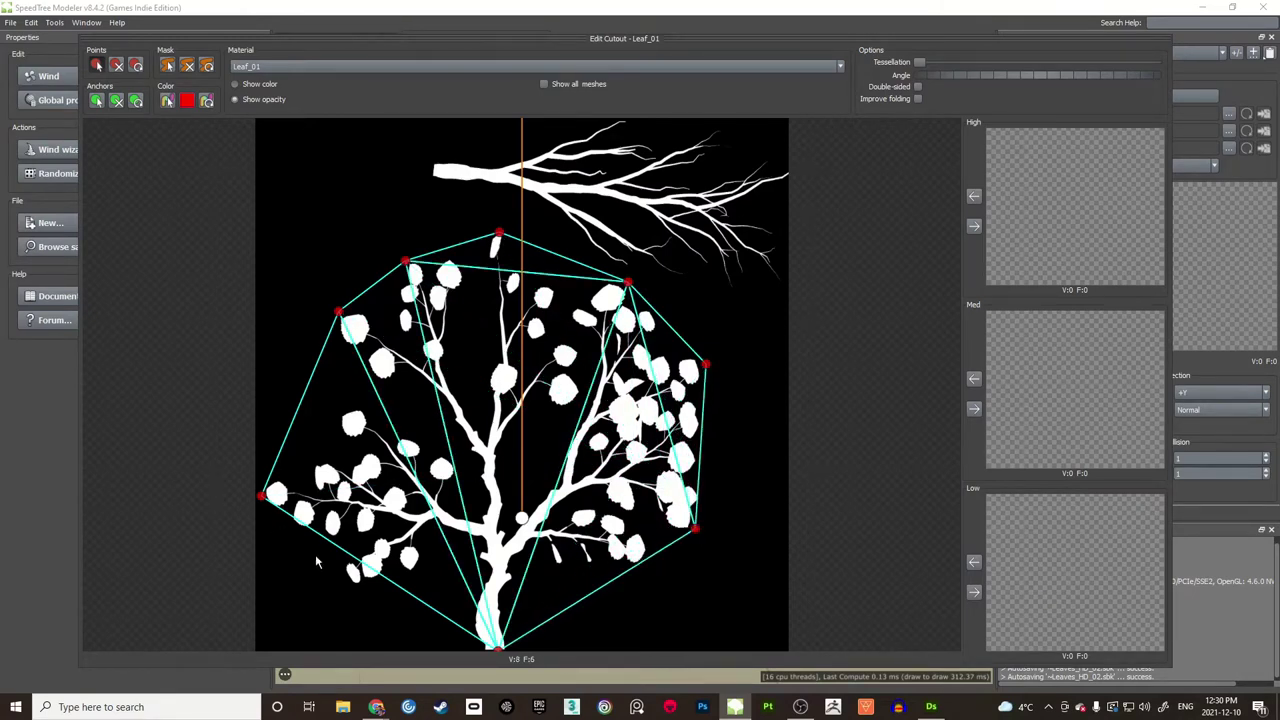
drag(344, 553, 353, 590)
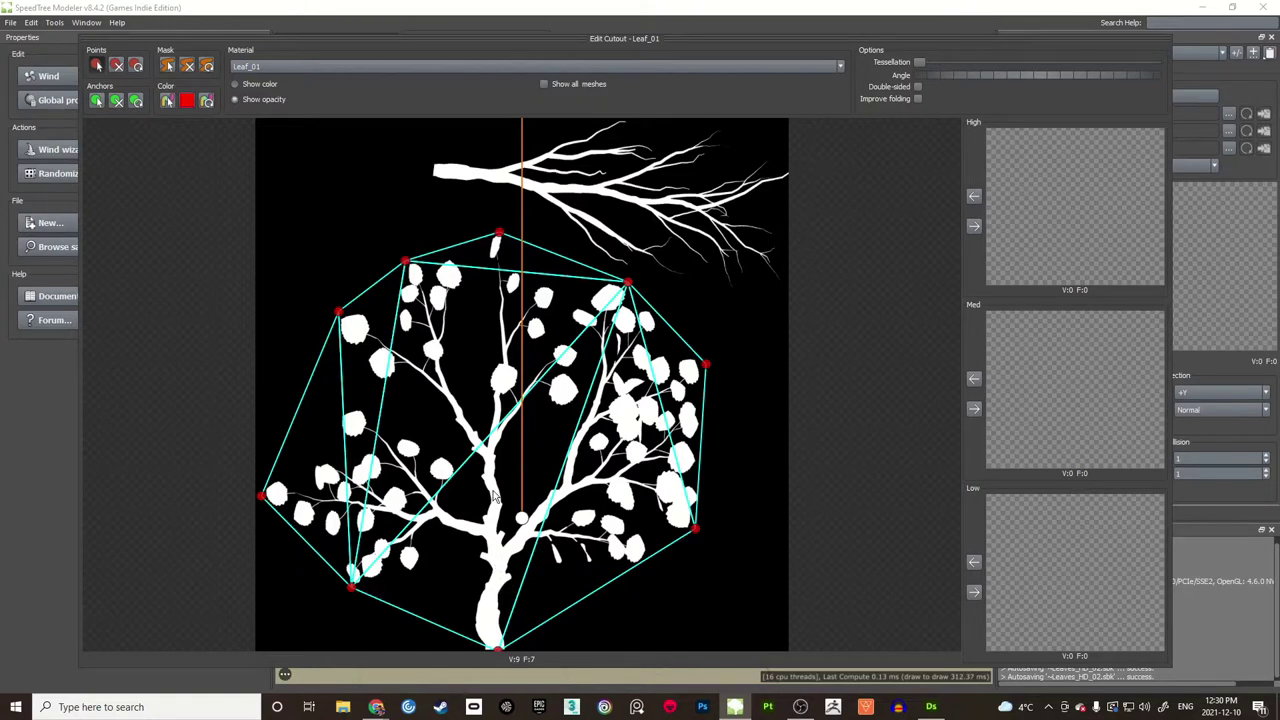
Step: Add three interior cutout points along the trunk: at the central fork, on the upper branch and on the lower trunk
click(490, 450)
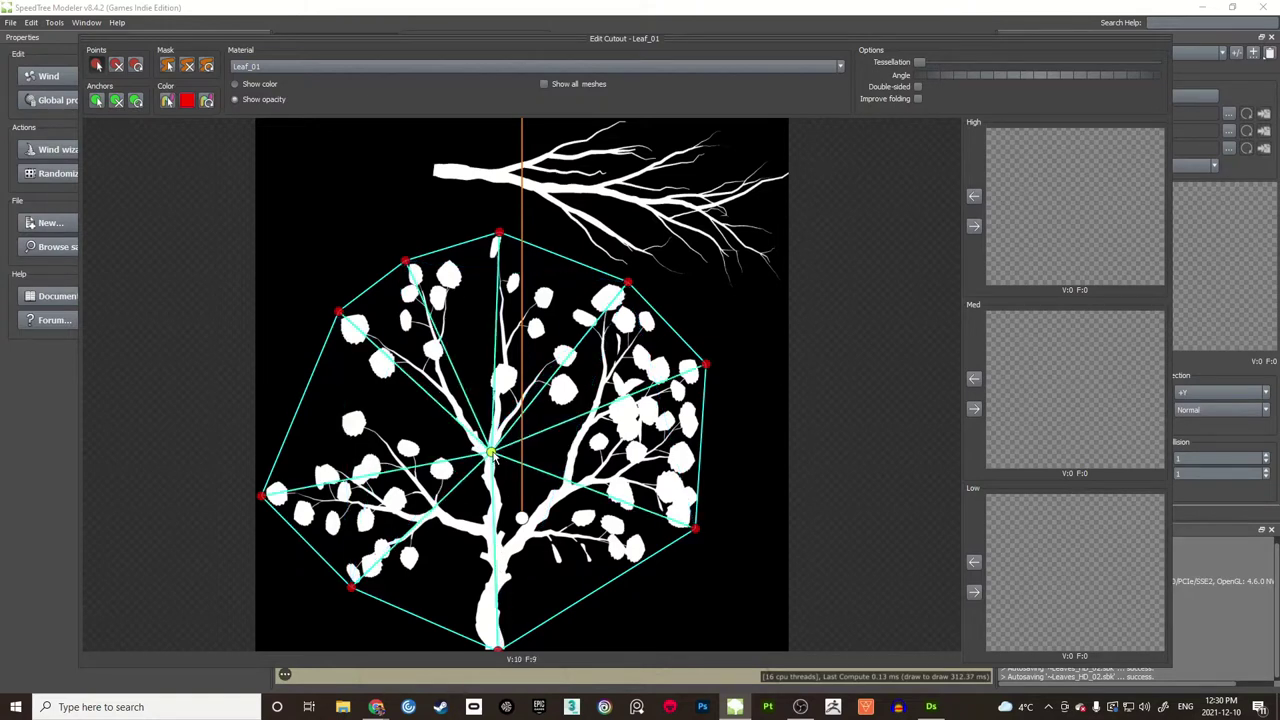
click(505, 351)
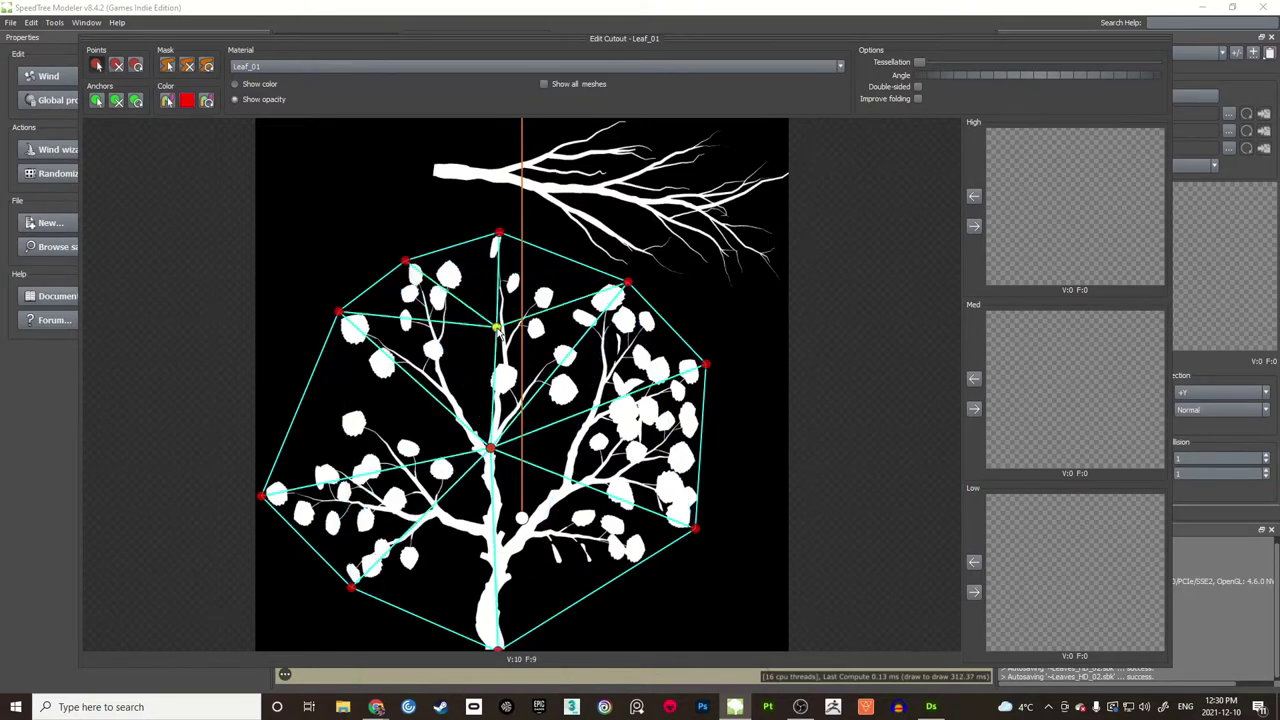
click(497, 572)
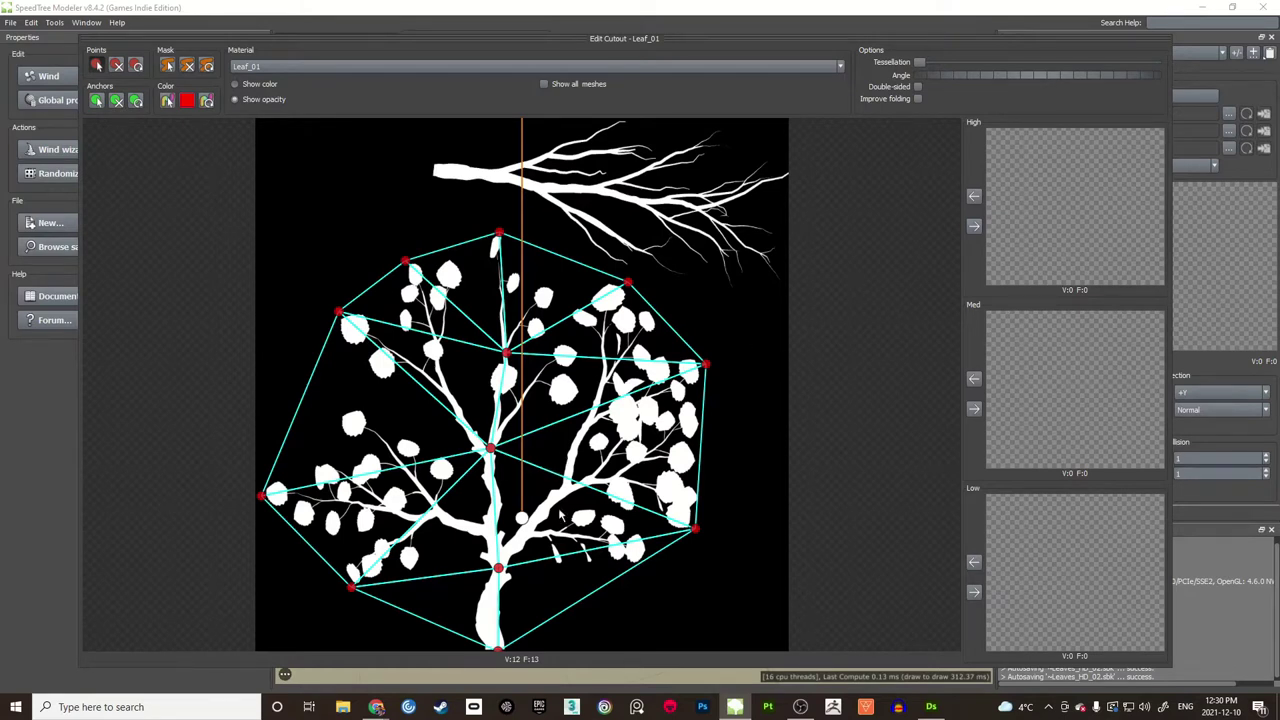
Step: Store the cutout as the High, Med and Low versions of the Leaf_01 mesh and close the cutout editor
click(975, 227)
click(974, 408)
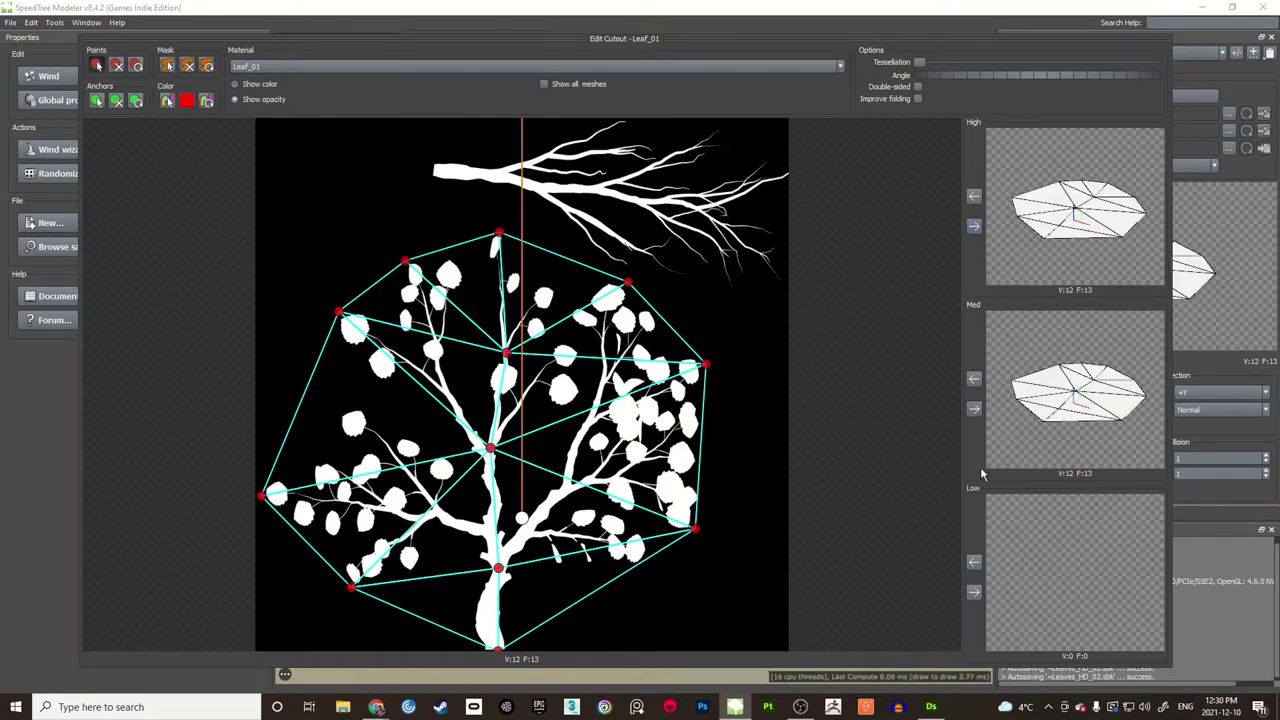
click(978, 597)
click(1212, 592)
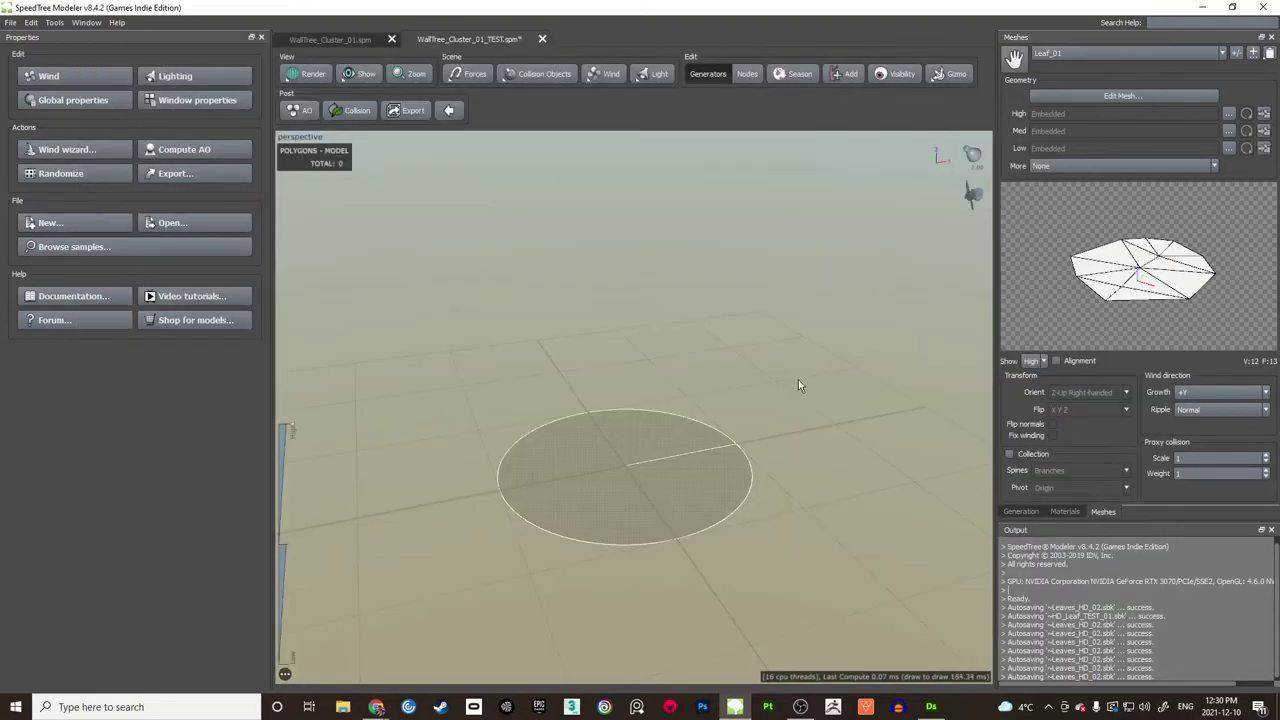
Step: Rename the Leaf_01 mesh to Leaf_Large_01 in the mesh list
click(1242, 57)
double_click(548, 251)
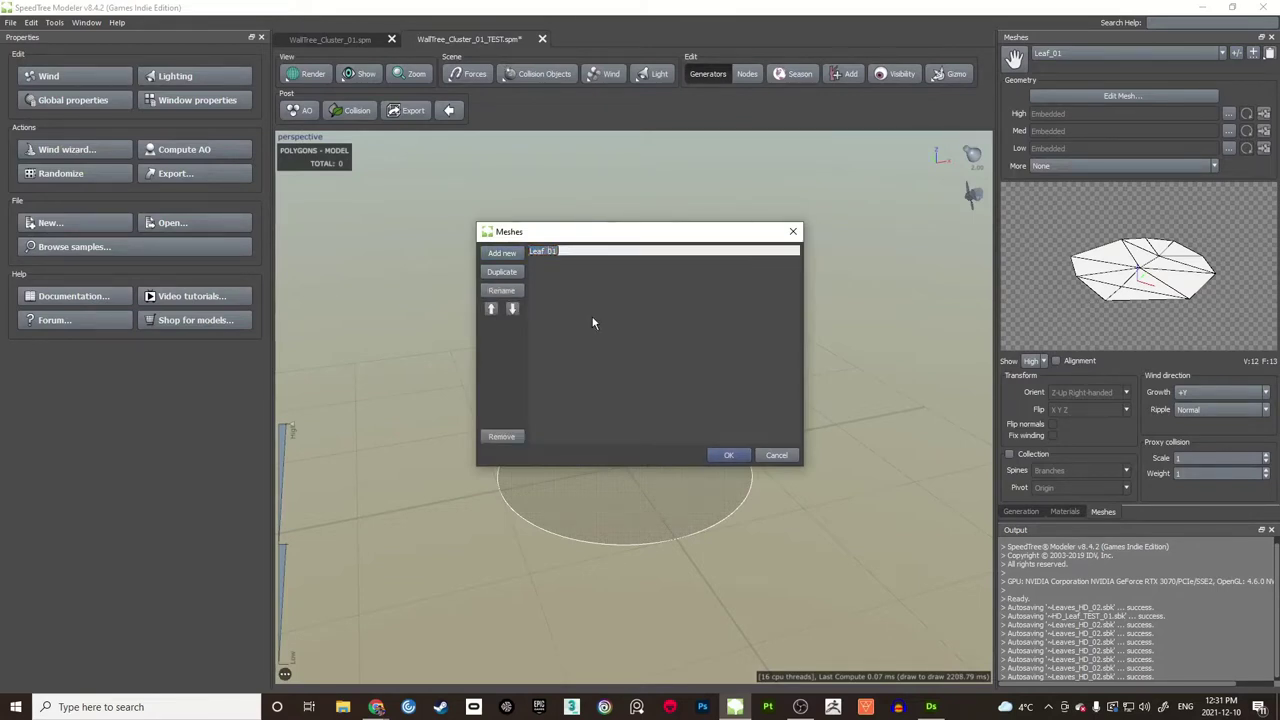
text(Large_)
key(Return)
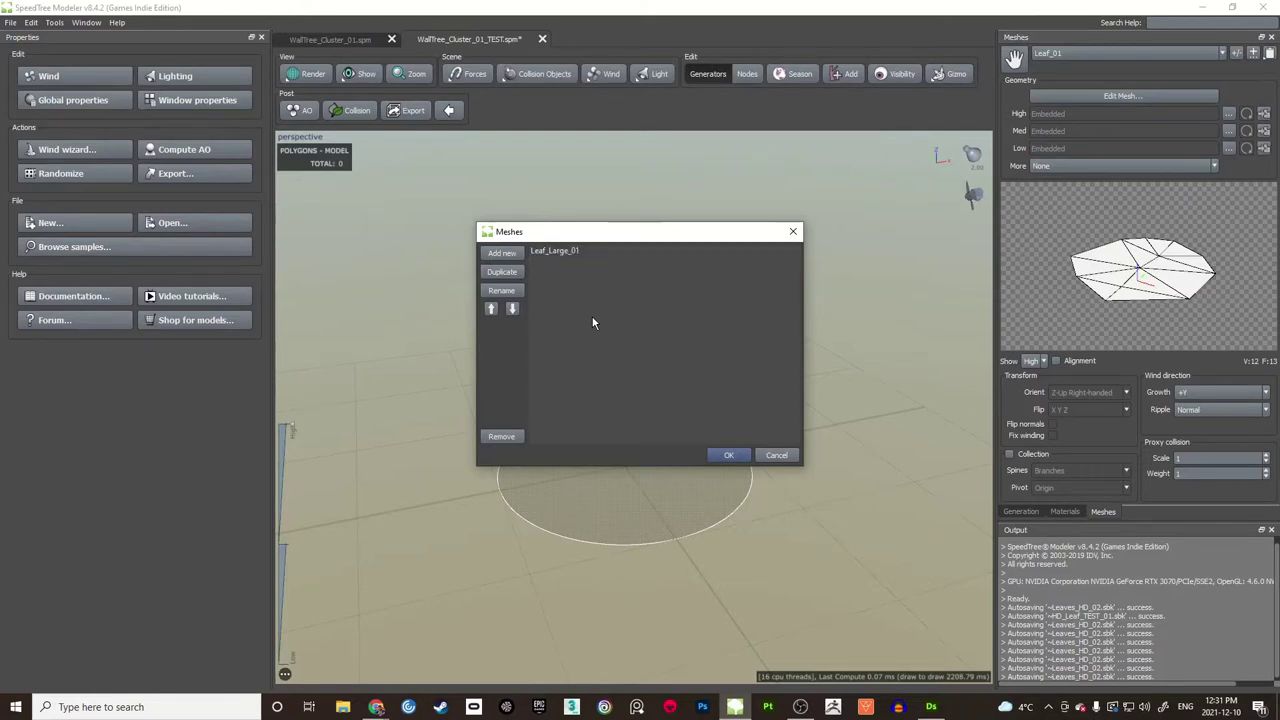
Step: Add a second leaf mesh numbered 01 below Leaf_Large_01 and accept the mesh list
click(502, 253)
double_click(537, 261)
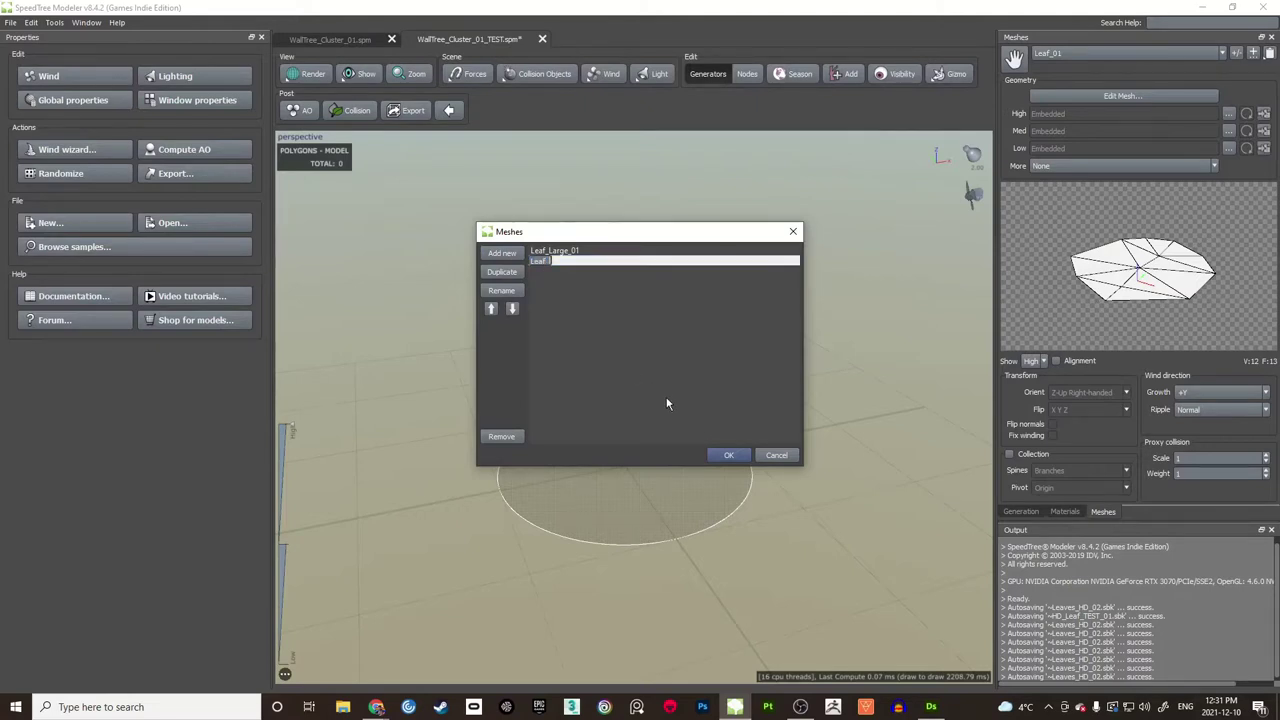
text(Leaf_Ori)
text(01)
key(Return)
click(727, 455)
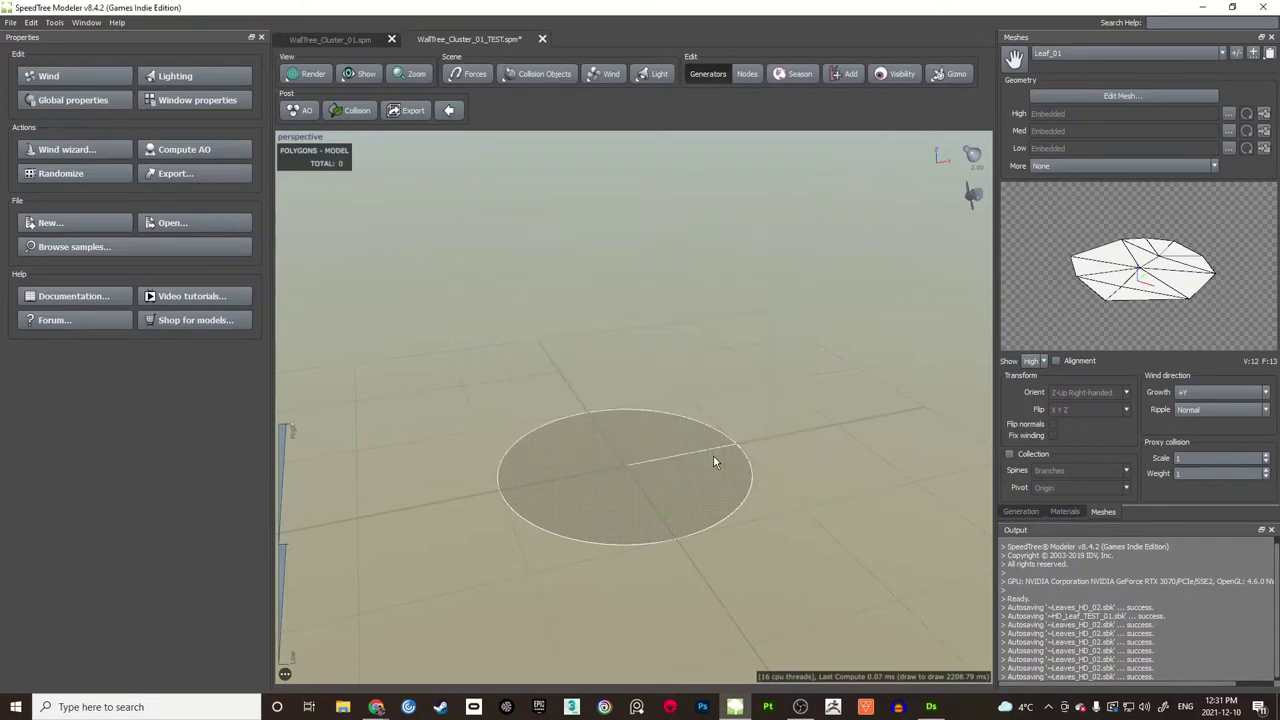
Step: Add a second mesh slot to the Leaf_01 material and assign the Leaf_Dry_01 mesh to it
click(1064, 511)
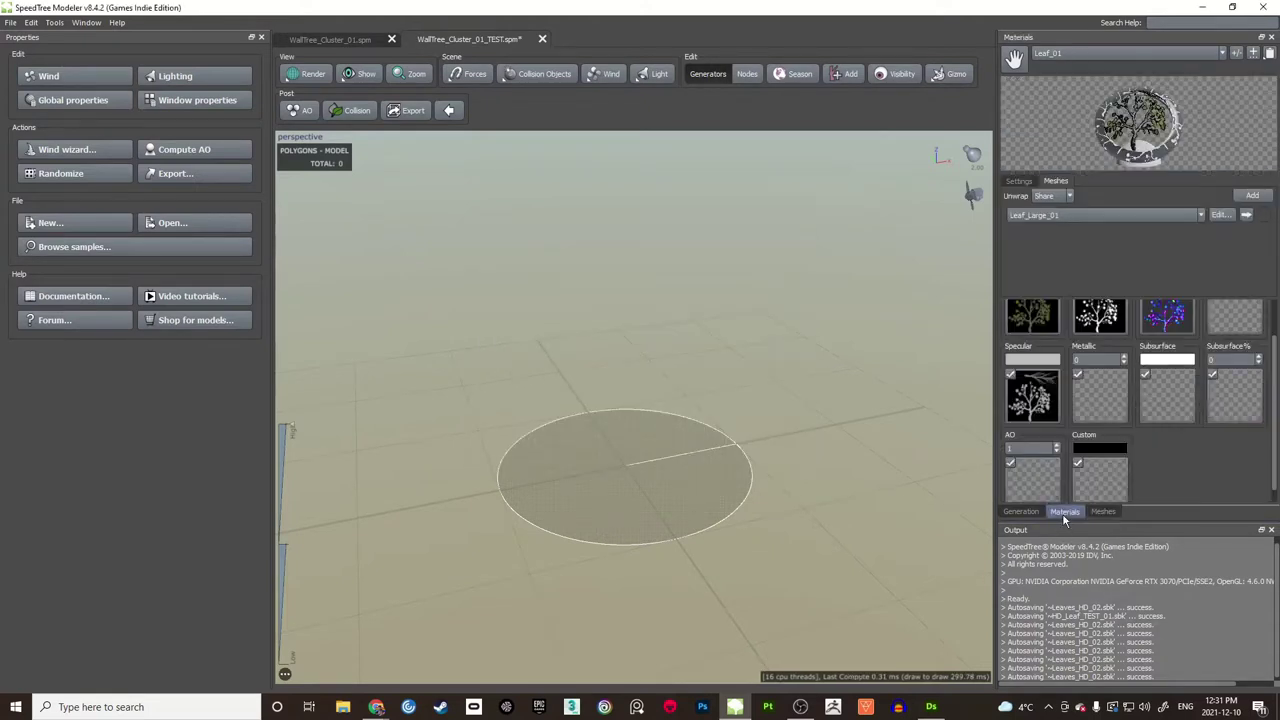
click(1018, 181)
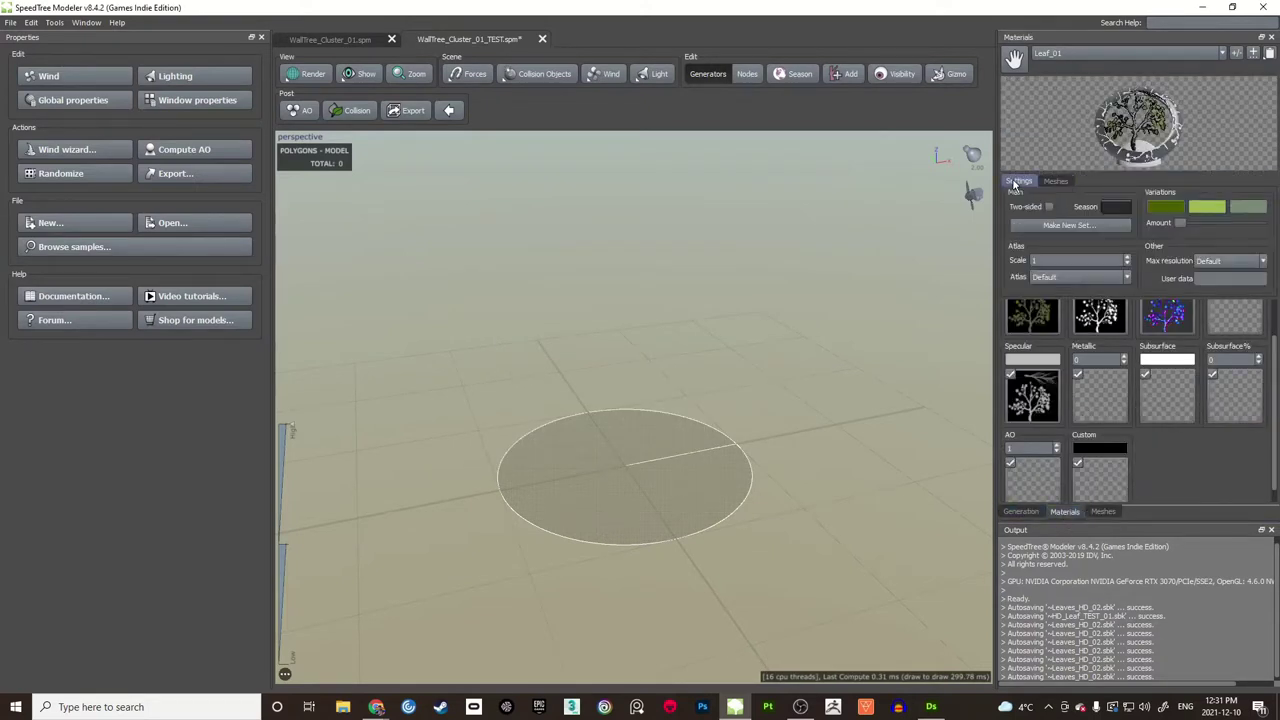
click(1055, 181)
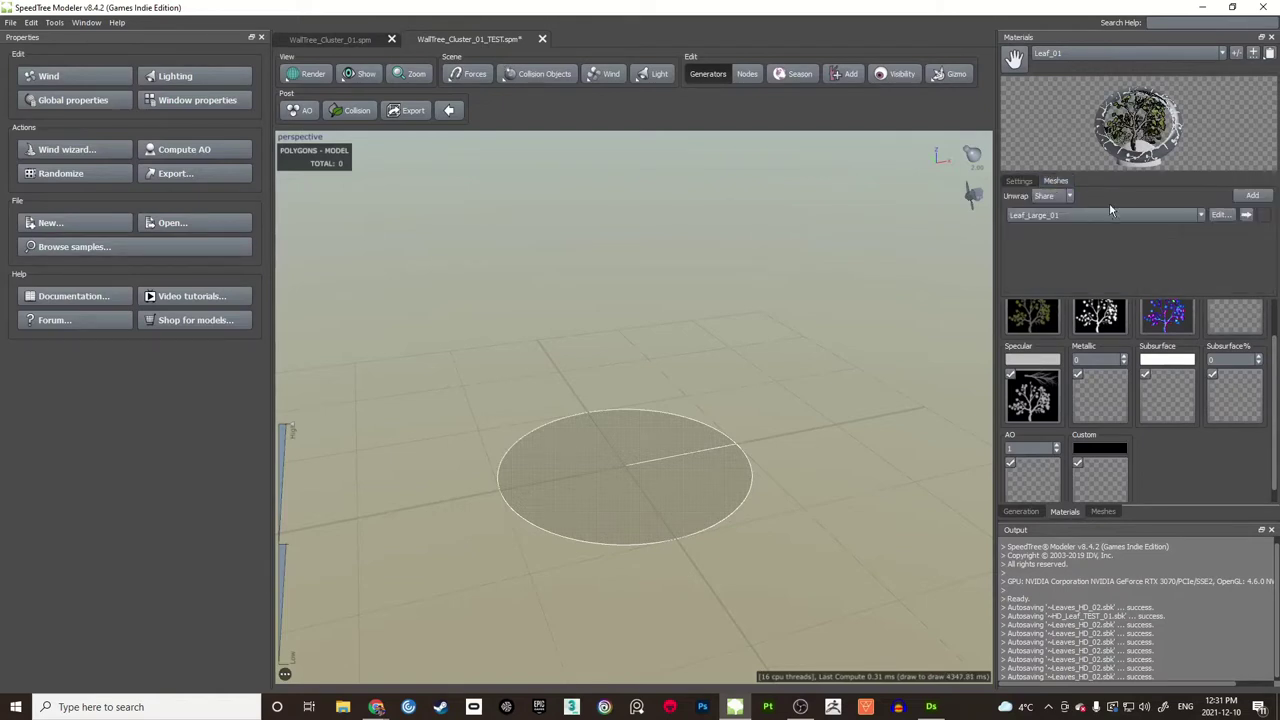
click(1252, 195)
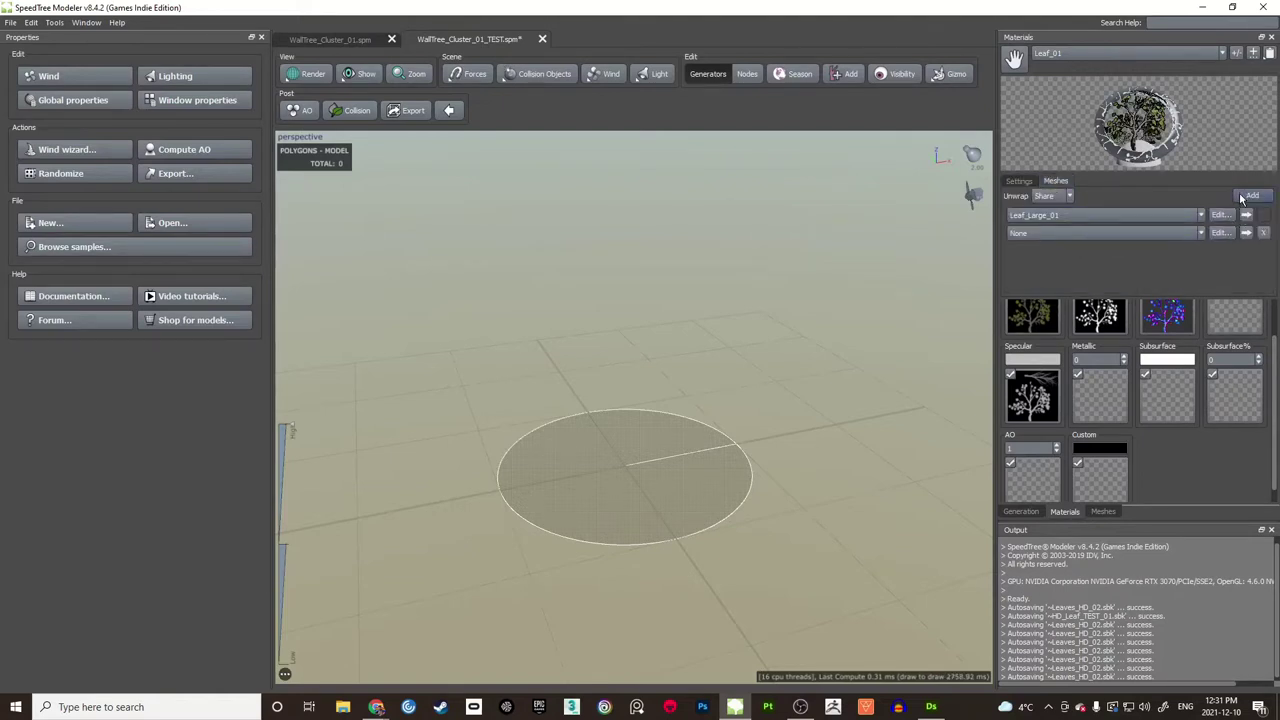
click(1100, 233)
click(1079, 262)
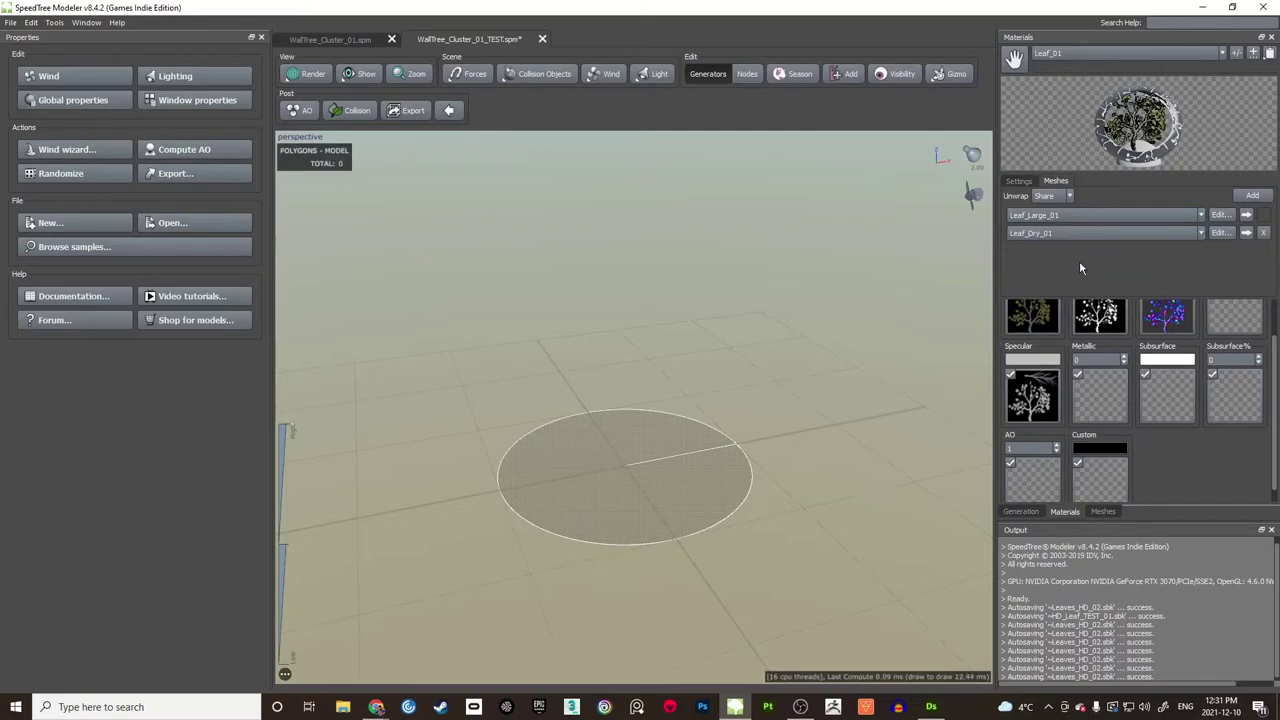
Step: Edit Leaf_Dry_01 as an embedded cutout, fitting its four corners around the bare branch and adding one outline point below the branch's middle
click(1220, 232)
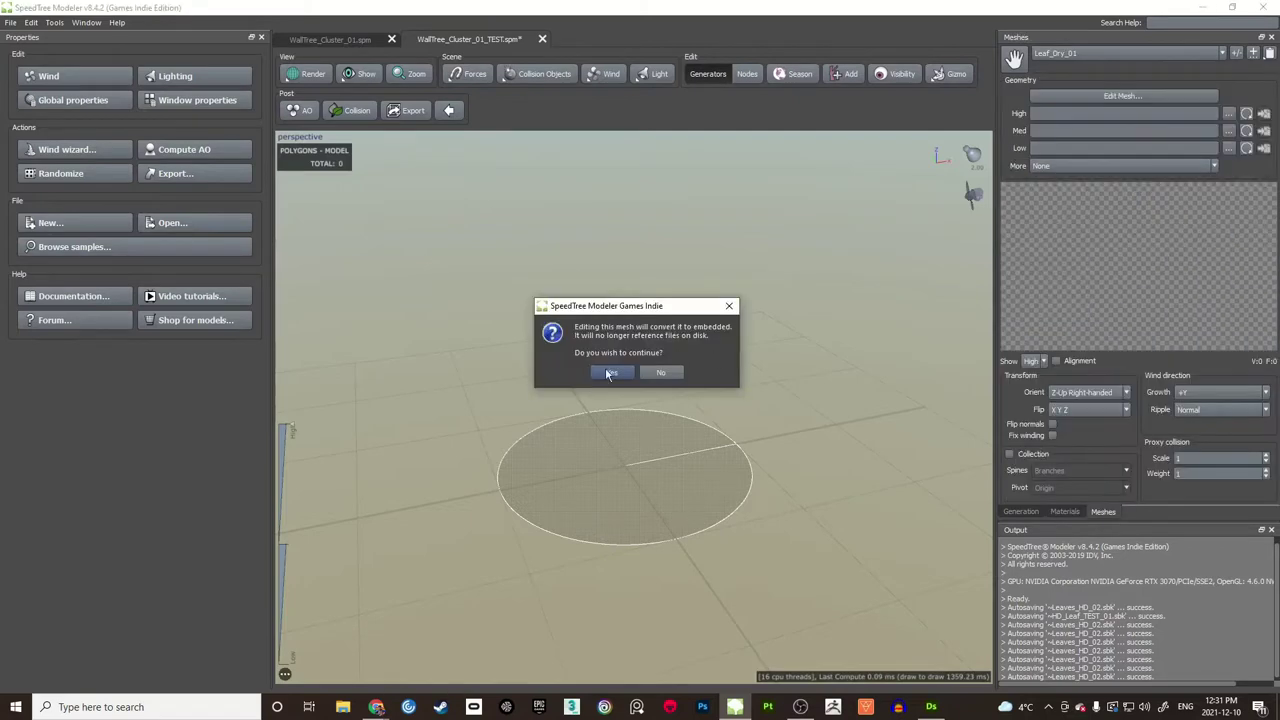
click(610, 373)
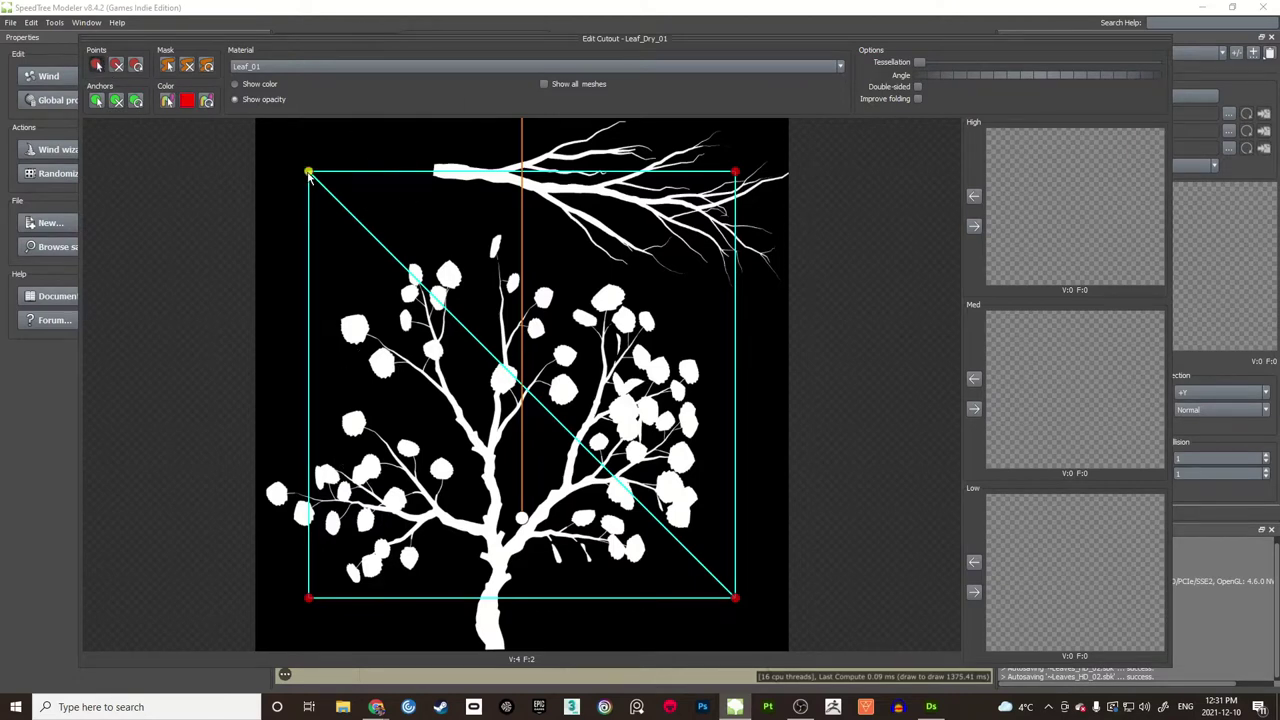
drag(309, 172, 424, 170)
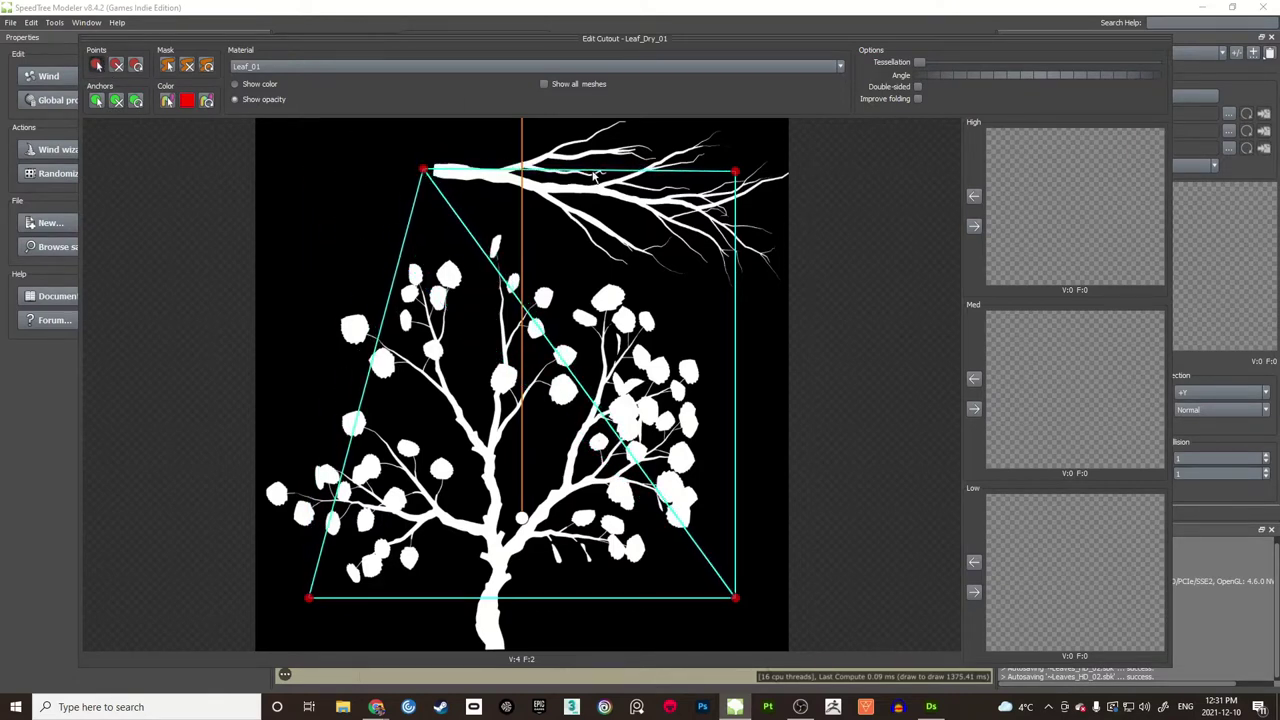
drag(735, 172, 626, 121)
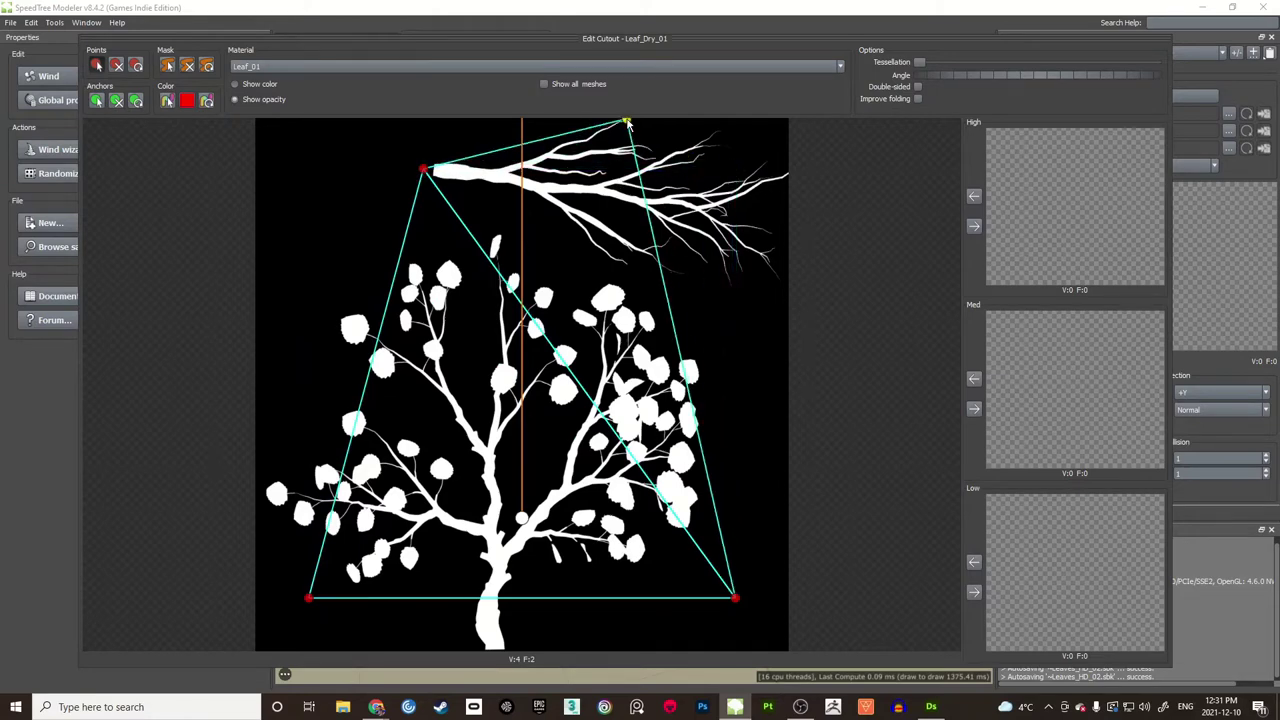
drag(735, 598, 810, 168)
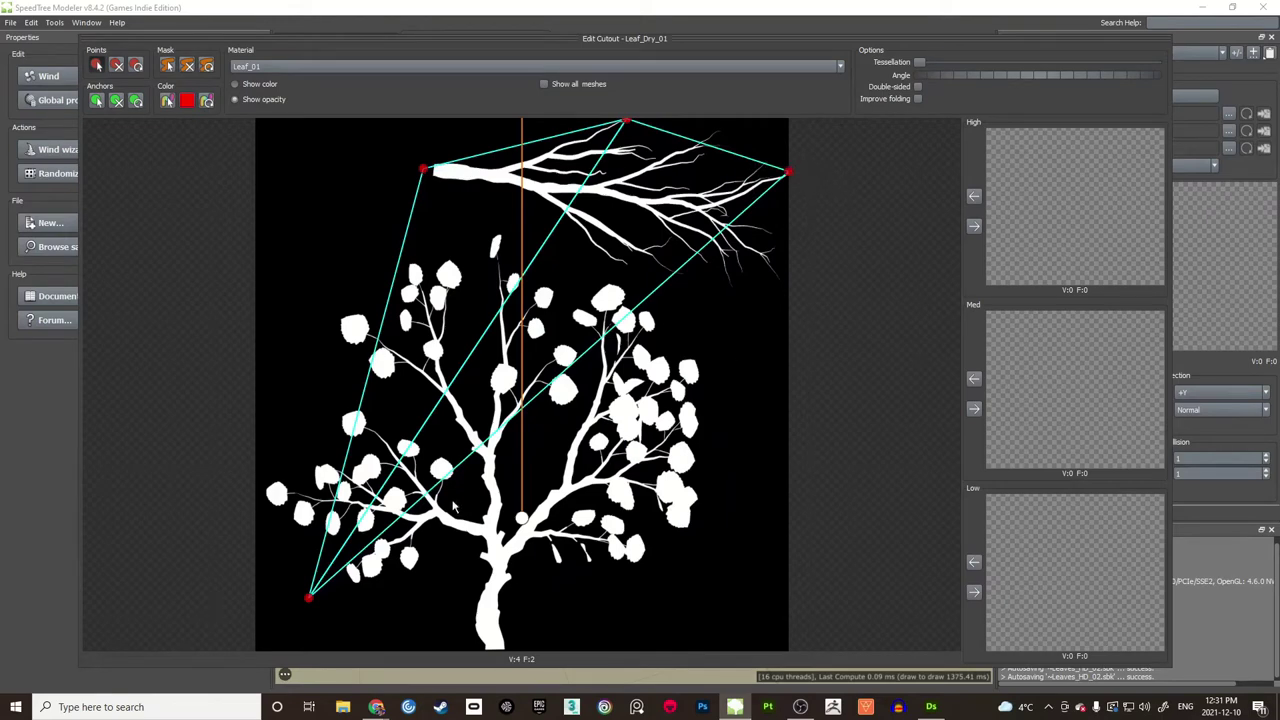
drag(308, 598, 785, 282)
click(612, 230)
drag(615, 235, 640, 285)
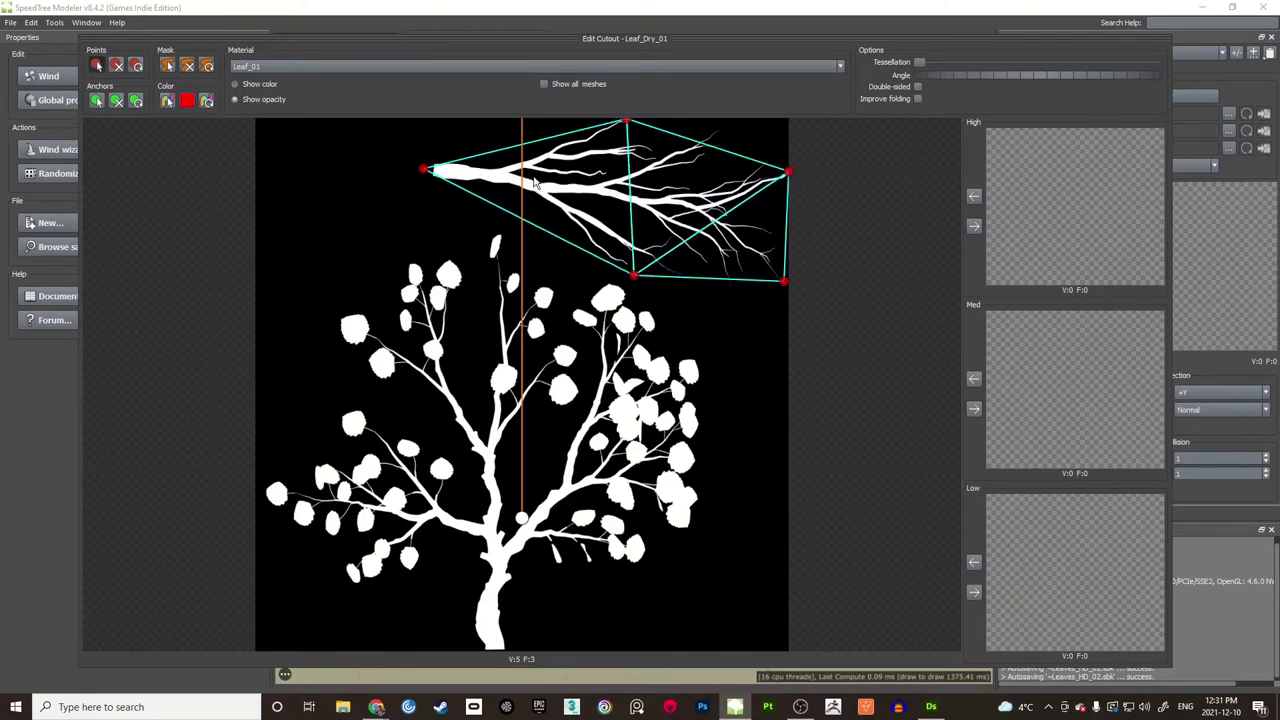
Step: Add three interior points along the bare branch's stem and four outline points above and below it, fitting the outermost interior point onto the stem
click(619, 194)
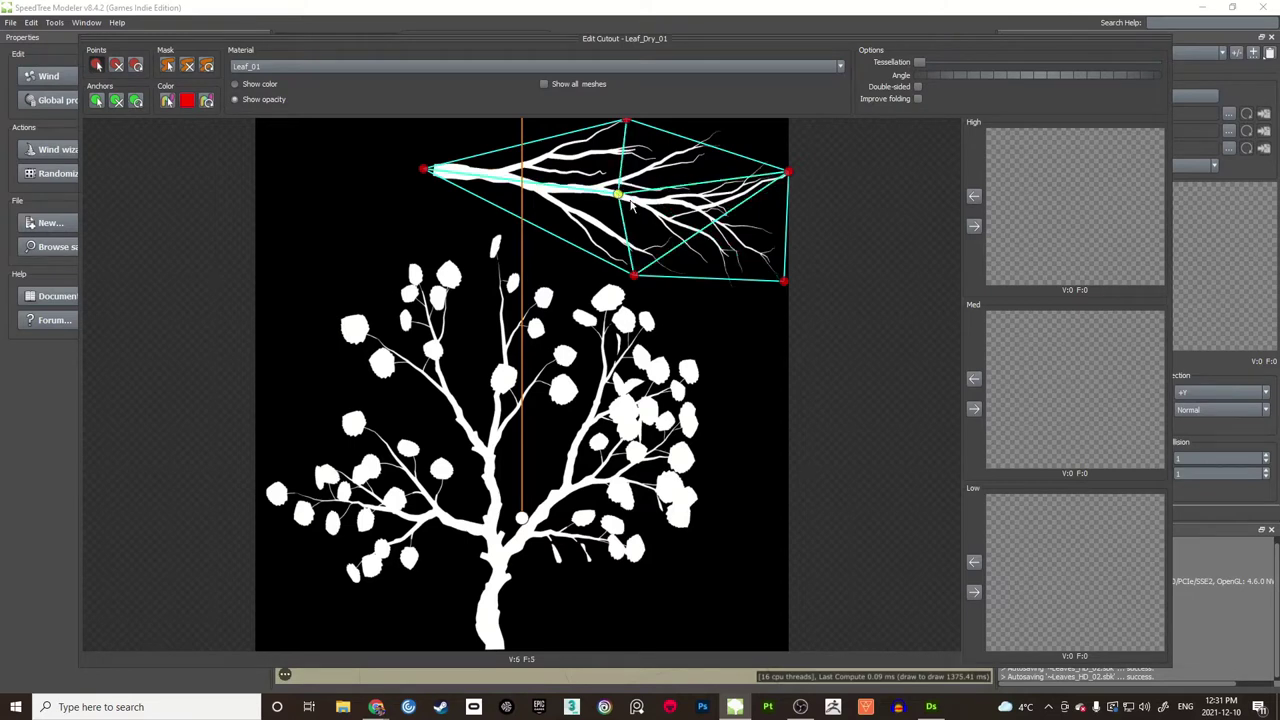
click(730, 222)
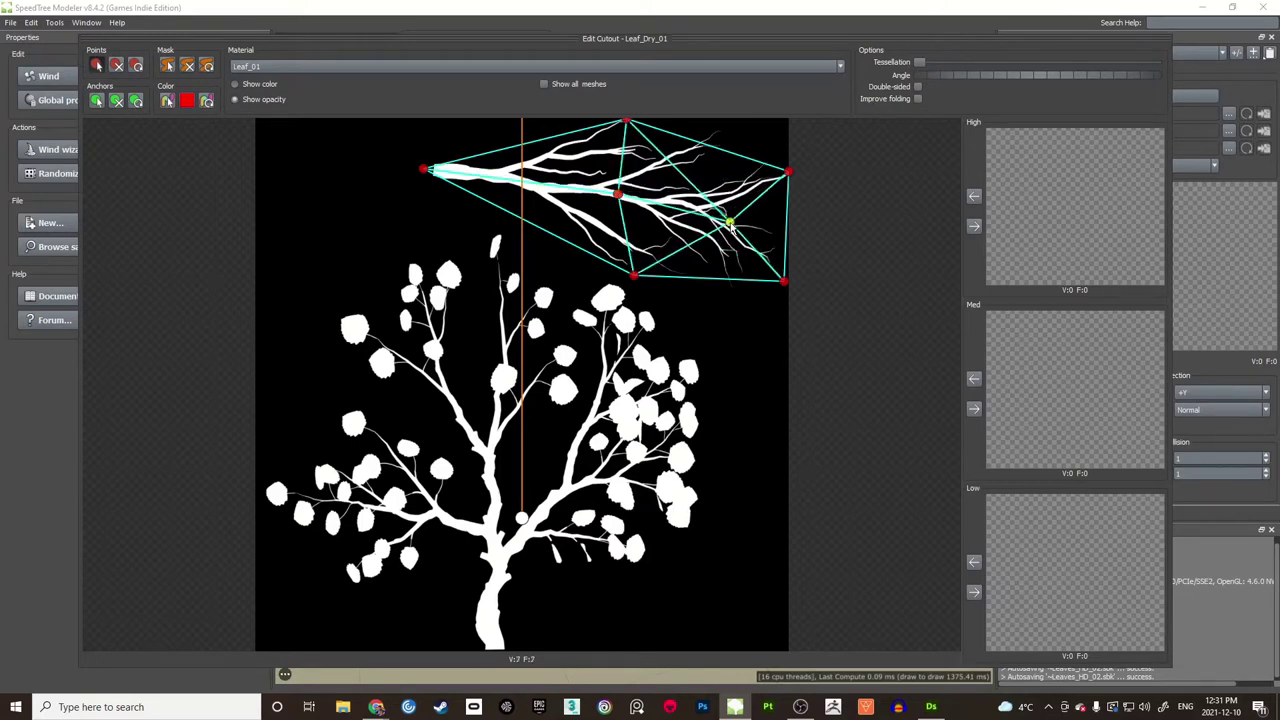
click(531, 143)
click(518, 214)
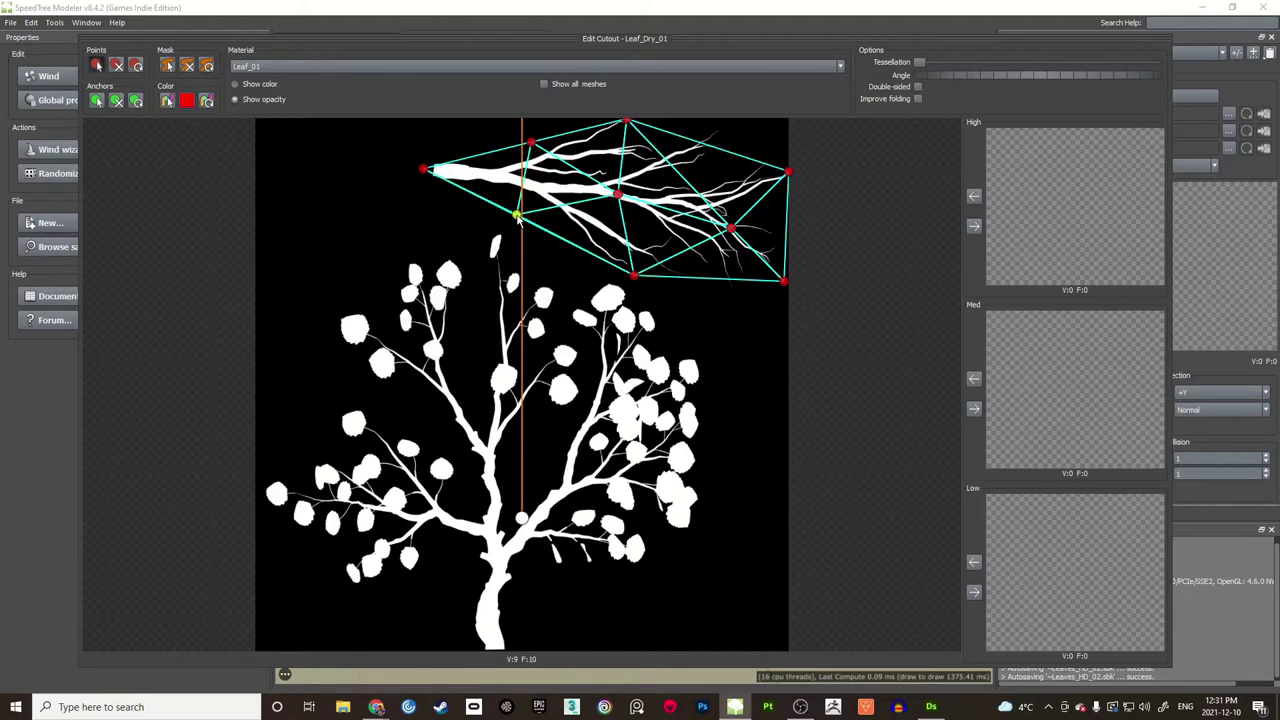
click(522, 178)
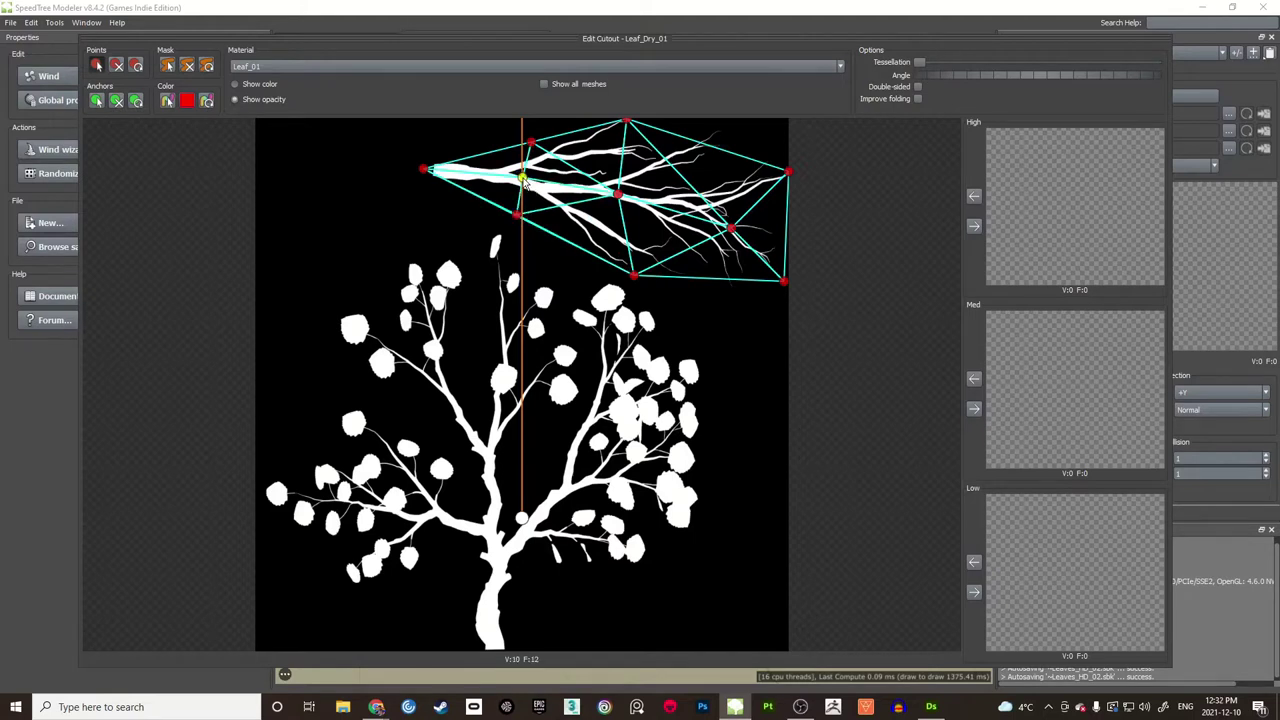
drag(725, 151, 726, 128)
click(728, 287)
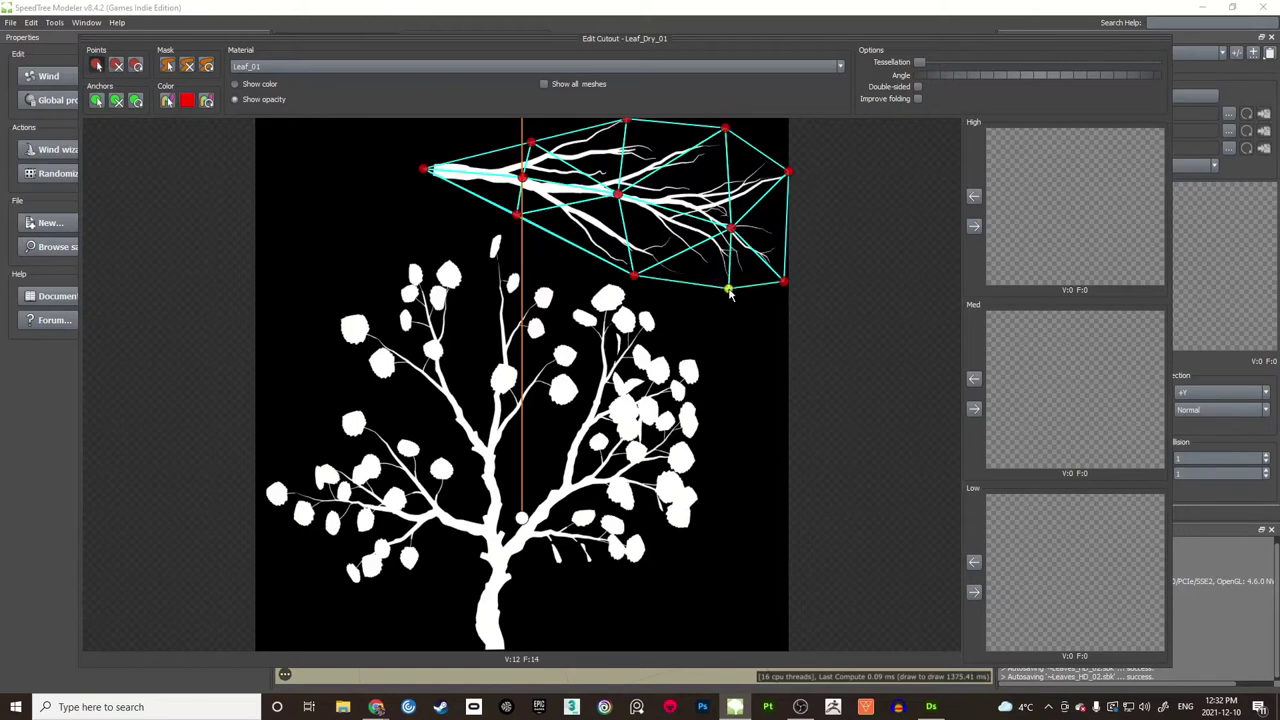
drag(733, 229, 712, 211)
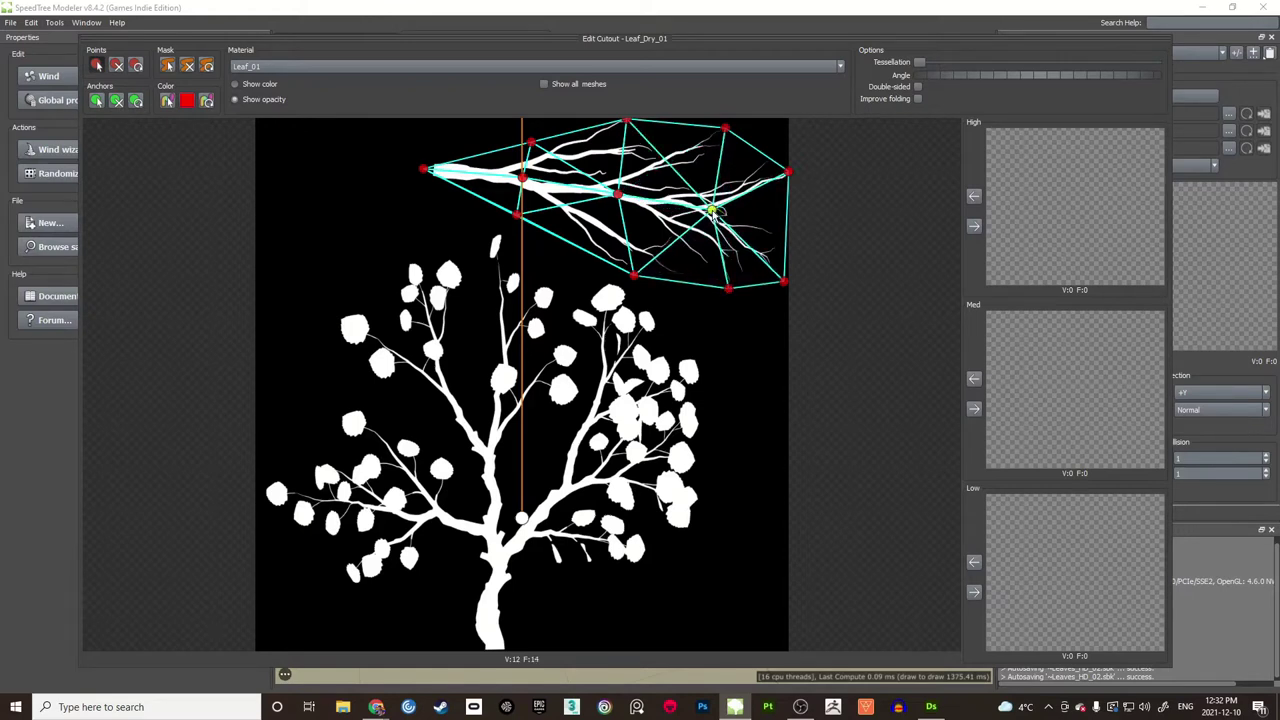
Step: Store the bare branch cutout as the High, Med and Low versions of Leaf_Dry_01 and close the cutout editor
click(974, 226)
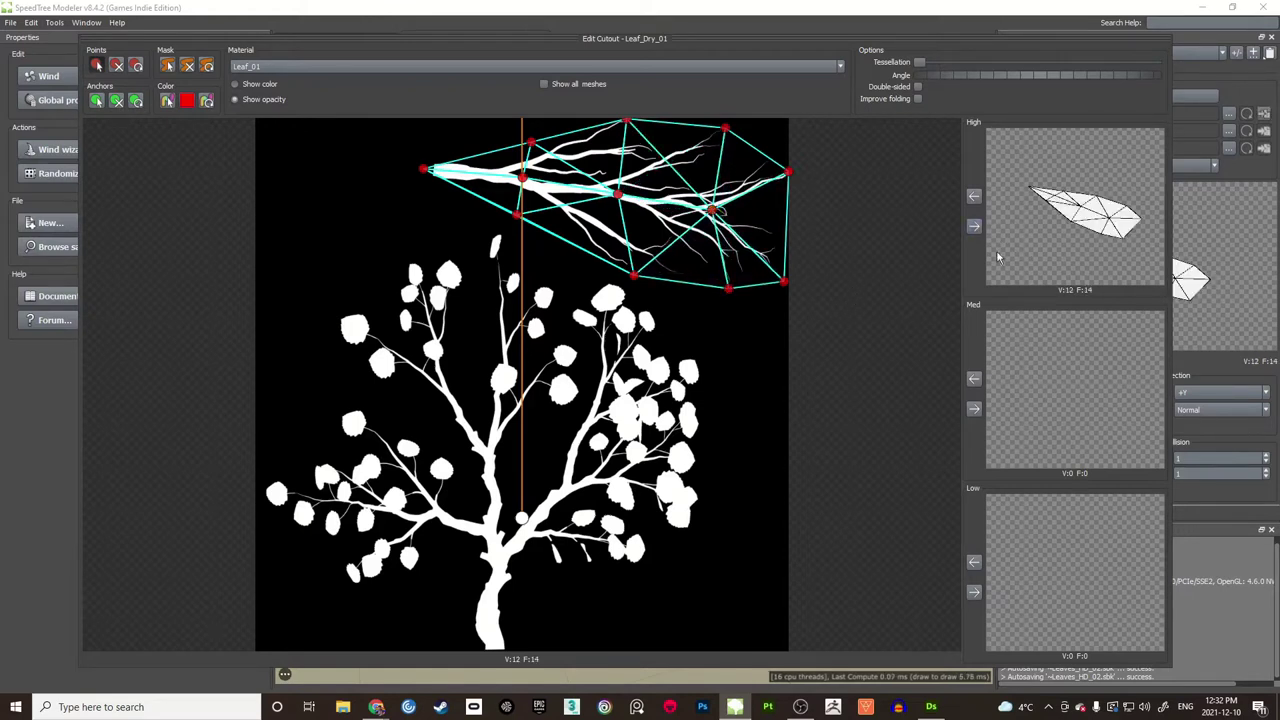
click(974, 408)
click(974, 592)
key(Escape)
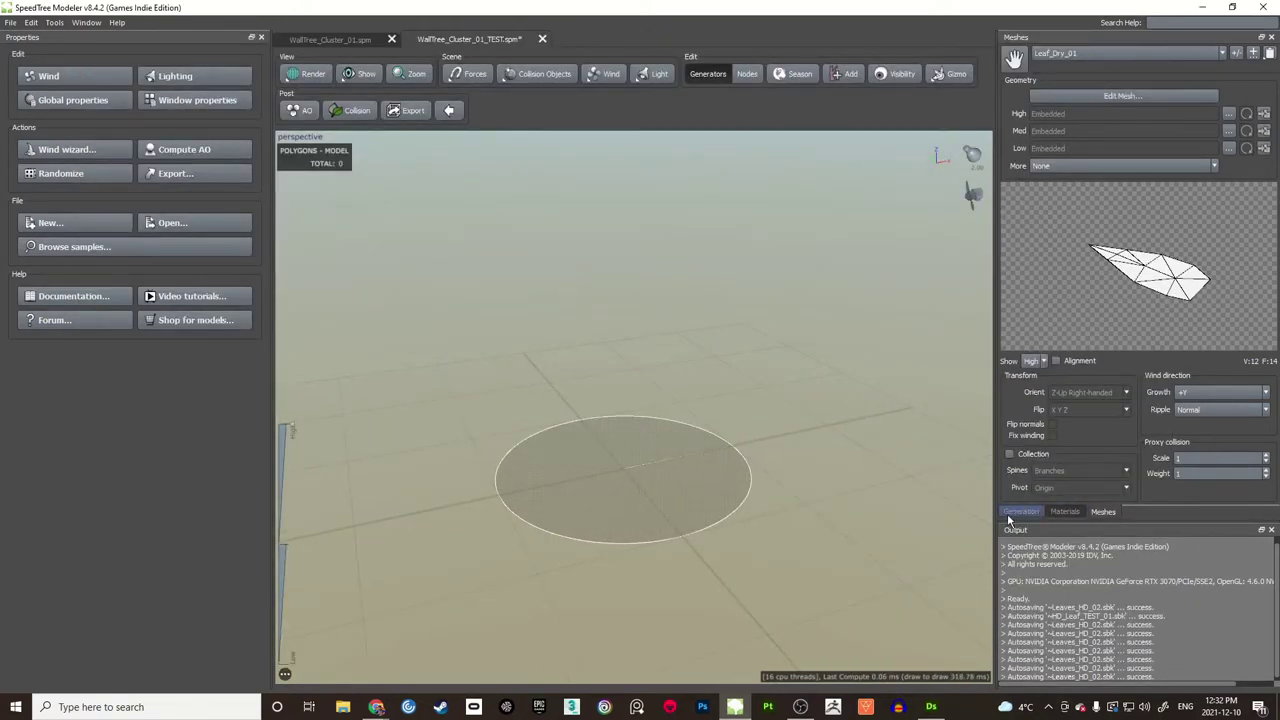
Step: Reopen the Leaf_Large_01 cutout, place its pivot at the trunk's base and rotate its axis to follow the trunk
click(1065, 511)
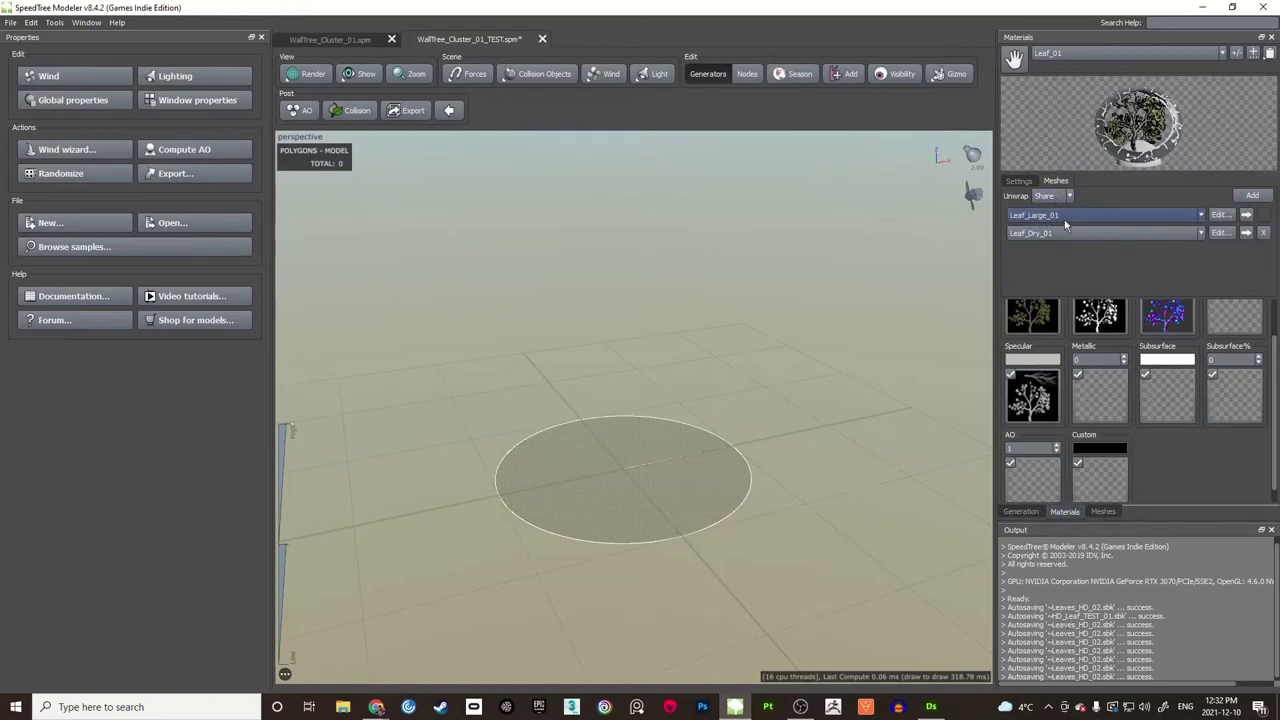
click(1219, 216)
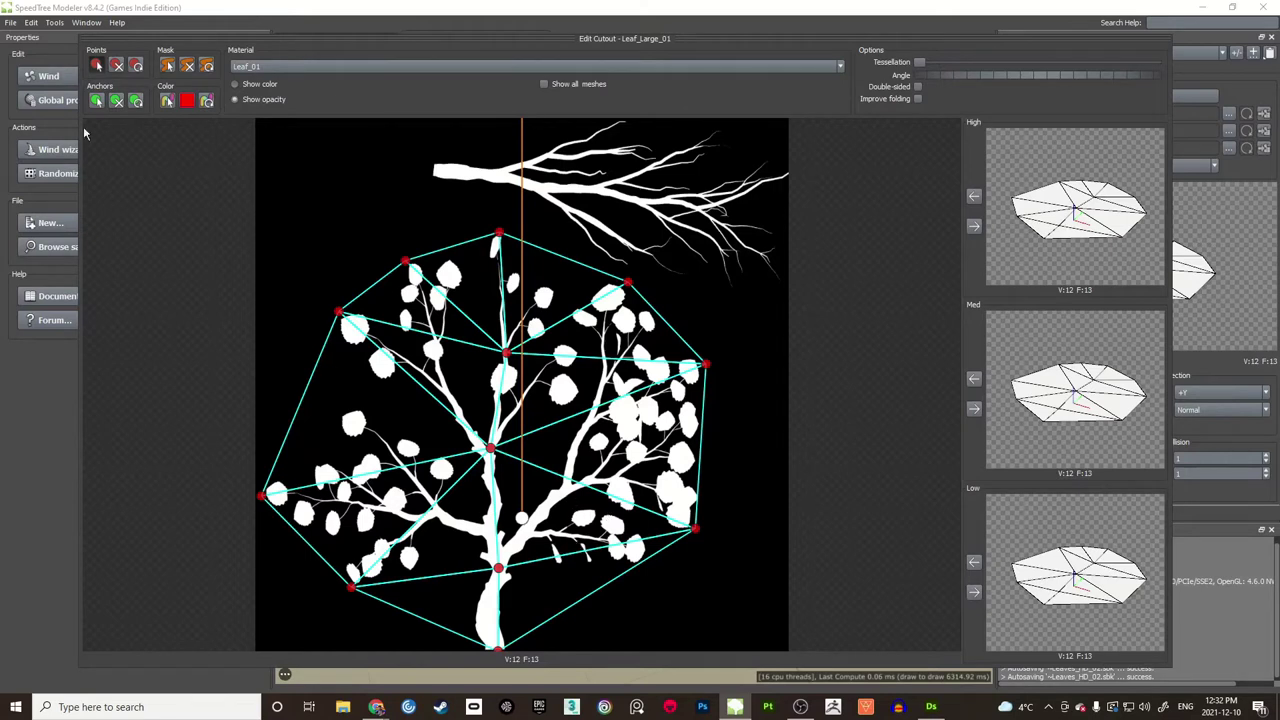
drag(521, 518, 493, 648)
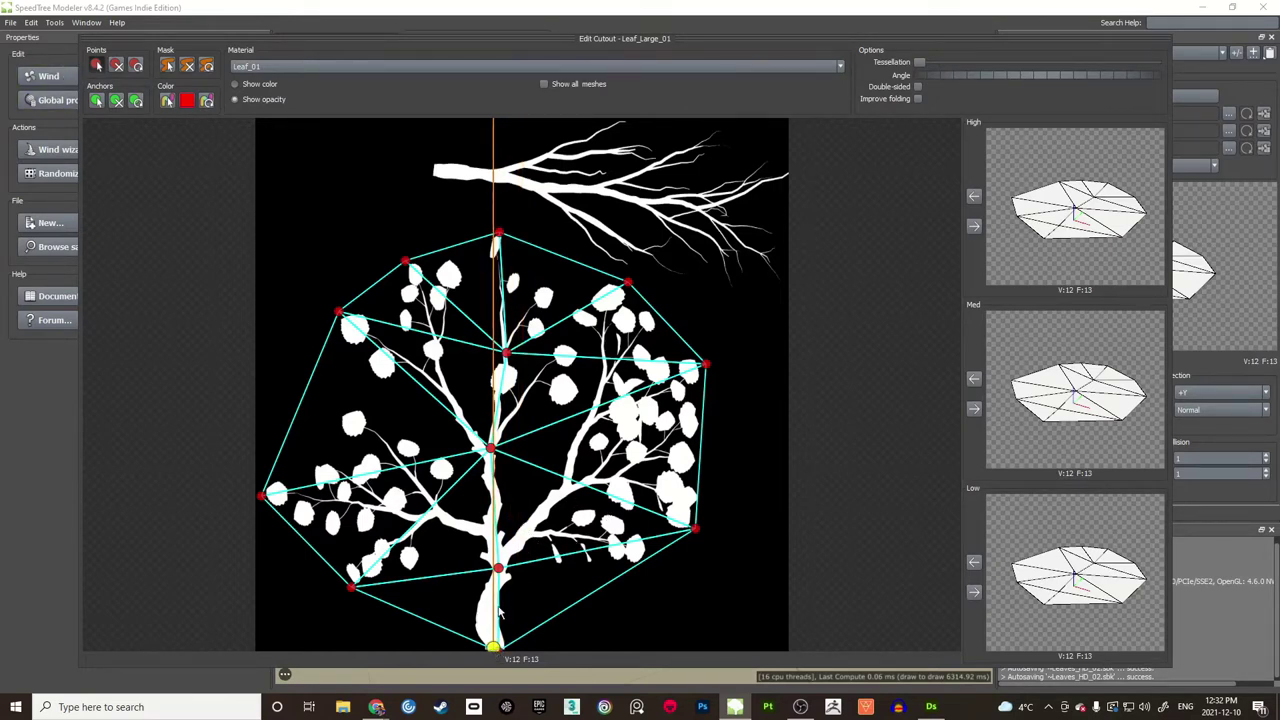
drag(957, 74, 963, 74)
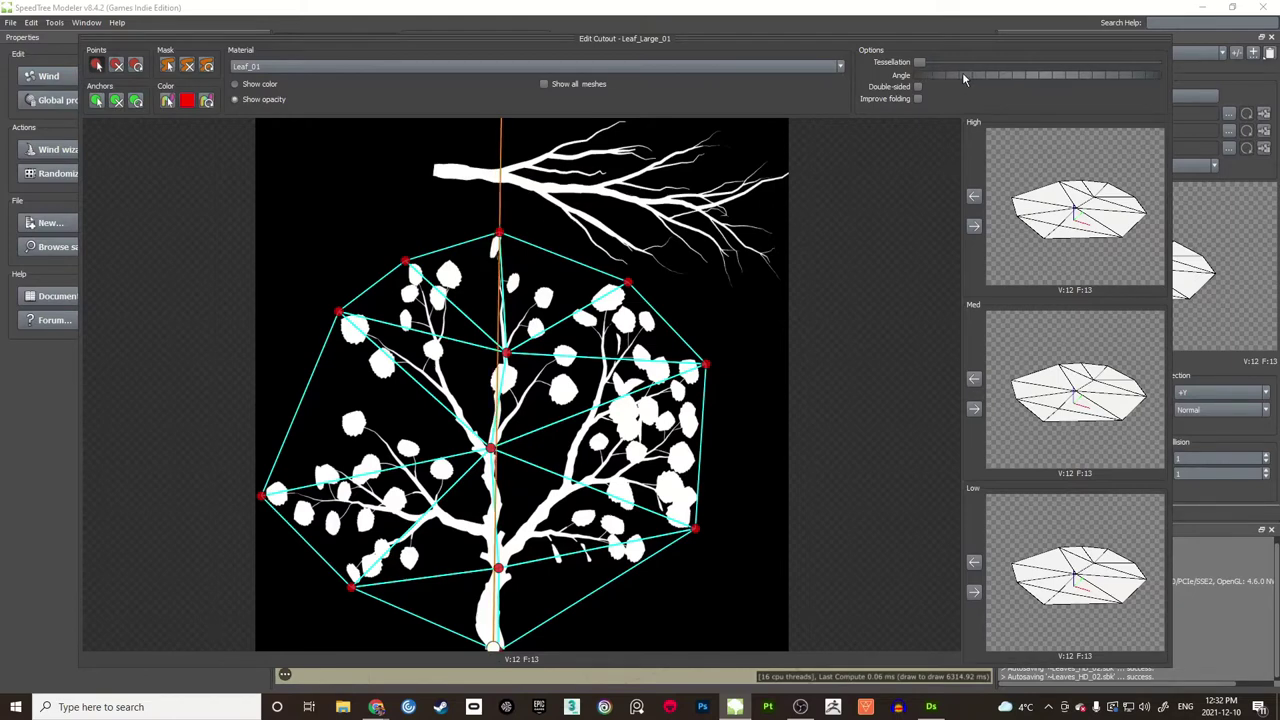
Step: Update the High, Med and Low versions of Leaf_Large_01 with the new pivot and close the cutout editor
click(975, 227)
click(972, 408)
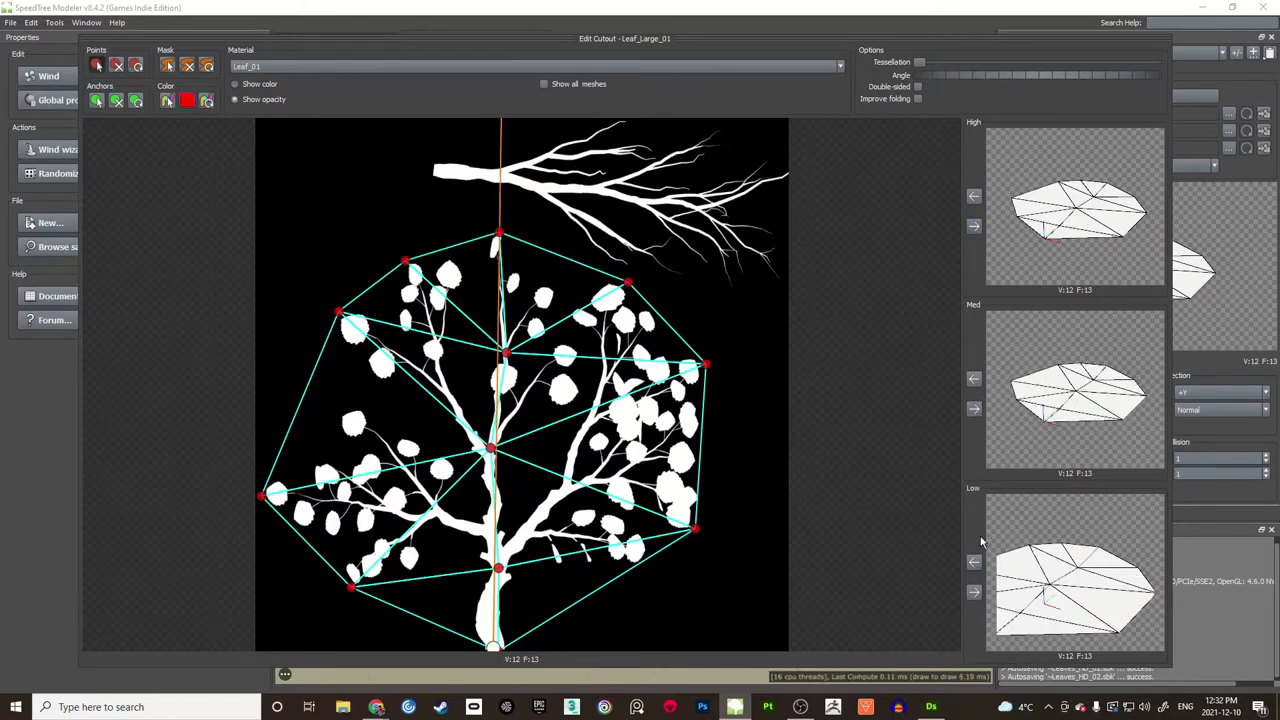
click(973, 593)
click(1237, 579)
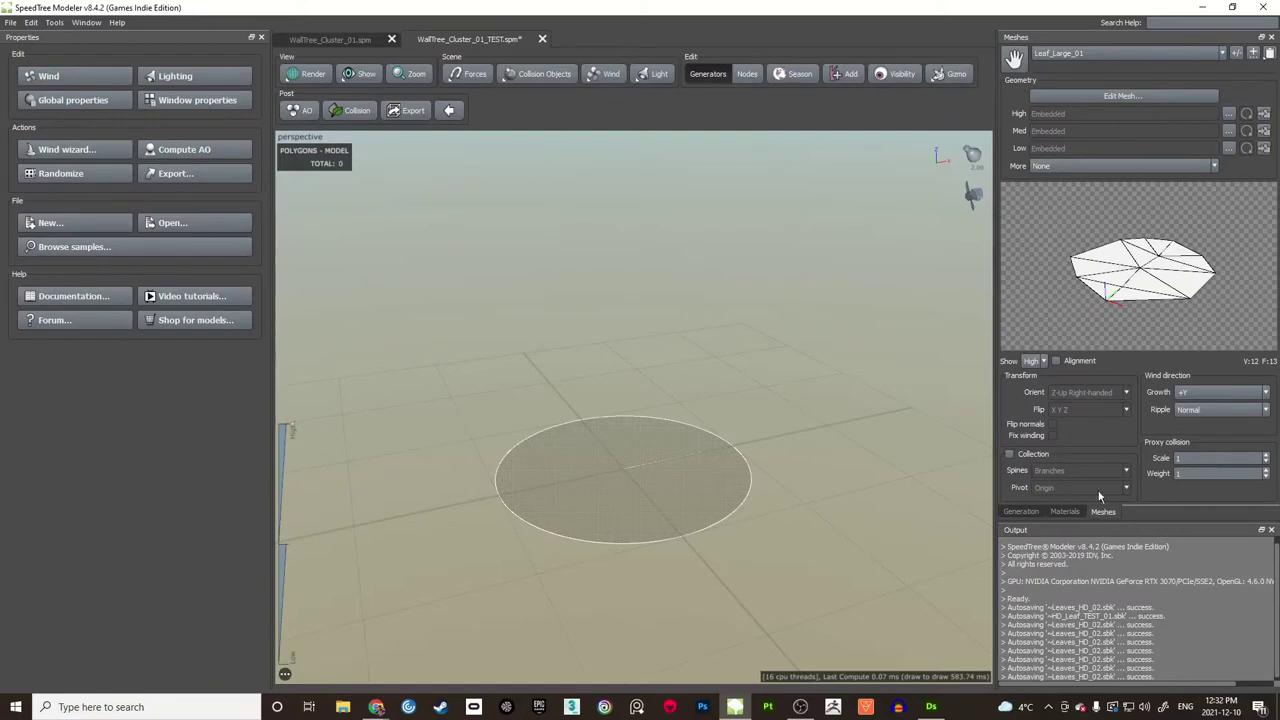
Step: Reopen the Leaf_Dry_01 cutout, place its pivot at the thick end of the bare branch and rotate its axis to run along the branch
click(1064, 511)
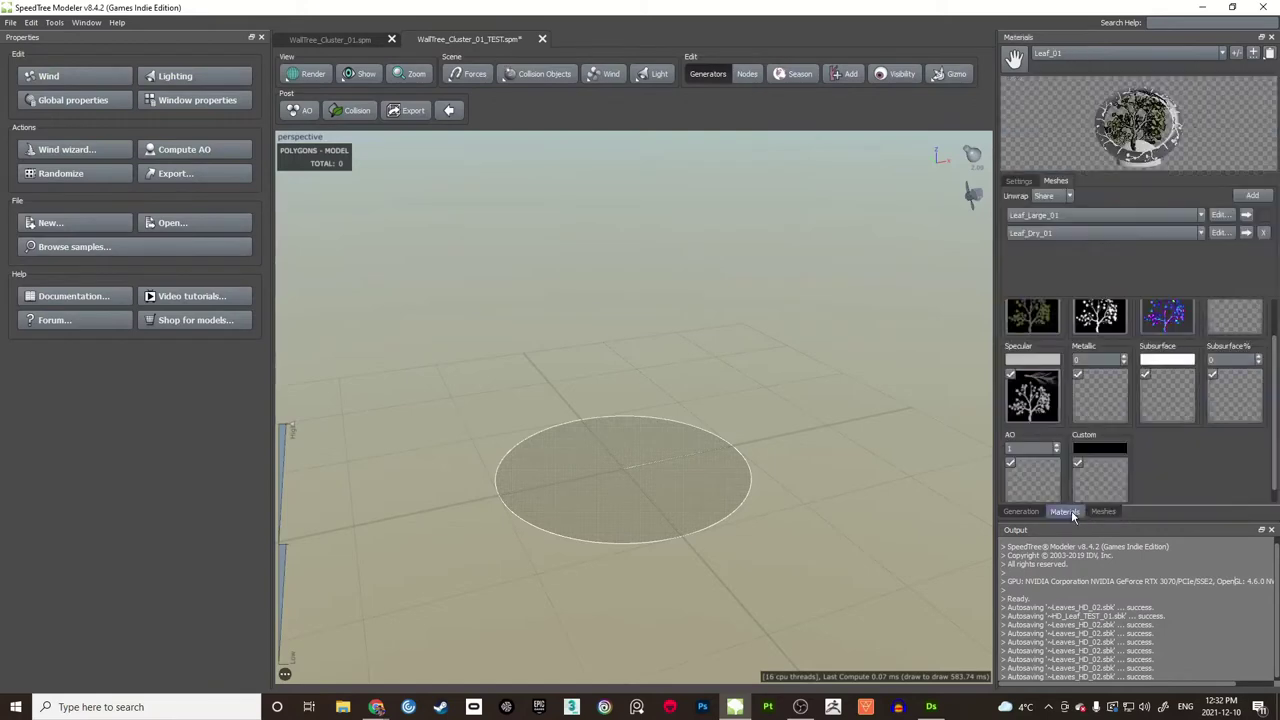
click(1218, 233)
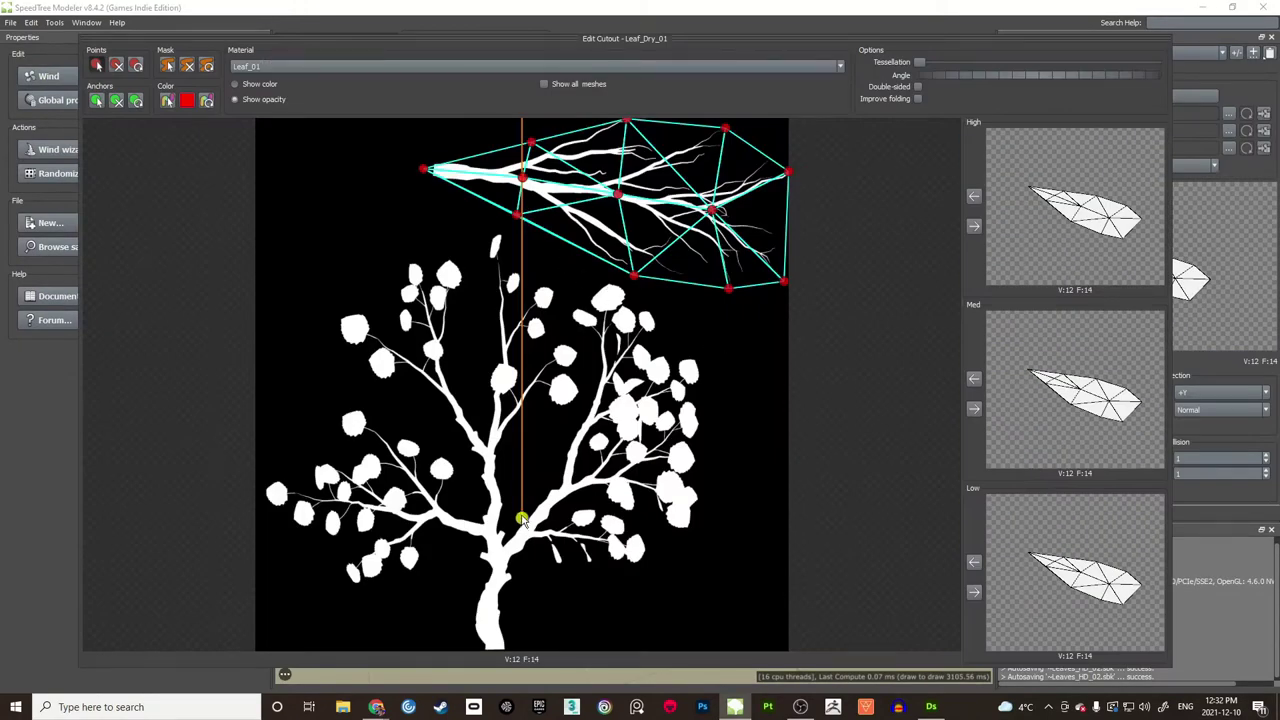
drag(435, 172, 439, 172)
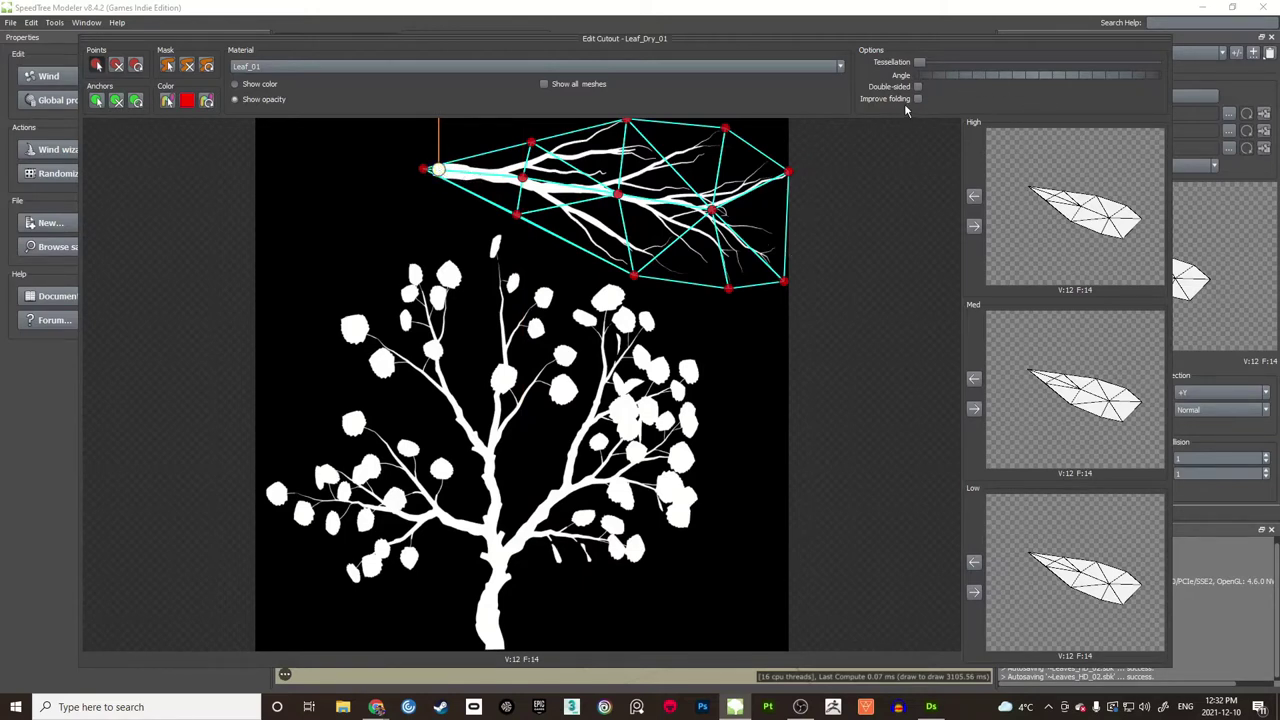
drag(924, 77, 1054, 77)
Step: Update the High, Med and Low versions of Leaf_Dry_01 with the reoriented pivot and close the cutout editor
click(974, 226)
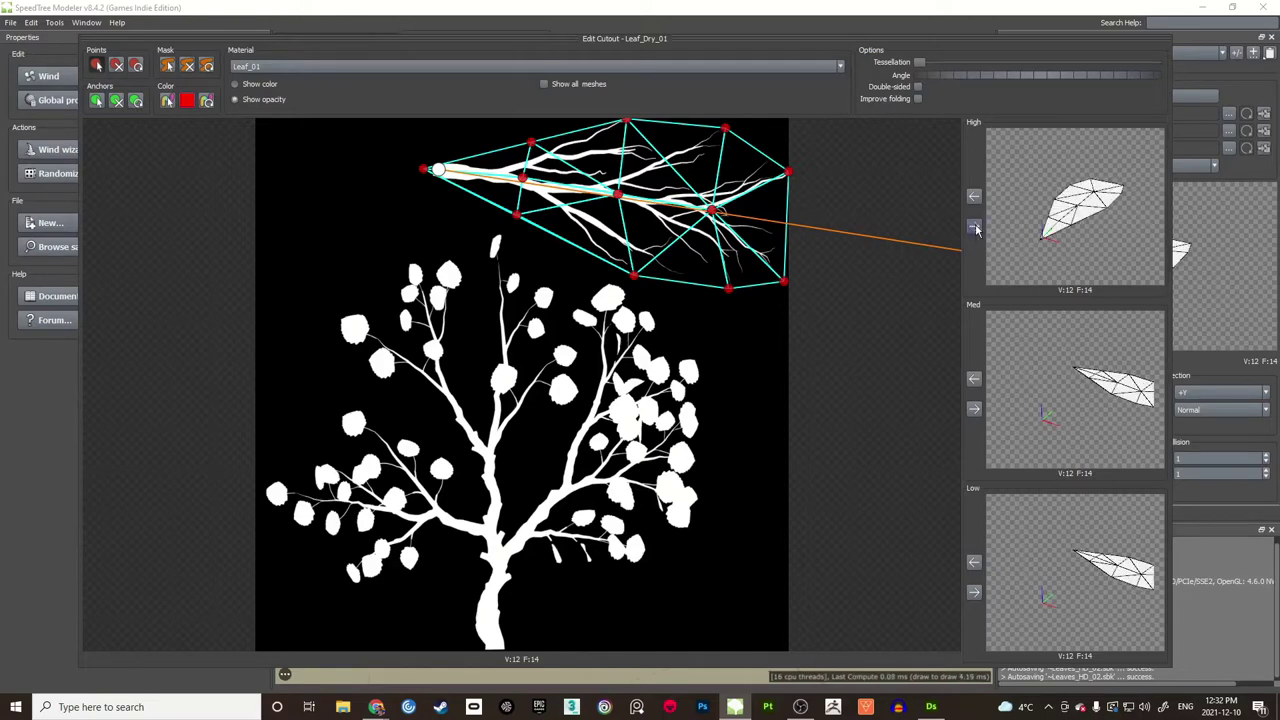
click(974, 408)
click(975, 592)
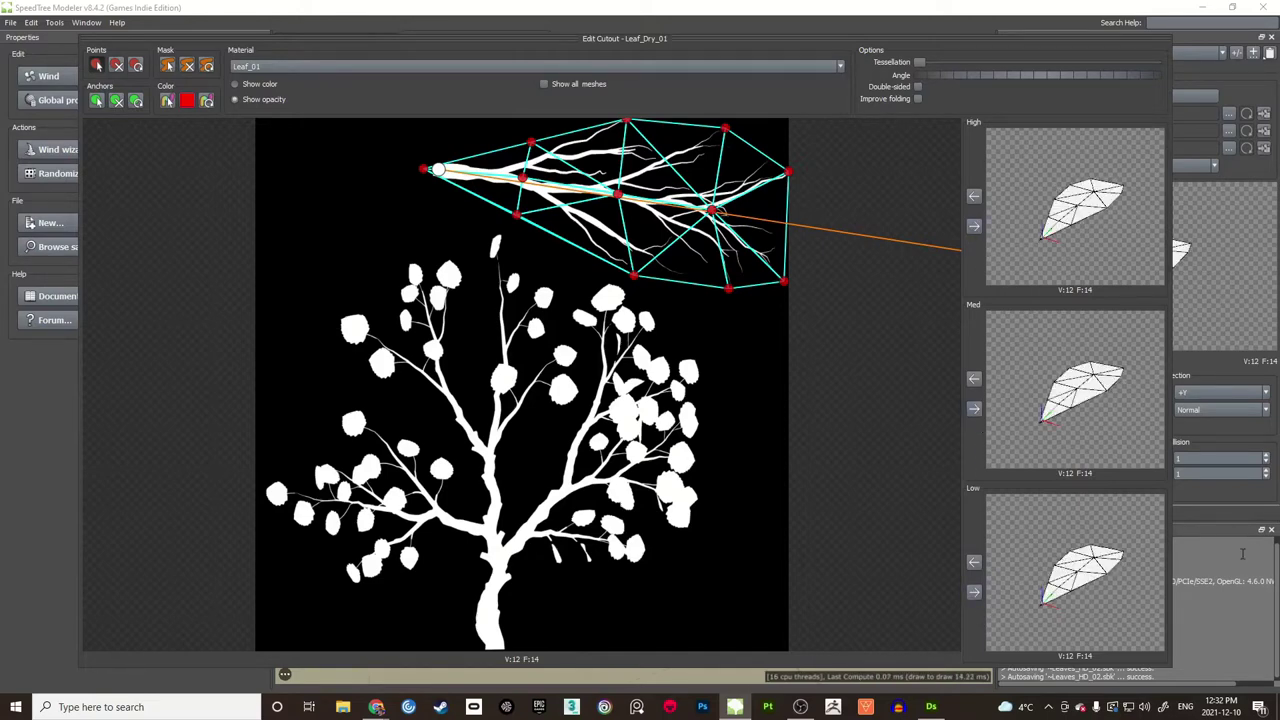
key(Escape)
Step: Save the WallTree_Cluster_01_TEST model
drag(800, 472, 761, 422)
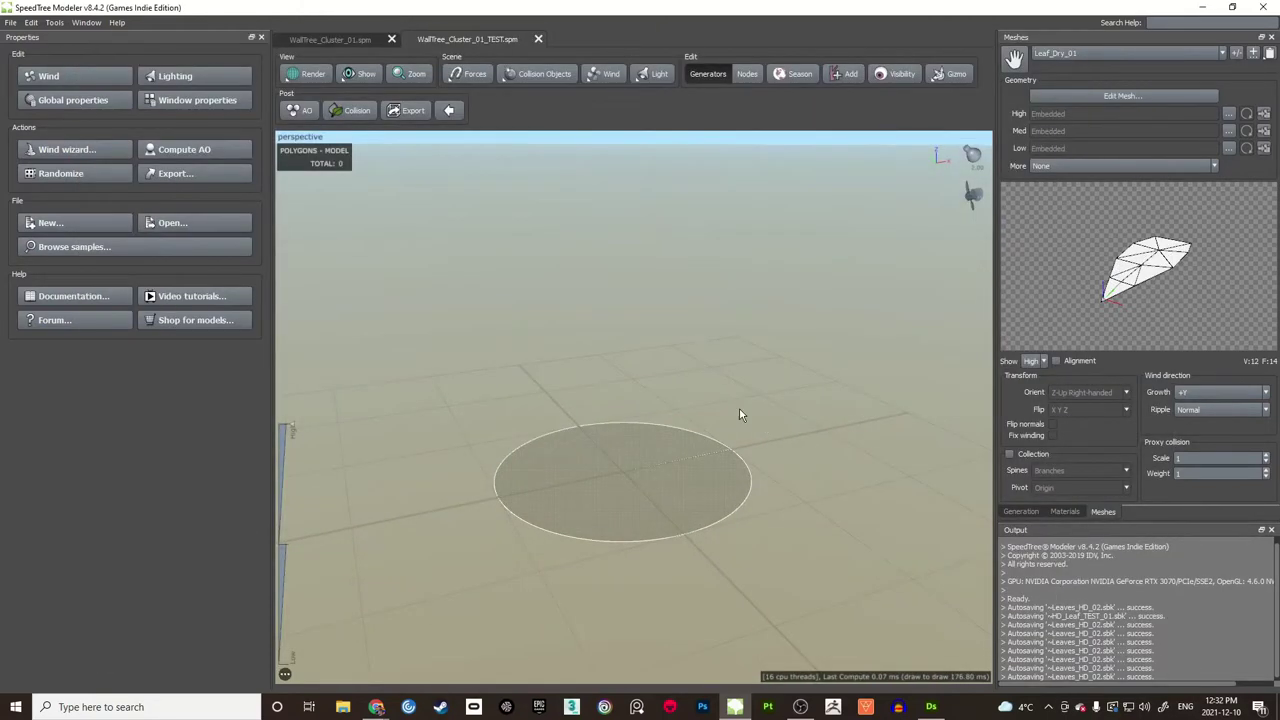
key(ctrl+s)
scroll(663, 449, up, 5)
drag(641, 433, 647, 427)
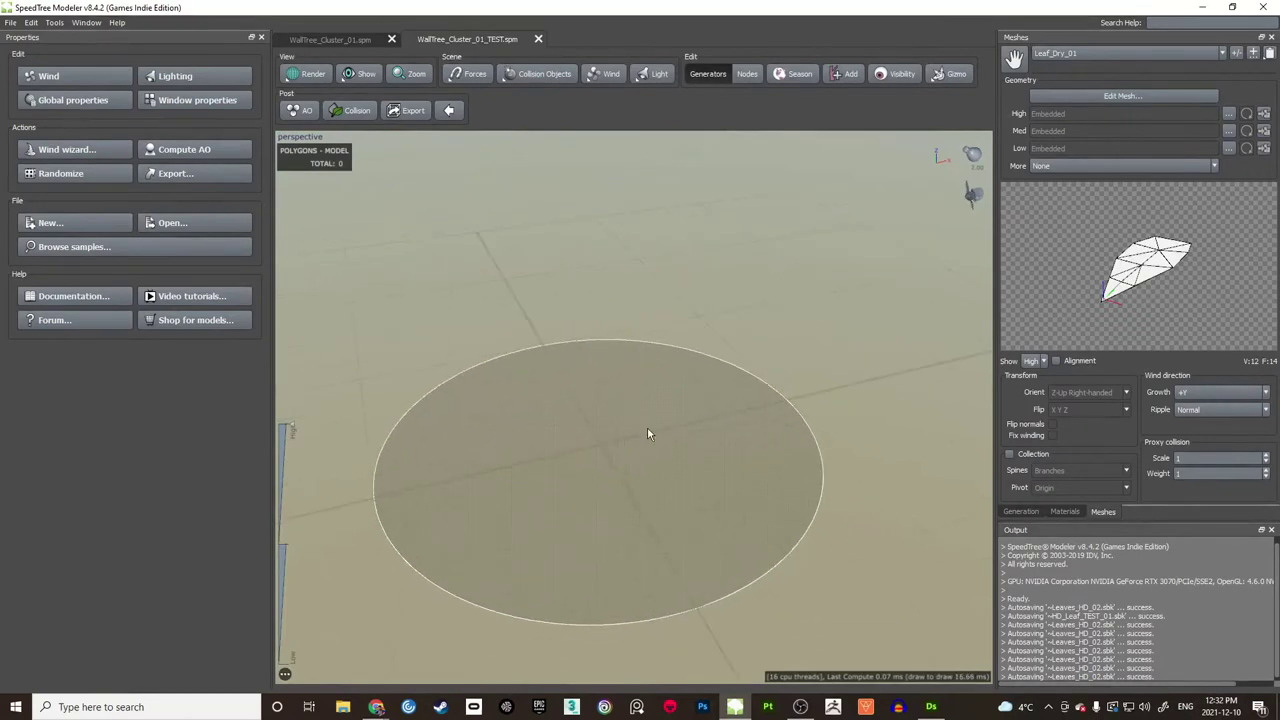
Step: Clear the selection in the viewport and bring up the generator graph with the Tree node
click(659, 367)
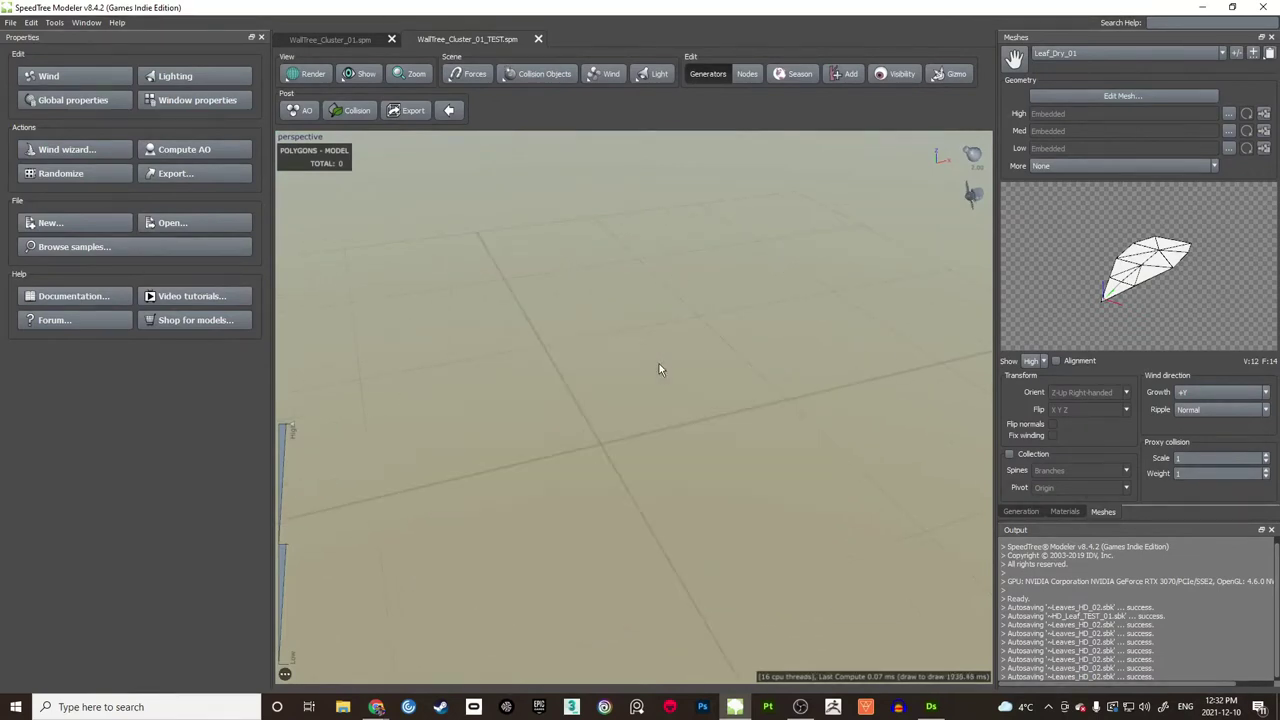
middle_drag(651, 367, 660, 341)
click(1005, 511)
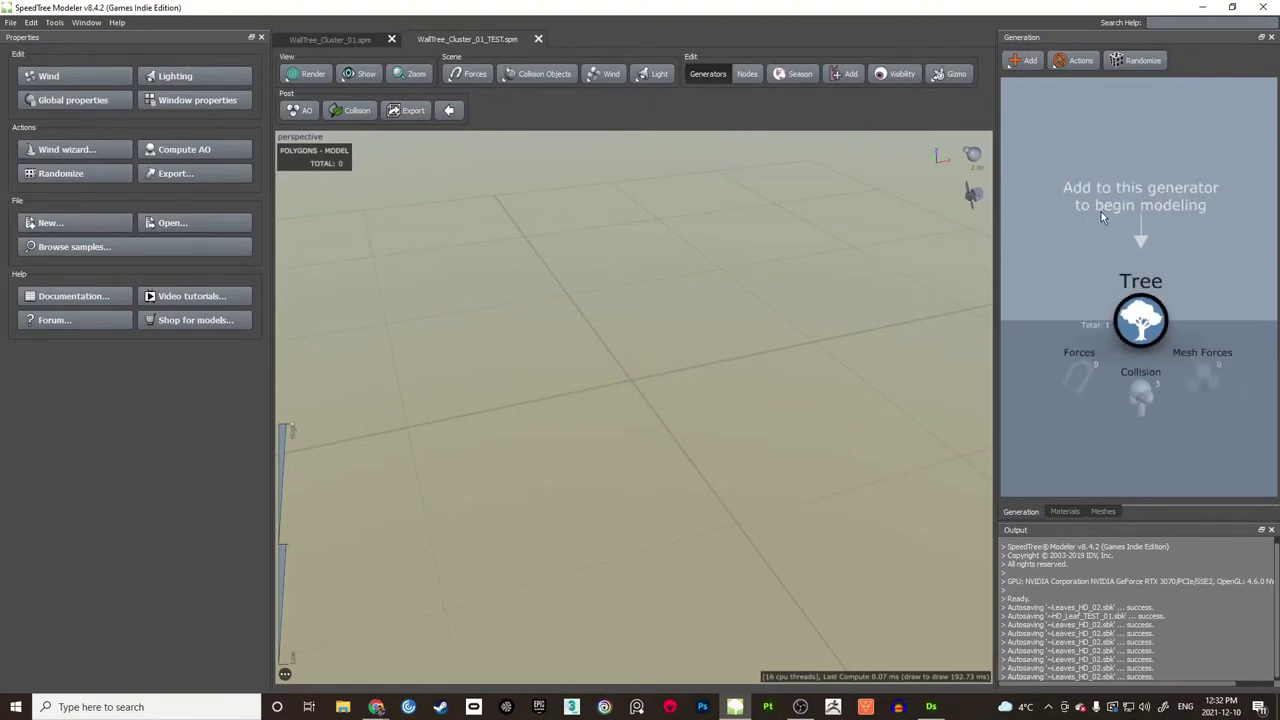
middle_drag(1099, 212, 1073, 203)
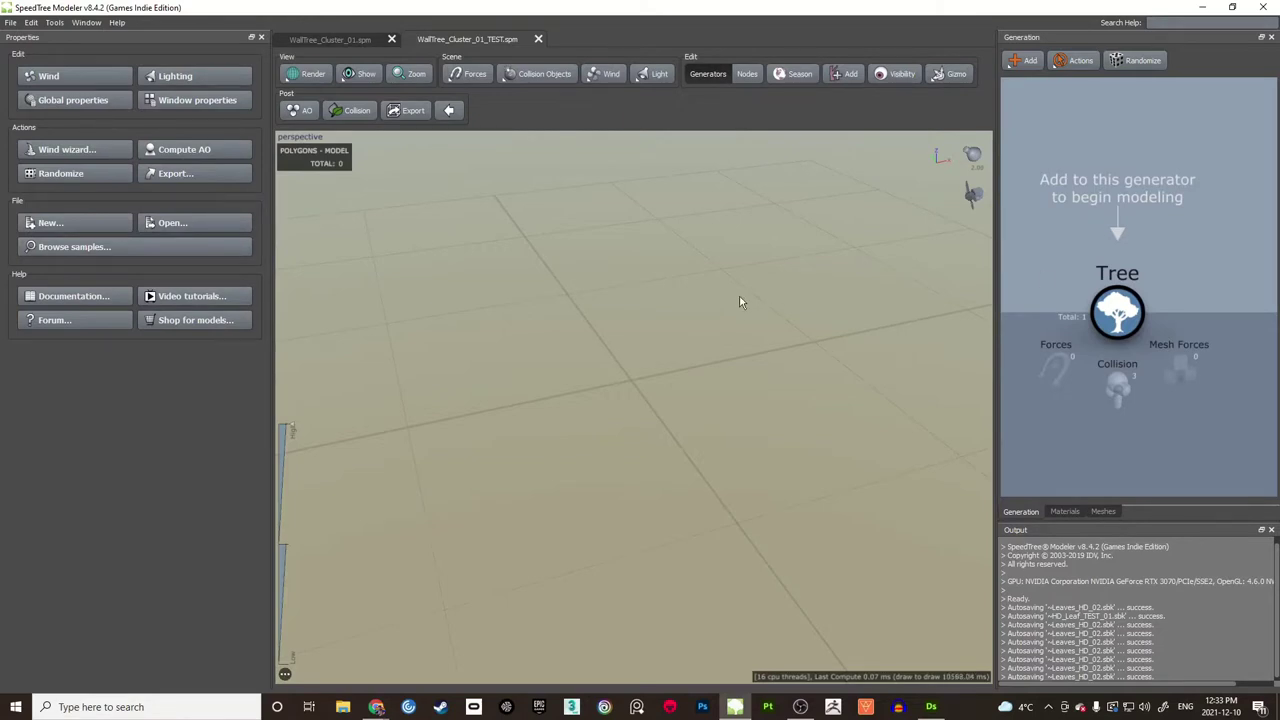
Step: Add a Trunk Tube generator to the Tree node
click(1117, 312)
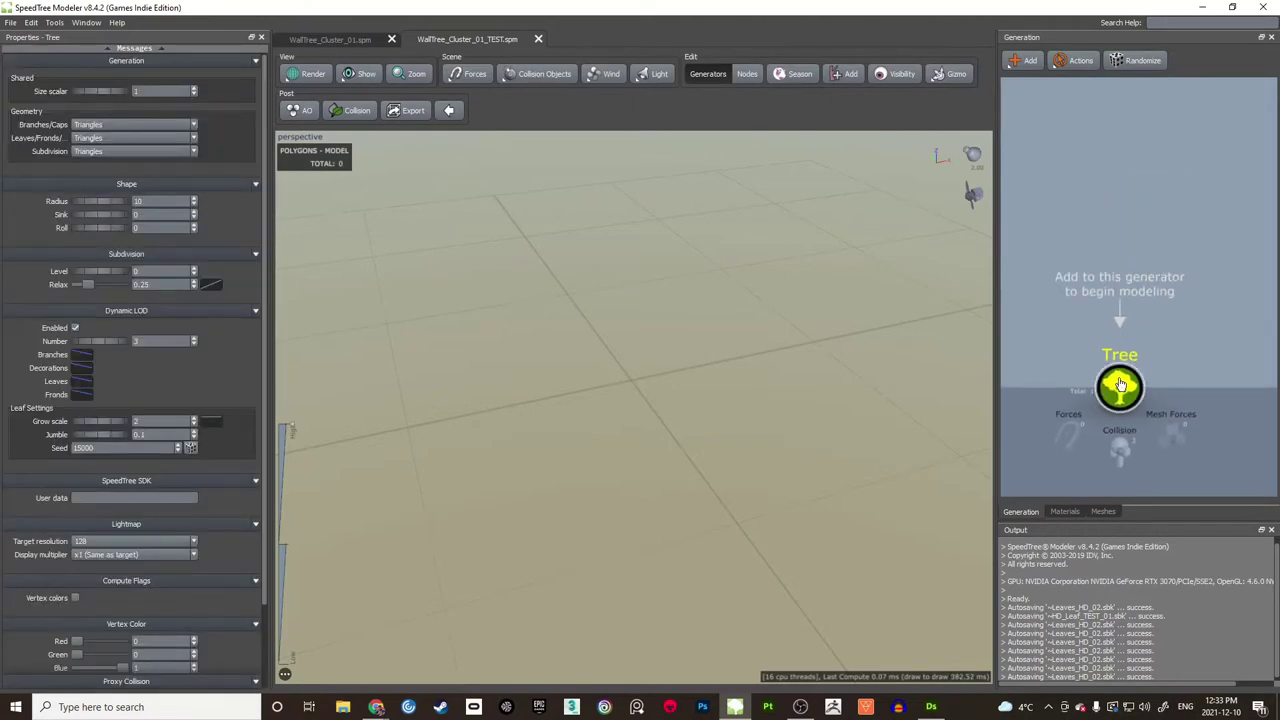
right_click(1120, 384)
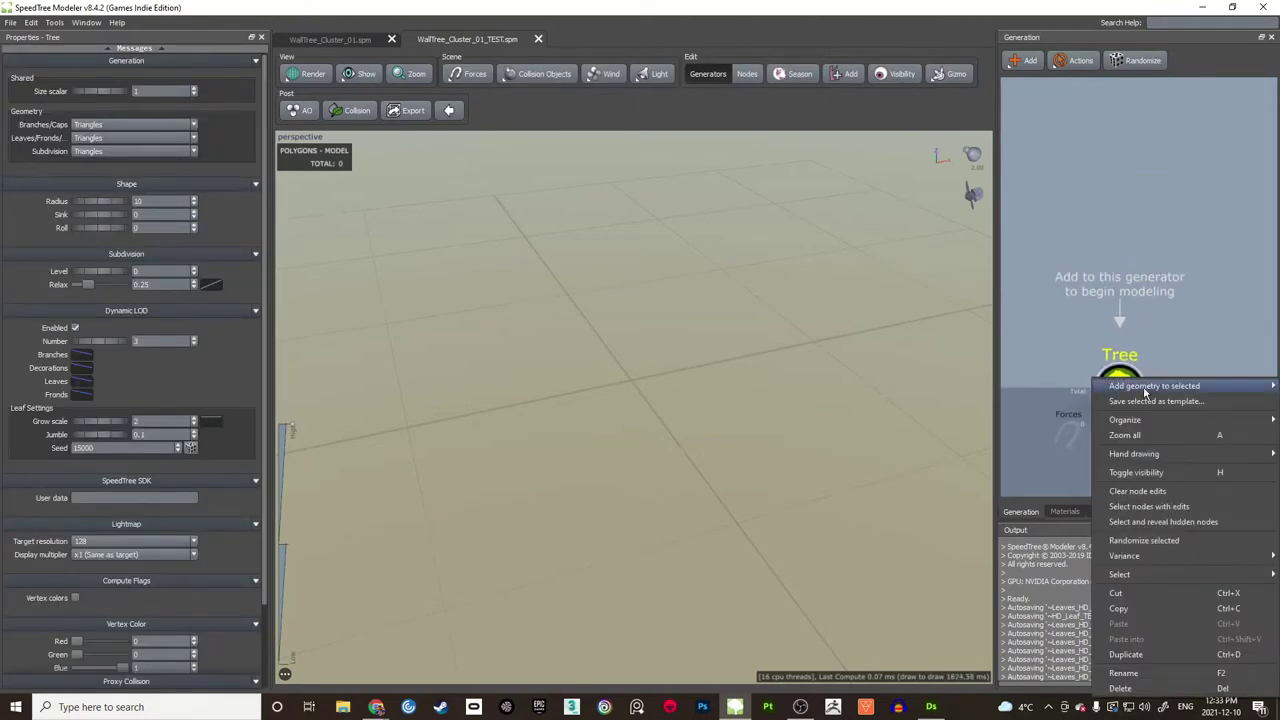
mouse_move(1145, 392)
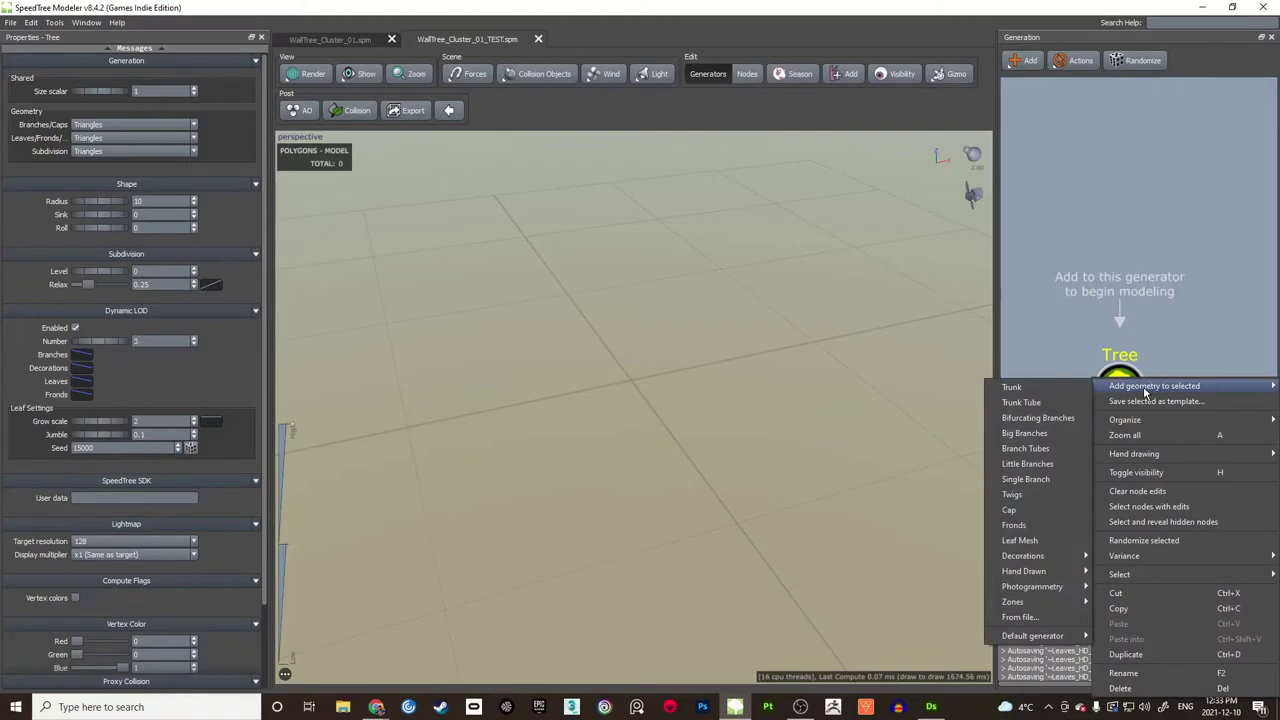
click(1048, 403)
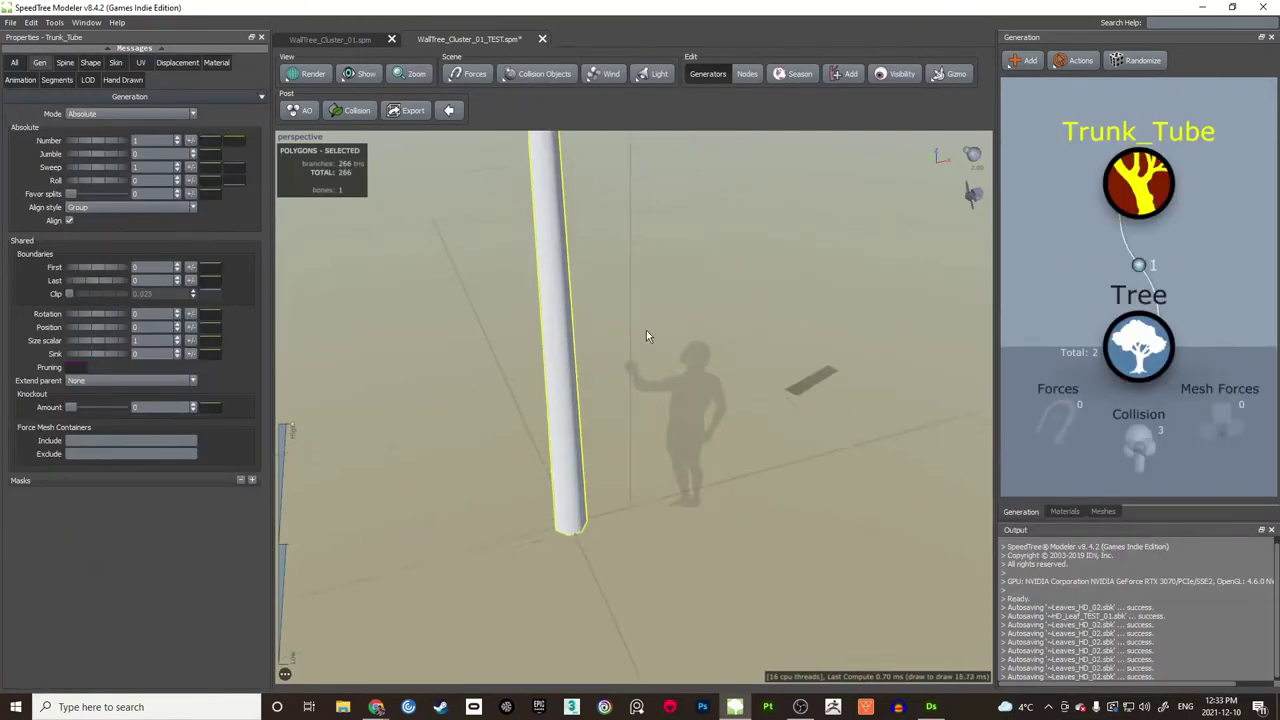
Step: Hide the human-shaped height indicator in the viewport
click(365, 75)
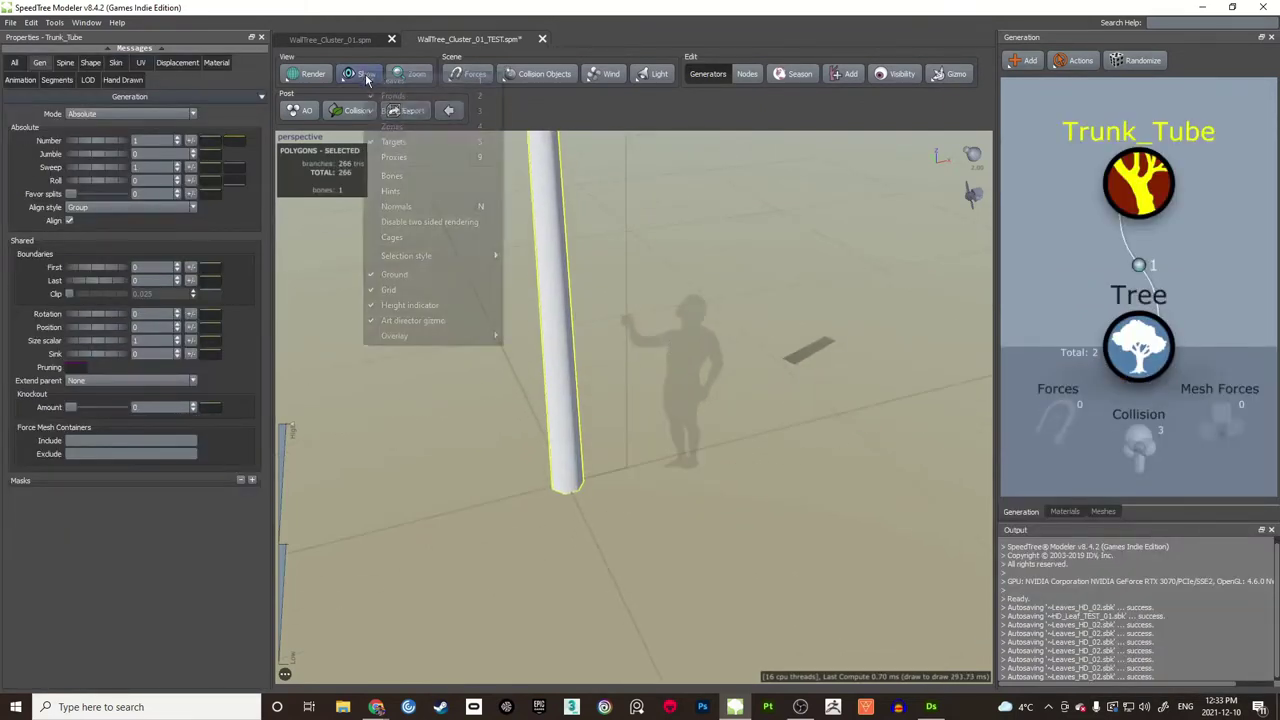
click(397, 308)
right_drag(655, 357, 656, 283)
drag(656, 288, 652, 344)
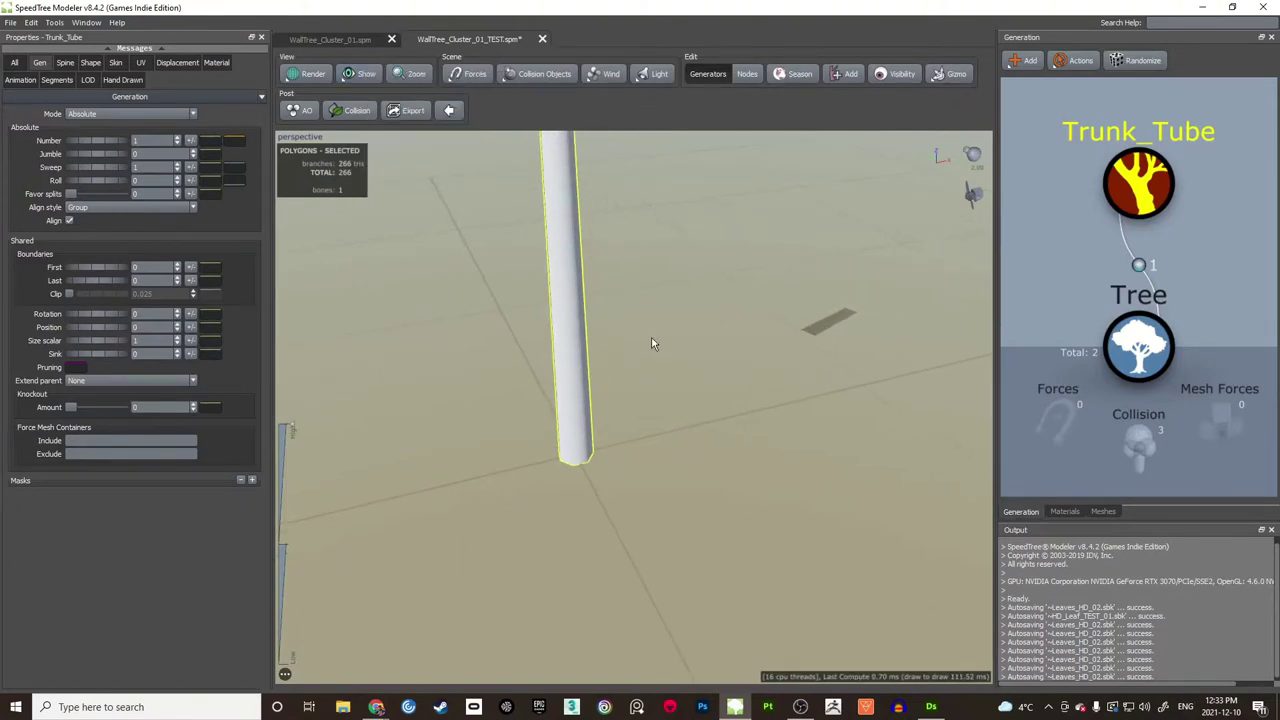
Step: Set the trunk tube's absolute spine length to 2
click(65, 62)
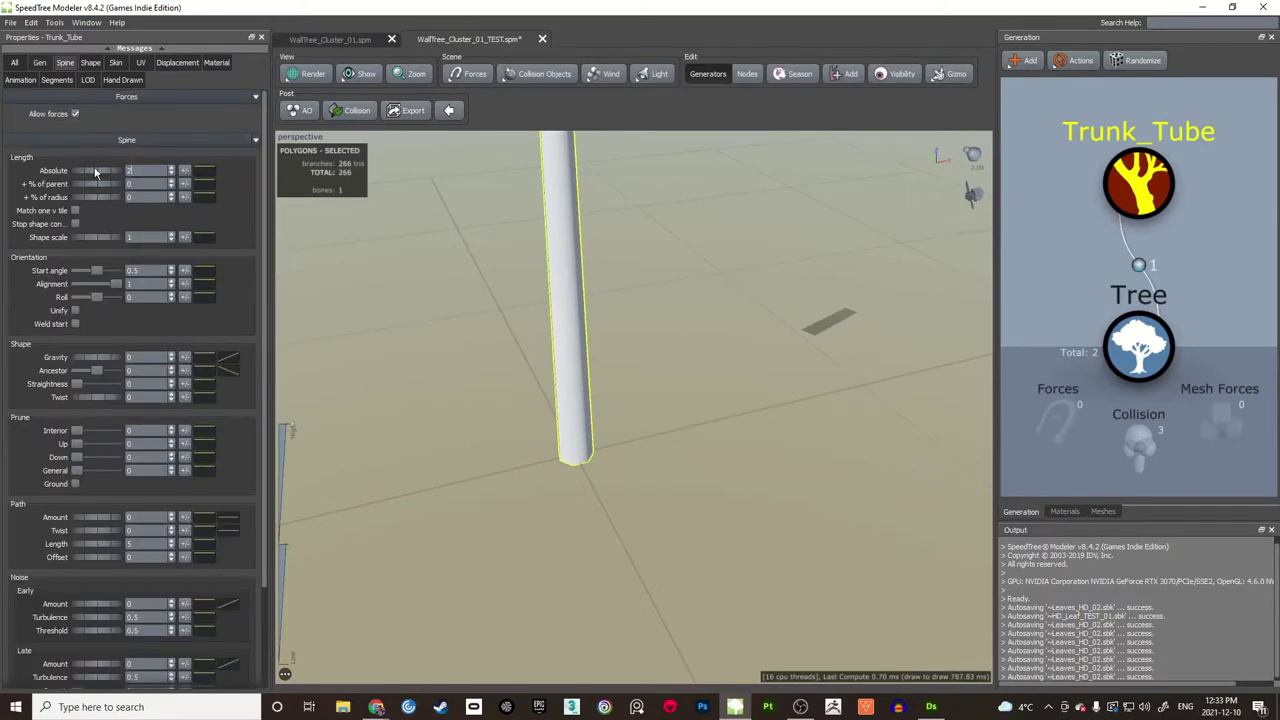
key(Return)
scroll(588, 392, up, 2)
middle_drag(508, 410, 559, 388)
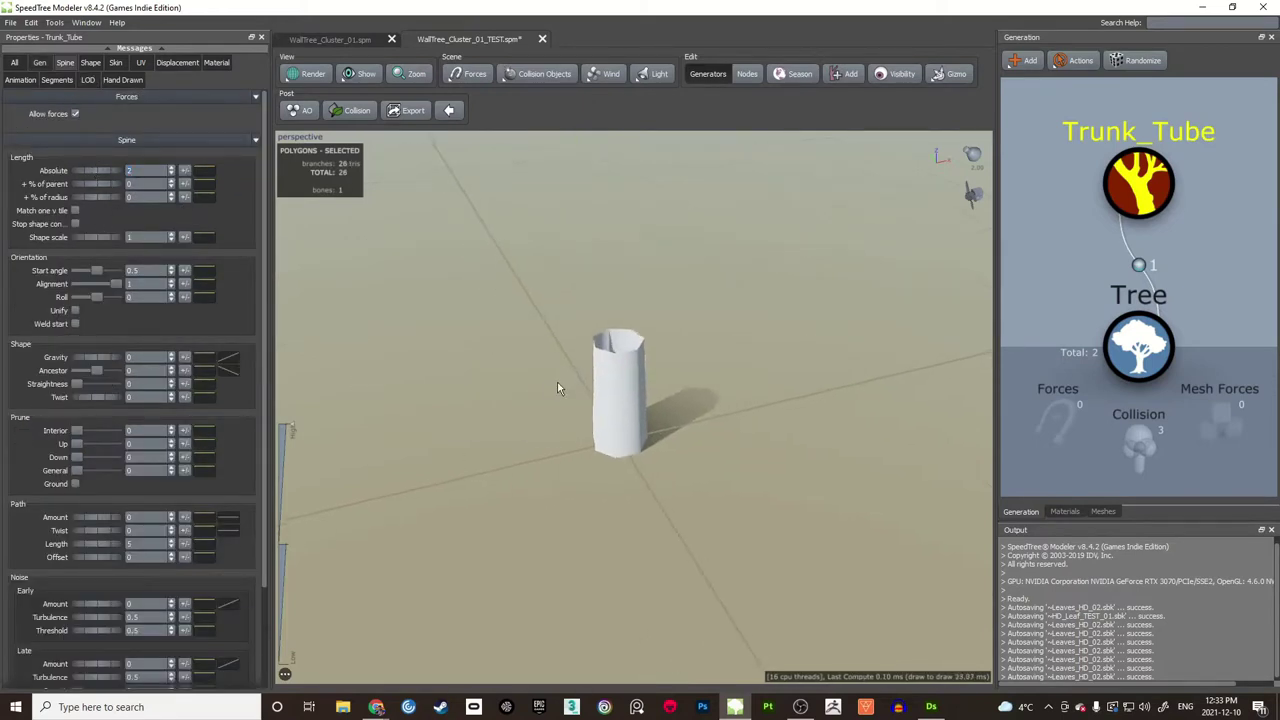
drag(557, 389, 627, 422)
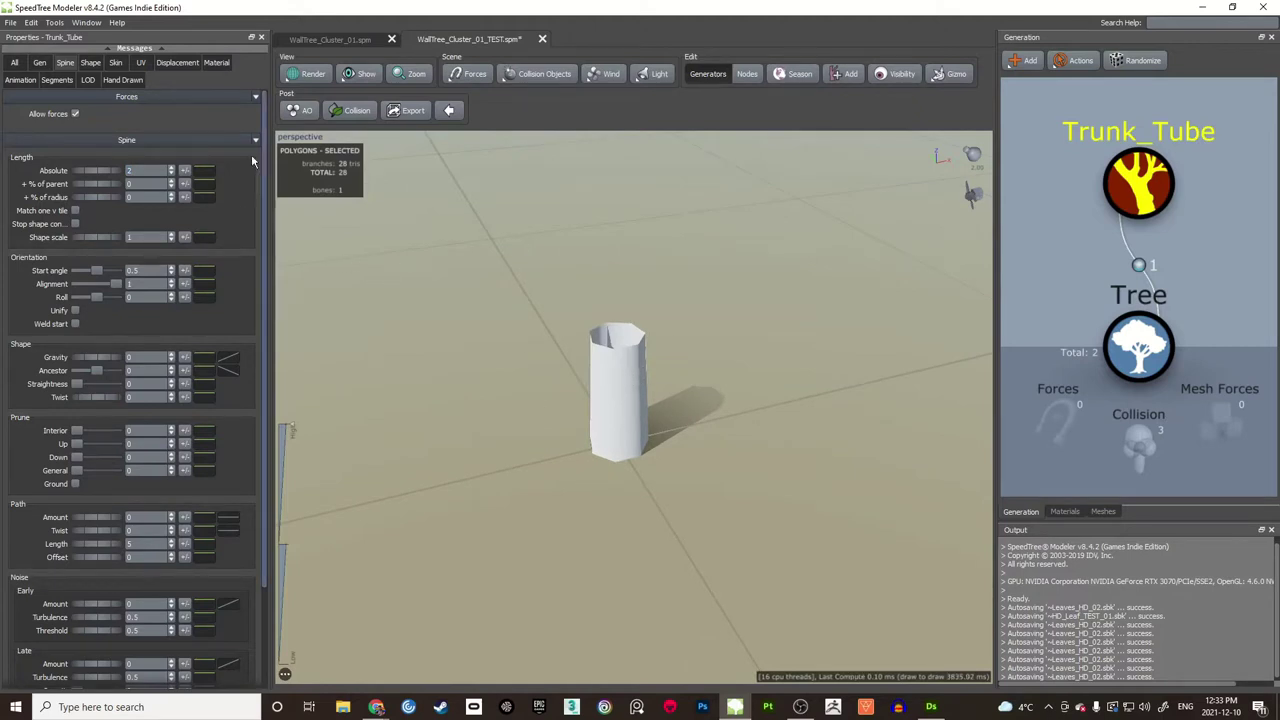
Step: Set the trunk tube's absolute skin radius to 0.02 and its skin type to Spine only
click(116, 63)
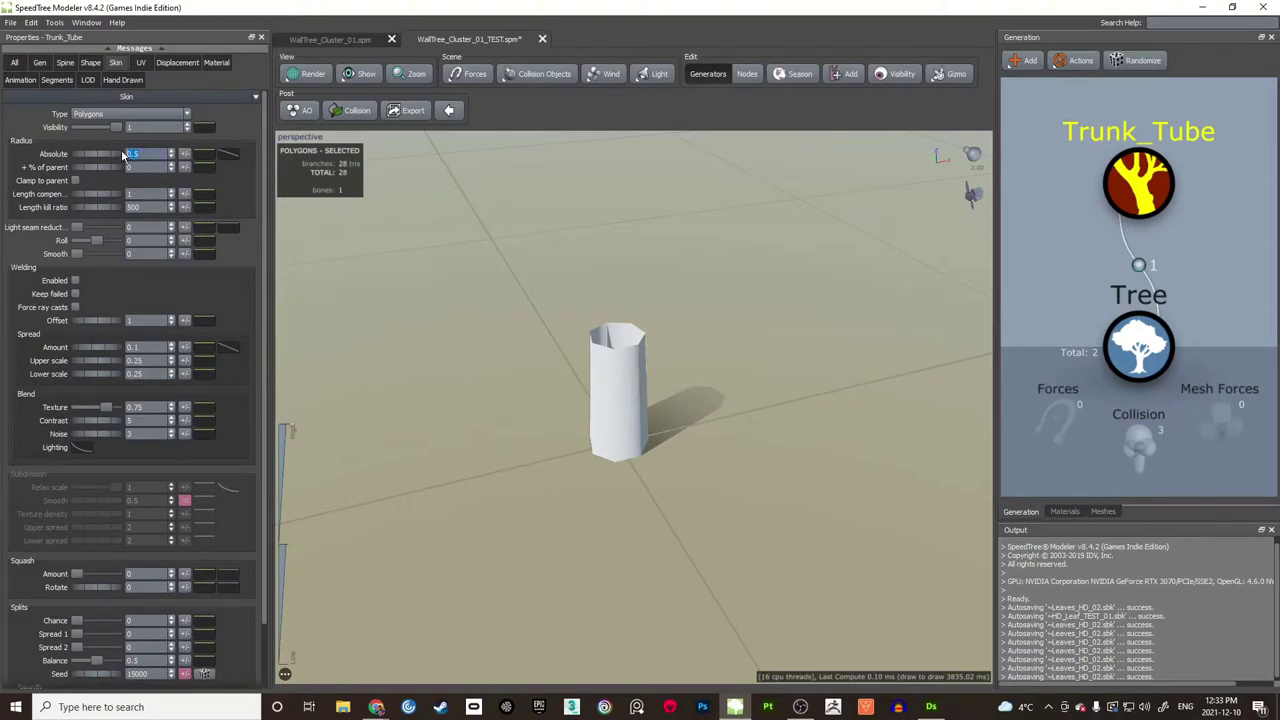
text(2)
key(Return)
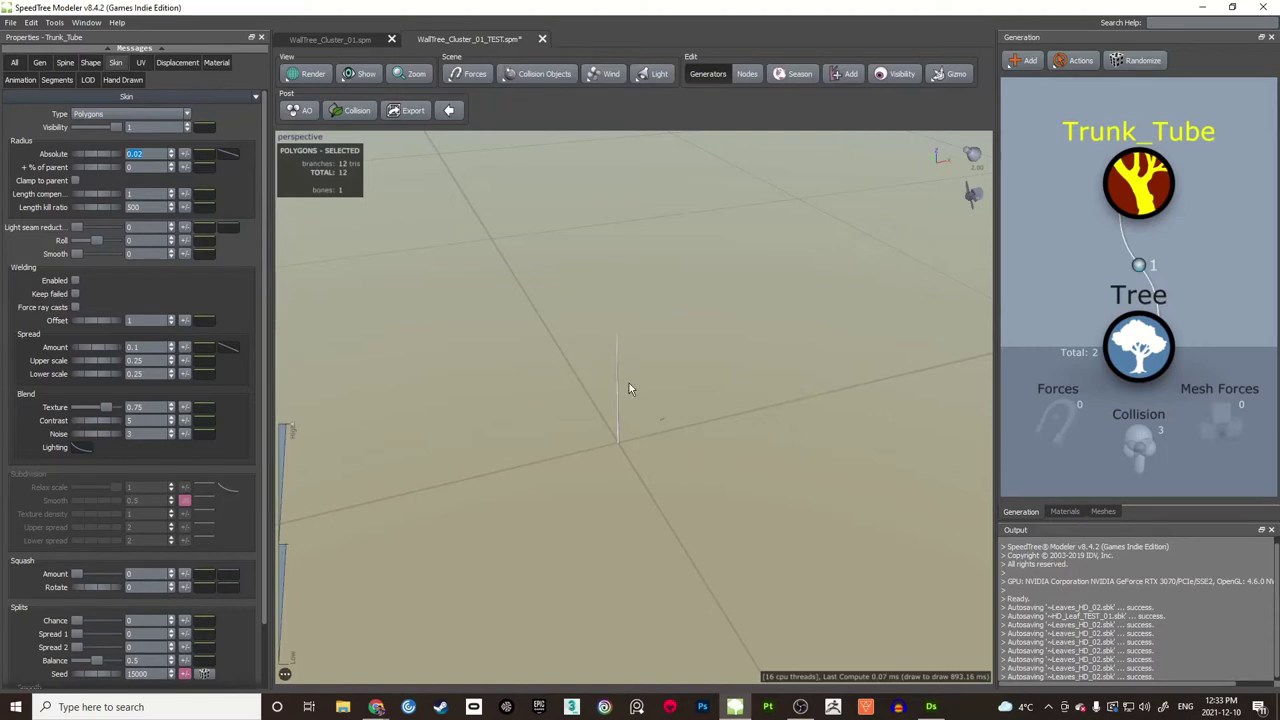
click(136, 114)
click(110, 145)
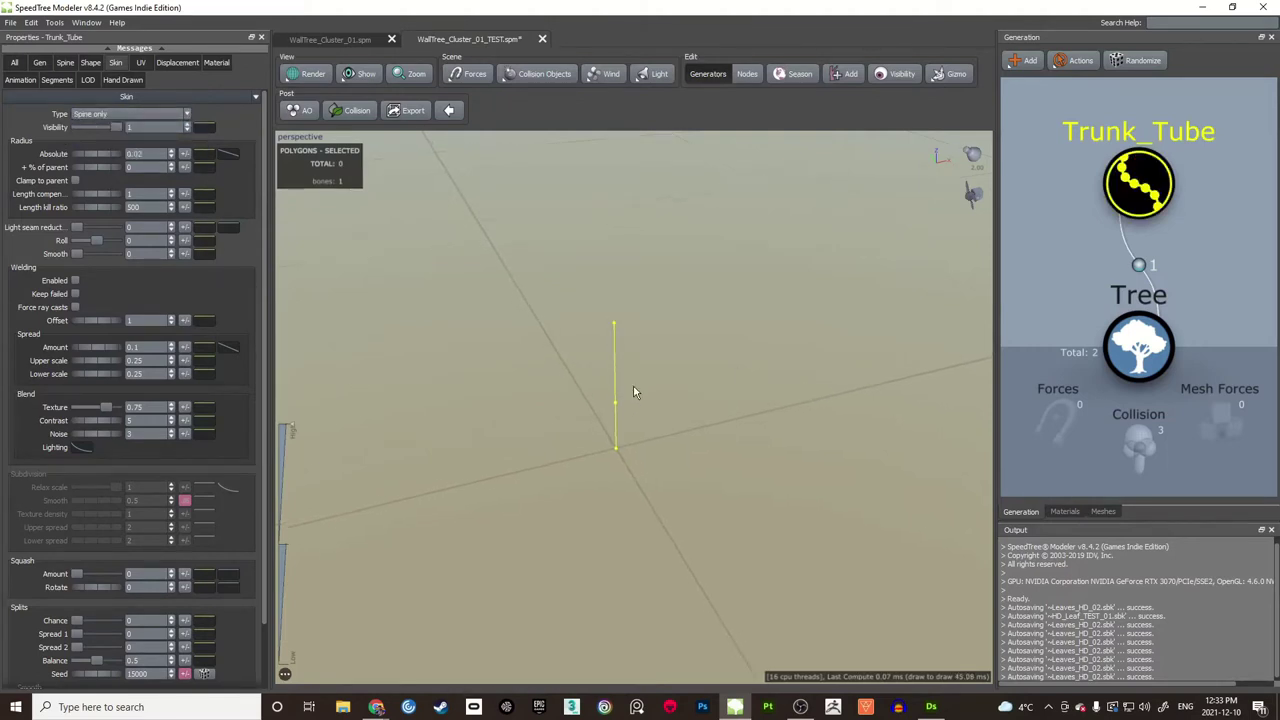
mouse_move(633, 392)
mouse_down()
mouse_move(651, 404)
mouse_move(586, 380)
mouse_move(651, 404)
mouse_move(633, 406)
mouse_up()
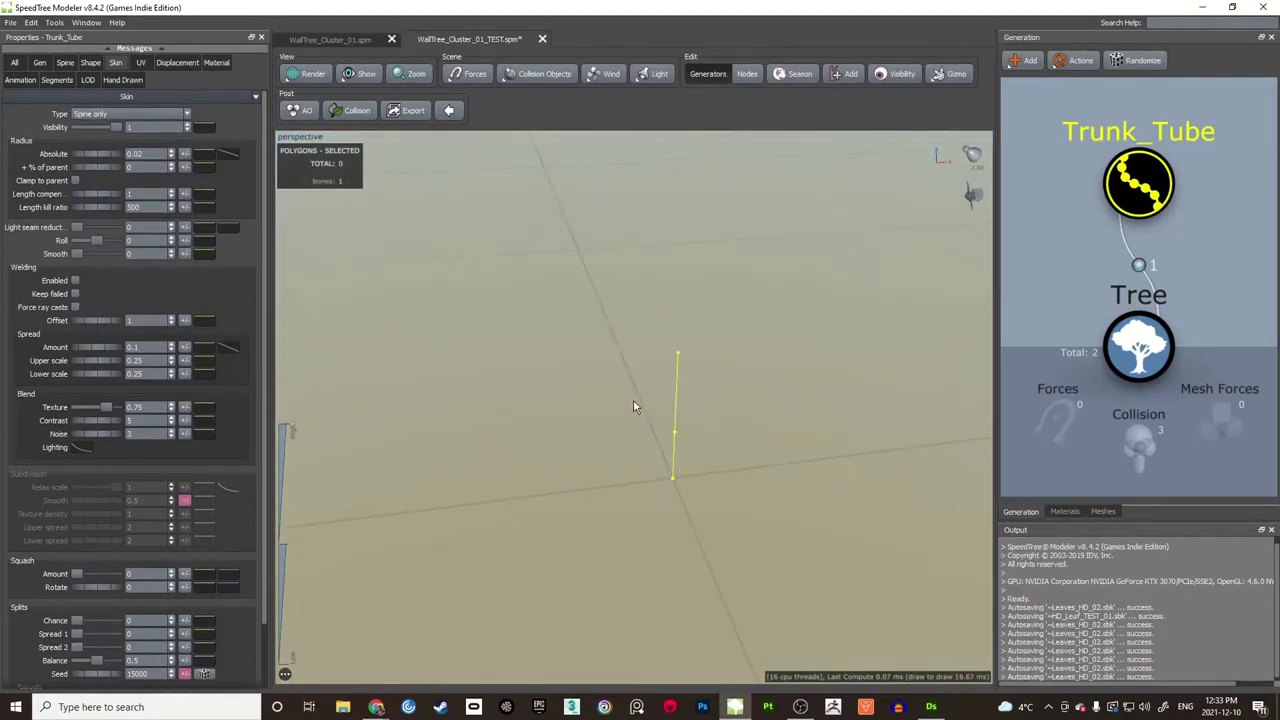
Step: Rename the trunk tube generator as Spine and clear the selection
double_click(1165, 183)
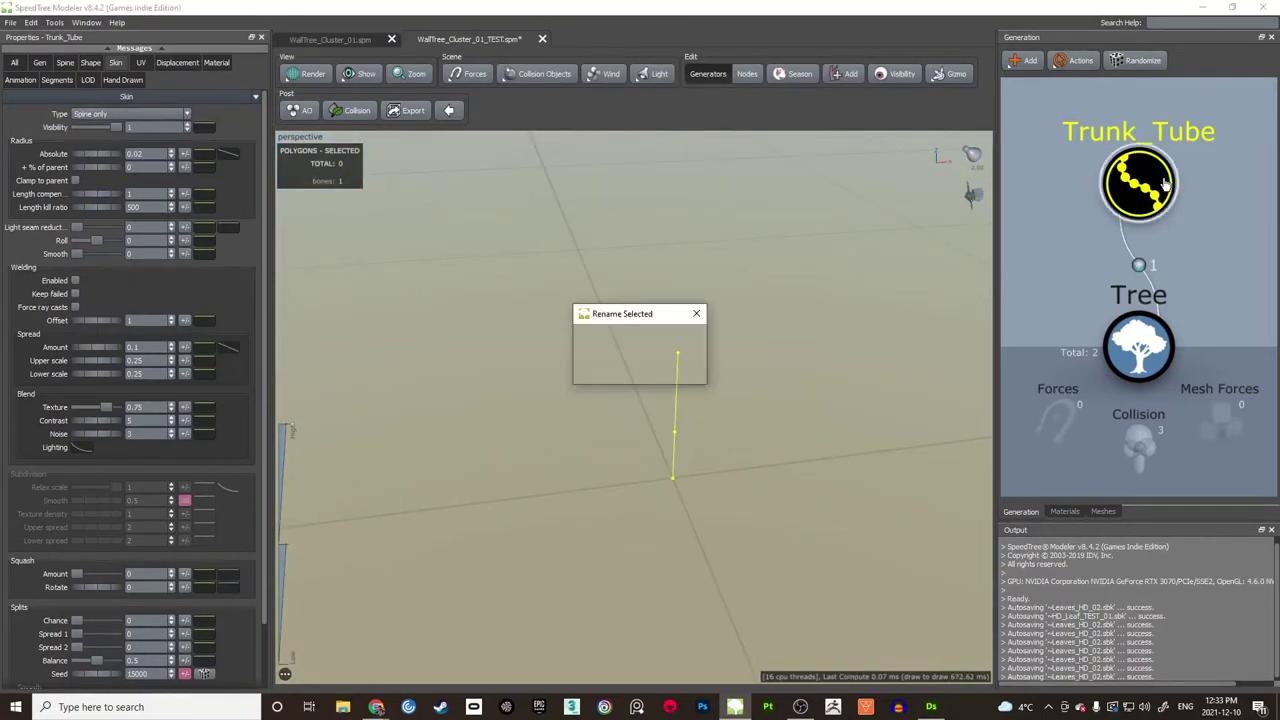
text(Spi)
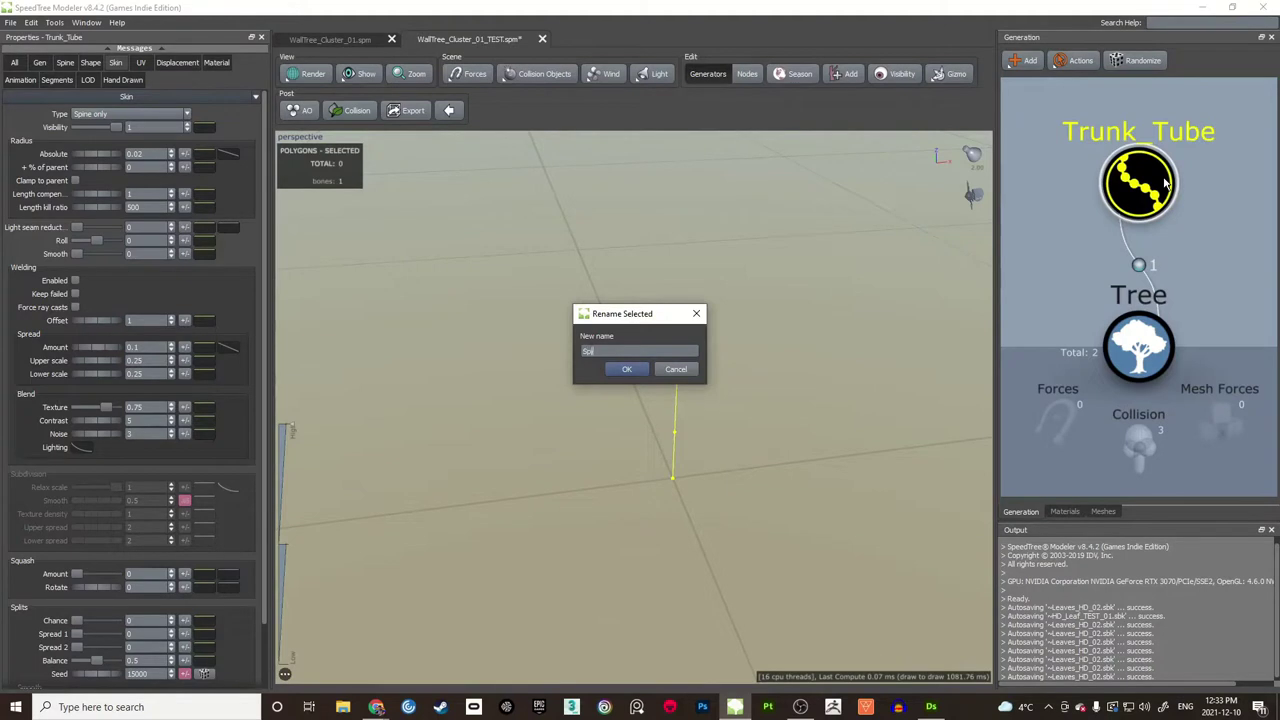
text(ne)
key(Return)
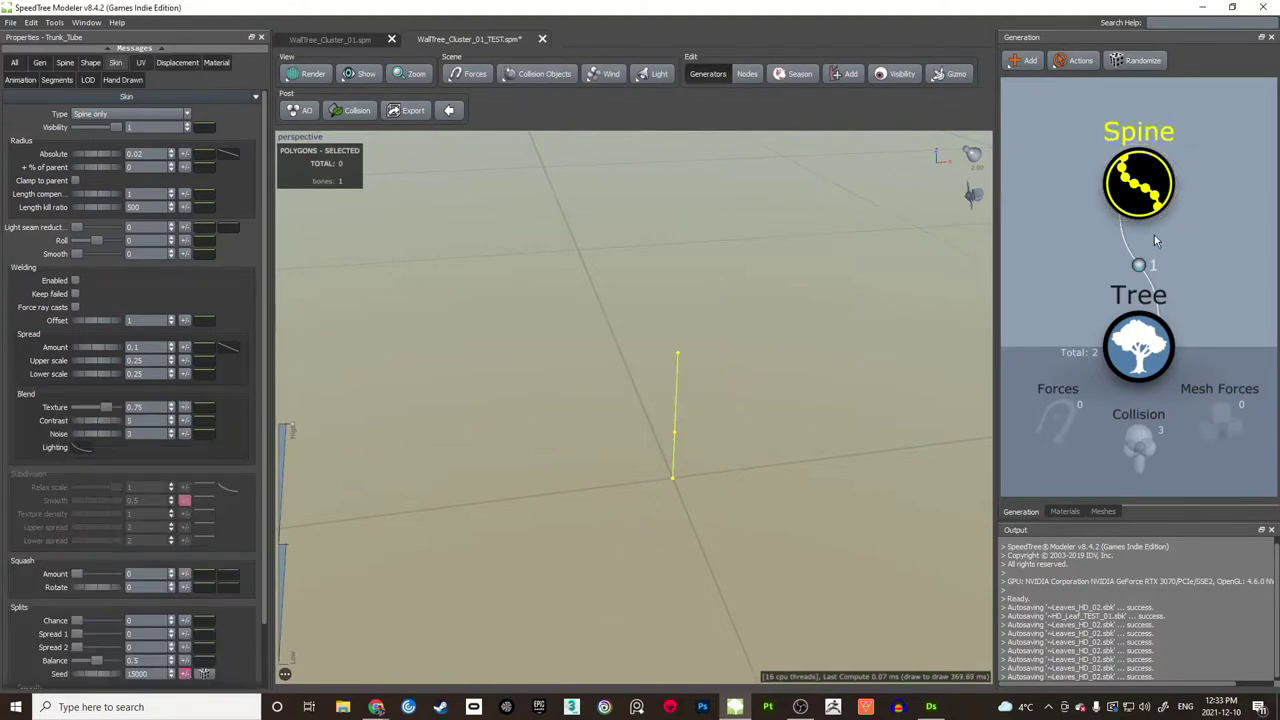
click(1154, 235)
middle_drag(697, 429, 689, 416)
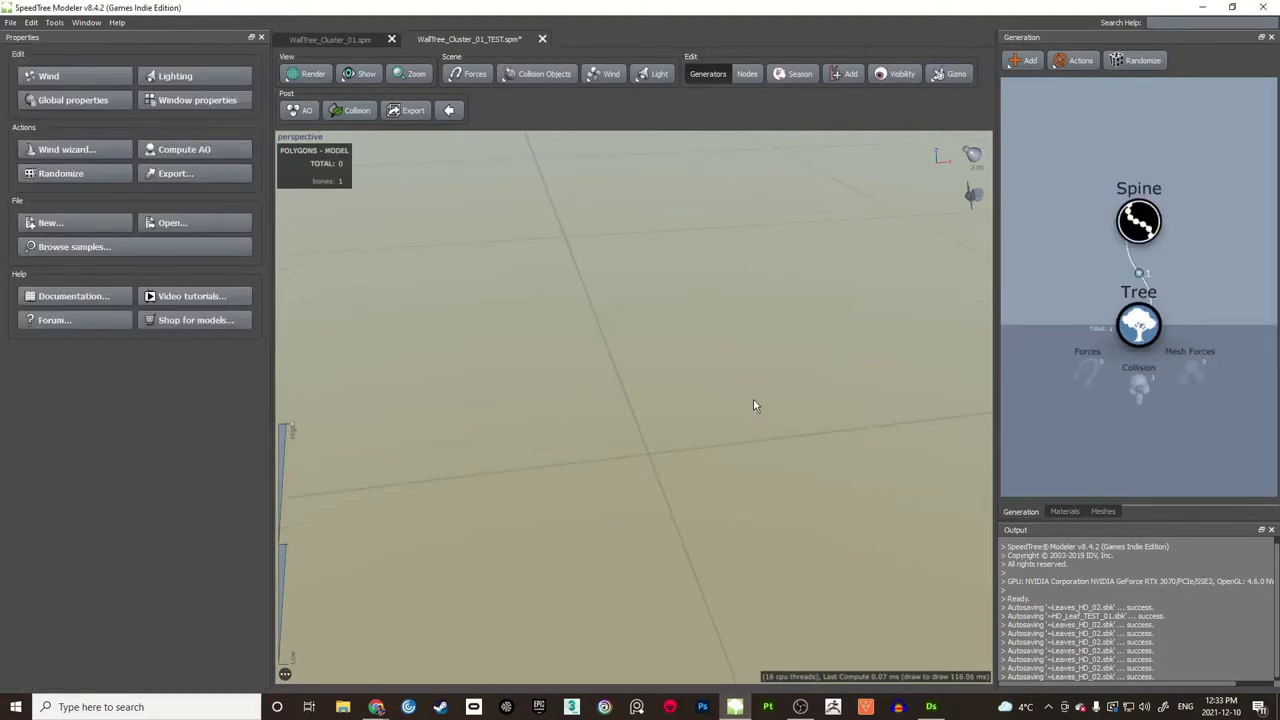
Step: Set the Spine generator's start angle to 0 so it lies flat on the ground
click(1138, 221)
mouse_move(760, 368)
middle_down()
mouse_move(710, 384)
mouse_move(740, 370)
middle_up()
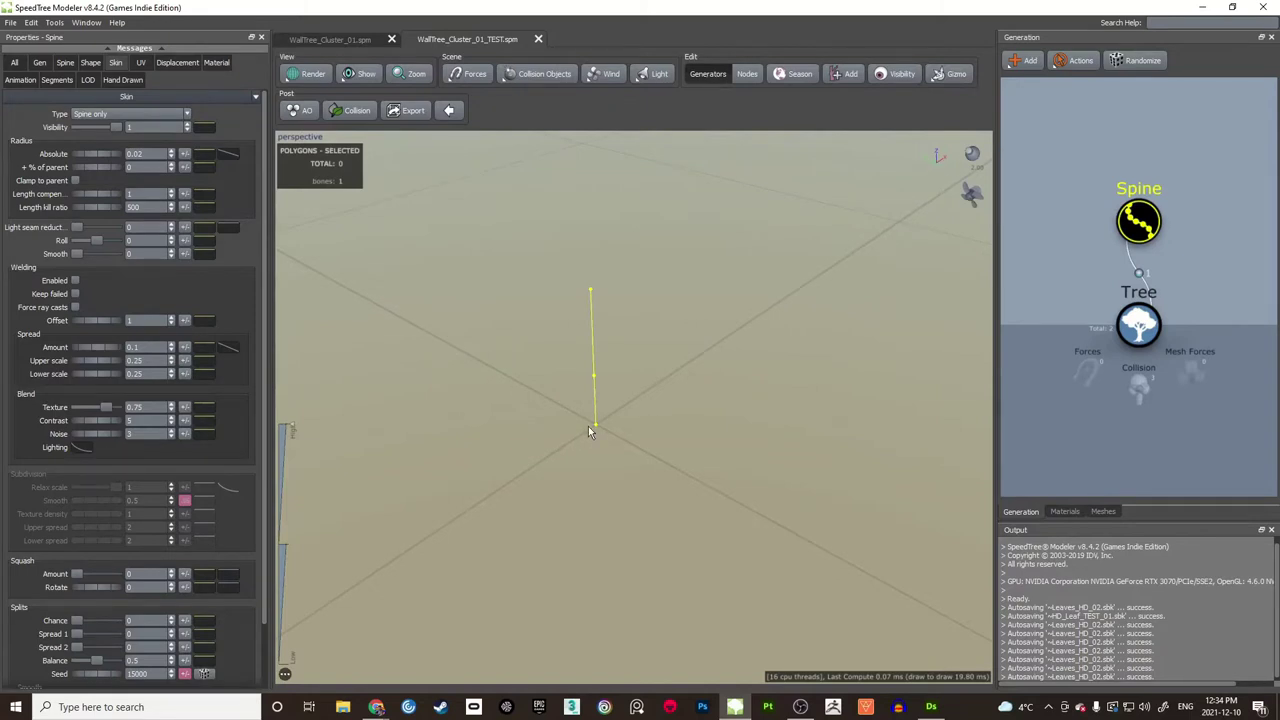
middle_drag(615, 338, 643, 348)
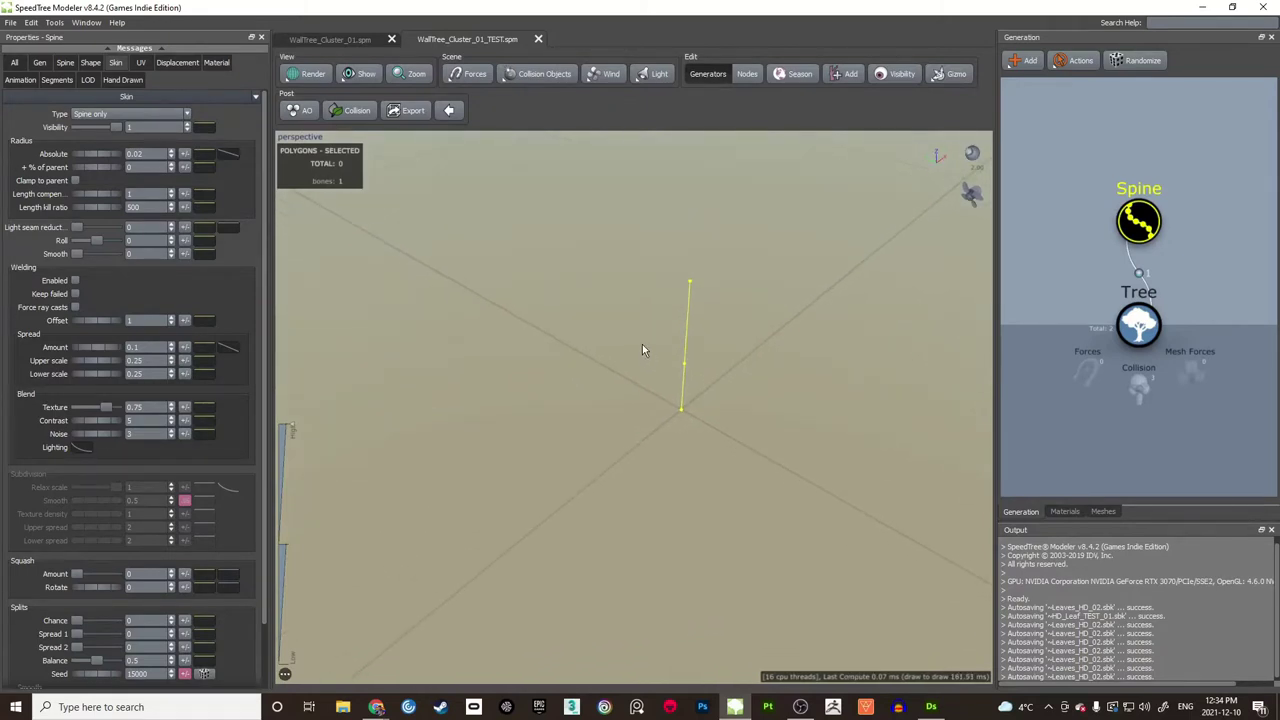
click(65, 62)
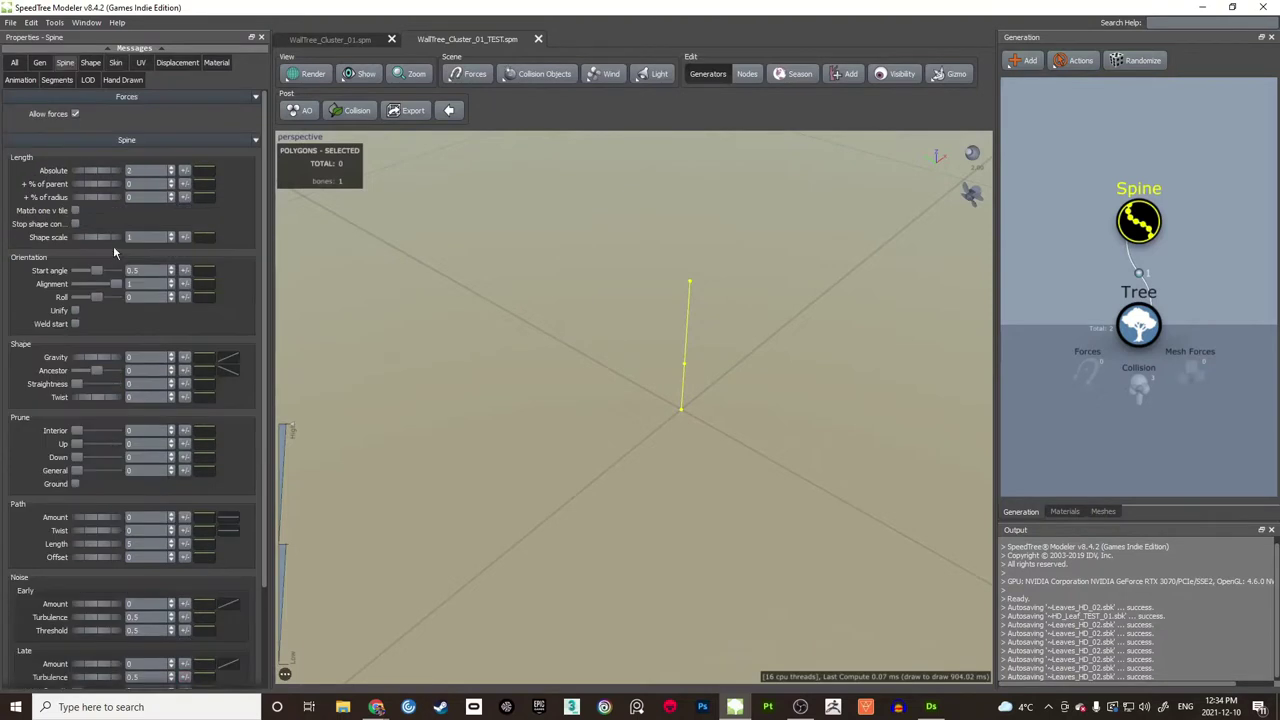
drag(96, 270, 66, 272)
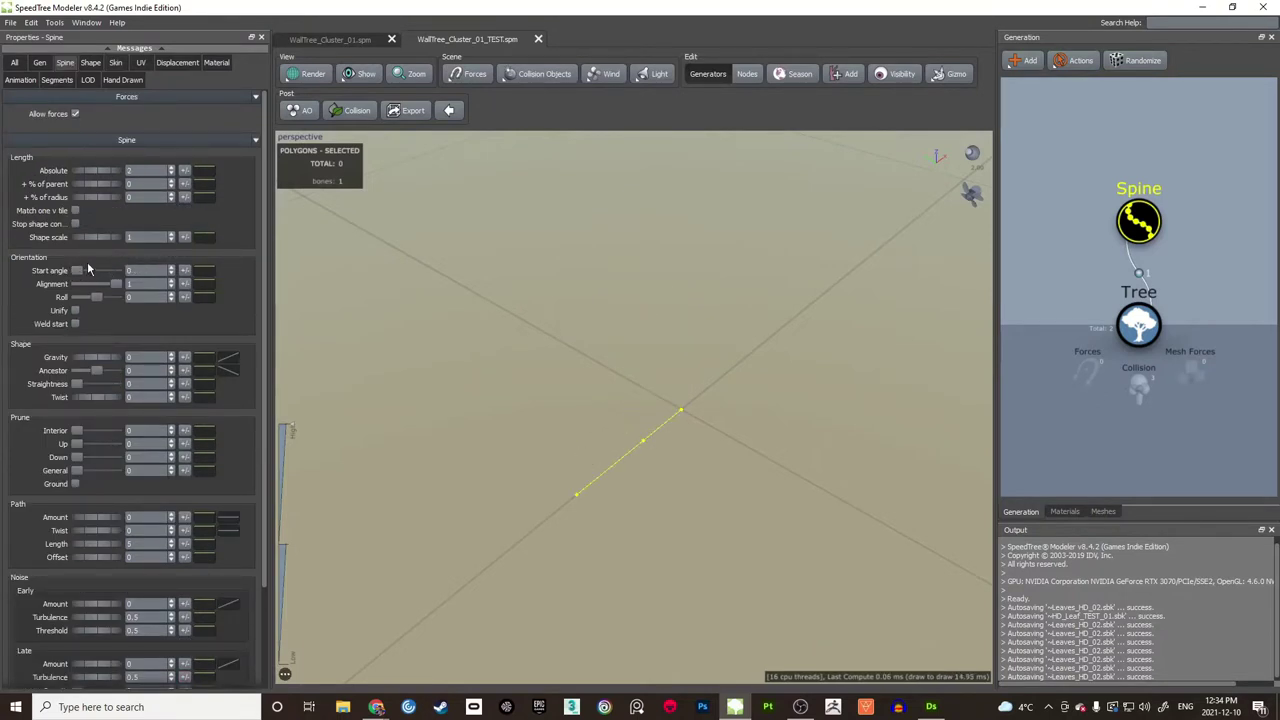
Step: Set the Spine generator's generation roll to -0.25 to align it with the other grid axis
click(40, 63)
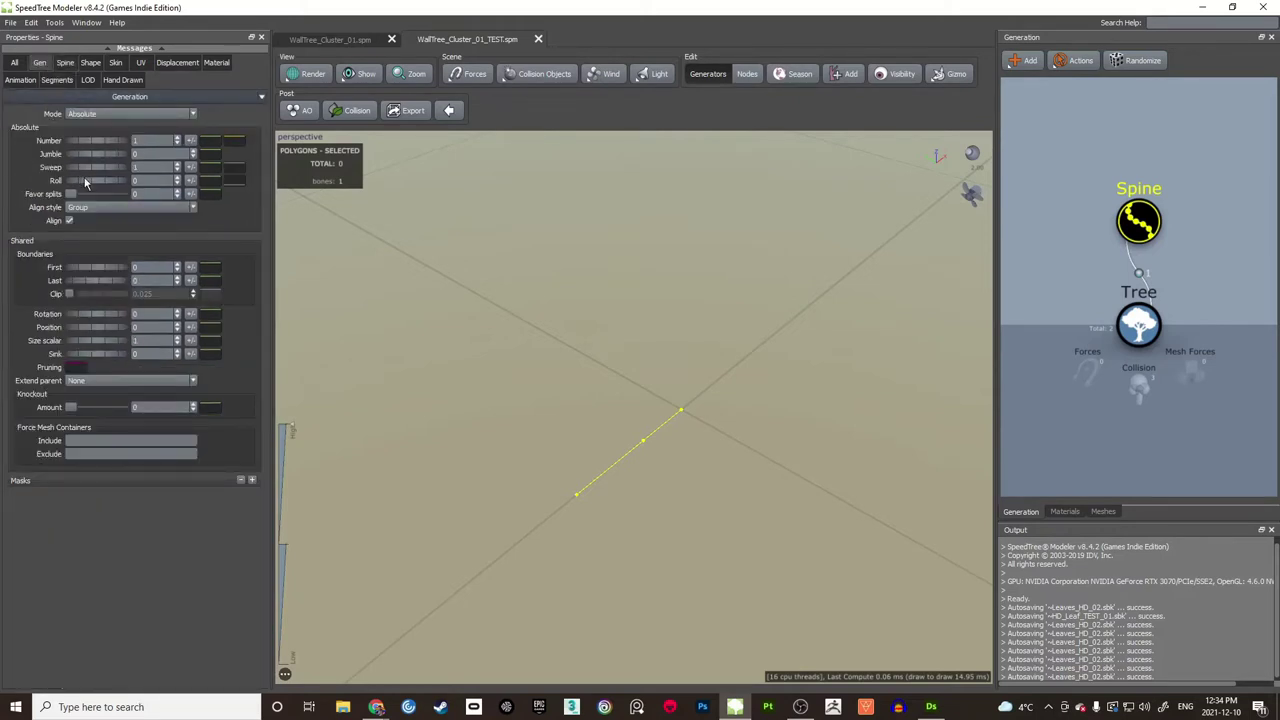
drag(85, 180, 69, 183)
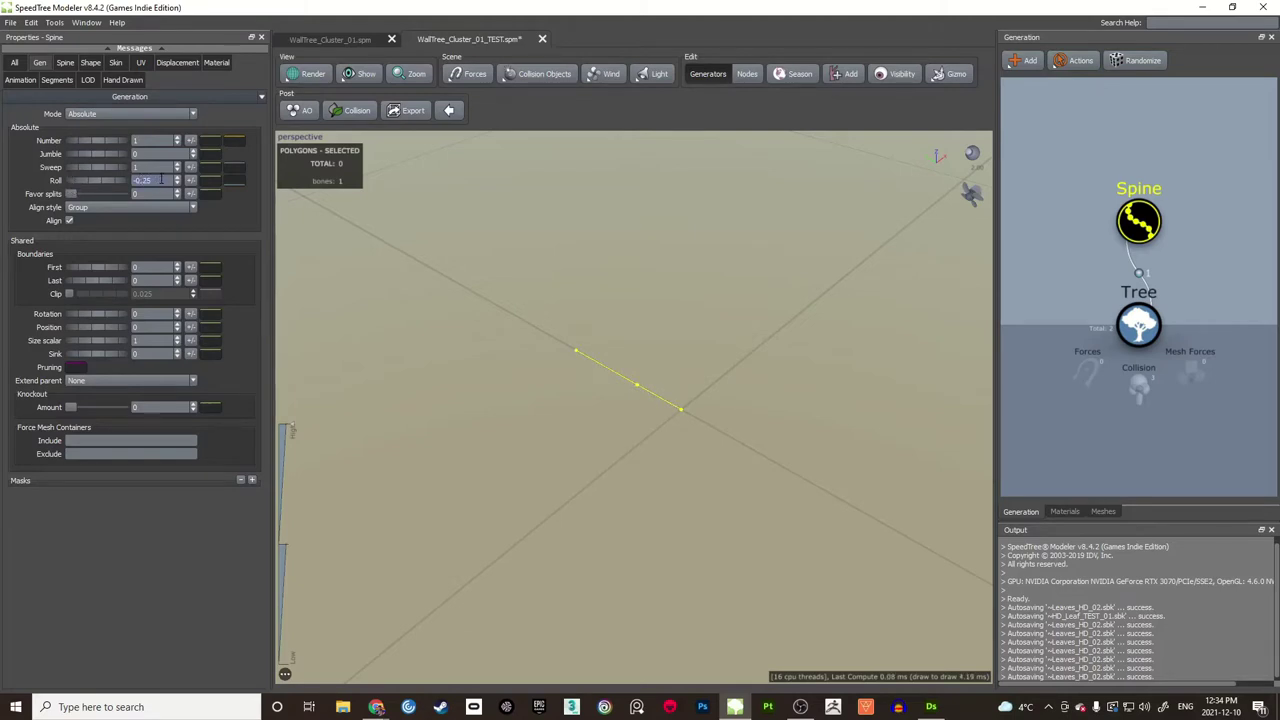
drag(634, 334, 575, 359)
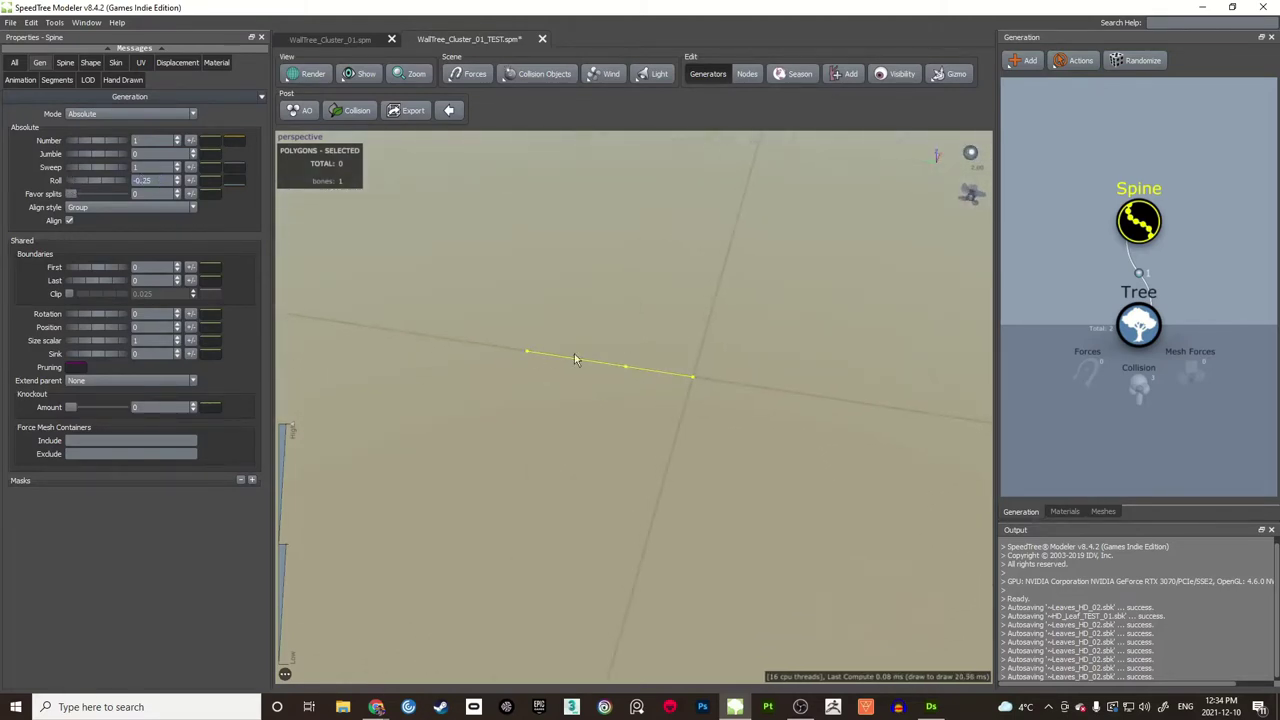
Step: Add a Leaf Mesh generator to the Spine generator
click(1089, 253)
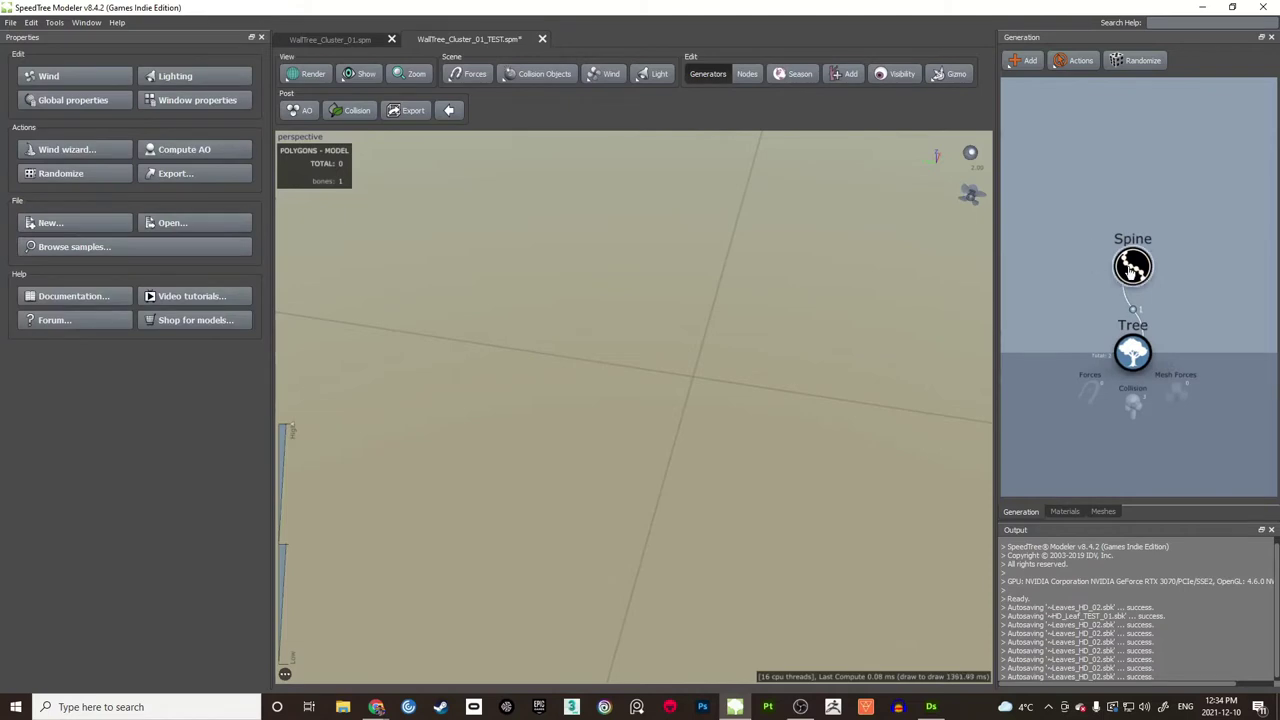
click(1132, 268)
right_click(1139, 270)
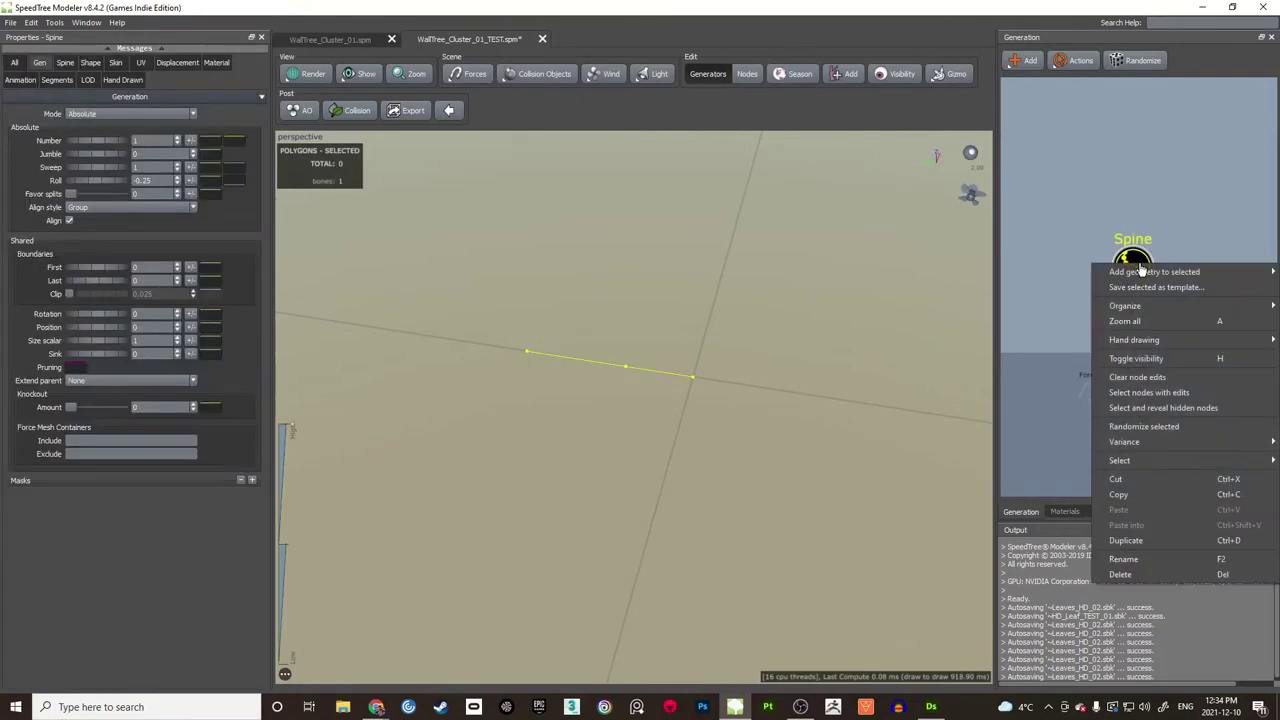
mouse_move(1144, 273)
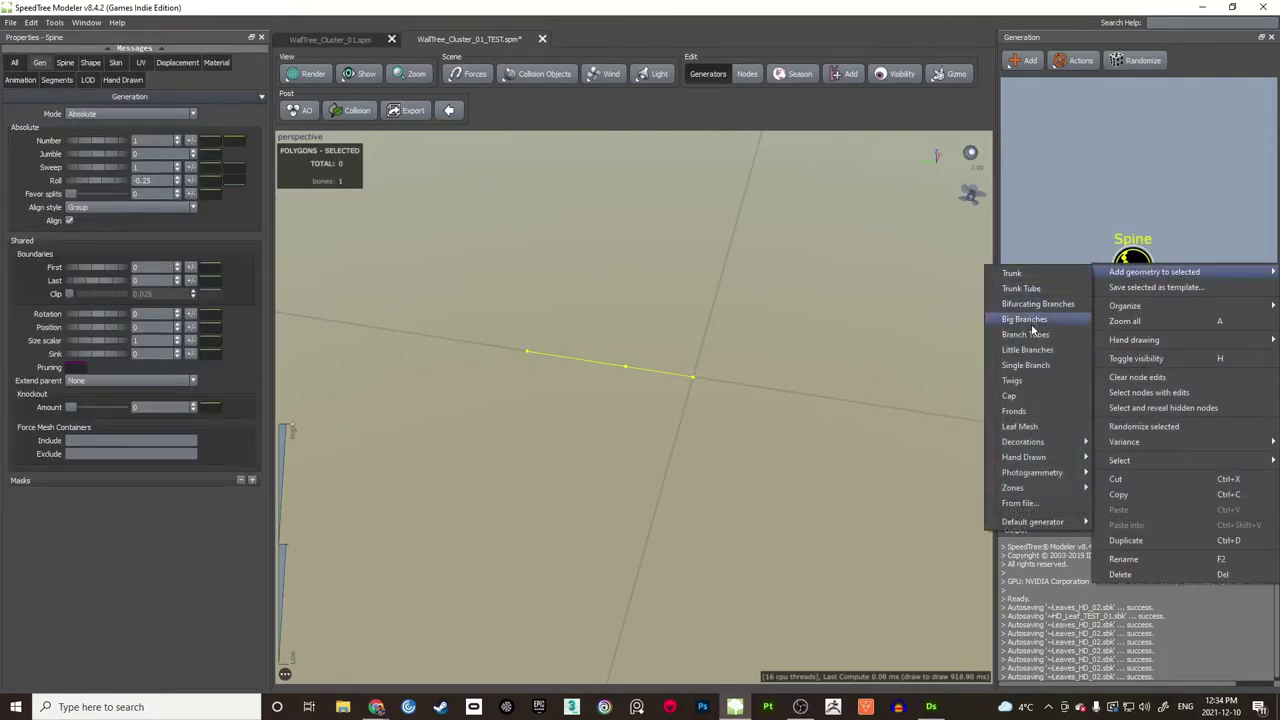
click(1040, 425)
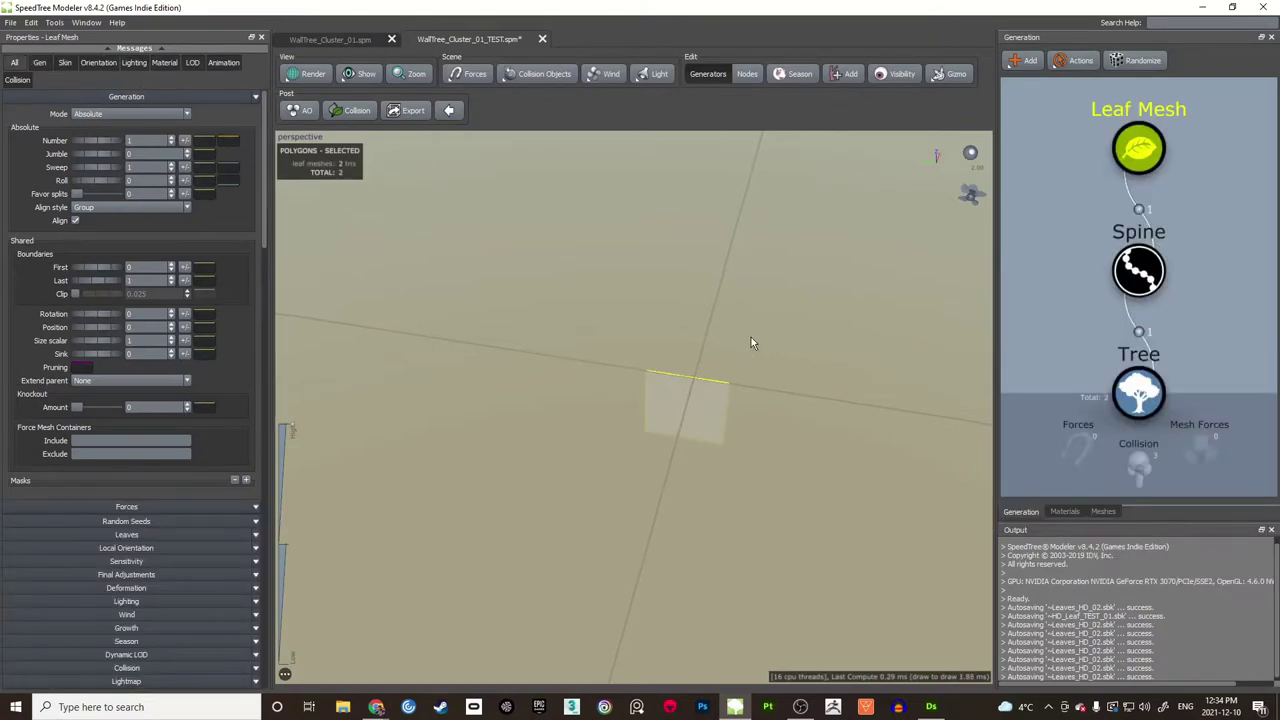
Step: Stand the leaf mesh upright by setting its Up value under the final orientation adjustments to 0.98
drag(751, 343, 680, 357)
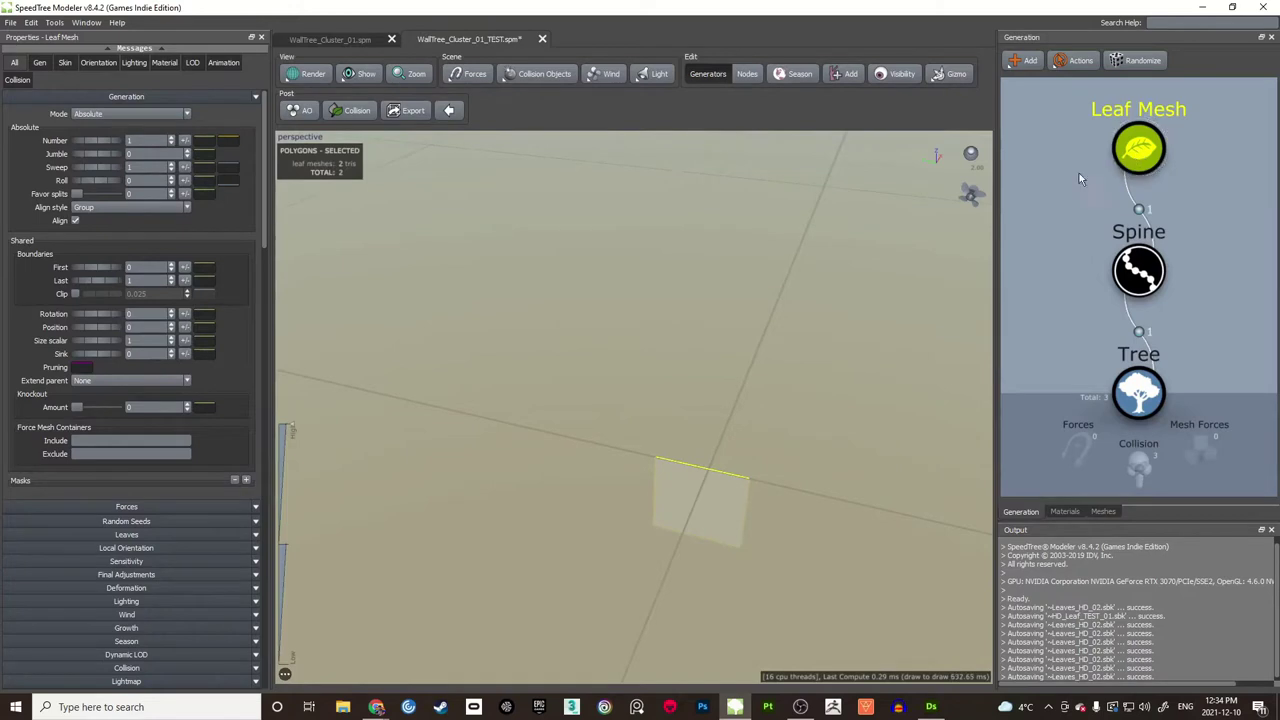
scroll(1085, 175, down, 3)
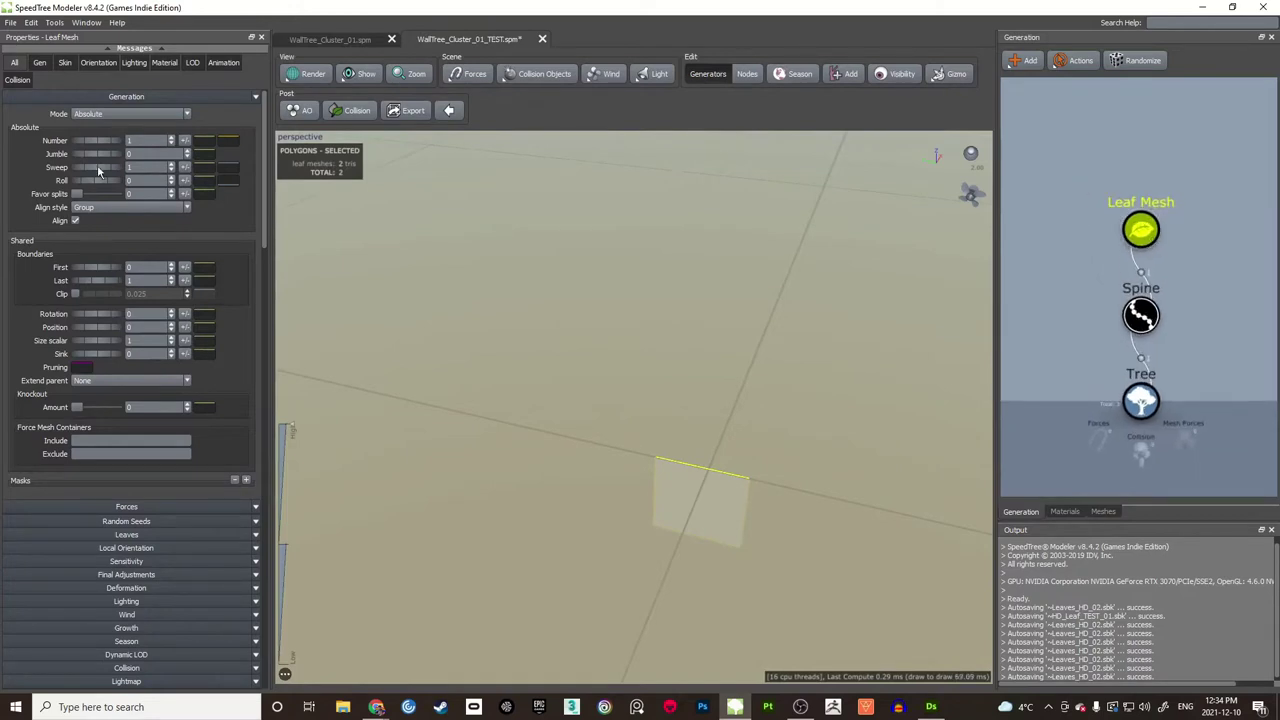
click(99, 64)
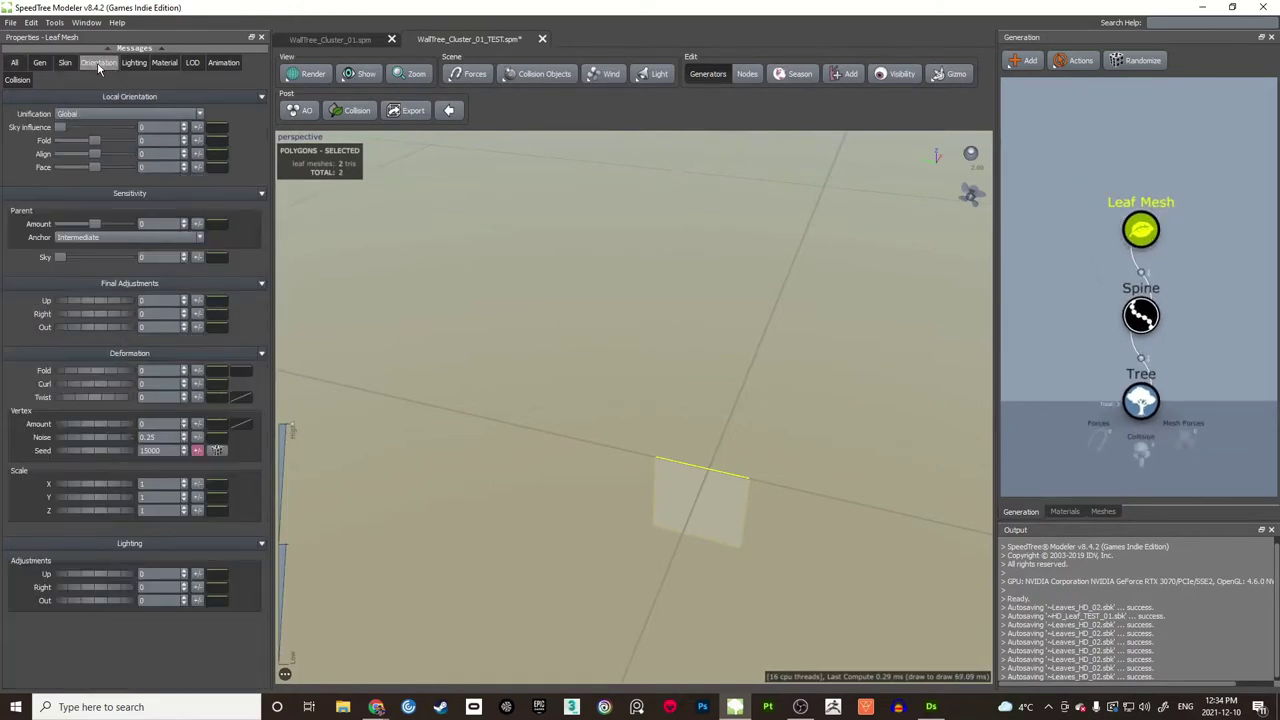
drag(76, 302, 135, 290)
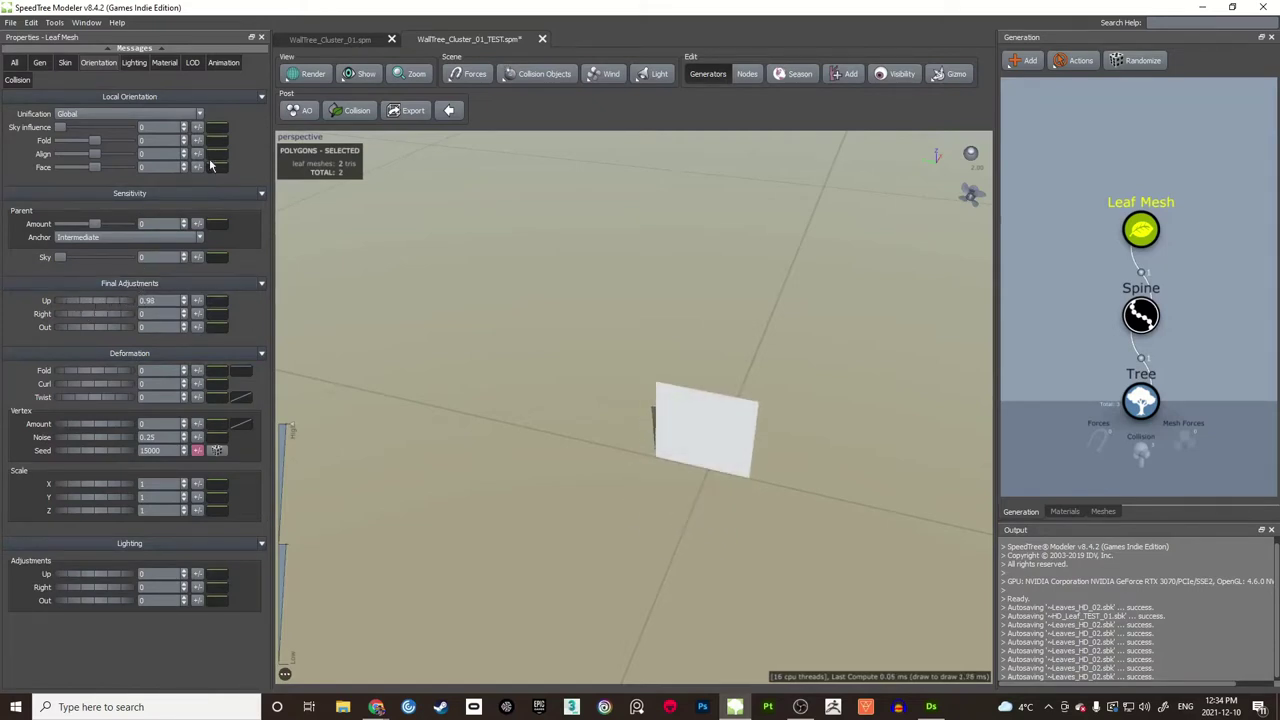
Step: Assign the Leaf_01 material to the Leaf Mesh generator
click(170, 63)
click(101, 142)
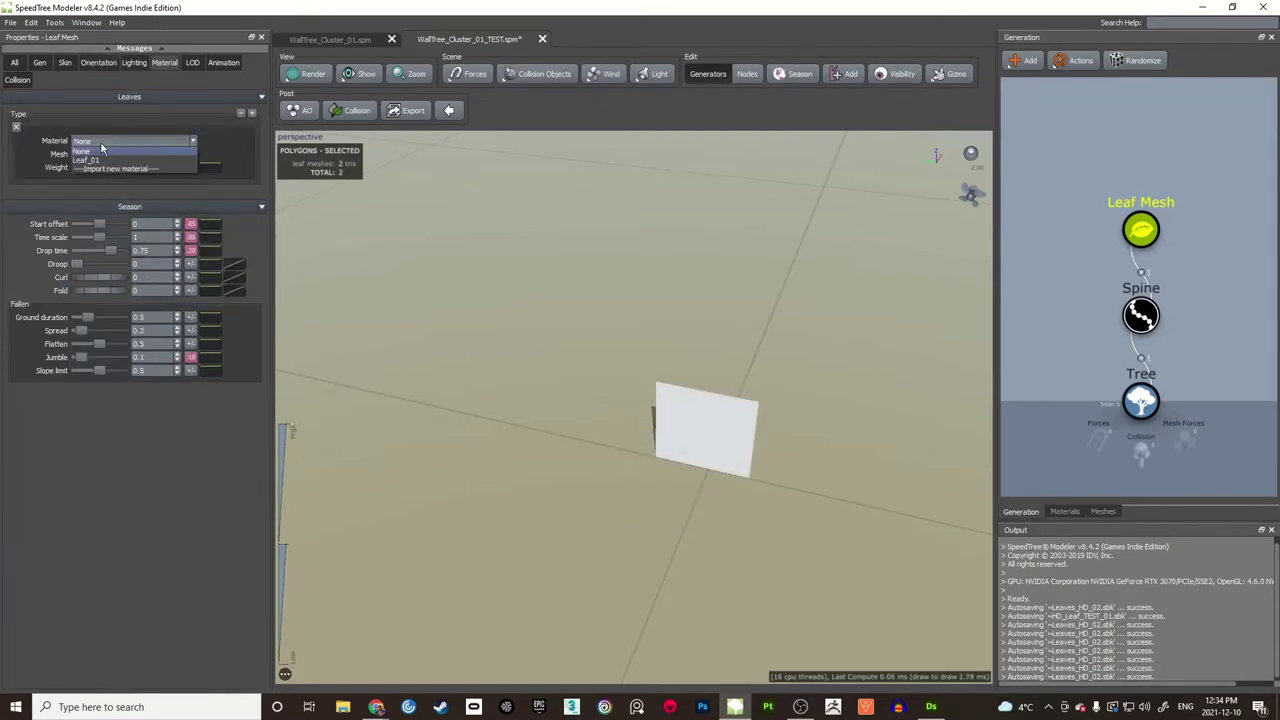
click(99, 155)
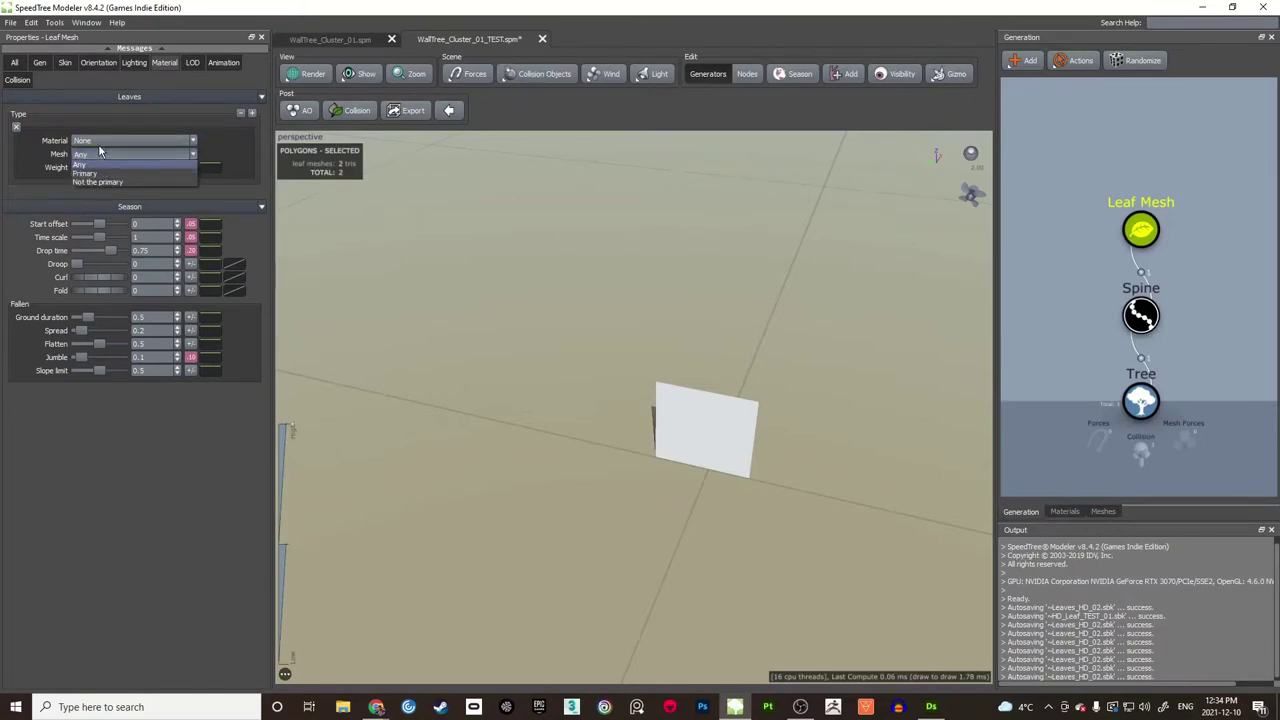
click(100, 127)
click(103, 142)
click(103, 159)
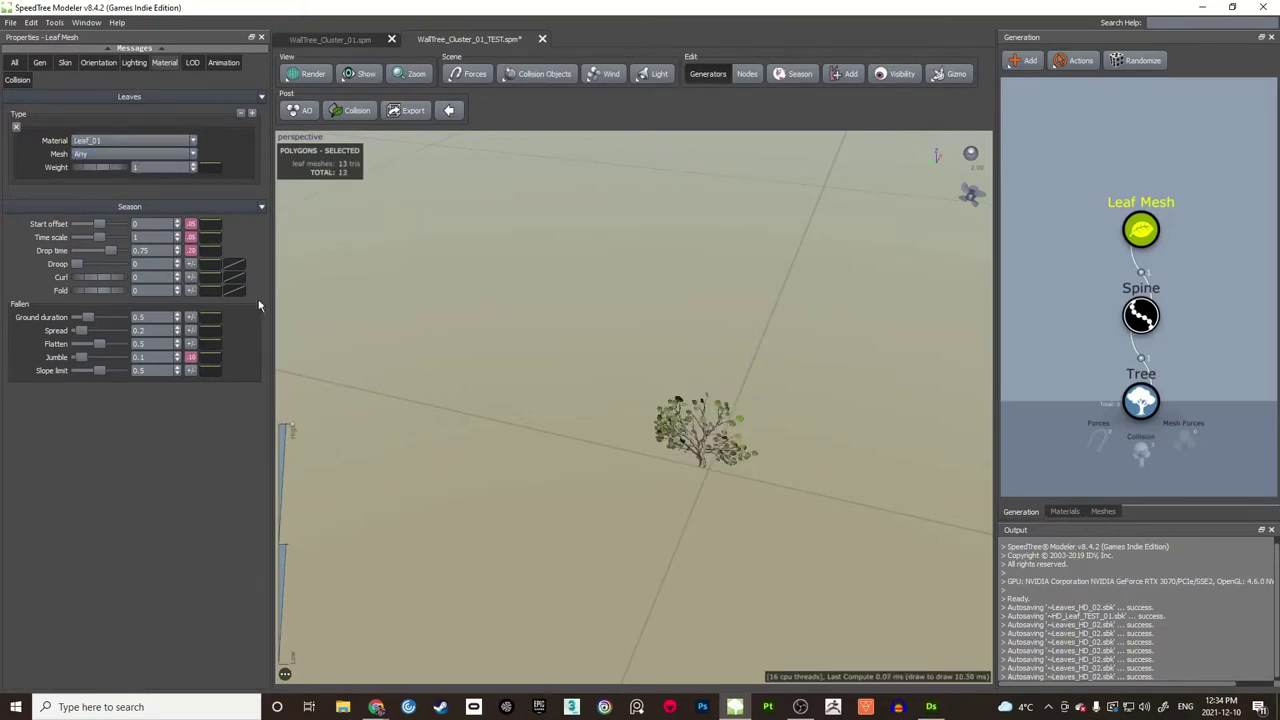
Step: Examine the Leaf_01 tree mesh and its cutout outline from several angles, above and at ground level
scroll(732, 437, up, 3)
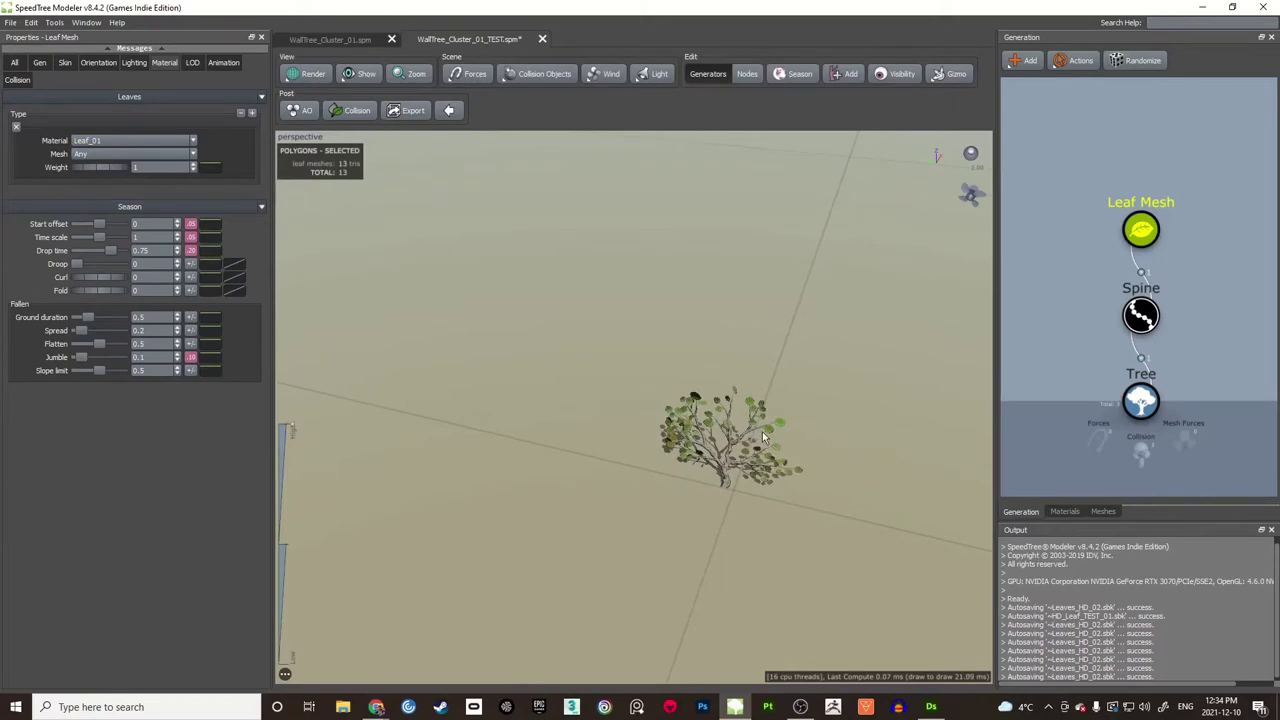
click(769, 430)
middle_drag(769, 430, 678, 466)
scroll(678, 466, up, 5)
drag(594, 437, 614, 360)
scroll(614, 358, down, 5)
middle_drag(662, 238, 665, 370)
drag(665, 370, 669, 392)
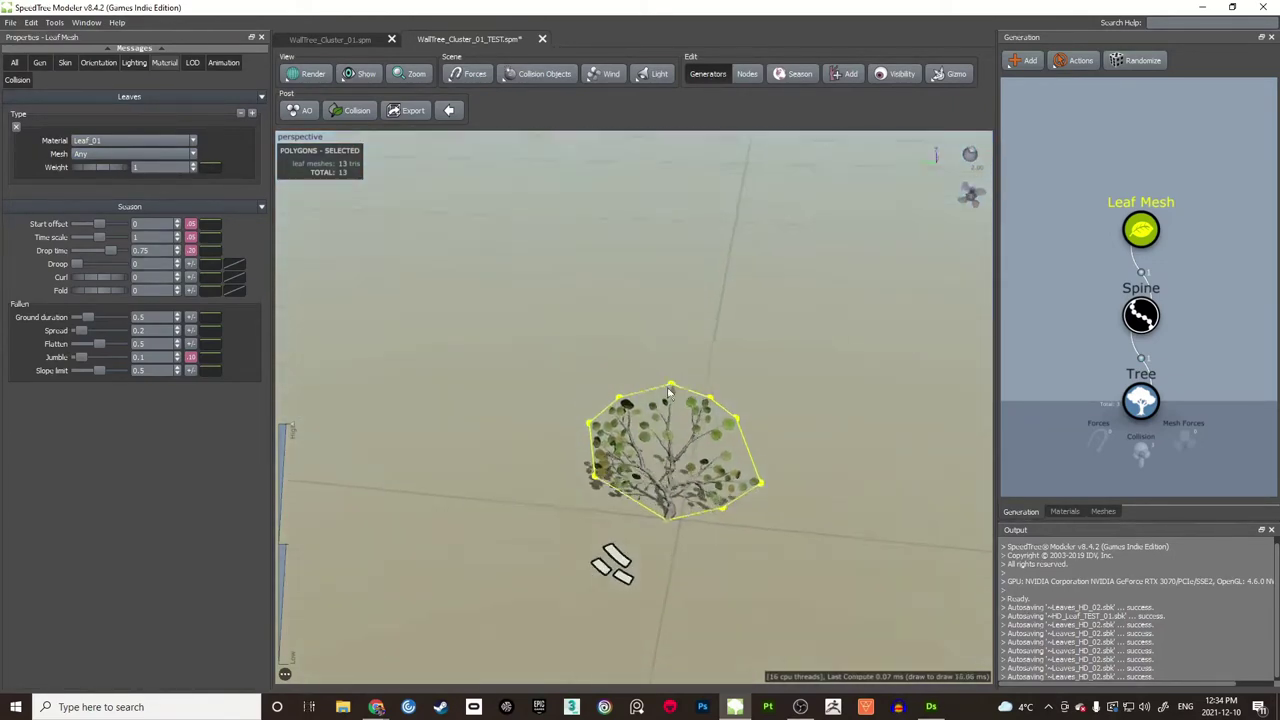
scroll(670, 392, up, 5)
middle_drag(755, 530, 727, 400)
drag(727, 400, 745, 363)
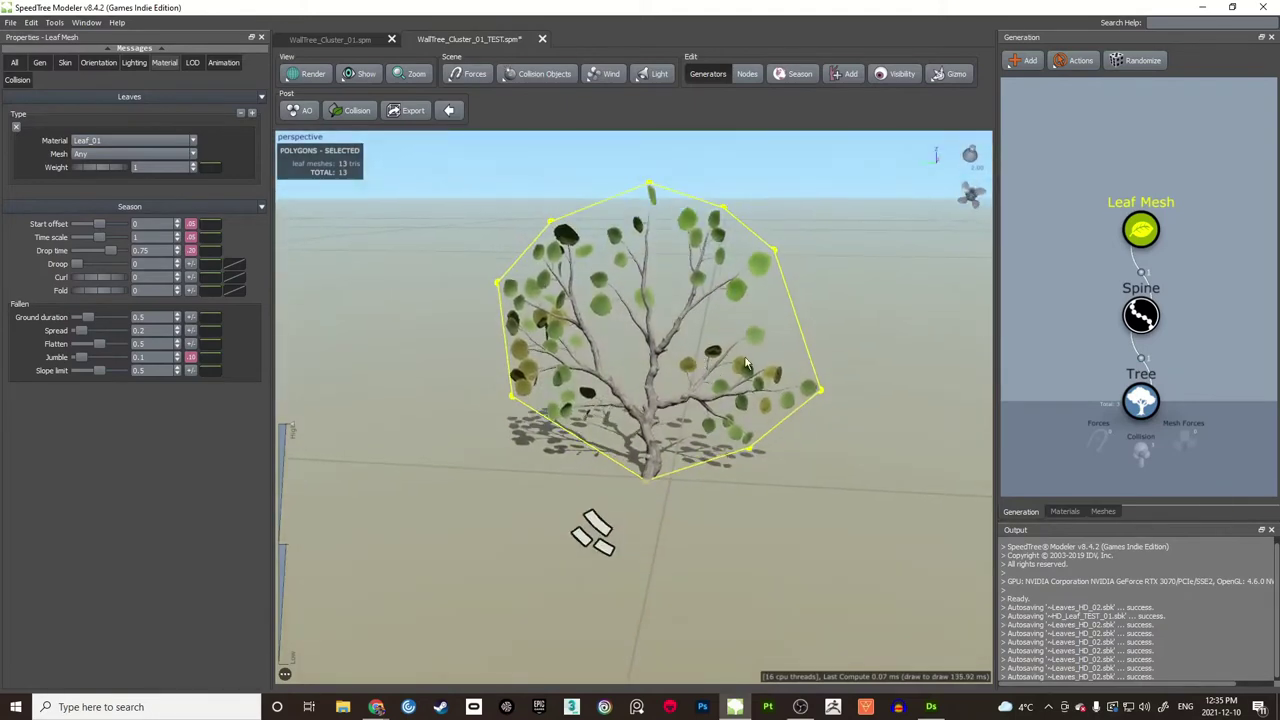
Step: Switch the Leaf Mesh generator's mesh to Leaf_Dry_01, keeping the Leaf_01 material
click(103, 155)
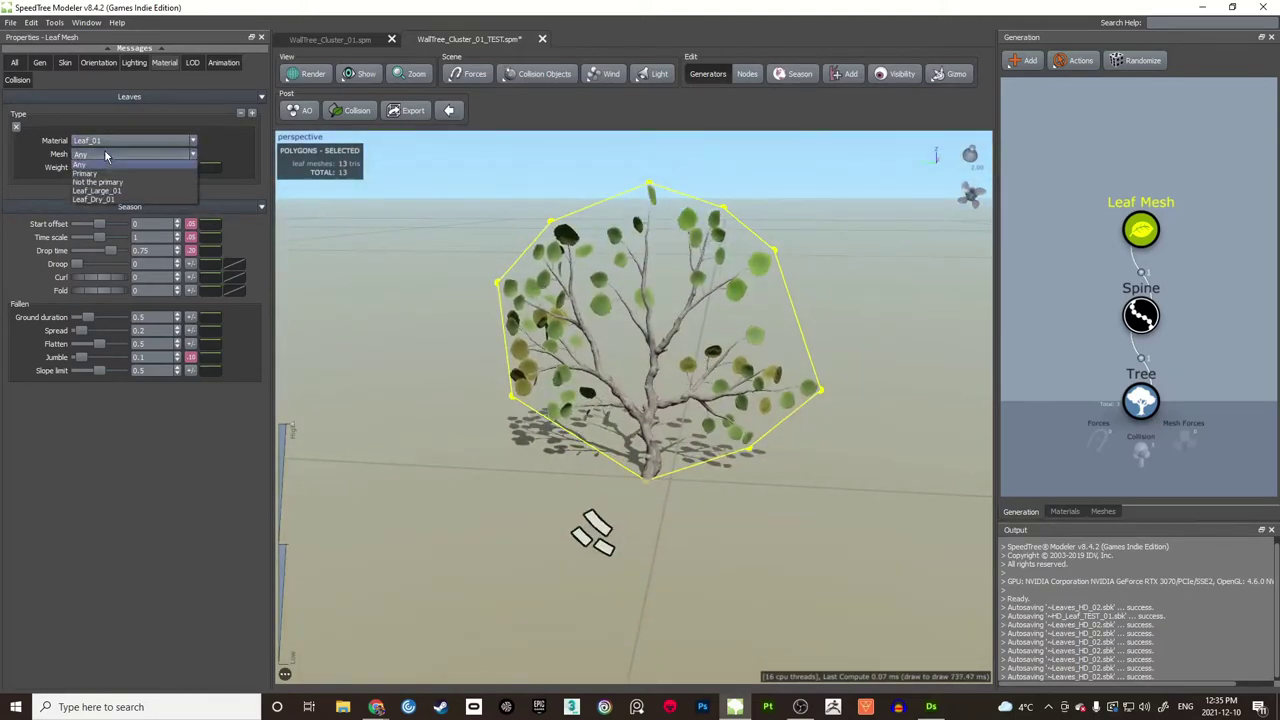
click(108, 201)
scroll(793, 399, down, 3)
drag(793, 399, 741, 347)
right_drag(740, 347, 641, 396)
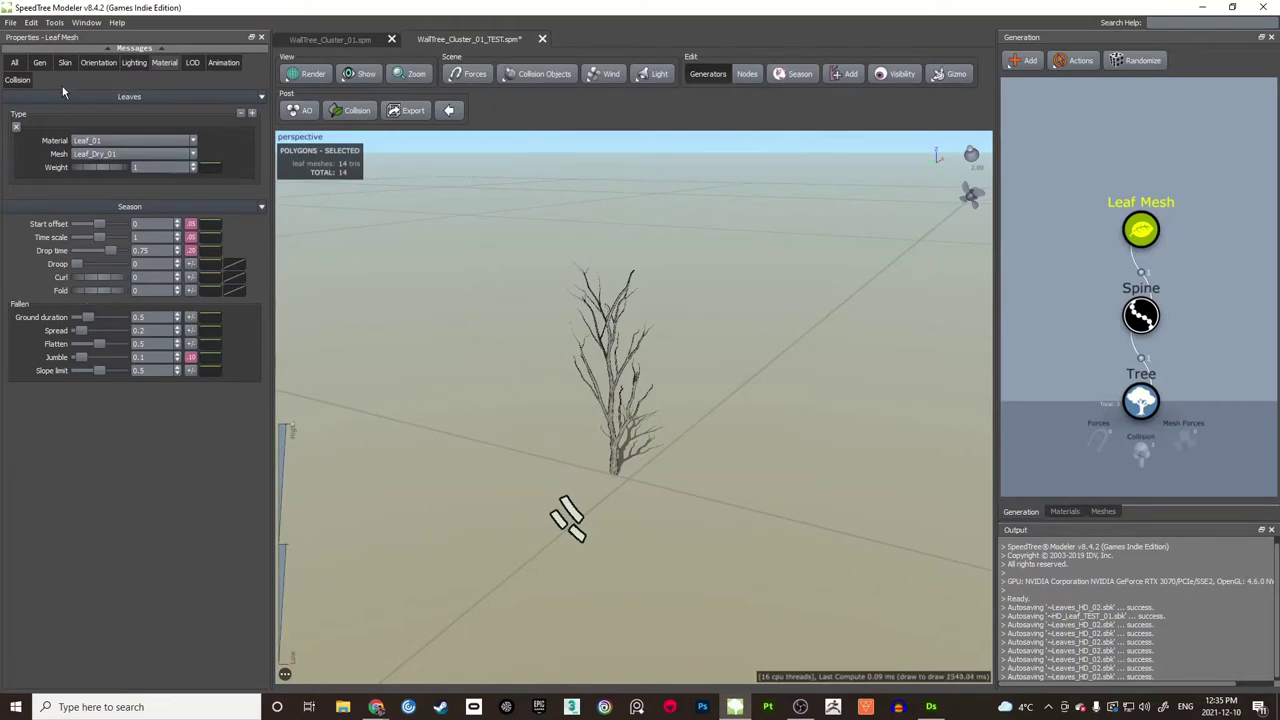
Step: Lay the bare branch mesh down along the spine with final adjustments Up 1.36, Right 0.09 and Out 0.48
click(102, 62)
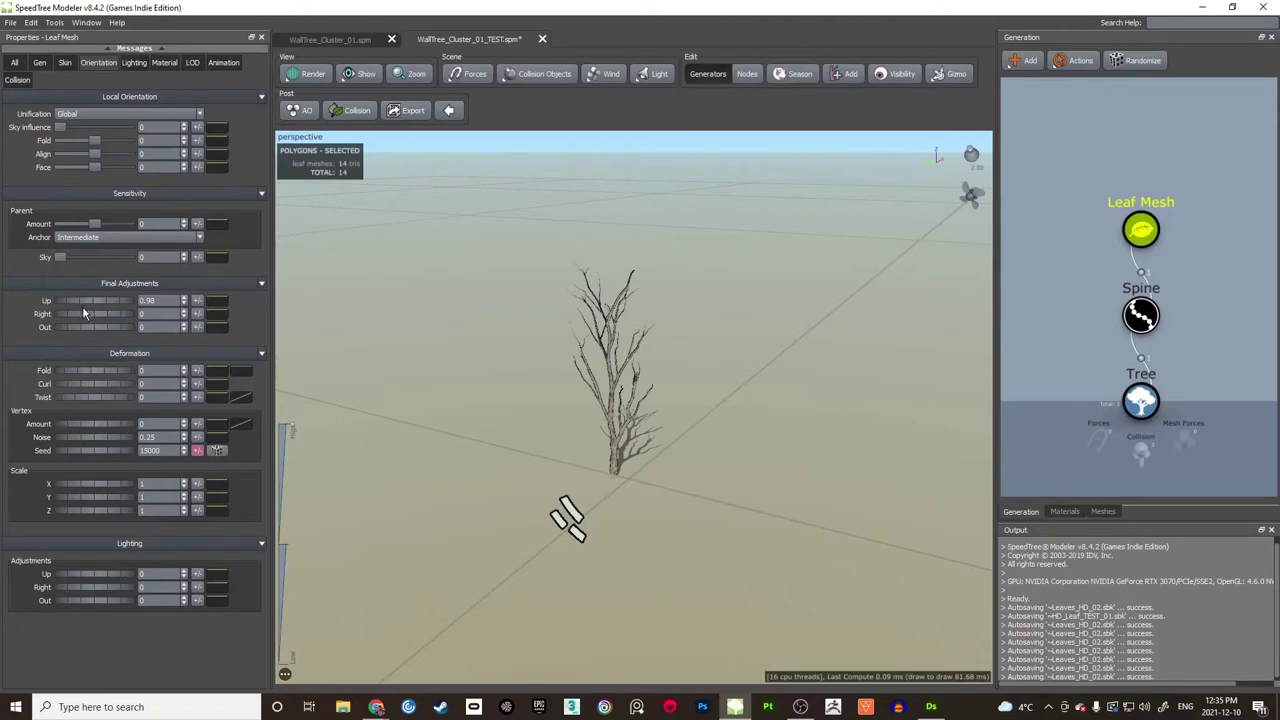
drag(78, 300, 115, 326)
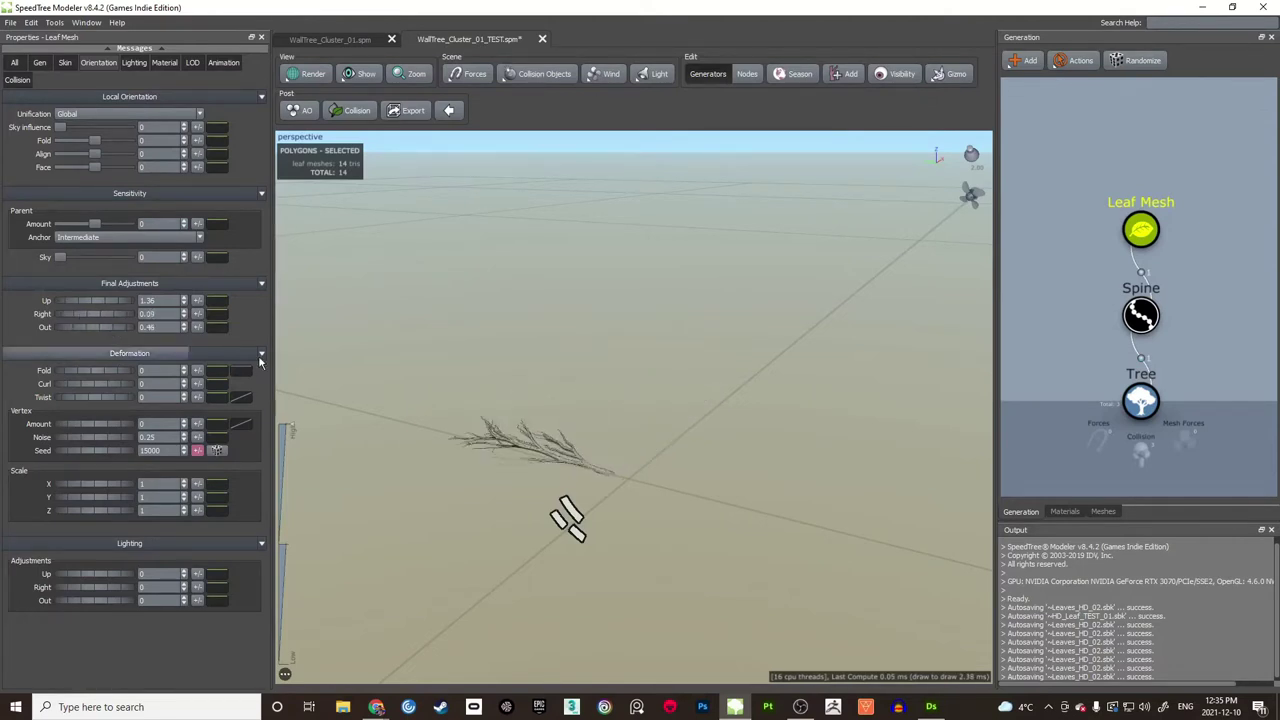
drag(664, 362, 687, 401)
middle_drag(687, 401, 641, 373)
mouse_move(641, 378)
mouse_down()
mouse_move(643, 349)
mouse_move(623, 371)
mouse_up()
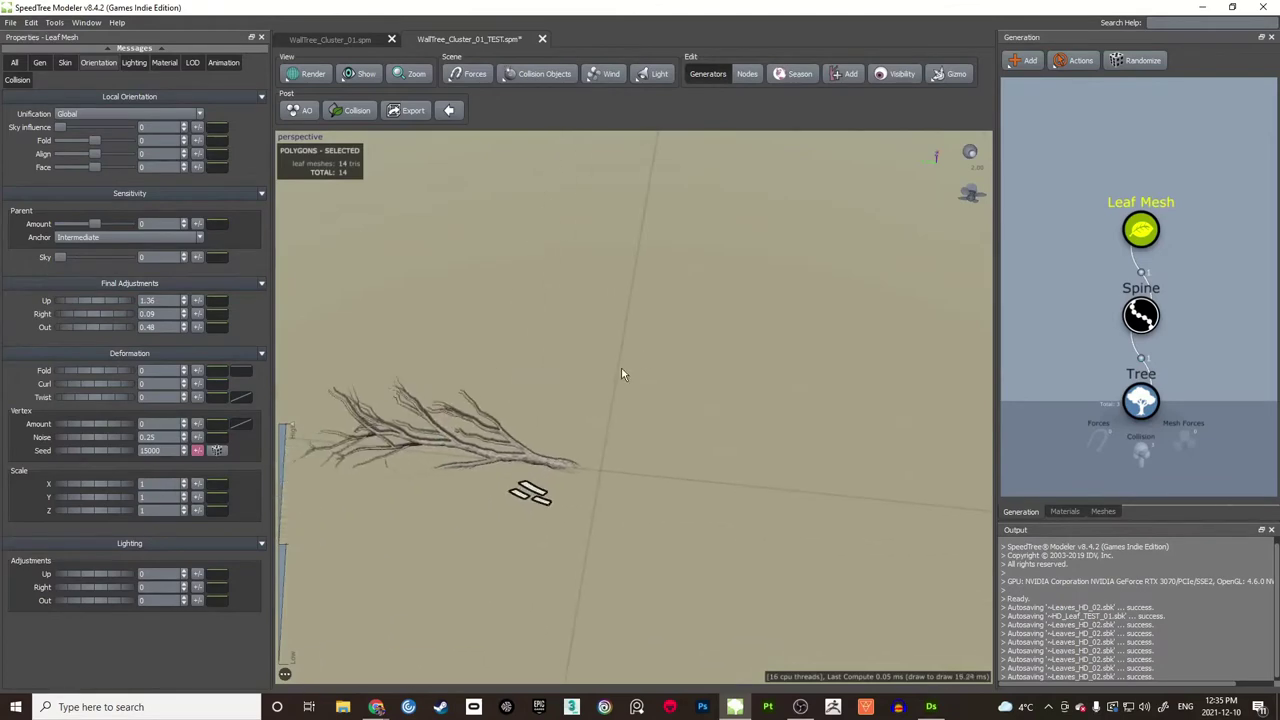
drag(534, 463, 700, 348)
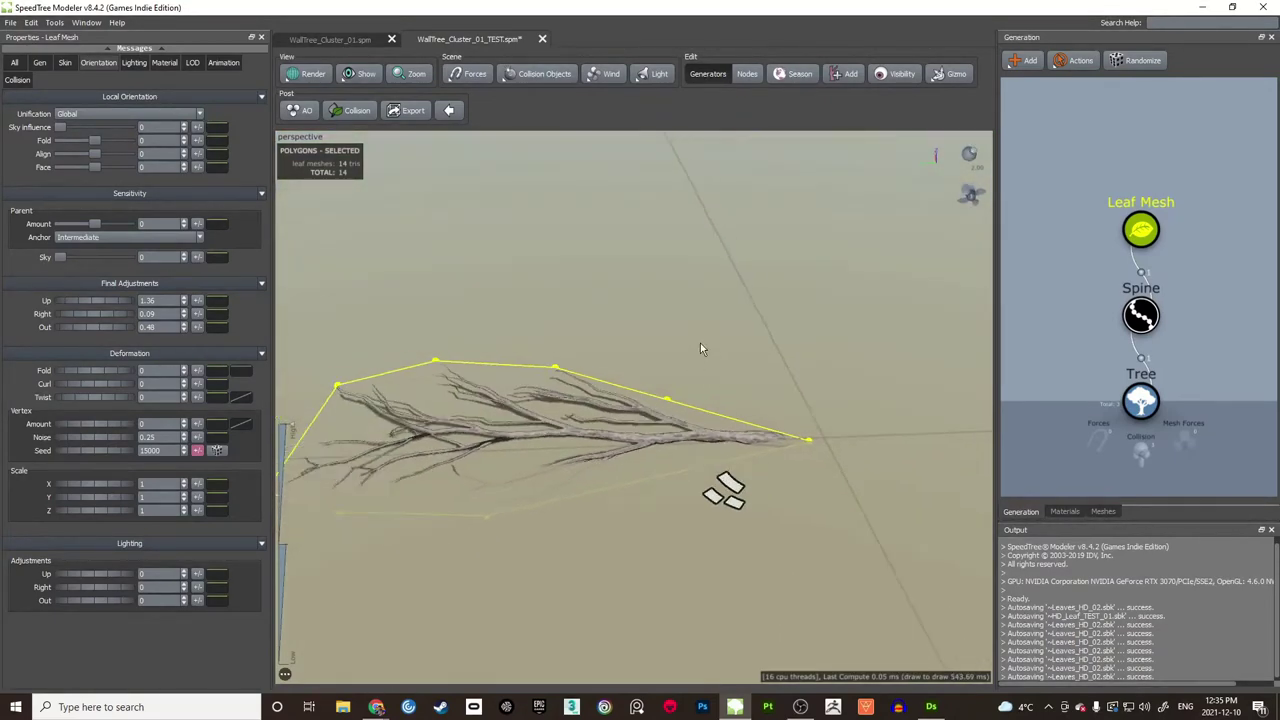
Step: Hide the ground in the viewport and inspect how the branch mesh lines up with the Spine generator
click(364, 73)
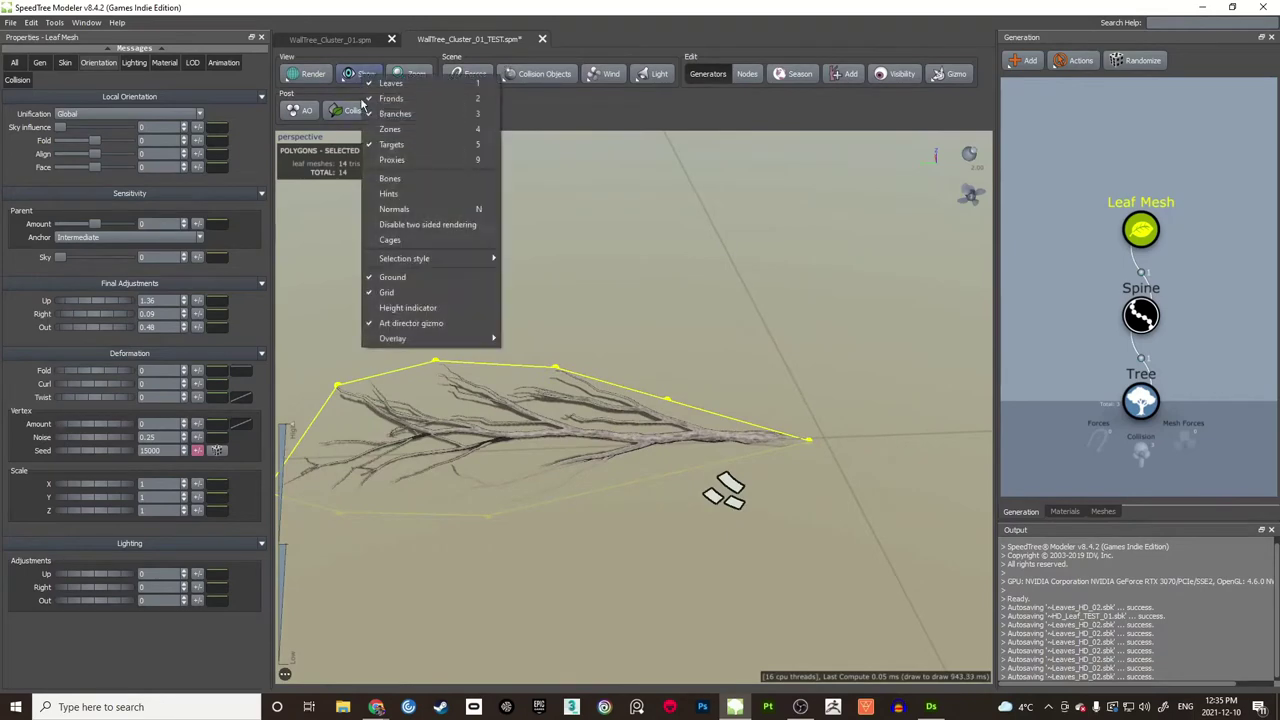
click(403, 298)
drag(403, 298, 616, 375)
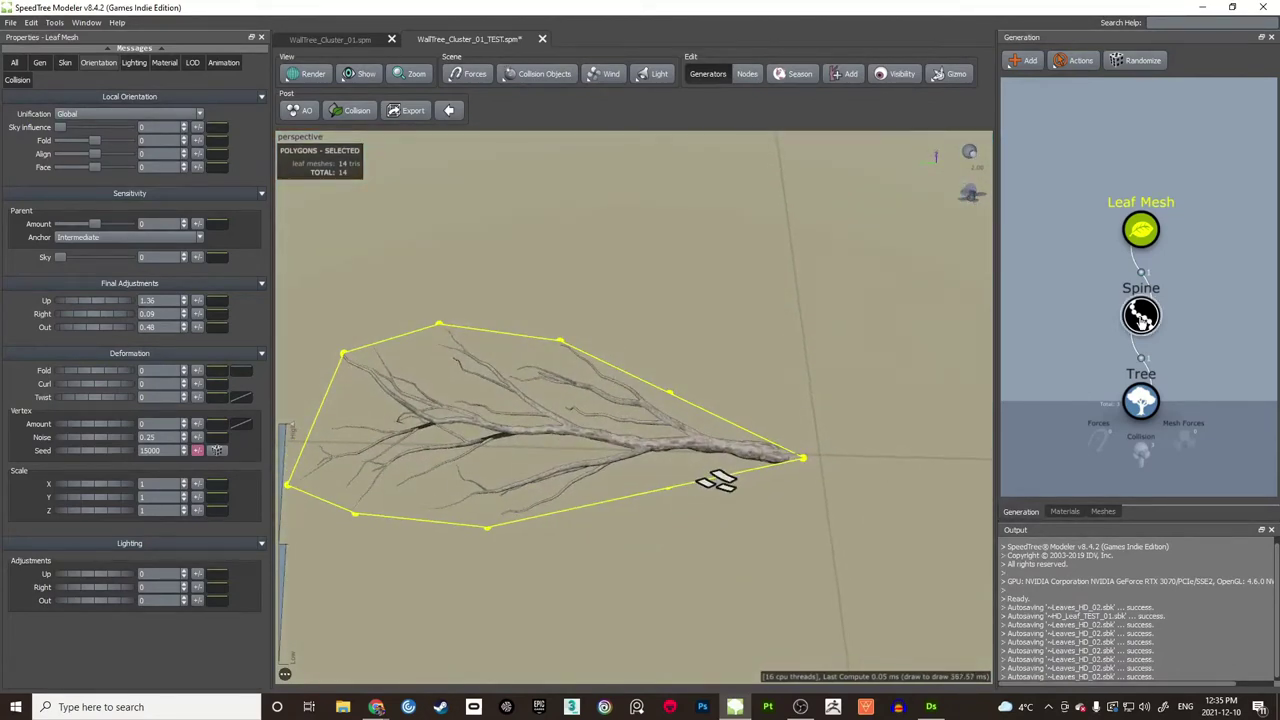
click(1141, 316)
drag(906, 416, 786, 417)
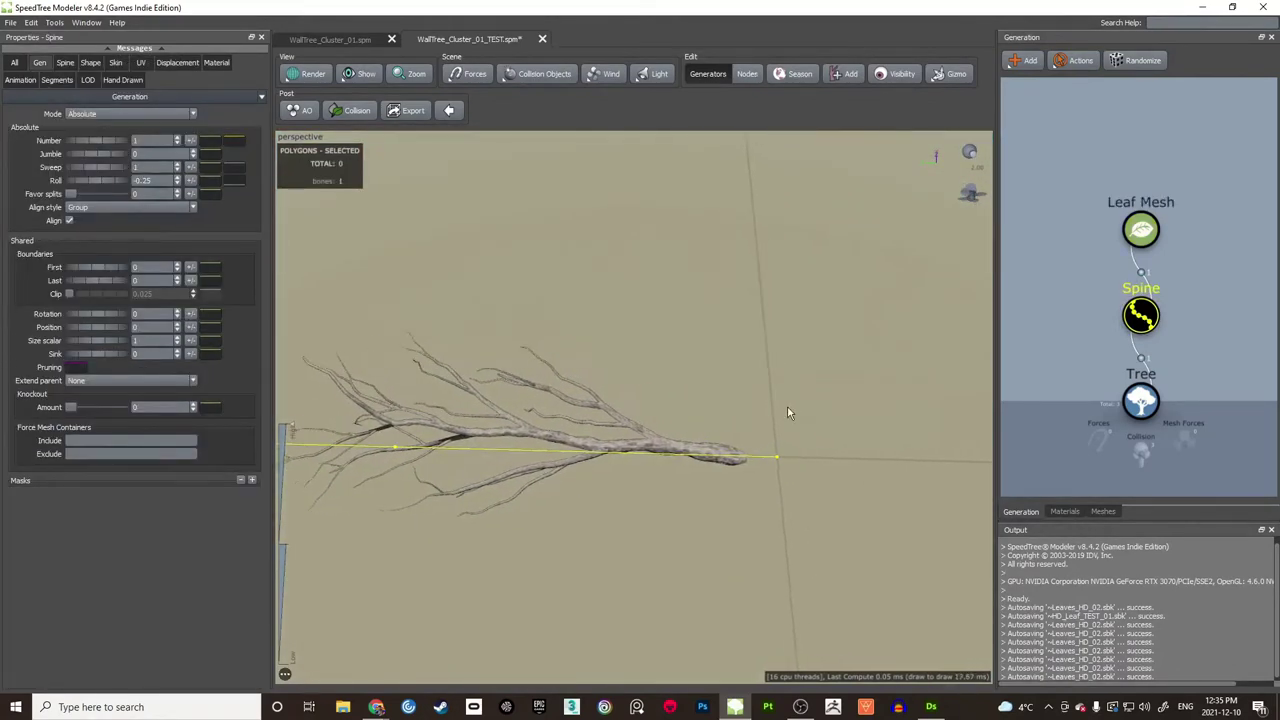
click(1141, 232)
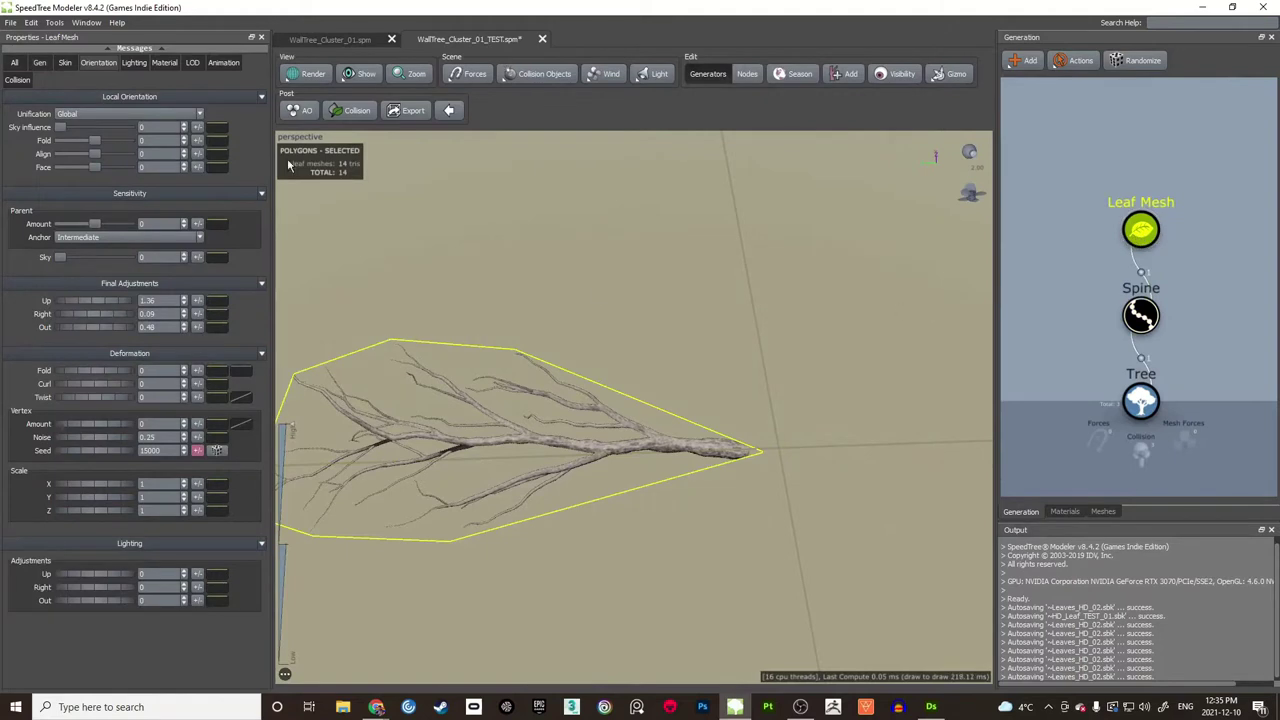
click(39, 62)
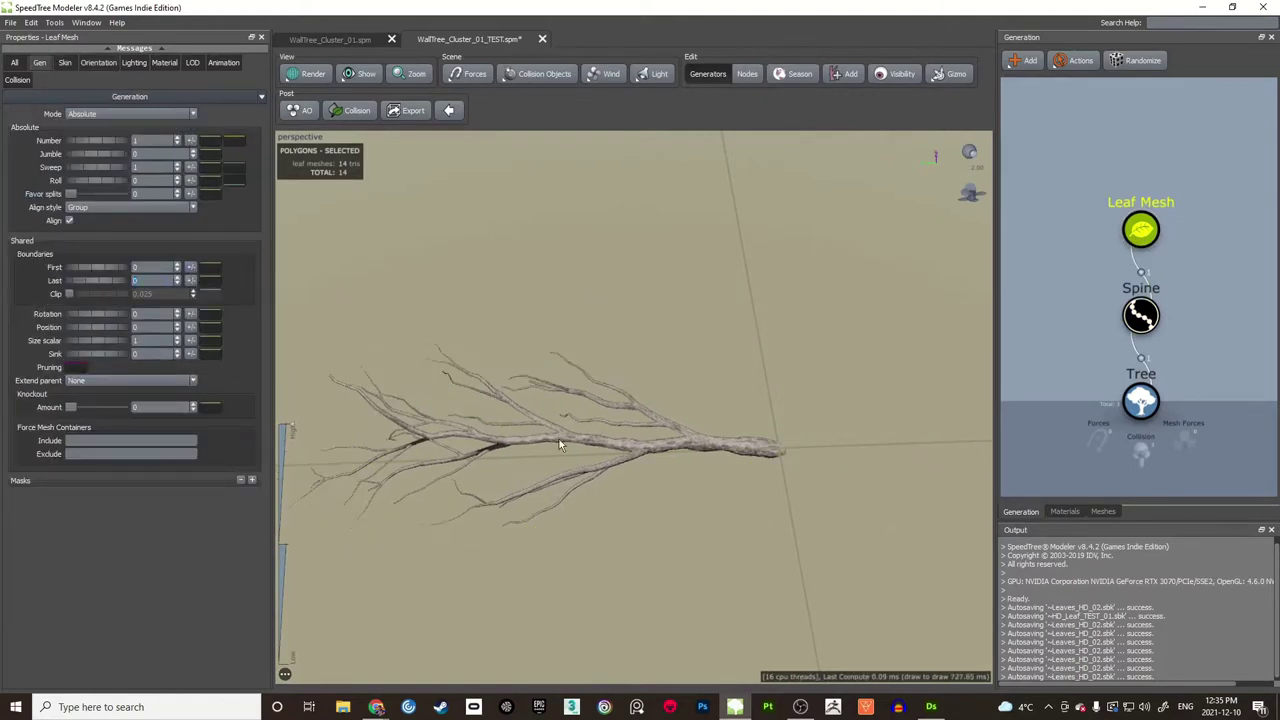
drag(559, 439, 625, 478)
scroll(615, 501, up, 3)
scroll(618, 499, down, 3)
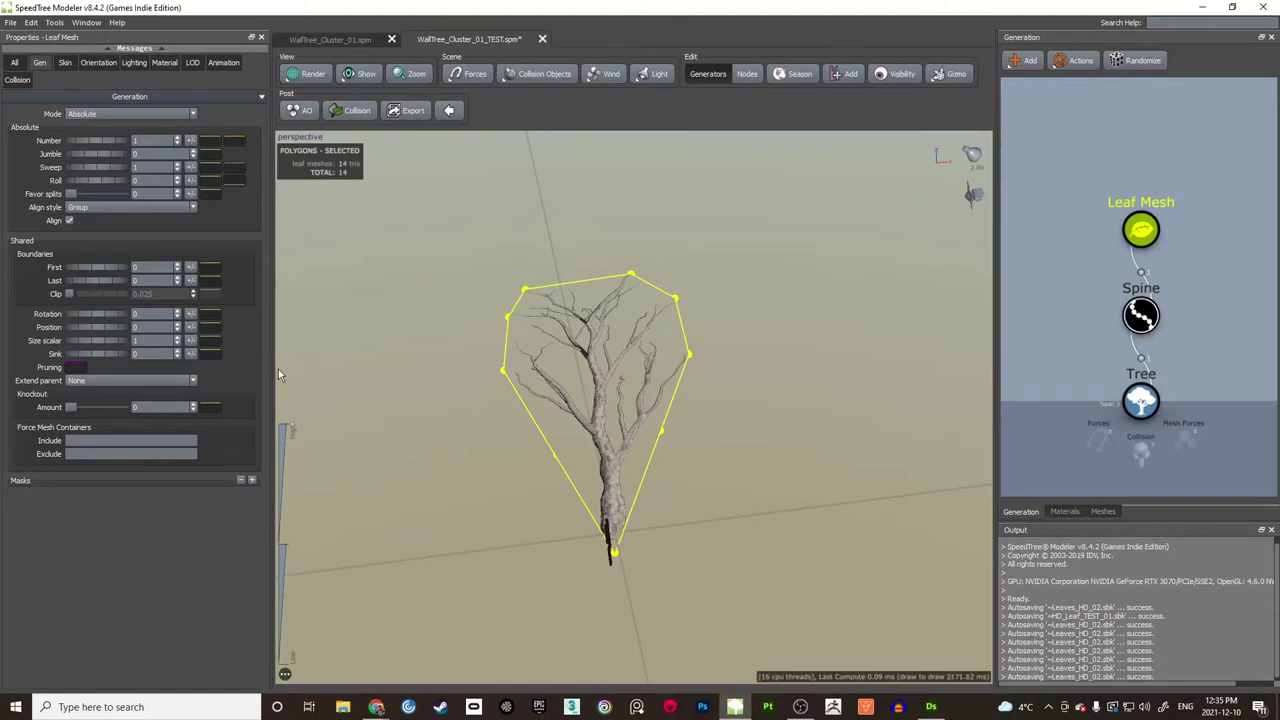
Step: Refine the leaf mesh's final adjustments to Up 1.41 and Out 0.5, and give it a Curl deformation of 0.1
click(98, 62)
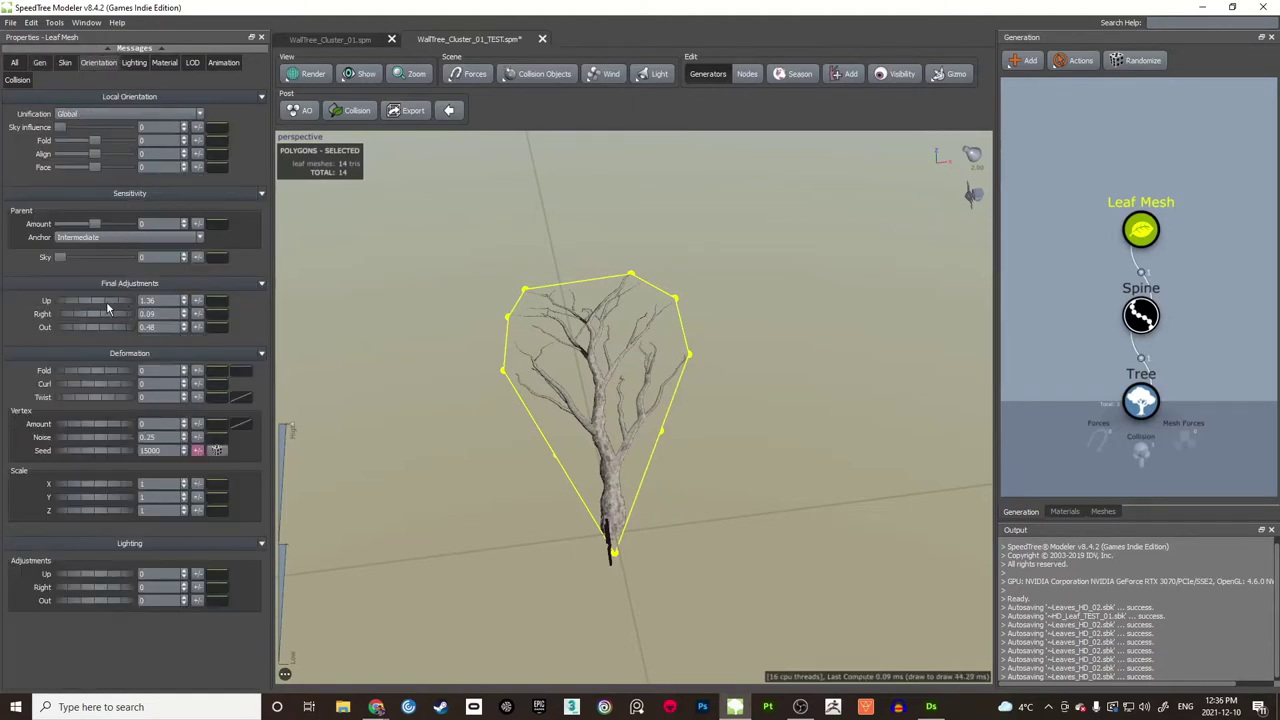
mouse_move(101, 314)
mouse_down()
mouse_move(90, 300)
mouse_move(96, 333)
mouse_up()
drag(480, 446, 642, 364)
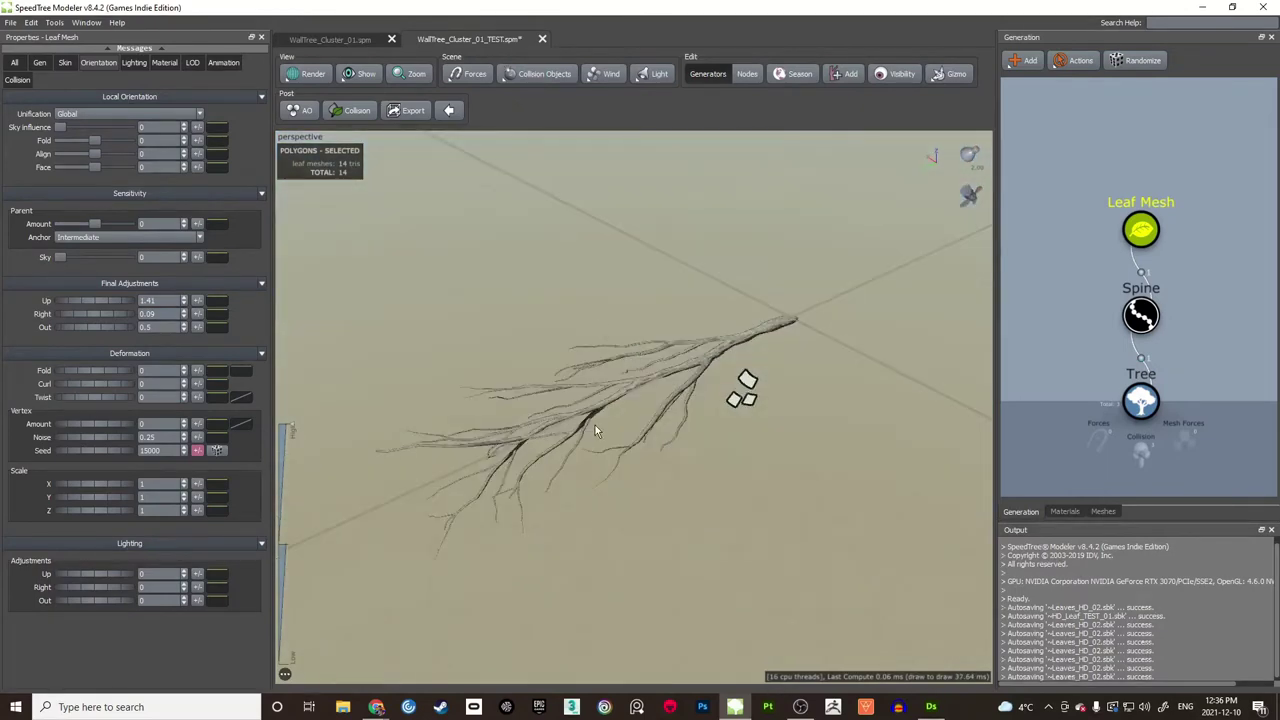
drag(595, 431, 584, 425)
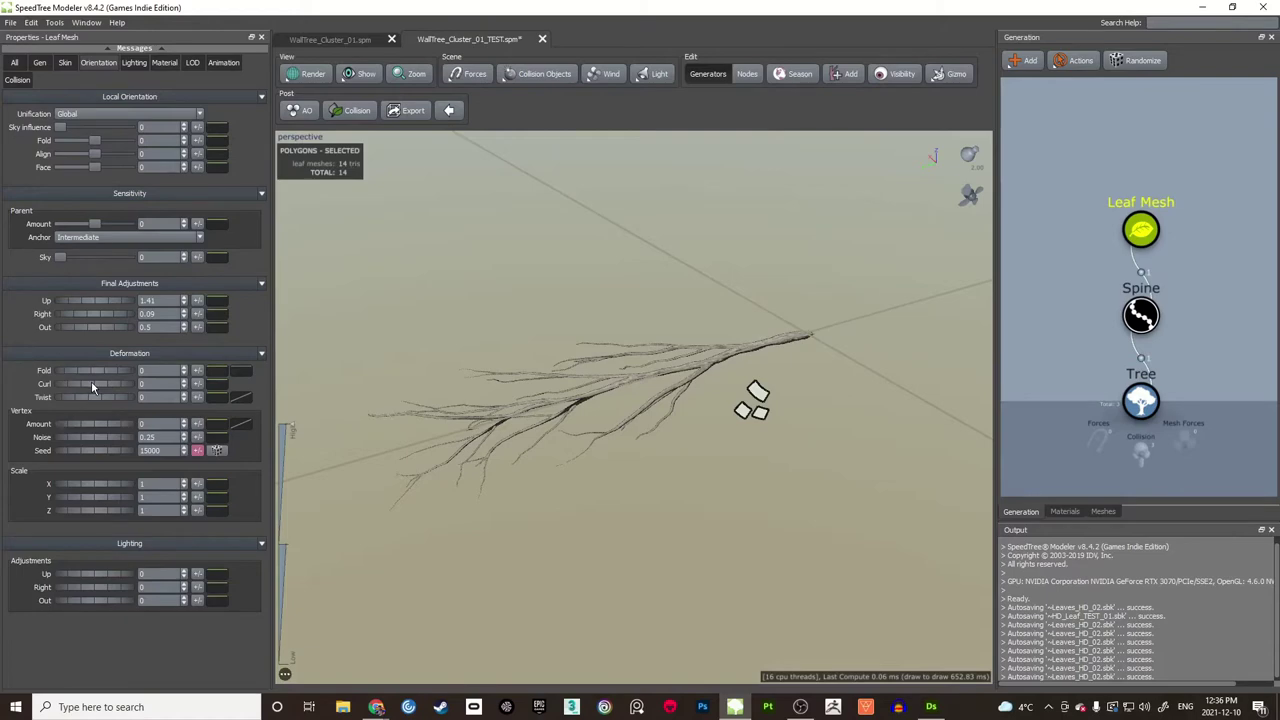
drag(91, 384, 100, 384)
drag(595, 320, 621, 293)
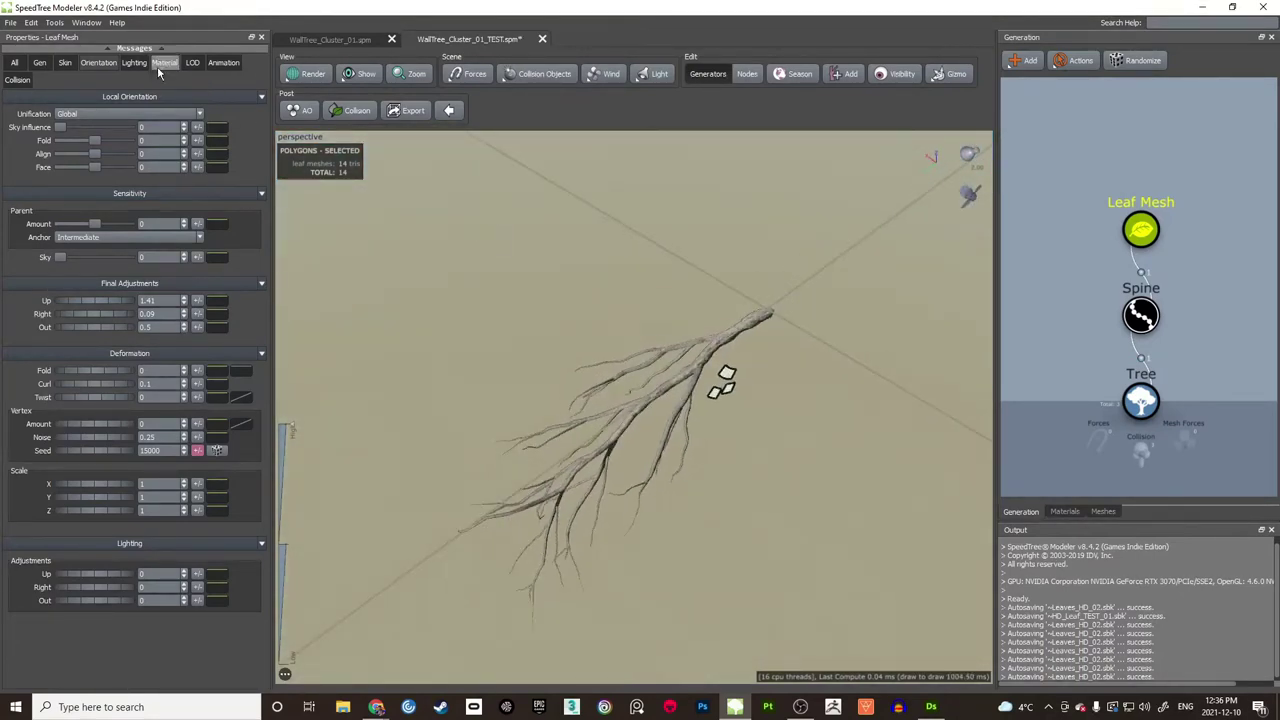
Step: Try a different size for the leaf mesh, and undo the size change
click(66, 62)
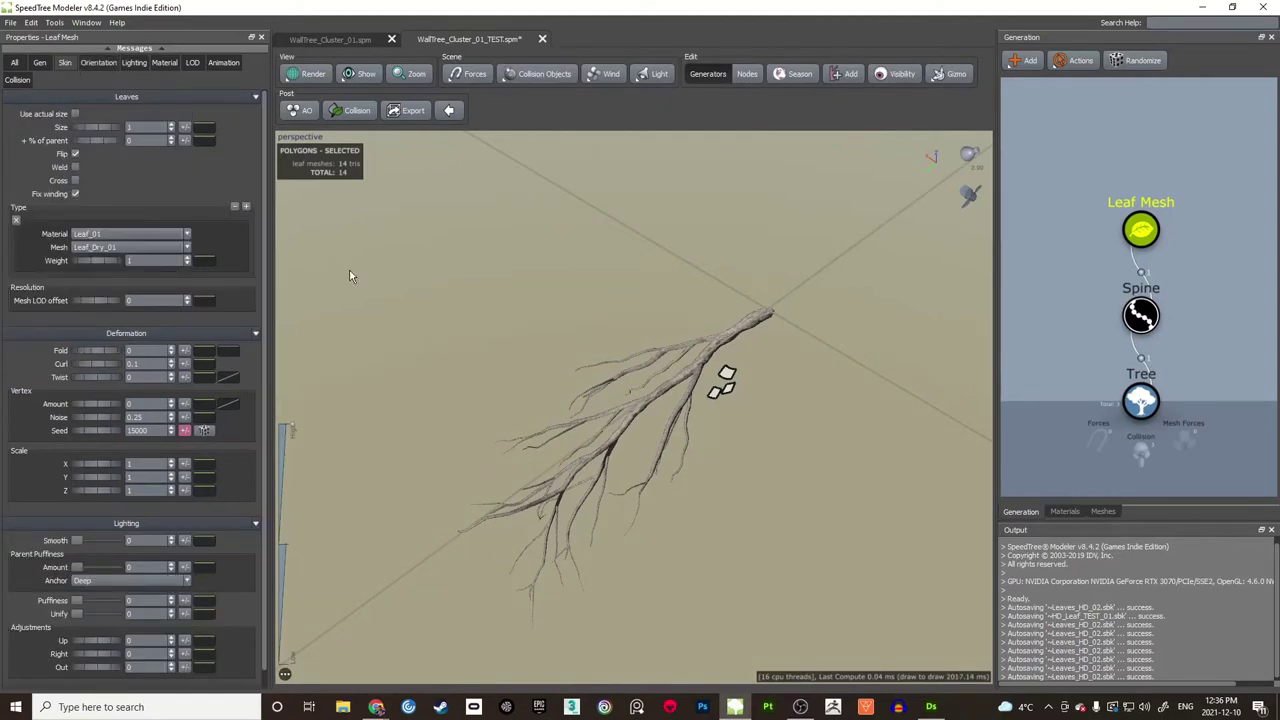
drag(95, 130, 128, 127)
key(ctrl+z)
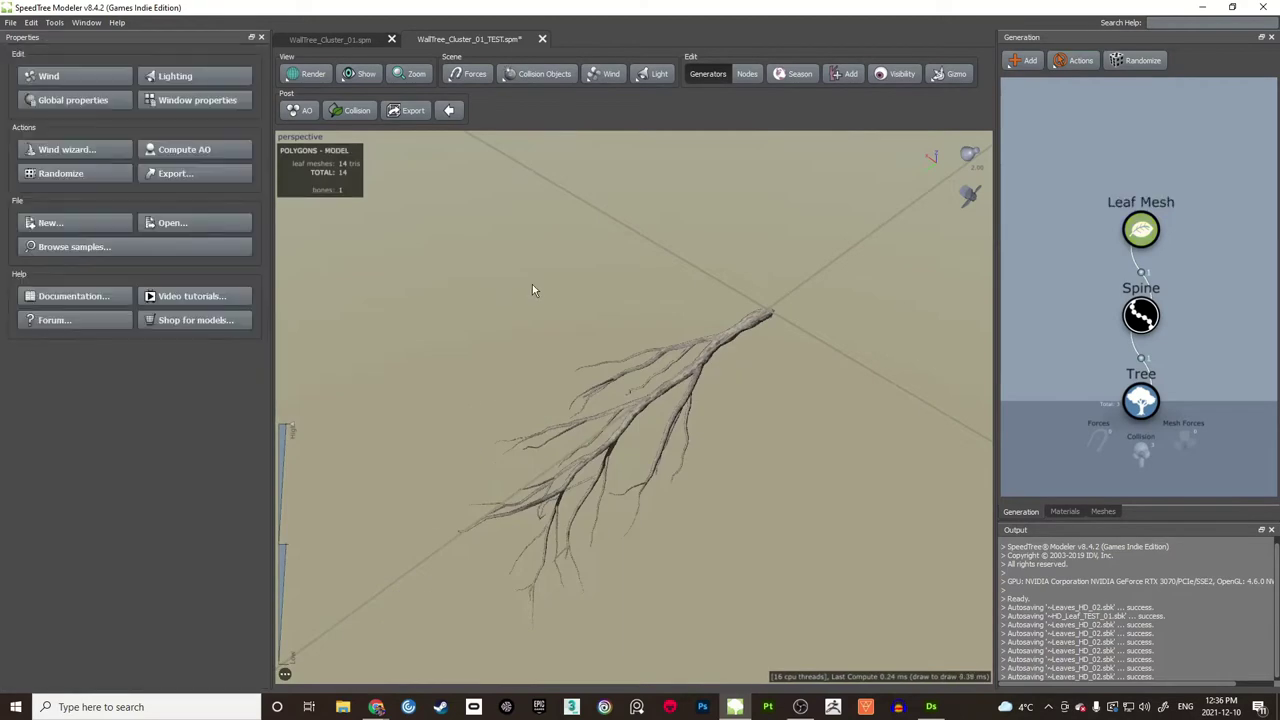
Step: Review the Leaf Mesh generator's skin and generation settings against the branch mesh
drag(532, 284, 672, 312)
scroll(613, 314, up, 3)
click(1136, 234)
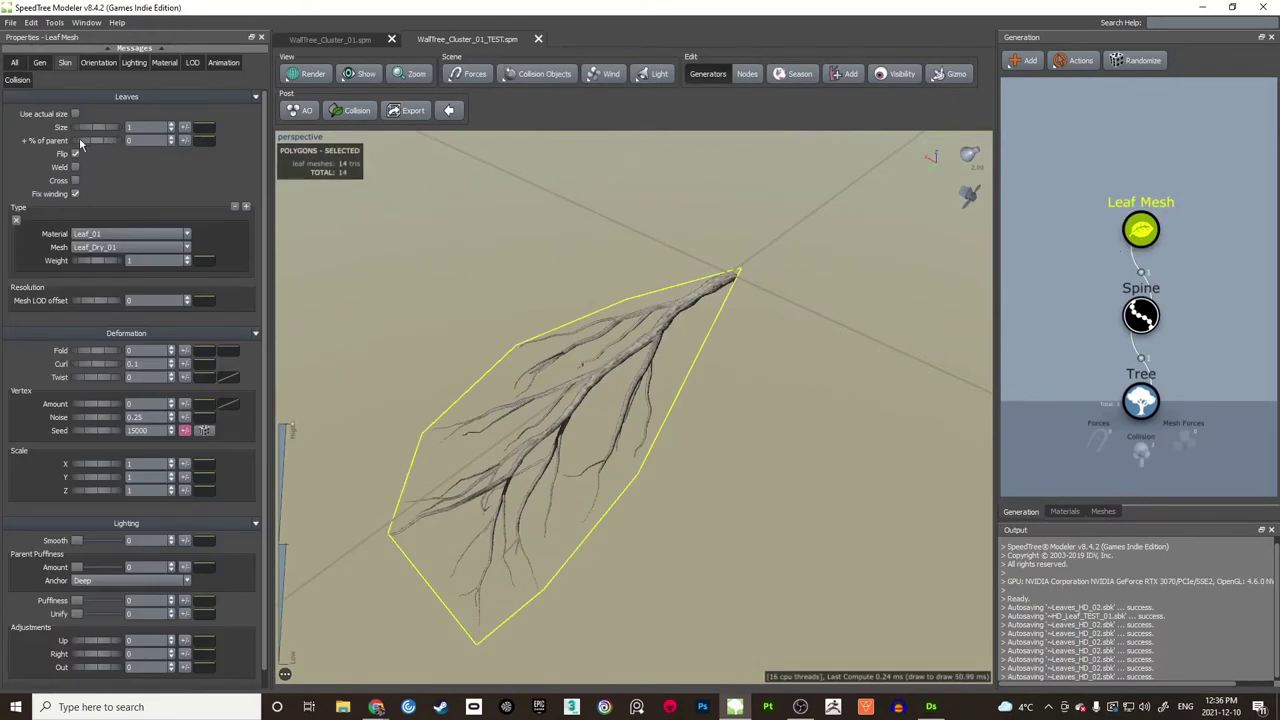
click(40, 63)
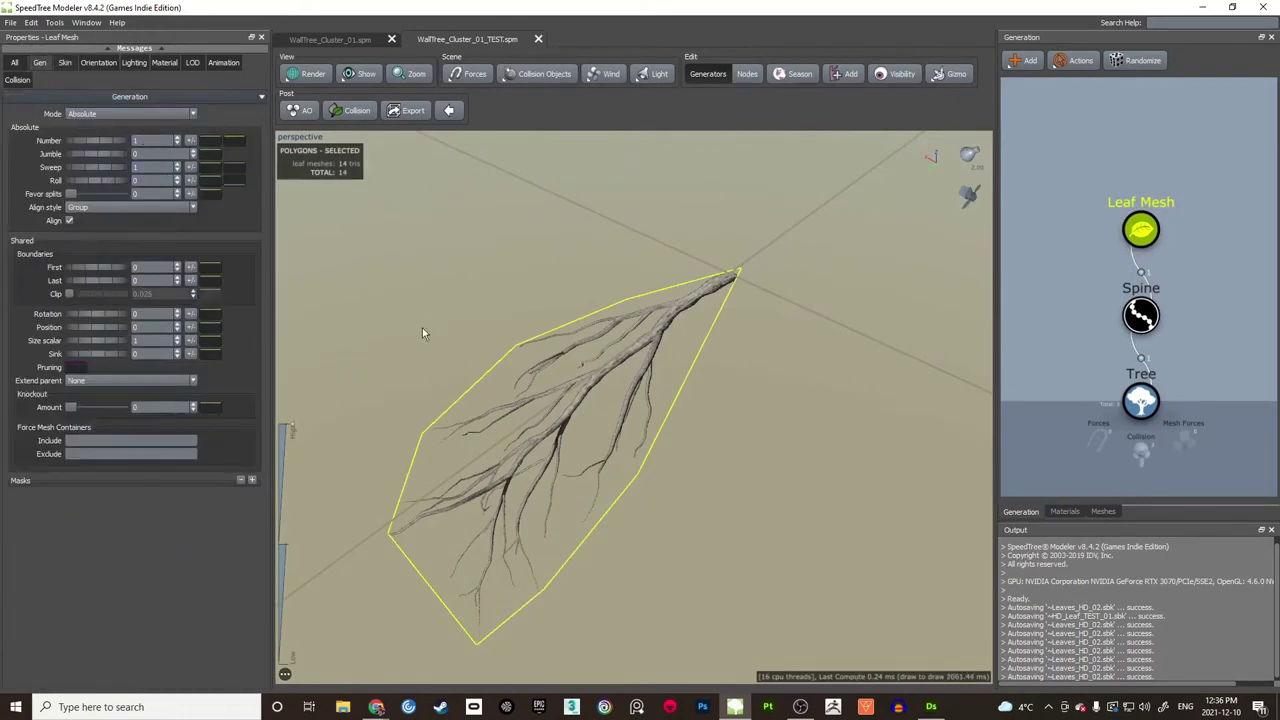
drag(468, 303, 465, 301)
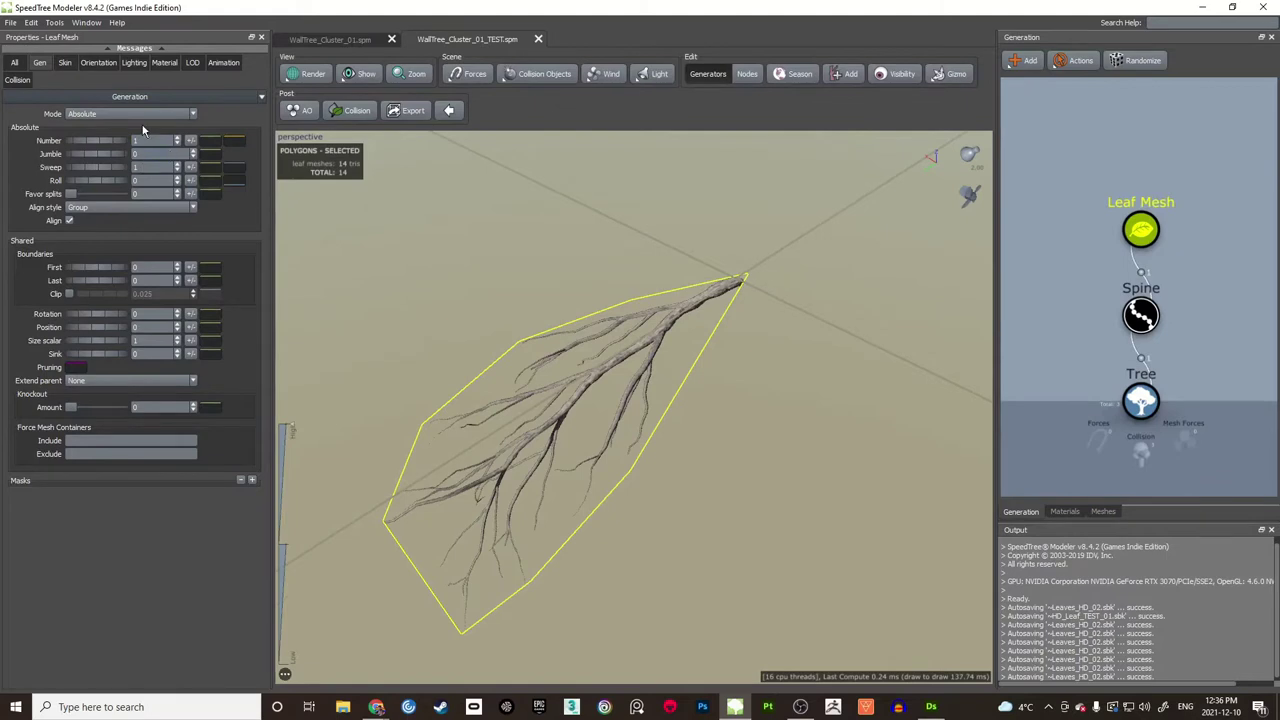
click(812, 335)
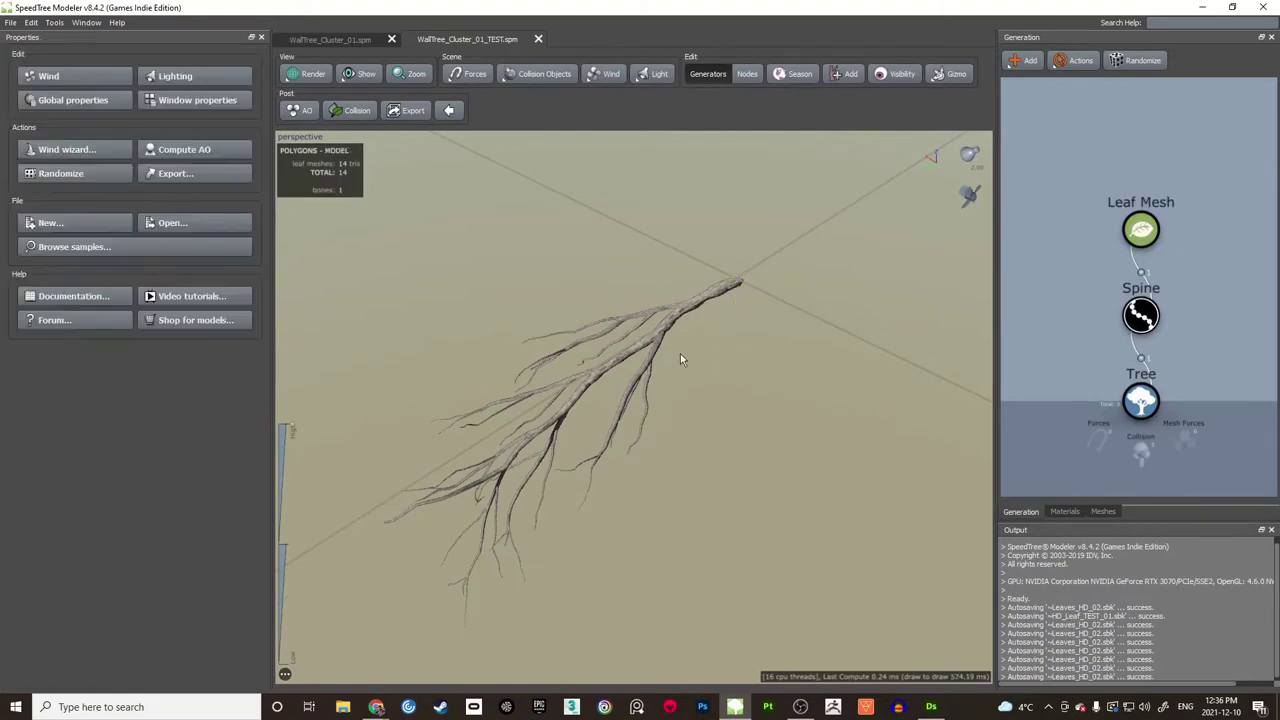
Step: Open the Leaf_01 material's Leaf_Dry_01 mesh in the cutout editor, focusing on the bare branch
click(1065, 511)
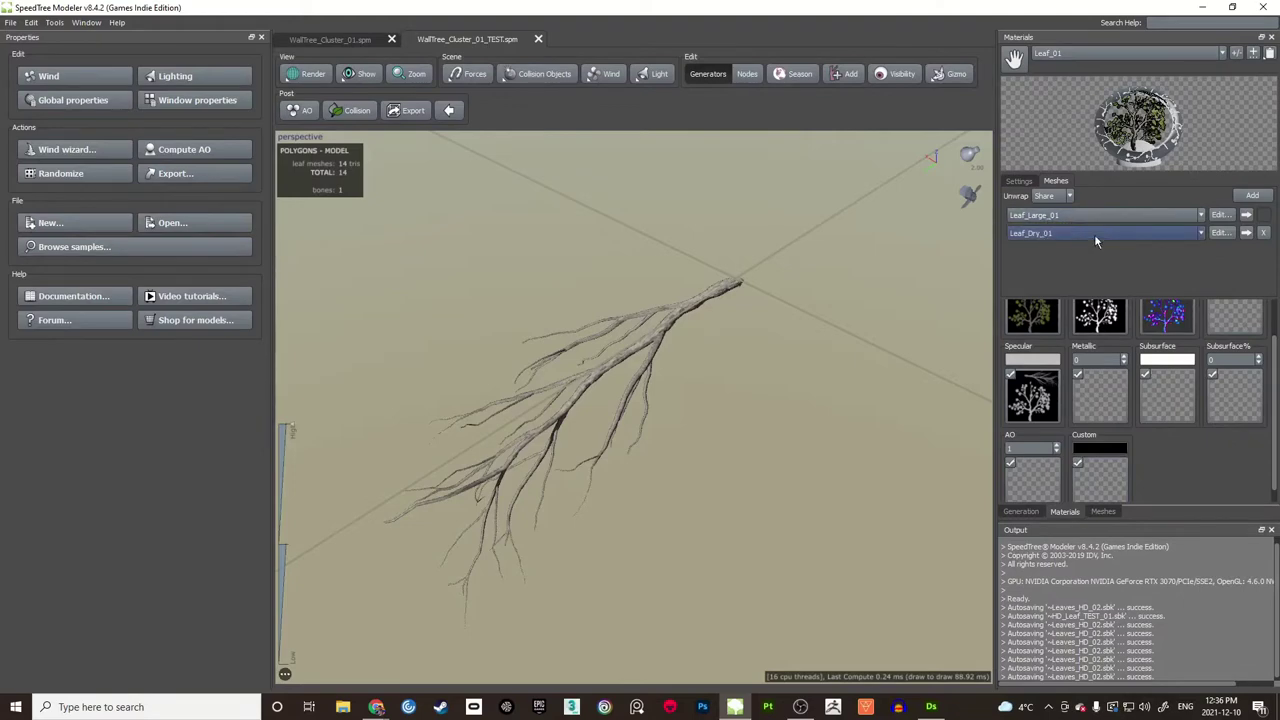
double_click(1223, 232)
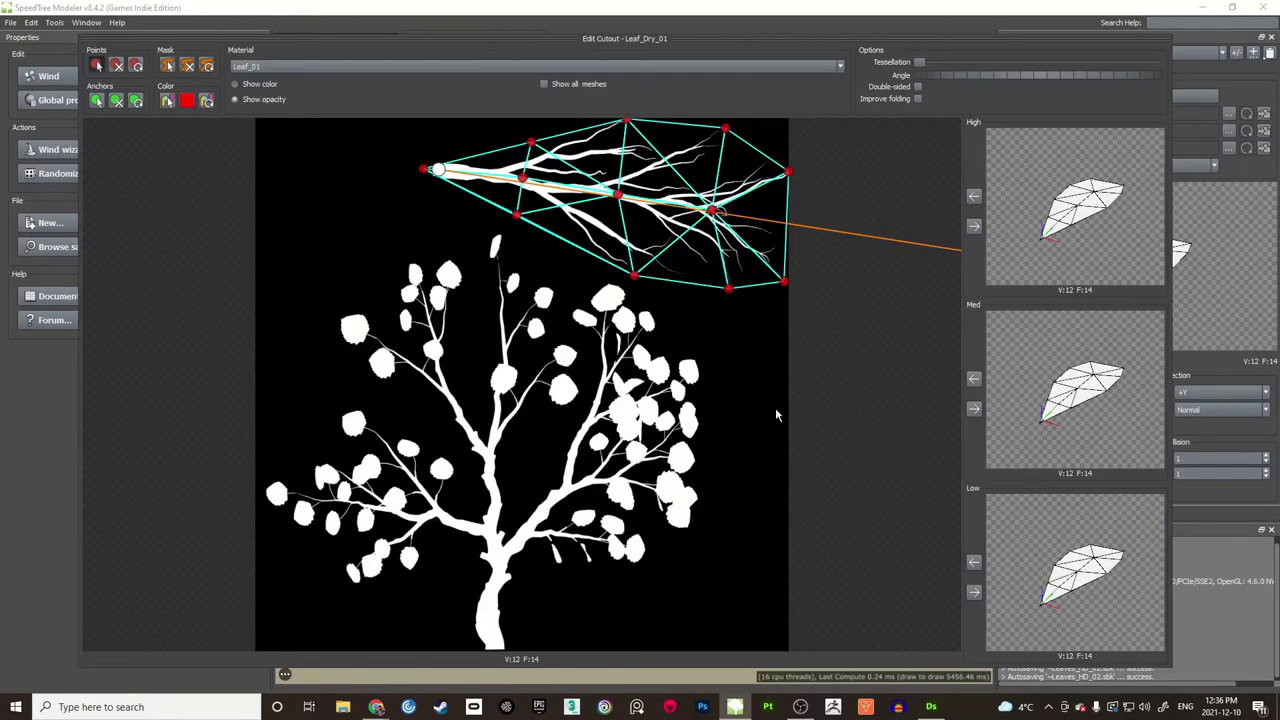
scroll(533, 196, up, 7)
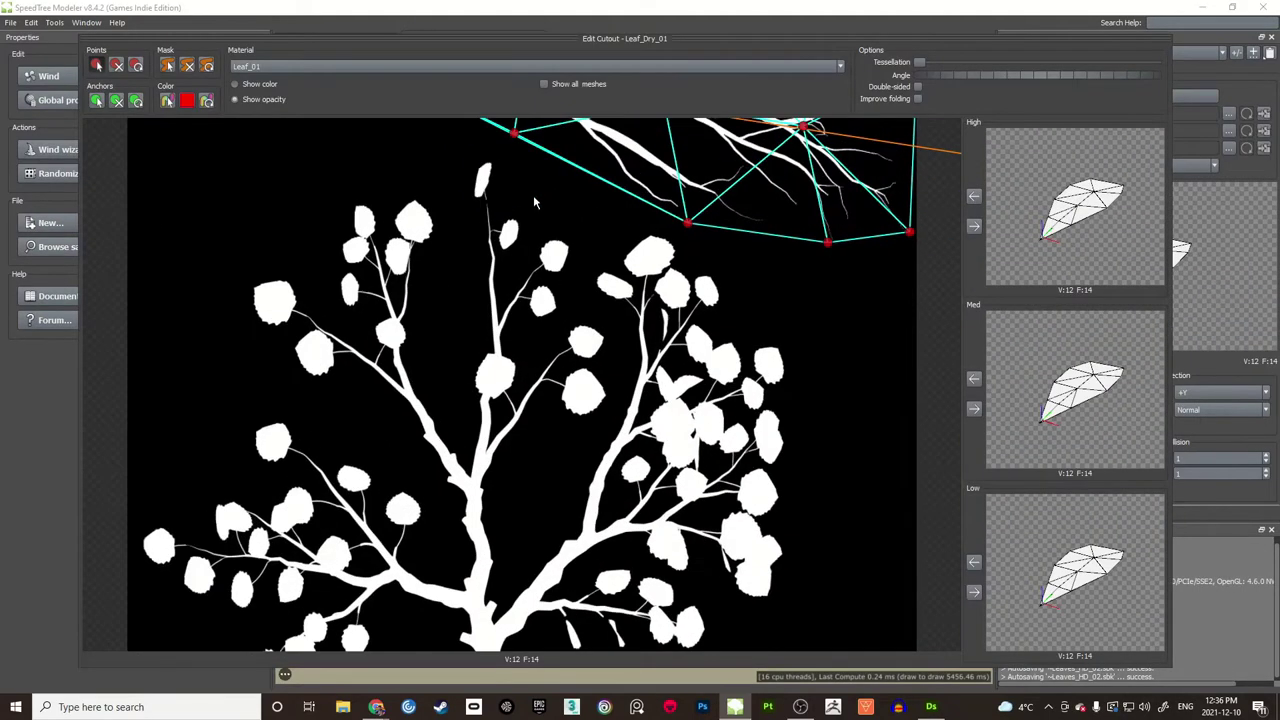
middle_drag(562, 160, 488, 382)
scroll(477, 308, up, 1)
scroll(477, 311, up, 2)
middle_drag(360, 238, 404, 292)
scroll(311, 303, up, 2)
middle_drag(498, 231, 333, 270)
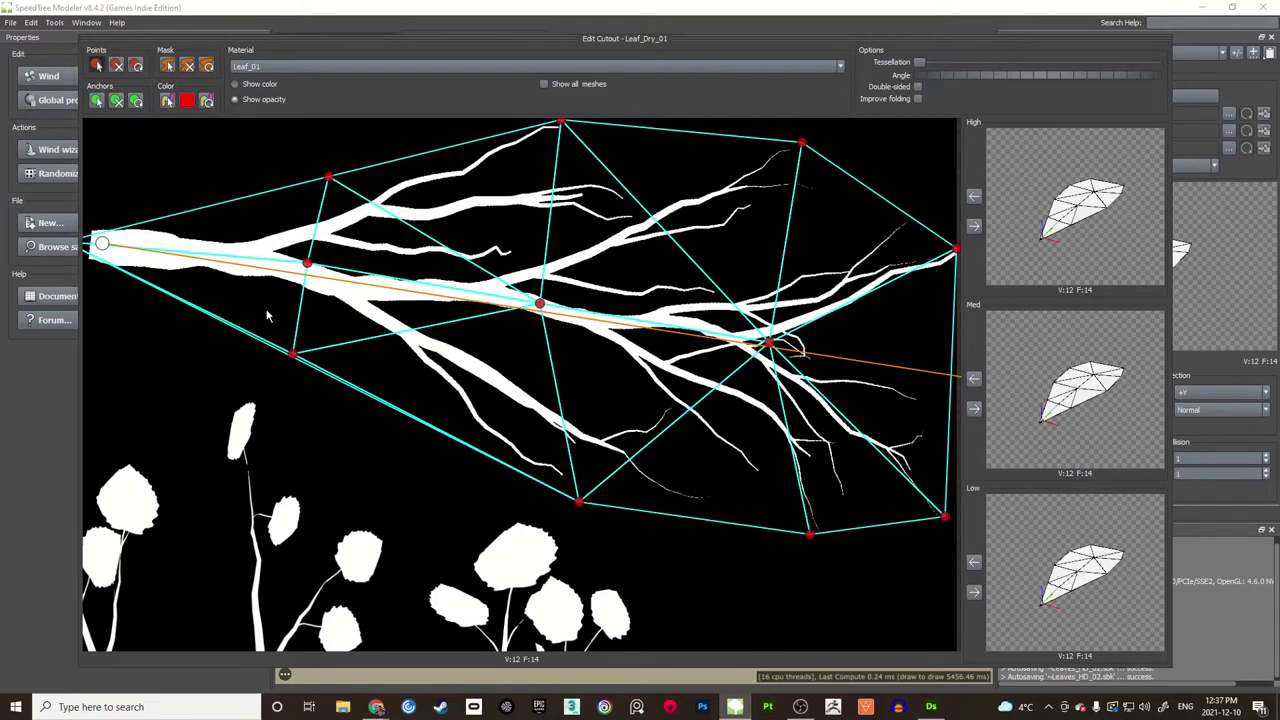
Step: Place an anchor point near the base of the bare branch, aimed diagonally downward, and keep its ID at 1
middle_drag(229, 264, 266, 273)
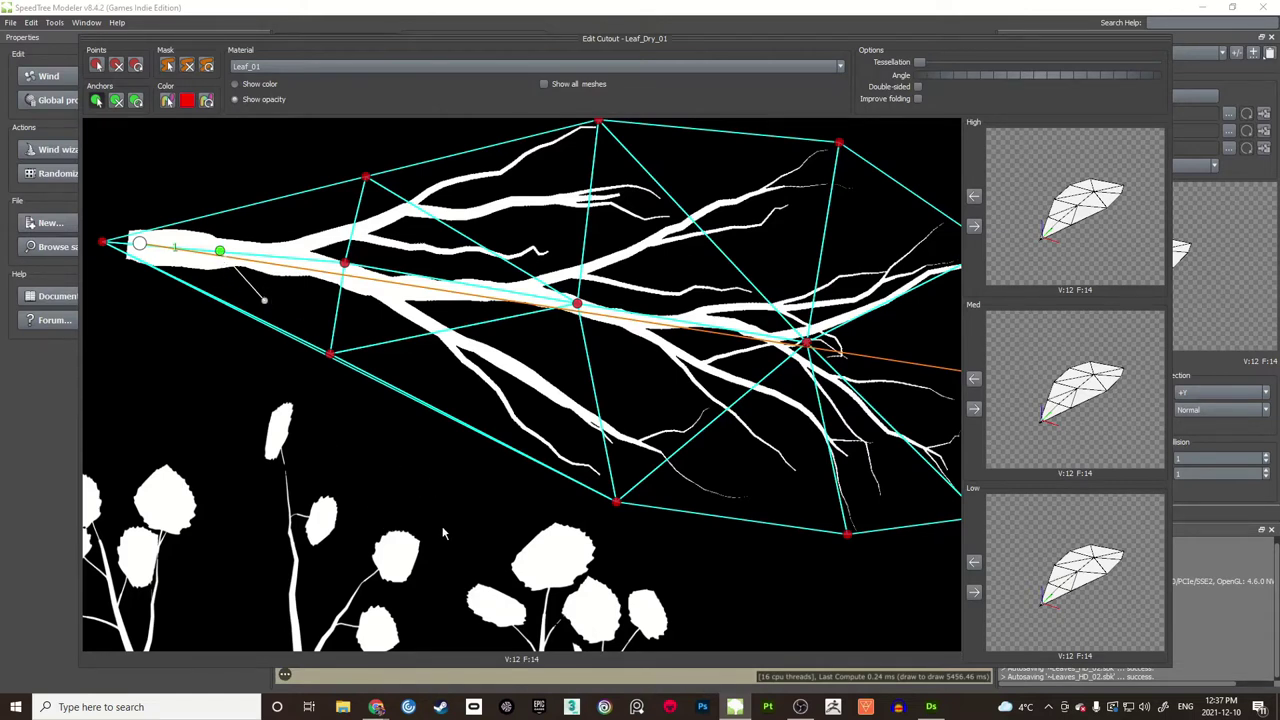
right_click(221, 254)
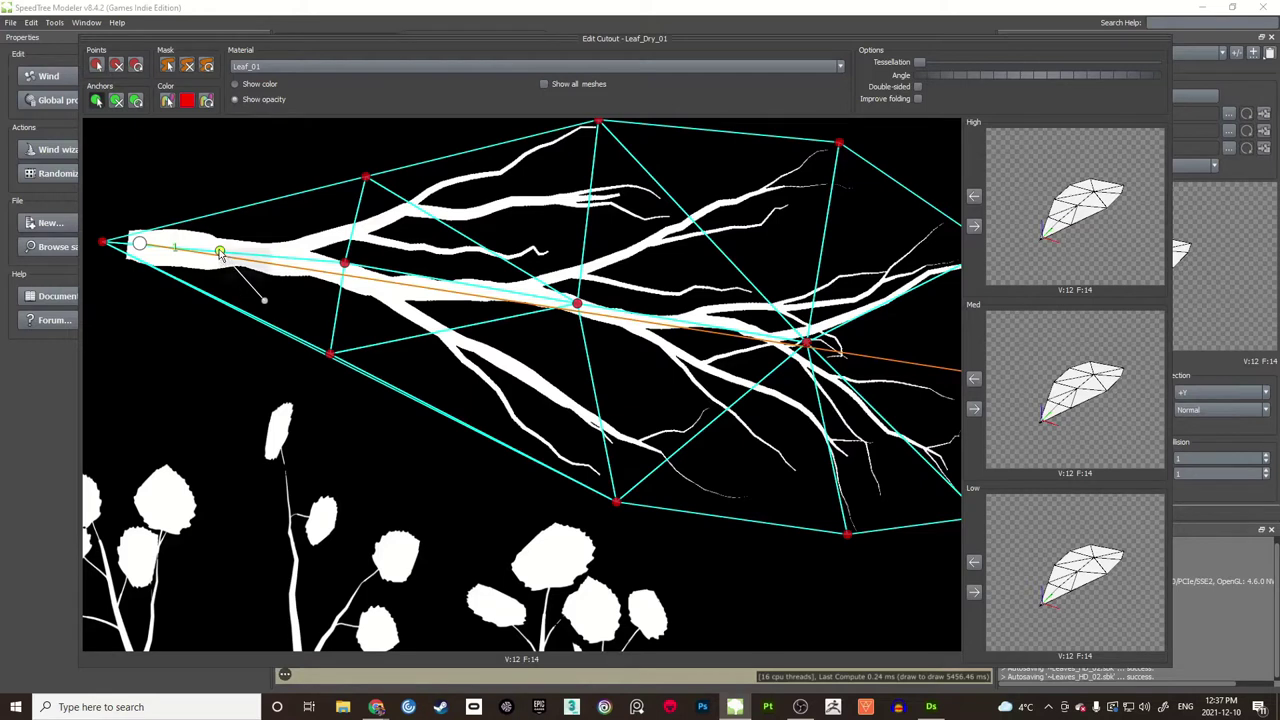
mouse_move(250, 258)
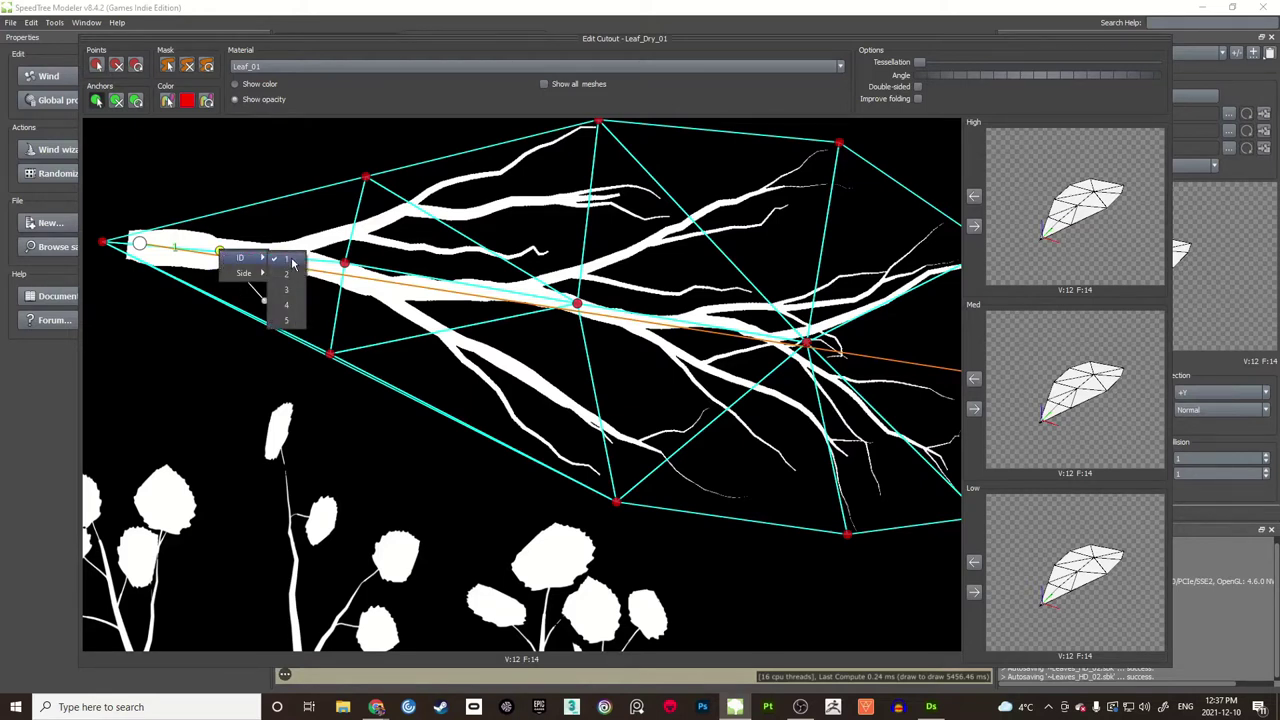
click(351, 98)
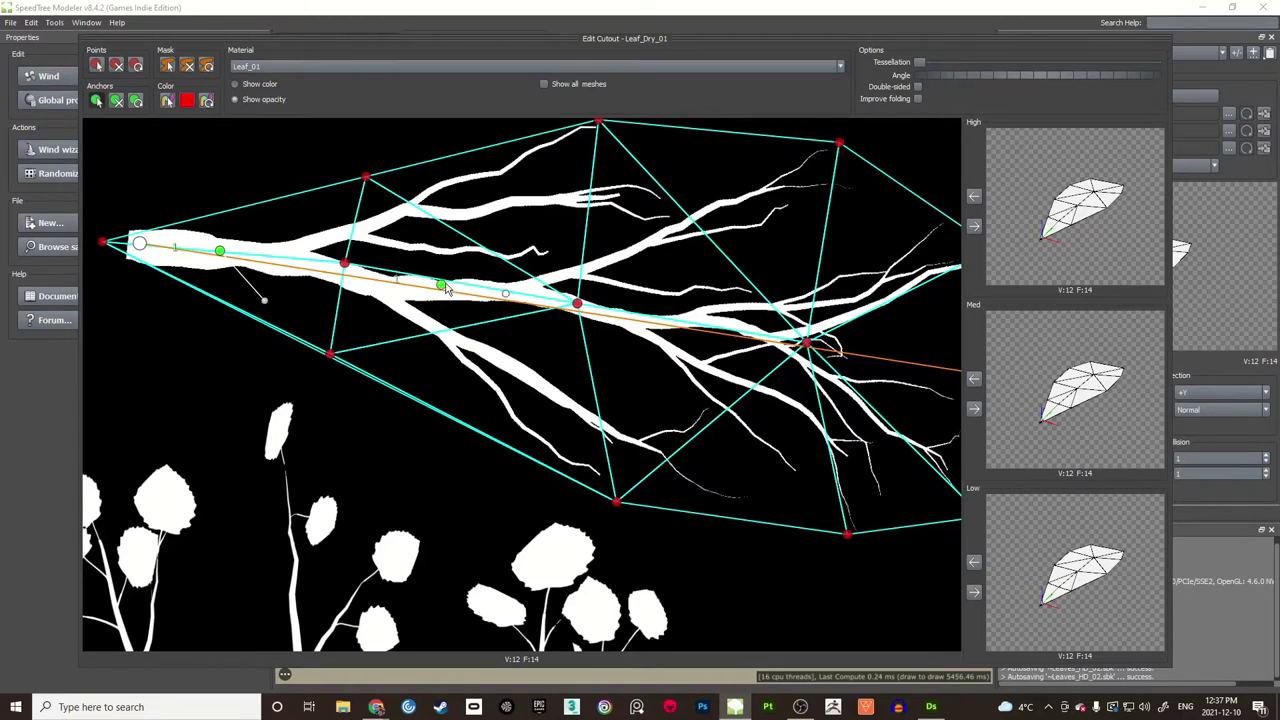
Step: Place a second anchor point farther along the branch, aimed diagonally upward, and set its ID to 2
drag(444, 289, 475, 257)
right_click(407, 289)
mouse_move(430, 296)
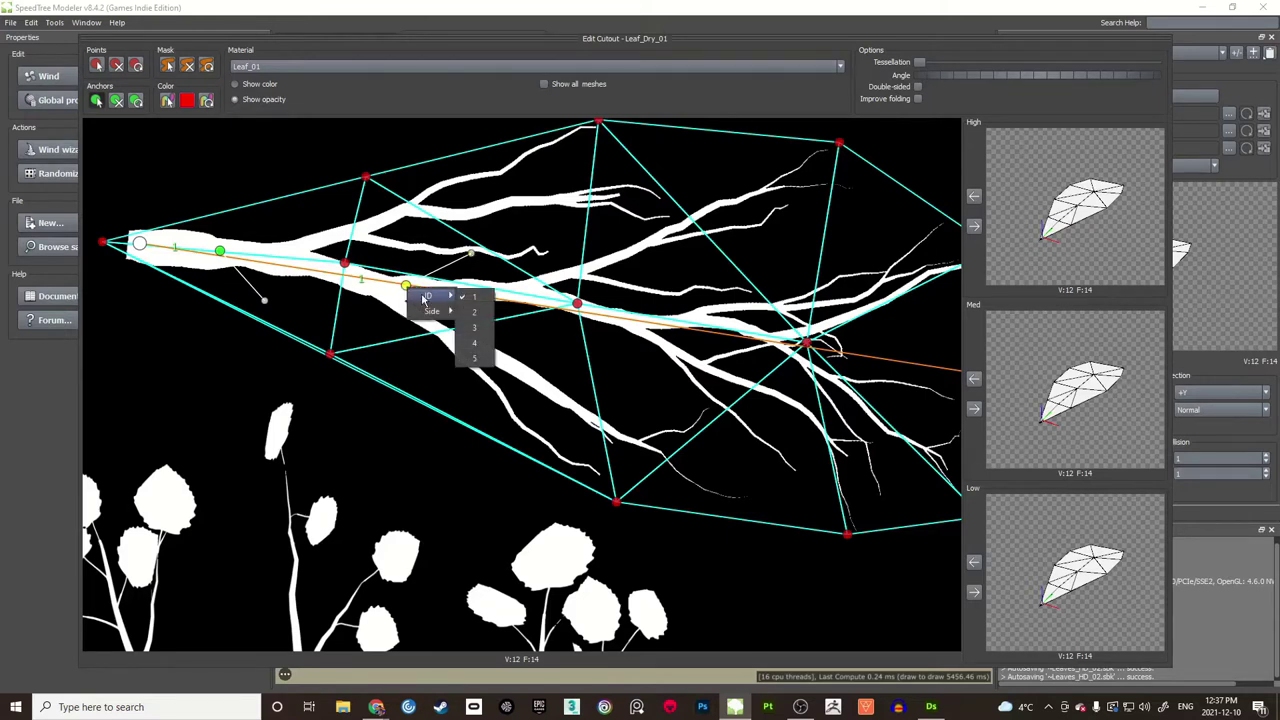
click(476, 310)
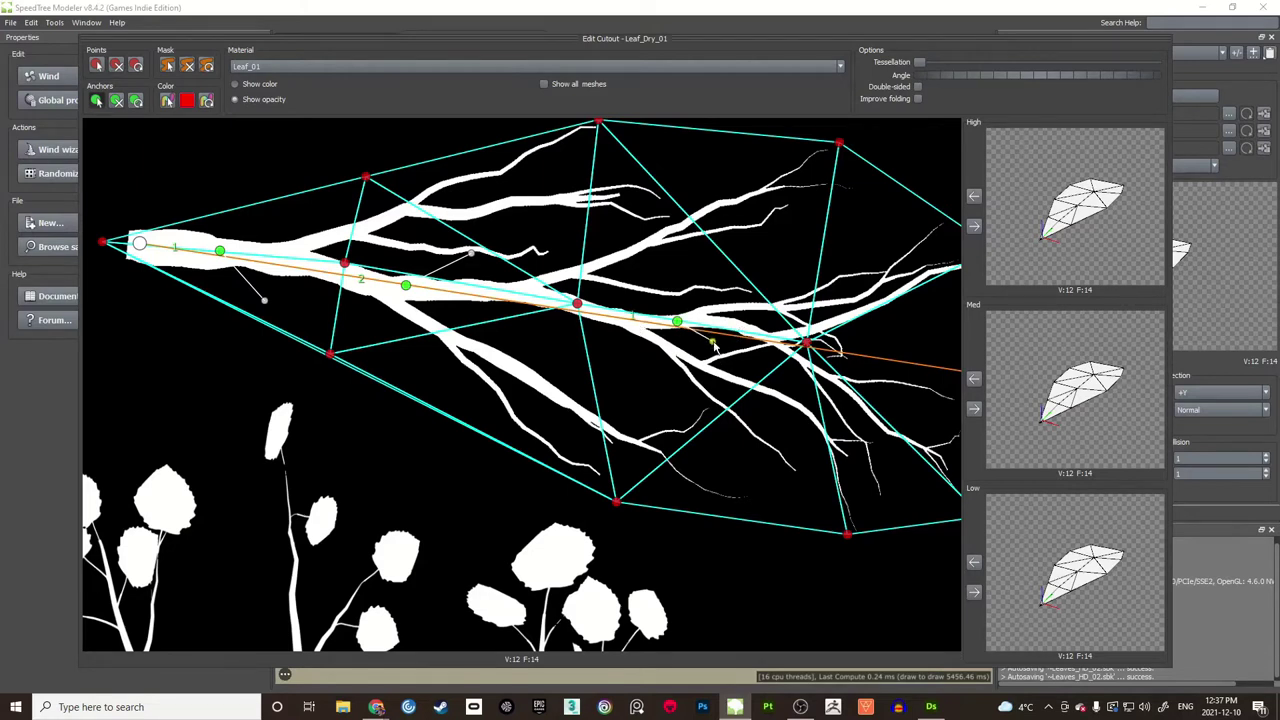
Step: Set the ID of the third anchor point, the farthest along the branch, to 3
right_click(677, 323)
mouse_move(705, 340)
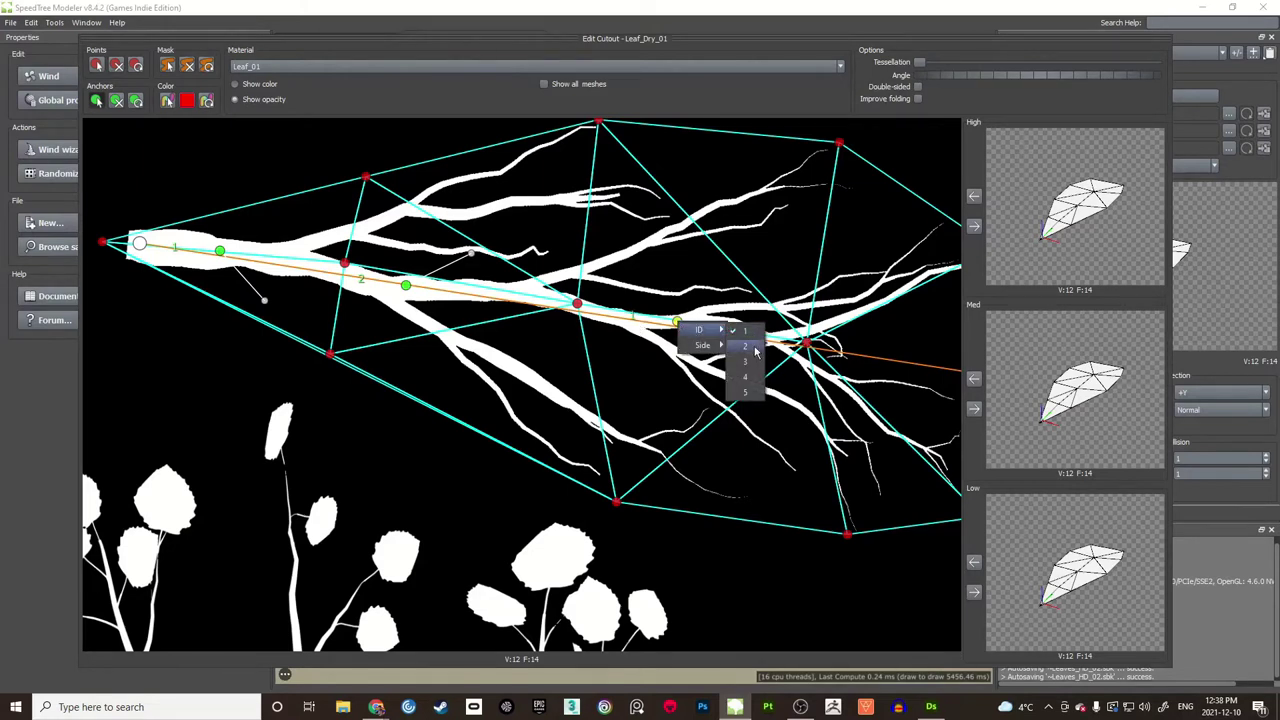
click(726, 370)
scroll(580, 342, up, 3)
scroll(580, 342, down, 4)
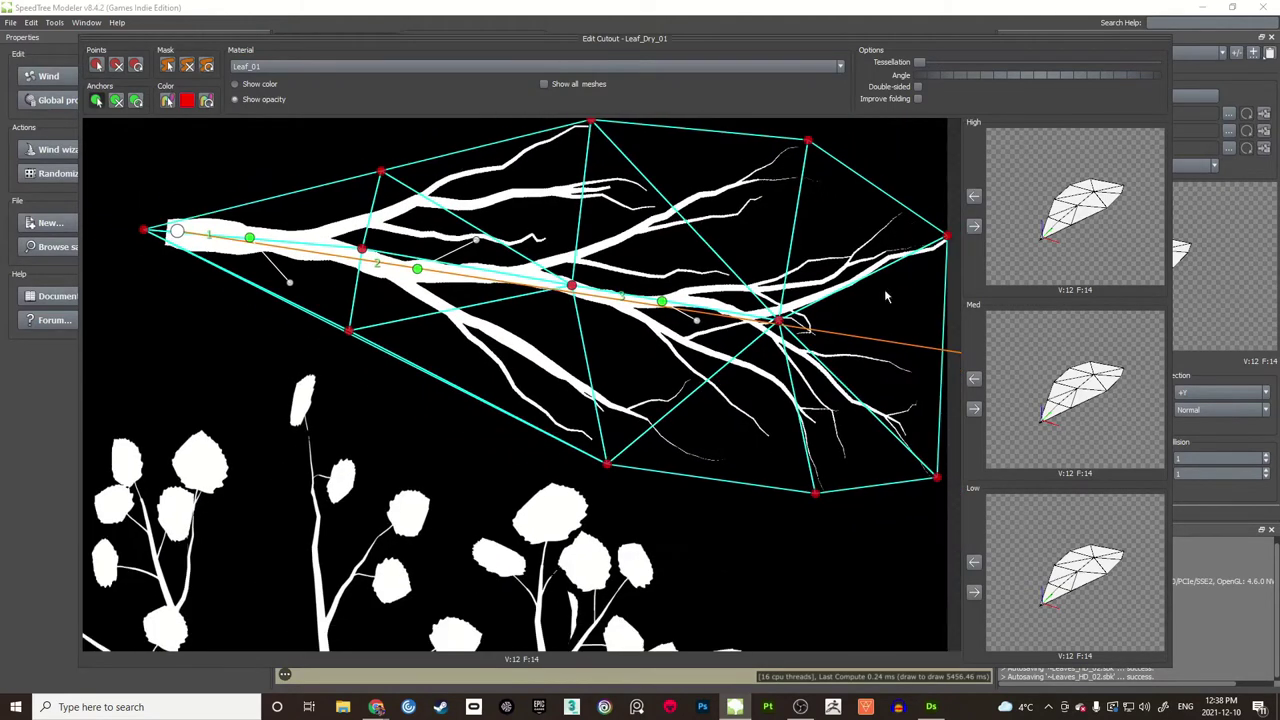
Step: Apply the cutout with its anchors to the high and medium detail meshes, close the cutout editor and return to the generator graph
click(975, 227)
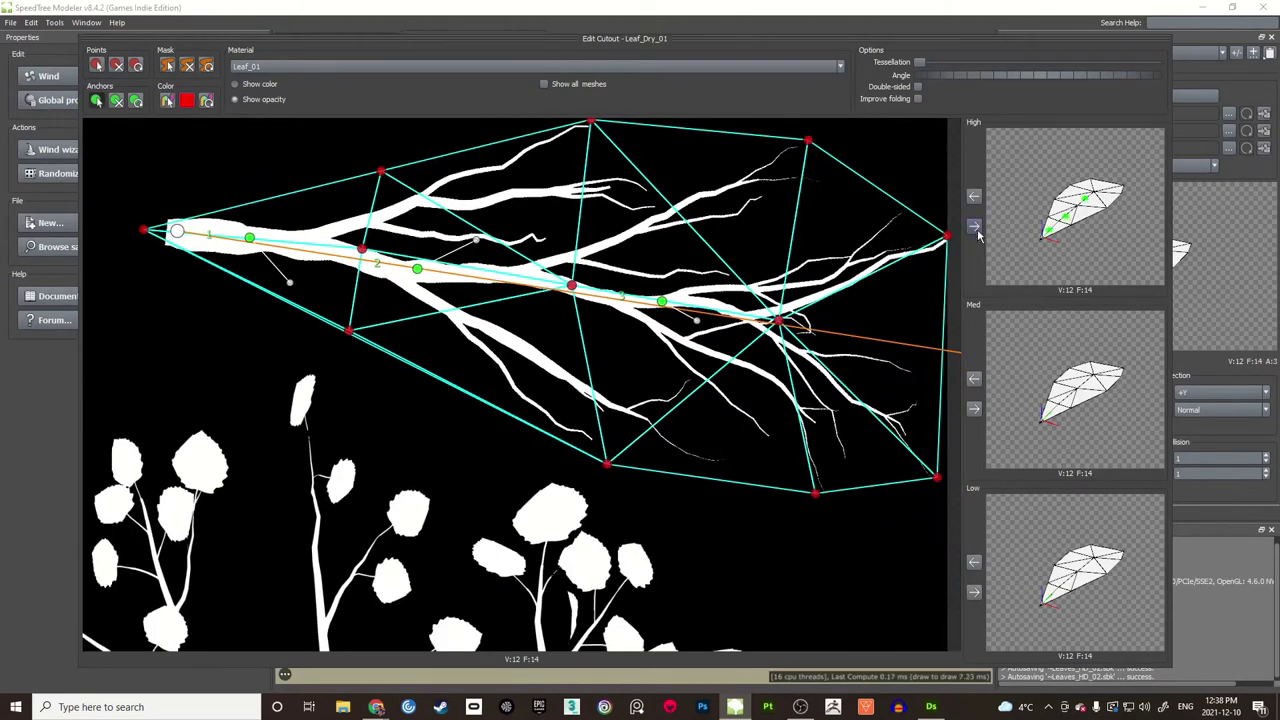
click(974, 409)
mouse_move(1093, 213)
mouse_down()
mouse_move(1080, 205)
mouse_move(1052, 232)
mouse_move(1101, 212)
mouse_up()
click(1215, 313)
drag(648, 408, 797, 393)
click(1027, 512)
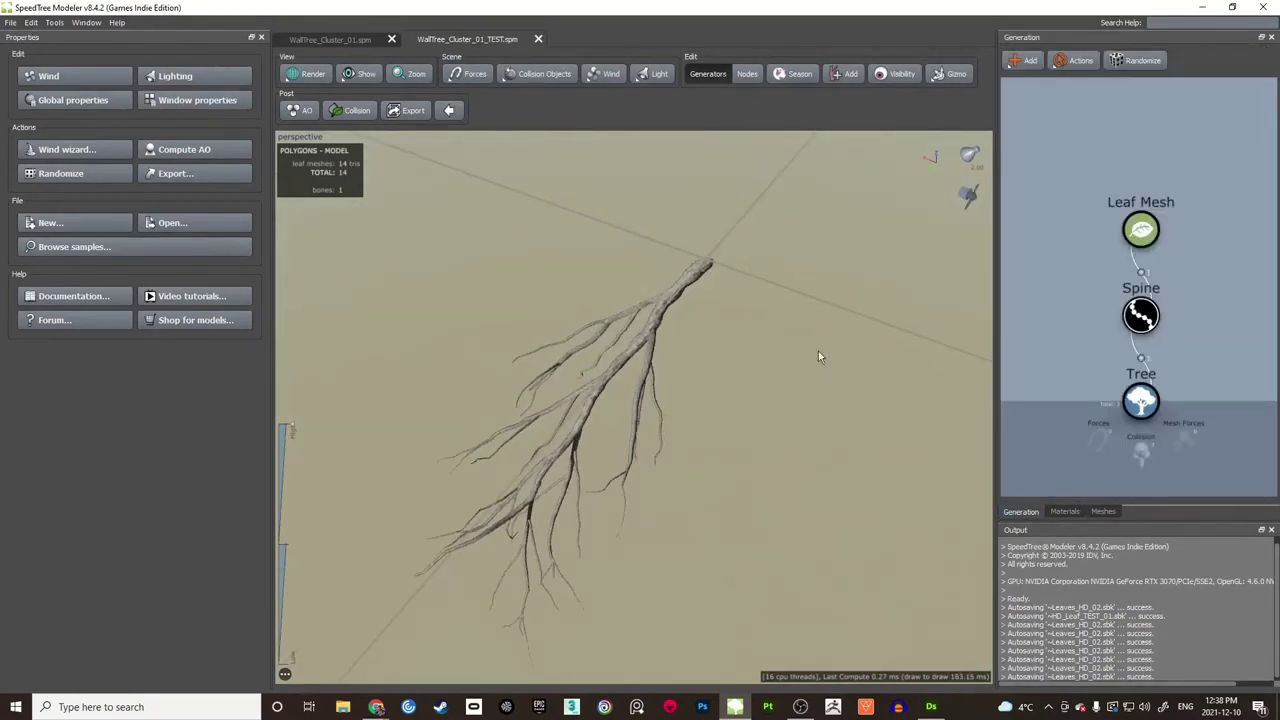
Step: Add a Leaf Mesh generator as a child of the existing branch Leaf Mesh
click(1143, 231)
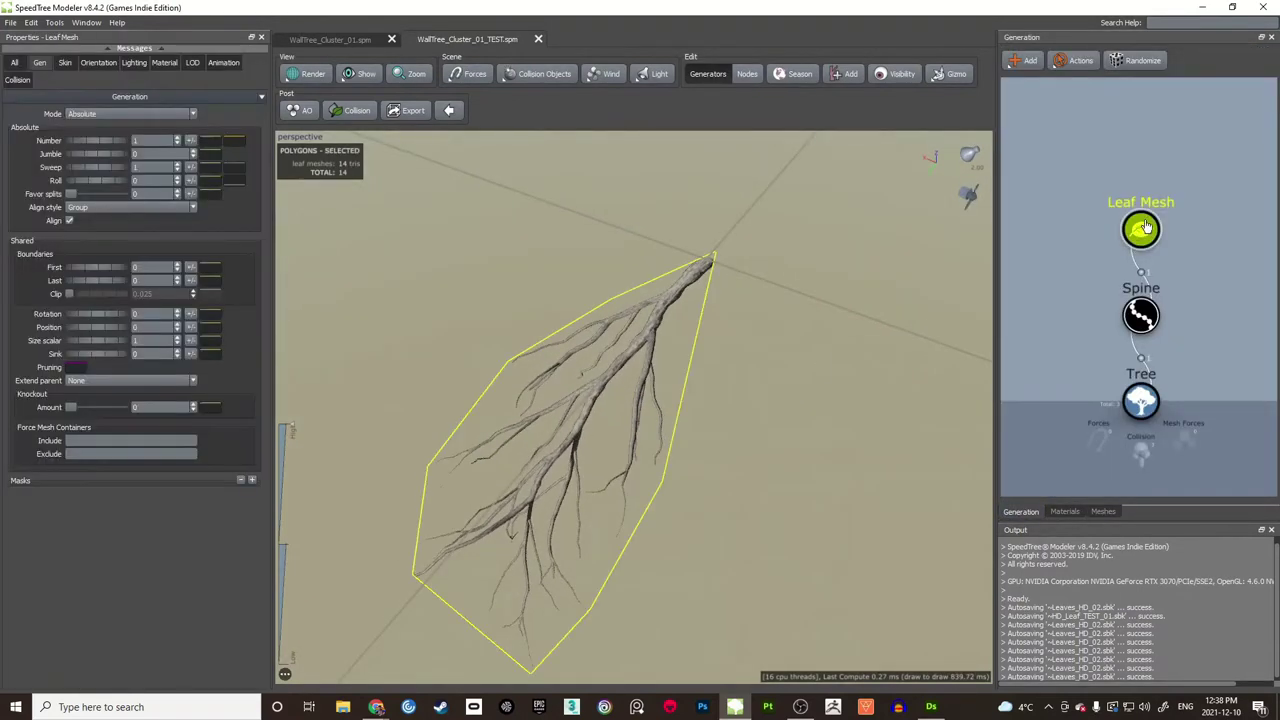
right_click(1146, 228)
mouse_move(1160, 228)
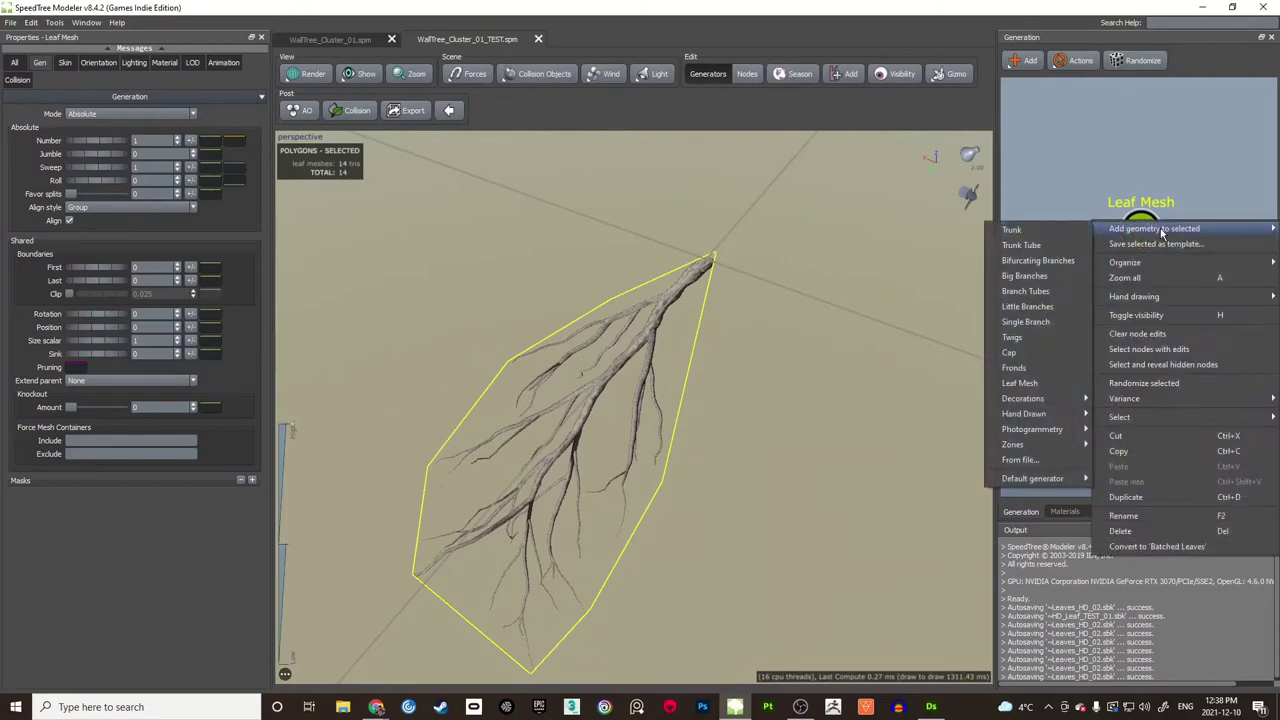
click(1028, 384)
scroll(683, 351, down, 5)
drag(683, 351, 705, 310)
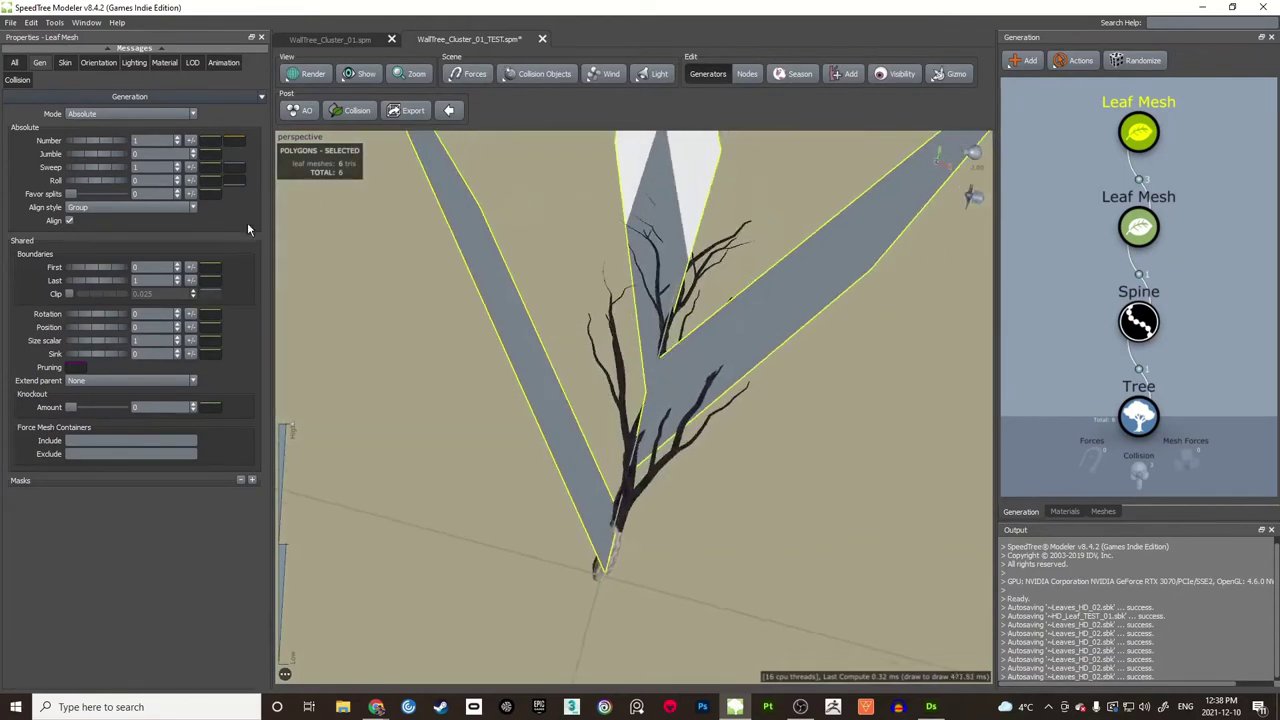
Step: Restrict the new child Leaf Mesh to anchor 1 of the parent branch
click(40, 63)
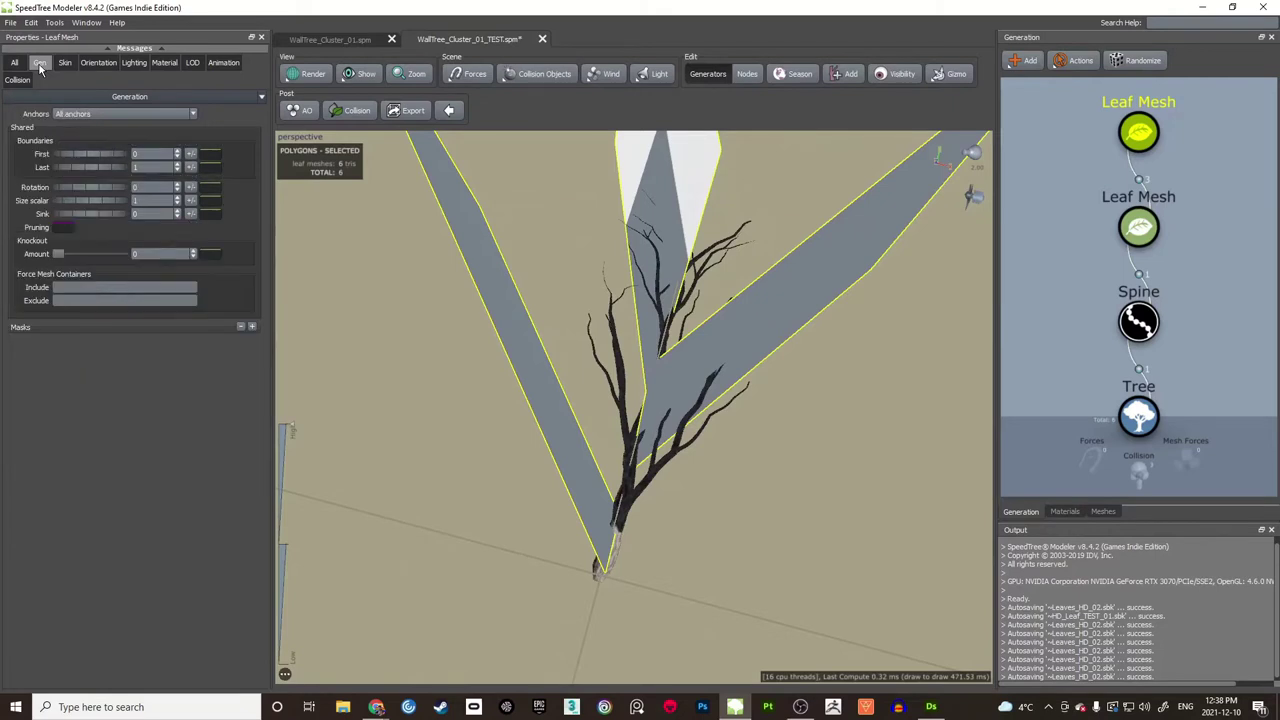
click(131, 112)
click(88, 127)
drag(640, 392, 657, 267)
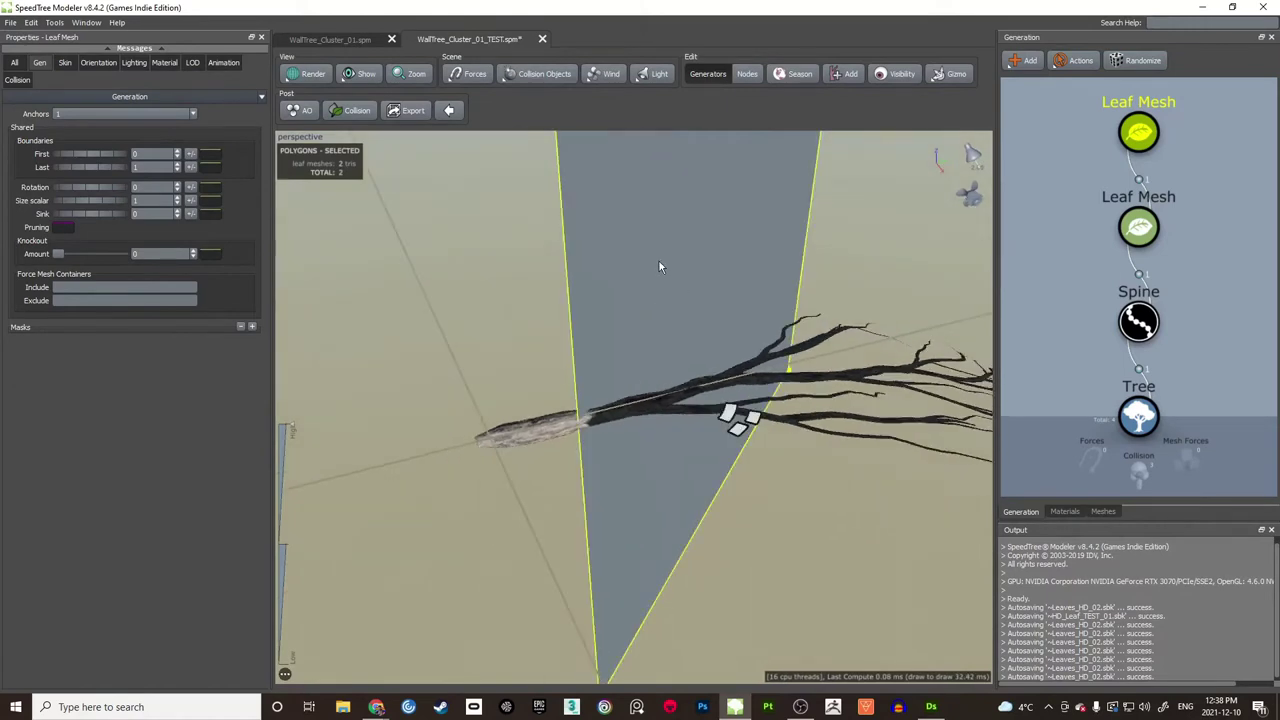
Step: Assign the Leaf_01 material to the child Leaf Mesh, using its Leaf_Large_01 mesh
click(164, 63)
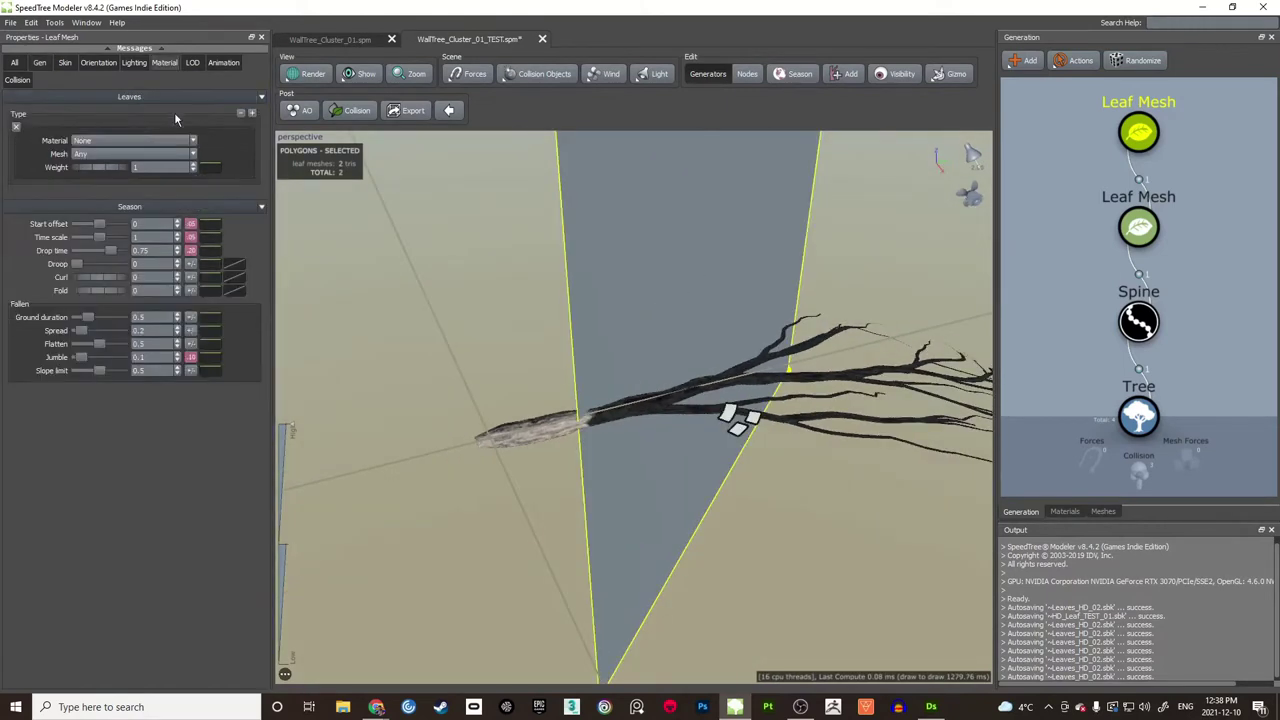
click(133, 141)
click(100, 161)
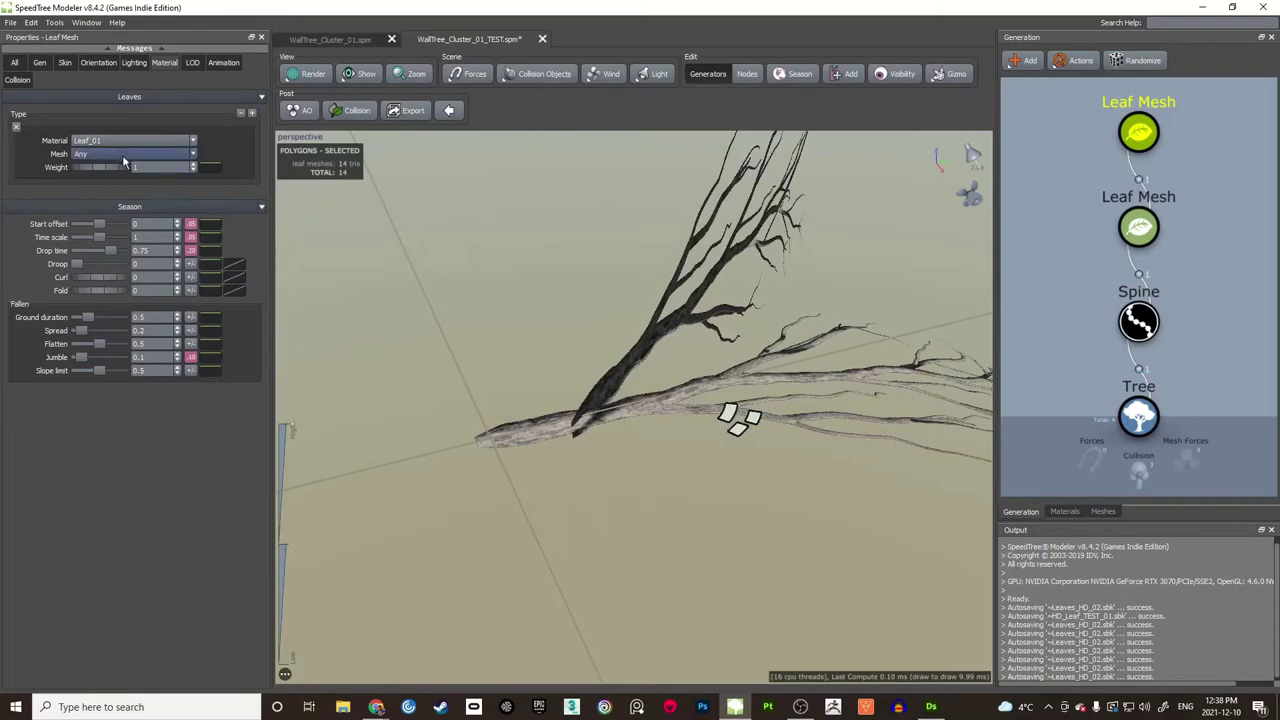
click(110, 155)
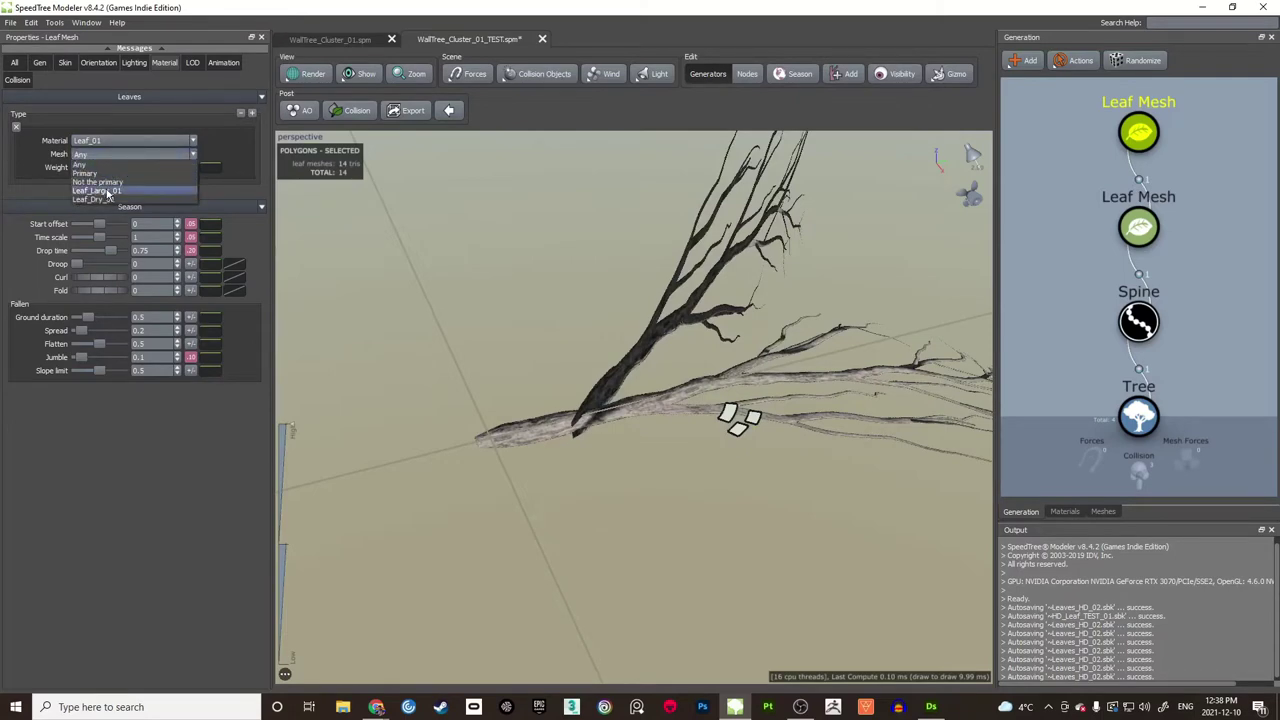
click(108, 192)
drag(533, 295, 695, 307)
scroll(747, 262, up, 4)
Step: Reorient the child Leaf Mesh with final adjustments of -0.4 for Right and 0.06 for Up
click(1139, 134)
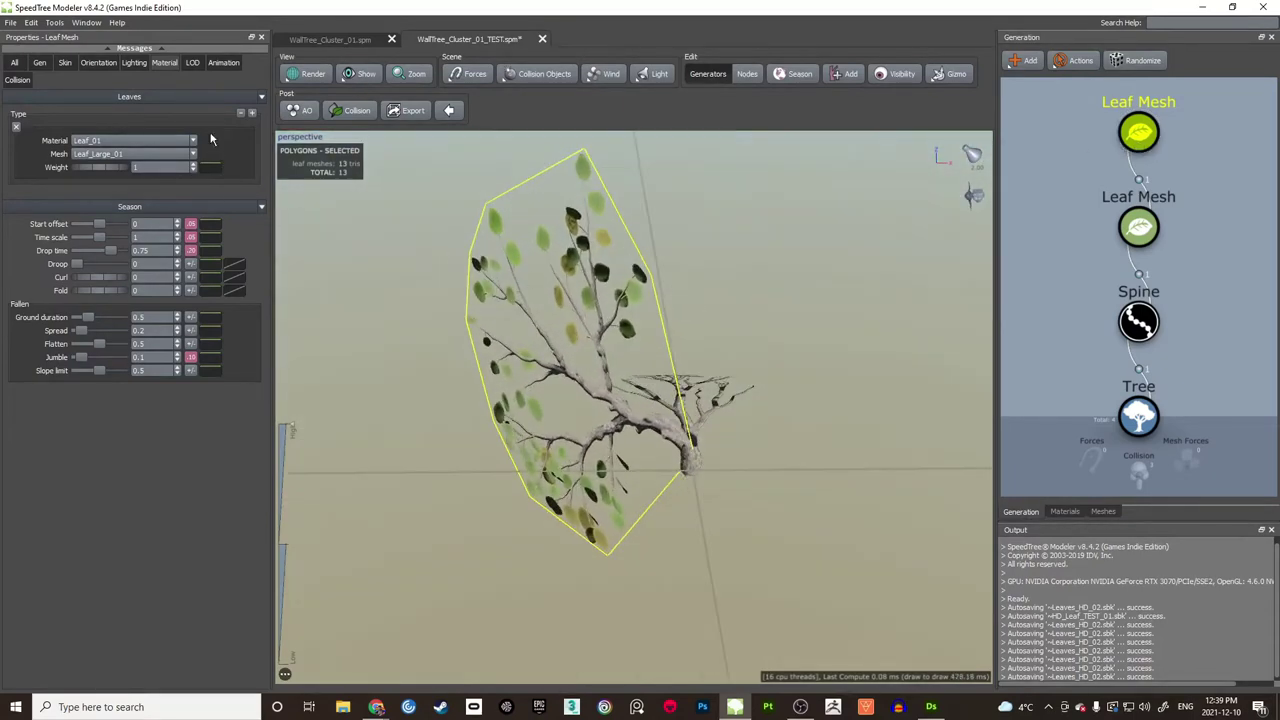
click(98, 63)
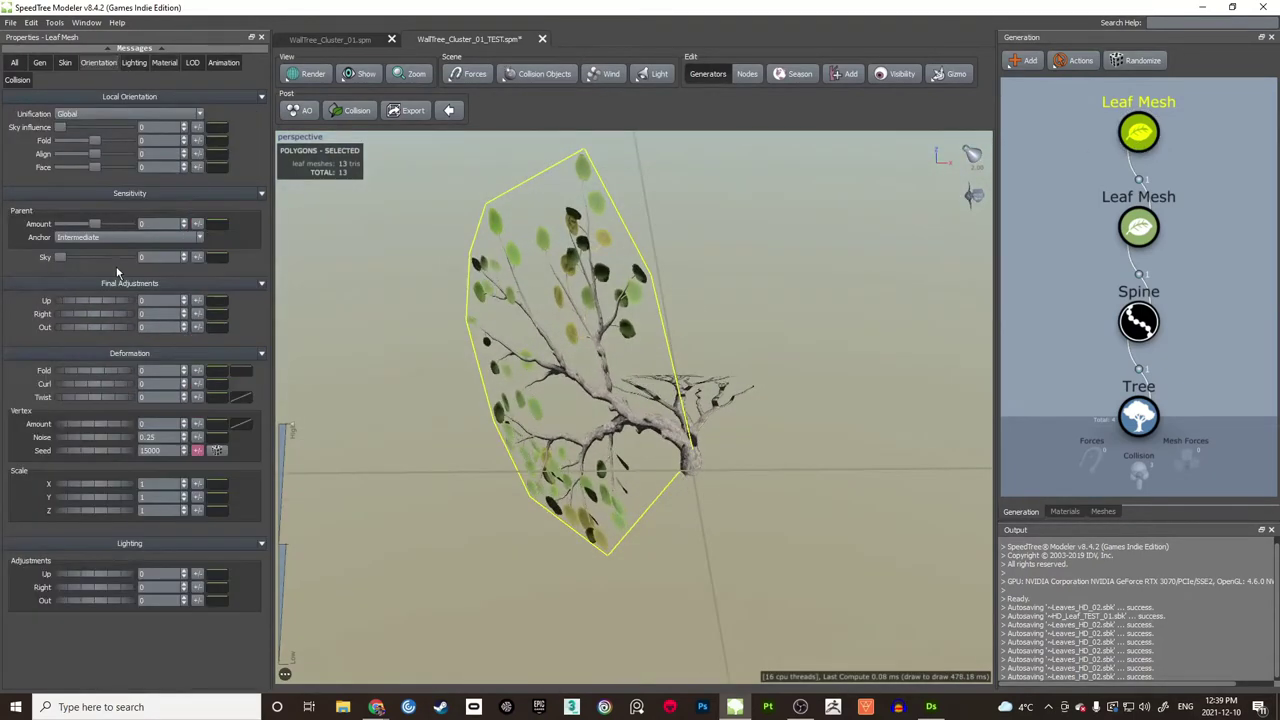
drag(79, 315, 52, 317)
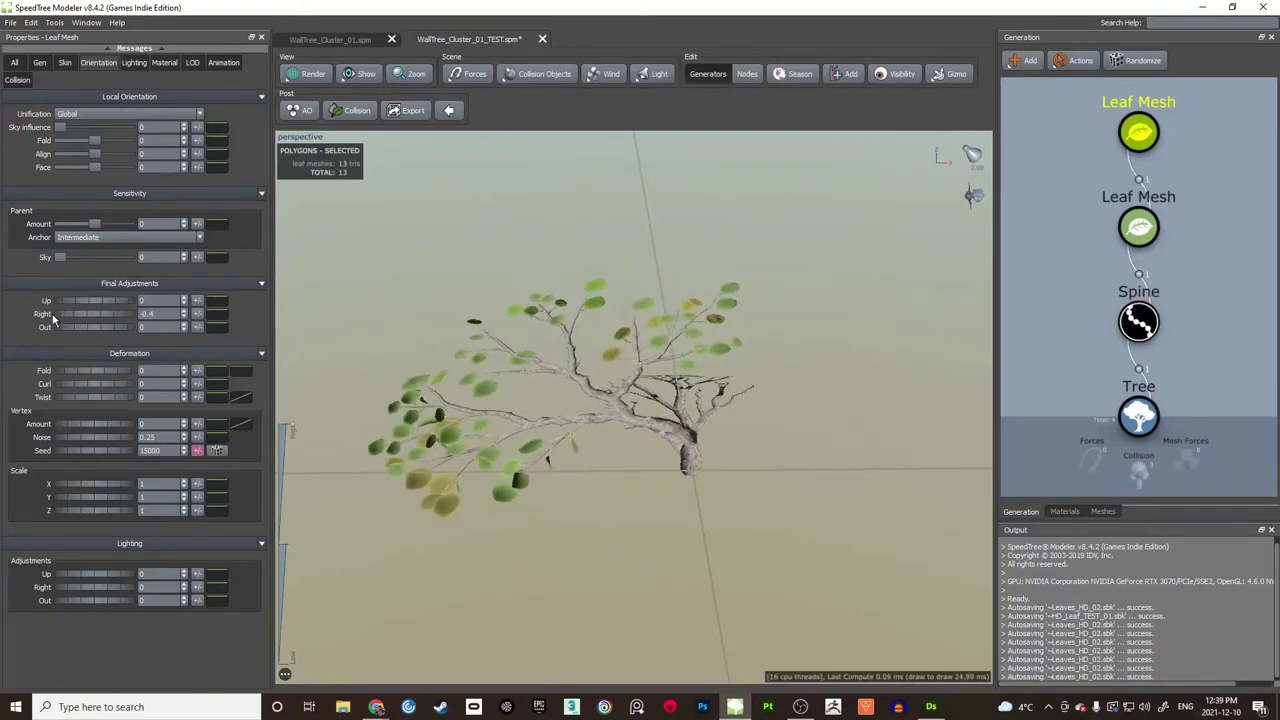
drag(592, 300, 598, 390)
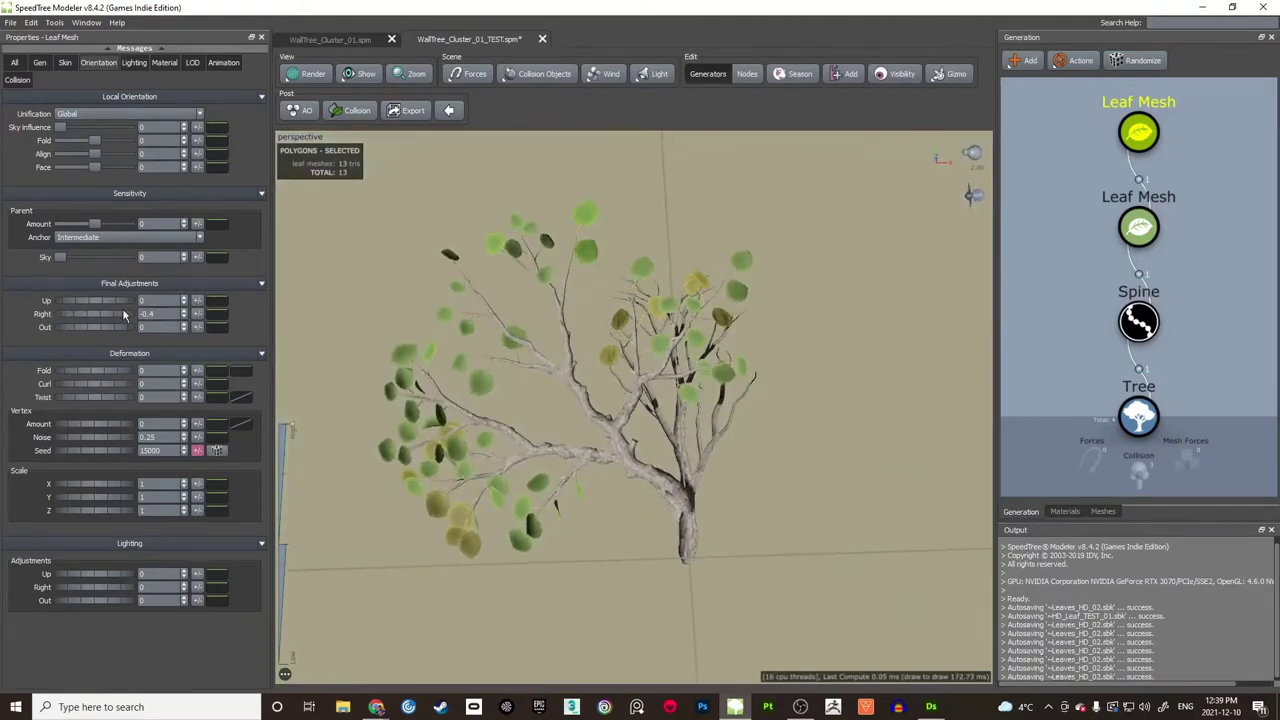
drag(93, 302, 98, 301)
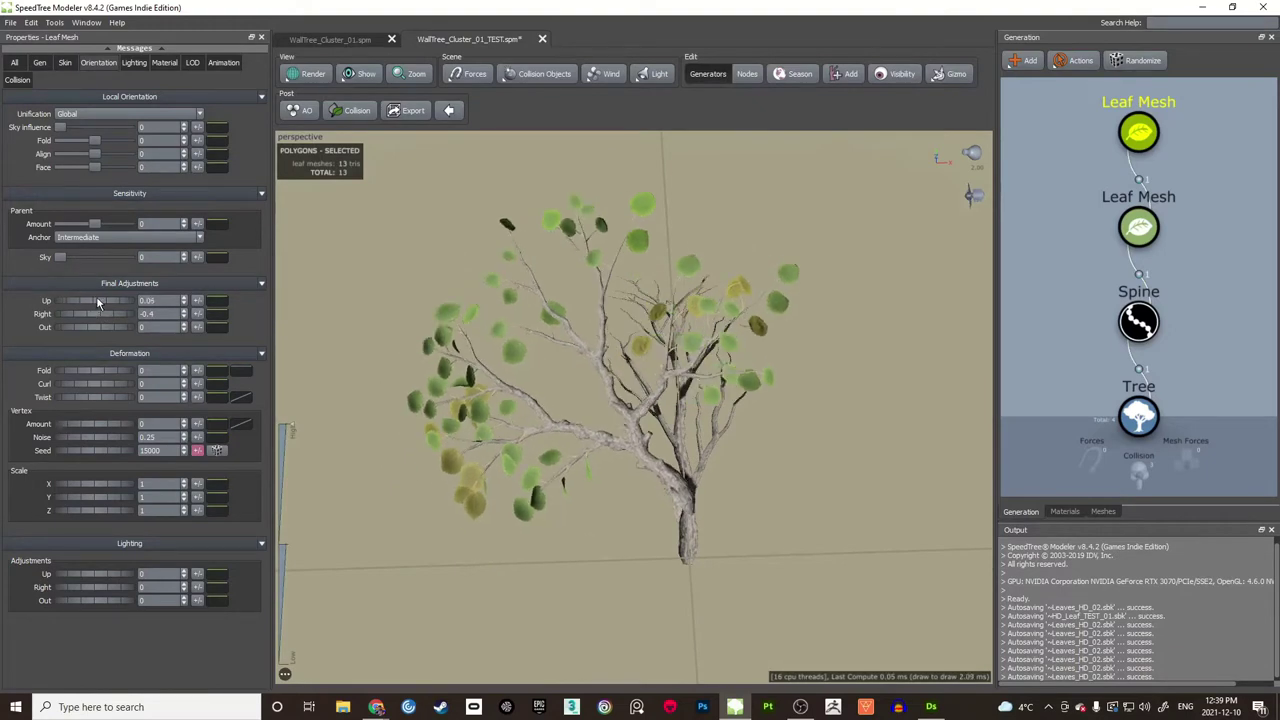
drag(636, 342, 770, 290)
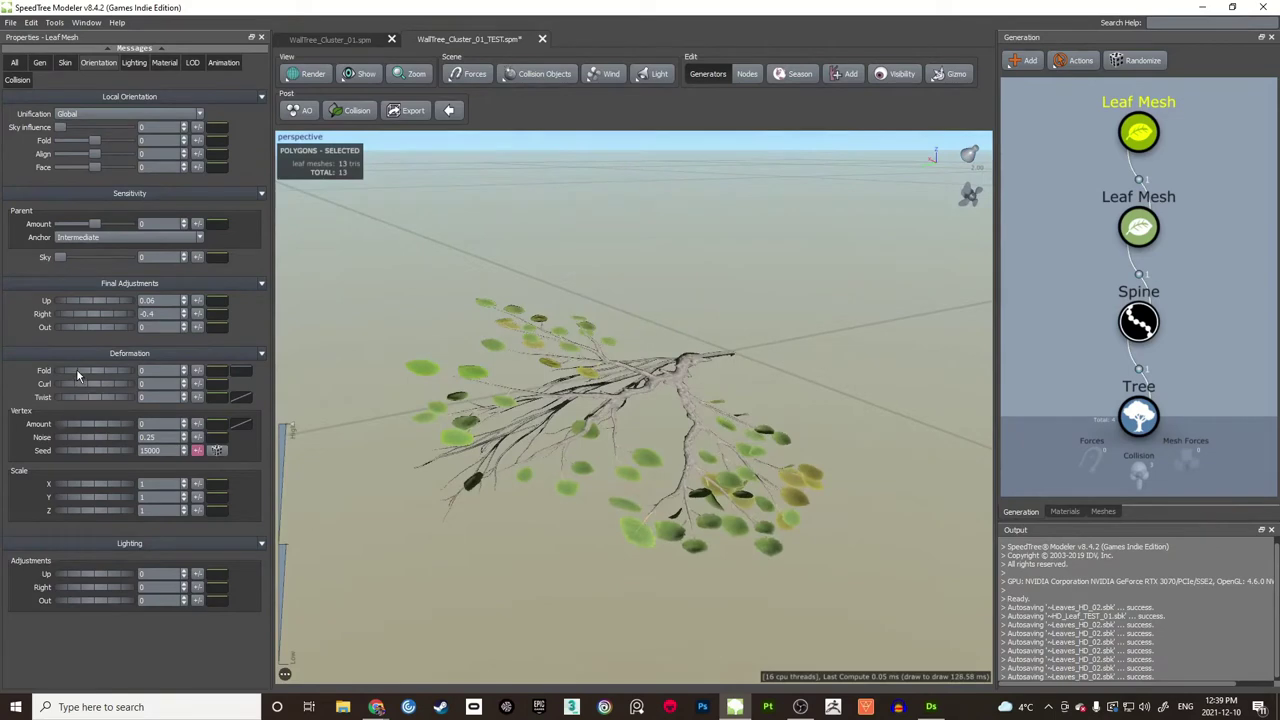
Step: Deform the child Leaf Mesh with a fold of 0.15, a curl of -0.15 and a twist of 0.13
mouse_move(78, 375)
mouse_down()
mouse_move(93, 372)
mouse_move(76, 387)
mouse_up()
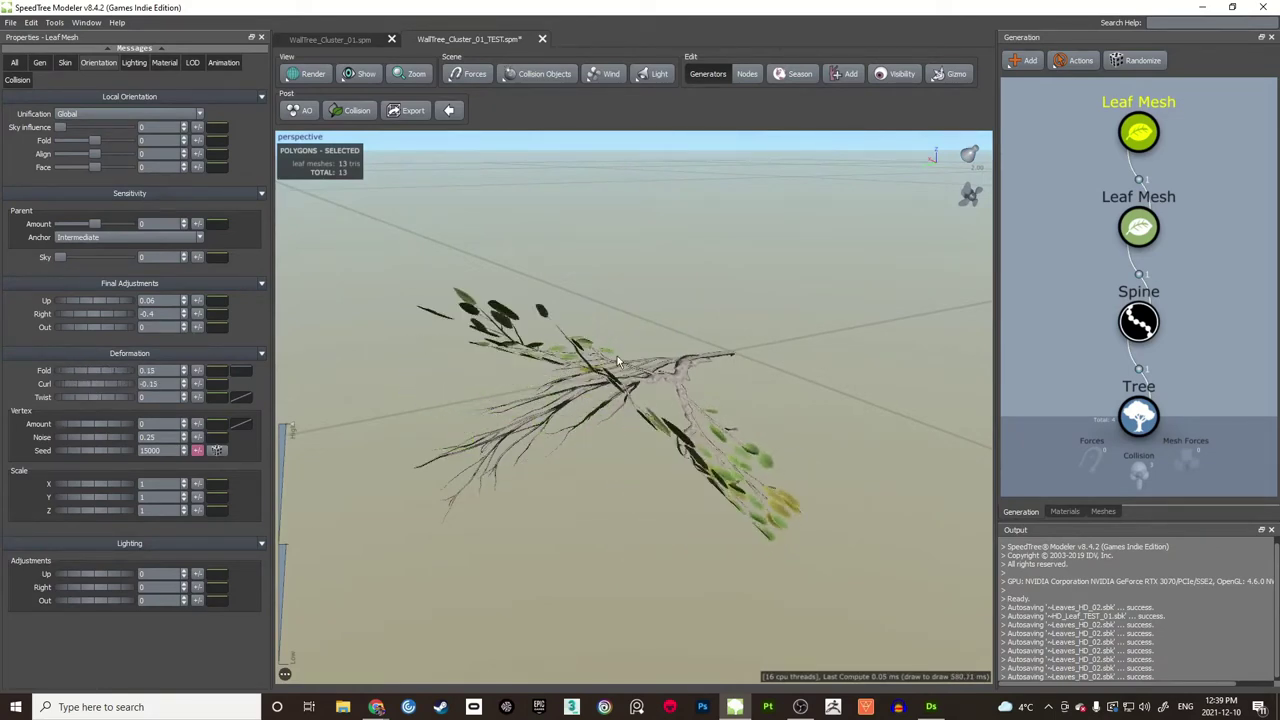
drag(618, 362, 474, 379)
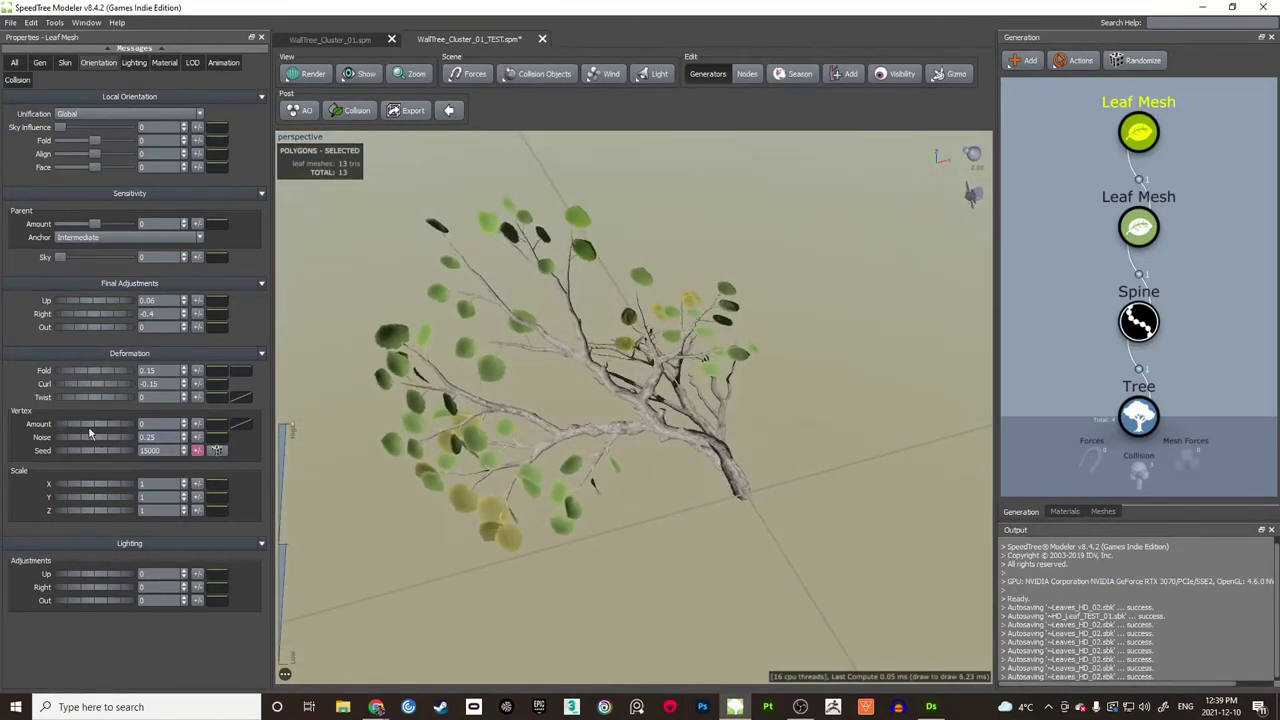
drag(82, 398, 89, 398)
drag(360, 420, 700, 350)
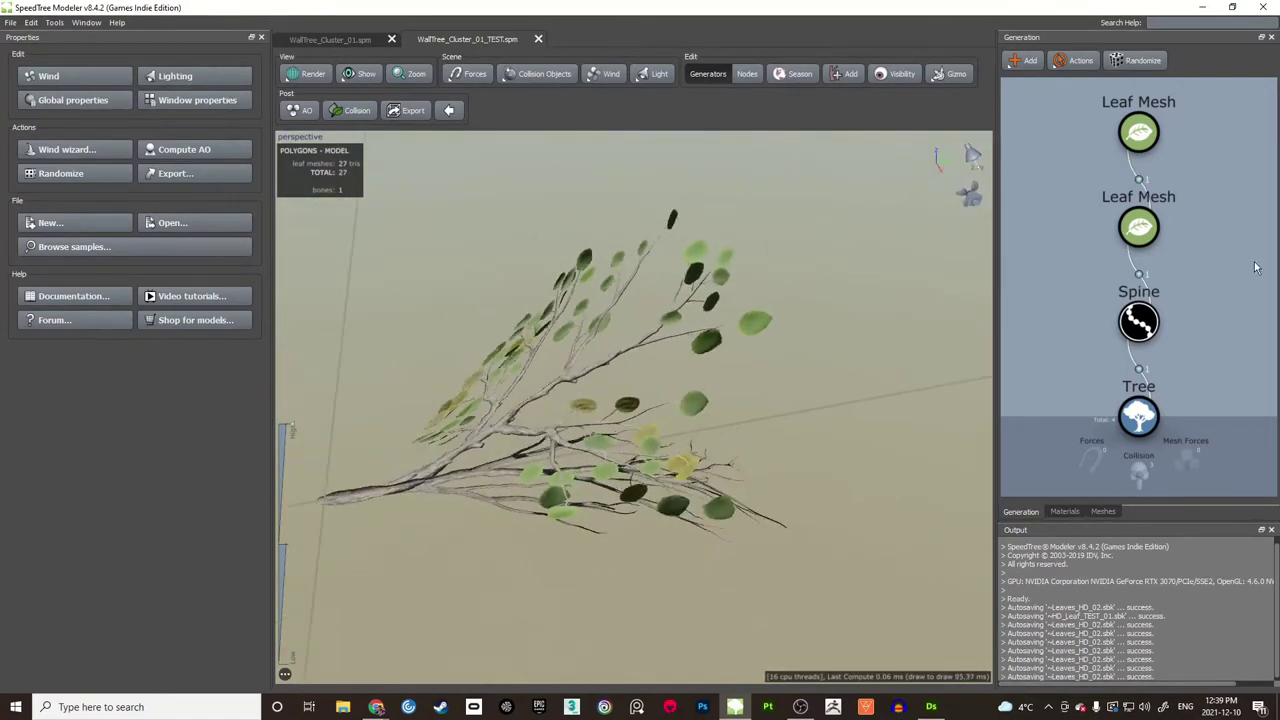
Step: Duplicate the child Leaf Mesh generator and link the copy to the branch Leaf Mesh
scroll(1181, 172, down, 1)
middle_drag(1181, 171, 1171, 187)
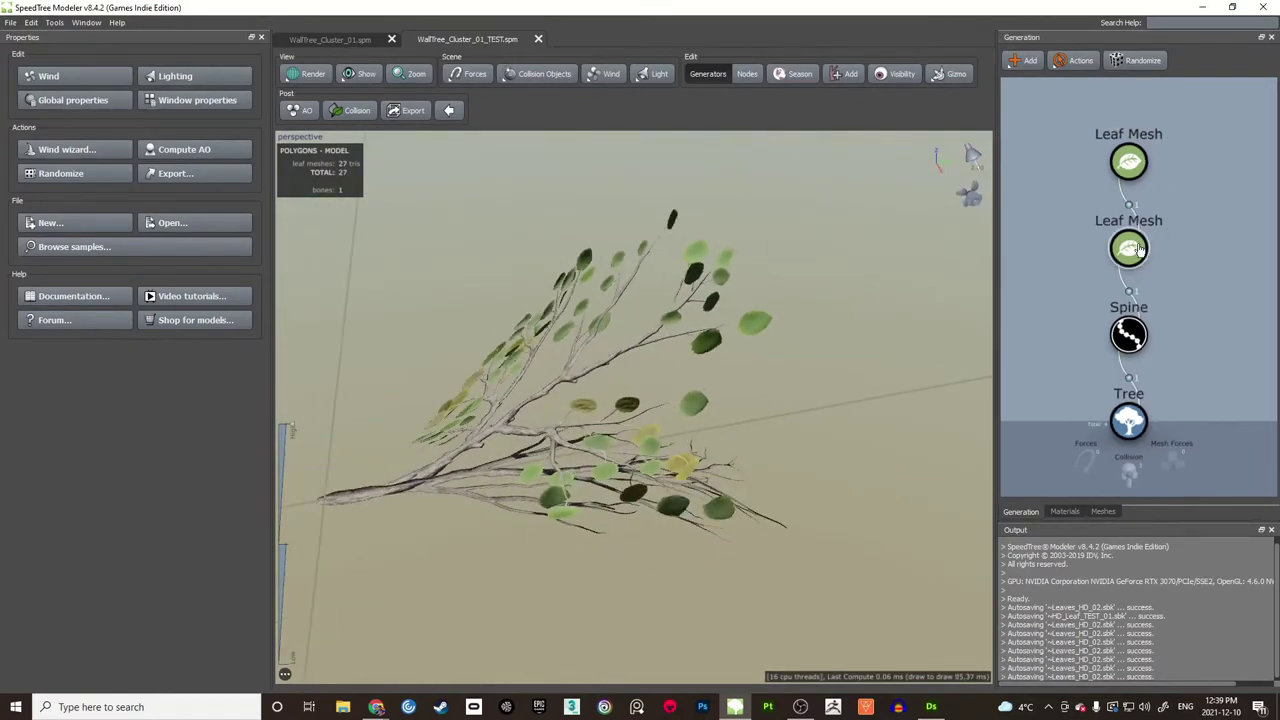
click(1138, 249)
click(1150, 205)
click(1145, 172)
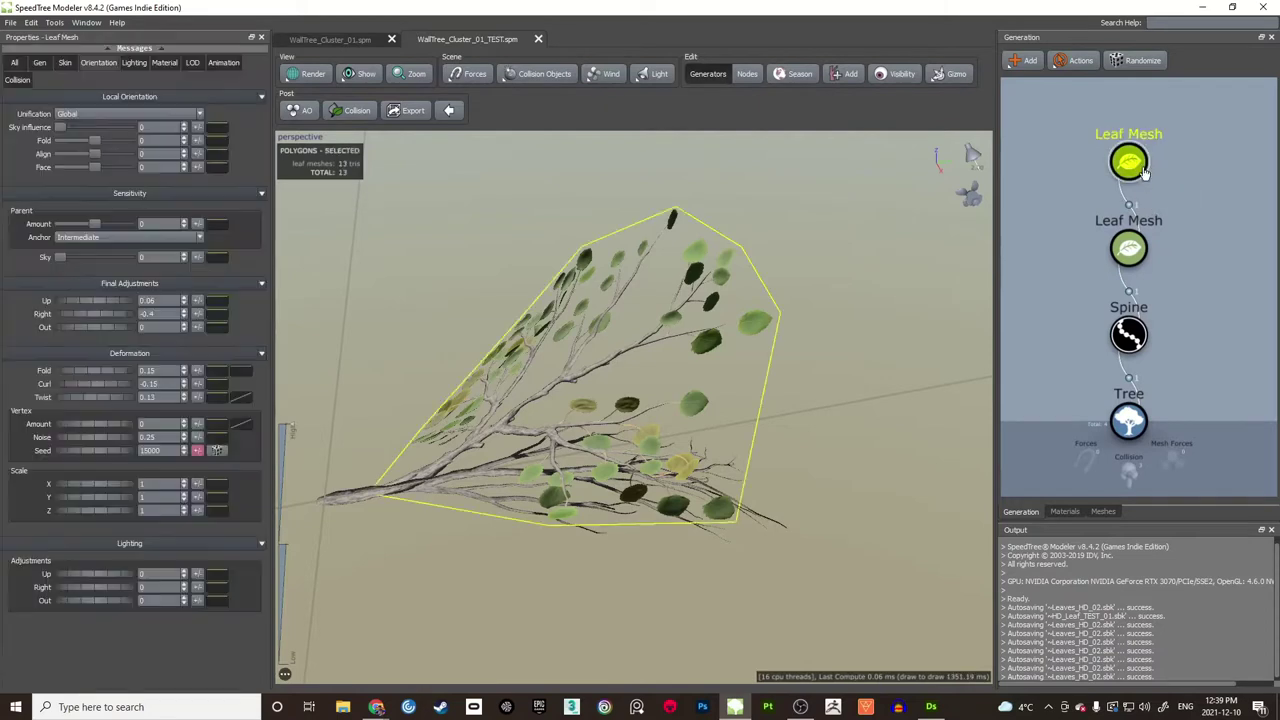
key(ctrl+d)
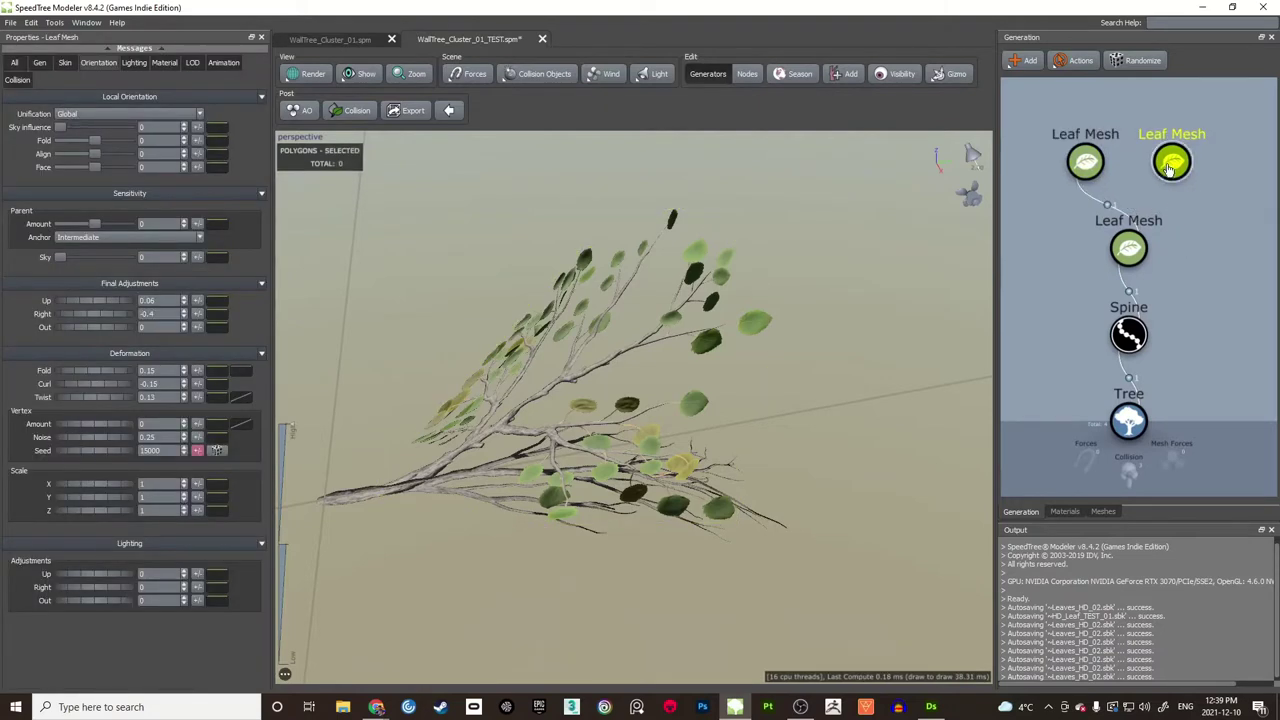
drag(1171, 164, 1133, 247)
drag(818, 300, 756, 348)
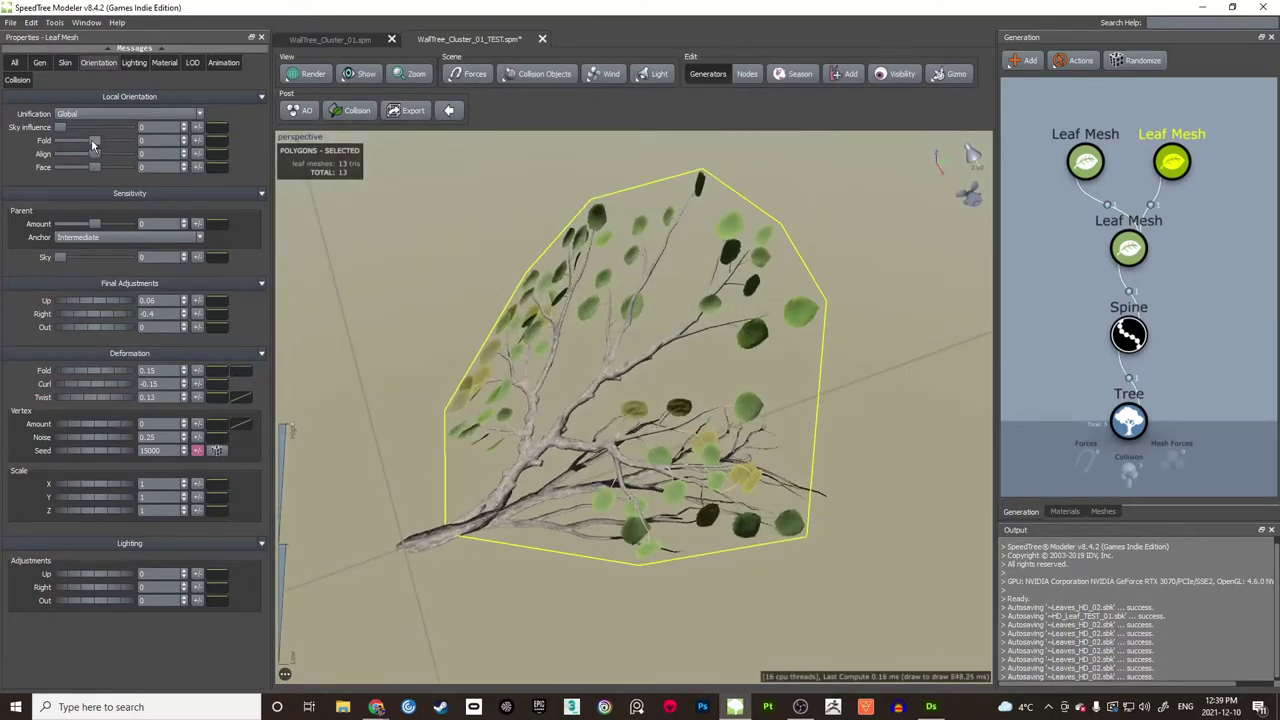
Step: Assign the duplicated Leaf Mesh to anchor 2
click(40, 62)
click(92, 115)
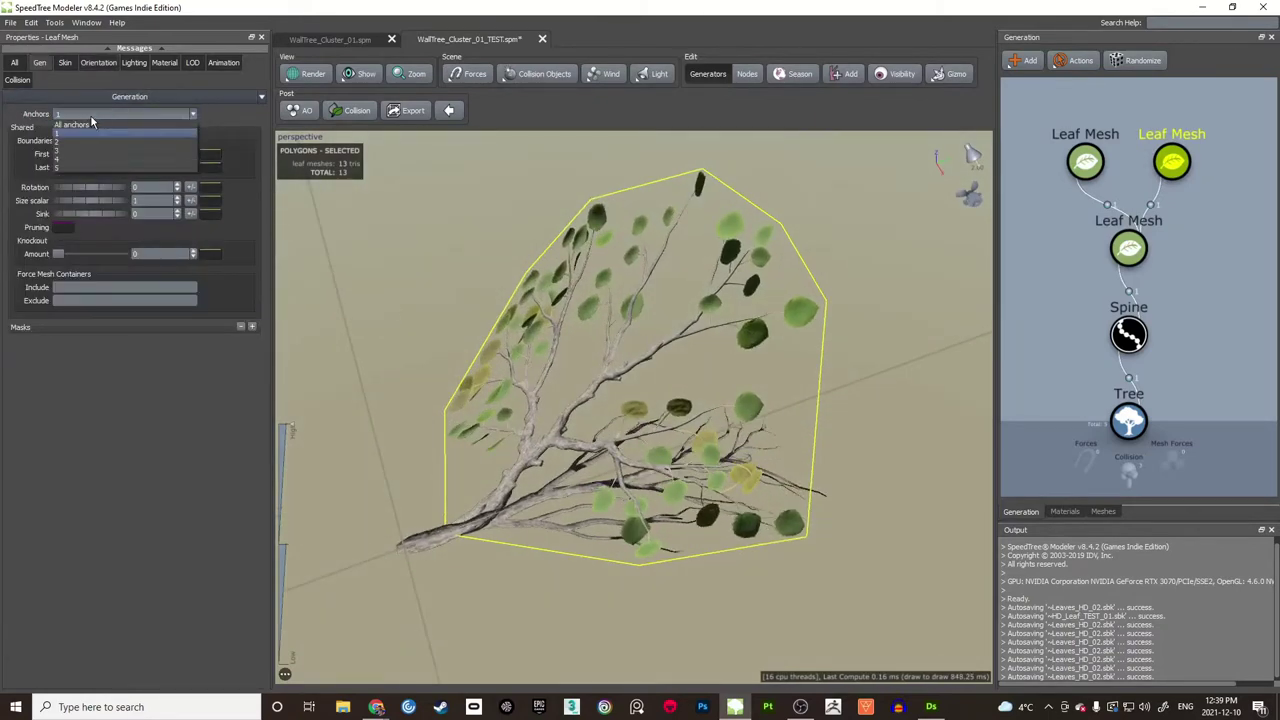
click(88, 141)
drag(631, 364, 557, 390)
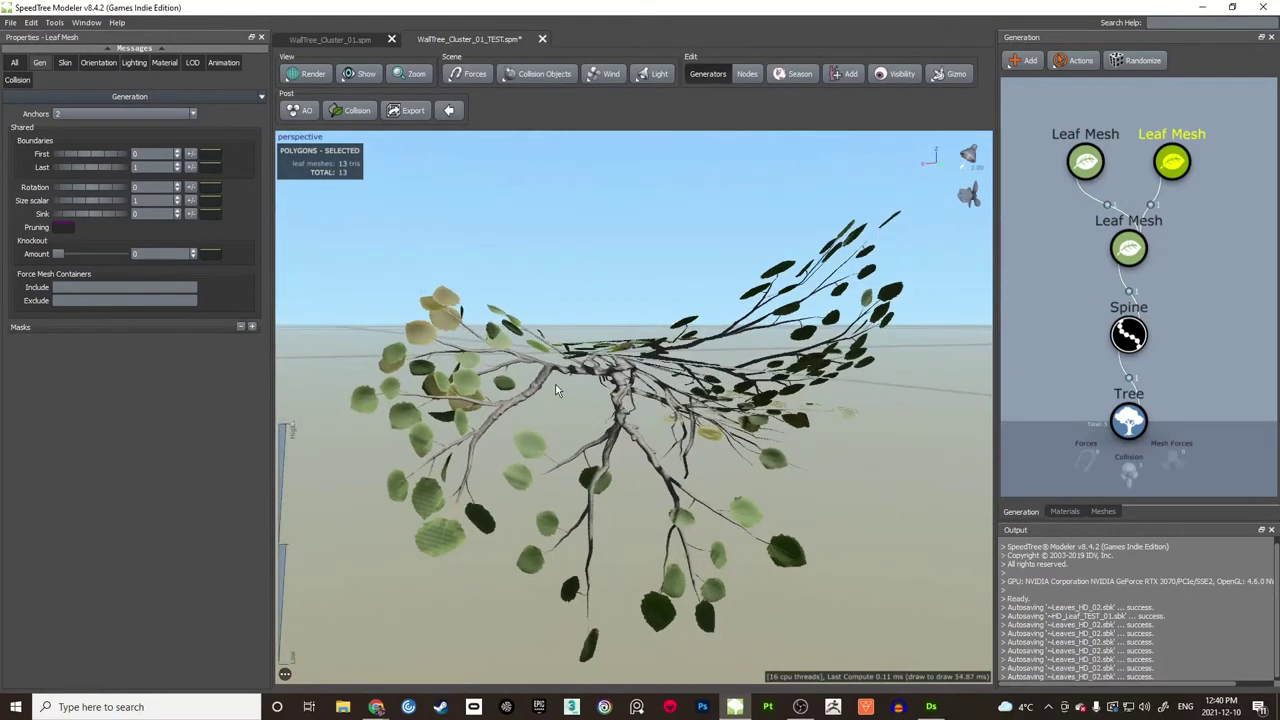
Step: Adjust the fold deformation of the anchor 2 Leaf Mesh to 0.07, comparing its shape from several angles
click(88, 64)
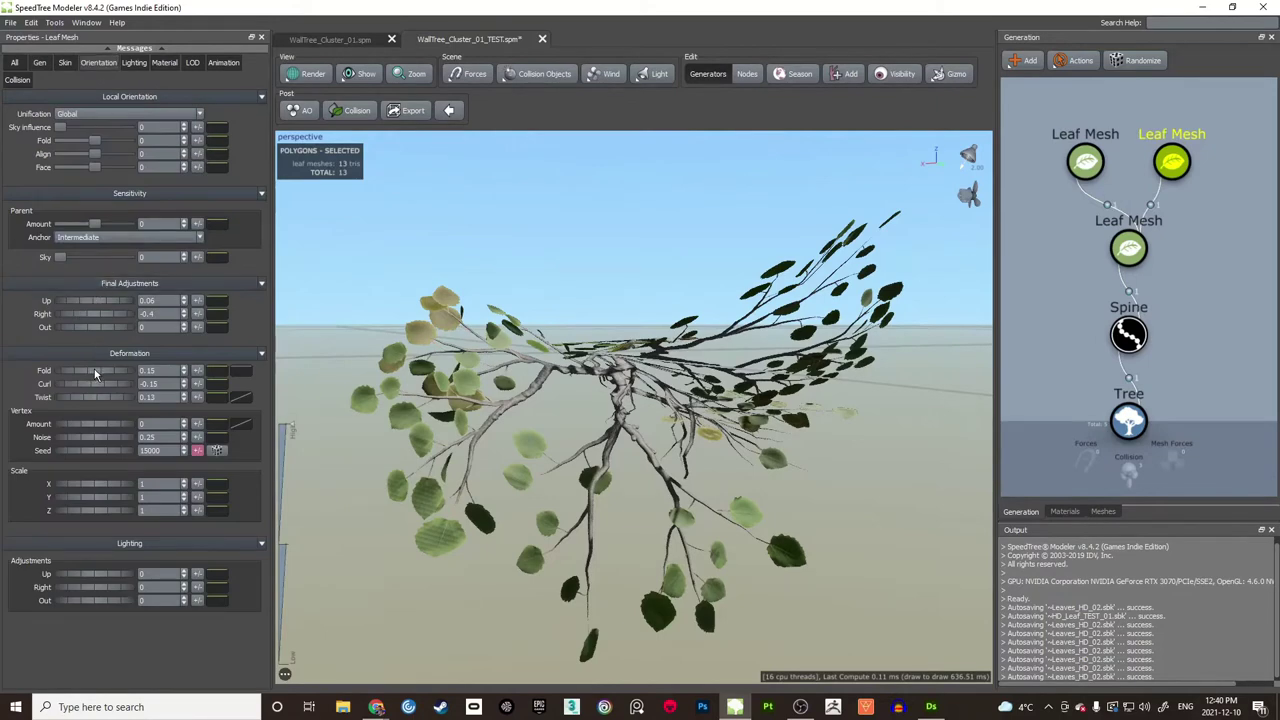
drag(95, 372, 76, 367)
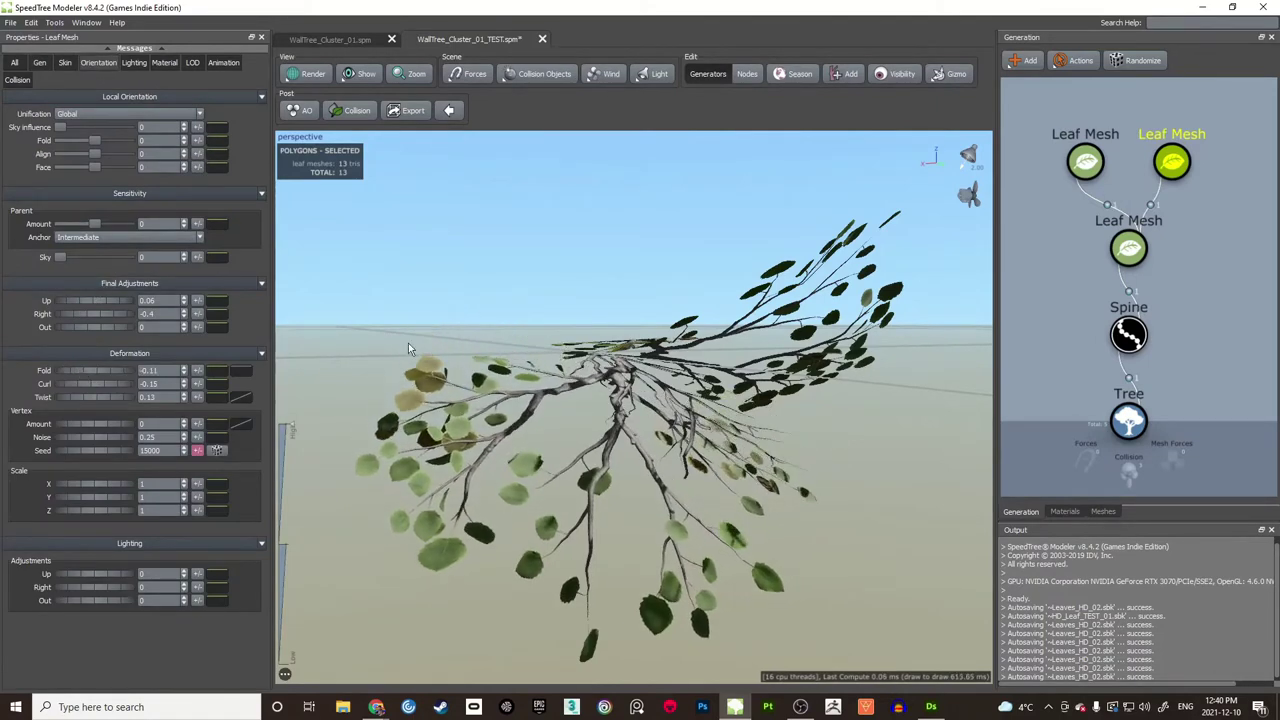
drag(408, 347, 685, 314)
drag(820, 306, 470, 390)
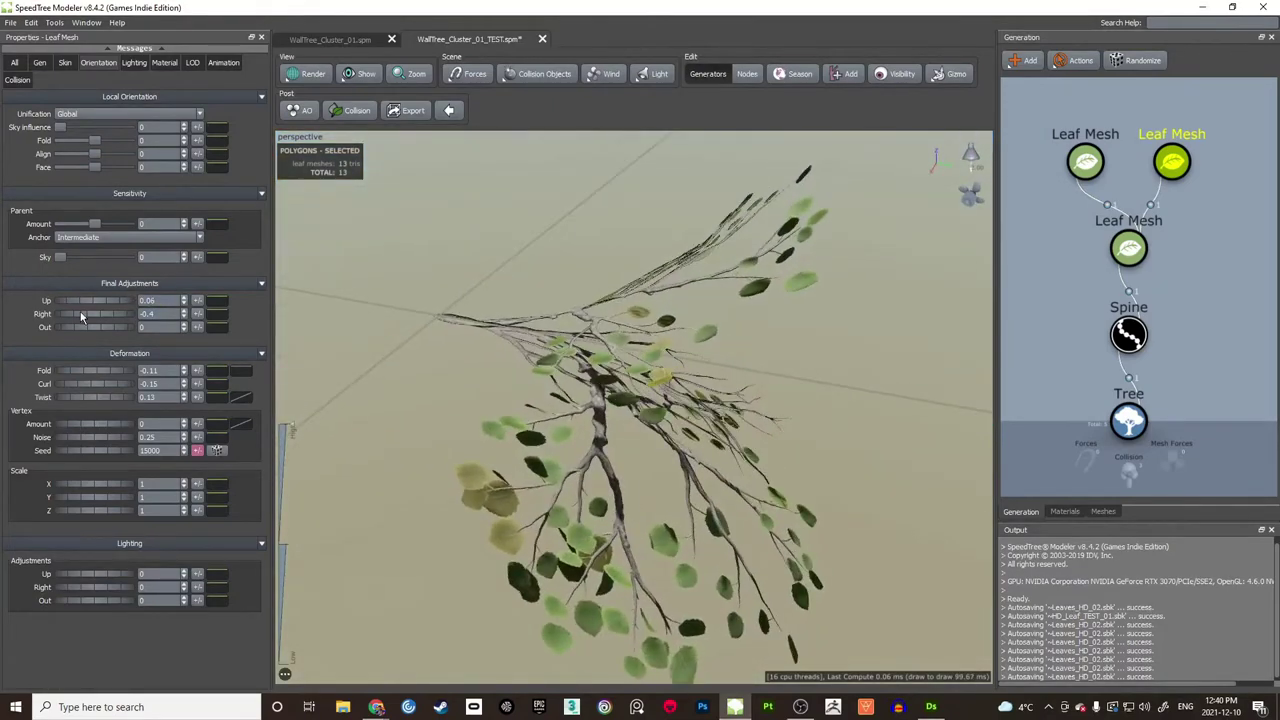
drag(81, 370, 94, 372)
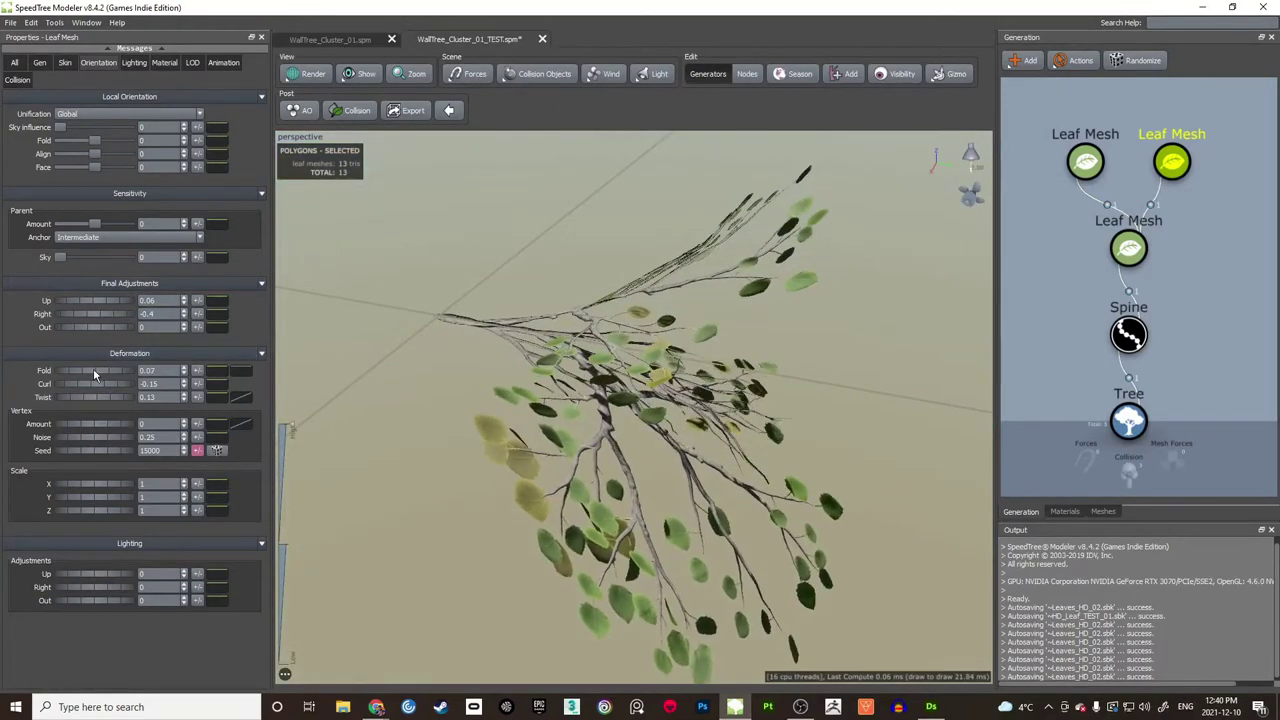
drag(775, 425, 635, 307)
Step: Make a copy of the anchor 2 Leaf Mesh generator, link it to the branch Leaf Mesh and select it
click(1170, 163)
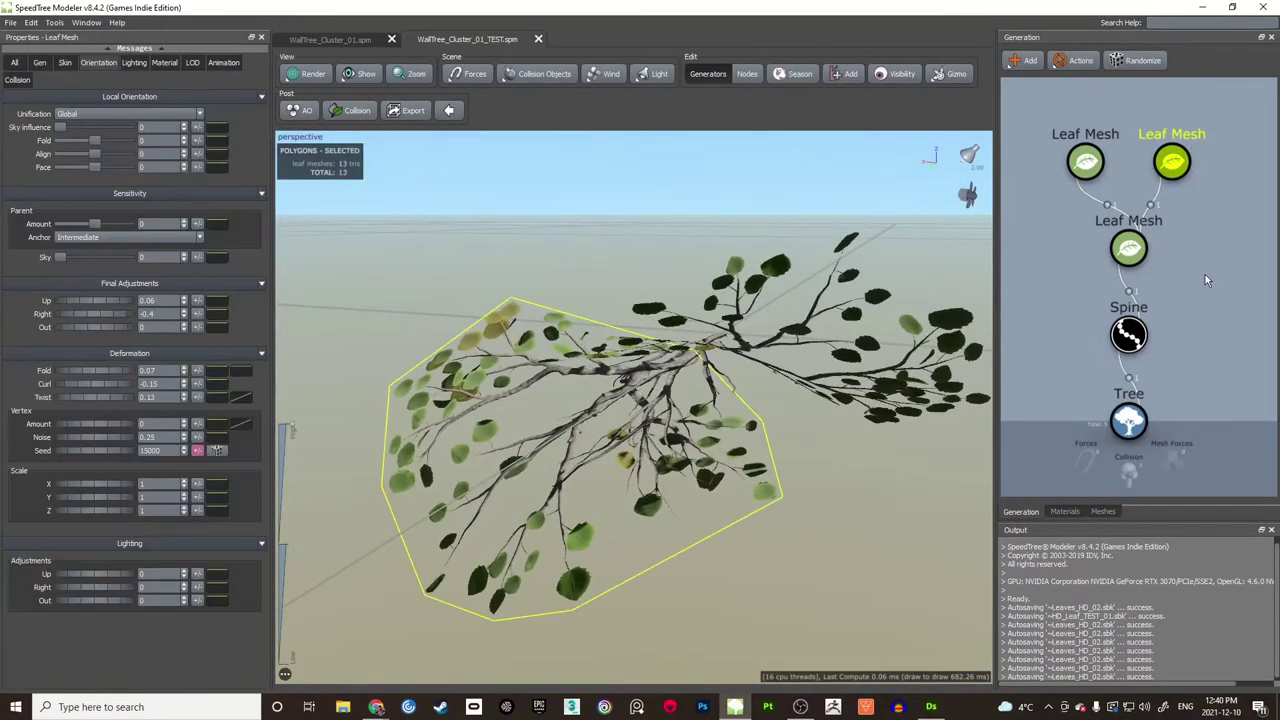
key(ctrl+v)
drag(1208, 173, 1143, 243)
click(1214, 163)
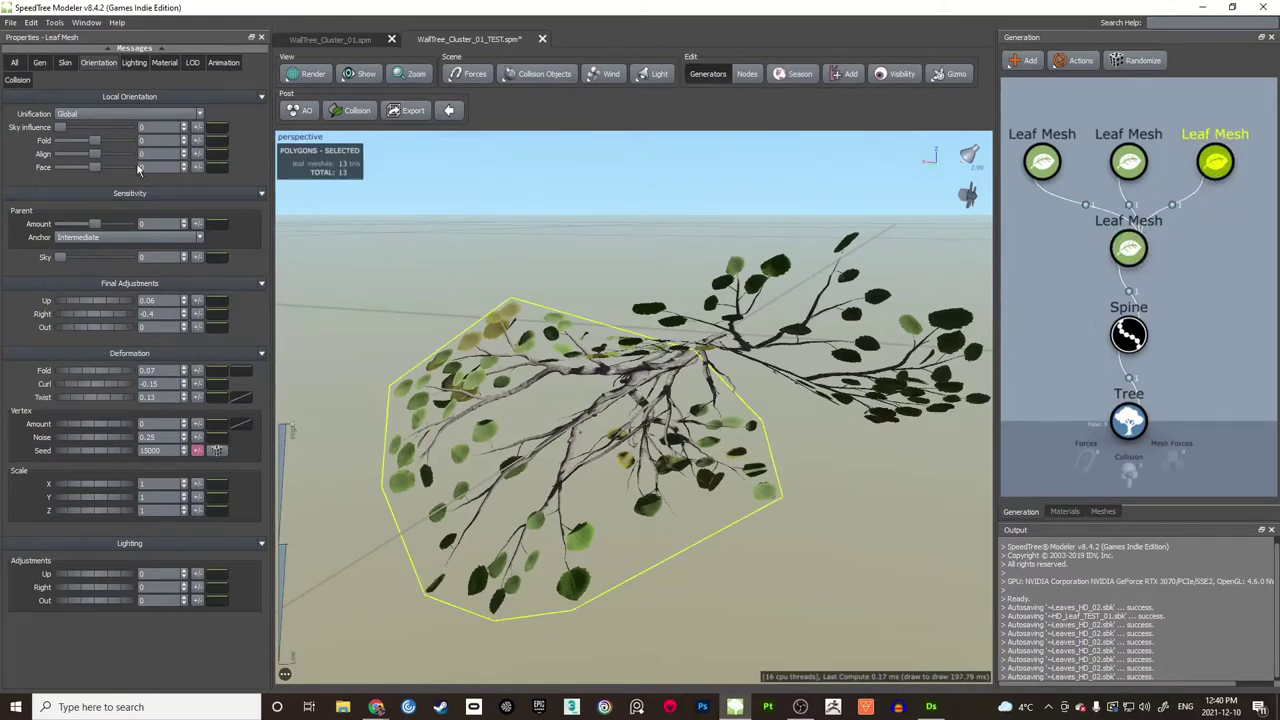
Step: Assign the third child Leaf Mesh to anchor 3
click(108, 114)
click(46, 61)
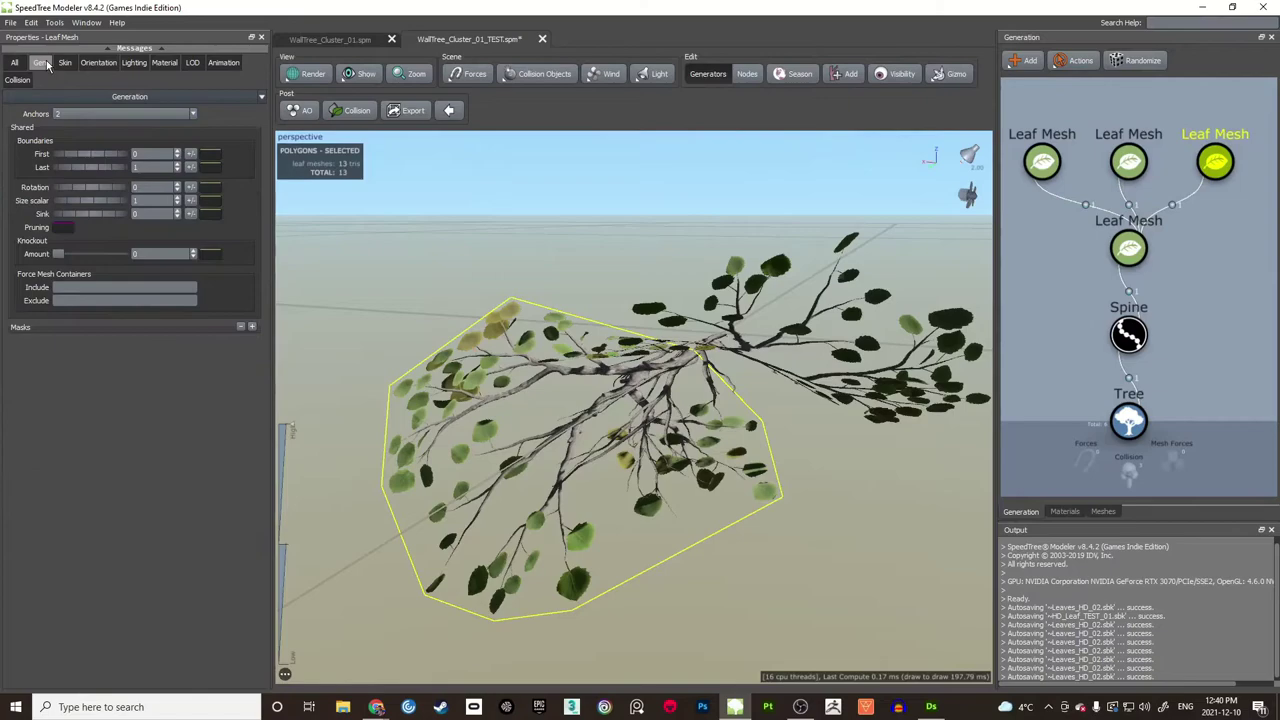
click(100, 113)
click(77, 152)
drag(560, 420, 698, 353)
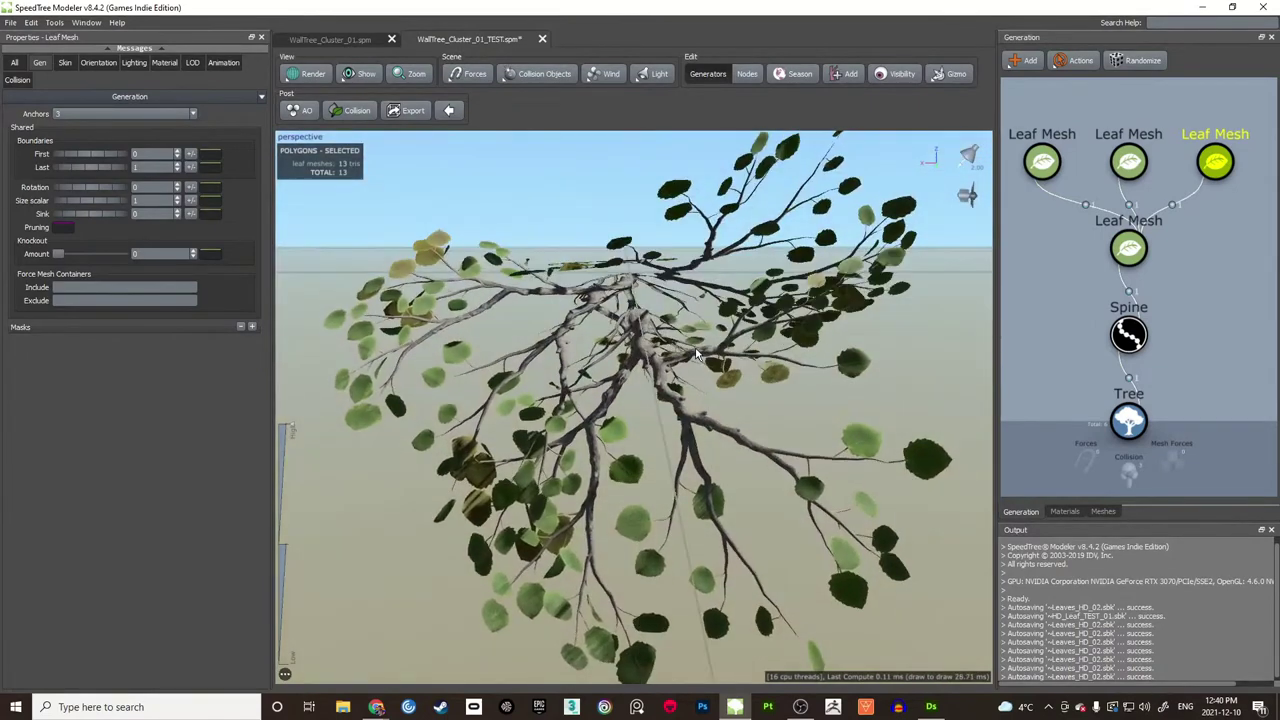
Step: Set the anchor 3 Leaf Mesh's Right final adjustment to -0.66 and its leaf size to 0.77
click(99, 63)
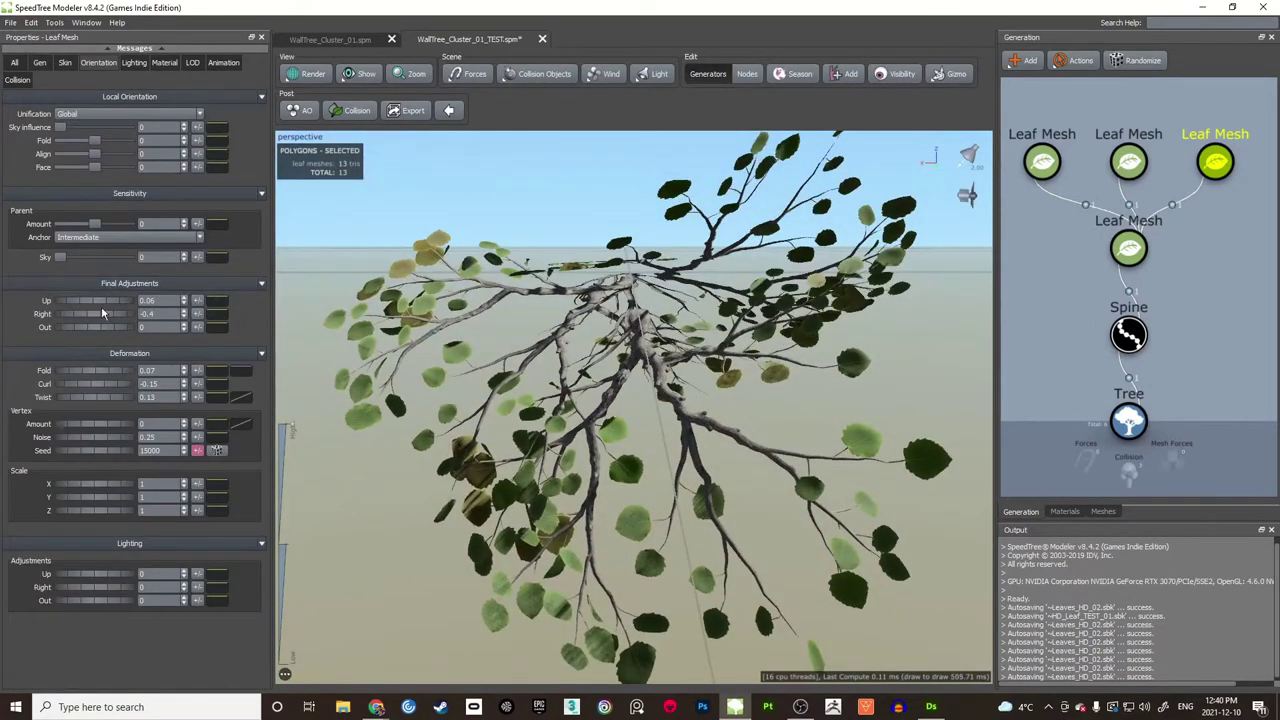
drag(93, 317, 75, 316)
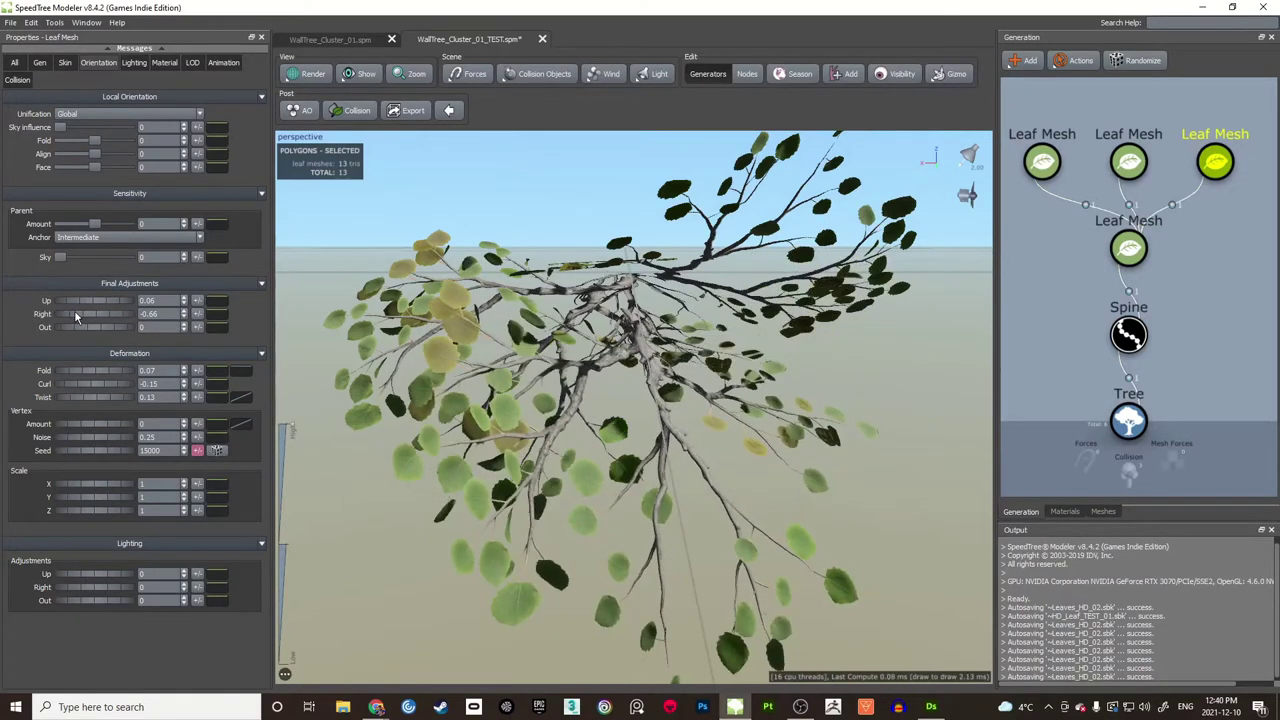
click(68, 63)
drag(100, 130, 84, 126)
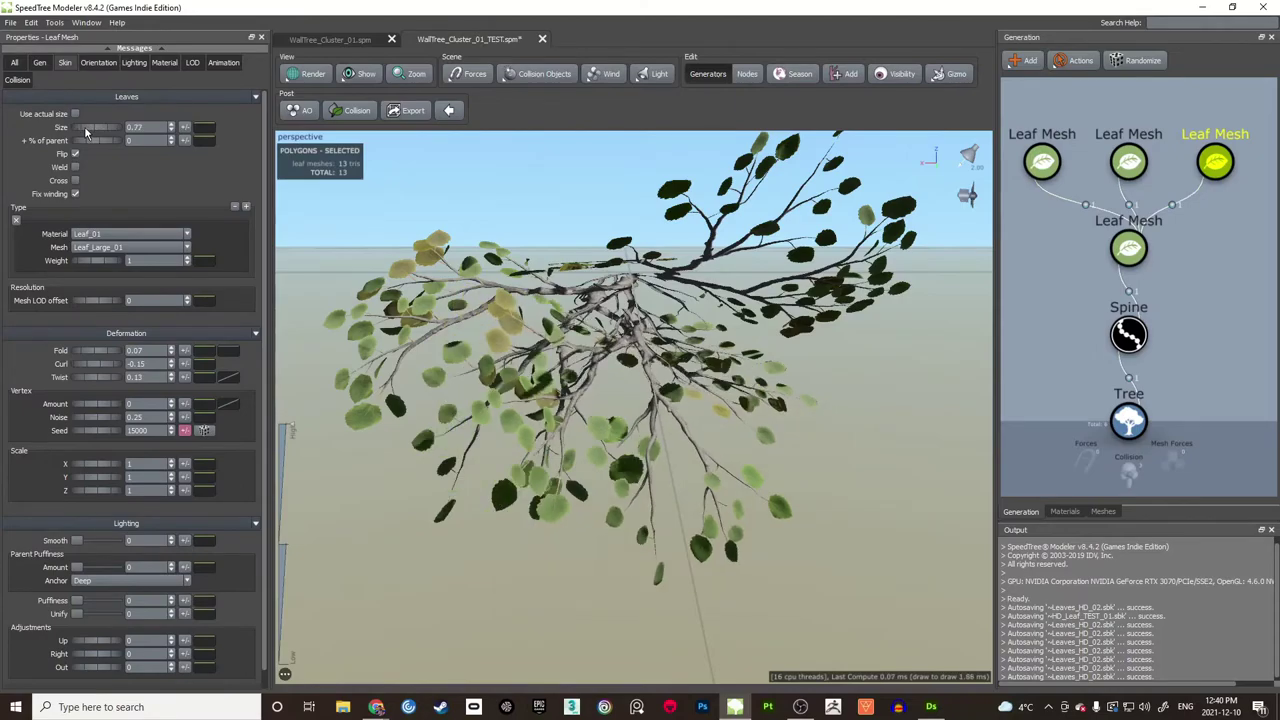
Step: Set the Up and Out final adjustments of the anchor 3 Leaf Mesh to -0.17 each
drag(480, 240, 756, 280)
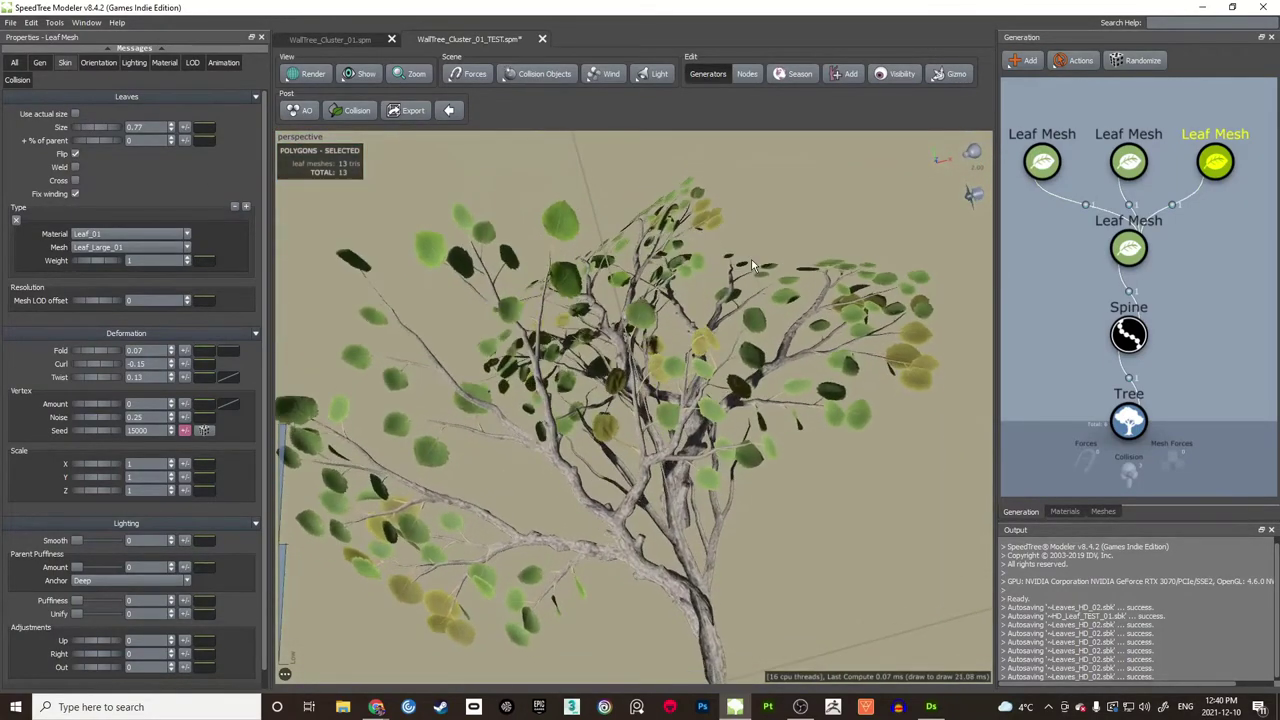
drag(340, 322, 346, 270)
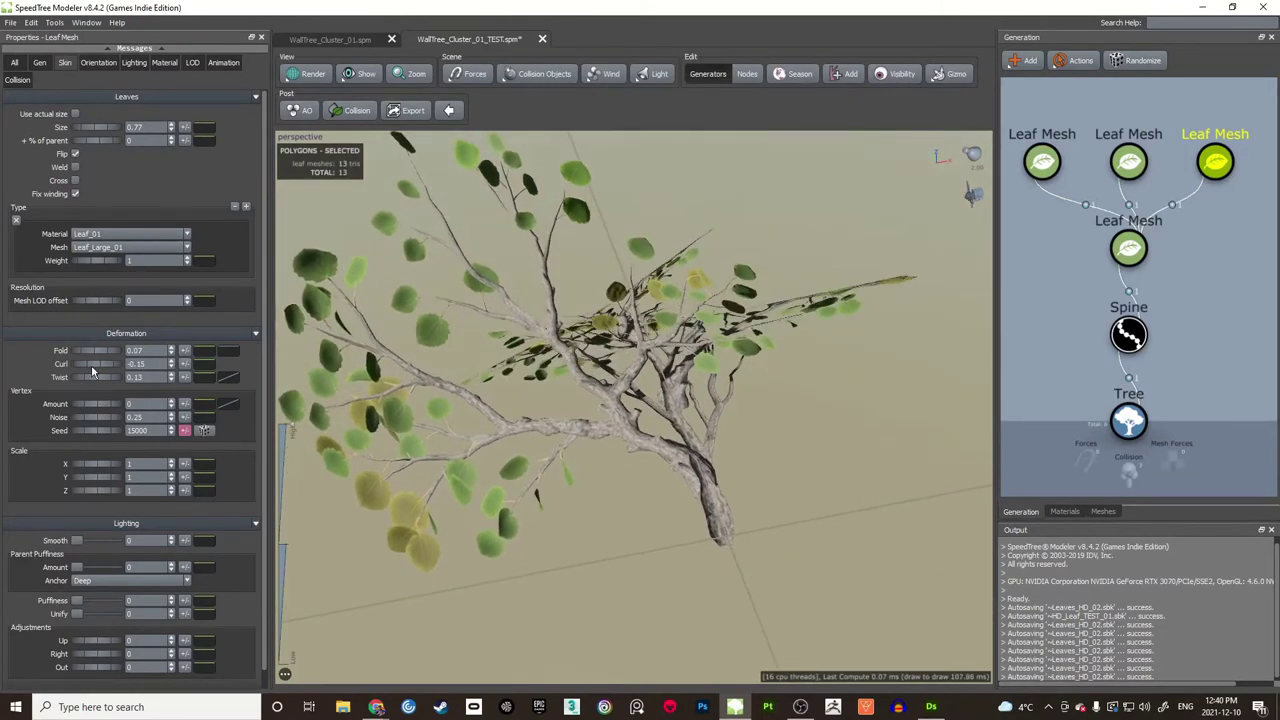
click(98, 62)
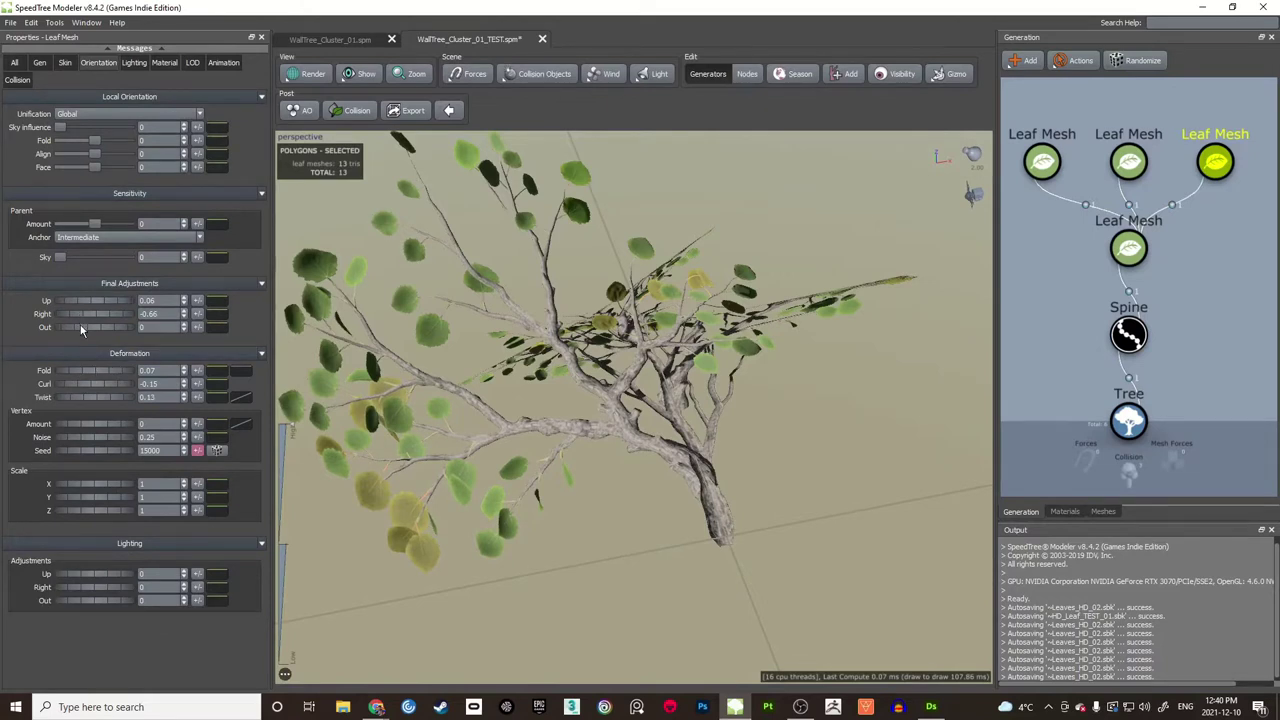
drag(84, 327, 71, 305)
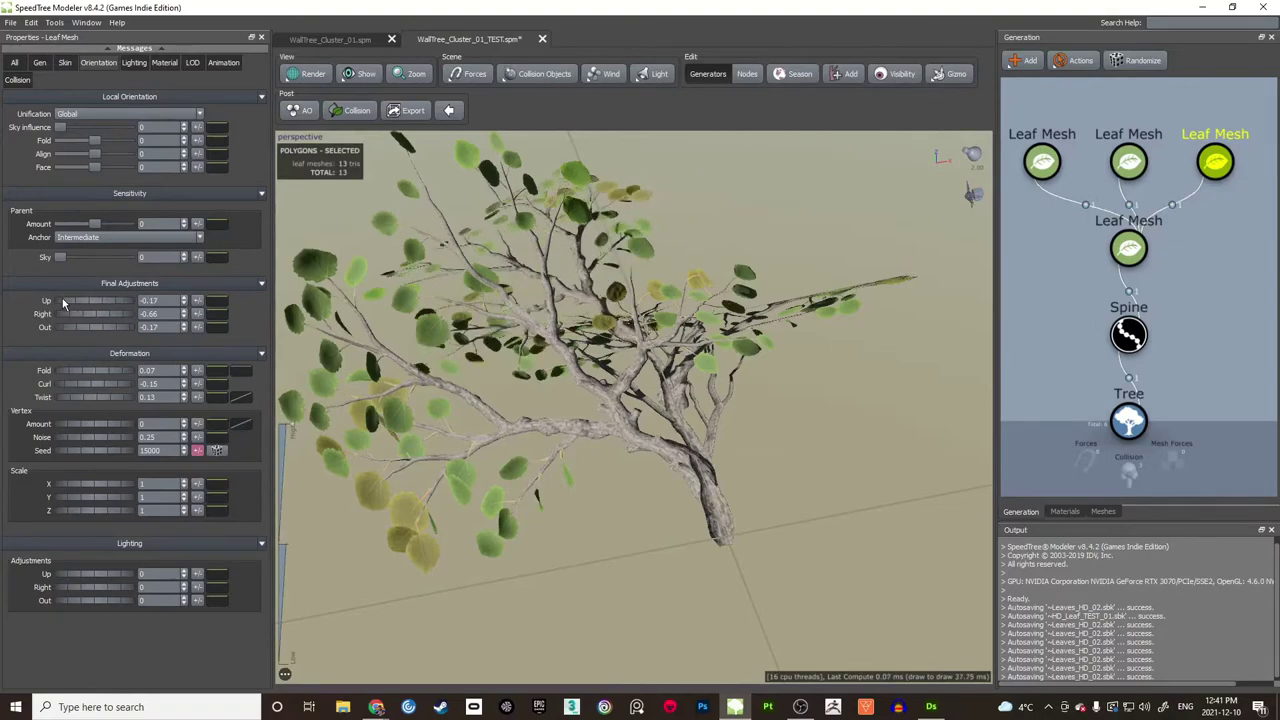
Step: Examine how the three child leaf clusters sit on the branch from different angles and distances
mouse_move(583, 322)
mouse_down()
mouse_move(840, 305)
mouse_move(918, 273)
mouse_move(963, 211)
mouse_move(823, 334)
mouse_move(654, 294)
mouse_move(596, 315)
mouse_up()
click(765, 300)
scroll(740, 300, up, 3)
scroll(628, 298, up, 3)
drag(584, 358, 600, 384)
scroll(600, 384, up, 5)
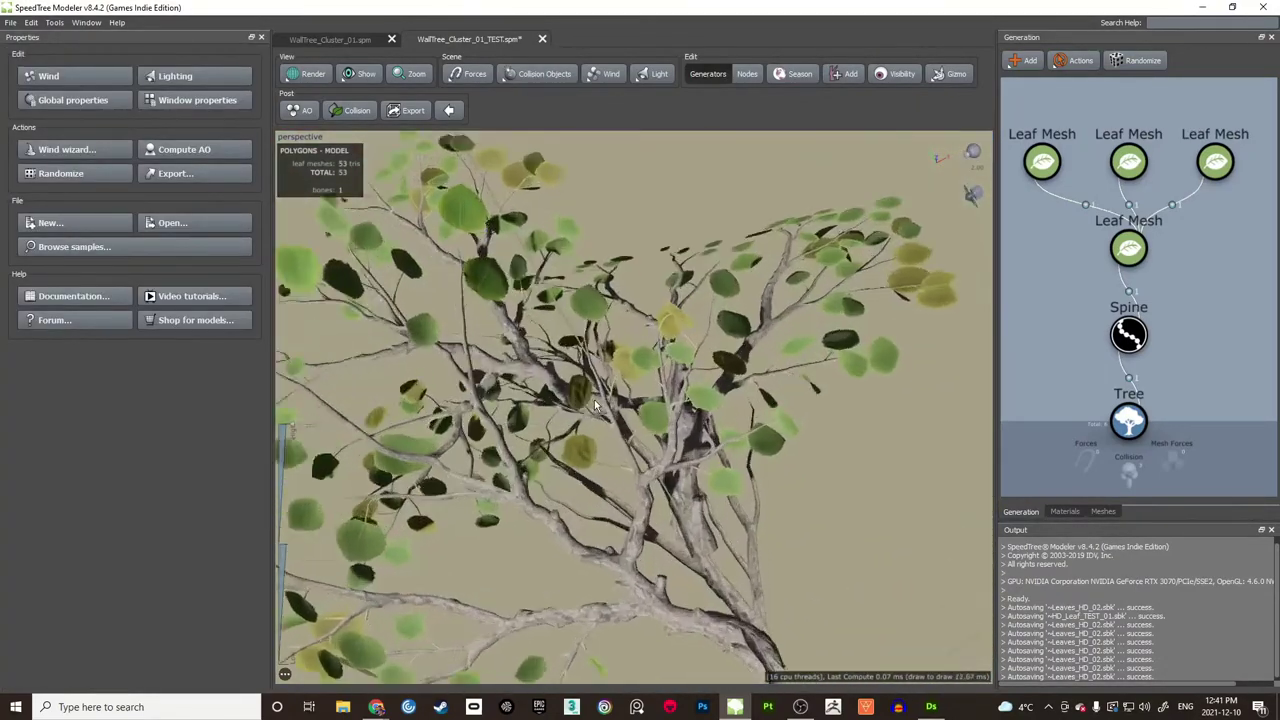
scroll(600, 385, down, 10)
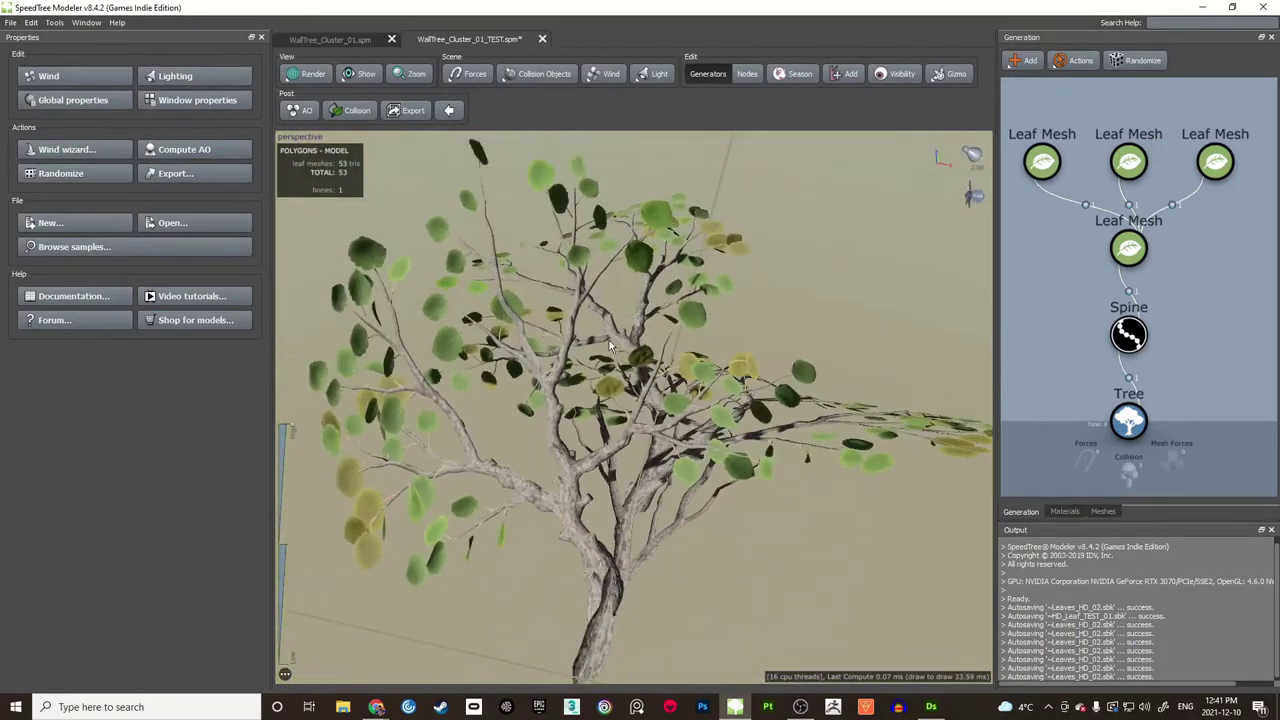
drag(628, 350, 617, 310)
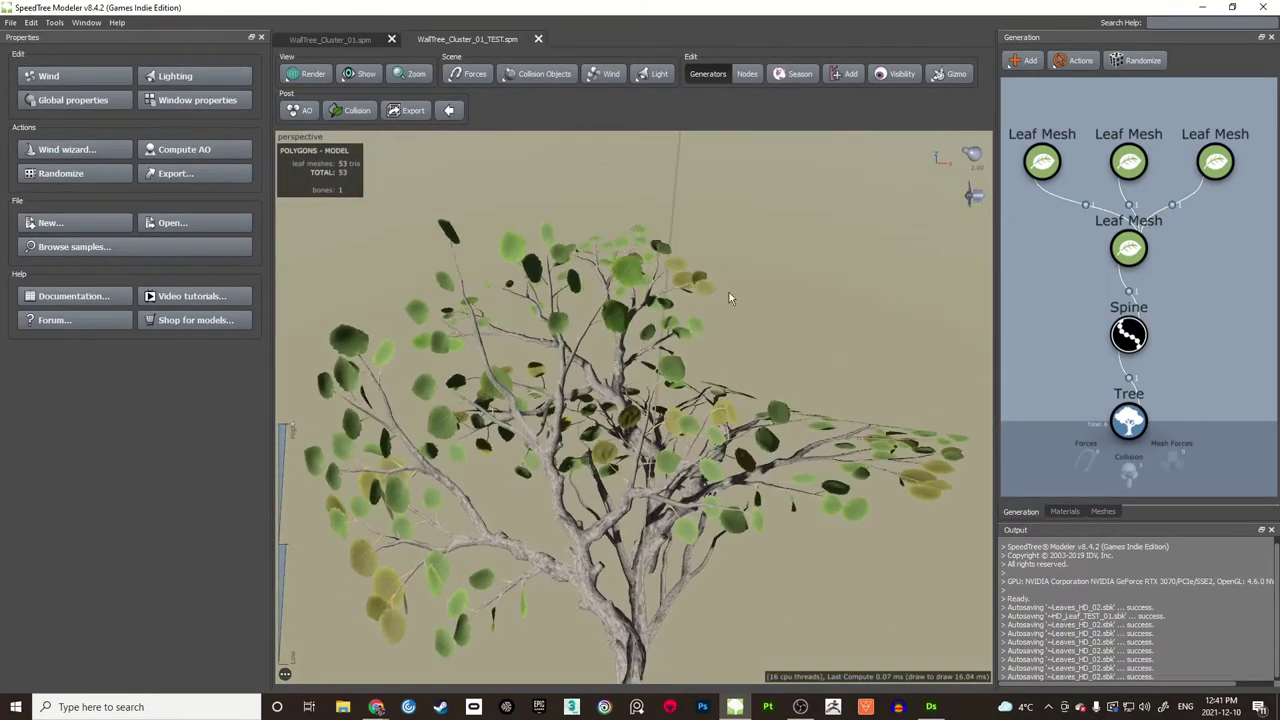
Step: Edit the Leaf_Large_01 cutout of the Leaf_01 material and place anchor 1 on the thick lower-right branch
click(1065, 511)
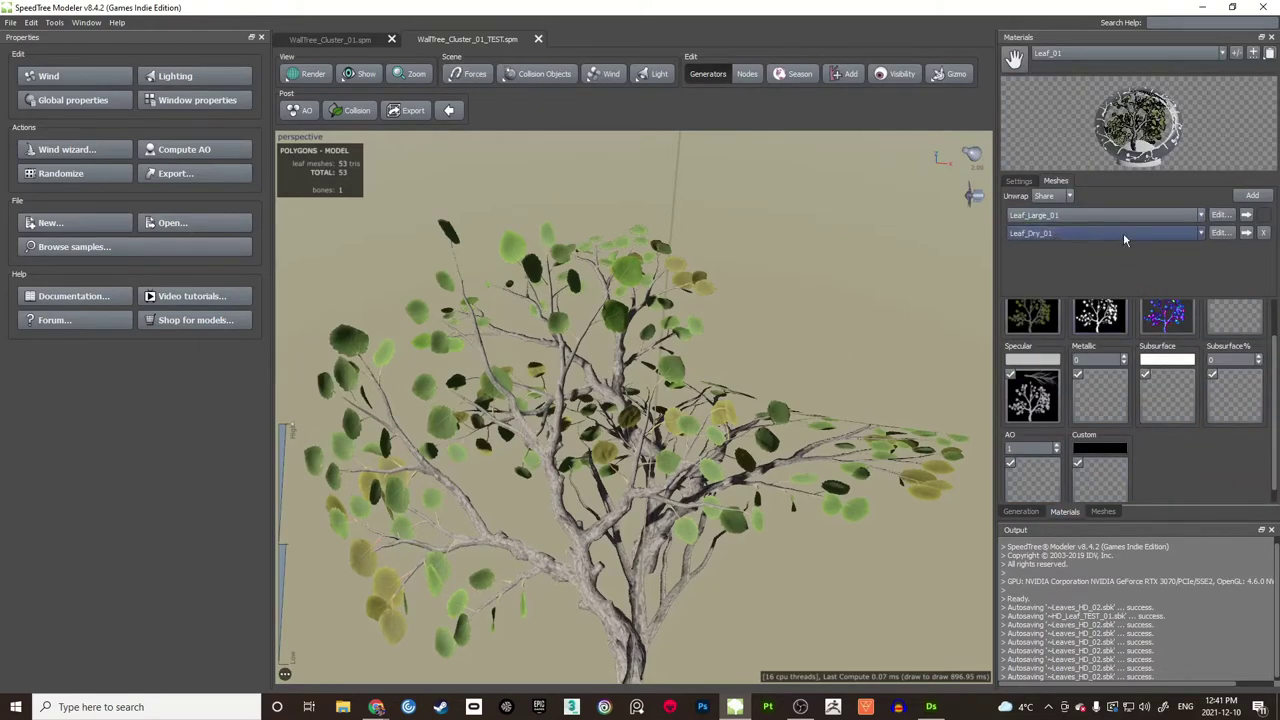
click(1220, 214)
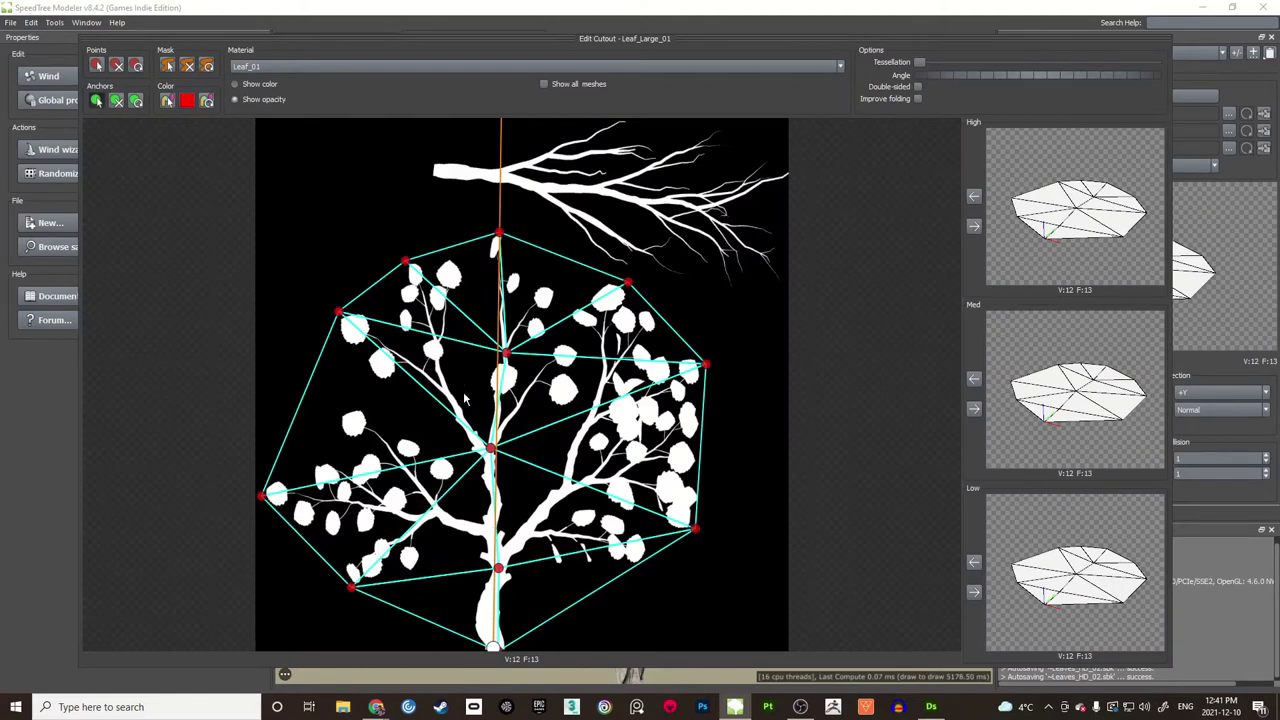
scroll(485, 375, up, 5)
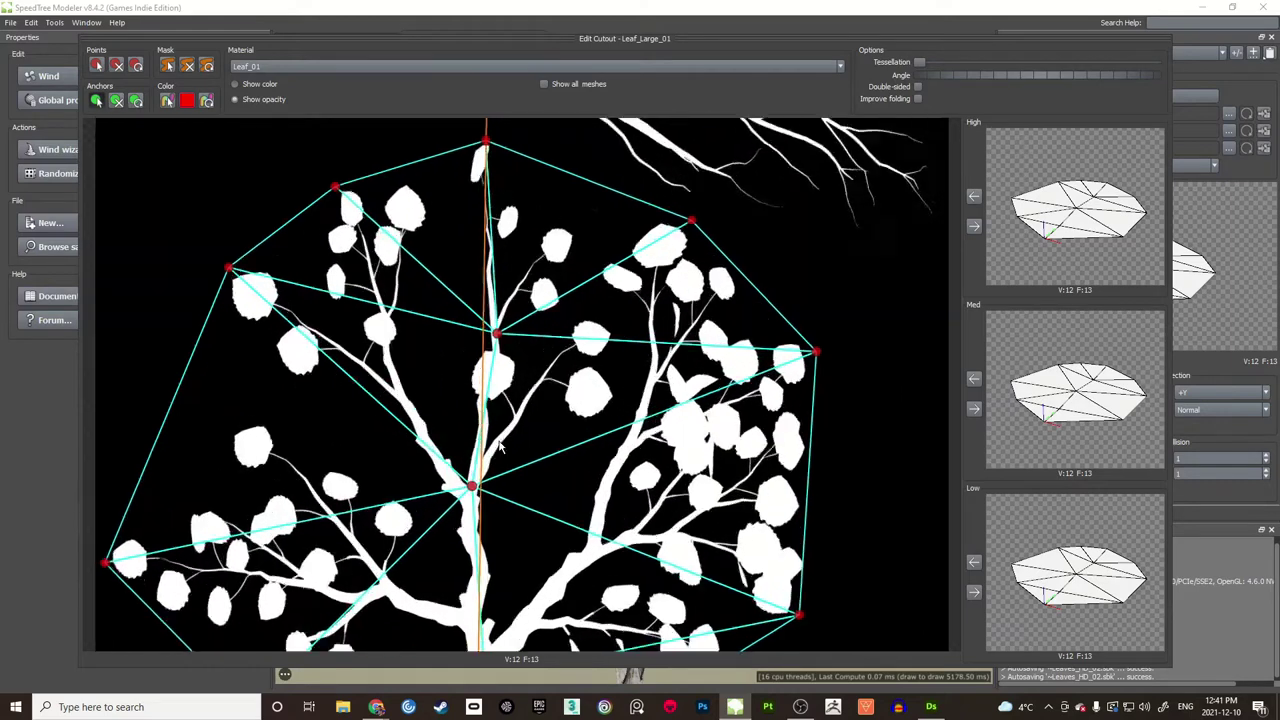
middle_drag(485, 375, 455, 422)
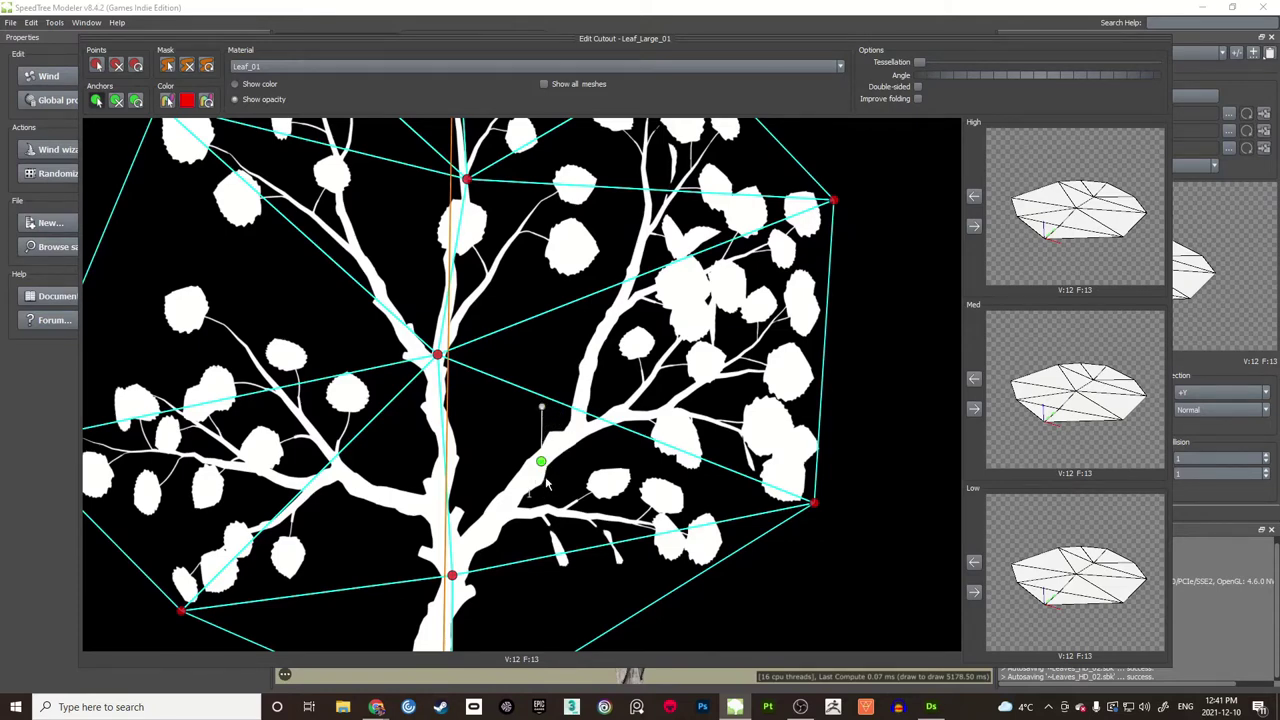
Step: Add an anchor with ID 2 on the upper-left branch and one with ID 3 on the lower-left branch of the cutout
scroll(447, 342, down, 6)
scroll(502, 343, up, 6)
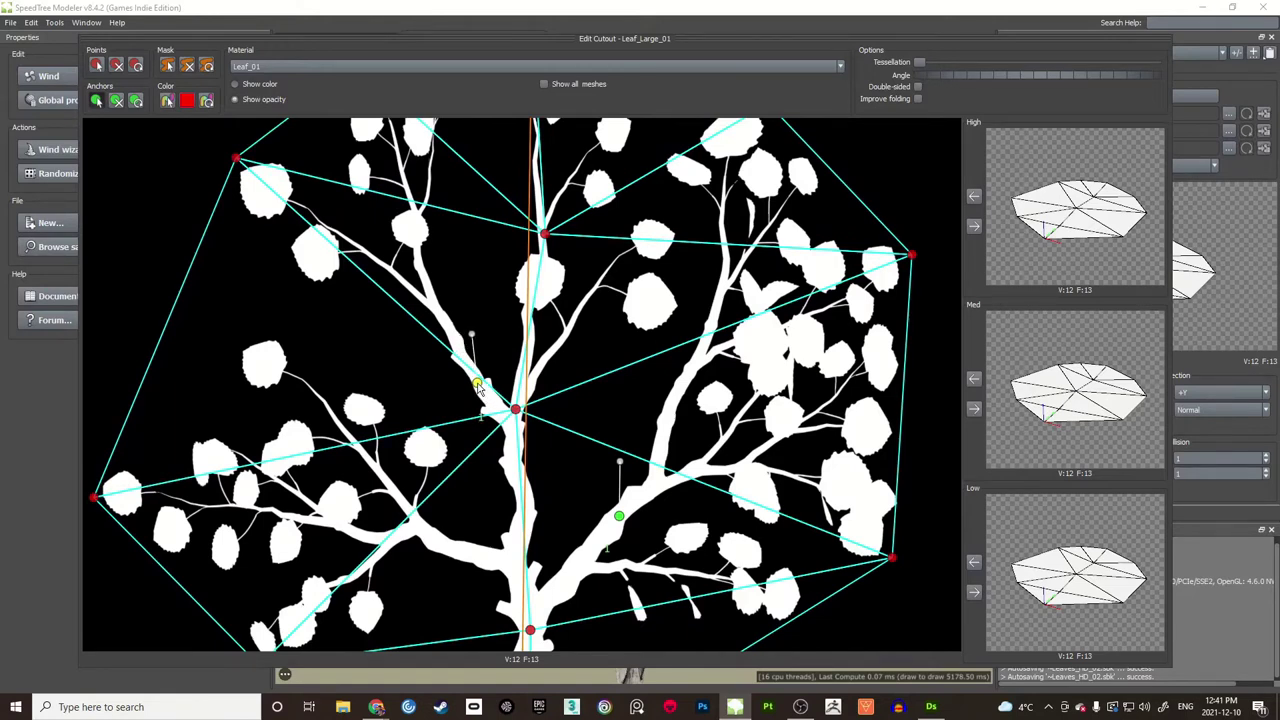
right_click(478, 388)
click(525, 430)
middle_drag(443, 452, 446, 332)
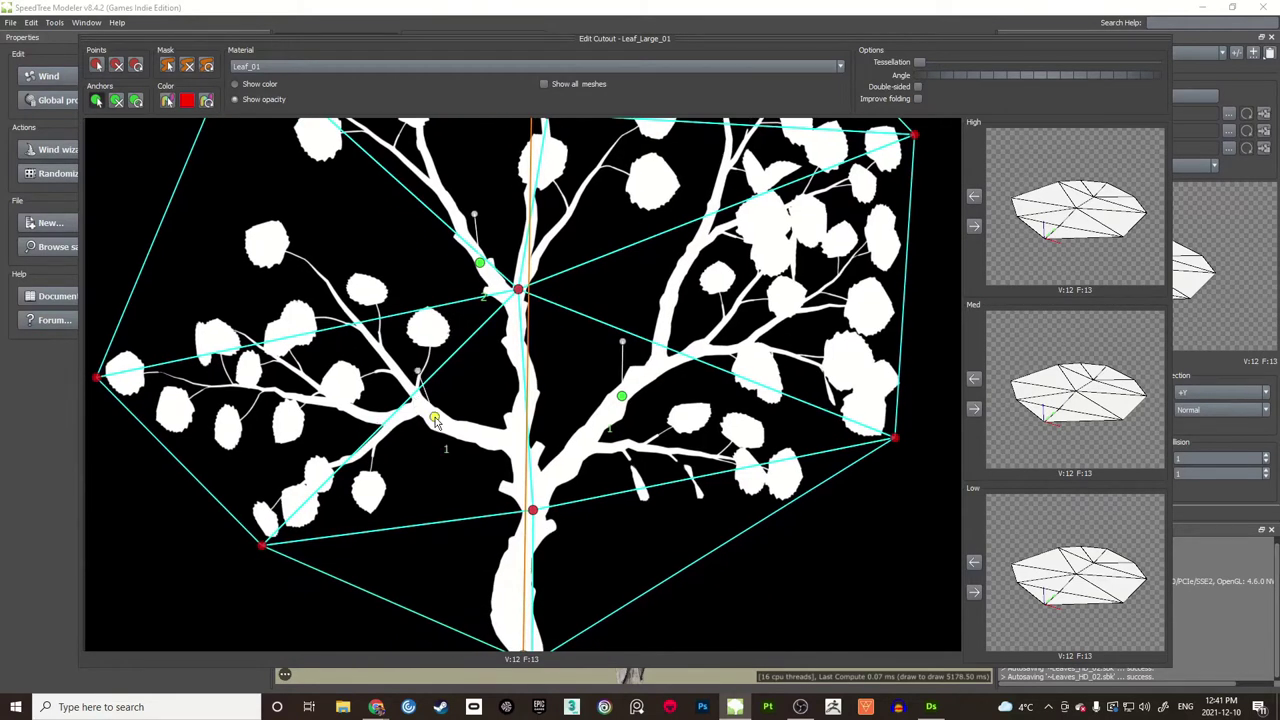
right_click(435, 420)
mouse_move(475, 426)
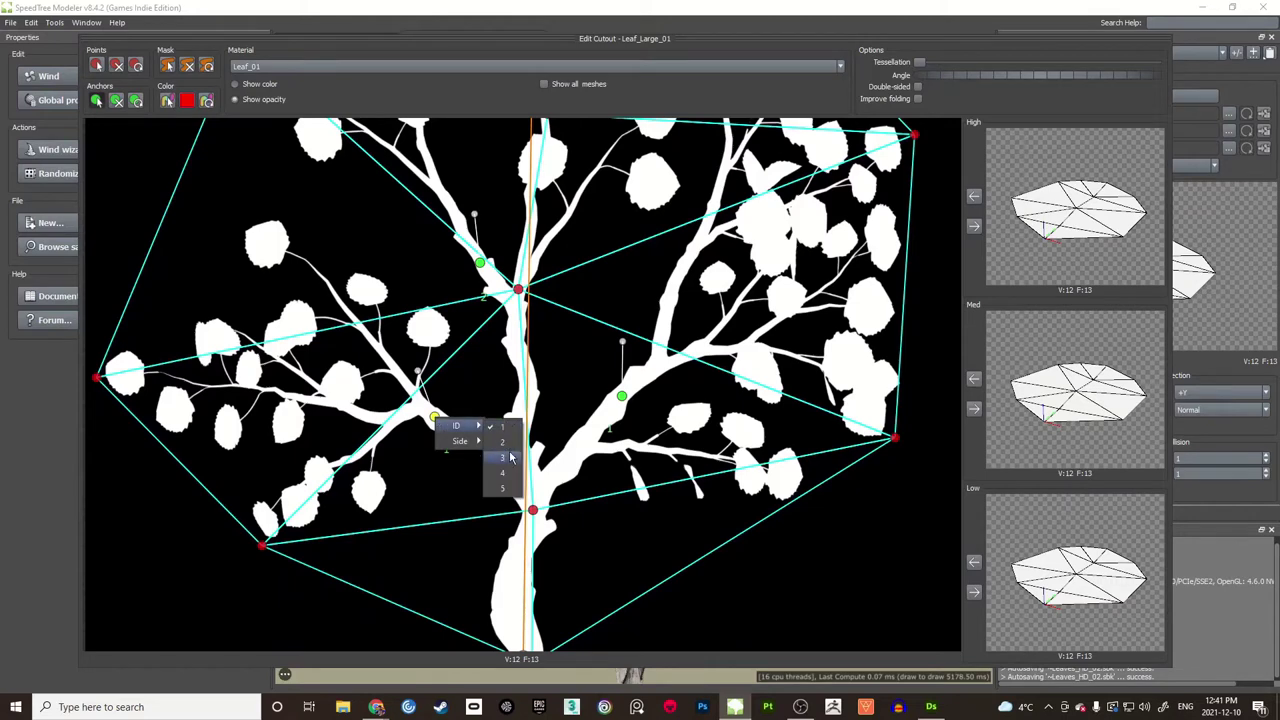
click(510, 457)
Step: Transfer the anchored Leaf_Large_01 cutout to the High mesh and close the cutout editor
scroll(558, 350, up, 1)
click(978, 228)
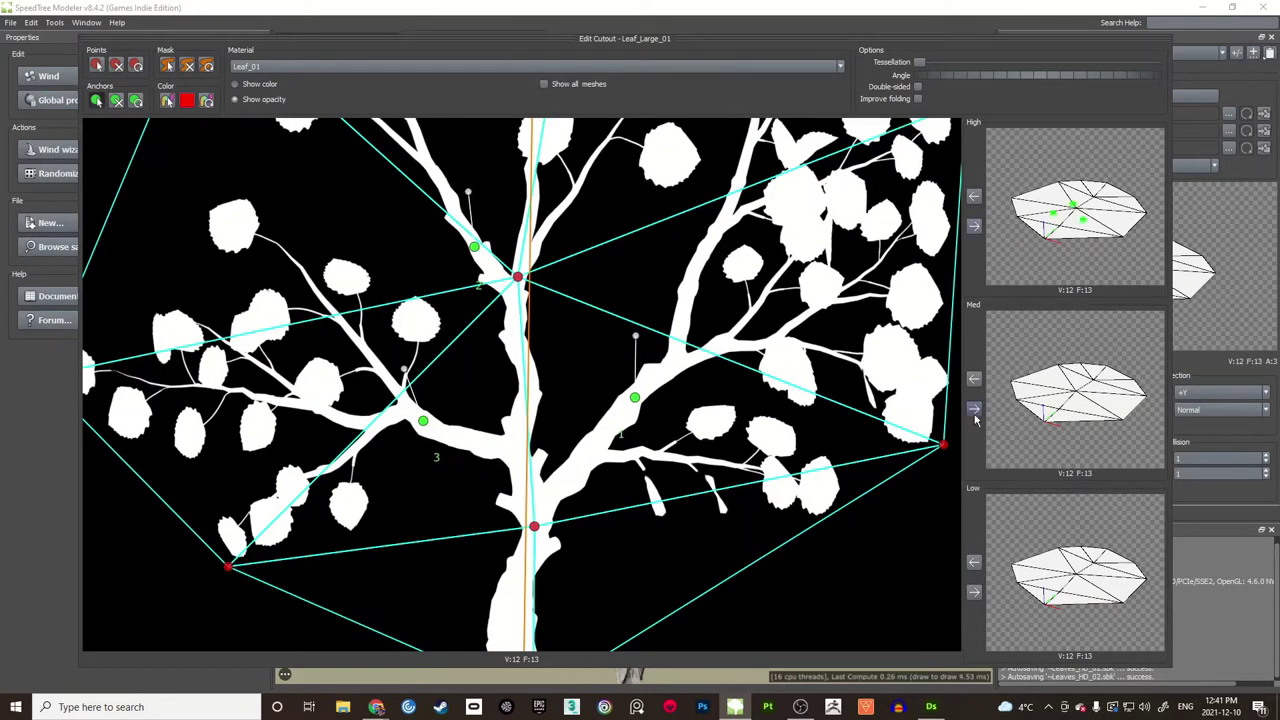
click(1227, 593)
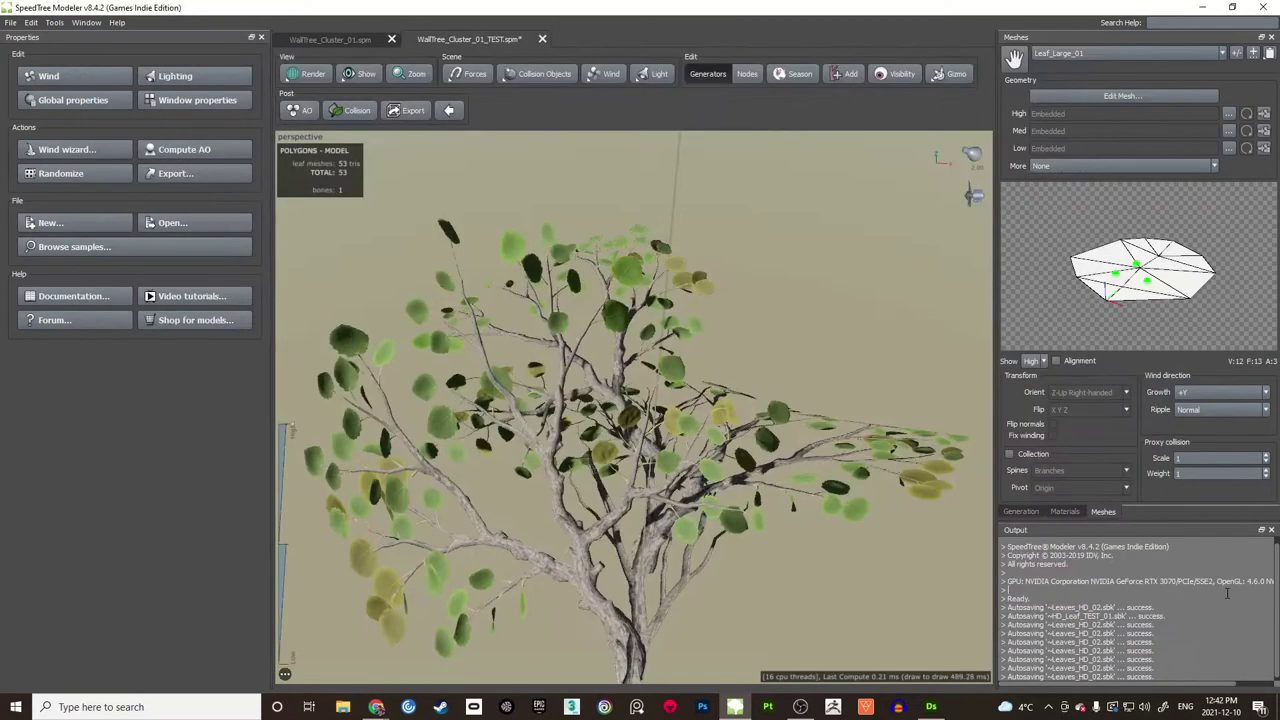
Step: Create a new mesh named Leaf_Small_01 in the mesh list
drag(771, 398, 595, 392)
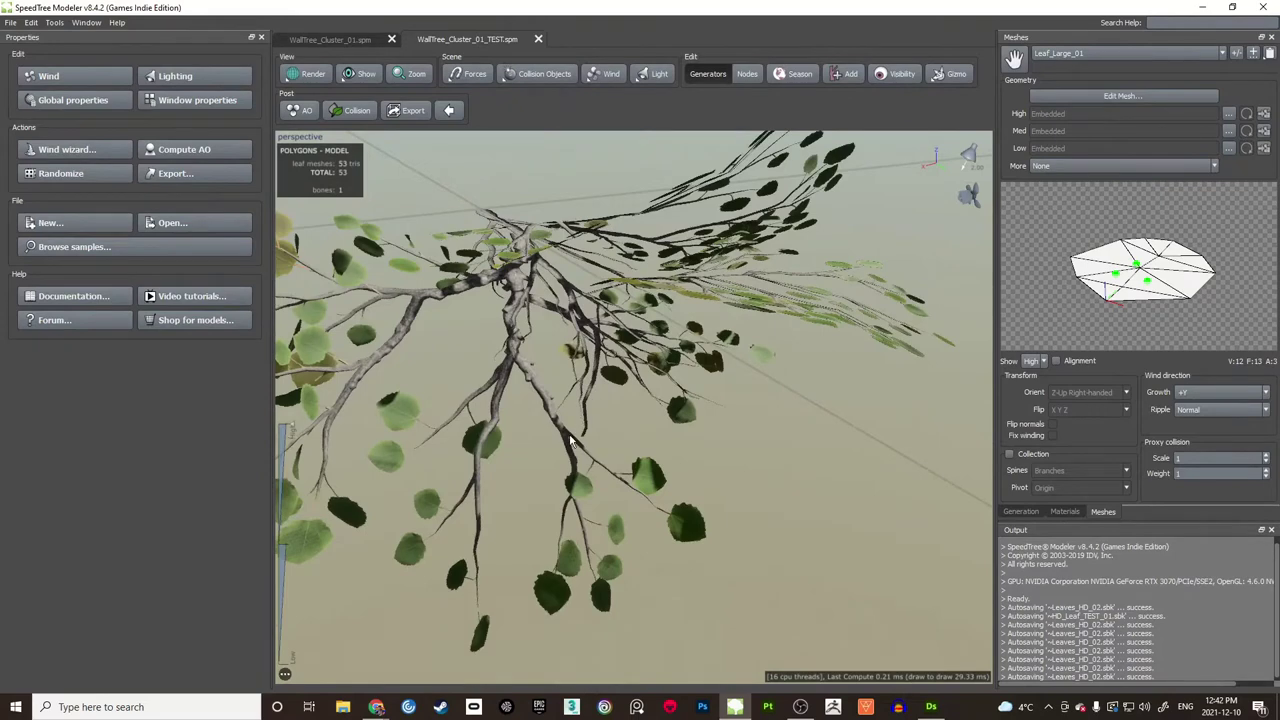
drag(570, 440, 687, 444)
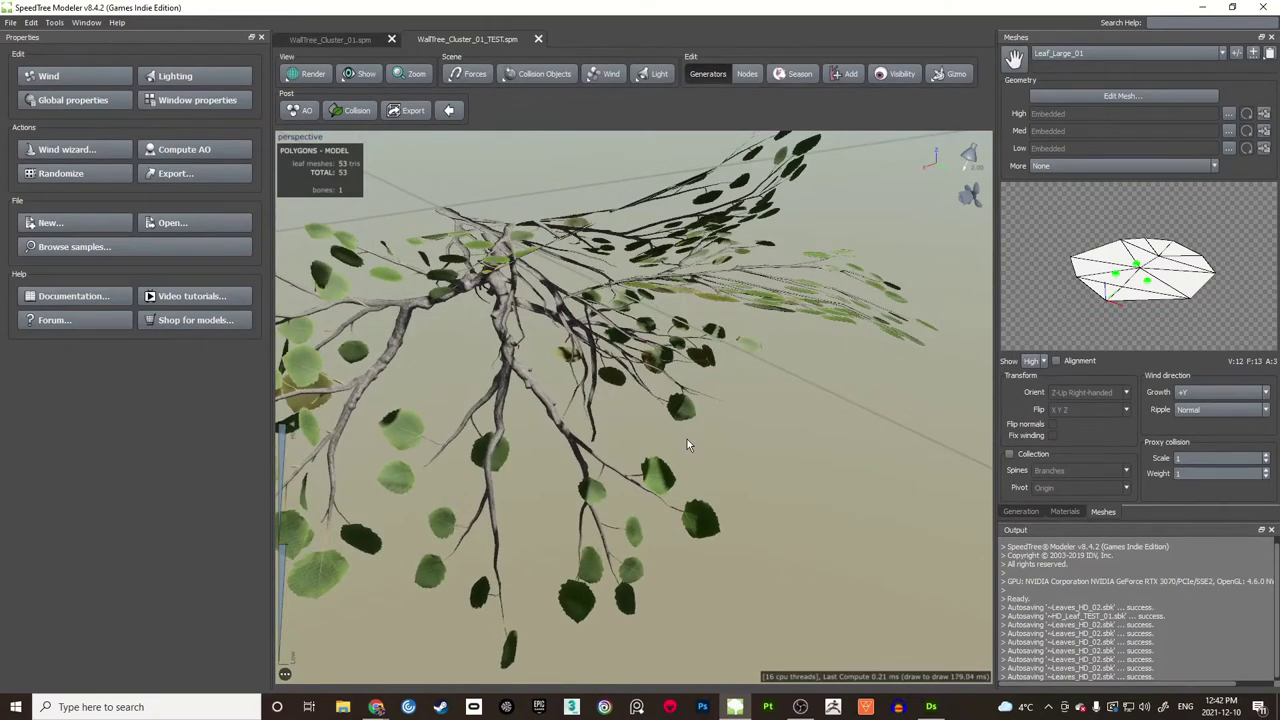
click(1237, 53)
click(502, 258)
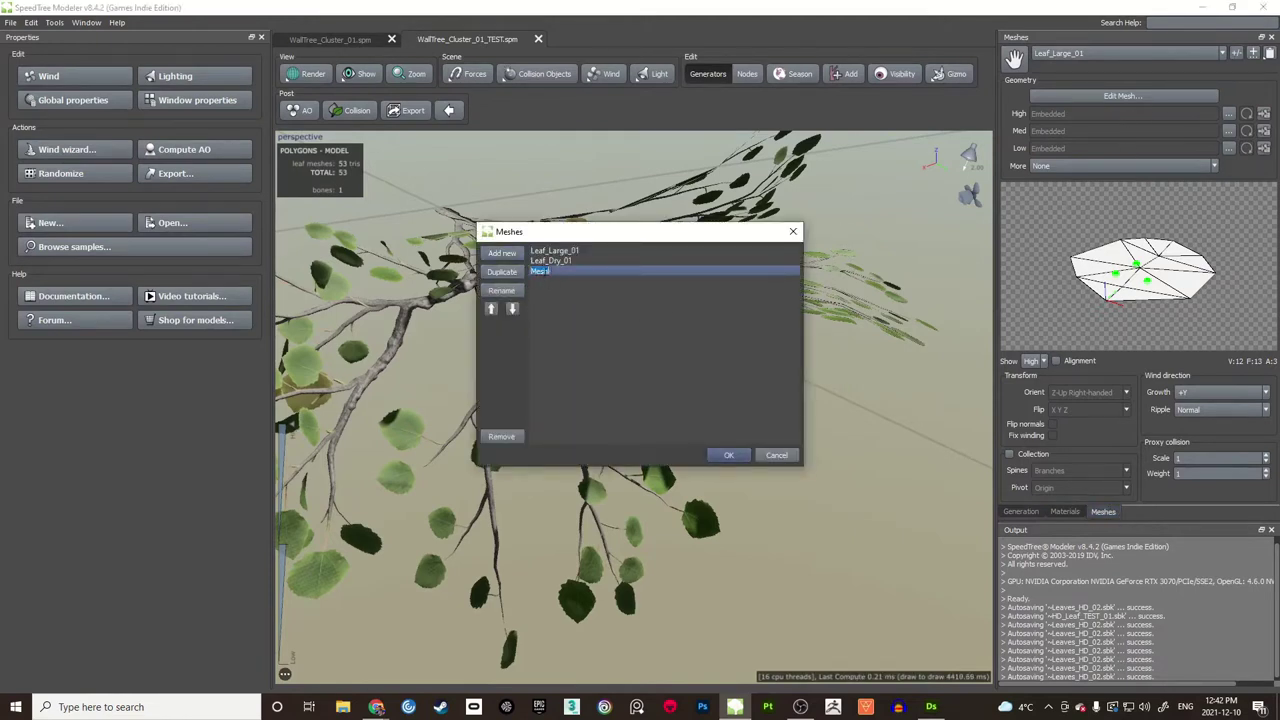
text(Leaf_)
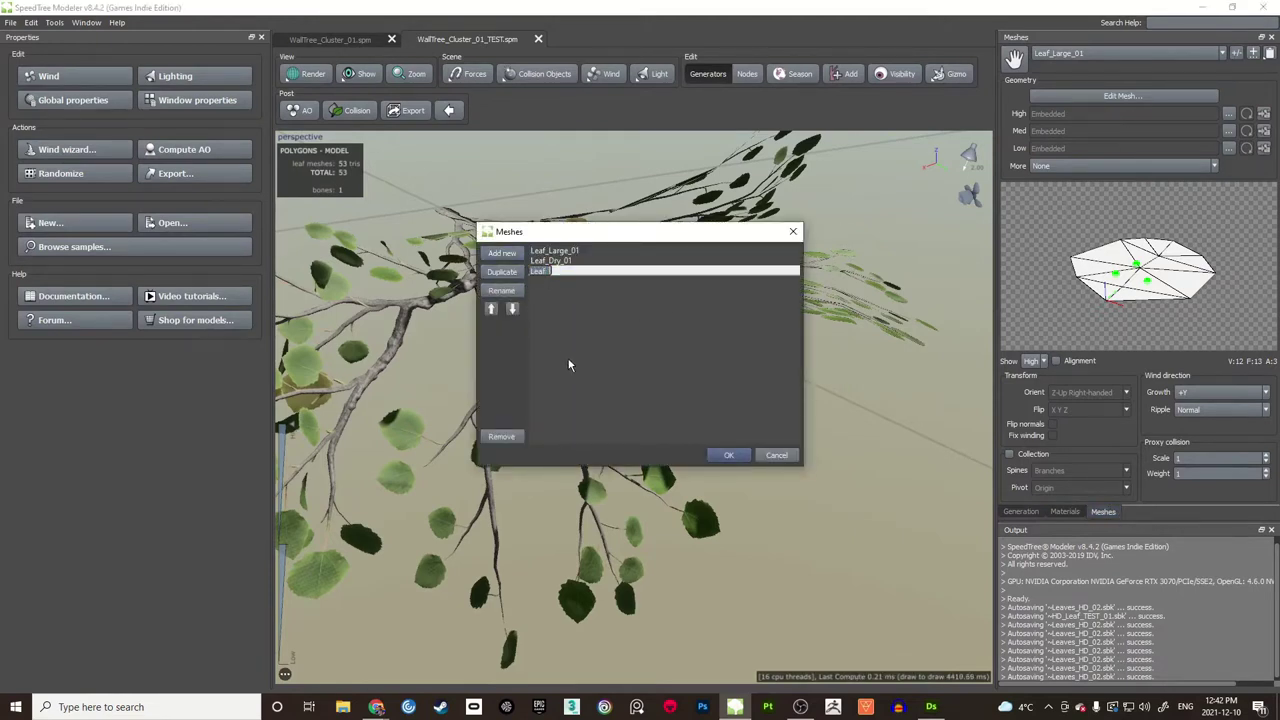
text(Small_01)
key(Return)
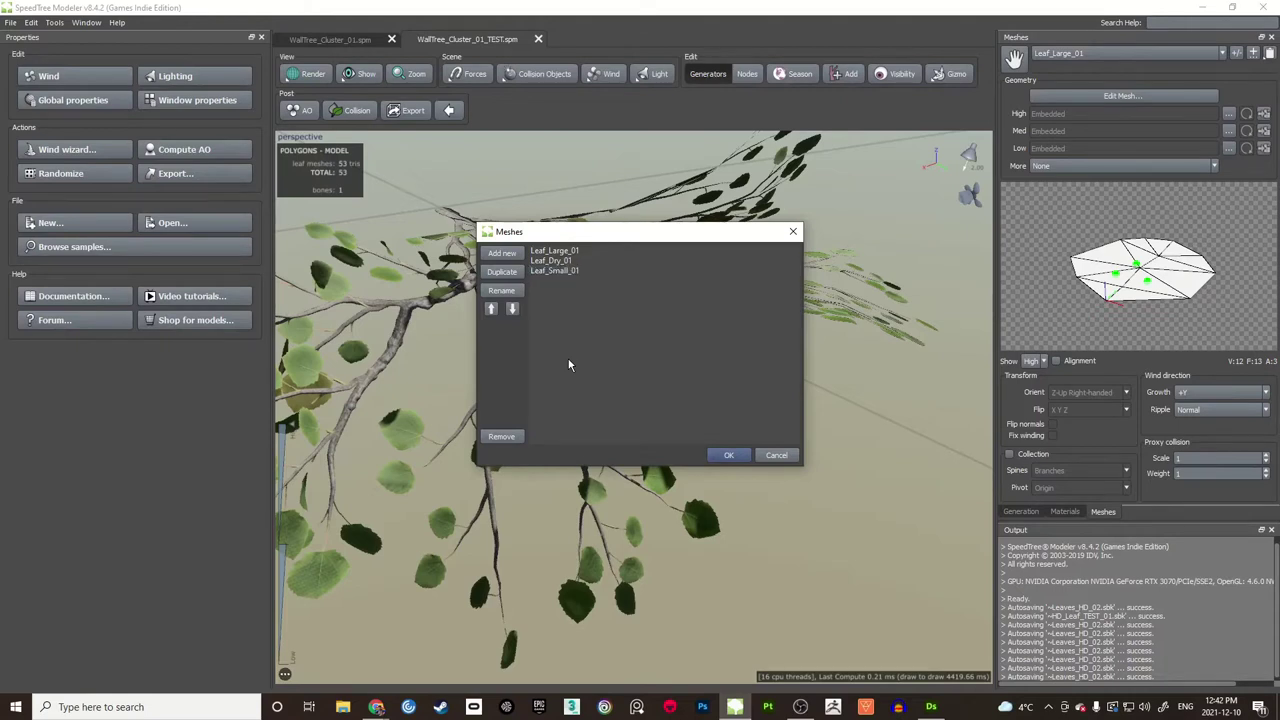
click(728, 455)
Step: Add Leaf_Small_01 as a third mesh of the Leaf_01 material
click(1065, 511)
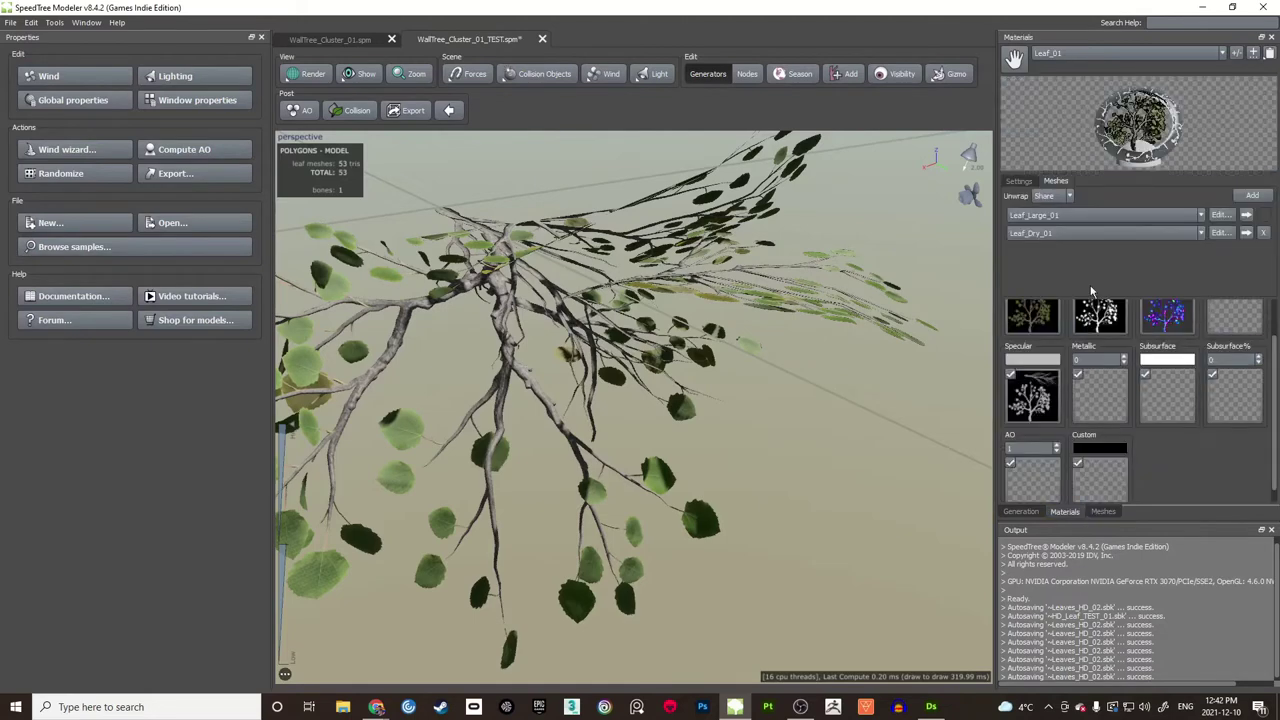
click(1252, 195)
click(1165, 251)
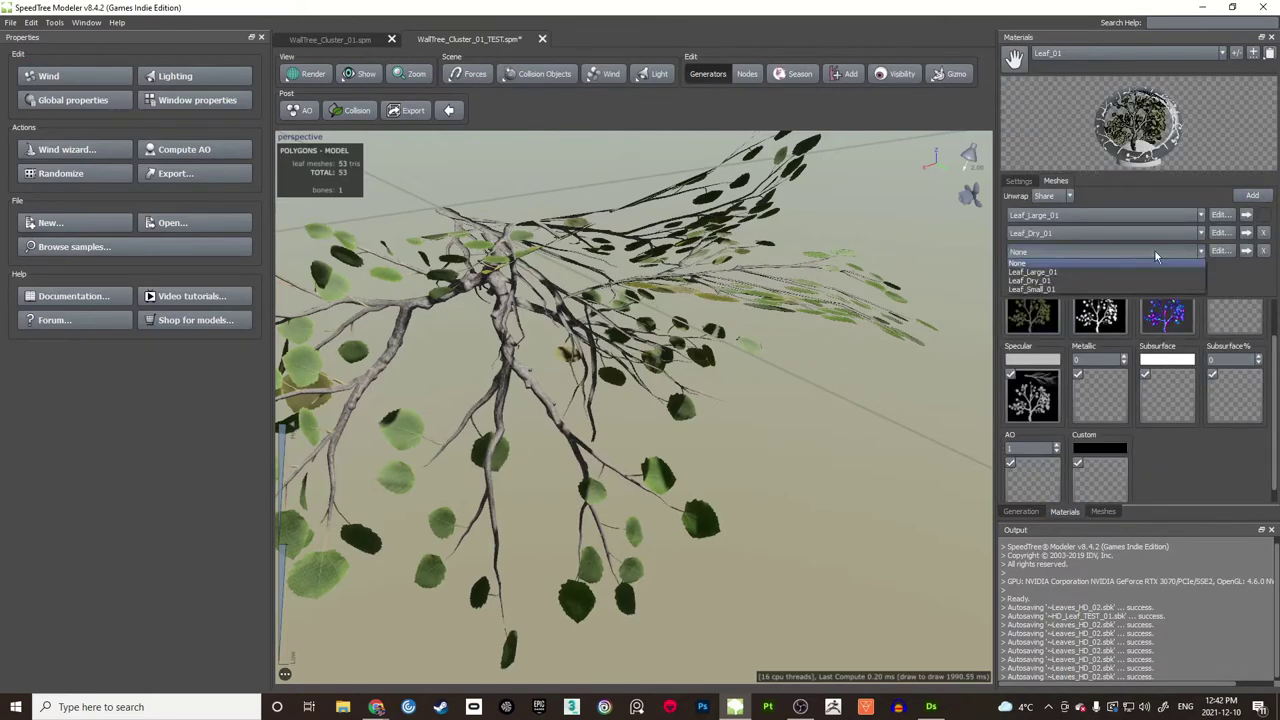
click(1042, 288)
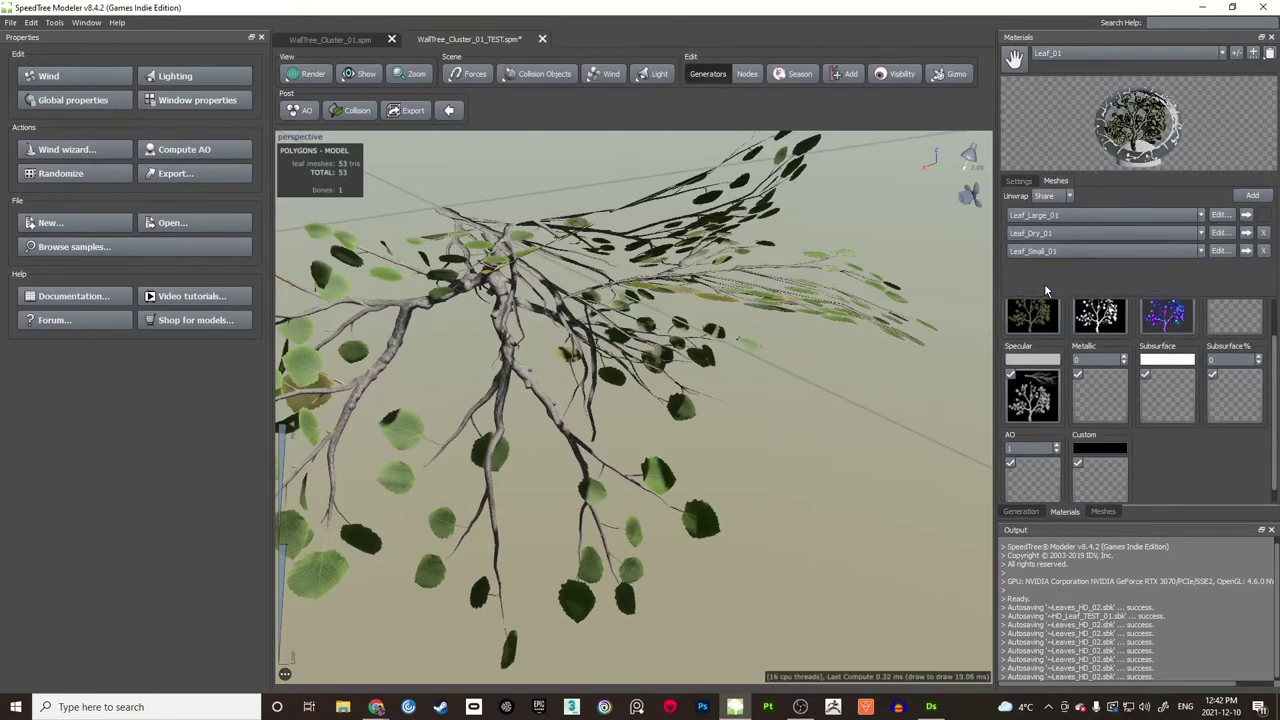
Step: Edit the Leaf_Small_01 cutout and fit its four corner points around the leafy lower-left side branch
click(1222, 252)
click(603, 369)
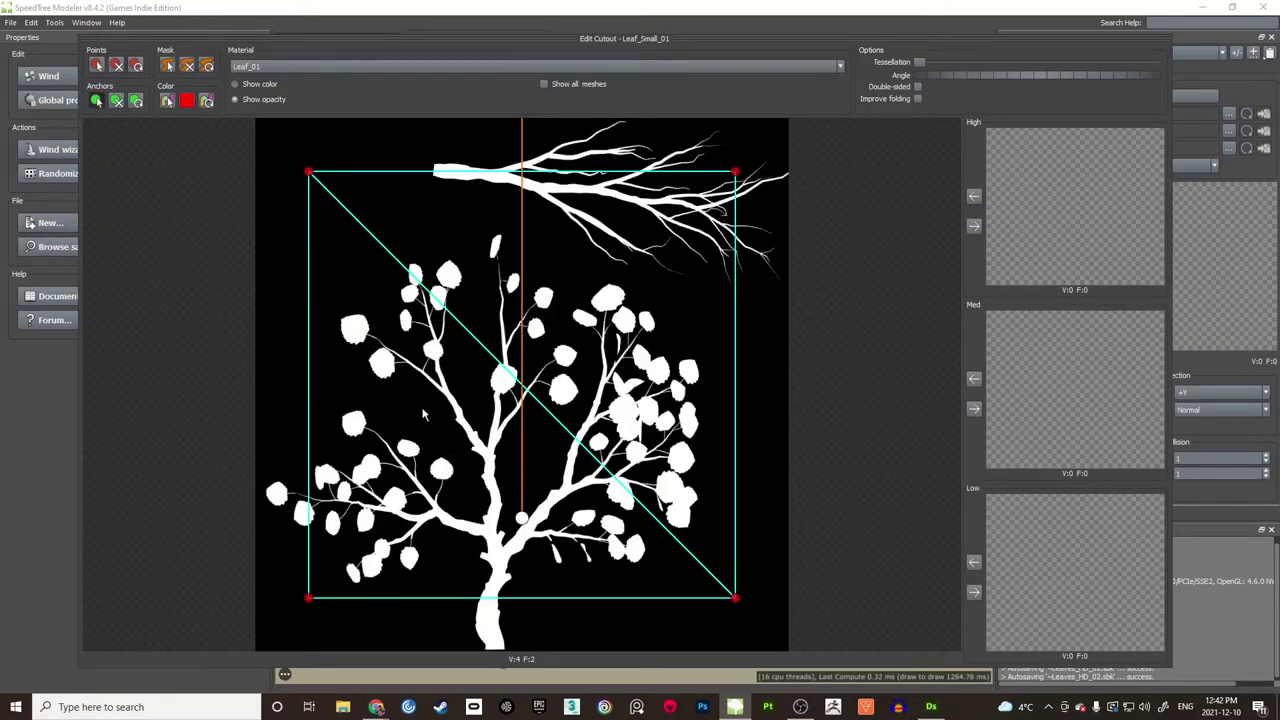
drag(309, 600, 262, 500)
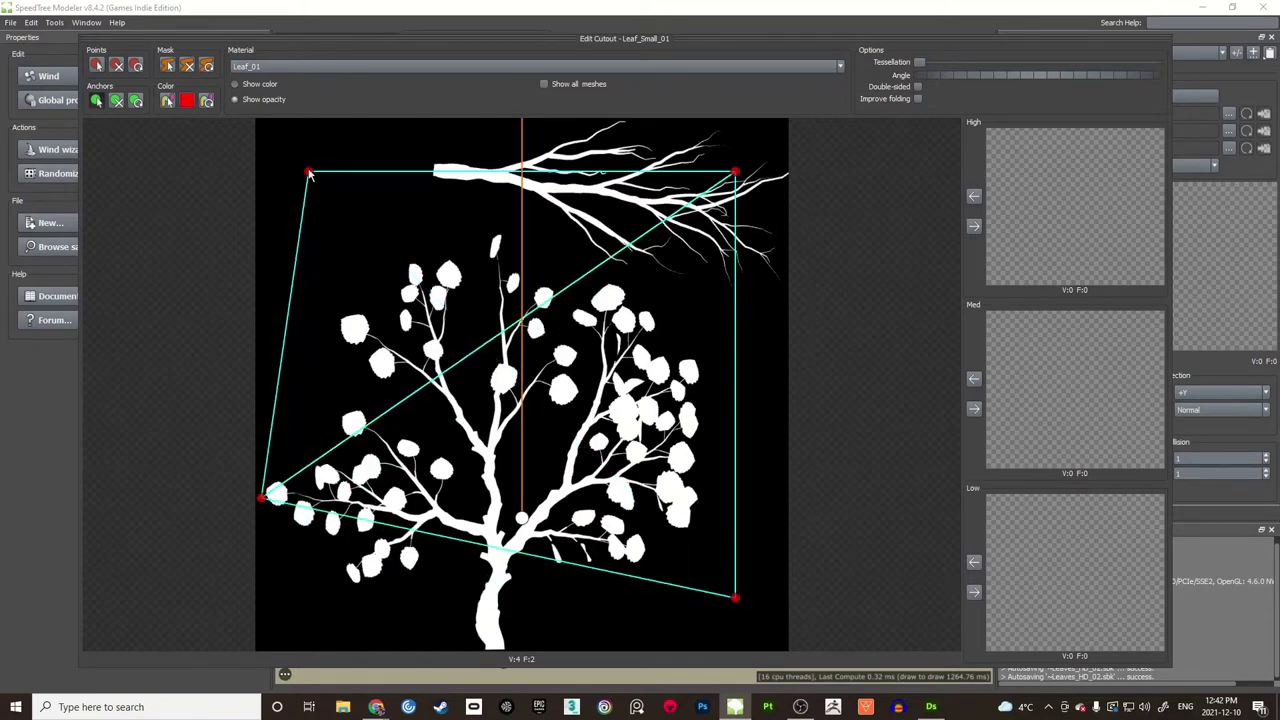
drag(309, 172, 354, 404)
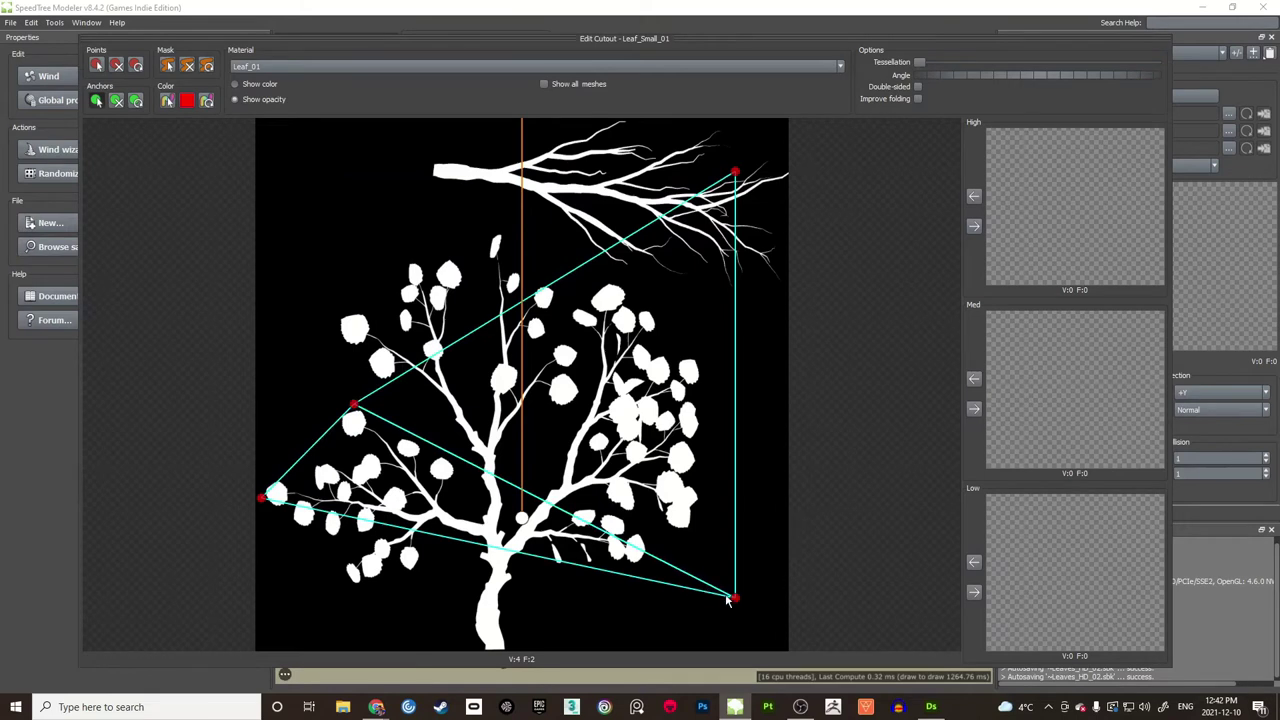
drag(729, 600, 354, 588)
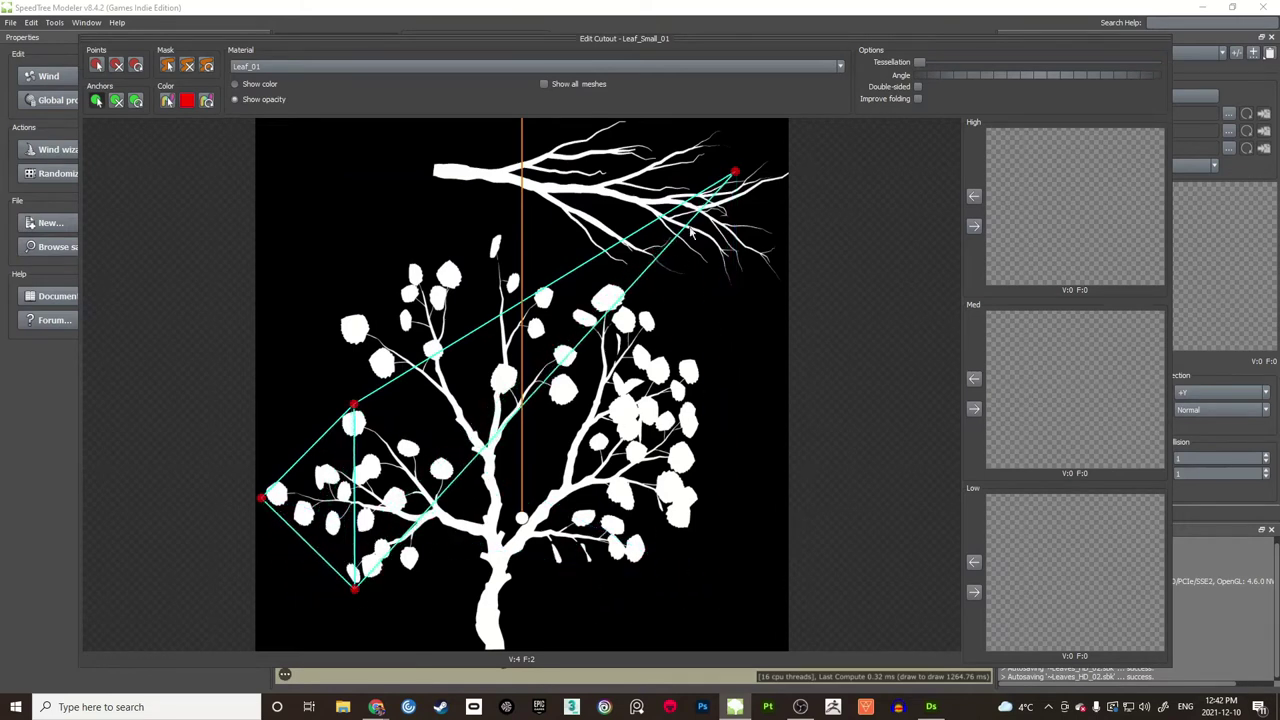
drag(737, 176, 462, 468)
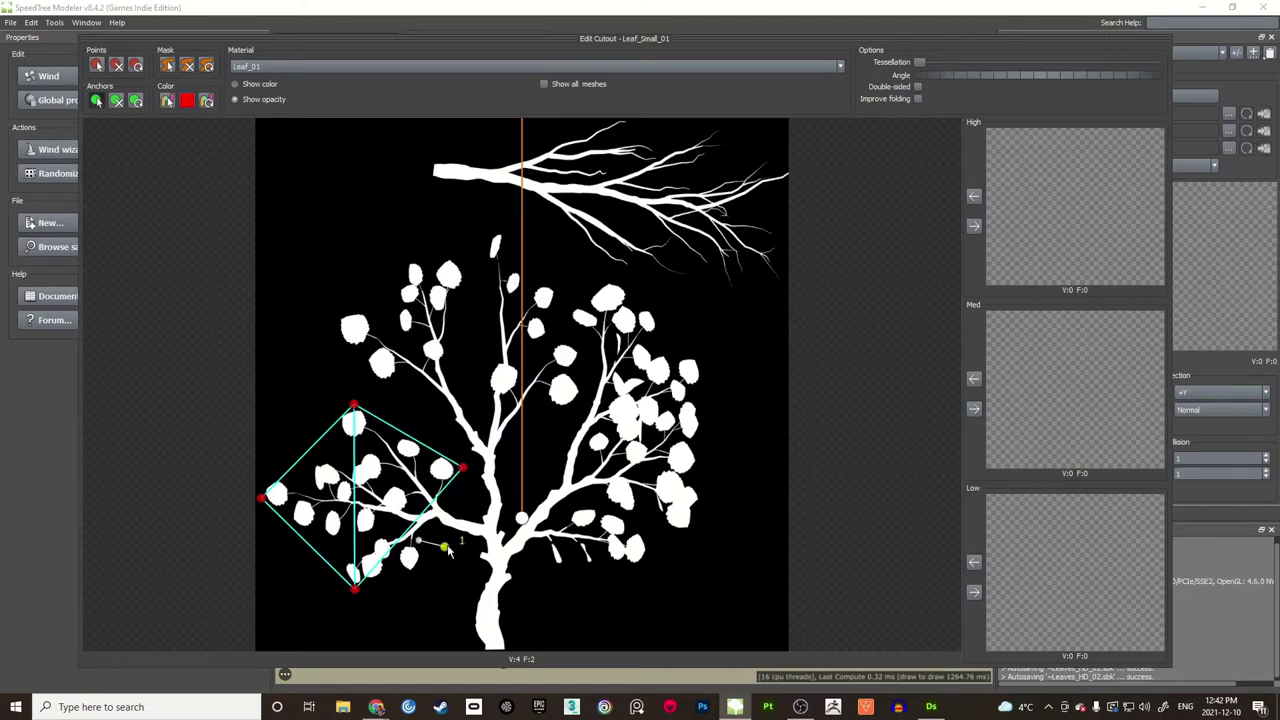
Step: Remove the anchor from the Leaf_Small_01 cutout and extend its outline around the lower leaves and the branch's base
click(117, 101)
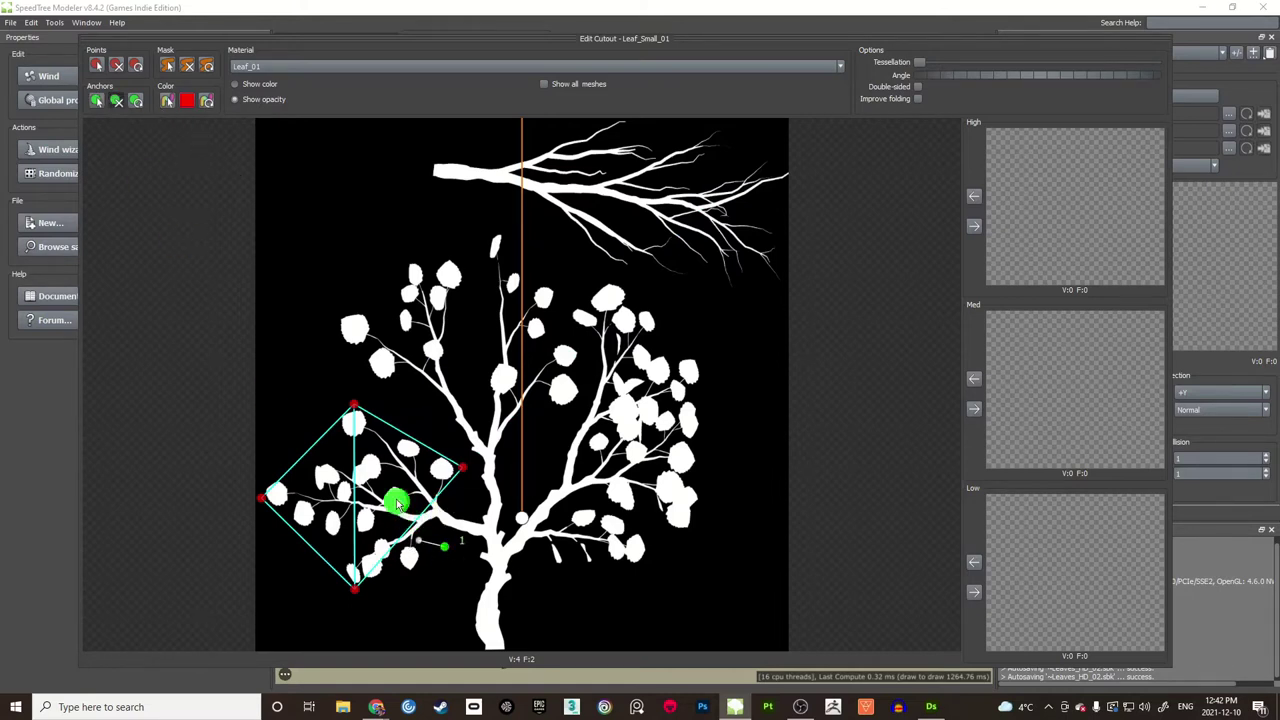
click(524, 519)
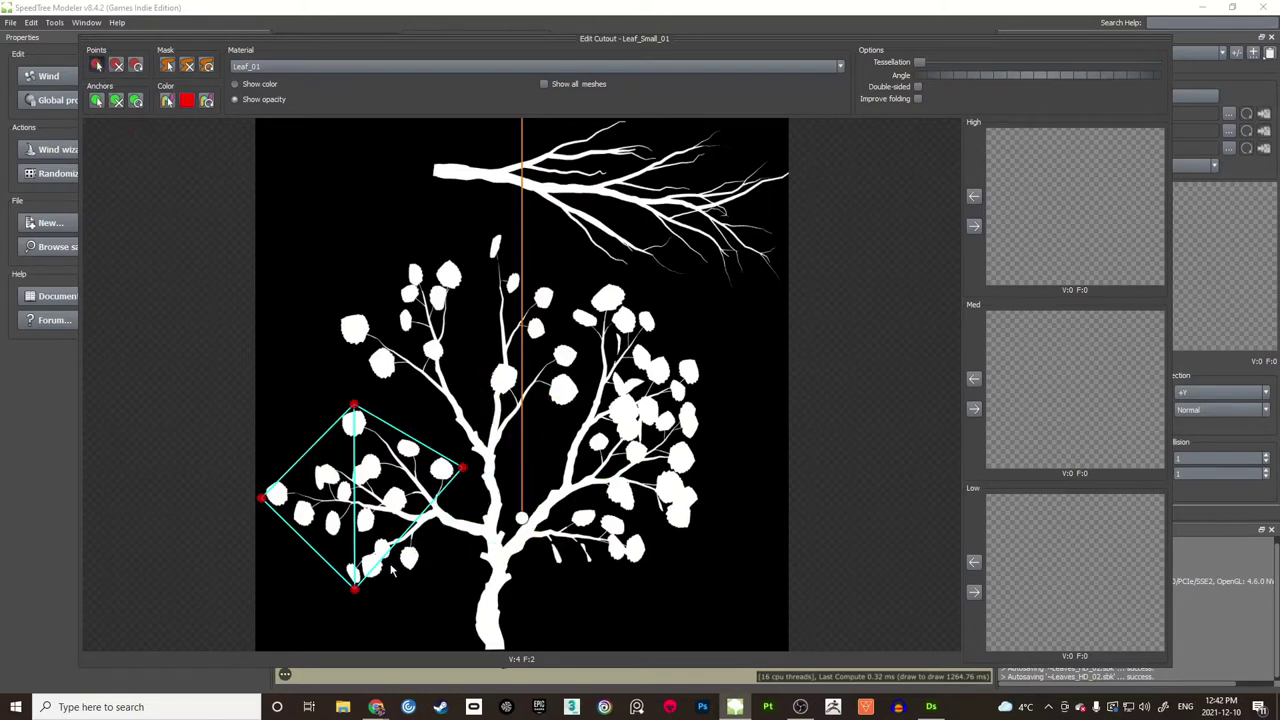
drag(387, 553, 421, 577)
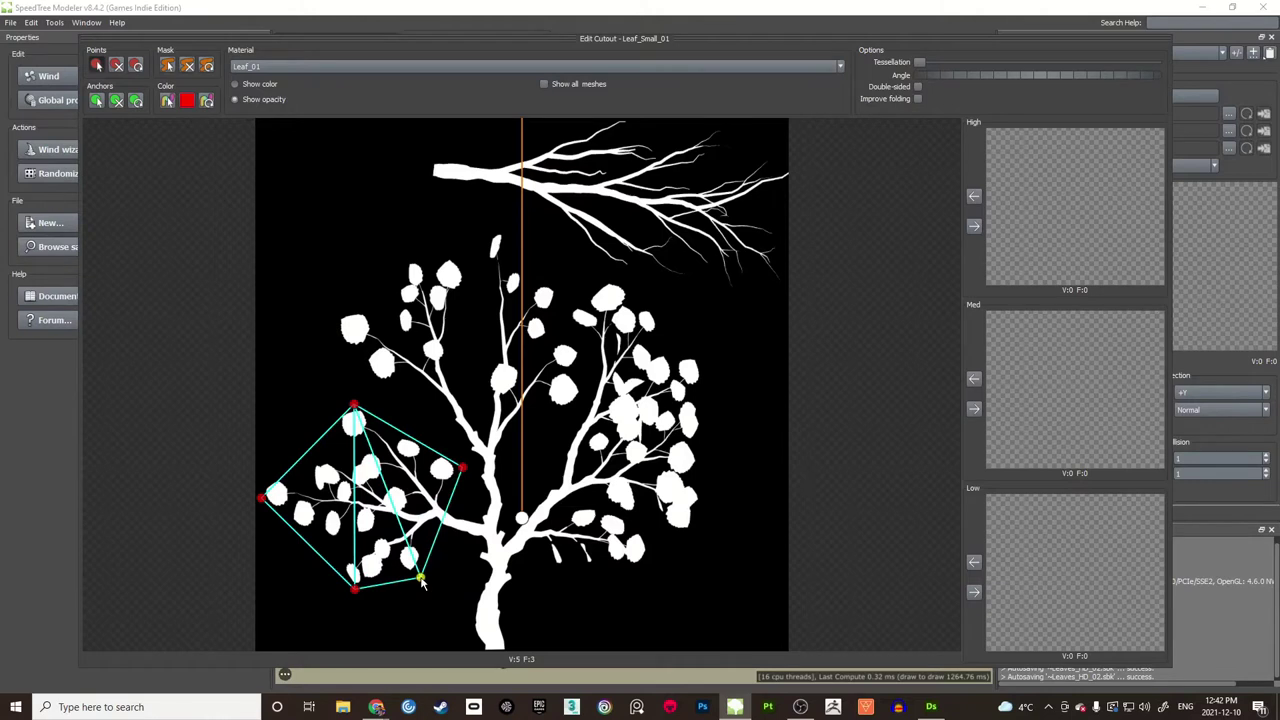
drag(443, 530, 488, 532)
drag(464, 468, 461, 463)
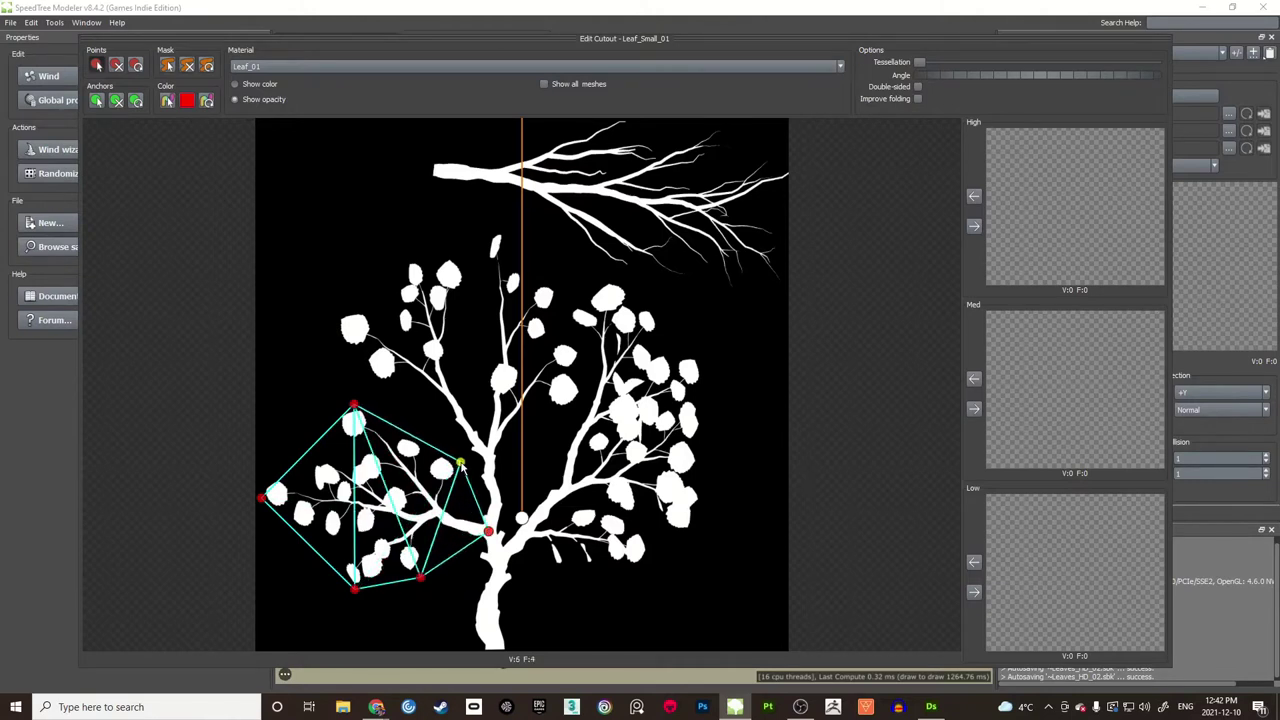
drag(269, 503, 258, 498)
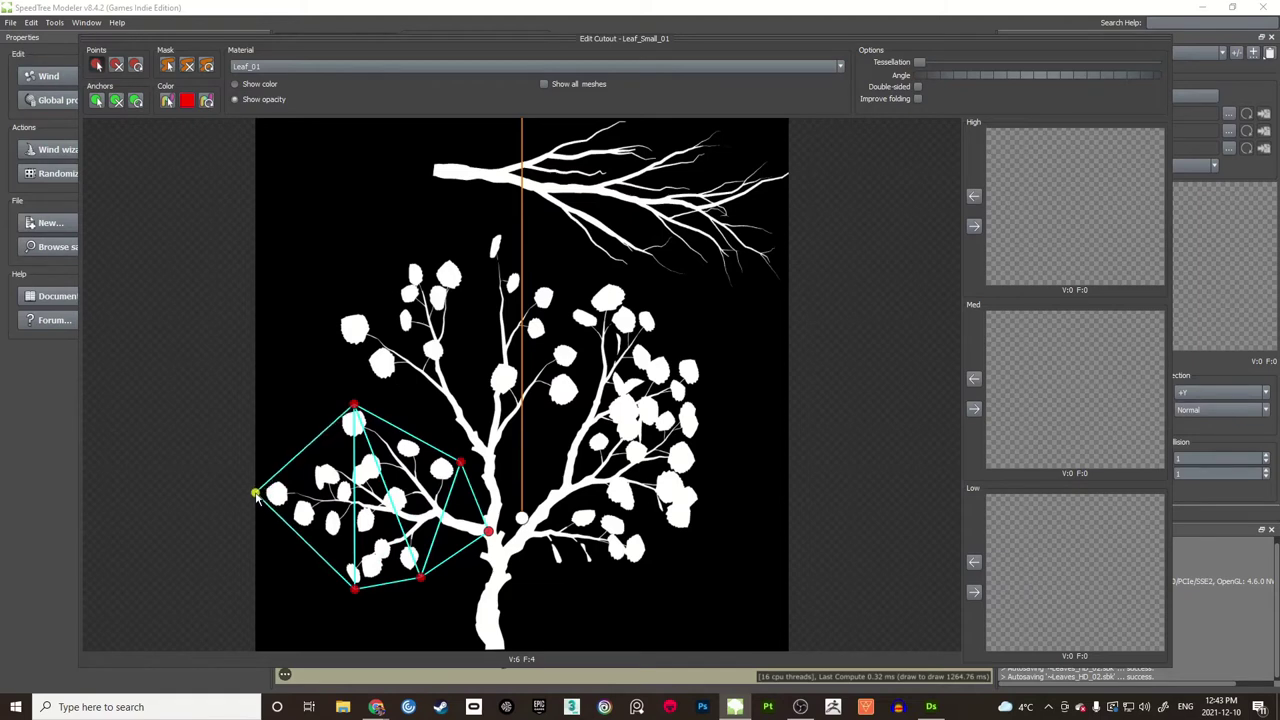
Step: Add two interior points along the cutout's branch, move its pivot to the branch base and angle it along the branch
click(355, 500)
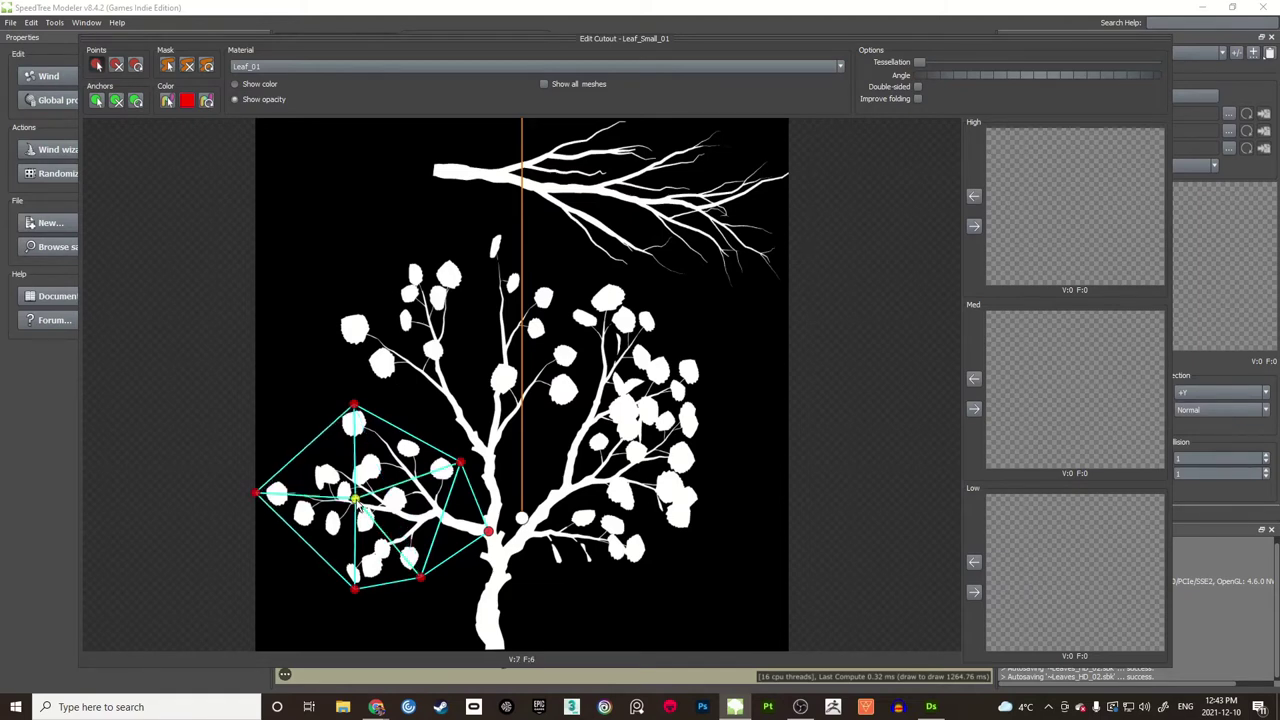
click(442, 517)
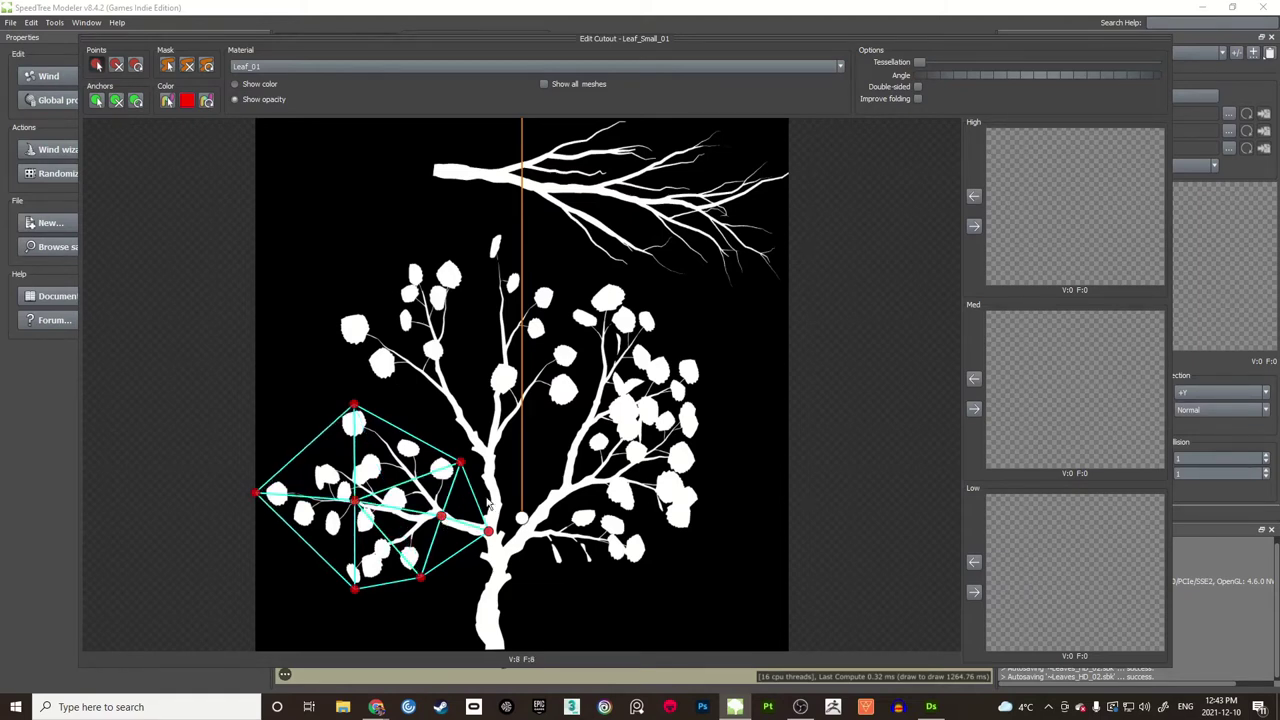
drag(520, 524, 480, 537)
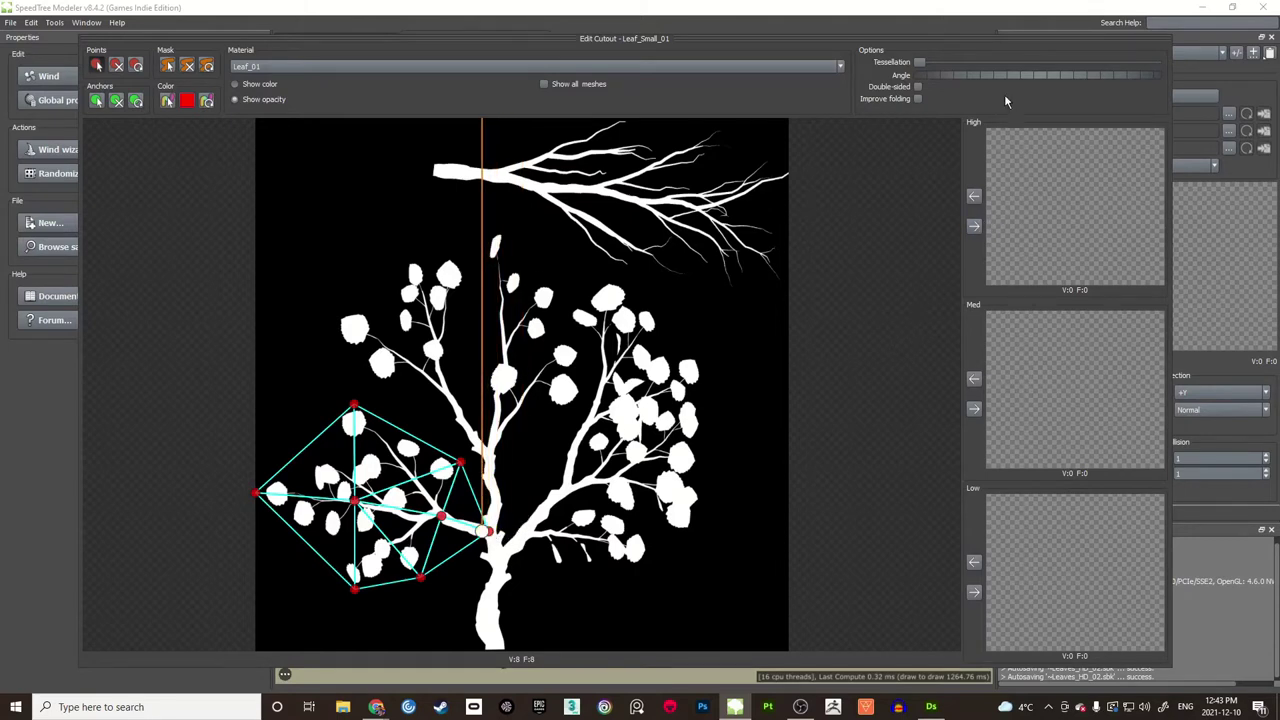
drag(1028, 80, 925, 86)
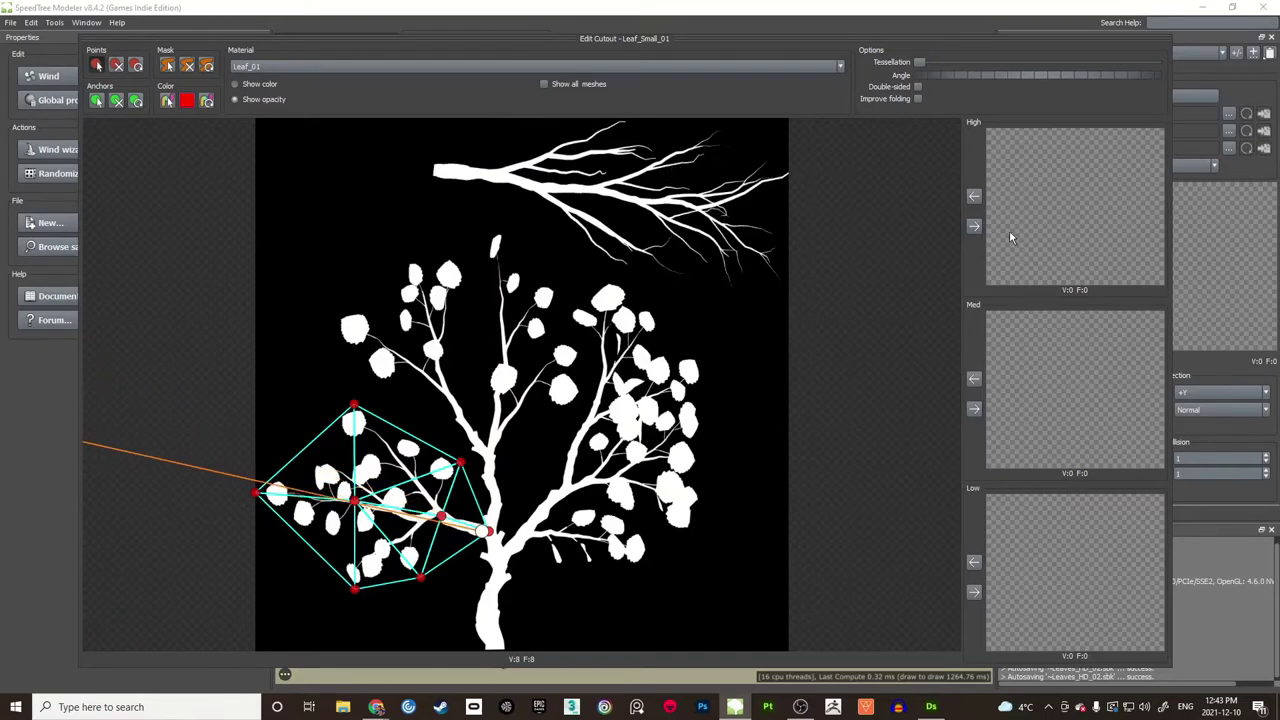
Step: Transfer the Leaf_Small_01 cutout to the High, Med and Low meshes, close the cutout editor and save the file
click(975, 227)
click(975, 409)
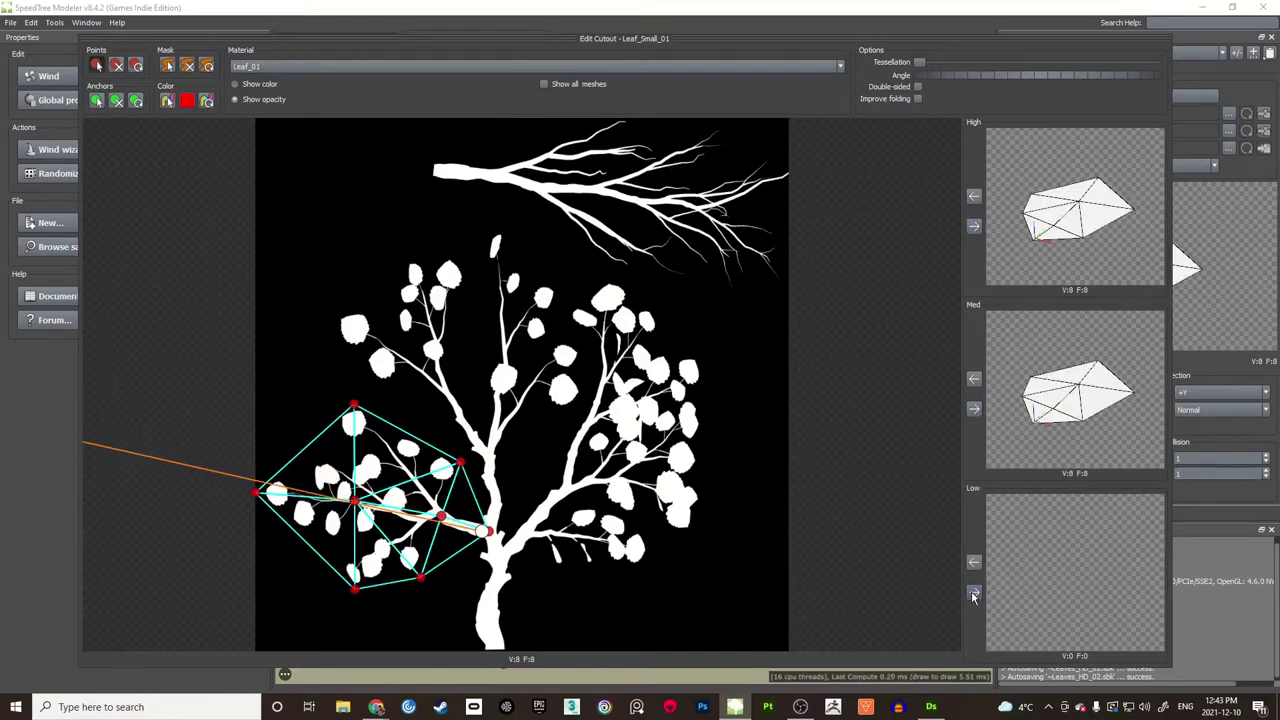
click(974, 594)
key(Escape)
drag(852, 440, 697, 404)
key(ctrl+s)
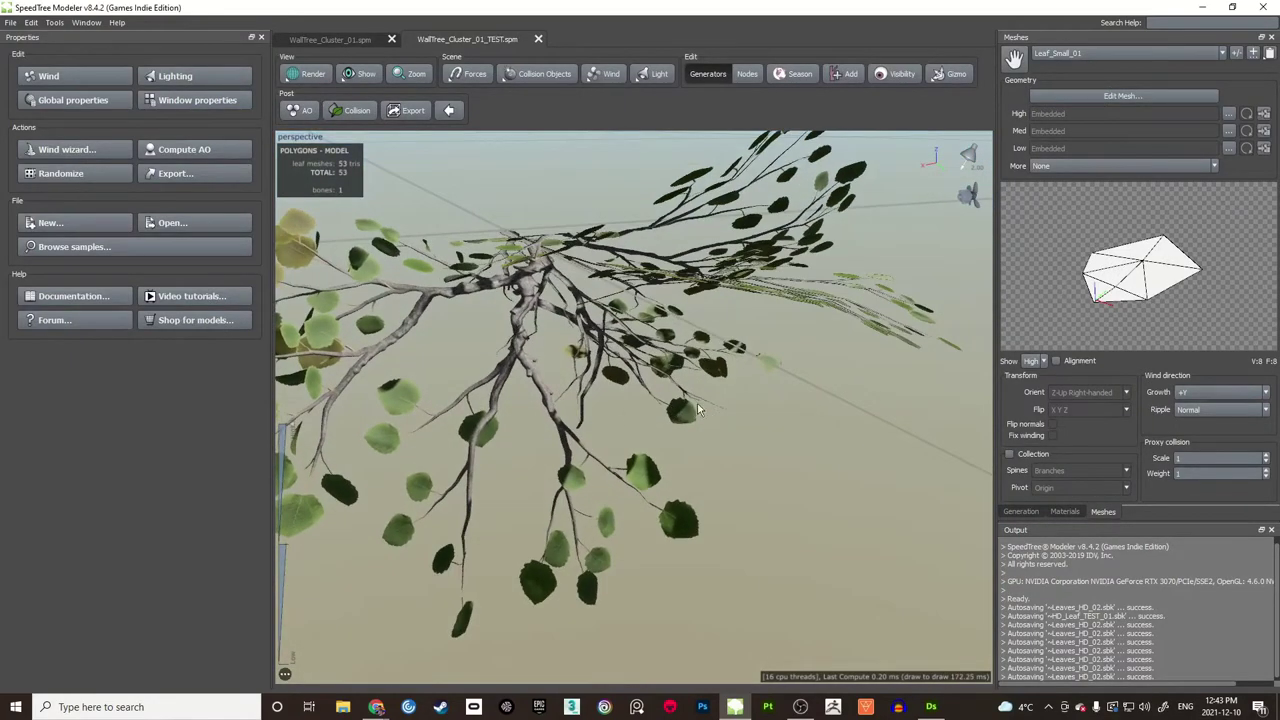
Step: Add a Leaf Mesh generator as a child of the middle second-level Leaf Mesh
click(632, 475)
drag(633, 458, 682, 342)
click(1021, 511)
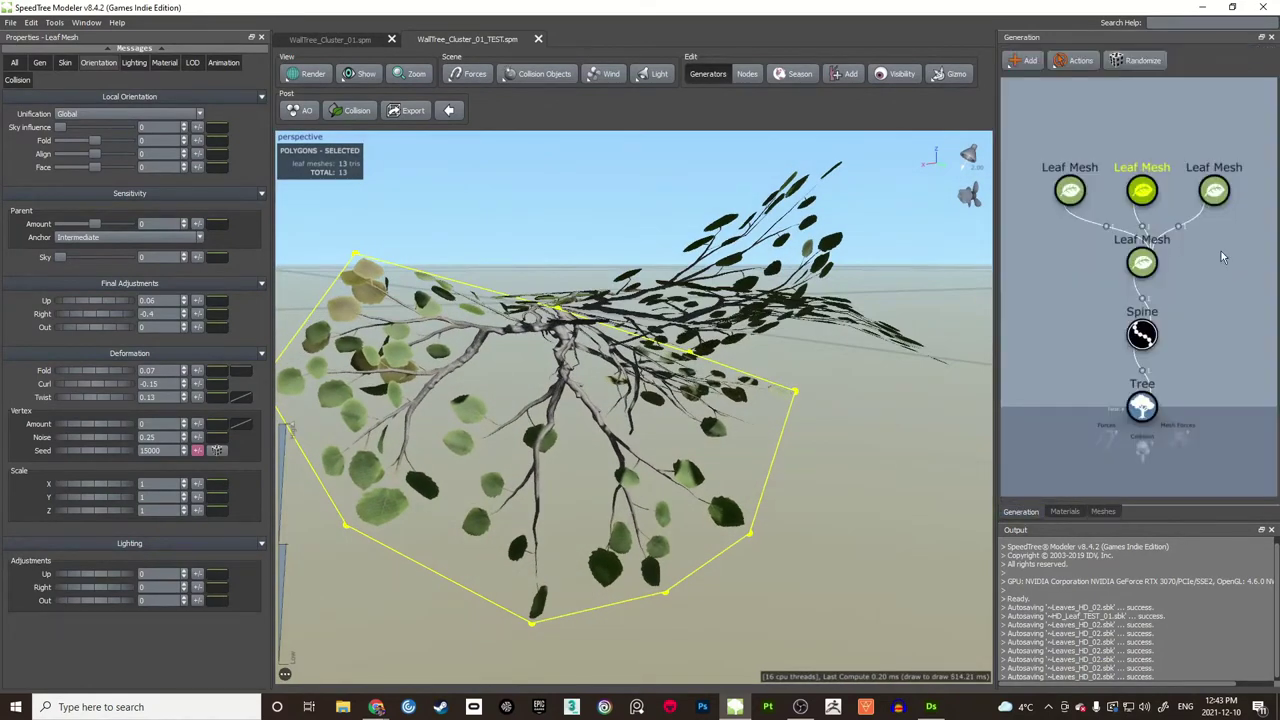
right_click(1141, 229)
mouse_move(1147, 238)
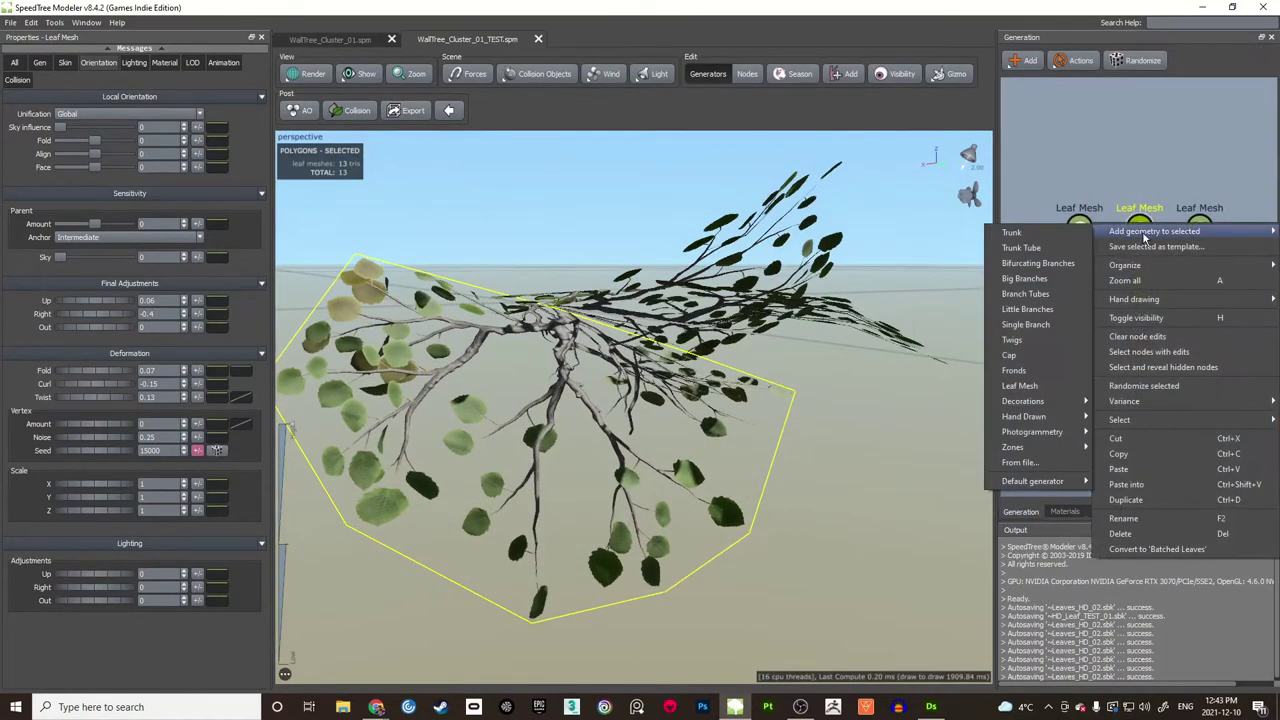
click(1028, 386)
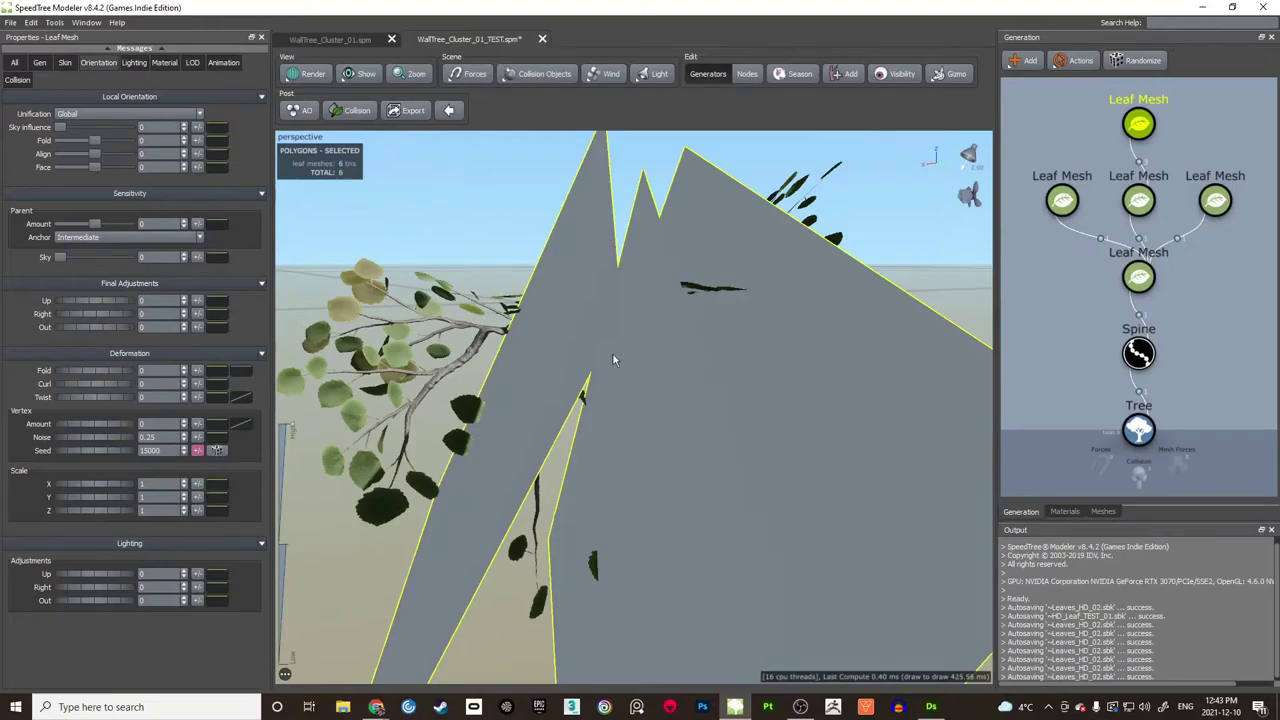
drag(612, 360, 453, 225)
Step: Restrict the new Leaf Mesh generator to anchor 1
click(40, 63)
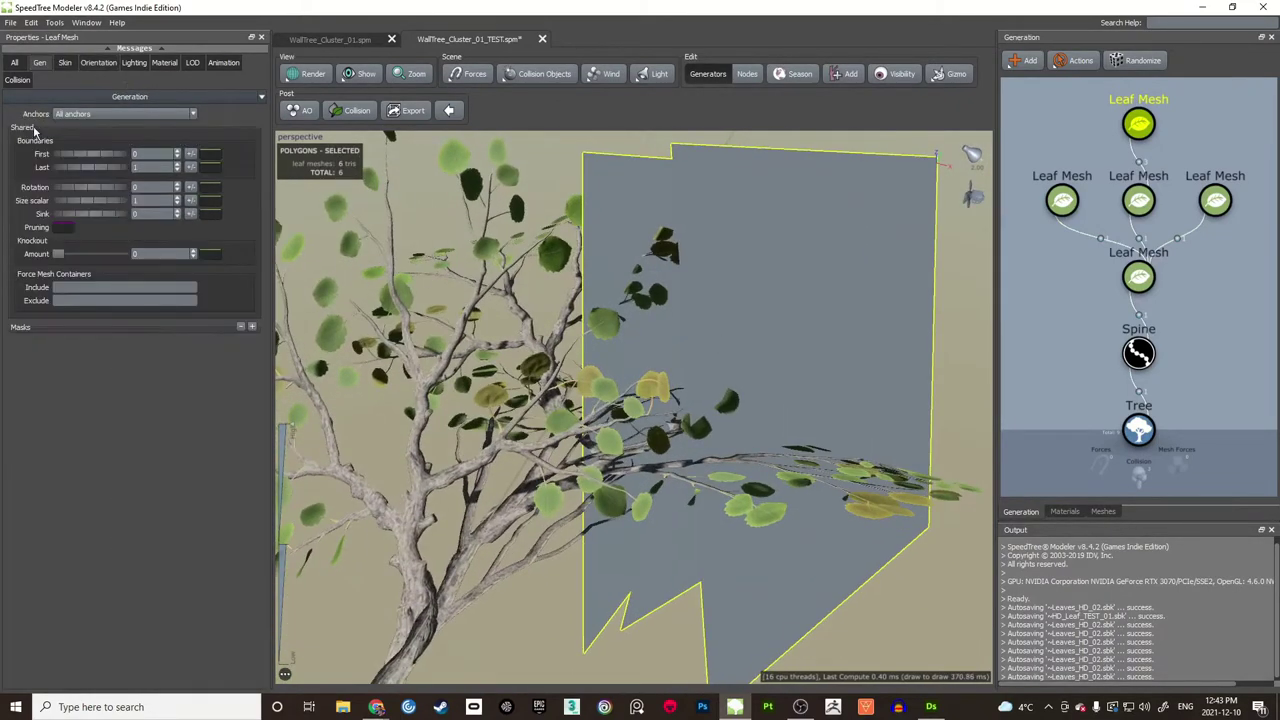
click(90, 115)
click(86, 131)
drag(343, 287, 560, 240)
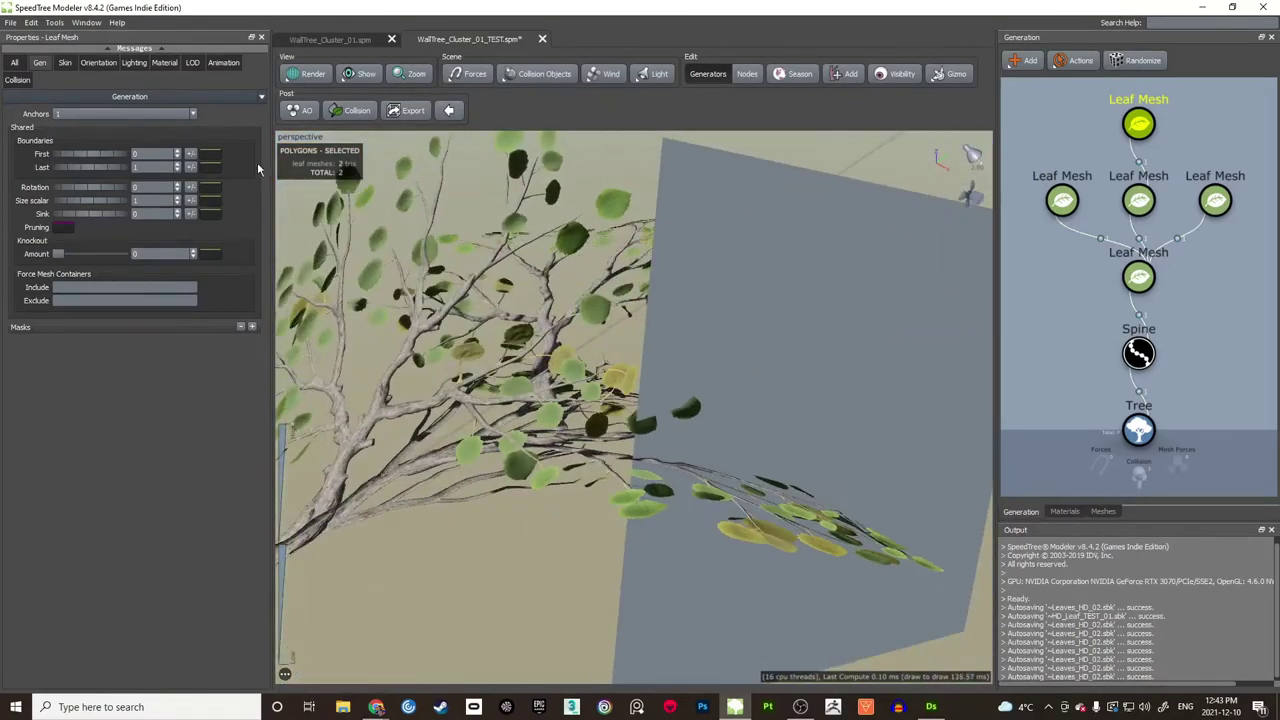
Step: Assign the Leaf_01 material and the Leaf_Small_01 mesh to the new generator
click(163, 63)
click(135, 154)
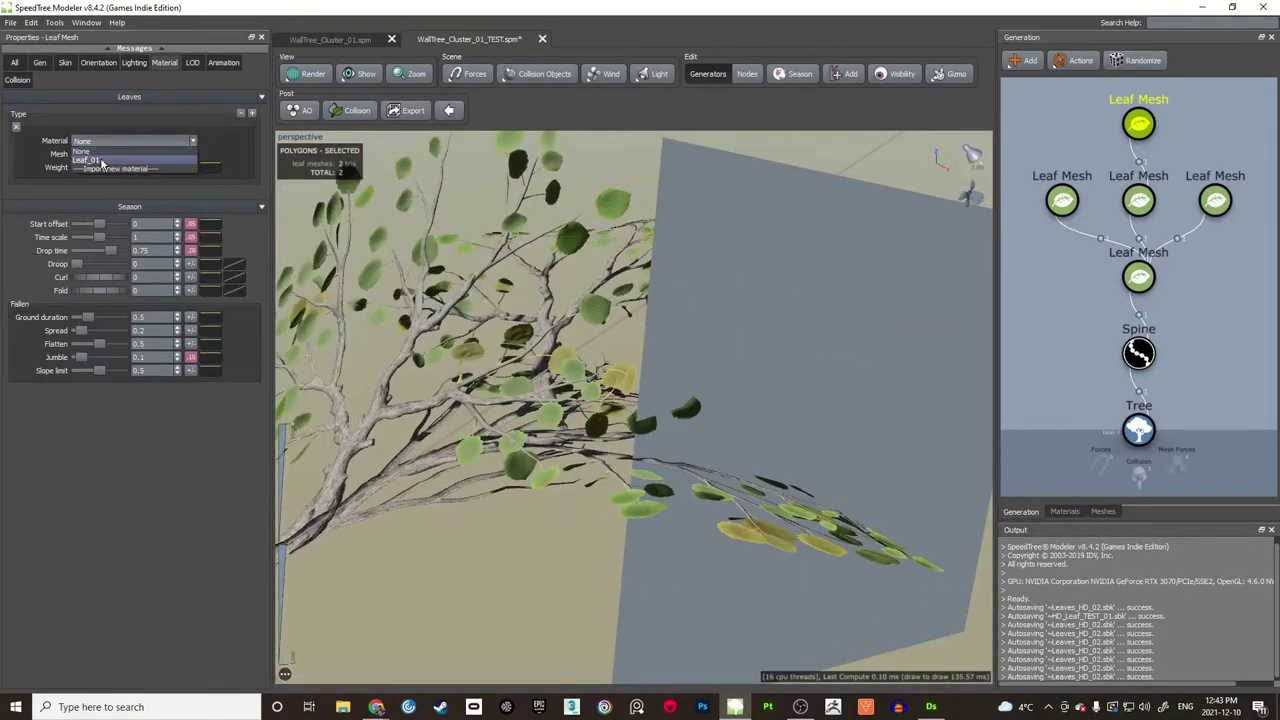
click(138, 157)
click(138, 156)
click(113, 207)
drag(672, 345, 587, 353)
scroll(700, 400, up, 3)
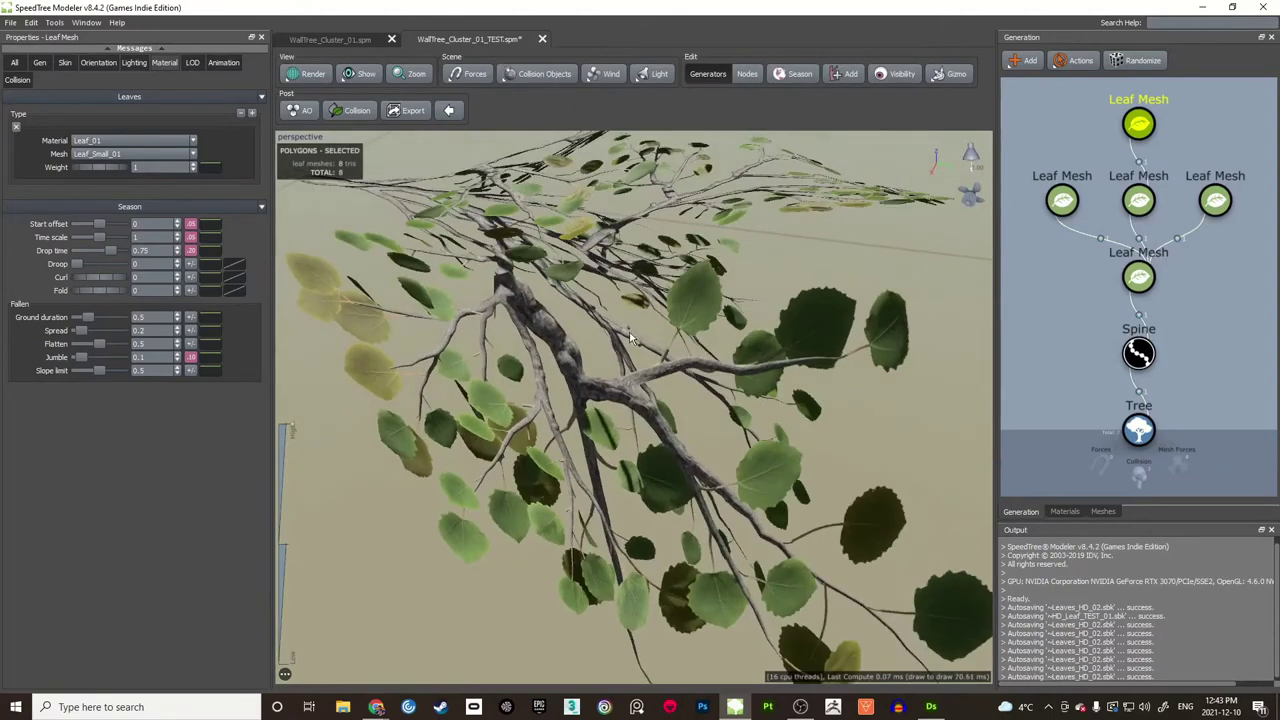
Step: Set the size of the Leaf_Small_01 generator to 0.52
click(1139, 124)
drag(755, 308, 692, 318)
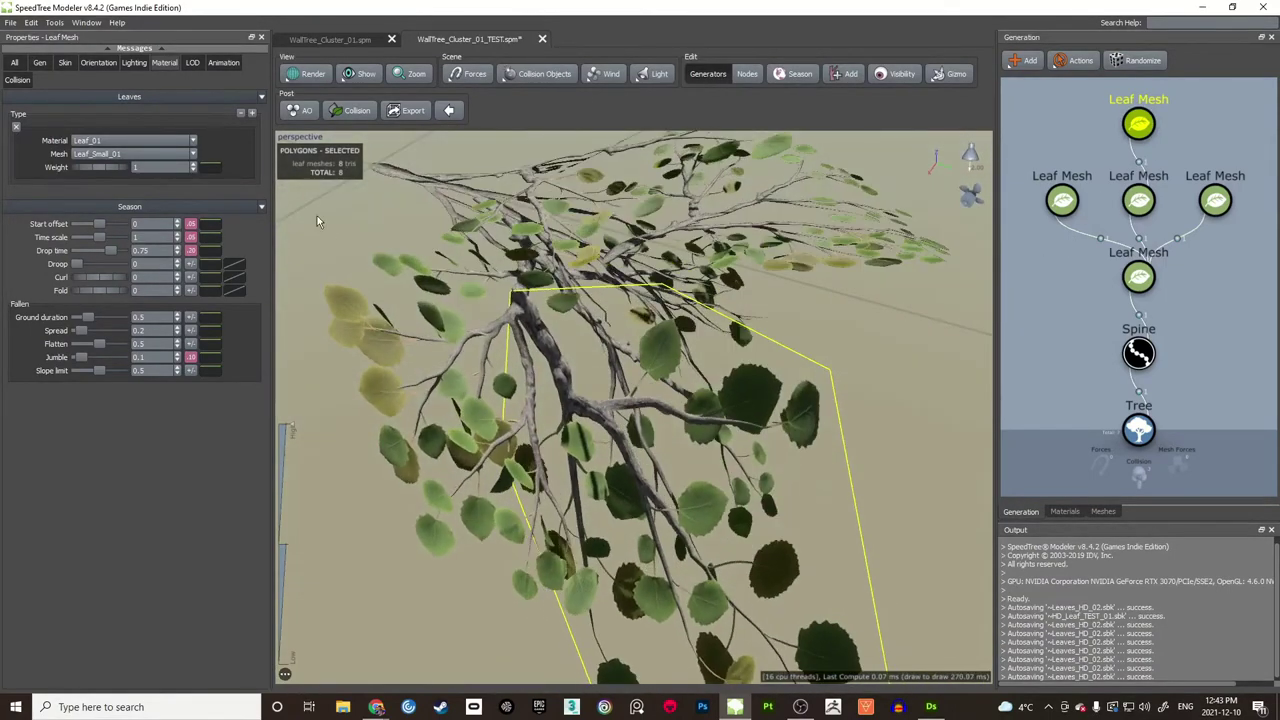
click(77, 62)
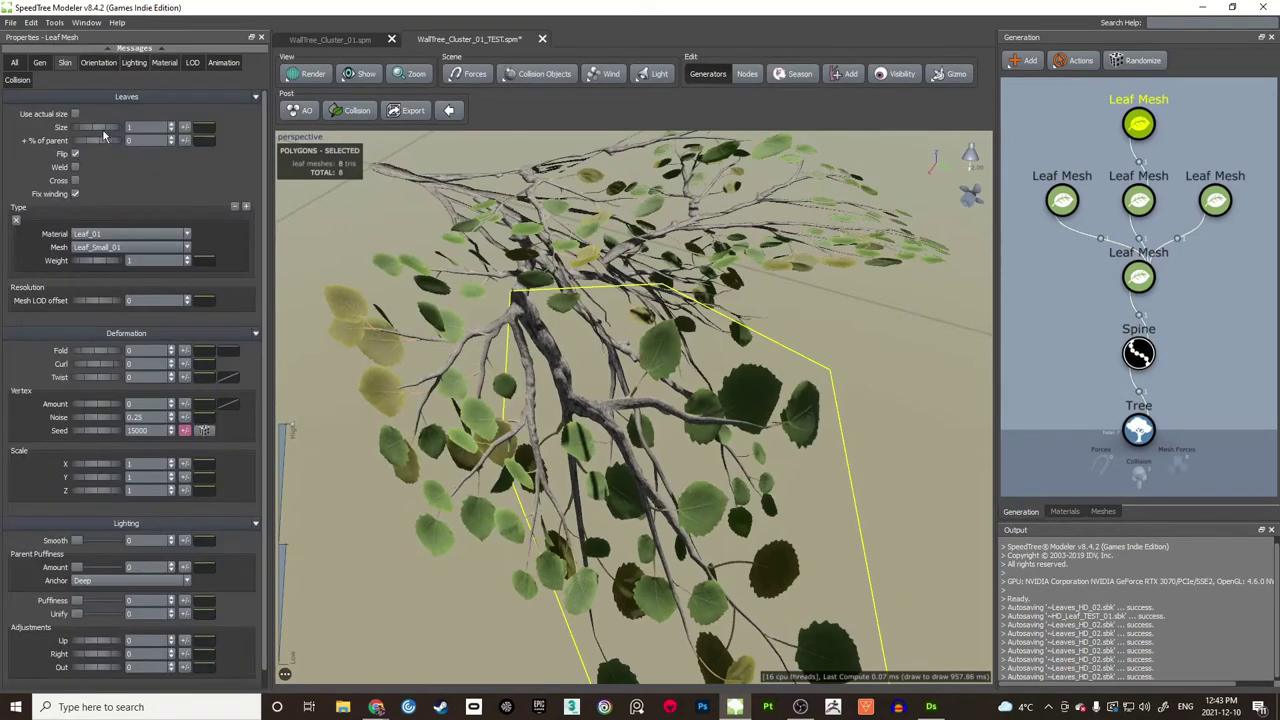
drag(104, 129, 72, 128)
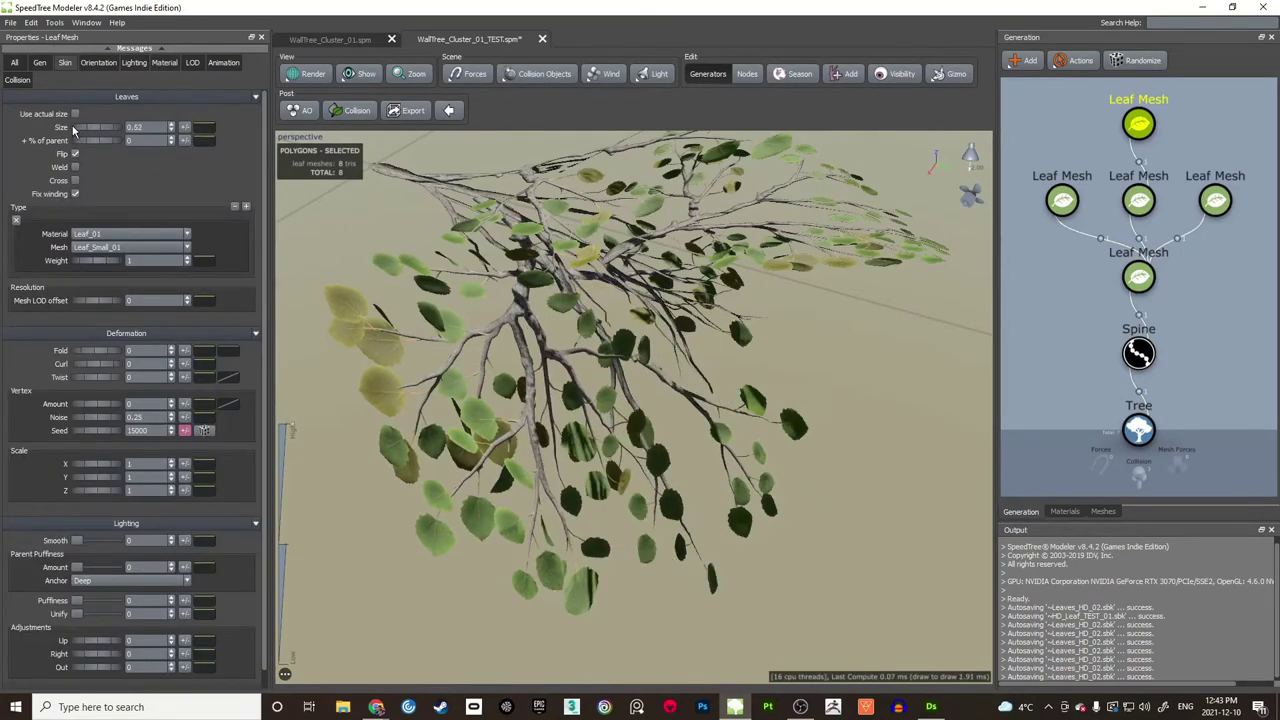
drag(478, 292, 613, 377)
scroll(739, 225, down, 10)
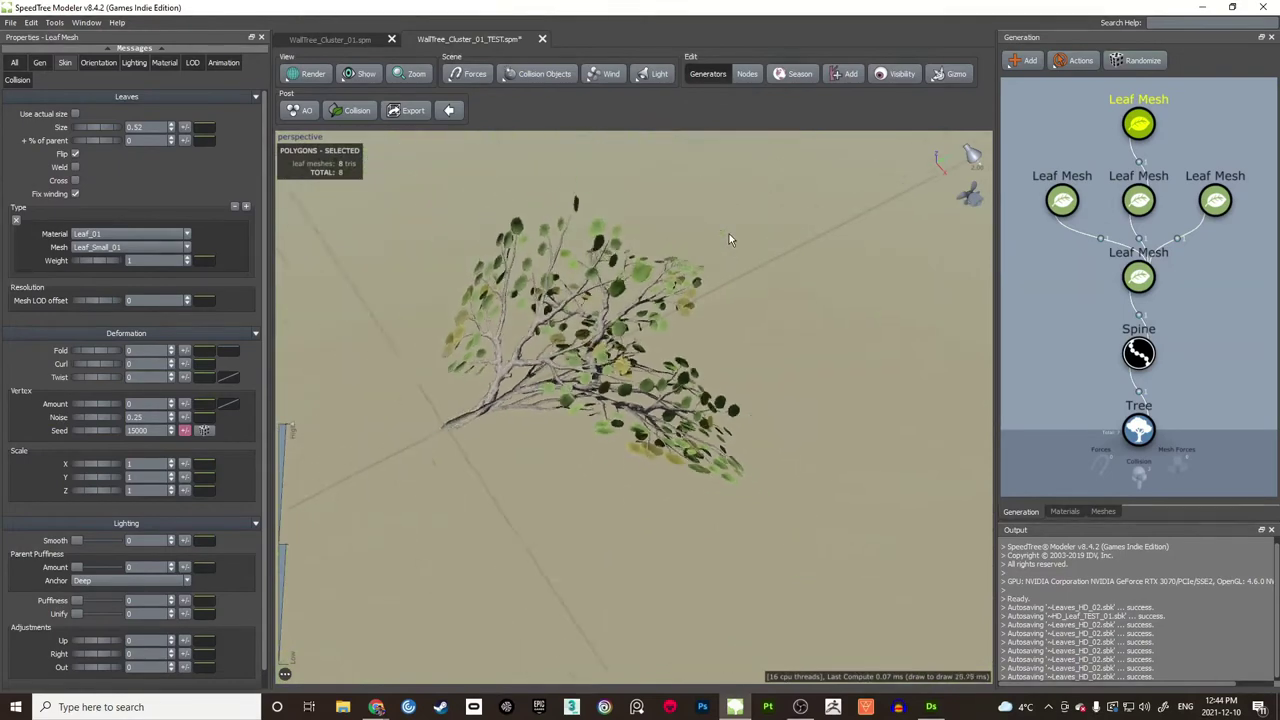
Step: Deform the small leaf mesh with a fold of 0.09 and a twist of 0.33
drag(729, 240, 614, 237)
scroll(650, 345, up, 5)
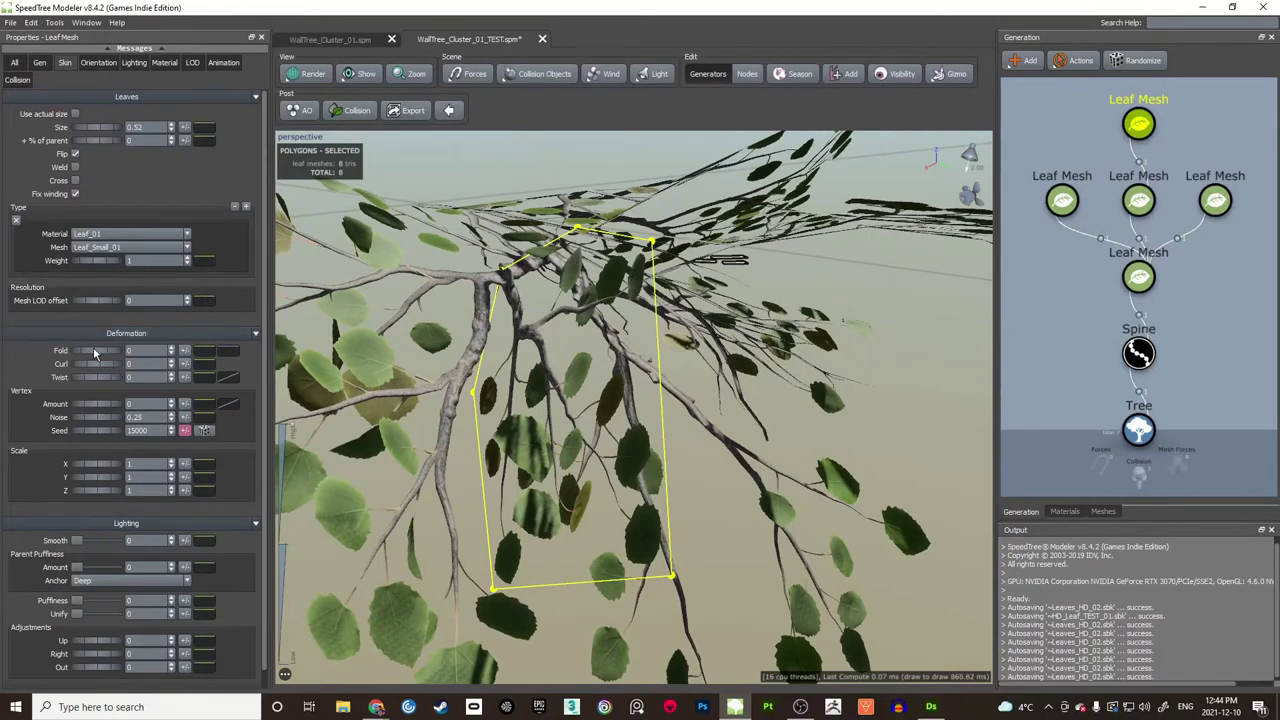
drag(86, 354, 114, 378)
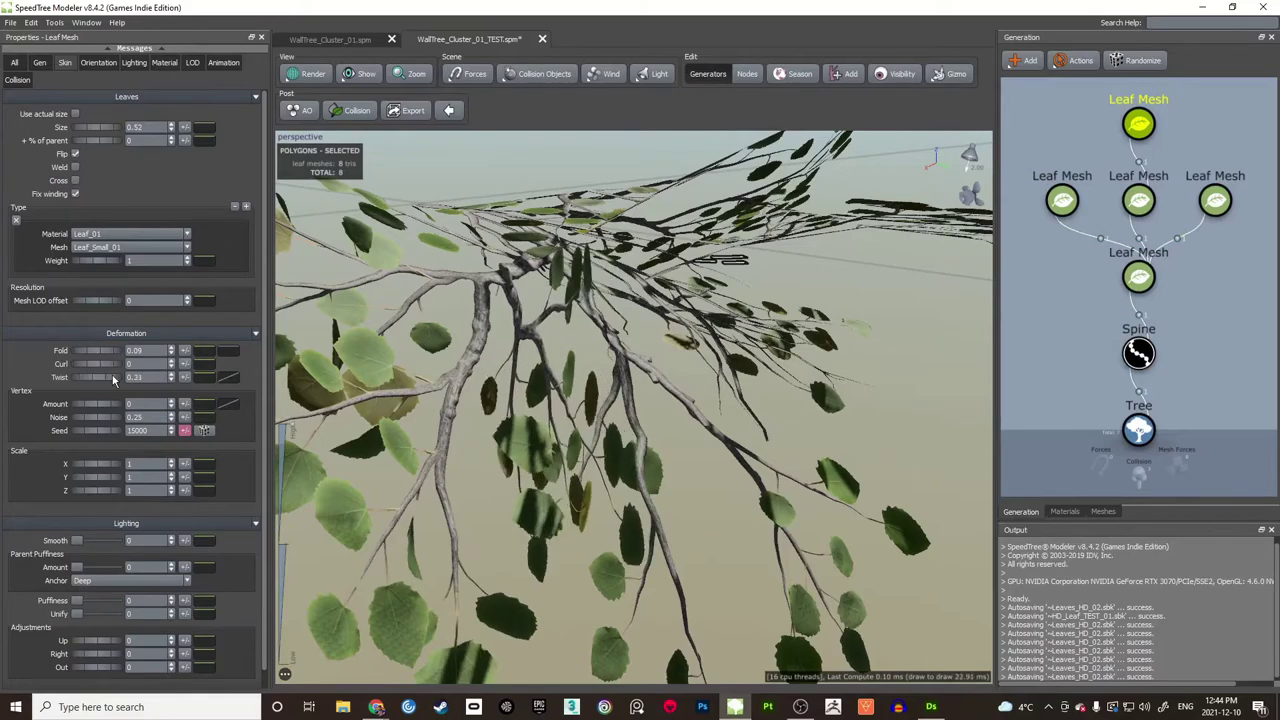
Step: Inspect the whole cluster, compare it with the WallTree_Cluster_01 model and return to WallTree_Cluster_01_TEST
scroll(895, 264, down, 5)
drag(896, 260, 636, 270)
click(867, 283)
scroll(840, 293, down, 3)
click(358, 42)
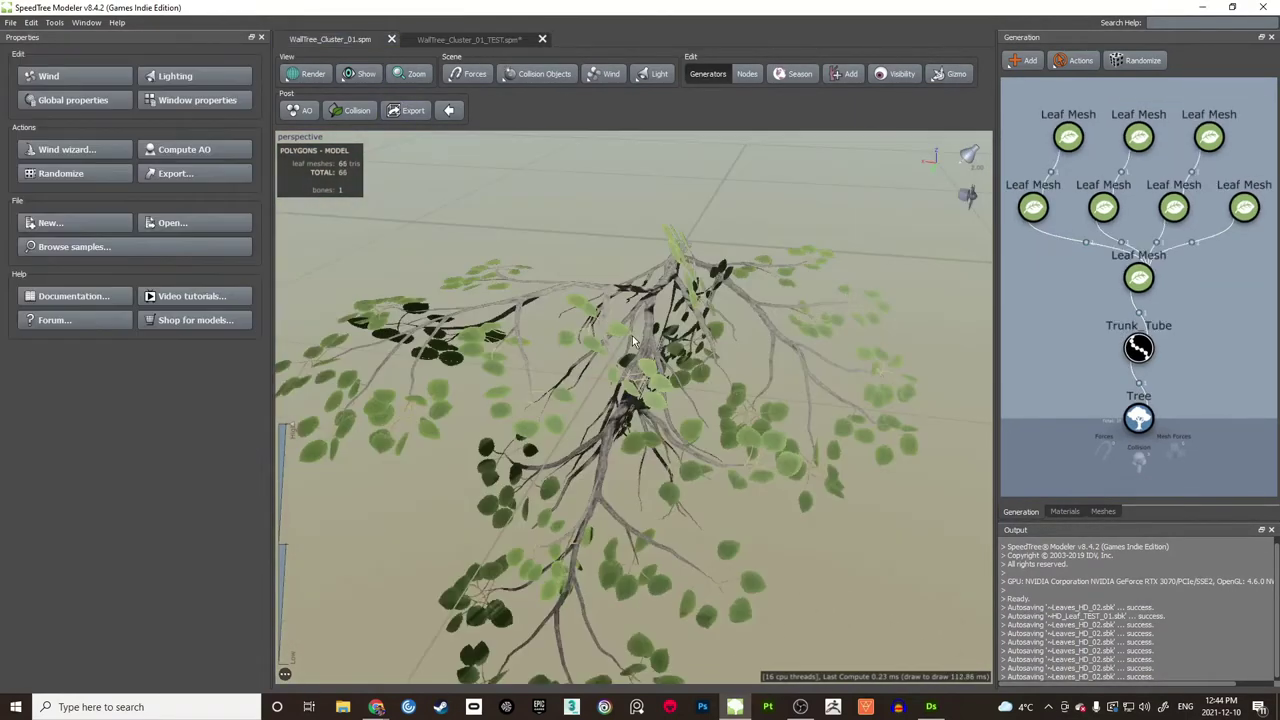
drag(640, 330, 706, 293)
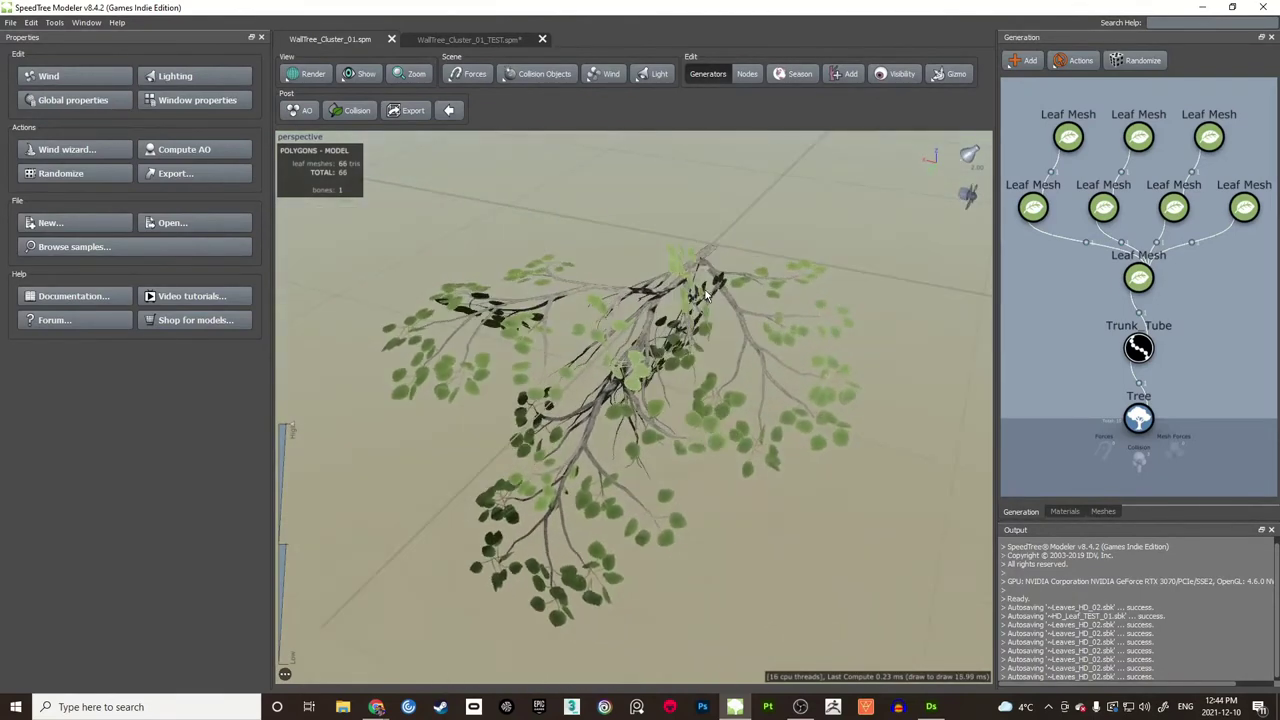
click(510, 40)
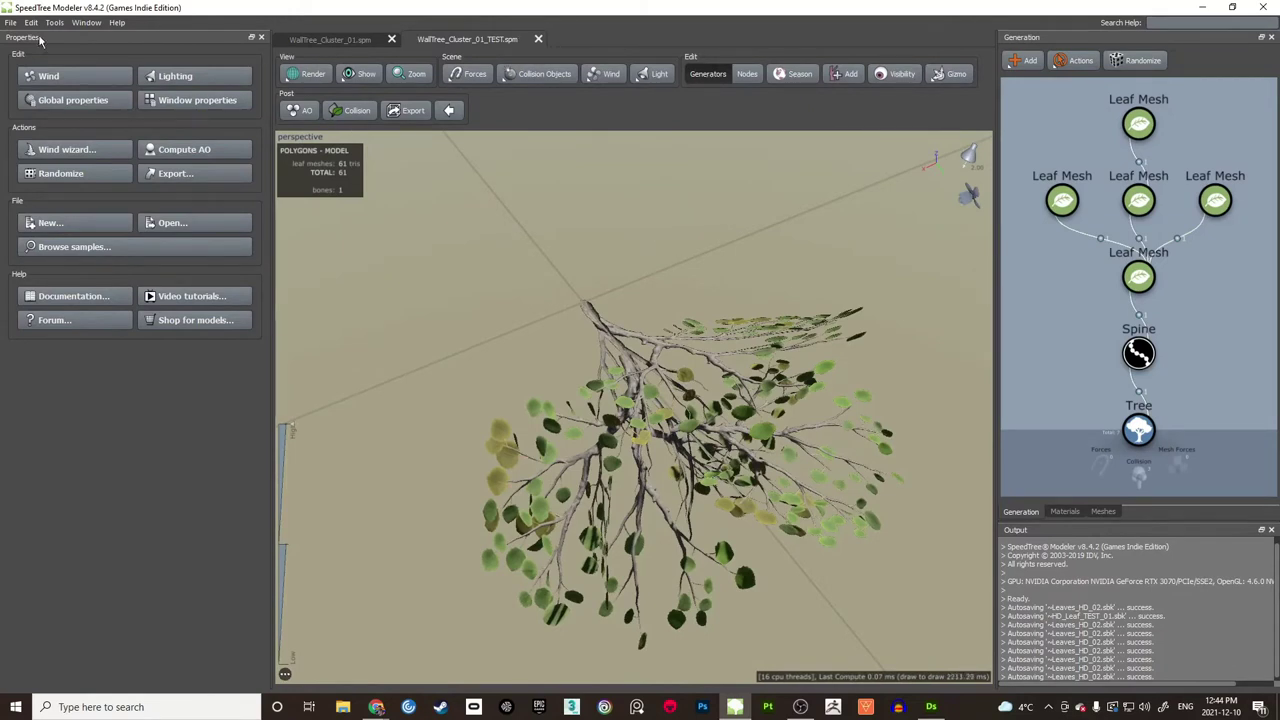
Step: Start a game export of the test cluster and browse to the Clusters folder inside Wall_tree
click(10, 23)
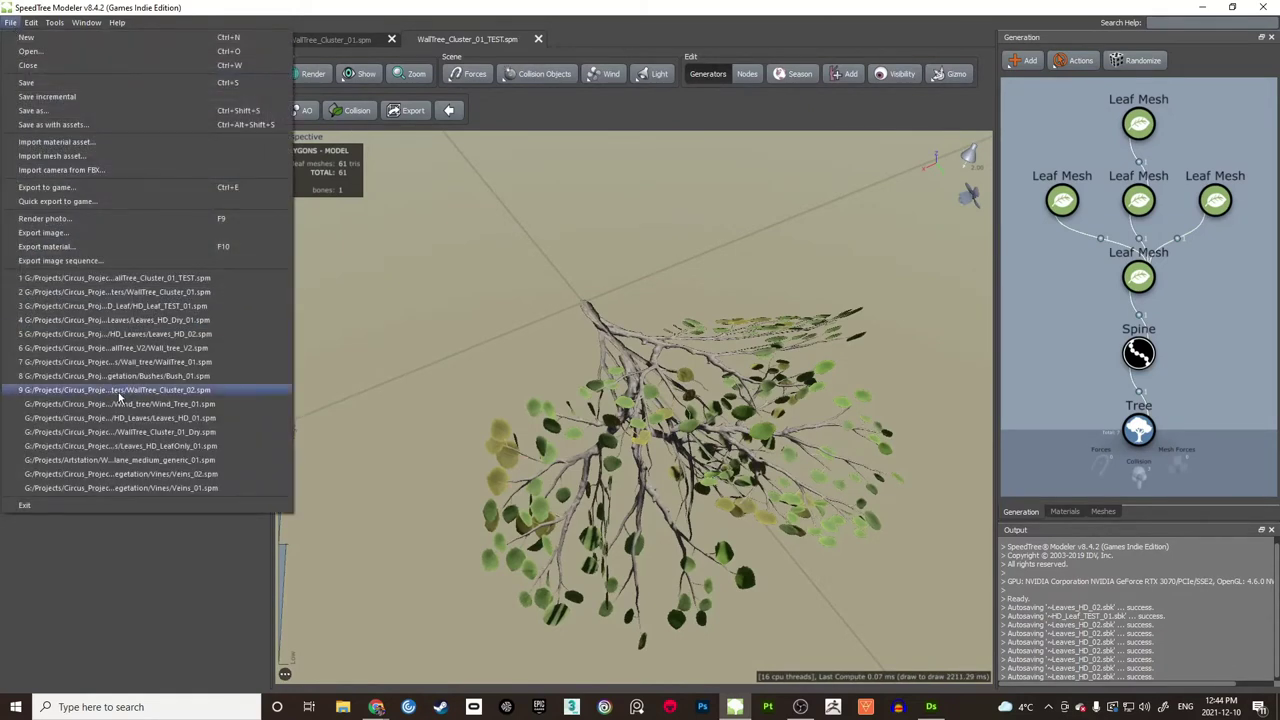
click(57, 188)
click(657, 386)
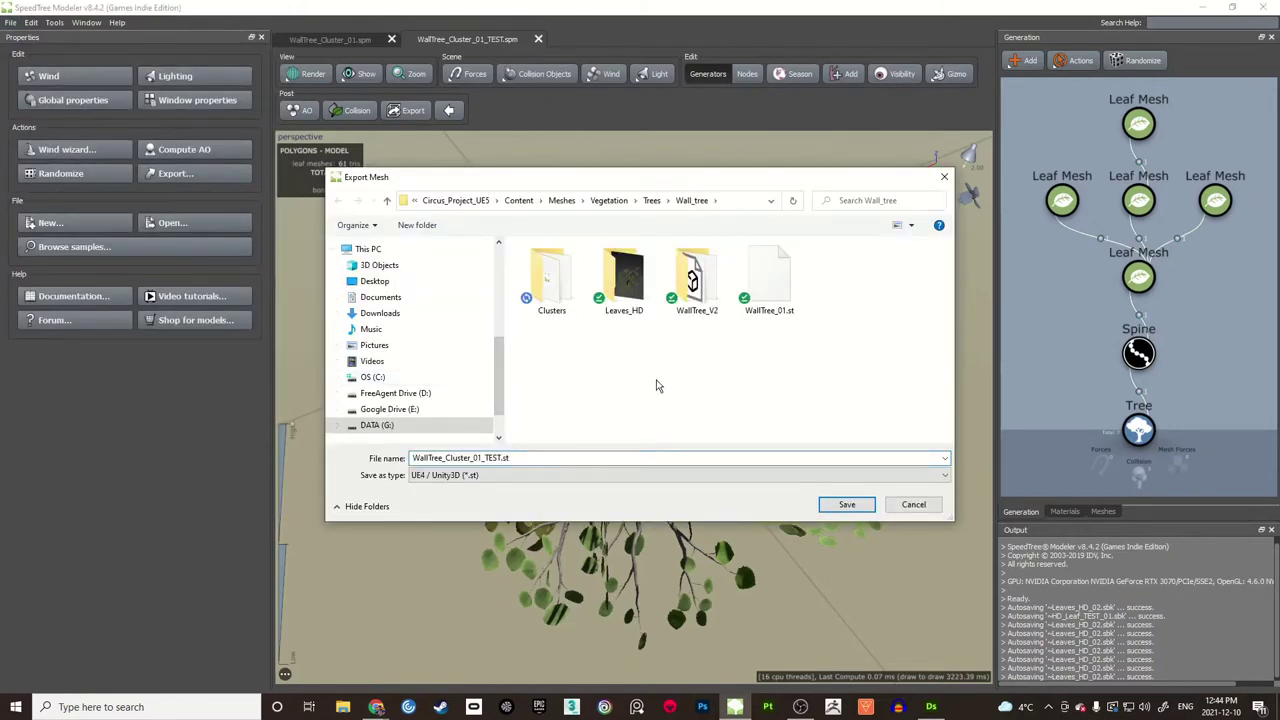
click(651, 201)
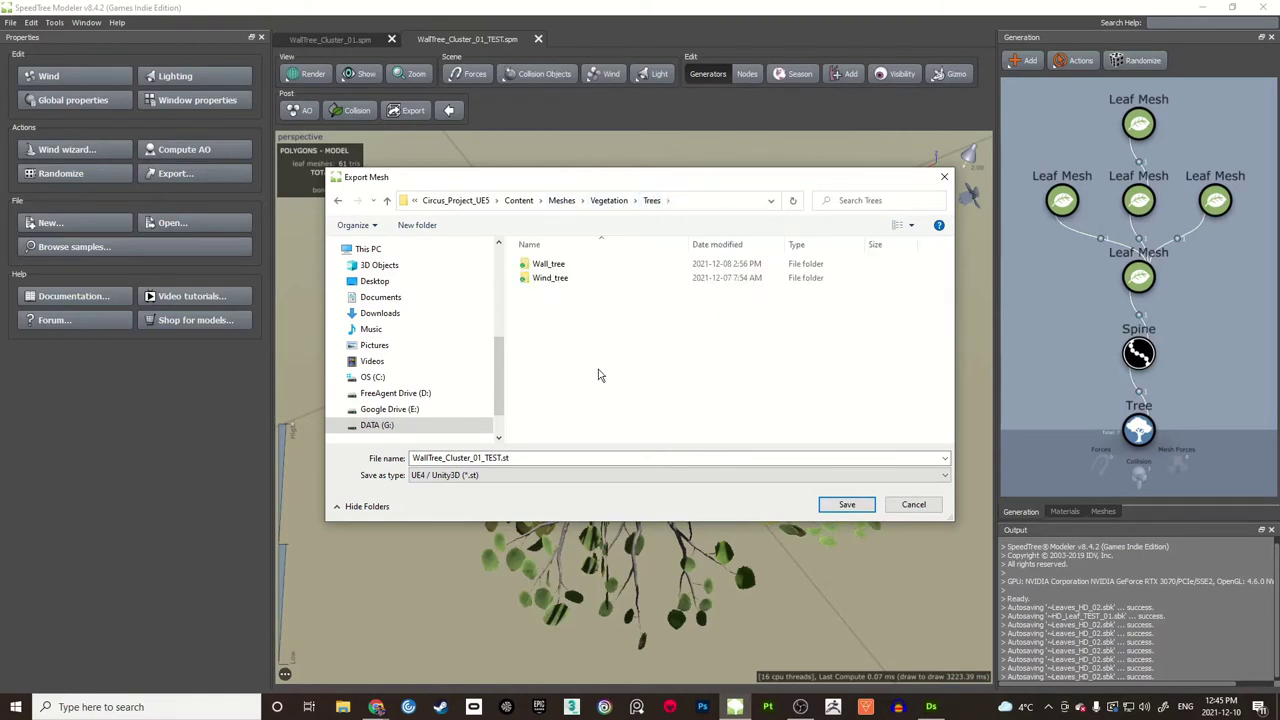
double_click(543, 261)
double_click(565, 293)
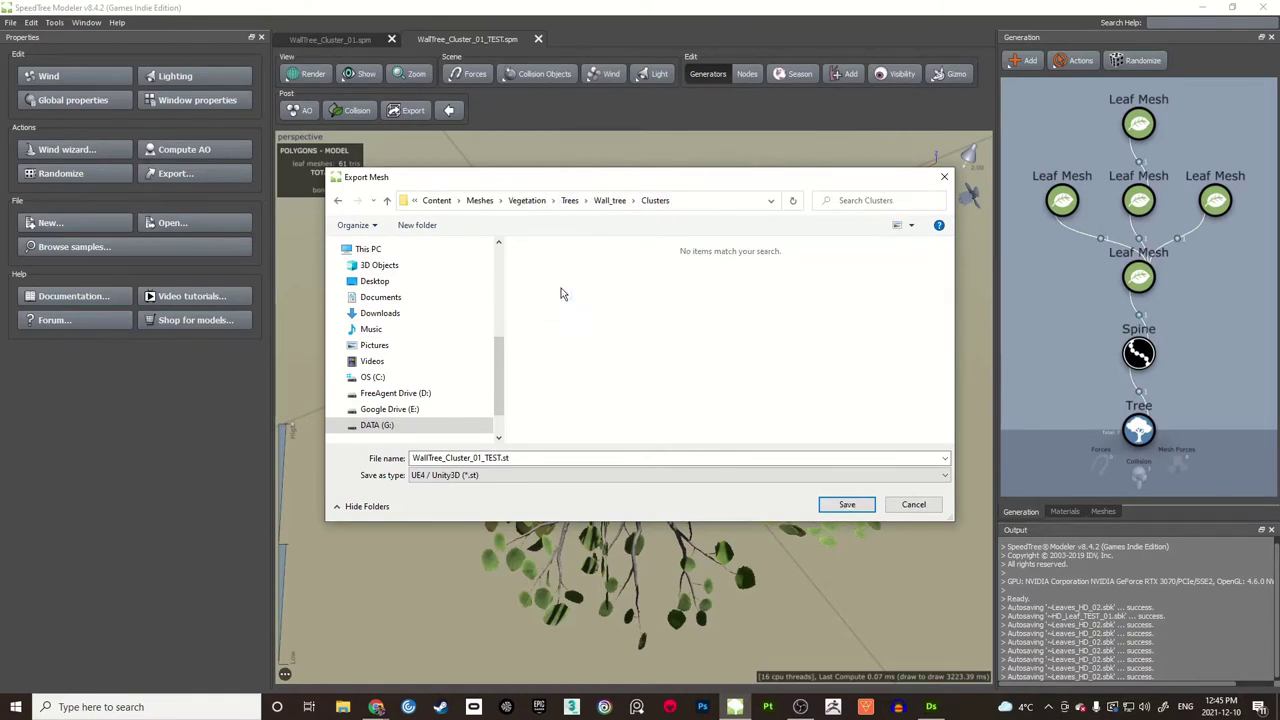
Step: Choose Wavefront OBJ as the export format, move the export dialog aside and cancel the export
click(510, 478)
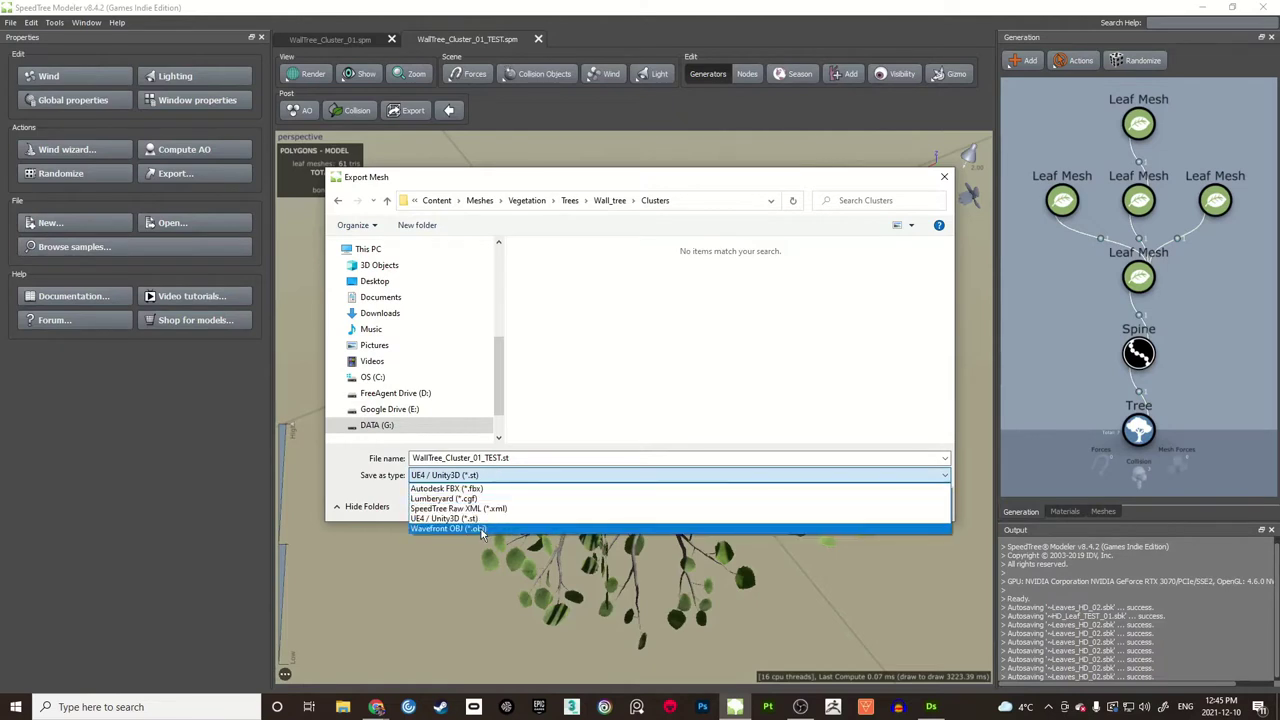
click(480, 527)
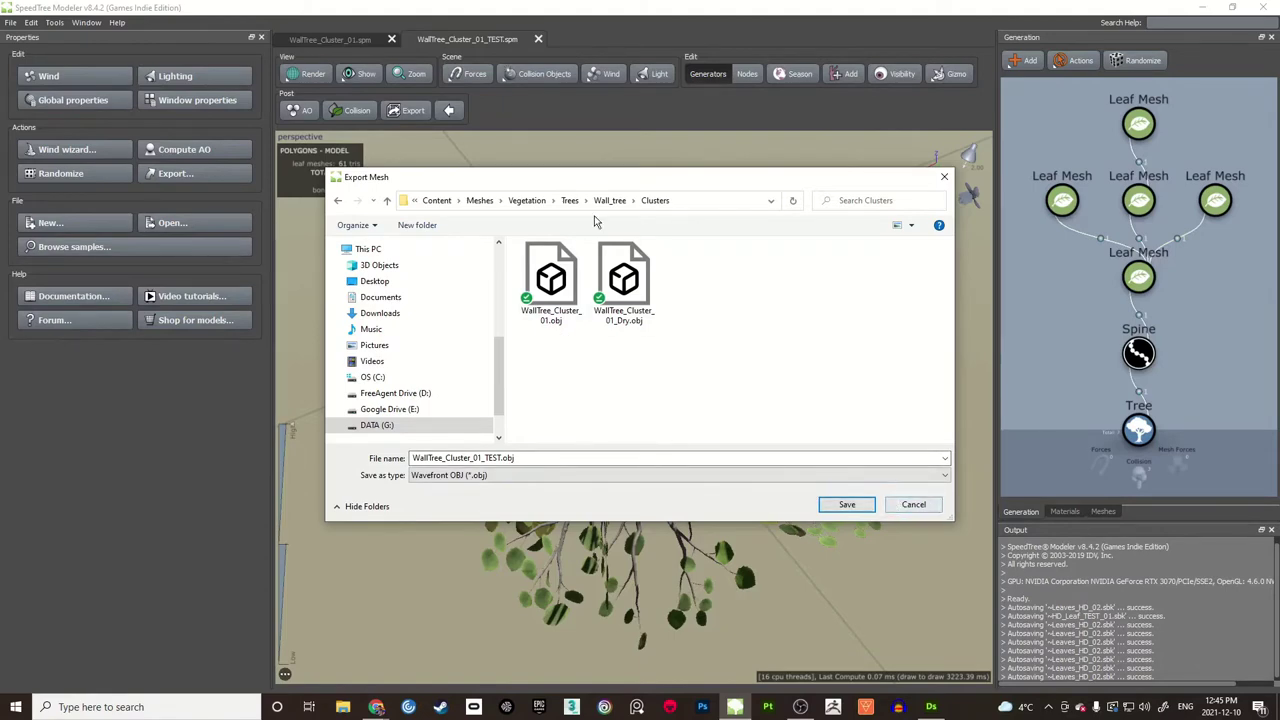
drag(595, 182, 769, 171)
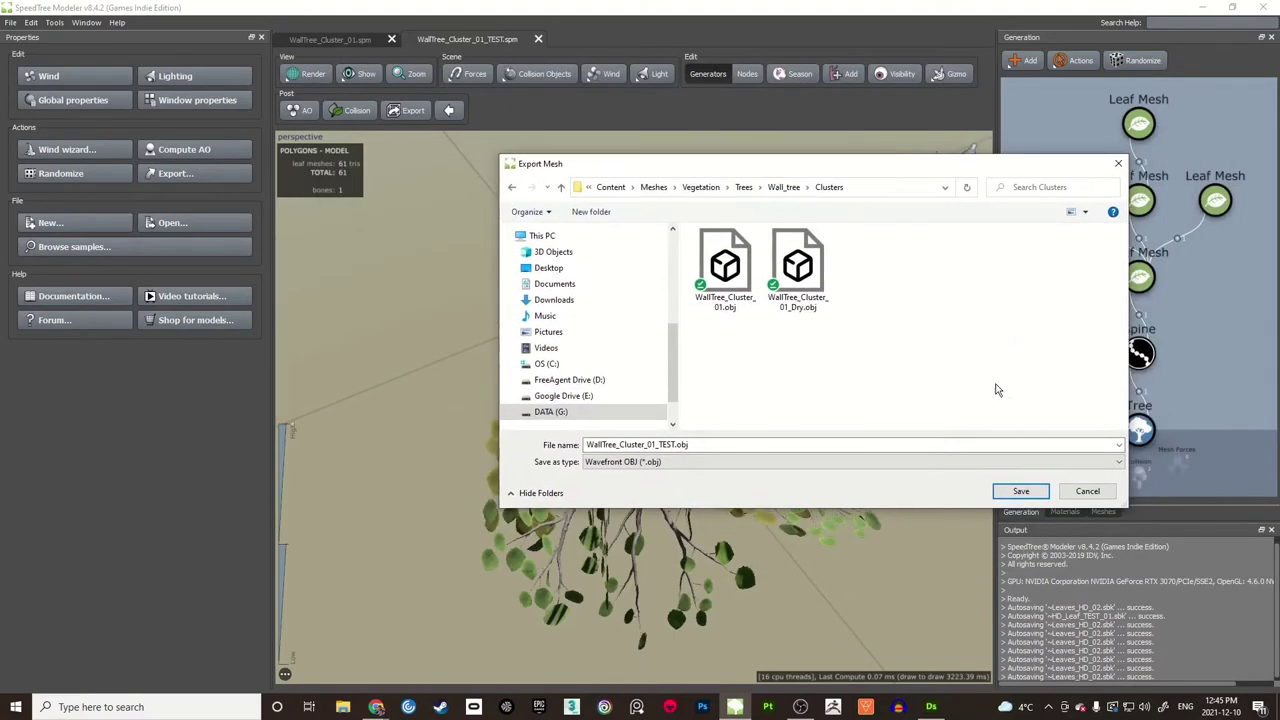
click(1087, 491)
Step: Switch to the WallTree_Cluster_01 model
click(328, 40)
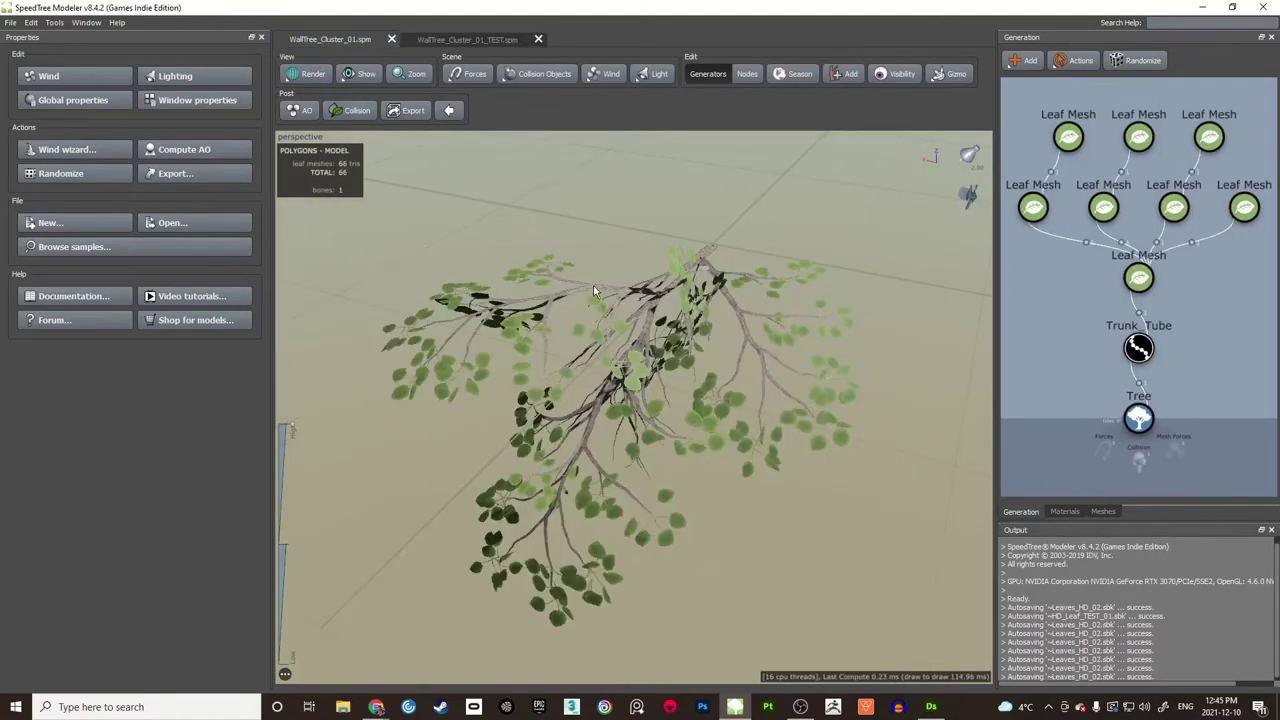
Step: Start a game export of WallTree_Cluster_01 into the Clusters folder with Wavefront OBJ as the format
drag(561, 245, 575, 250)
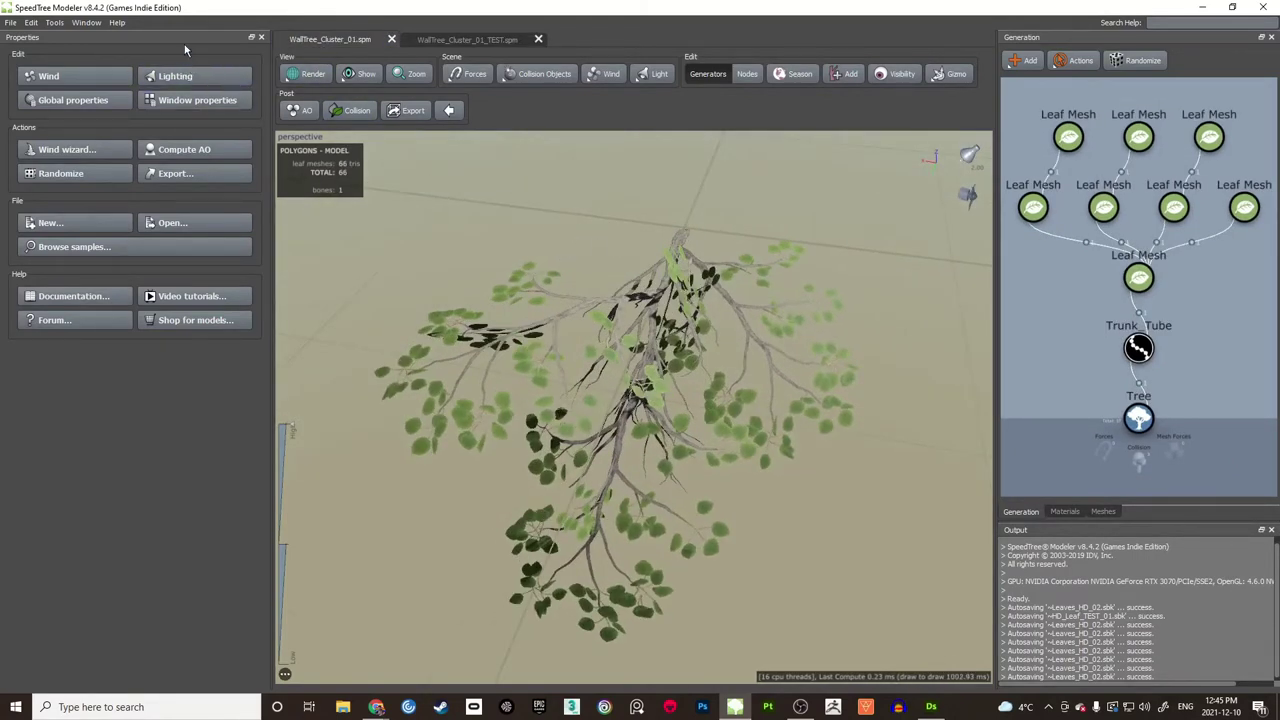
click(16, 22)
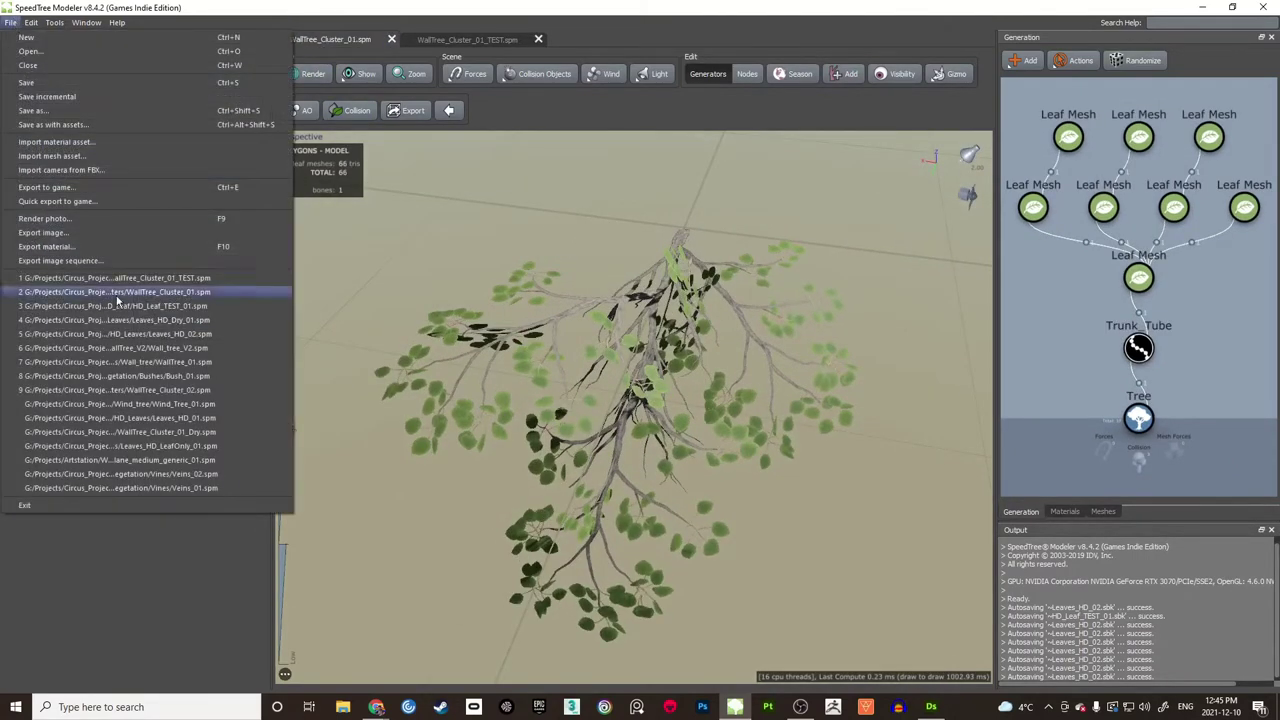
click(60, 184)
double_click(552, 290)
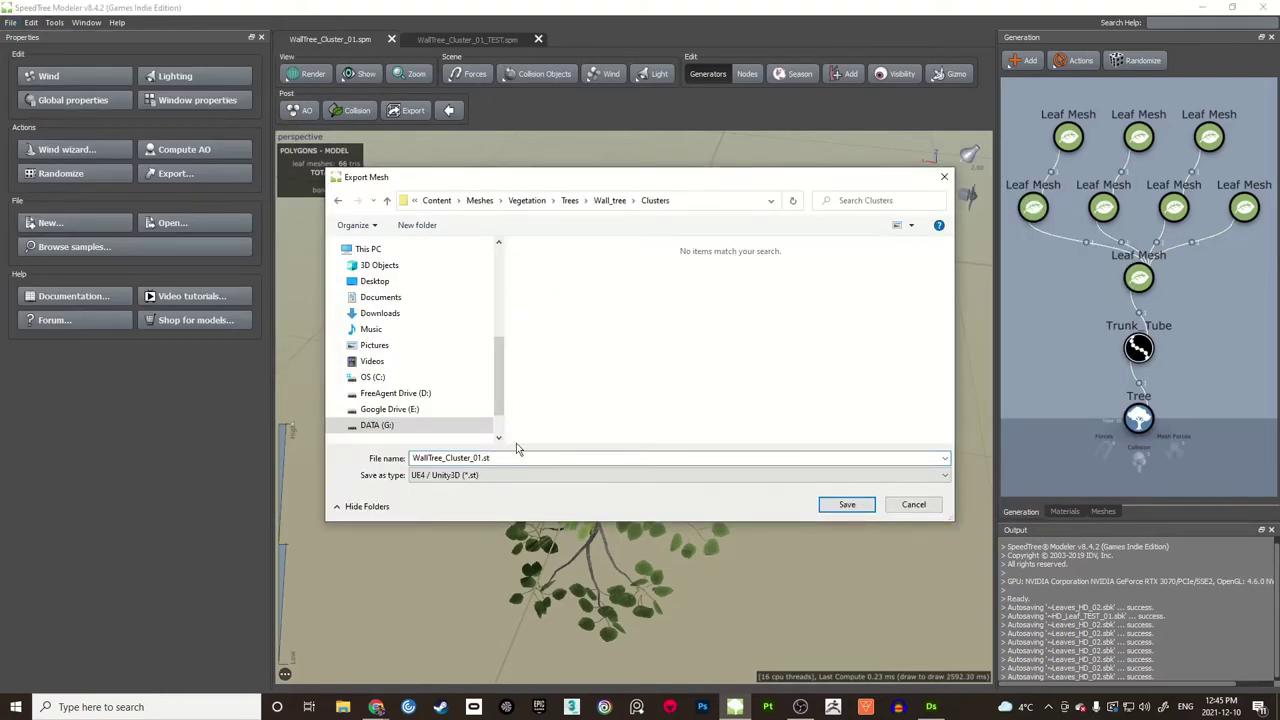
click(499, 476)
click(519, 524)
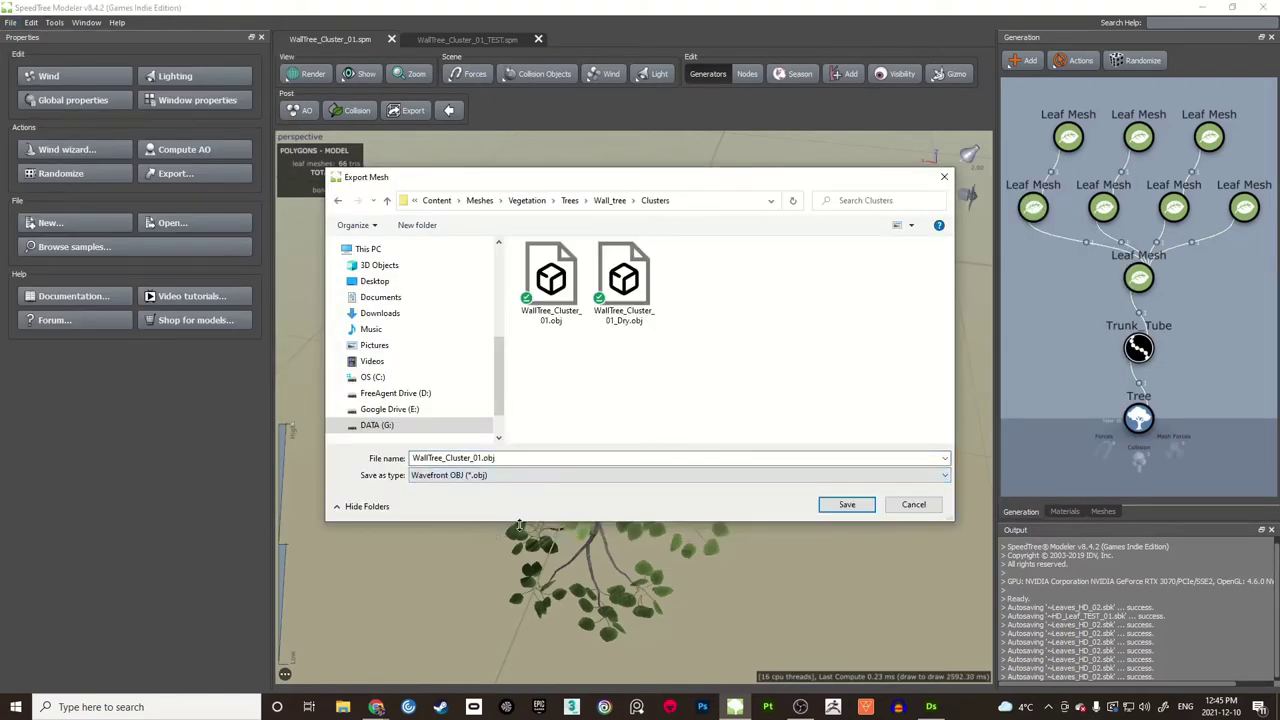
Step: Choose WallTree_Cluster_01.obj as the file to overwrite, set the export to all LODs and cancel it
click(548, 275)
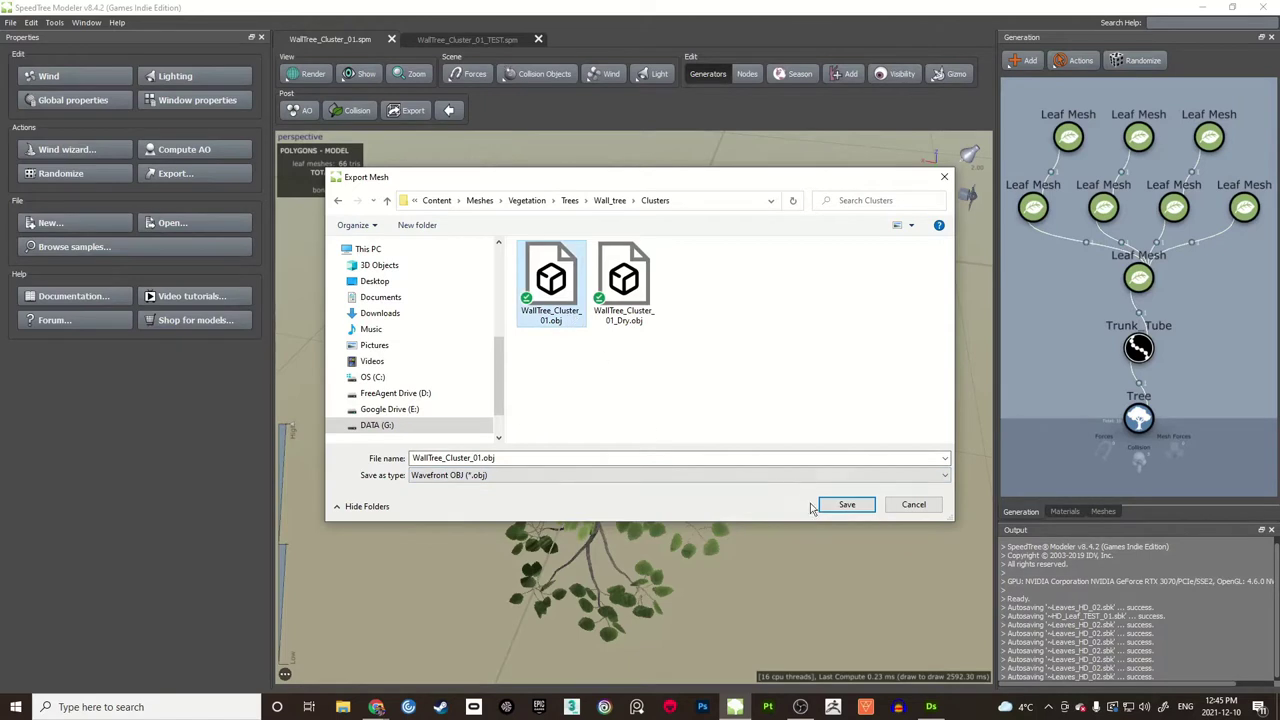
click(846, 505)
click(680, 364)
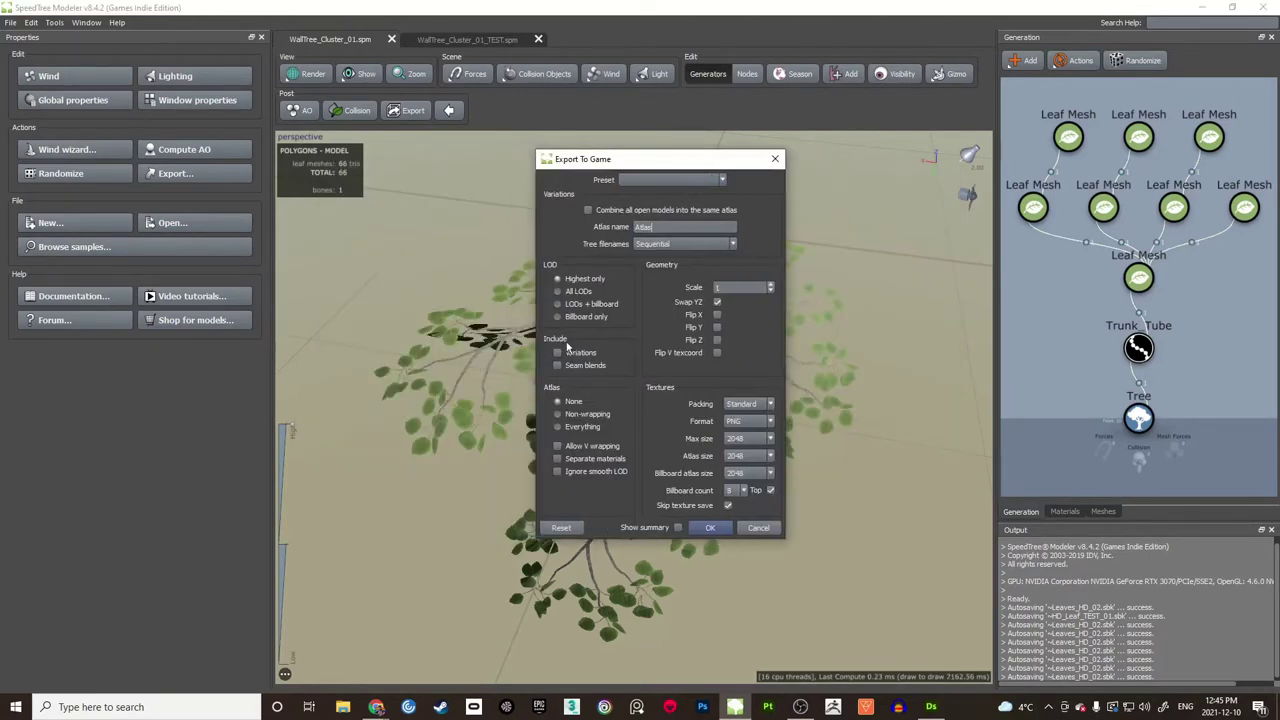
click(579, 291)
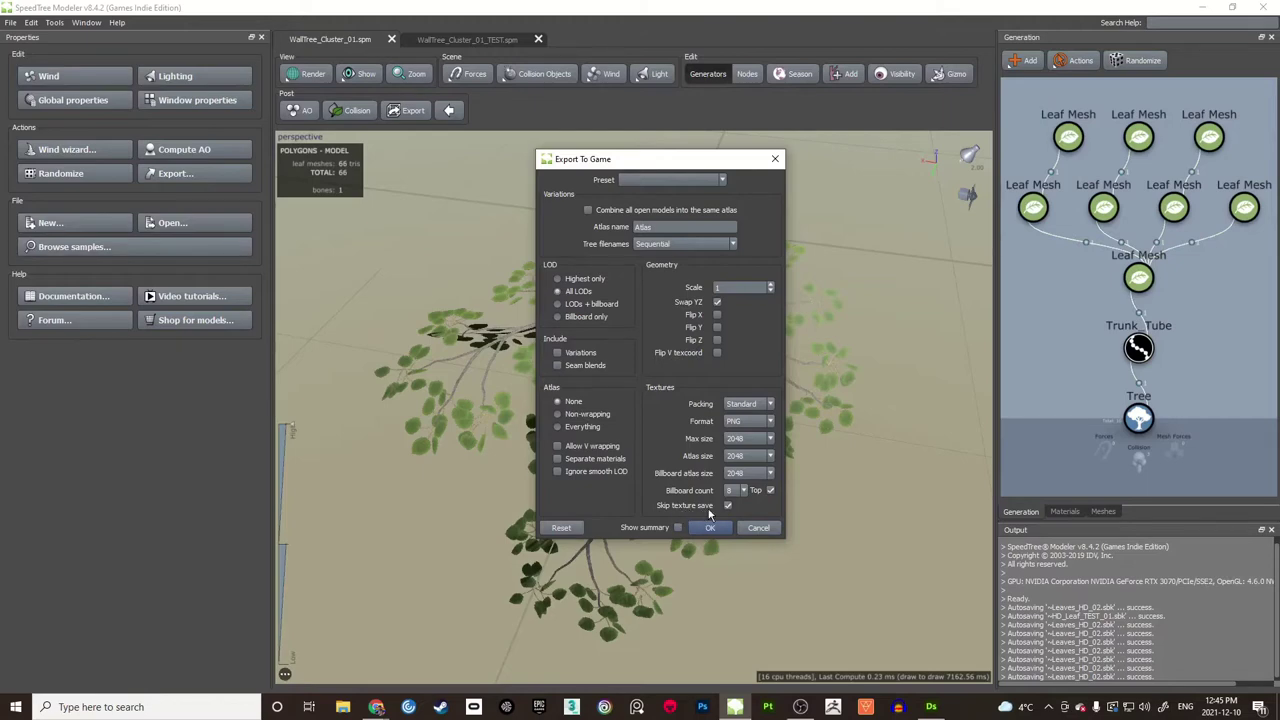
click(770, 528)
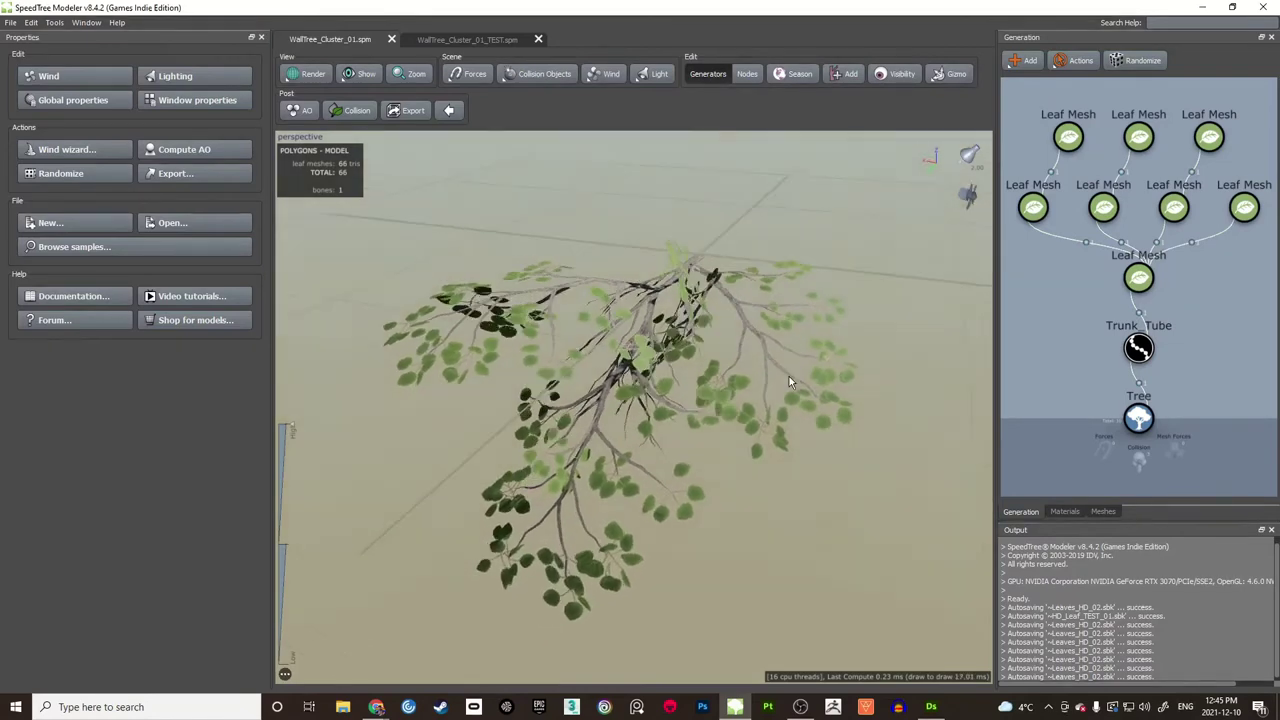
mouse_move(786, 378)
mouse_down()
mouse_move(804, 365)
mouse_move(849, 371)
mouse_move(795, 381)
mouse_up()
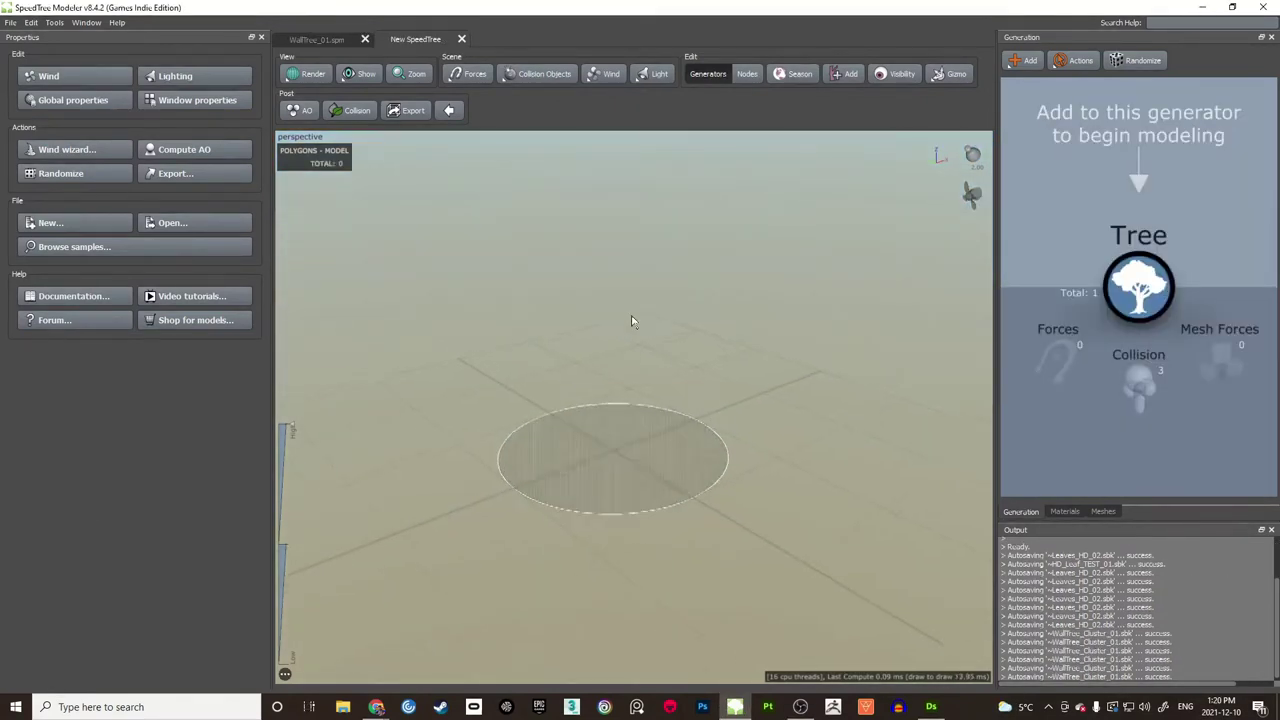
Step: Switch the generator graph of the new, empty SpeedTree model to landscape orientation
drag(632, 313, 701, 241)
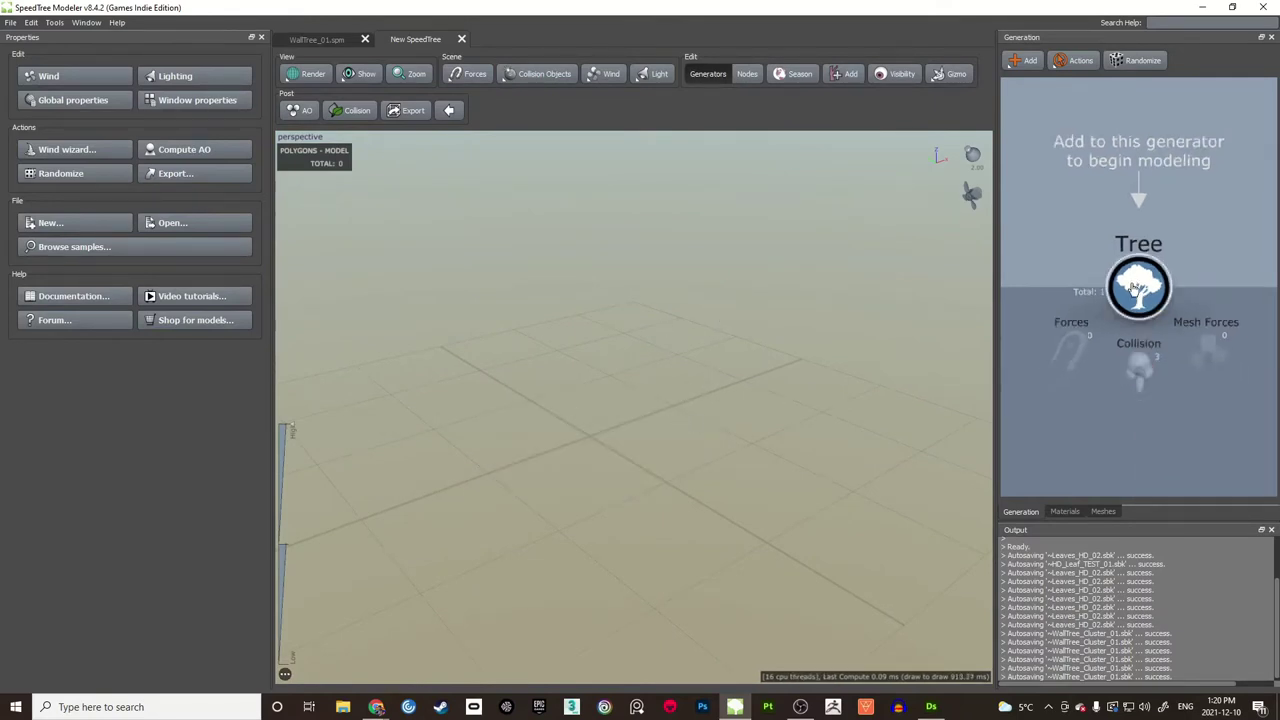
scroll(1100, 310, down, 5)
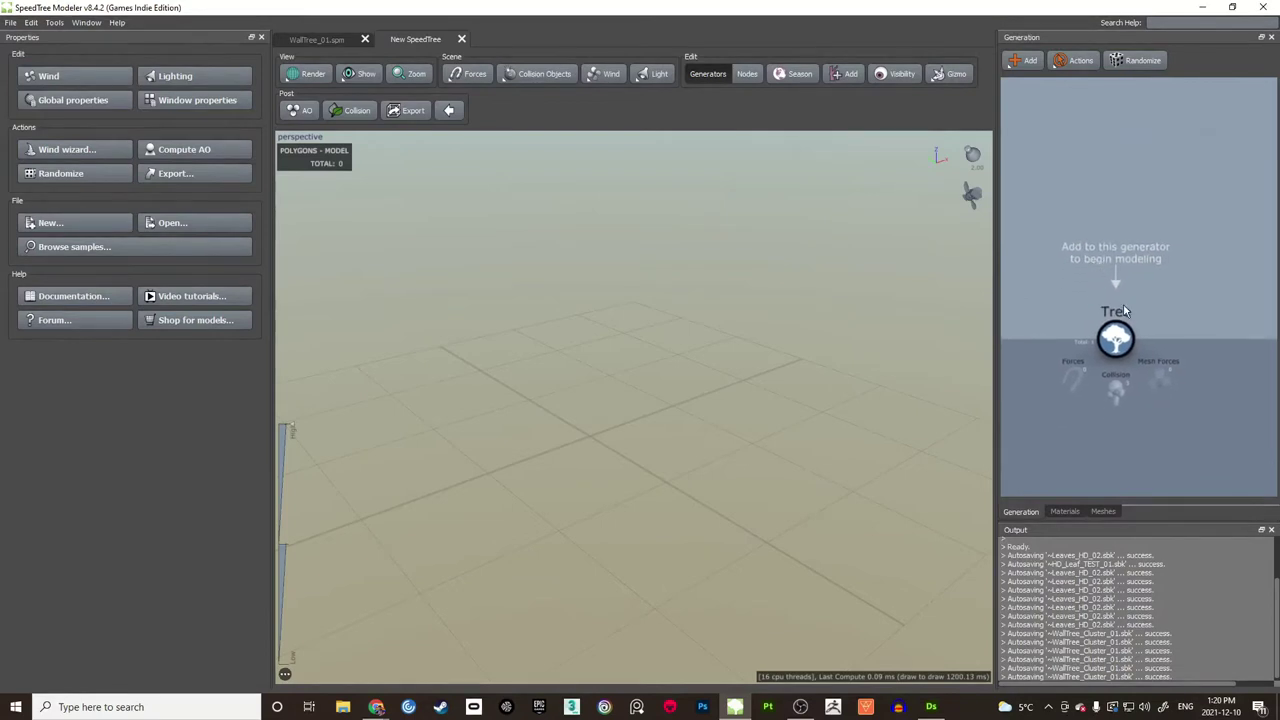
right_click(1075, 192)
mouse_move(1100, 230)
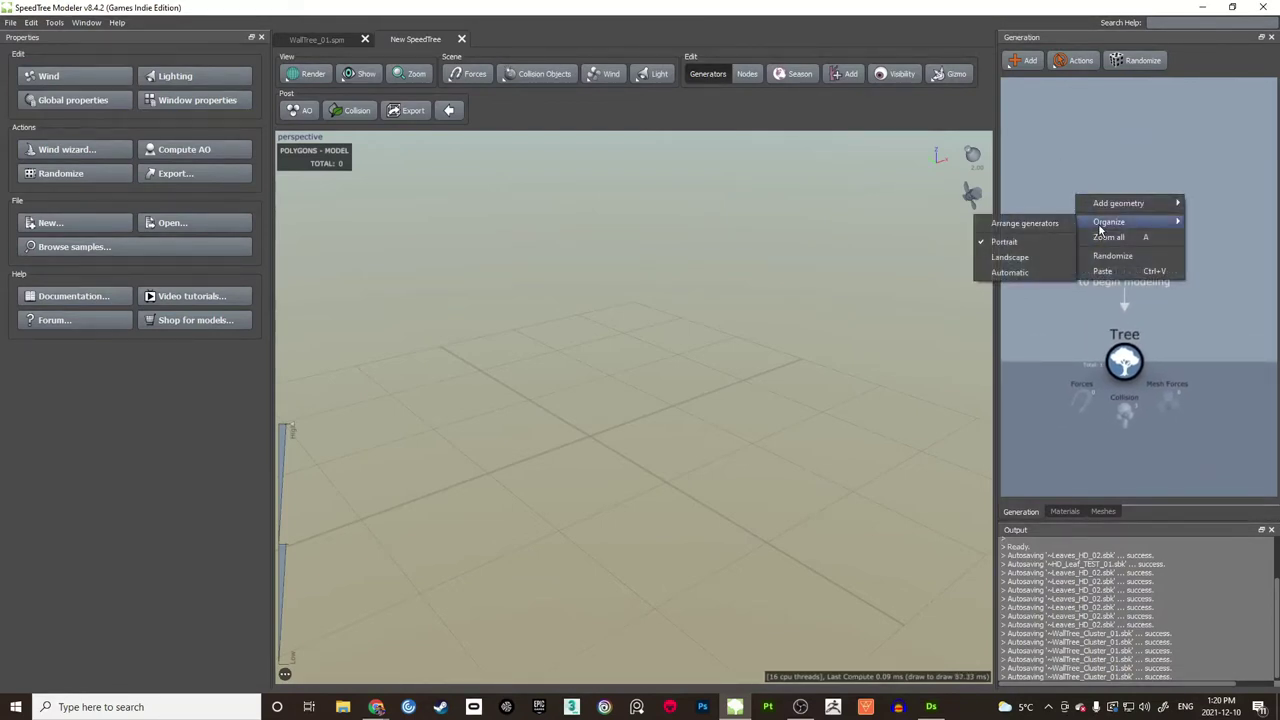
click(1012, 257)
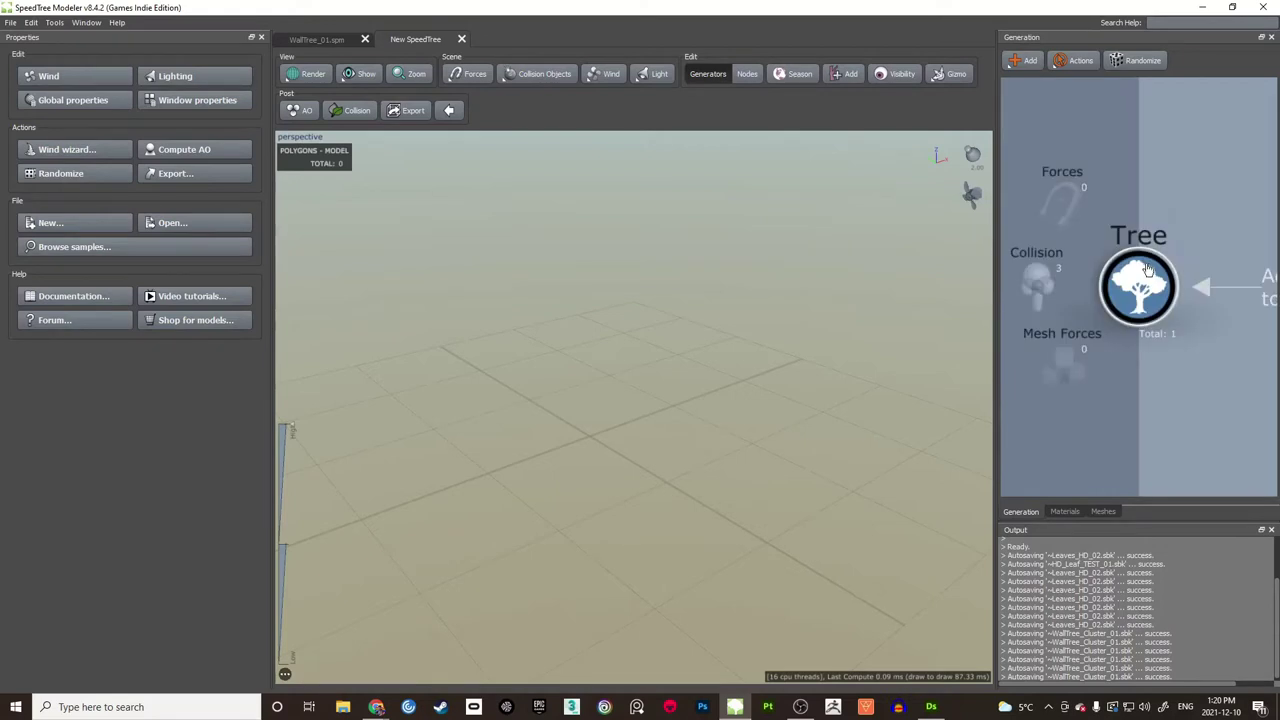
Step: Set the generator graph back to portrait orientation and widen the area that holds it
right_click(1129, 197)
mouse_move(1150, 229)
click(1071, 240)
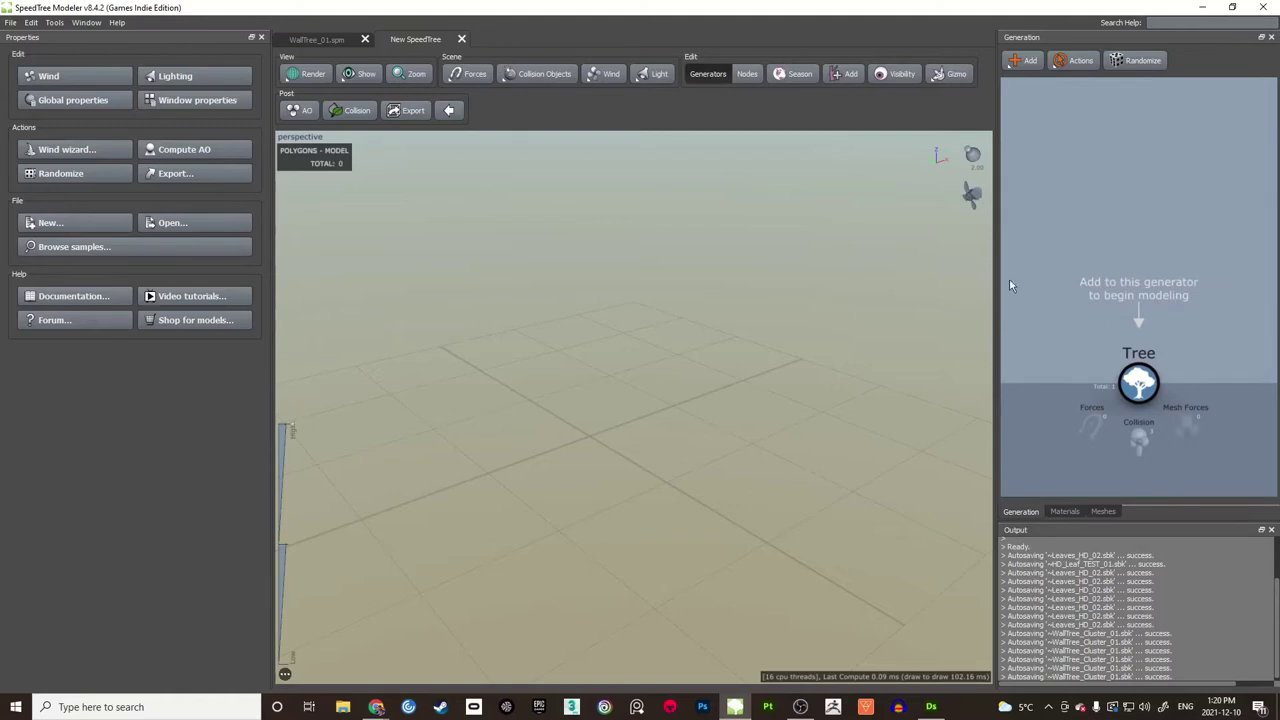
drag(999, 285, 961, 285)
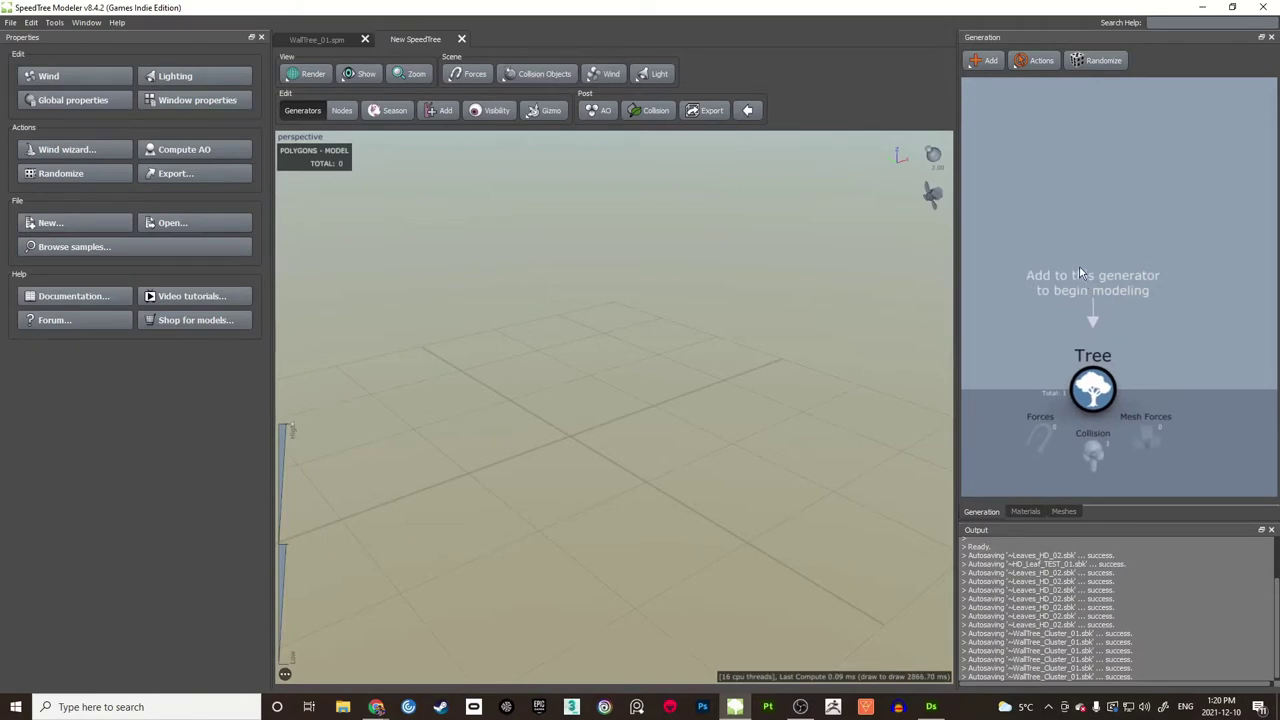
Step: Add a new mesh entry named Custom_Trunk to the model's mesh list
click(1063, 511)
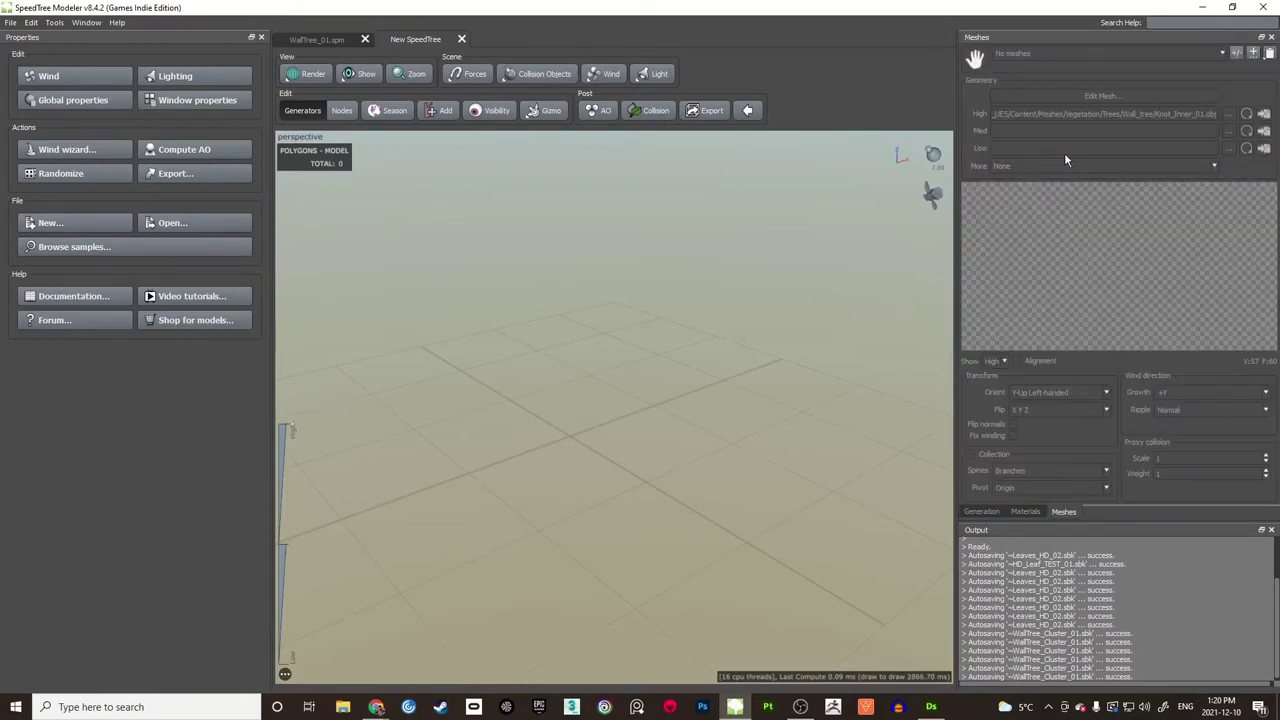
click(1237, 55)
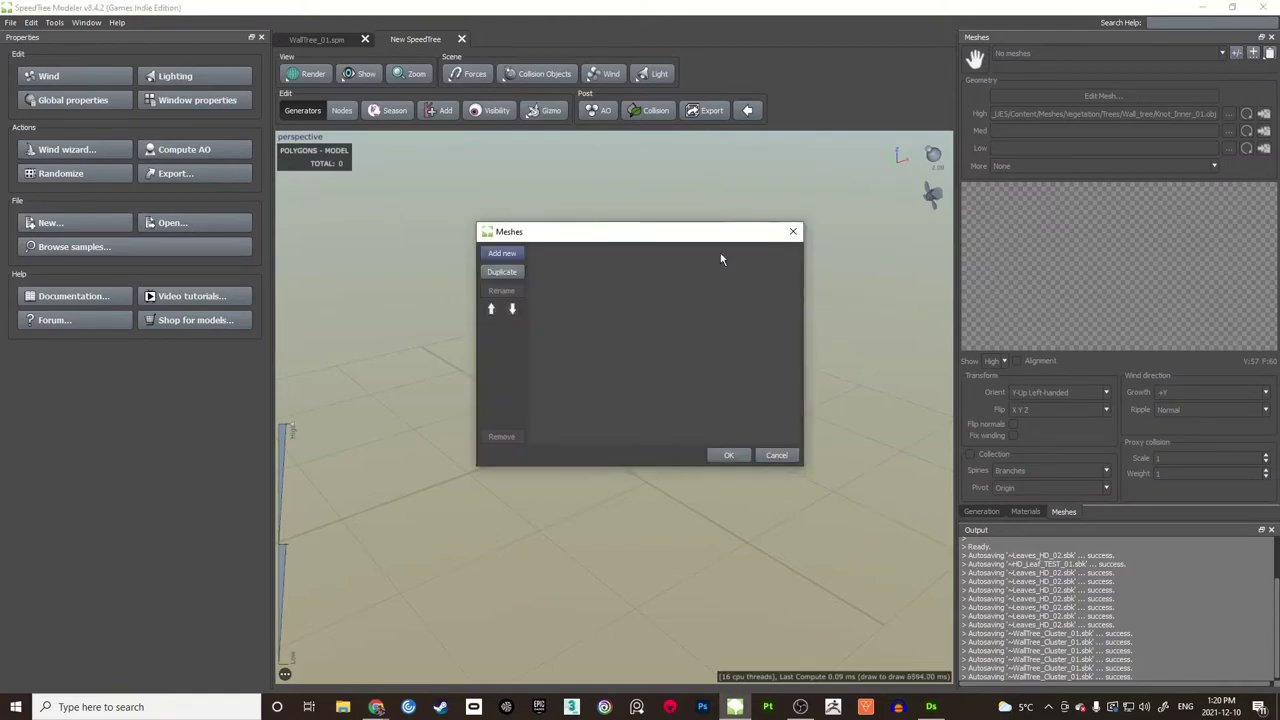
double_click(546, 254)
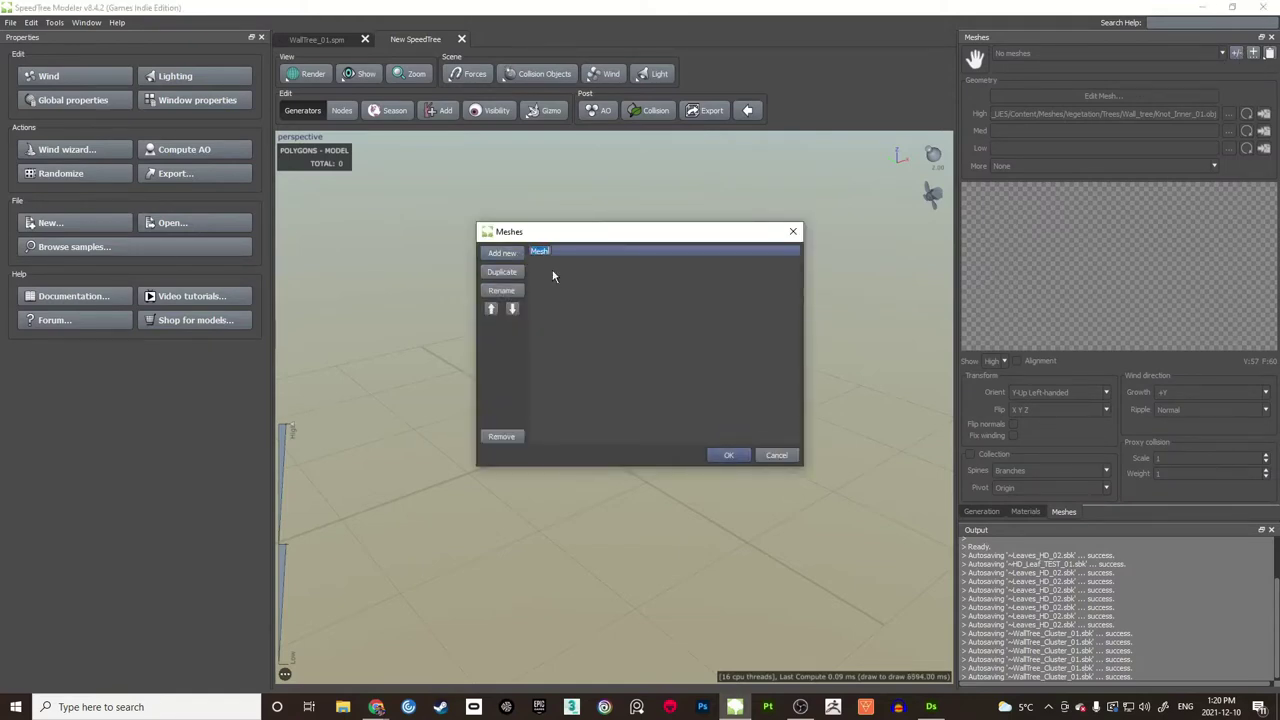
text(Cust)
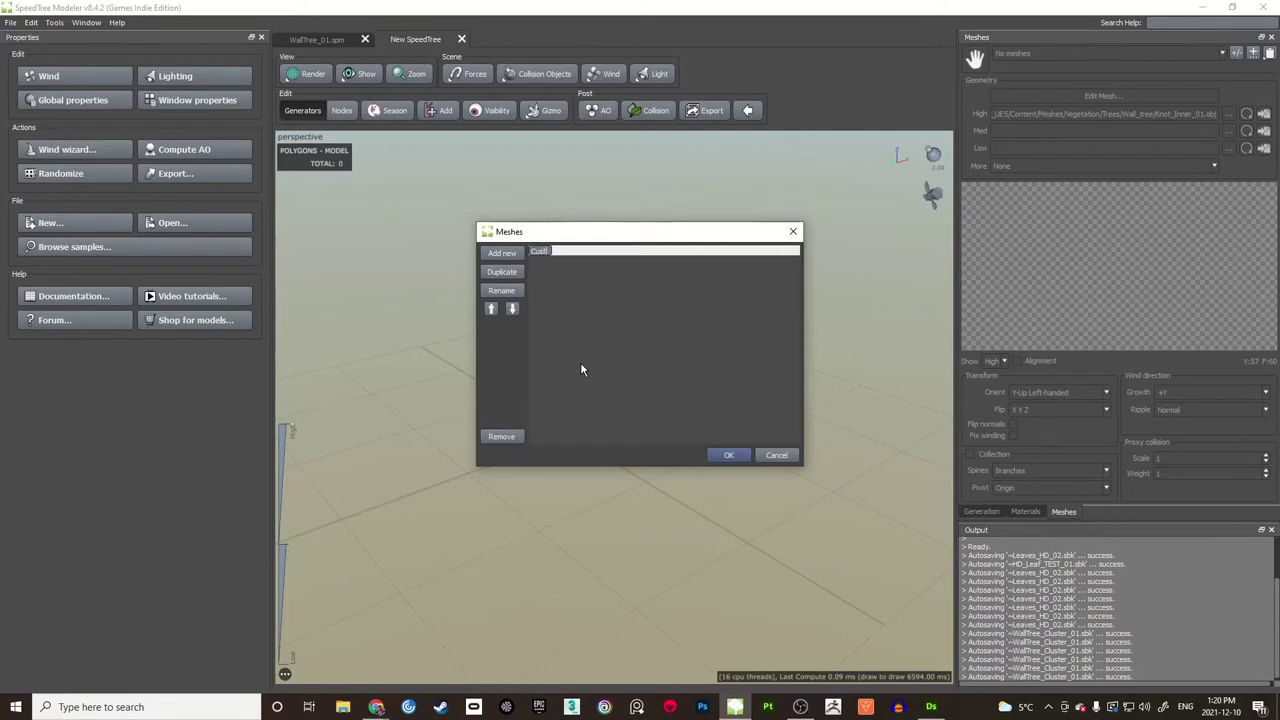
text(om 1runk)
key(Return)
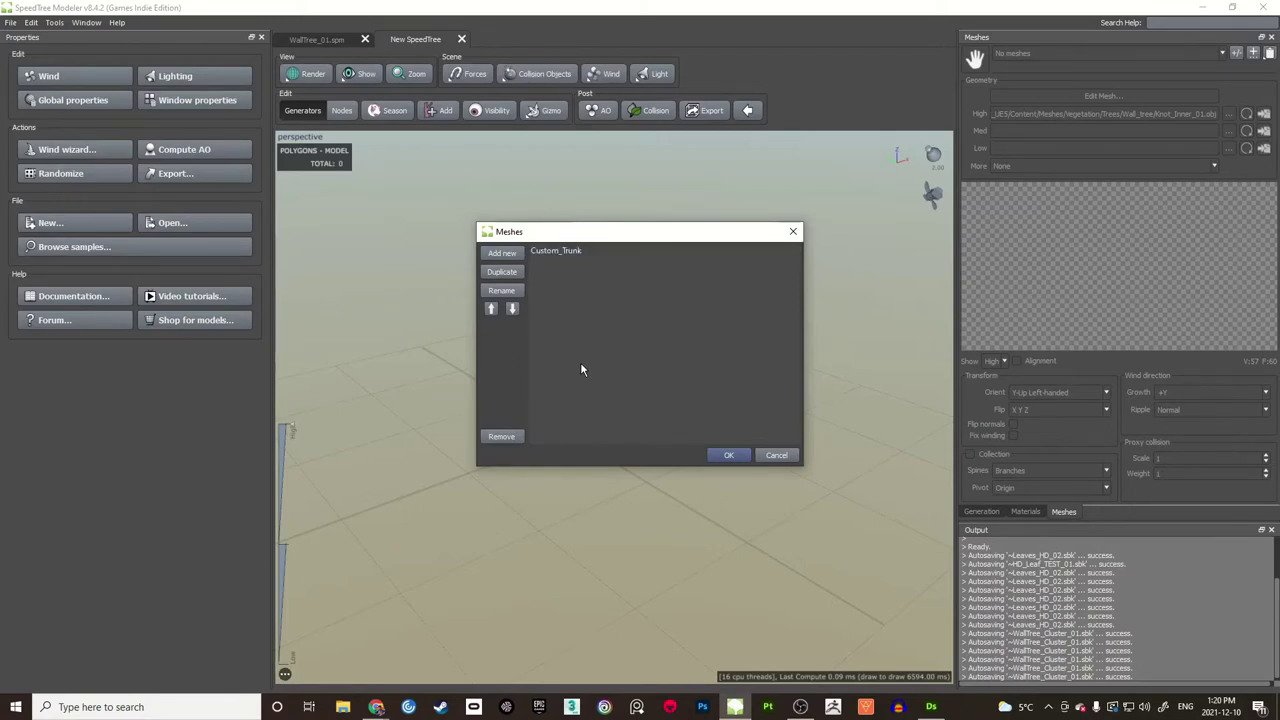
click(729, 456)
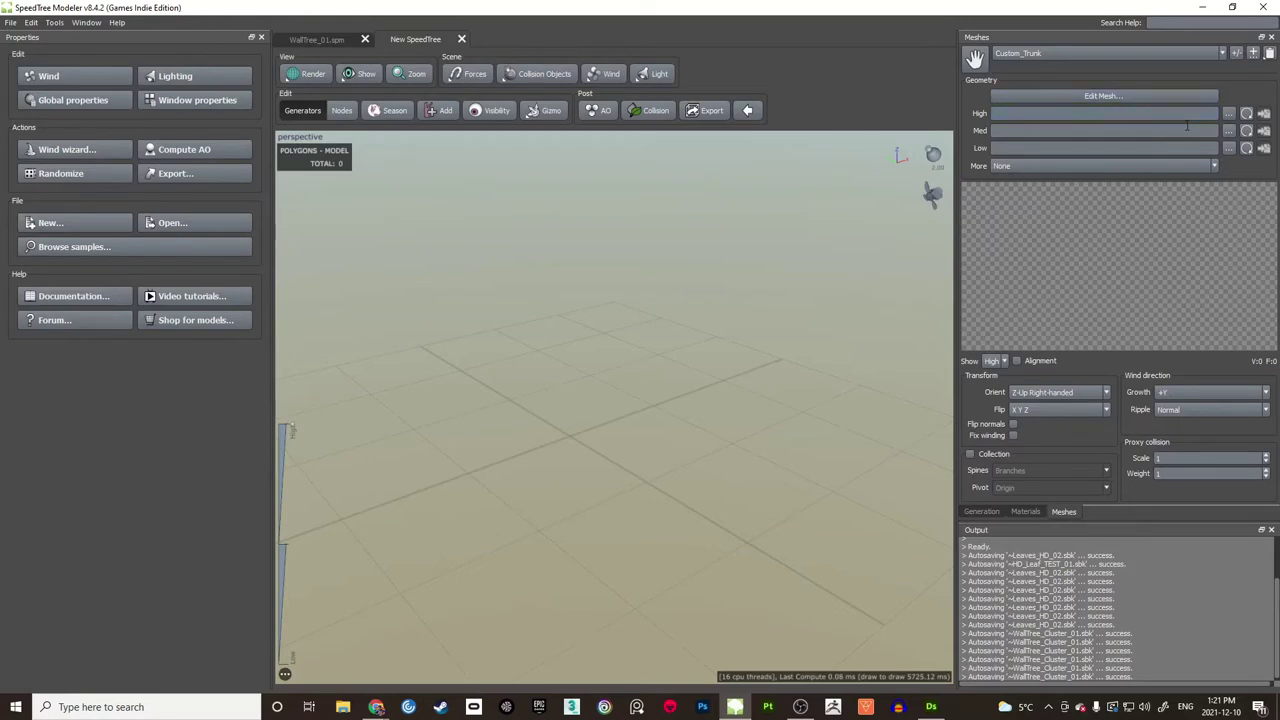
Step: Load WallTree_CustomTrunk_01_LOD0.obj from the Wall_tree folder as Custom_Trunk's high-detail mesh, declining the associated LOD mesh search
click(1230, 115)
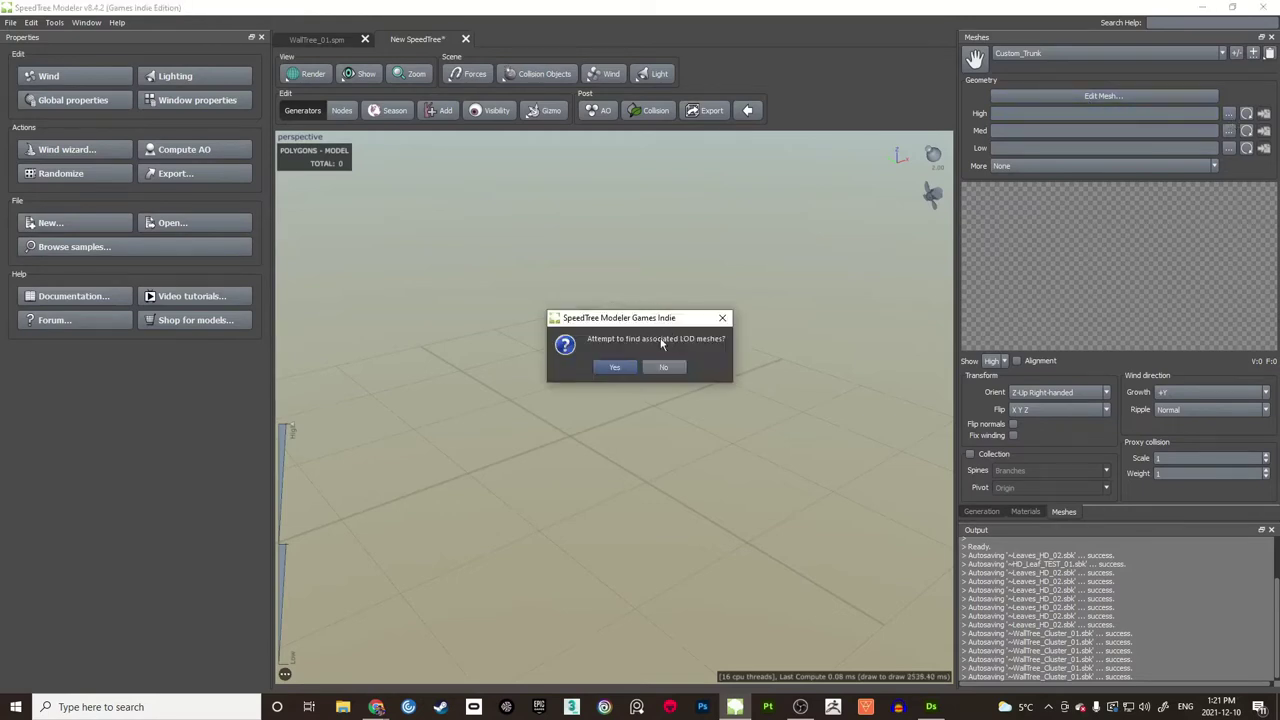
click(663, 368)
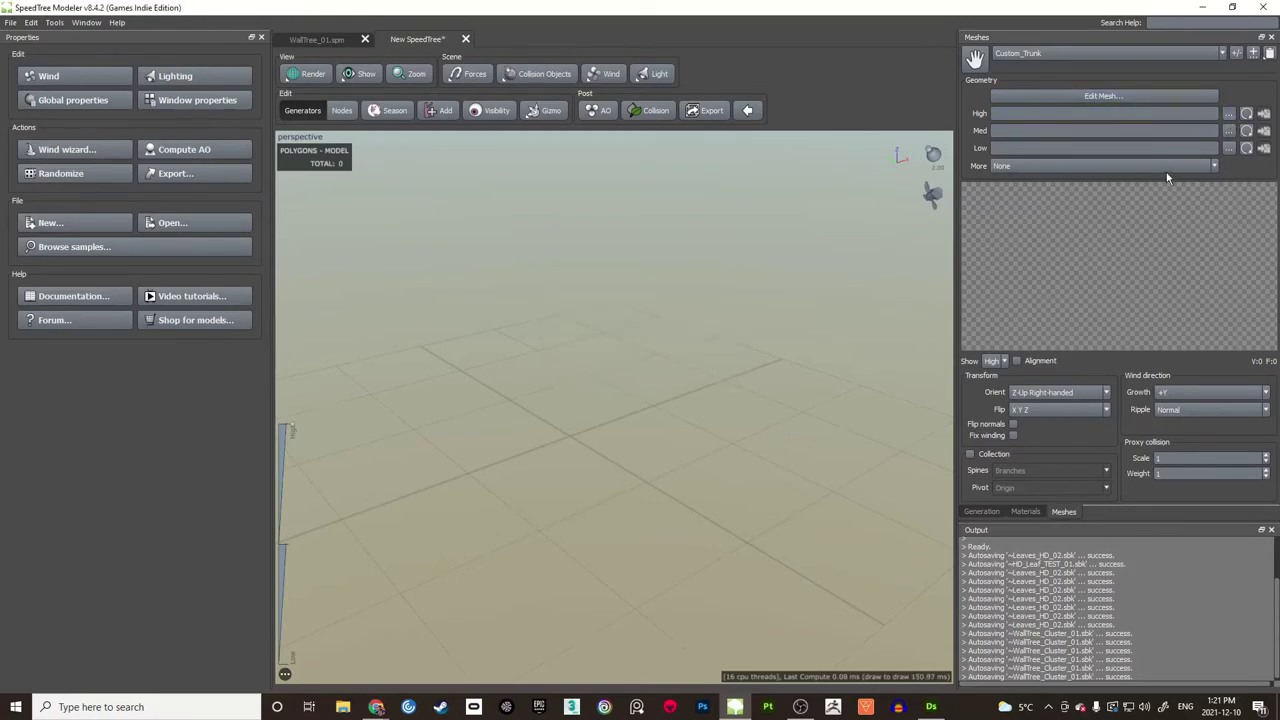
click(1232, 117)
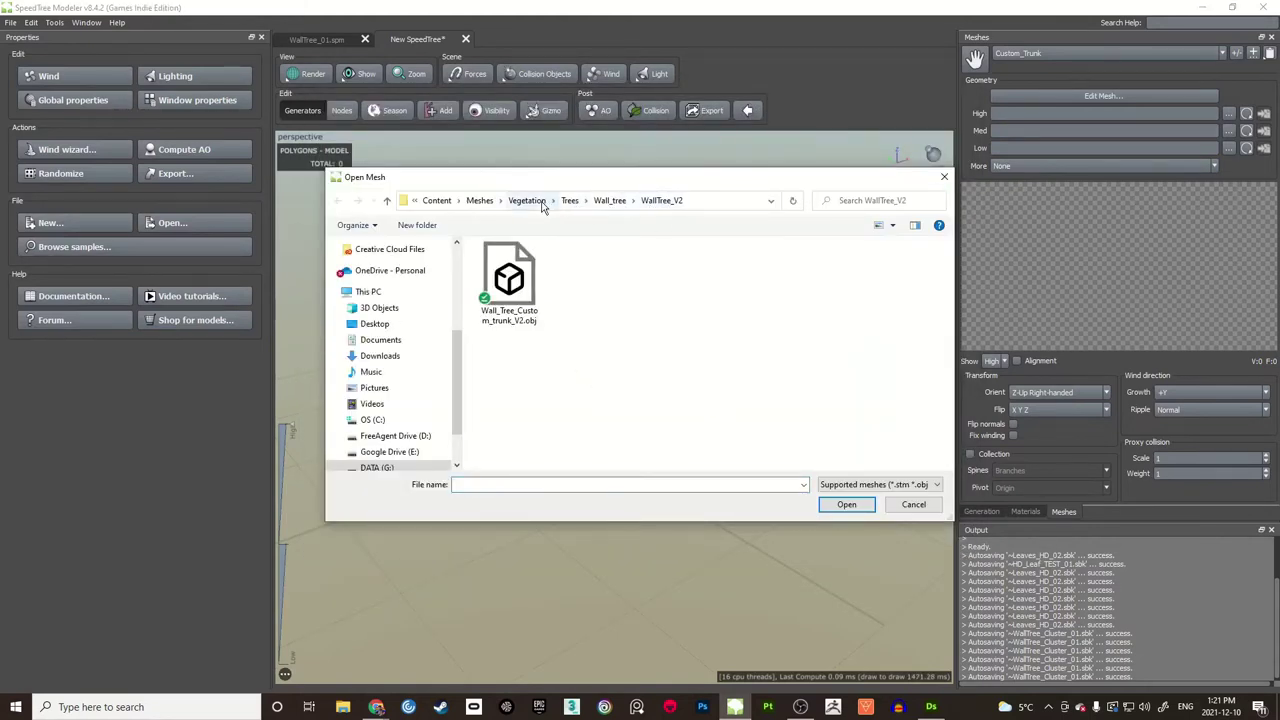
click(612, 201)
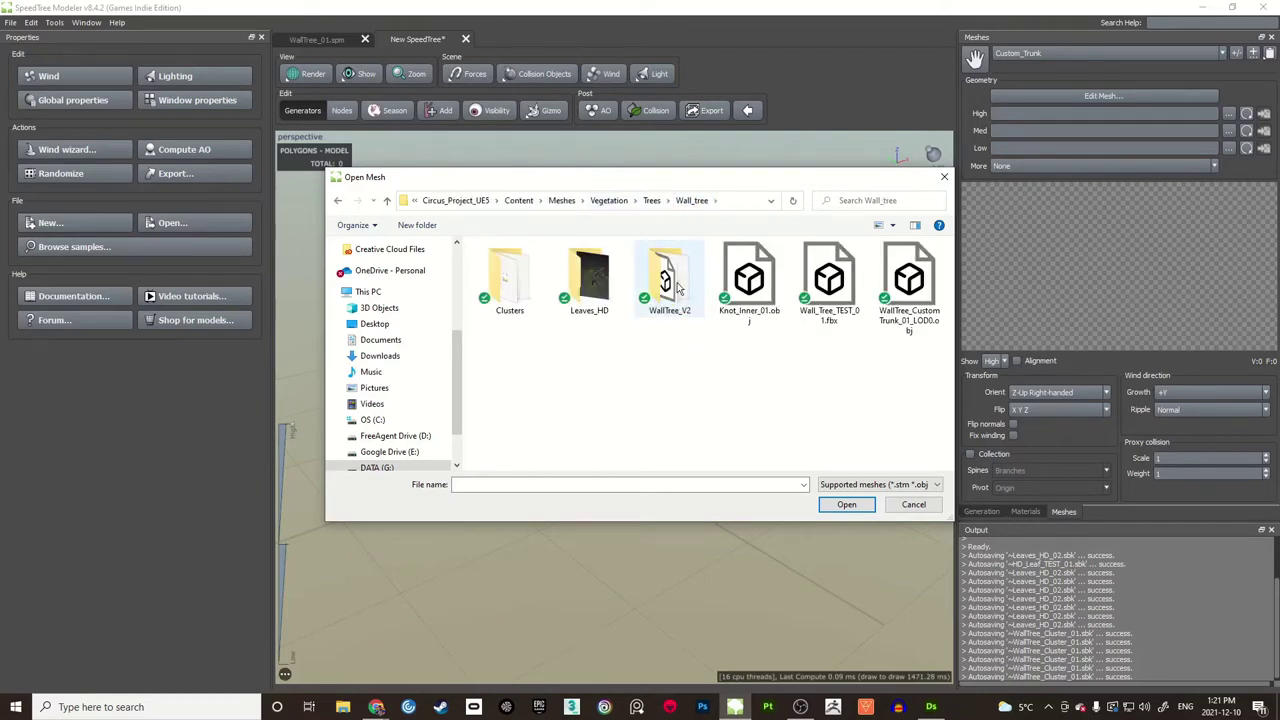
click(918, 287)
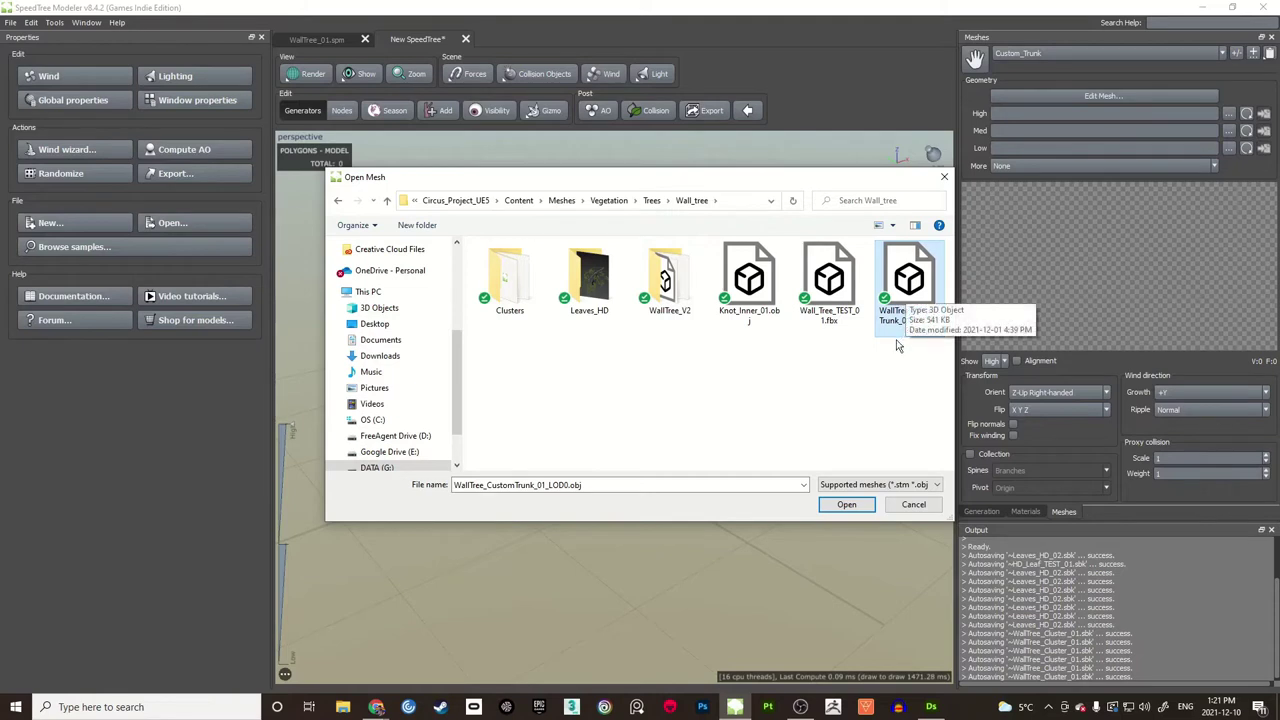
click(856, 508)
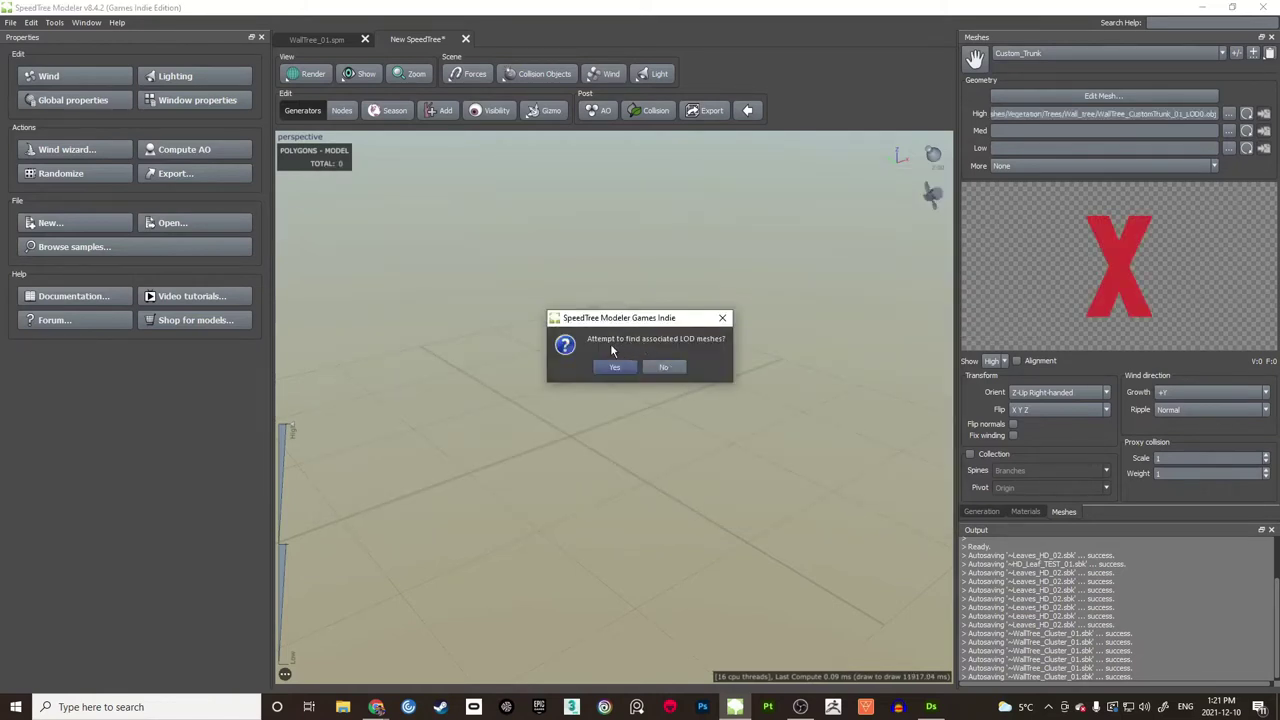
click(670, 367)
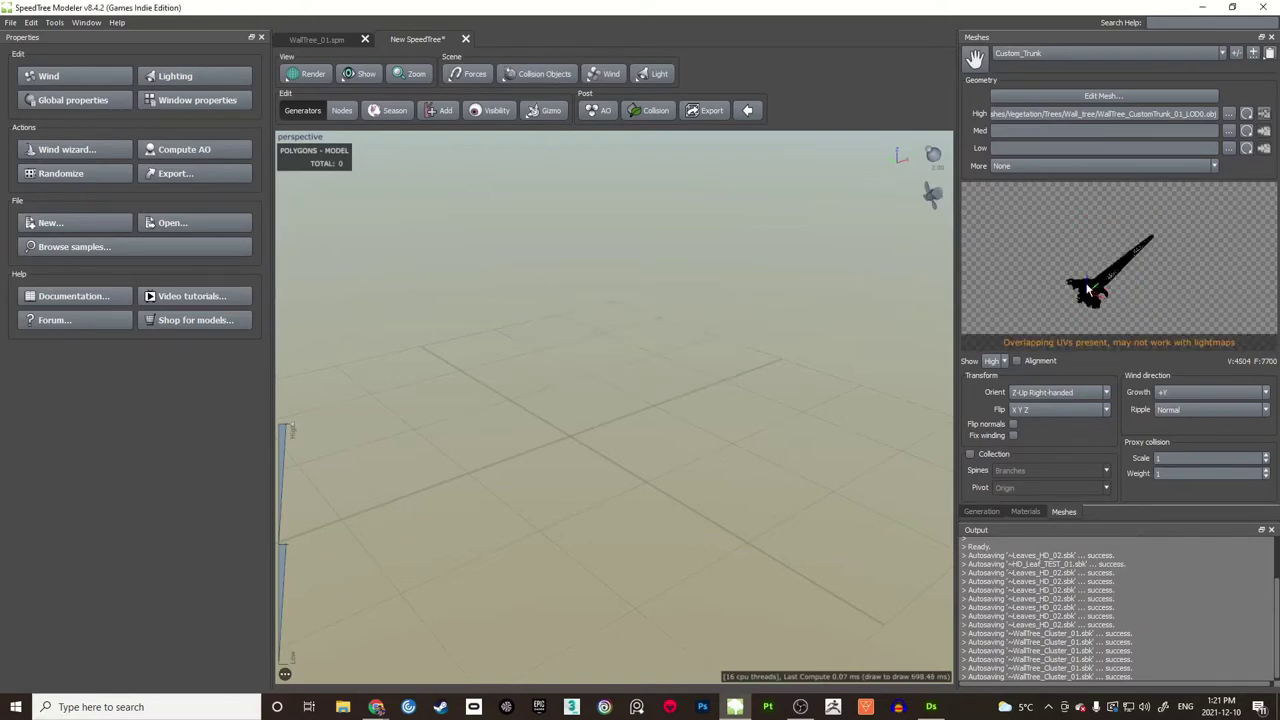
drag(1090, 290, 1231, 287)
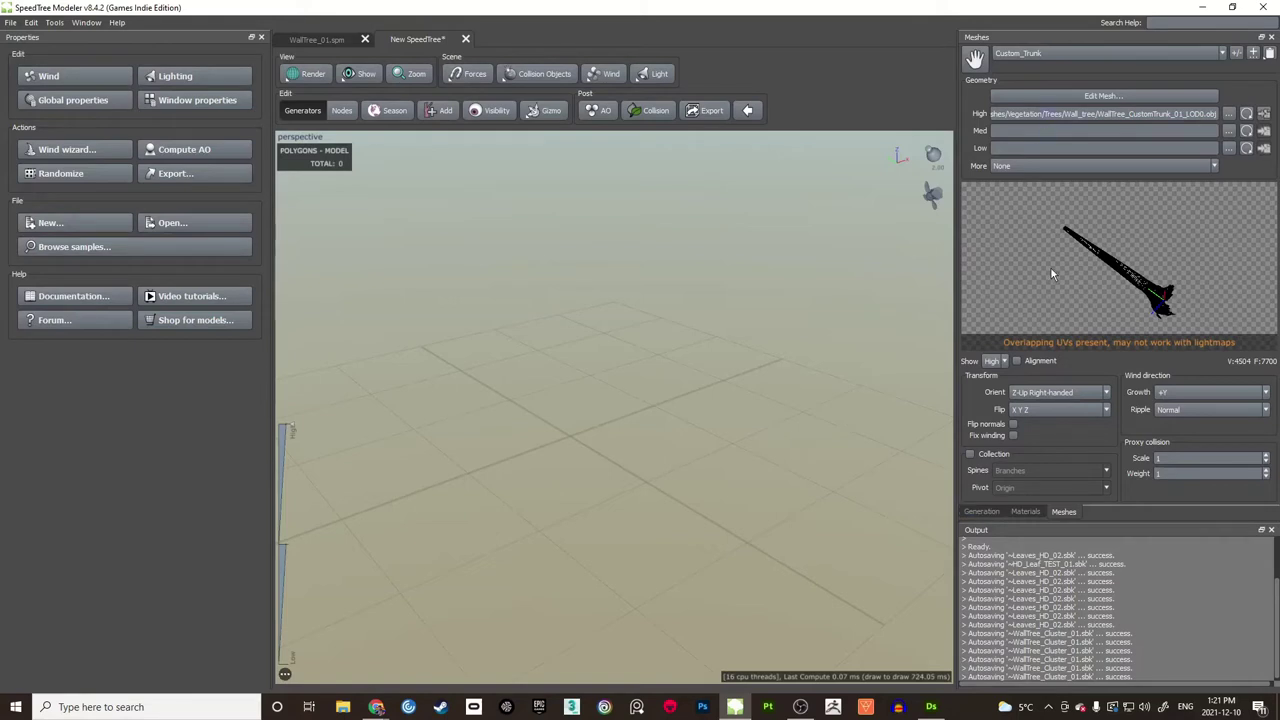
drag(1085, 247, 1118, 237)
Step: Create a new material named Tree_Bark
click(1025, 511)
click(1237, 52)
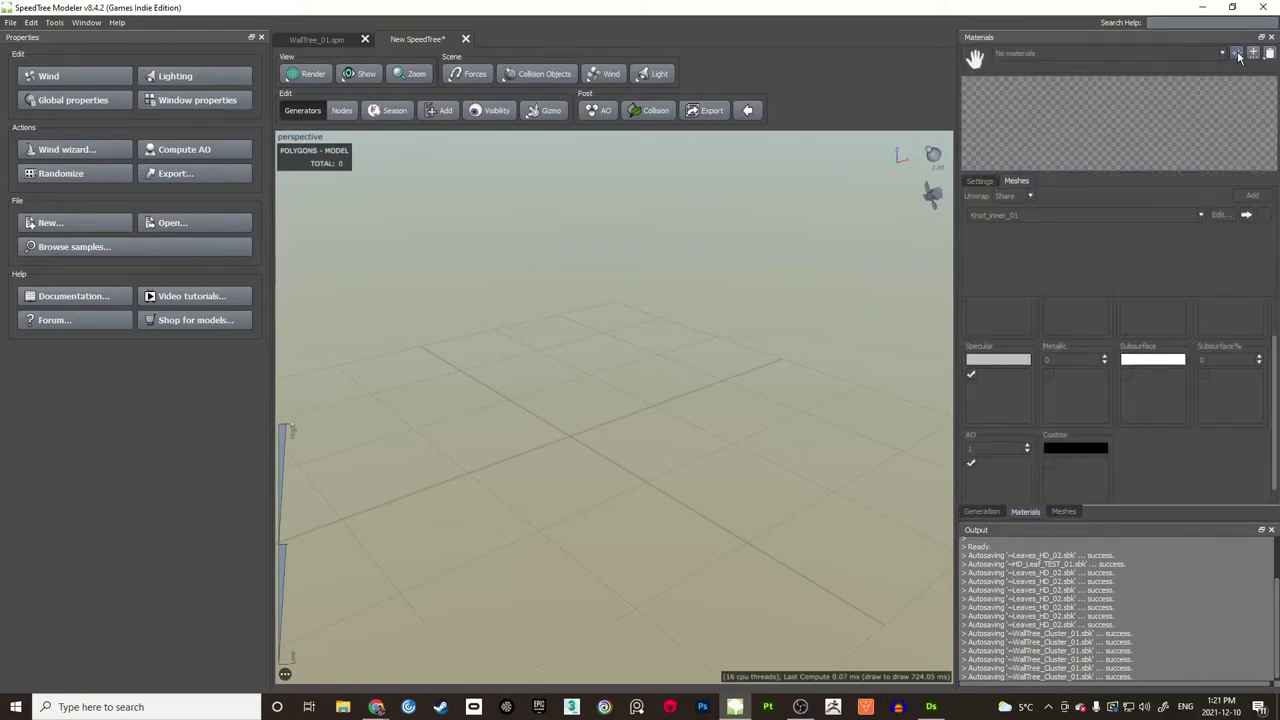
double_click(544, 252)
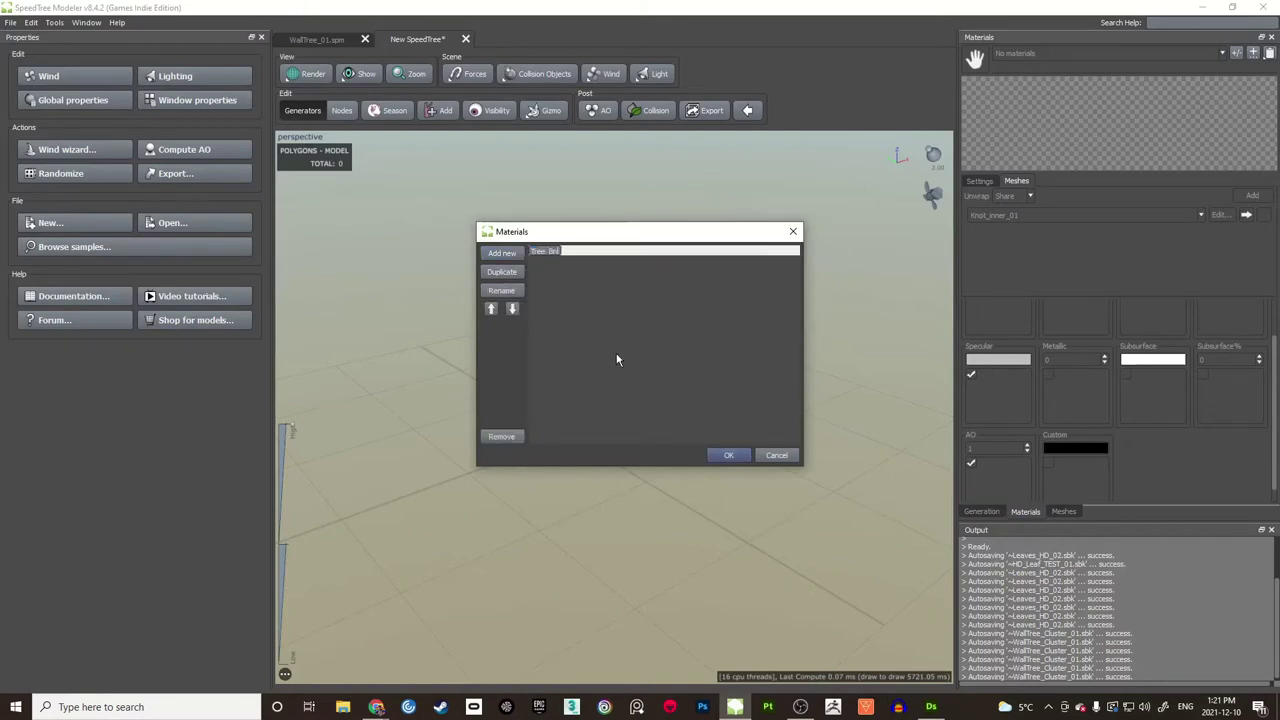
key(BackSpace)
key(BackSpace)
key(Return)
click(728, 455)
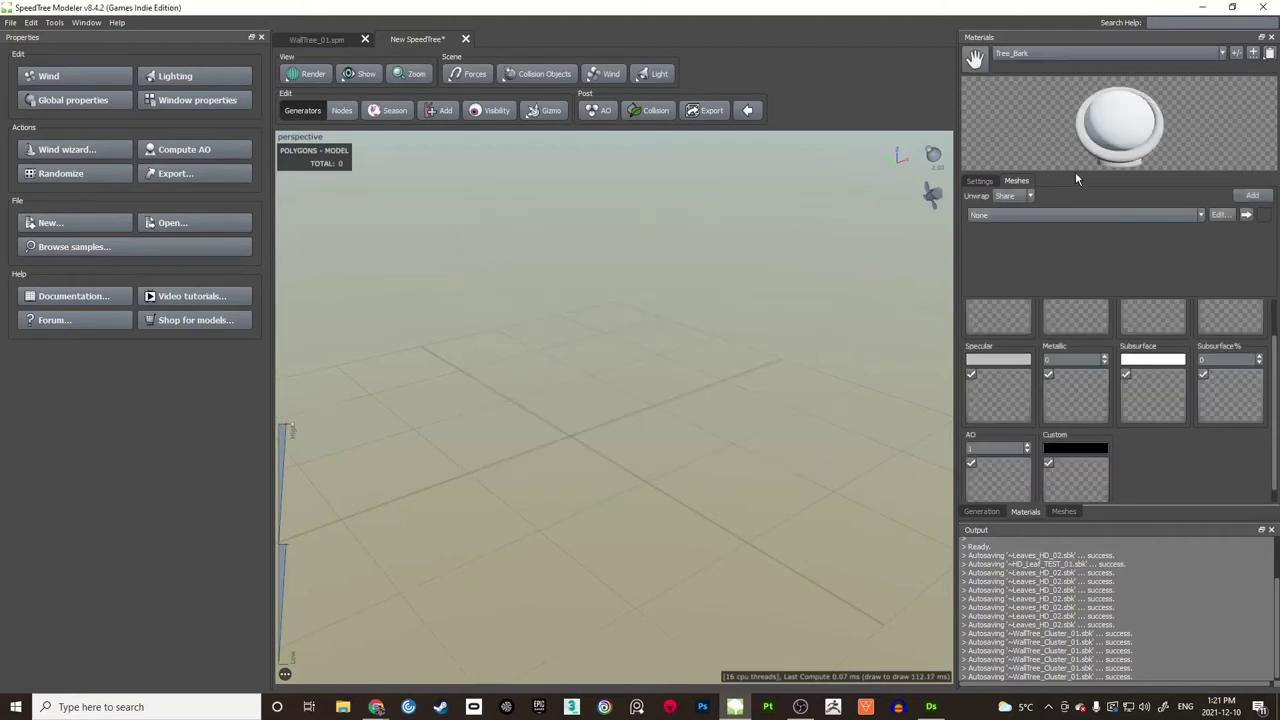
Step: Assign Tree_bark_01_basecolor.tga as the color map of the Tree_Bark material
scroll(1096, 366, up, 1)
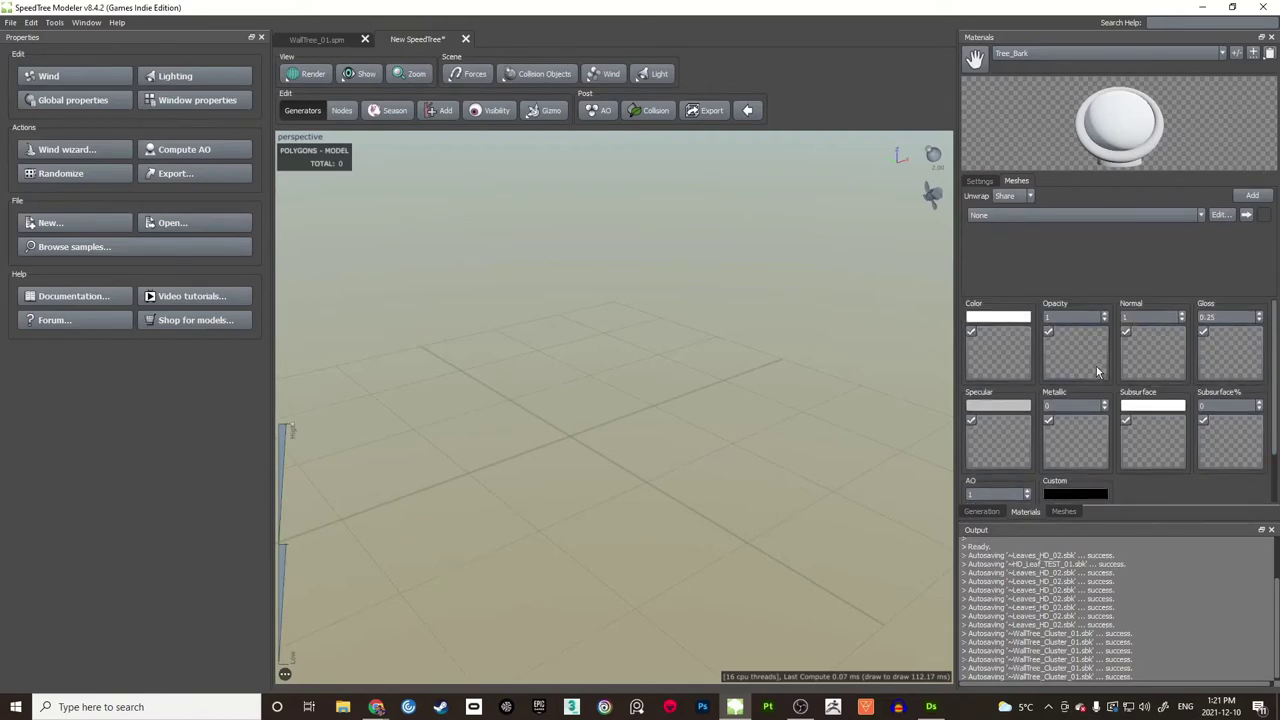
click(1029, 360)
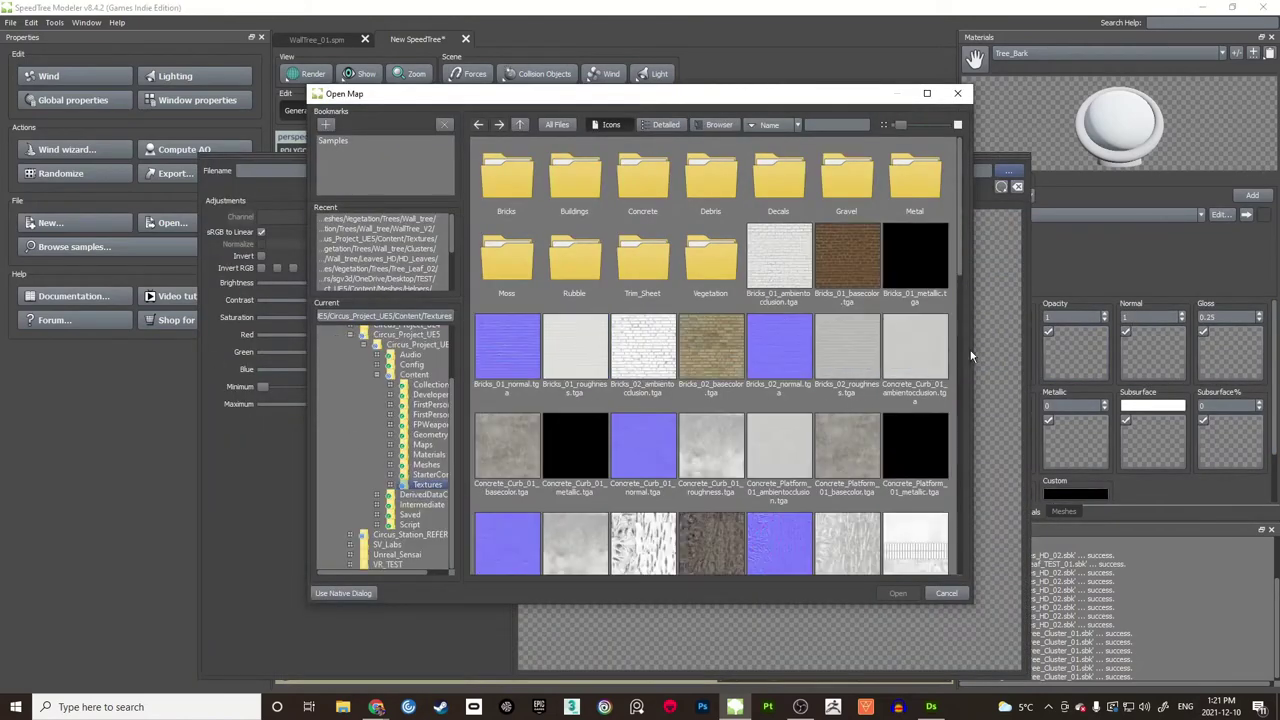
drag(962, 253, 962, 327)
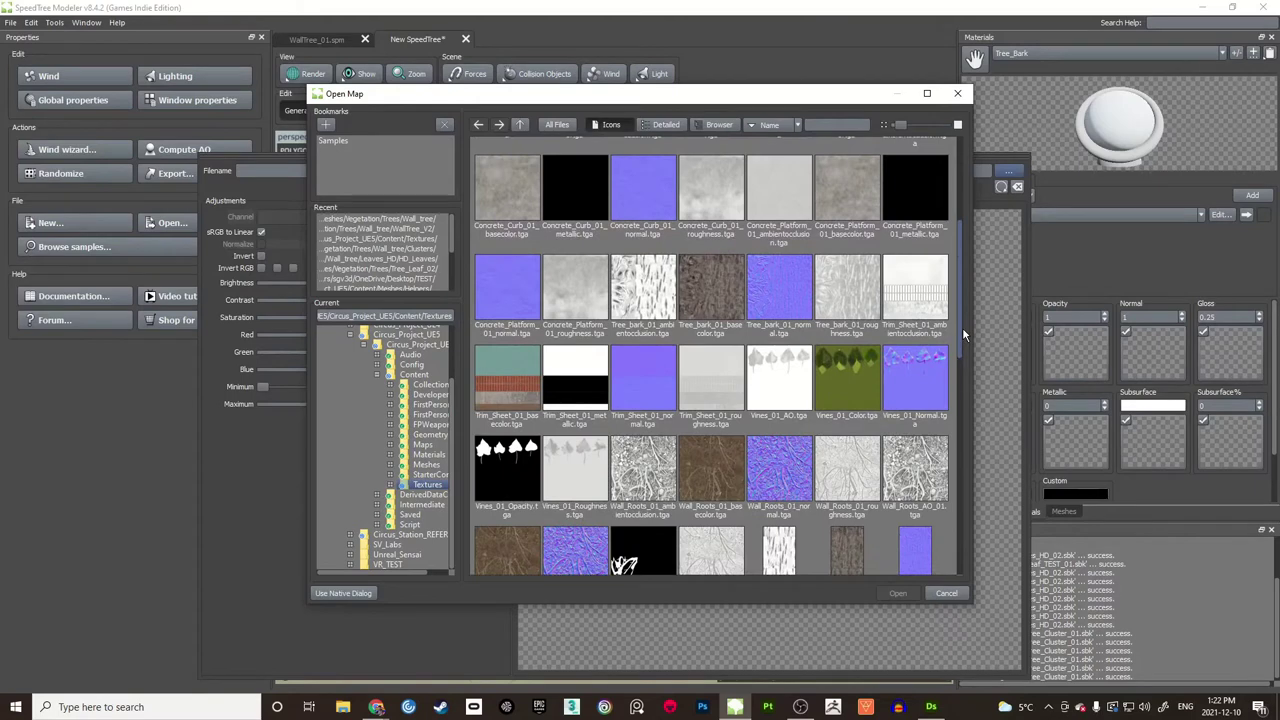
click(712, 287)
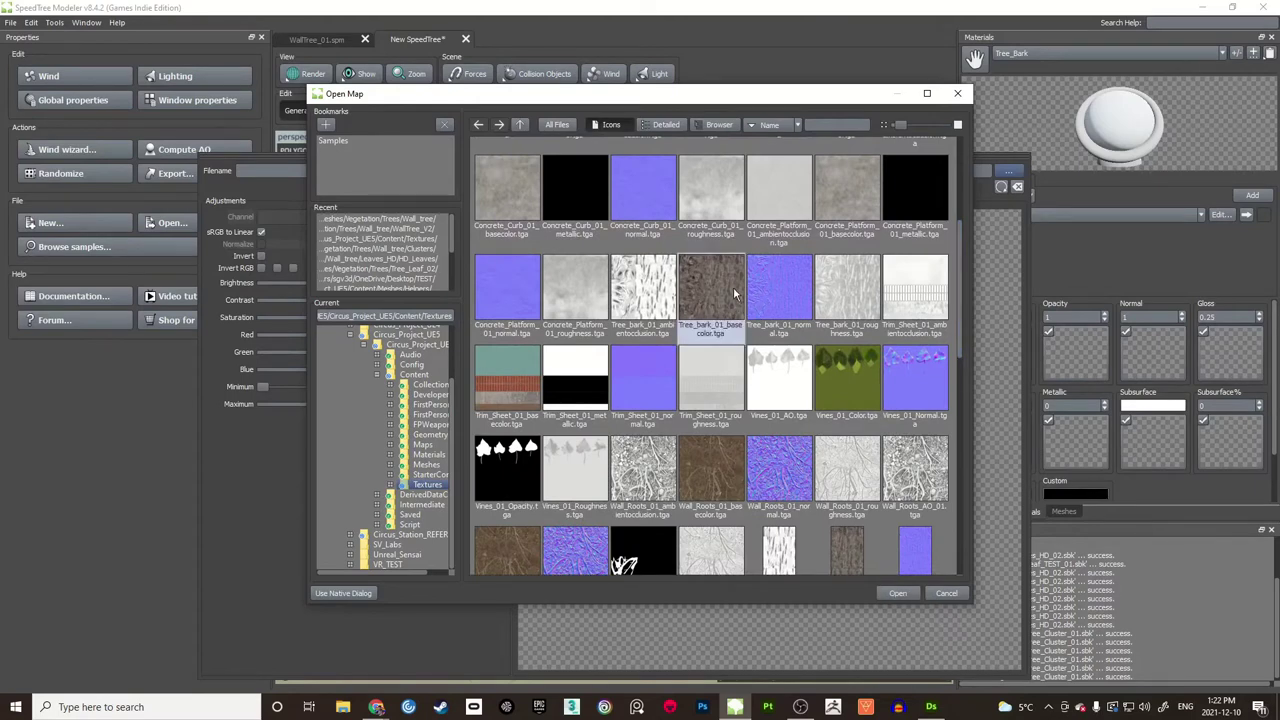
click(898, 594)
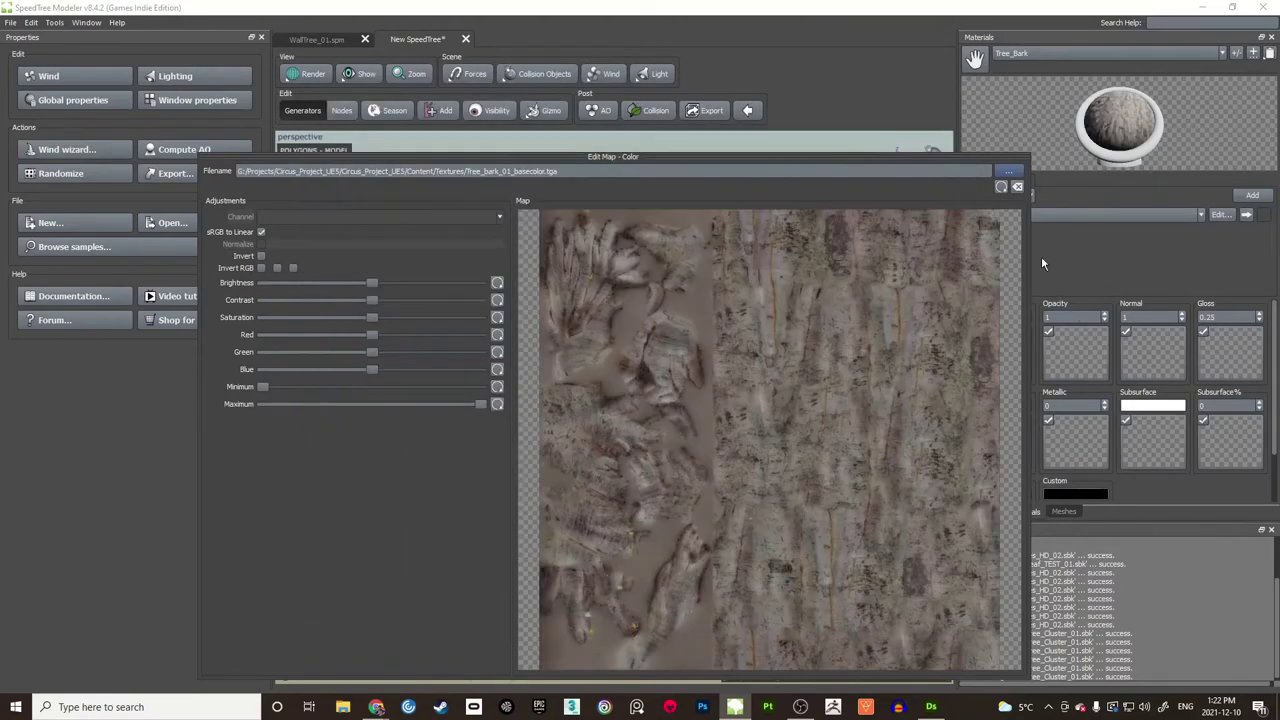
click(1162, 596)
Step: Assign Tree_bark_01_normal.tga as the normal map of the Tree_Bark material
double_click(1151, 344)
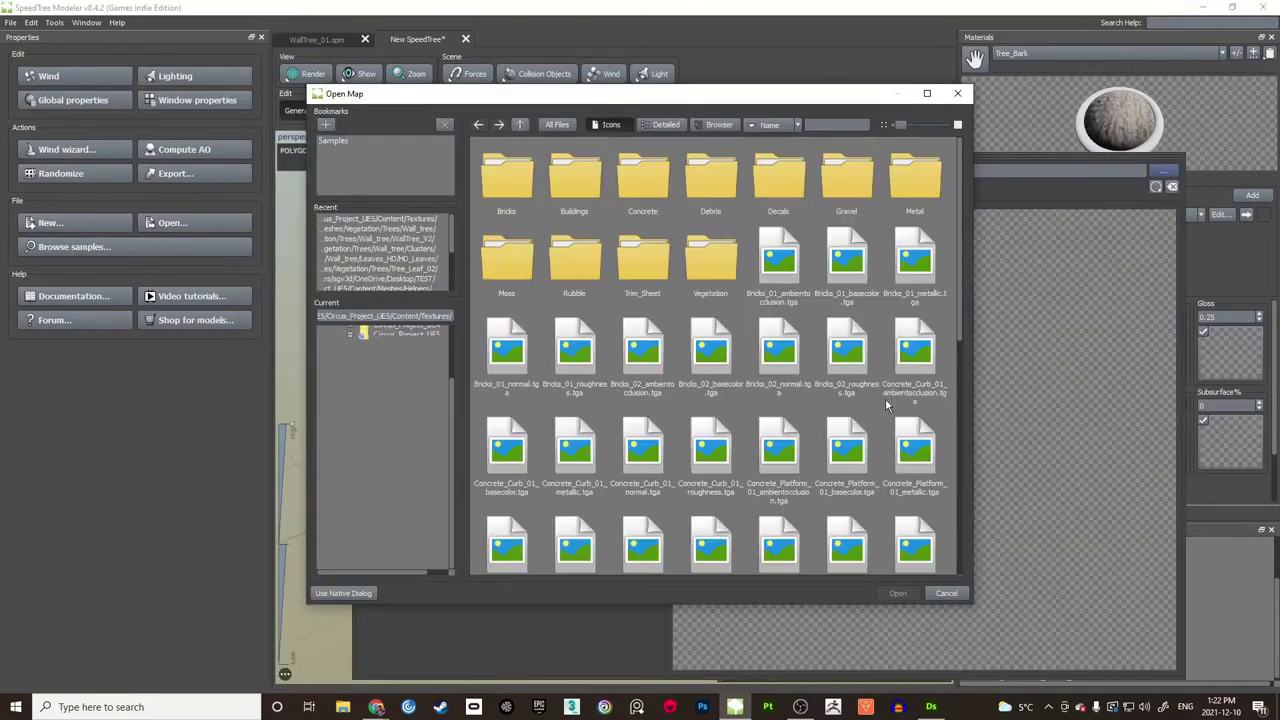
drag(960, 250, 962, 323)
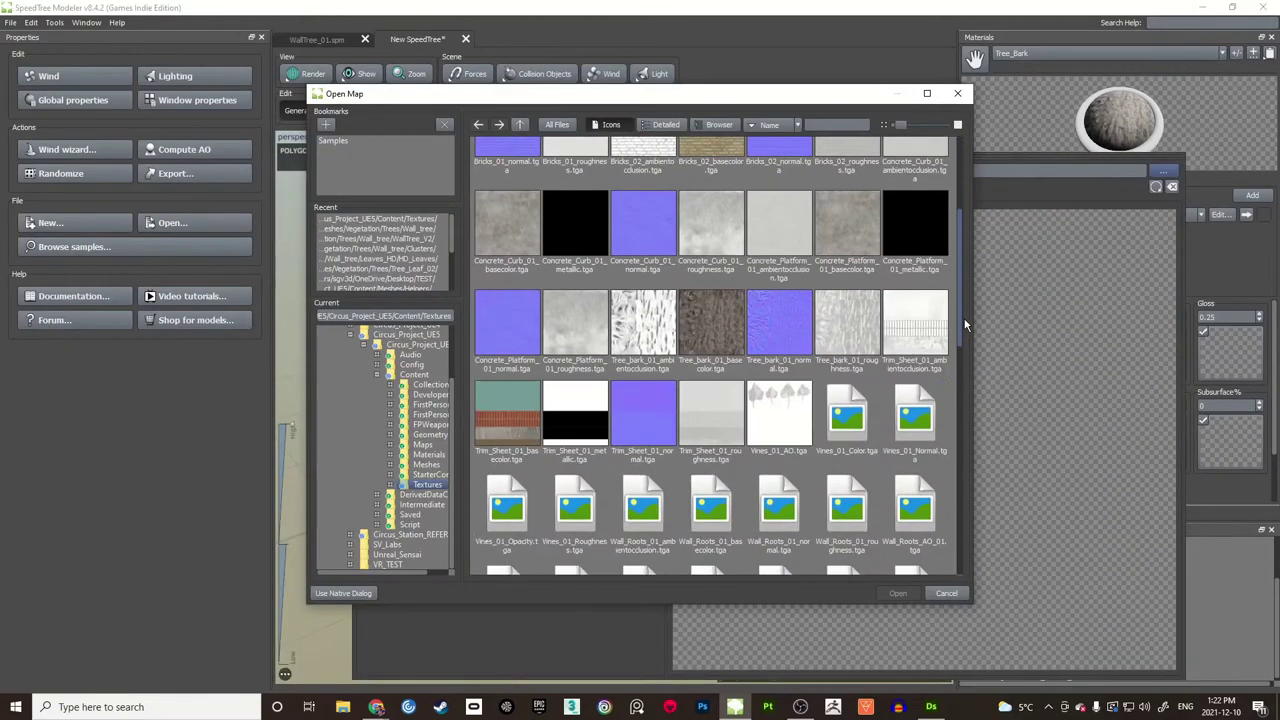
click(787, 333)
click(896, 593)
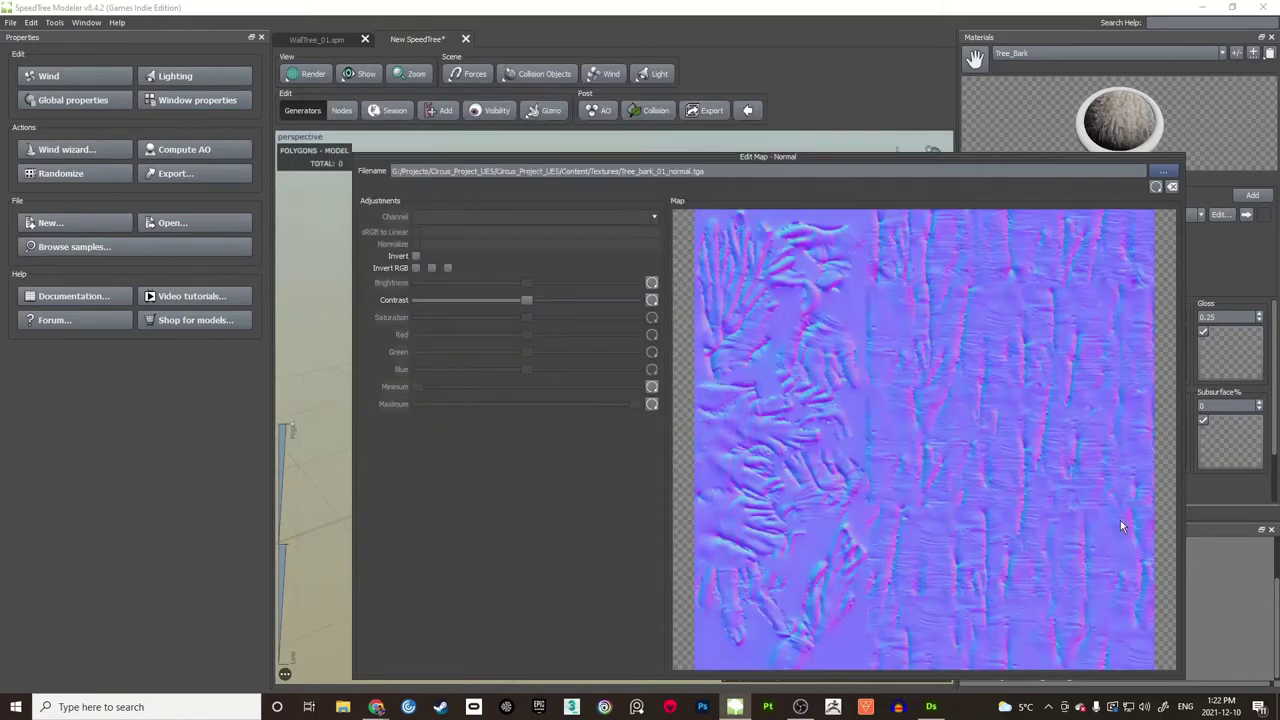
click(1205, 578)
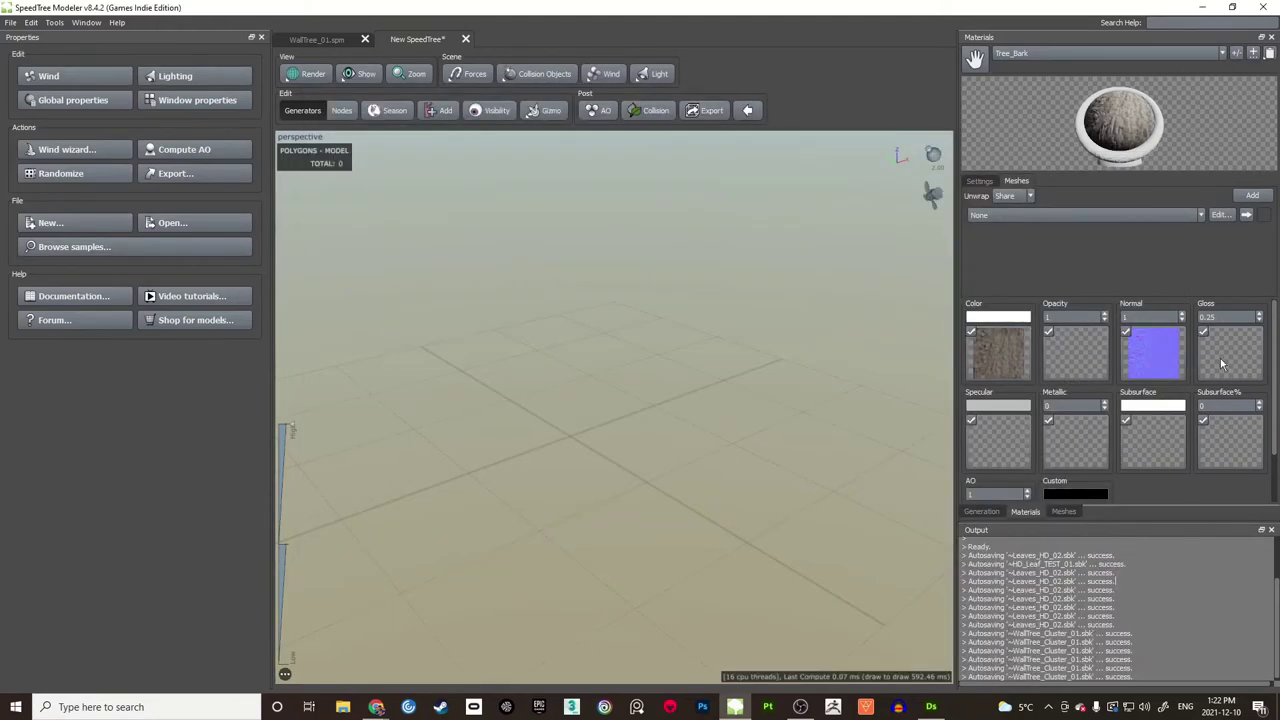
Step: Assign Tree_bark_01_roughness.tga as the specular map of the Tree_Bark material
double_click(1020, 433)
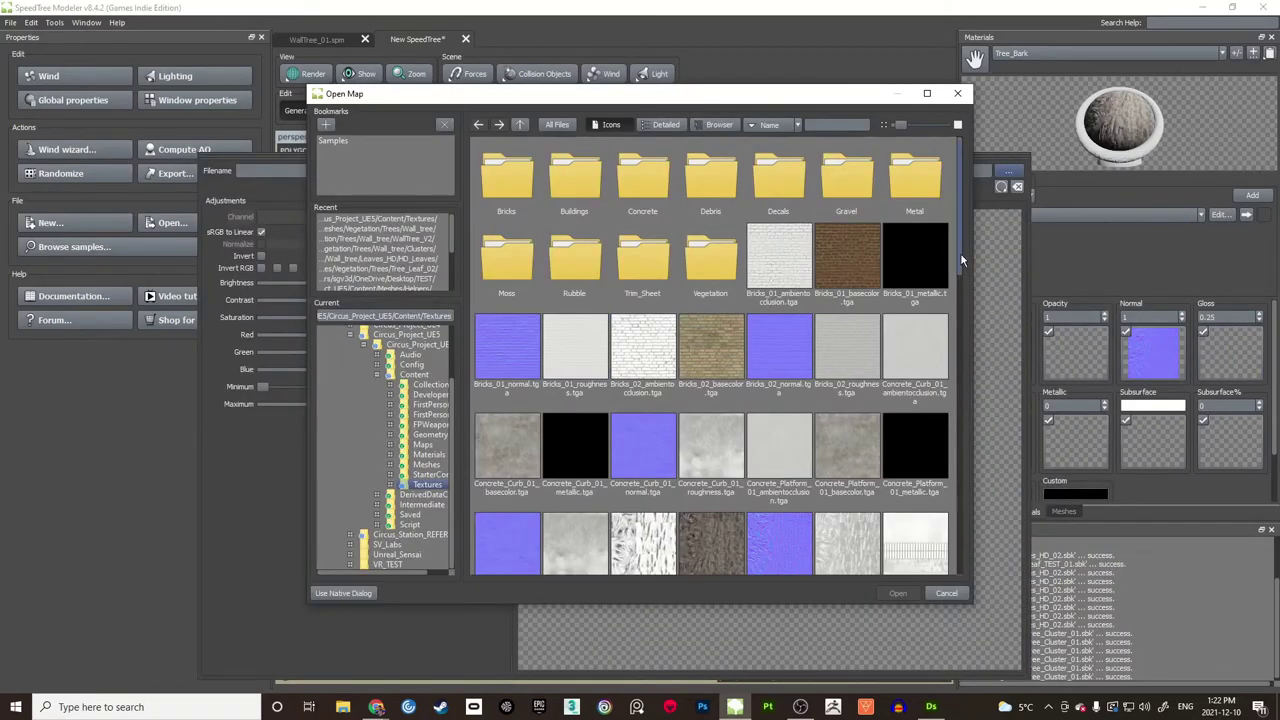
drag(961, 260, 965, 318)
scroll(965, 318, down, 1)
click(913, 569)
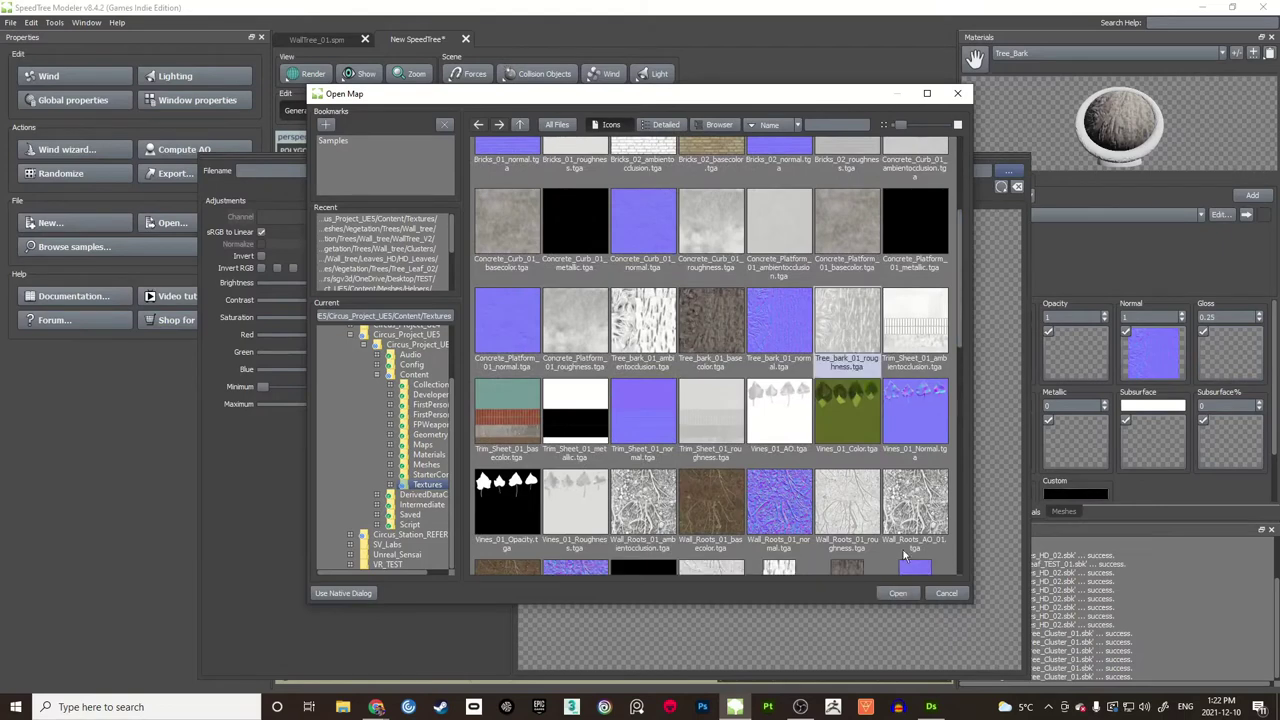
click(870, 362)
click(897, 593)
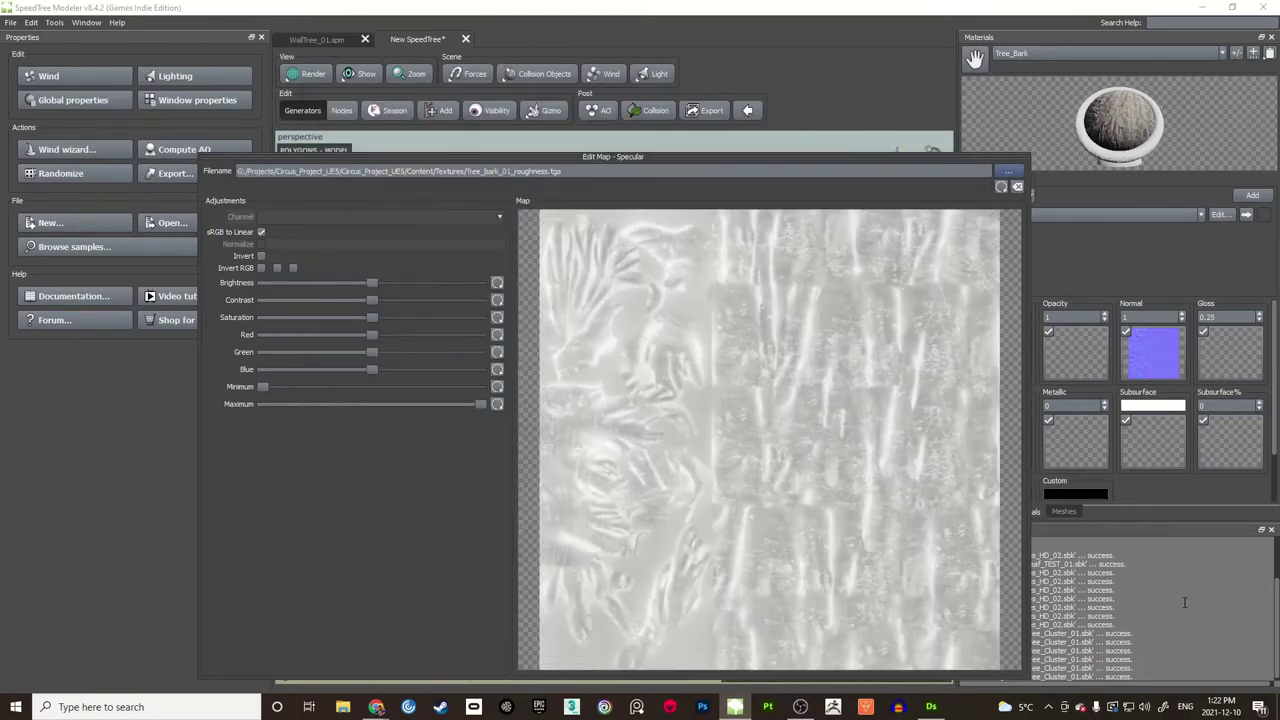
click(1185, 602)
scroll(1277, 436, down, 2)
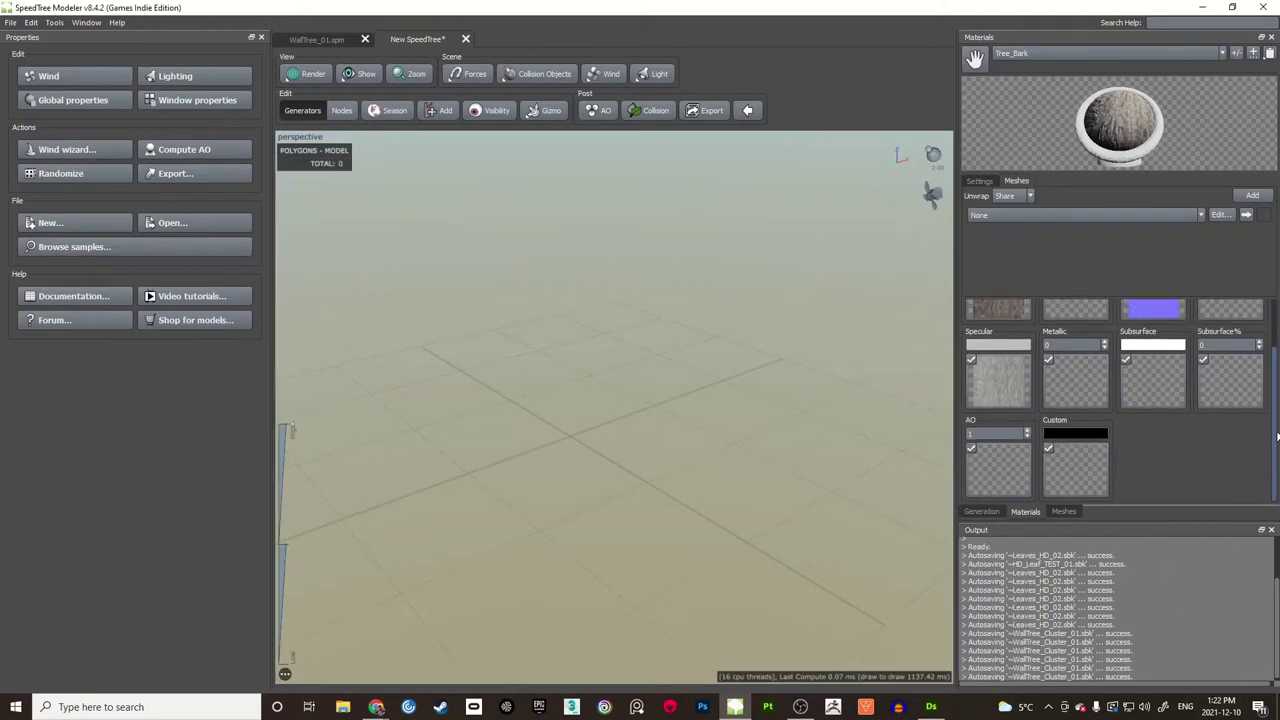
scroll(1277, 440, up, 2)
scroll(1277, 448, down, 2)
drag(768, 400, 677, 395)
Step: Save the SpeedTree model as Wall_tree_V2_TEST in the WallTree_V2 folder
key(ctrl+s)
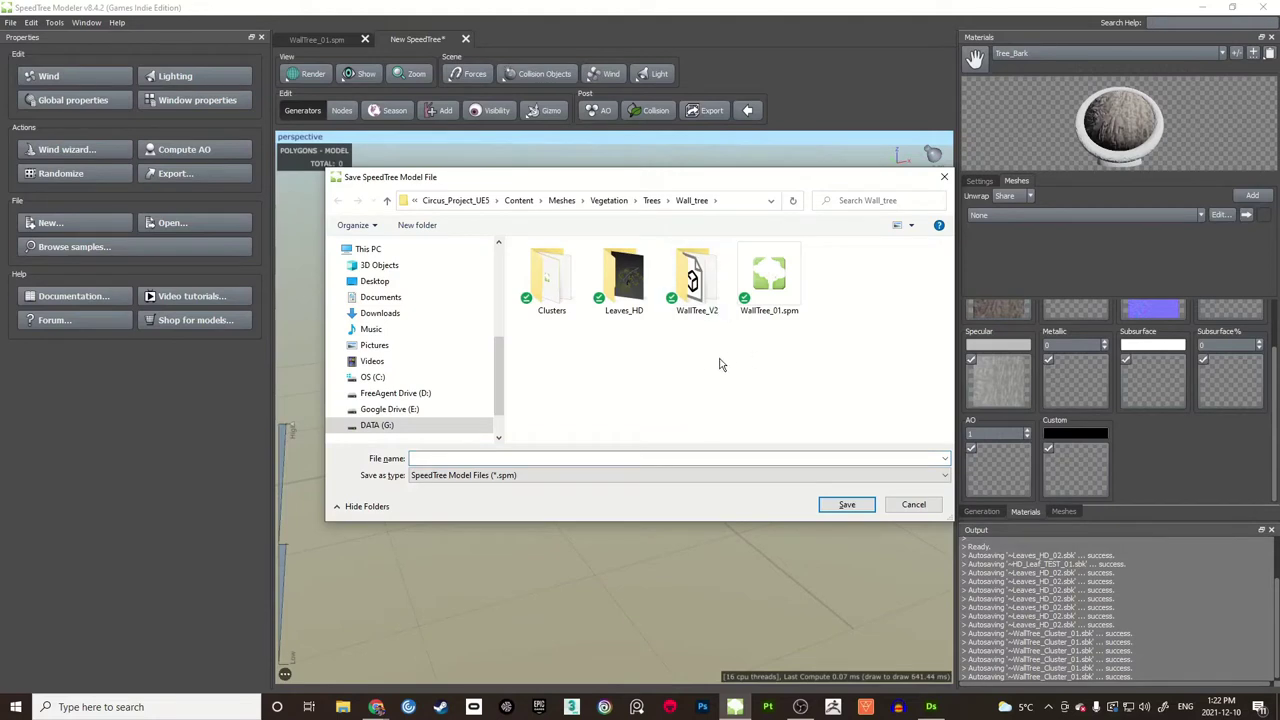
double_click(689, 288)
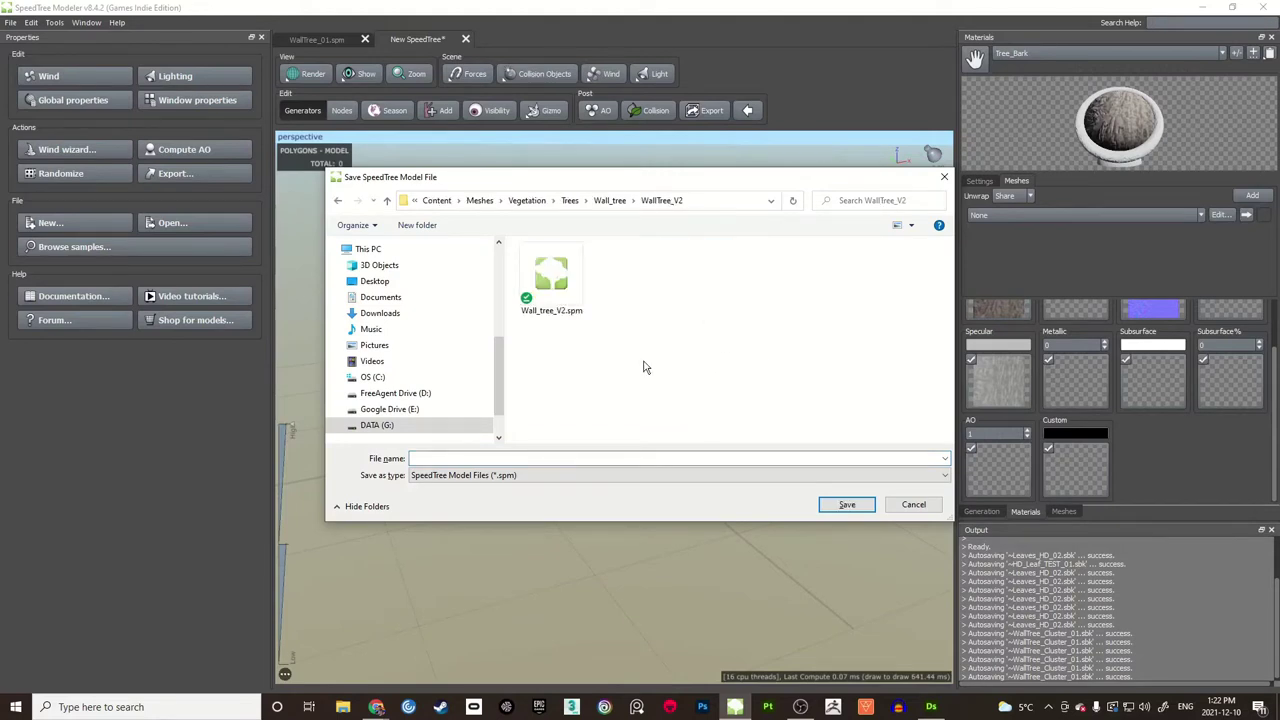
click(565, 285)
click(506, 457)
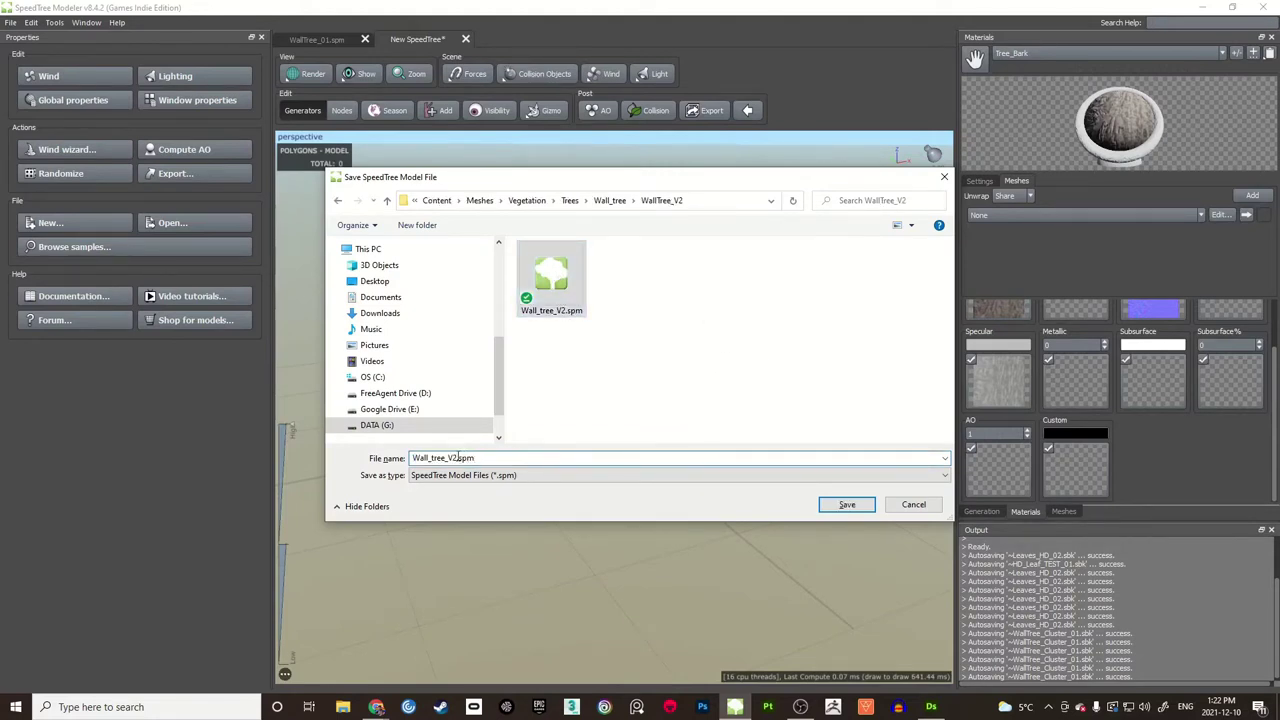
drag(458, 457, 555, 461)
text(_TEST)
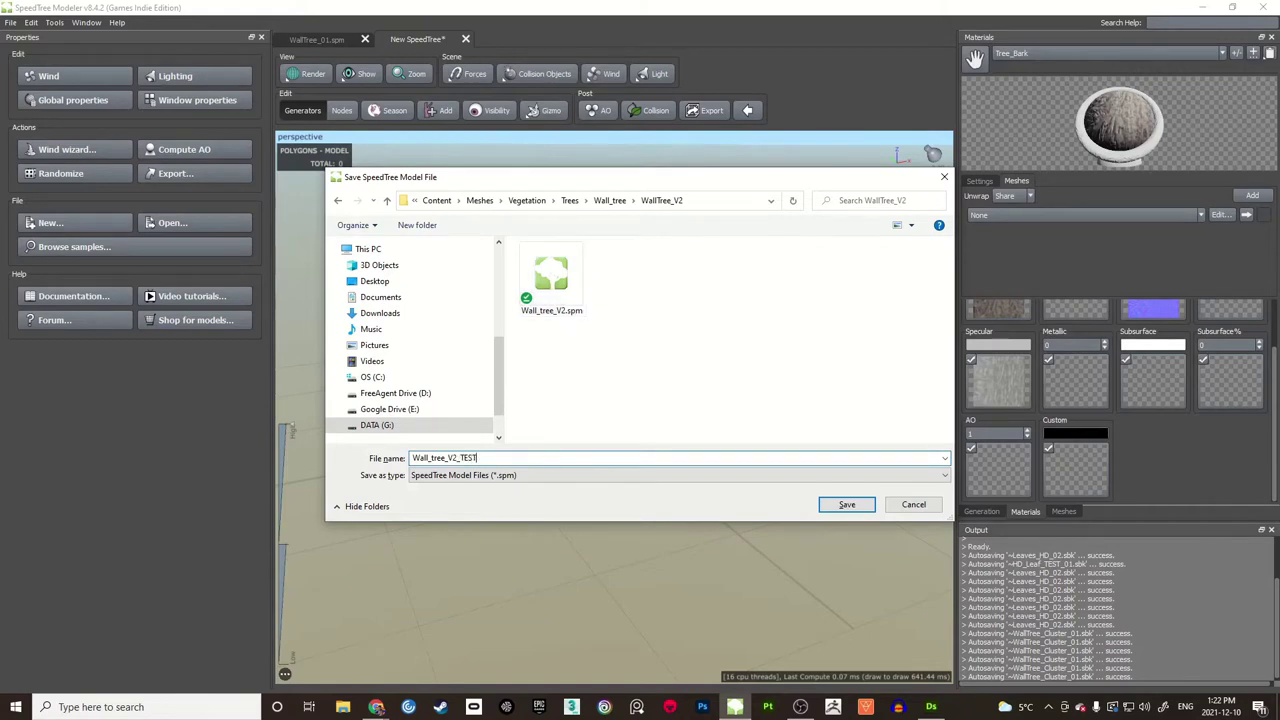
key(Return)
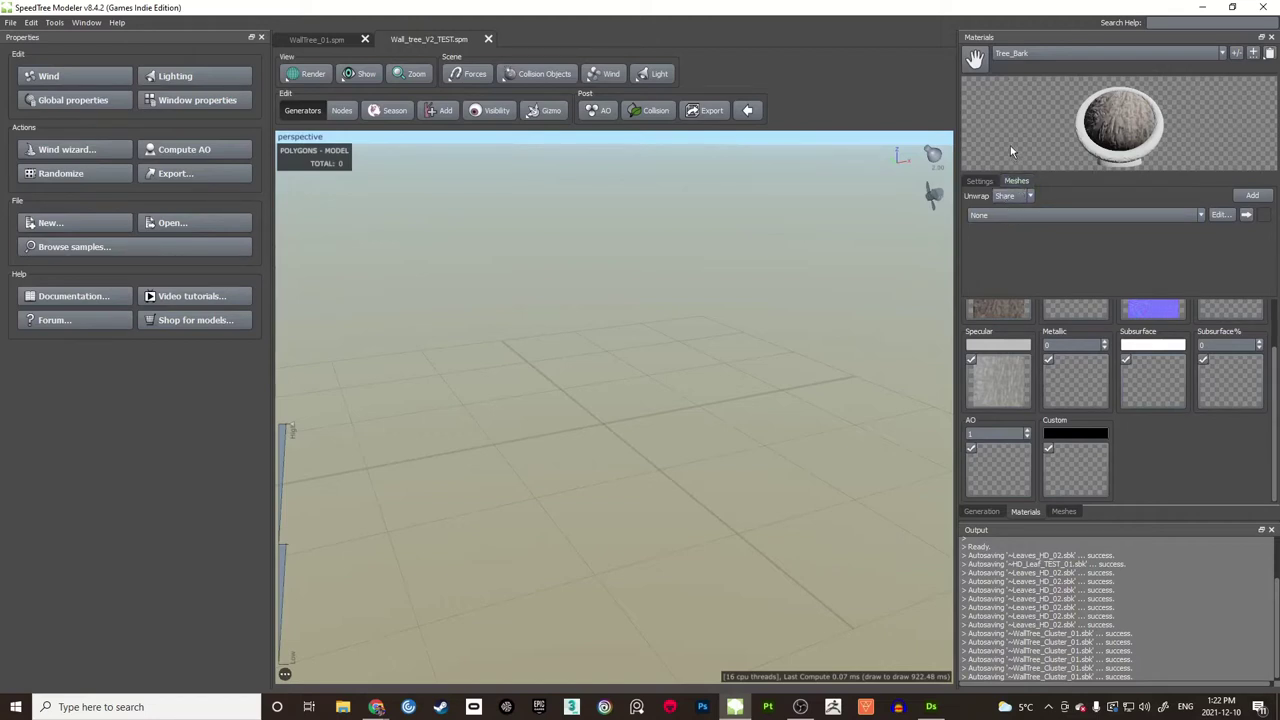
Step: Assign the Custom_Trunk mesh to the Tree_Bark material
click(1077, 215)
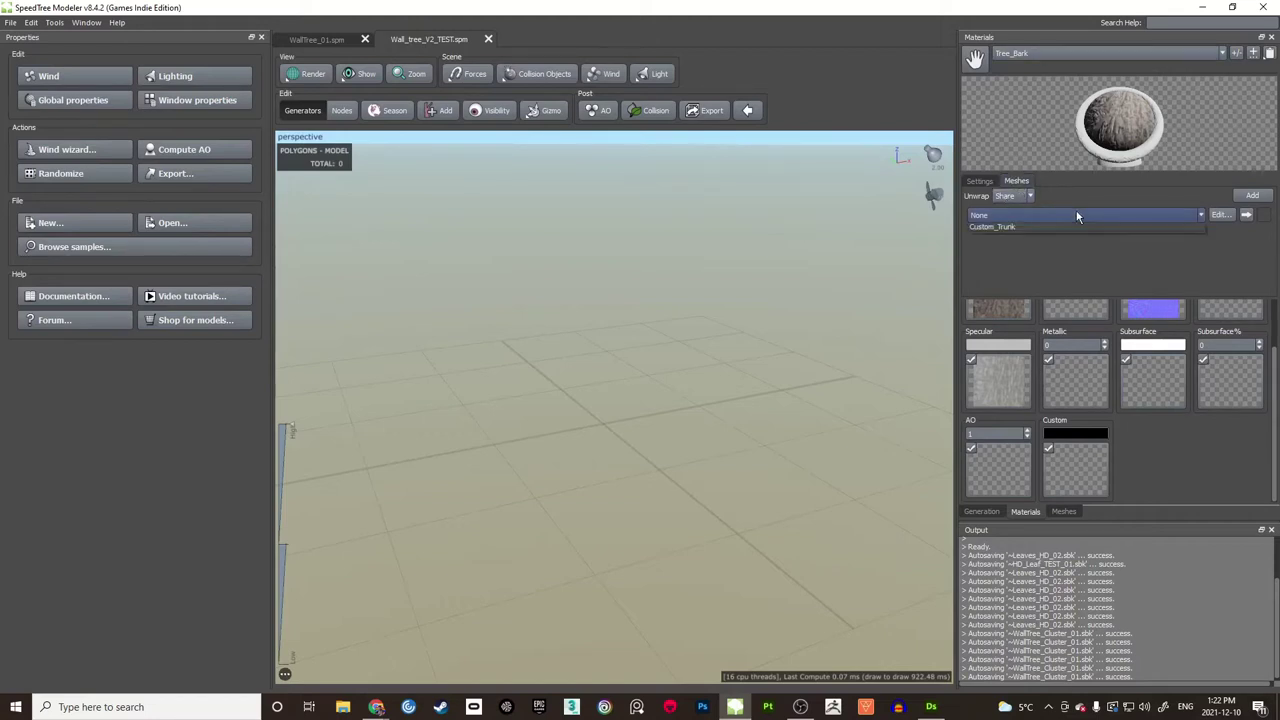
click(1017, 228)
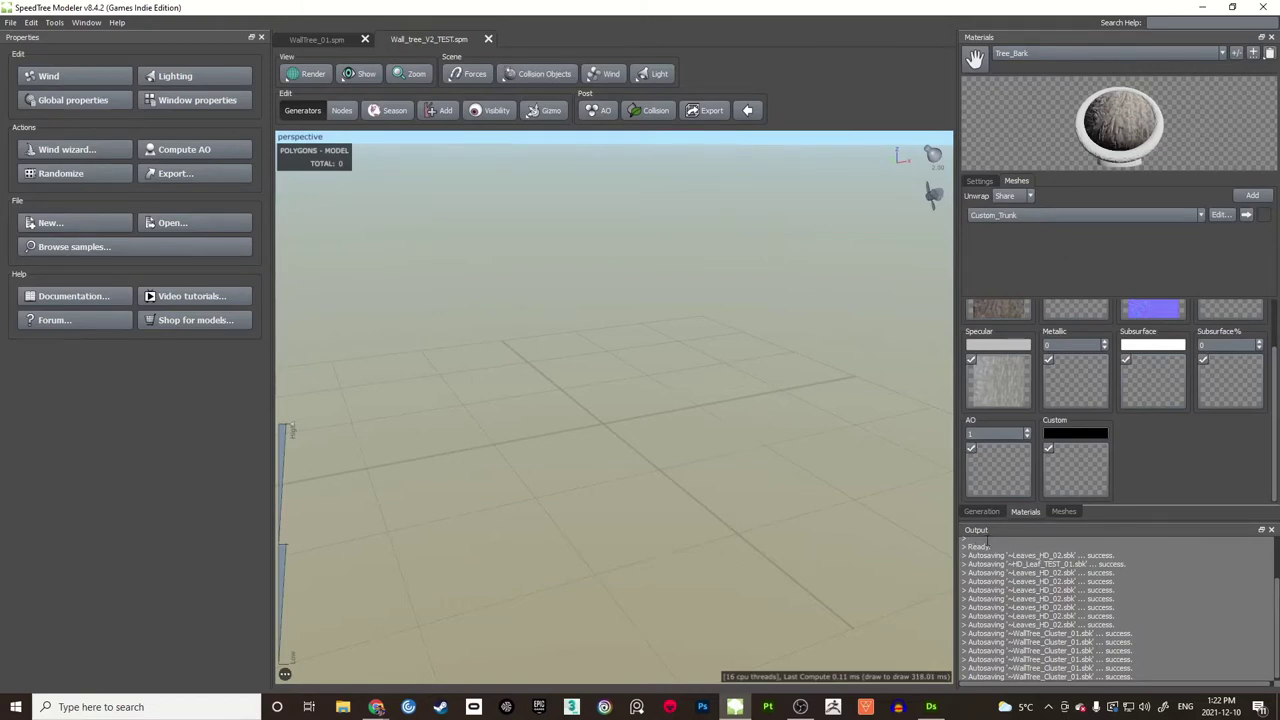
Step: Add a Trunk Tube generator to the Tree generator
click(982, 511)
middle_drag(1045, 282, 1053, 298)
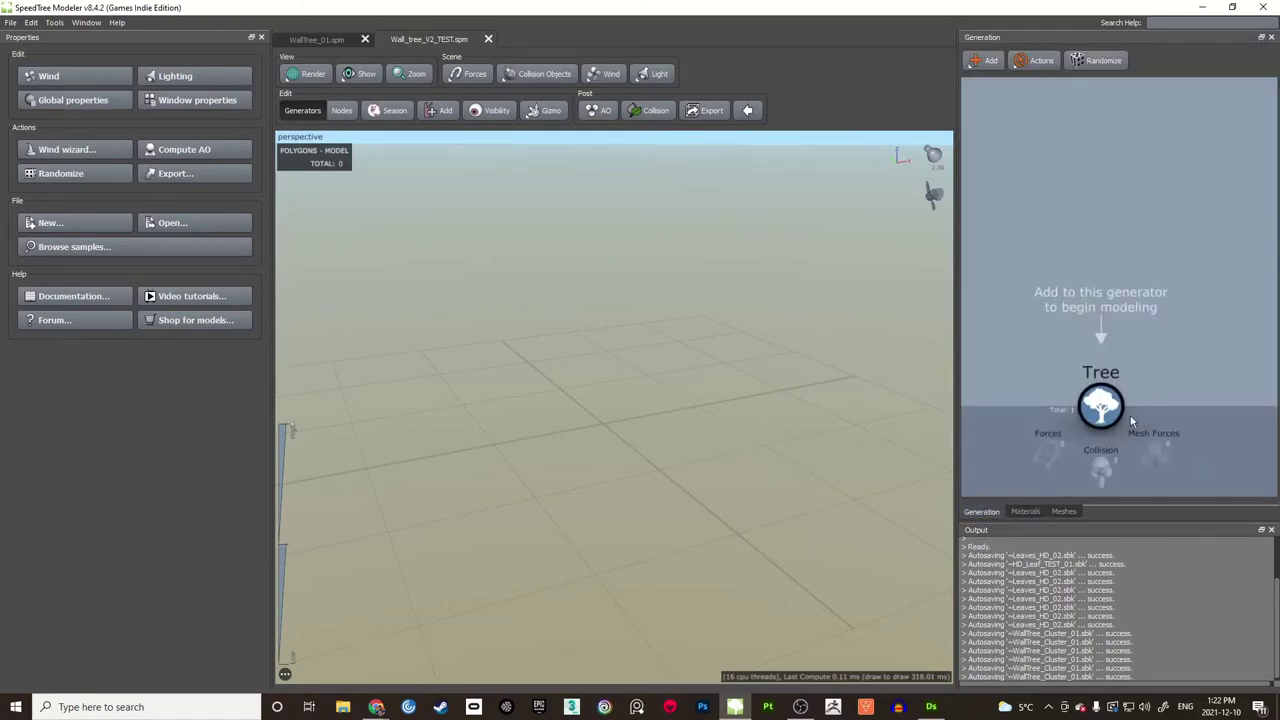
middle_drag(667, 397, 665, 428)
scroll(667, 427, up, 2)
click(1101, 405)
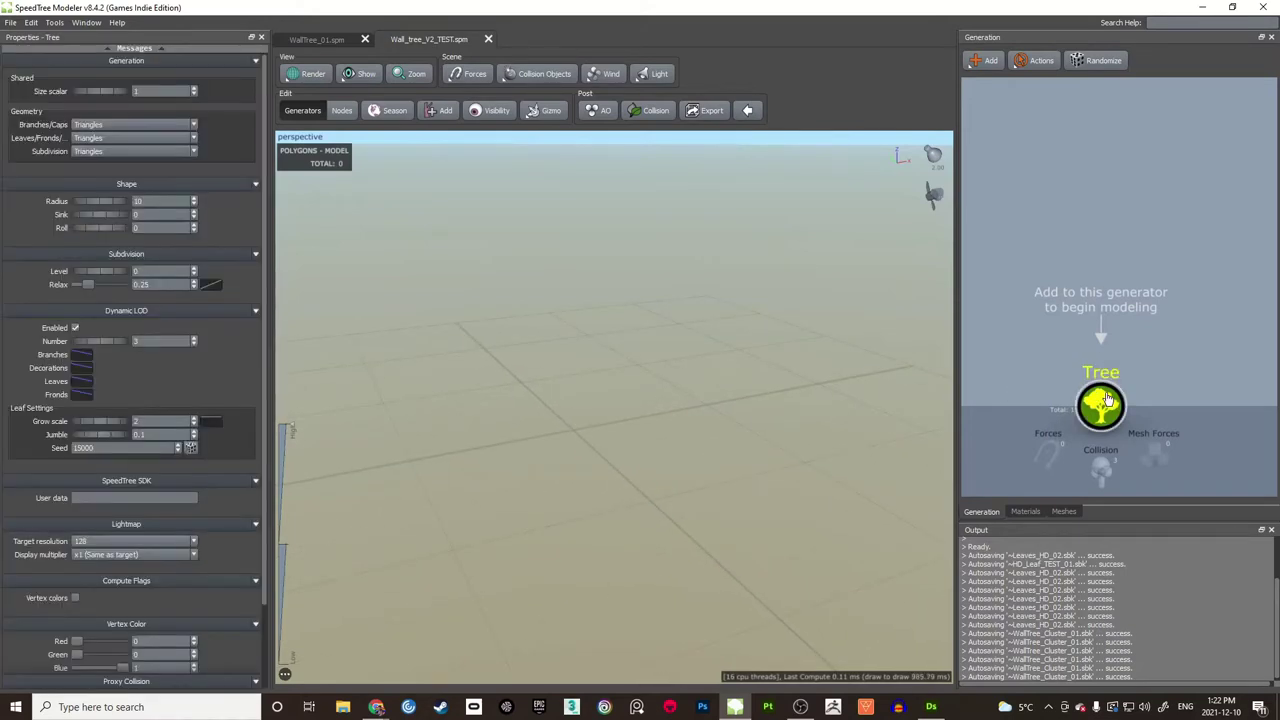
right_click(1094, 394)
mouse_move(1153, 404)
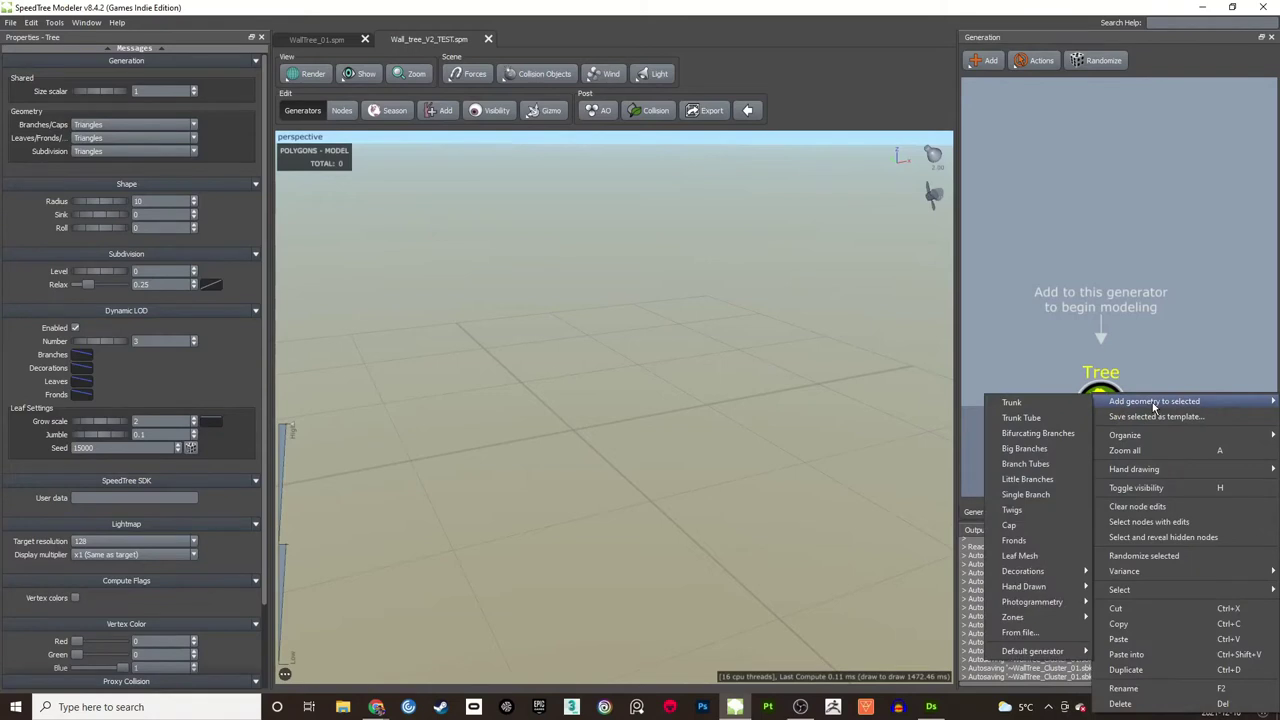
click(1040, 421)
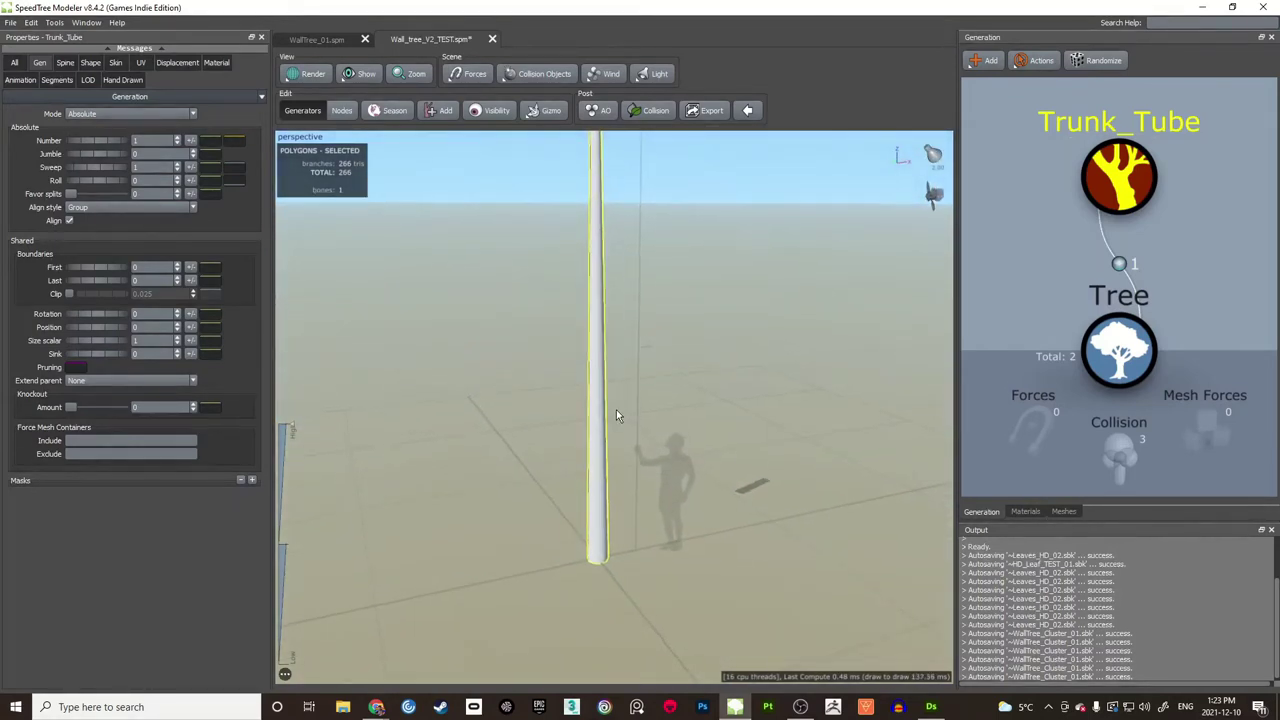
Step: Rename the trunk tube generator to Trunk_Spline
scroll(1140, 178, down, 2)
middle_drag(1120, 196, 1128, 248)
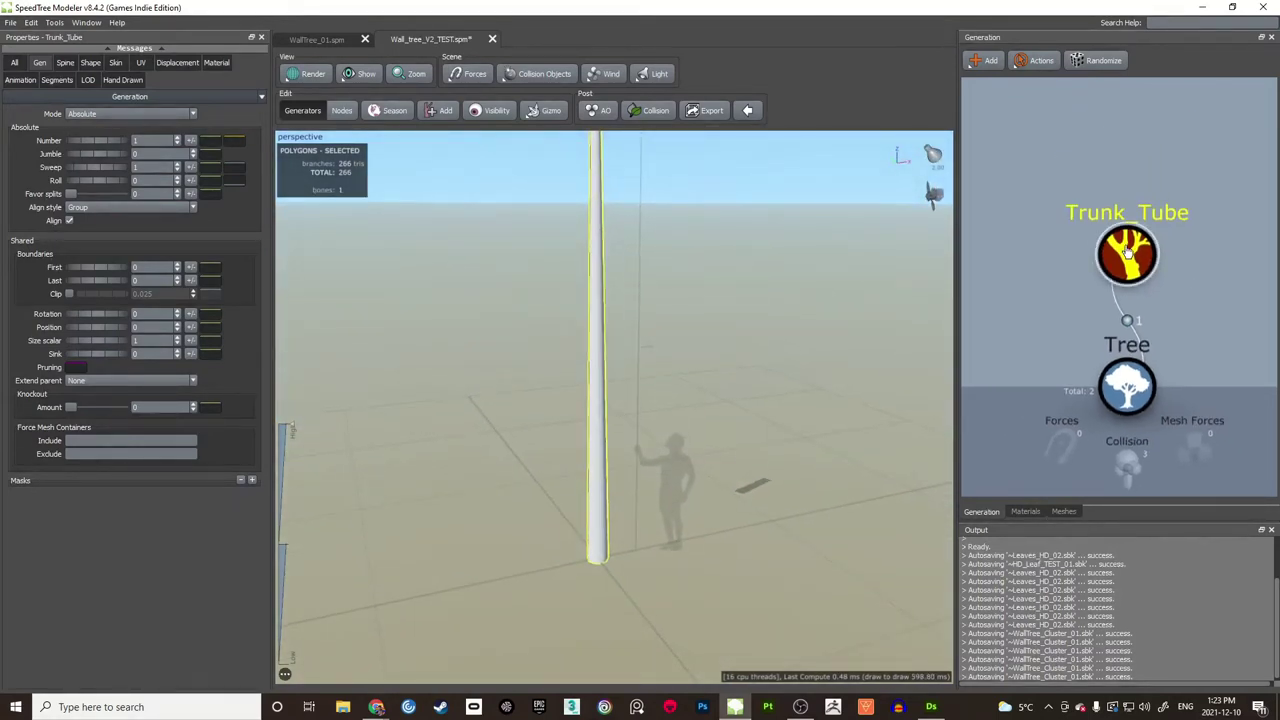
double_click(1134, 262)
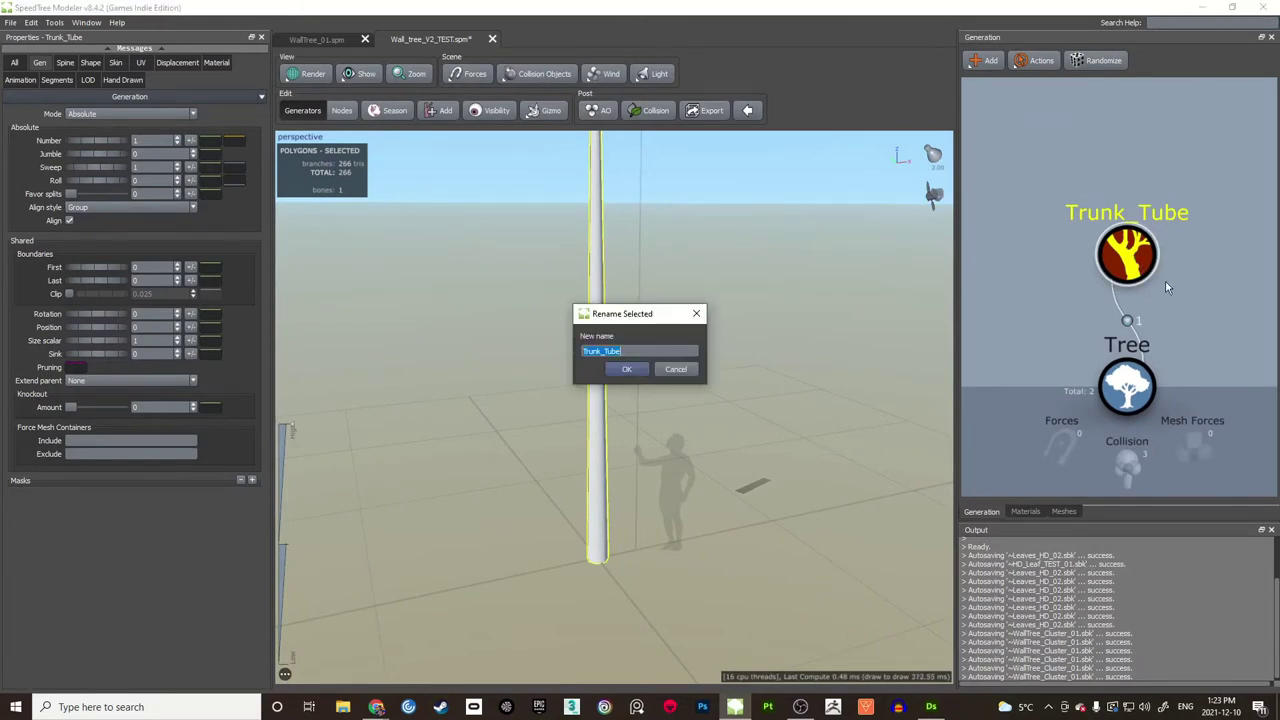
text(Trunk_Spline)
key(Return)
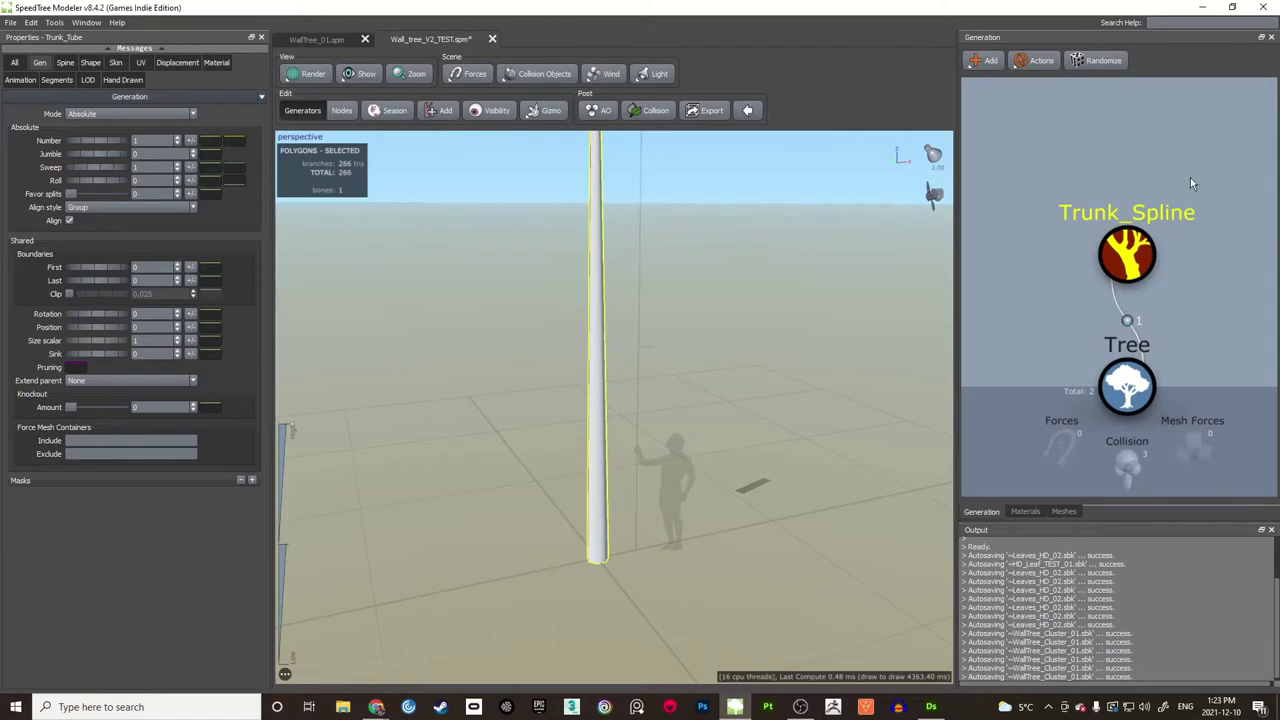
click(1190, 177)
Step: Set the absolute spine length of the Trunk_Spline generator to 5
middle_drag(680, 325, 650, 372)
scroll(636, 398, down, 1)
drag(650, 372, 651, 368)
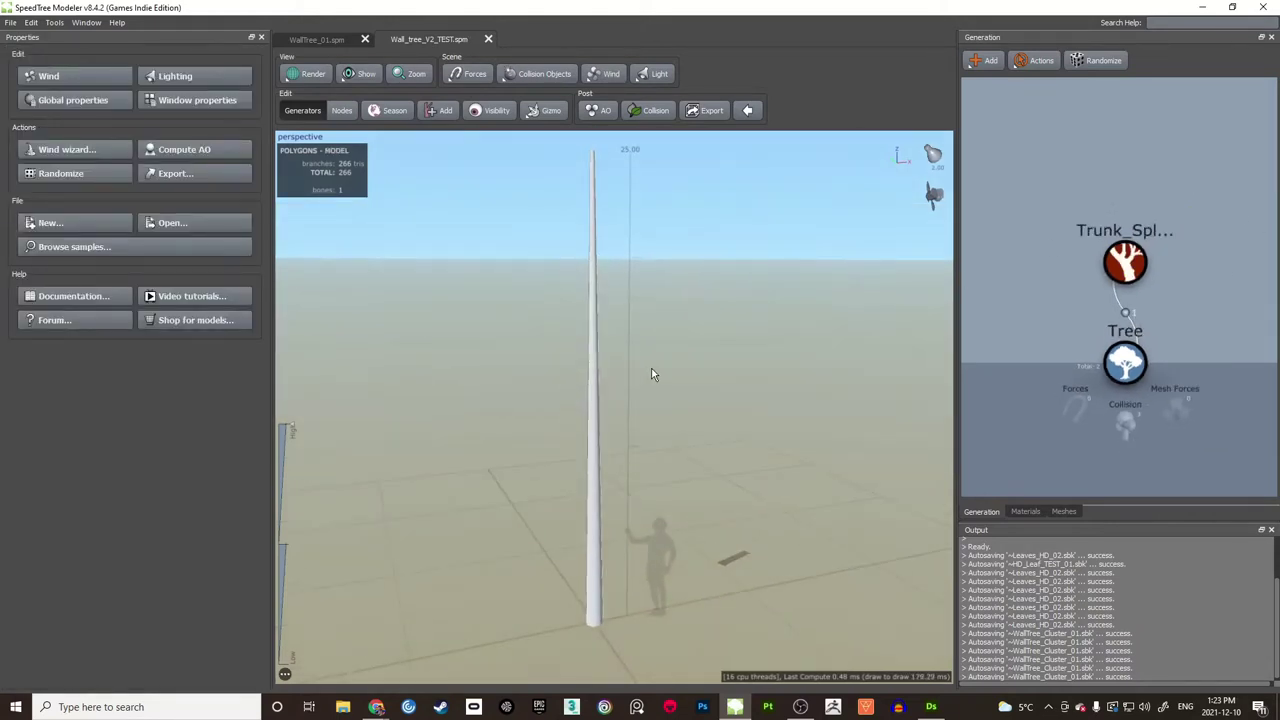
click(1128, 265)
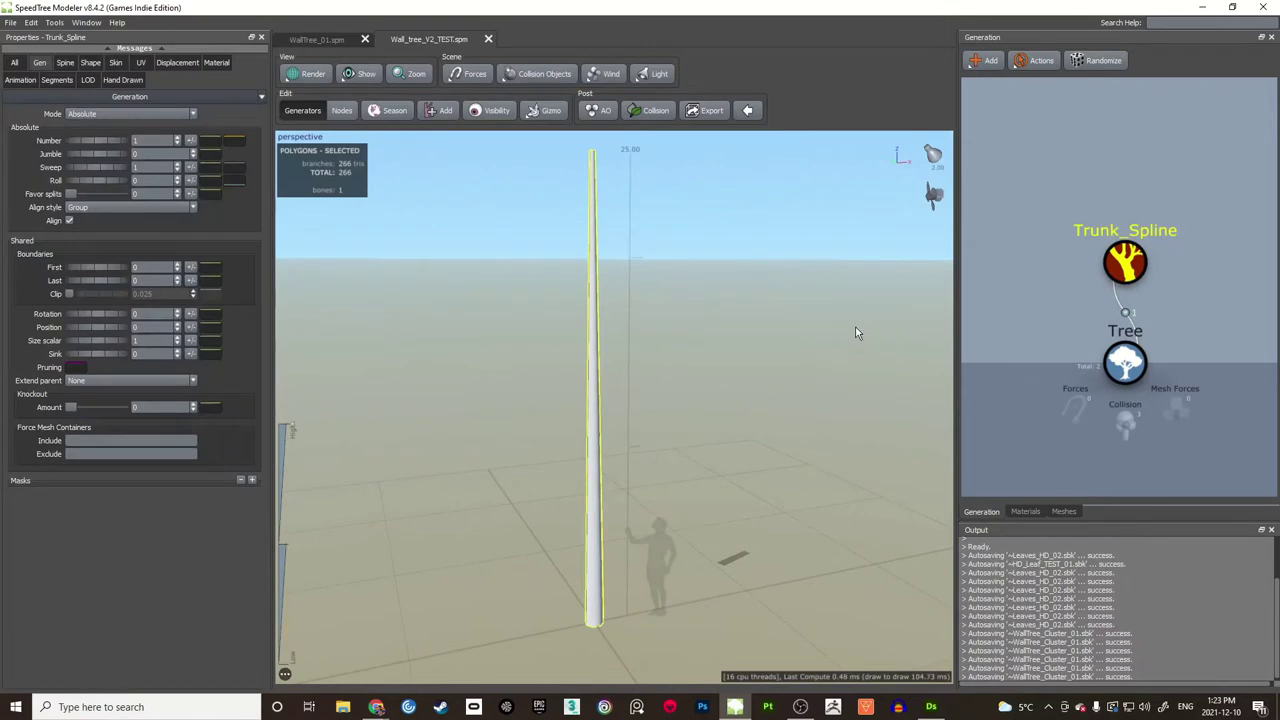
click(65, 63)
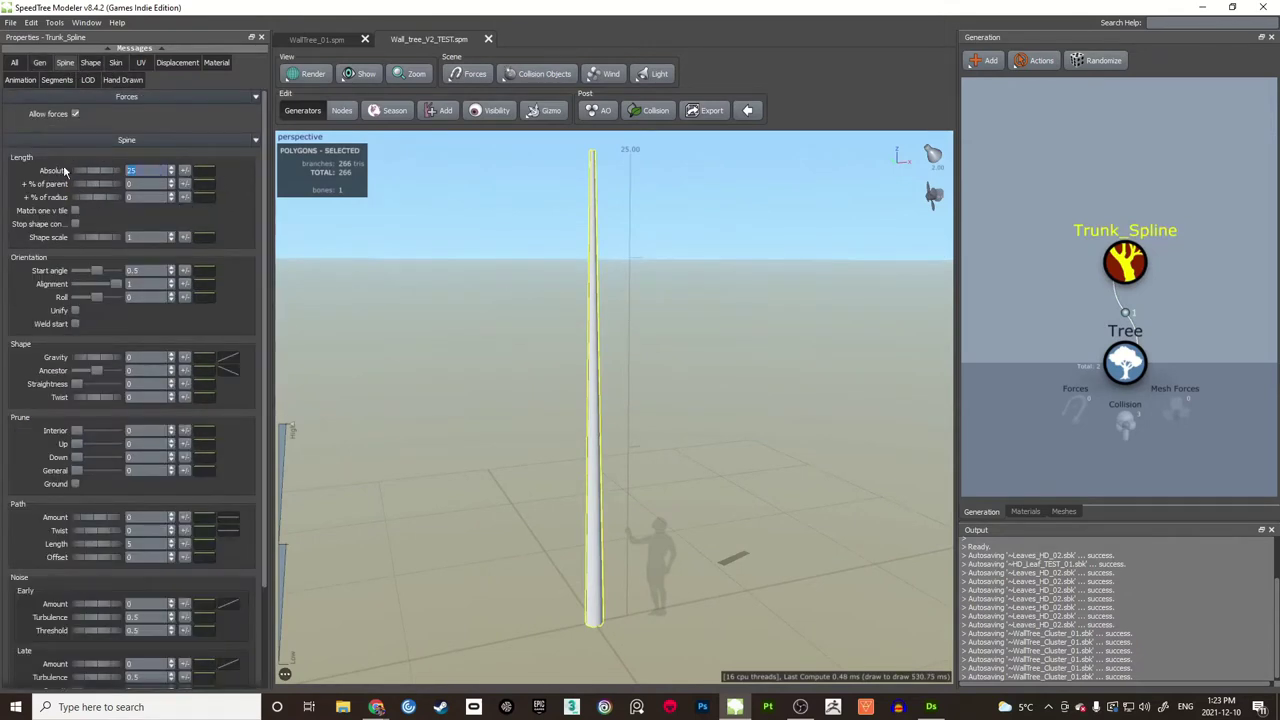
key(Return)
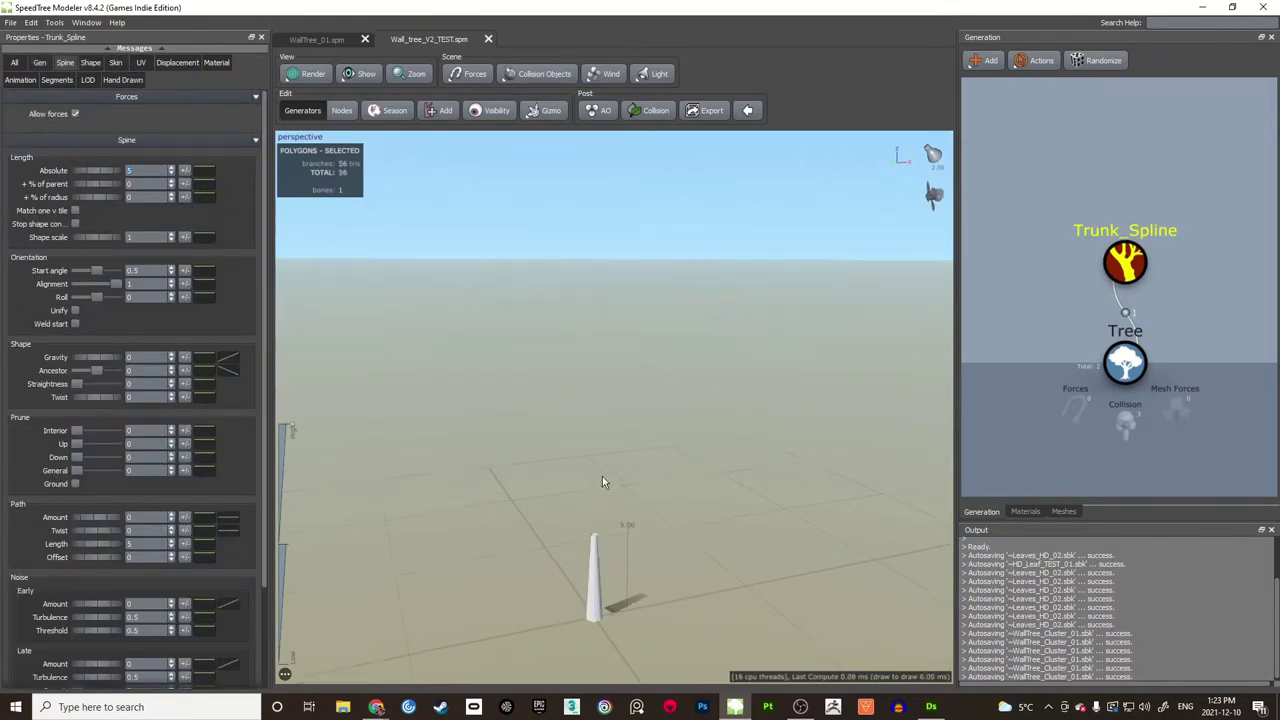
scroll(611, 466, up, 3)
middle_drag(608, 468, 615, 427)
scroll(618, 427, up, 5)
middle_drag(661, 373, 652, 402)
drag(652, 402, 654, 438)
middle_drag(654, 438, 651, 361)
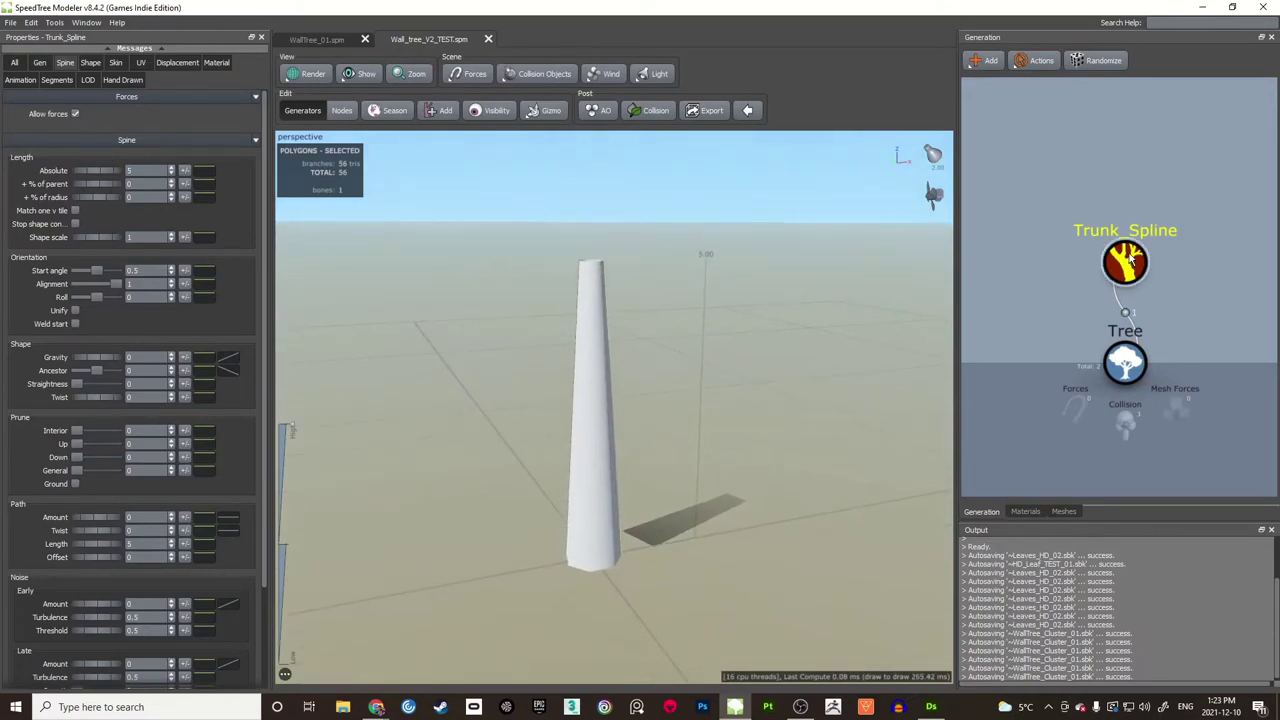
Step: Change the skin type of the Trunk_Spline generator to Spine only
click(1124, 249)
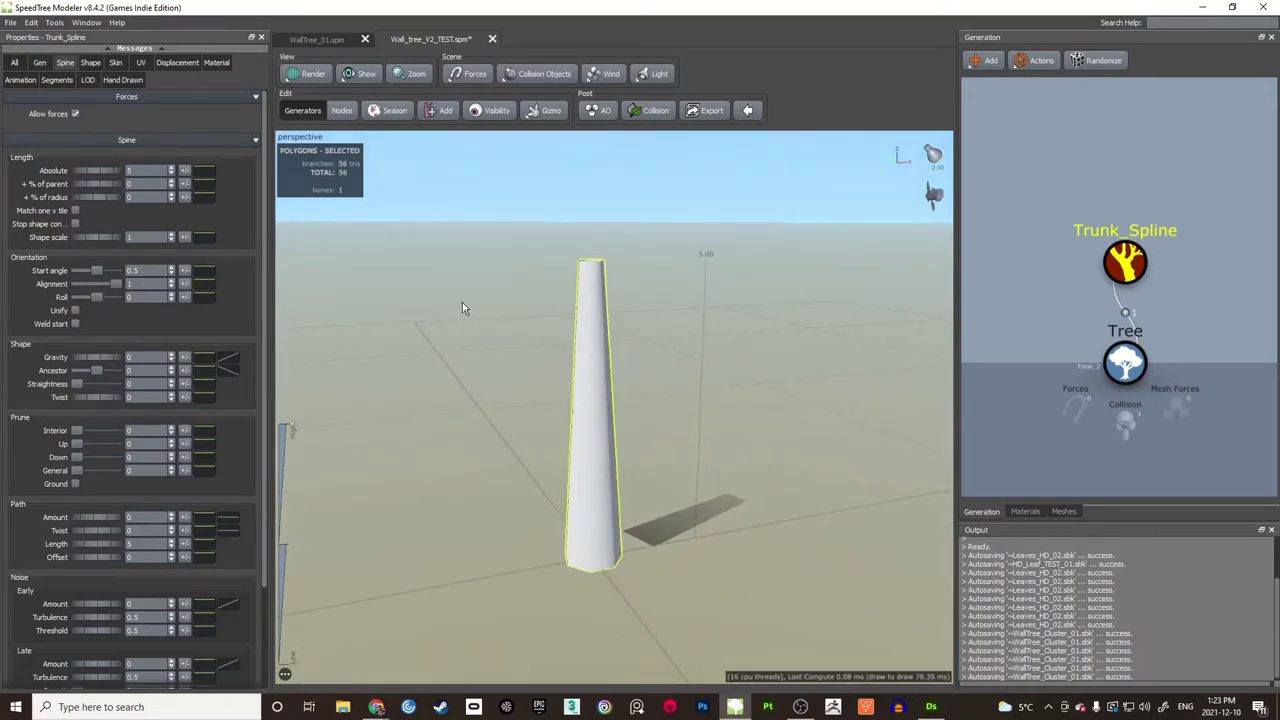
click(115, 62)
click(125, 114)
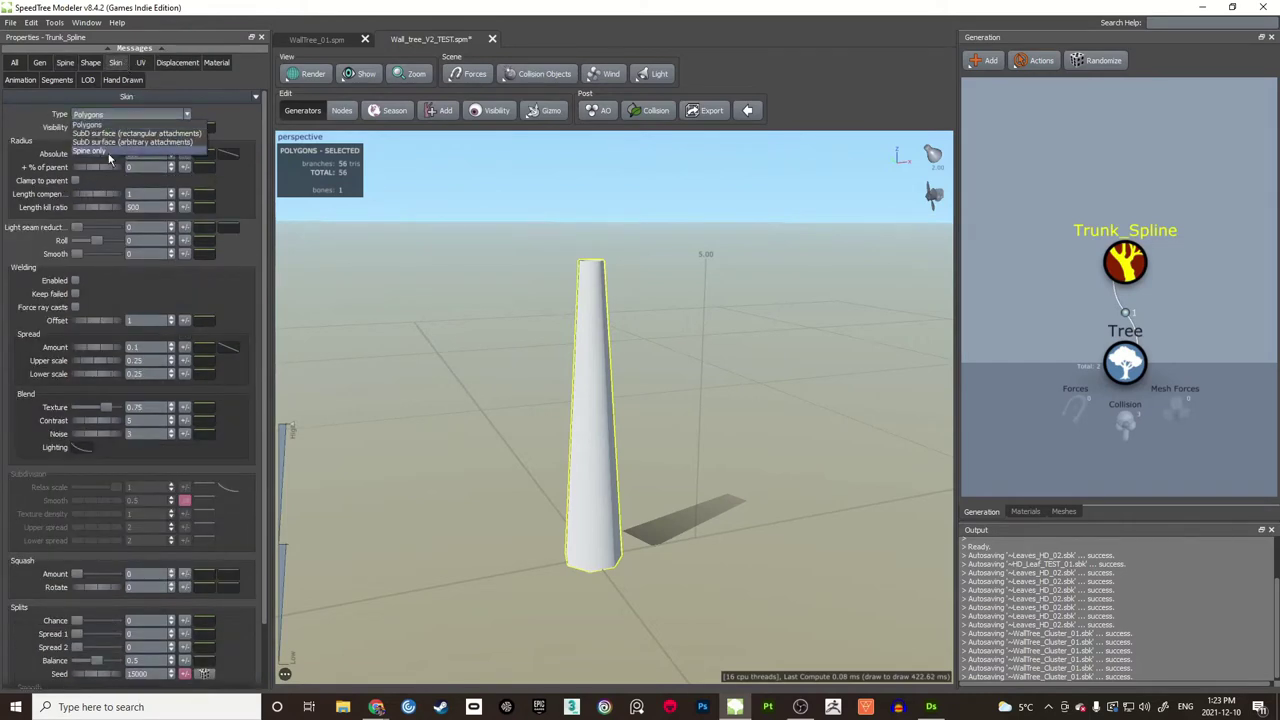
click(110, 151)
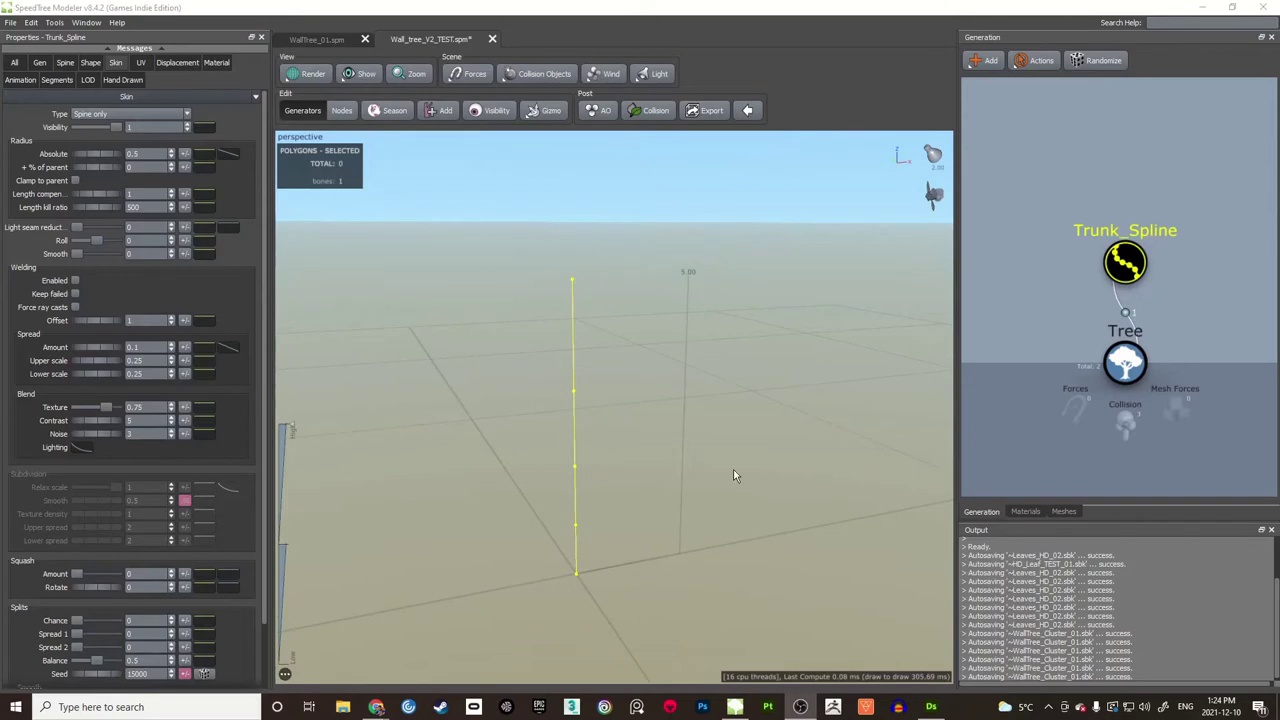
middle_drag(606, 456, 634, 456)
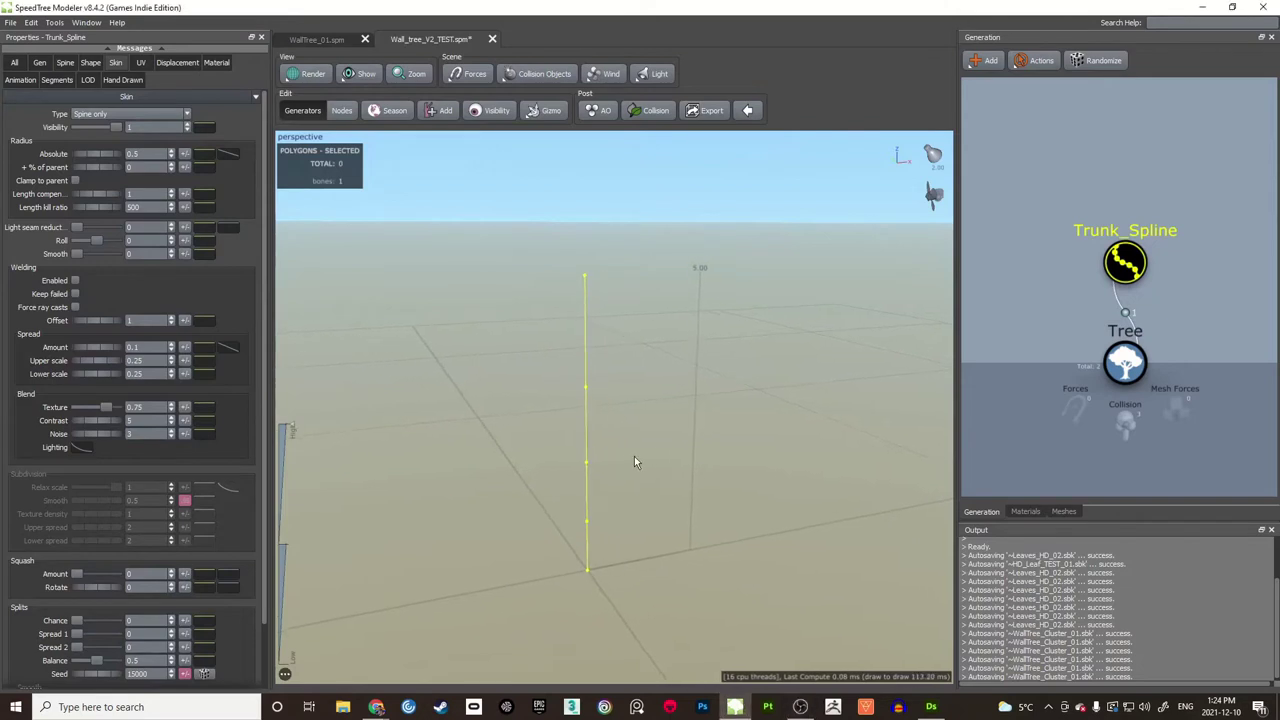
Step: Add a photogrammetry Mesh generator on top of the Trunk_Spline generator
middle_drag(1125, 232, 1096, 296)
scroll(1117, 260, down, 1)
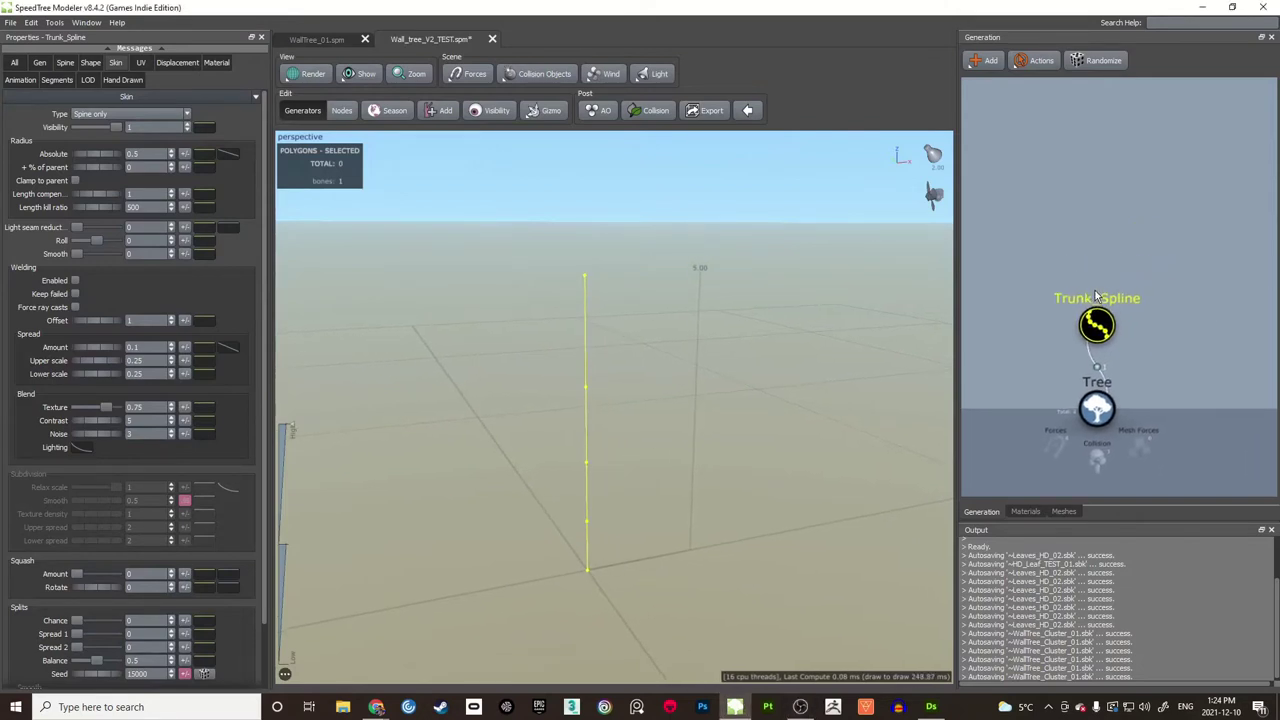
scroll(1096, 296, up, 1)
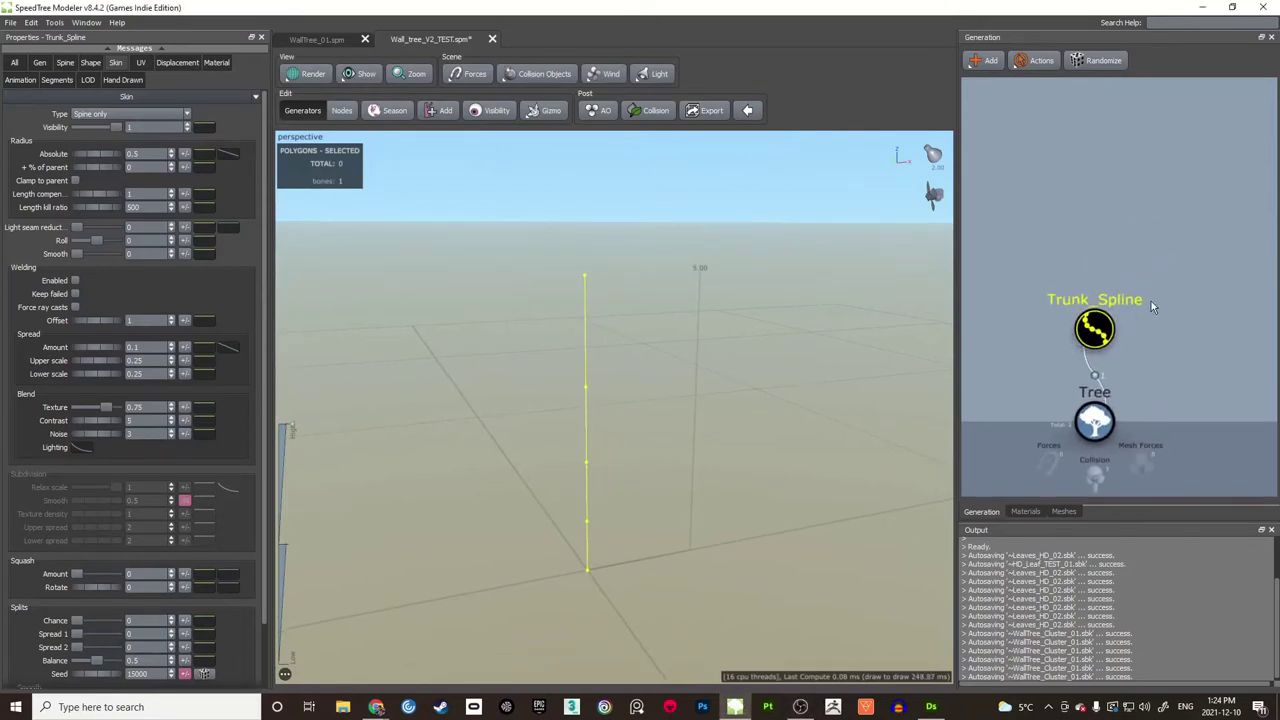
click(1089, 261)
click(1100, 335)
right_click(1090, 324)
mouse_move(1172, 338)
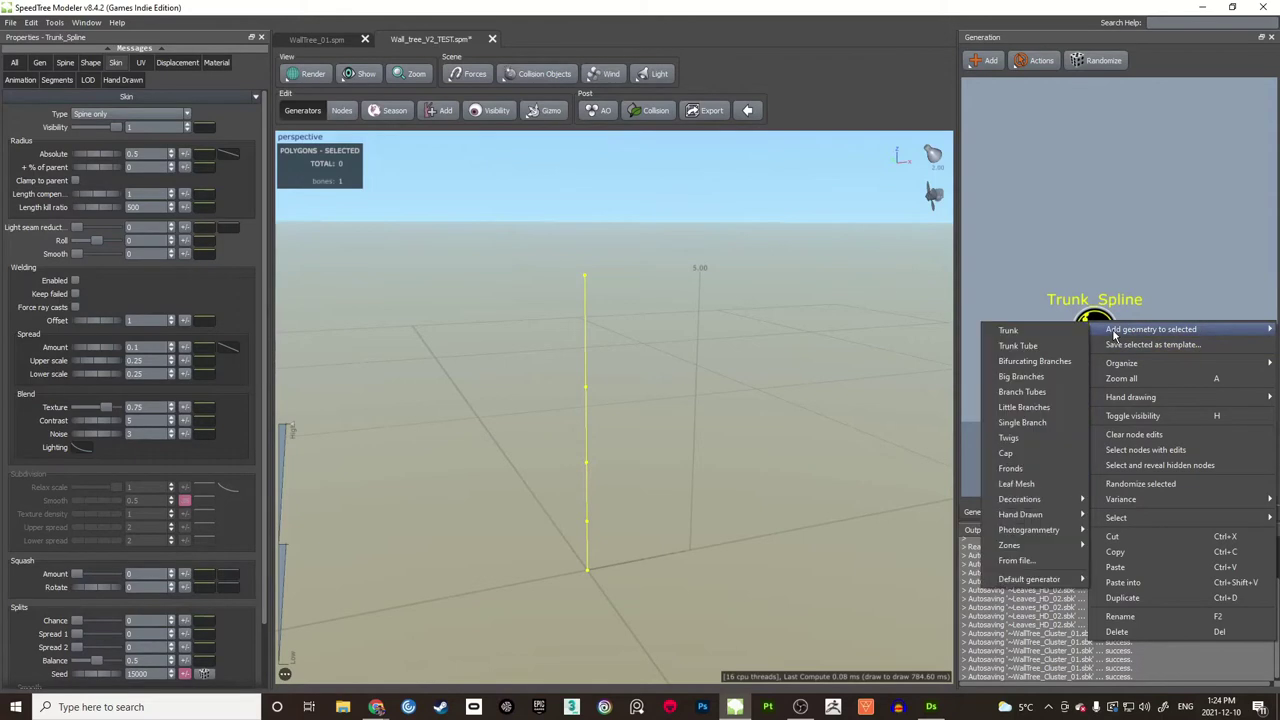
mouse_move(1045, 530)
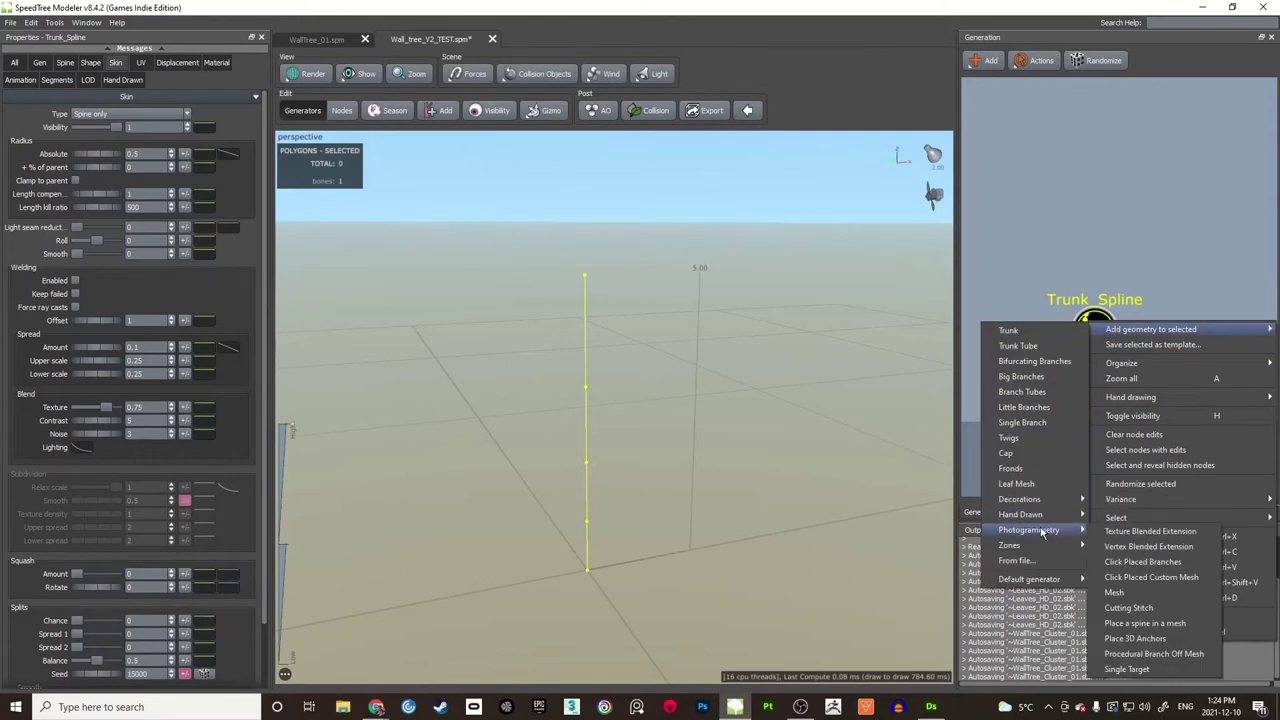
click(1134, 594)
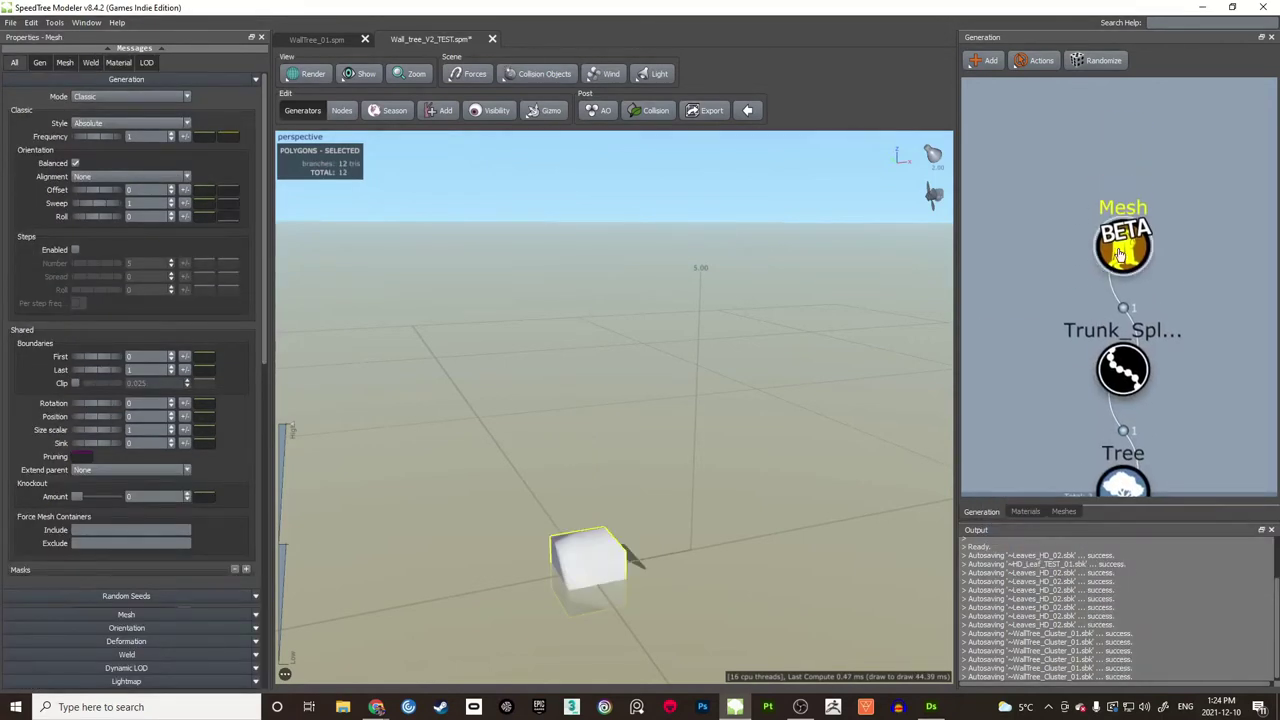
Step: Rename the new mesh generator to Custom_Trunk
middle_drag(641, 518, 674, 431)
scroll(674, 431, up, 3)
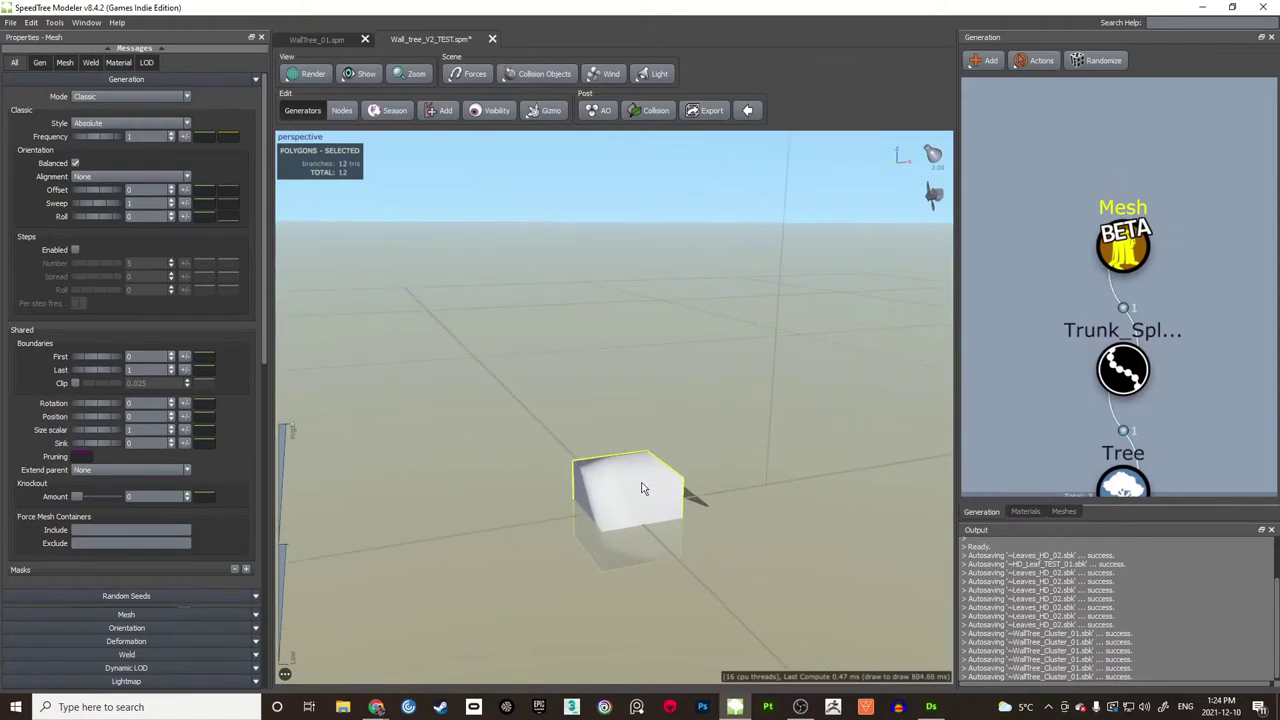
mouse_move(643, 488)
mouse_down()
mouse_move(712, 432)
mouse_move(820, 432)
mouse_move(692, 473)
mouse_move(616, 439)
mouse_move(640, 485)
mouse_up()
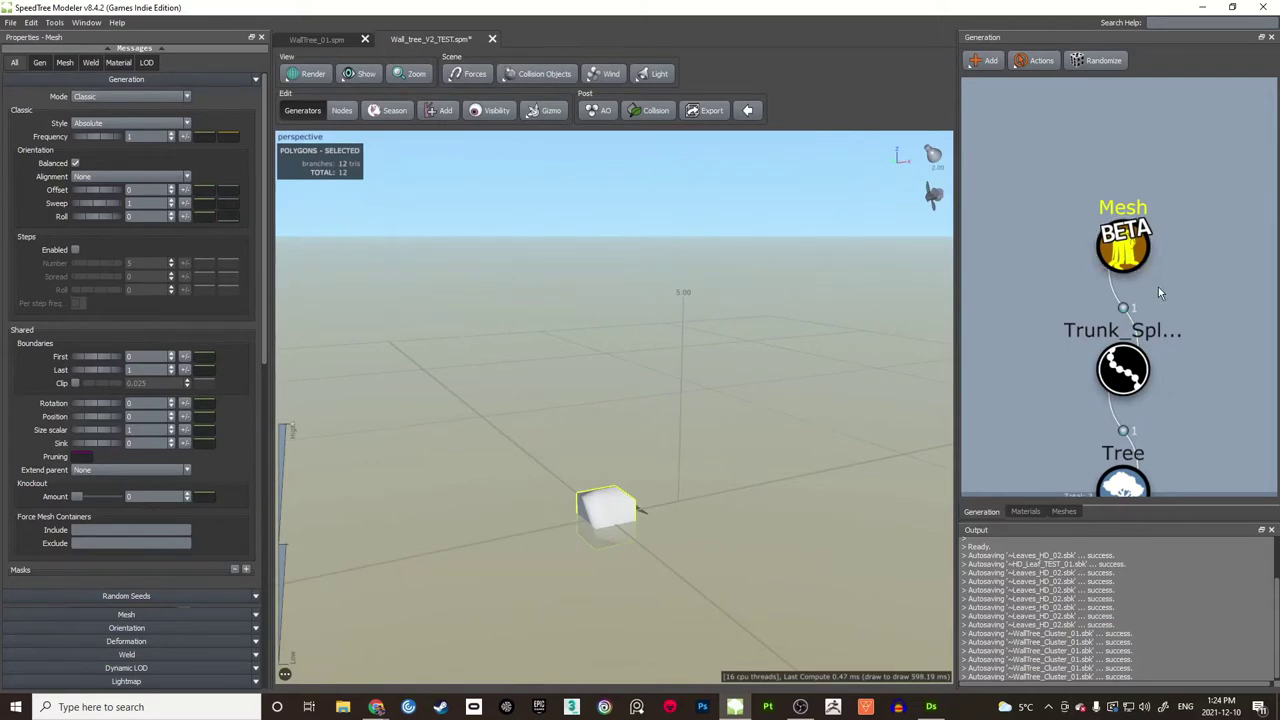
double_click(1114, 258)
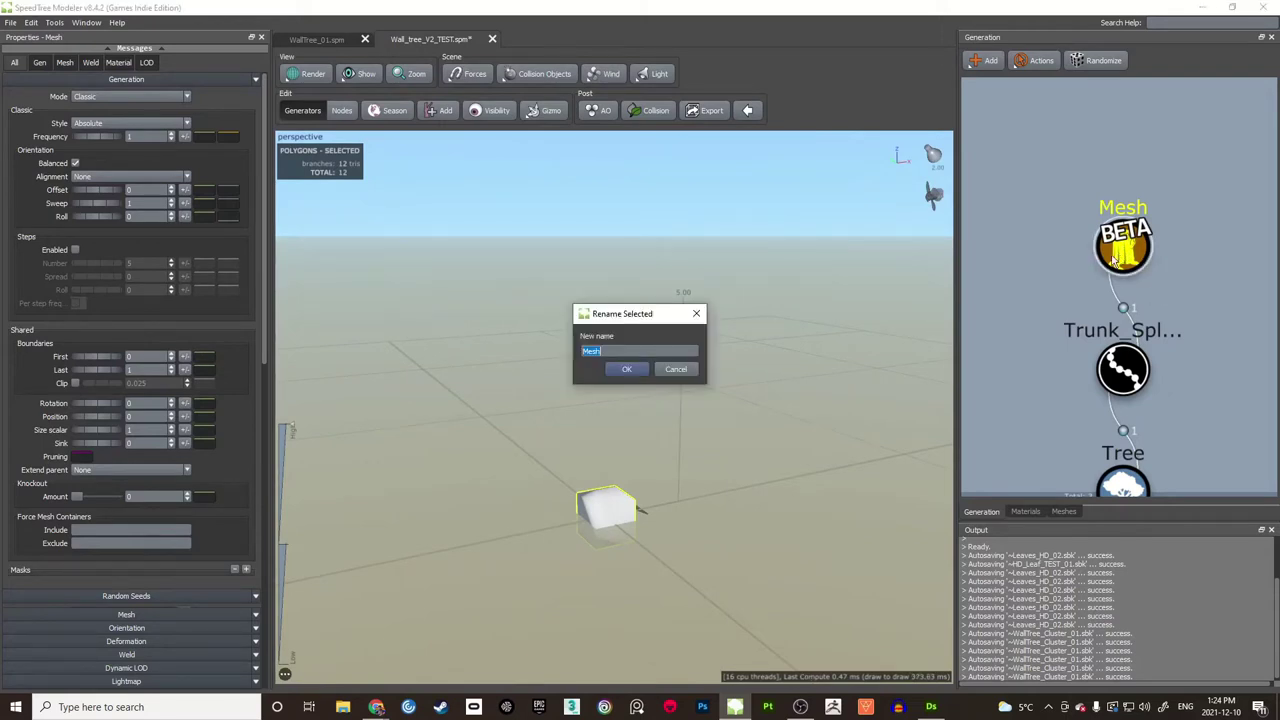
text(Custom_Trunk)
key(Return)
click(1025, 285)
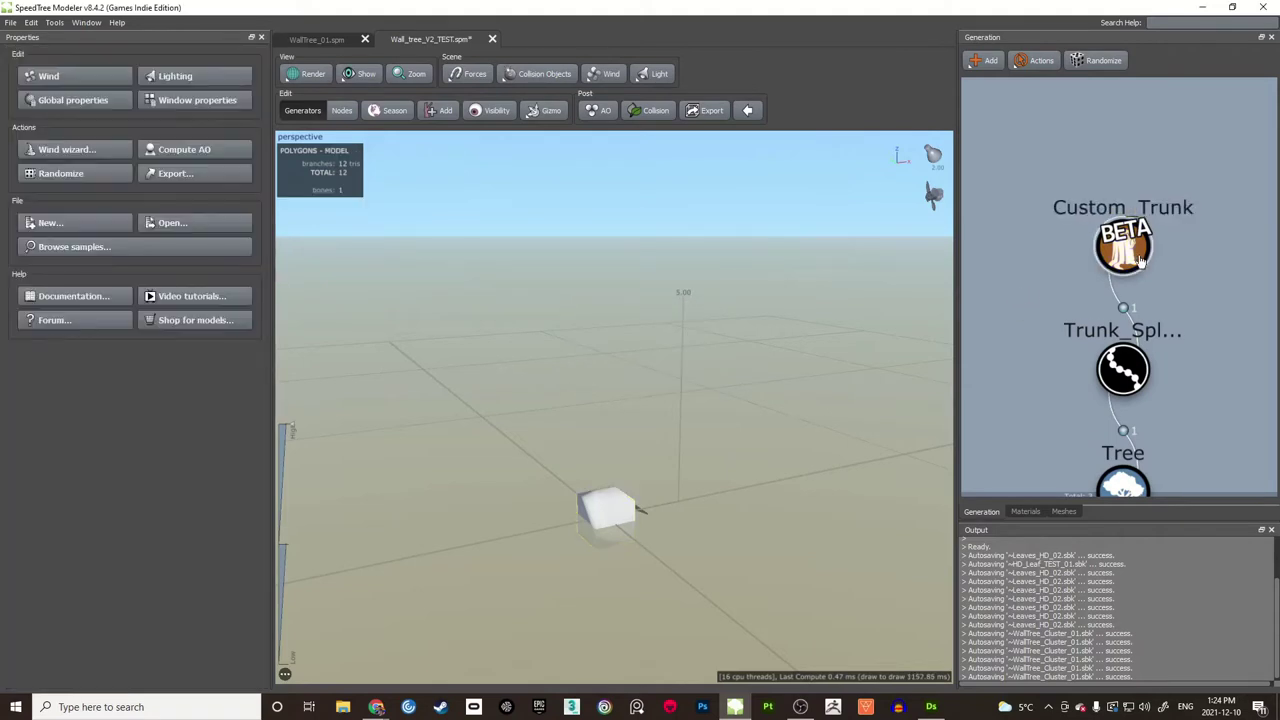
Step: Assign the Tree_Bark material to the Custom_Trunk generator and inspect the textured trunk up close
scroll(1141, 262, down, 2)
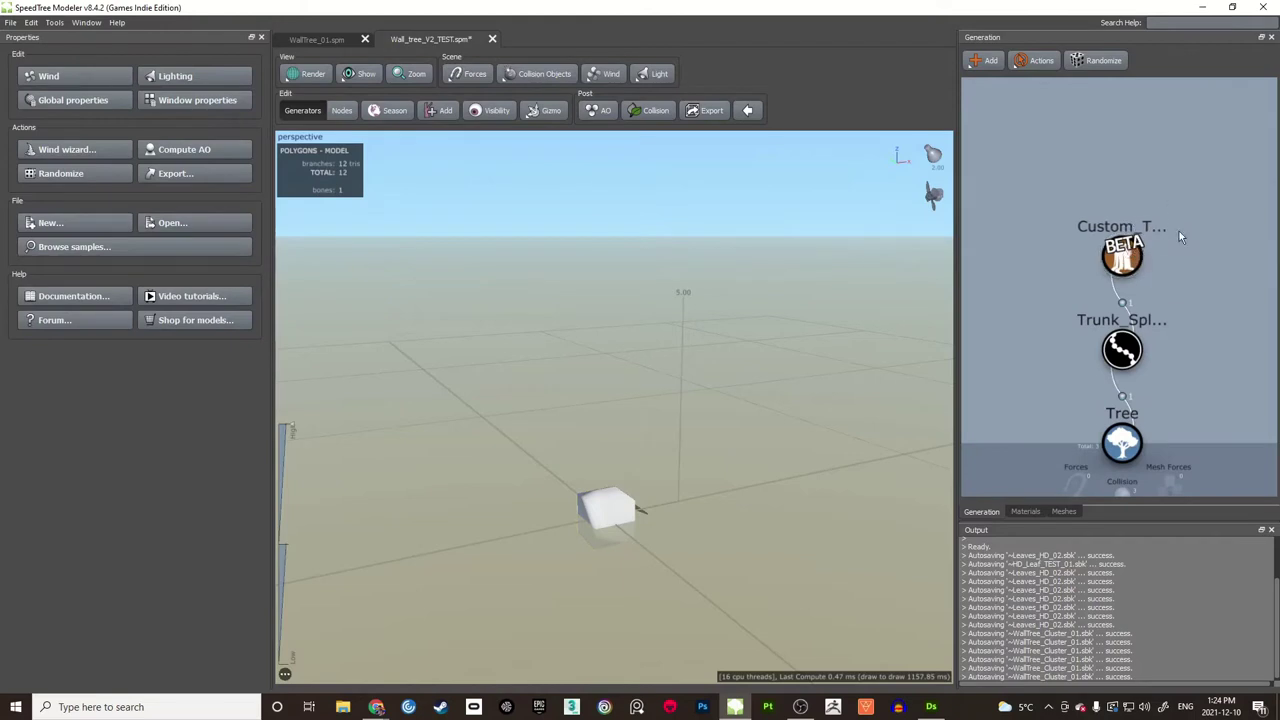
scroll(775, 403, down, 3)
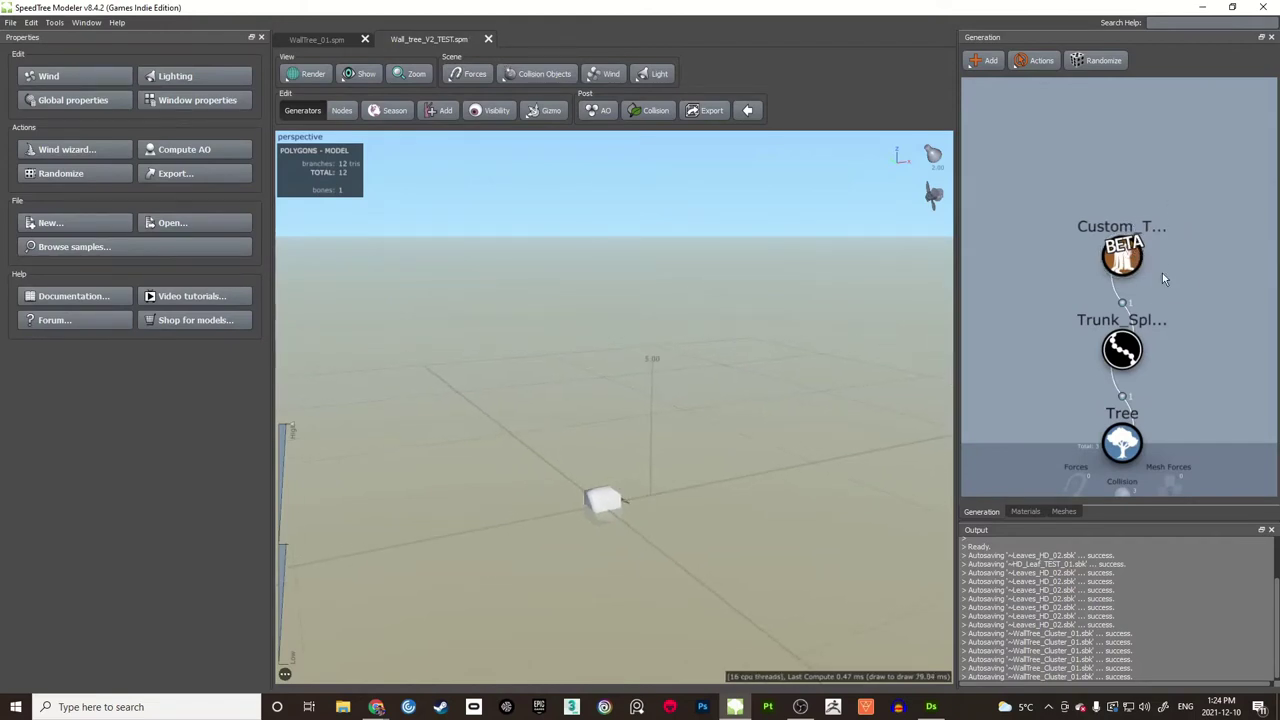
click(1125, 258)
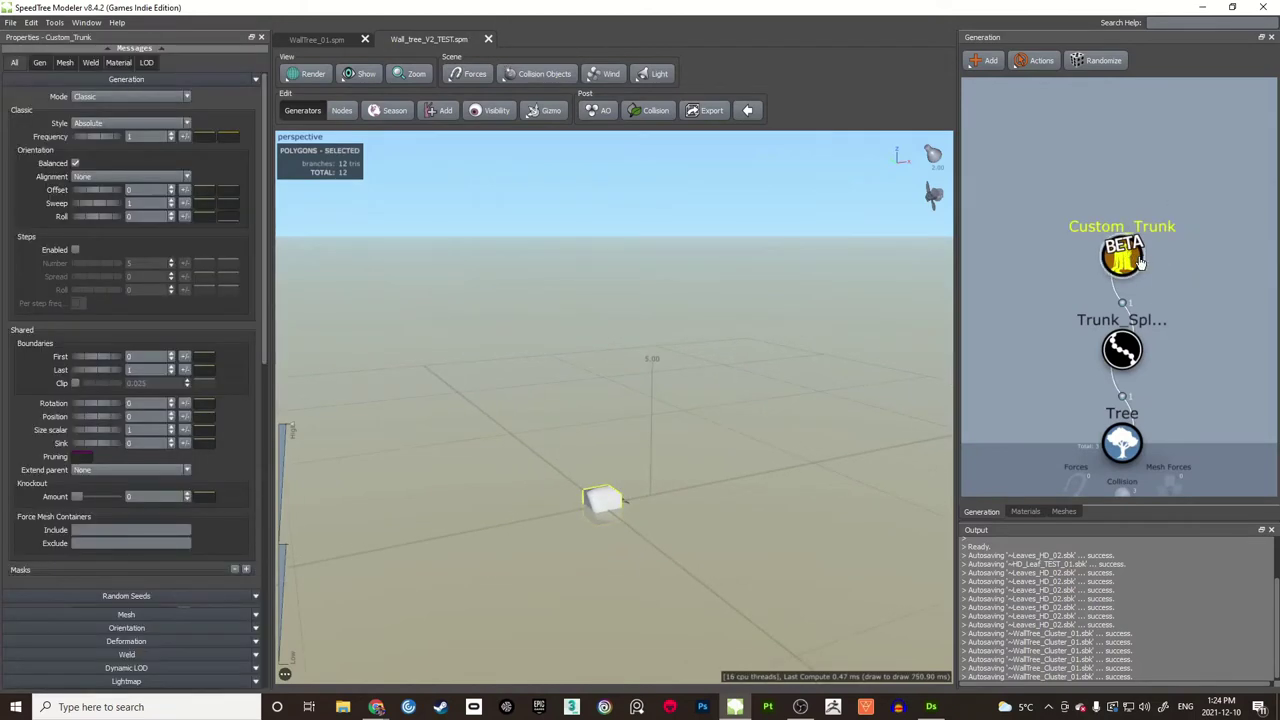
click(118, 62)
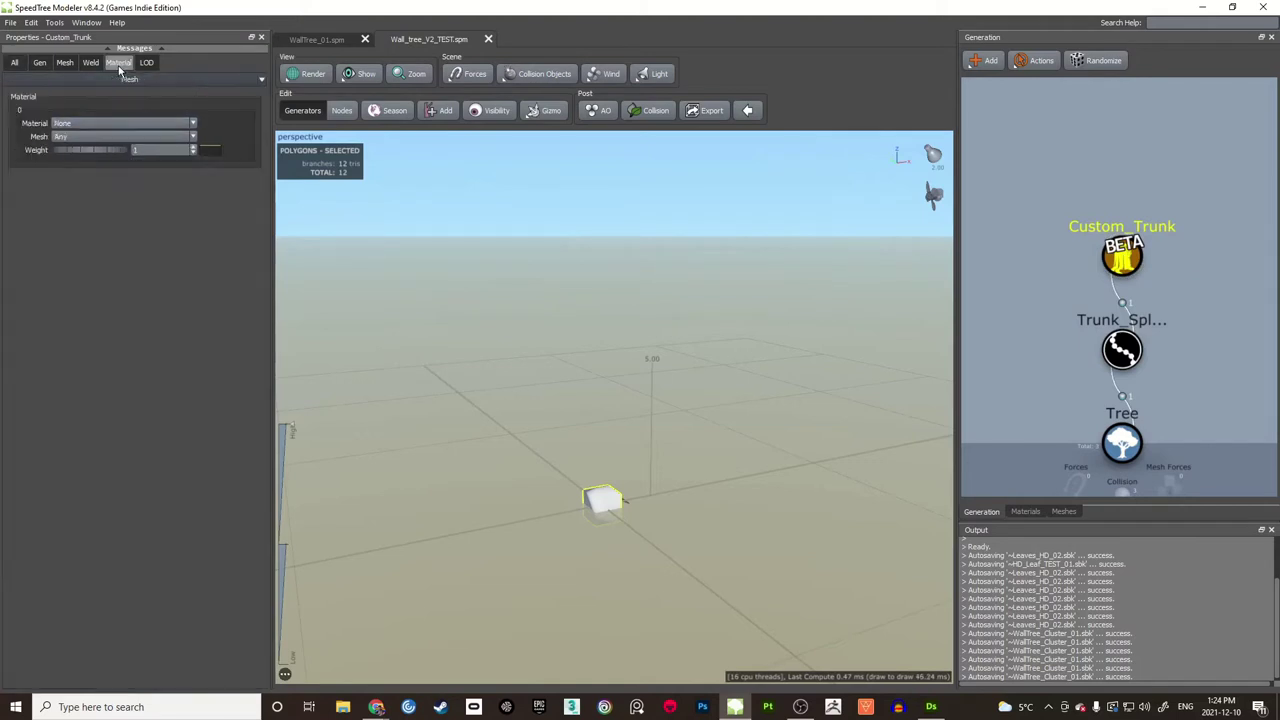
click(103, 125)
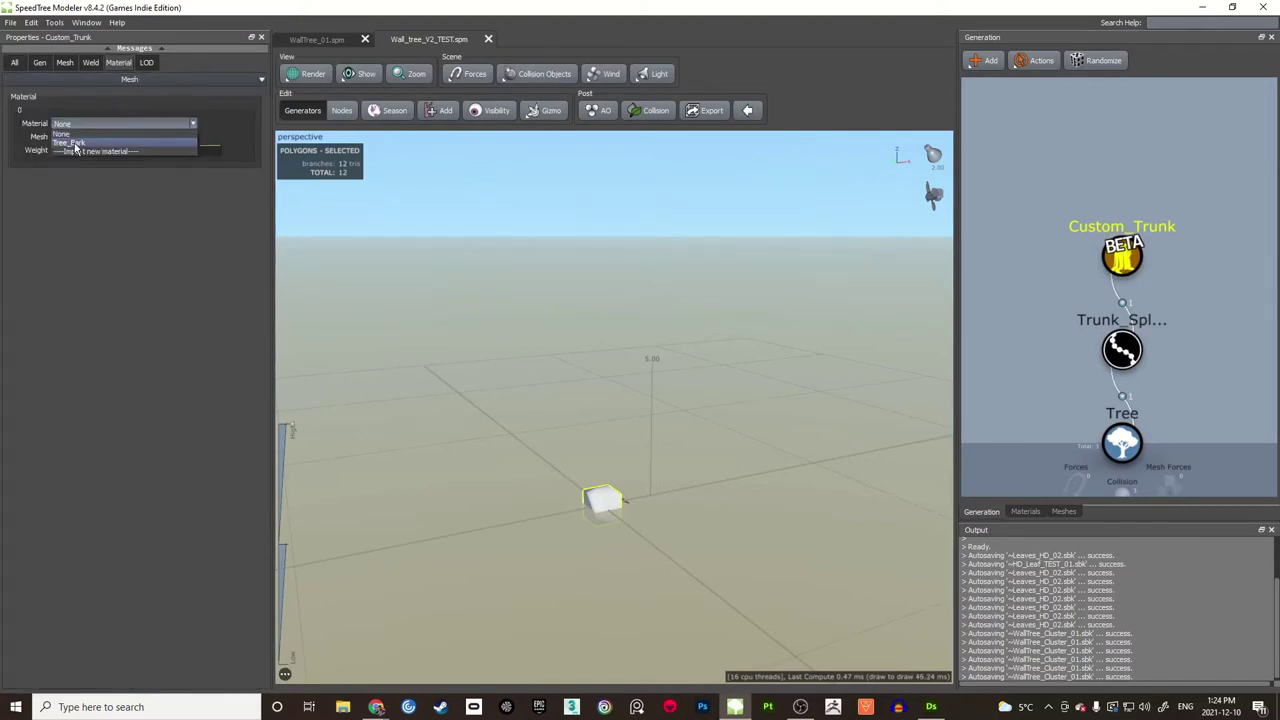
click(72, 143)
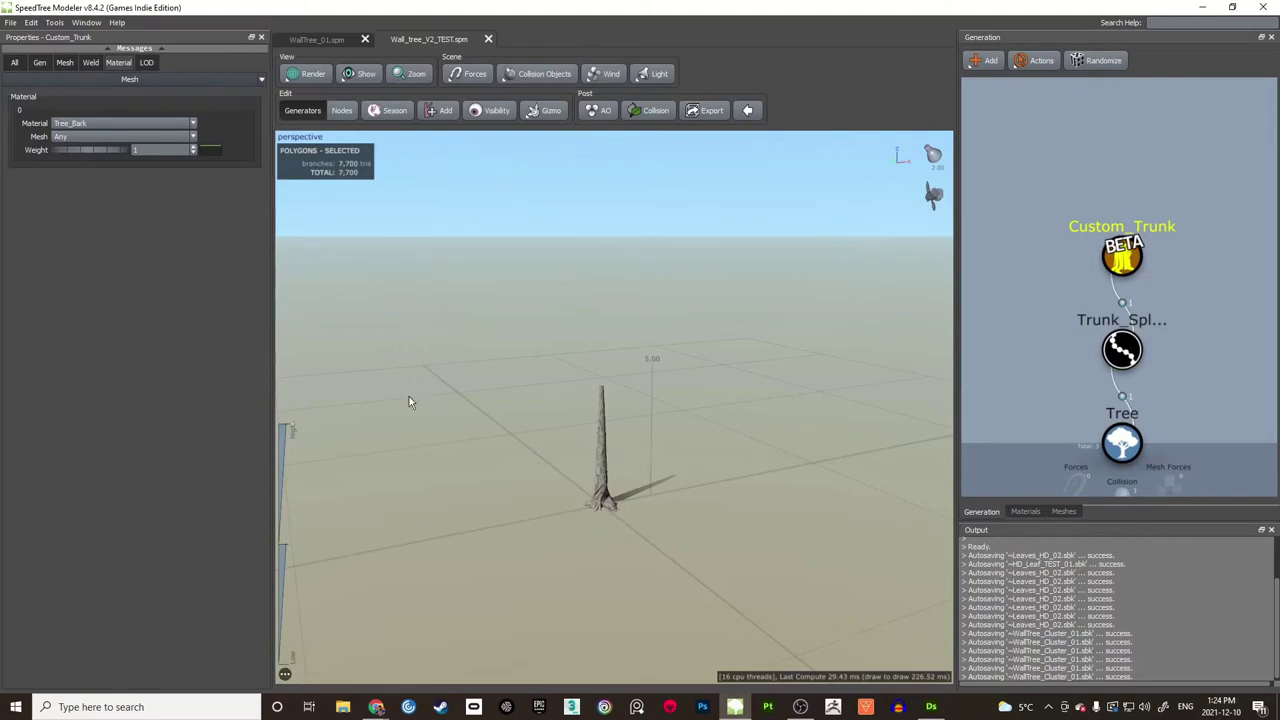
scroll(642, 475, up, 10)
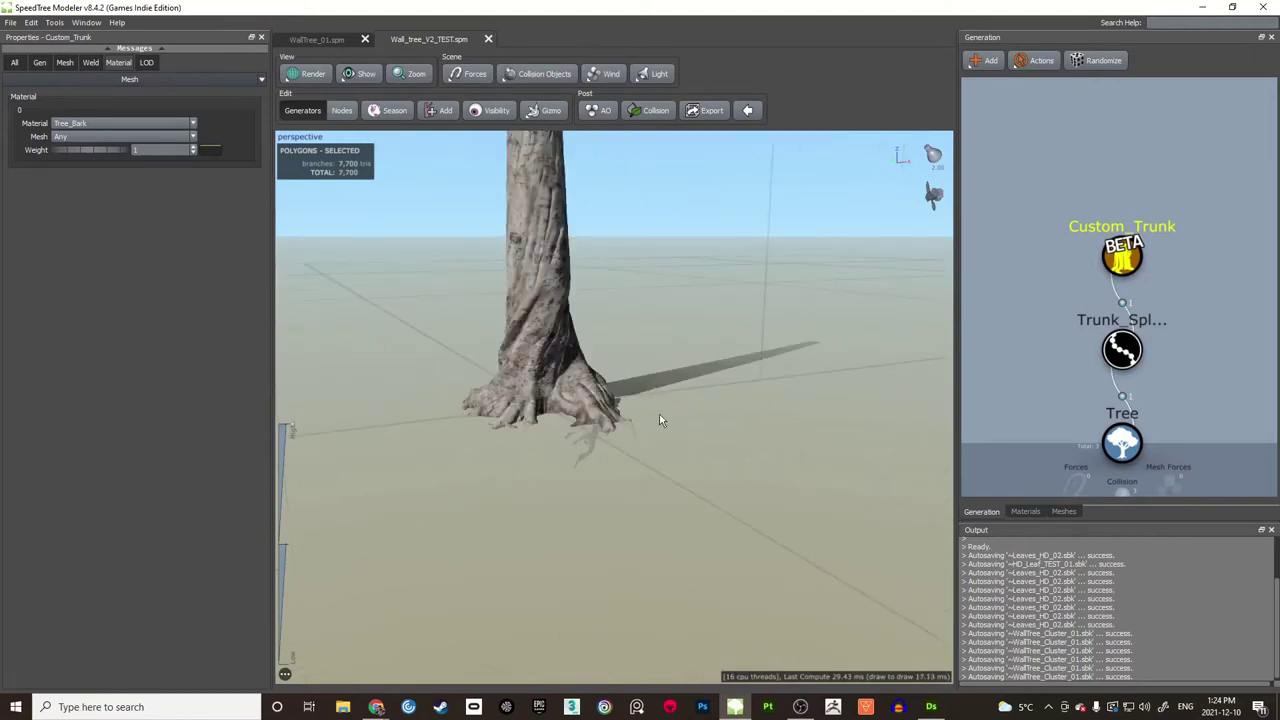
scroll(659, 414, up, 4)
middle_drag(550, 325, 616, 400)
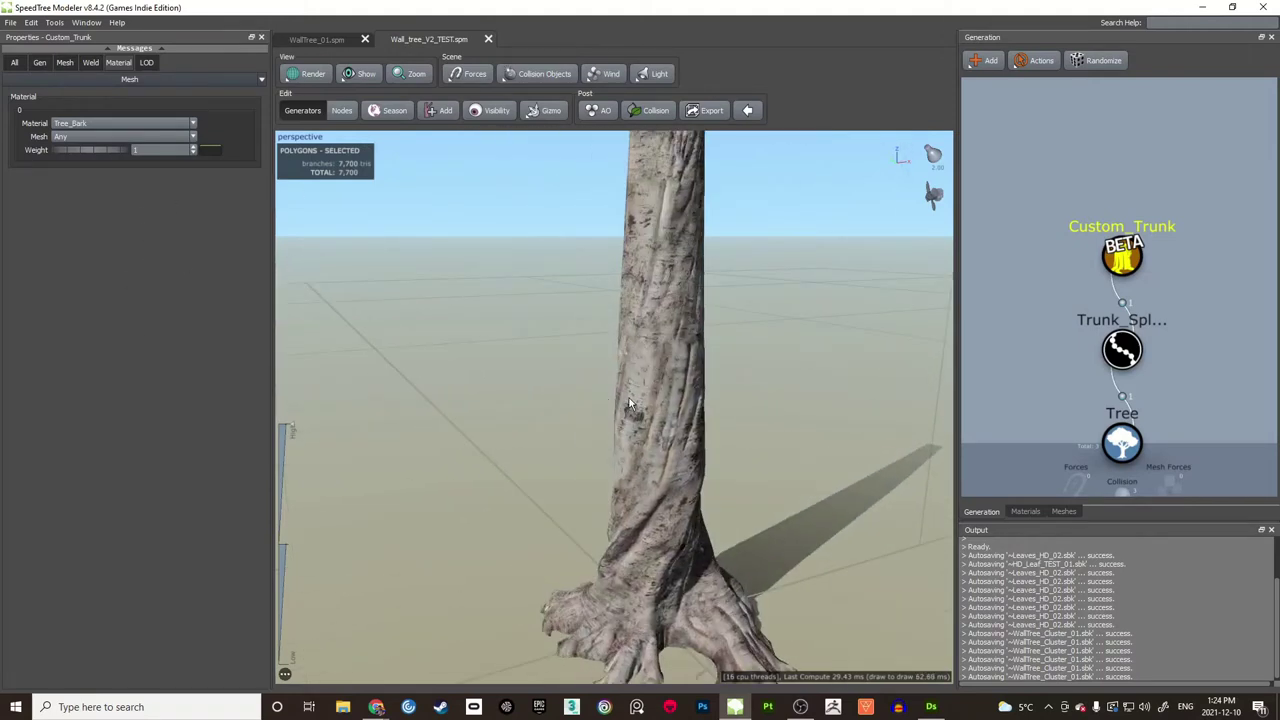
Step: Set the mesh of the Custom_Trunk generator's material slot to Custom_Trunk
drag(628, 398, 649, 364)
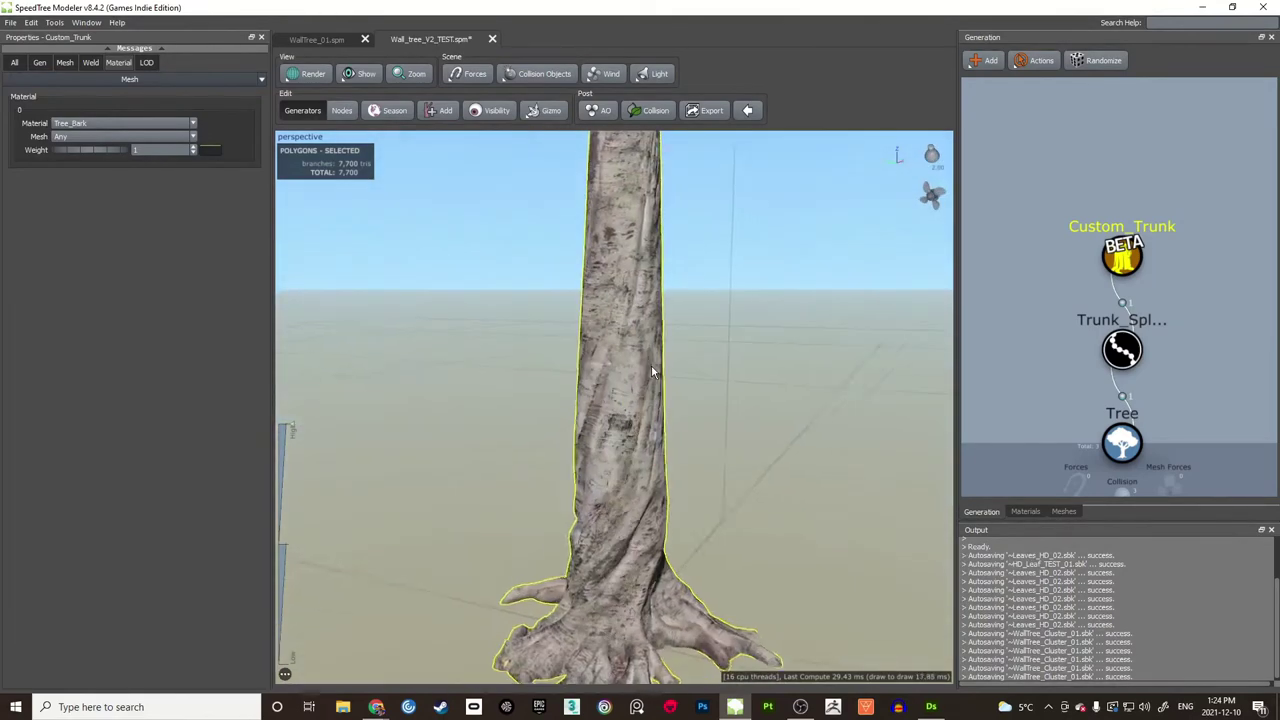
scroll(647, 366, down, 6)
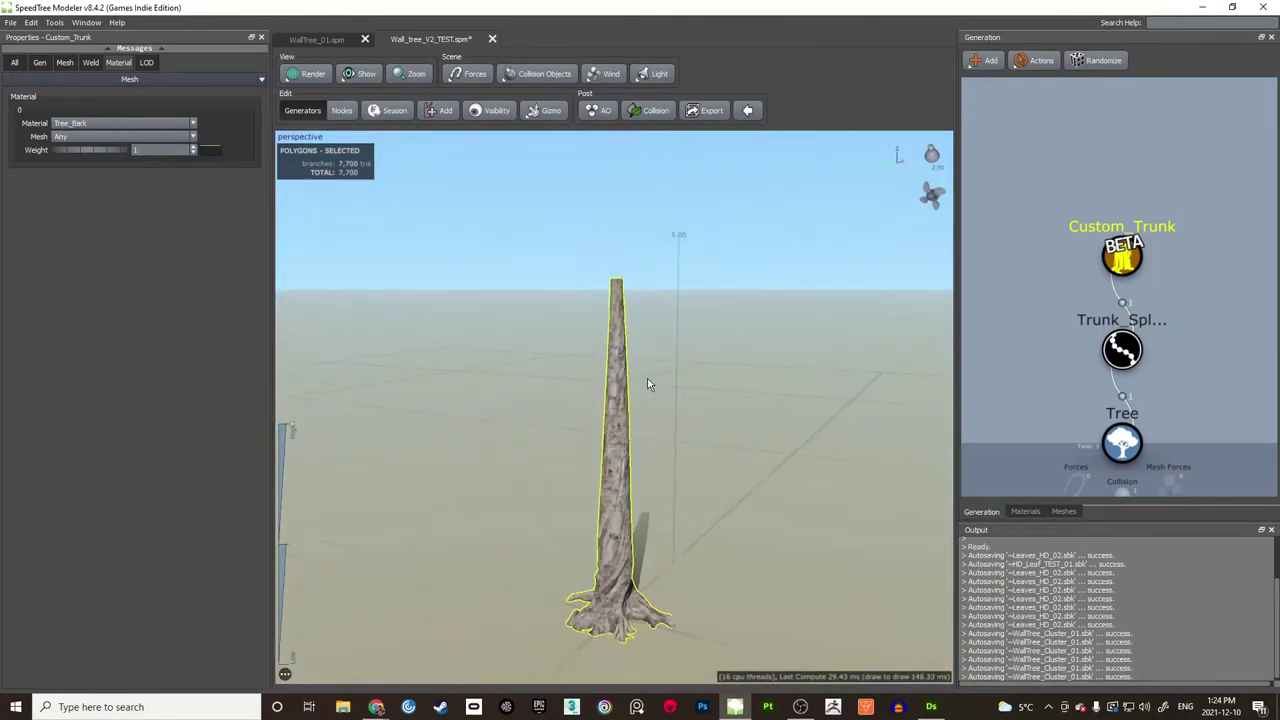
scroll(648, 384, down, 3)
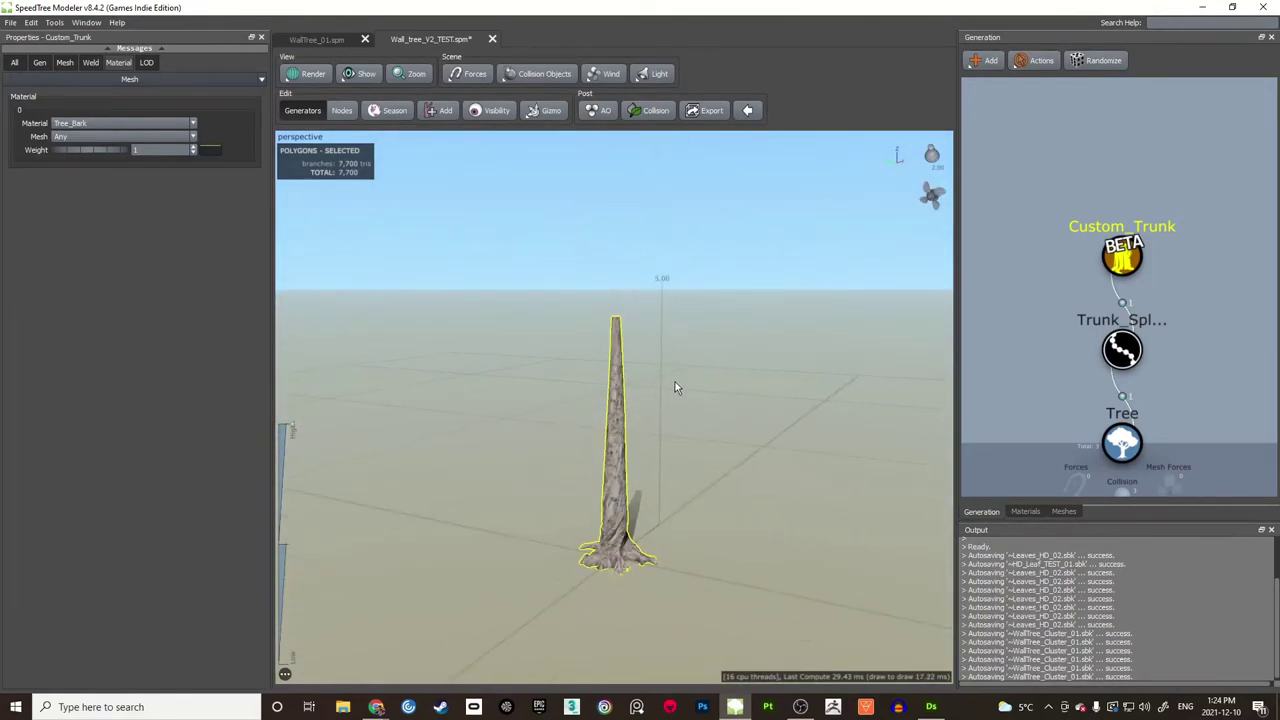
drag(677, 386, 650, 318)
scroll(661, 377, up, 3)
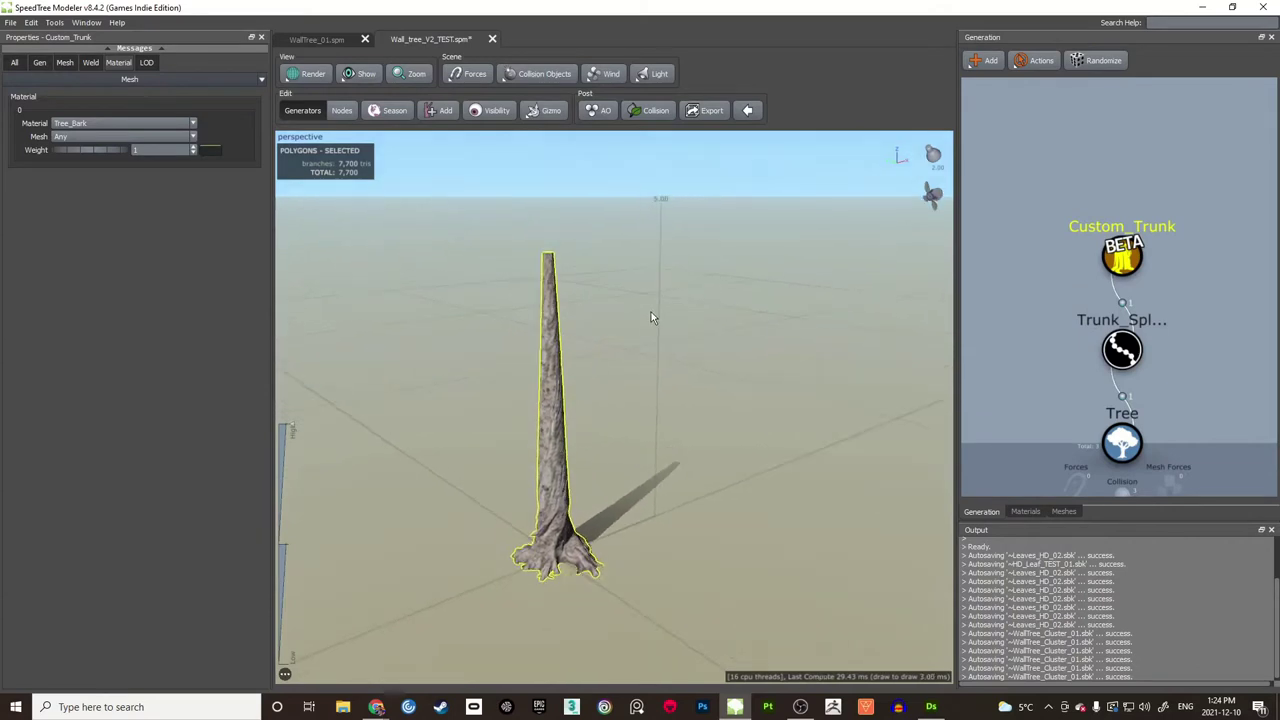
click(113, 142)
click(80, 168)
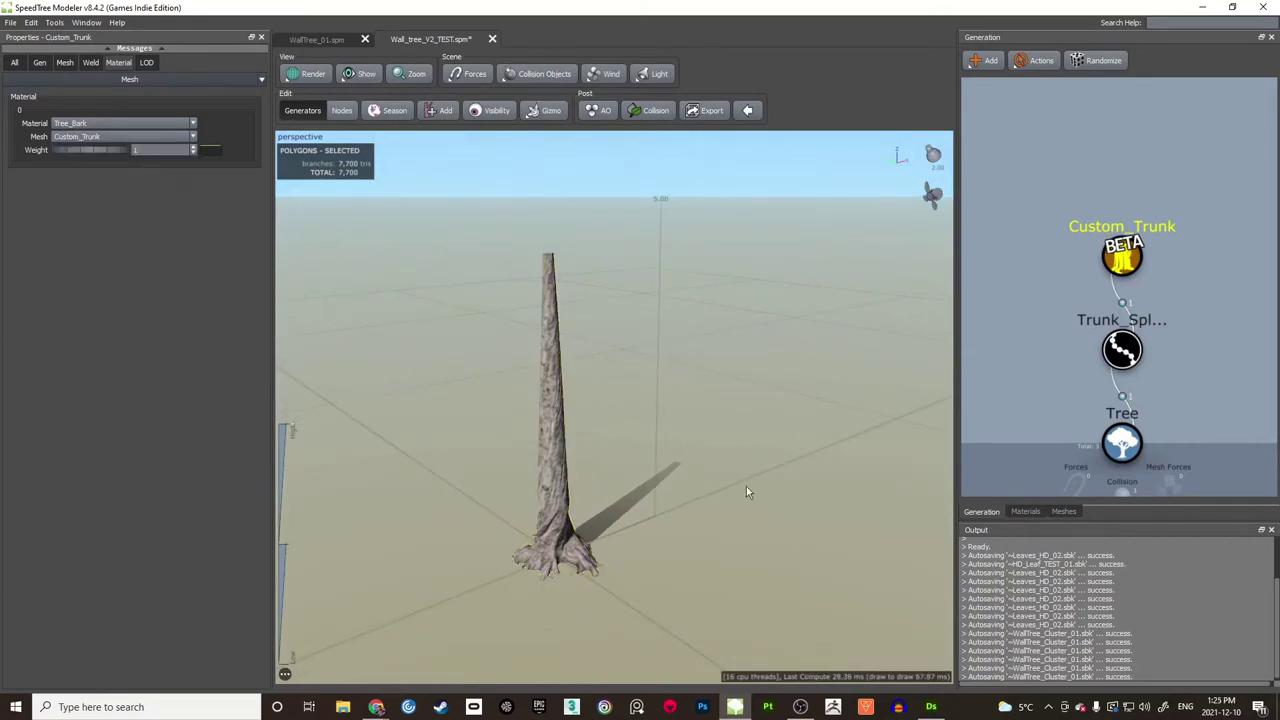
Step: Deselect the Custom_Trunk generator and save the model
scroll(638, 417, down, 3)
click(642, 417)
key(ctrl+s)
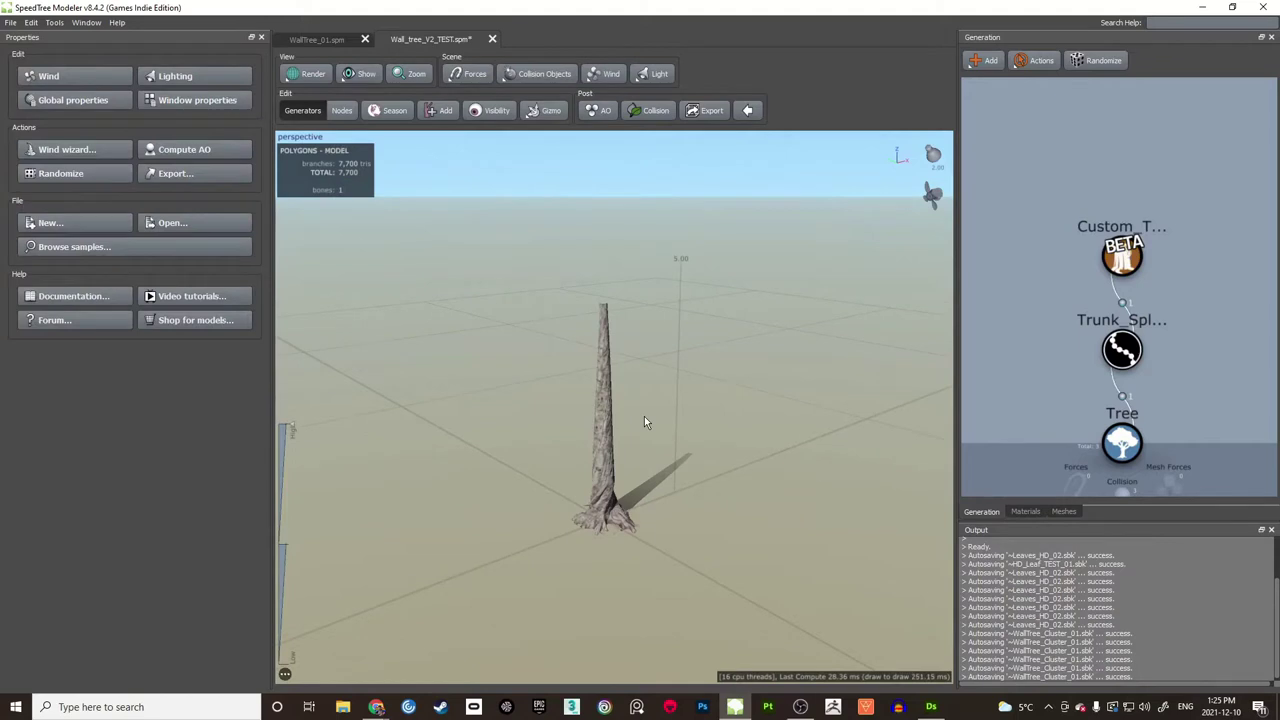
drag(644, 416, 637, 411)
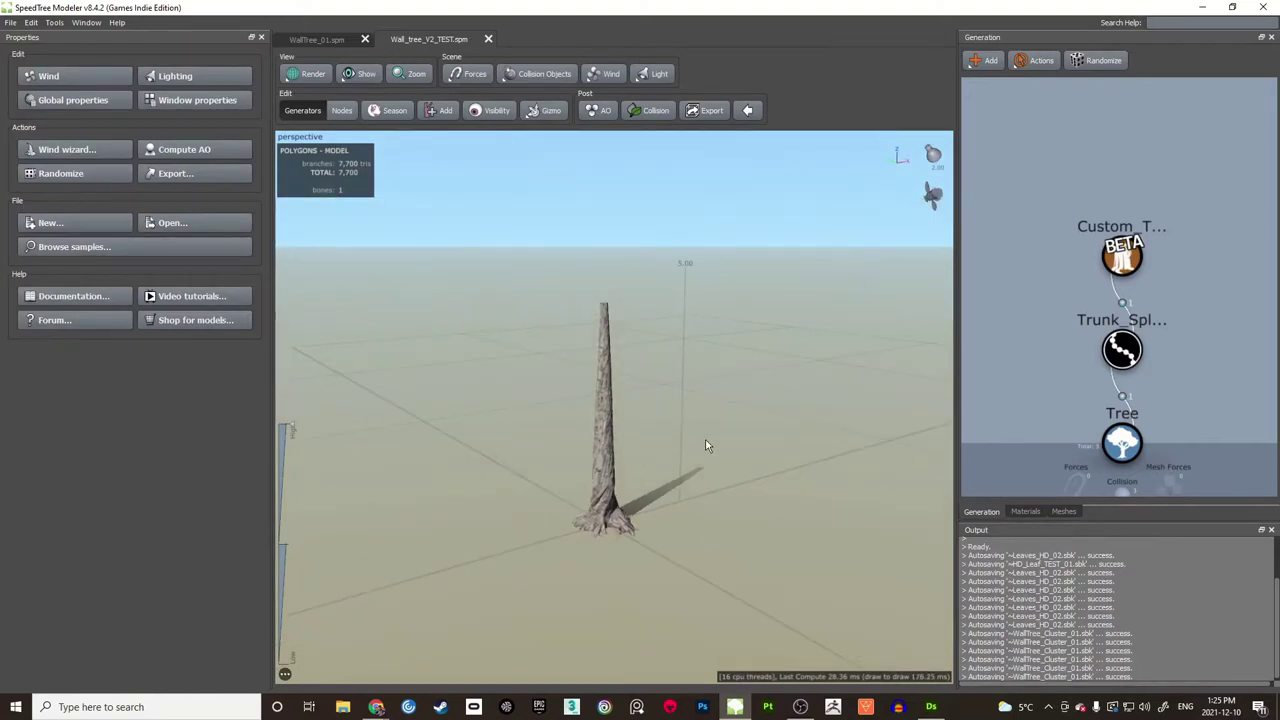
Step: Set the absolute spine length of the Trunk_Spline generator to 10
click(1132, 356)
scroll(768, 441, down, 2)
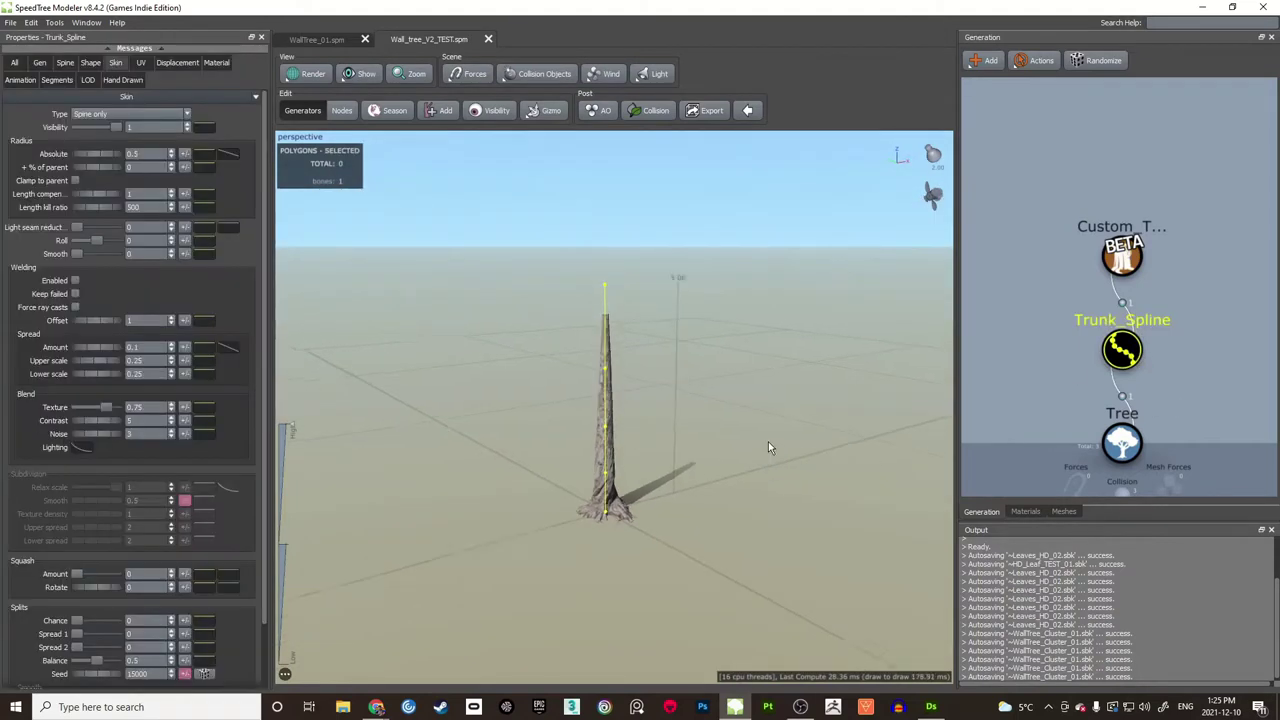
drag(766, 440, 668, 422)
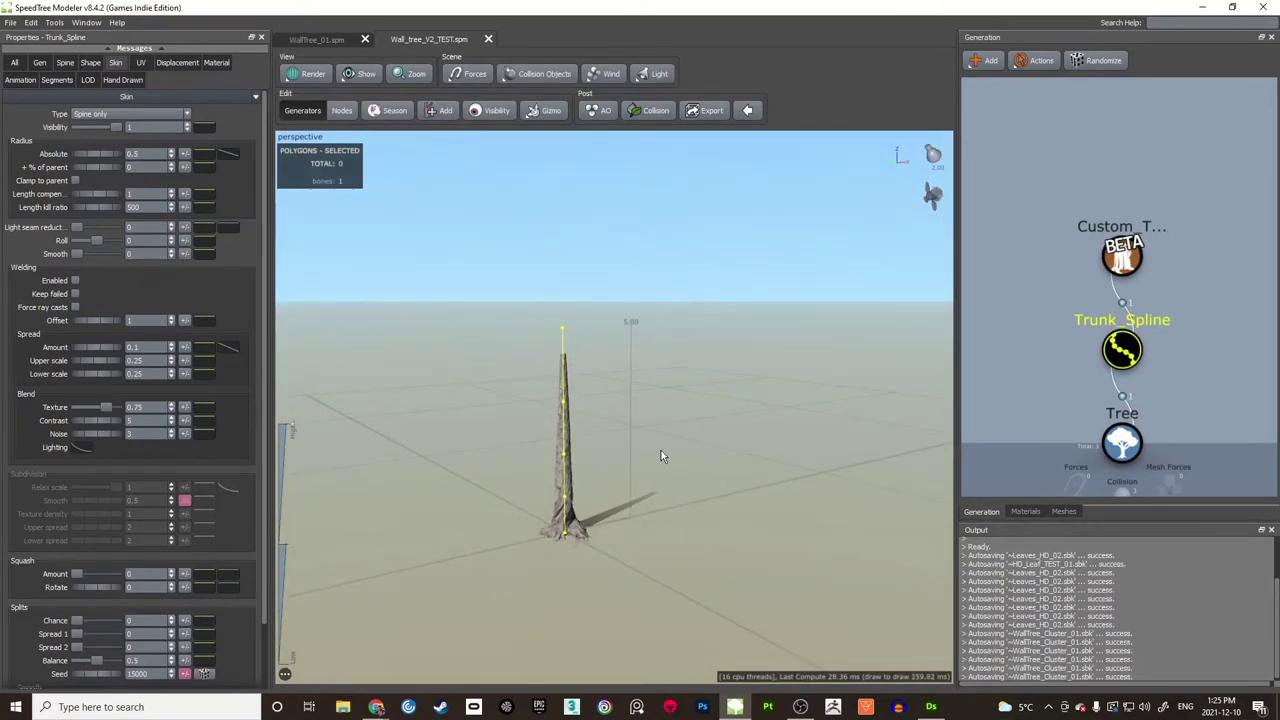
click(66, 63)
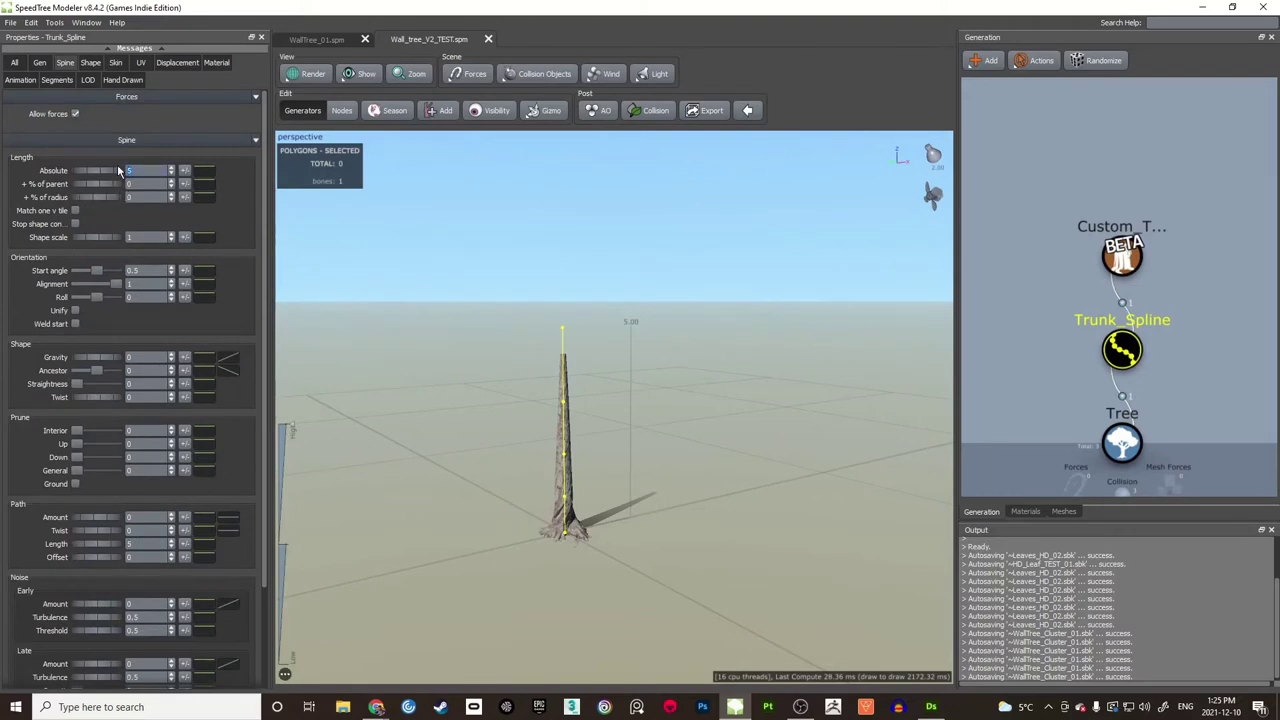
text(10)
key(Return)
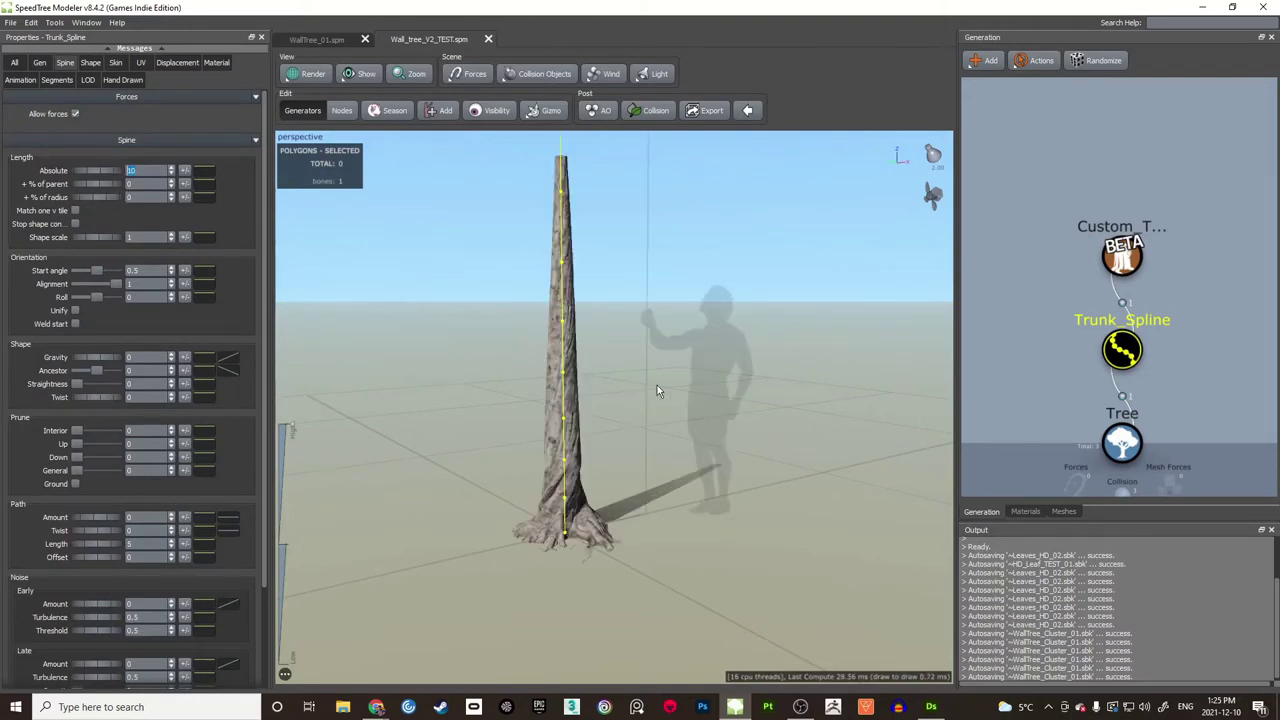
drag(657, 385, 623, 358)
Step: Hide the height indicator in the viewport
click(356, 74)
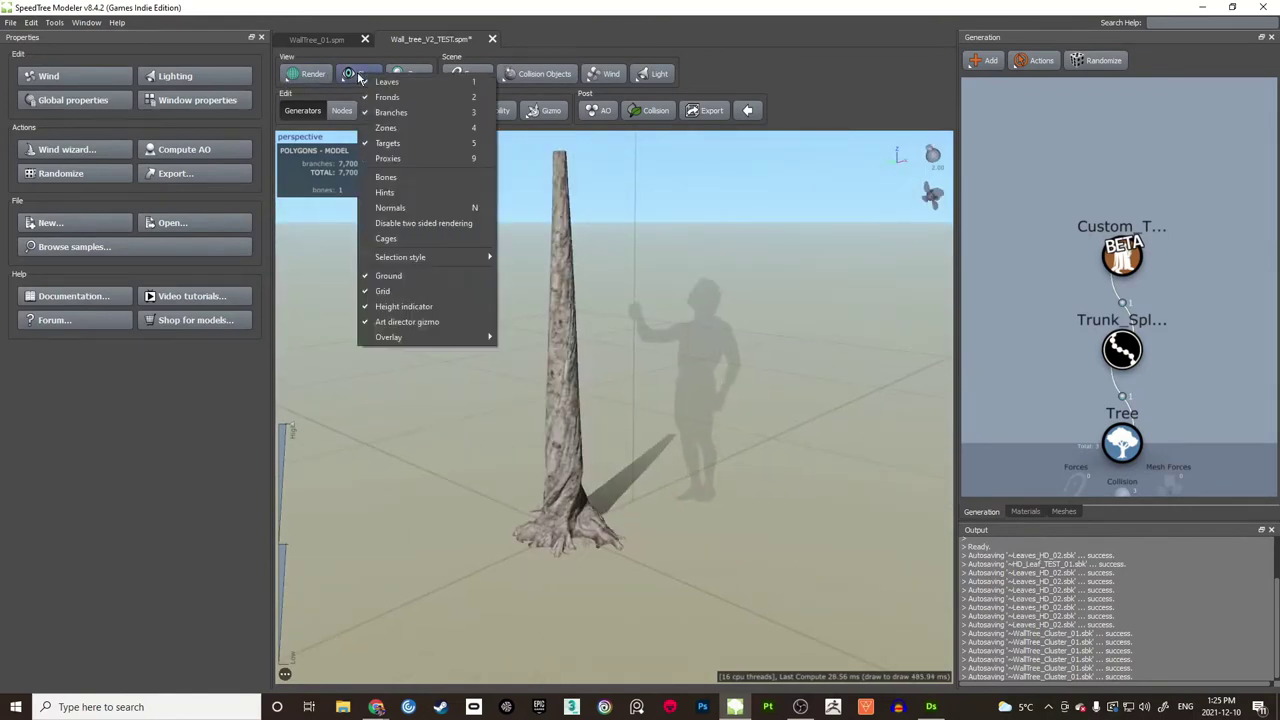
click(410, 307)
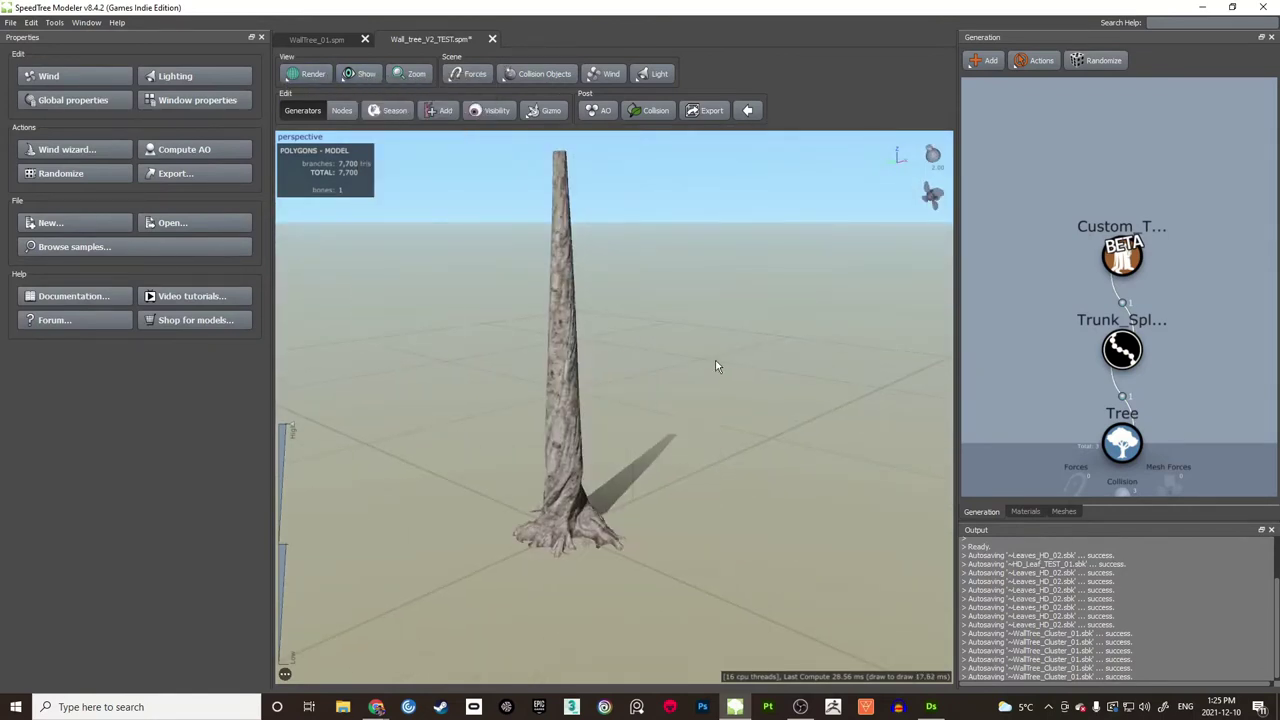
drag(715, 358, 659, 379)
scroll(651, 388, up, 2)
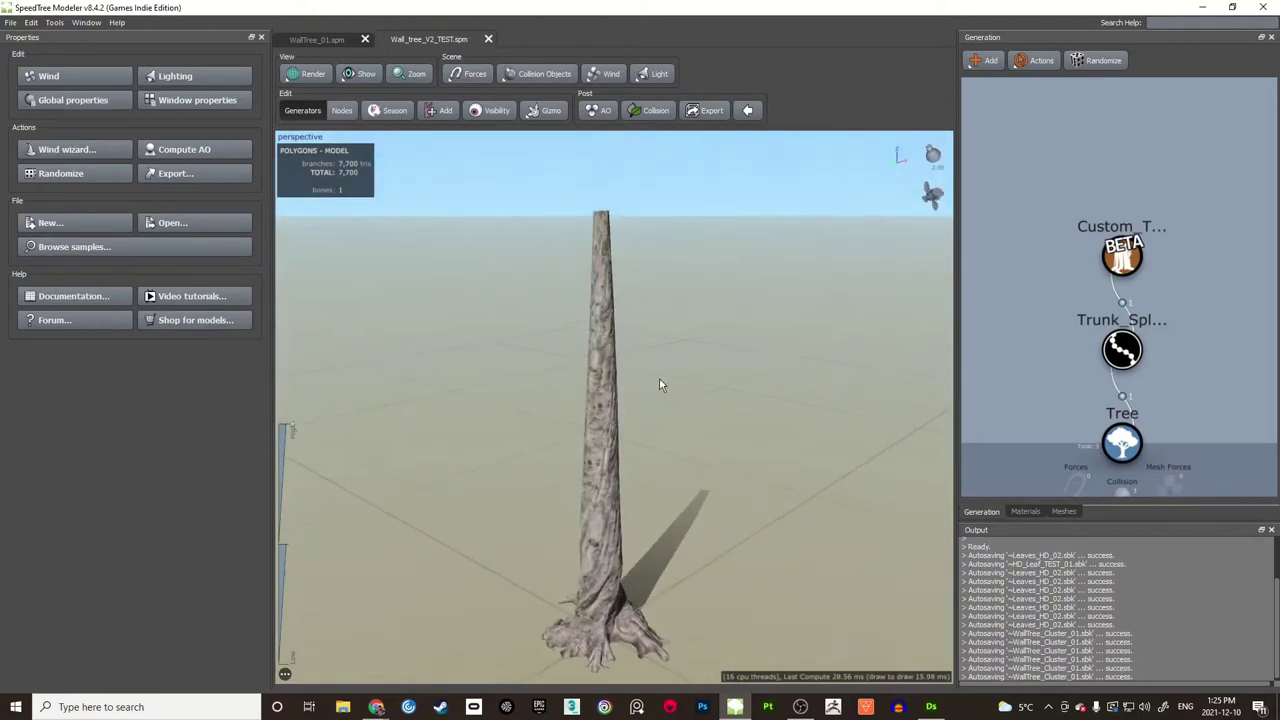
Step: Set the relative length segments of the Trunk_Spline generator to 3 and deselect it
click(1095, 348)
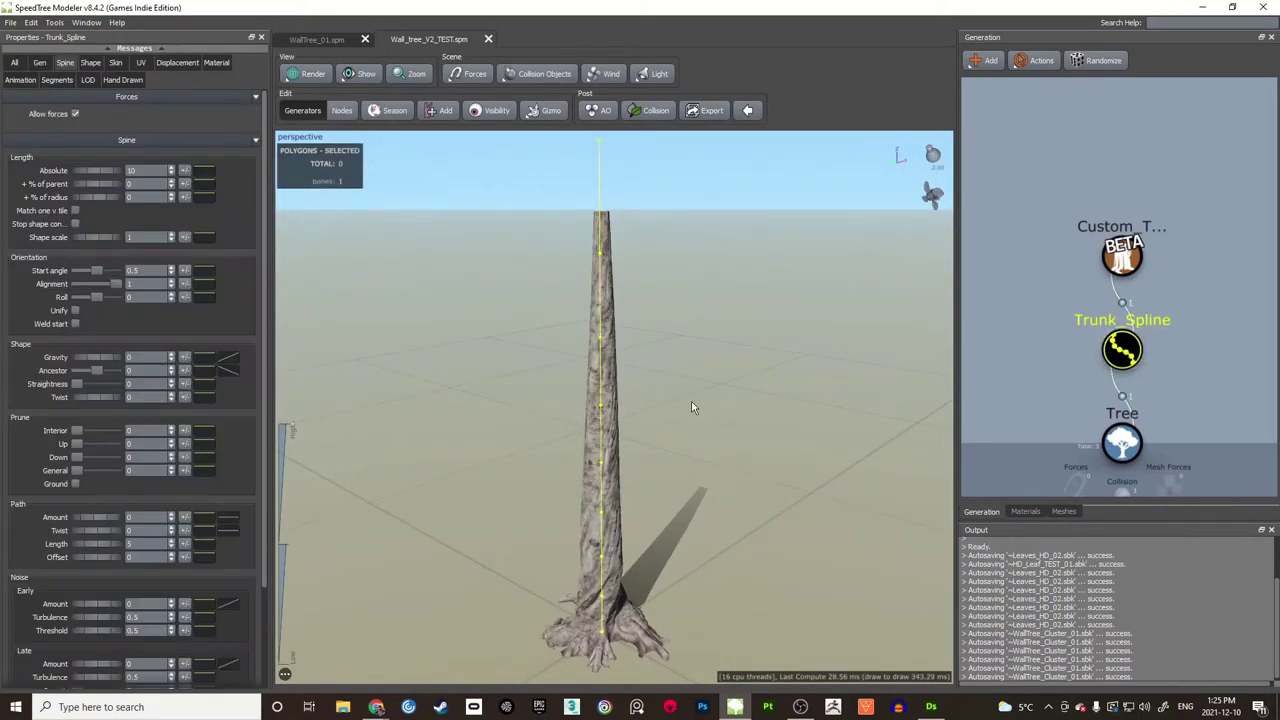
drag(694, 400, 534, 447)
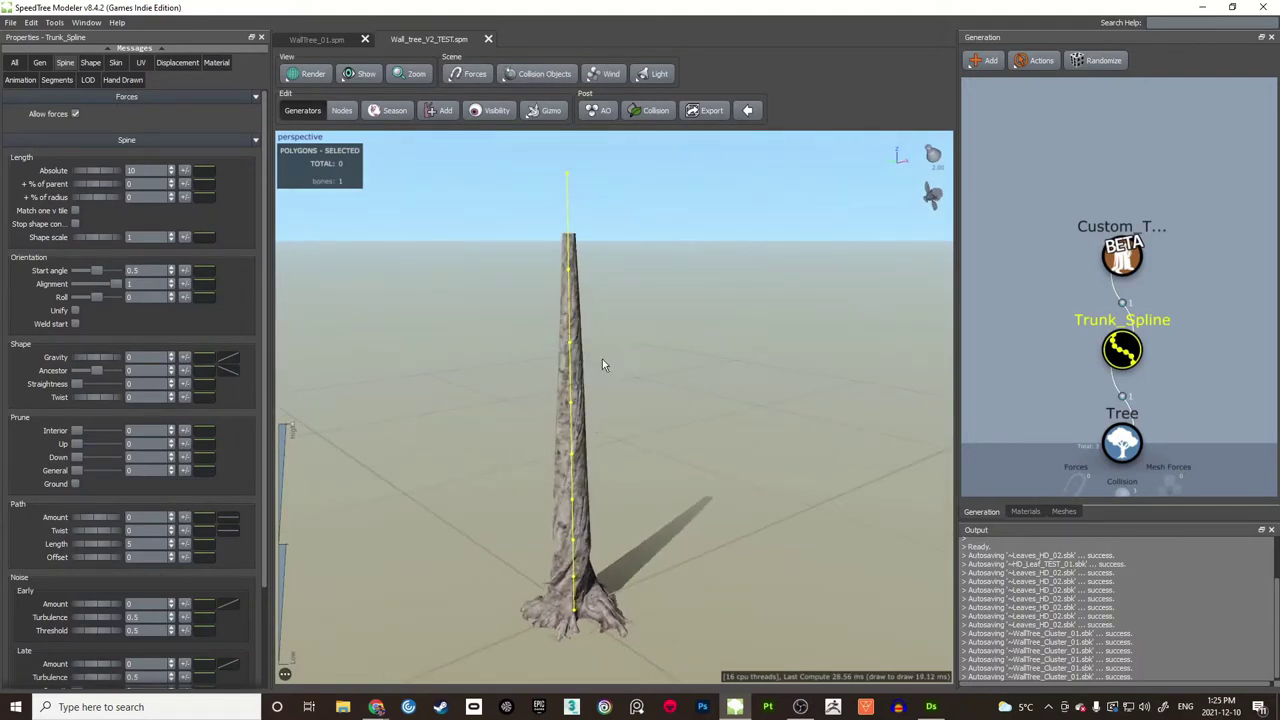
drag(602, 365, 657, 381)
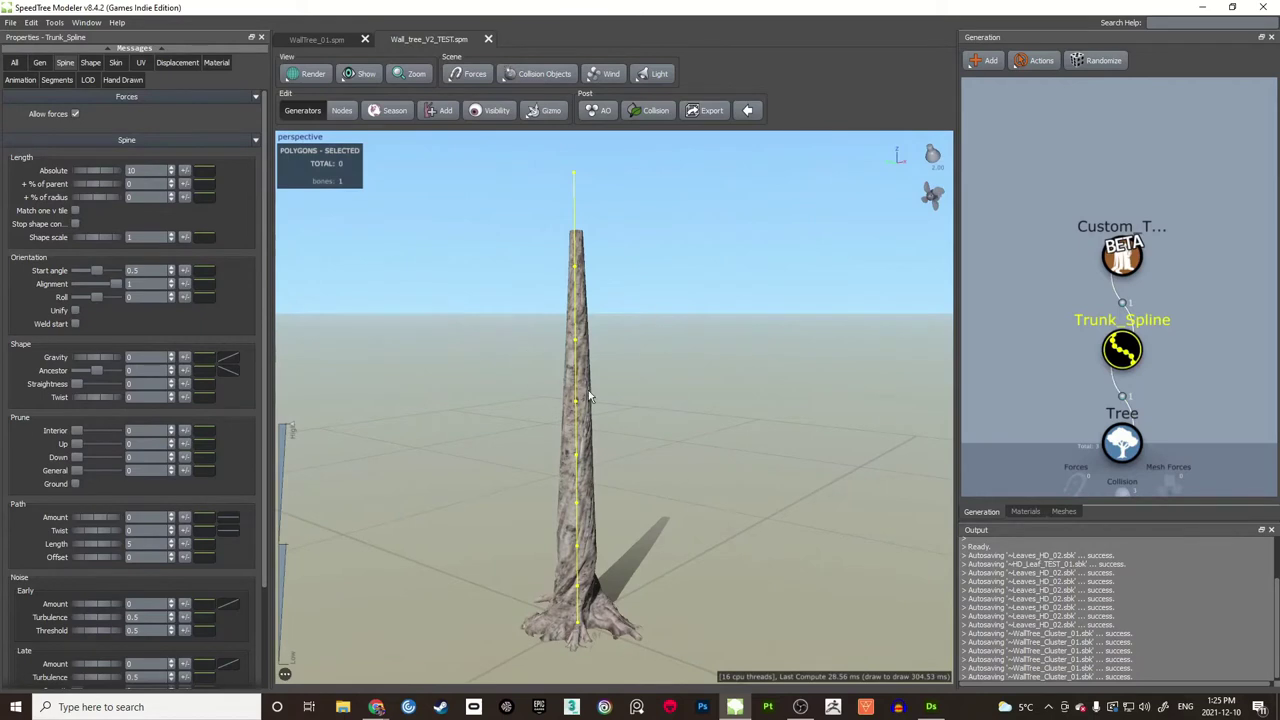
drag(812, 345, 784, 356)
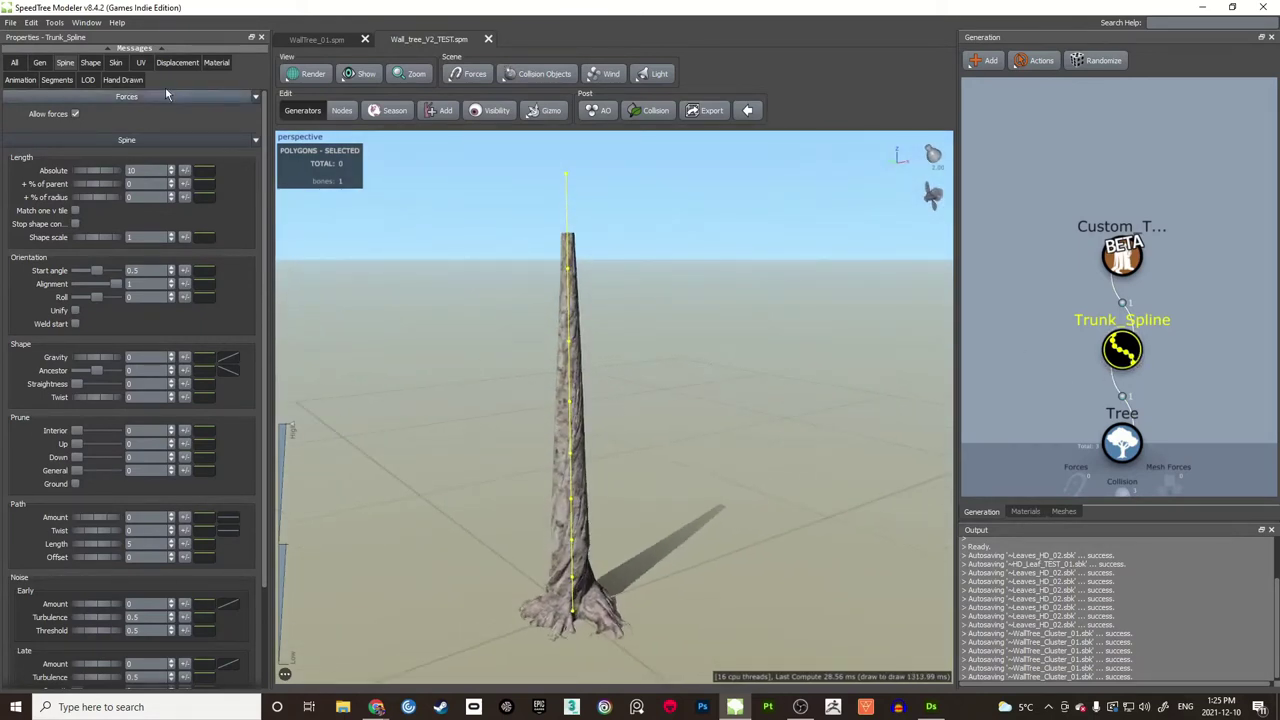
click(56, 80)
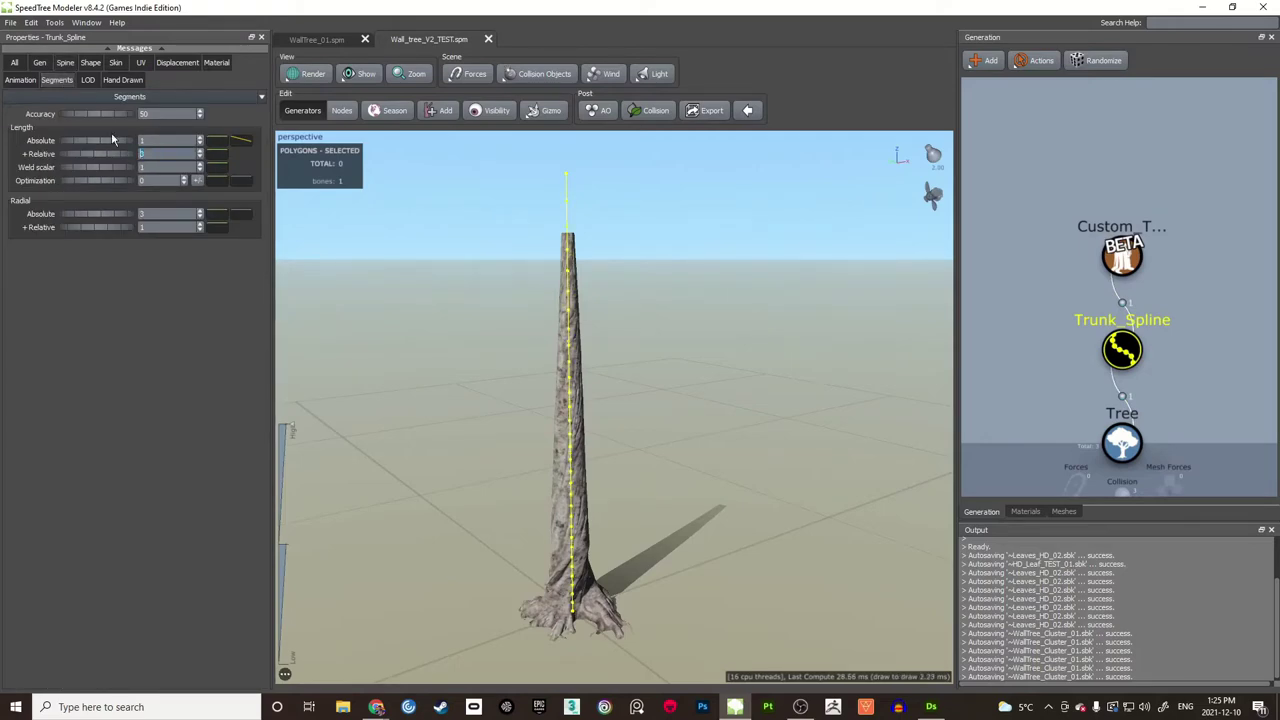
text(3)
key(Return)
drag(553, 255, 551, 290)
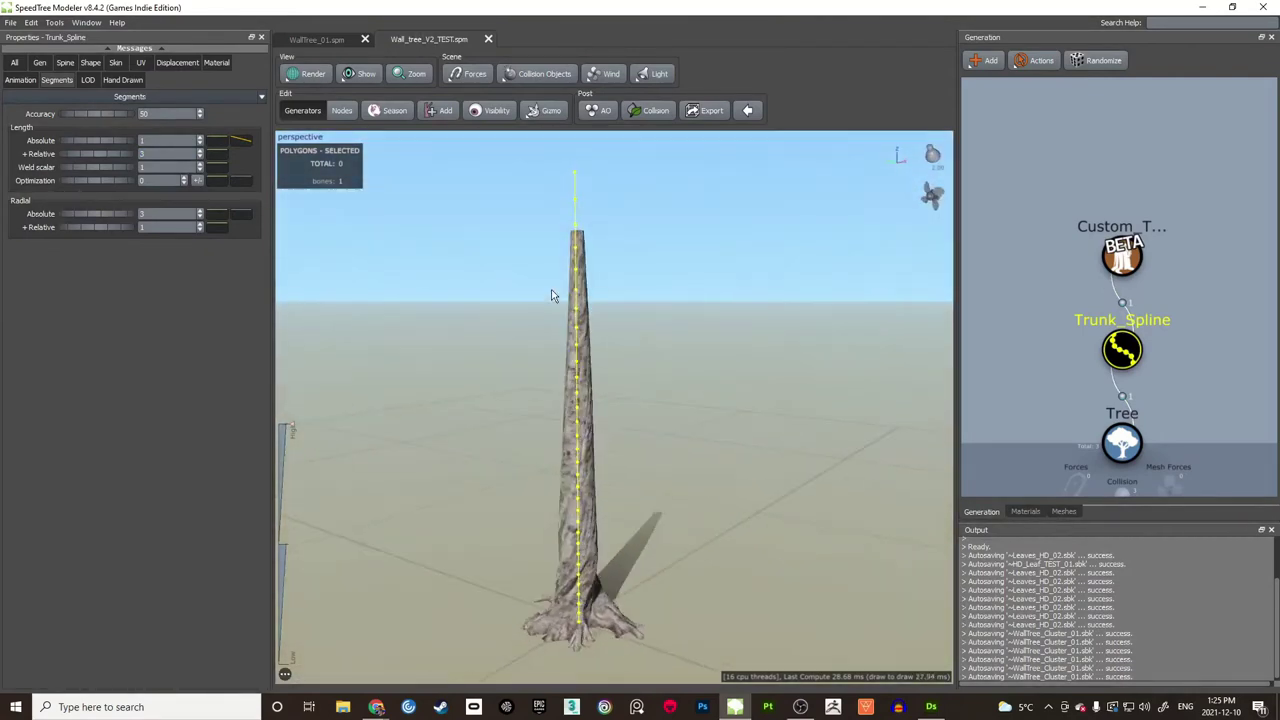
click(991, 332)
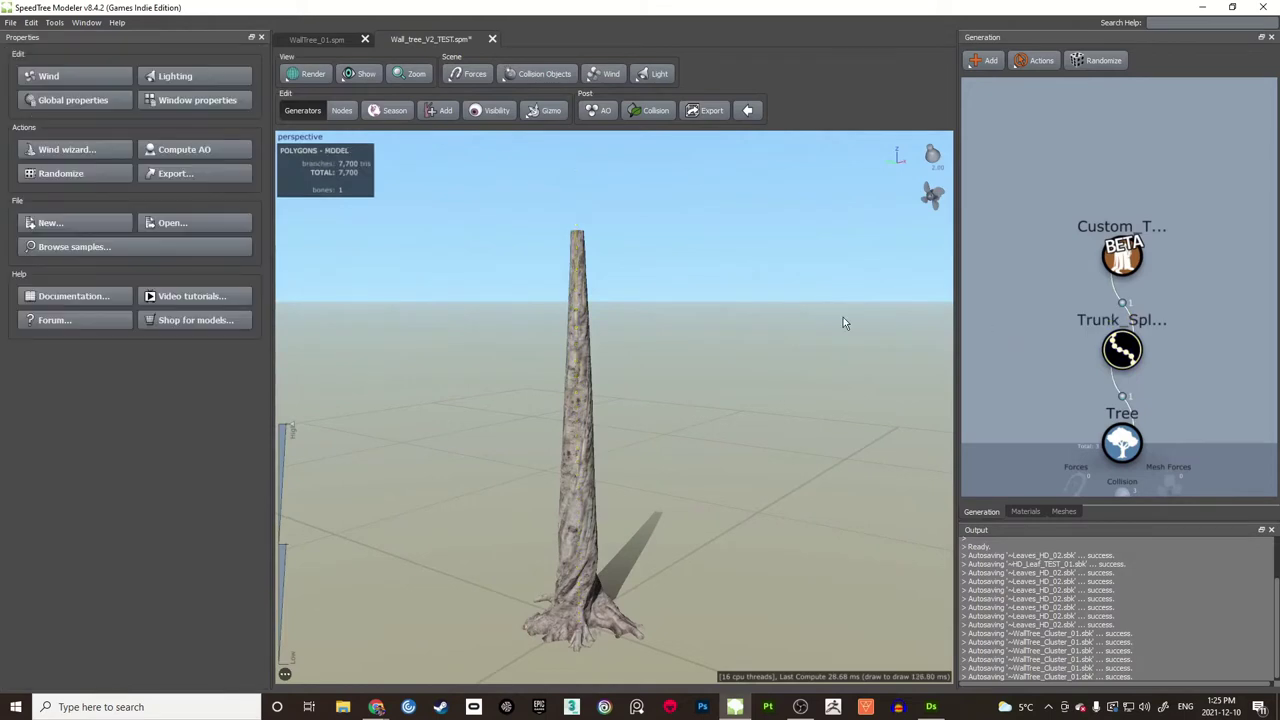
Step: Examine the lengthened trunk from several angles and compare the Custom_Trunk and Trunk_Spline generators
drag(640, 320, 516, 347)
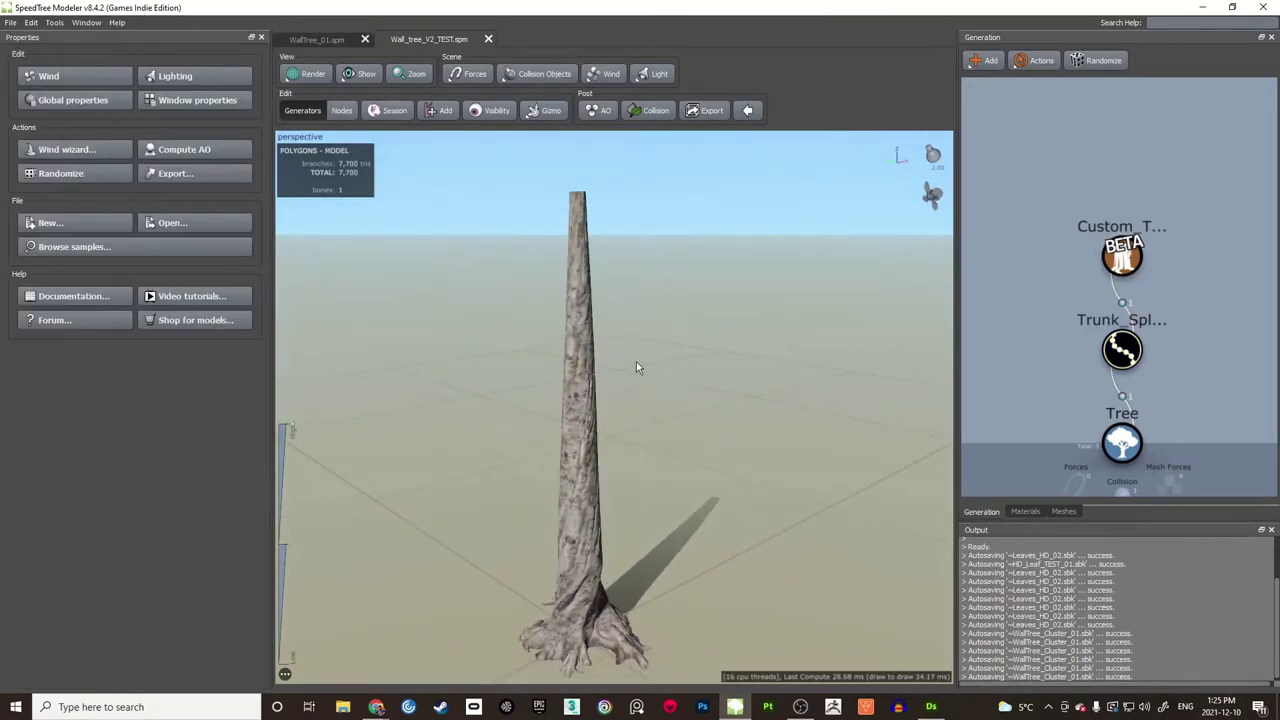
drag(636, 361, 769, 371)
click(1122, 252)
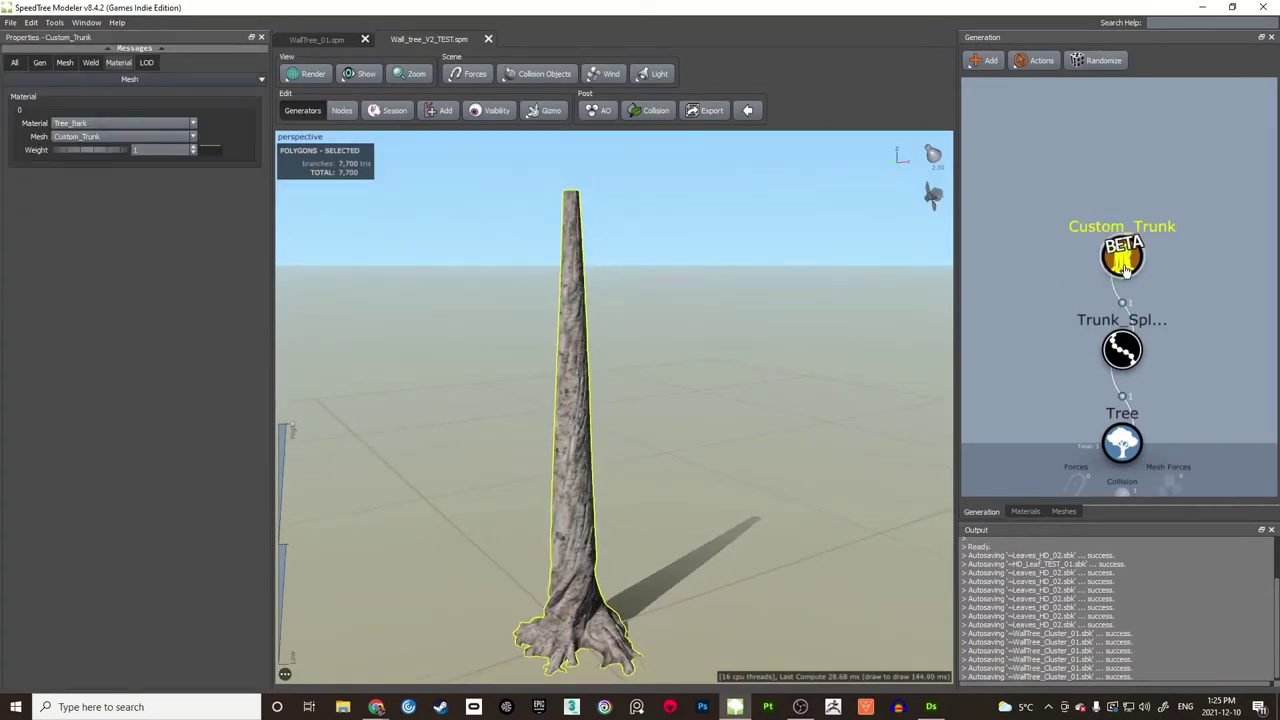
click(1122, 348)
click(1024, 268)
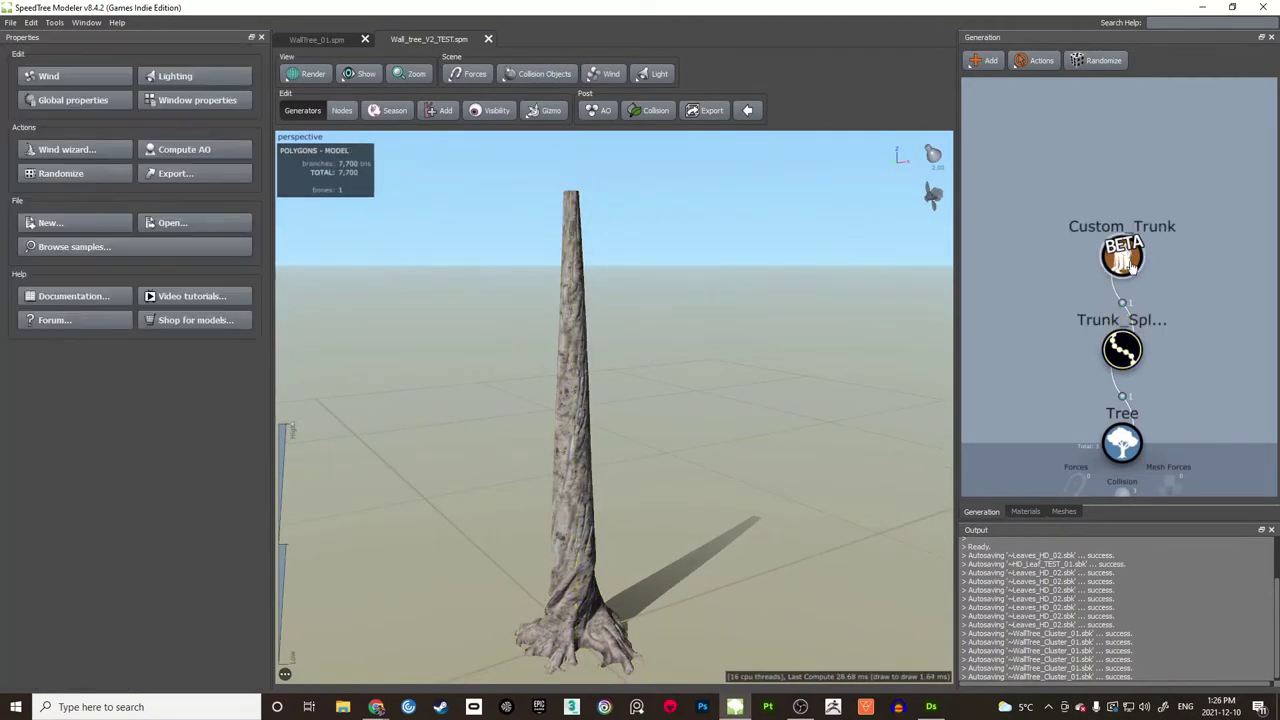
click(1124, 256)
middle_drag(640, 436, 691, 364)
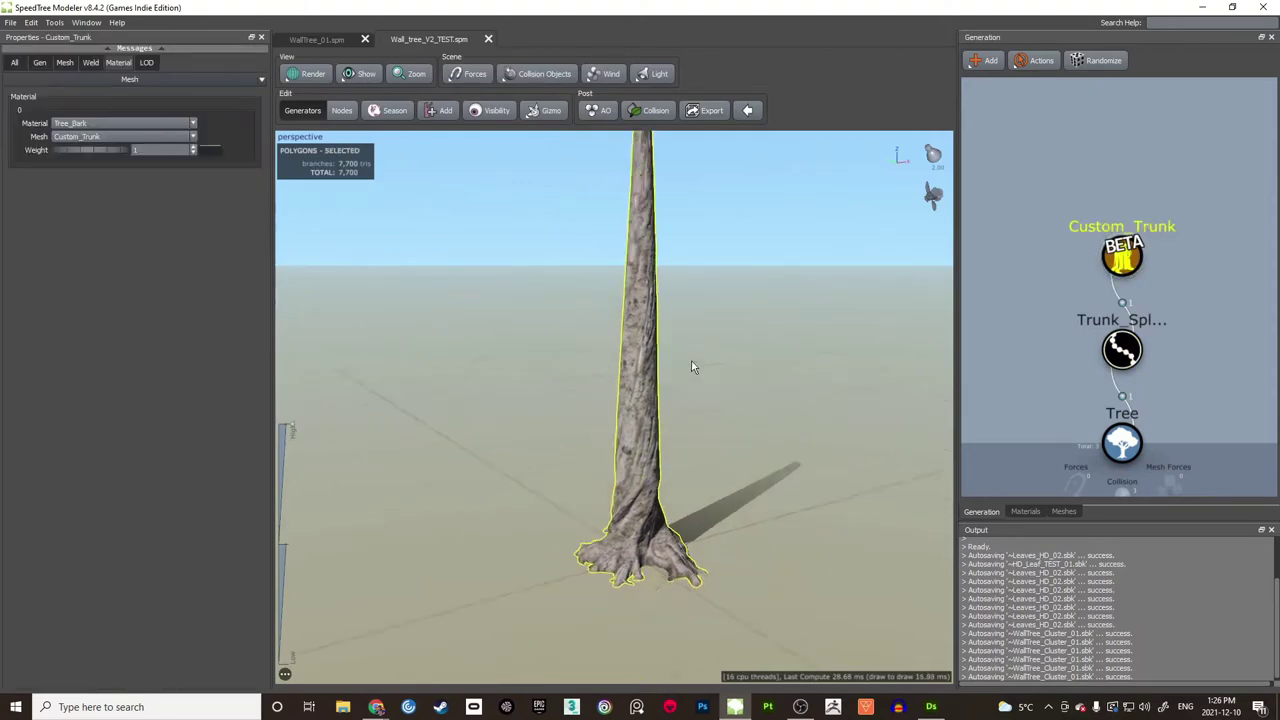
scroll(686, 368, up, 4)
middle_drag(800, 290, 706, 338)
scroll(690, 332, down, 2)
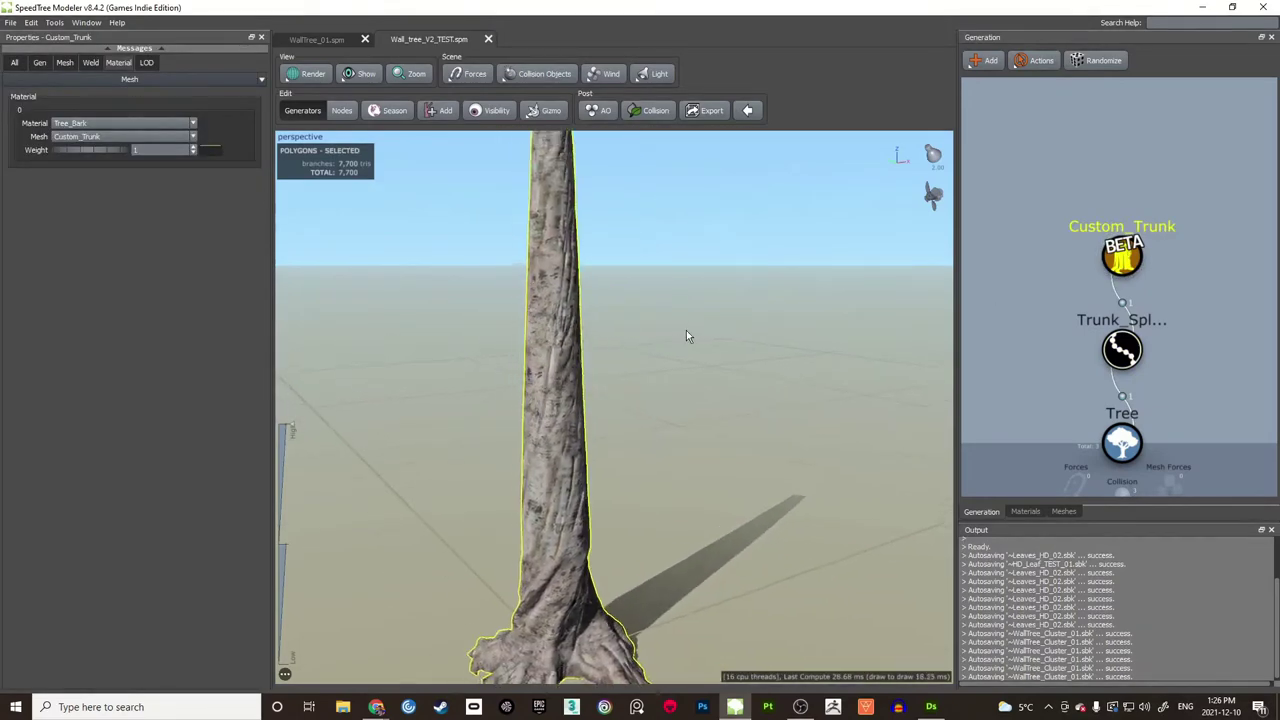
mouse_move(686, 332)
mouse_down()
mouse_move(654, 334)
mouse_move(726, 304)
mouse_move(780, 306)
mouse_move(649, 340)
mouse_move(728, 352)
mouse_move(690, 345)
mouse_up()
scroll(646, 338, down, 2)
click(649, 355)
Step: Add a photogrammetry Cutting Stitch generator on top of the Custom_Trunk generator
click(1122, 260)
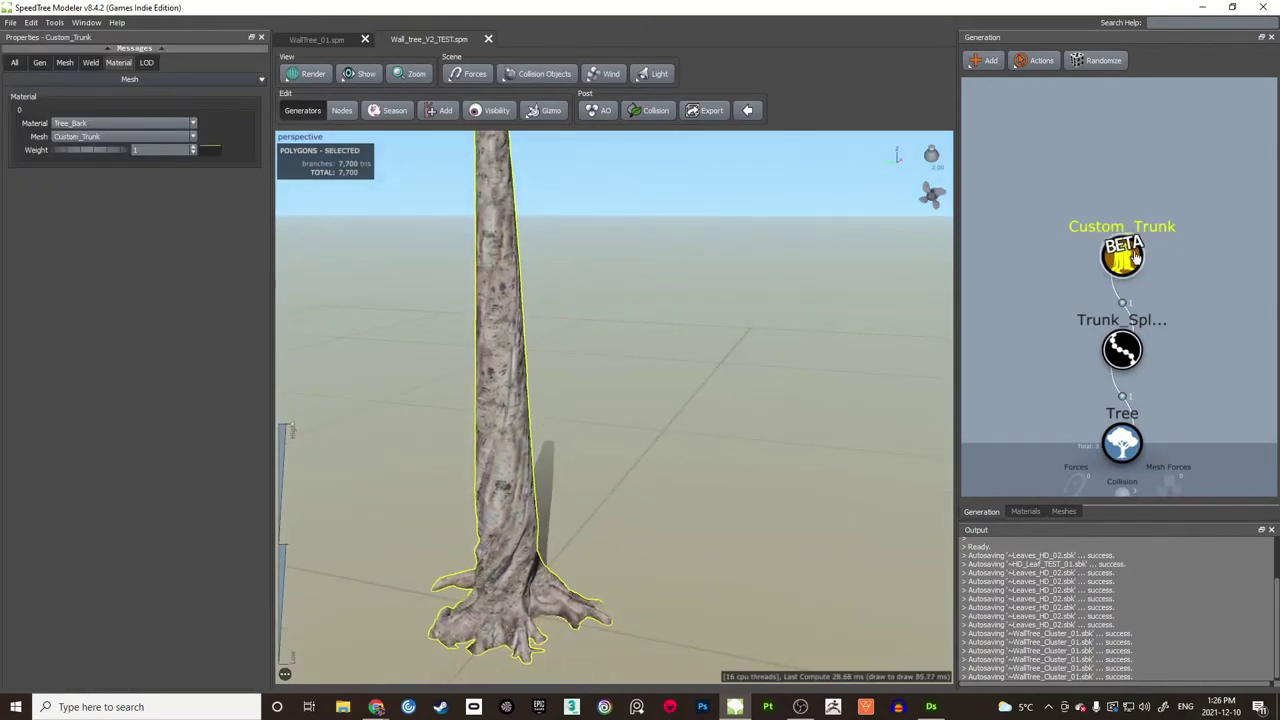
right_click(1126, 257)
mouse_move(1139, 261)
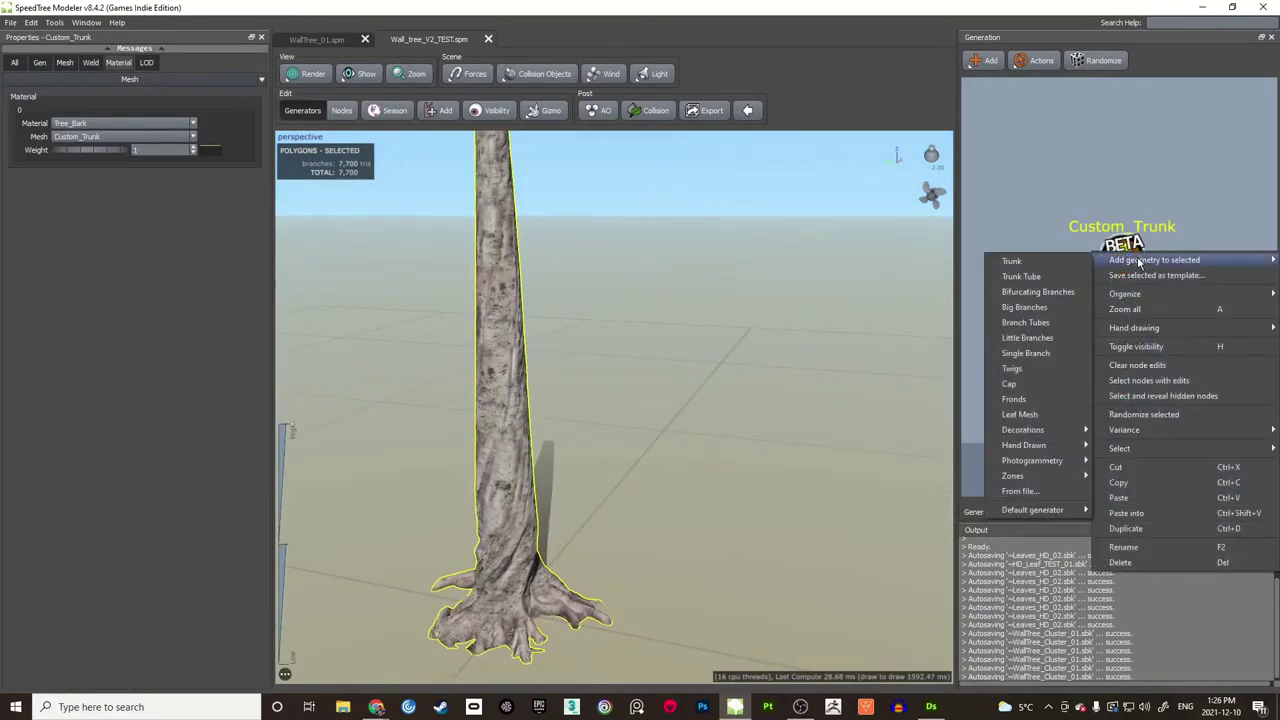
mouse_move(1035, 460)
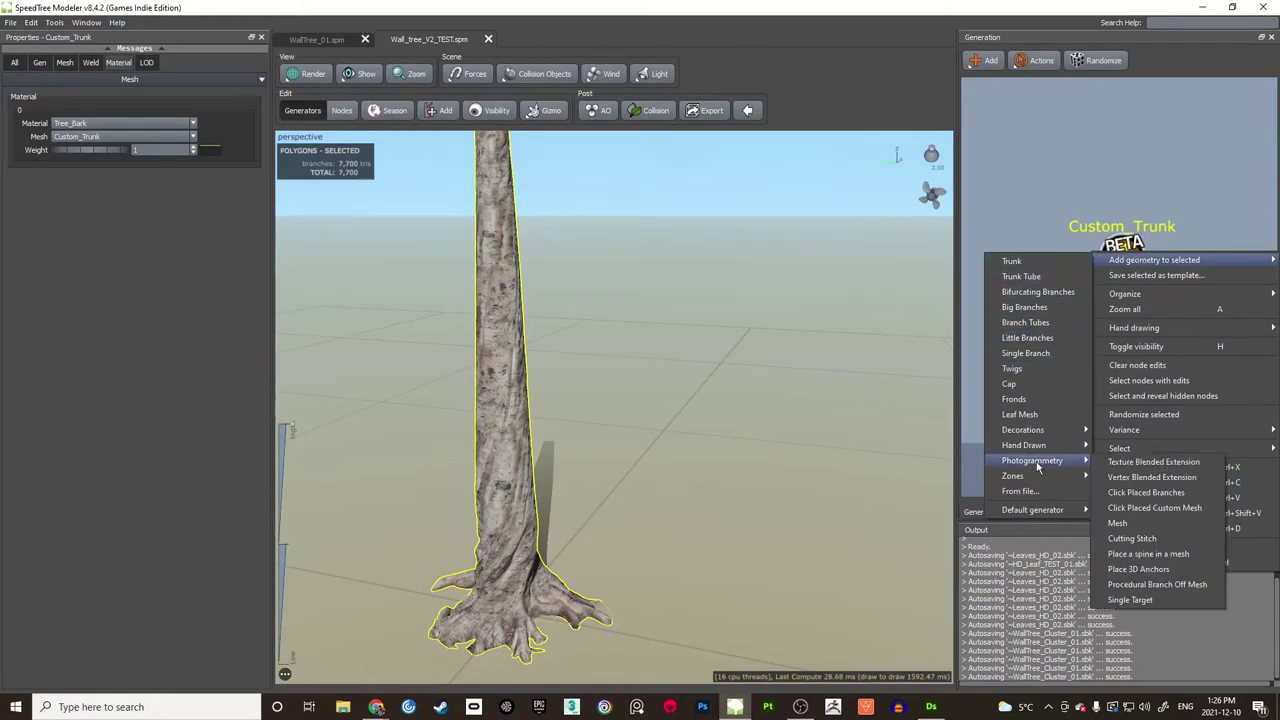
click(1147, 544)
scroll(675, 455, down, 4)
drag(655, 405, 624, 418)
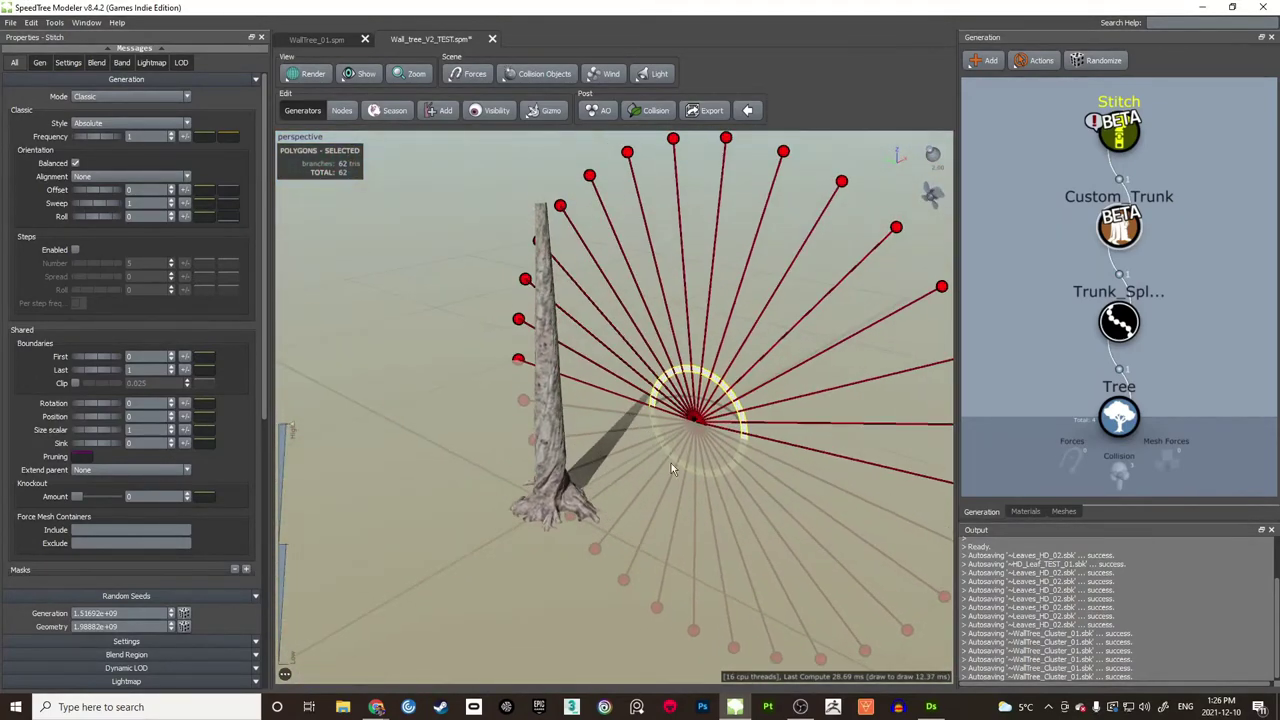
Step: Move the stitch node into the middle of the trunk and partway up, to about anchor Y 4.601 and Z -7.521
scroll(1115, 240, up, 1)
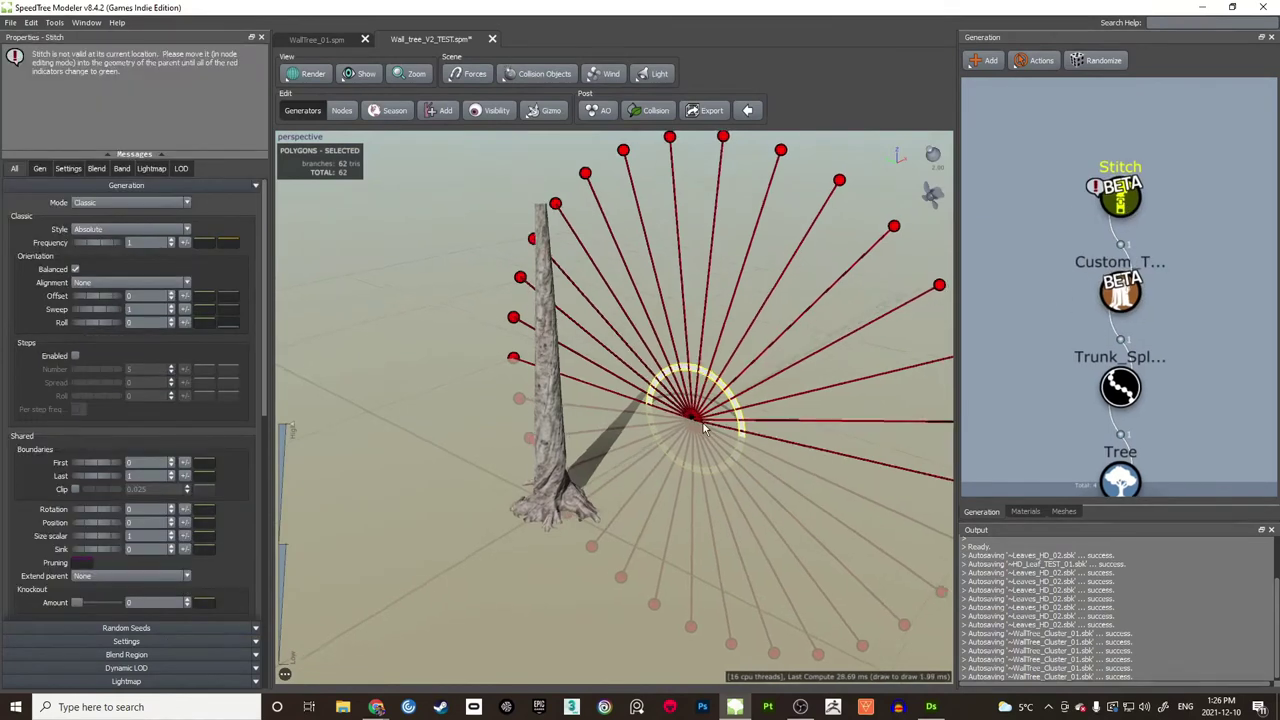
click(704, 426)
drag(725, 433, 574, 482)
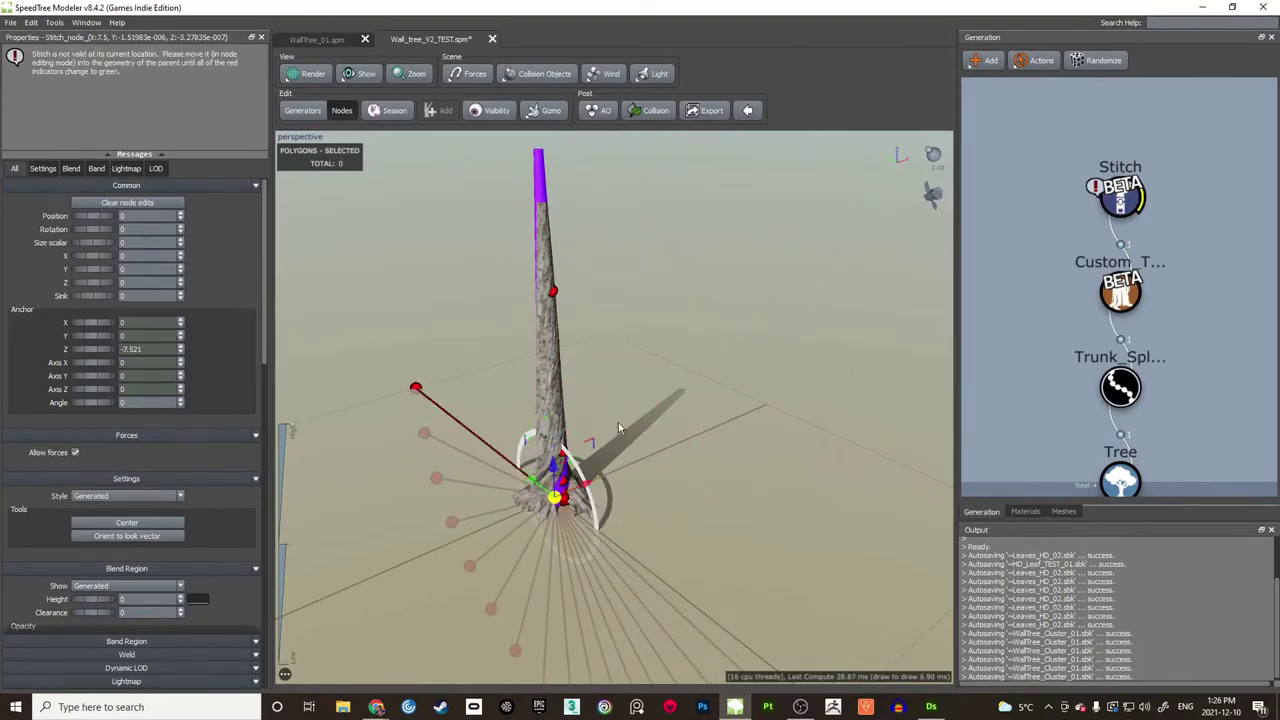
drag(618, 425, 546, 328)
scroll(580, 323, up, 3)
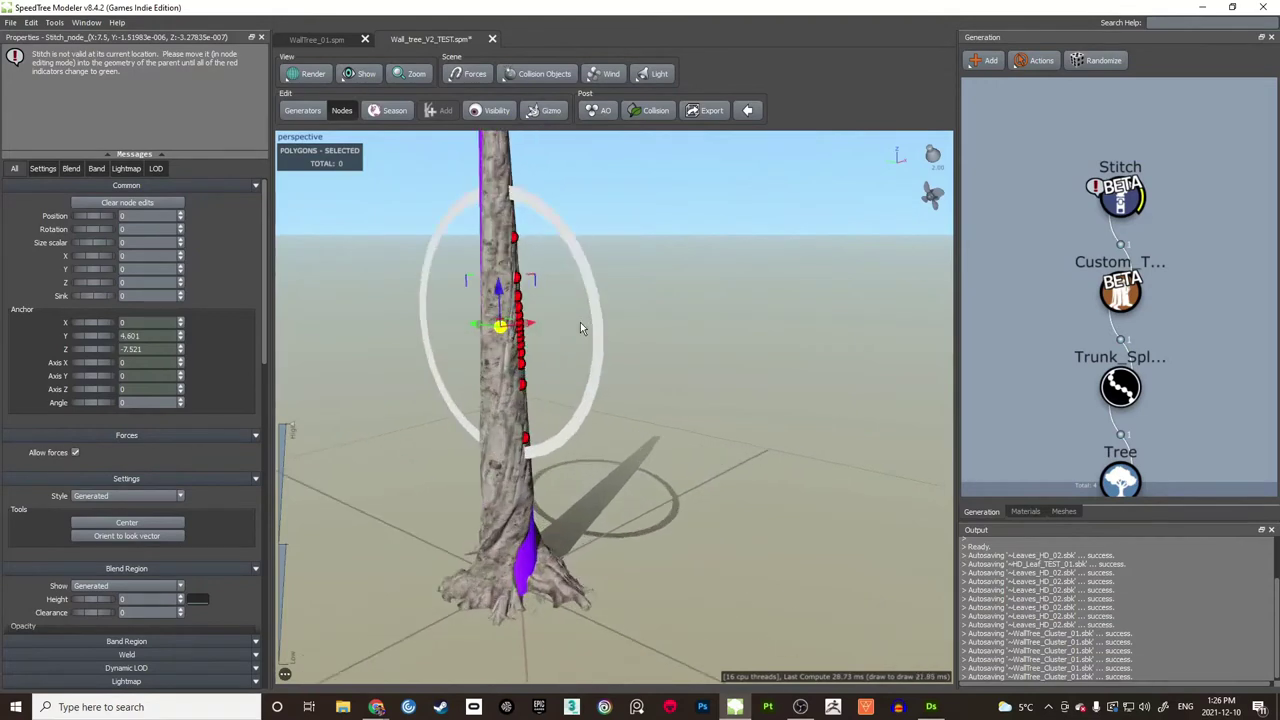
Step: Rotate the stitch node so that its ring lies horizontally around the trunk
middle_drag(580, 322, 587, 317)
key(e)
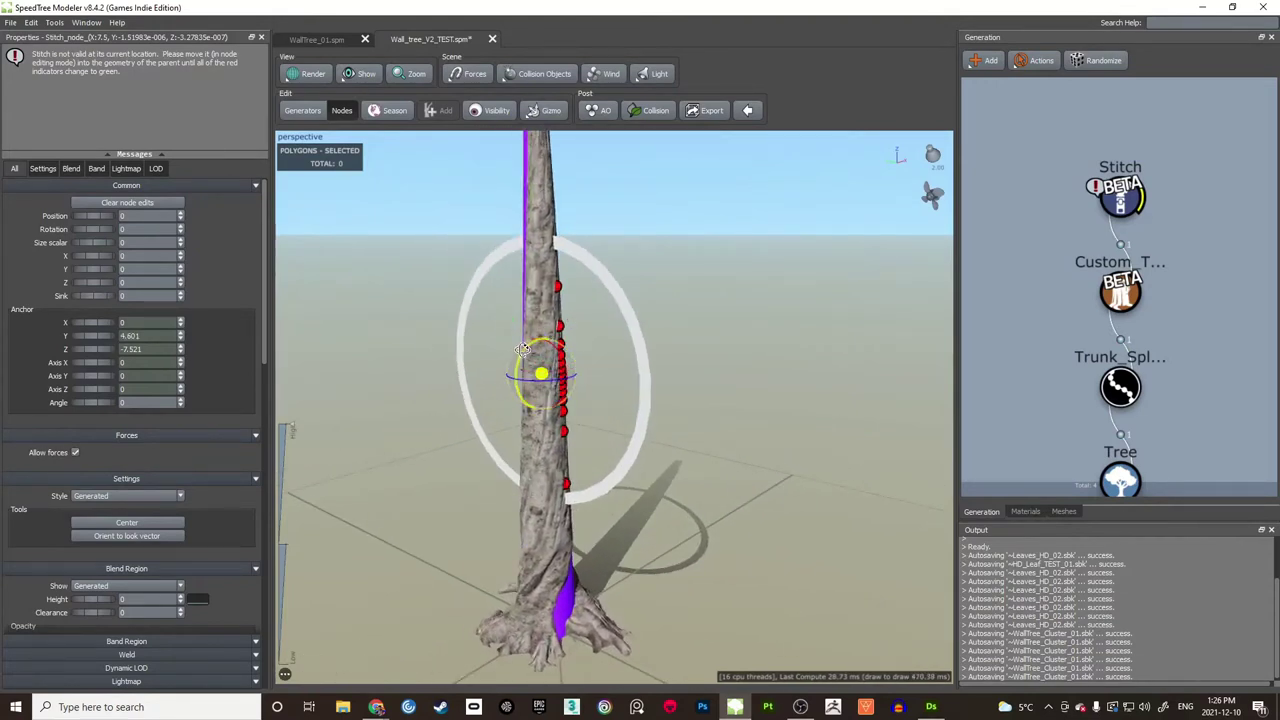
drag(525, 350, 514, 376)
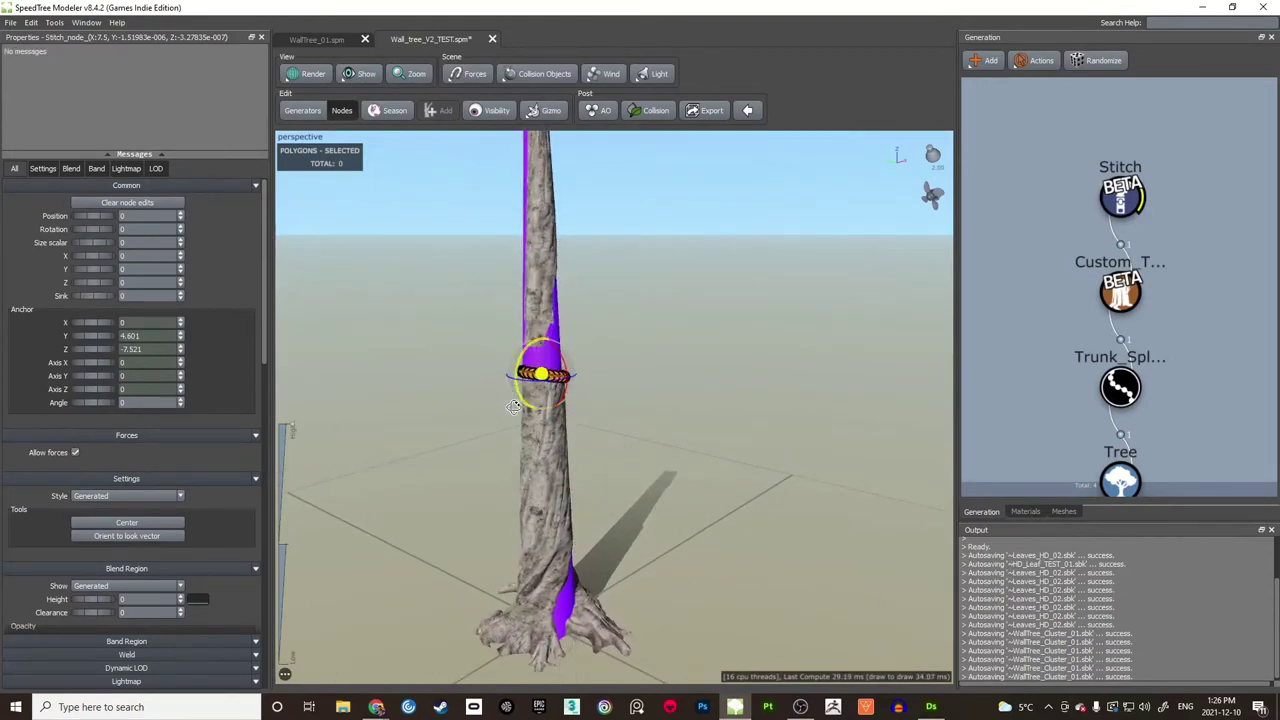
Step: Fine-tune the stitch node's rotation so the ring stays level around the trunk, to an anchor angle of about 89.811
drag(514, 416, 515, 417)
scroll(557, 380, up, 5)
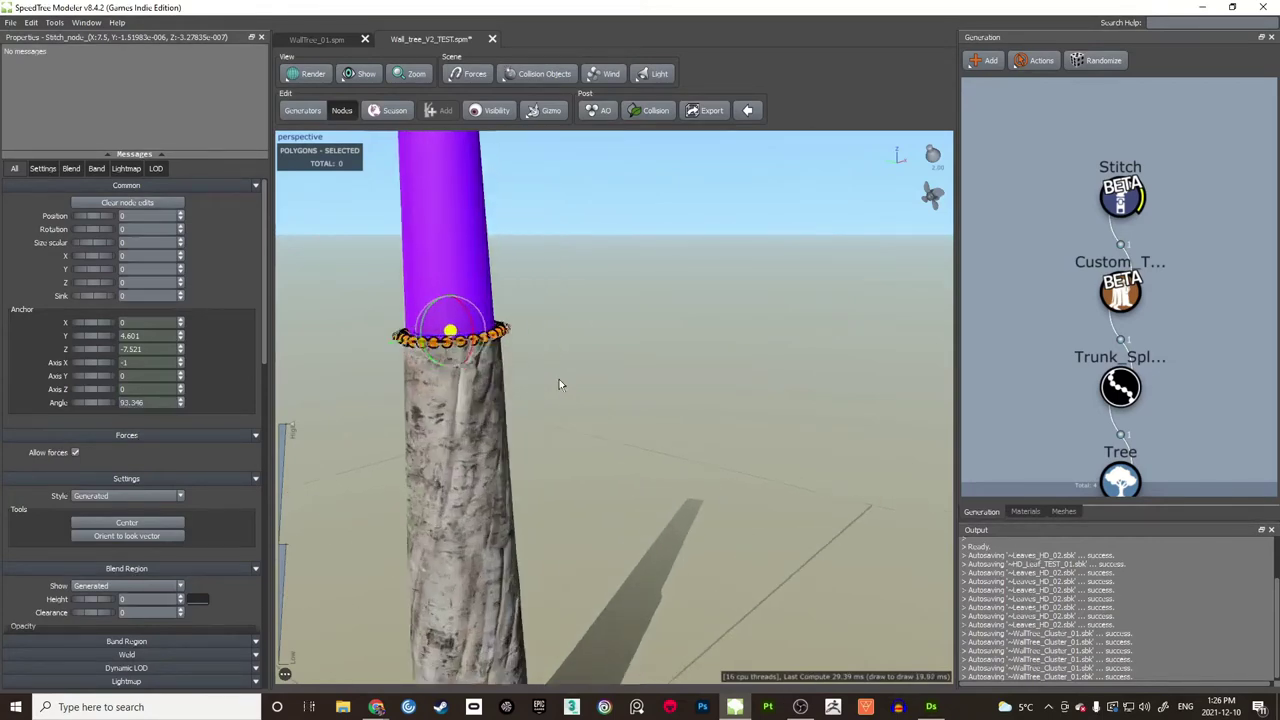
middle_drag(559, 381, 604, 392)
drag(602, 352, 659, 333)
mouse_move(680, 272)
mouse_down()
mouse_move(766, 251)
mouse_move(668, 258)
mouse_up()
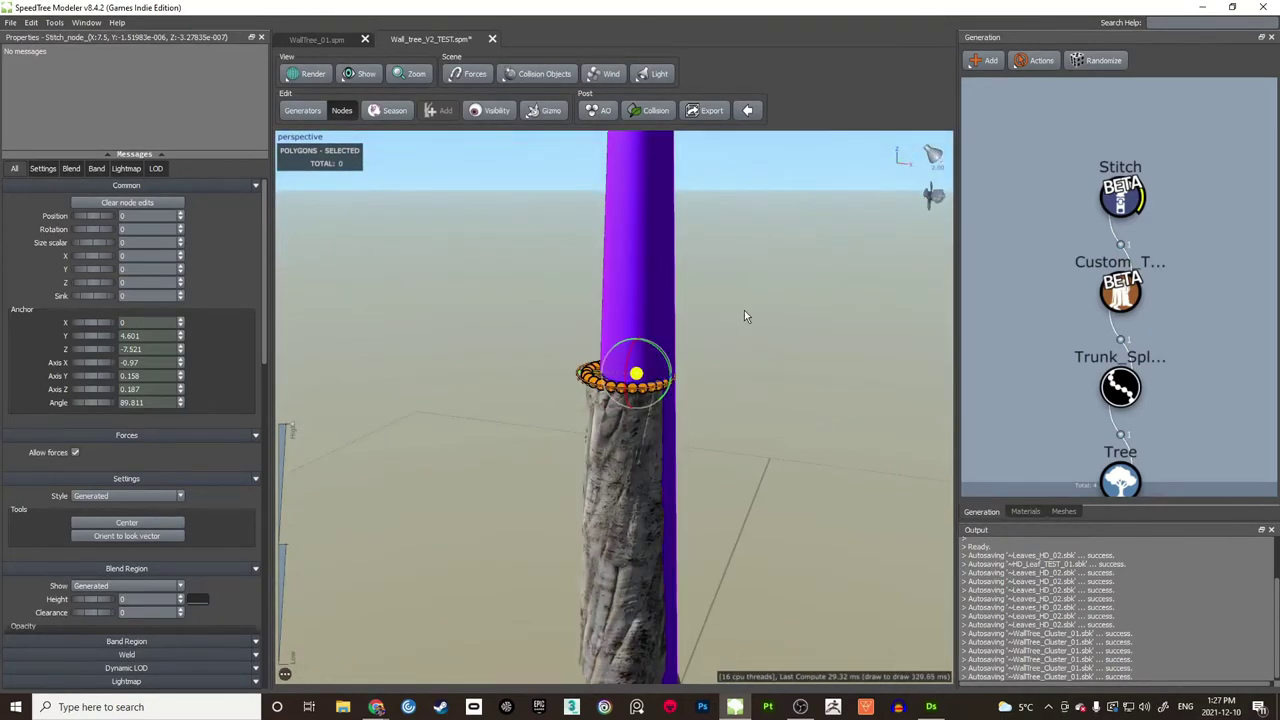
Step: Set the absolute skin radius of the Trunk_Spline generator to 0.01
click(1079, 316)
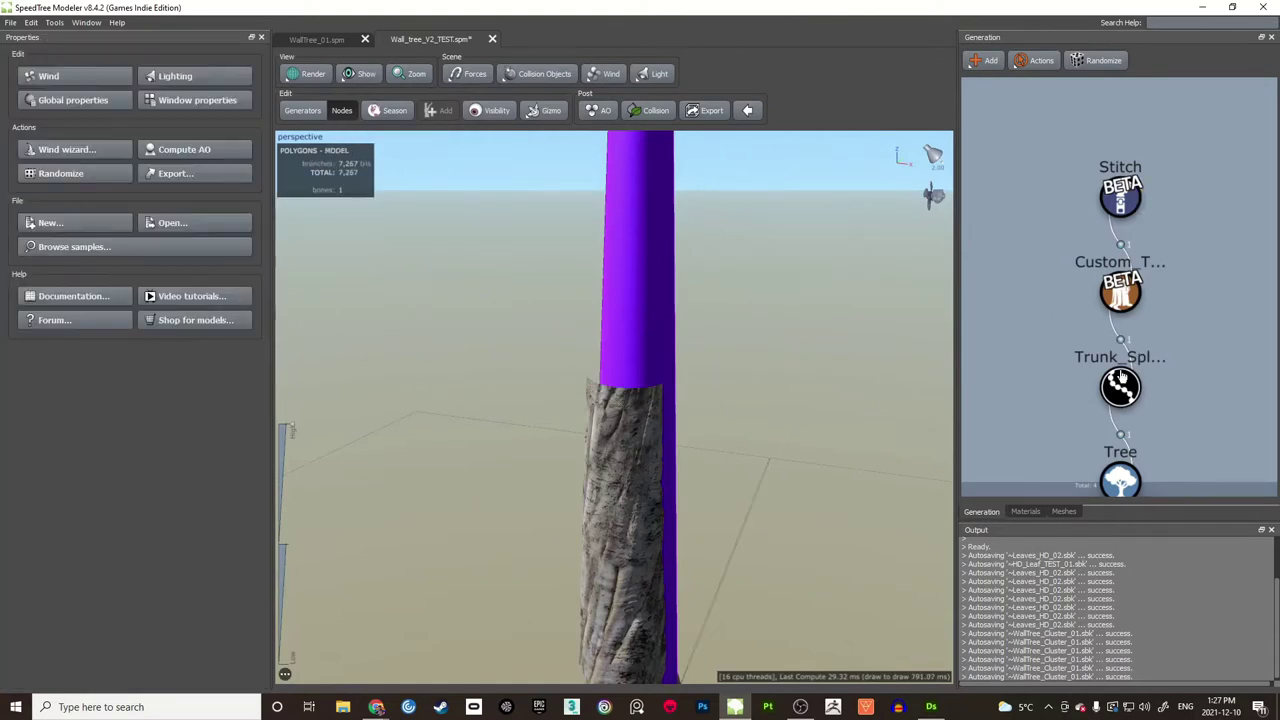
click(1120, 378)
drag(753, 421, 689, 413)
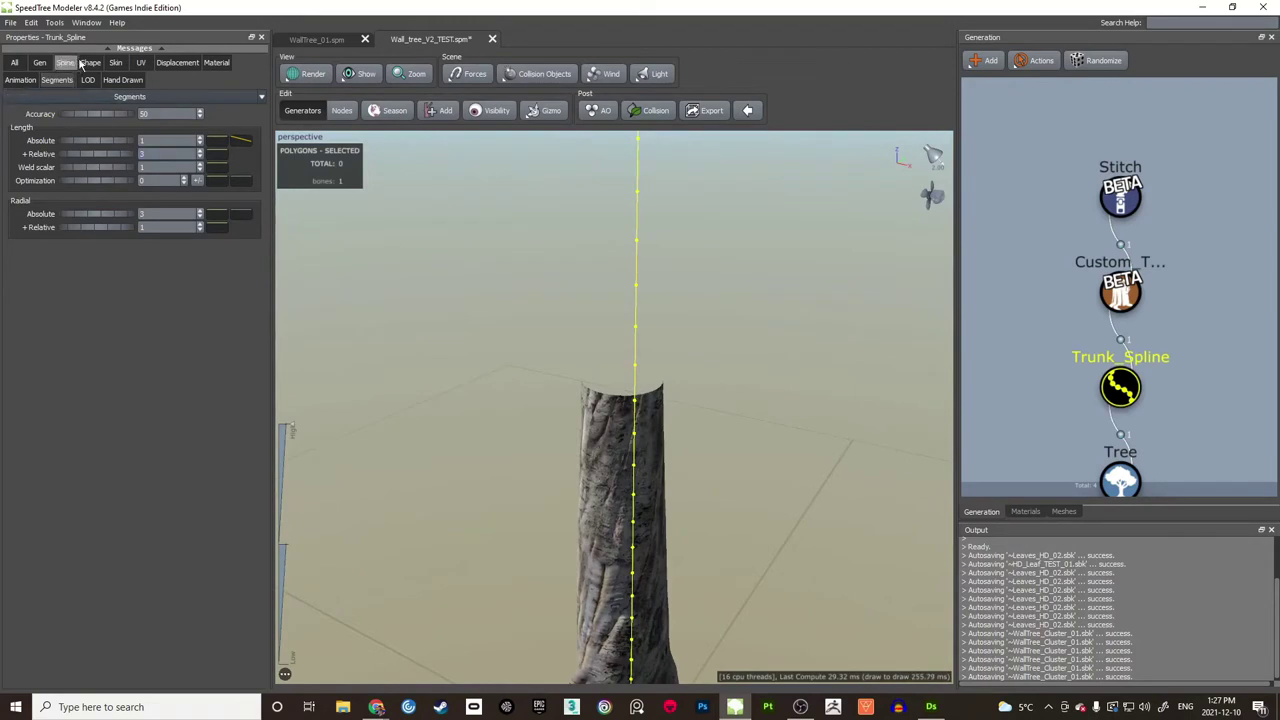
click(116, 63)
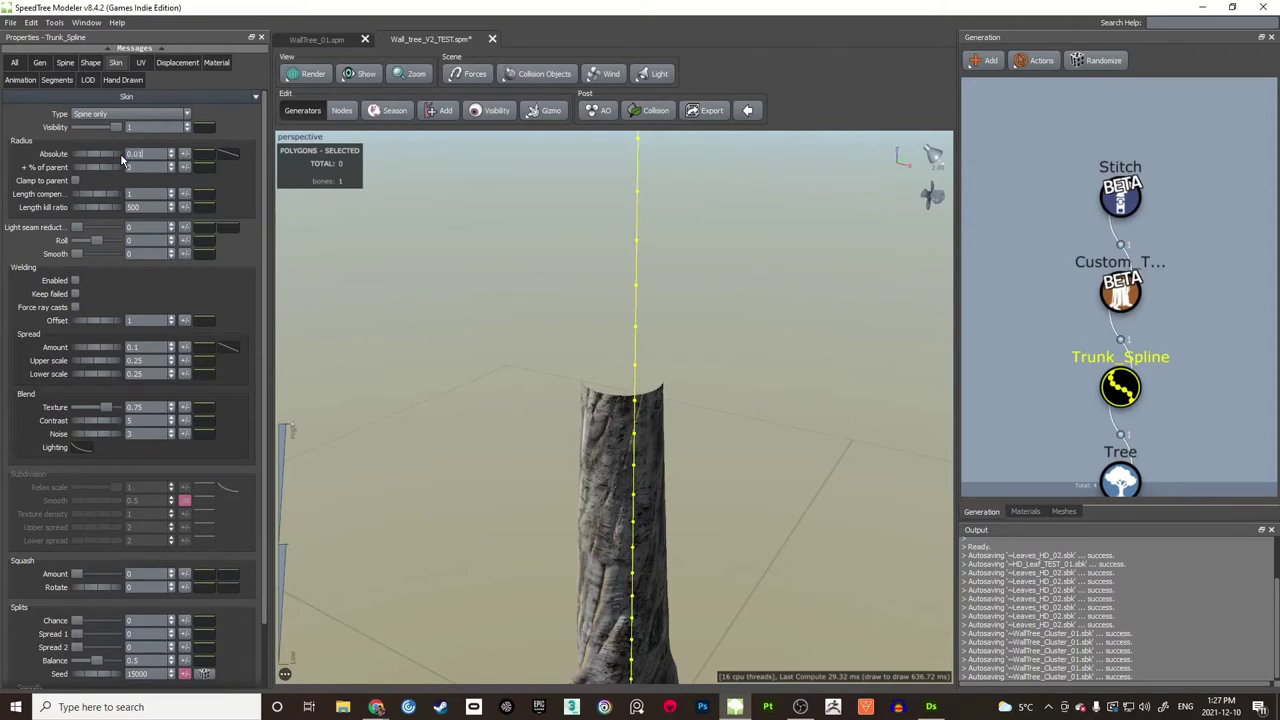
drag(607, 349, 675, 355)
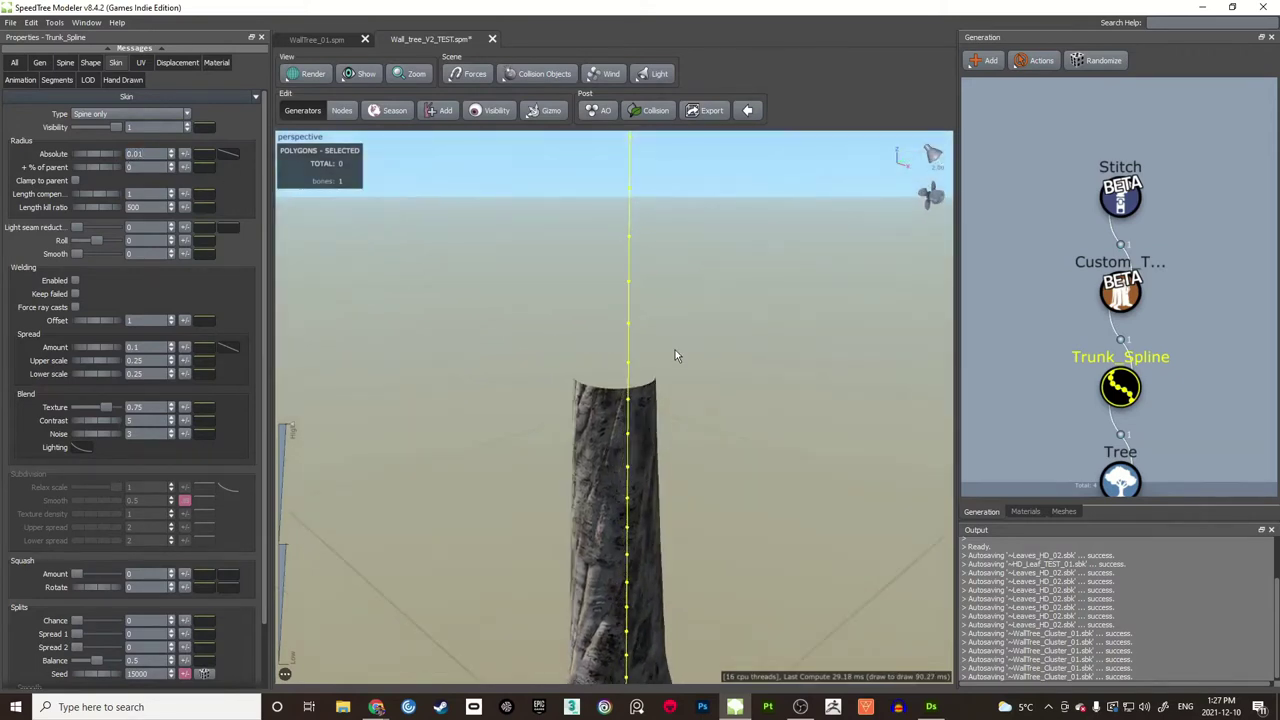
click(972, 341)
Step: Center the stitch node on the trunk's cross-section using the node's Center tool
click(1124, 200)
mouse_move(713, 422)
mouse_down()
mouse_move(680, 395)
mouse_move(657, 413)
mouse_move(748, 394)
mouse_move(723, 380)
mouse_move(743, 366)
mouse_move(736, 405)
mouse_move(768, 391)
mouse_move(716, 418)
mouse_up()
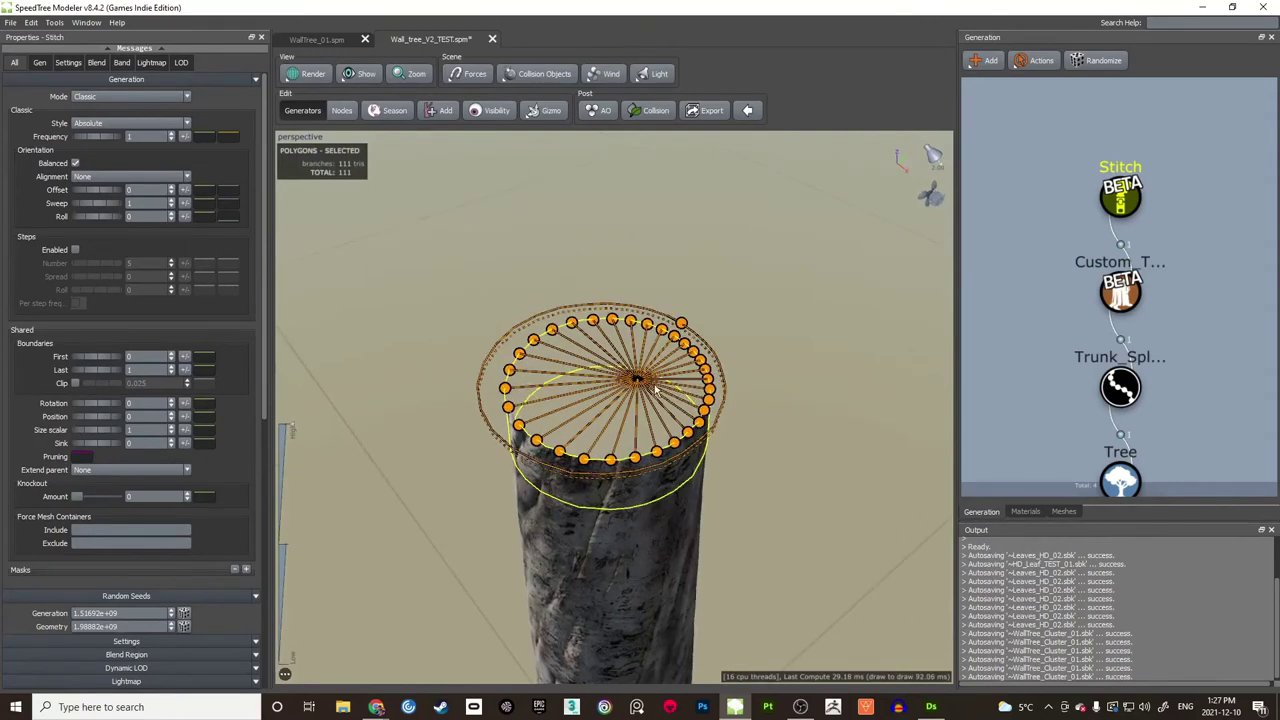
drag(674, 384, 784, 323)
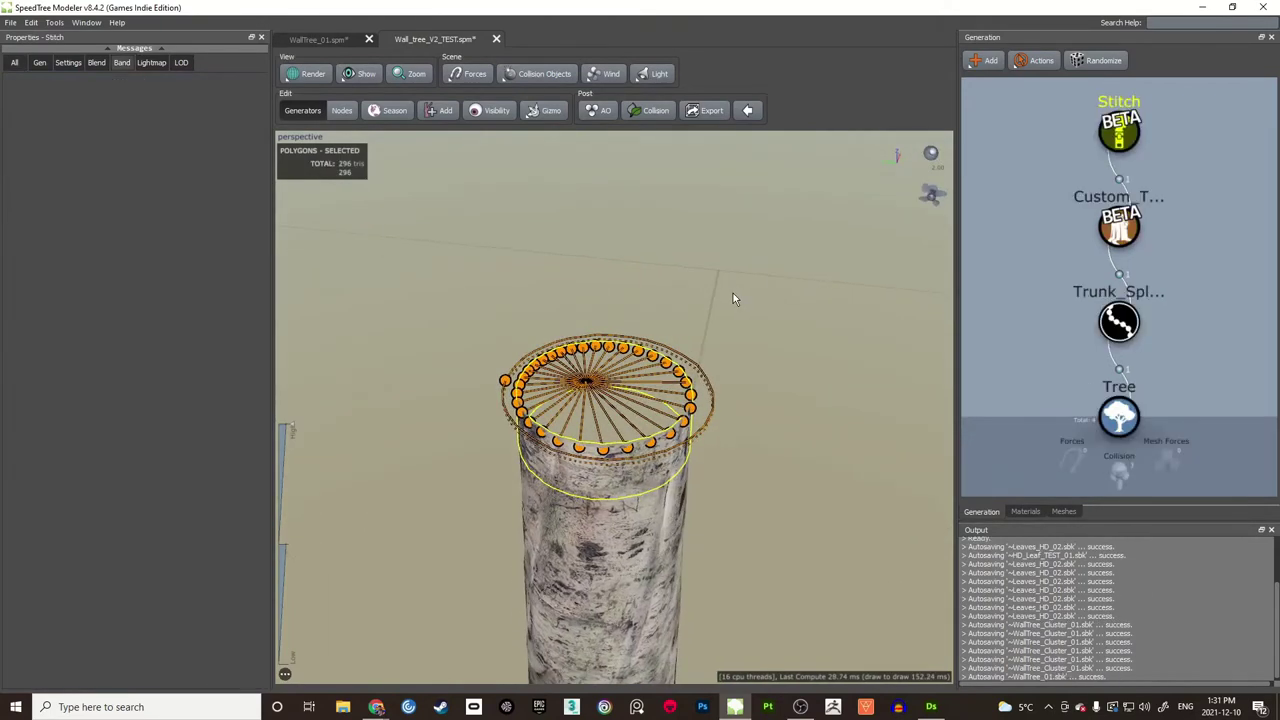
key(space)
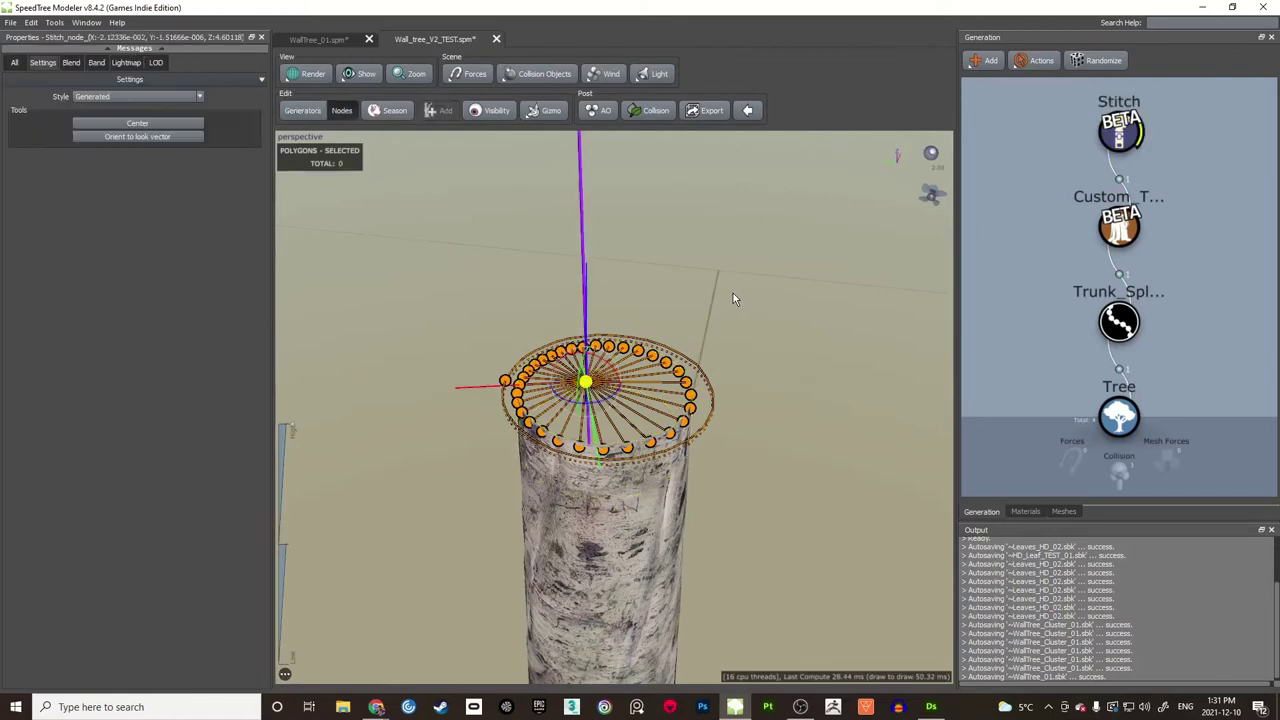
drag(693, 309, 698, 300)
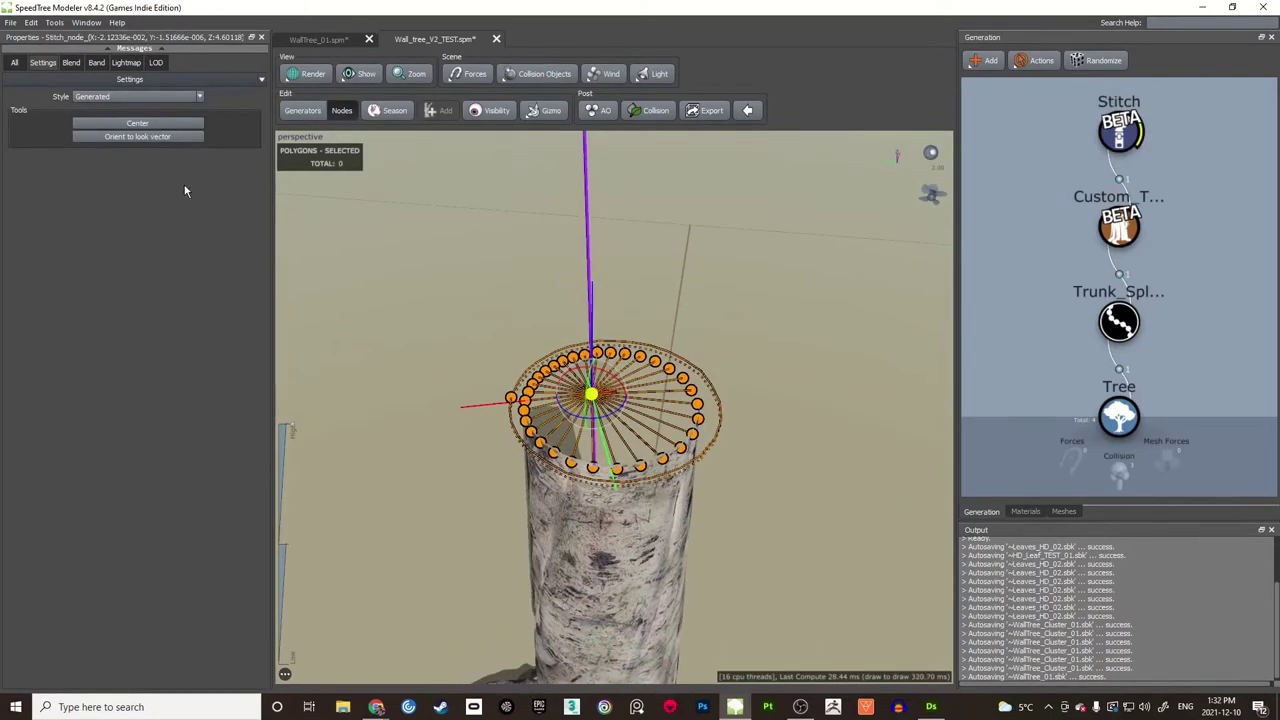
click(40, 63)
click(42, 63)
click(144, 127)
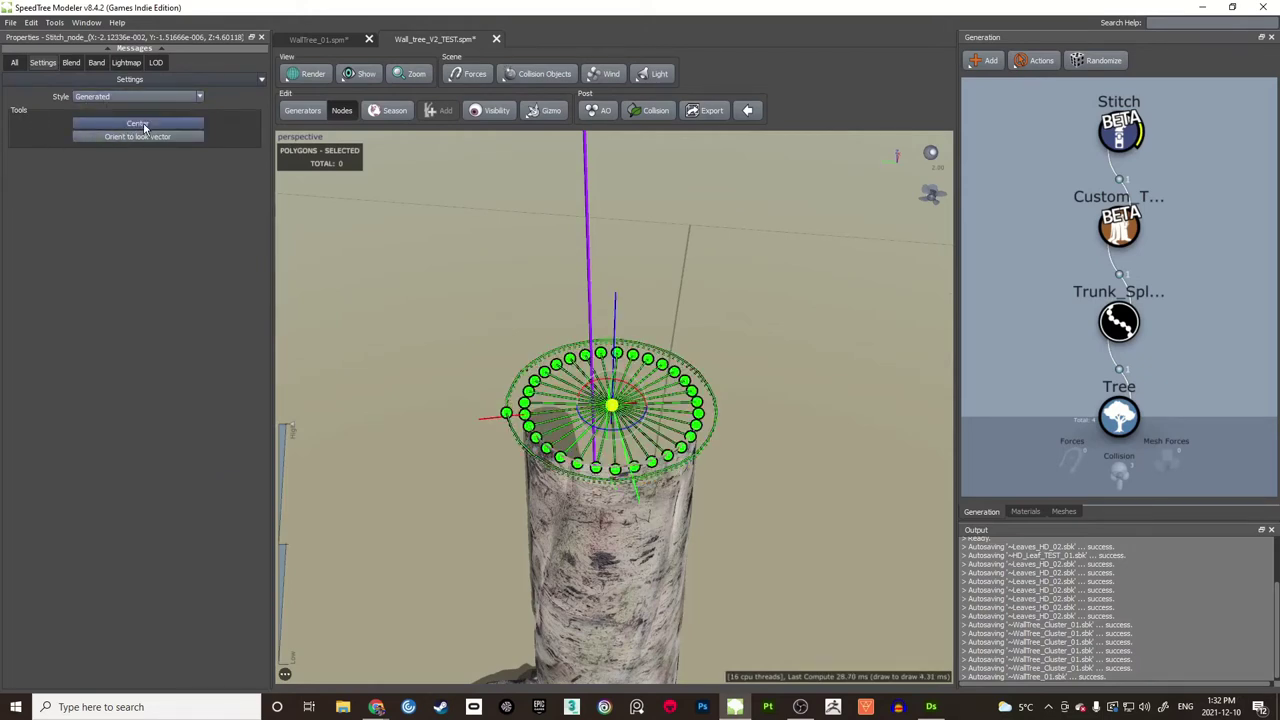
drag(538, 347, 780, 383)
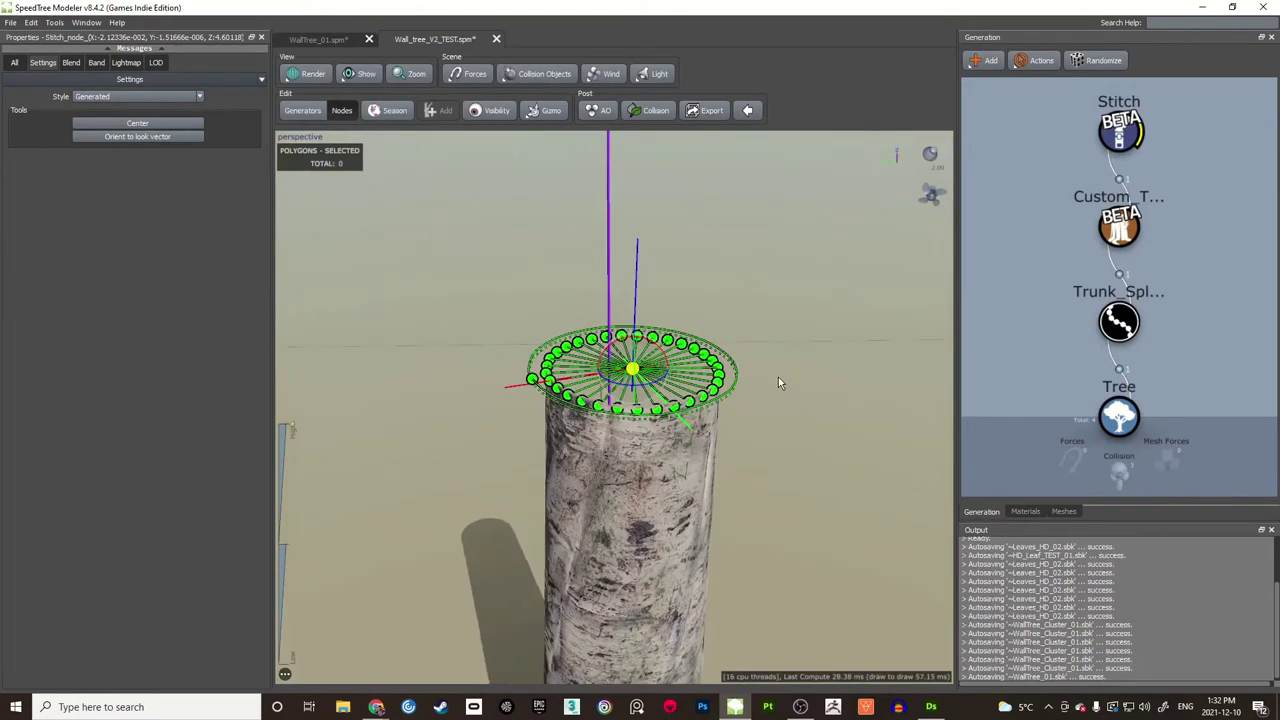
Step: Deselect the stitch, inspect the open top of the cut trunk and save the model
click(775, 375)
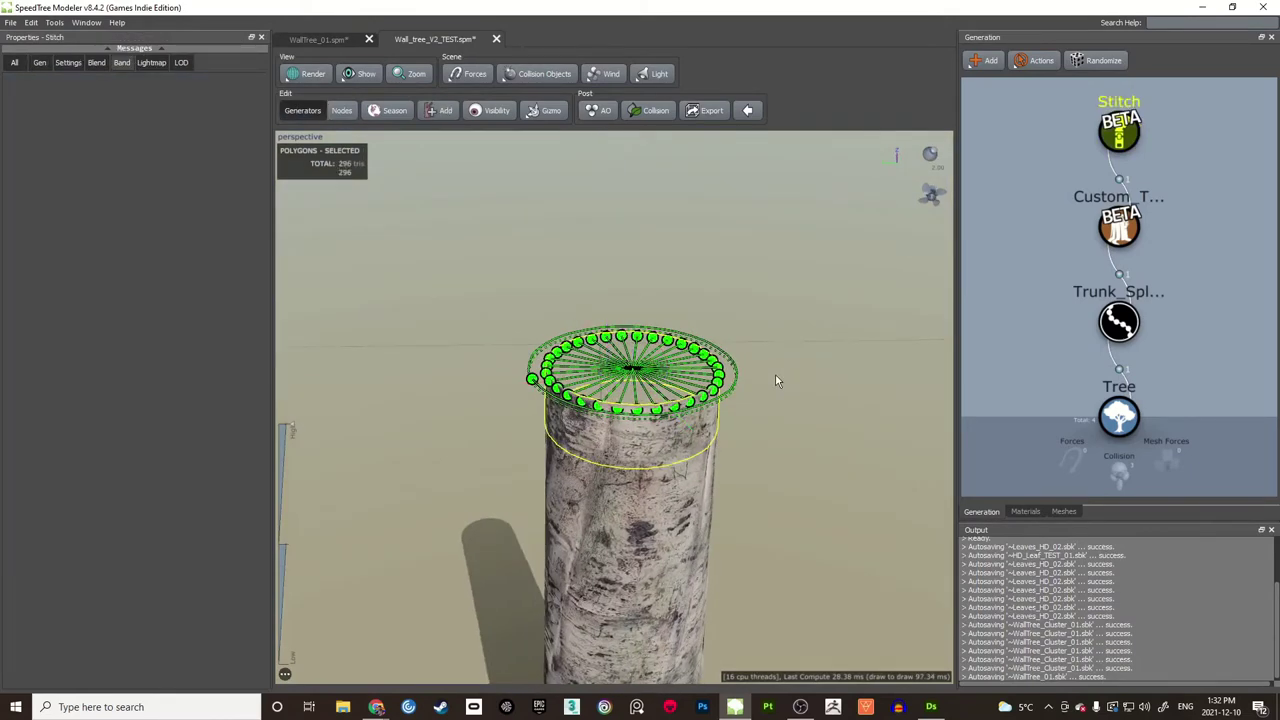
click(775, 378)
drag(715, 373, 643, 367)
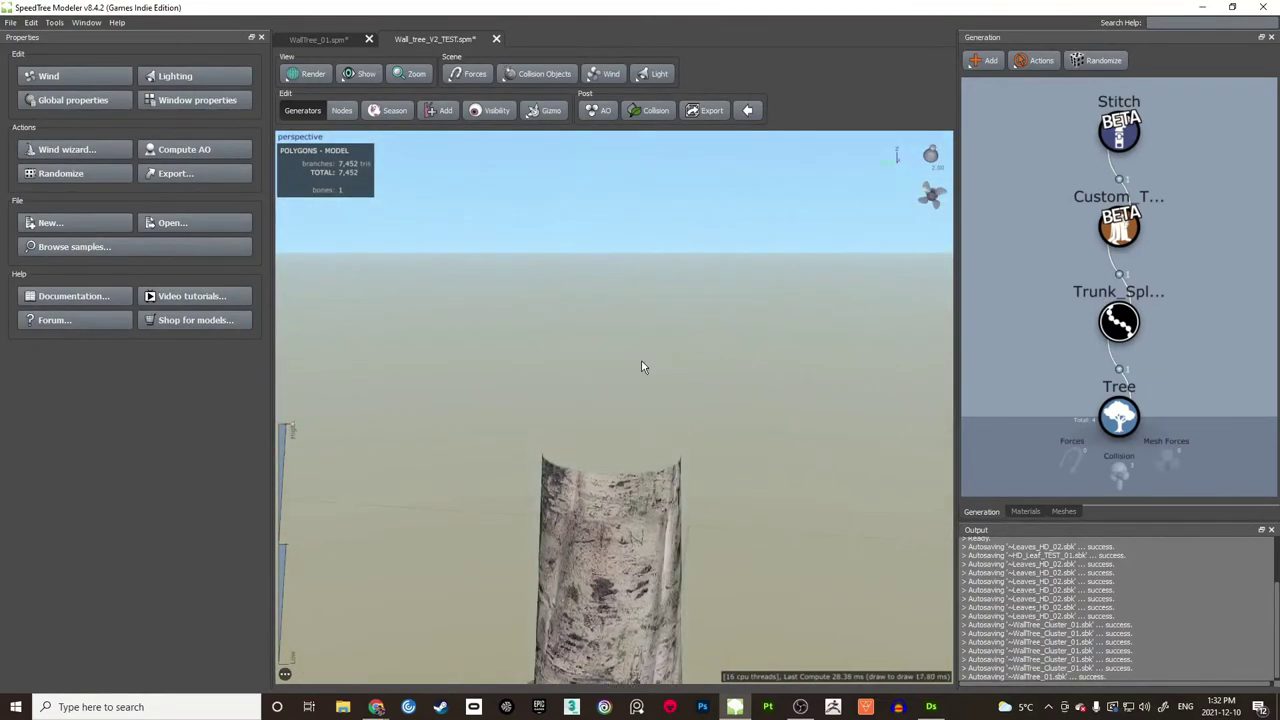
mouse_move(695, 331)
mouse_down()
mouse_move(686, 354)
mouse_move(704, 348)
mouse_up()
key(ctrl+s)
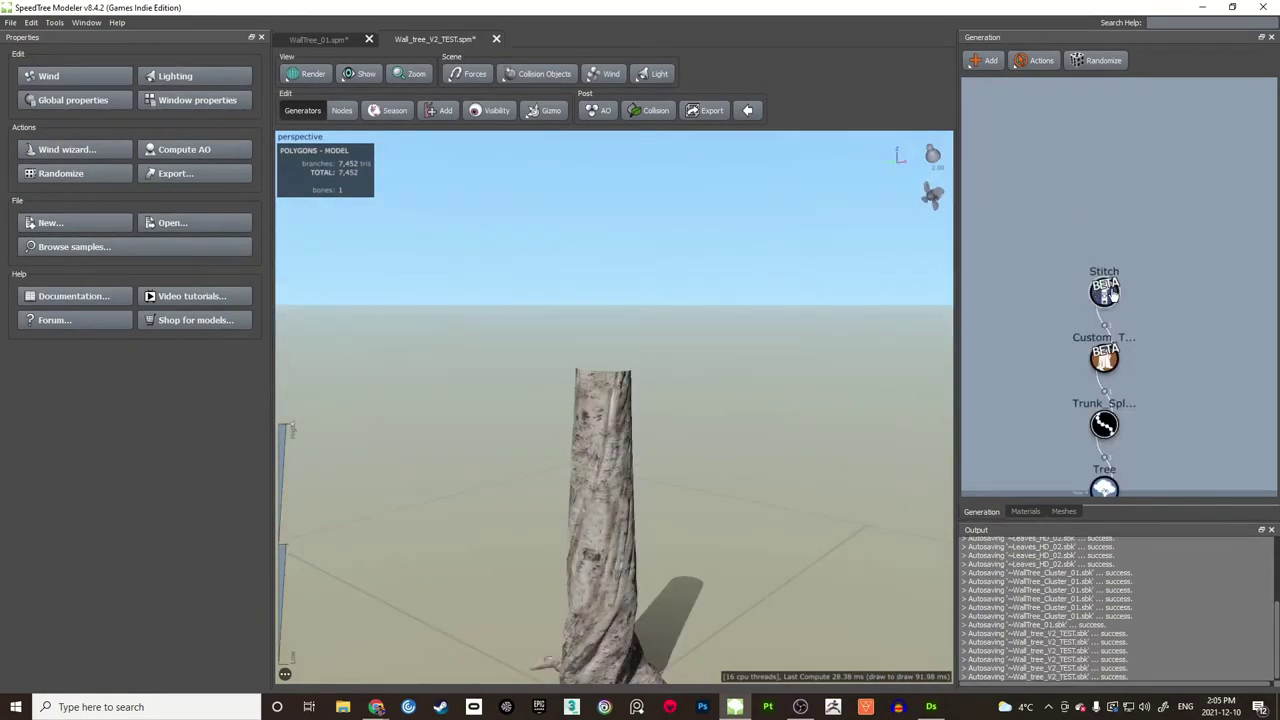
Step: Add Branch Tubes geometry on top of the Stitch generator to continue the trunk upward
click(1104, 291)
right_click(1104, 292)
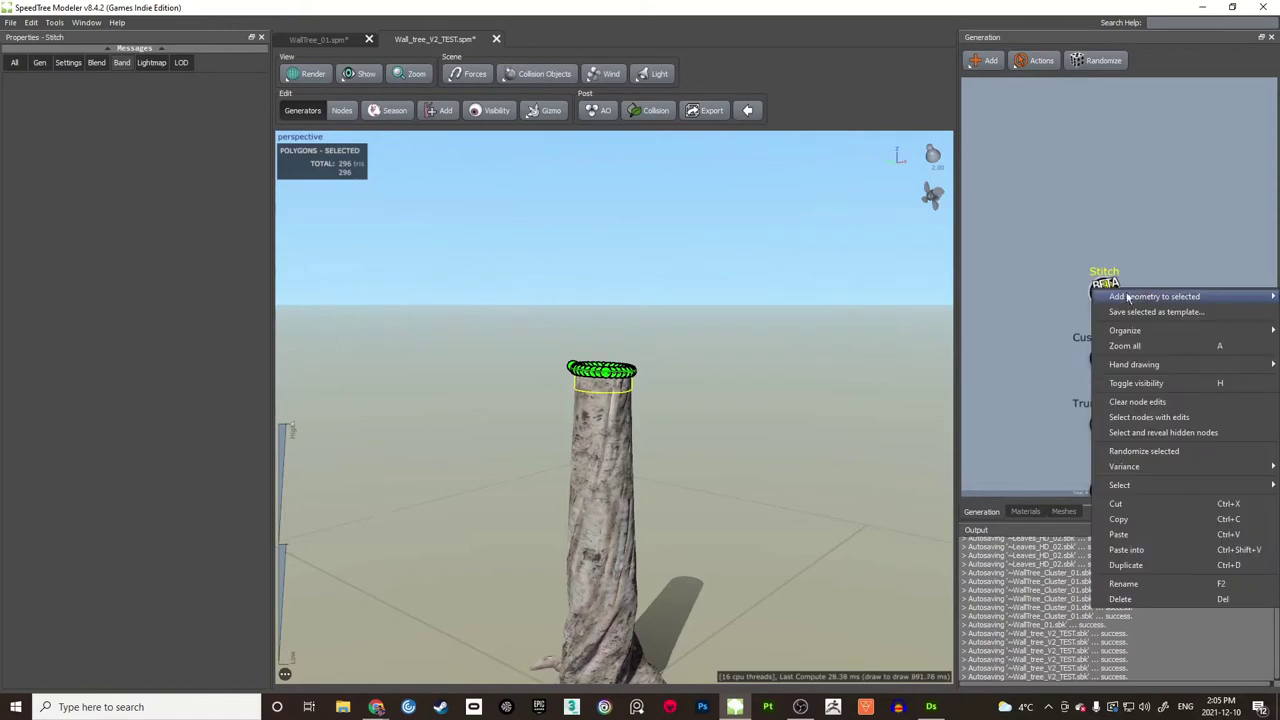
mouse_move(1146, 298)
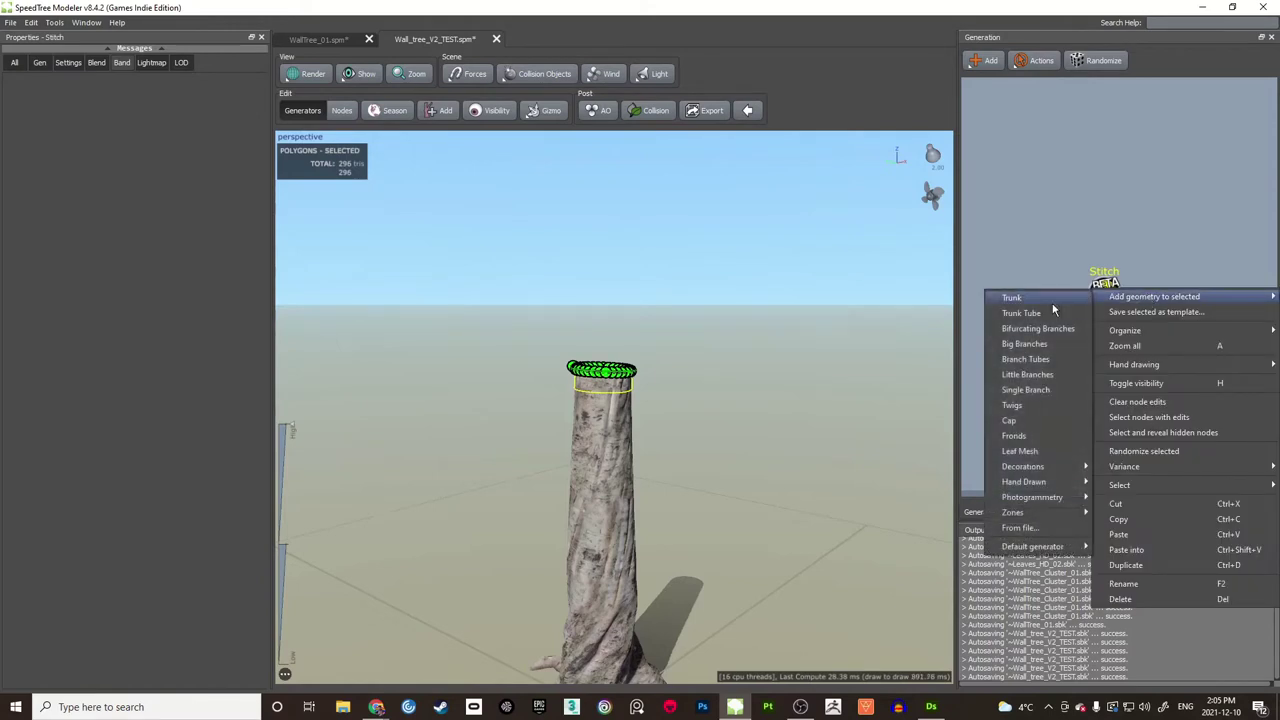
click(1040, 360)
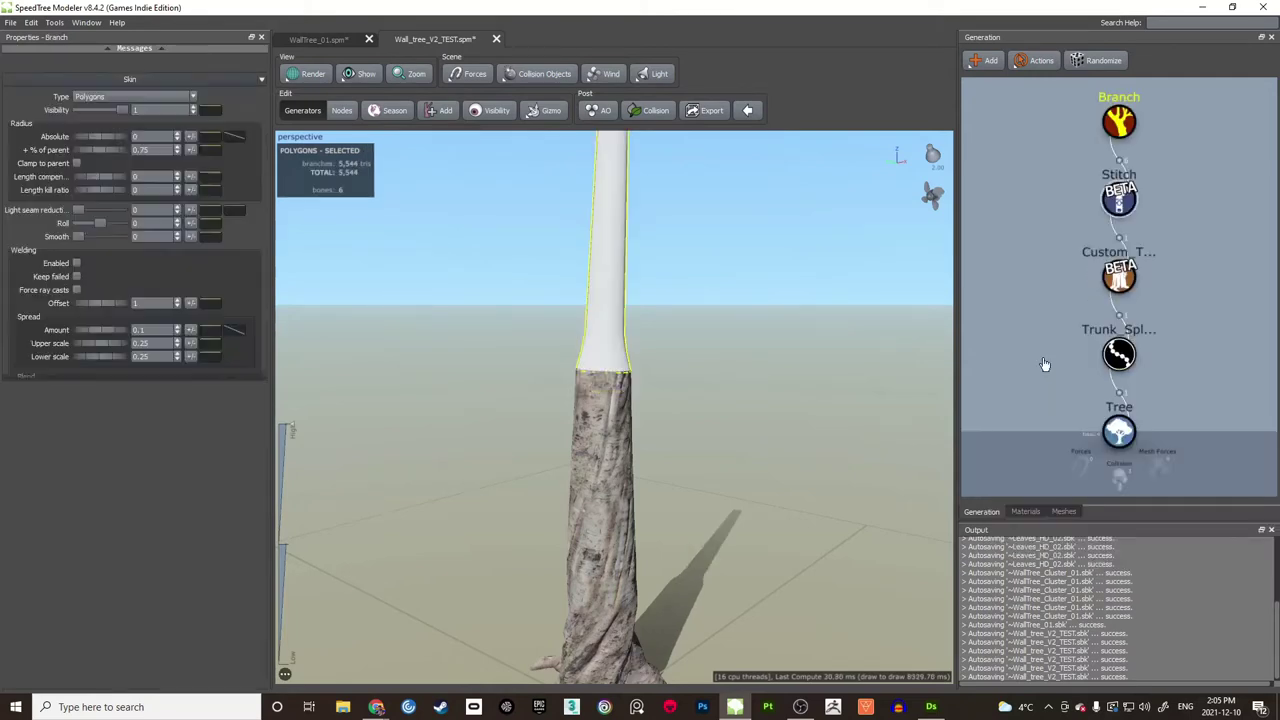
scroll(649, 393, up, 5)
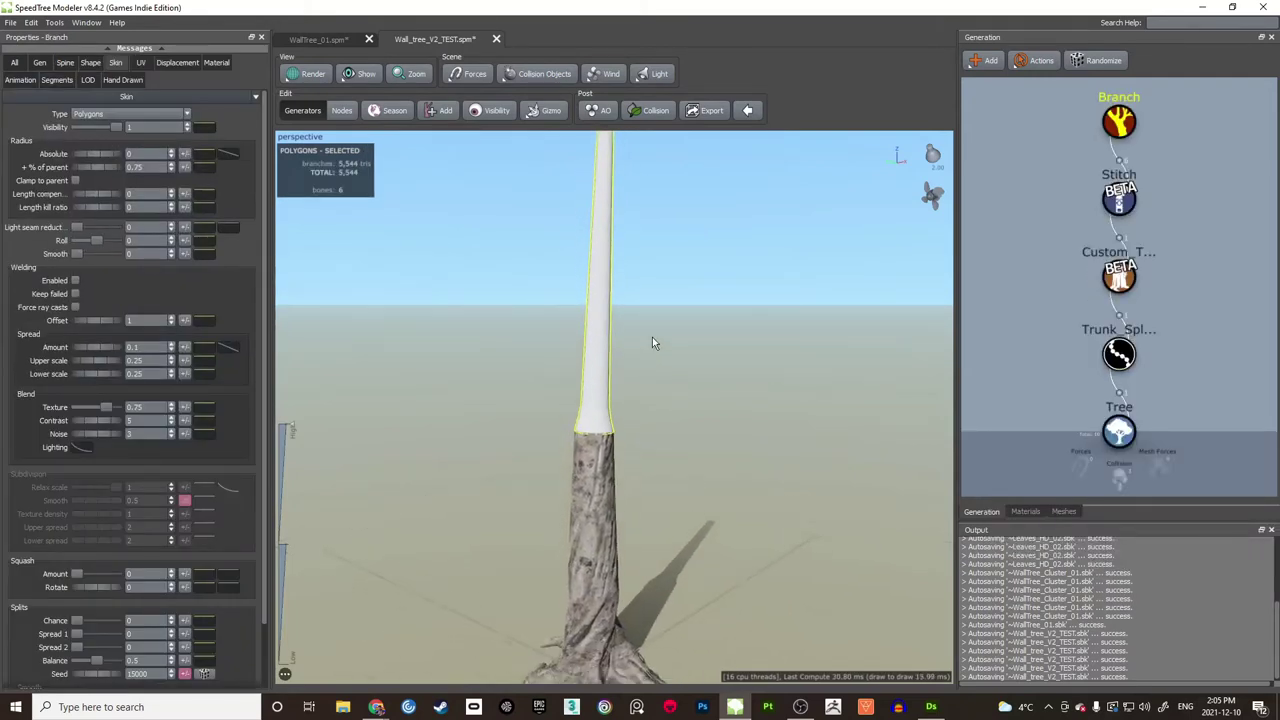
mouse_move(594, 351)
mouse_down()
mouse_move(668, 327)
mouse_move(746, 327)
mouse_move(605, 350)
mouse_move(690, 332)
mouse_move(702, 309)
mouse_move(669, 374)
mouse_move(603, 336)
mouse_up()
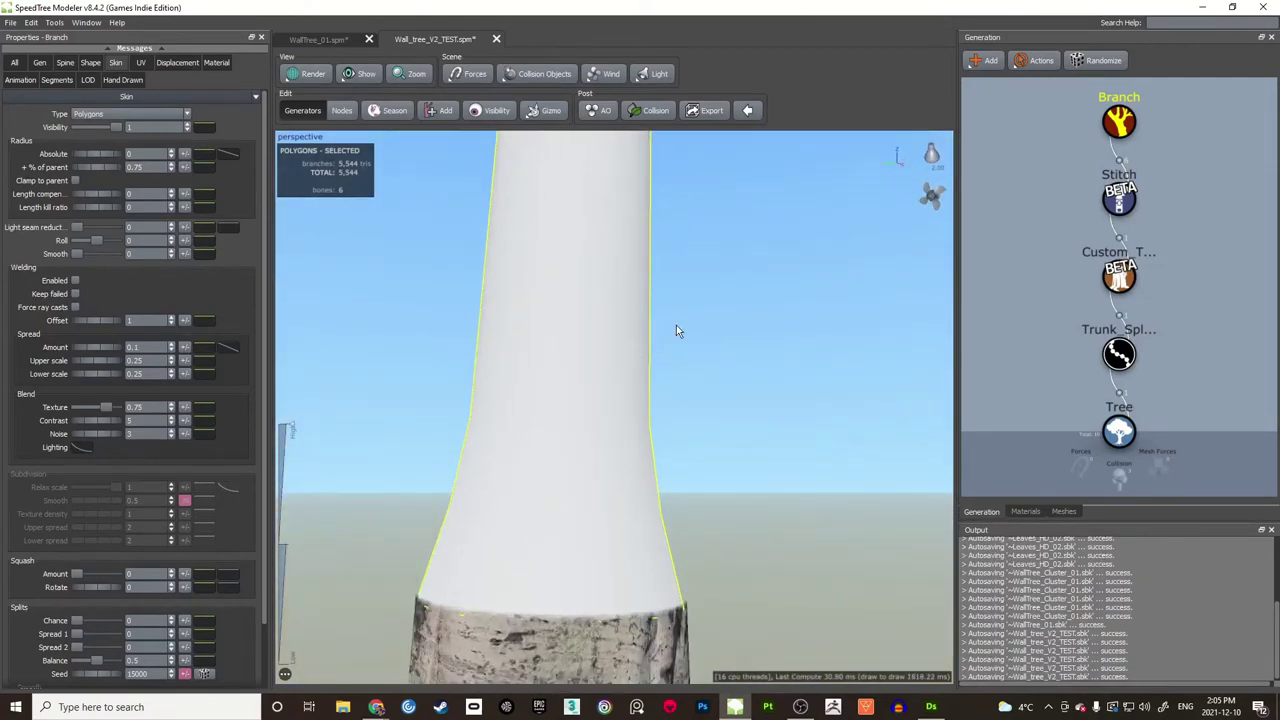
Step: Display the model in wireframe and examine the join between the new branch and the custom trunk
key(w)
scroll(676, 332, down, 3)
drag(677, 346, 672, 350)
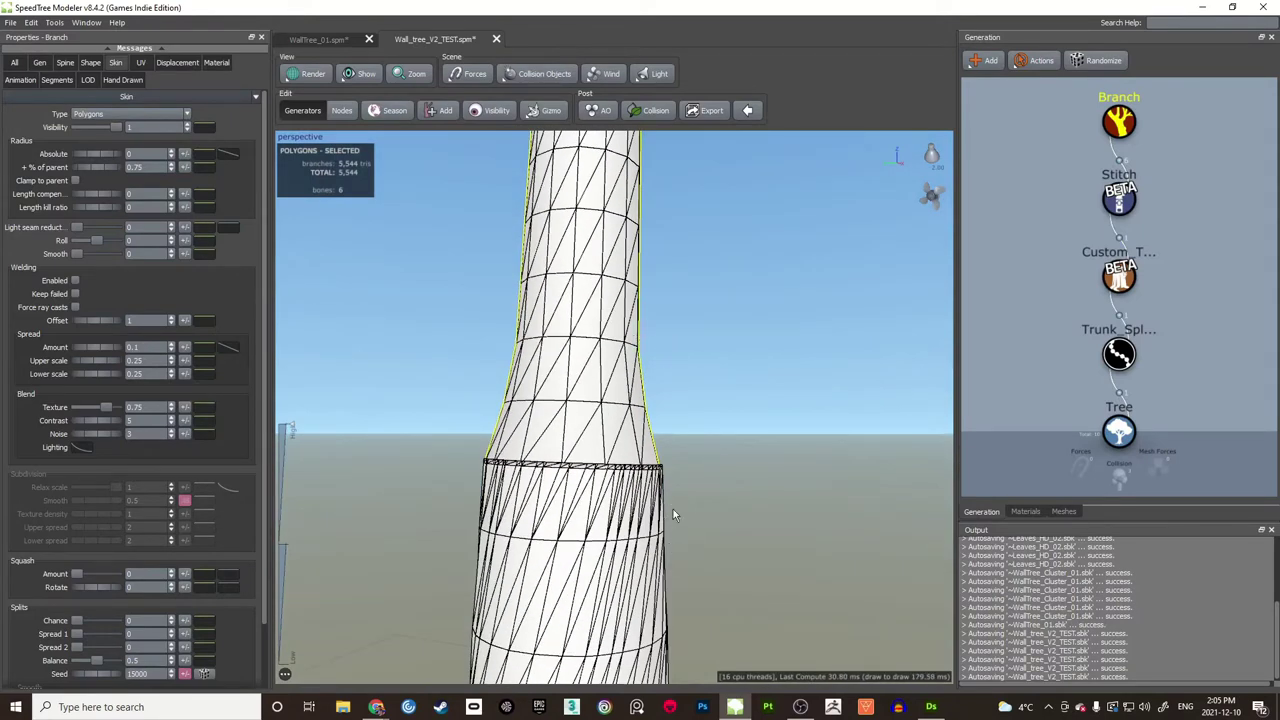
scroll(656, 394, down, 2)
middle_drag(657, 393, 662, 378)
drag(662, 384, 694, 407)
Step: Set the Branch generator's skin radius relative to its parent to 1
middle_drag(1177, 121, 1159, 198)
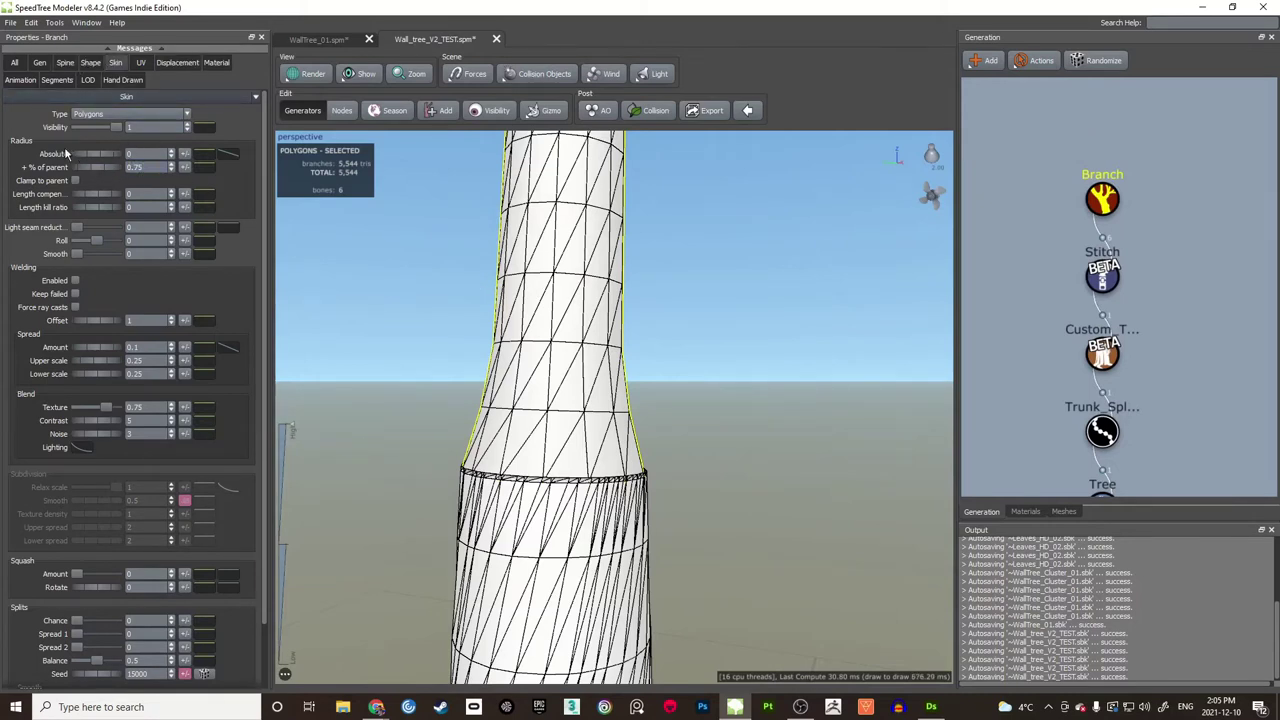
click(144, 168)
text(1)
key(Return)
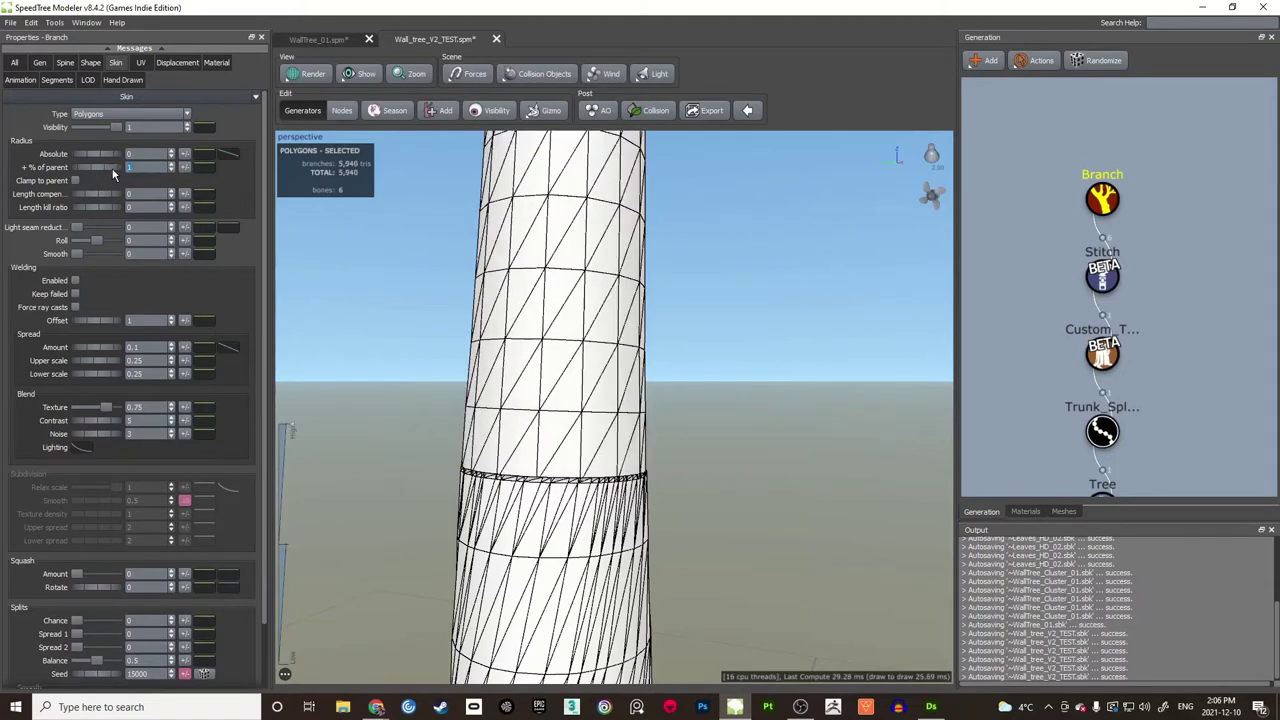
scroll(588, 356, down, 6)
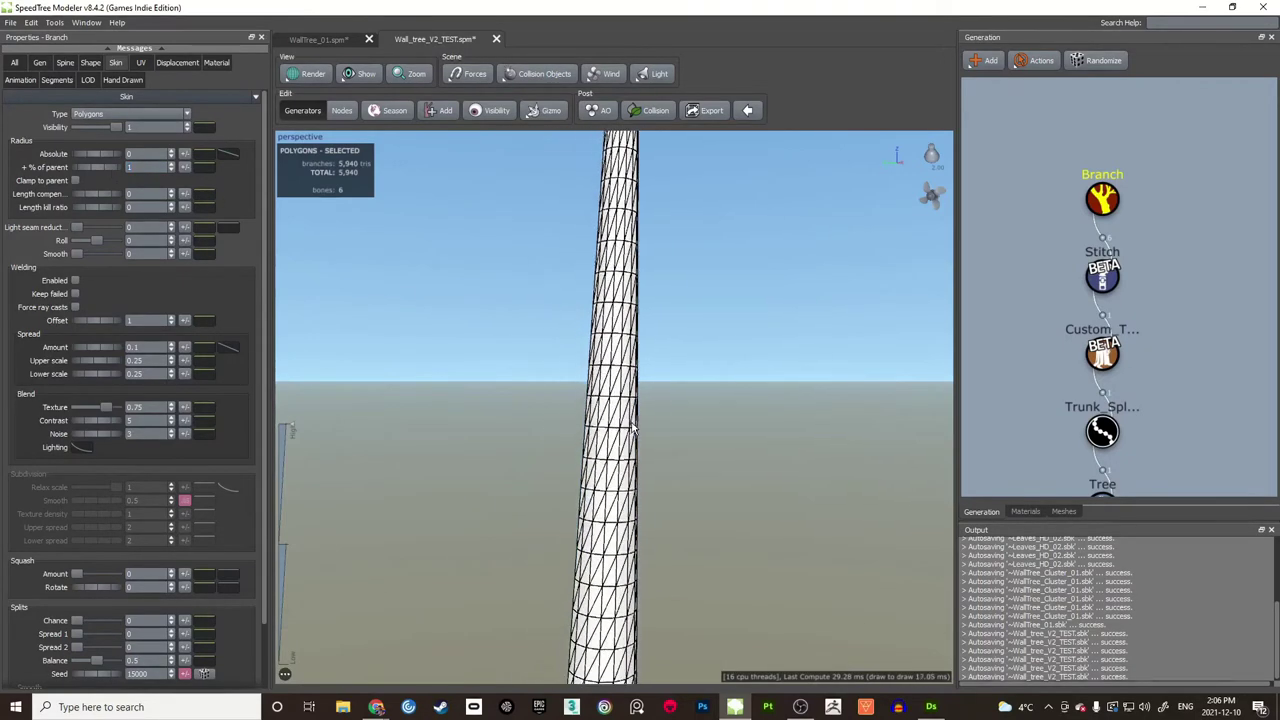
middle_drag(632, 389, 643, 288)
drag(643, 288, 638, 304)
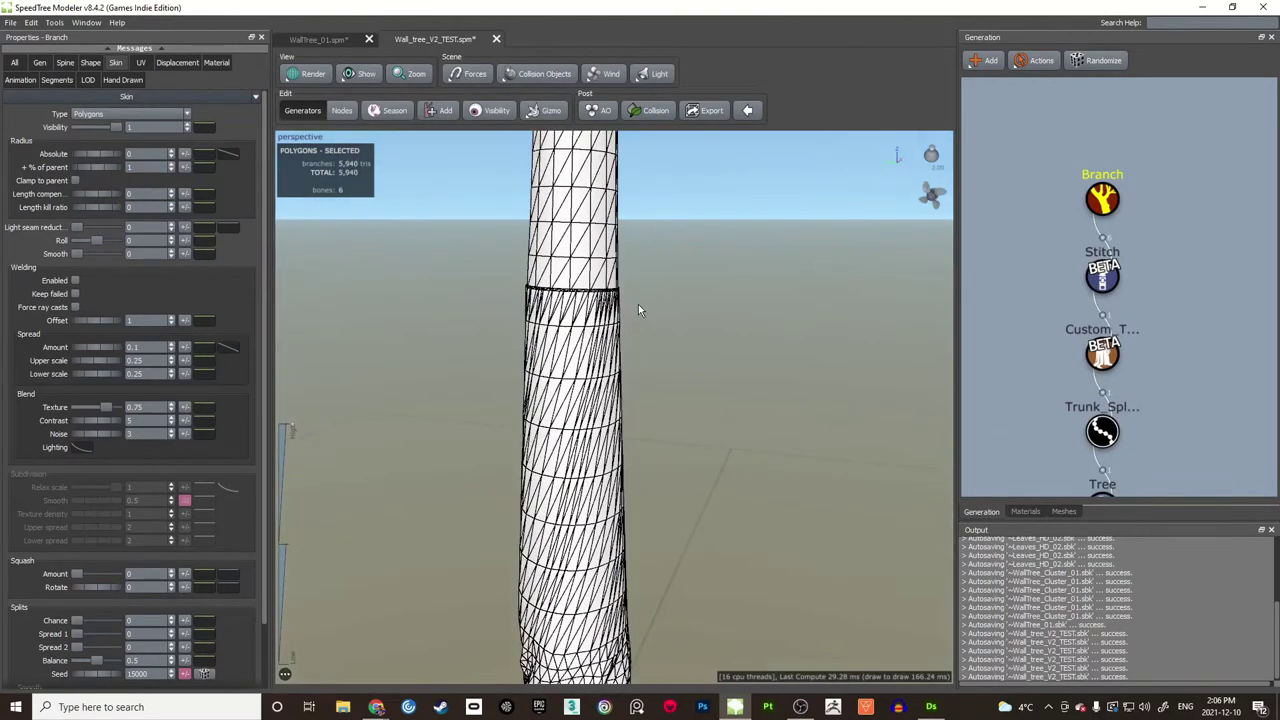
Step: Return to the textured view and examine the join between the branch and the trunk from near and far
key(1)
scroll(640, 303, up, 3)
middle_drag(624, 261, 625, 293)
drag(625, 293, 591, 291)
scroll(632, 303, up, 2)
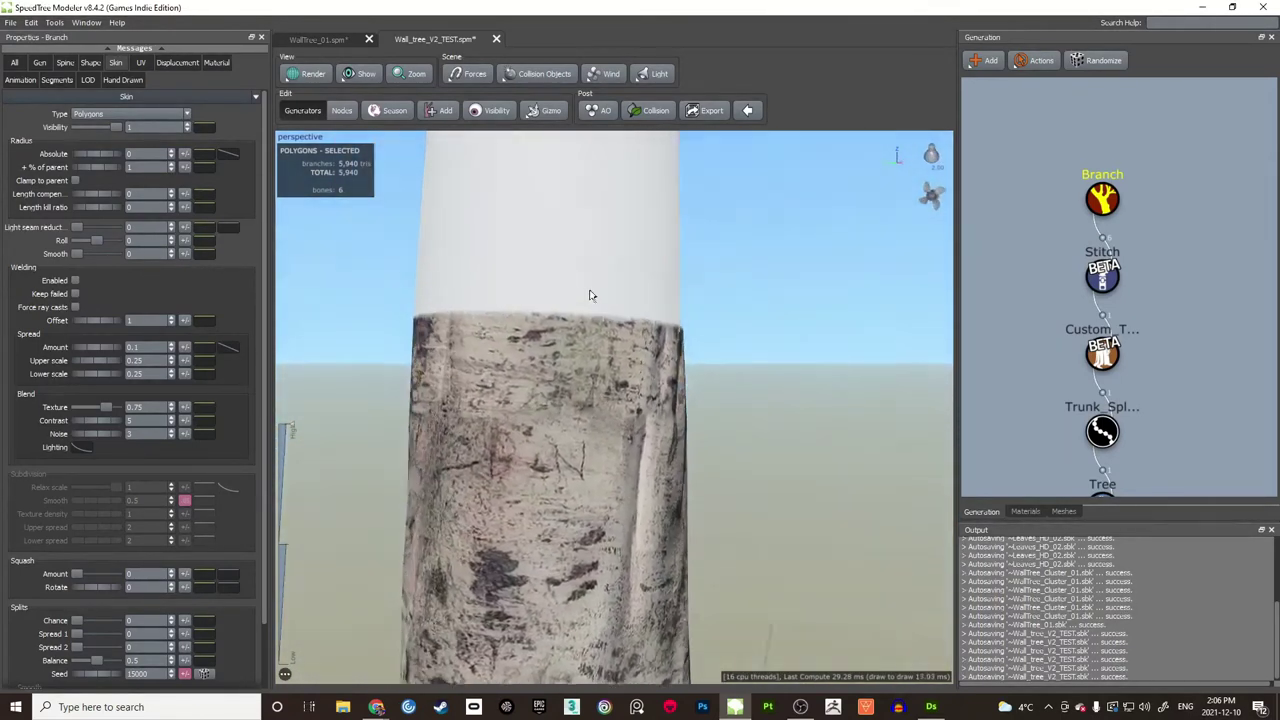
scroll(595, 298, down, 3)
scroll(597, 294, down, 3)
middle_drag(608, 298, 657, 316)
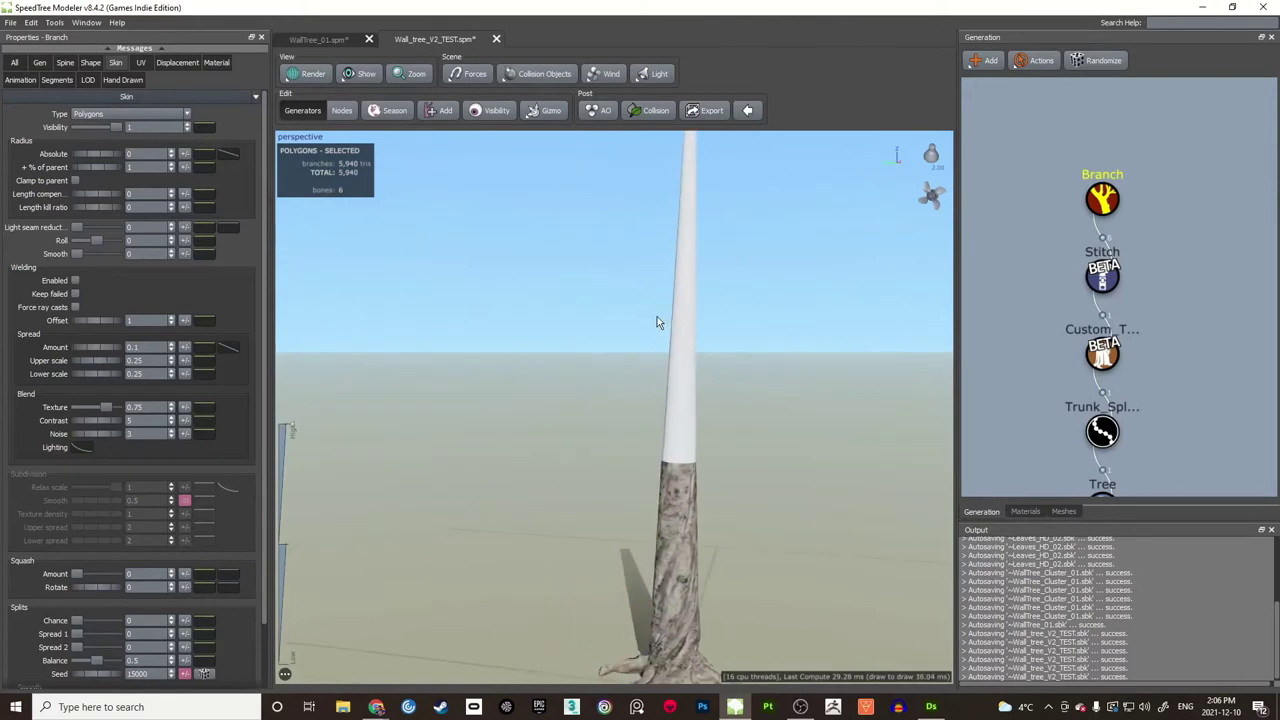
drag(657, 316, 691, 320)
scroll(697, 313, up, 4)
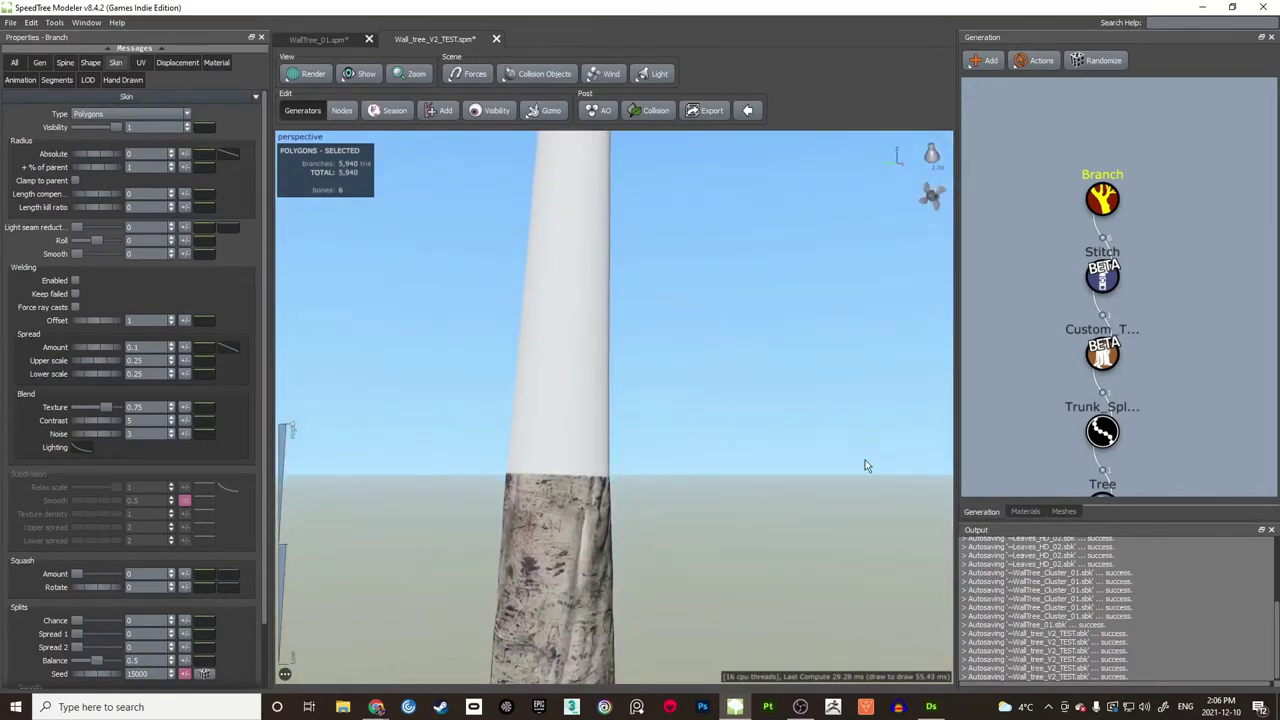
Step: Review the Bark_Custom and Bark_Tiling entries in the materials list and close the list
click(1030, 512)
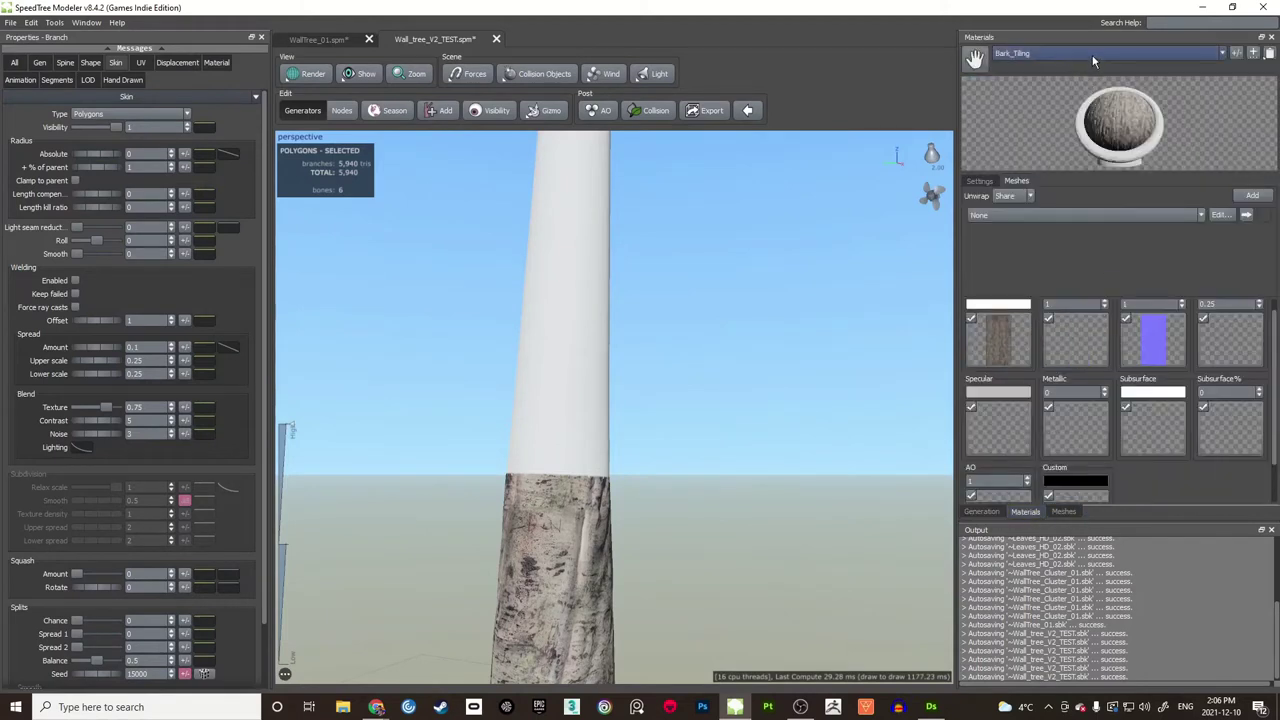
click(1236, 54)
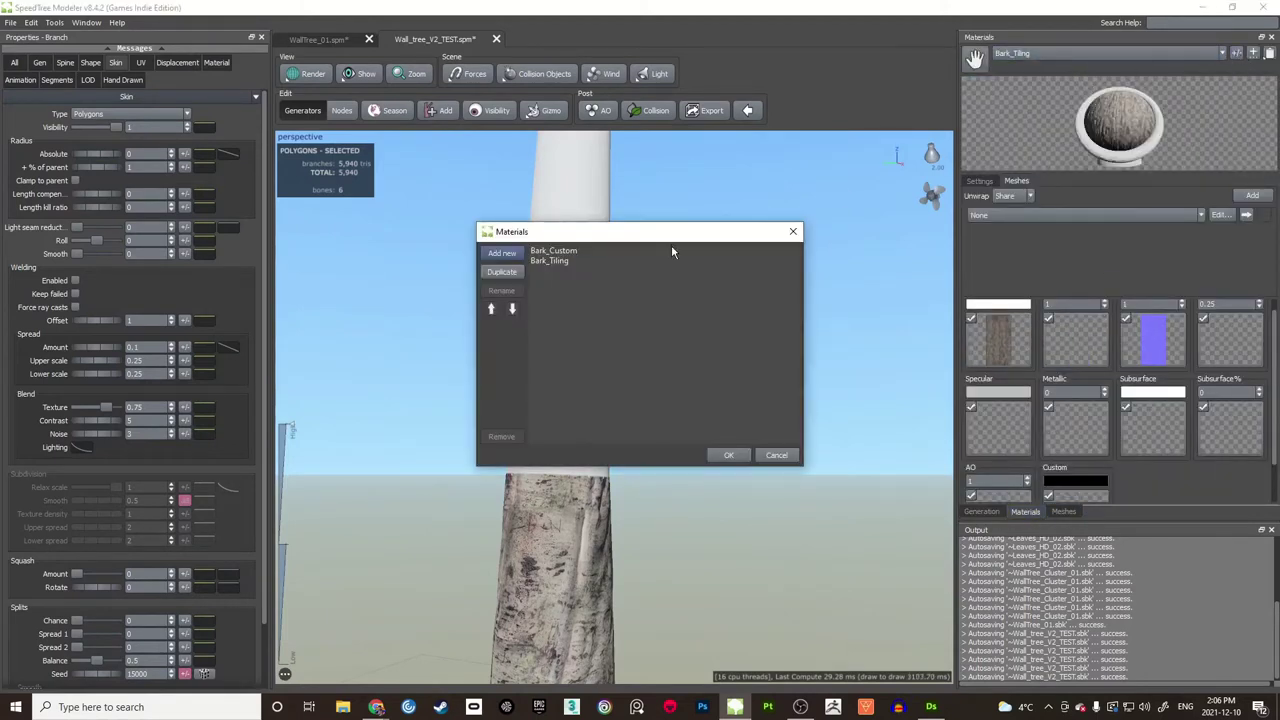
click(553, 251)
click(560, 262)
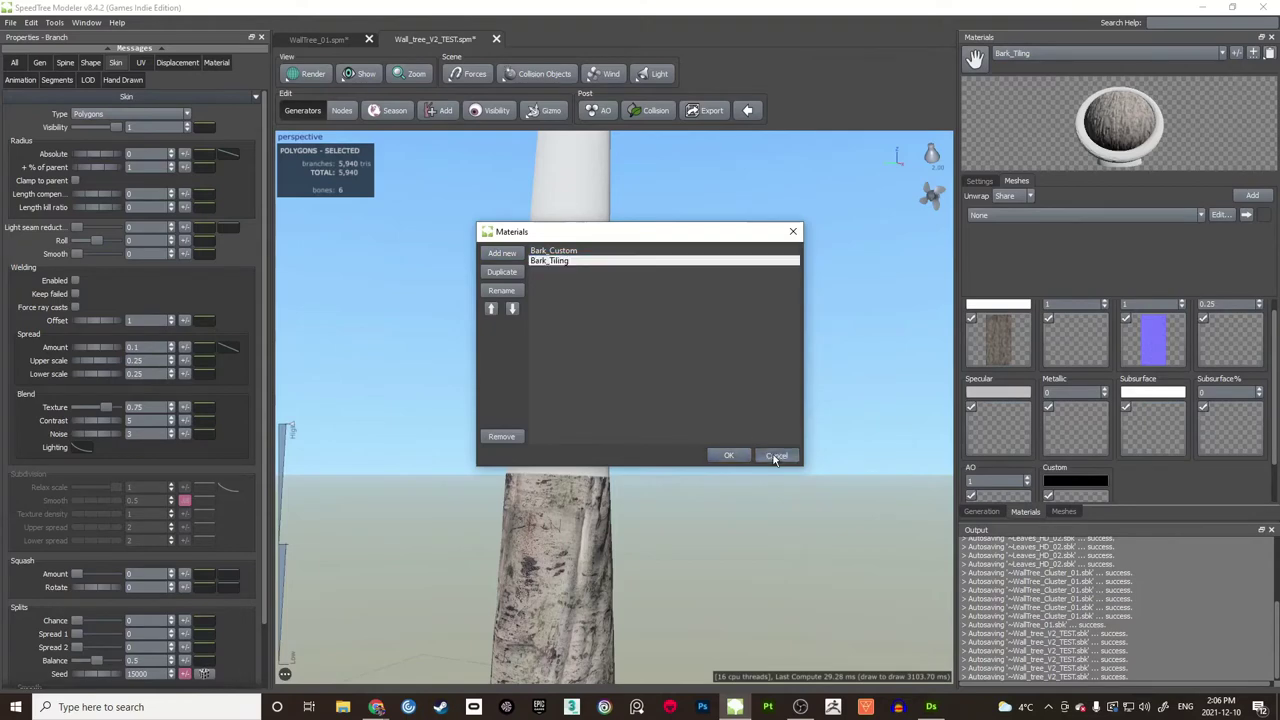
click(728, 455)
Step: Display the Bark_Custom material and compare its color map with the bark on the custom trunk
click(1012, 54)
click(1017, 66)
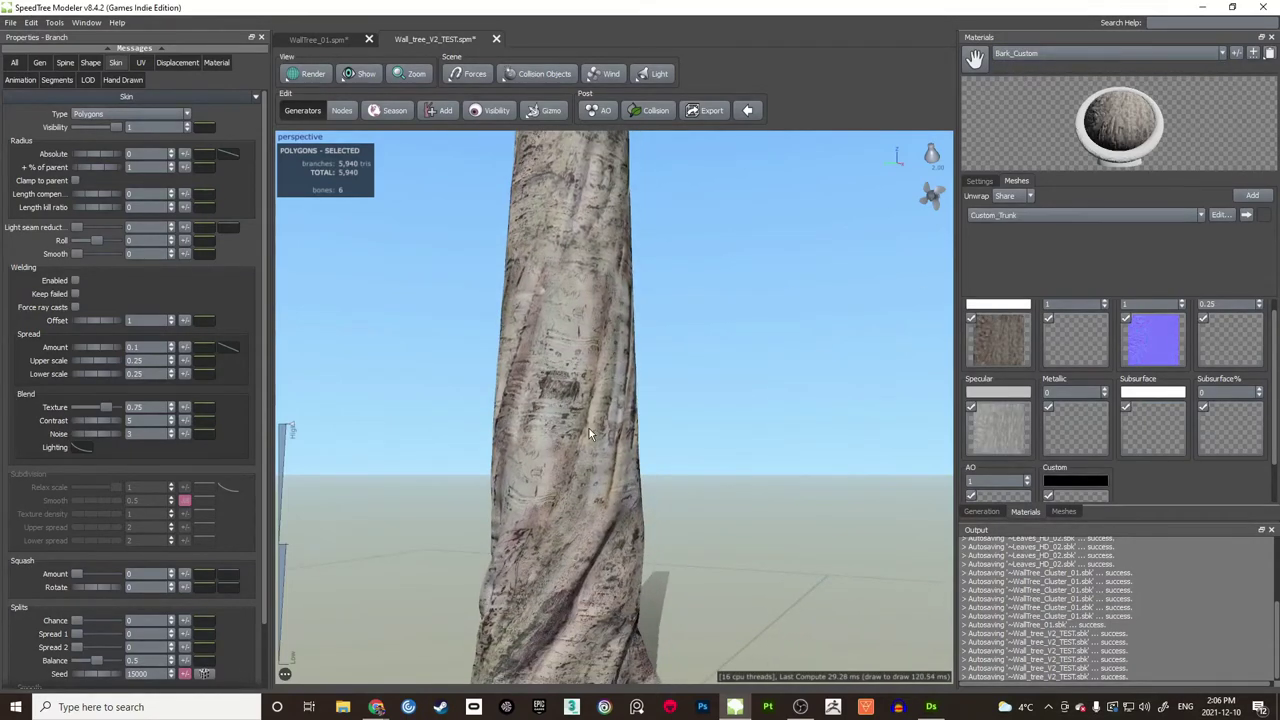
scroll(589, 428, down, 3)
drag(591, 412, 667, 392)
middle_drag(667, 392, 662, 345)
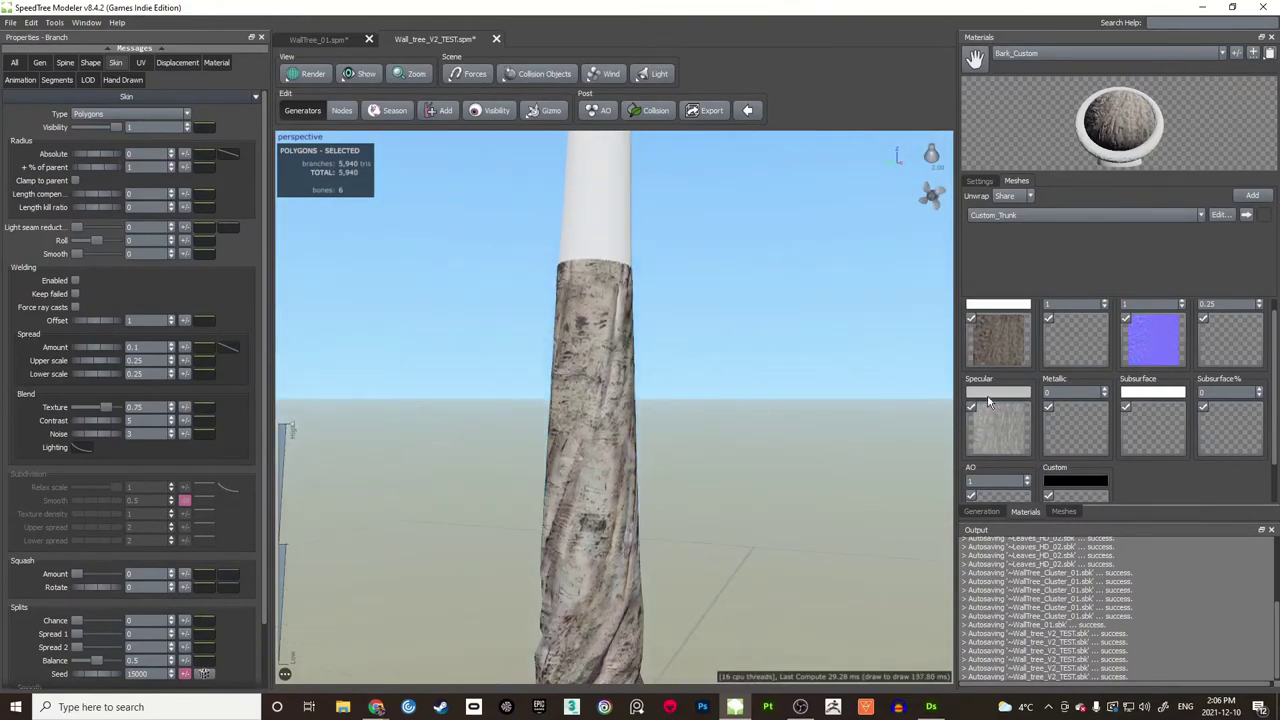
click(1010, 356)
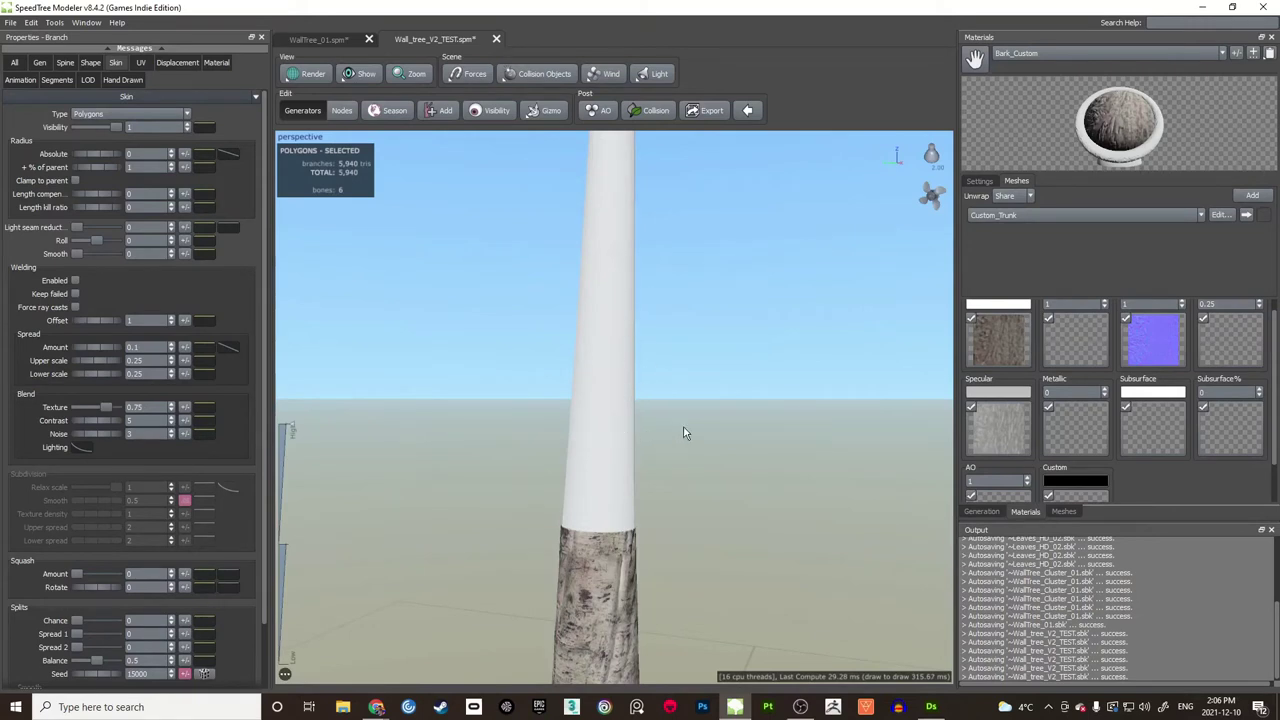
Step: Display the Bark_Tiling material, inspect its color map at full size, and close the map
click(1032, 54)
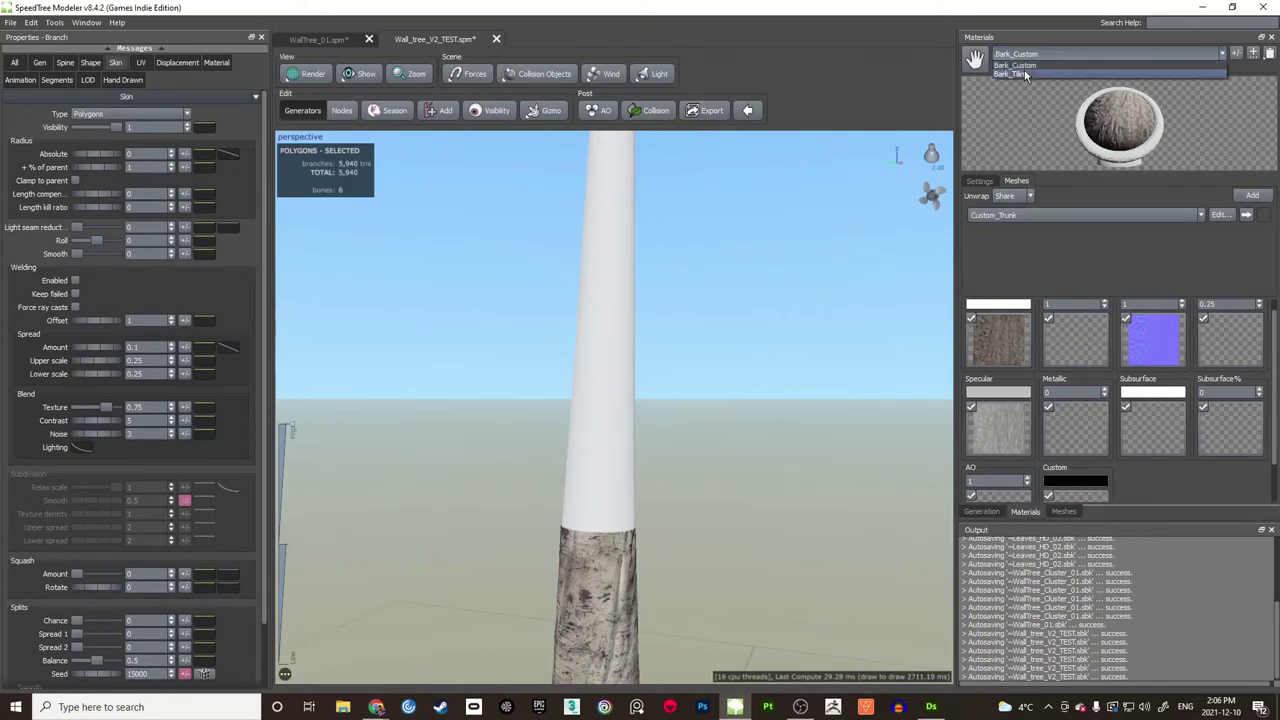
click(1024, 73)
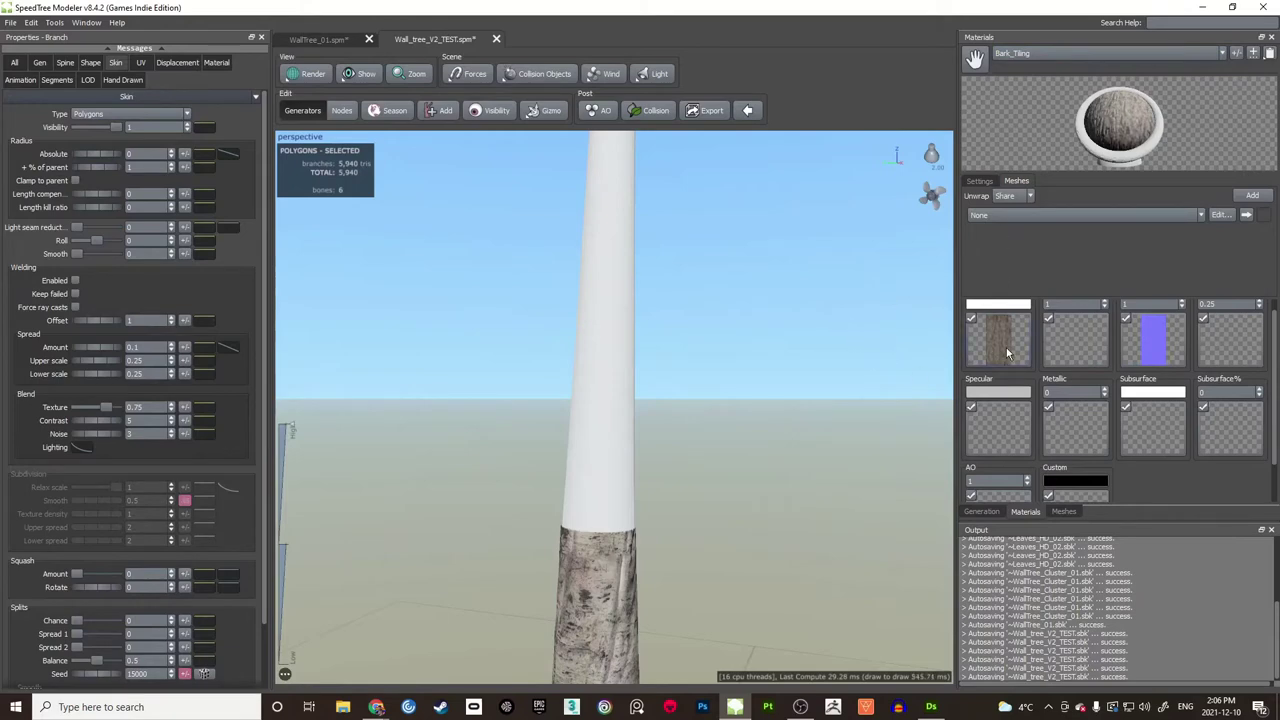
double_click(1006, 347)
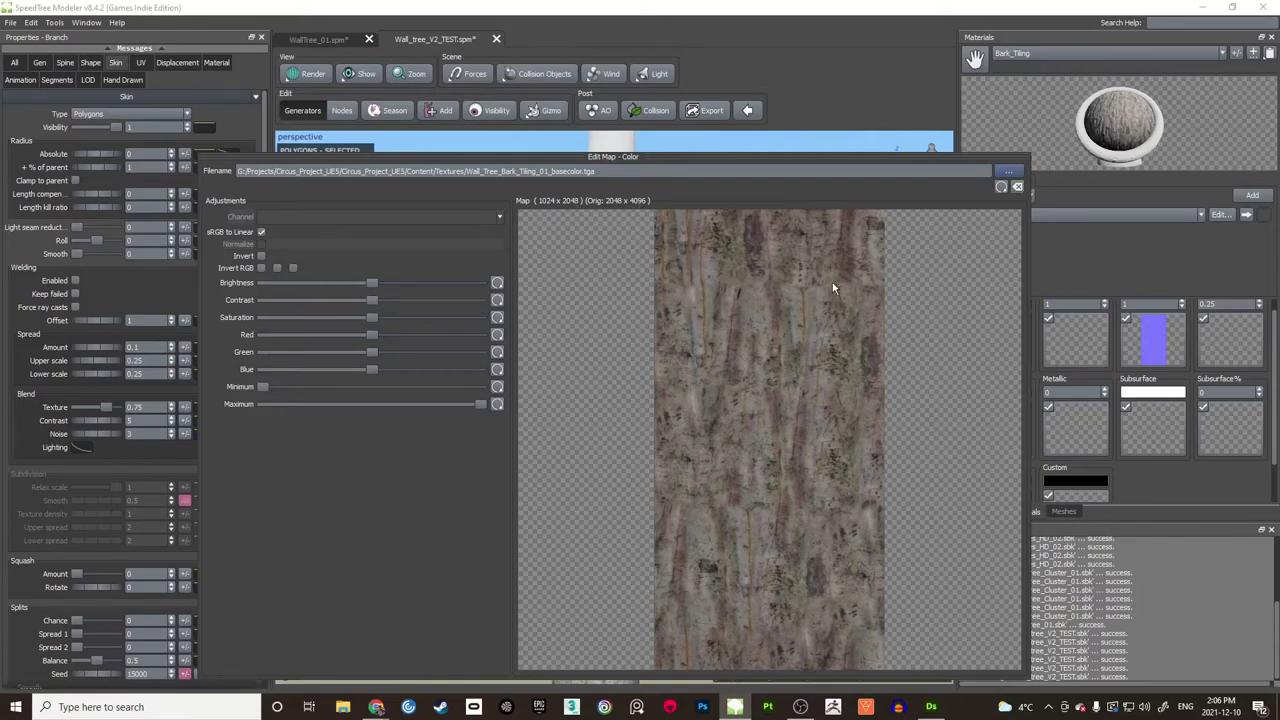
key(Escape)
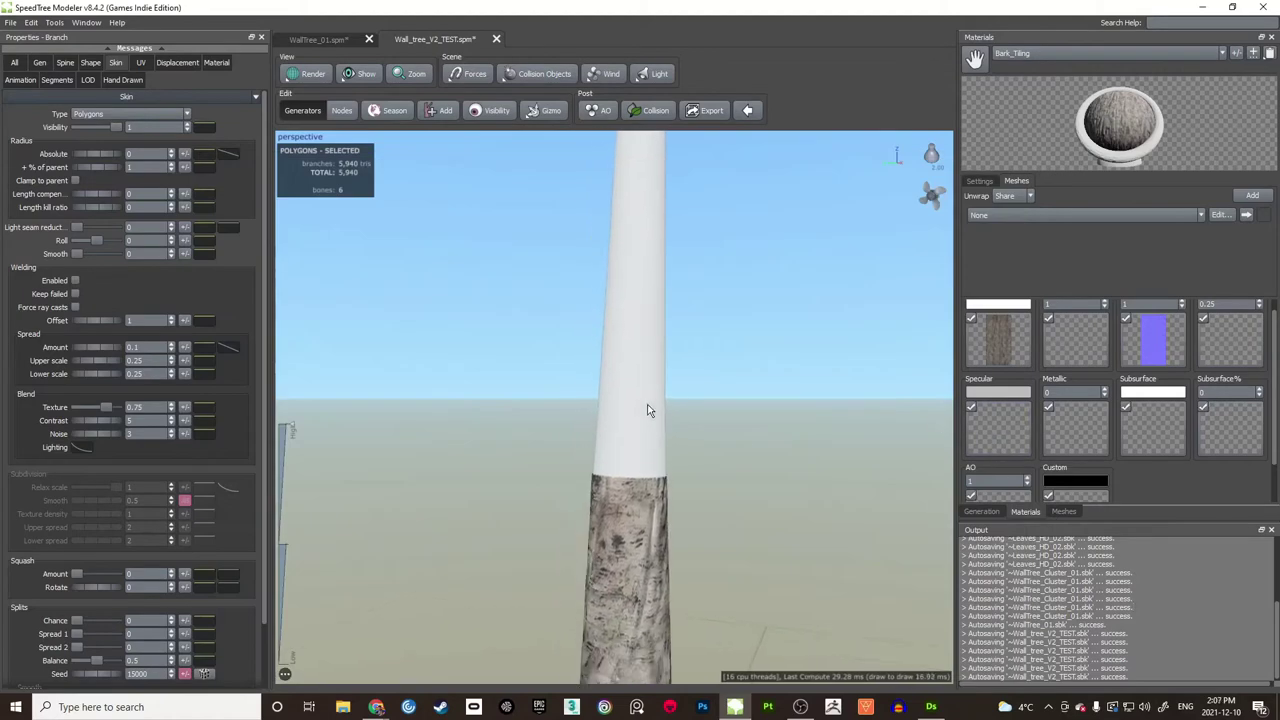
Step: Assign the Bark_Tiling material to the branch trunk extension and check the bark around the join
click(656, 404)
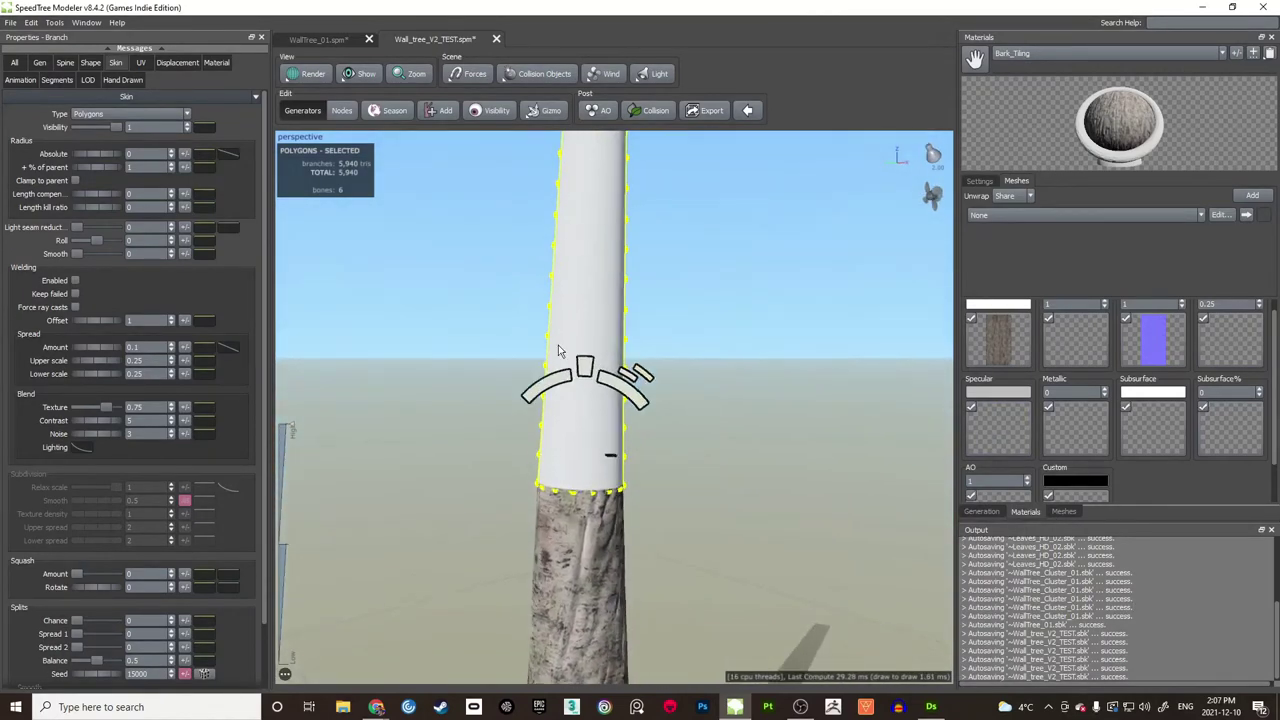
click(216, 62)
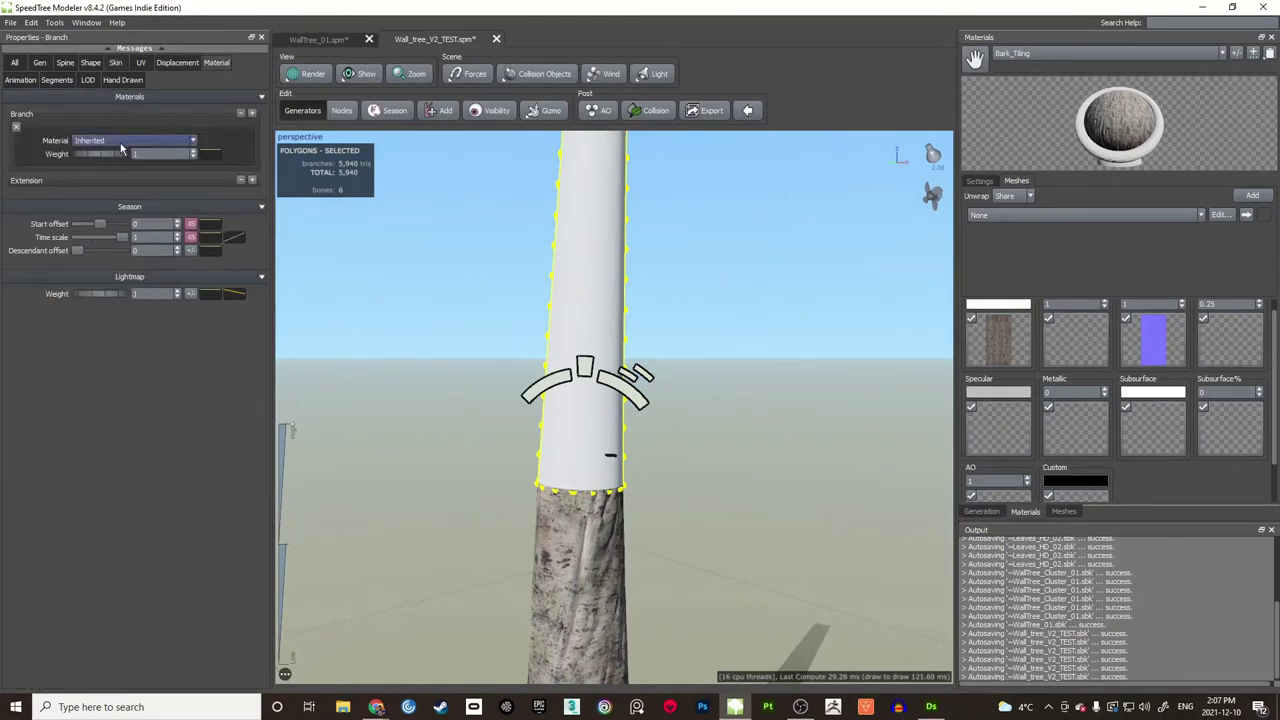
click(108, 141)
click(92, 168)
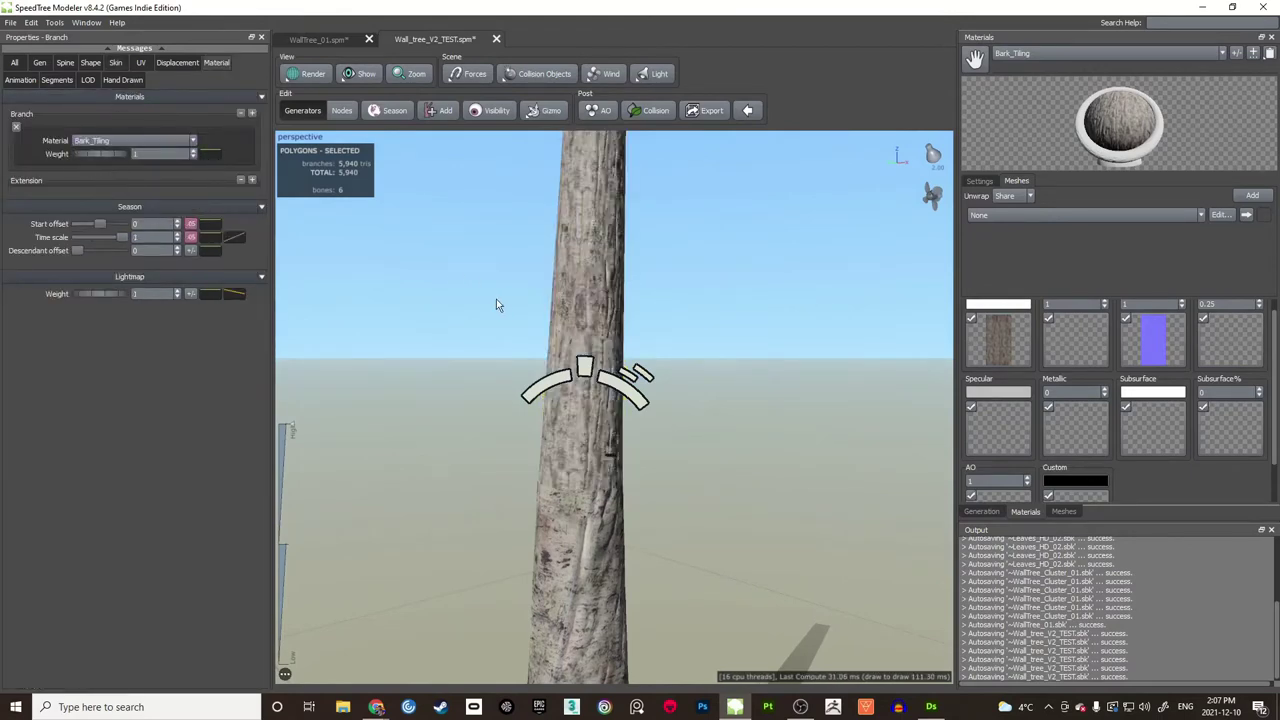
drag(531, 281, 720, 314)
middle_drag(720, 314, 725, 291)
scroll(733, 324, up, 4)
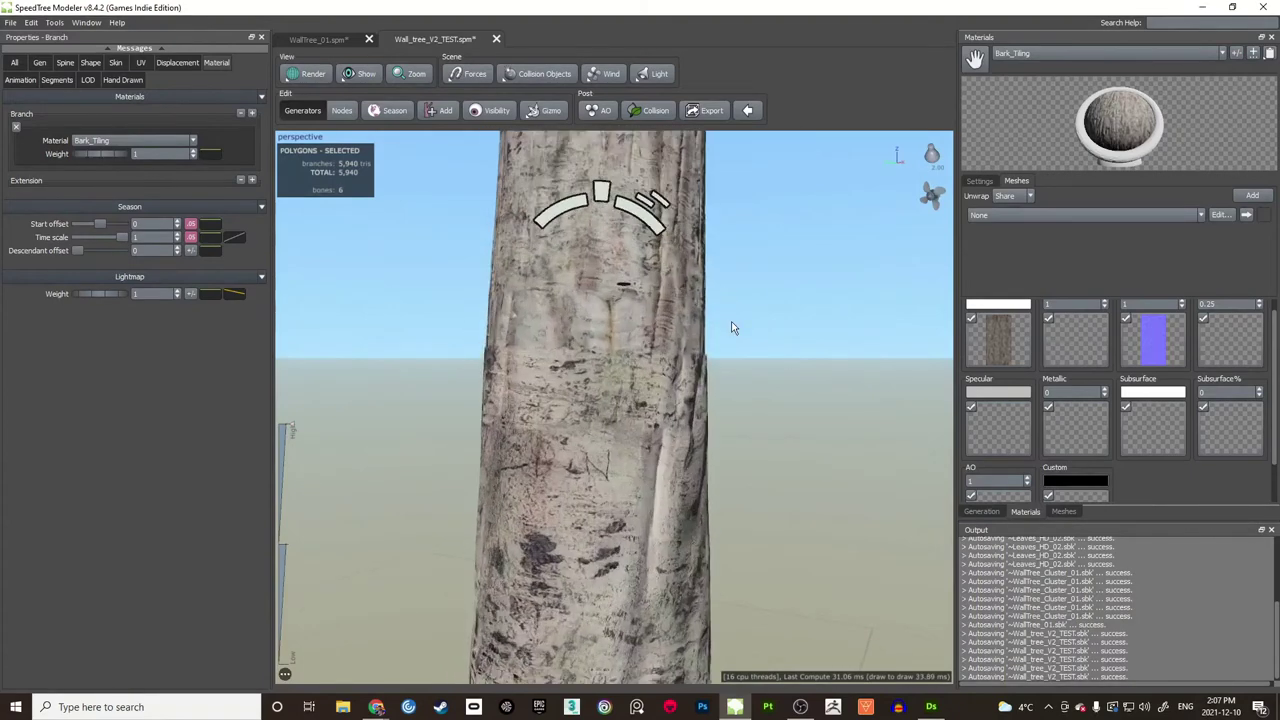
scroll(760, 276, down, 5)
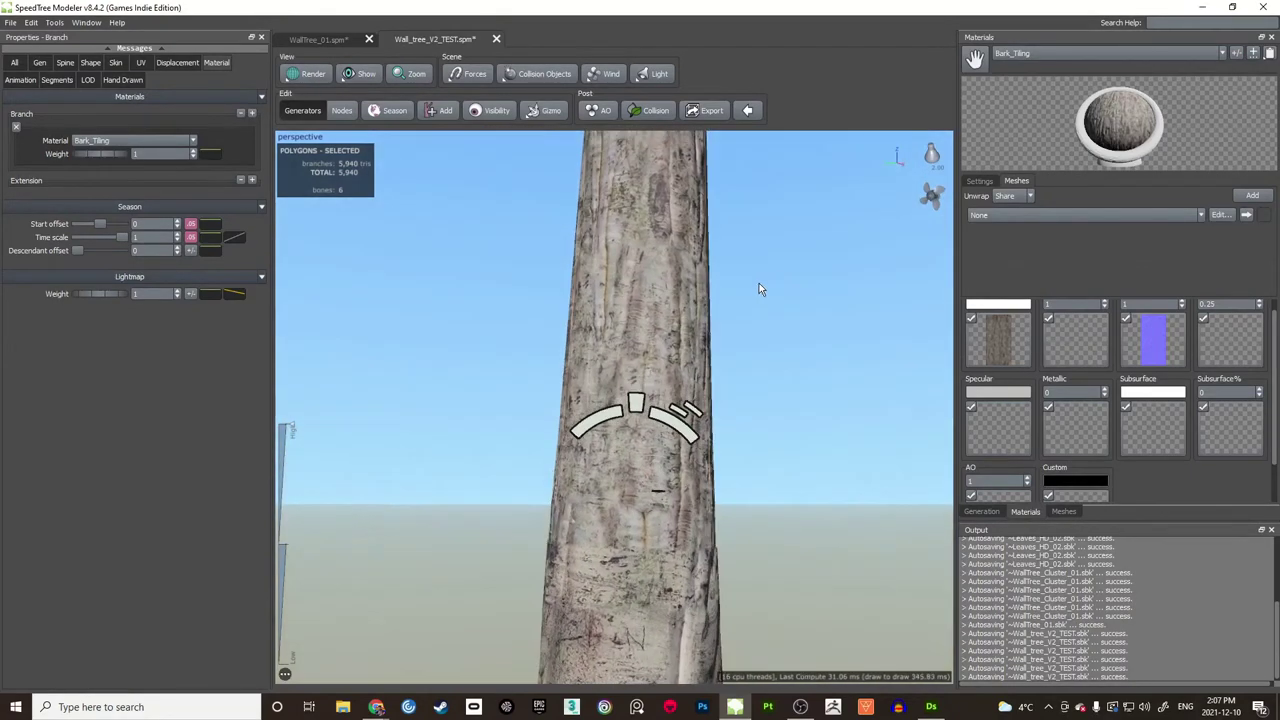
Step: Set the branch's UV mapping style to U locked [0, 1], V unrestricted, and check the texture at the seam
click(147, 67)
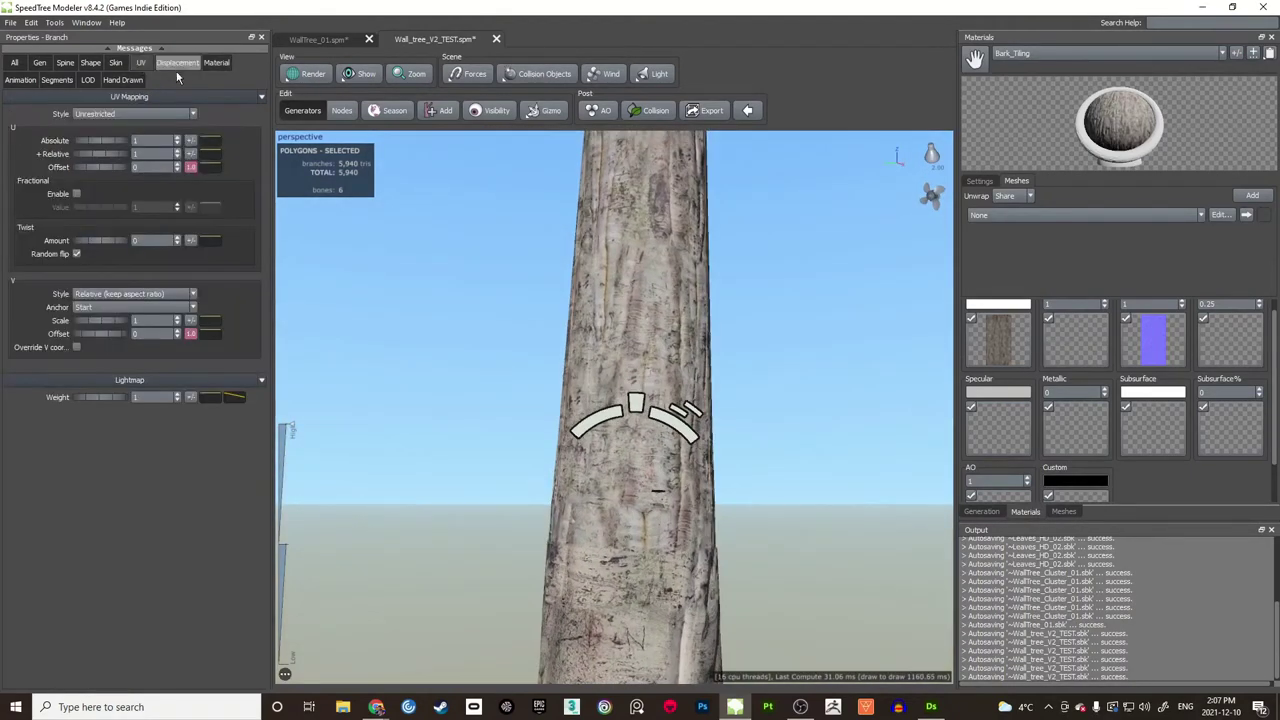
click(146, 116)
click(110, 134)
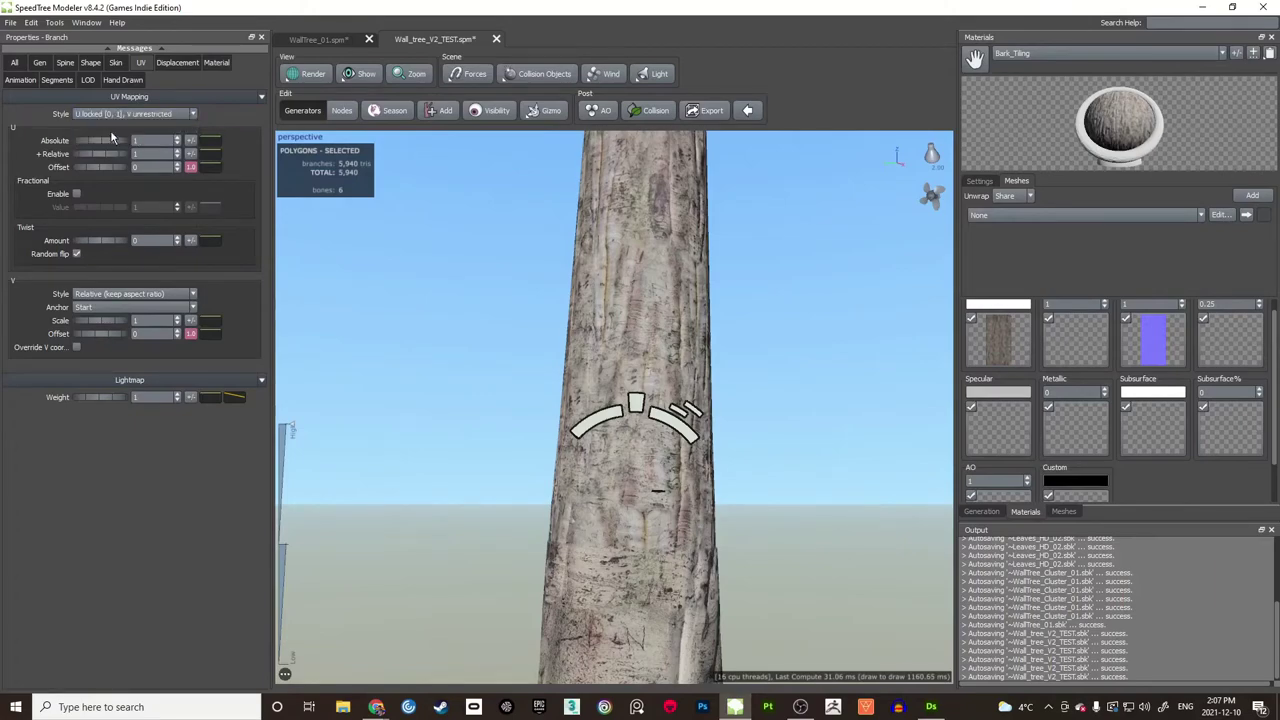
drag(623, 295, 602, 317)
scroll(709, 320, up, 4)
scroll(712, 325, down, 4)
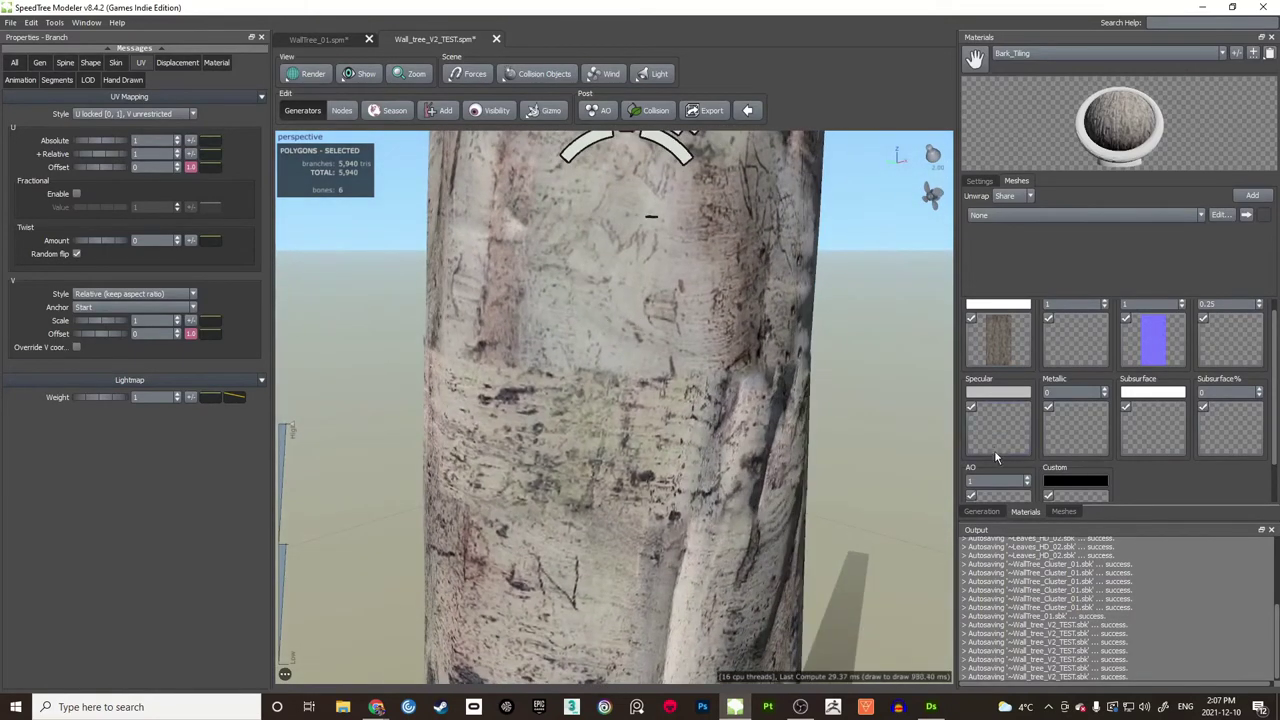
Step: Examine the extents of the branch, the Stitch and the Custom_Trunk by selecting each around the join
click(981, 511)
click(1103, 276)
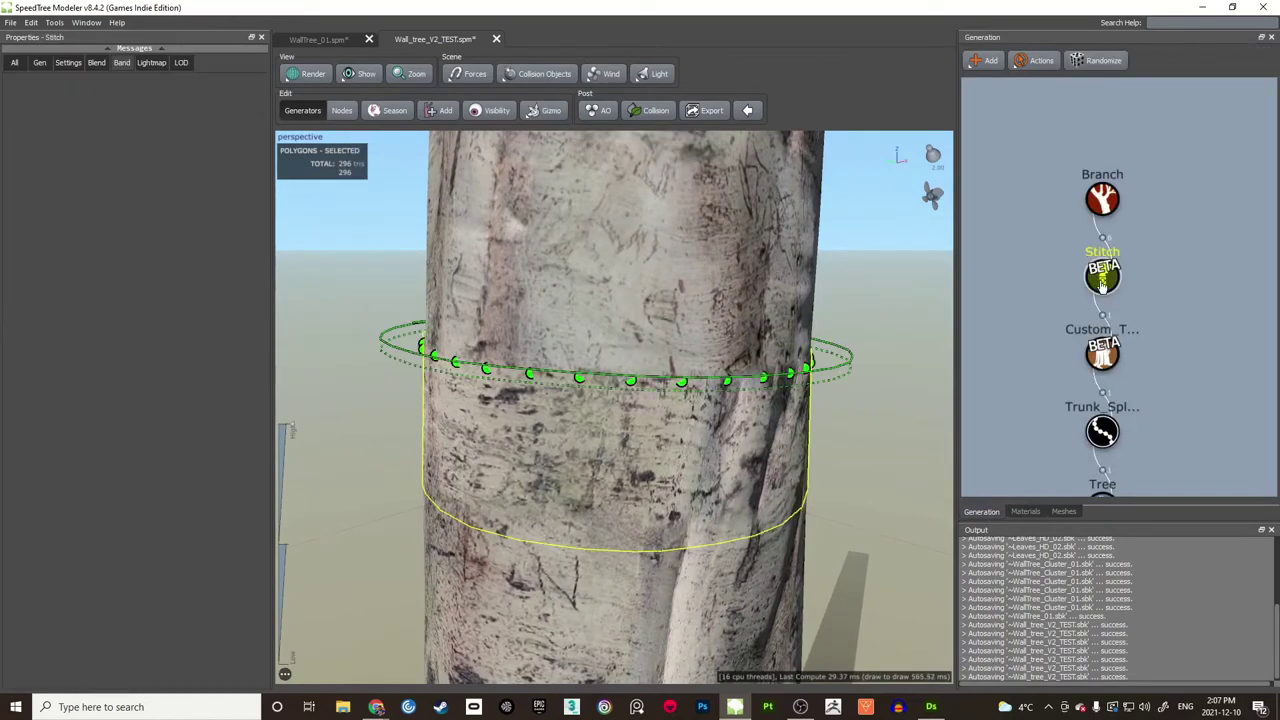
drag(820, 350, 682, 258)
click(682, 258)
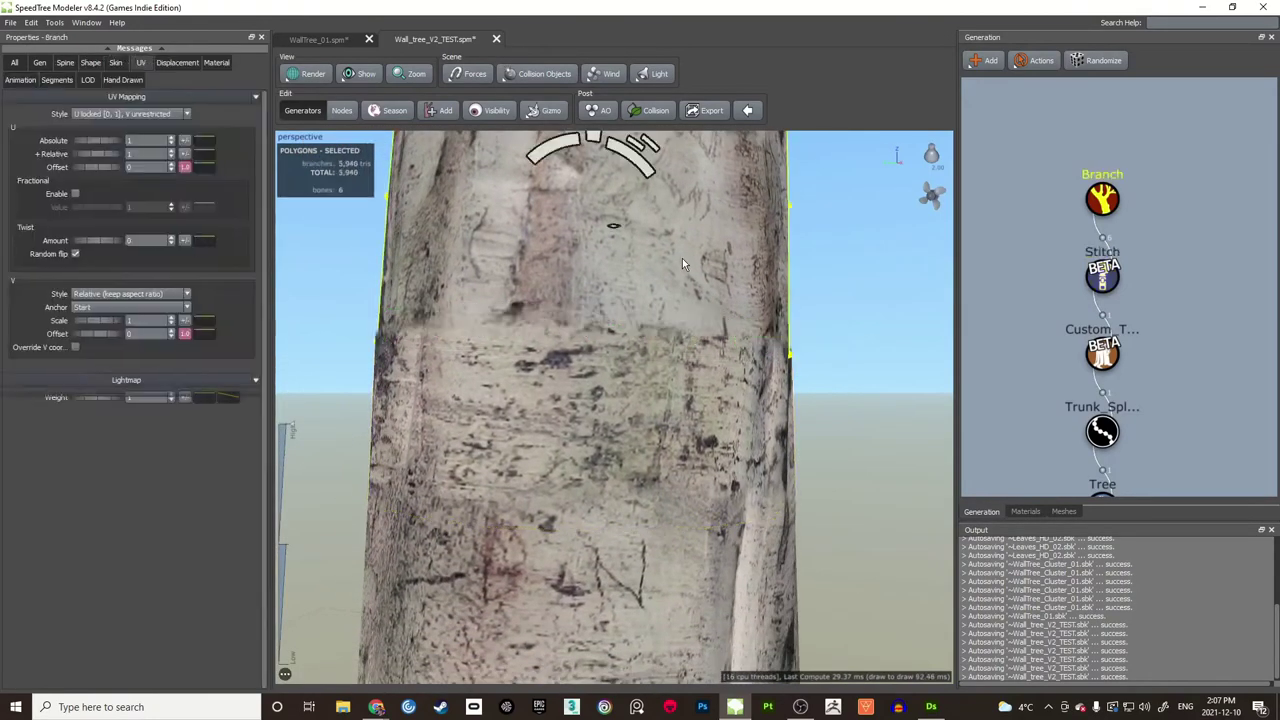
click(537, 404)
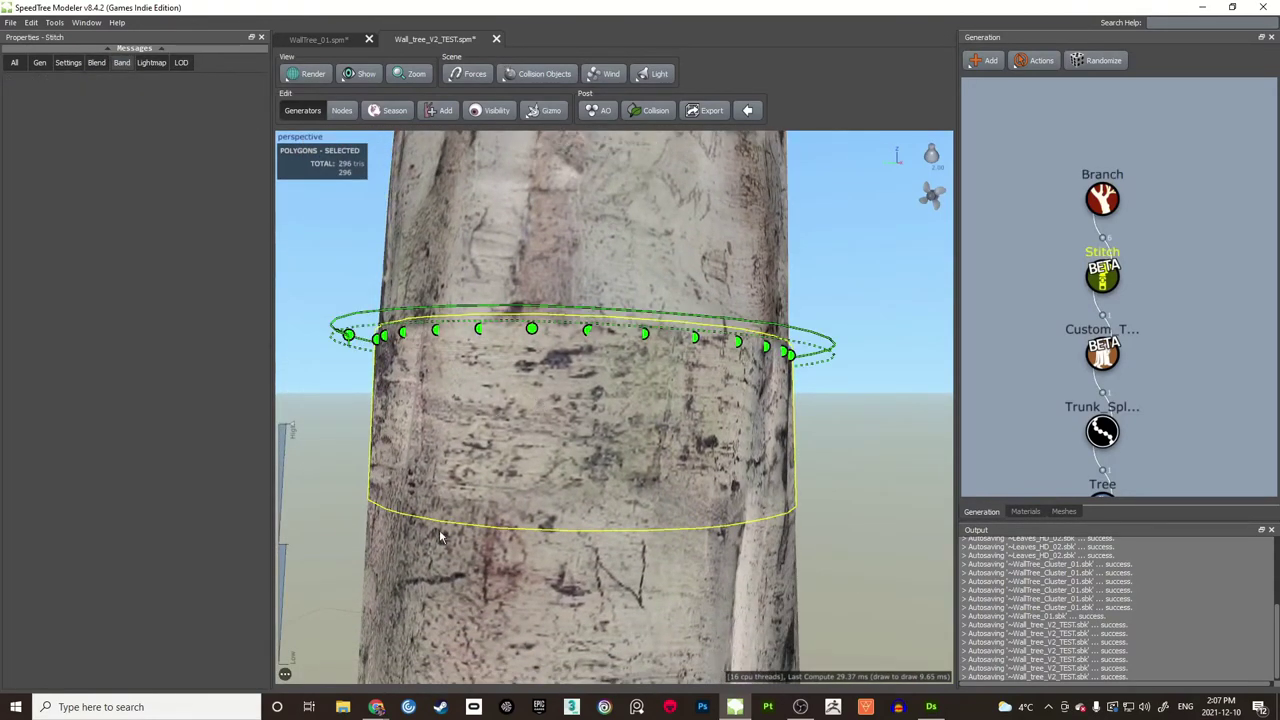
click(471, 592)
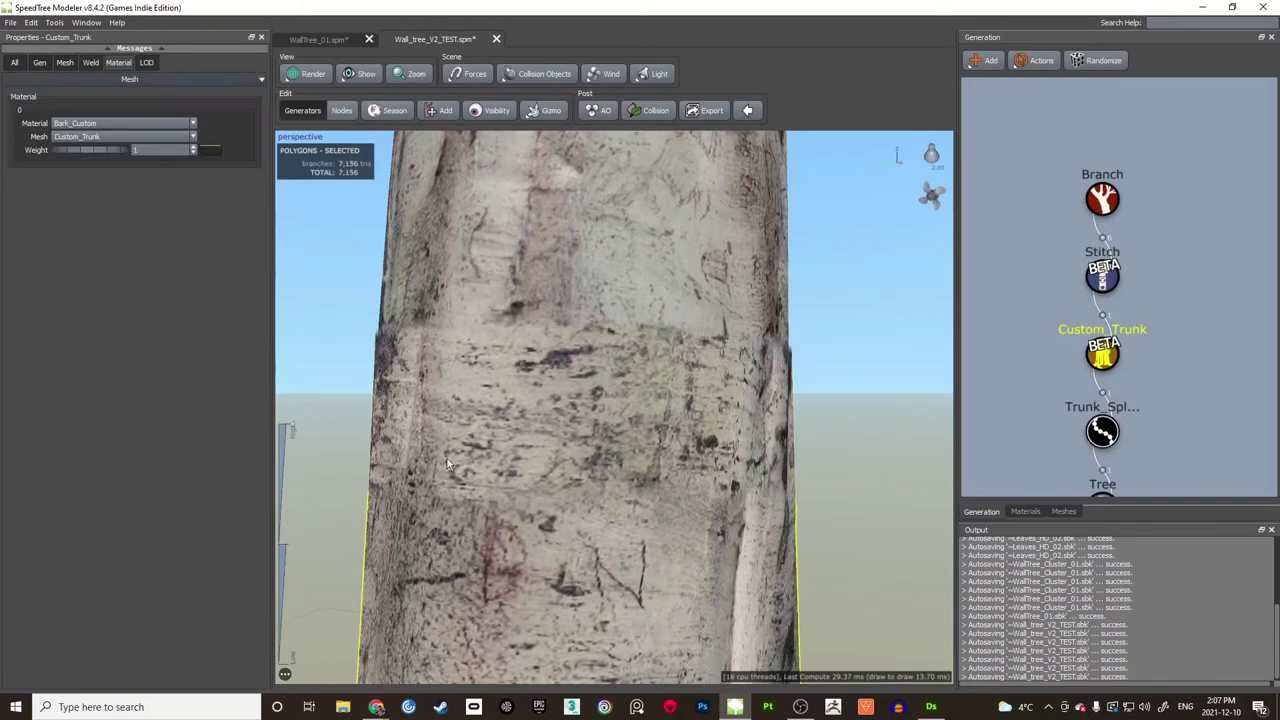
click(498, 384)
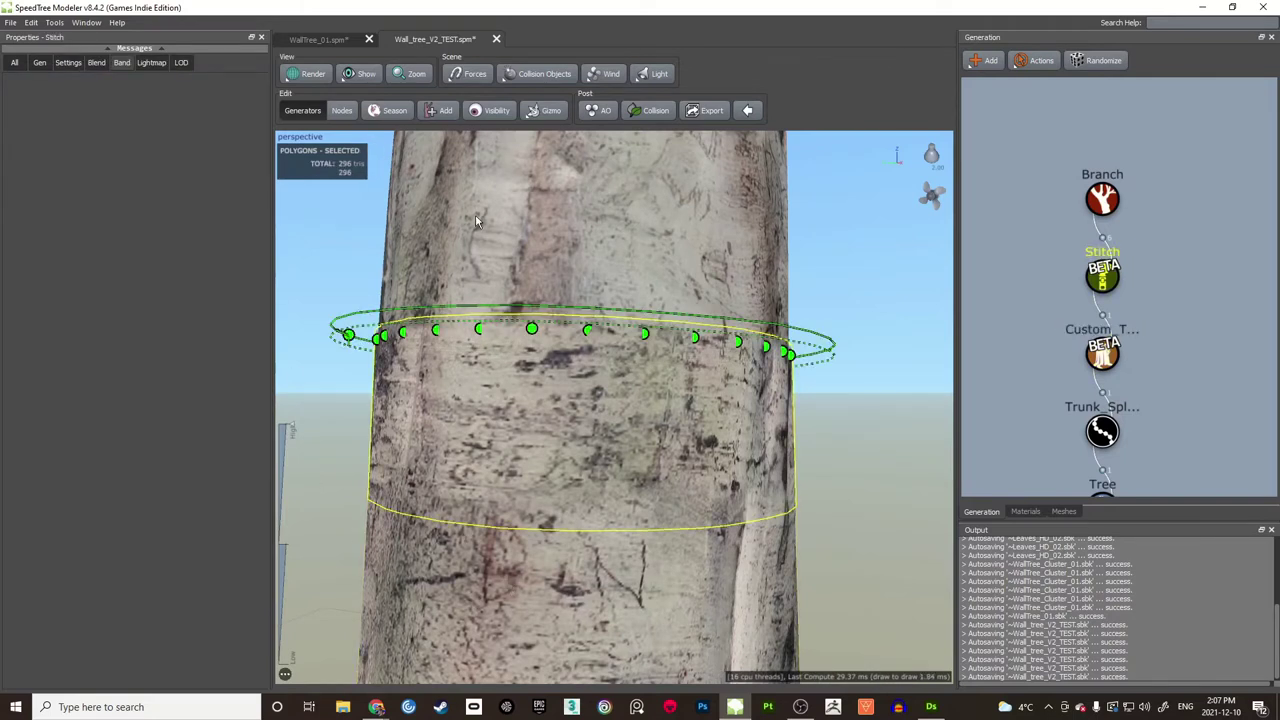
drag(752, 273, 778, 281)
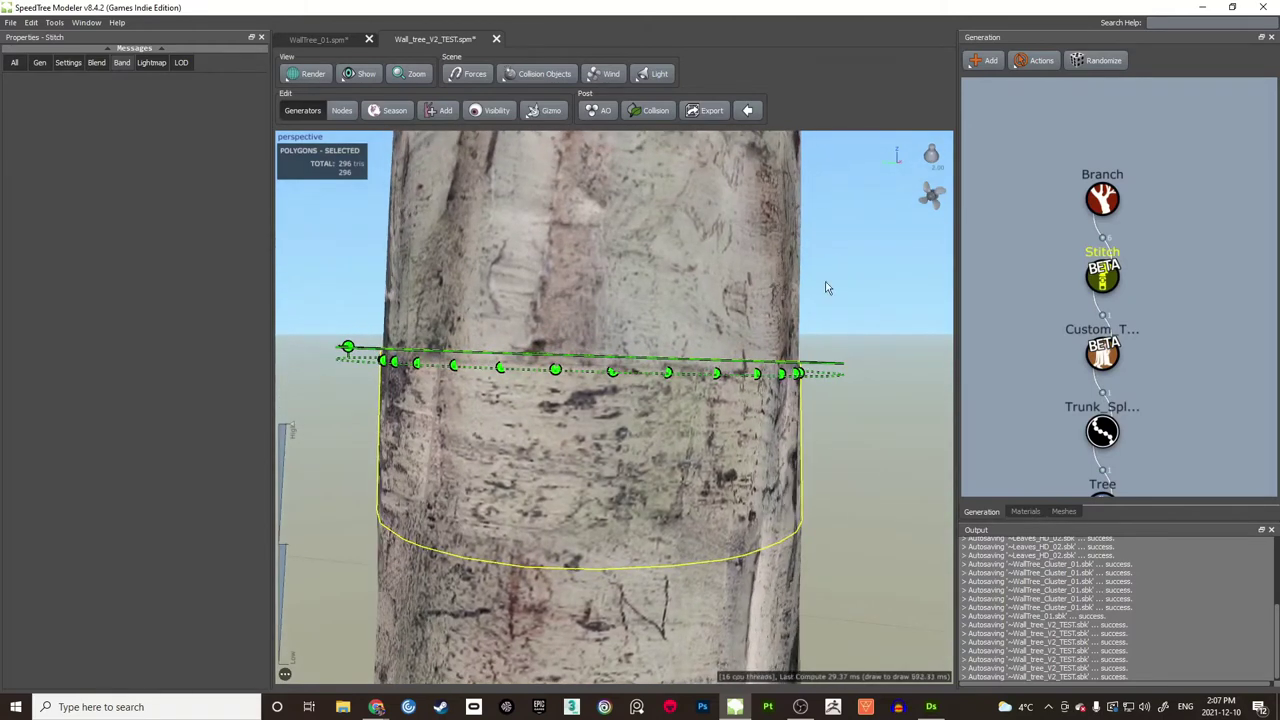
click(826, 282)
click(697, 400)
drag(808, 309, 812, 309)
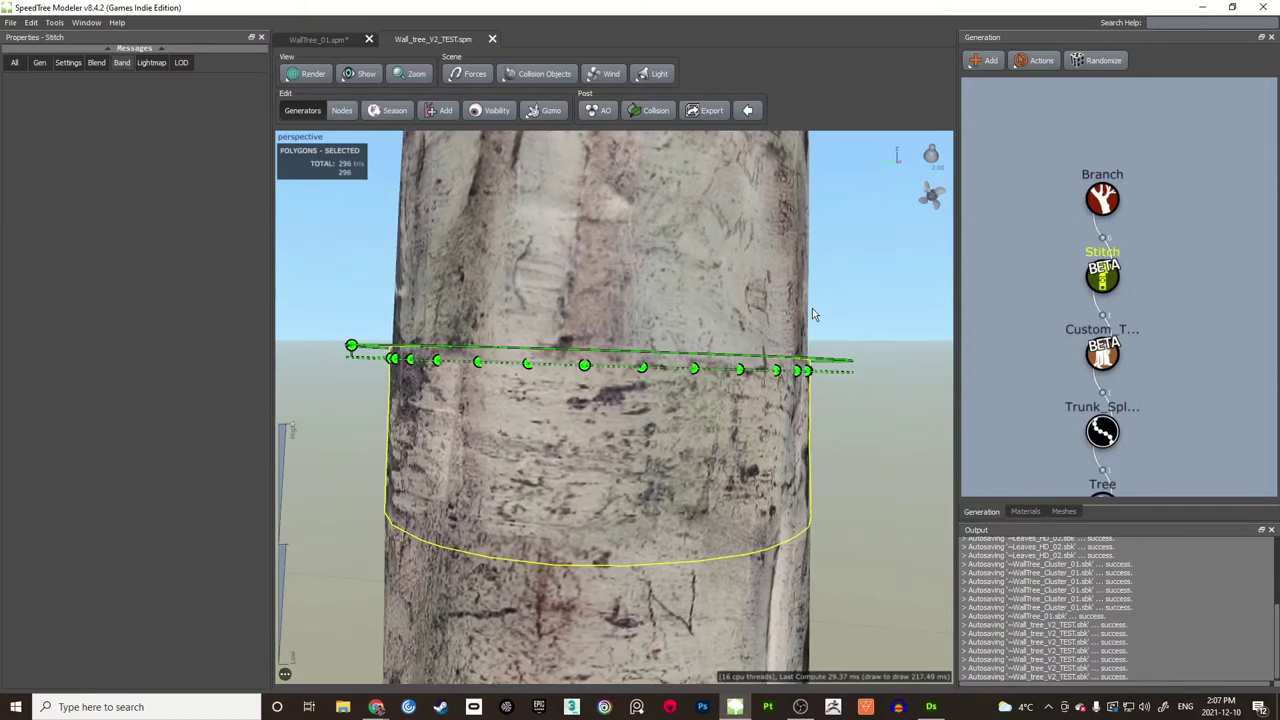
Step: Raise the Stitch blend region's height to 0.56 and deselect it to check the blended join
click(96, 63)
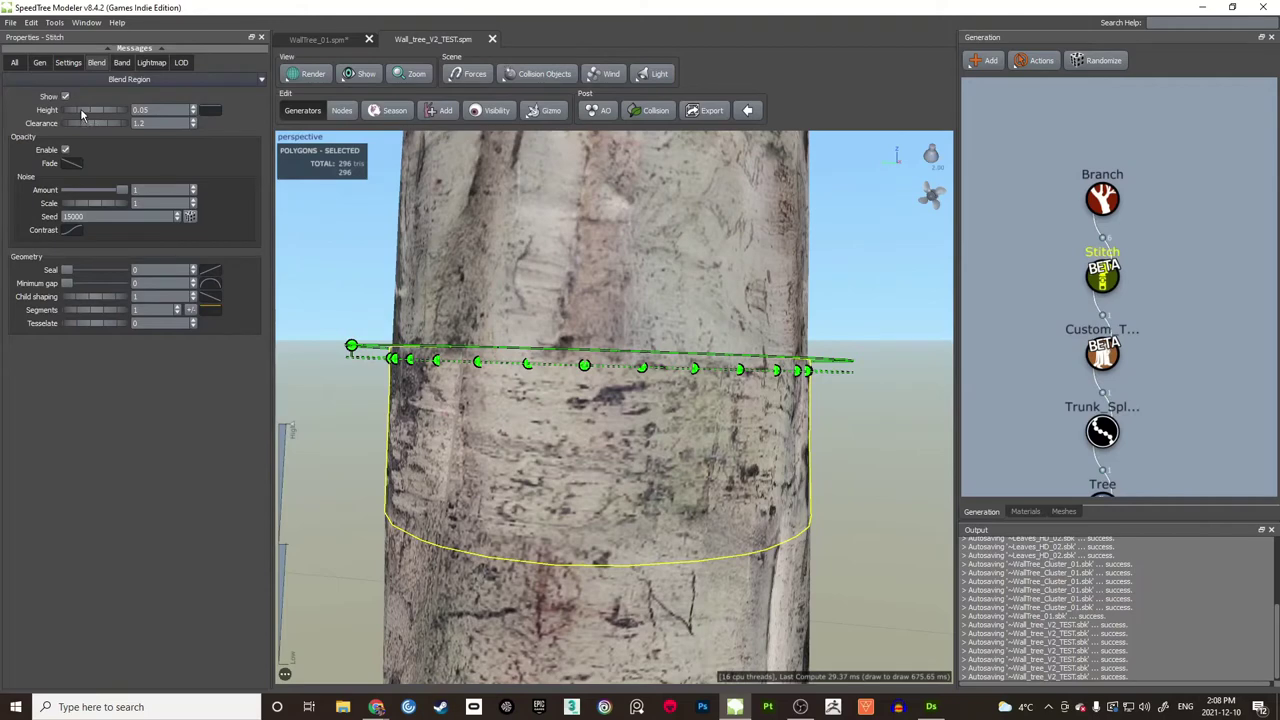
drag(82, 115, 115, 110)
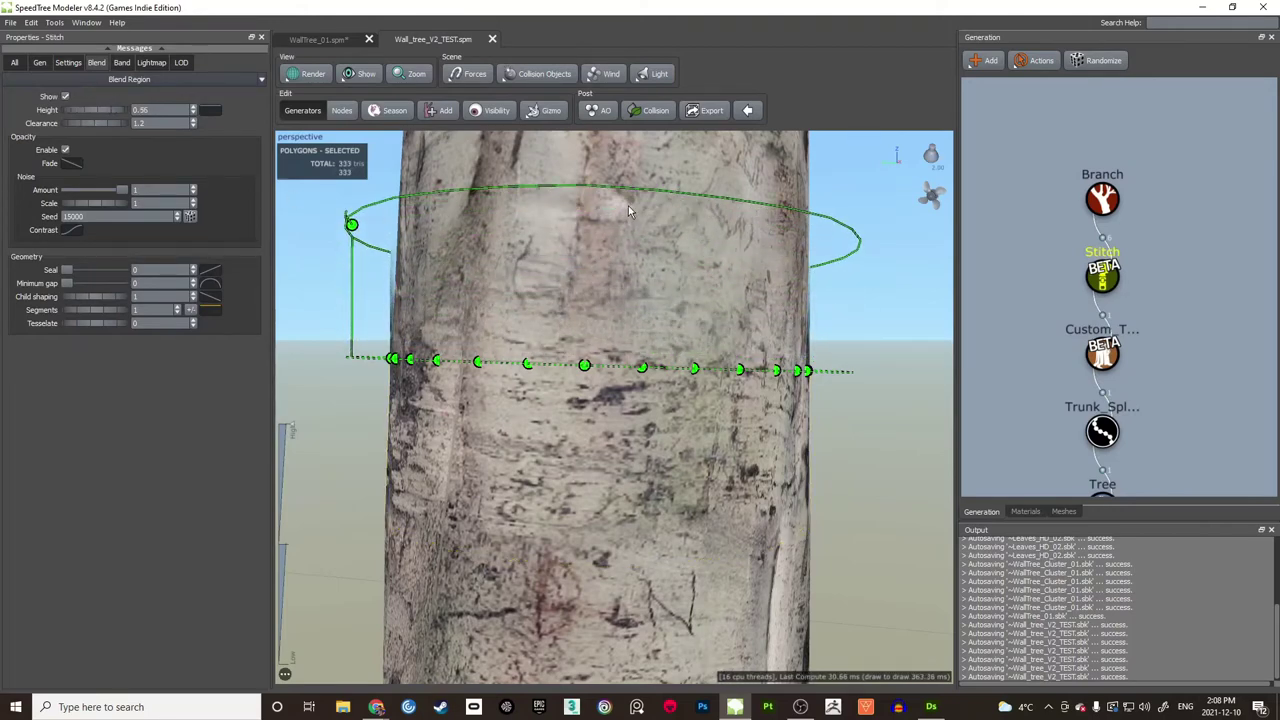
scroll(628, 208, down, 3)
drag(660, 215, 811, 263)
click(806, 267)
scroll(762, 315, down, 3)
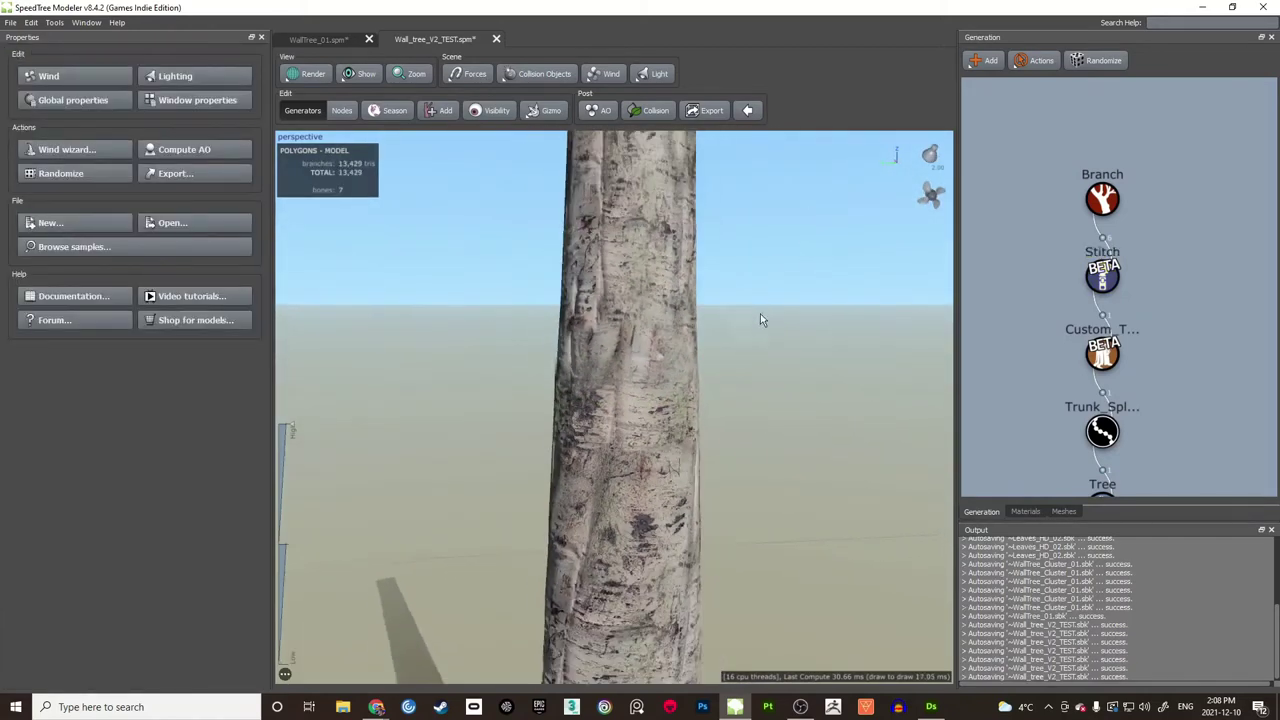
Step: Examine the blended join and the whole trunk from near, far and different angles
drag(760, 320, 714, 318)
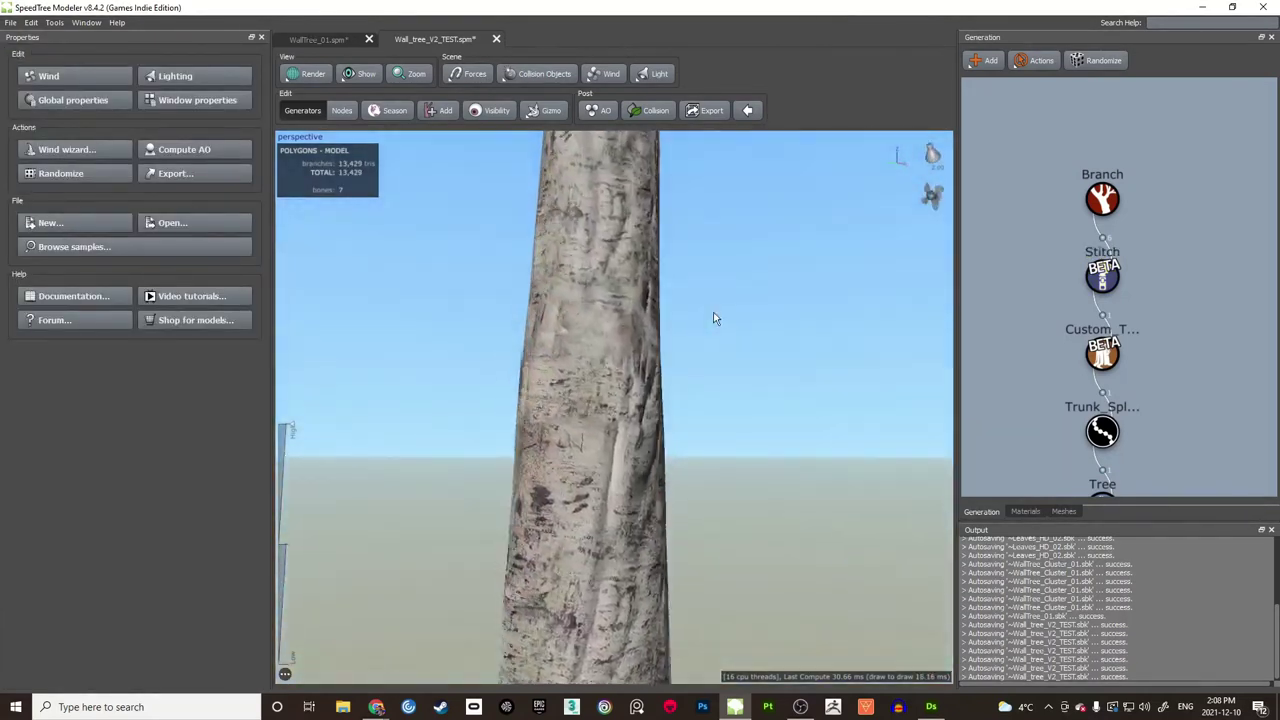
scroll(714, 318, down, 5)
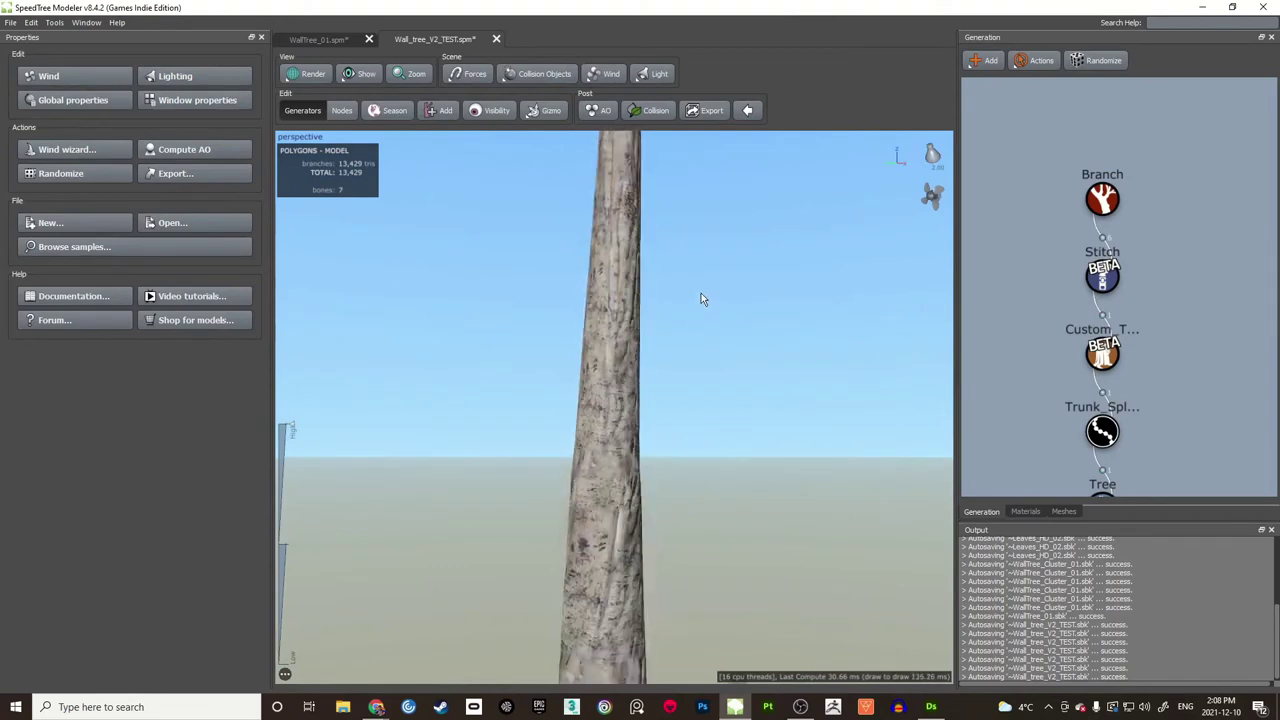
scroll(701, 298, down, 5)
drag(680, 363, 660, 305)
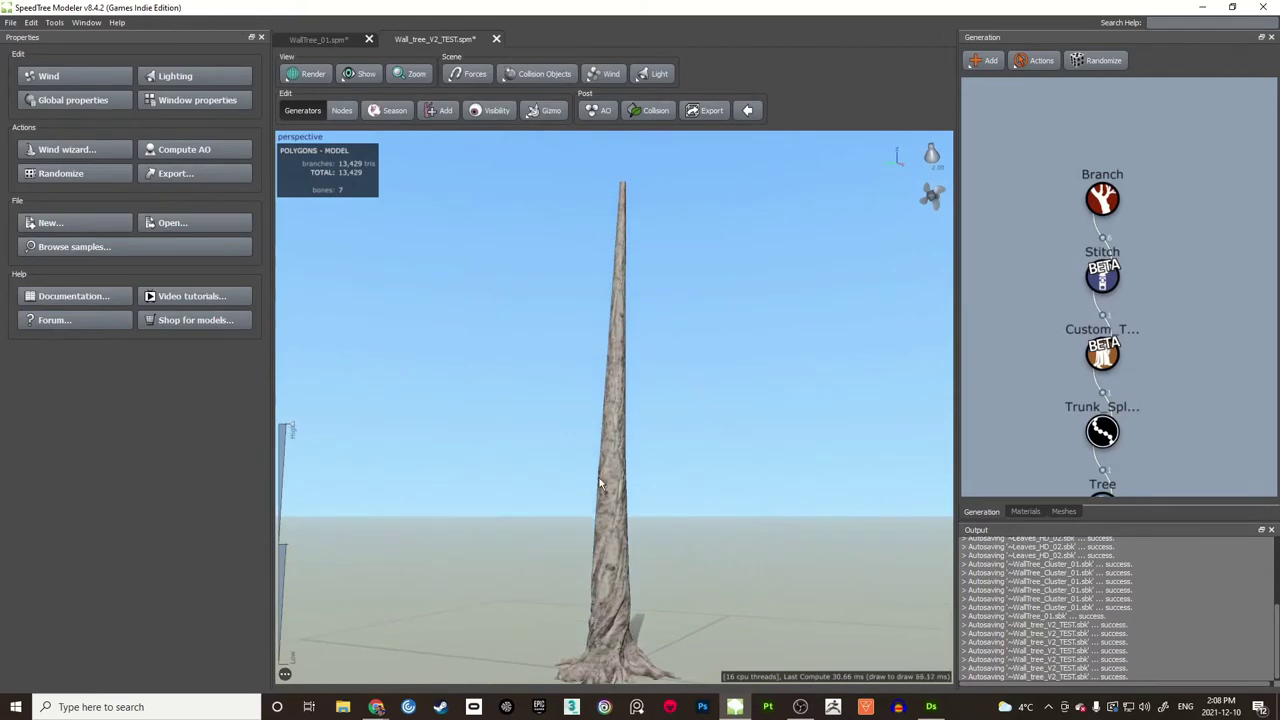
scroll(600, 485, up, 6)
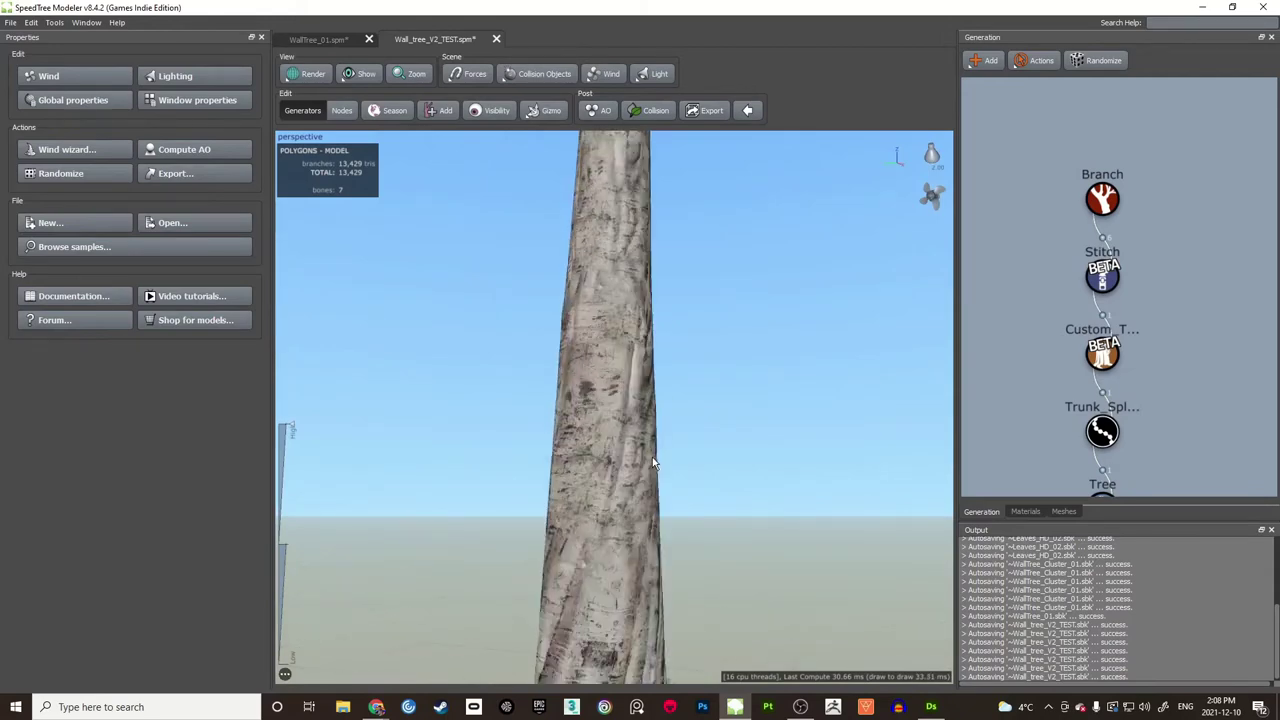
scroll(653, 463, down, 6)
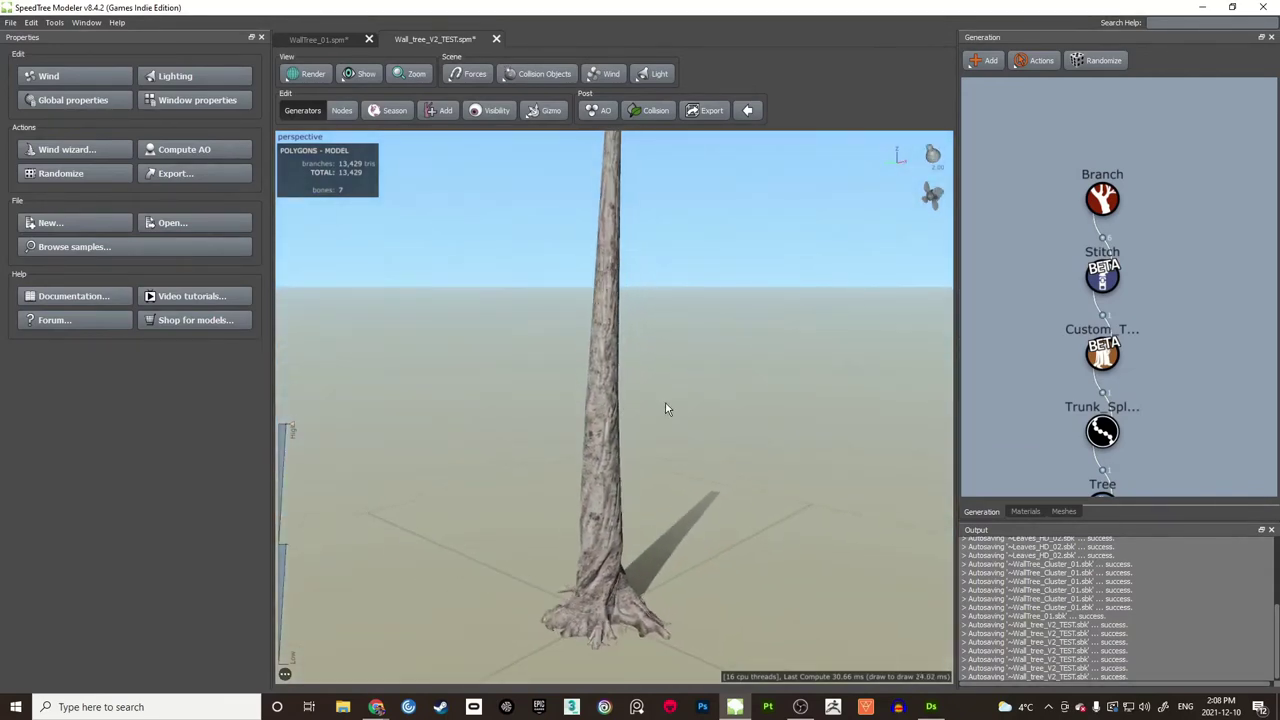
mouse_move(667, 408)
mouse_down()
mouse_move(543, 397)
mouse_move(663, 380)
mouse_move(749, 397)
mouse_move(732, 410)
mouse_move(618, 403)
mouse_move(675, 410)
mouse_up()
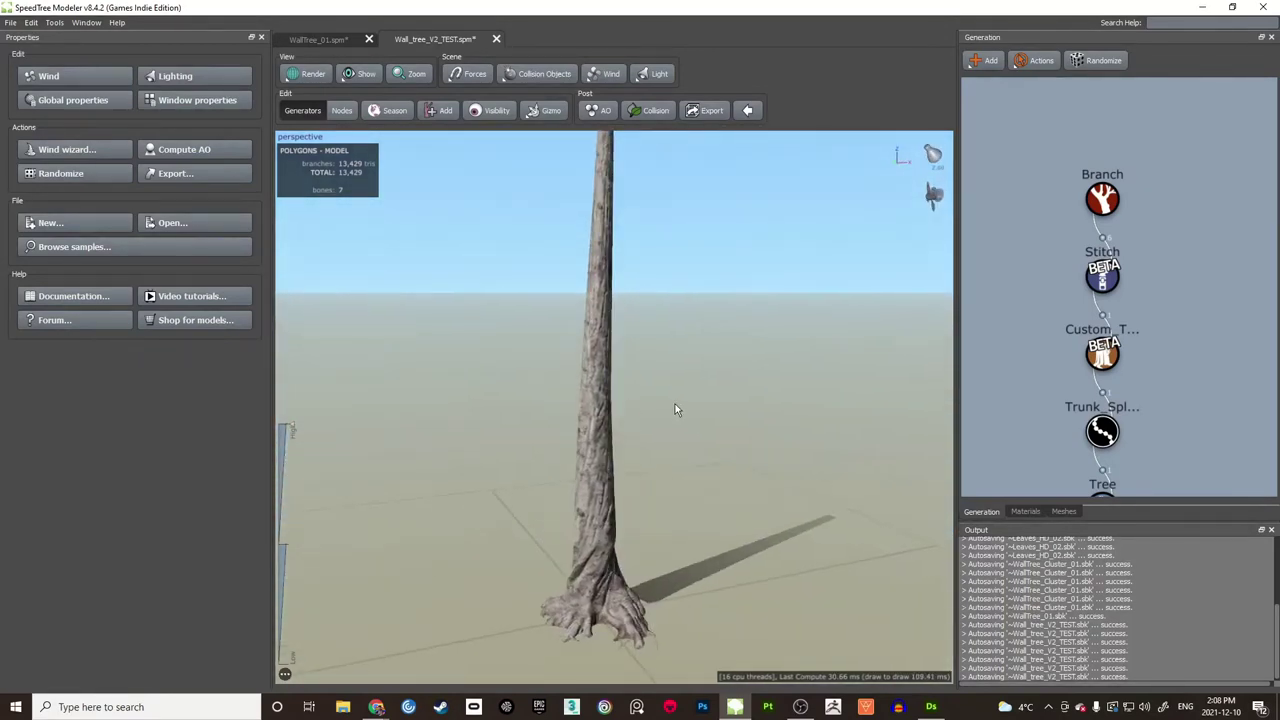
Step: Switch to the WallTree_01.spm file and examine the tree's trunk, including its custom base mesh
click(318, 40)
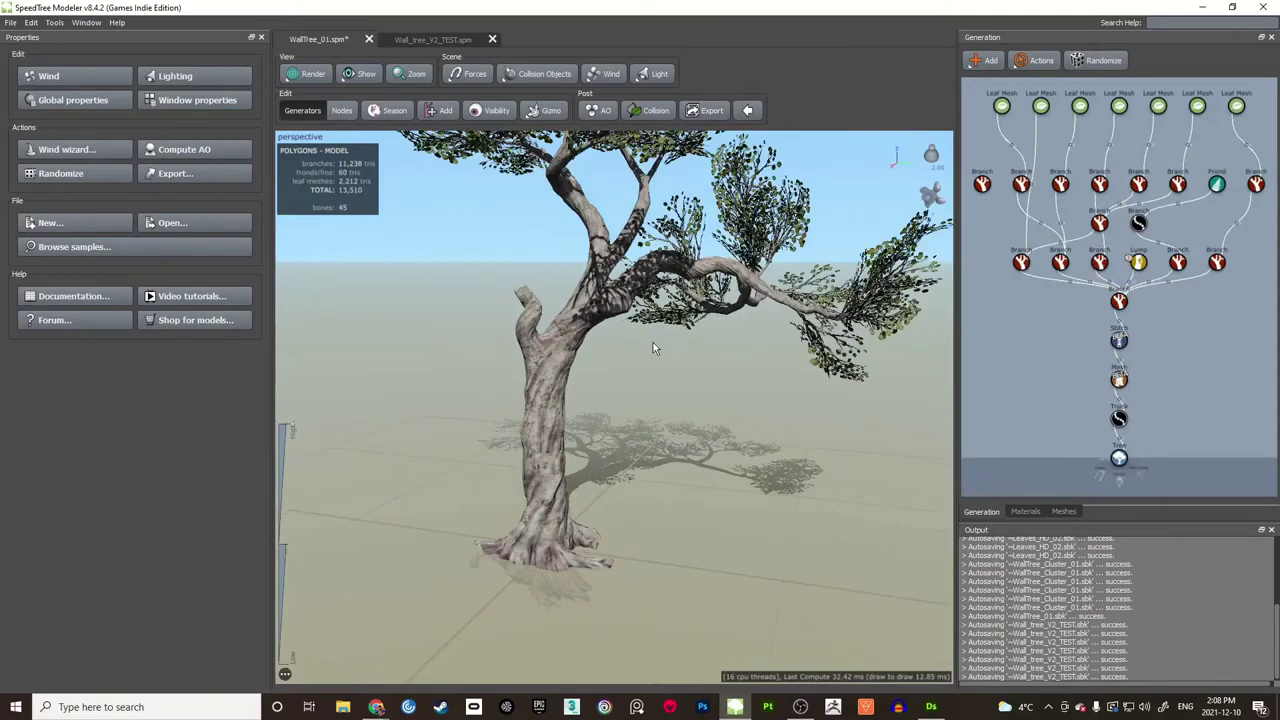
scroll(665, 344, down, 2)
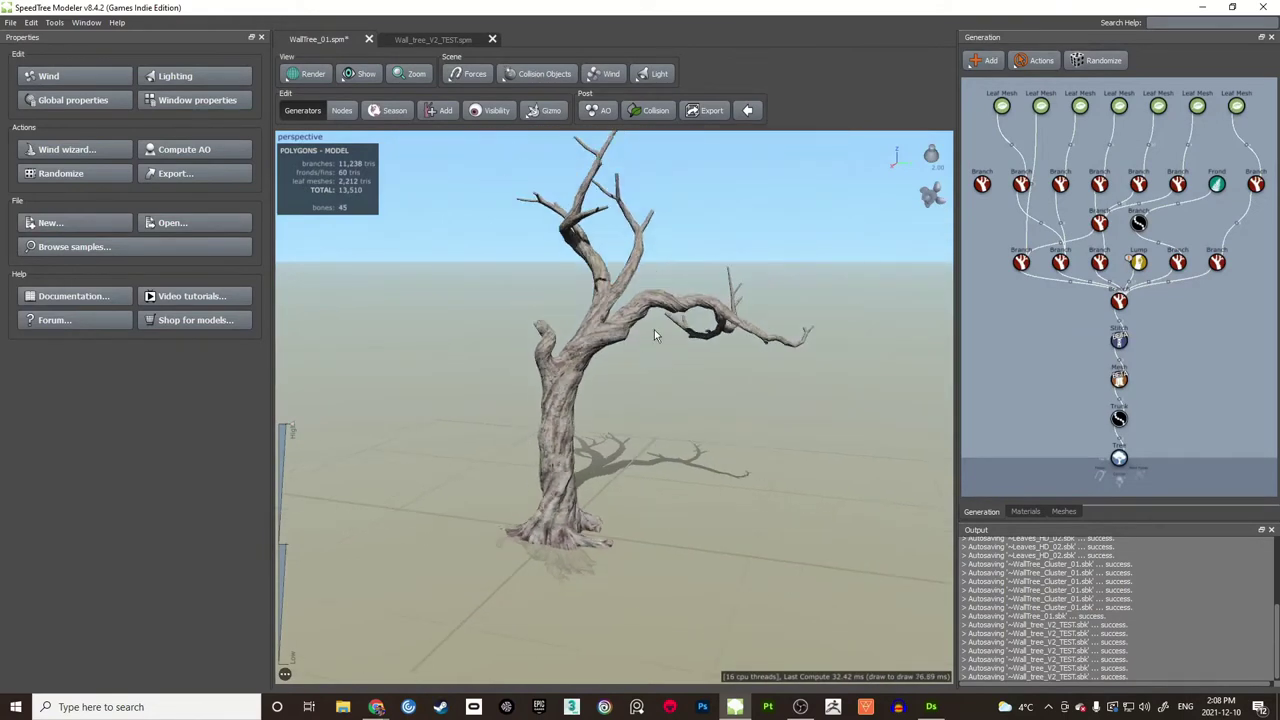
drag(661, 376, 646, 426)
scroll(598, 428, up, 4)
middle_drag(598, 428, 618, 375)
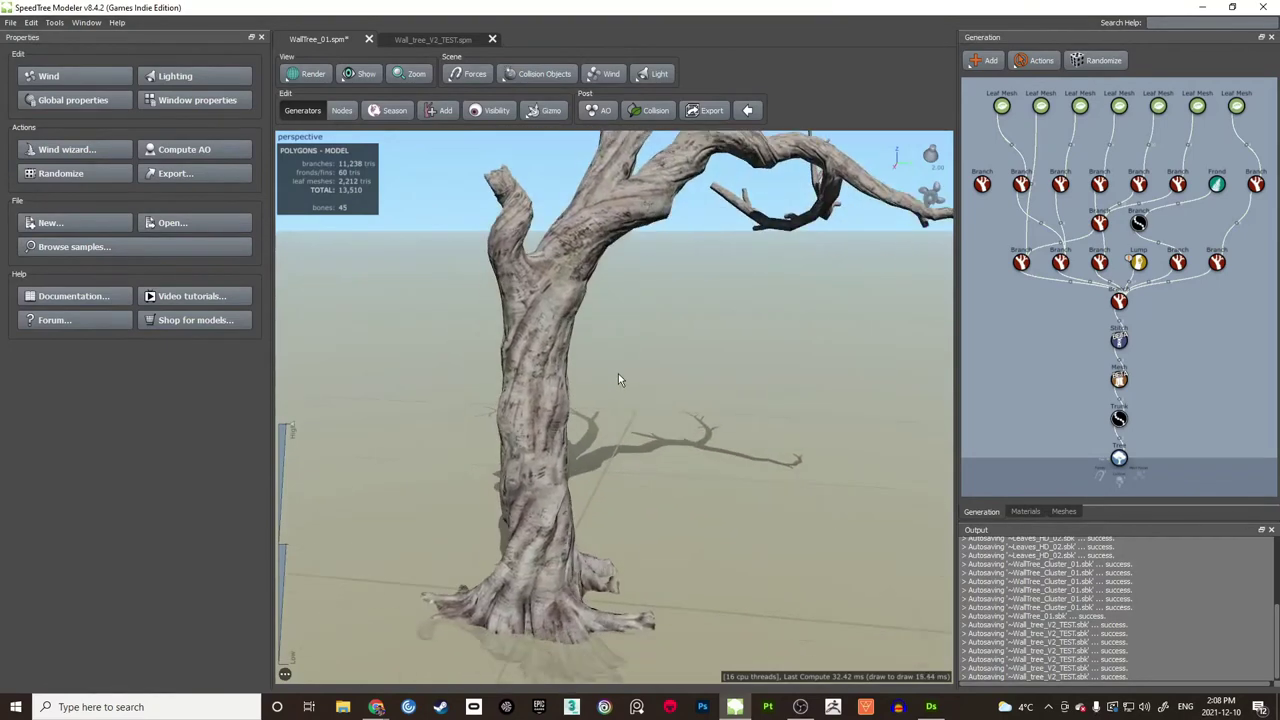
drag(618, 375, 612, 509)
scroll(637, 437, up, 3)
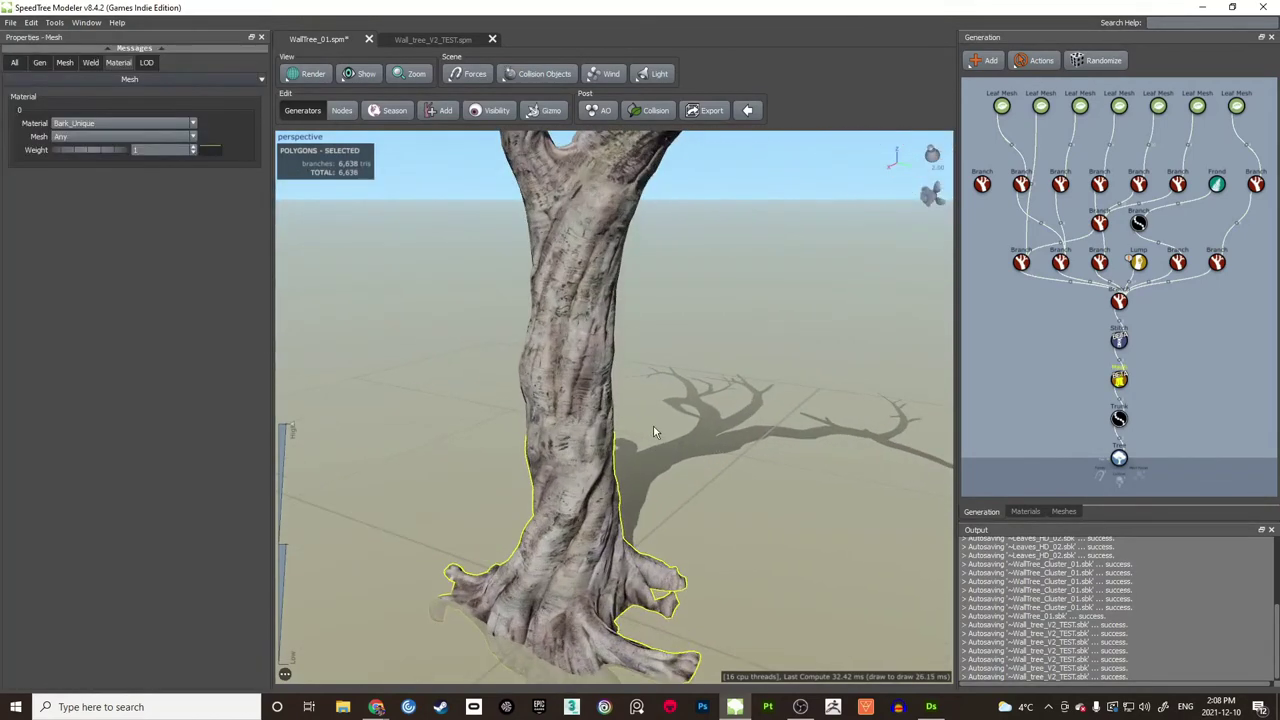
mouse_move(653, 427)
mouse_down()
mouse_move(655, 397)
mouse_move(649, 417)
mouse_up()
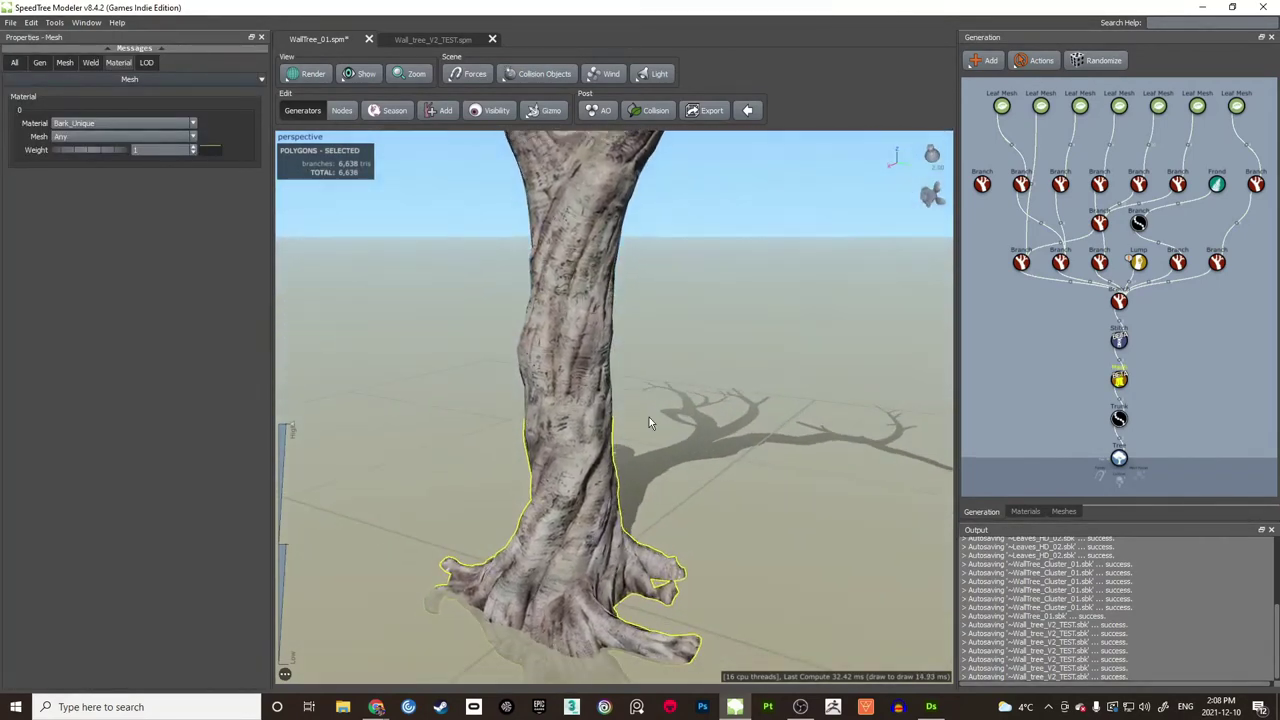
Step: Select the Lump generator on the WallTree_01 trunk and examine where its lumps run along the trunk and bough
click(564, 420)
click(577, 357)
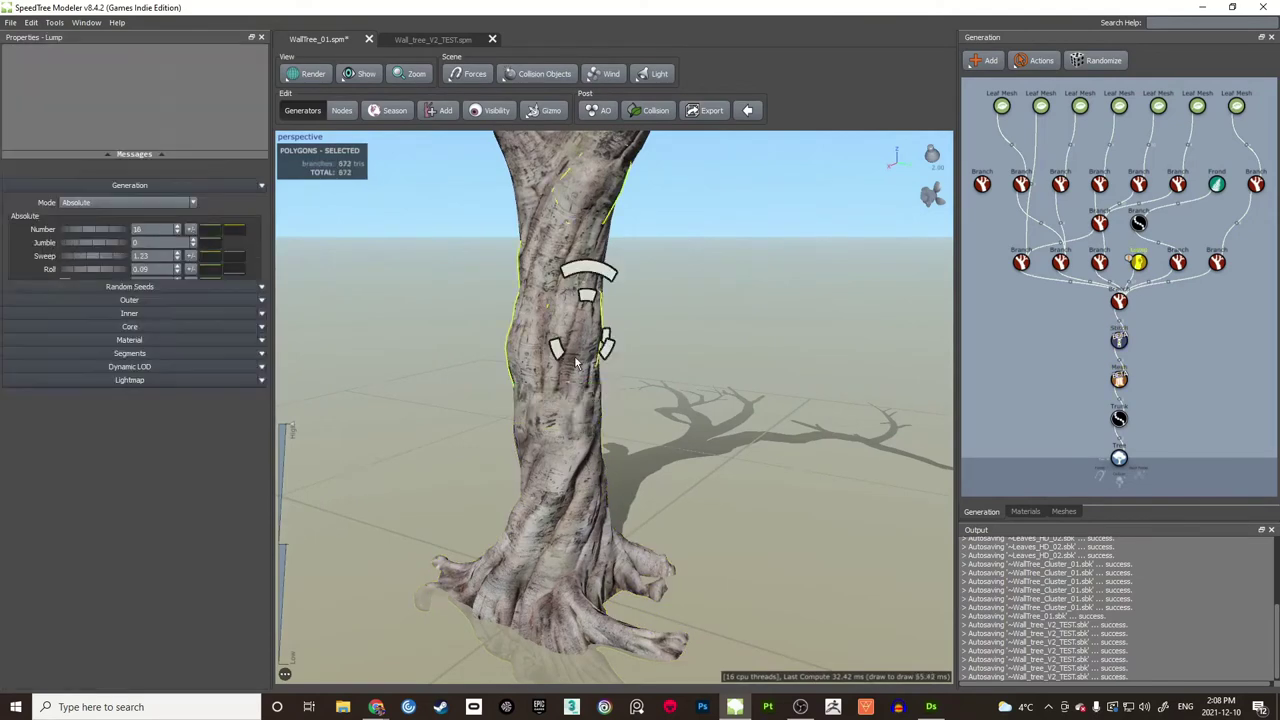
scroll(671, 308, down, 3)
middle_drag(671, 308, 677, 339)
mouse_move(677, 339)
mouse_down()
mouse_move(739, 320)
mouse_move(694, 338)
mouse_up()
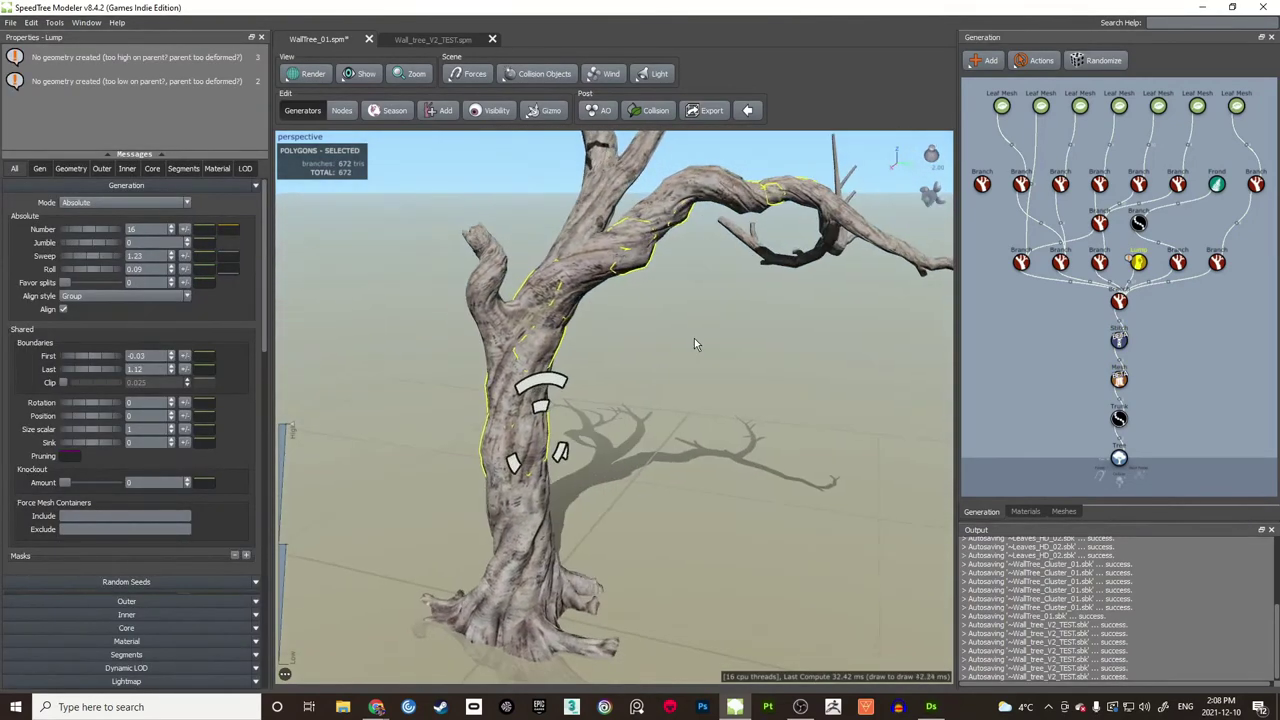
Step: Examine the WallTree_01 trunk's branch generators and how the boughs extend from the stitched trunk, then clear the selection
click(1100, 264)
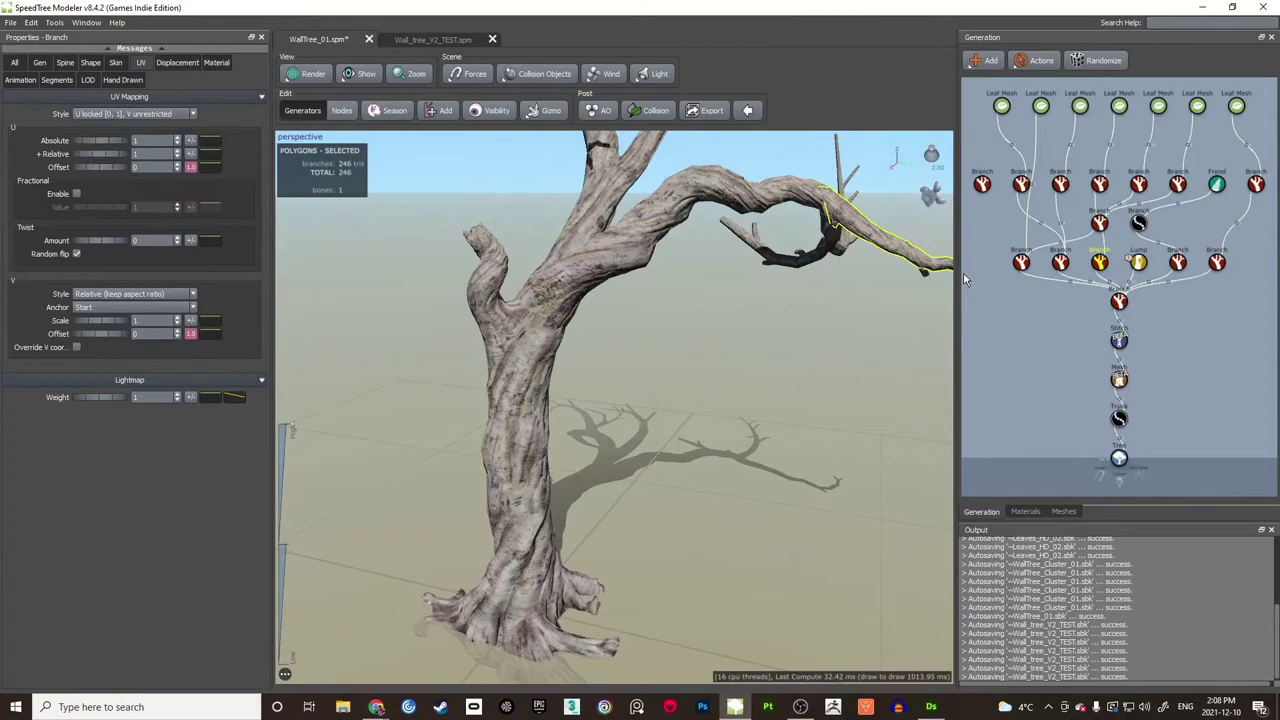
click(674, 196)
drag(674, 196, 681, 368)
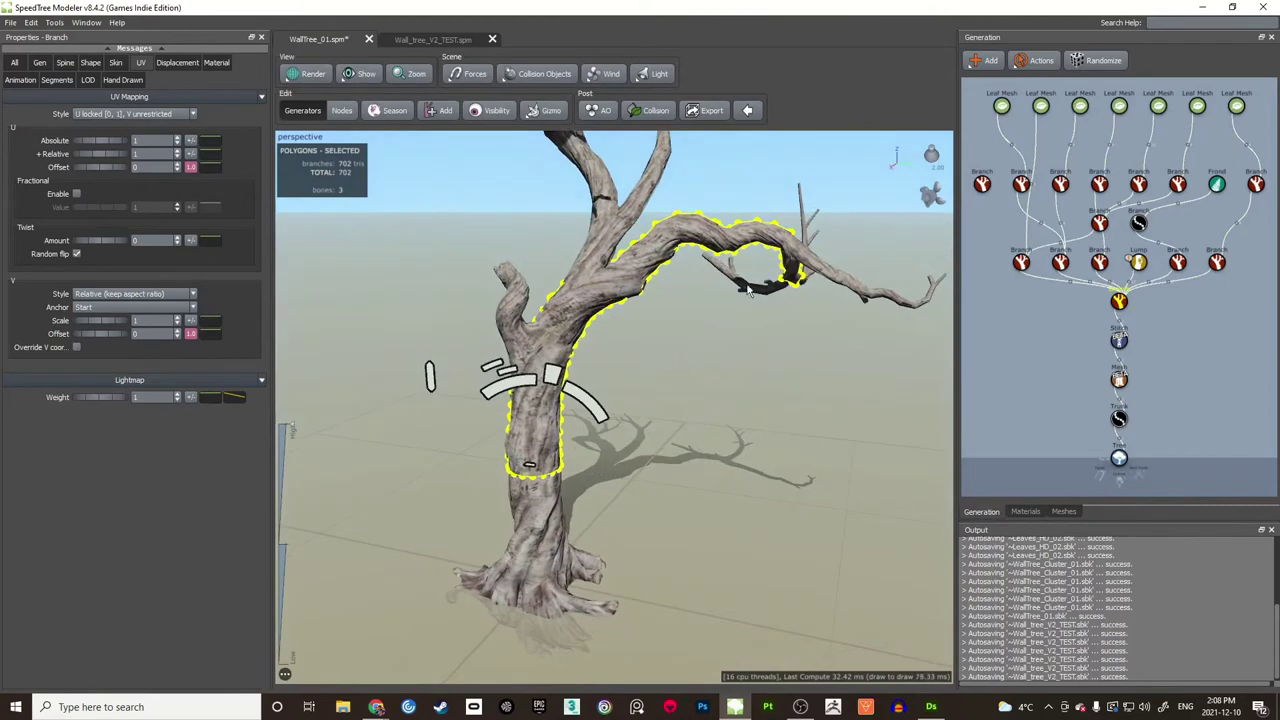
drag(788, 321, 677, 363)
click(722, 328)
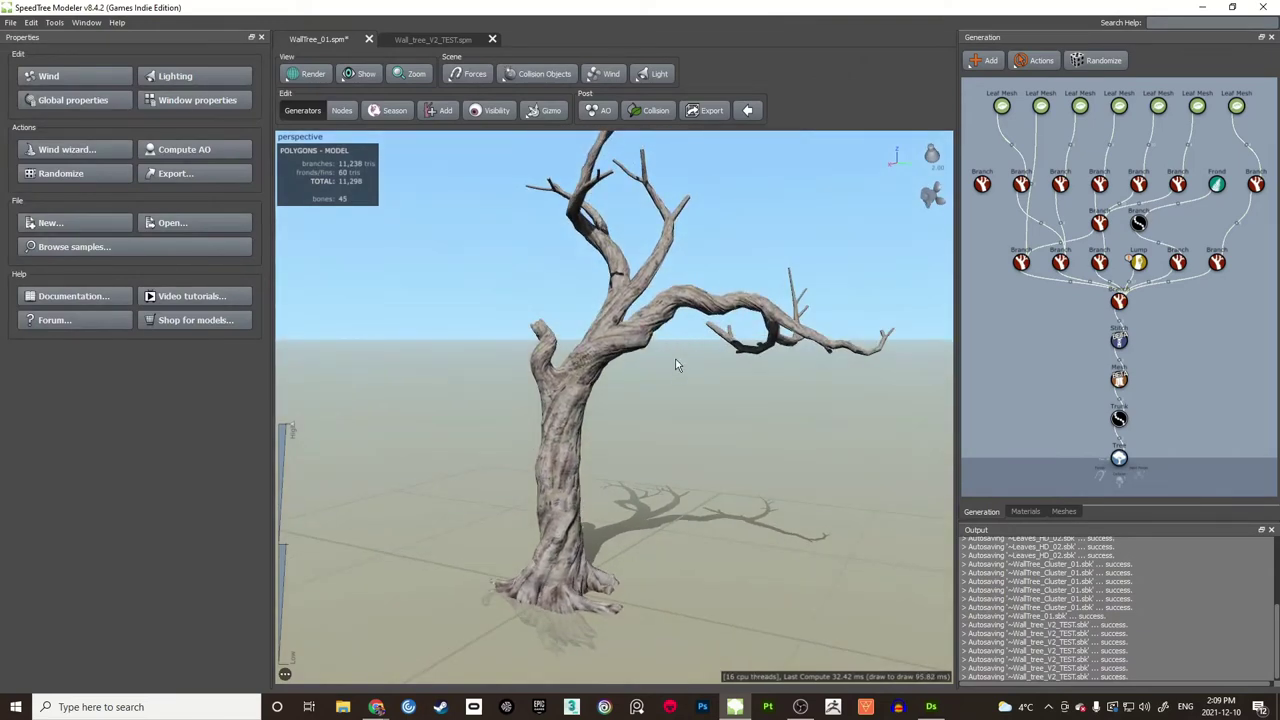
Step: Switch to the Wall_tree_V2_TEST.spm file and examine its trunk from the root base up to the join
click(440, 41)
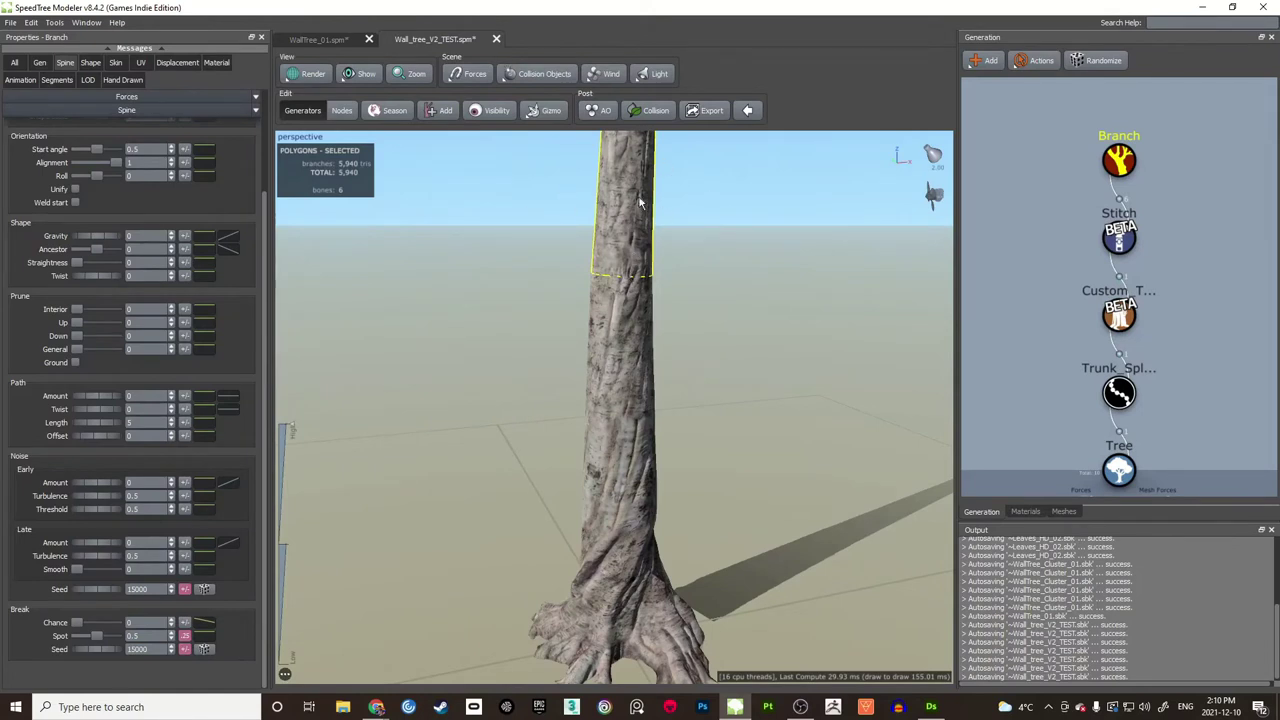
drag(678, 209, 664, 210)
drag(640, 437, 588, 367)
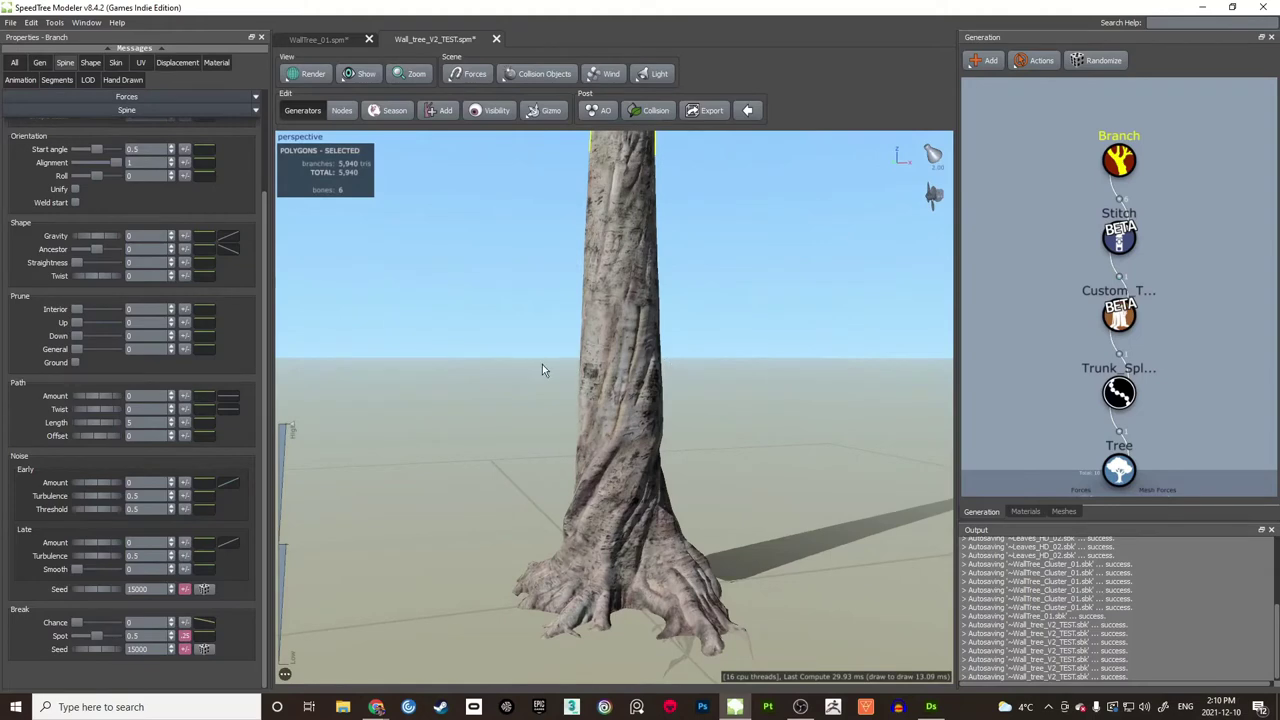
mouse_move(758, 364)
mouse_down()
mouse_move(649, 349)
mouse_move(631, 351)
mouse_move(740, 357)
mouse_move(608, 368)
mouse_move(690, 317)
mouse_up()
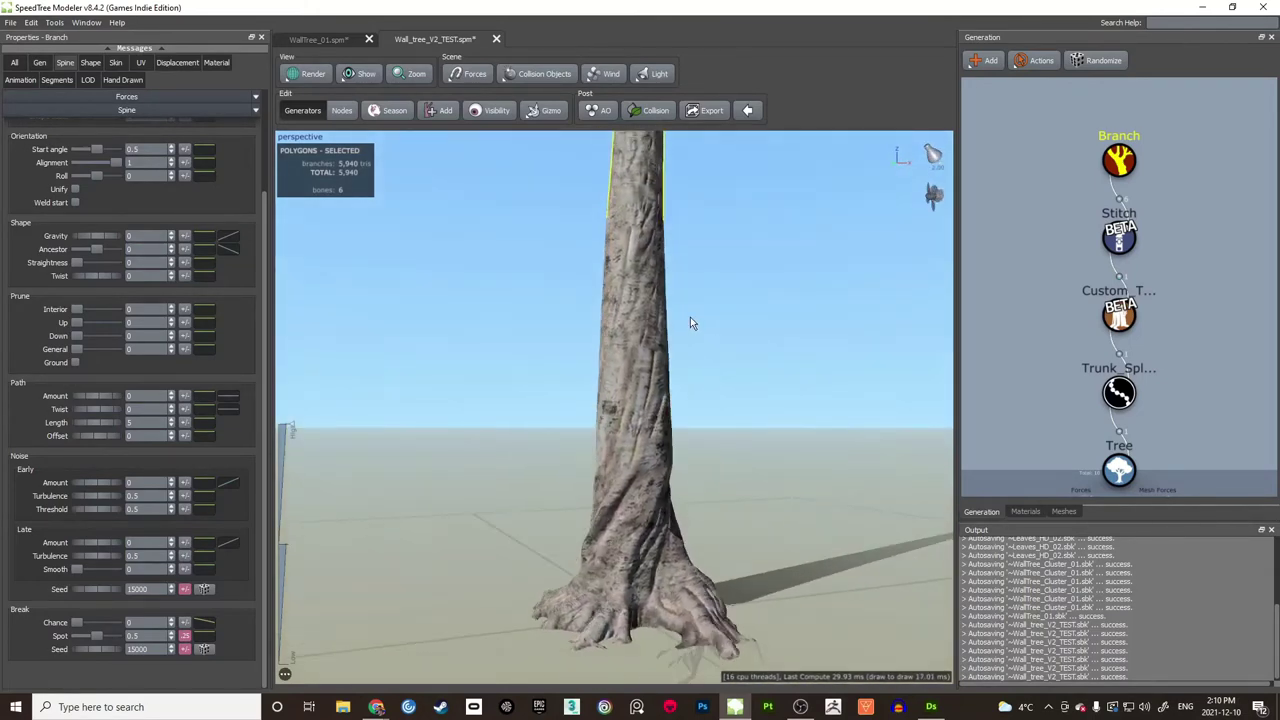
Step: Select the Stitch node in node editing mode and move it down the trunk so the procedural branch starts lower
click(1120, 237)
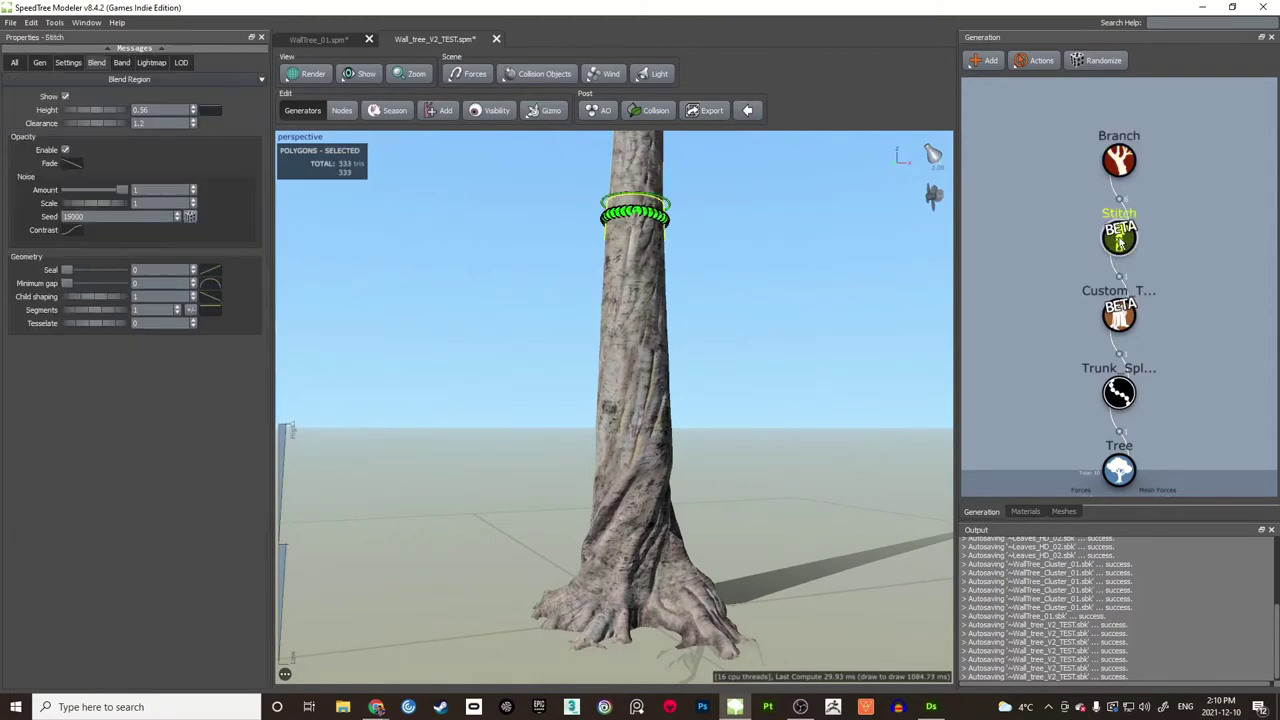
middle_drag(713, 300, 709, 303)
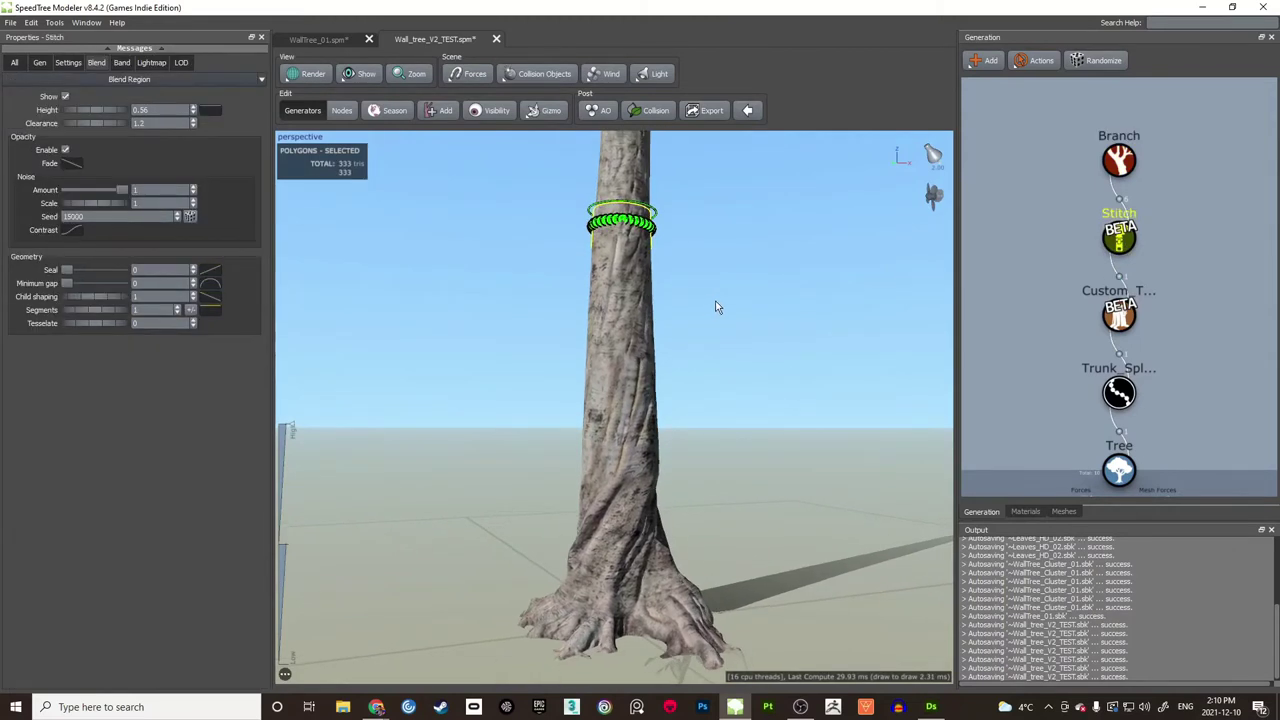
key(space)
drag(716, 303, 708, 315)
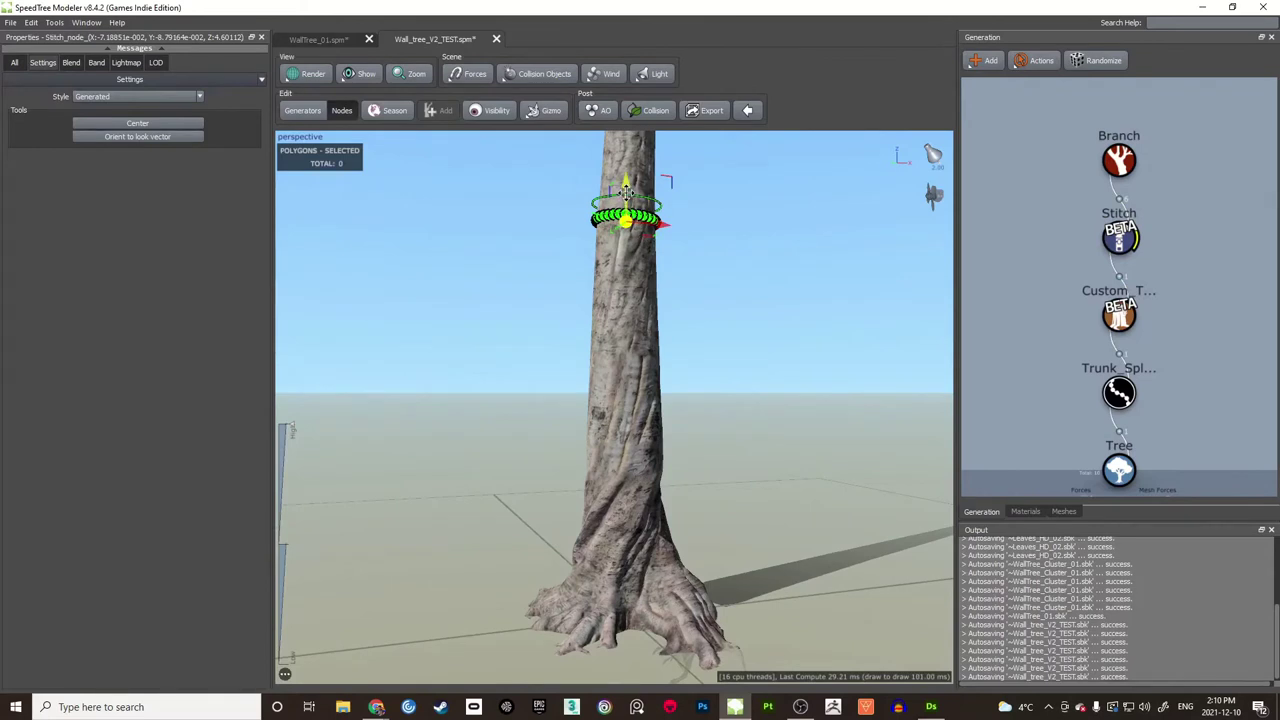
drag(625, 190, 625, 367)
drag(703, 324, 638, 312)
Step: Slightly raise the start point of the Branch generator's absolute skin radius profile curve, and check the join
click(1123, 168)
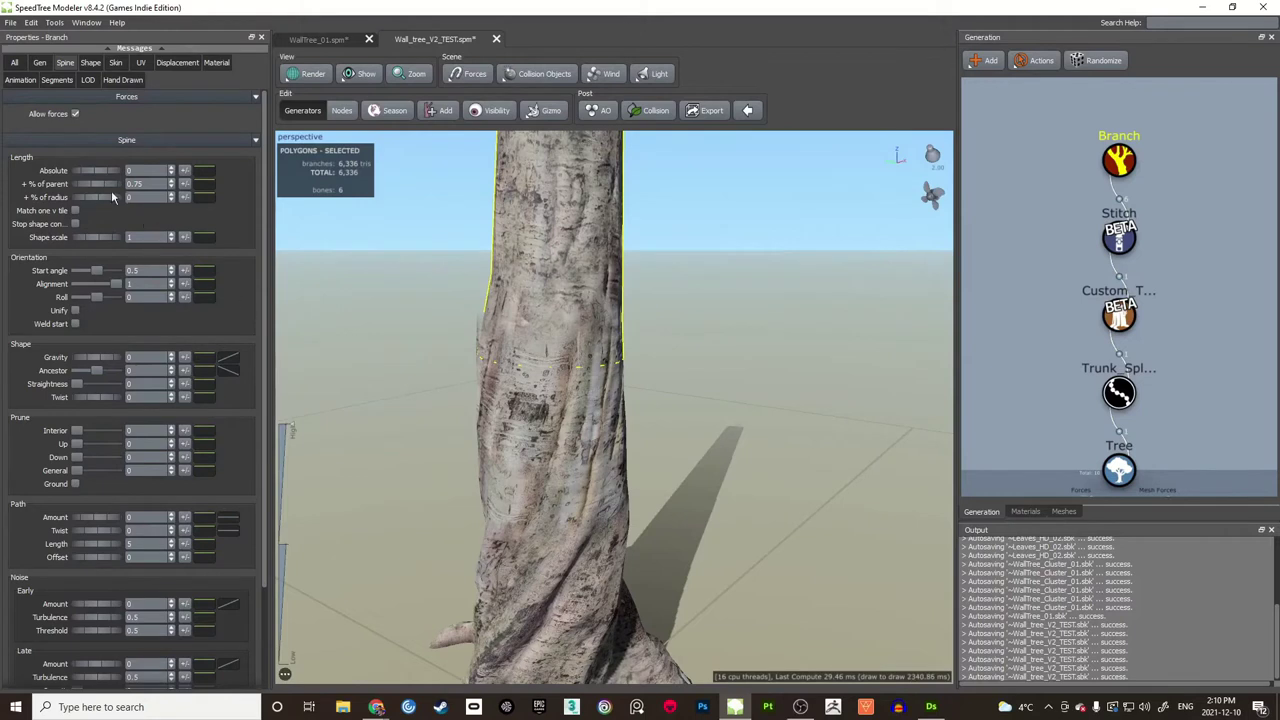
click(115, 63)
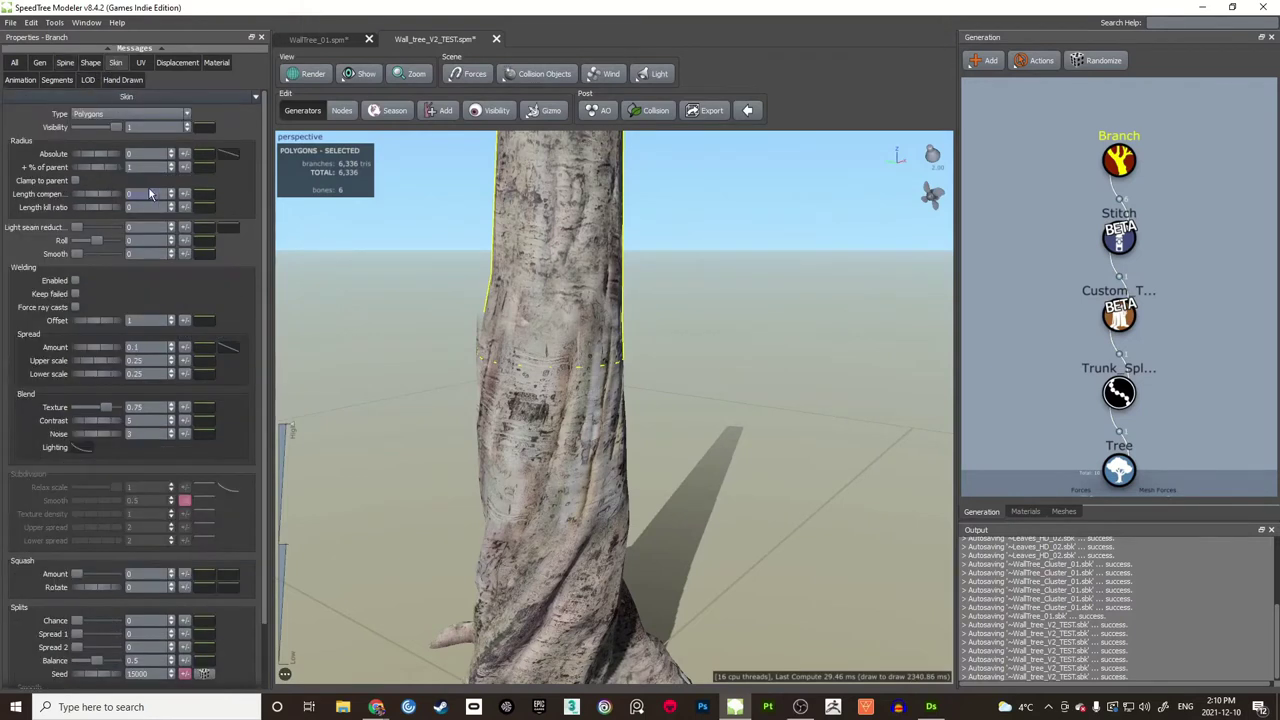
click(222, 155)
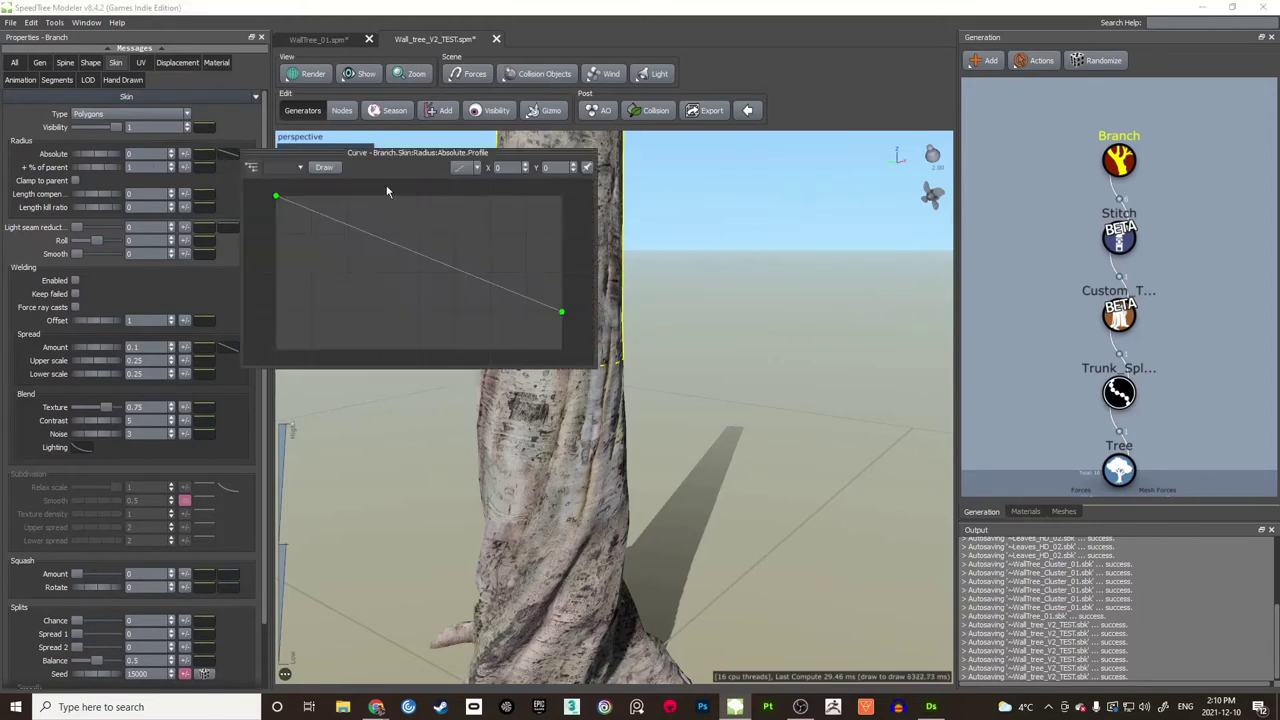
drag(475, 163, 985, 170)
middle_drag(929, 239, 958, 296)
scroll(900, 284, down, 3)
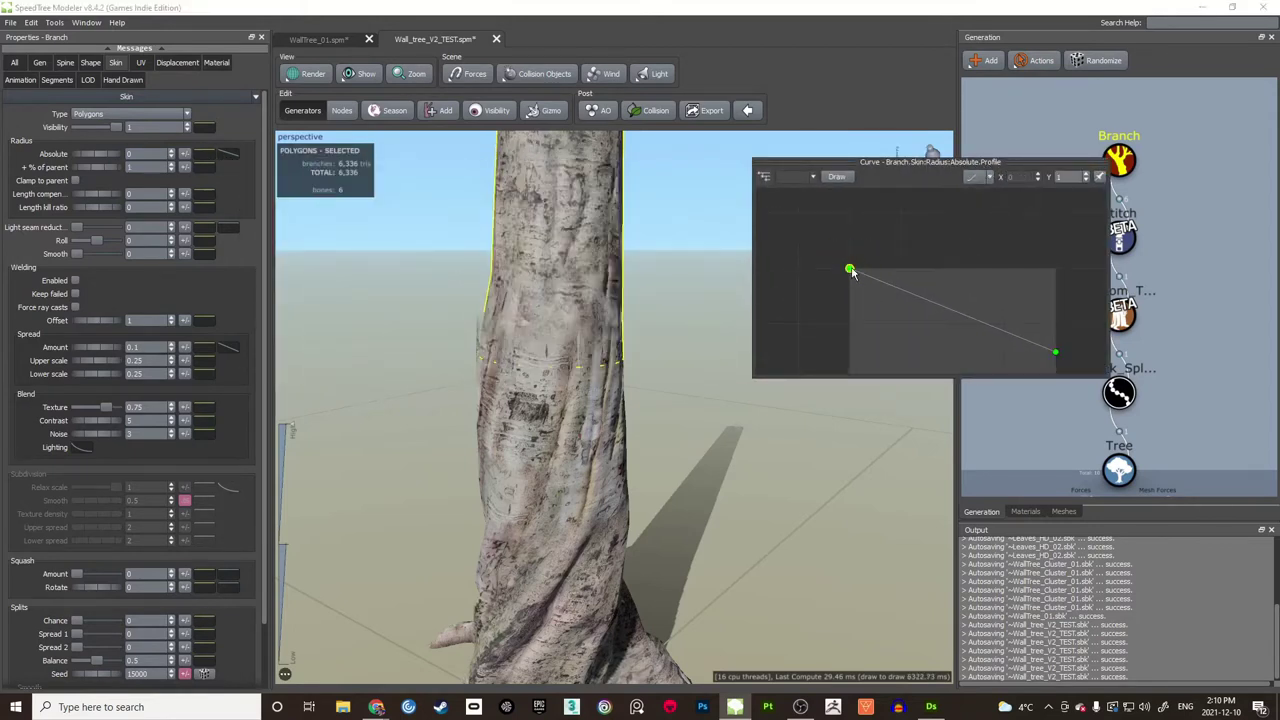
drag(850, 270, 851, 261)
drag(680, 330, 810, 294)
click(563, 291)
click(812, 294)
scroll(680, 296, down, 7)
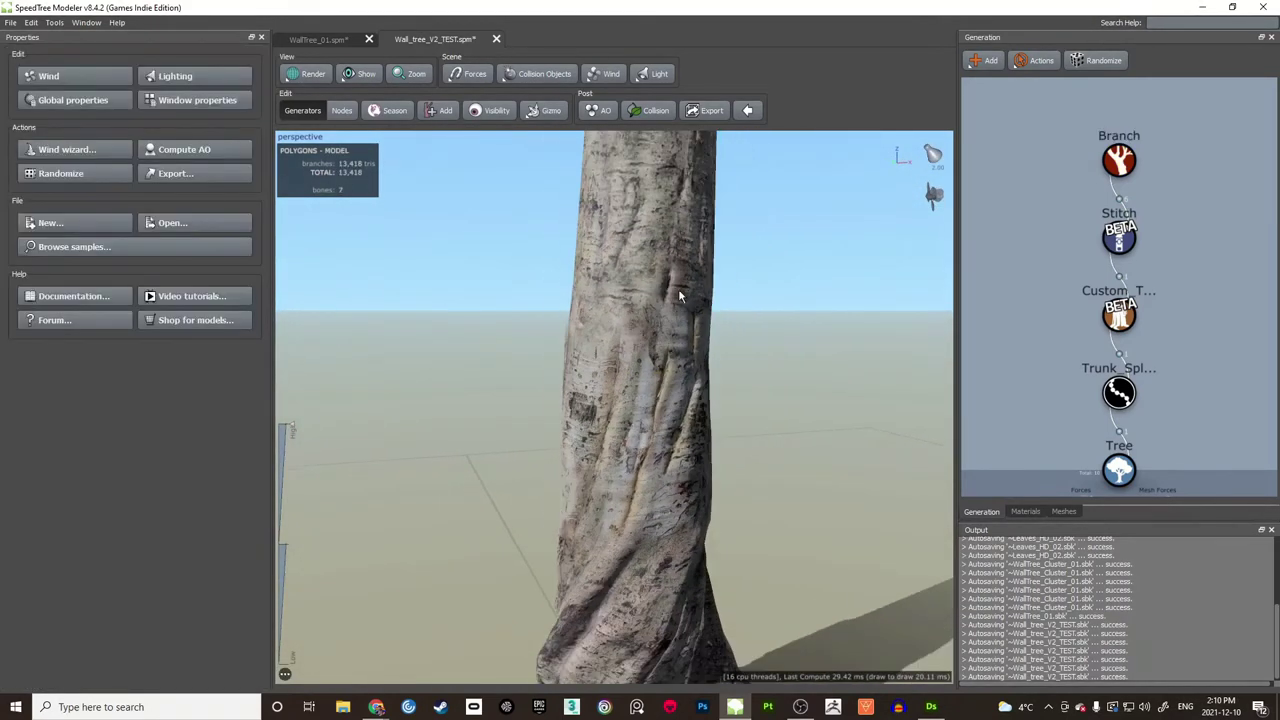
Step: Examine the lowered join and the full trunk from different angles, selecting and deselecting the procedural branch
drag(646, 309, 612, 325)
click(612, 325)
drag(686, 341, 531, 257)
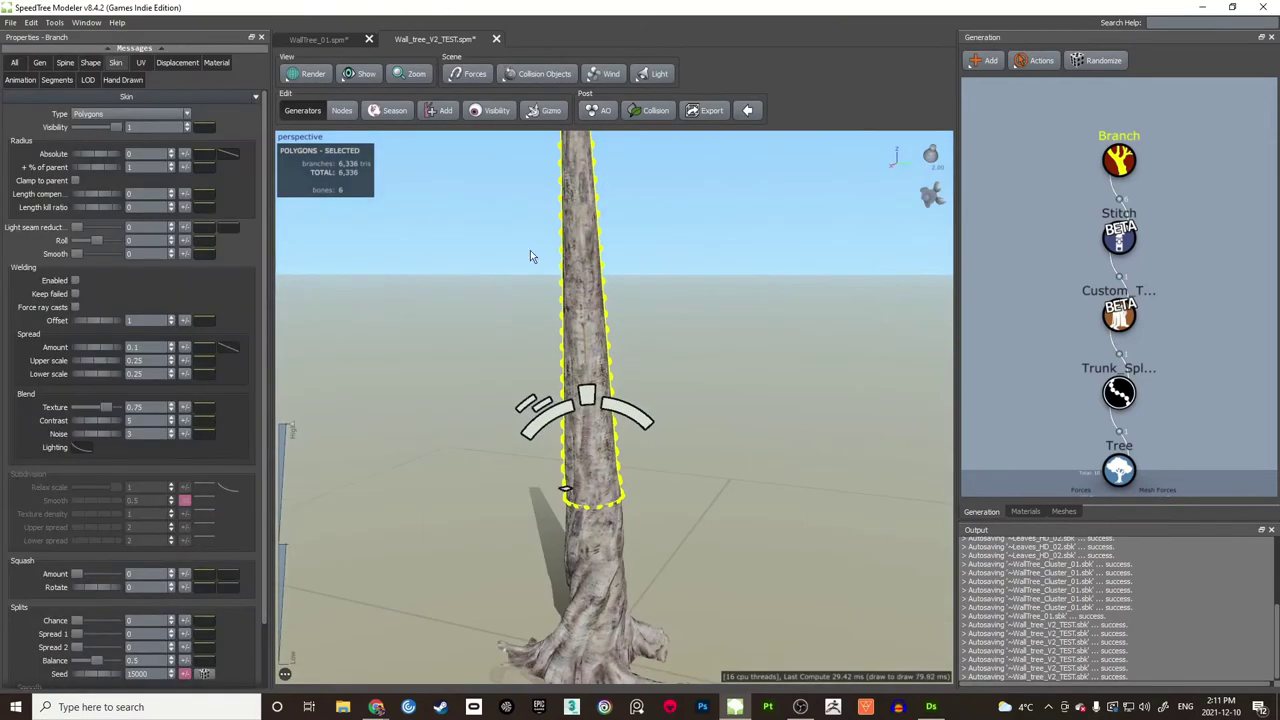
drag(755, 334, 685, 333)
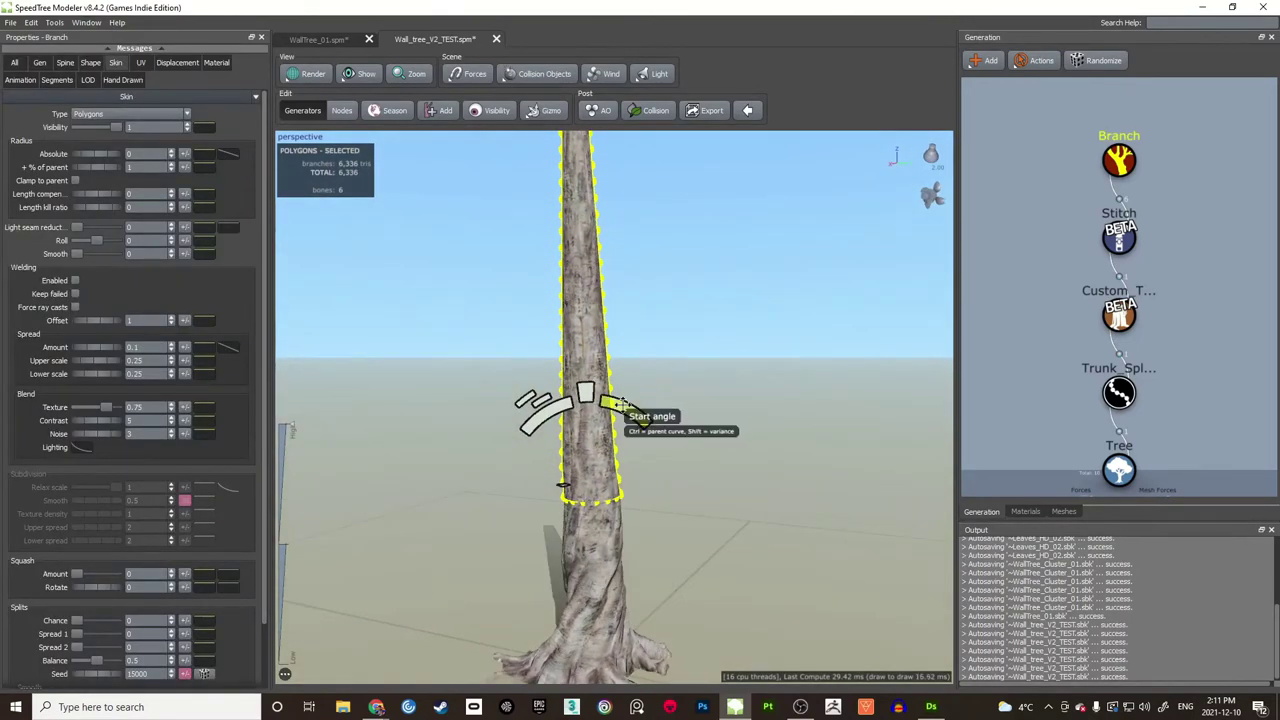
drag(587, 400, 666, 386)
click(686, 372)
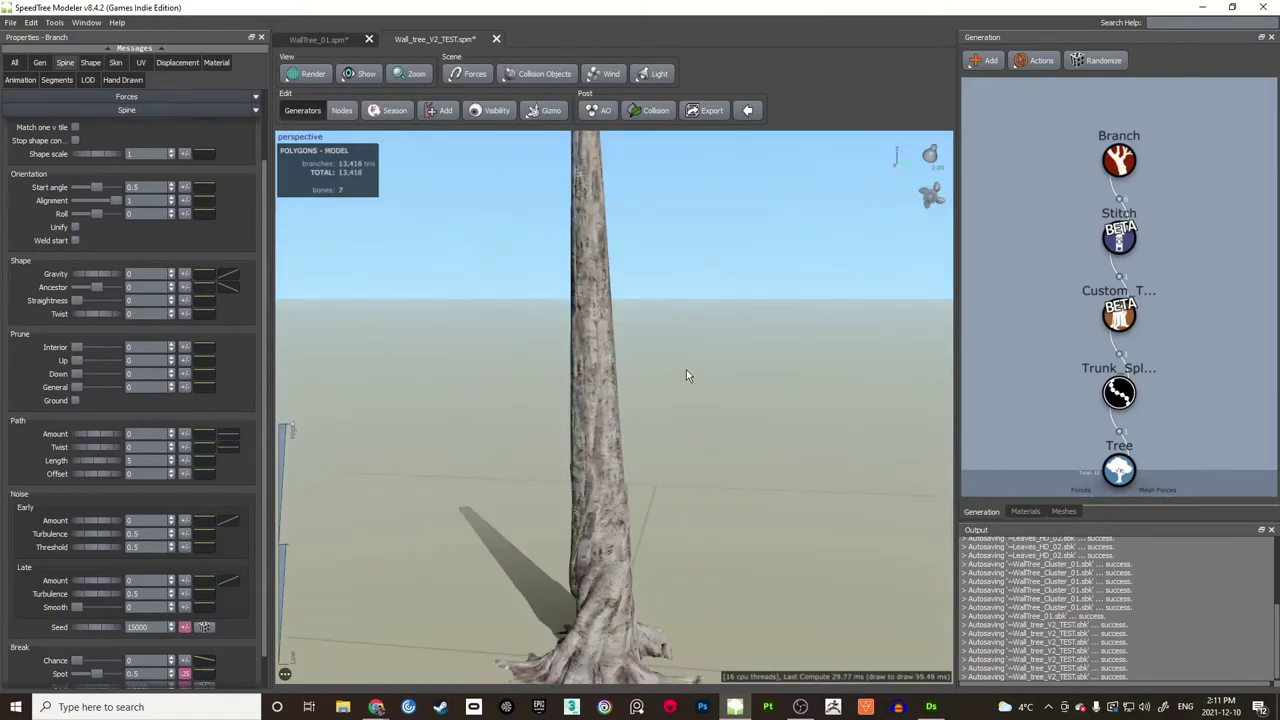
drag(734, 362, 667, 349)
Step: Add a Direction force to the scene and place it beside the trunk at Y -3.27, Z 2.404
middle_drag(1151, 403, 1150, 359)
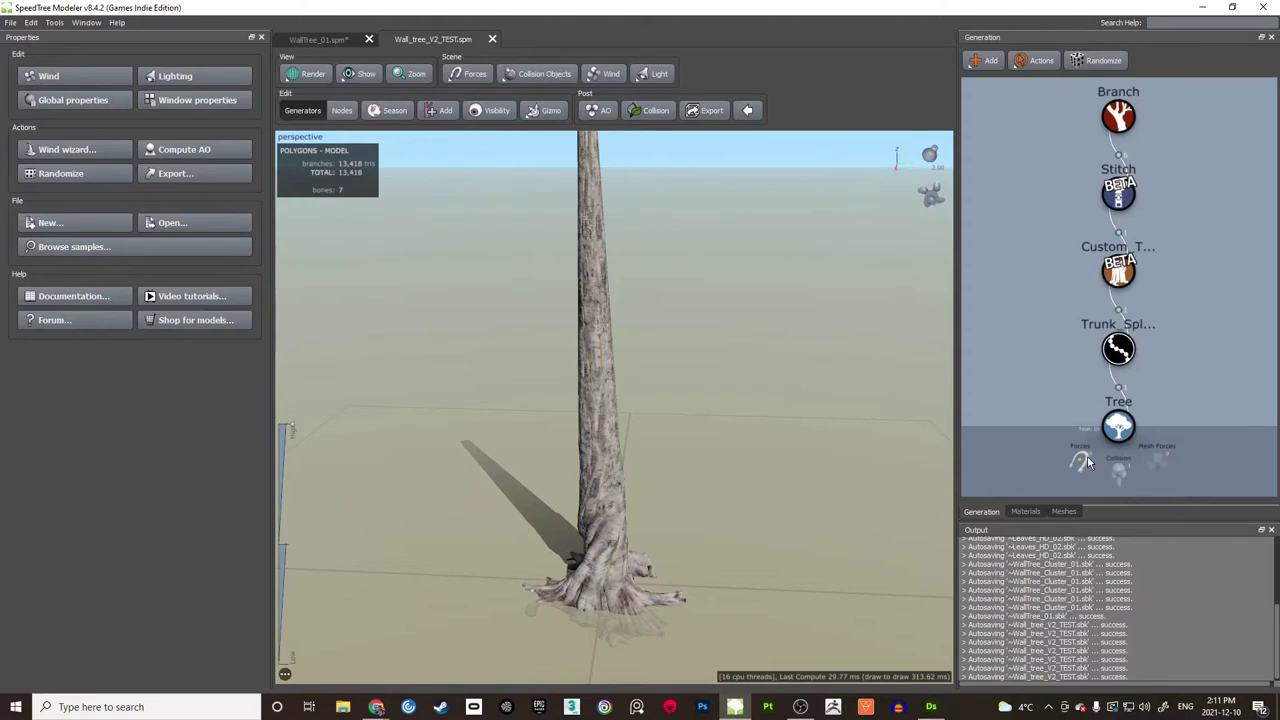
mouse_move(1089, 461)
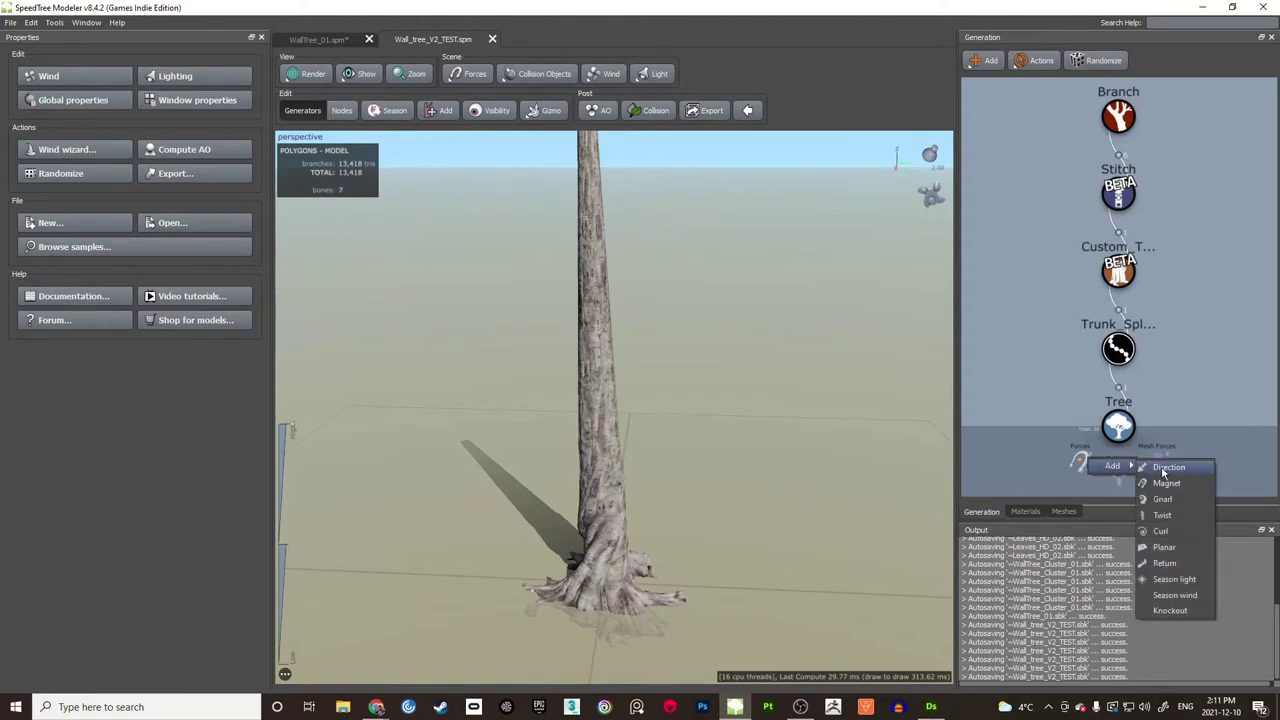
click(1166, 467)
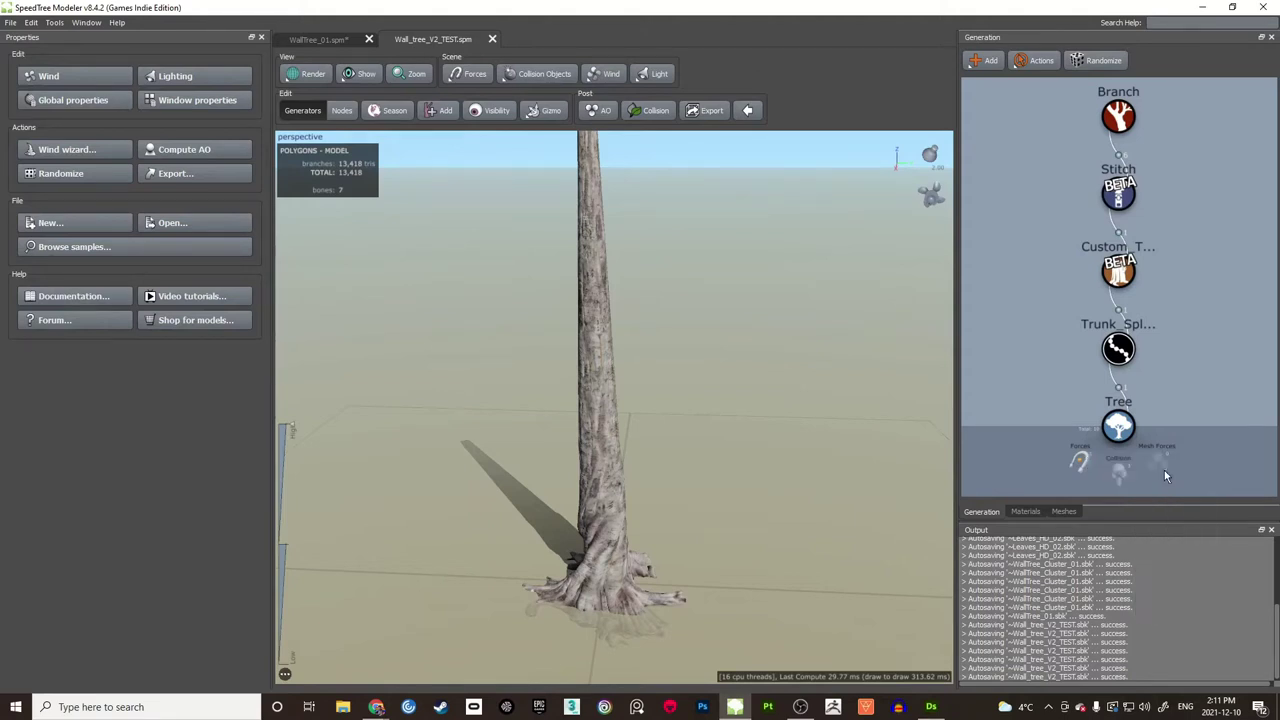
drag(731, 488, 697, 506)
drag(600, 517, 591, 409)
drag(658, 455, 472, 450)
mouse_move(645, 394)
mouse_down()
mouse_move(677, 391)
mouse_move(658, 421)
mouse_move(682, 389)
mouse_move(686, 423)
mouse_move(666, 374)
mouse_move(666, 394)
mouse_move(632, 386)
mouse_up()
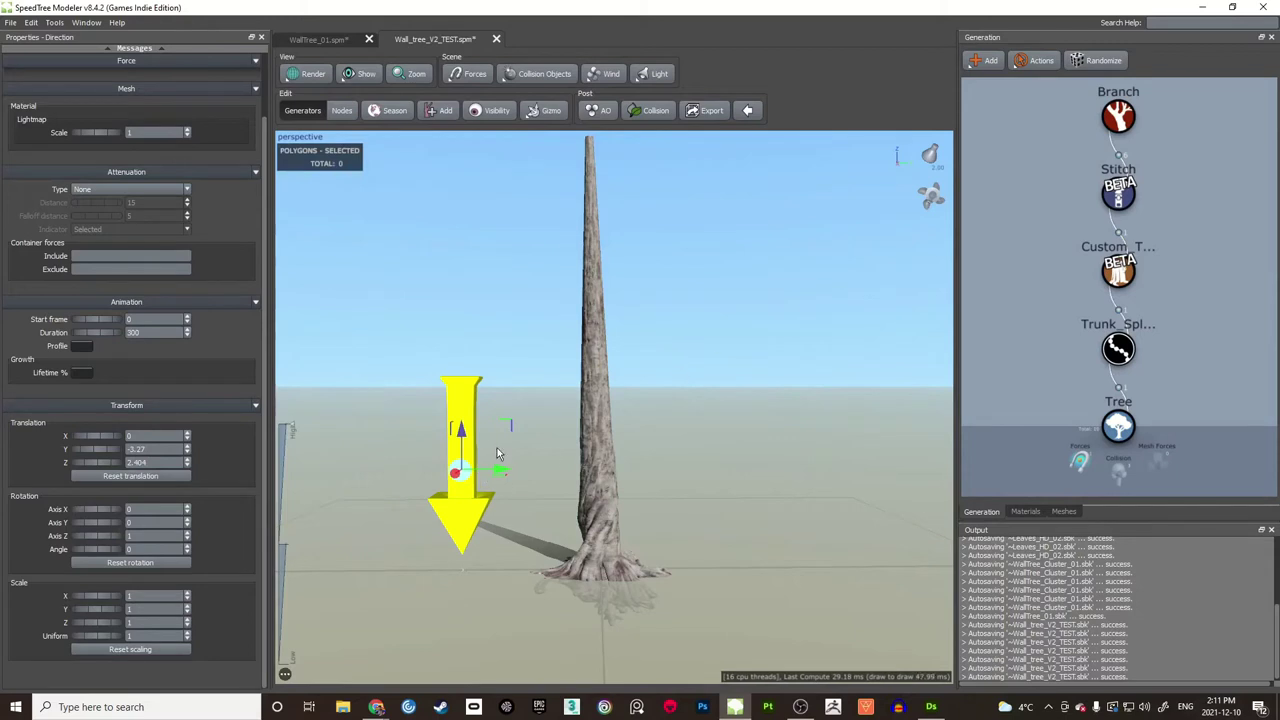
Step: Rotate the Direction force 86.429 degrees about the X axis so its arrow points towards the trunk
drag(503, 447, 423, 426)
key(space)
drag(443, 374, 492, 379)
key(space)
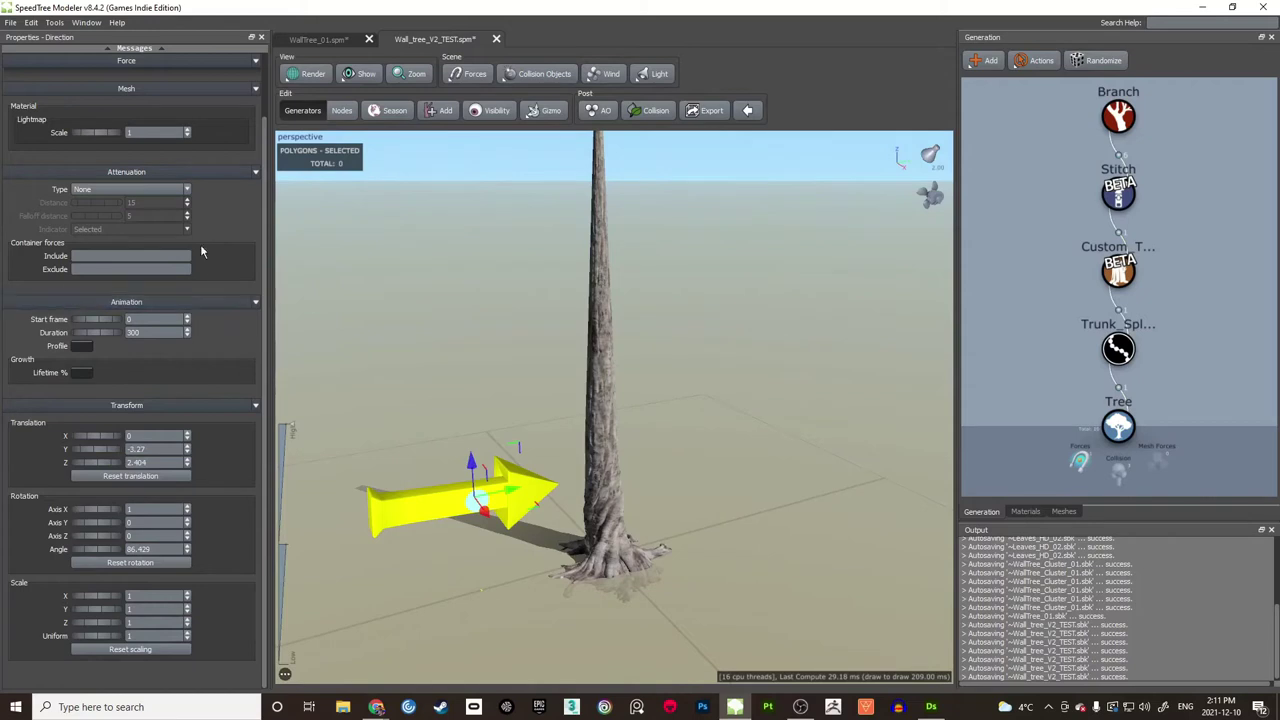
Step: Set the Direction force's indicator scale to 0.5 and deselect the force
drag(265, 200, 265, 135)
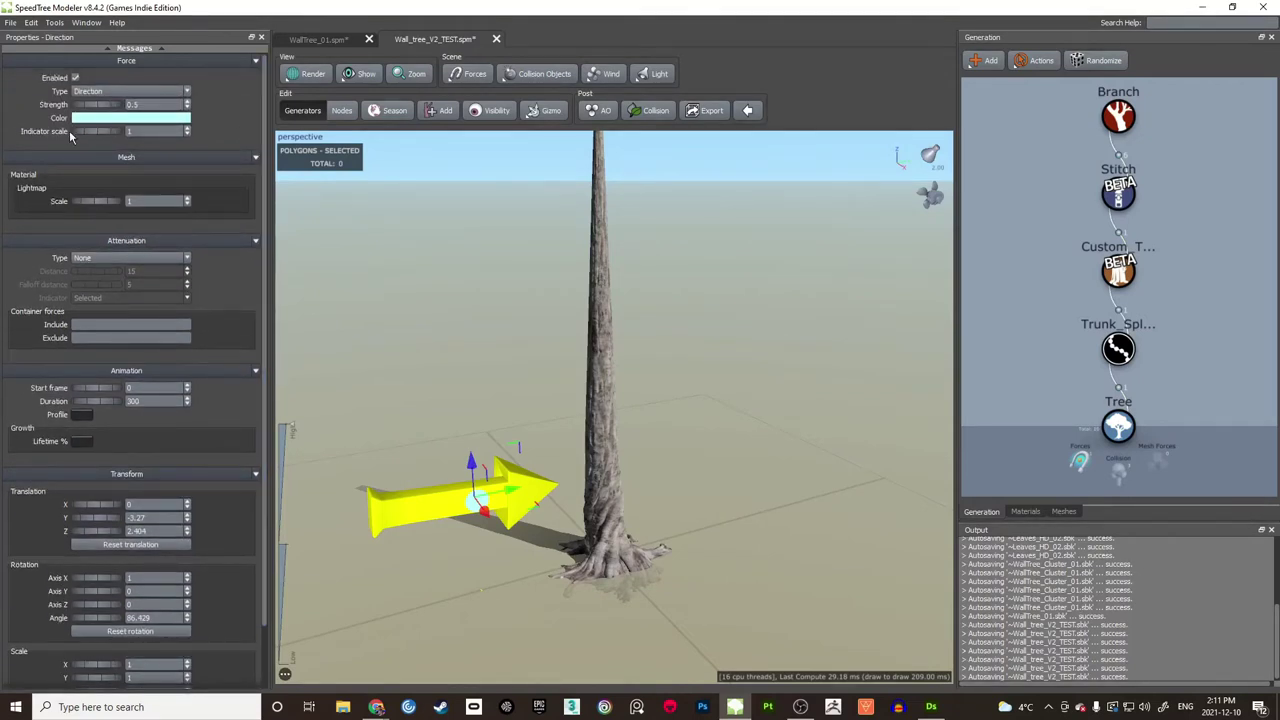
drag(105, 137, 68, 147)
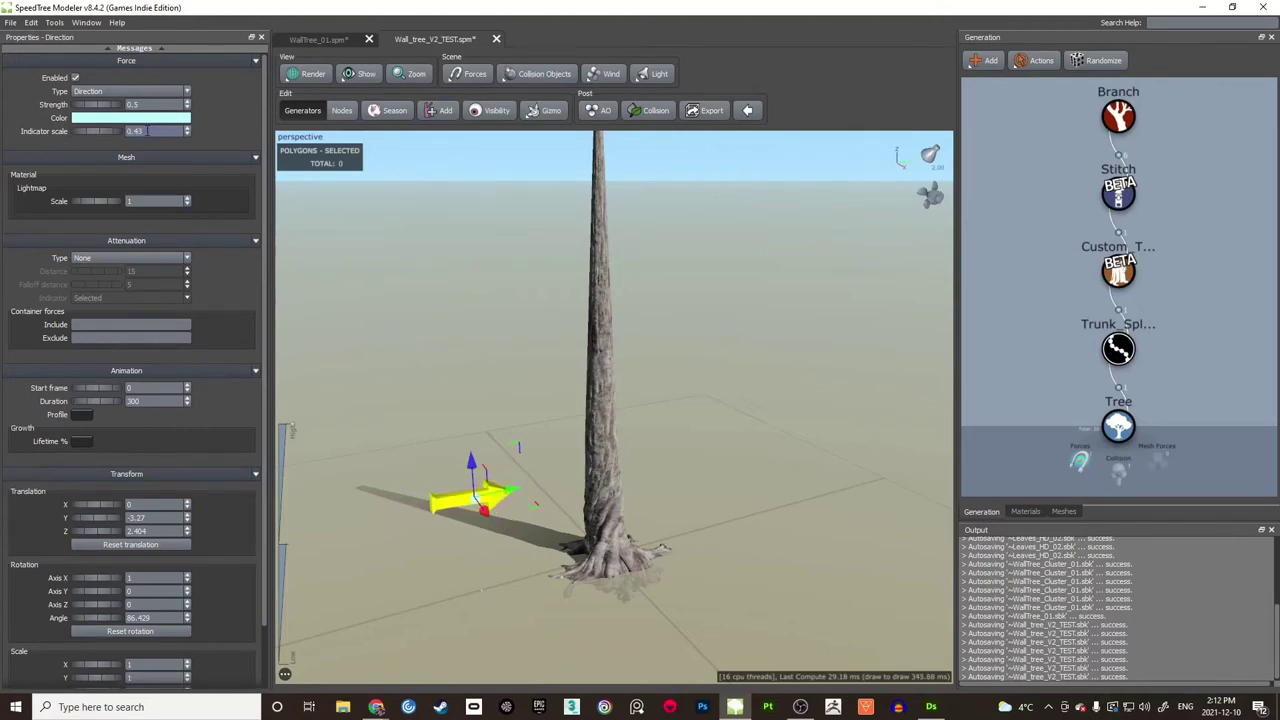
text(5)
key(Return)
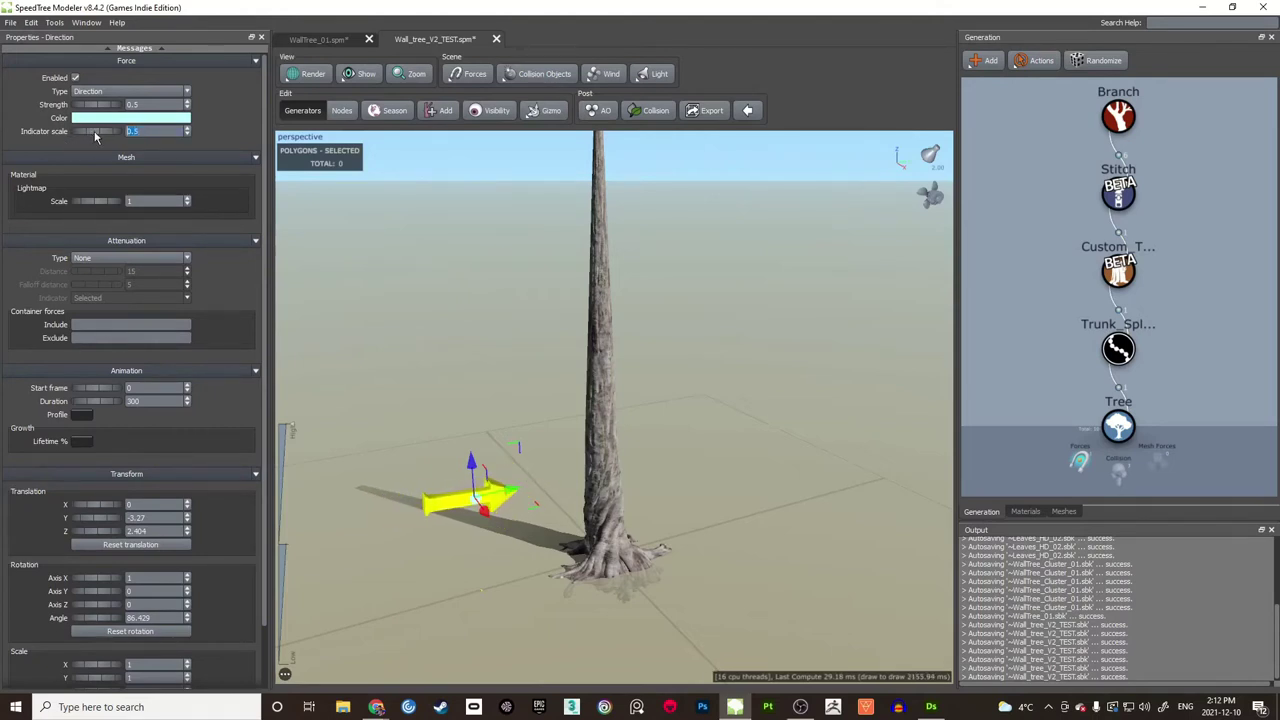
drag(496, 381, 511, 307)
middle_drag(523, 284, 520, 291)
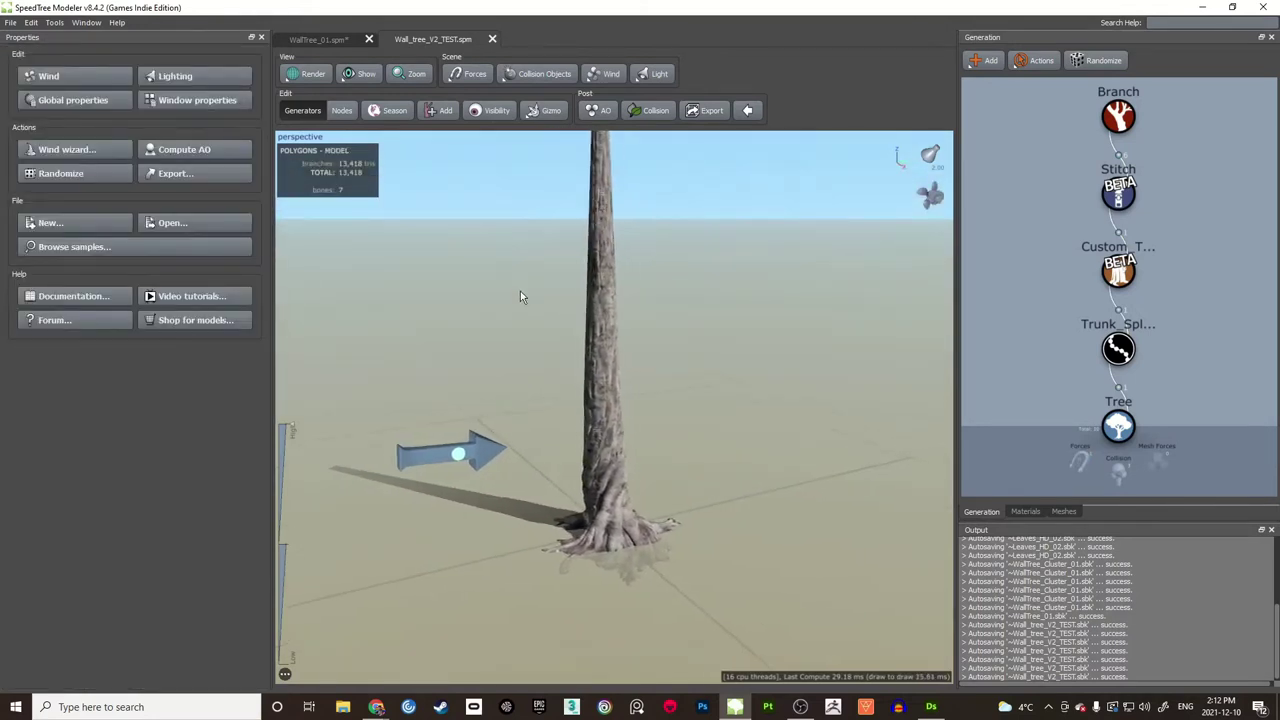
Step: Select the Branch generator and display the tree in wireframe to inspect the procedural trunk's polygon density
click(1119, 118)
middle_drag(1122, 146, 1114, 222)
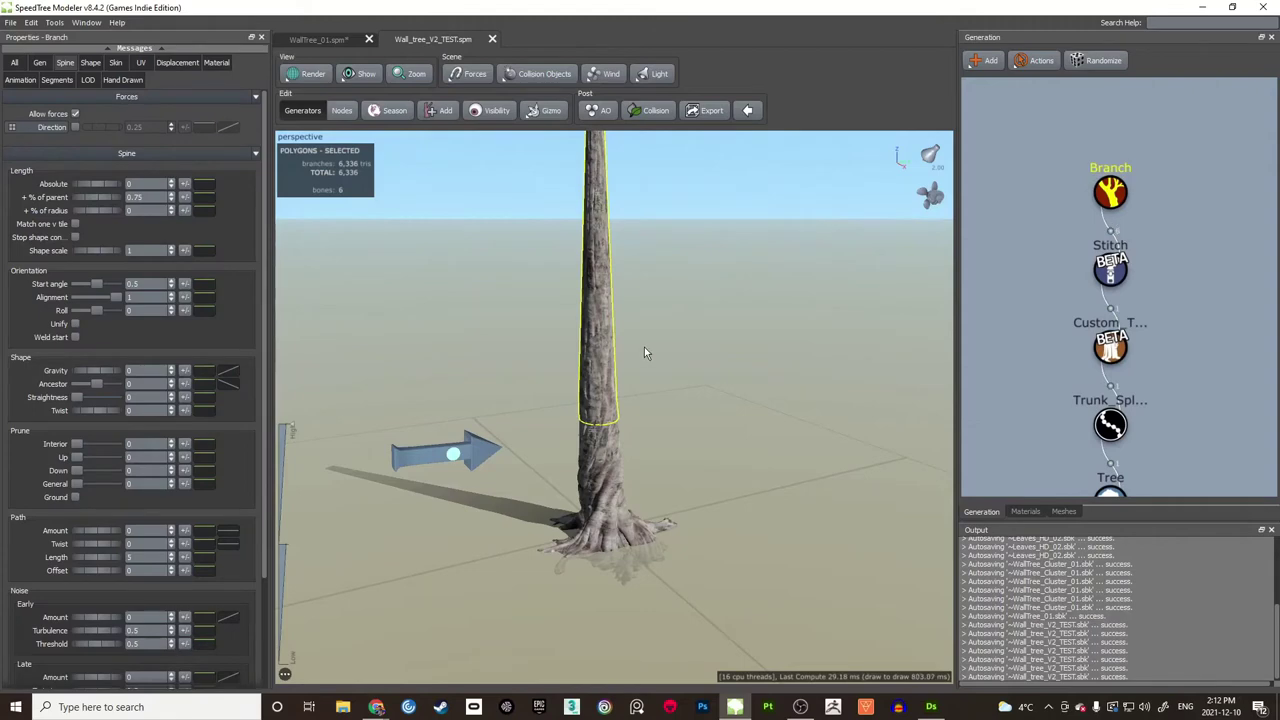
scroll(640, 360, up, 5)
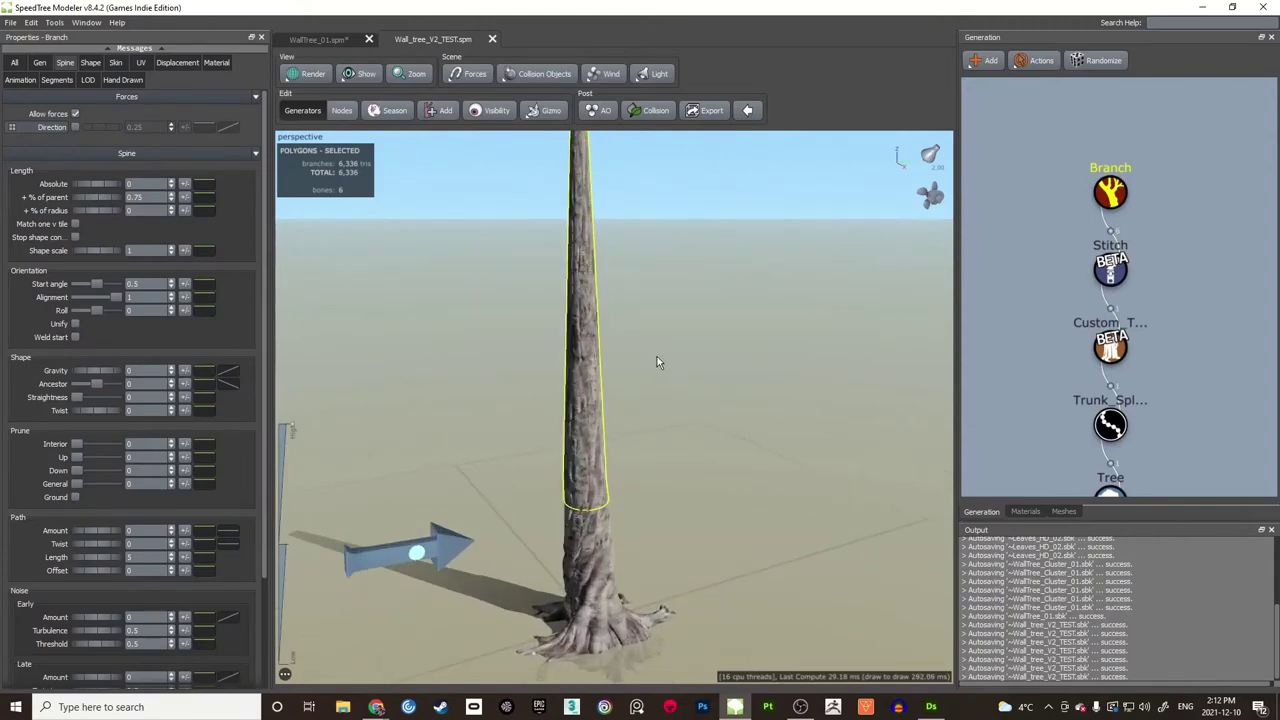
key(w)
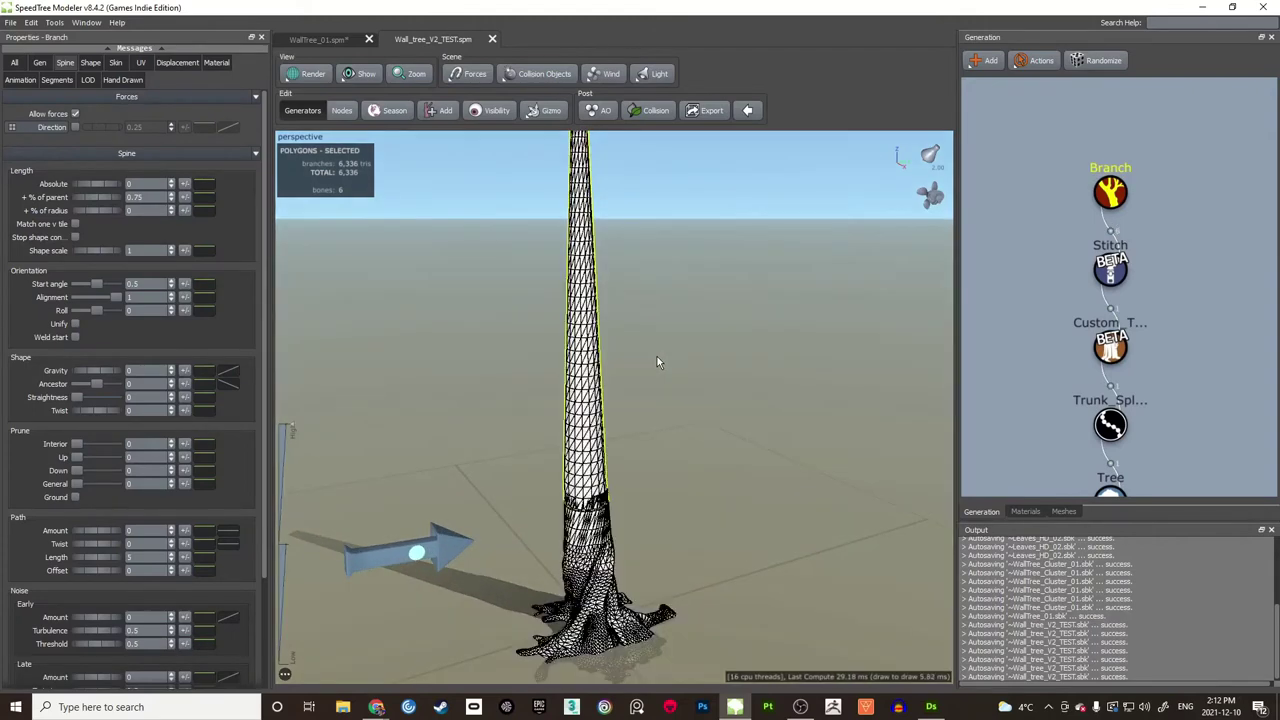
middle_drag(657, 356, 658, 338)
mouse_move(658, 338)
mouse_down()
mouse_move(671, 343)
mouse_move(671, 306)
mouse_move(670, 367)
mouse_move(671, 351)
mouse_move(657, 354)
mouse_move(672, 349)
mouse_up()
scroll(674, 328, up, 3)
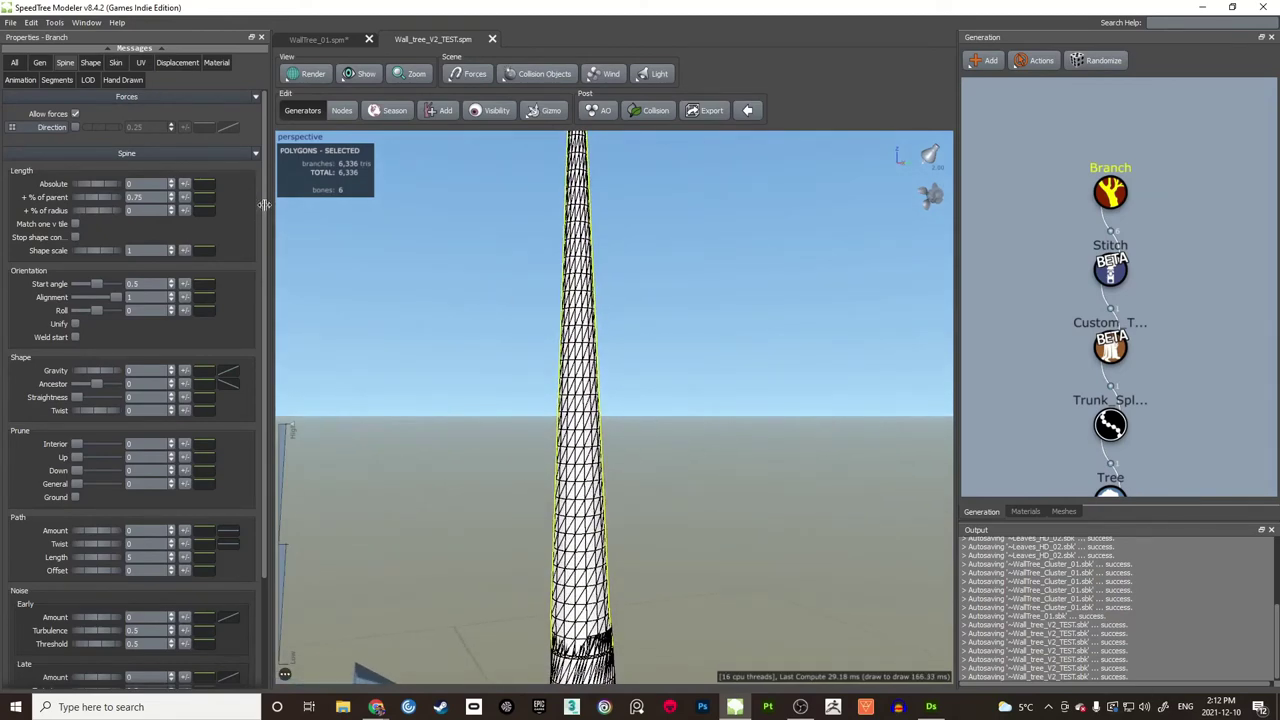
Step: Set the Branch generator's relative length segments and relative radial segments to 0
click(56, 80)
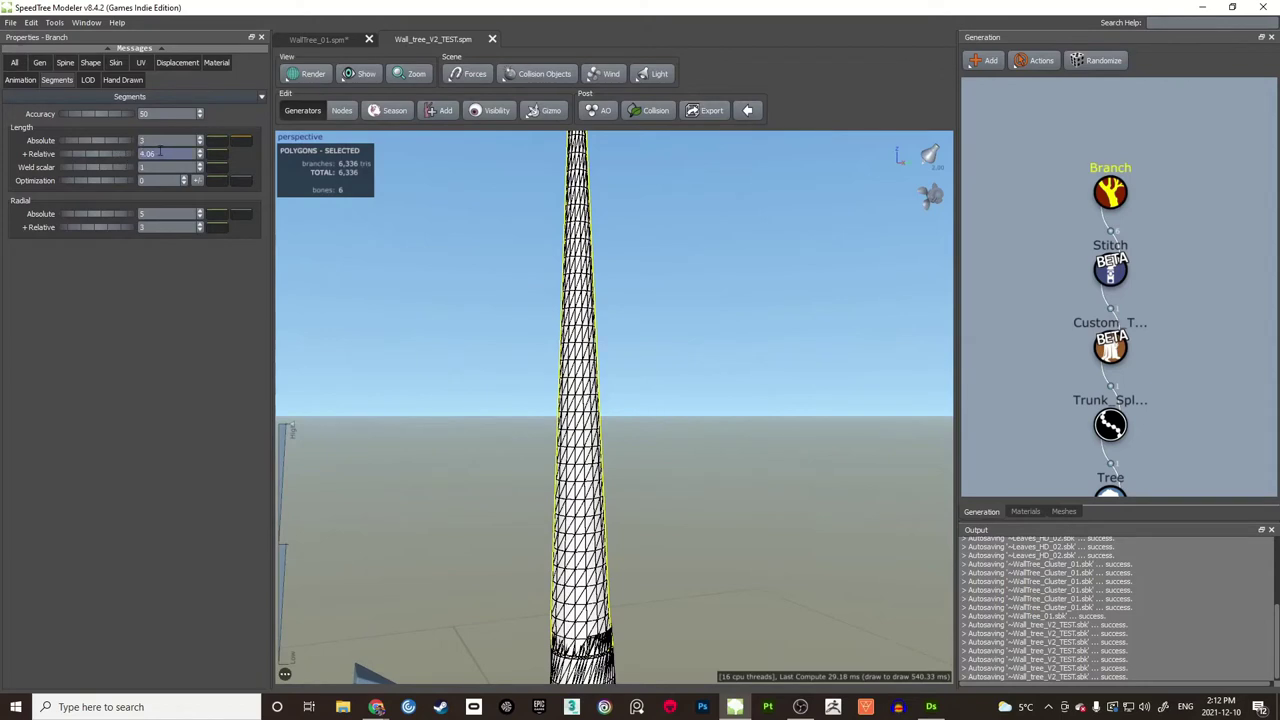
text(0)
key(Return)
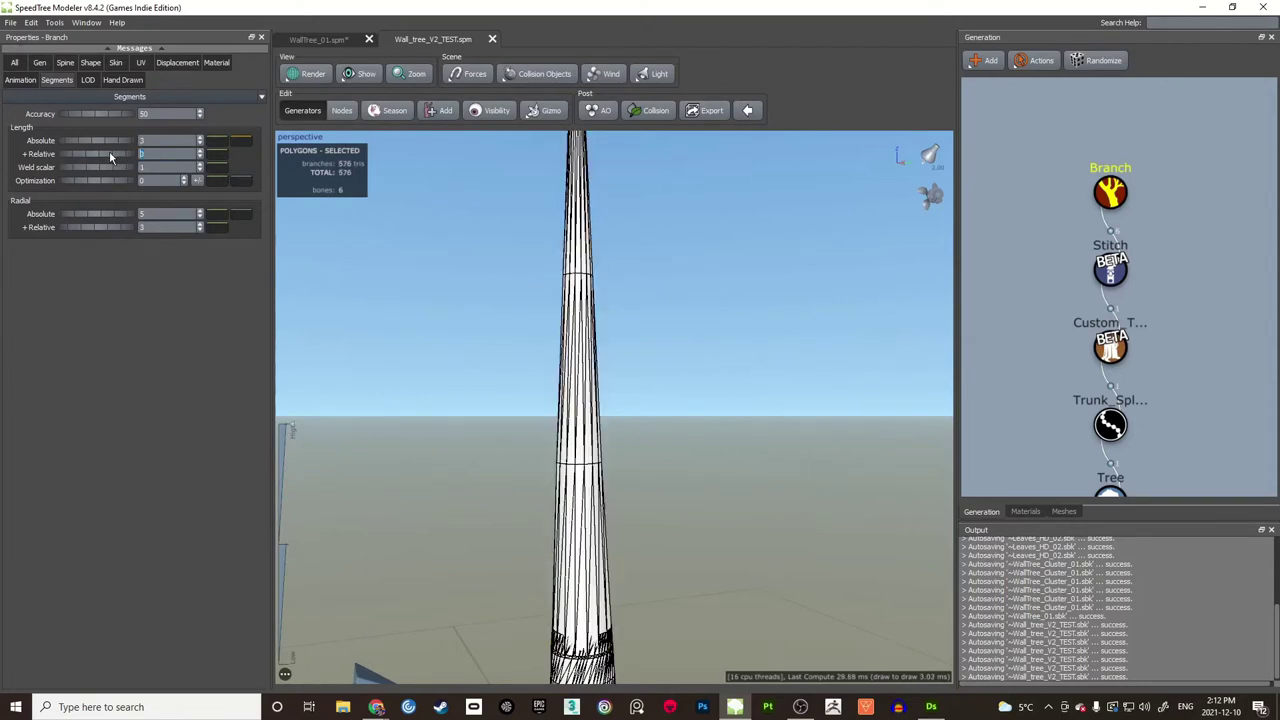
double_click(168, 228)
text(0)
key(Return)
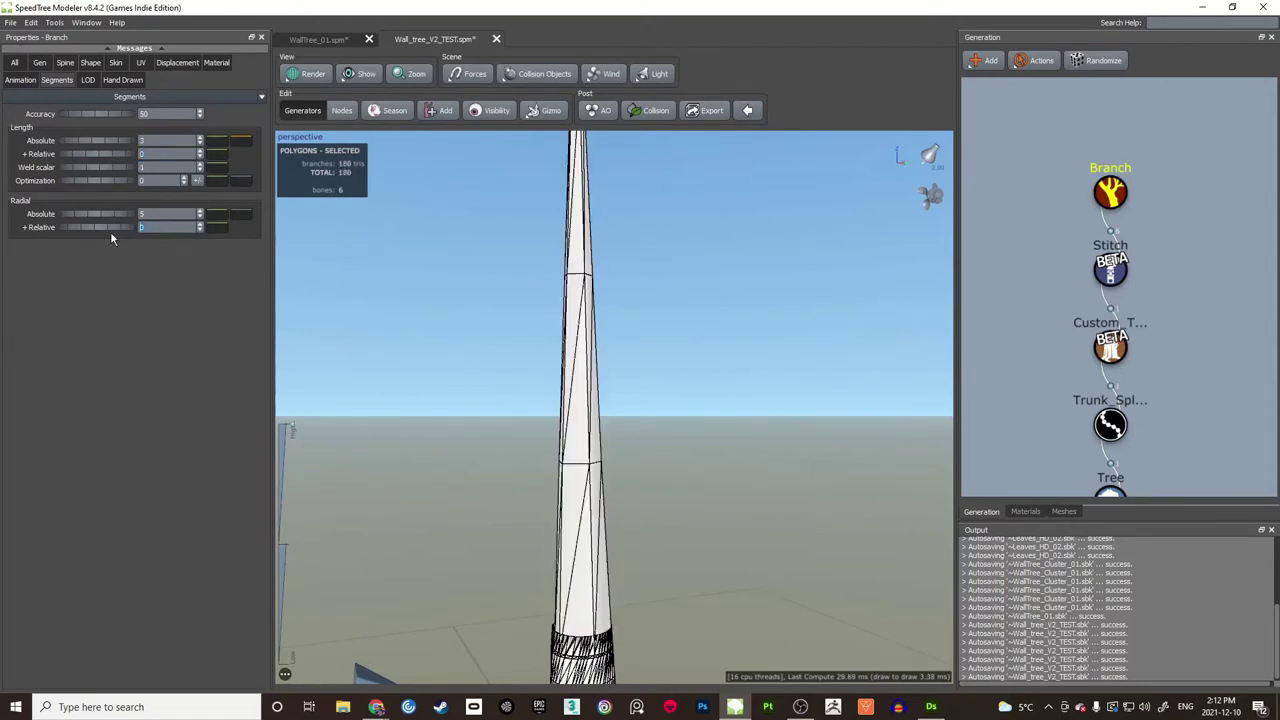
Step: Raise the Branch generator's relative length segments to 1.53
mouse_move(512, 348)
mouse_down()
mouse_move(526, 336)
mouse_move(503, 342)
mouse_up()
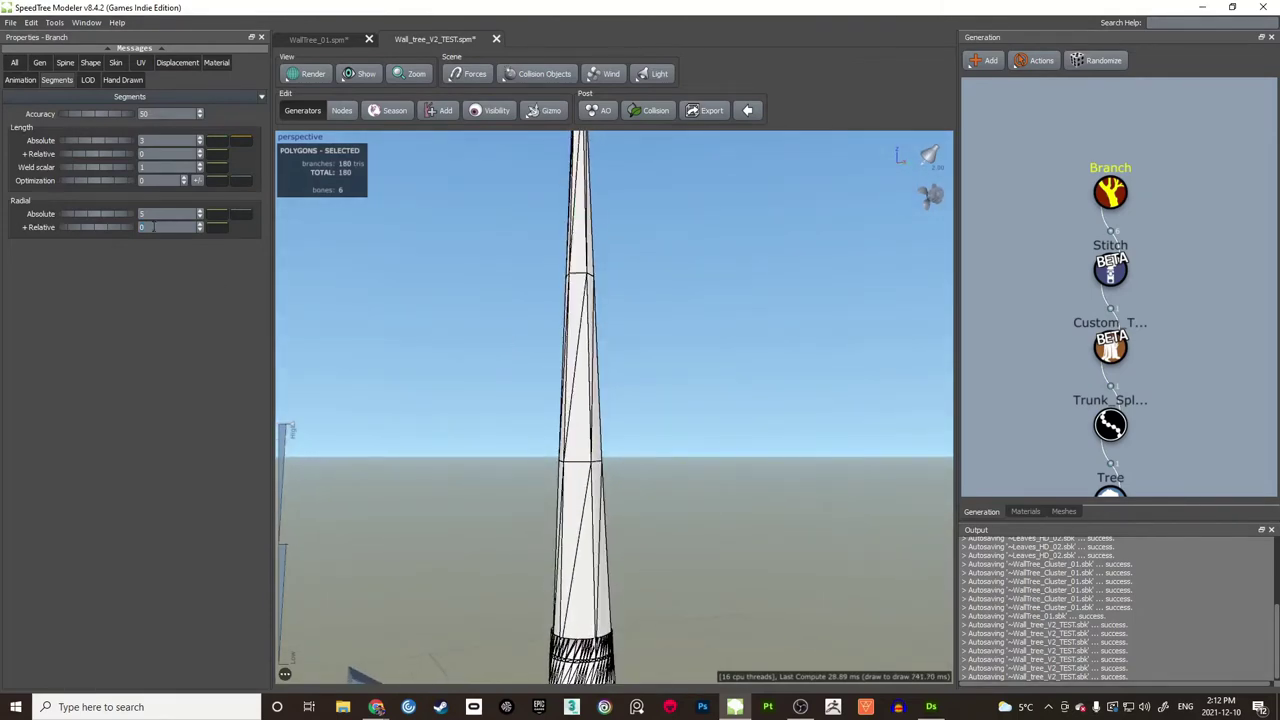
drag(80, 157, 182, 150)
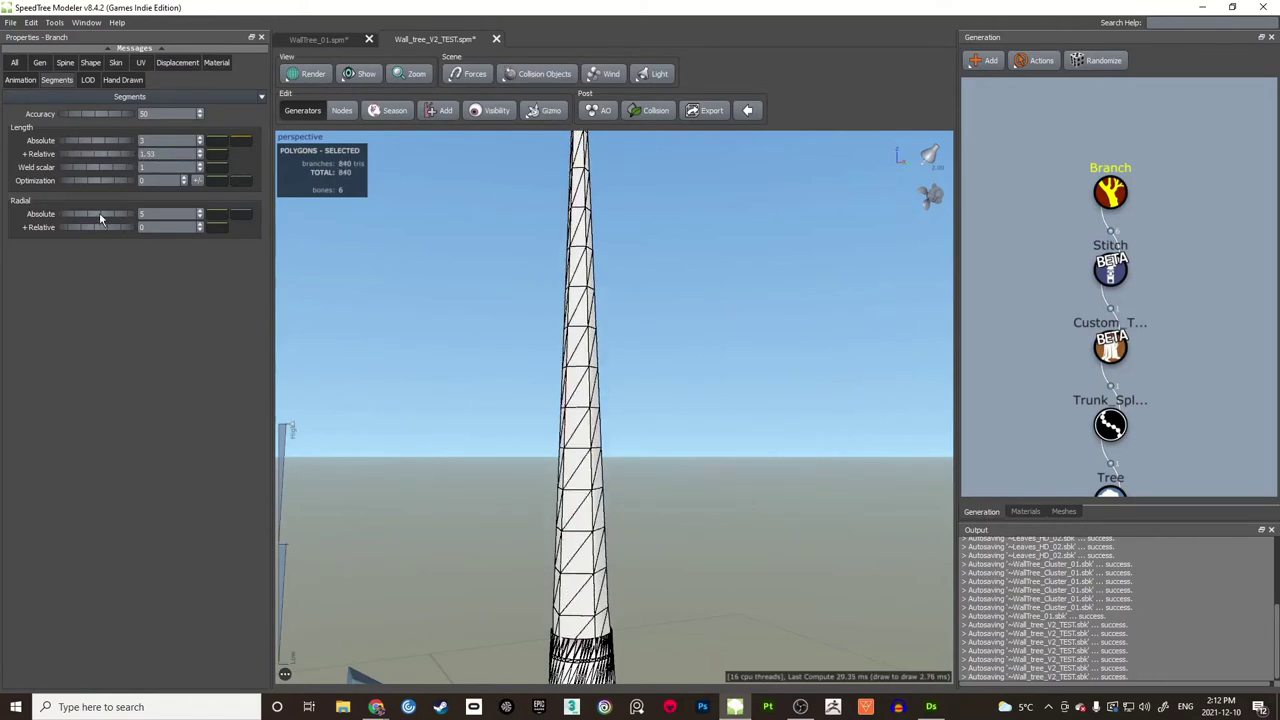
Step: Raise the Branch generator's relative radial segments to about 1.04 and inspect the stitched seam in wireframe and textured display
drag(86, 229, 157, 217)
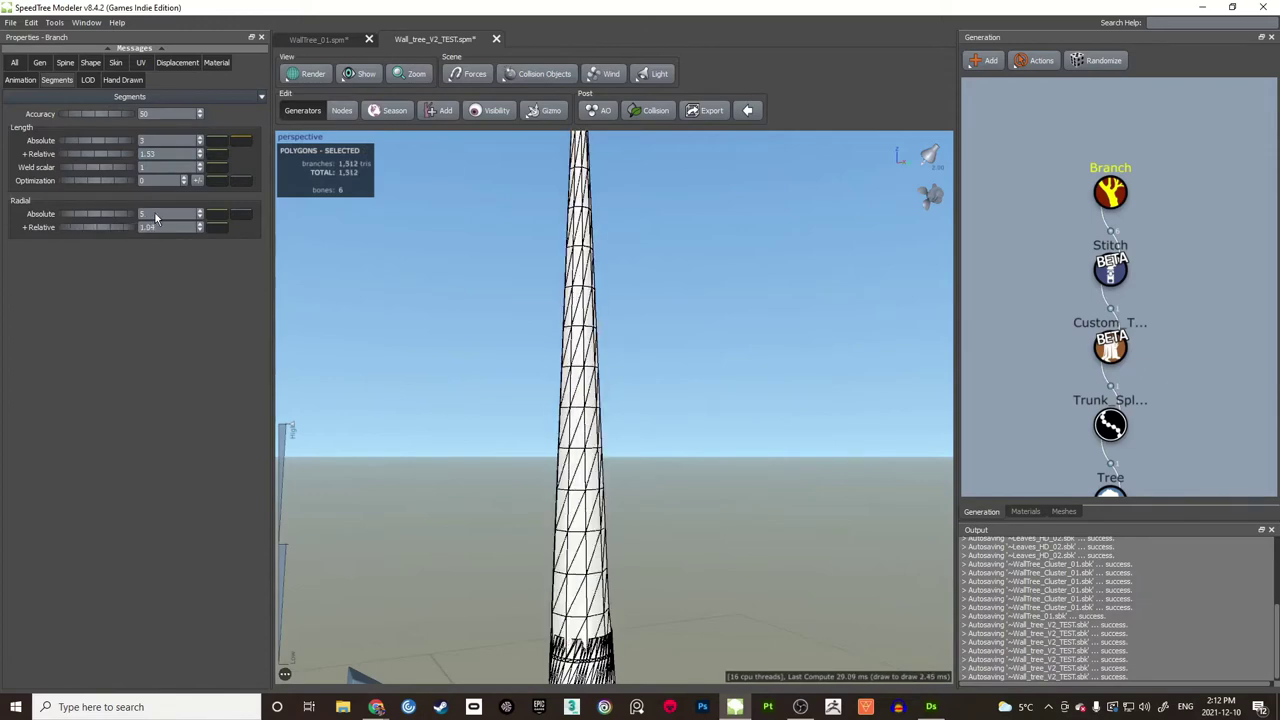
middle_drag(579, 480, 571, 285)
scroll(571, 285, up, 5)
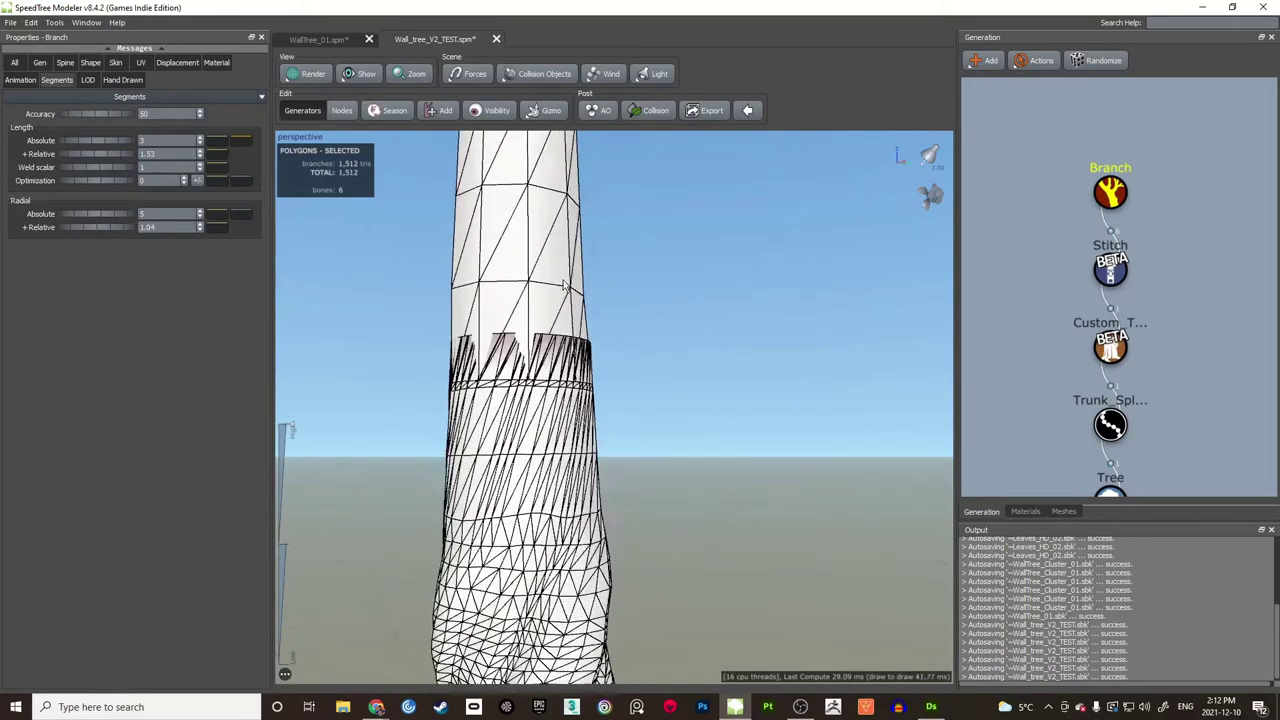
middle_drag(505, 205, 540, 267)
drag(537, 264, 300, 260)
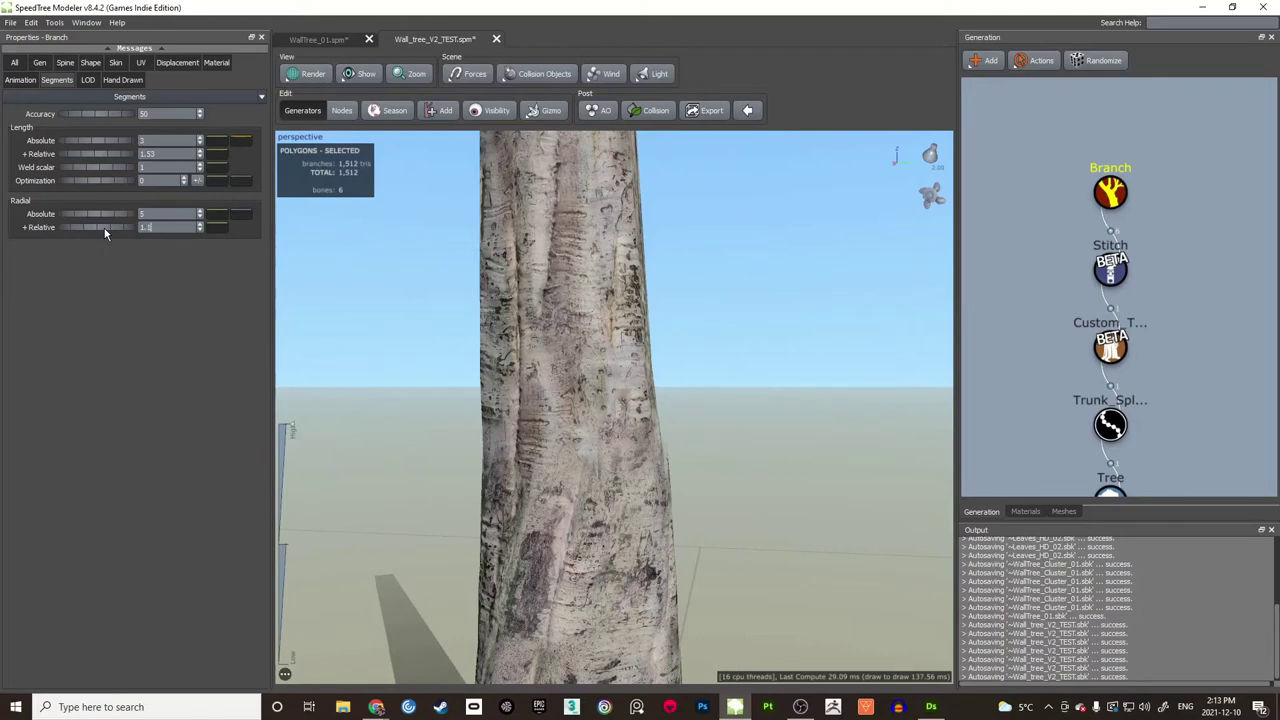
key(Return)
drag(944, 394, 345, 318)
Step: Set the Branch generator's relative radial segments to 1.5 and relative length segments to 2 with the tree in wireframe
key(2)
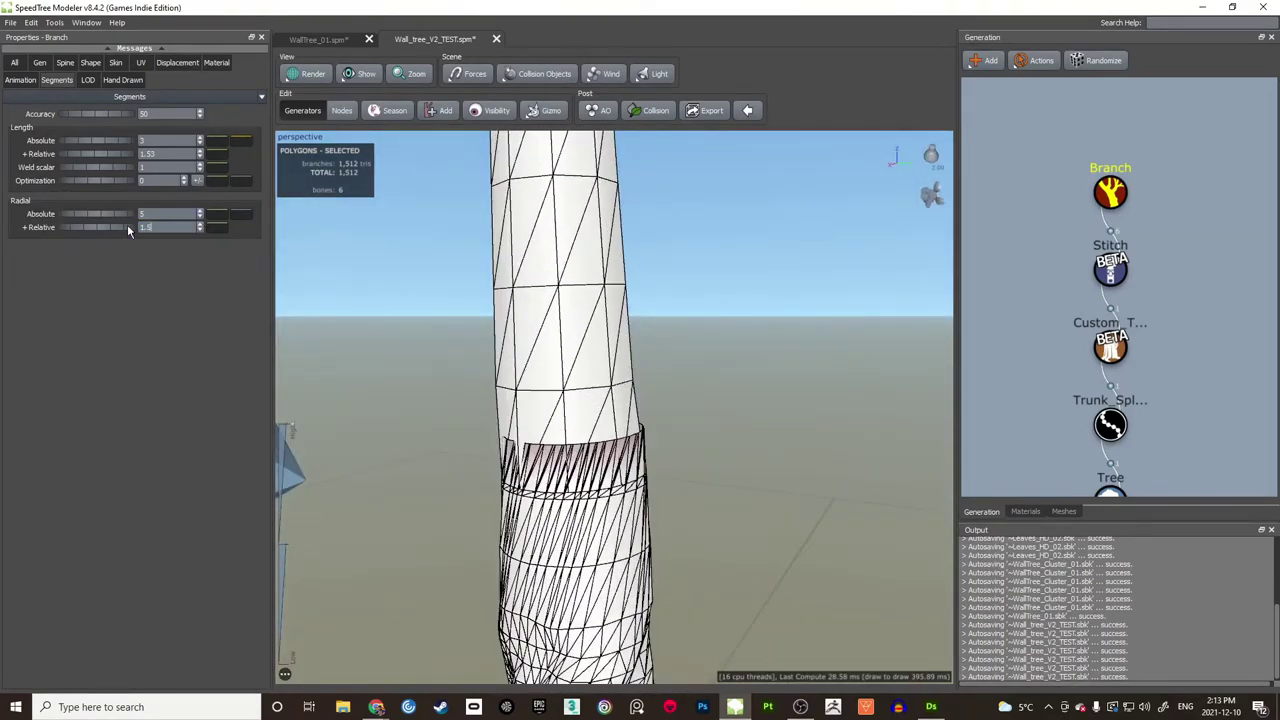
key(Return)
drag(543, 371, 600, 300)
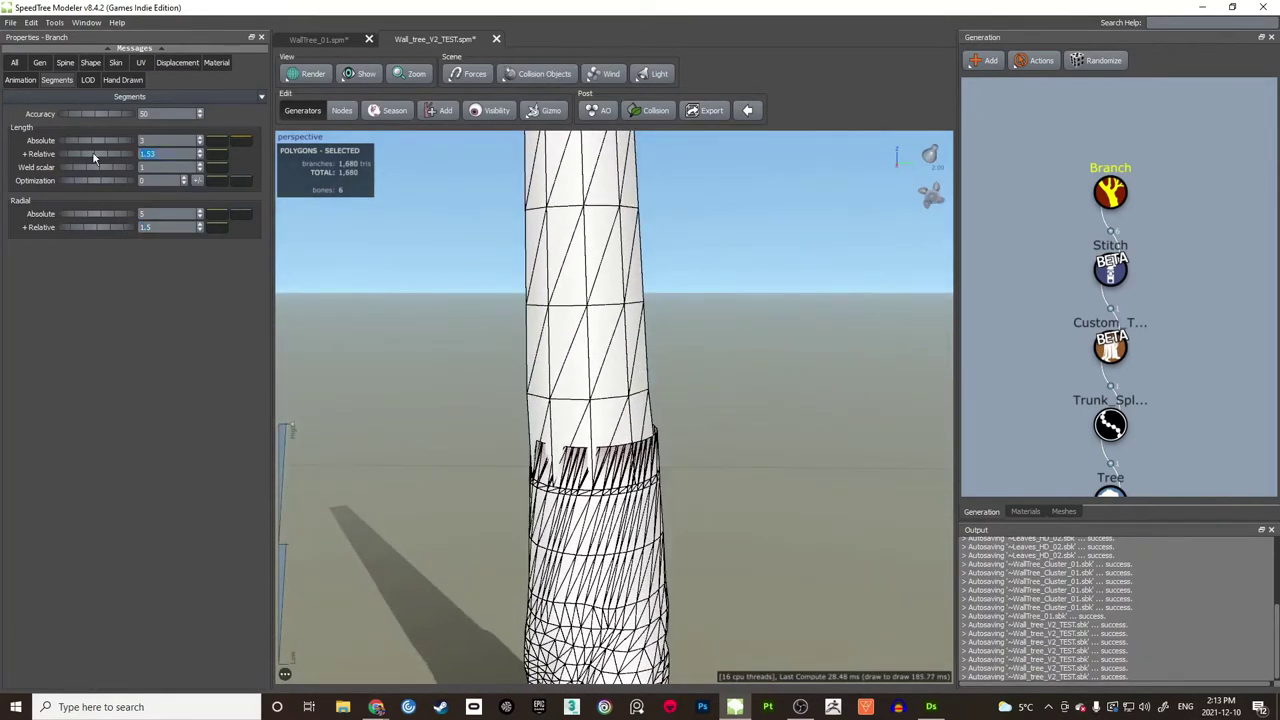
key(Return)
drag(523, 286, 590, 362)
scroll(546, 313, up, 2)
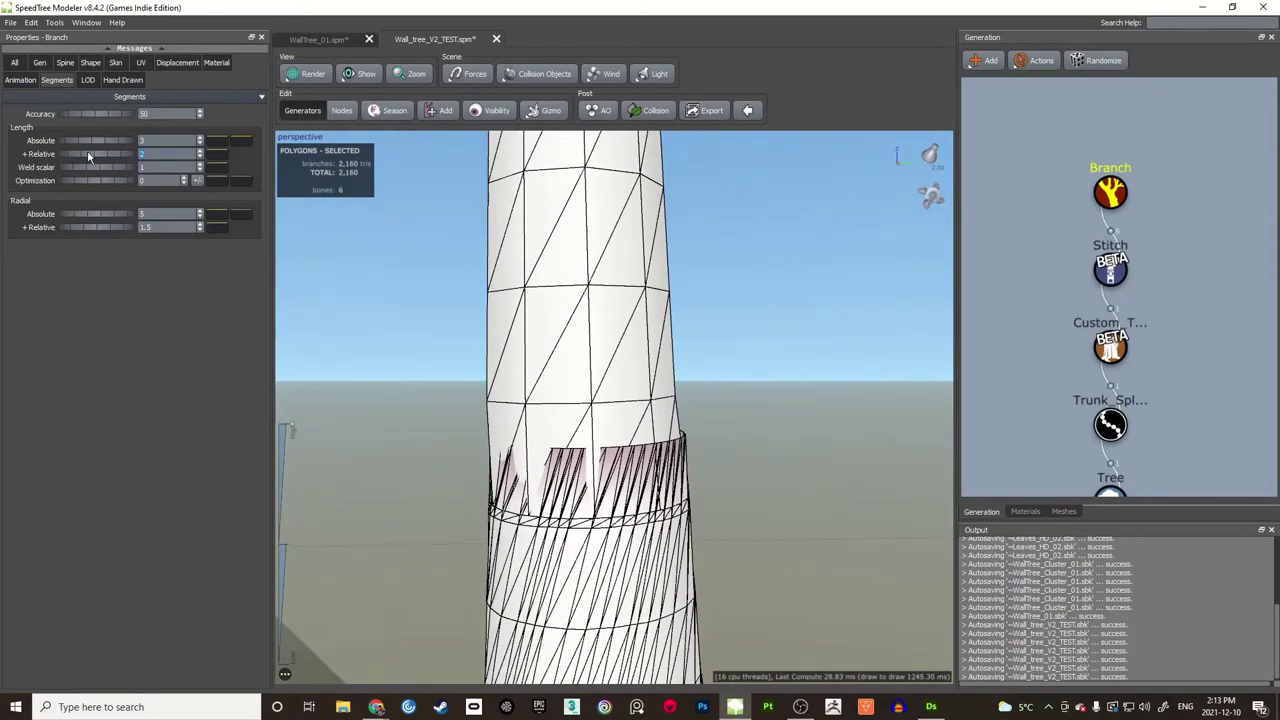
Step: Set the Branch generator's relative length segments to 4 and relative radial segments to 3
text(4)
key(Return)
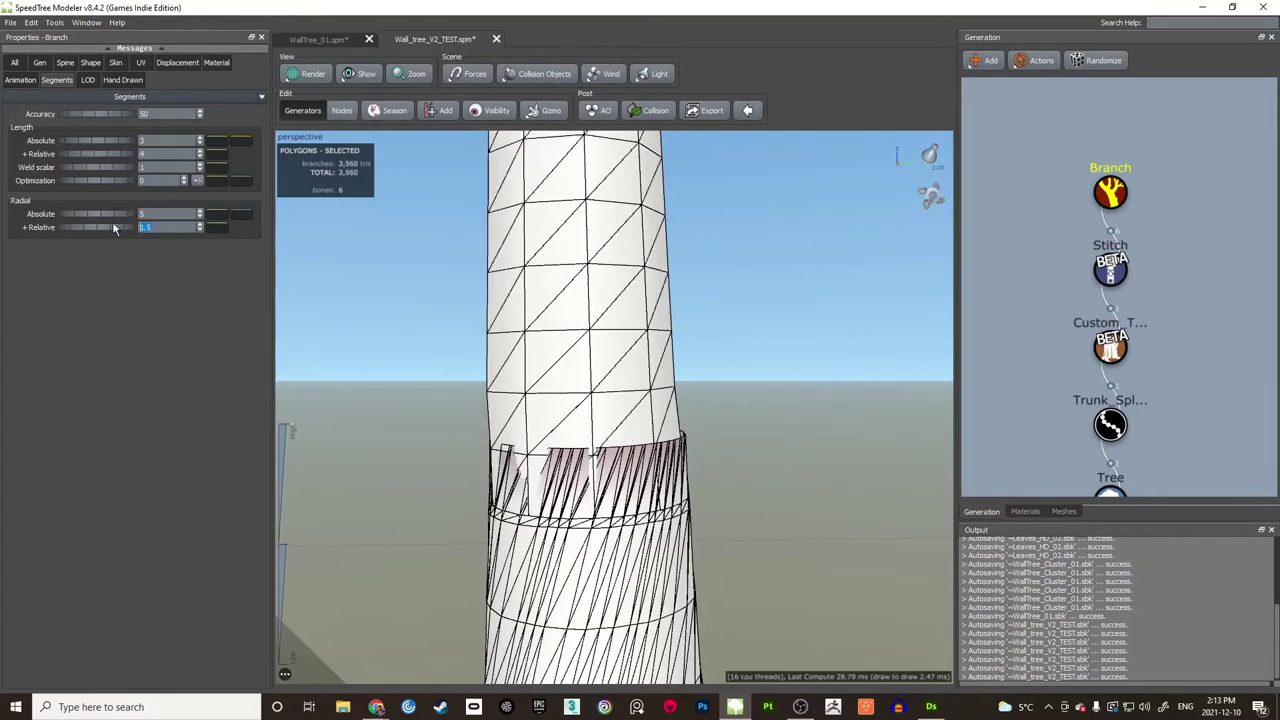
text(3)
key(Return)
scroll(640, 345, down, 3)
drag(610, 340, 588, 304)
scroll(588, 304, down, 2)
middle_drag(588, 304, 623, 326)
scroll(600, 368, down, 2)
drag(623, 326, 666, 325)
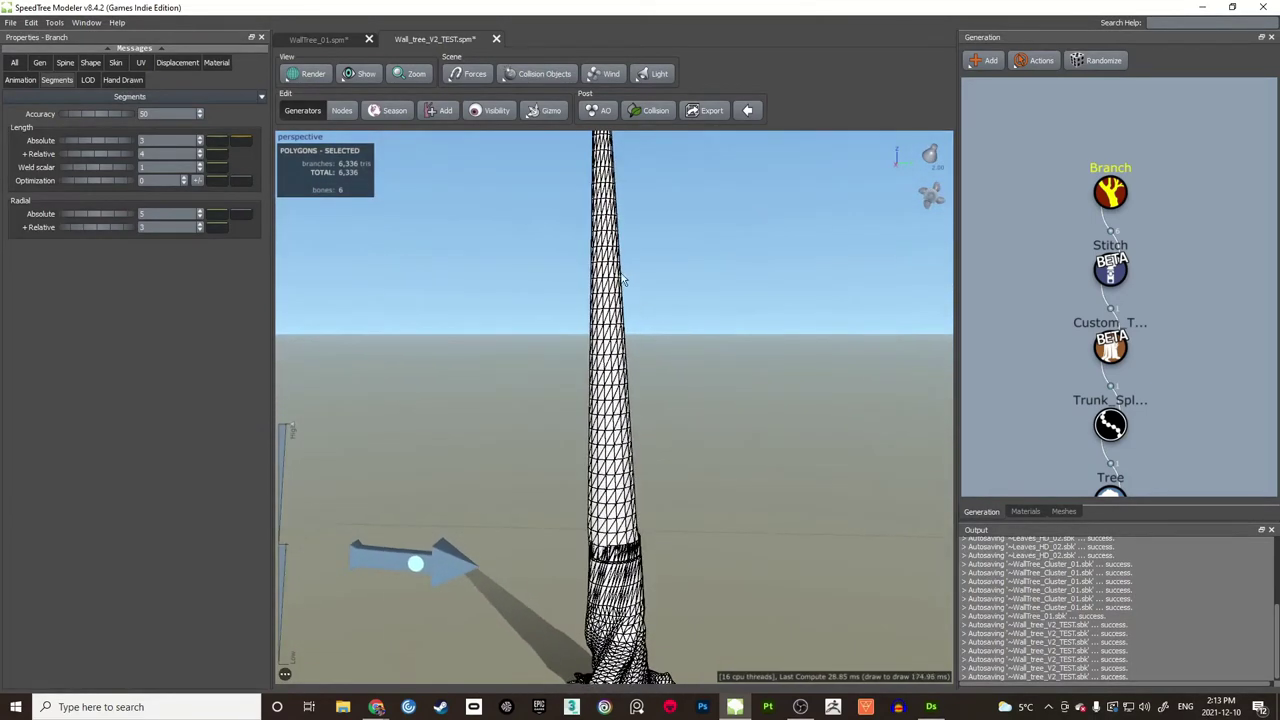
drag(623, 280, 534, 254)
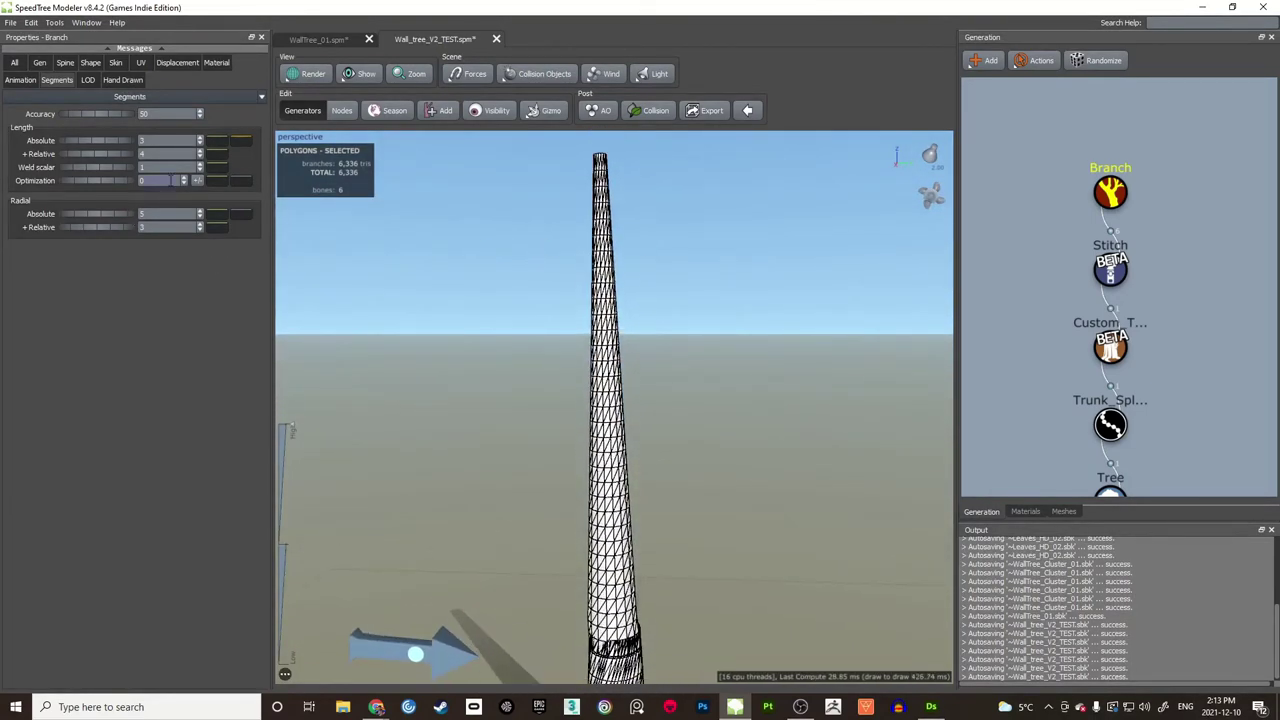
Step: Slope the distribution curve of the absolute length segments down to about 1 at its end point
click(243, 141)
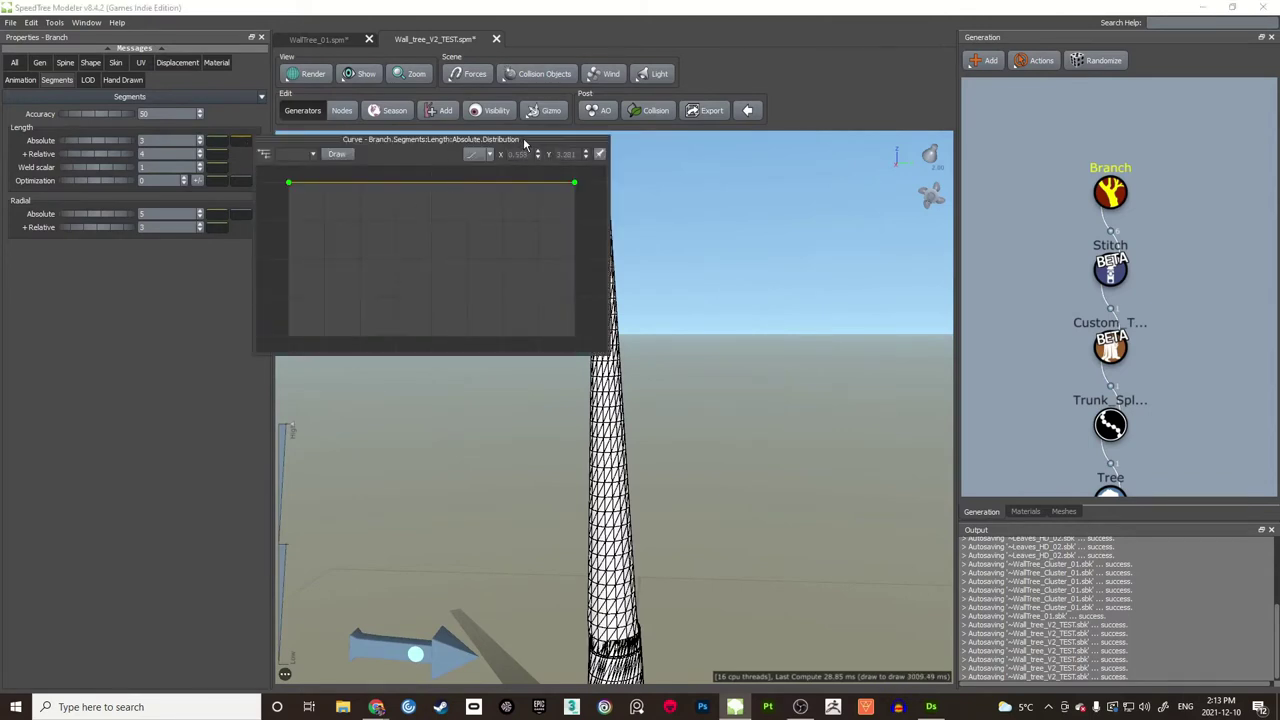
drag(523, 145, 1032, 188)
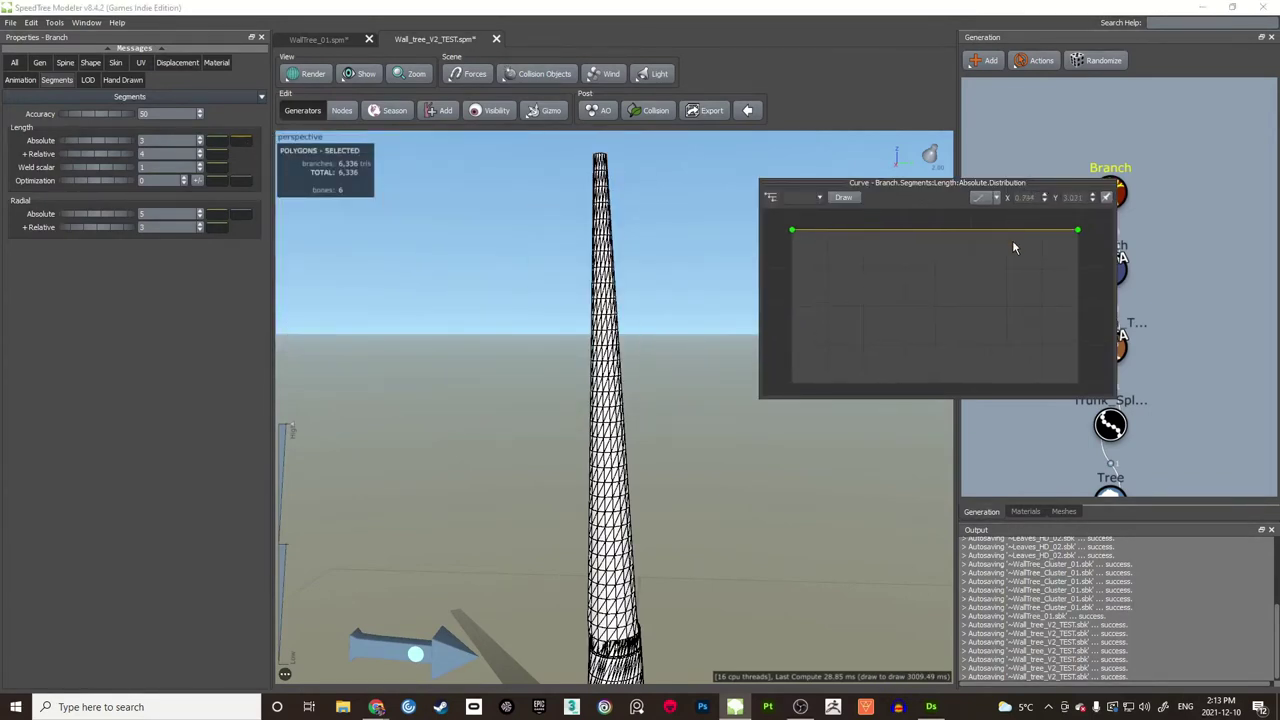
scroll(1020, 248, down, 2)
mouse_move(1061, 250)
mouse_down()
mouse_move(1061, 284)
mouse_move(1061, 260)
mouse_up()
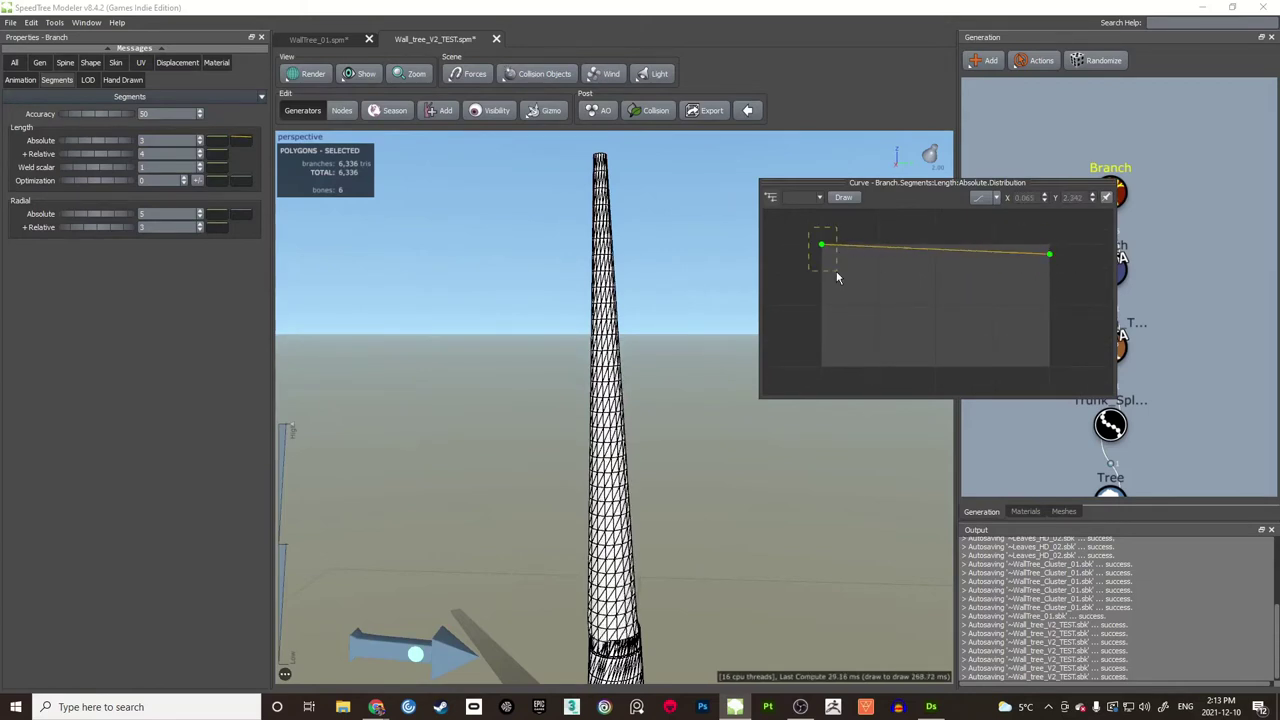
drag(838, 278, 840, 276)
click(1053, 259)
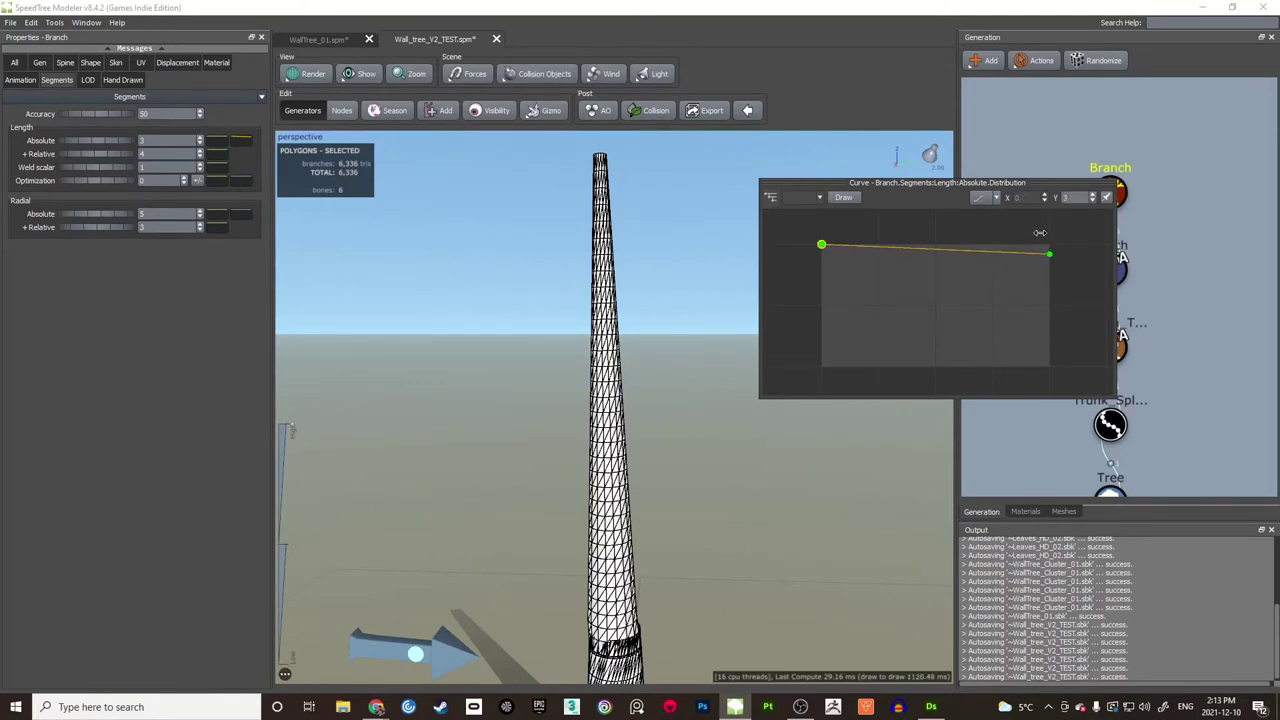
drag(1050, 255, 1050, 326)
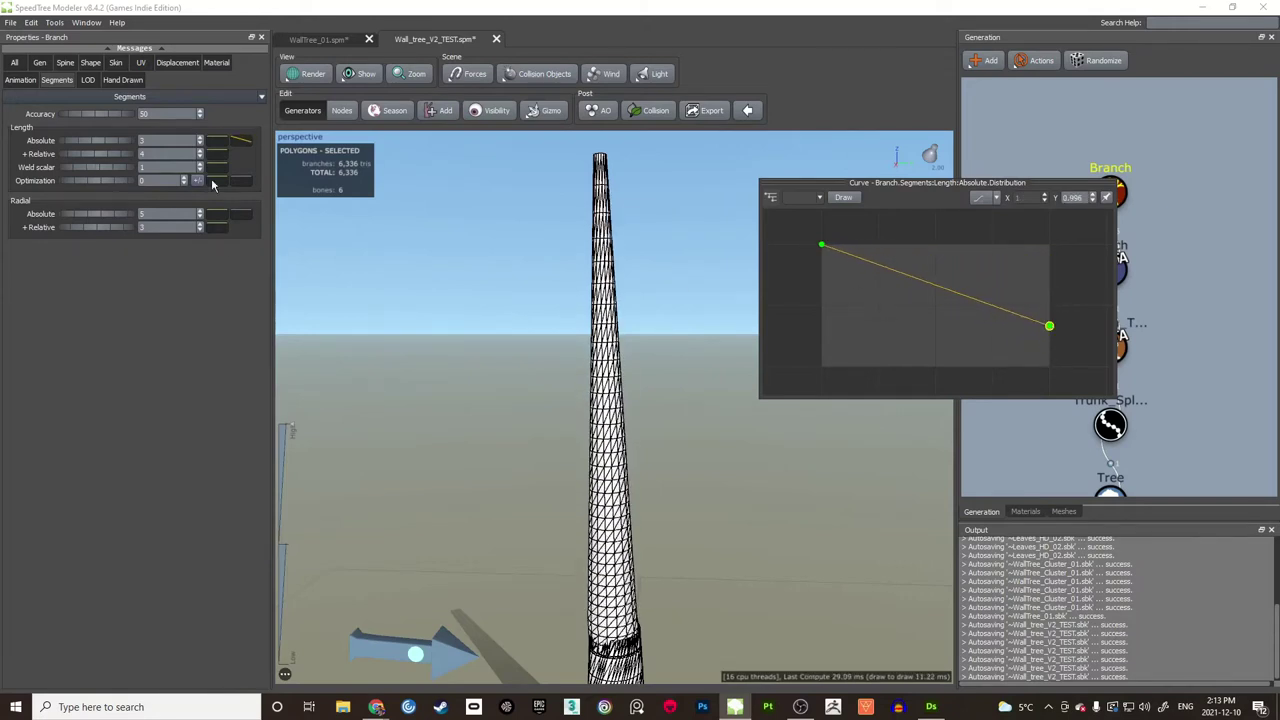
Step: Lower the end point of the absolute radial segments' profile curve so the segment count decreases toward the trunk tip
click(242, 217)
click(242, 217)
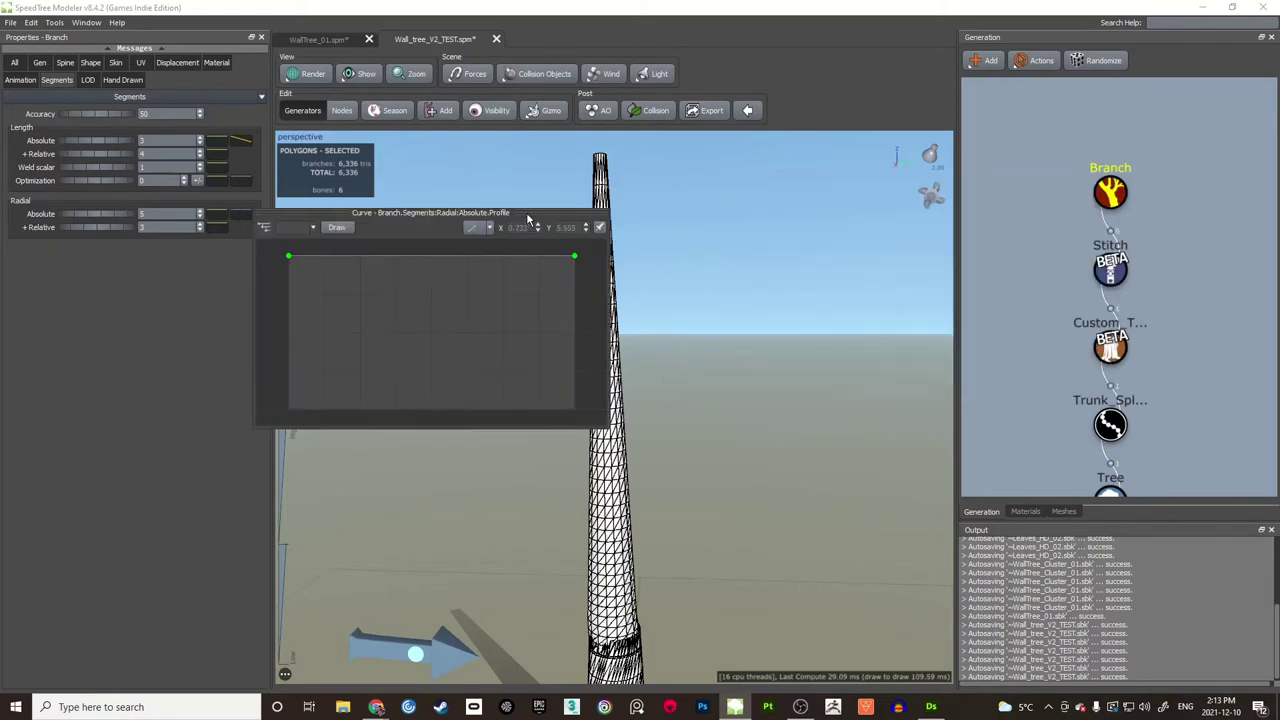
drag(528, 217, 1099, 202)
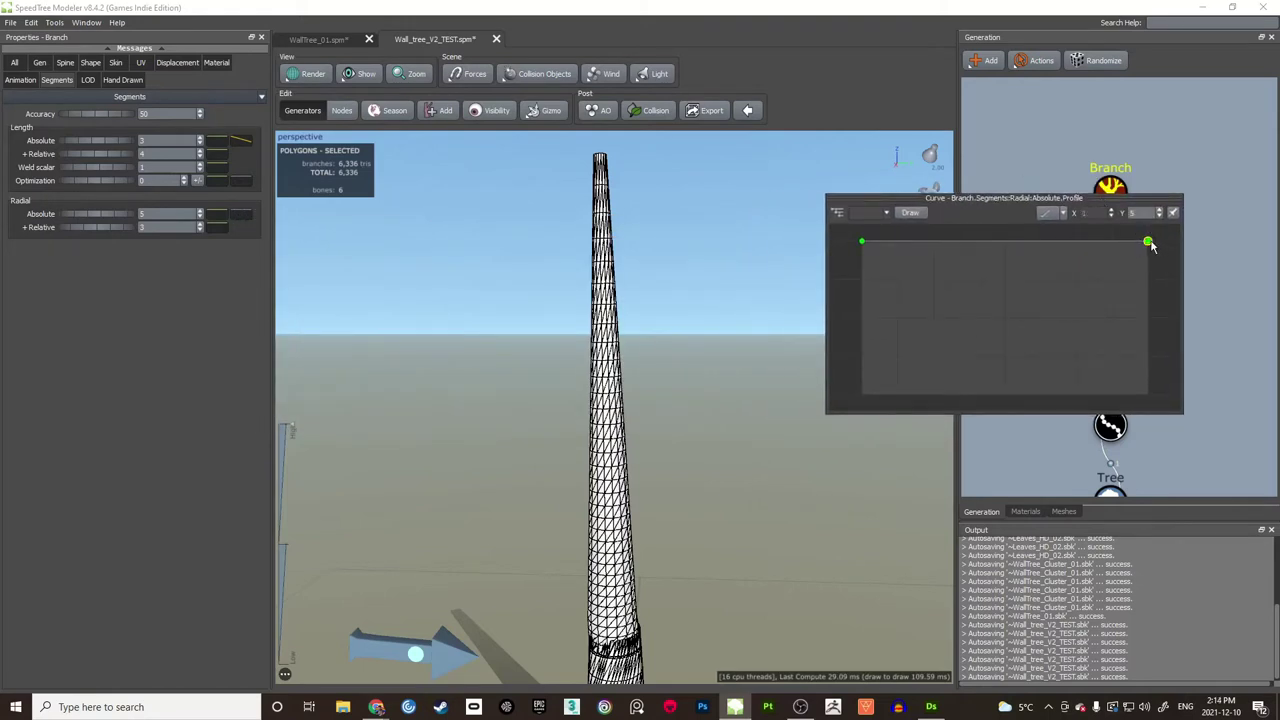
drag(1149, 243, 1155, 382)
Step: Examine the procedural trunk's segment density in wireframe and its textured bark from the base to the tip
drag(663, 421, 676, 402)
middle_drag(676, 402, 685, 358)
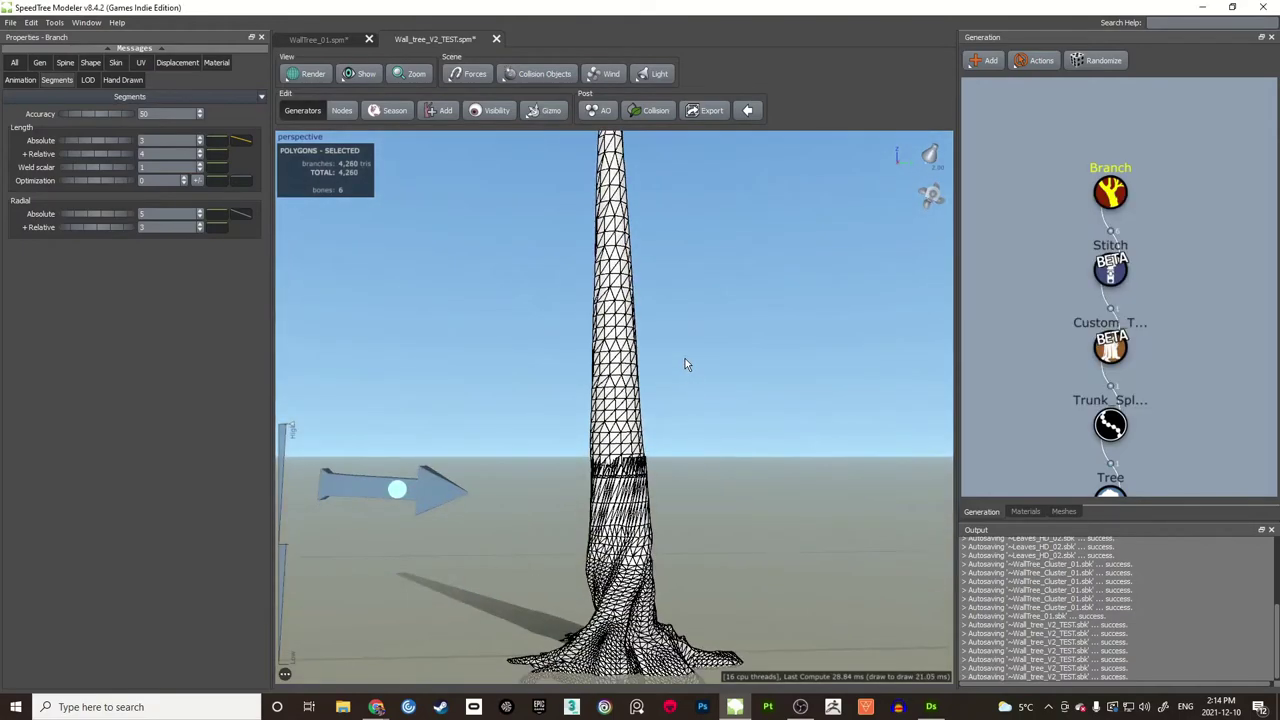
scroll(685, 358, up, 5)
drag(685, 358, 656, 366)
scroll(656, 366, down, 5)
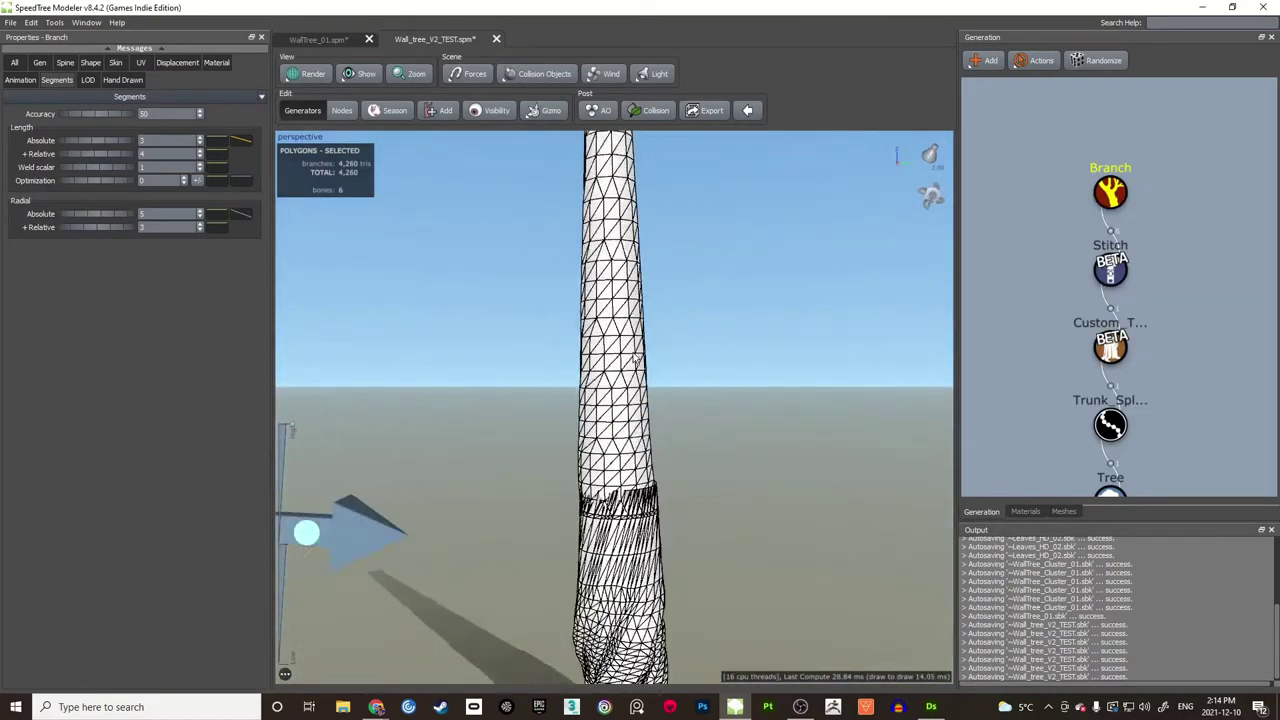
mouse_move(656, 366)
middle_down()
mouse_move(653, 392)
mouse_move(653, 374)
middle_up()
drag(651, 374, 686, 323)
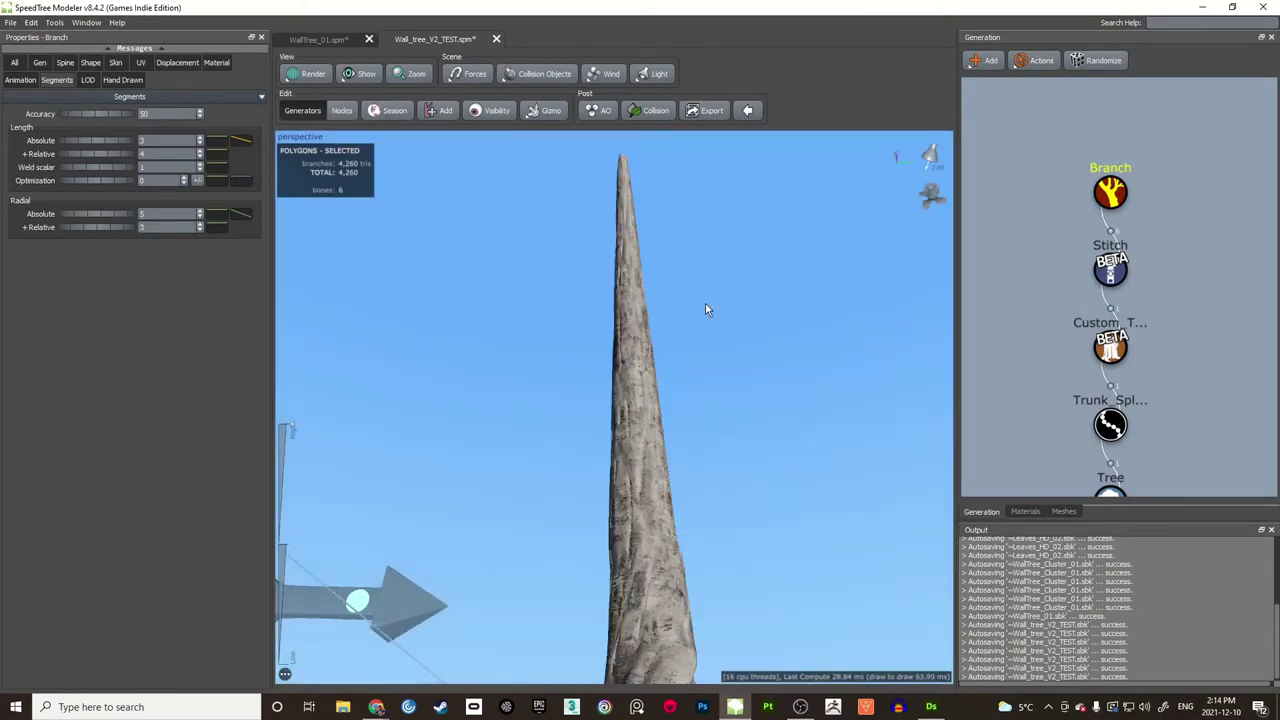
drag(706, 306, 671, 341)
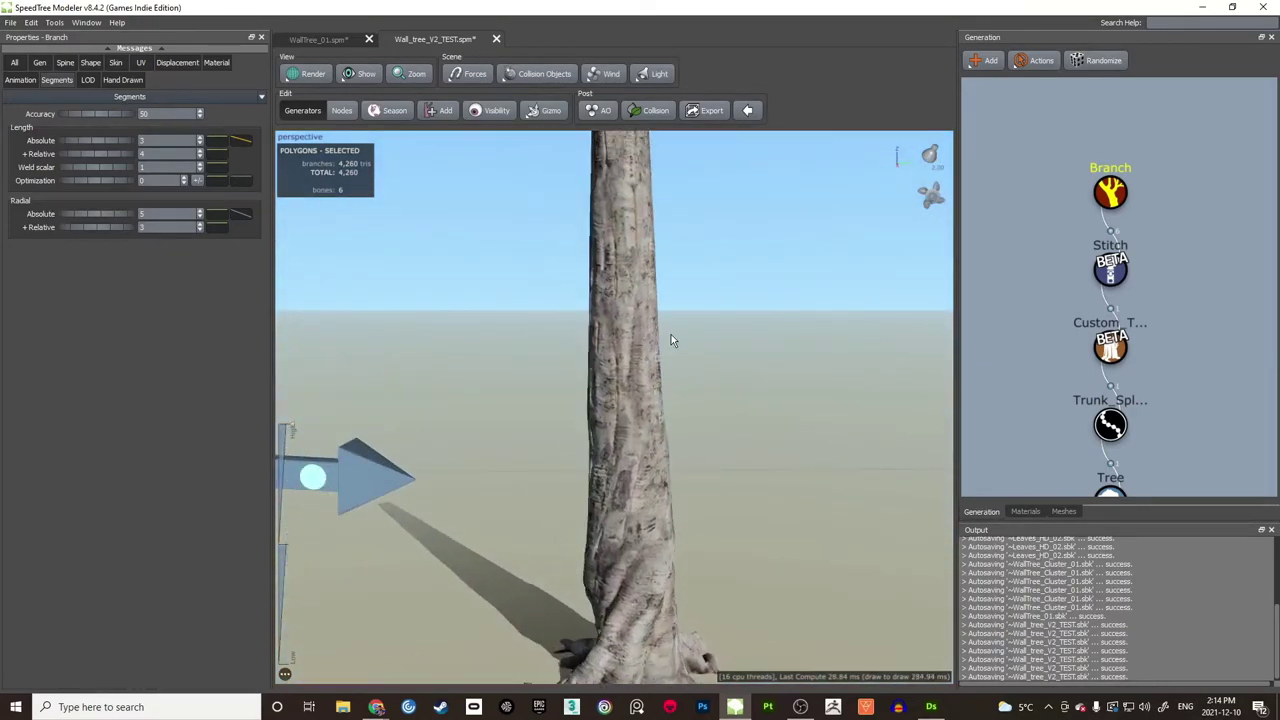
click(671, 334)
scroll(675, 304, down, 2)
middle_drag(675, 304, 683, 322)
drag(683, 322, 511, 293)
Step: Select the procedural trunk and enable the Direction force in its spine properties
click(635, 298)
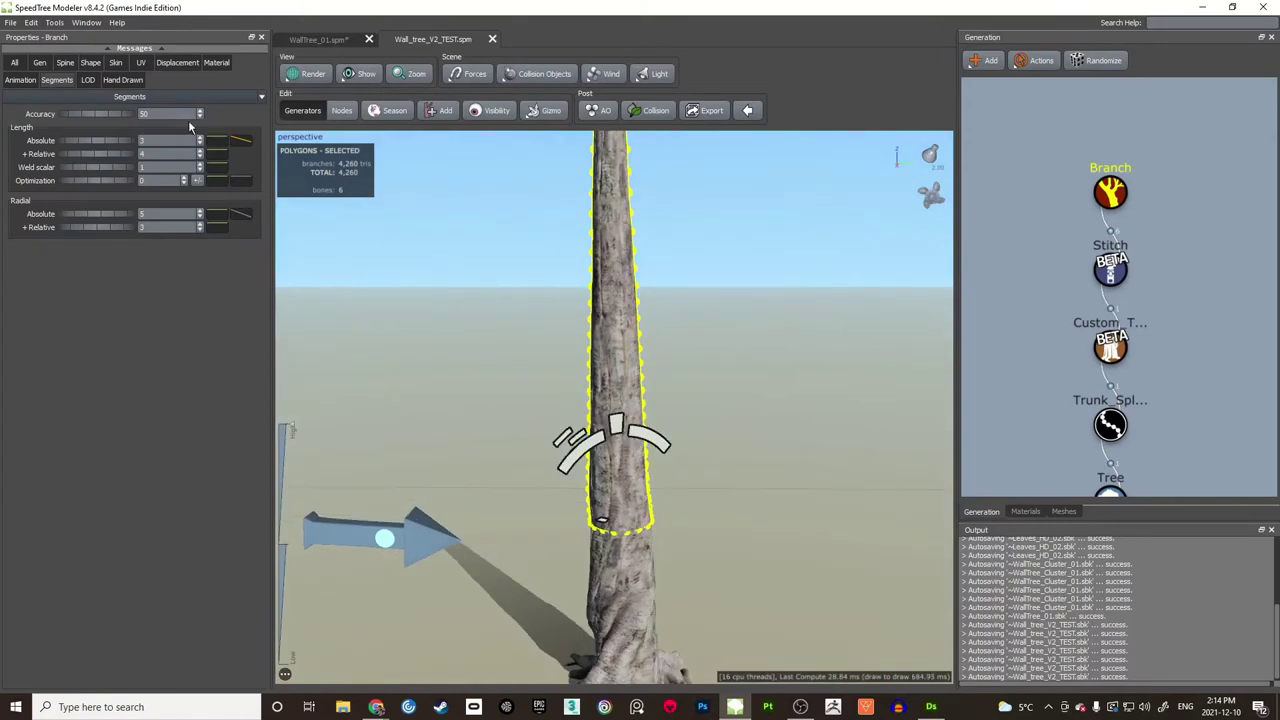
click(66, 63)
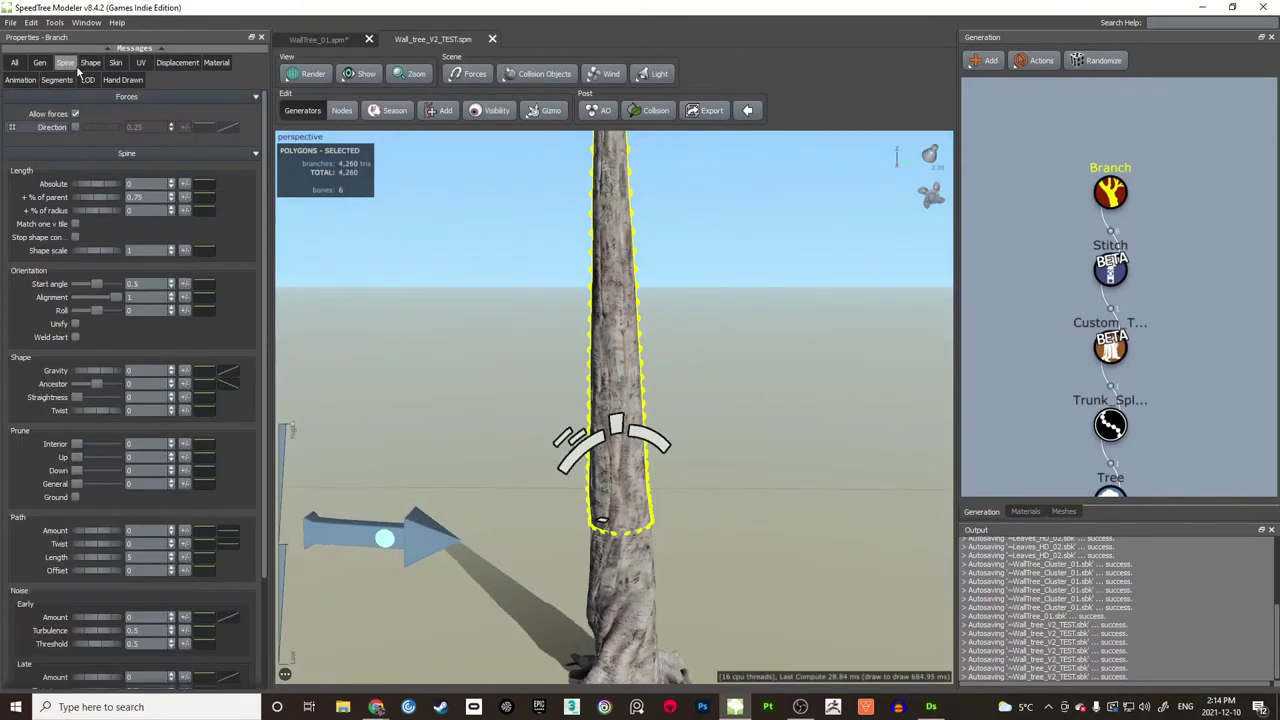
click(75, 128)
scroll(471, 283, down, 2)
drag(471, 283, 517, 283)
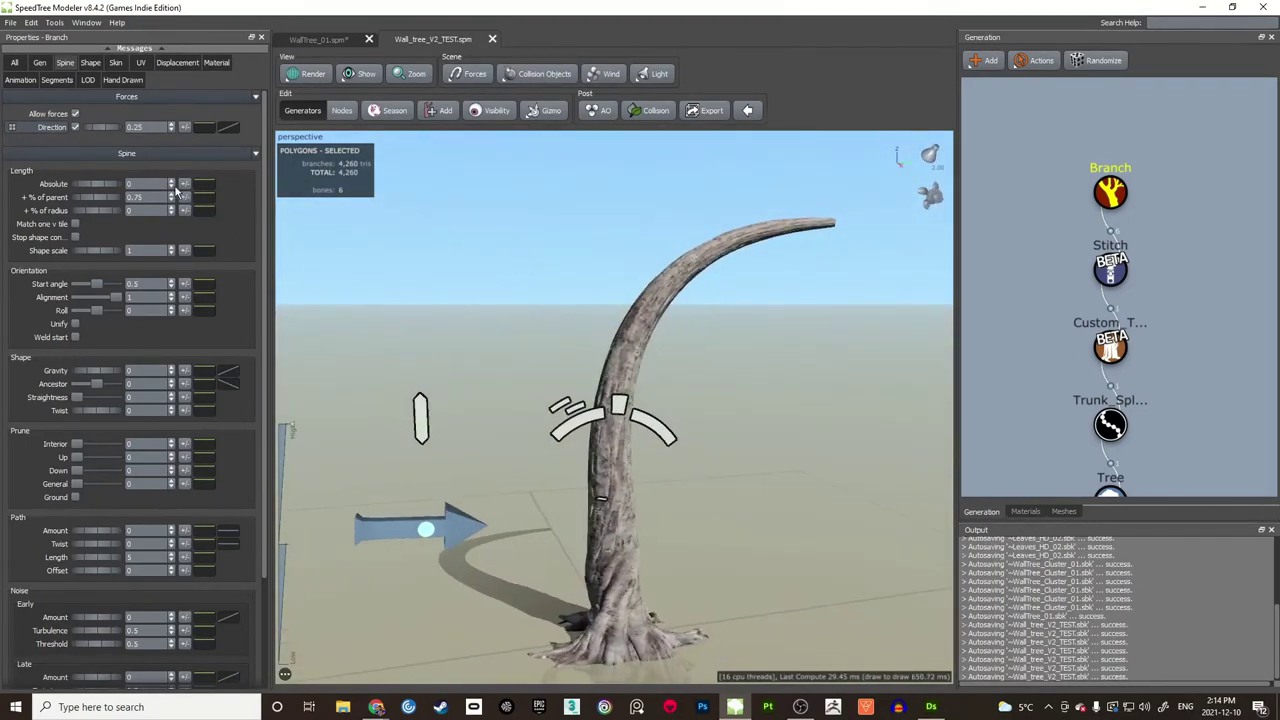
Step: Raise the start point of the Direction force's profile curve to about 0.07 so the trunk bends from its base
click(229, 128)
drag(494, 133, 1112, 296)
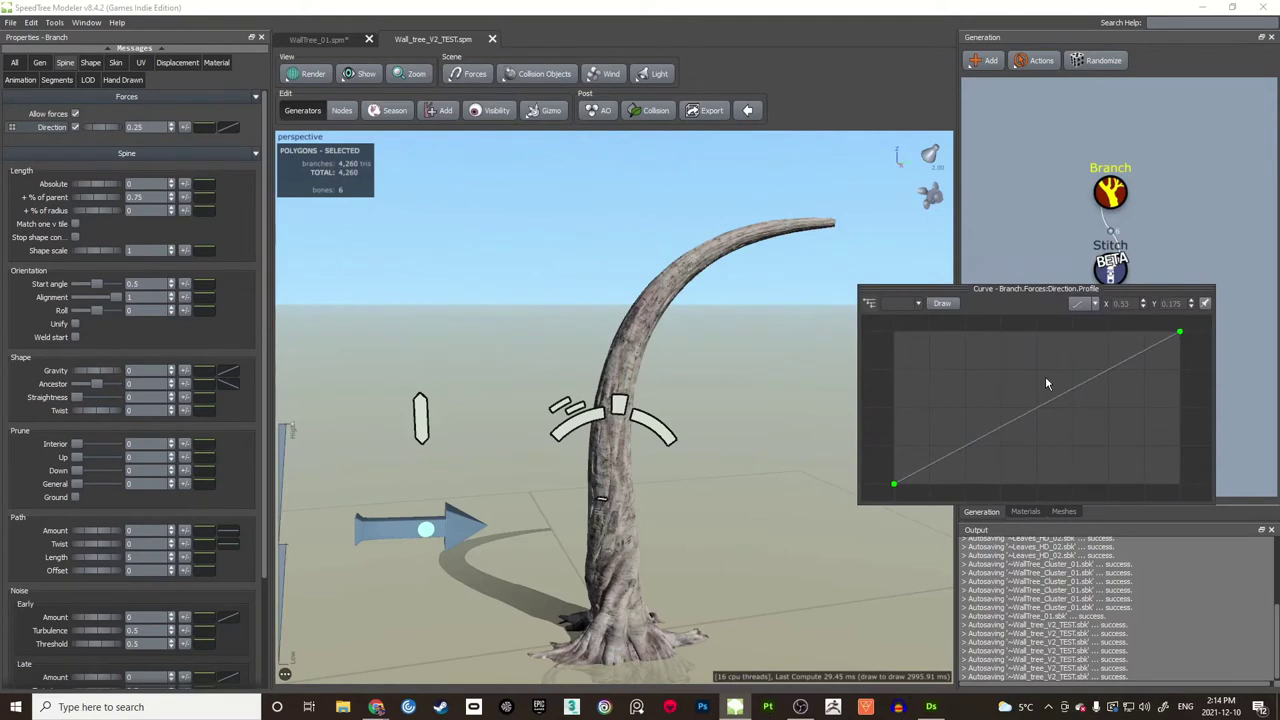
scroll(1045, 378, down, 1)
middle_drag(1027, 377, 1013, 380)
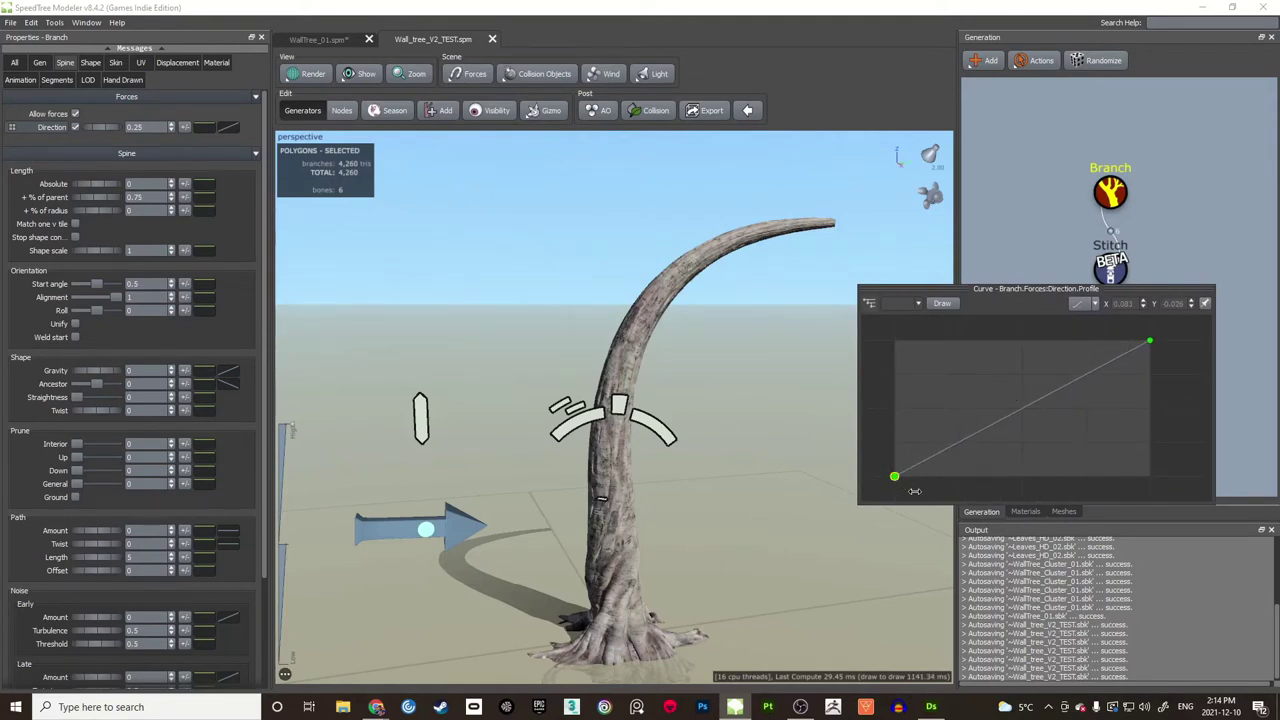
click(898, 478)
drag(891, 478, 893, 440)
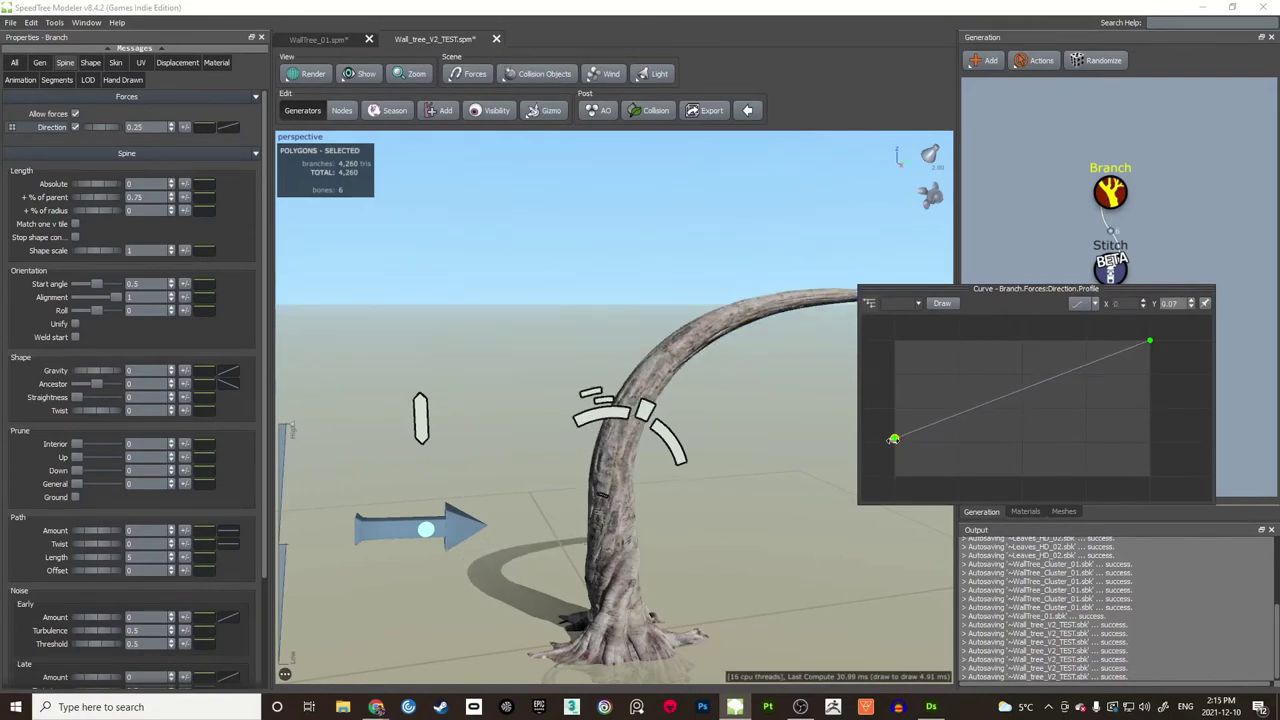
mouse_move(694, 419)
mouse_down()
mouse_move(757, 395)
mouse_move(810, 400)
mouse_move(724, 412)
mouse_move(675, 457)
mouse_move(666, 514)
mouse_move(686, 437)
mouse_move(678, 414)
mouse_up()
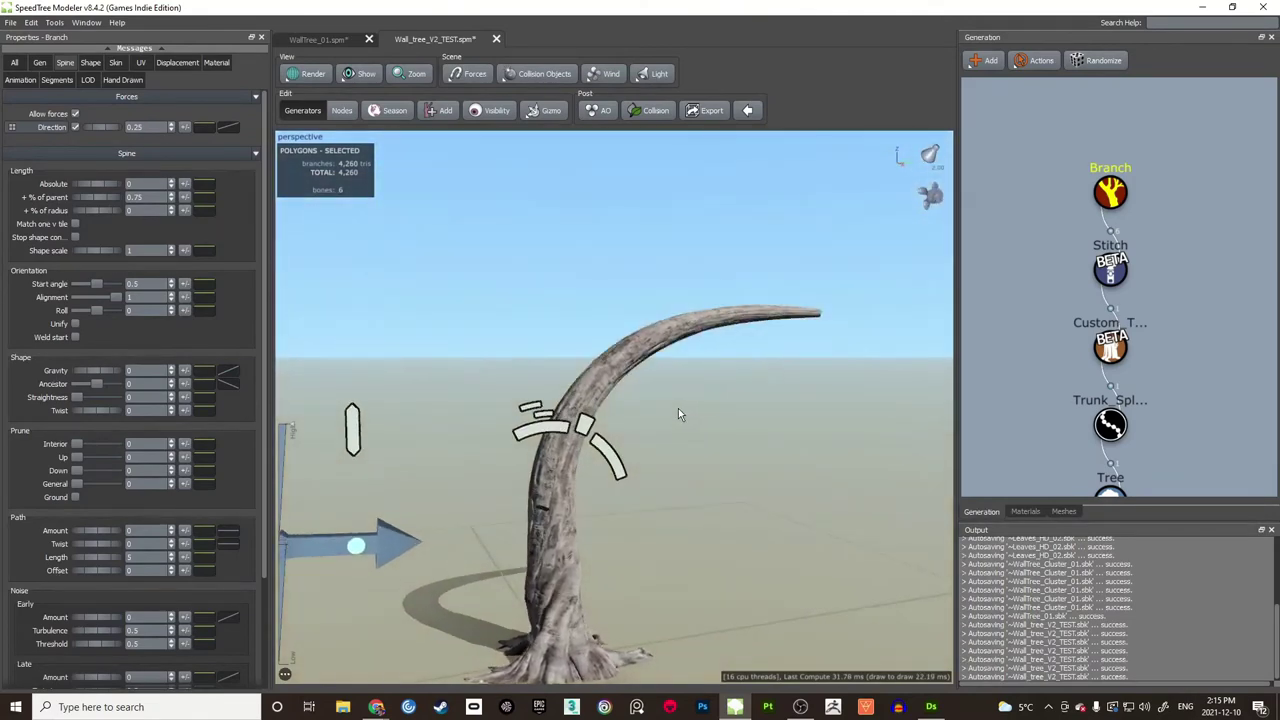
scroll(678, 410, up, 3)
drag(899, 311, 595, 459)
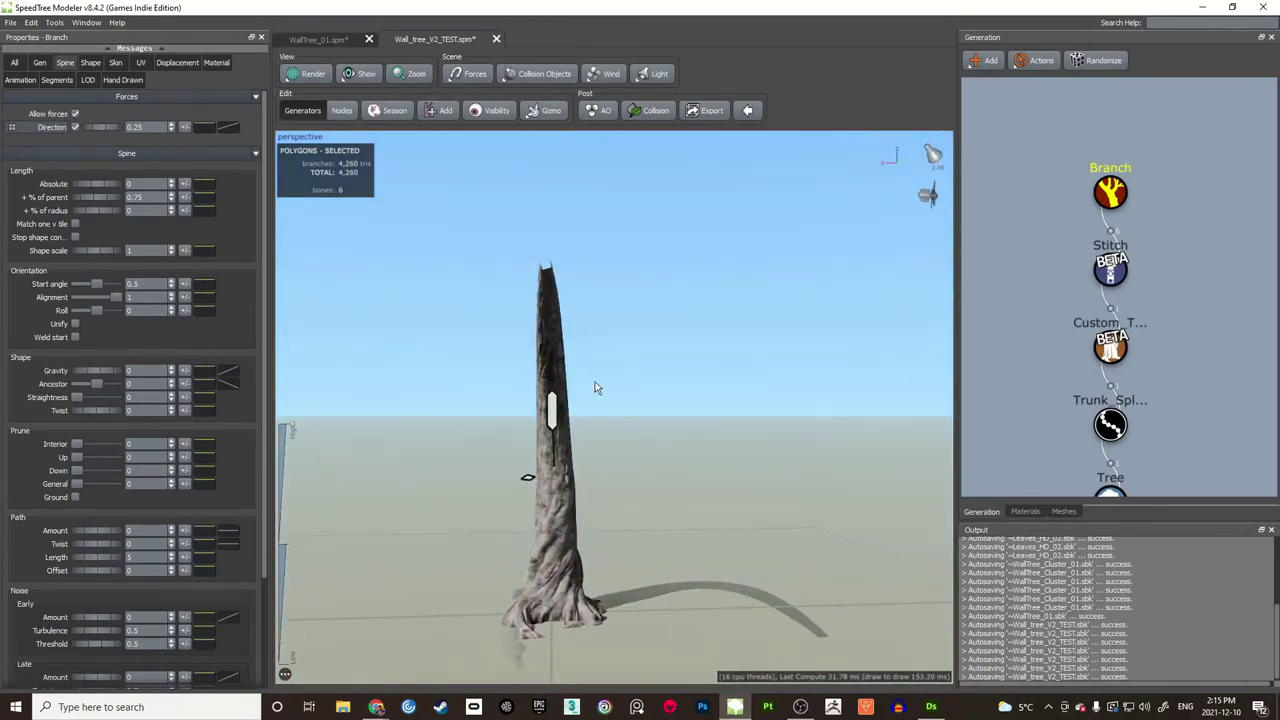
drag(646, 360, 690, 385)
click(687, 418)
Step: Set the procedural trunk's spine twist to about 21.04 and deselect the trunk
click(631, 349)
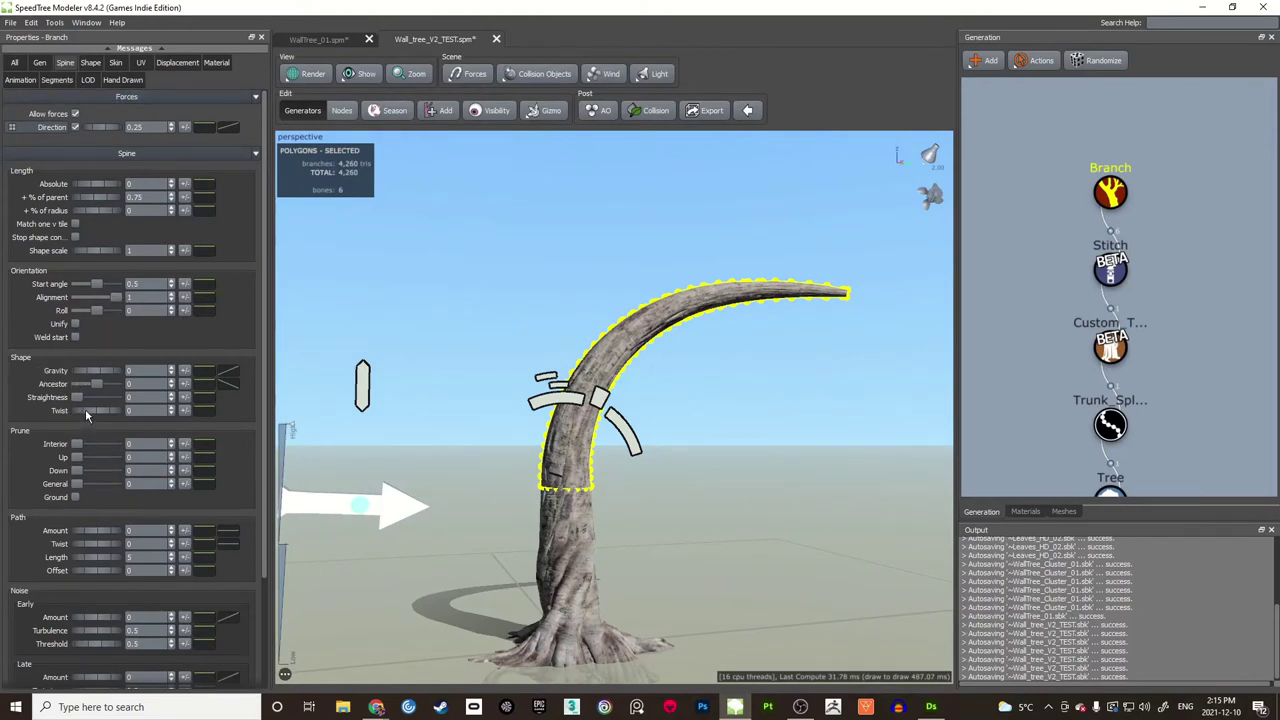
drag(85, 409, 1100, 330)
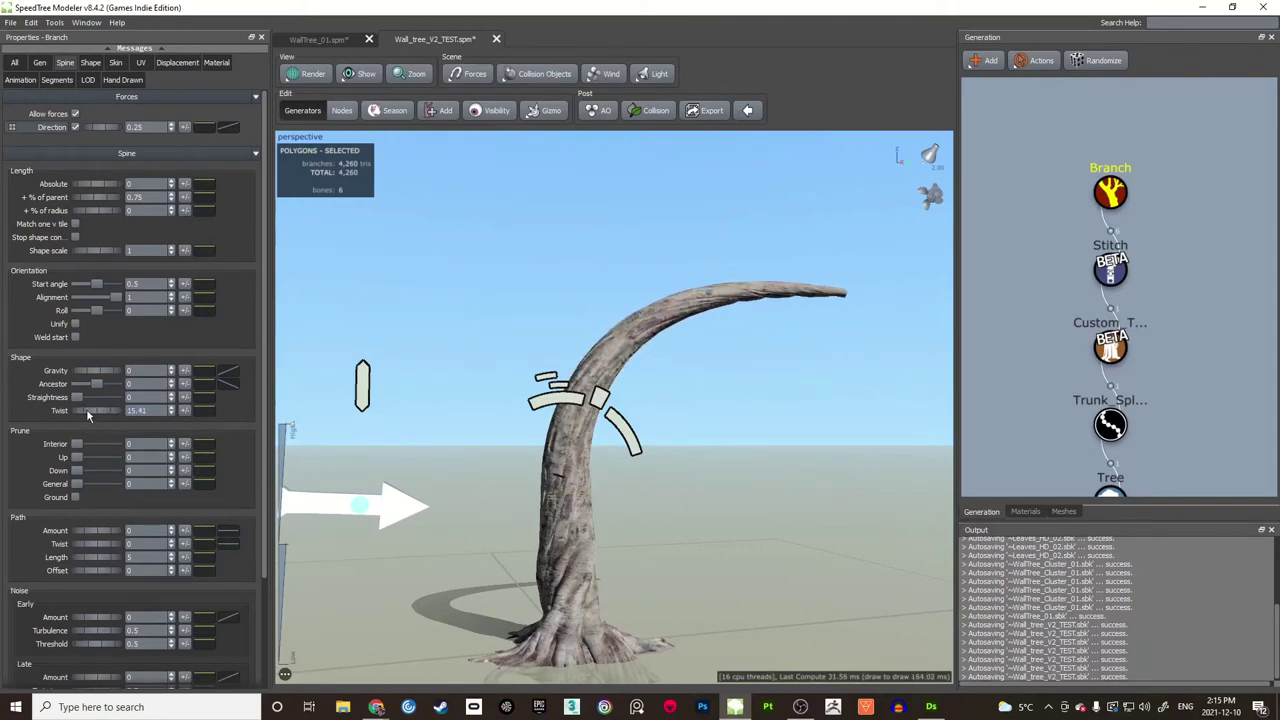
drag(84, 408, 457, 398)
mouse_move(590, 305)
mouse_down()
mouse_move(684, 308)
mouse_move(663, 343)
mouse_move(565, 308)
mouse_up()
scroll(604, 303, up, 4)
drag(645, 298, 578, 312)
scroll(582, 315, up, 3)
click(558, 262)
Step: Add a Gnarl force to the tree, placed beside the trunk at about 3.622 in Y and 1.787 in Z
middle_drag(1070, 411, 1070, 224)
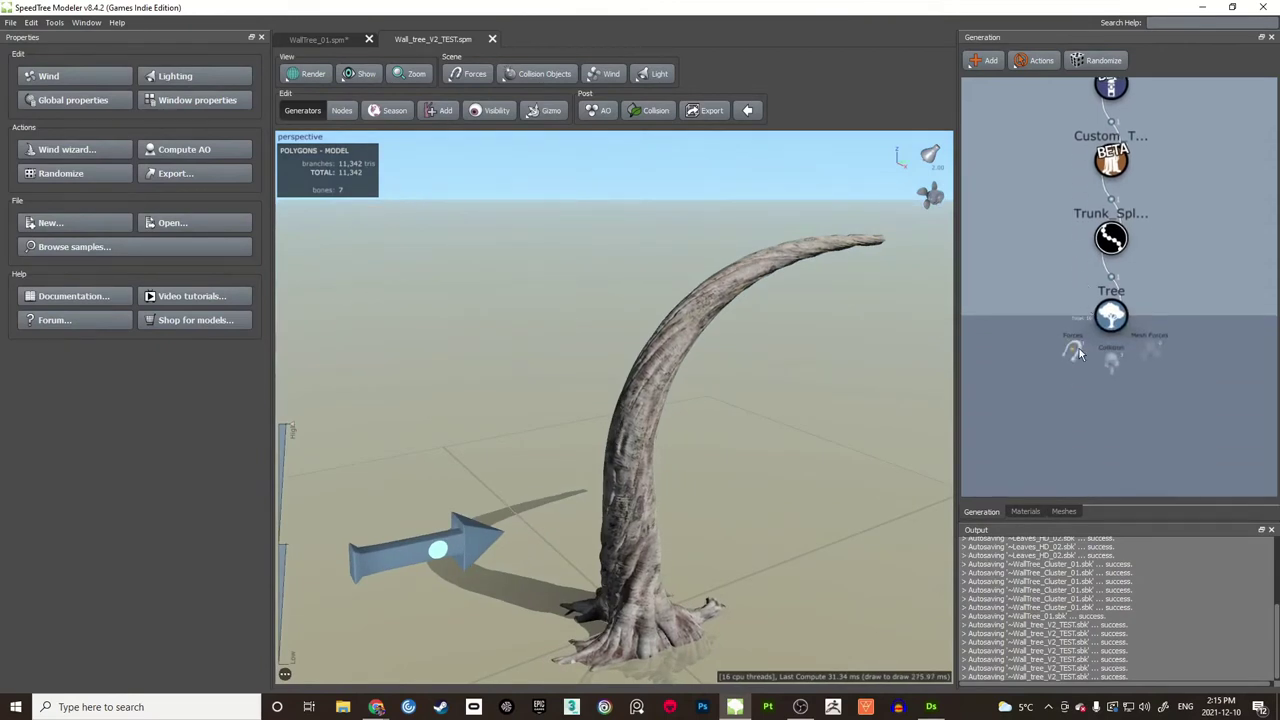
right_click(1078, 352)
mouse_move(1100, 376)
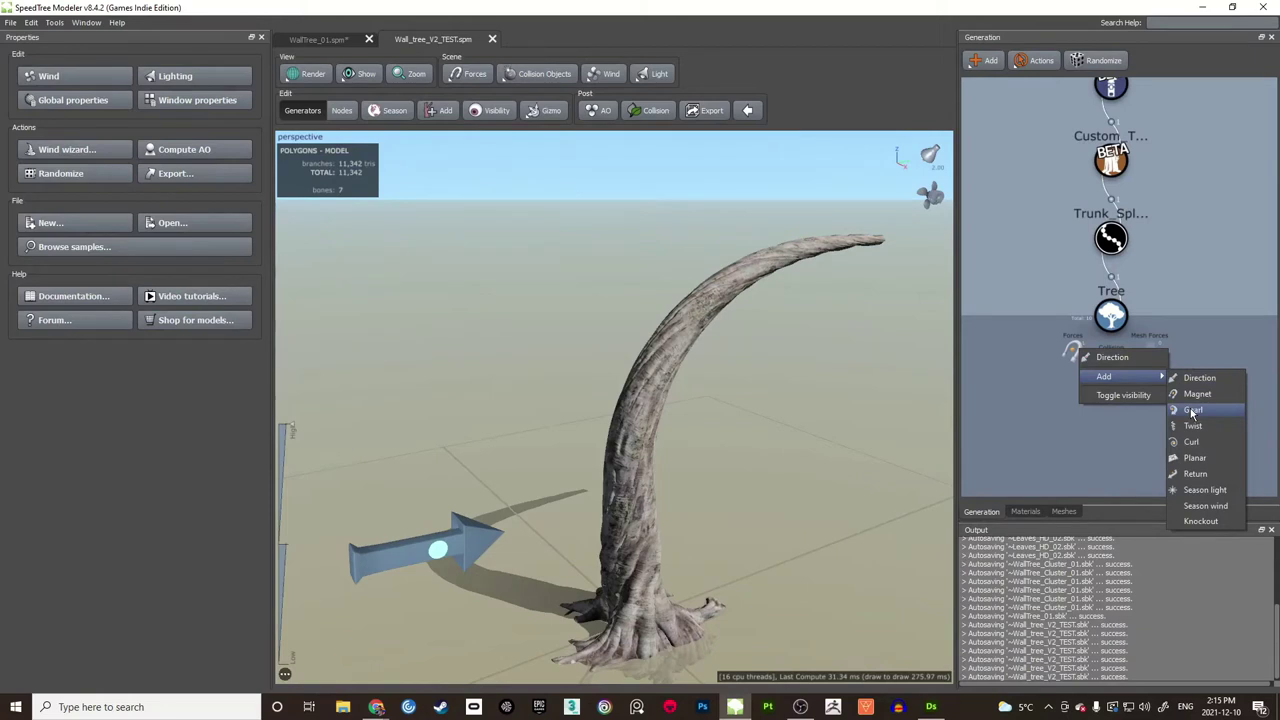
click(1193, 410)
drag(703, 479, 800, 456)
middle_drag(836, 352, 776, 446)
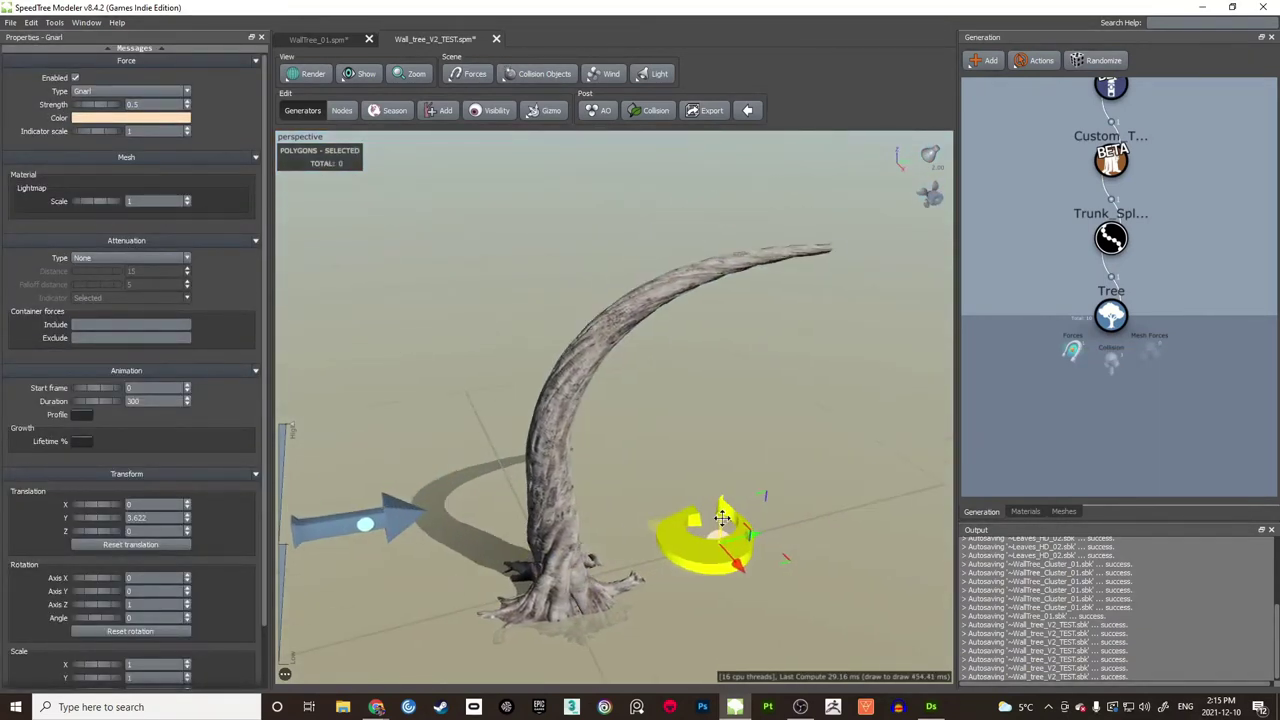
drag(720, 517, 720, 442)
mouse_move(776, 418)
mouse_down()
mouse_move(760, 362)
mouse_move(826, 372)
mouse_move(776, 404)
mouse_up()
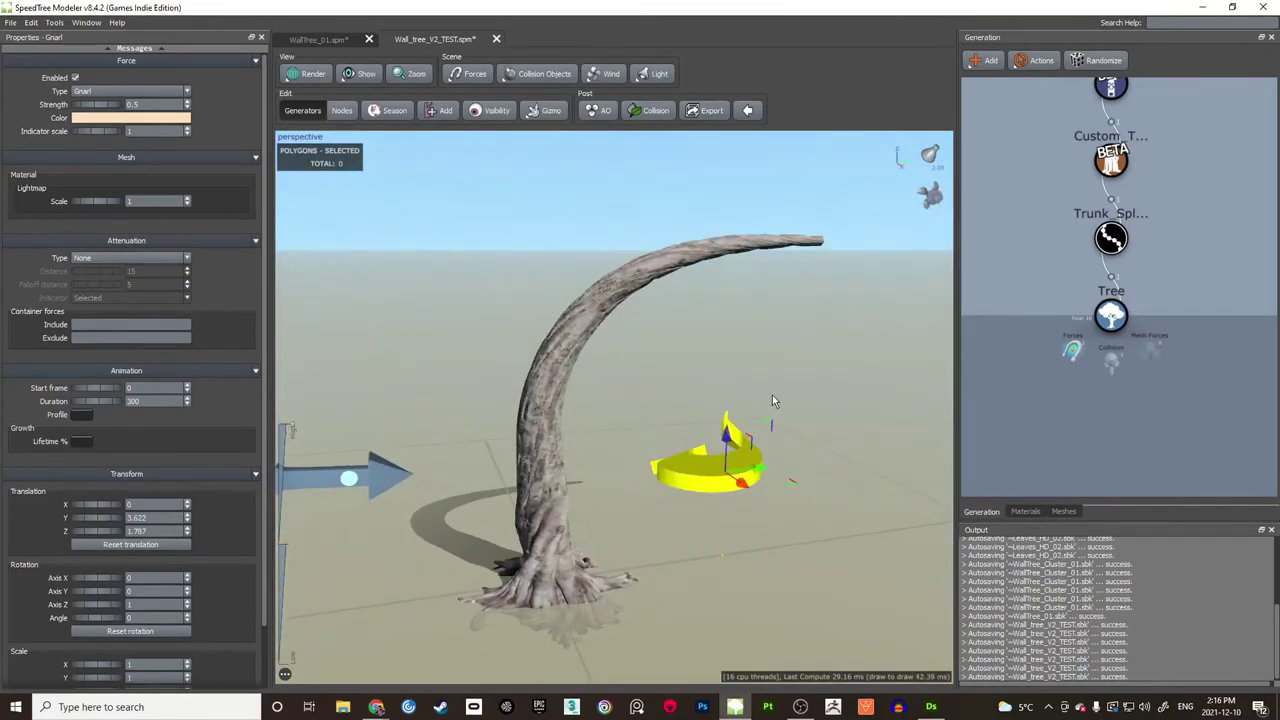
Step: Enable the Gnarl force in the procedural trunk's spine properties and raise its strength to about 0.67
click(625, 280)
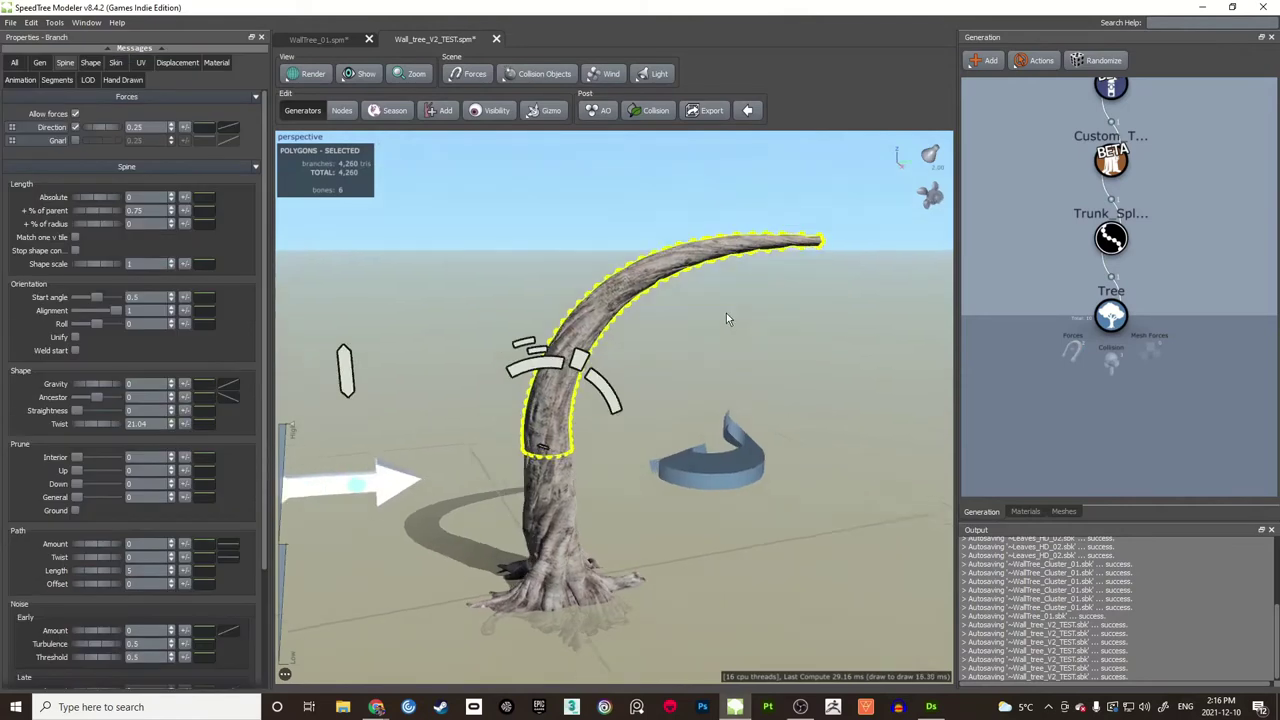
click(75, 141)
drag(425, 195, 452, 258)
click(134, 127)
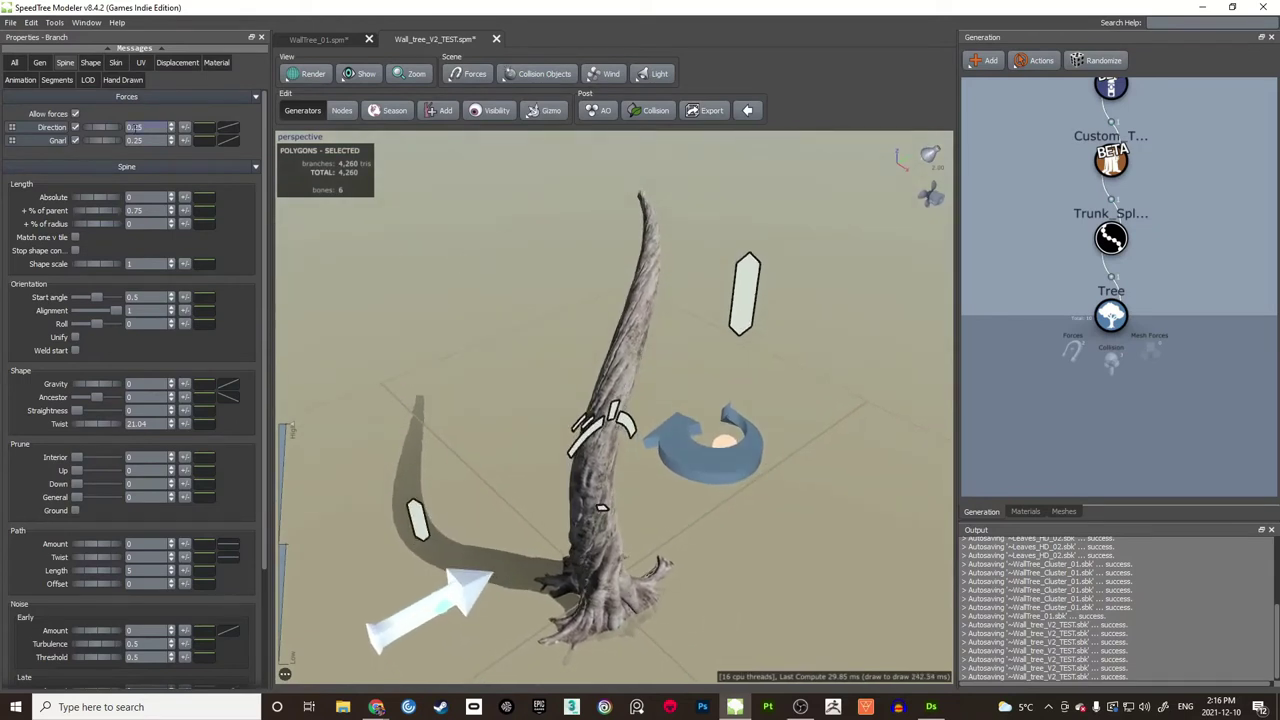
drag(99, 139, 123, 146)
drag(120, 147, 128, 146)
Step: Select the Direction force and examine how the two forces bend the trunk from several angles
drag(677, 231, 560, 223)
middle_drag(560, 224, 707, 276)
click(600, 553)
middle_drag(600, 553, 603, 432)
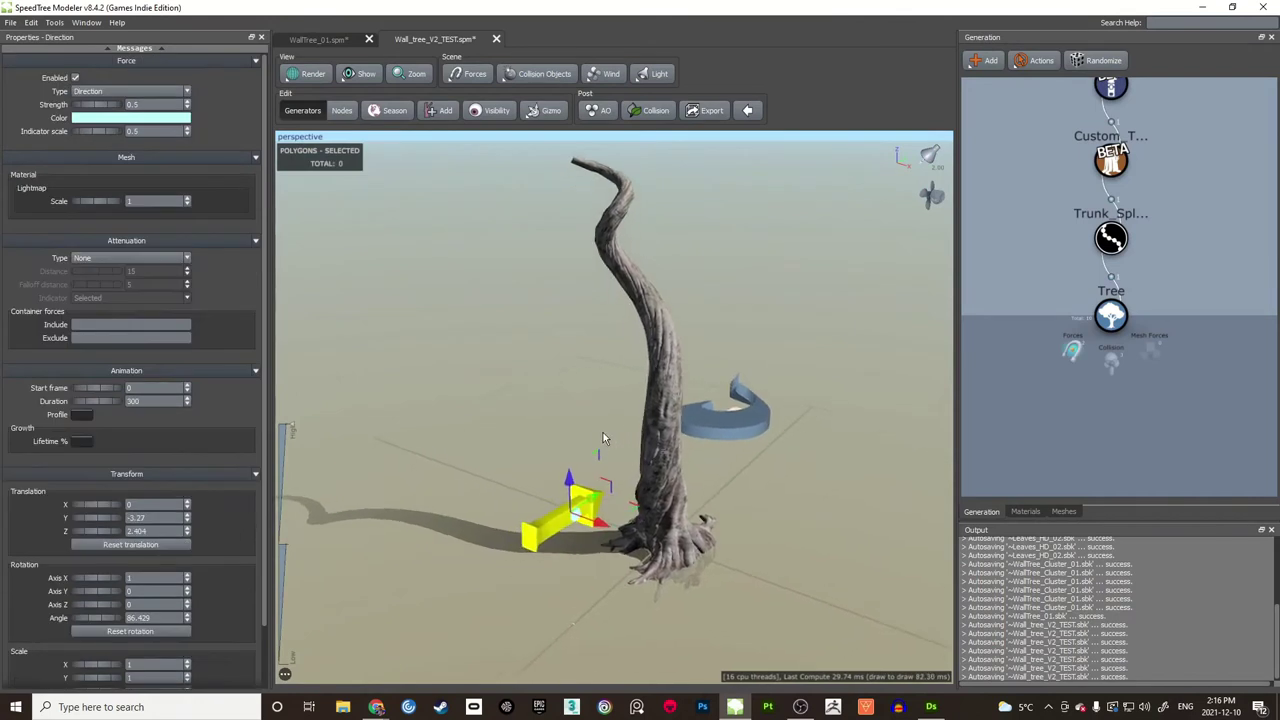
middle_drag(643, 366, 672, 418)
middle_drag(677, 531, 630, 526)
middle_drag(704, 500, 698, 371)
Step: Raise the end point of the trunk's Direction force profile curve above the default range to strengthen the bend towards the tip
click(652, 344)
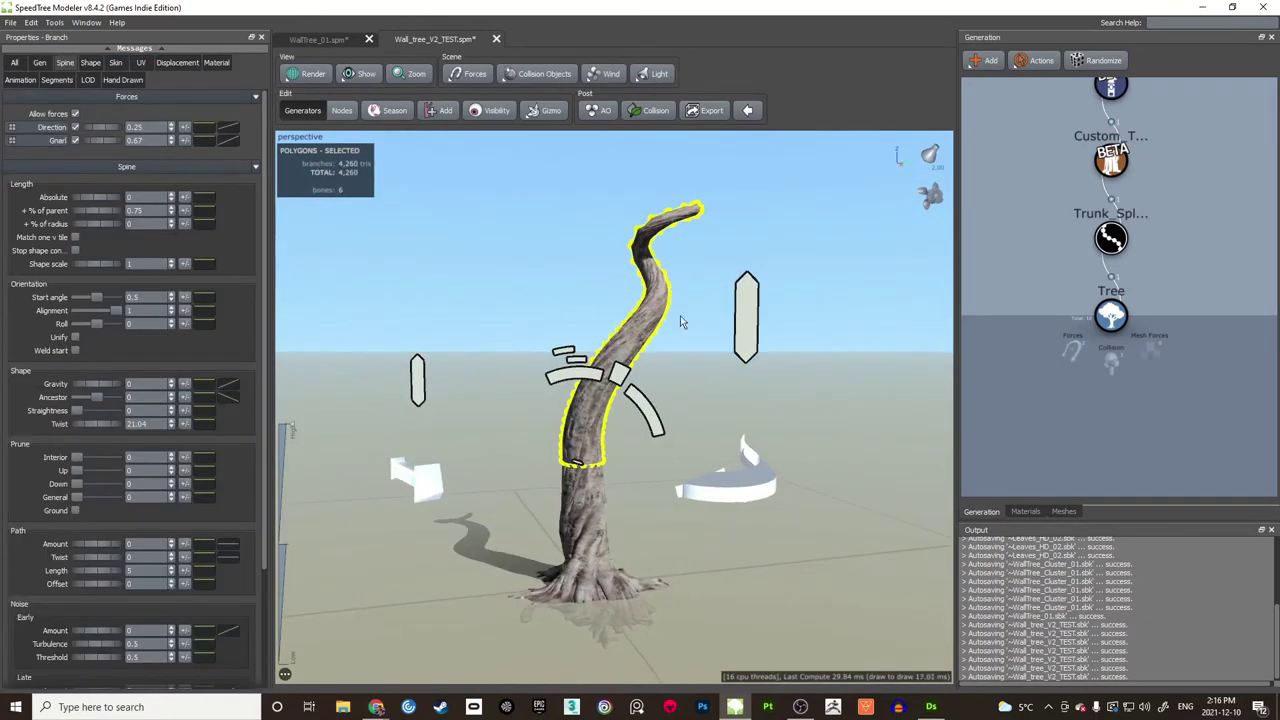
click(226, 132)
drag(465, 128, 326, 156)
scroll(270, 241, down, 2)
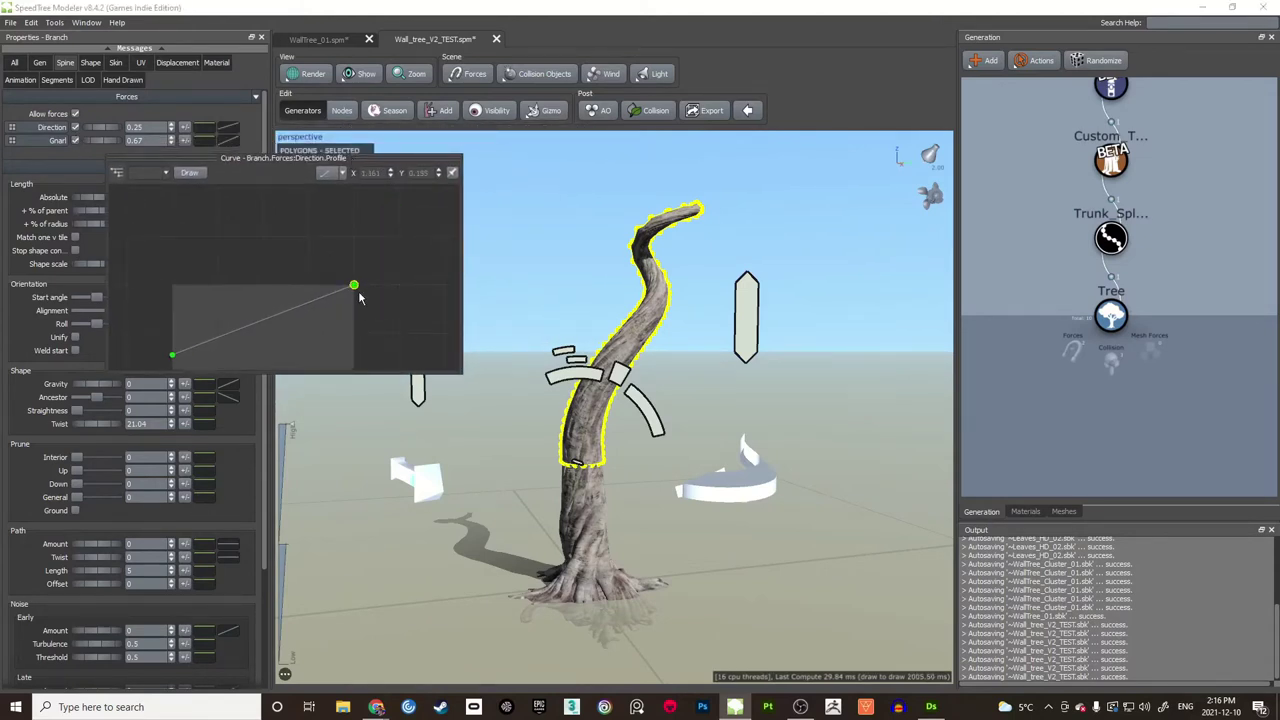
drag(355, 260, 355, 225)
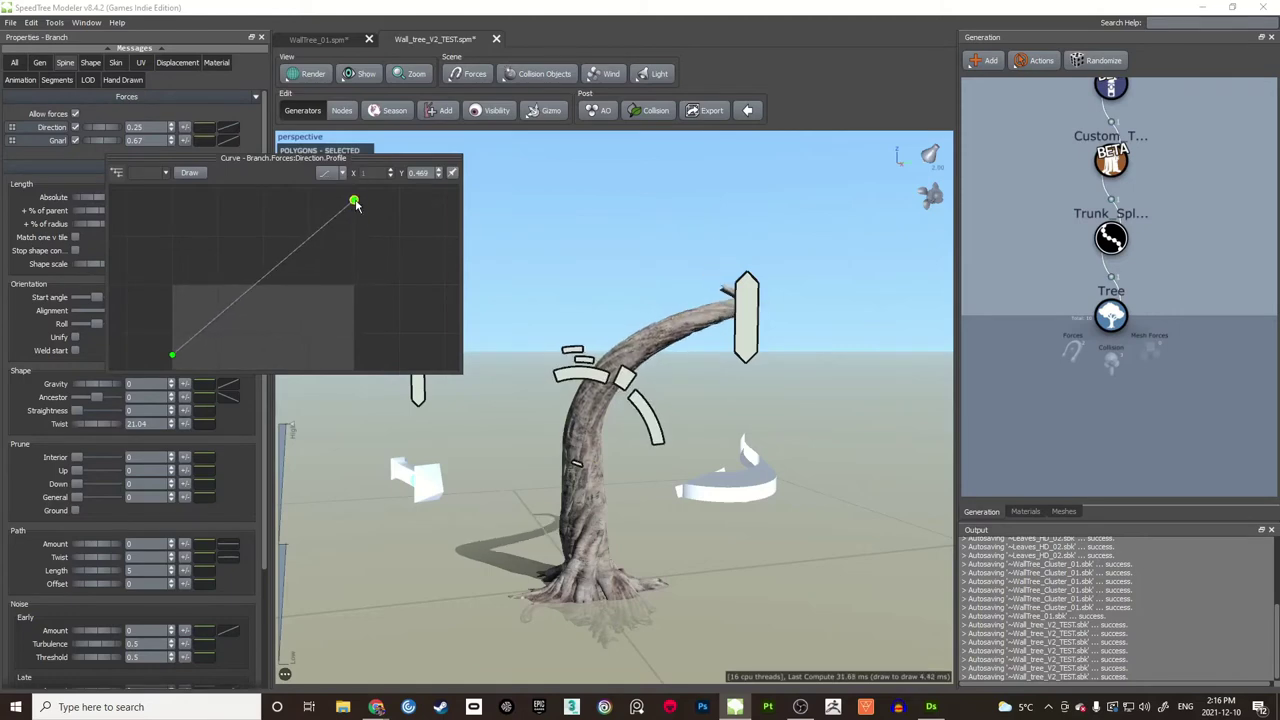
mouse_move(660, 268)
mouse_down()
mouse_move(535, 296)
mouse_move(589, 288)
mouse_move(631, 254)
mouse_move(646, 286)
mouse_up()
click(644, 293)
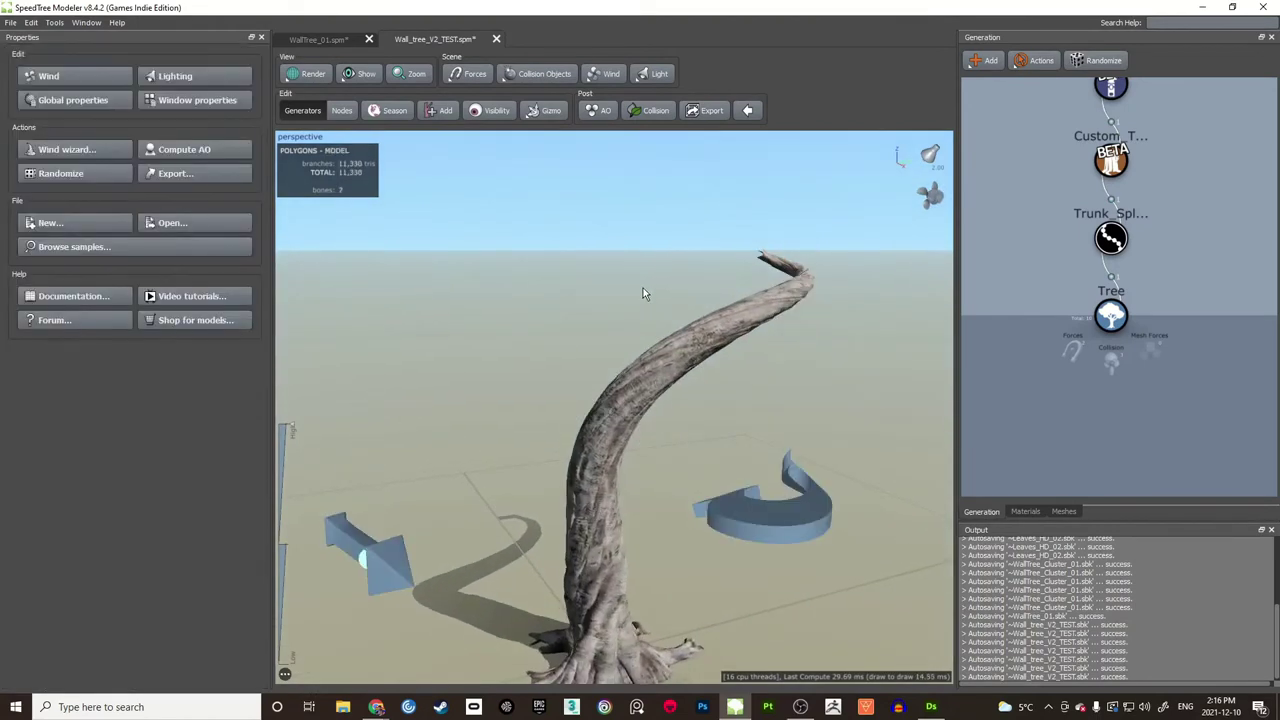
Step: Set the procedural trunk's Gnarl strength to 0.8, check the curl and deselect the trunk
click(706, 357)
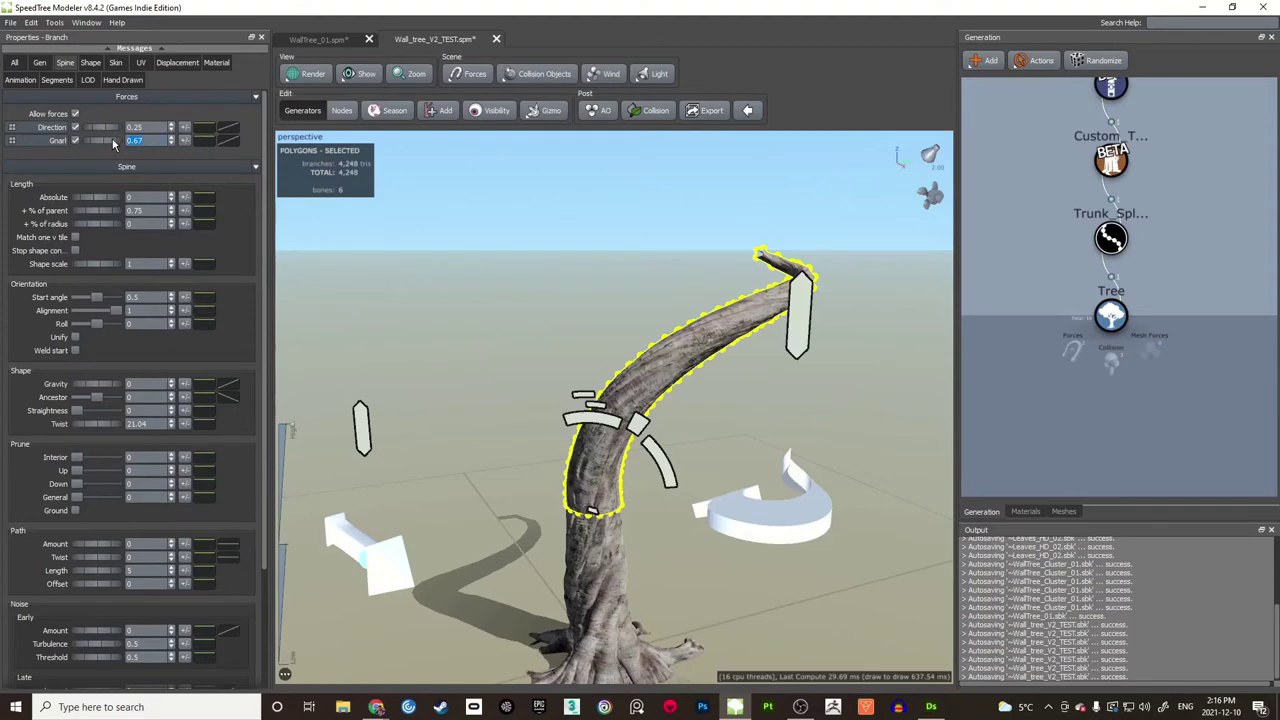
key(Return)
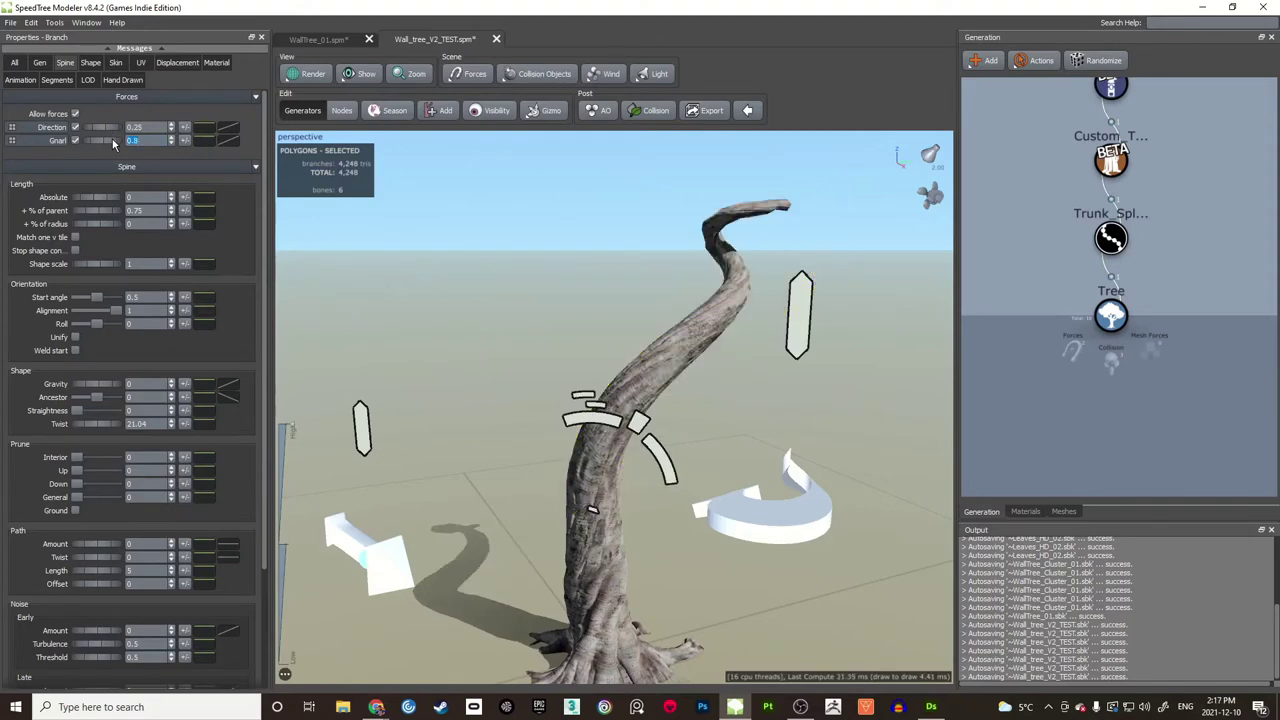
drag(617, 227, 602, 252)
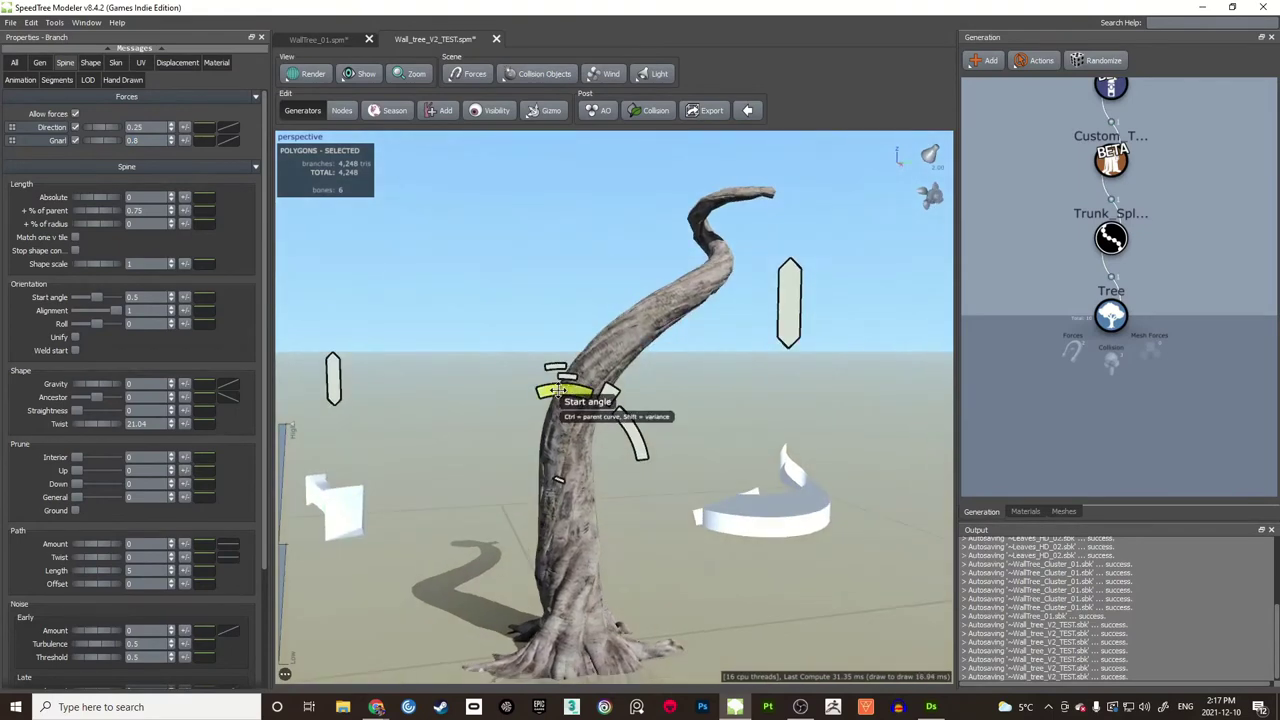
drag(557, 390, 563, 390)
mouse_move(575, 296)
mouse_down()
mouse_move(557, 298)
mouse_move(574, 281)
mouse_up()
click(557, 298)
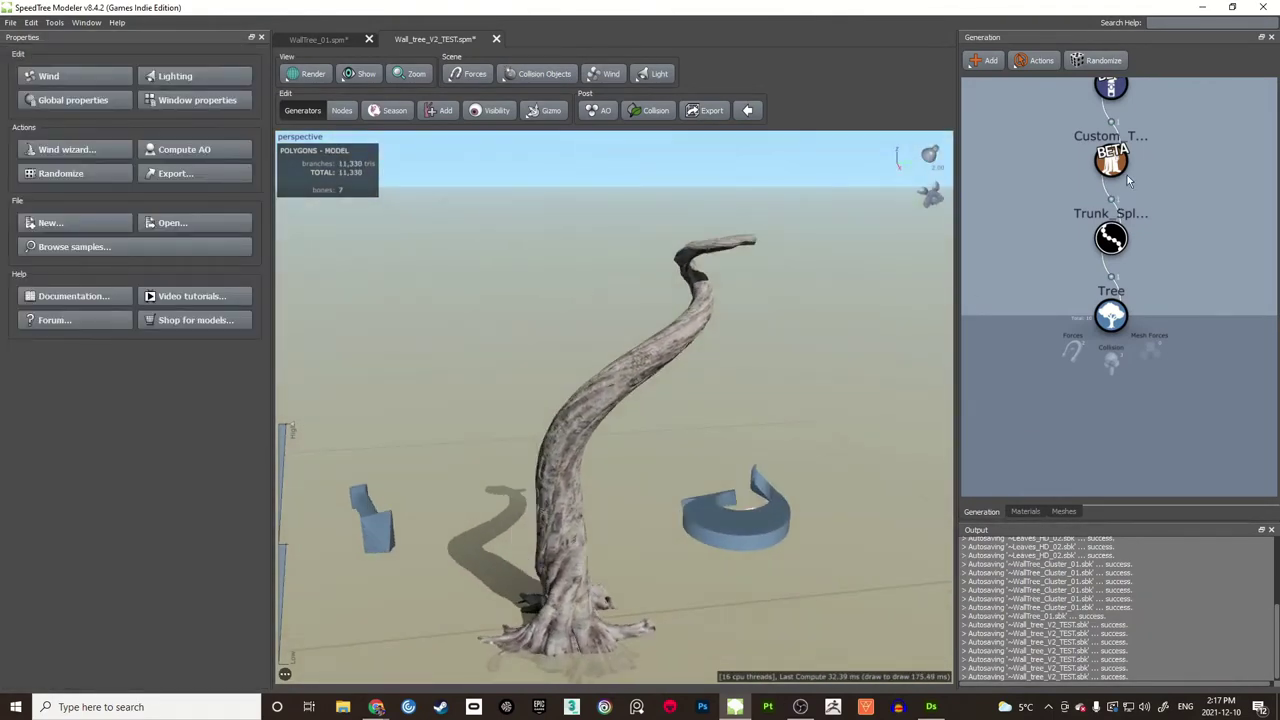
Step: Set the spine gravity of the procedural trunk's Branch generator to about 0.12
scroll(1124, 200, down, 2)
click(1116, 120)
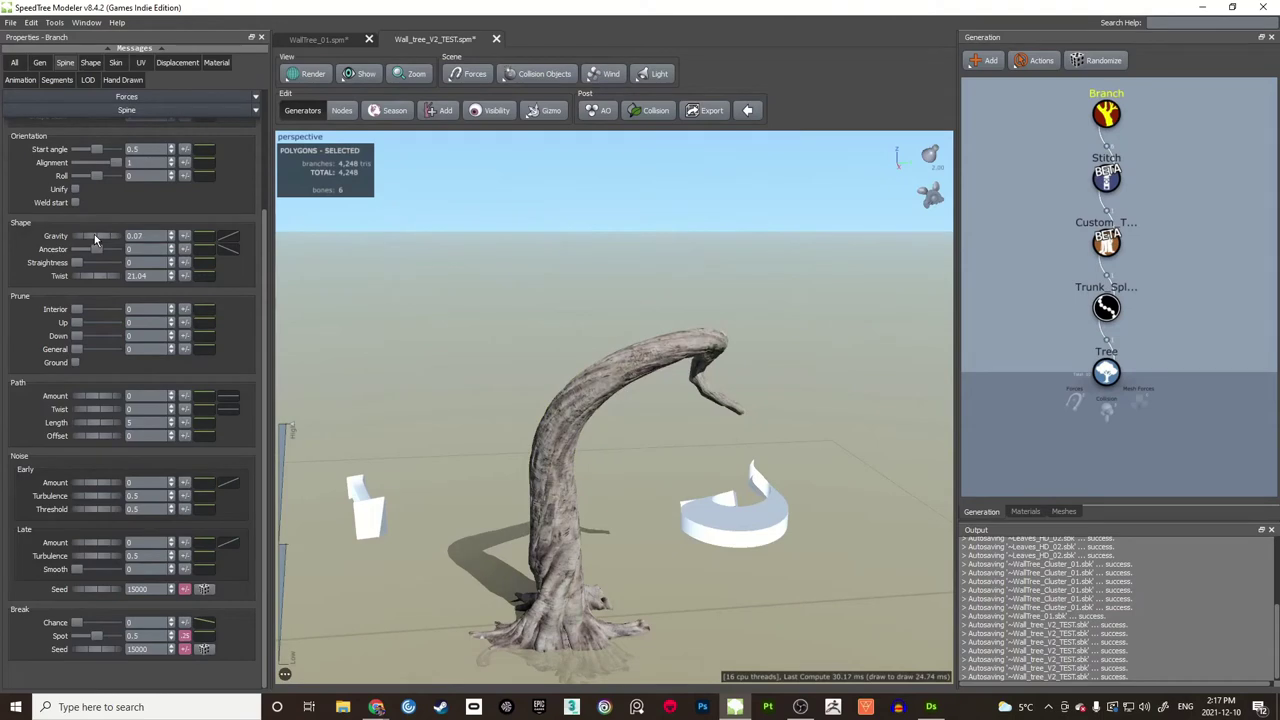
drag(409, 300, 448, 307)
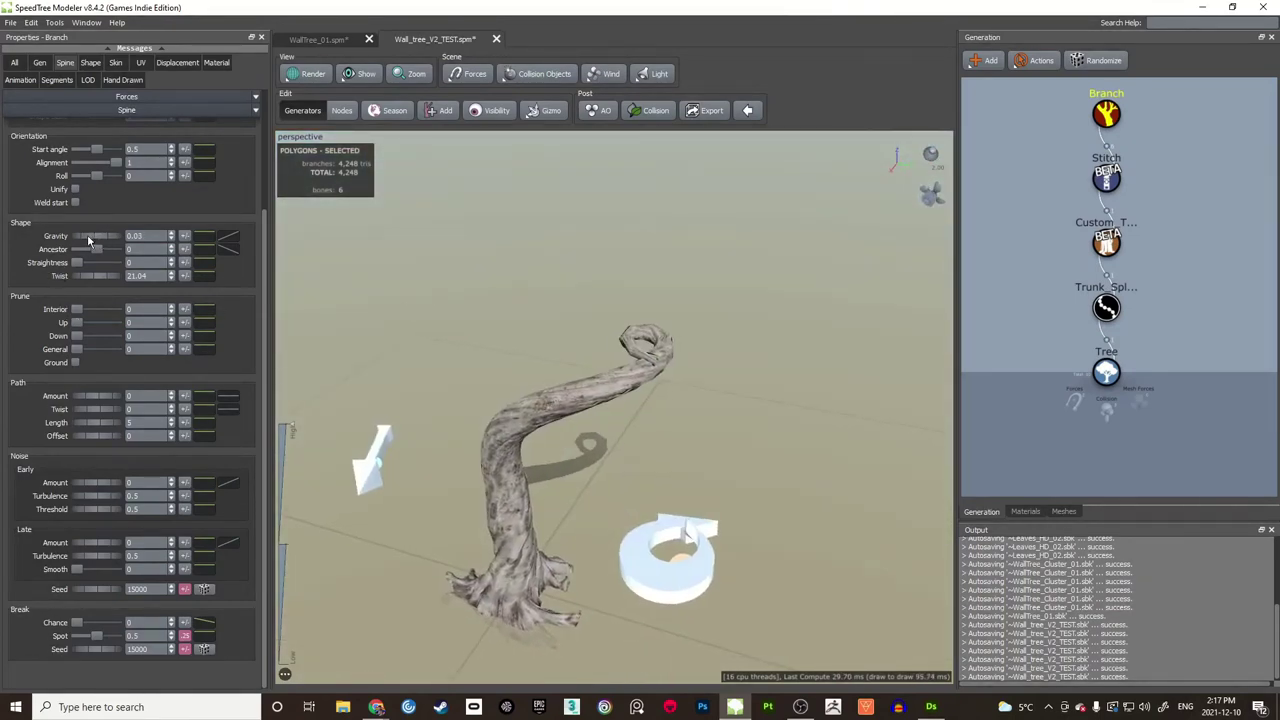
drag(93, 239, 98, 239)
drag(545, 326, 589, 310)
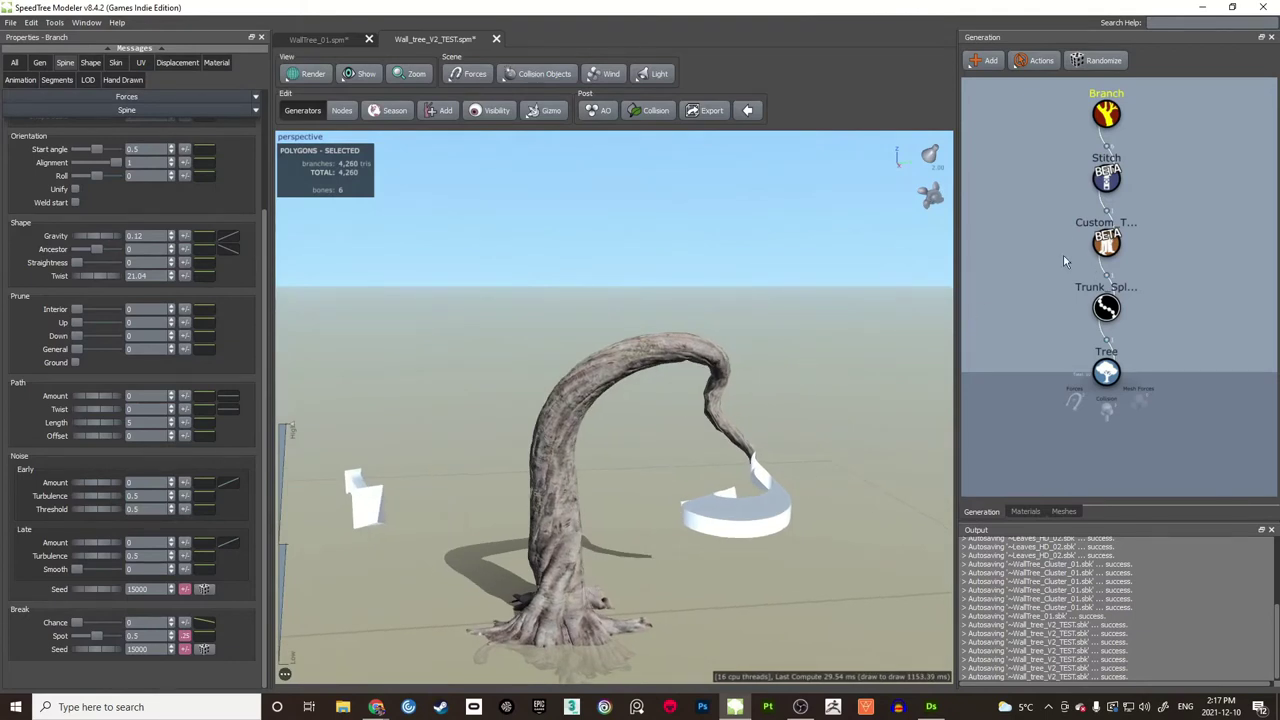
Step: Try adjusting the procedural trunk's Gnarl strength and check its shape under the added gravity
click(686, 352)
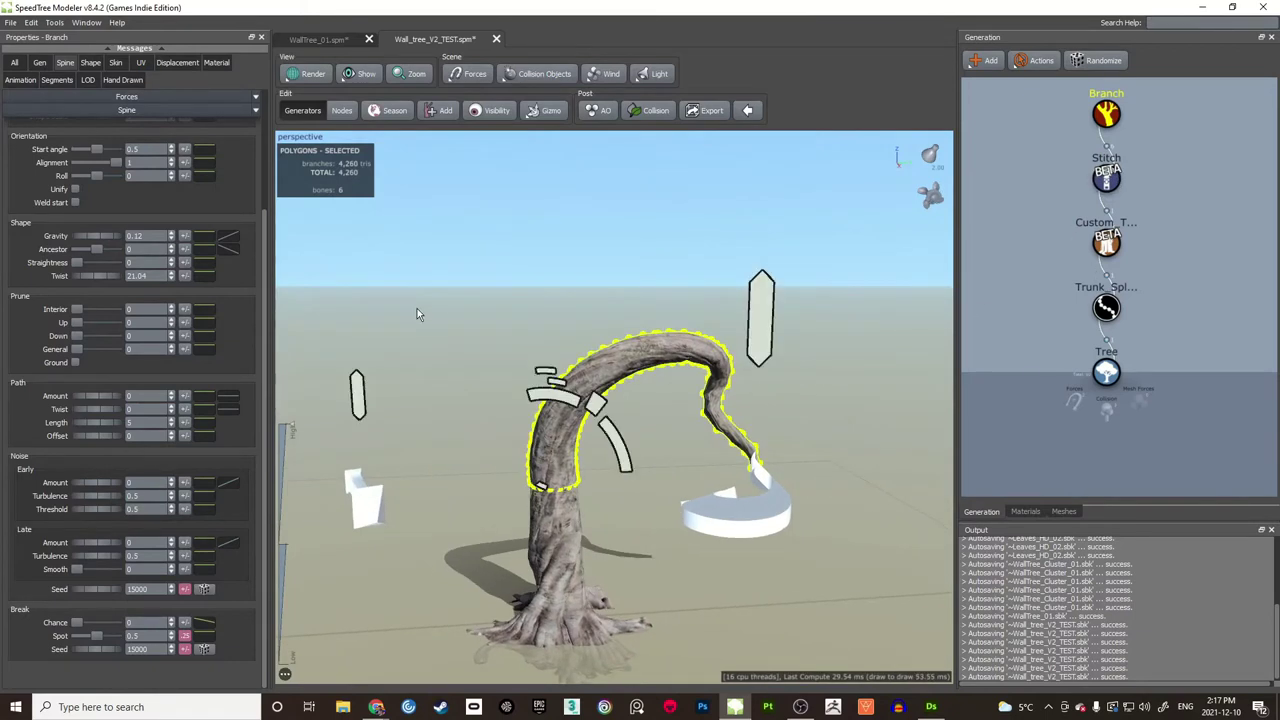
click(66, 63)
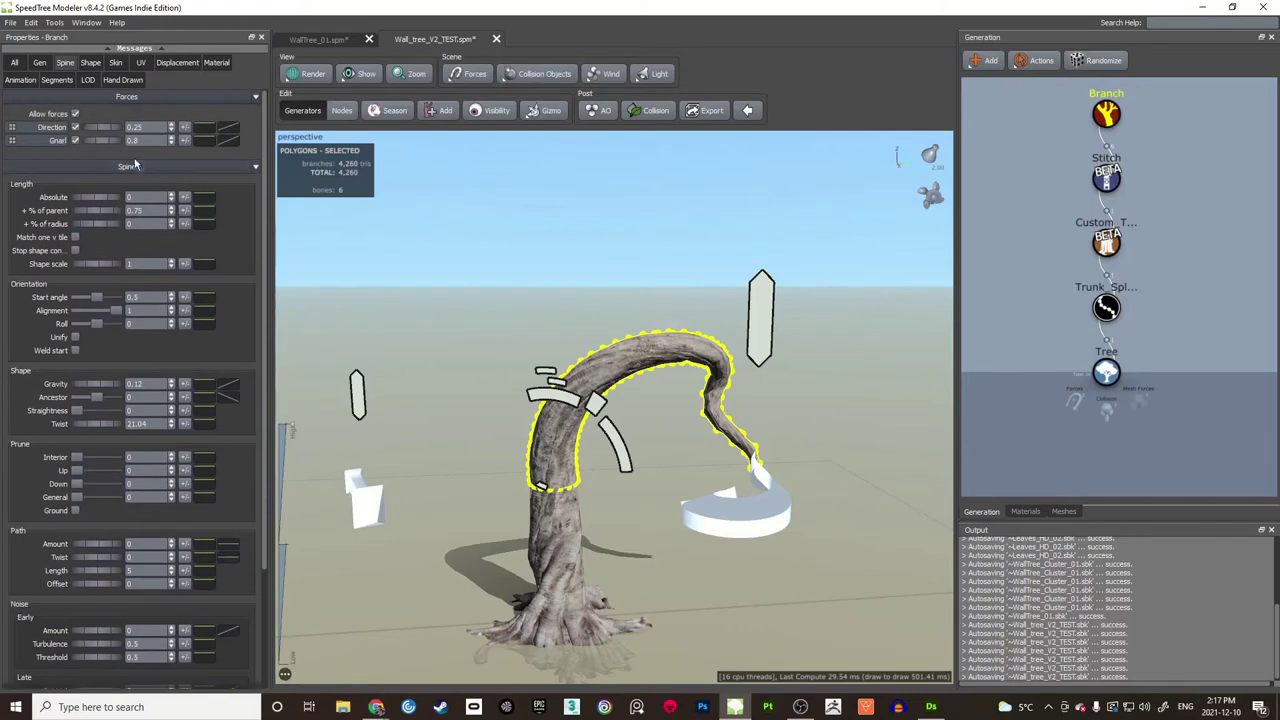
drag(111, 140, 110, 138)
drag(582, 269, 758, 283)
click(607, 274)
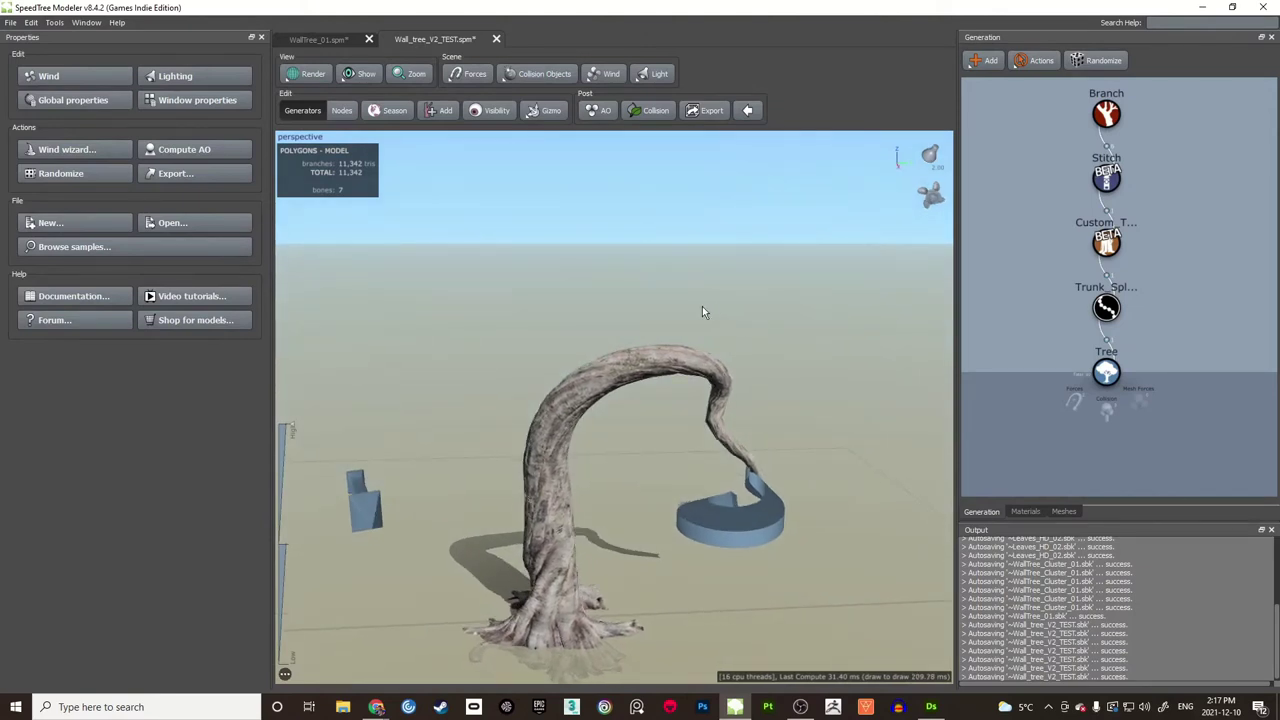
drag(668, 314, 596, 318)
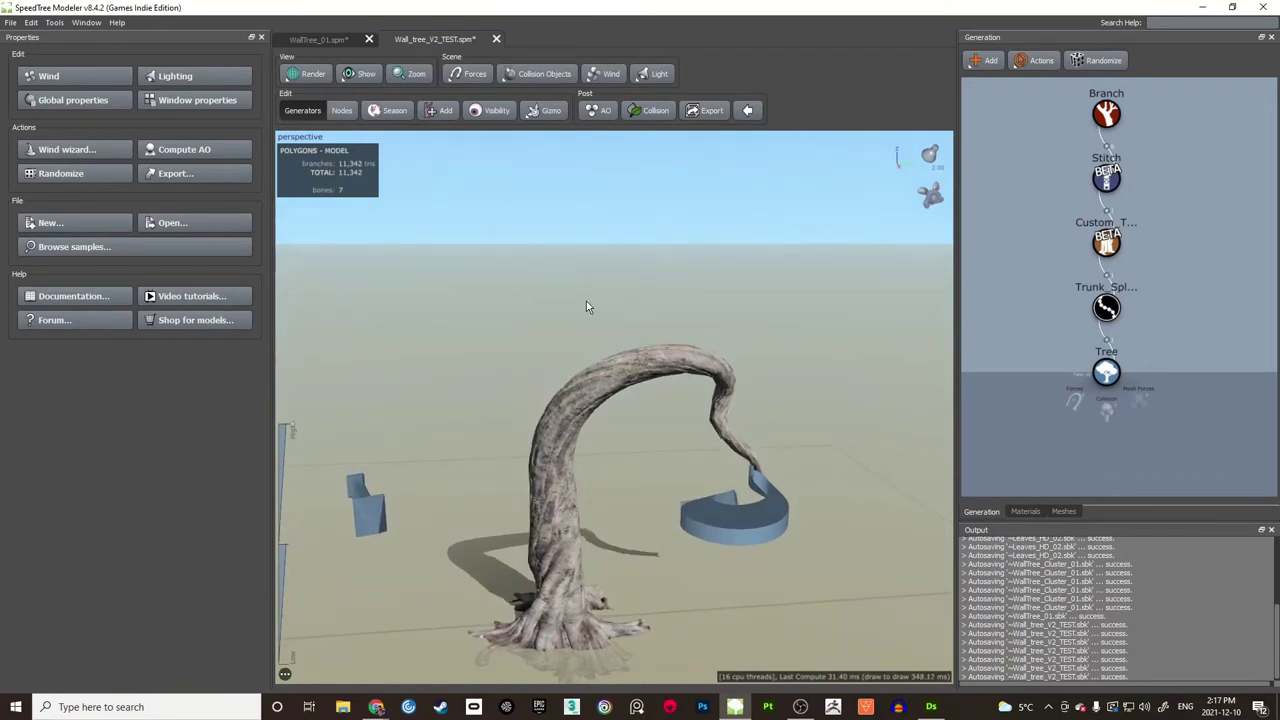
Step: Set the procedural trunk's Gnarl strength to about 0.88 and adjust the Direction force beside it
click(1106, 113)
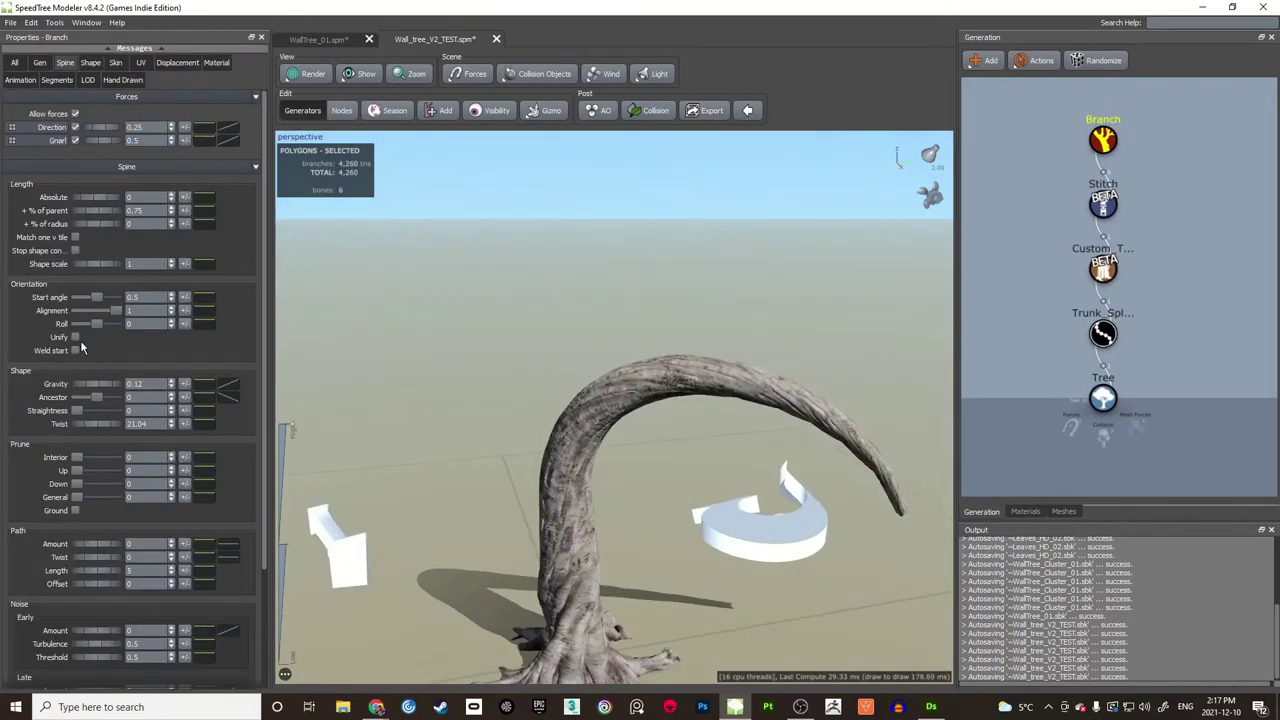
drag(102, 140, 143, 136)
click(428, 452)
drag(434, 440, 408, 432)
Step: Add a point to the Gnarl force's profile curve at about 0.284 and pull it below the straight line near the middle
click(1103, 140)
click(228, 140)
click(194, 299)
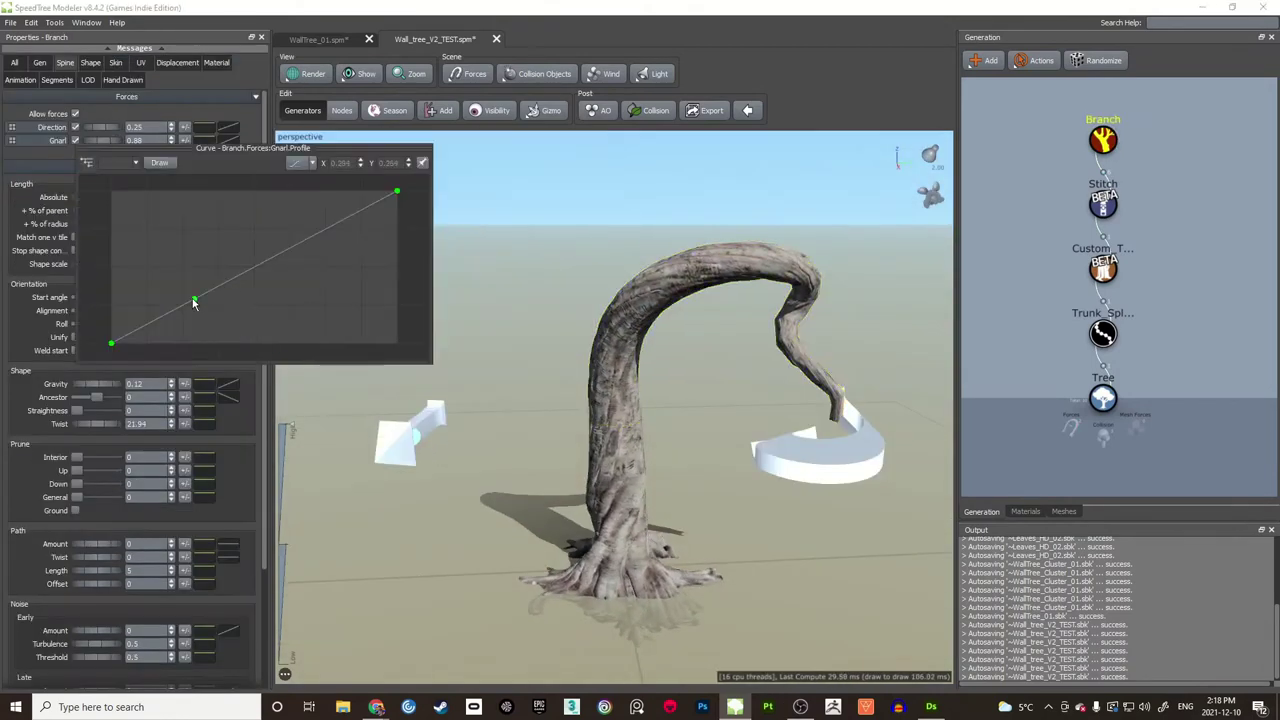
drag(194, 299, 262, 312)
Step: Adjust the Direction force's profile curve and rotate the force to redirect the trunk's bend
click(229, 128)
drag(446, 236, 450, 255)
drag(560, 400, 690, 310)
click(510, 468)
drag(530, 466, 558, 460)
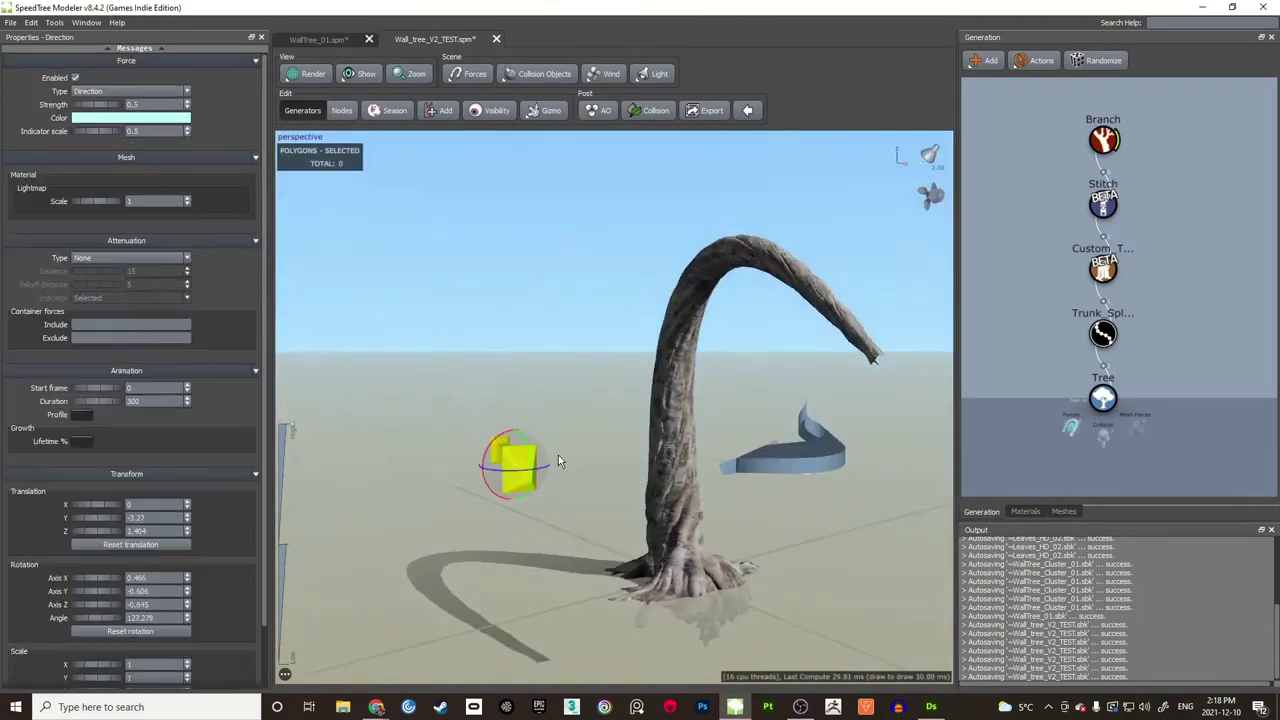
Step: Delete the Gnarl force and add a Twist force to the tree beside the trunk
click(714, 486)
key(Delete)
right_click(1072, 427)
mouse_move(1103, 454)
click(1191, 503)
drag(600, 320, 638, 345)
Step: Increase the Twist force's strength in the procedural trunk's spine properties and check the resulting spiral
click(1103, 140)
drag(102, 141, 143, 145)
drag(500, 260, 620, 330)
drag(103, 141, 120, 141)
drag(600, 310, 560, 290)
Step: Raise the start point of the Twist force's profile curve and rotate the Direction force to redirect the trunk
click(228, 141)
drag(188, 334, 188, 274)
drag(780, 280, 640, 320)
click(204, 297)
click(434, 552)
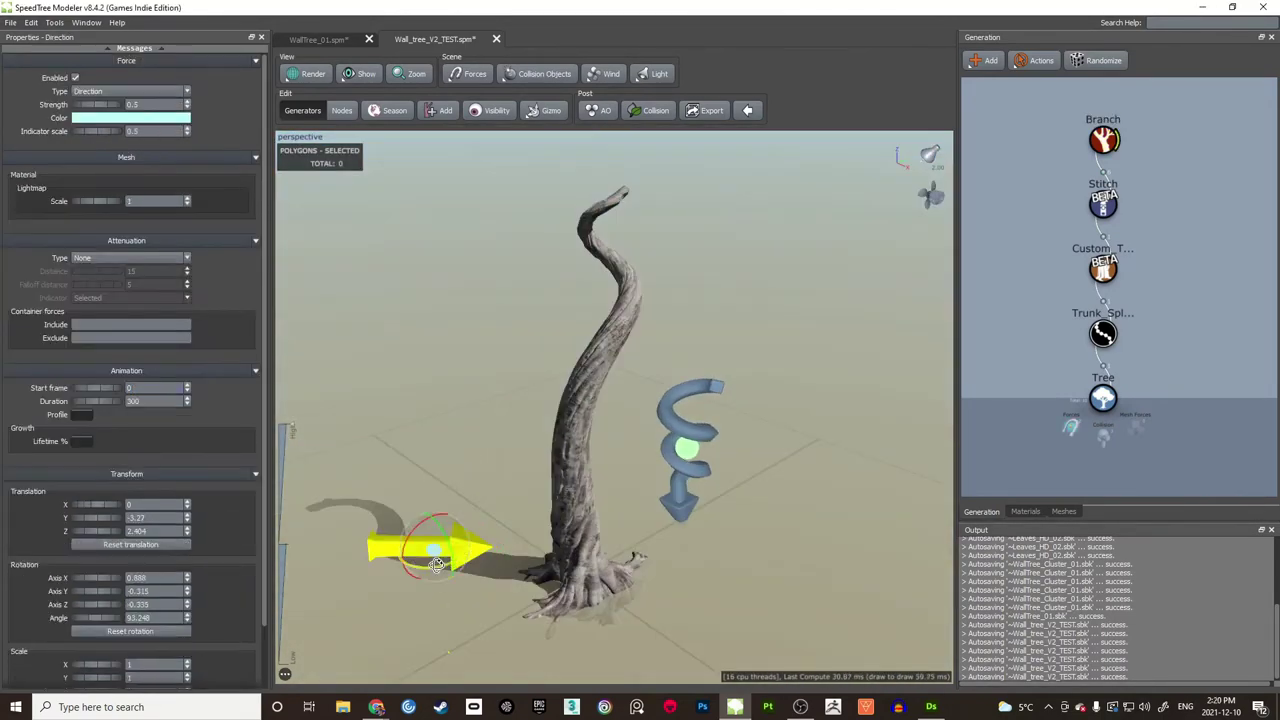
drag(560, 330, 620, 270)
Step: Add a Magnet force to the tree, placed beside the trunk at about -3.51 in Y and 4.204 in Z
right_click(1072, 427)
mouse_move(1103, 454)
click(1191, 468)
drag(665, 386, 486, 378)
Step: Set the Magnet force's attenuation type to Linear, inspect its range around the tree and delete the force
scroll(485, 272, down, 2)
click(130, 258)
click(100, 271)
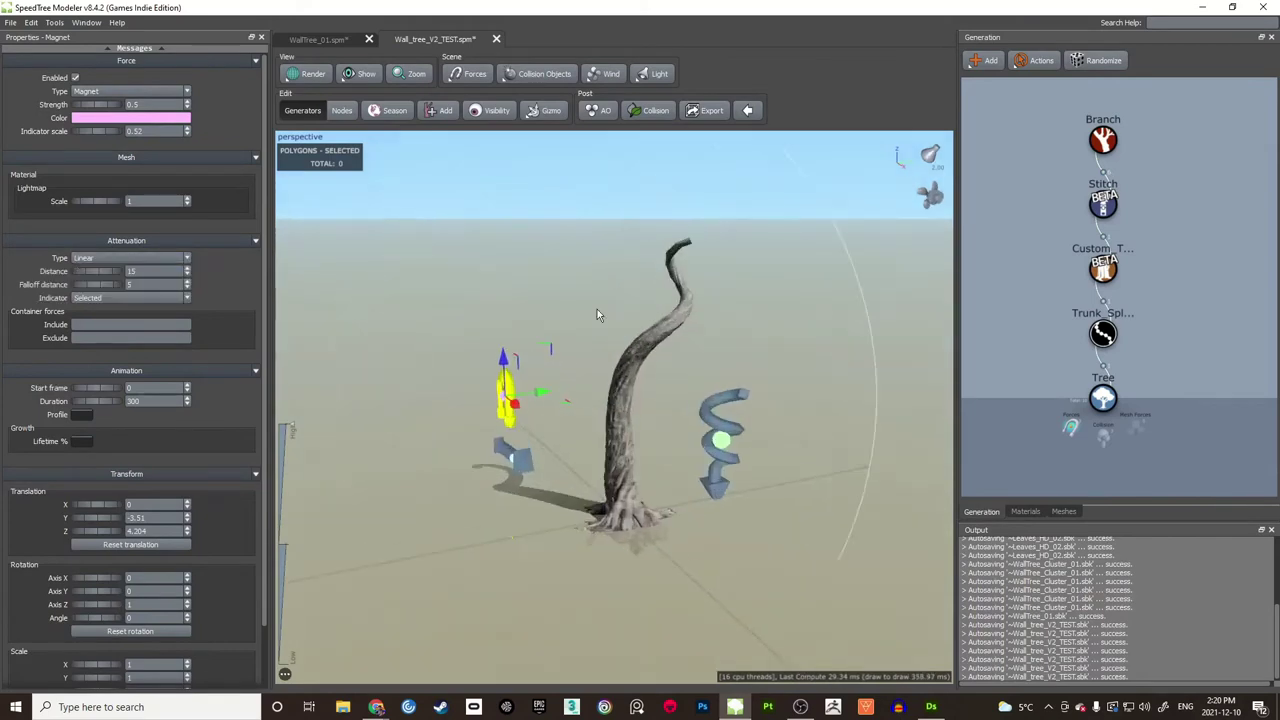
drag(597, 315, 800, 428)
drag(640, 330, 690, 250)
key(Delete)
Step: Select the Twist force and switch its gizmo to rotation
click(775, 460)
scroll(790, 450, up, 3)
key(space)
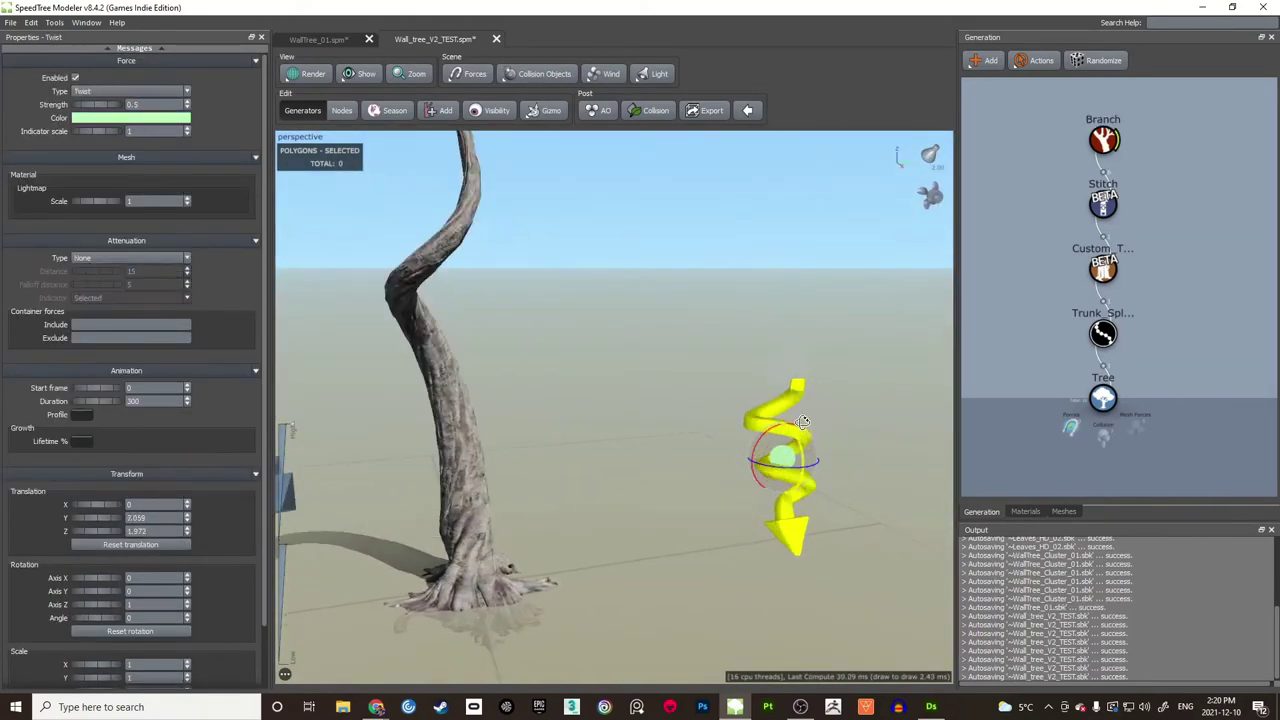
scroll(803, 422, down, 3)
Step: Rotate the Direction force and the Twist force slightly to steer the trunk's bends
click(374, 495)
drag(403, 477, 411, 500)
drag(600, 320, 560, 410)
click(786, 403)
mouse_move(800, 430)
mouse_down()
mouse_move(814, 461)
mouse_move(805, 415)
mouse_up()
drag(640, 440, 654, 394)
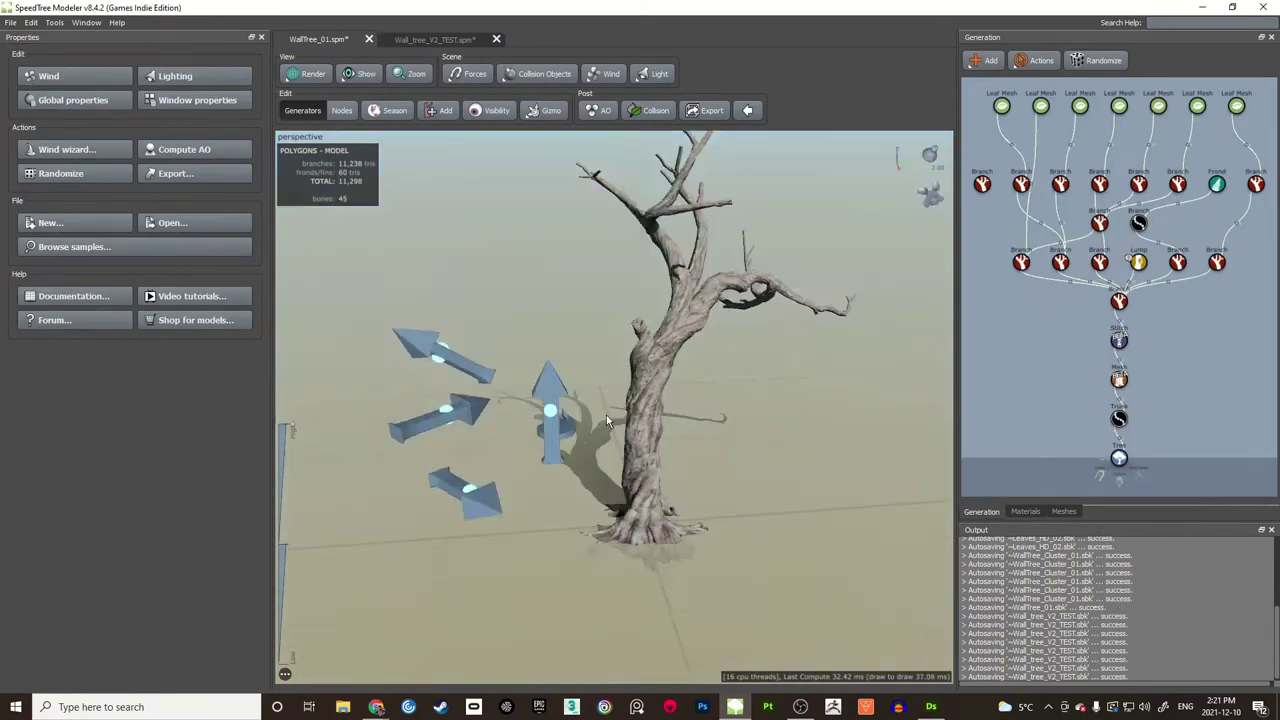
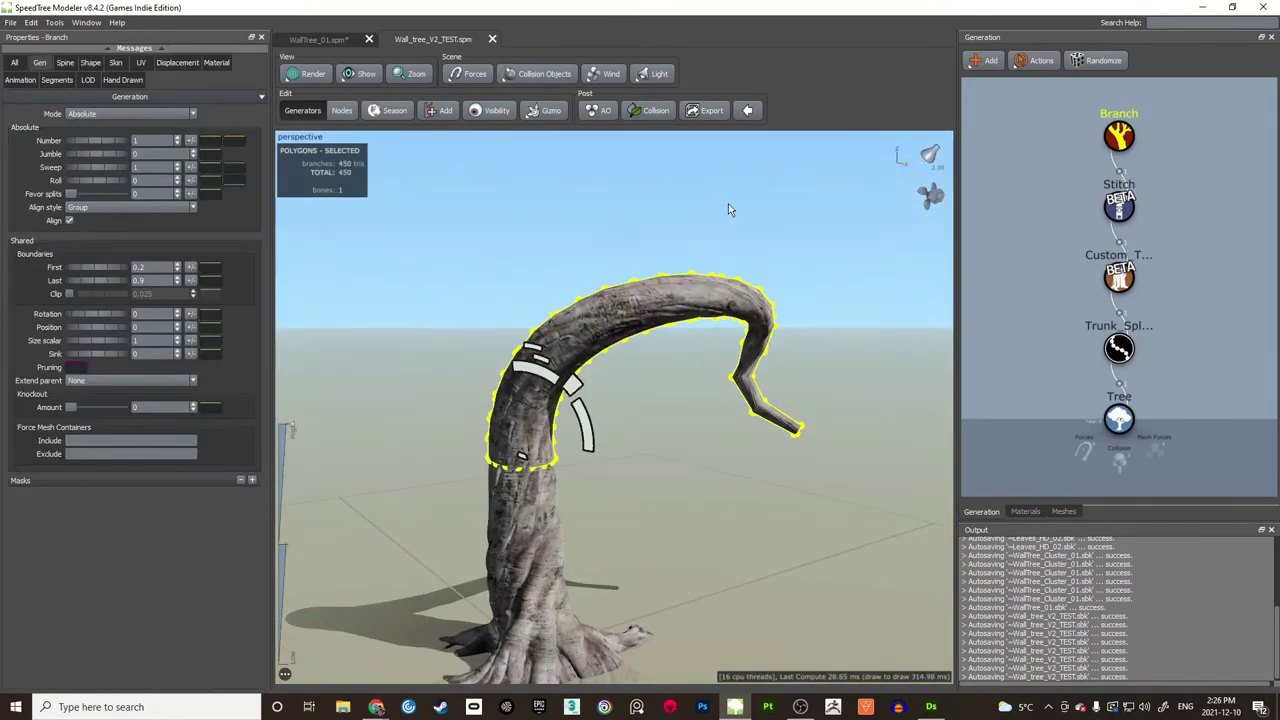
Step: Set the late noise amount in the procedural trunk's spine properties to about 0.41
click(66, 63)
scroll(265, 440, down, 3)
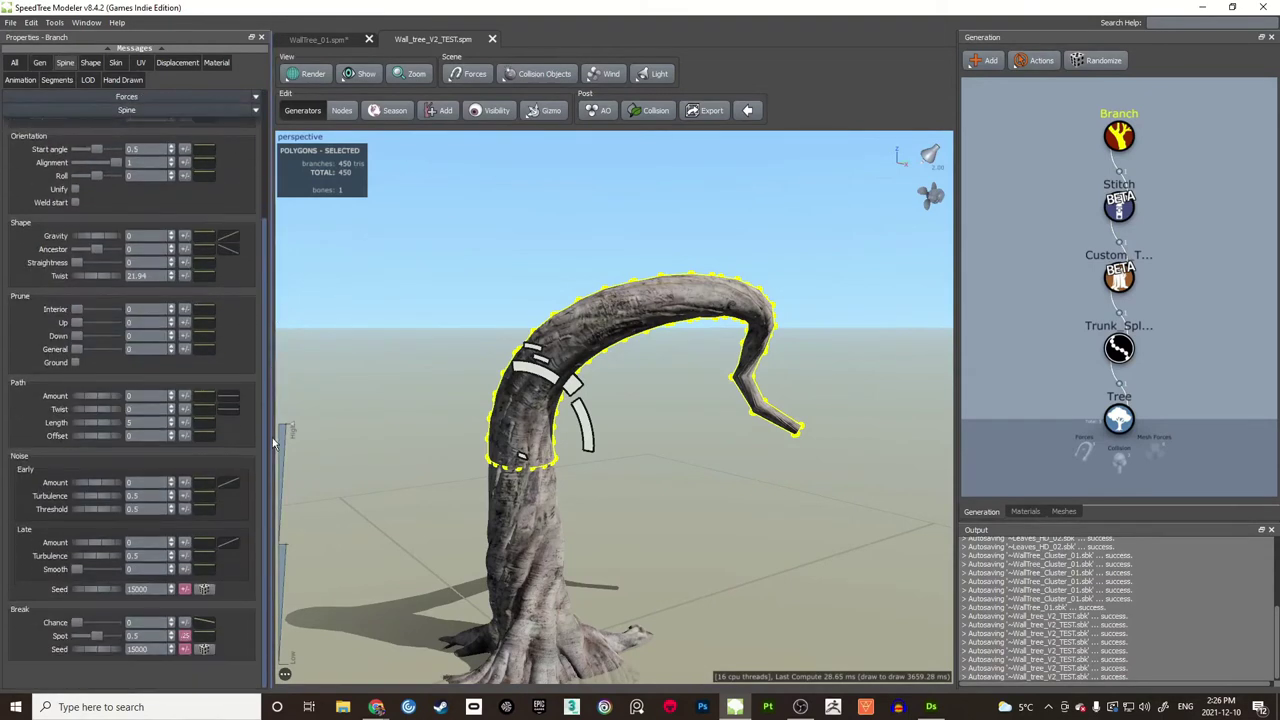
drag(86, 544, 100, 544)
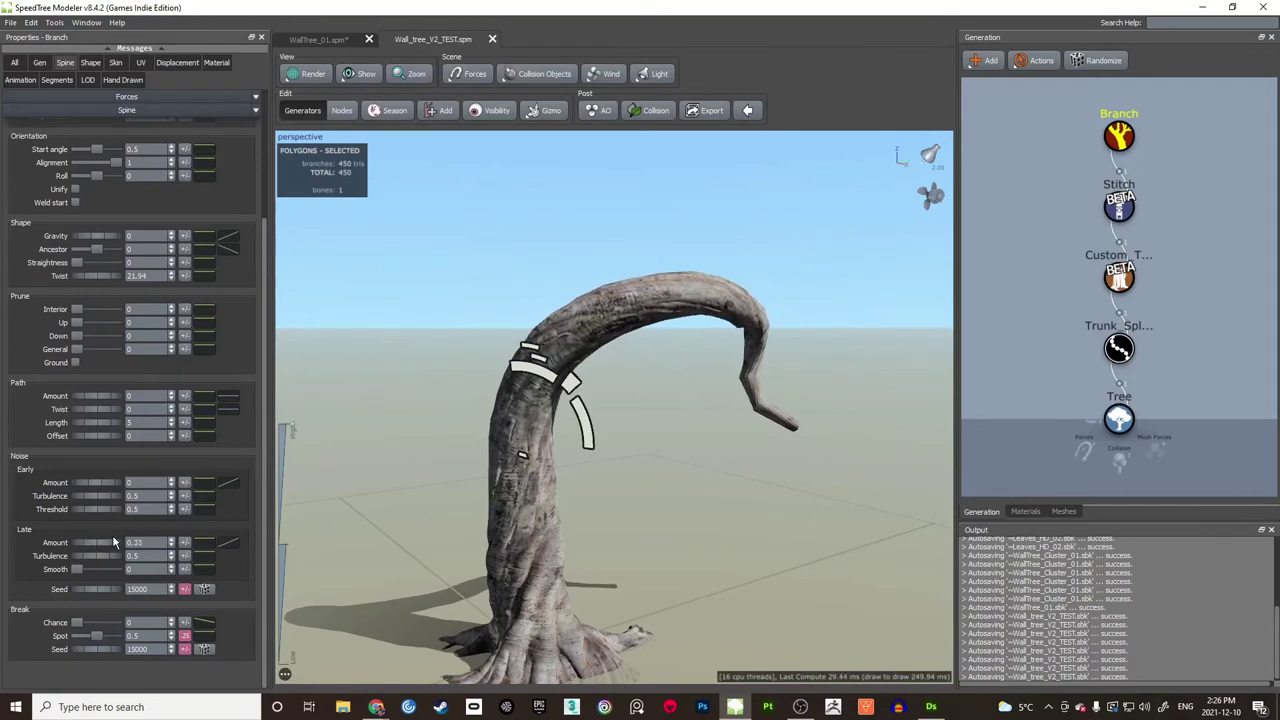
drag(595, 478, 600, 440)
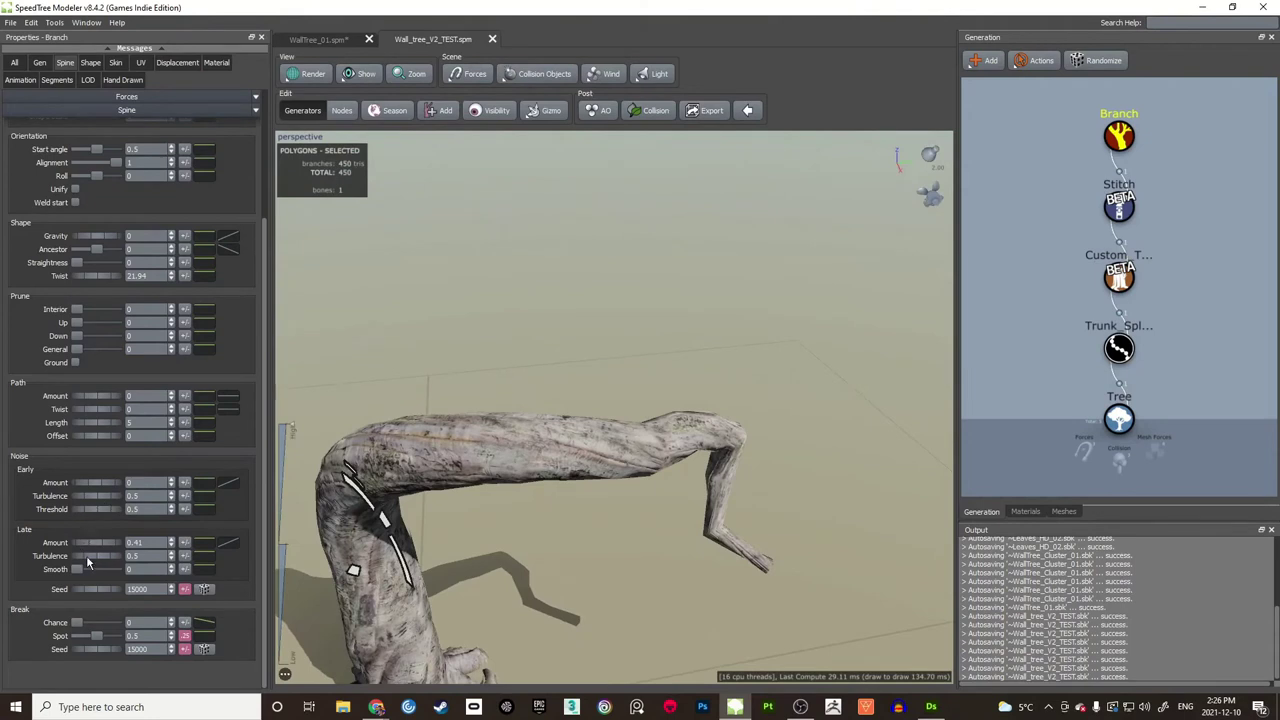
Step: Set the procedural trunk's late noise turbulence to about 0.76, check the bumps and deselect the trunk
drag(86, 556, 105, 556)
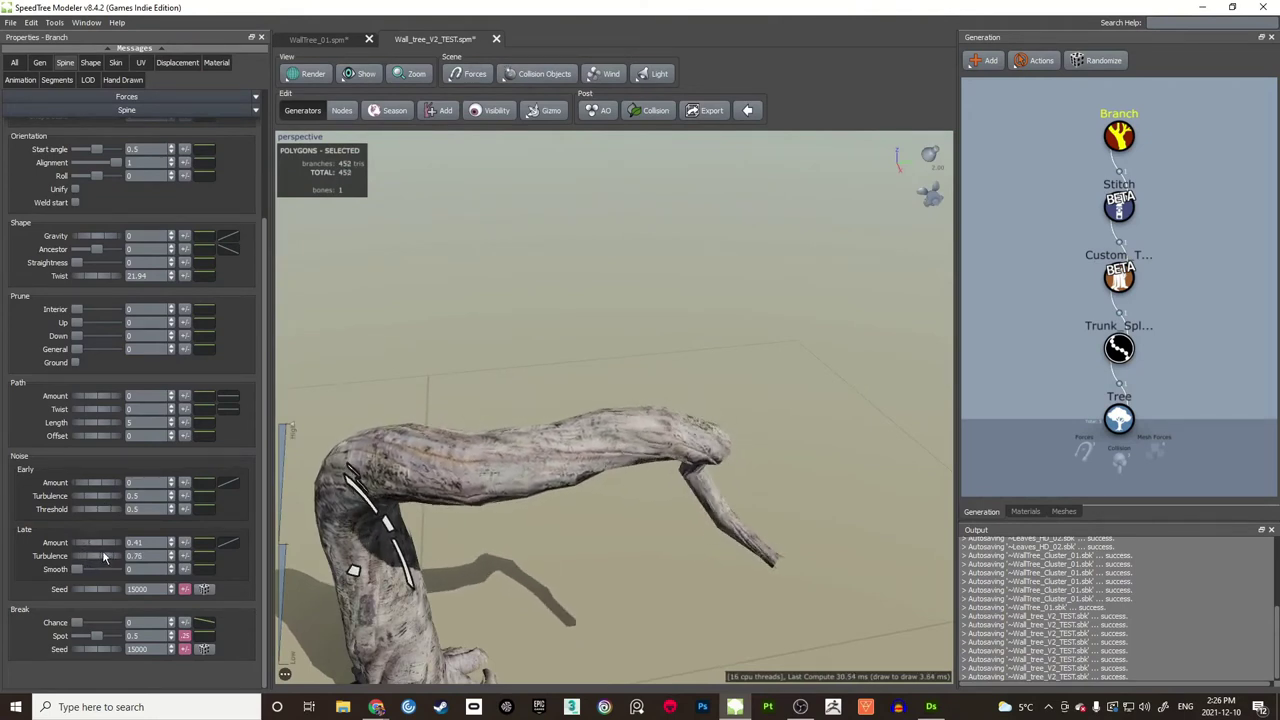
drag(548, 346, 610, 338)
scroll(524, 340, down, 5)
scroll(610, 338, up, 5)
click(612, 341)
scroll(643, 351, down, 4)
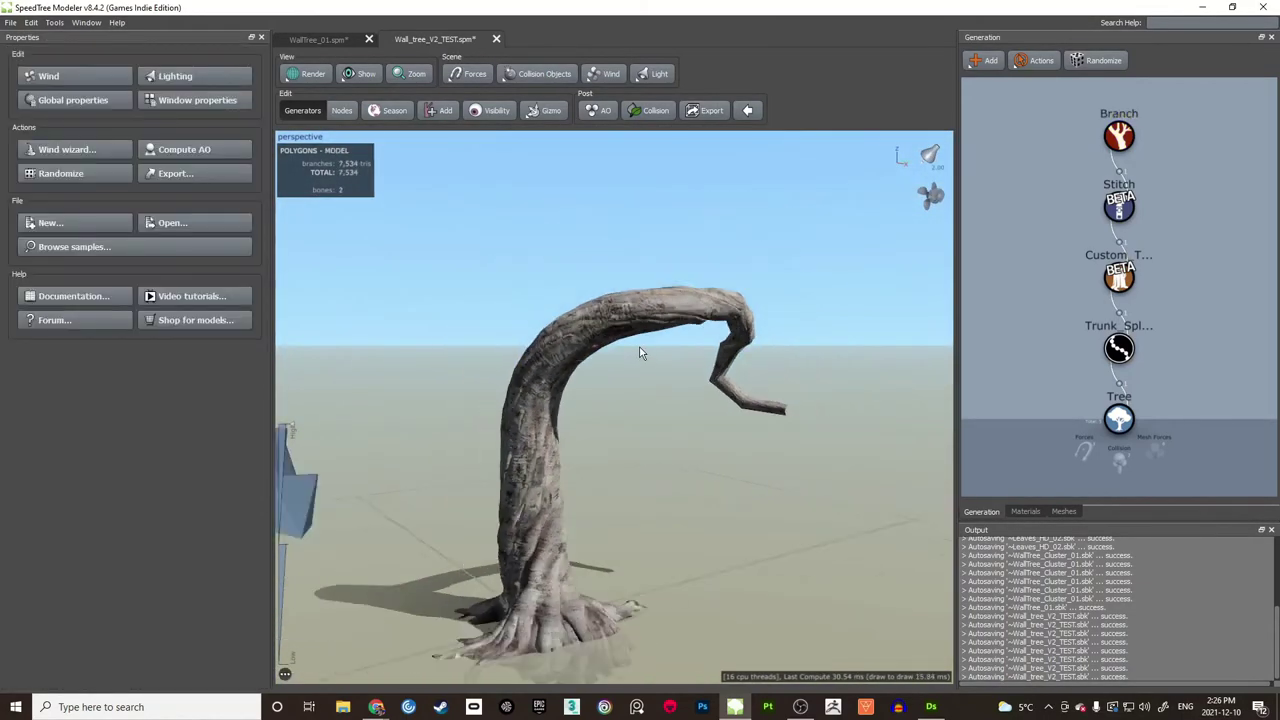
Step: Select the procedural trunk and show it in wireframe to examine the segments at its tip
drag(654, 383, 736, 387)
scroll(669, 373, up, 3)
drag(800, 354, 762, 372)
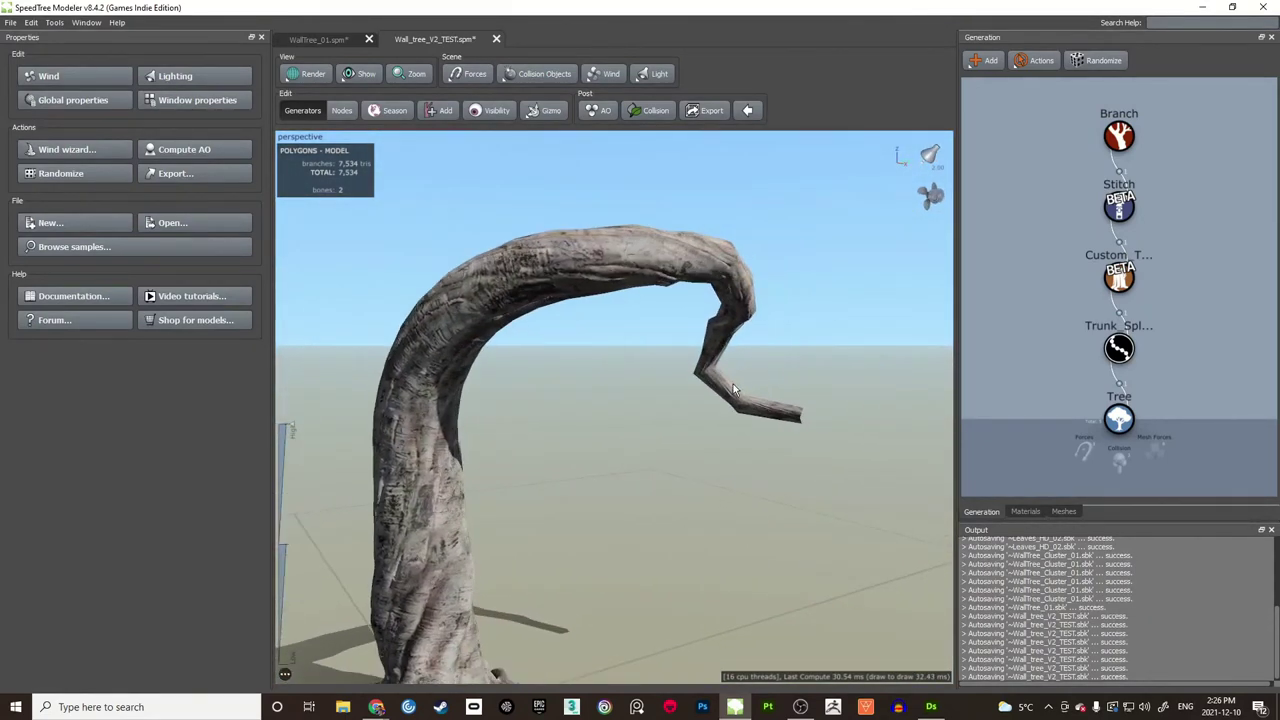
click(754, 396)
scroll(765, 375, up, 3)
middle_drag(840, 305, 772, 337)
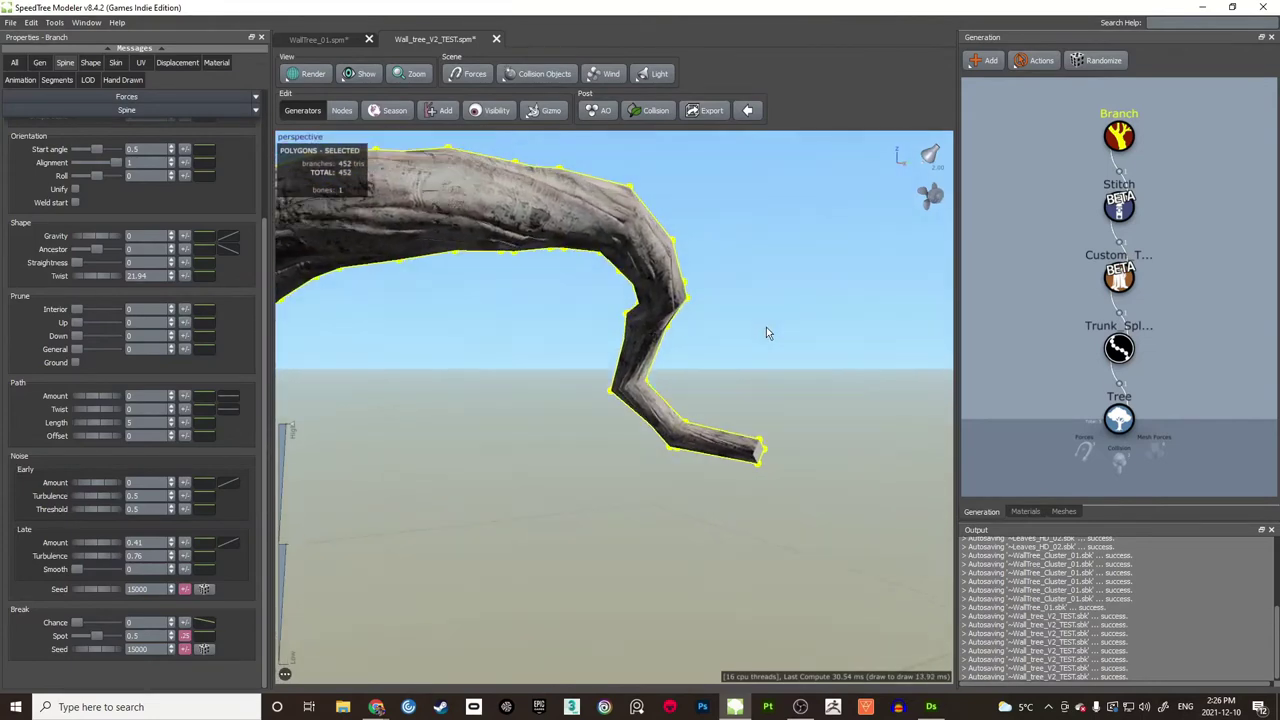
key(w)
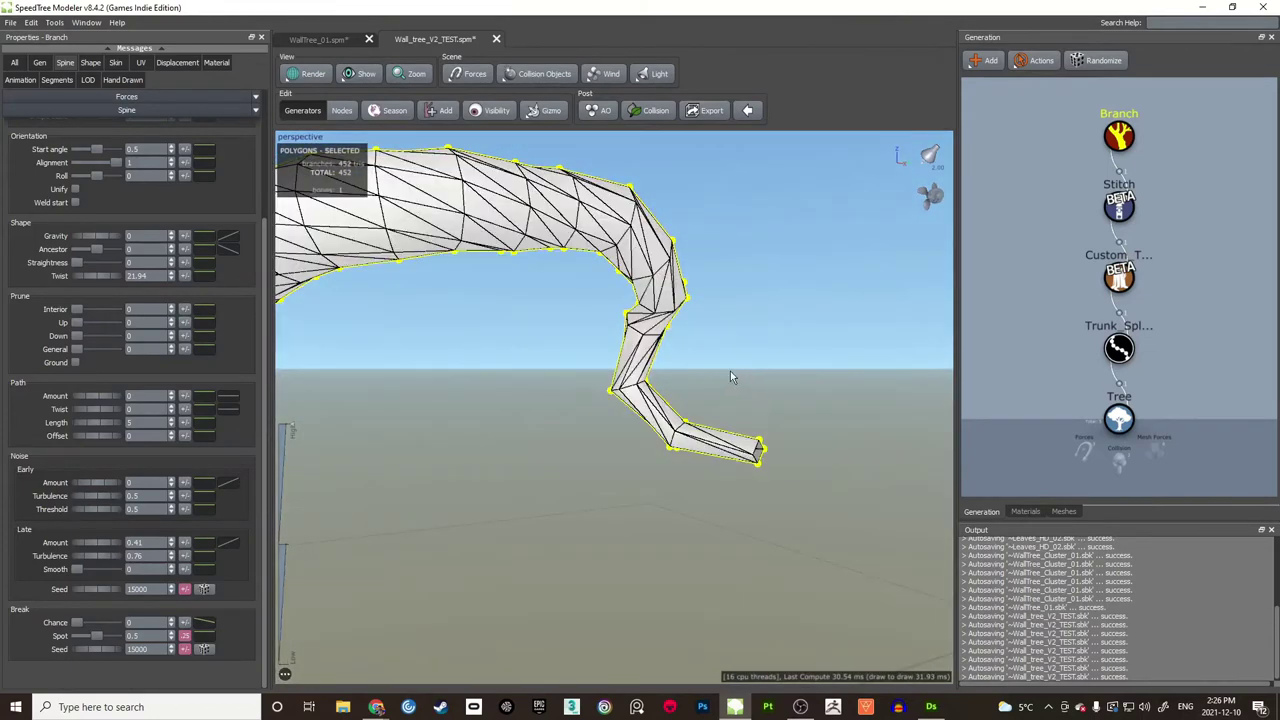
Step: Flatten the distribution curve of the procedural trunk's absolute length segments at its maximum value along the whole trunk
click(57, 81)
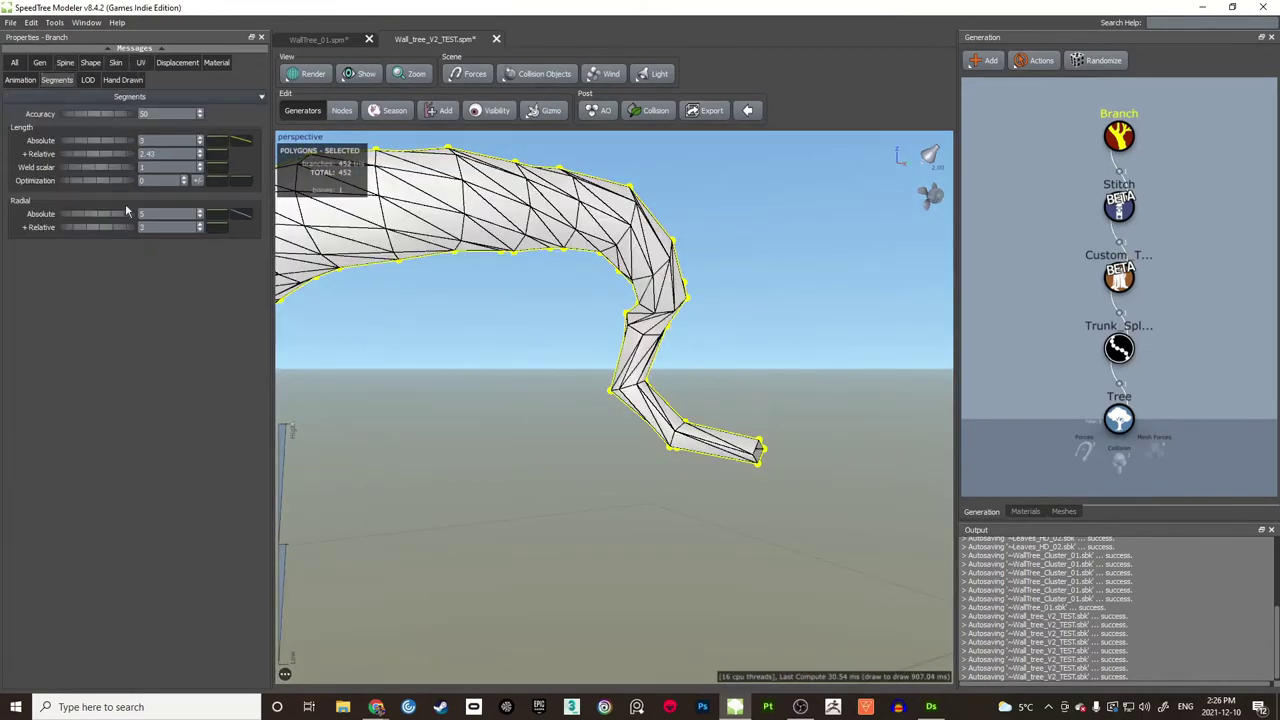
click(237, 145)
drag(416, 146, 264, 156)
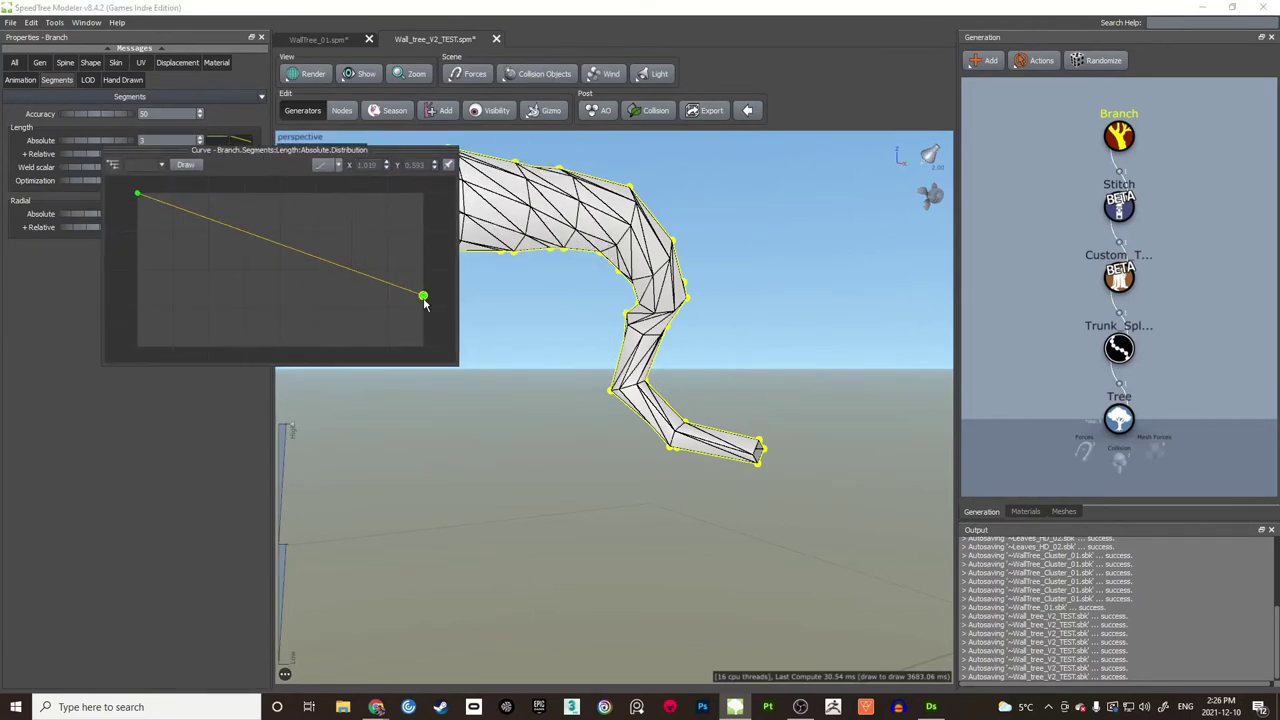
drag(423, 295, 422, 203)
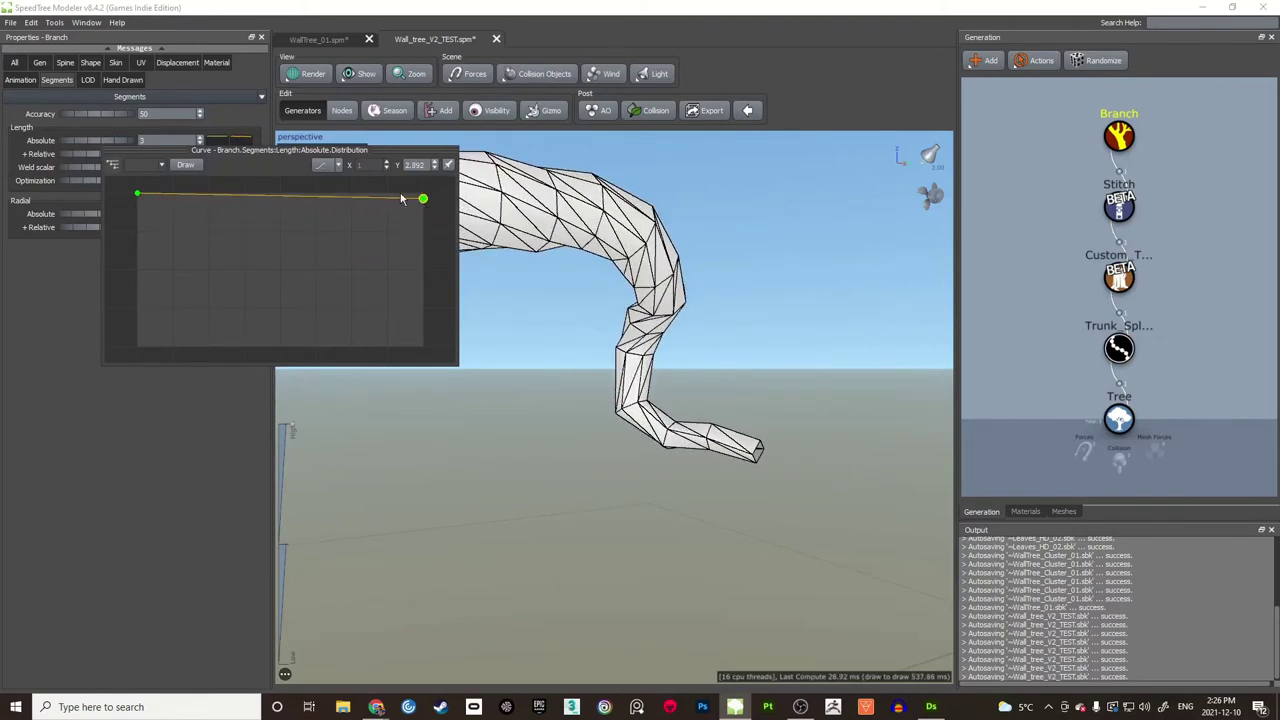
click(337, 168)
click(340, 188)
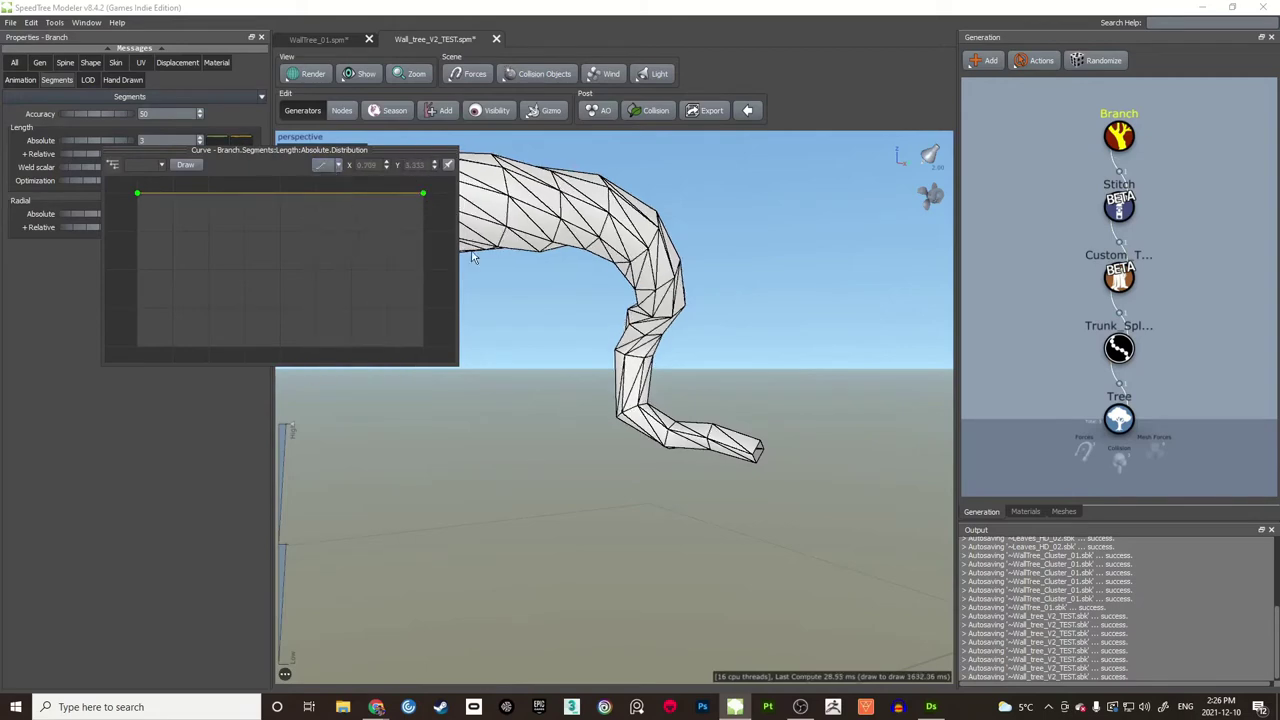
Step: Deselect the trunk and inspect its overall shape and the bends near its tip from several angles
click(709, 294)
scroll(600, 325, down, 5)
mouse_move(553, 332)
mouse_down()
mouse_move(529, 326)
mouse_move(555, 322)
mouse_move(576, 350)
mouse_up()
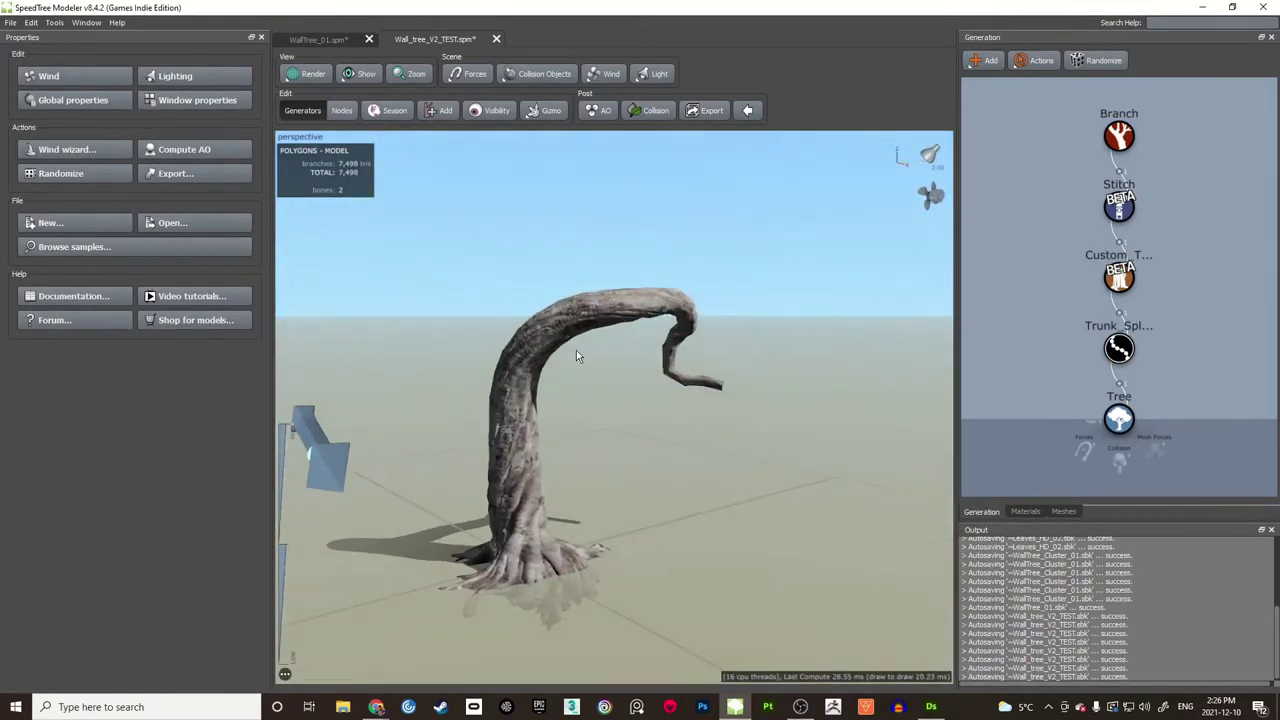
drag(574, 457, 614, 382)
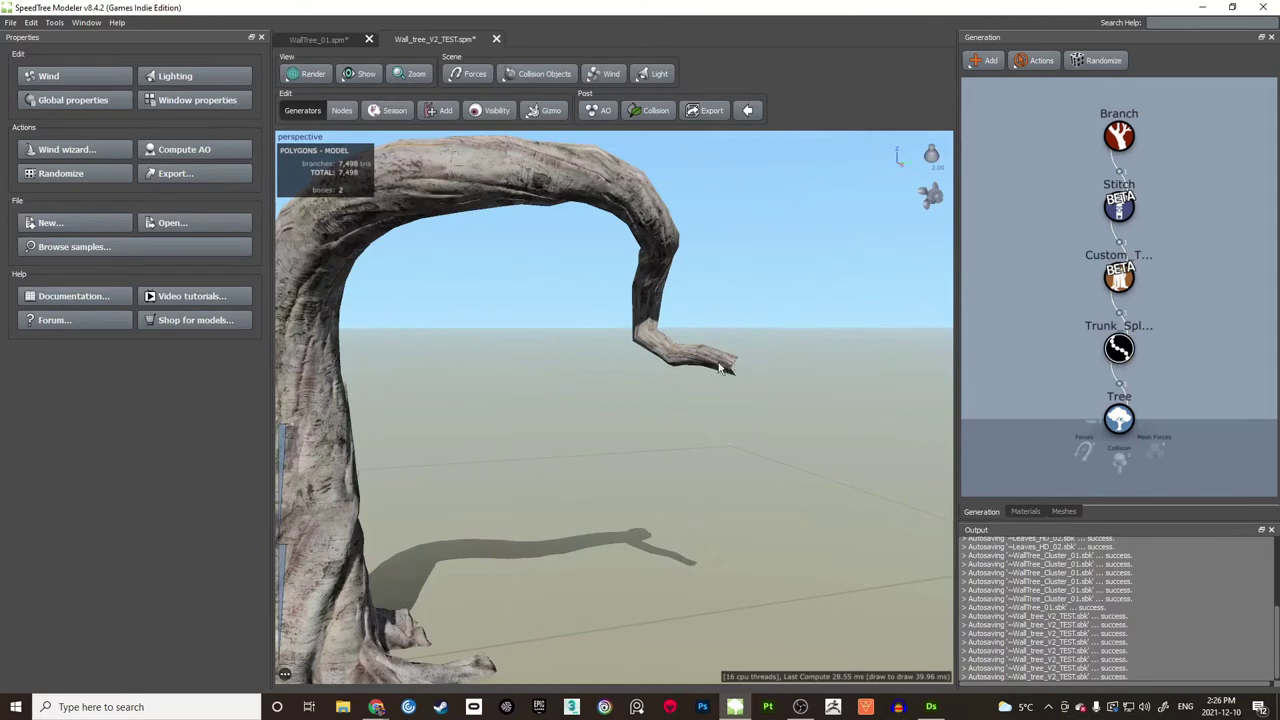
scroll(640, 348, down, 3)
mouse_move(550, 343)
mouse_down()
mouse_move(571, 317)
mouse_move(578, 347)
mouse_move(560, 356)
mouse_up()
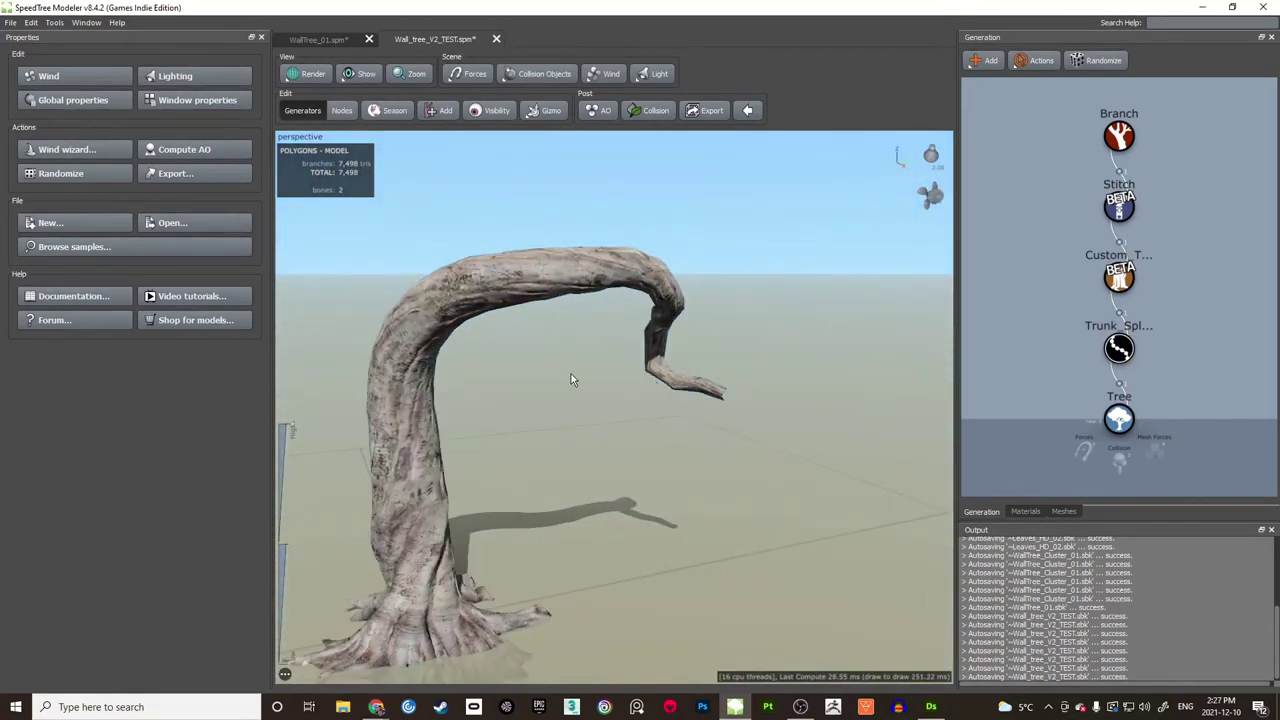
scroll(573, 370, up, 3)
Step: Select the procedural trunk again and bring up the Break settings in its spine properties
click(710, 380)
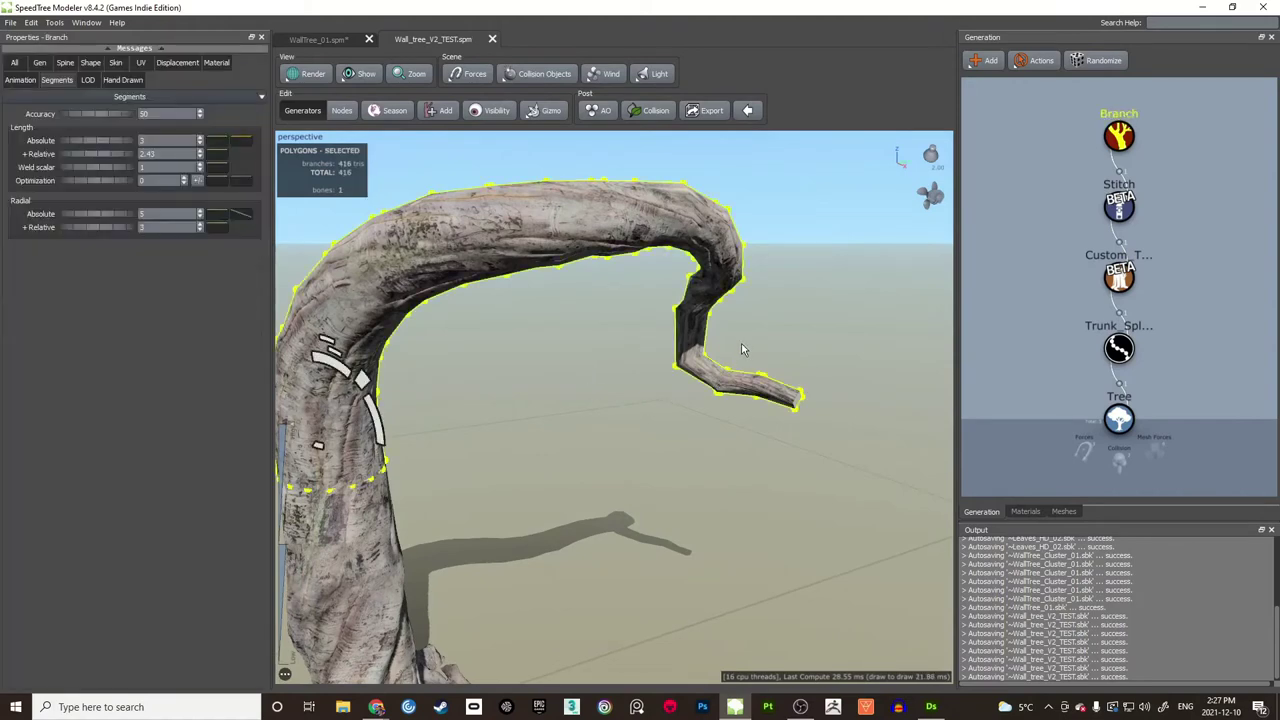
drag(742, 346, 770, 385)
scroll(745, 337, up, 2)
scroll(742, 326, down, 2)
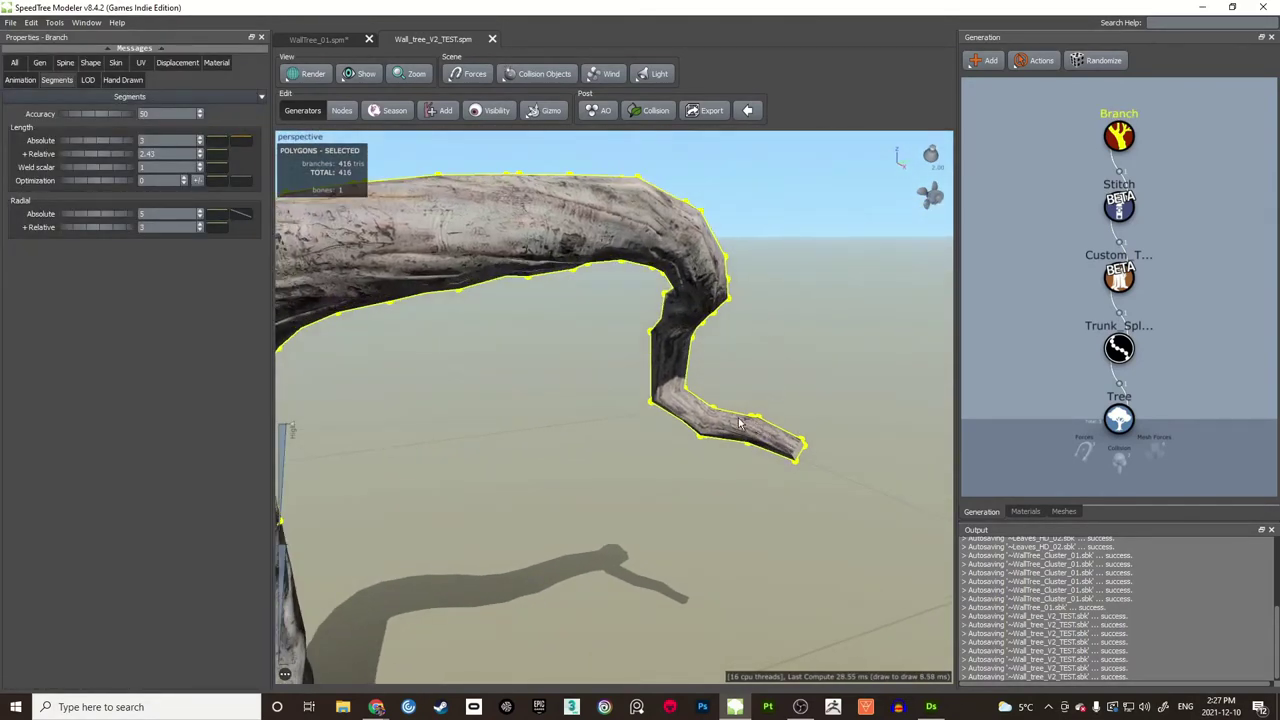
click(66, 63)
drag(265, 368, 268, 540)
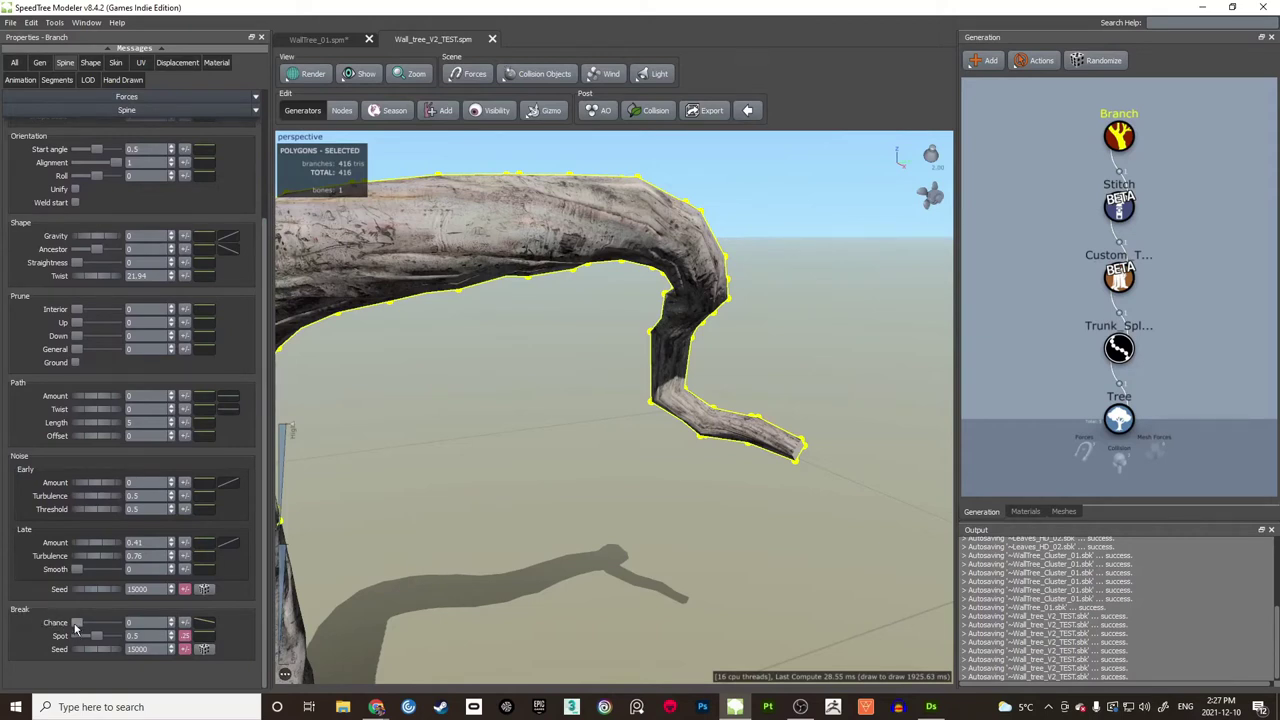
Step: Break off the branch near its tip by setting the Break chance to 1 and the spot to 0.949
drag(79, 624, 97, 623)
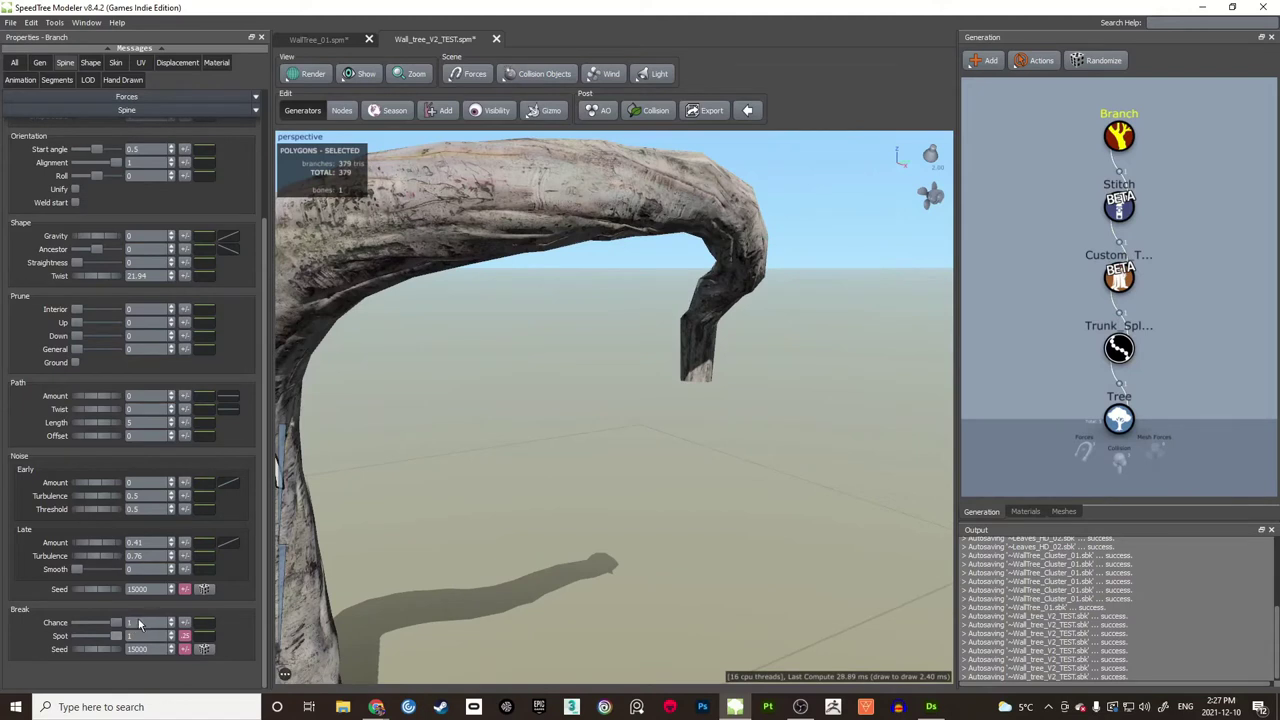
drag(118, 637, 128, 626)
drag(706, 474, 623, 356)
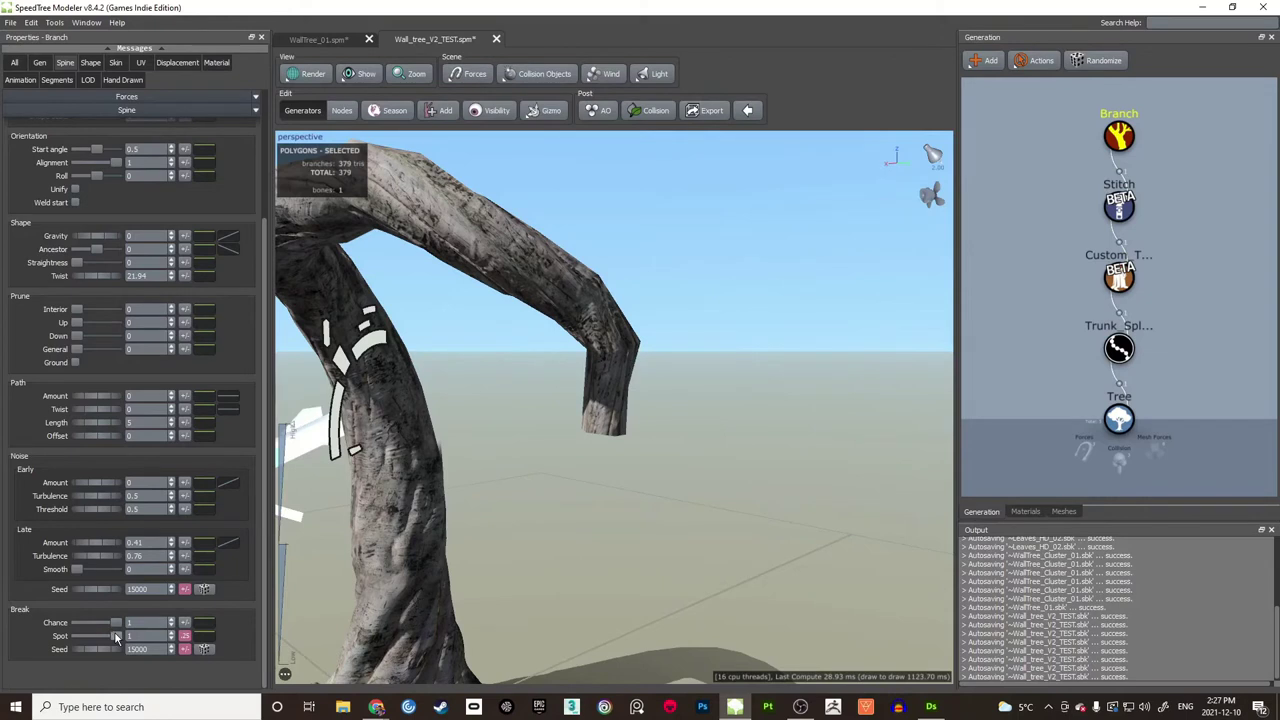
mouse_move(116, 627)
mouse_down()
mouse_move(104, 625)
mouse_move(116, 622)
mouse_move(116, 638)
mouse_up()
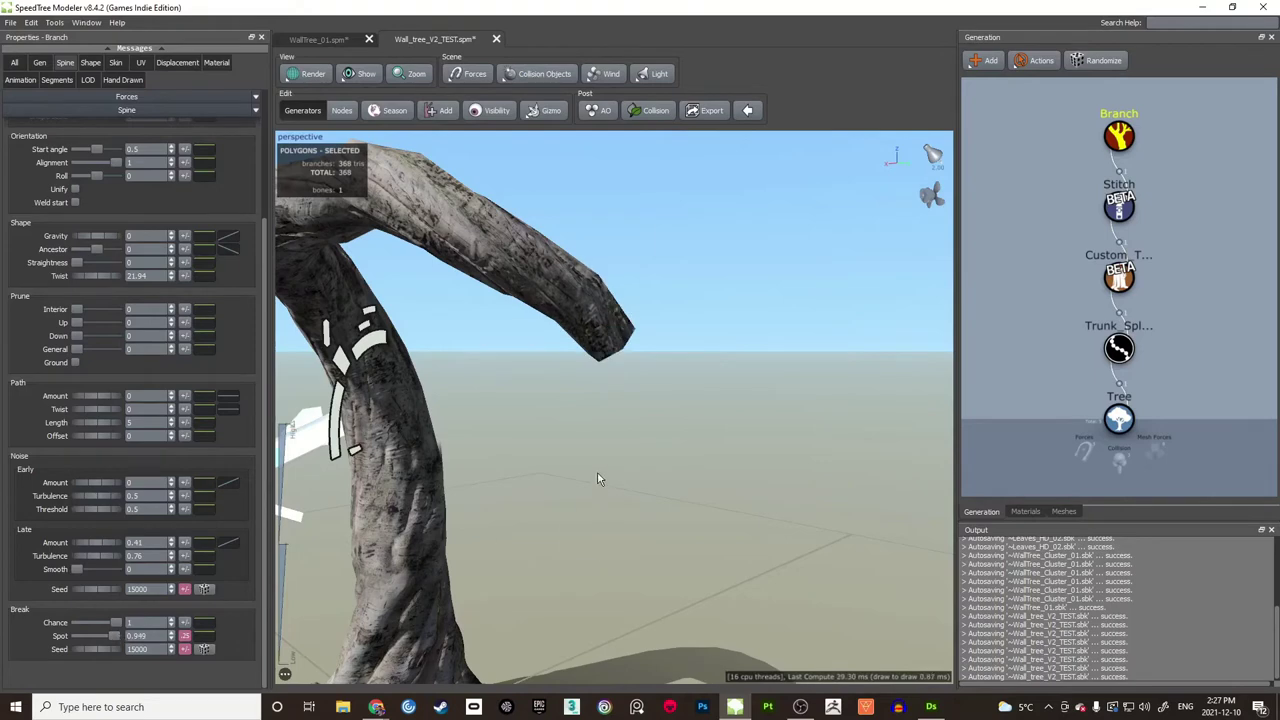
drag(599, 474, 600, 443)
scroll(570, 454, up, 3)
click(690, 406)
drag(517, 491, 585, 450)
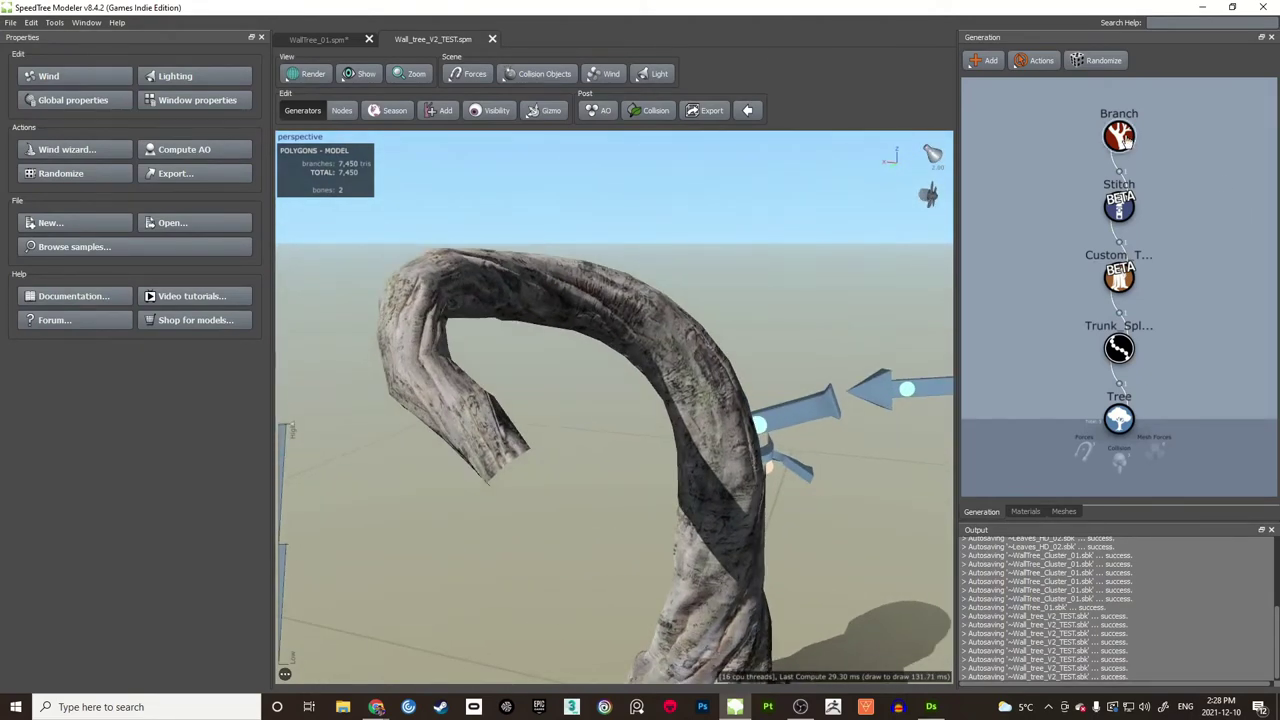
Step: Add Branch Tubes geometry as a child of the existing Branch generator
drag(1124, 140, 1136, 180)
right_click(1133, 178)
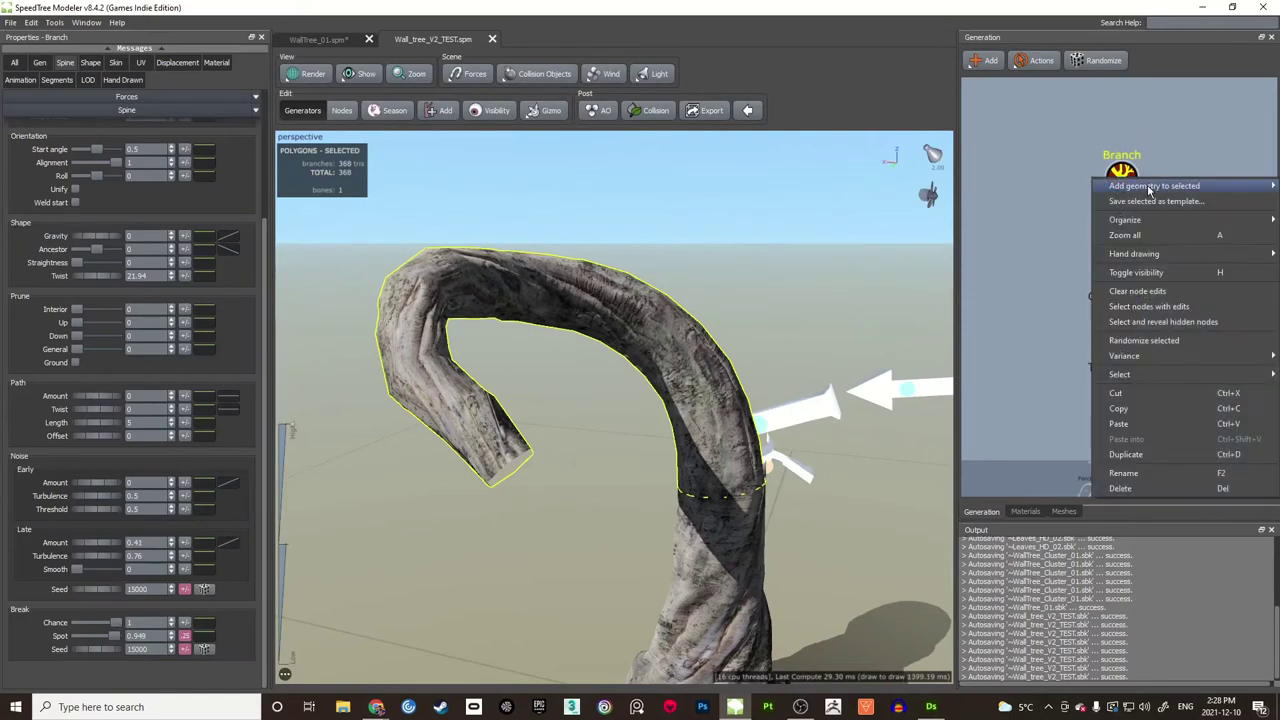
mouse_move(1152, 188)
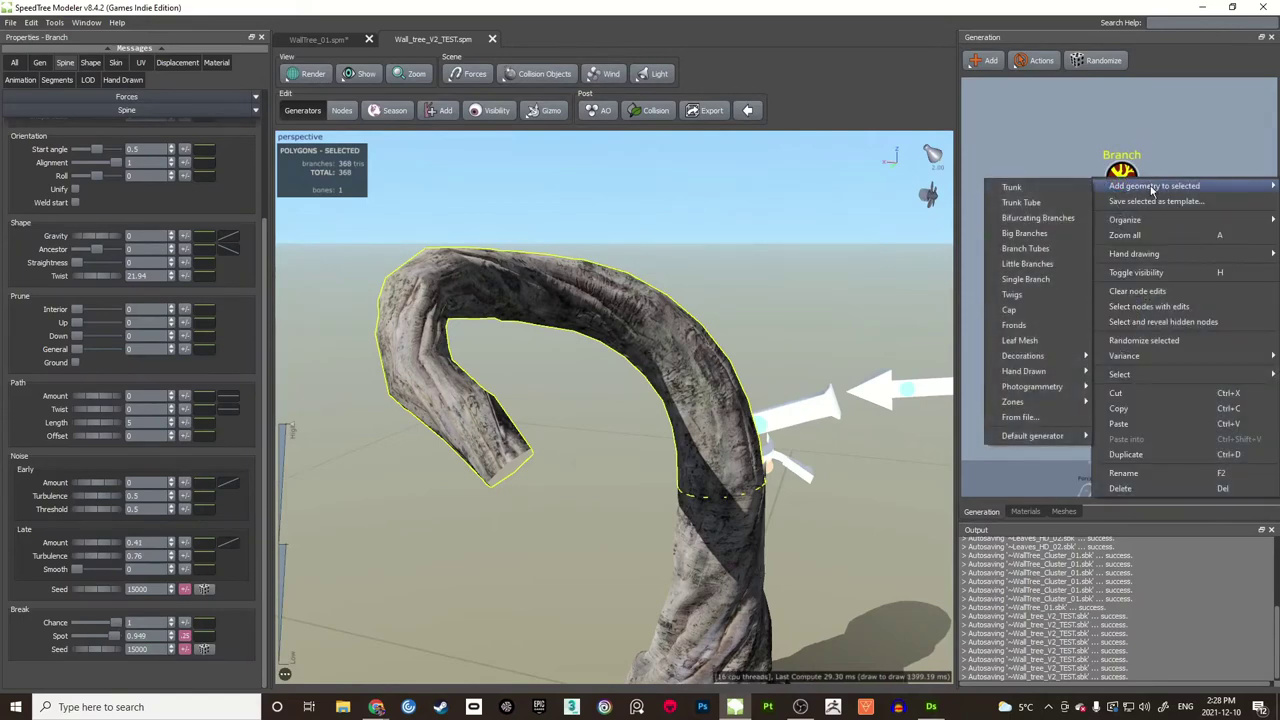
click(1044, 248)
drag(734, 327, 703, 332)
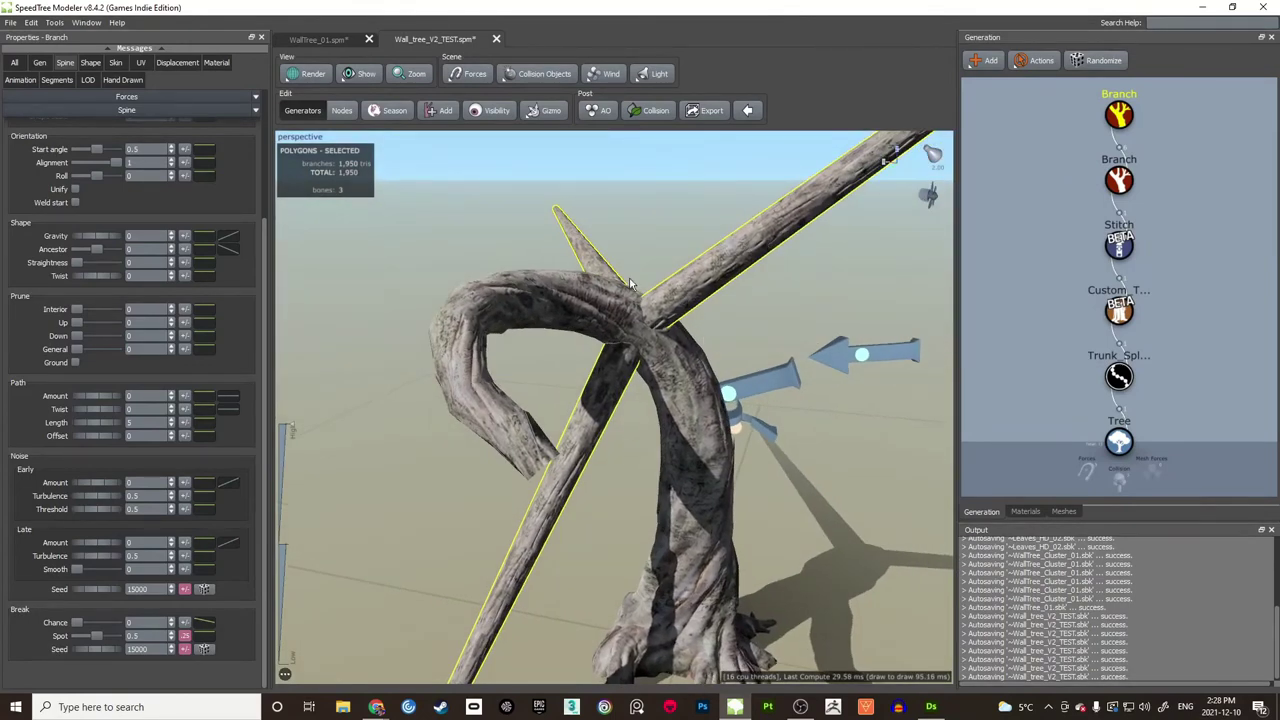
Step: Set the new child branch's UV mapping style to U locked [0, 1], V unrestricted
click(140, 64)
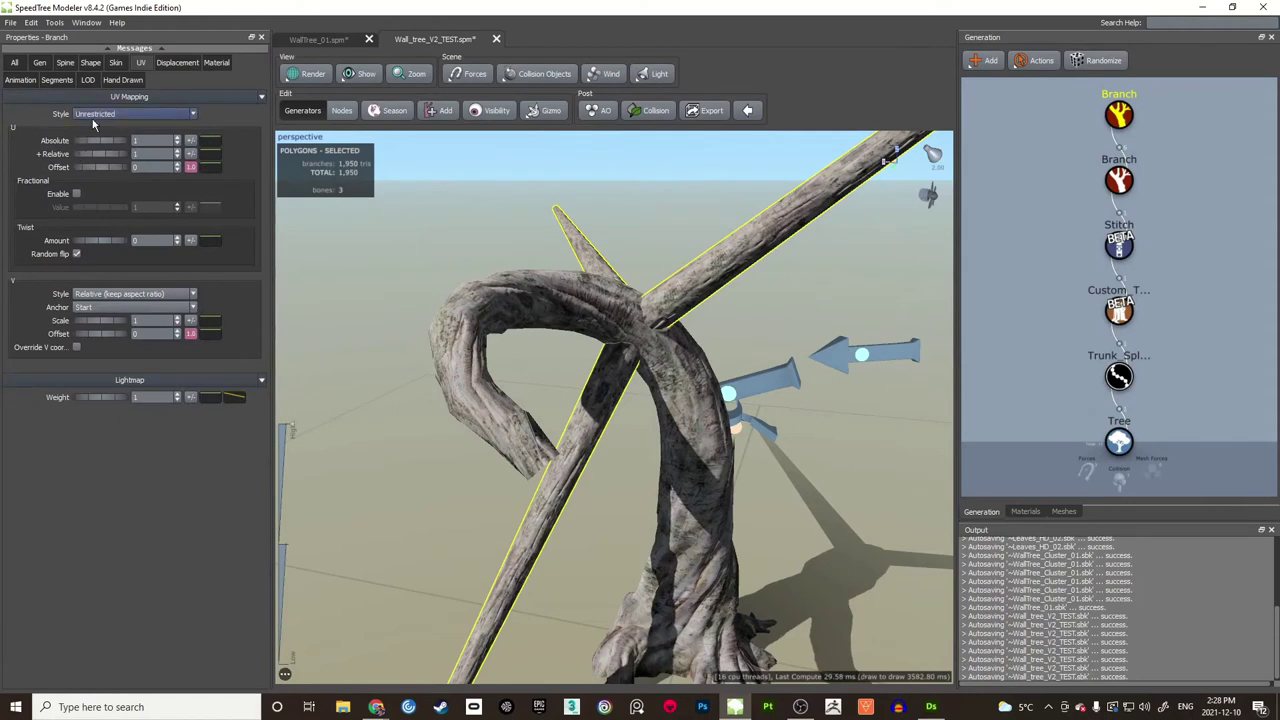
click(133, 114)
click(113, 134)
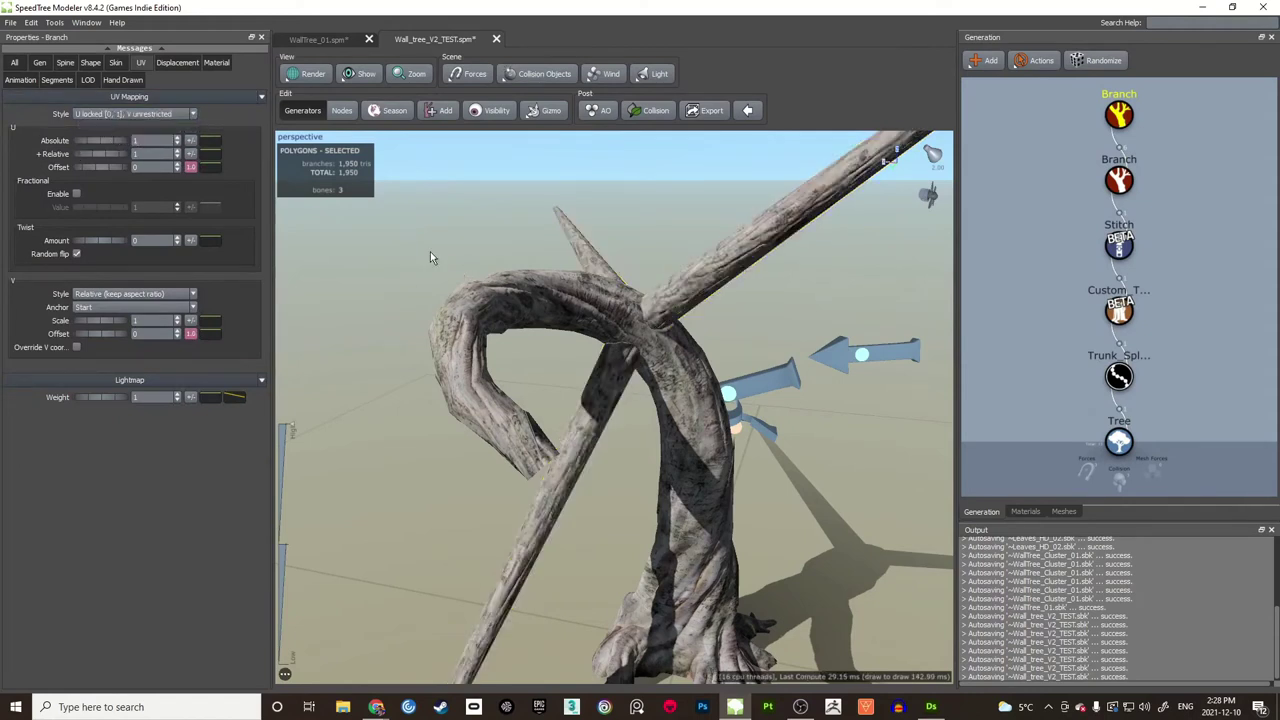
Step: Set the child branch's generation mode to Absolute with number 0, and set Extend parent to Any
click(44, 63)
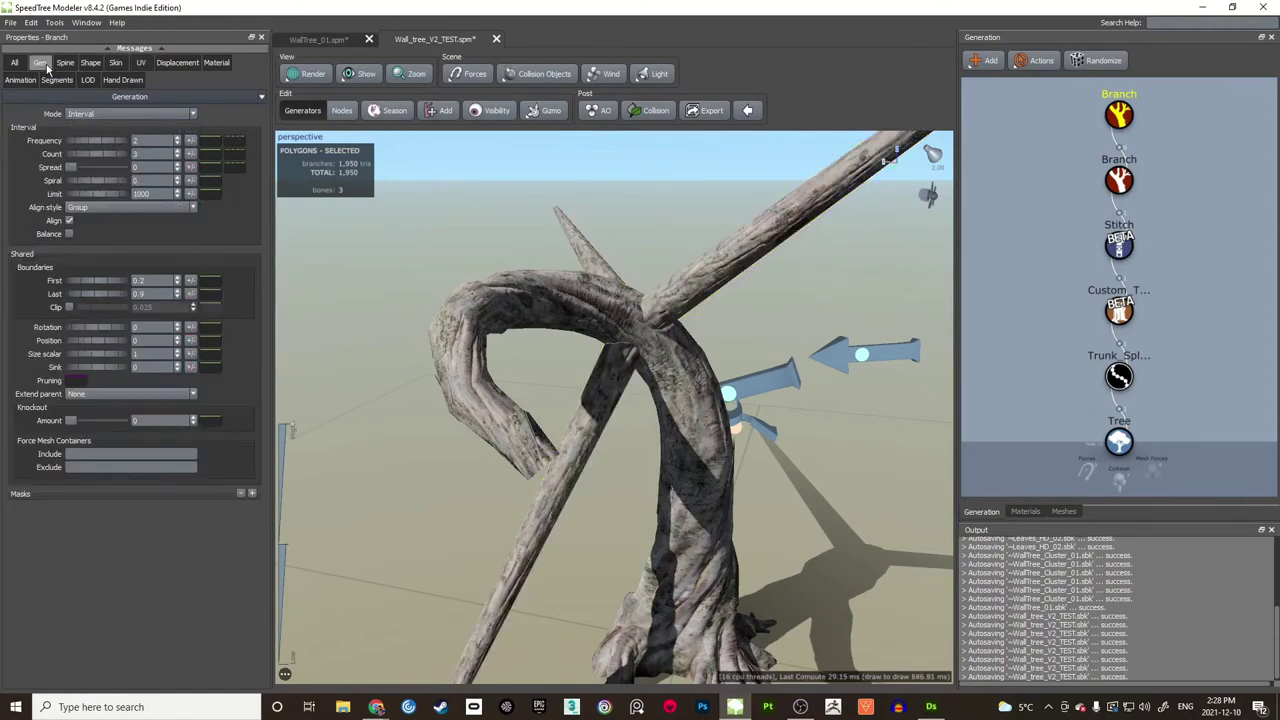
click(101, 113)
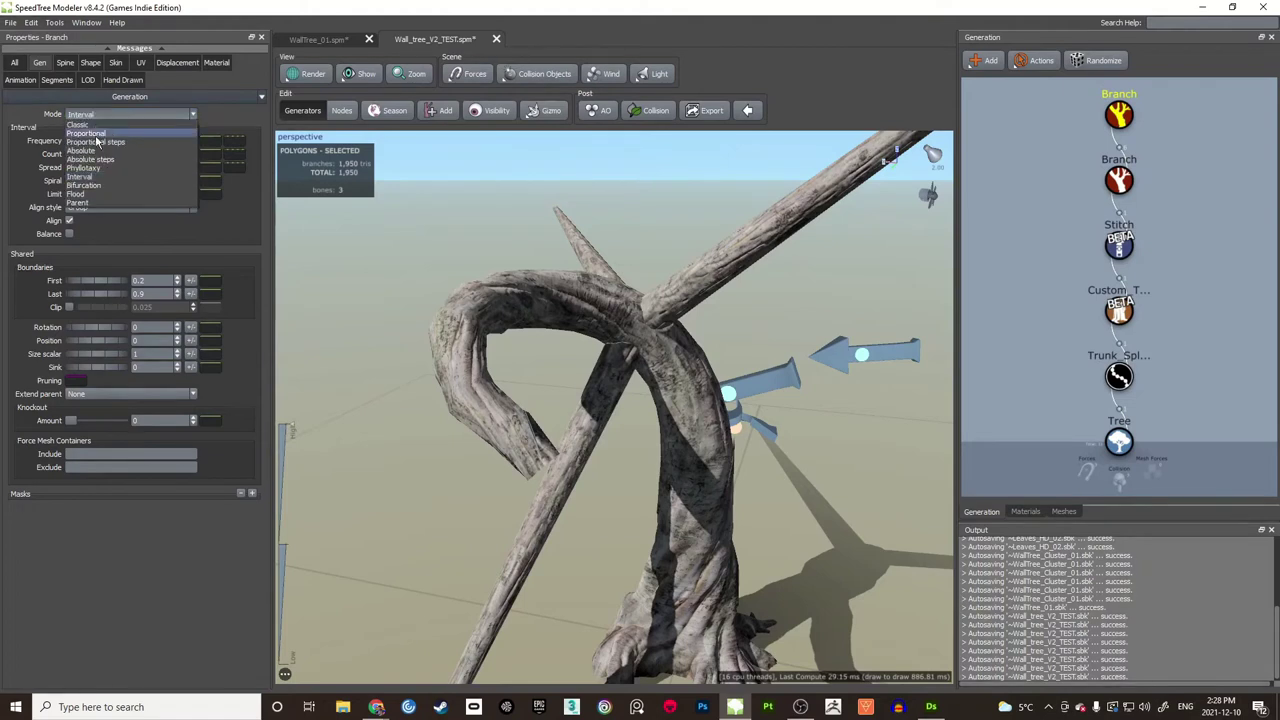
click(96, 151)
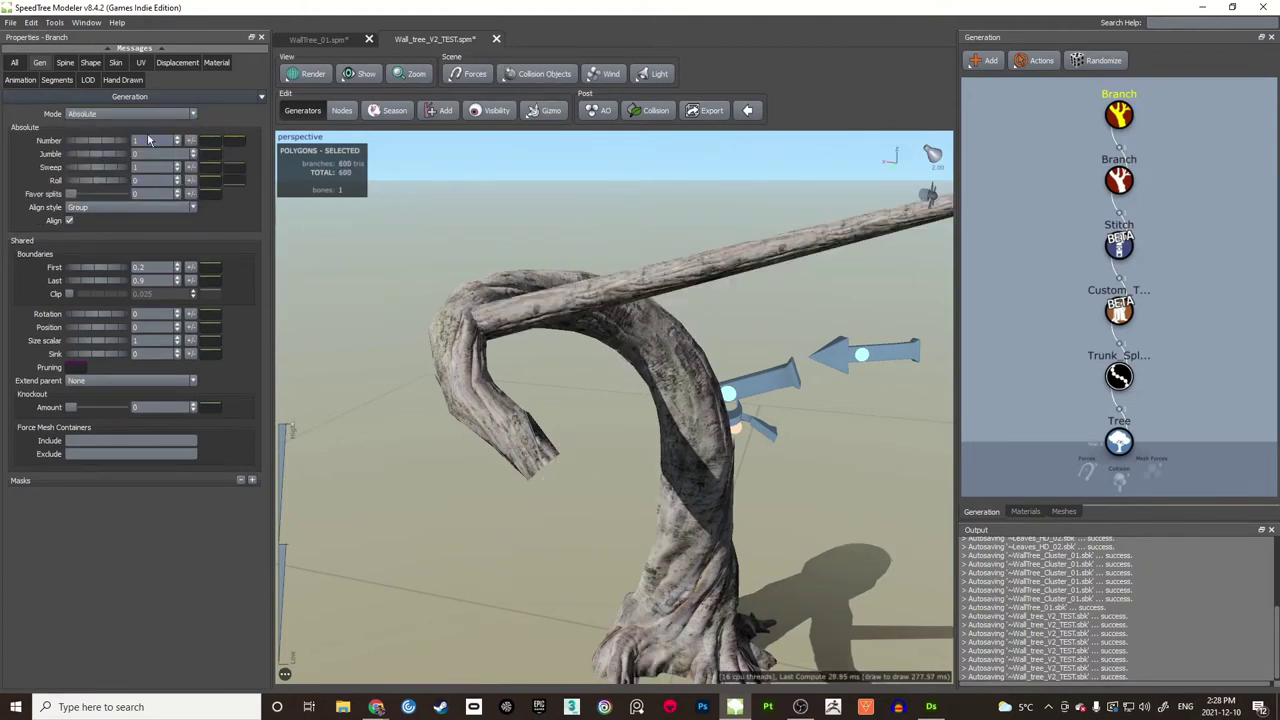
click(177, 144)
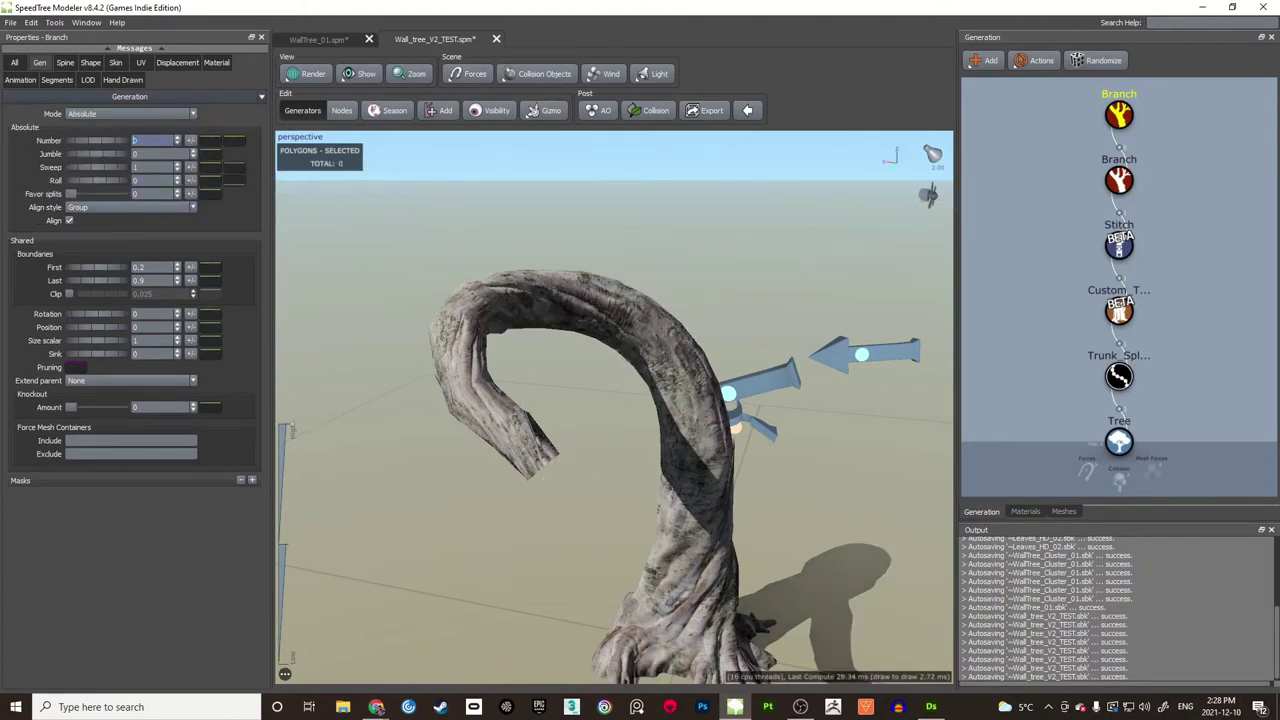
click(117, 378)
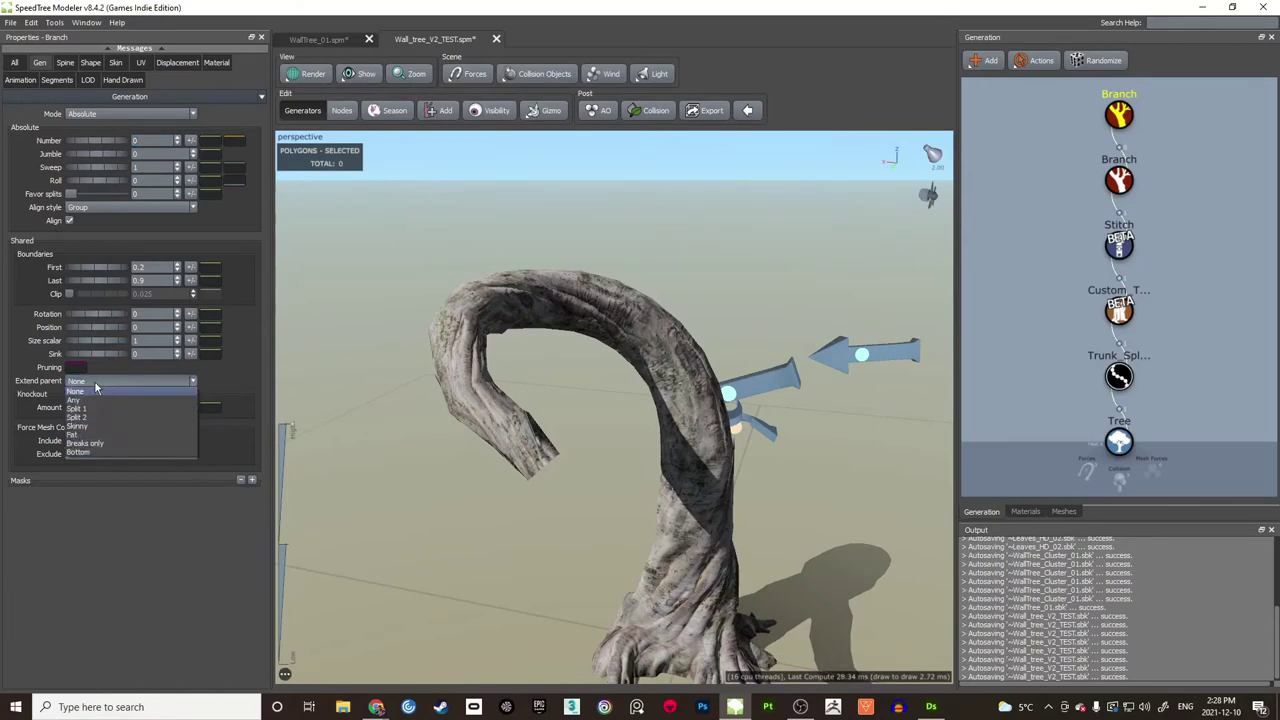
click(90, 396)
Step: Taper the parent branch by lowering the end point of its absolute radius profile curve to about 0.05
drag(490, 377, 514, 172)
click(671, 376)
drag(710, 224, 690, 250)
scroll(703, 257, up, 2)
click(604, 226)
drag(765, 208, 735, 245)
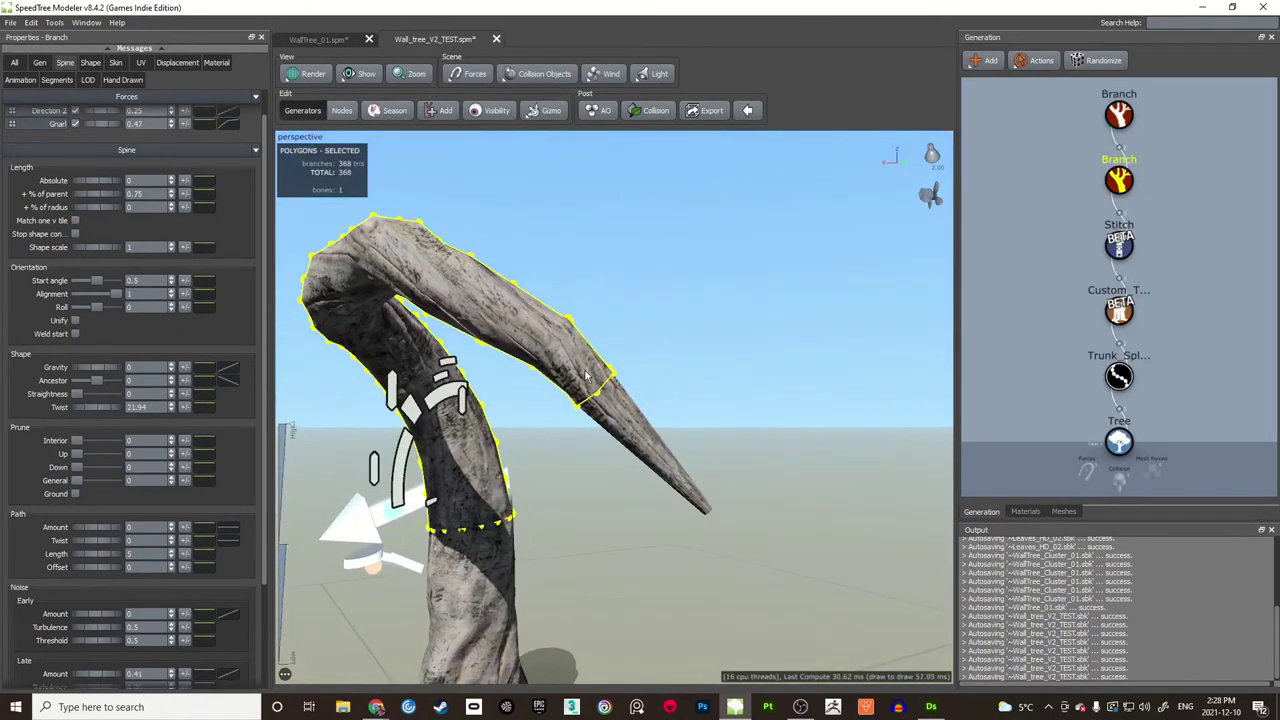
click(115, 62)
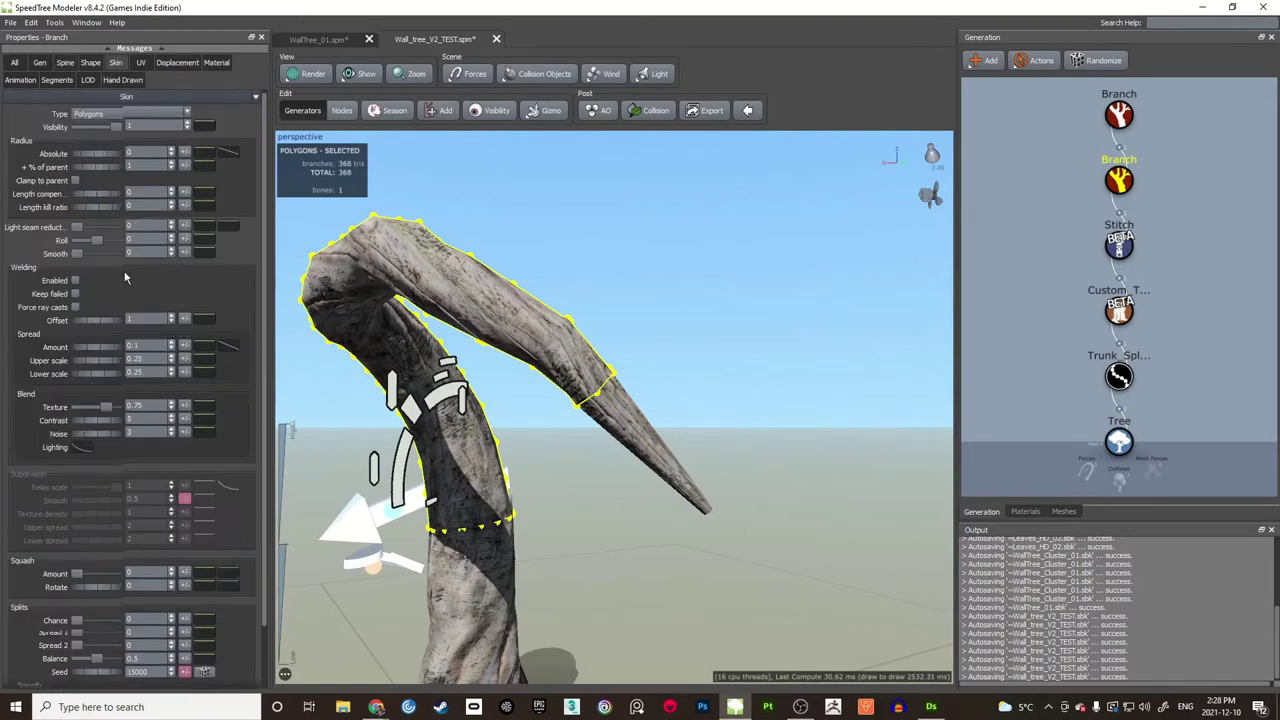
click(228, 157)
drag(424, 154, 272, 162)
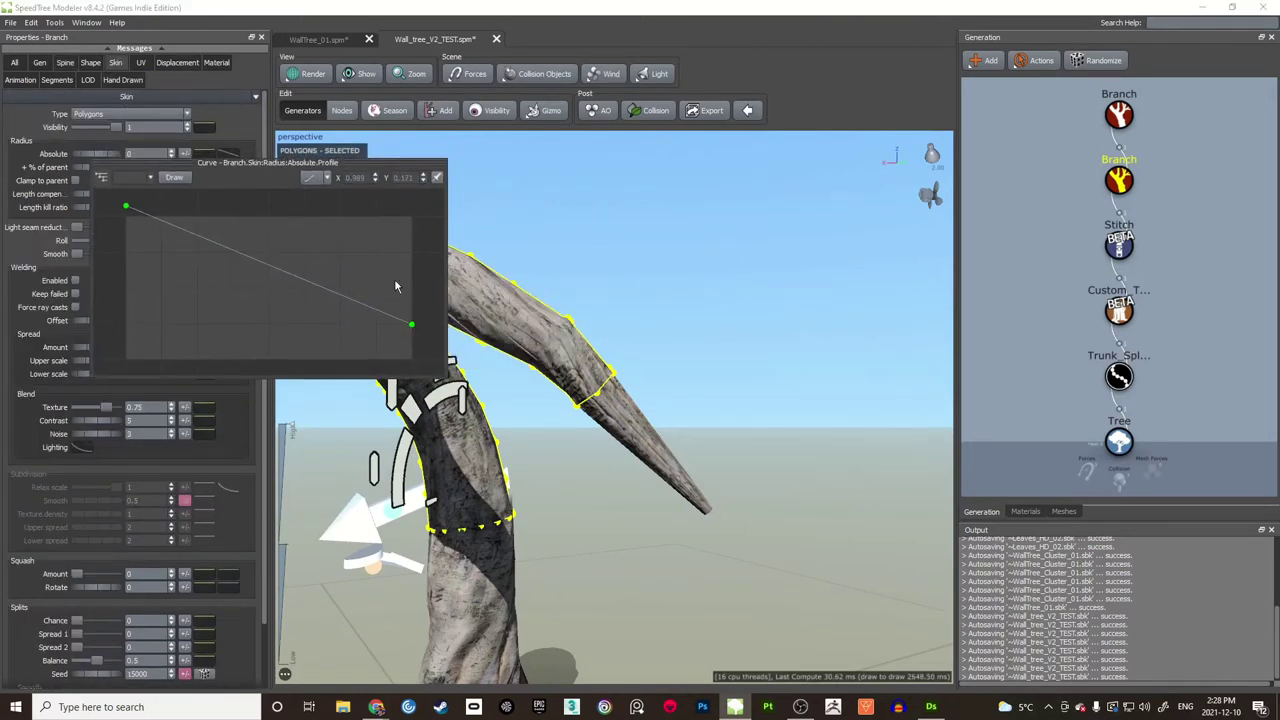
drag(379, 171, 314, 166)
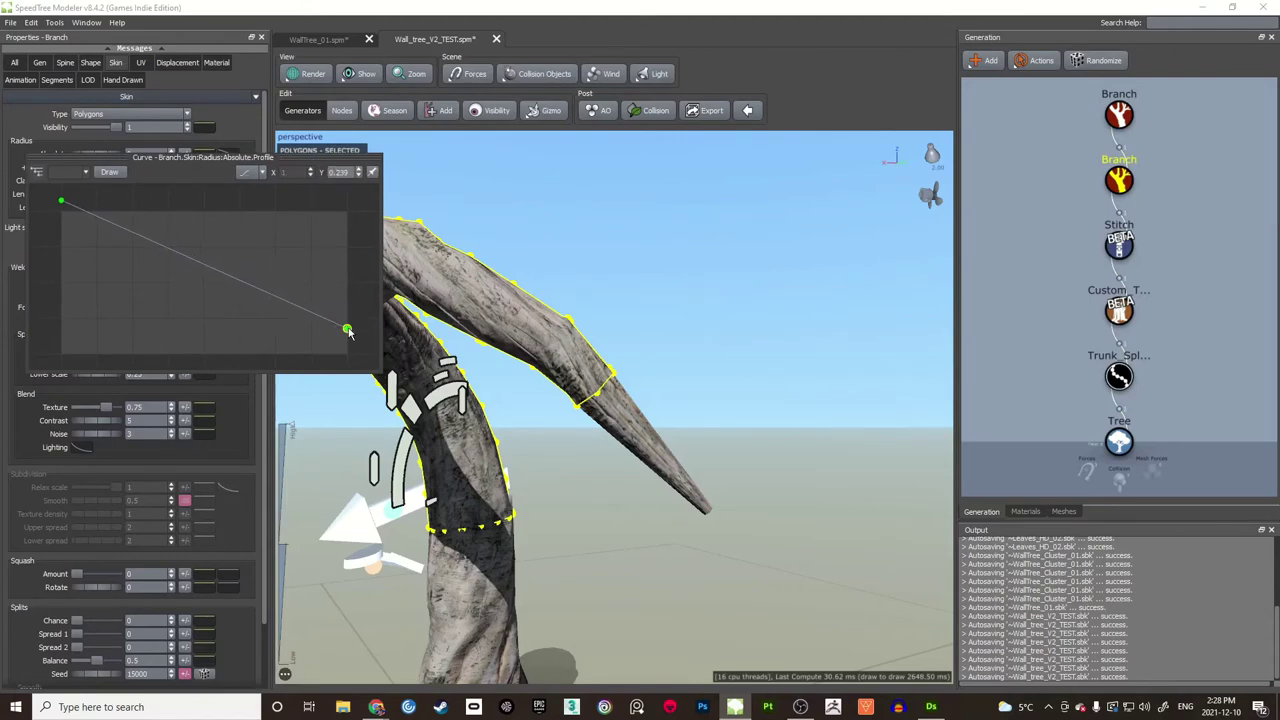
drag(347, 331, 349, 347)
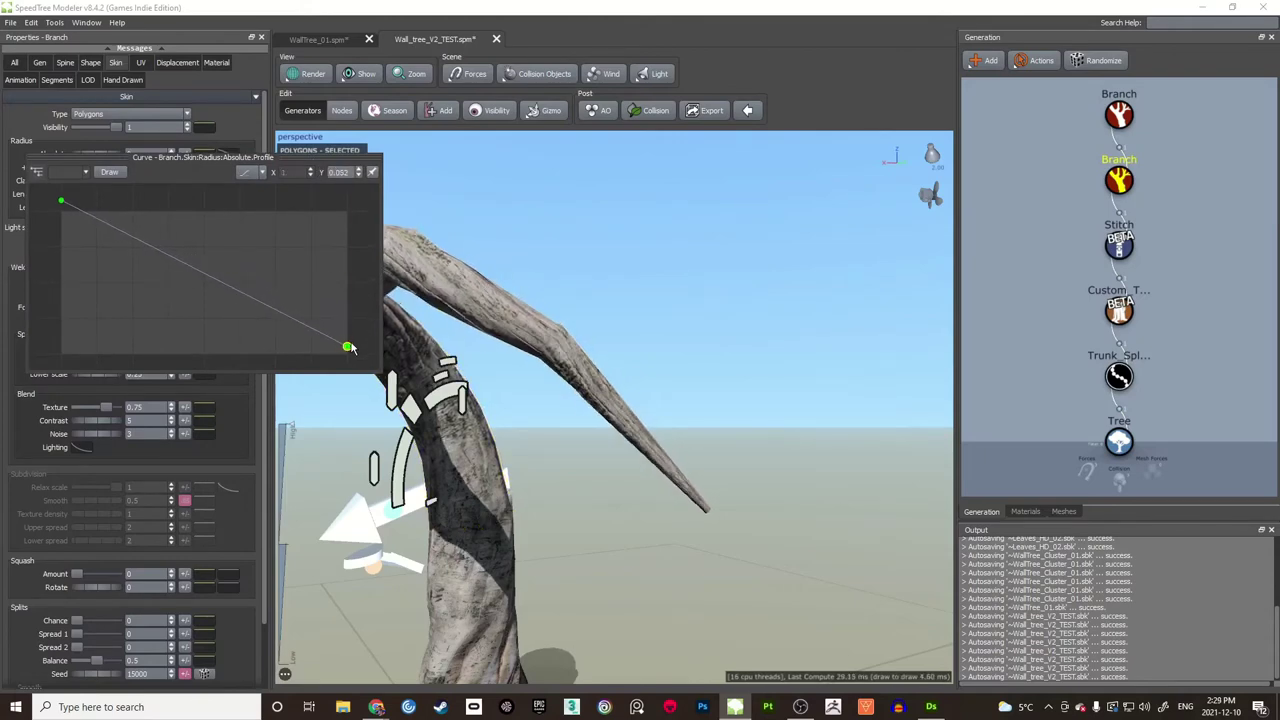
Step: Select the tip extension and examine how its mesh continues from the parent branch in wireframe
drag(632, 289, 705, 319)
click(658, 374)
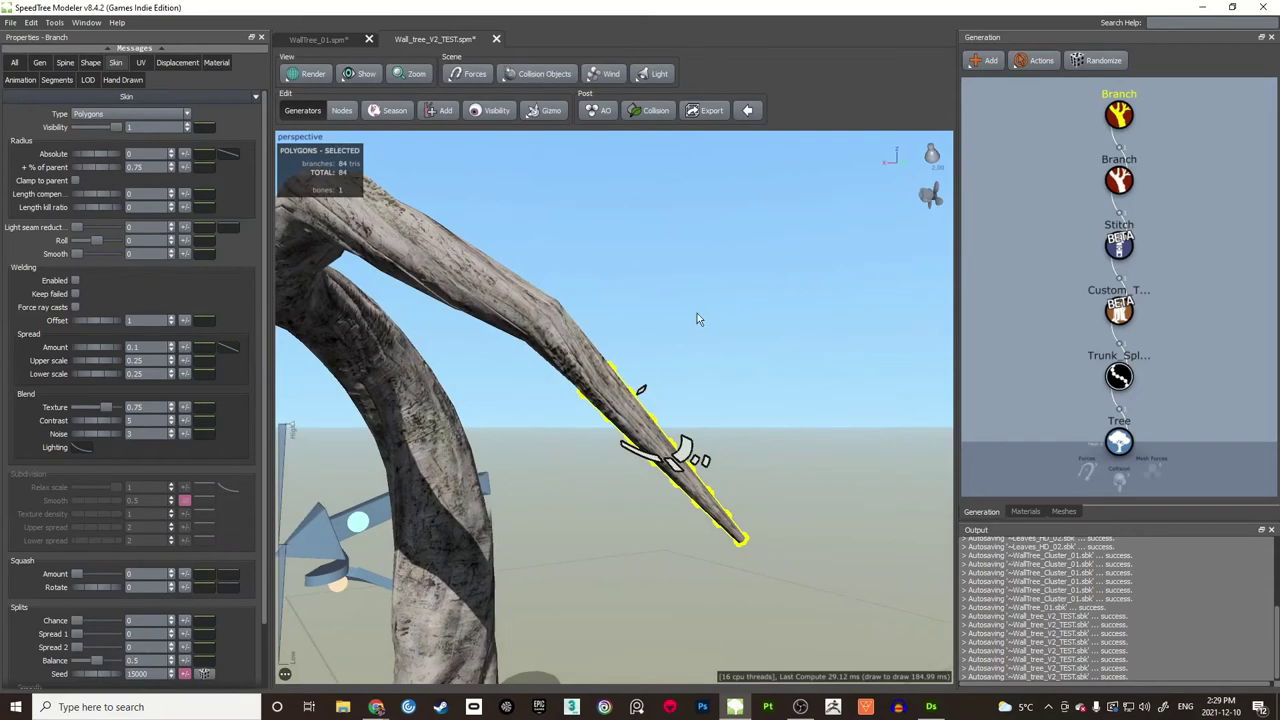
drag(549, 189, 560, 193)
key(w)
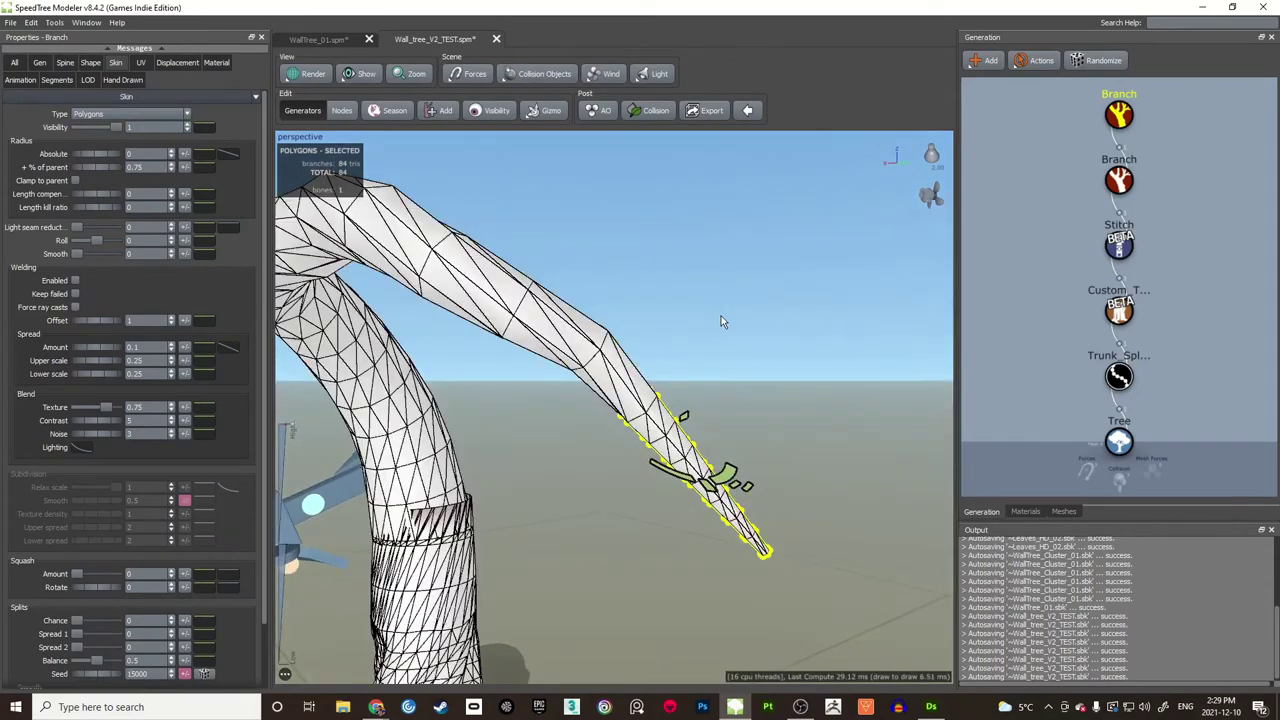
drag(722, 316, 680, 299)
key(w)
Step: Increase the late noise amount and turbulence on the tip extension's spine to make it bend irregularly
click(40, 62)
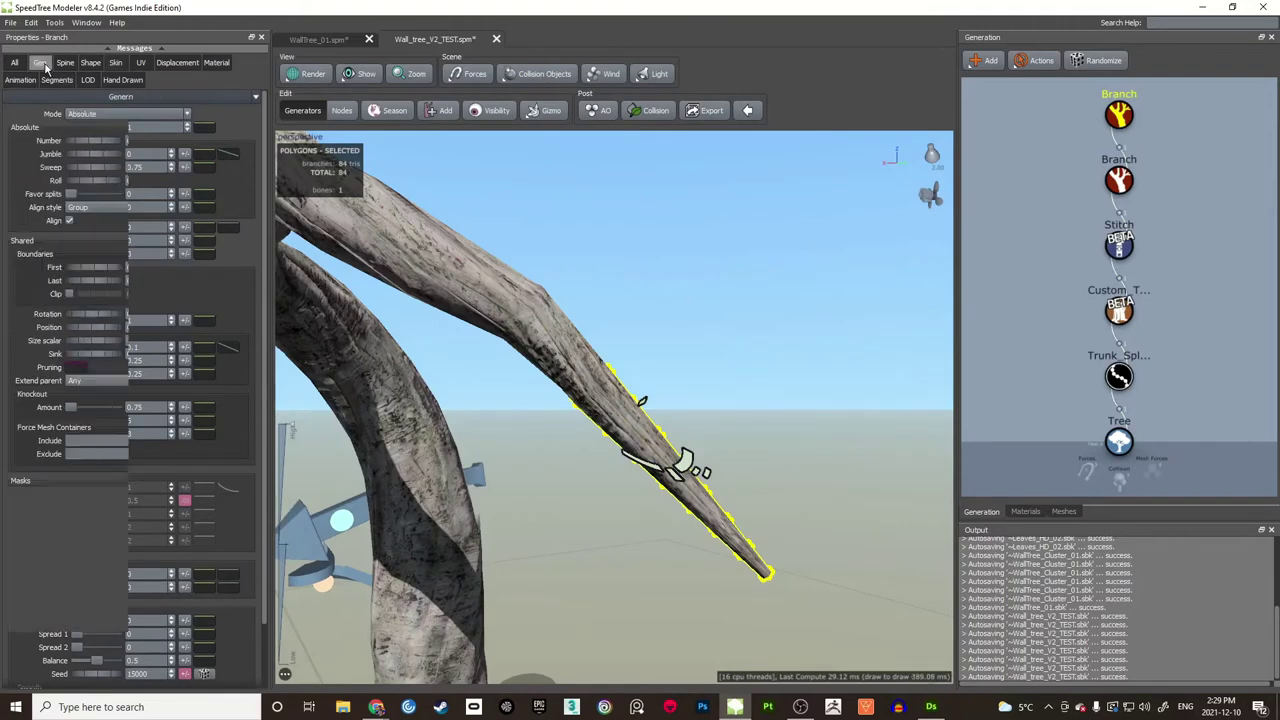
click(65, 62)
scroll(130, 450, down, 4)
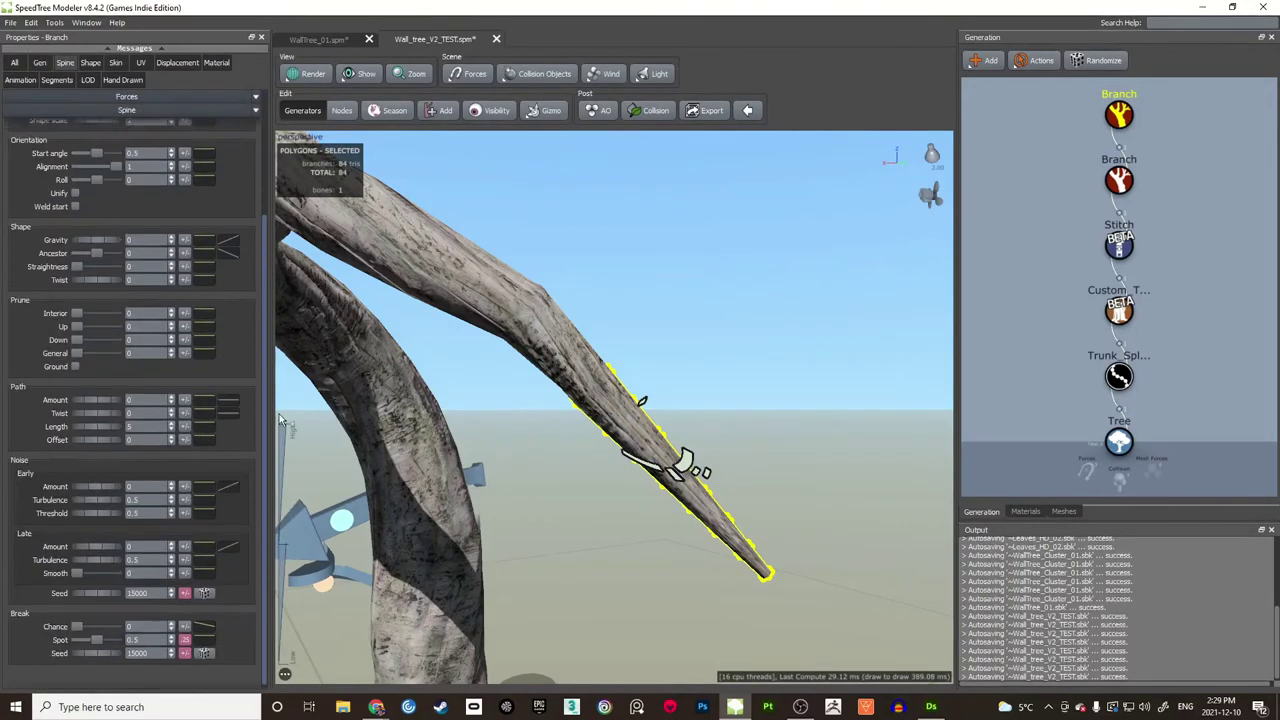
drag(92, 544, 170, 540)
drag(93, 556, 98, 556)
mouse_move(740, 370)
mouse_down()
mouse_move(617, 382)
mouse_move(756, 369)
mouse_up()
click(745, 354)
scroll(743, 350, down, 5)
mouse_move(658, 370)
mouse_down()
mouse_move(748, 343)
mouse_move(786, 371)
mouse_move(634, 420)
mouse_move(666, 466)
mouse_move(617, 459)
mouse_move(560, 571)
mouse_up()
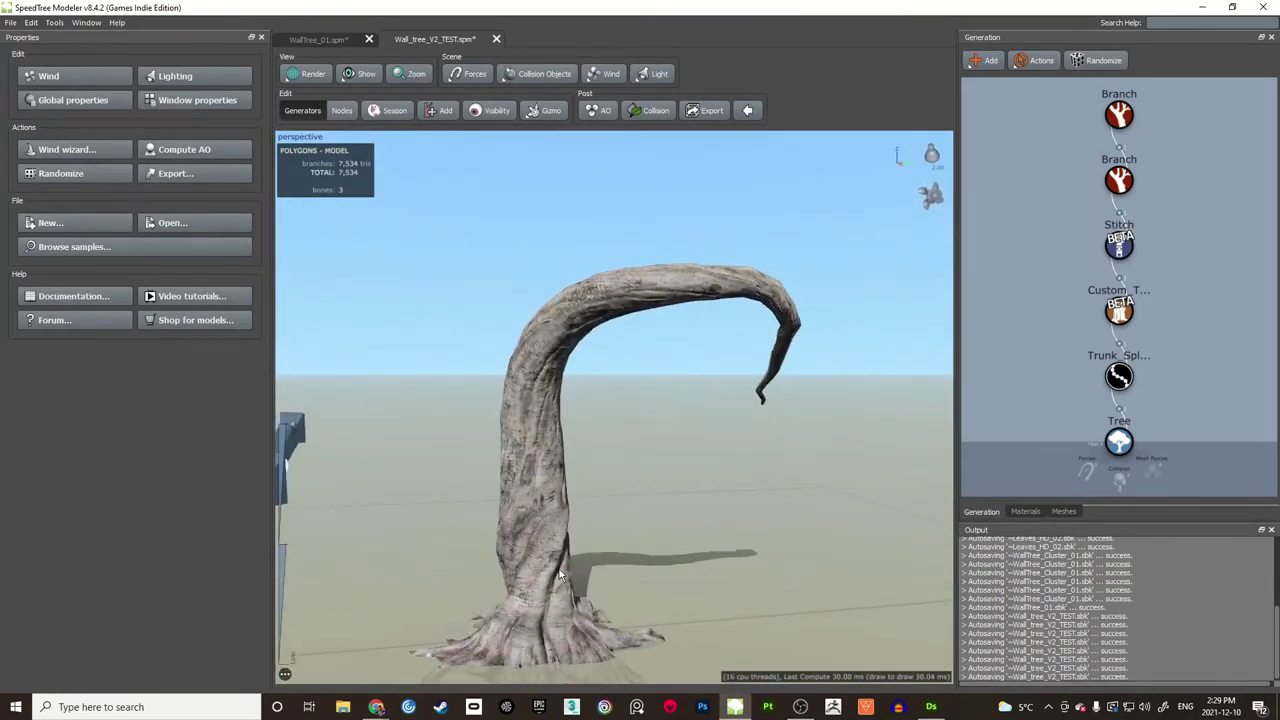
Step: Examine the parts made by the custom trunk, stitch, branch and tip extension generators, selecting each in turn
click(552, 581)
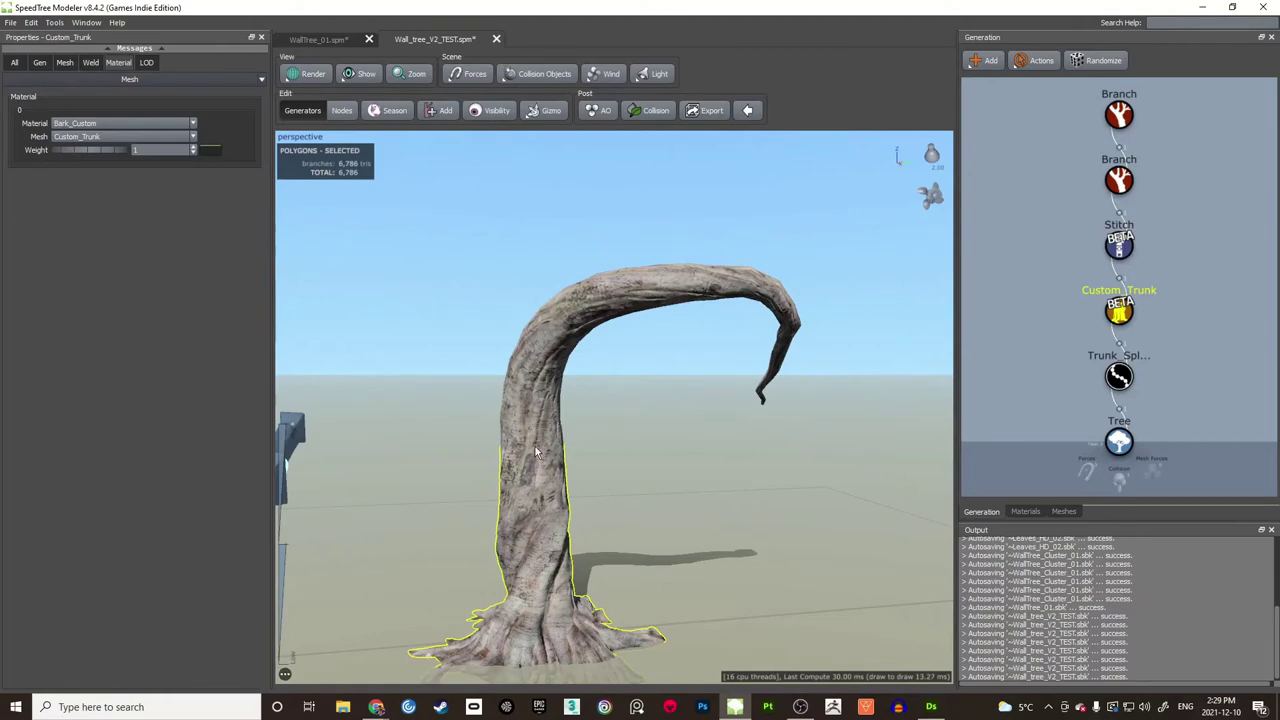
click(1118, 248)
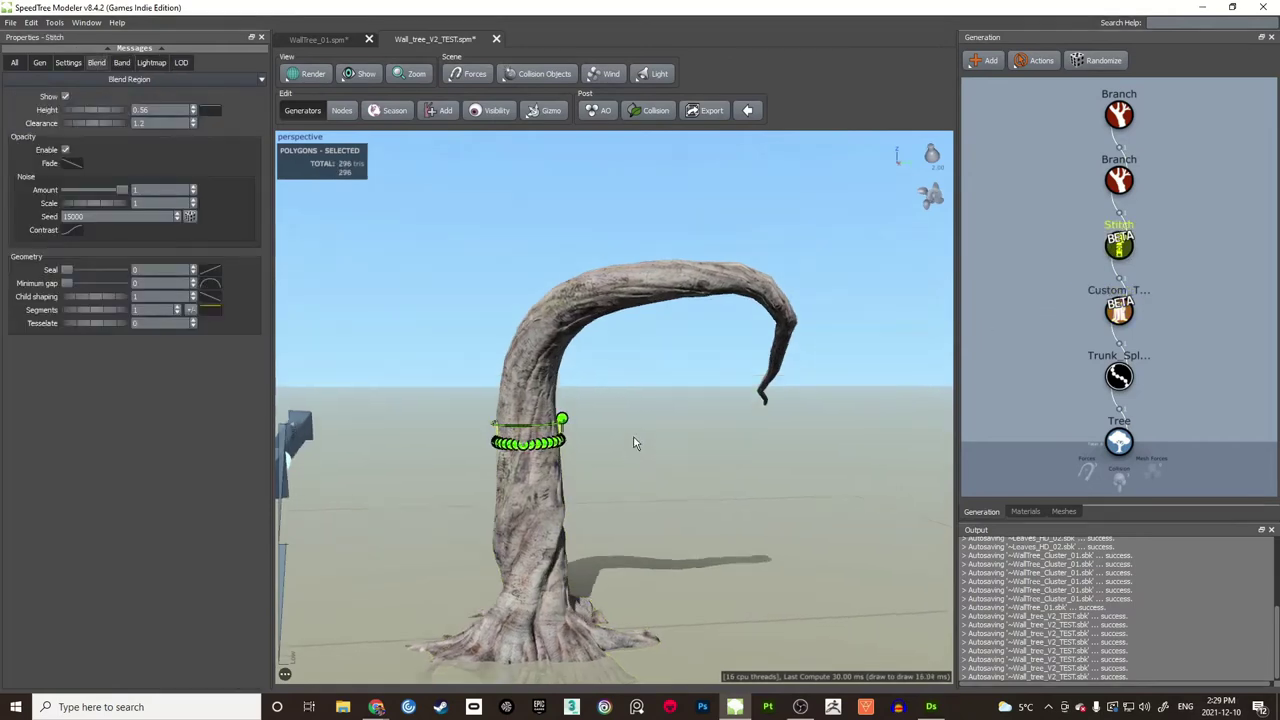
drag(634, 443, 734, 423)
click(1121, 180)
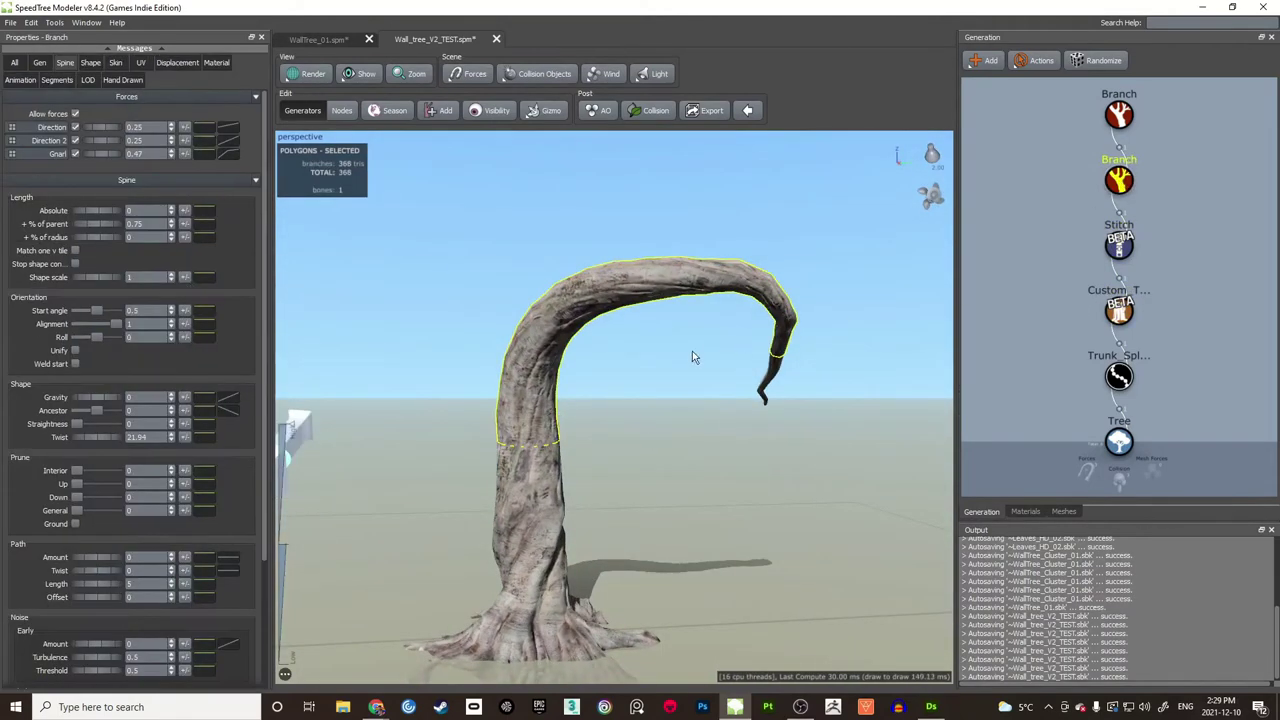
drag(692, 351, 567, 432)
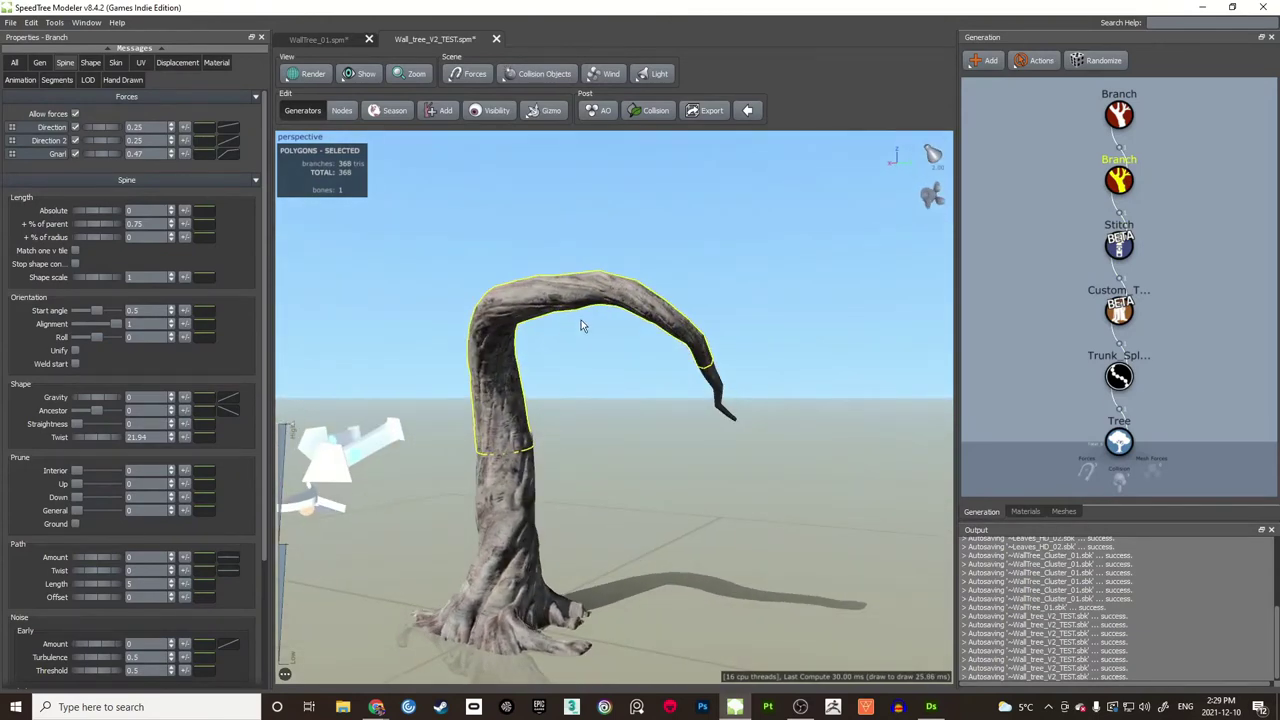
drag(679, 368, 653, 367)
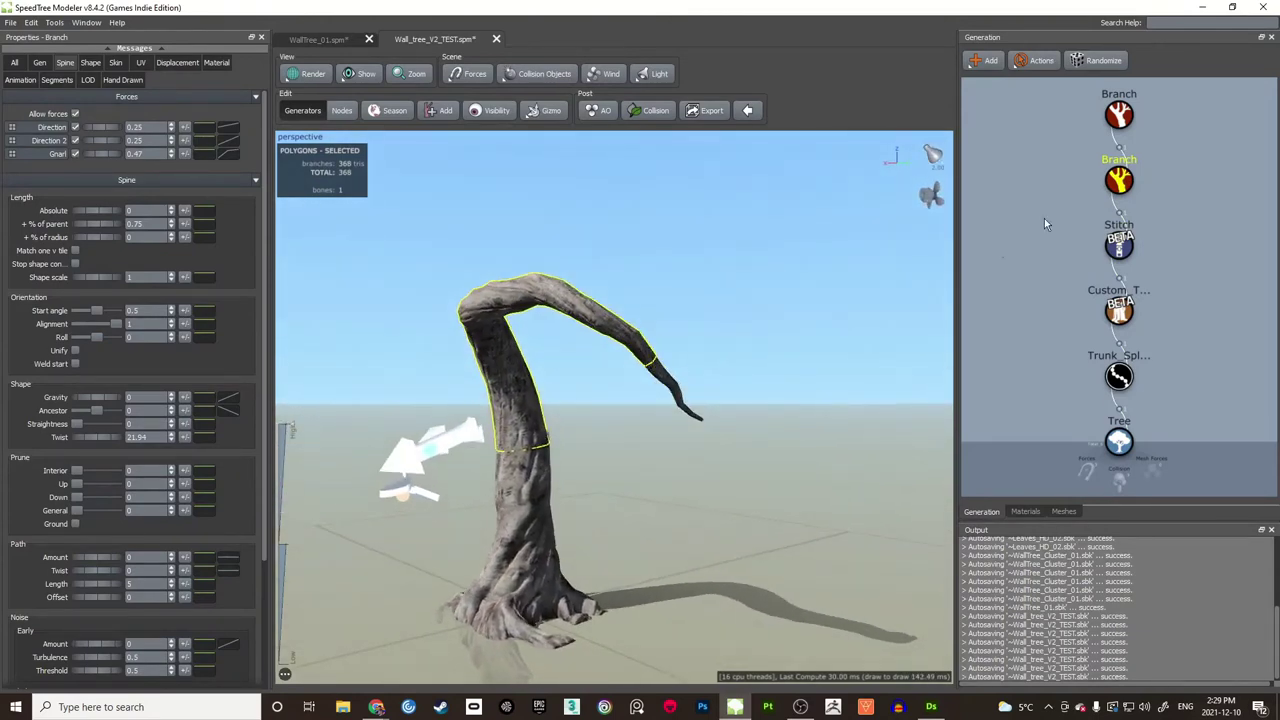
click(1118, 117)
drag(808, 329, 784, 326)
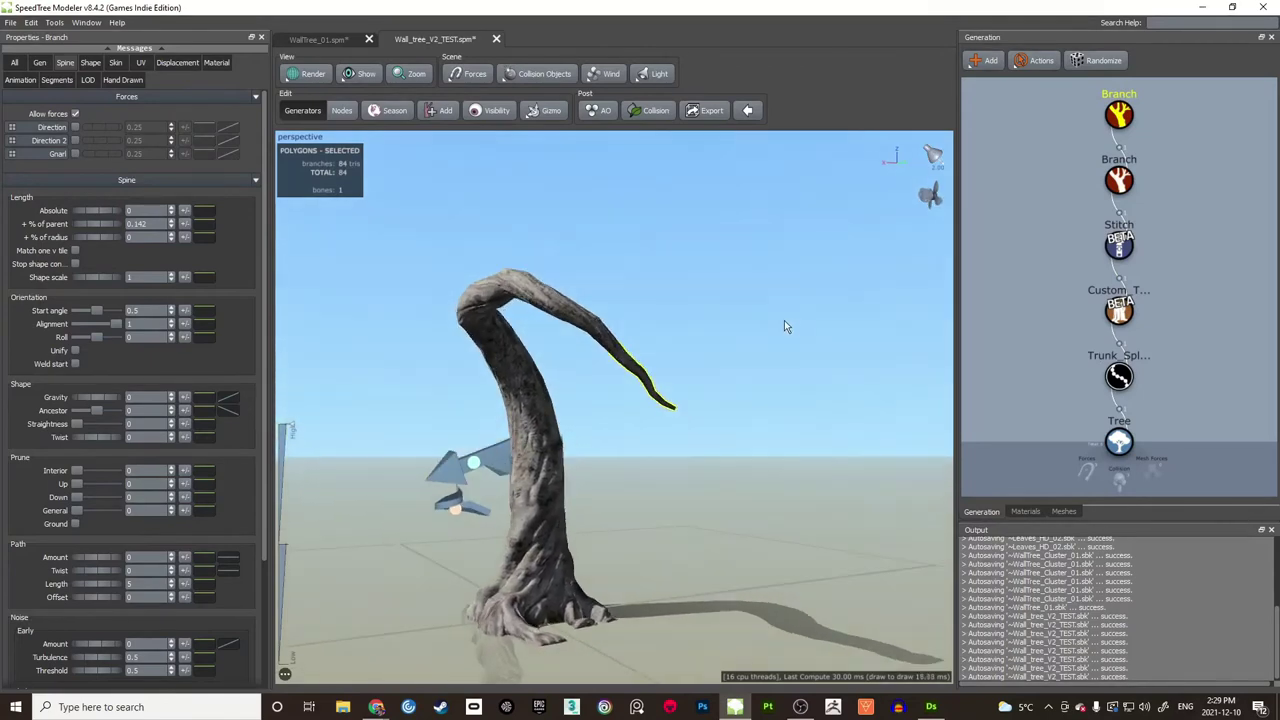
drag(679, 428, 412, 458)
click(671, 397)
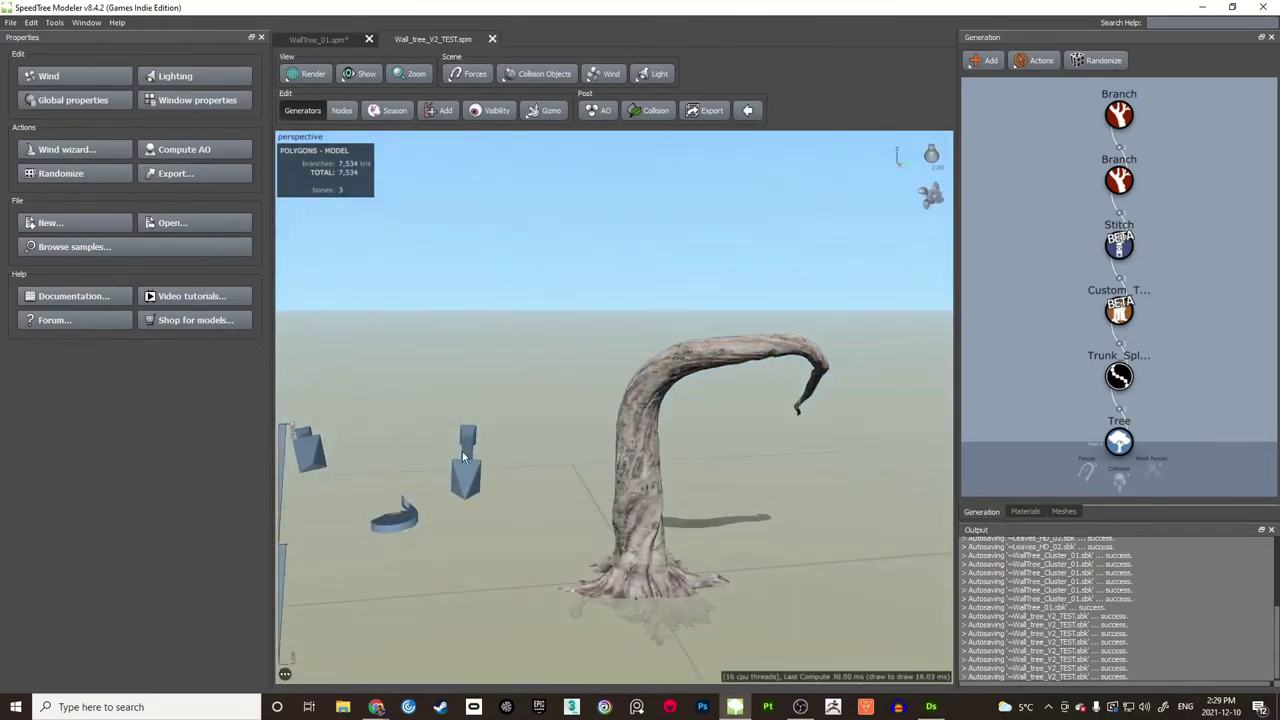
Step: Hide all the force objects in the viewport and check the whole tree from several angles
right_click(1092, 477)
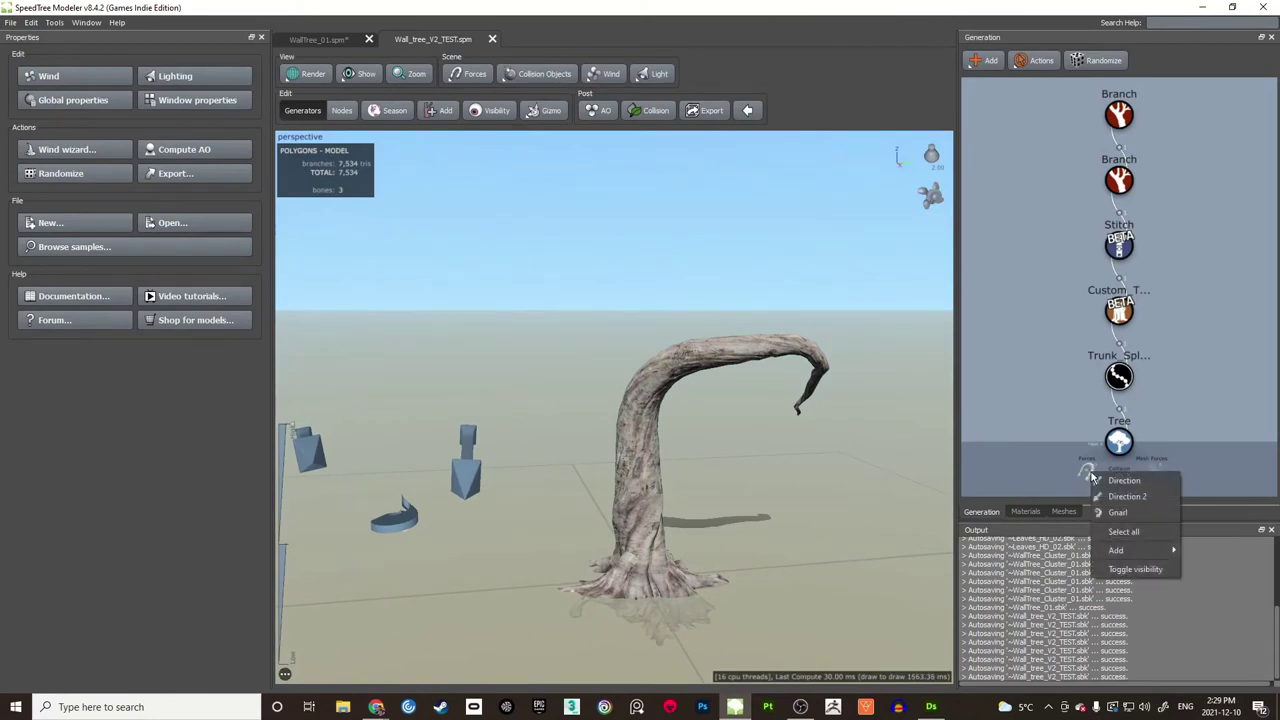
click(1117, 575)
drag(590, 468, 714, 460)
scroll(713, 454, down, 4)
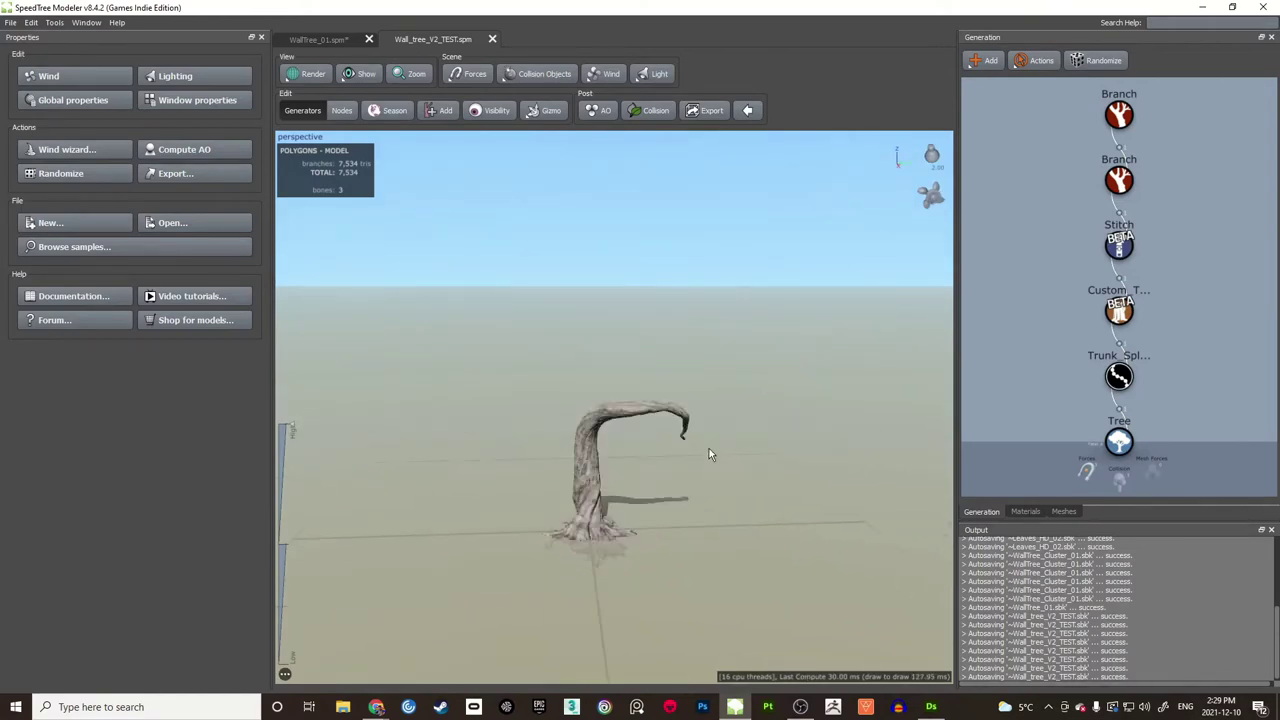
scroll(633, 466, up, 8)
drag(610, 476, 602, 379)
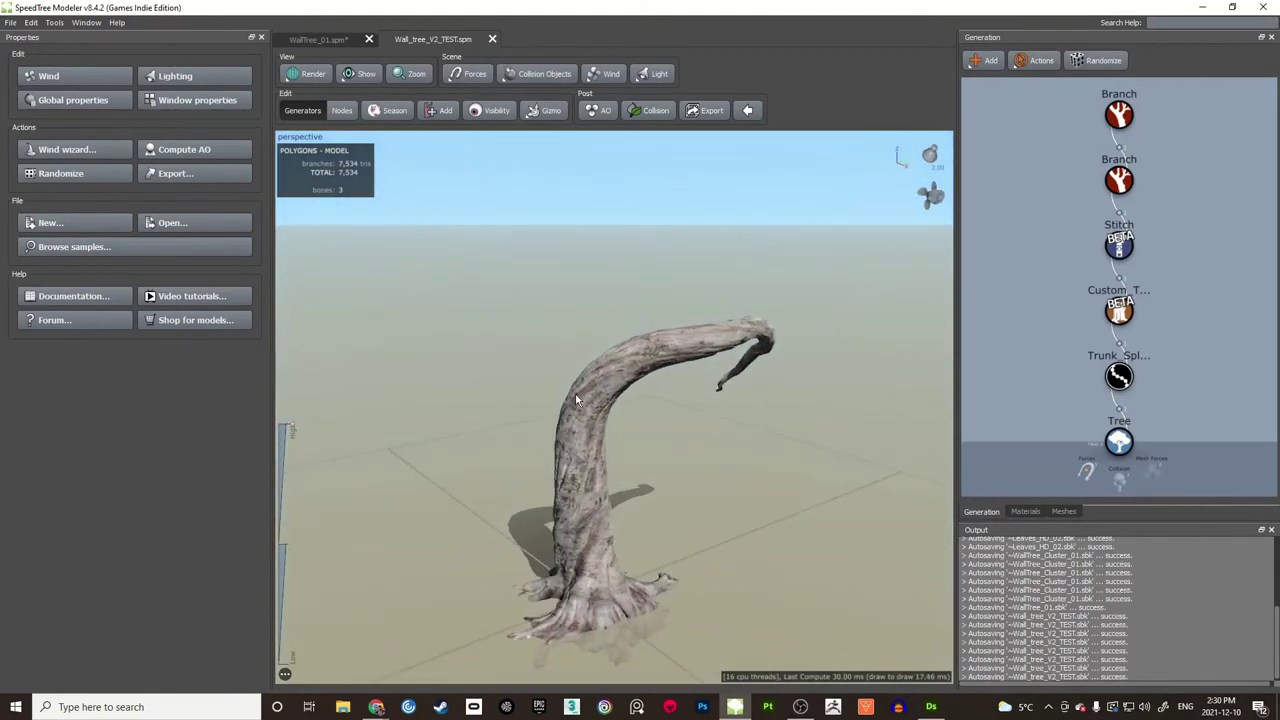
drag(549, 305, 575, 423)
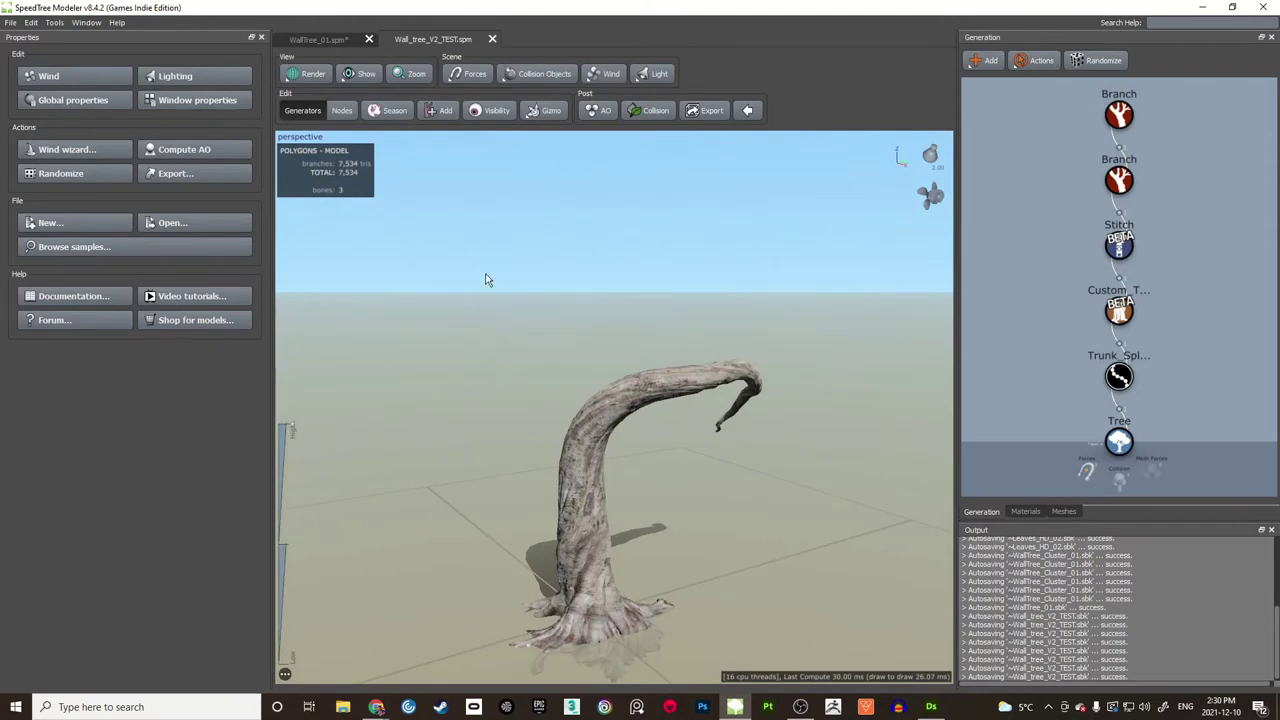
Step: Select the large curved branch's generator and add Branch Tubes geometry to it
drag(487, 280, 568, 444)
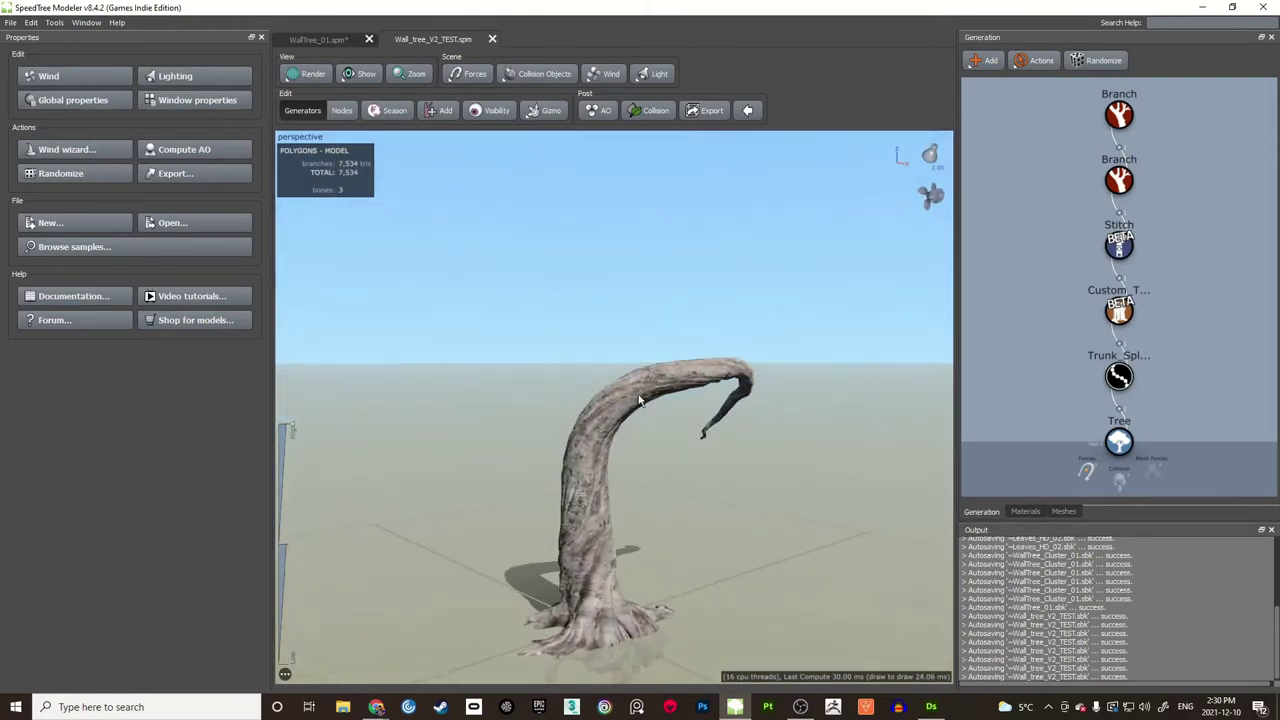
drag(639, 400, 612, 319)
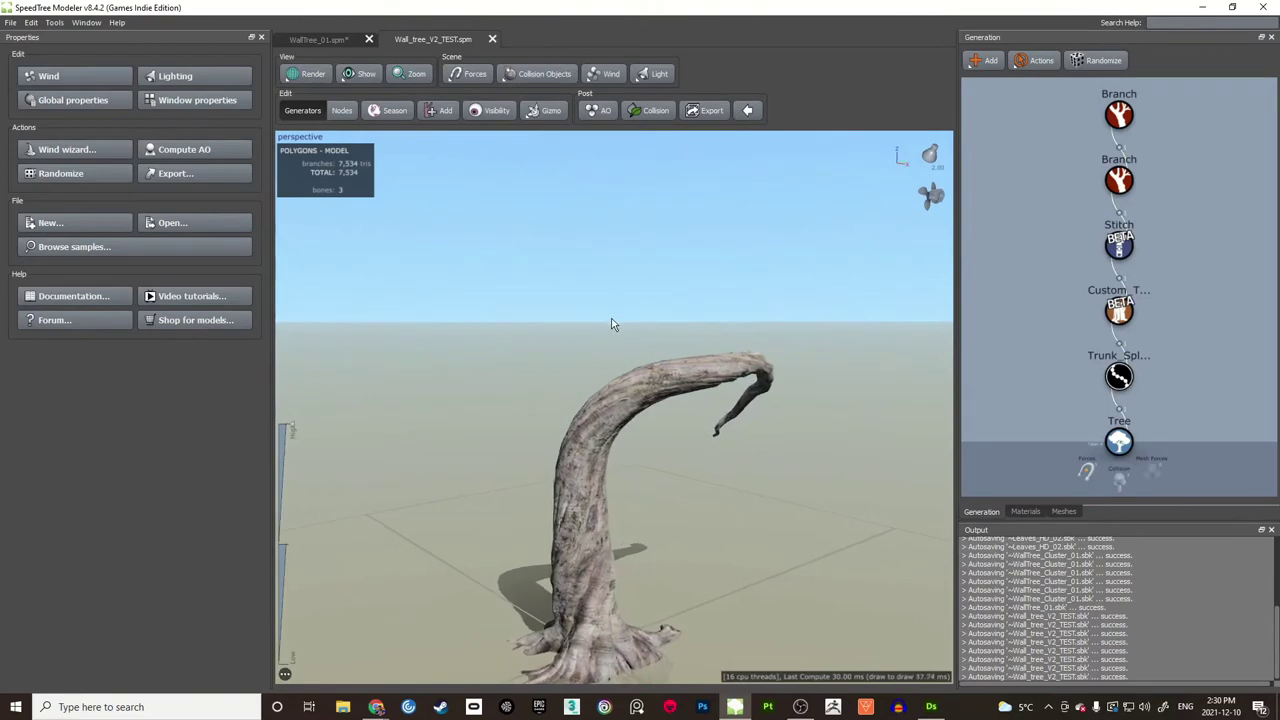
scroll(1011, 252, down, 2)
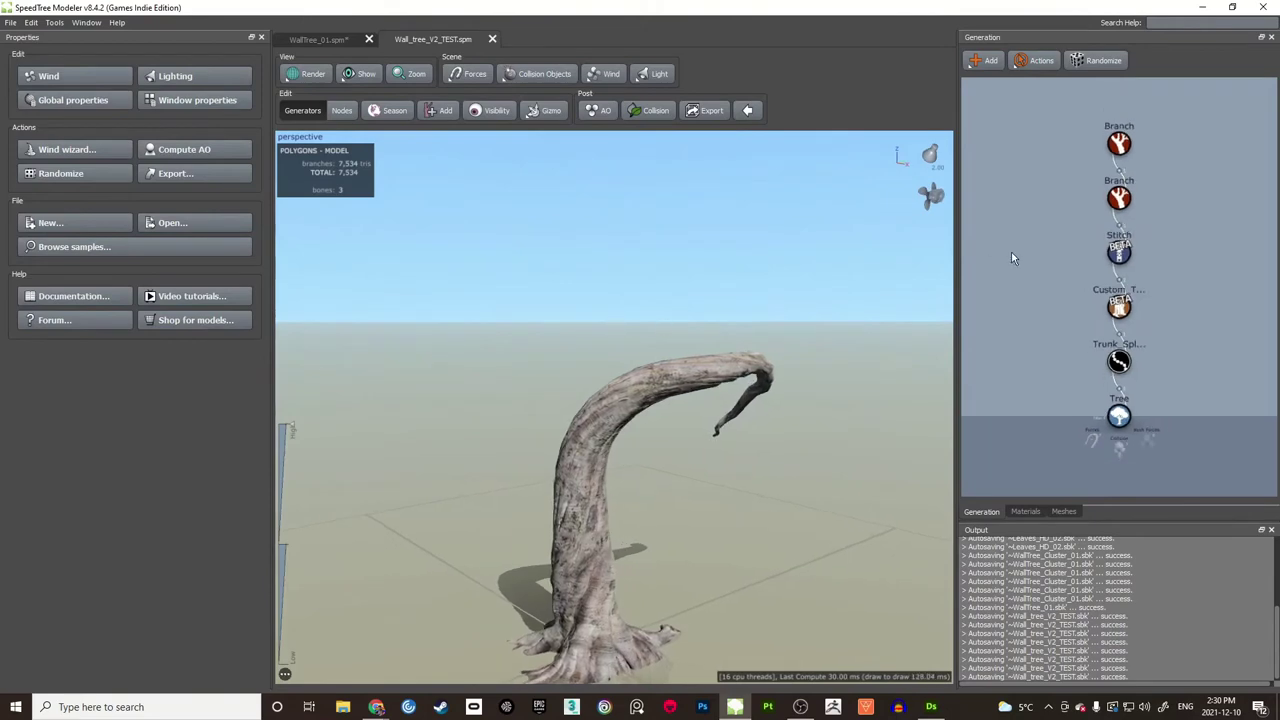
click(624, 397)
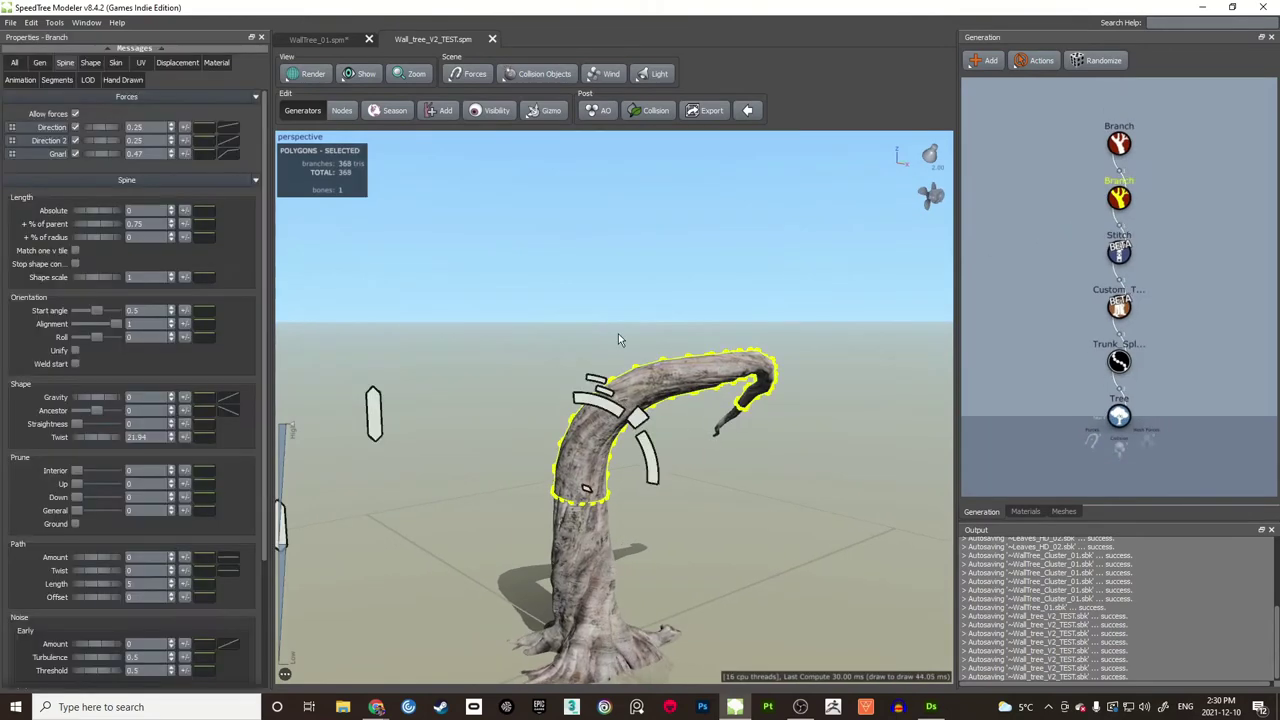
scroll(1080, 222, up, 1)
right_click(1095, 216)
mouse_move(1133, 228)
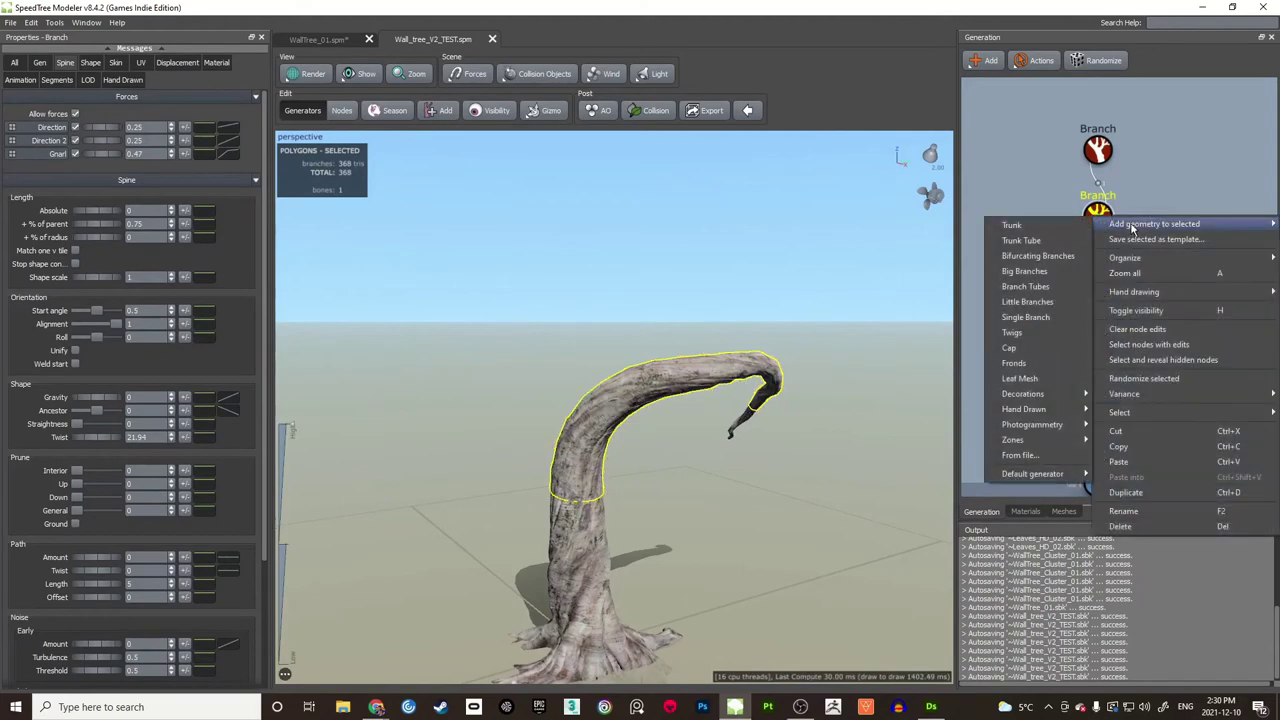
click(1025, 287)
scroll(696, 344, up, 4)
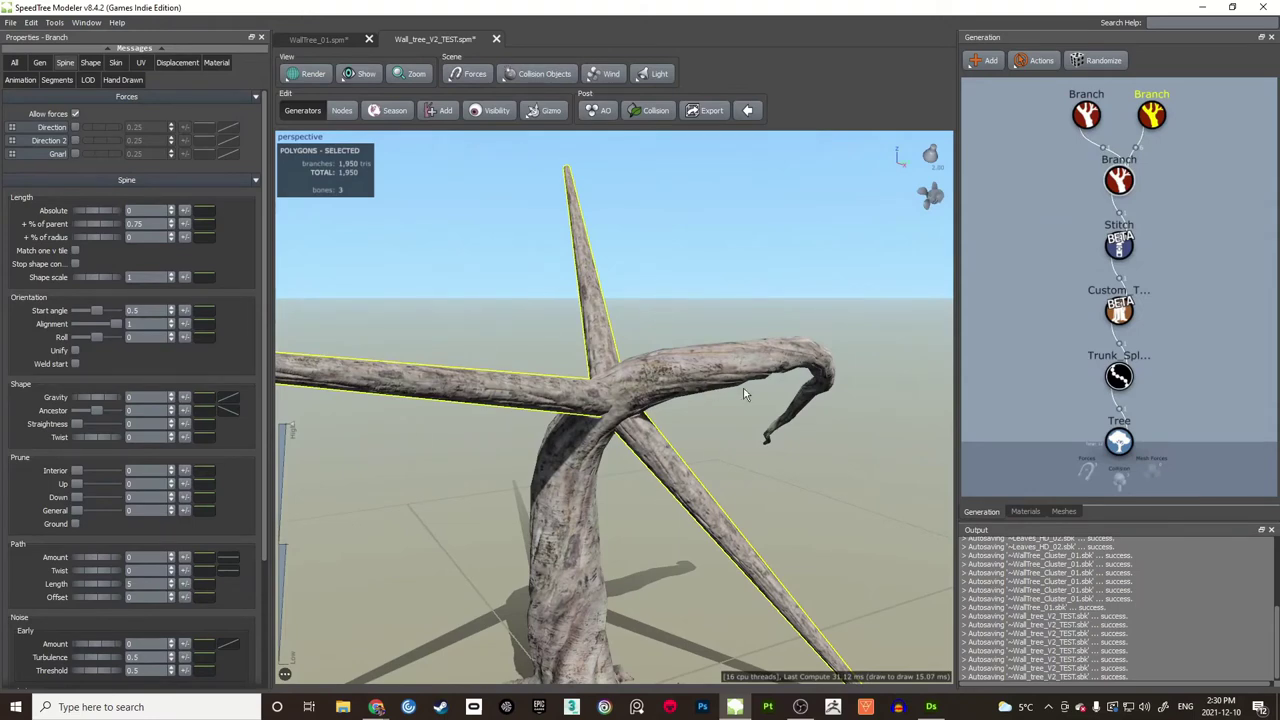
drag(743, 393, 679, 279)
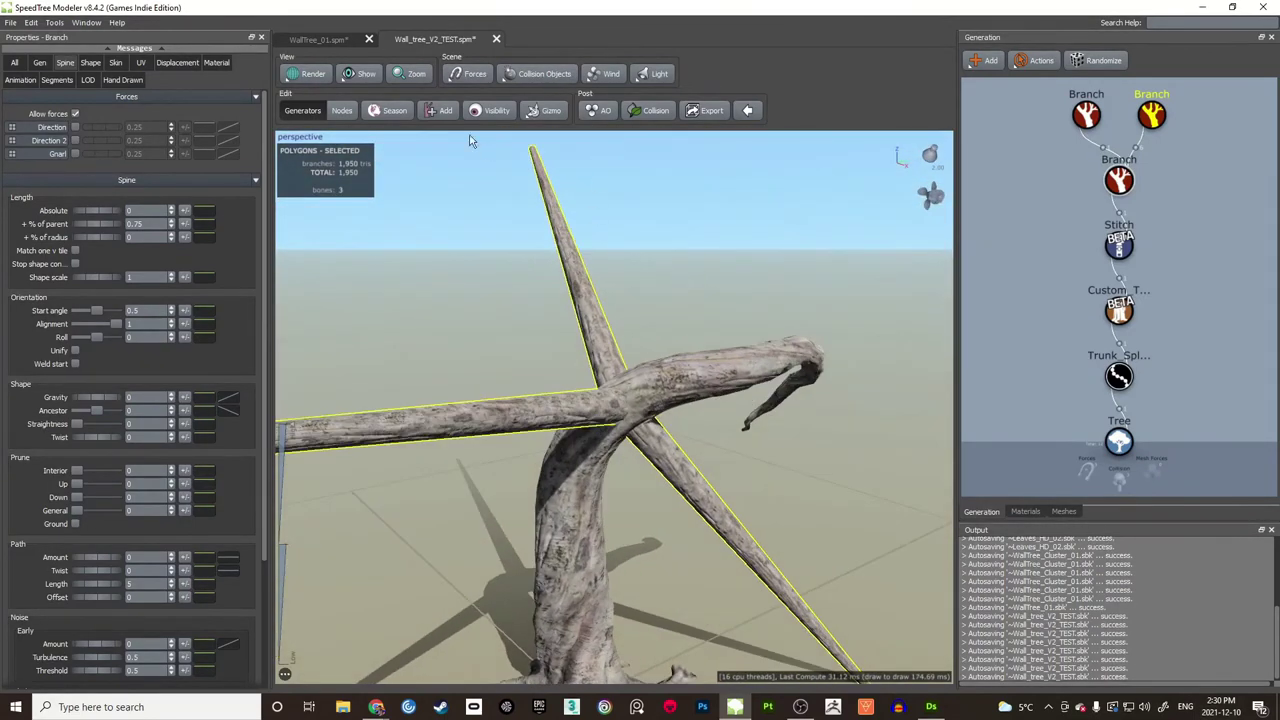
Step: Set the new branches' UV mapping style to U locked [0, 1], V unrestricted
click(141, 63)
click(127, 114)
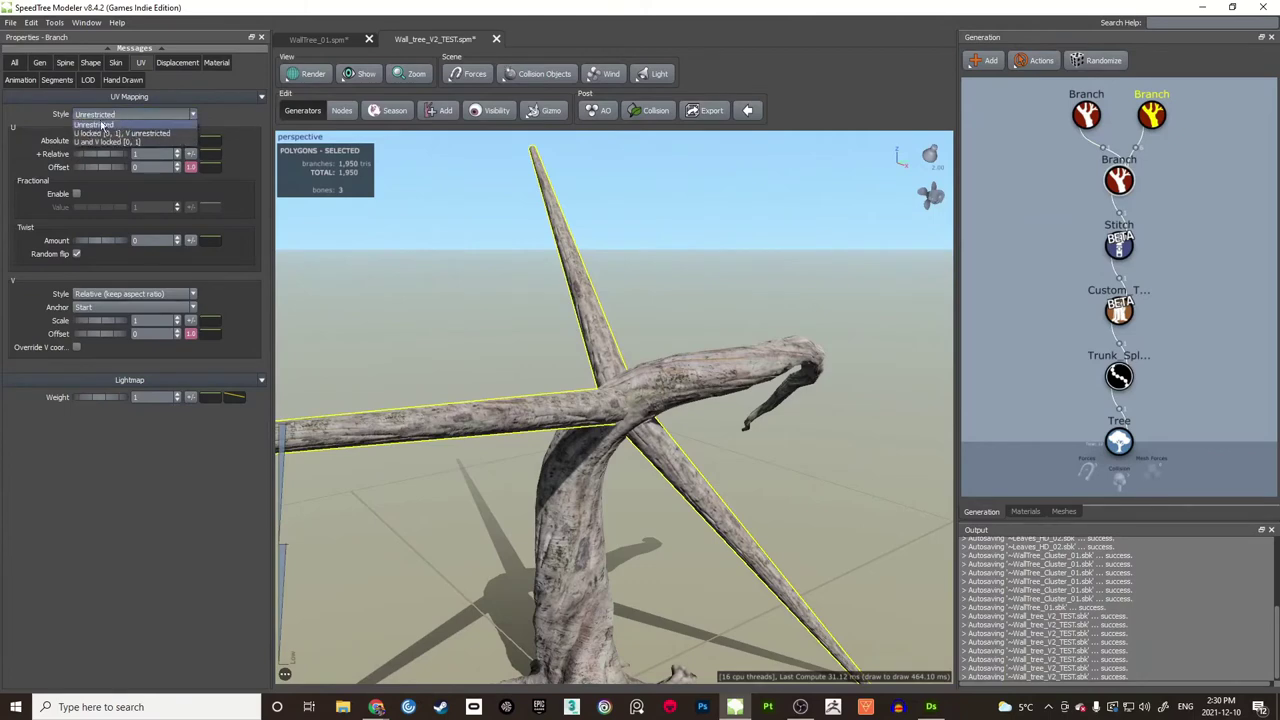
click(101, 135)
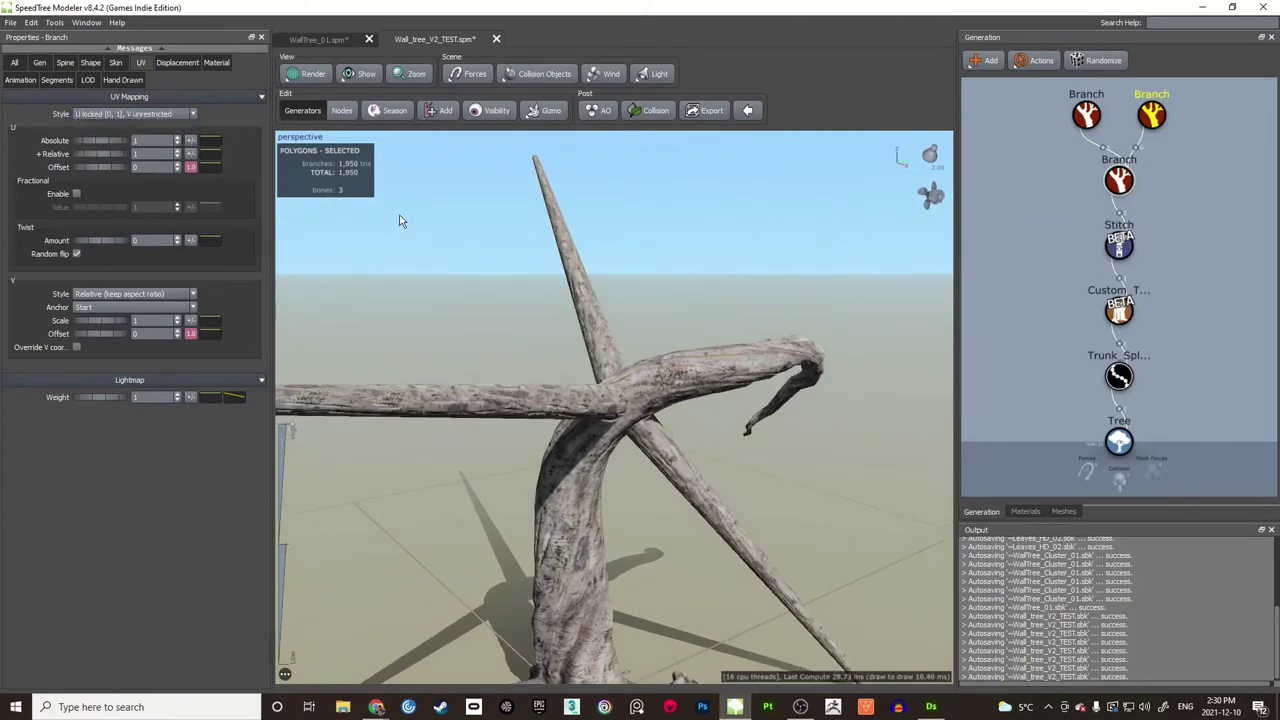
drag(459, 270, 461, 290)
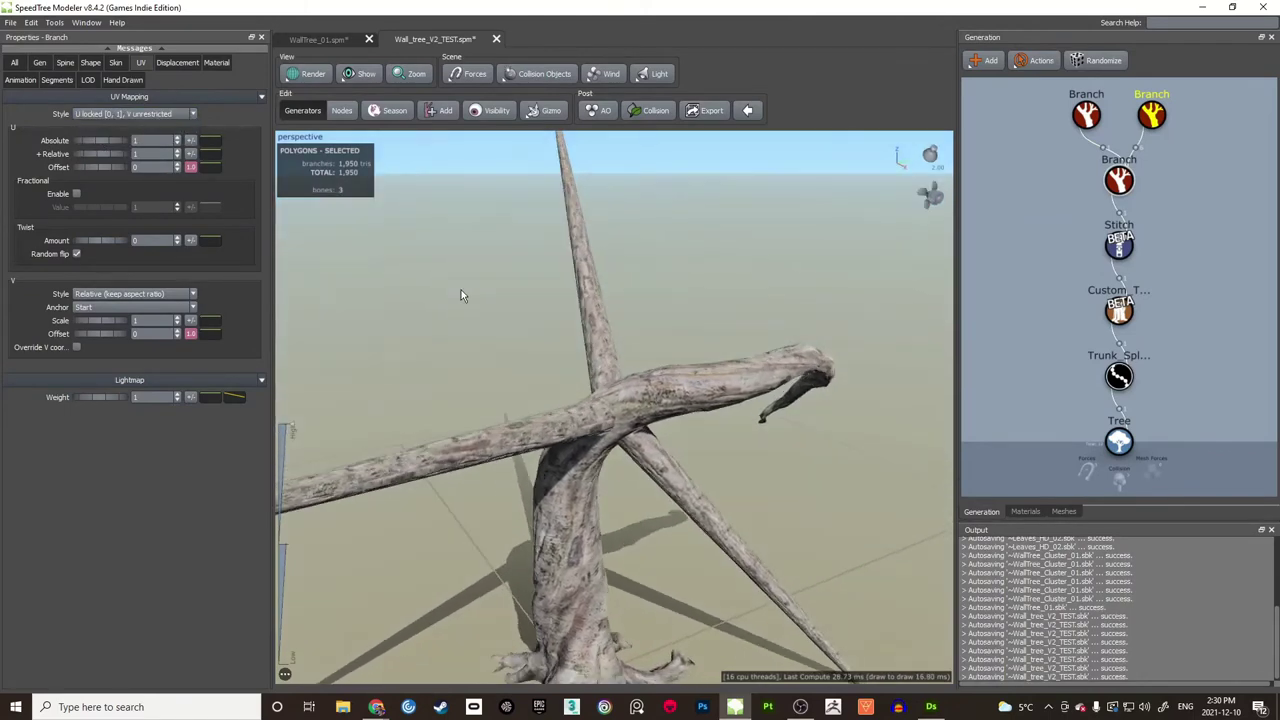
Step: Set the new branches' generation mode to Absolute and the last boundary to 0.15
click(38, 62)
click(124, 115)
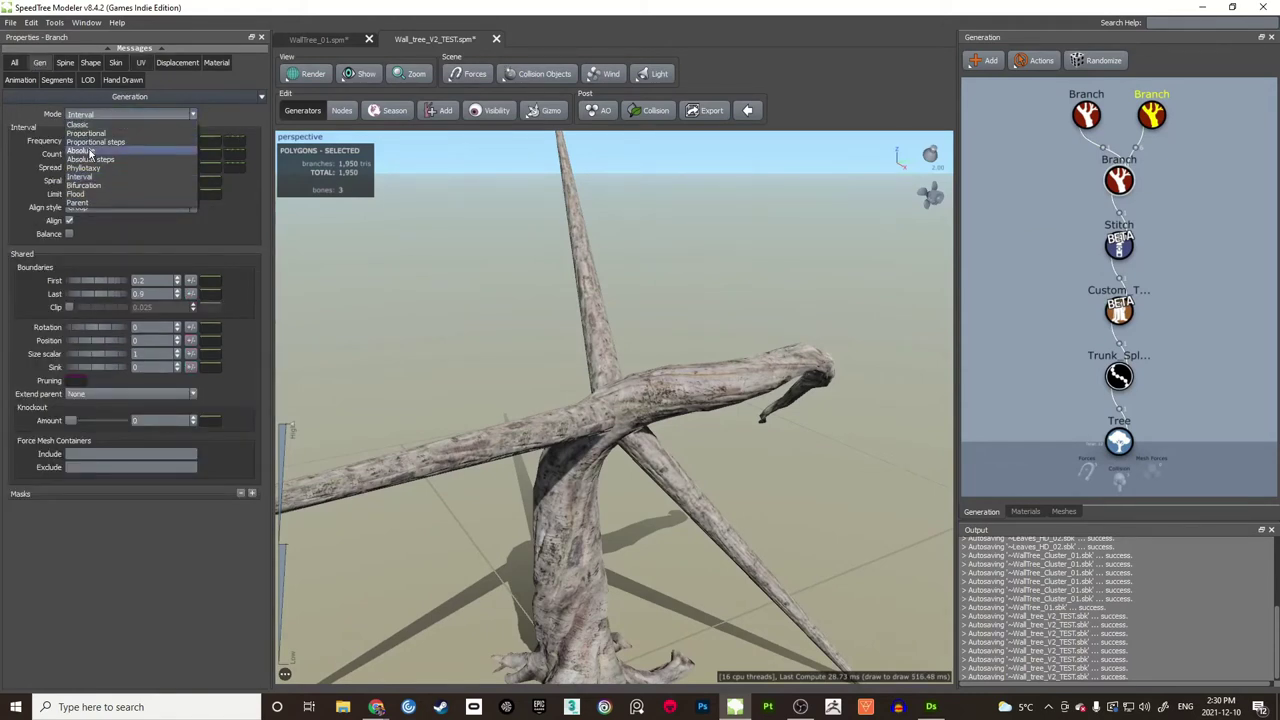
click(86, 151)
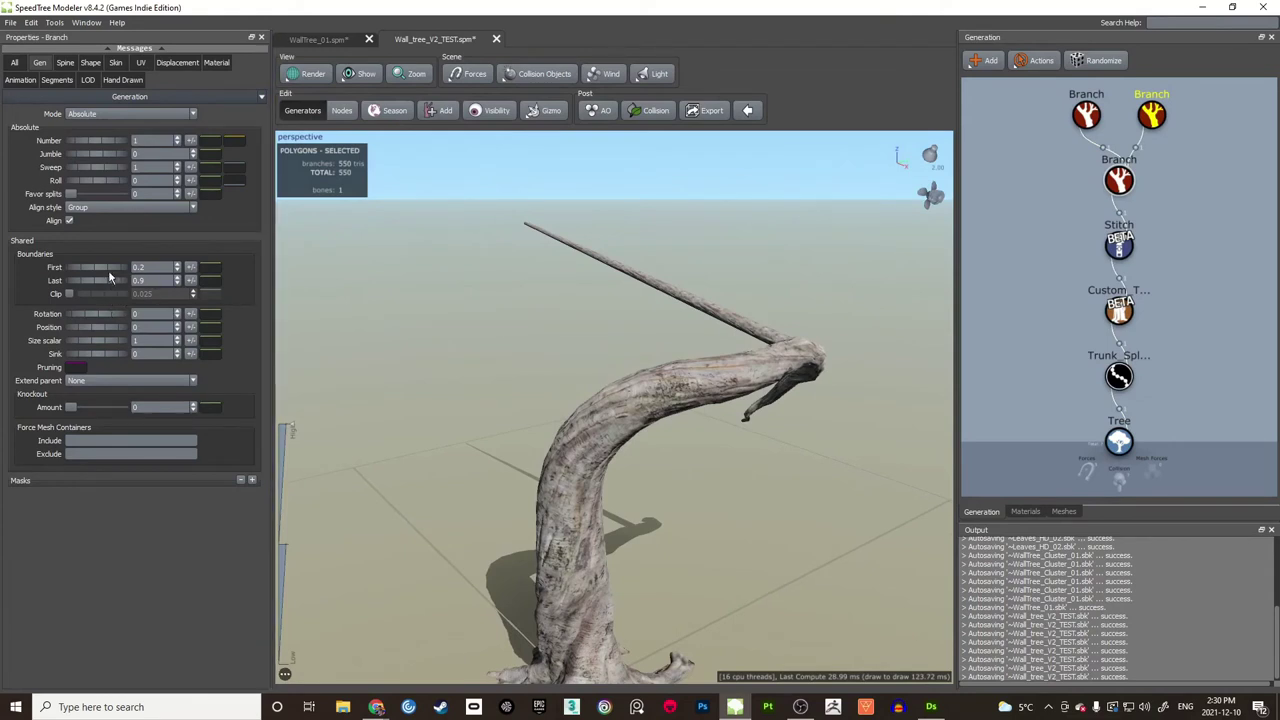
drag(113, 285, 60, 287)
drag(530, 380, 574, 320)
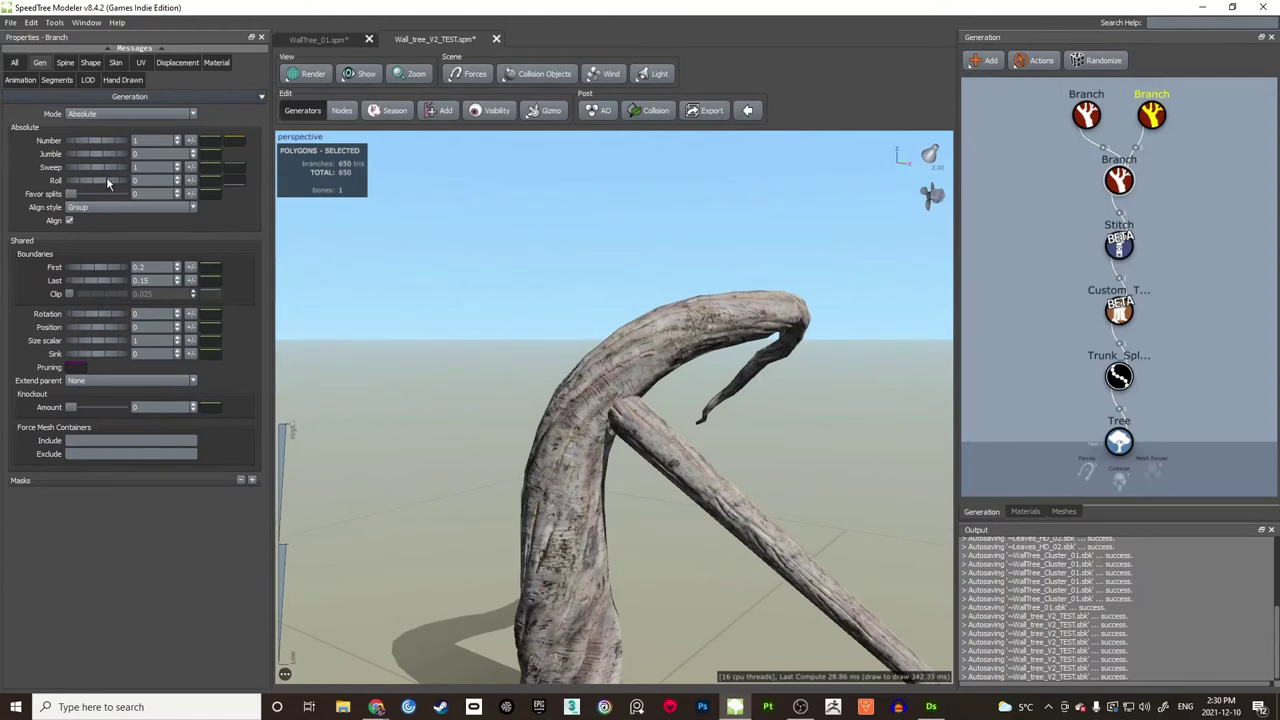
Step: Set the new branch's generation roll to -0.44 and check its direction from several angles
drag(106, 176, 83, 174)
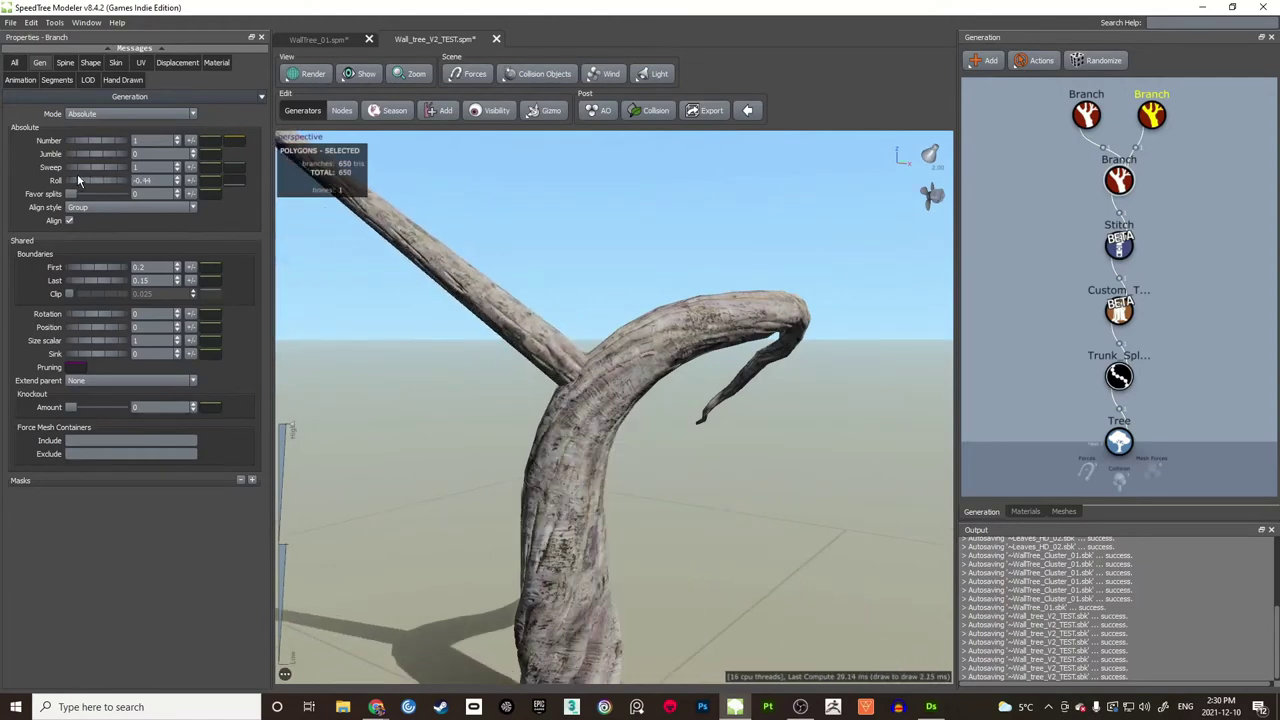
scroll(497, 286, down, 3)
middle_drag(585, 289, 642, 292)
drag(642, 292, 596, 290)
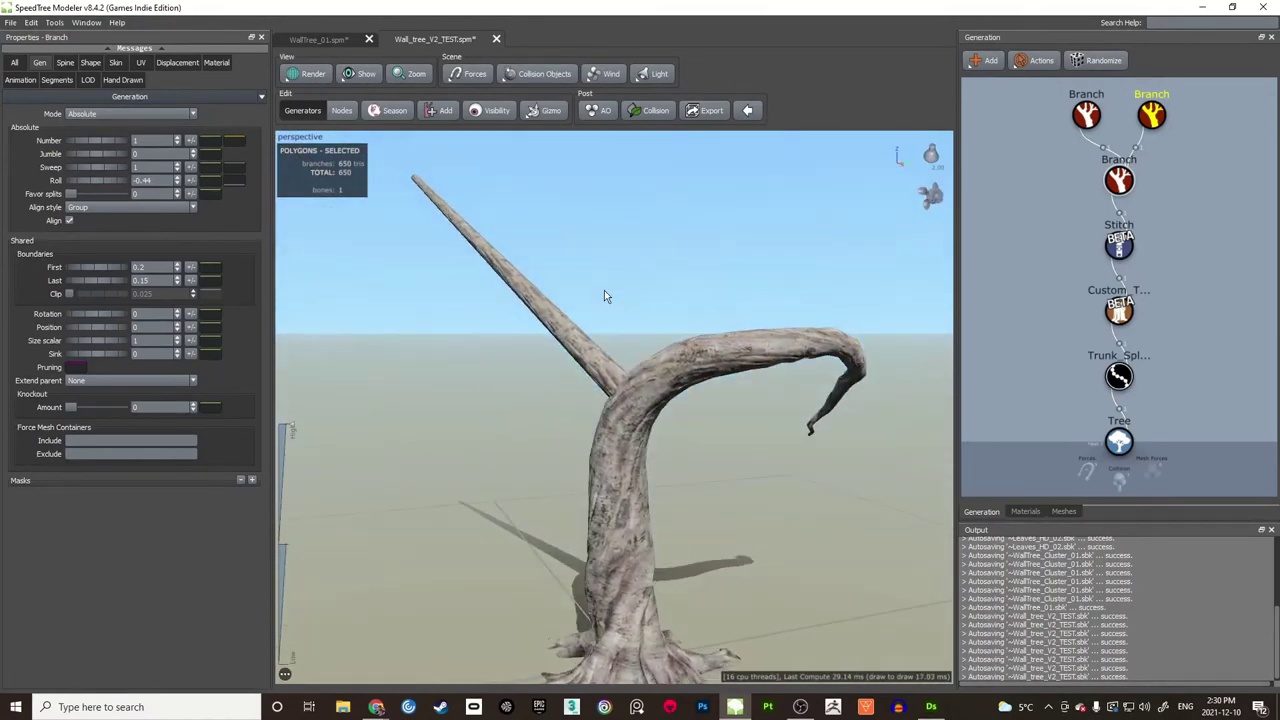
scroll(586, 355, up, 4)
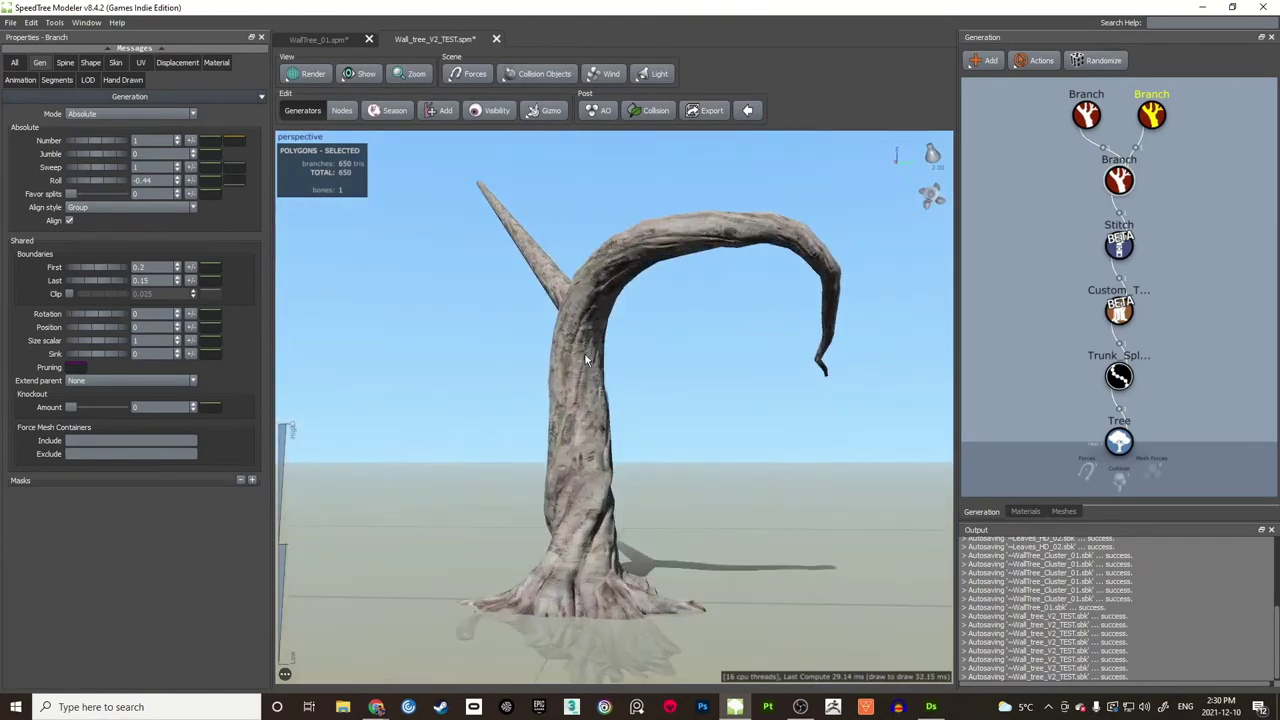
drag(607, 362, 690, 287)
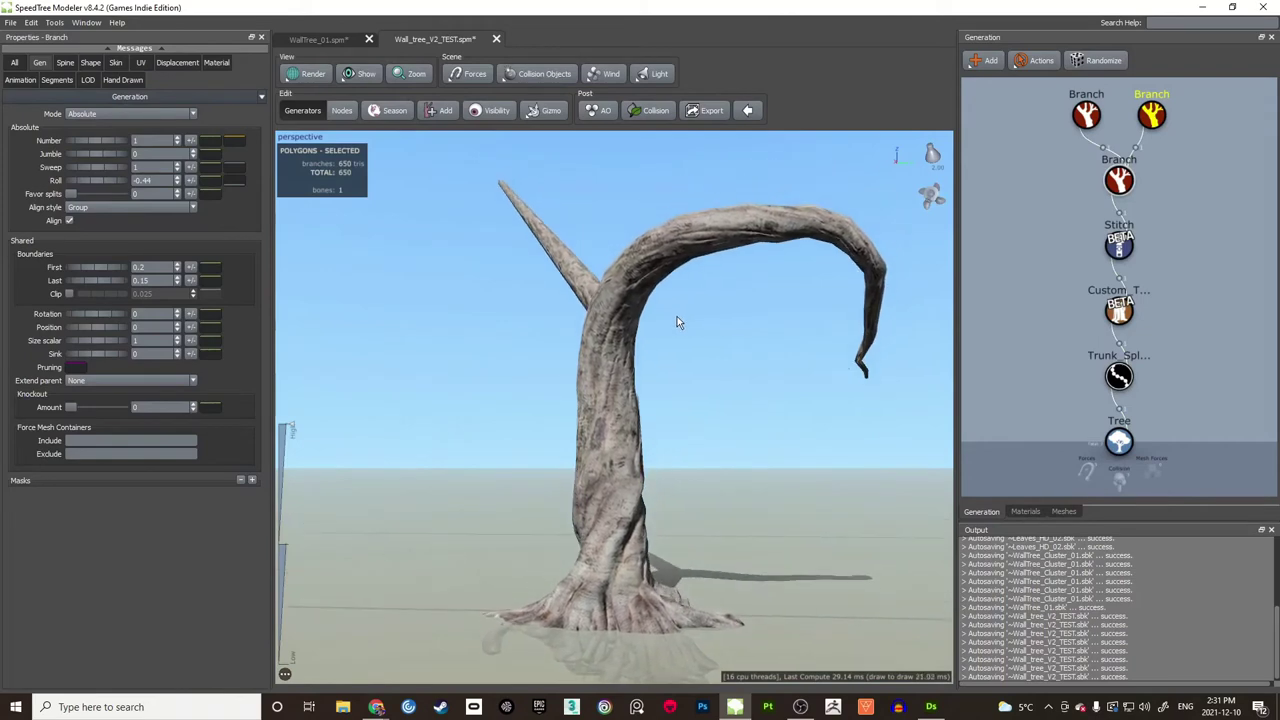
scroll(676, 314, down, 1)
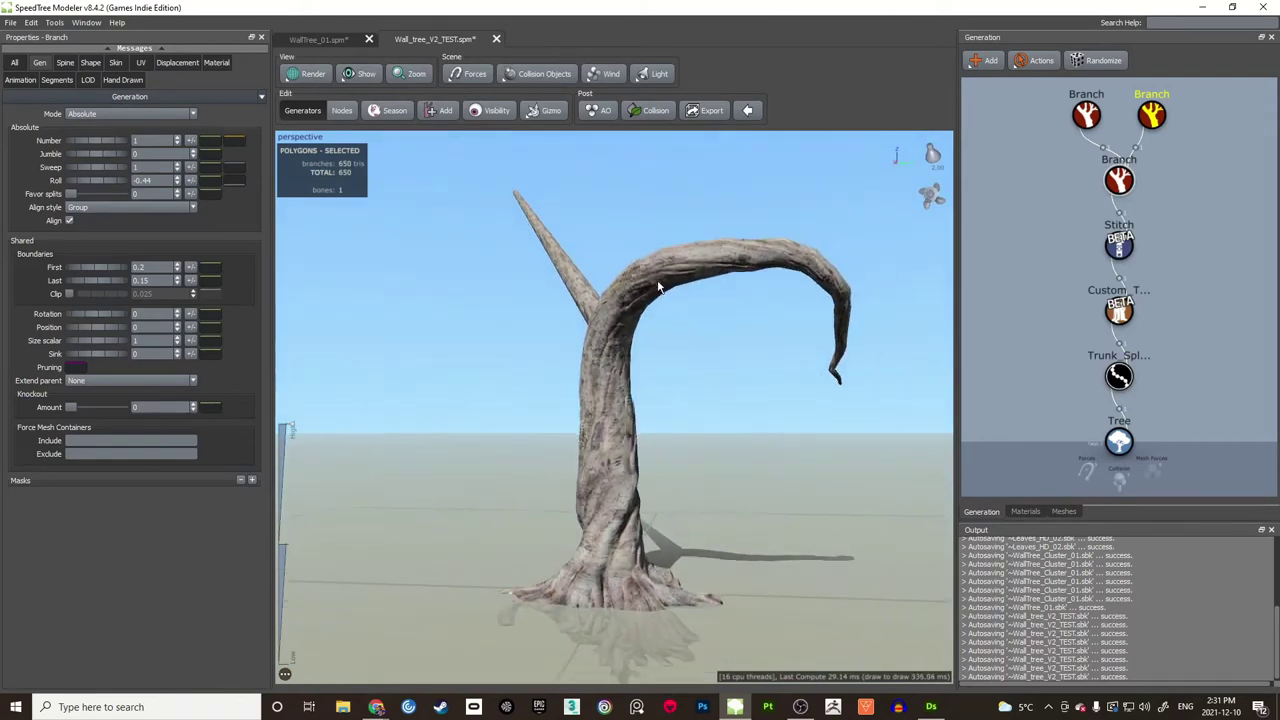
middle_drag(657, 283, 637, 364)
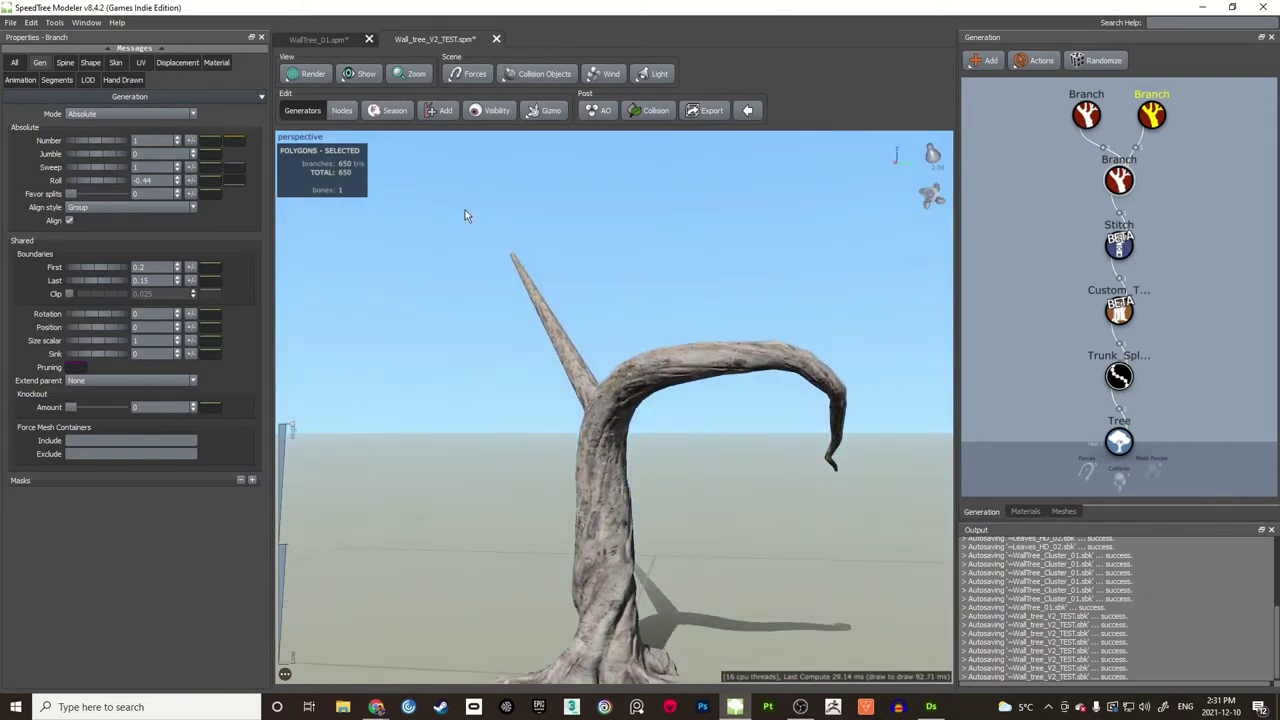
drag(465, 210, 616, 357)
scroll(630, 300, up, 1)
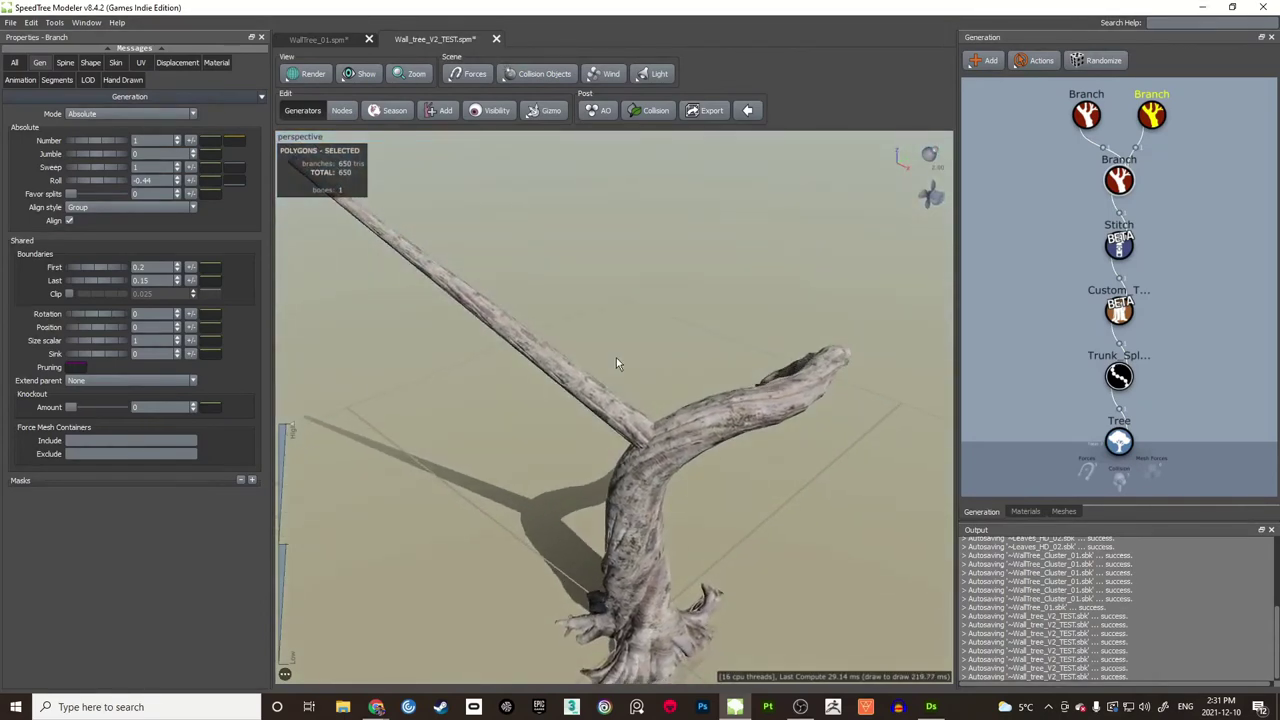
Step: Adjust the new branch's generation roll and set its spine start angle to 0.277
drag(100, 177, 114, 177)
drag(430, 420, 729, 390)
middle_drag(729, 384, 702, 340)
scroll(698, 357, down, 3)
drag(702, 340, 700, 330)
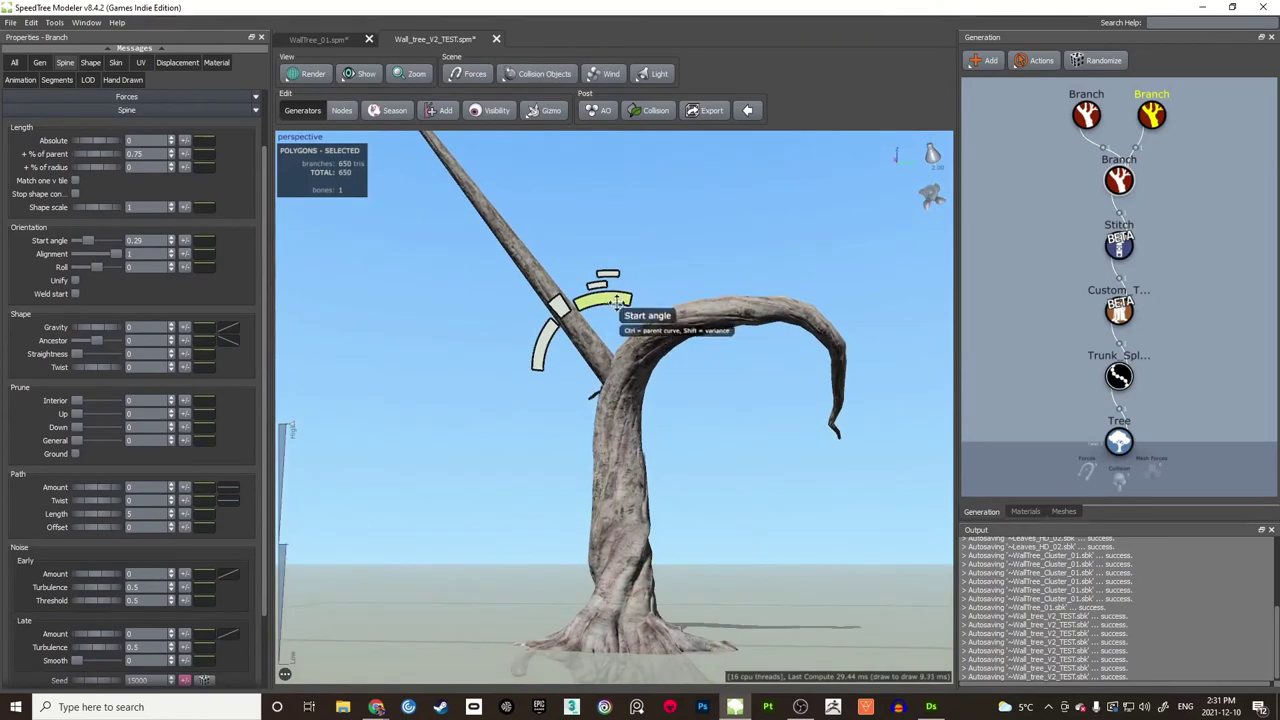
drag(586, 309, 606, 290)
scroll(655, 319, up, 3)
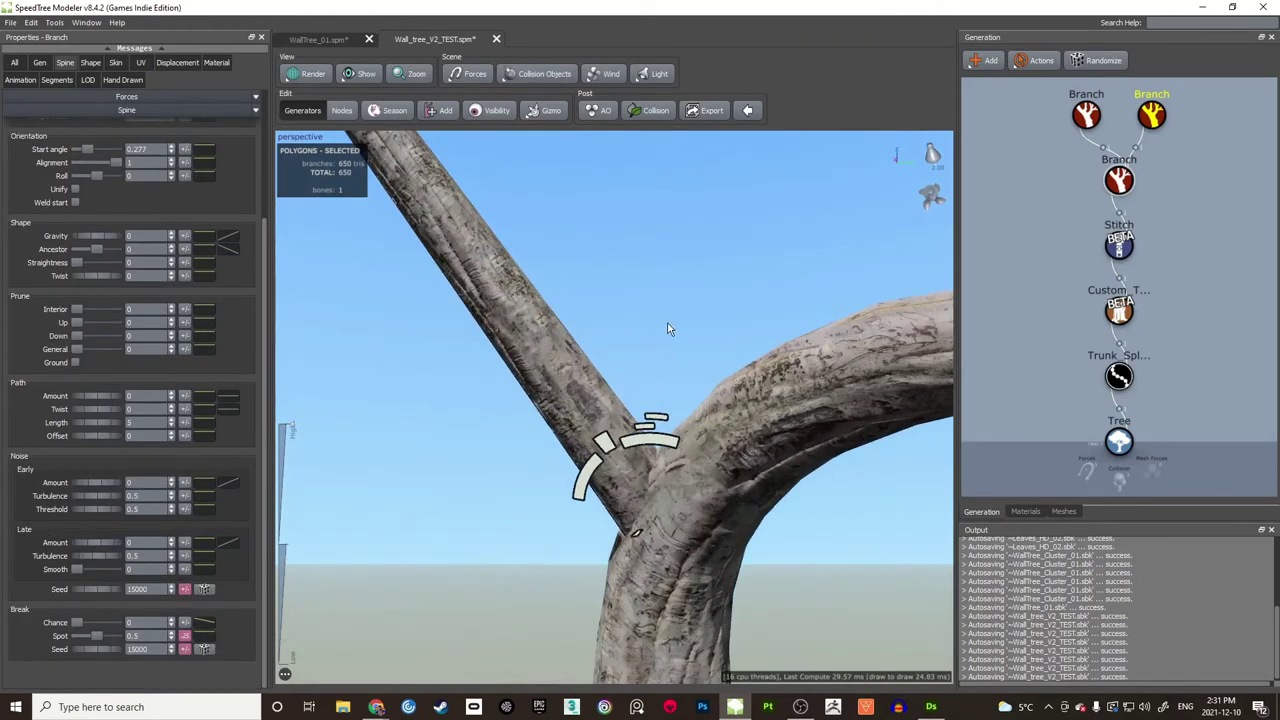
Step: Rotate the new branch around its parent by setting the generation roll to -0.35
middle_drag(667, 325, 675, 334)
mouse_move(675, 334)
mouse_down()
mouse_move(666, 329)
mouse_move(680, 340)
mouse_up()
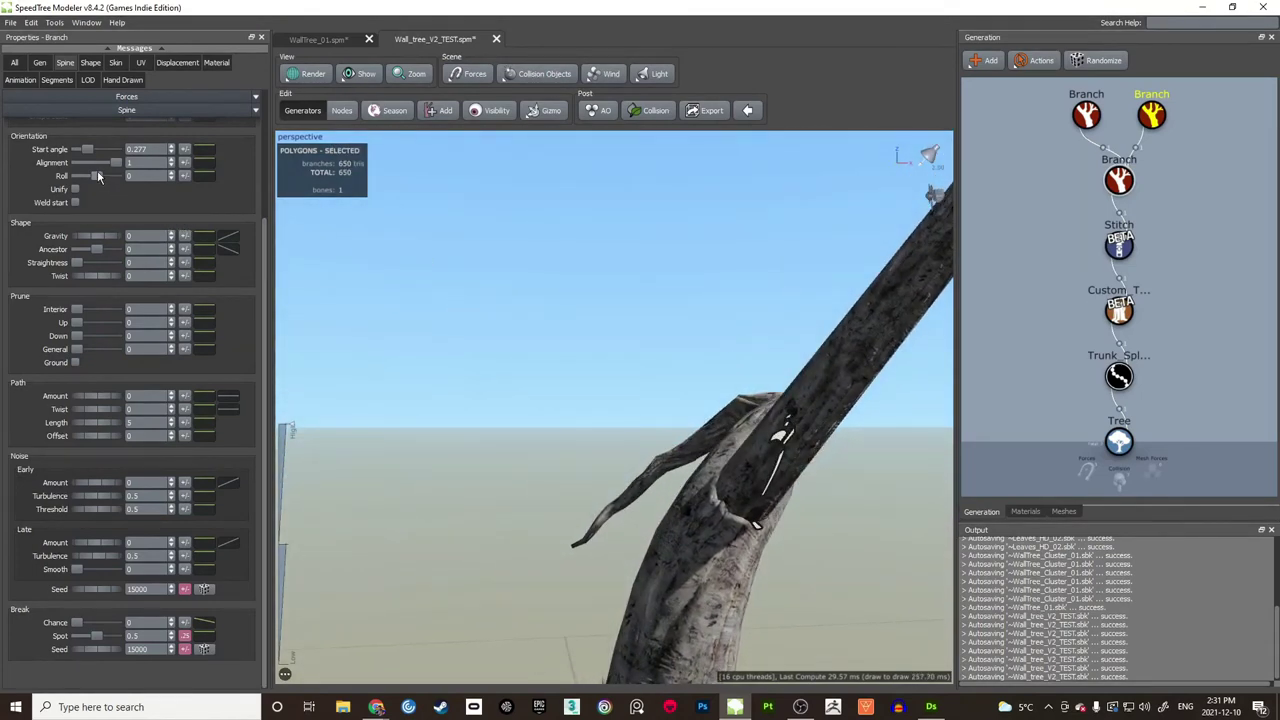
drag(97, 176, 93, 179)
click(39, 62)
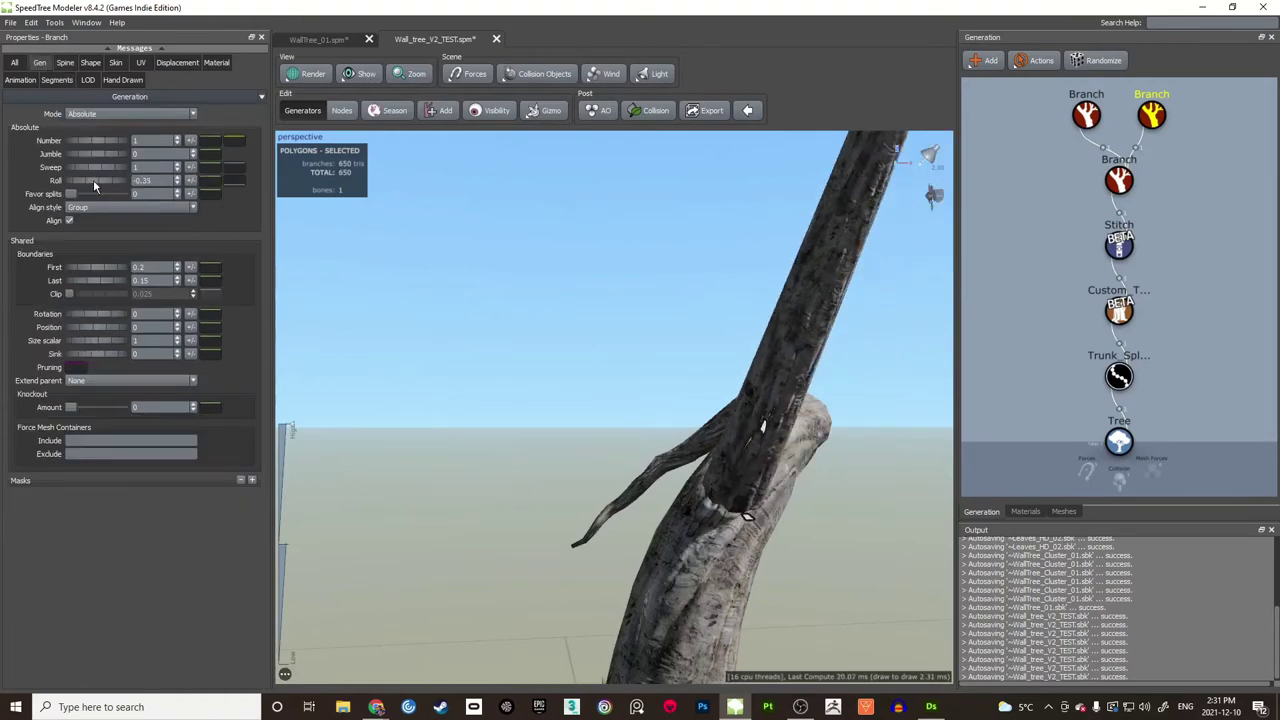
Step: Show the model in wireframe and reduce the new branch's relative length segments to 1.9
drag(544, 316, 520, 341)
mouse_move(520, 335)
middle_down()
mouse_move(510, 330)
mouse_move(503, 352)
mouse_move(503, 332)
middle_up()
key(w)
scroll(510, 330, down, 3)
mouse_move(503, 338)
mouse_down()
mouse_move(480, 289)
mouse_move(509, 309)
mouse_move(515, 333)
mouse_up()
click(68, 80)
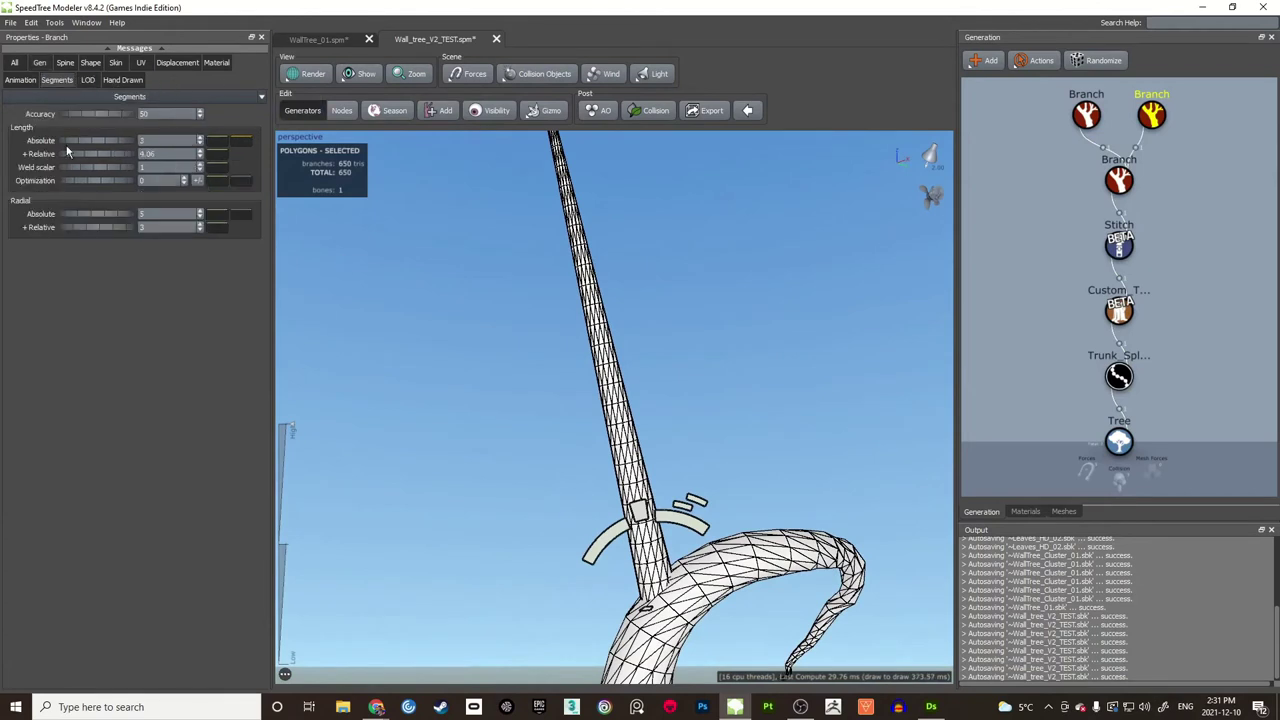
drag(100, 153, 66, 153)
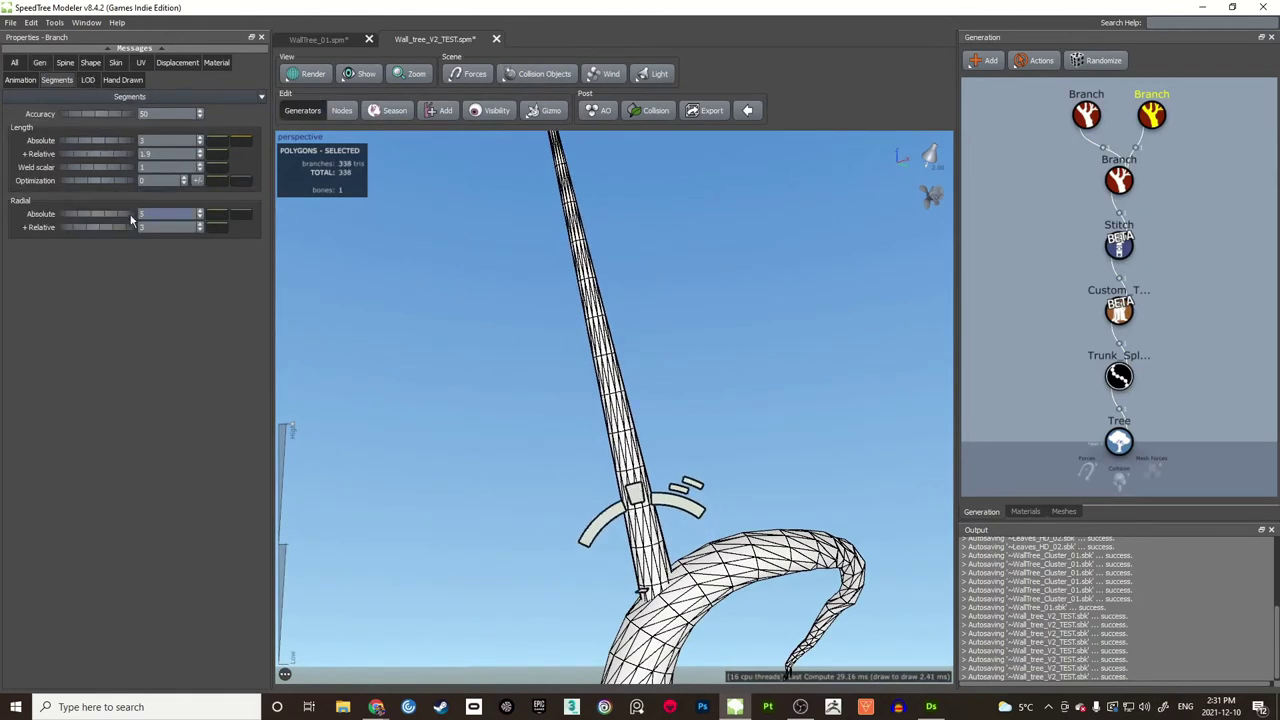
Step: Reduce the new branch's relative radial segments to 1.42 and return to the textured display
drag(98, 229, 5, 232)
scroll(780, 305, down, 3)
mouse_move(780, 305)
mouse_down()
mouse_move(716, 270)
mouse_move(755, 300)
mouse_up()
scroll(709, 293, up, 4)
key(1)
scroll(714, 268, up, 2)
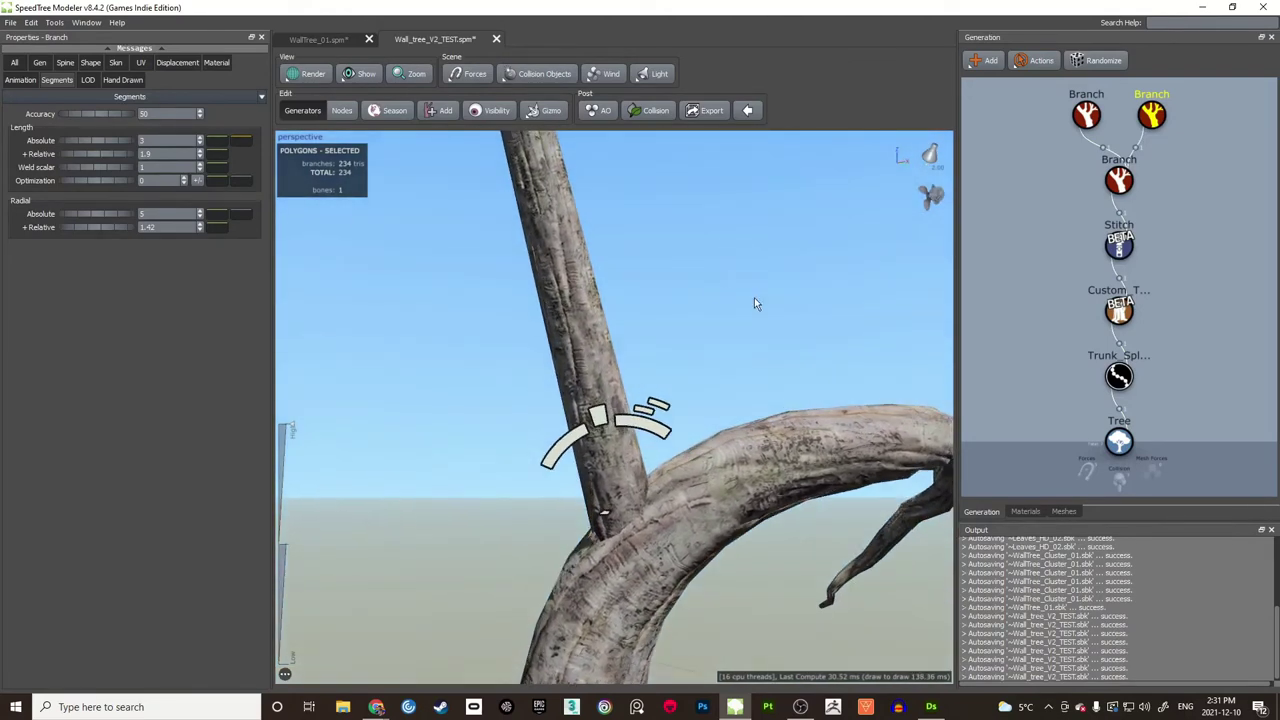
Step: Set the new branch's skin radius to 1 as a percentage of its parent
click(115, 63)
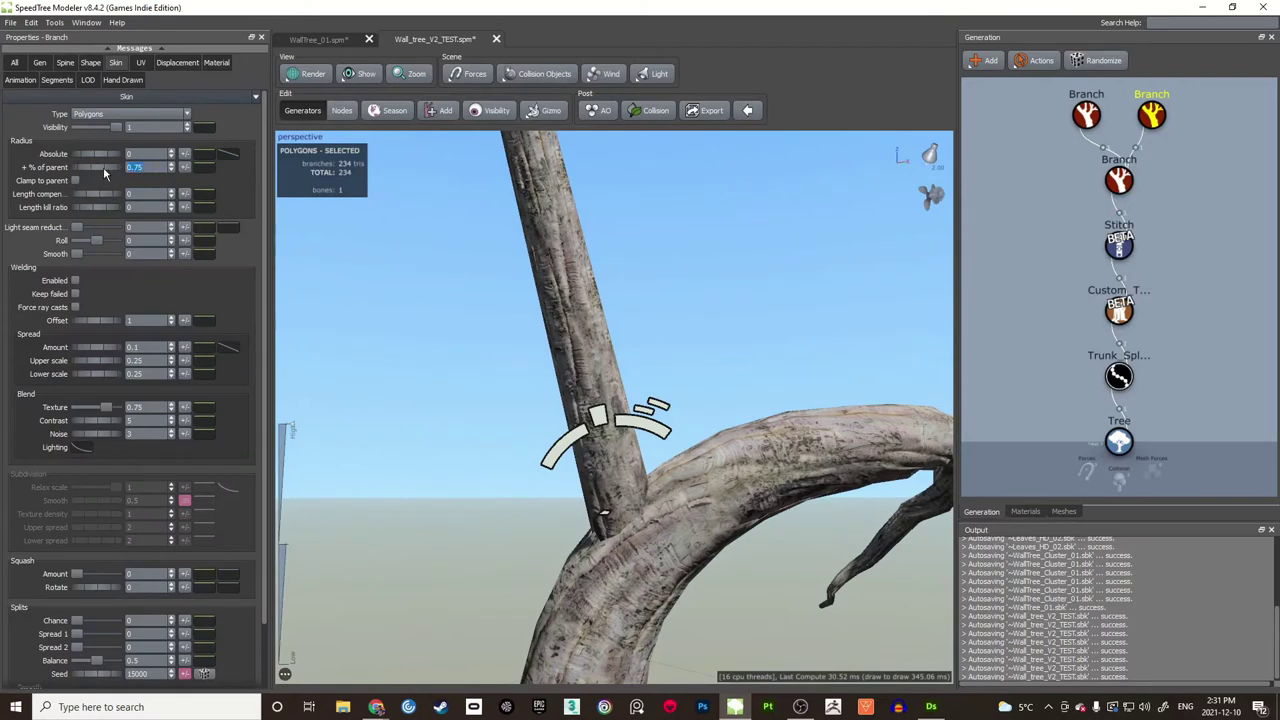
text(1)
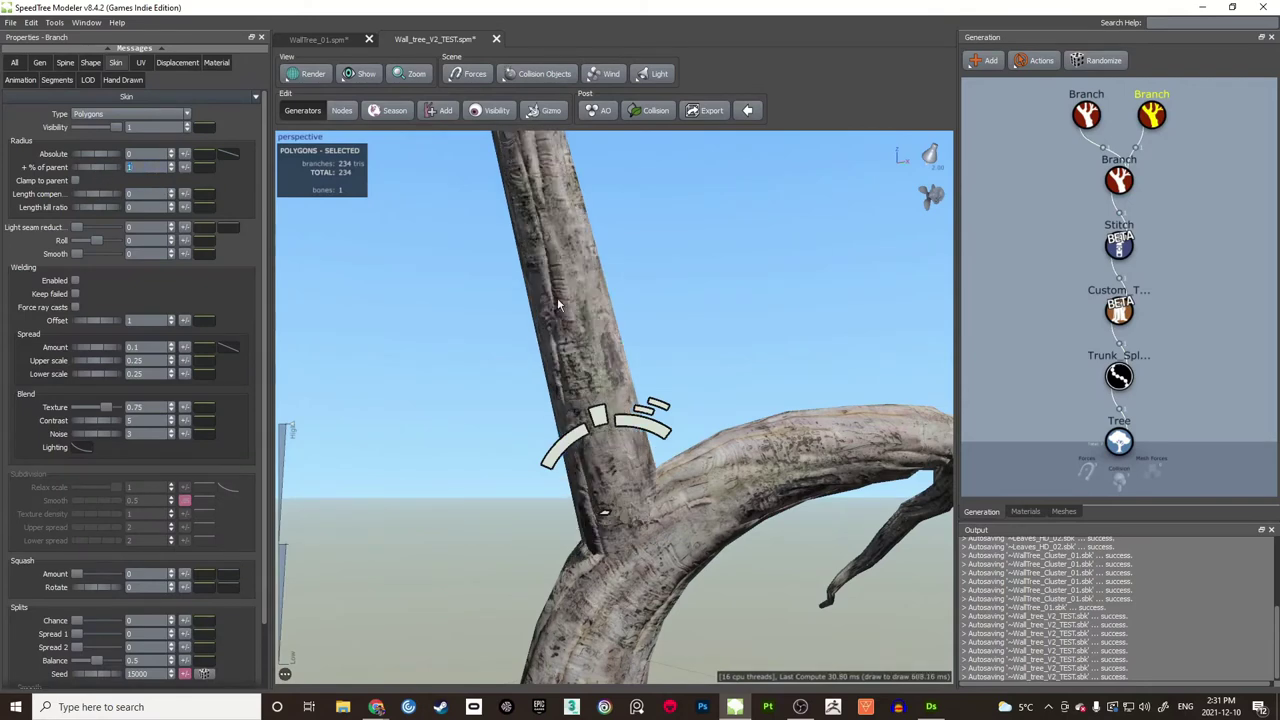
drag(557, 297, 633, 272)
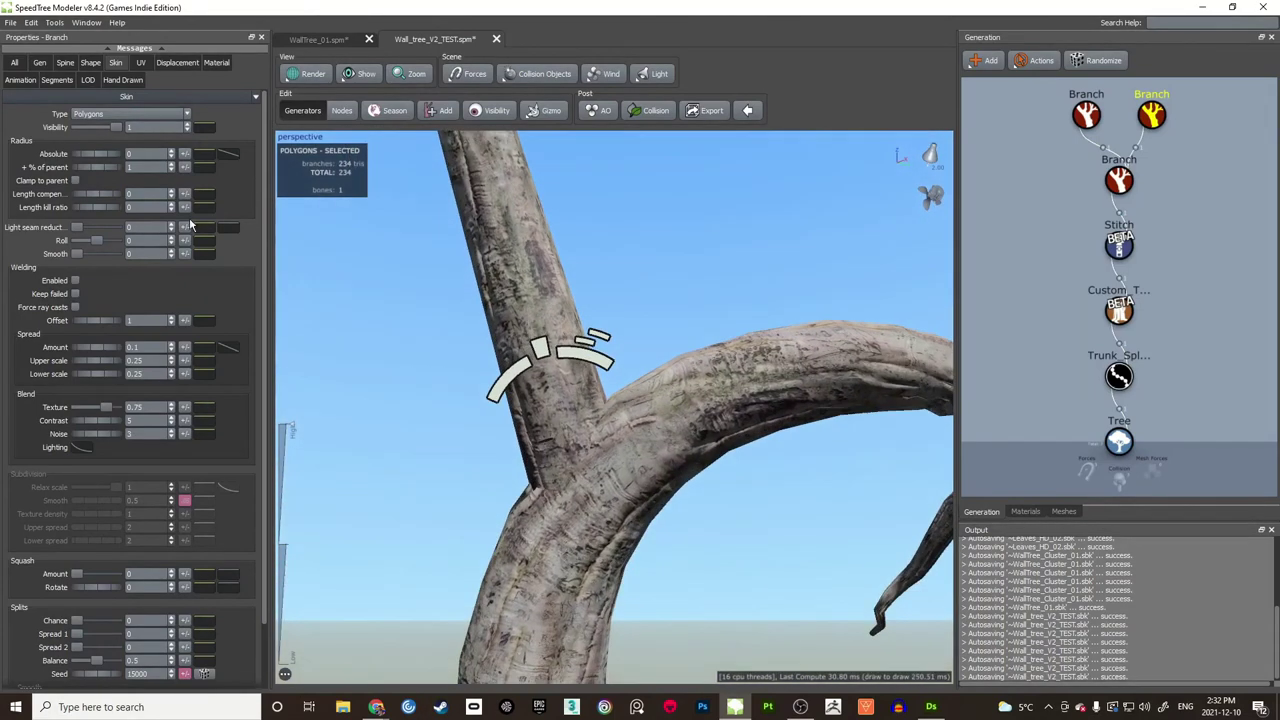
Step: Enable welding on the new branch with spread amount 2.32 and upper scale 0.63, and check the joint from several angles
click(75, 281)
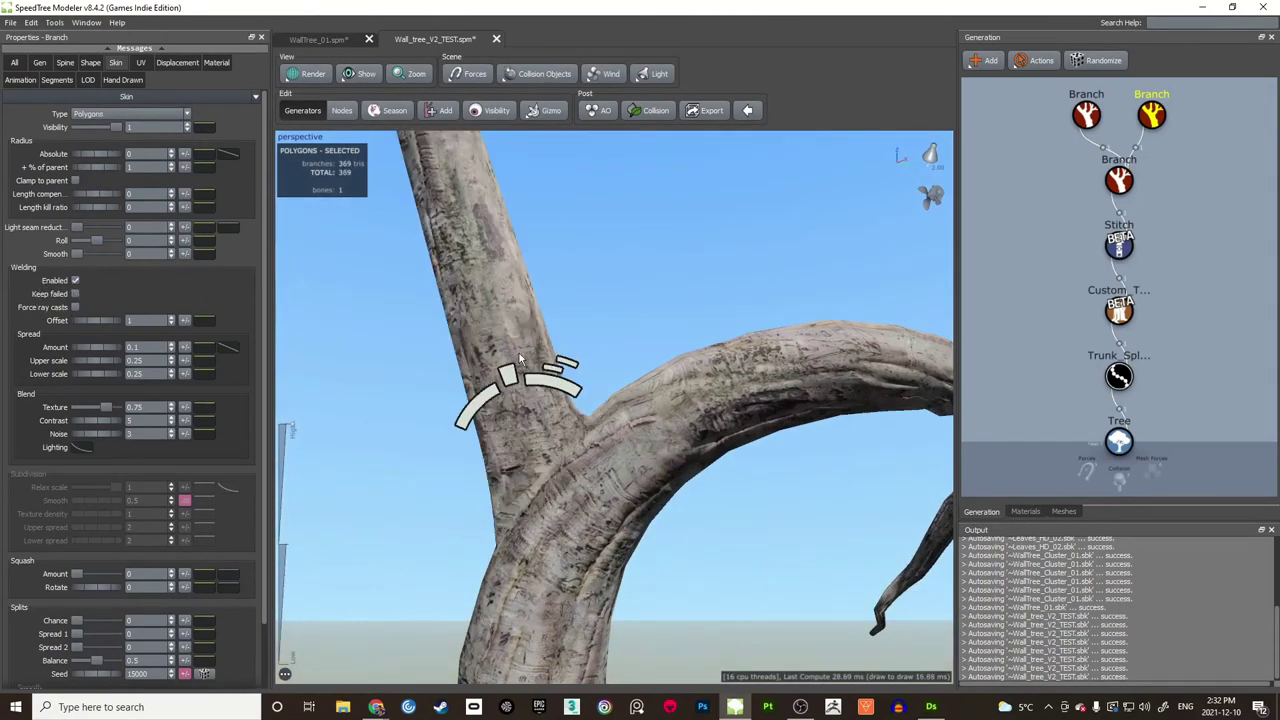
drag(519, 353, 501, 530)
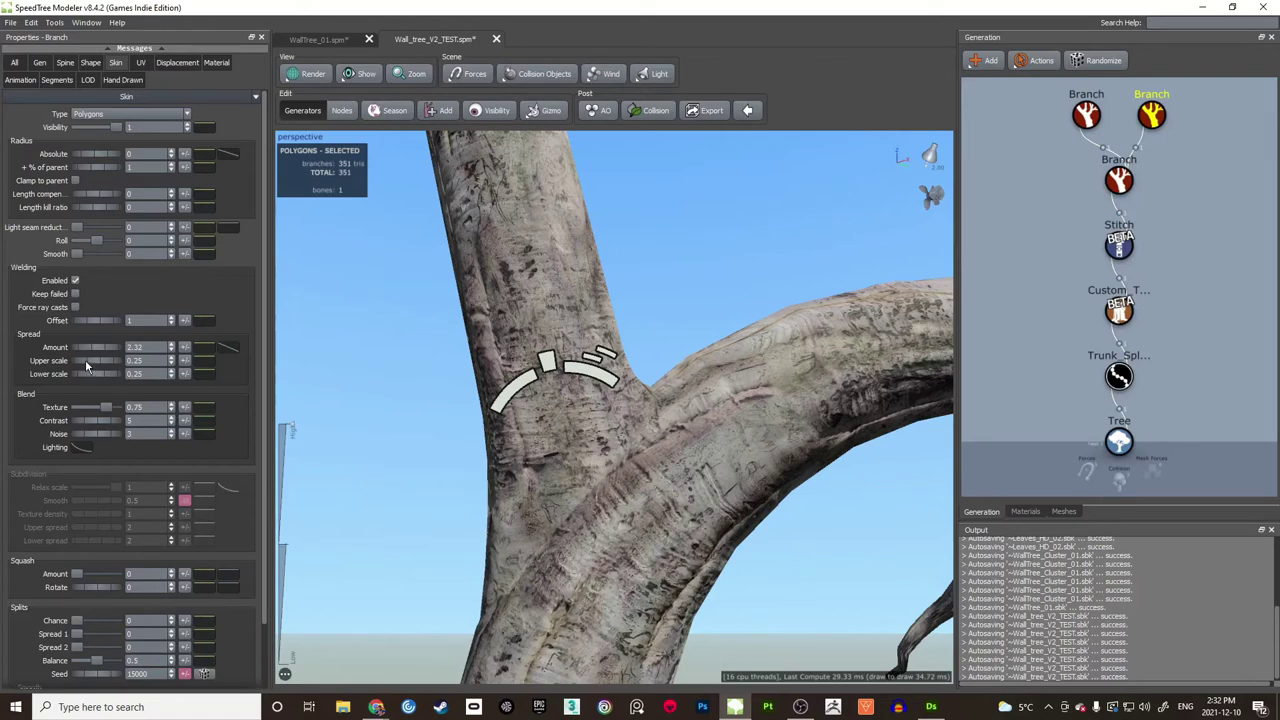
drag(86, 366, 111, 366)
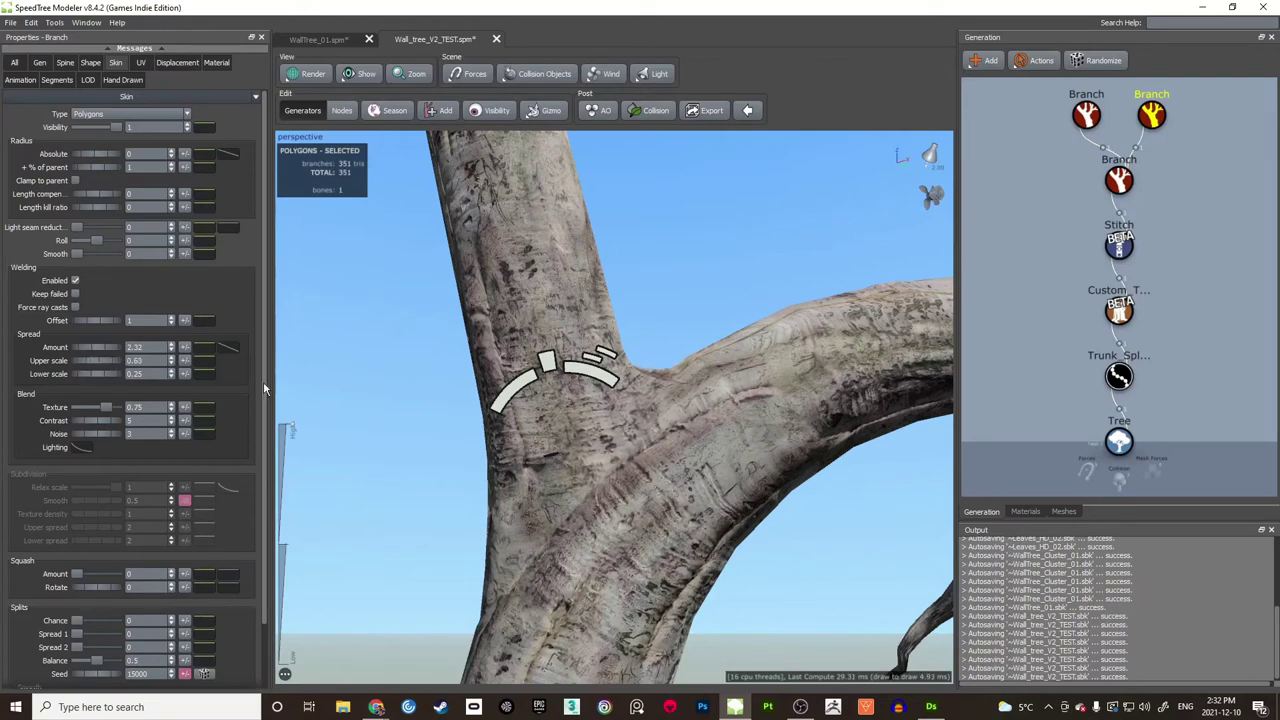
scroll(721, 296, down, 8)
mouse_move(658, 280)
mouse_down()
mouse_move(585, 297)
mouse_move(657, 289)
mouse_up()
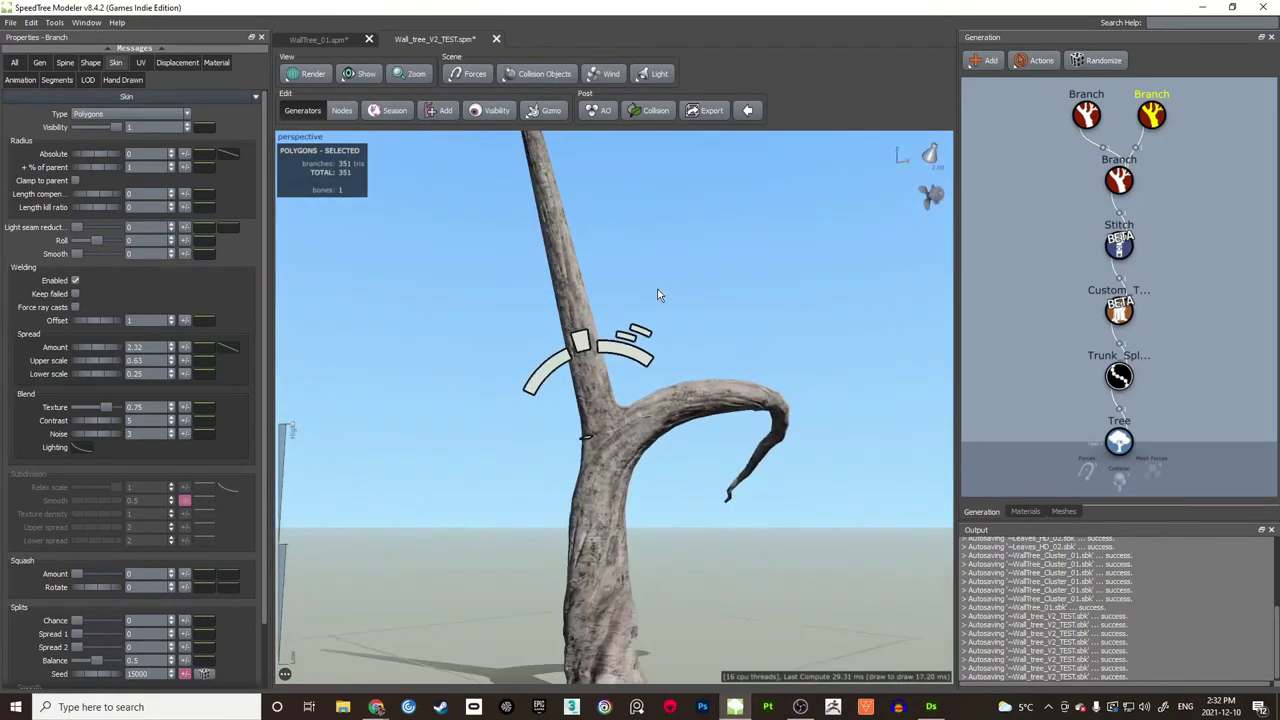
scroll(672, 303, up, 7)
middle_drag(720, 304, 638, 272)
drag(638, 272, 569, 289)
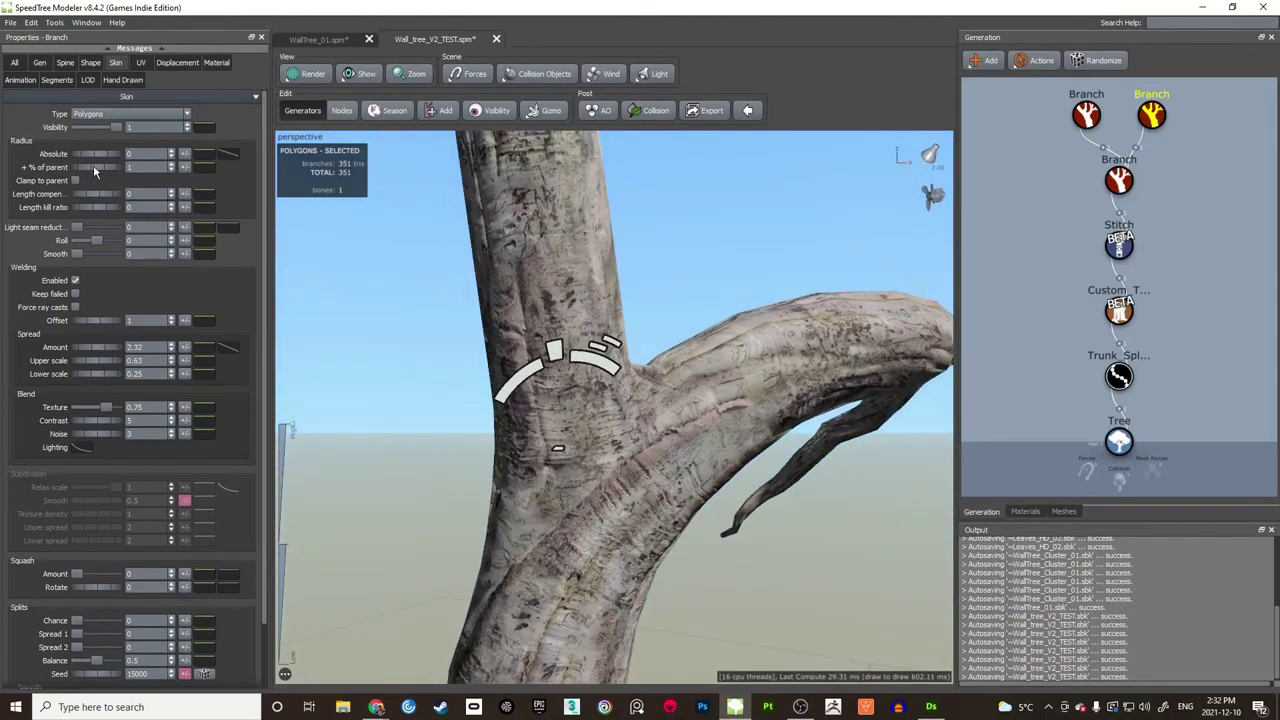
Step: Try raising the start point of the new branch's absolute radius profile curve to about 1.22 and inspect the joint
click(150, 167)
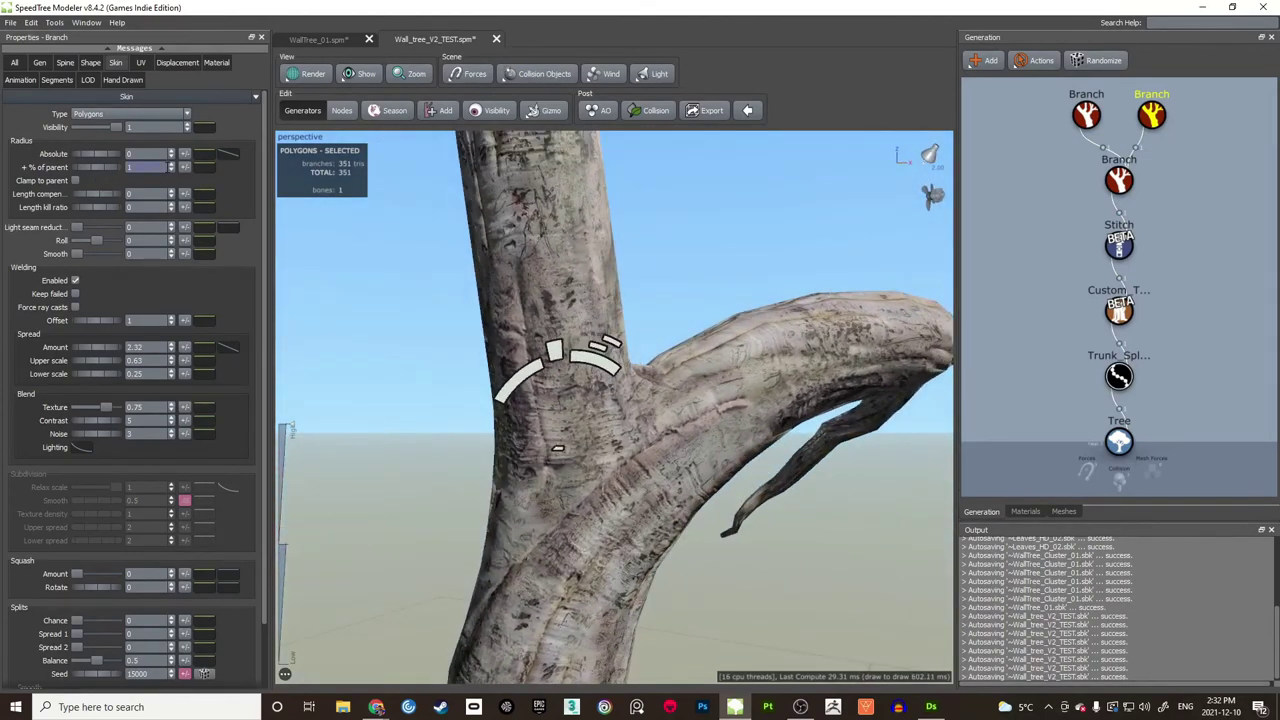
click(225, 155)
drag(500, 157, 320, 193)
scroll(194, 292, down, 1)
middle_drag(179, 274, 179, 331)
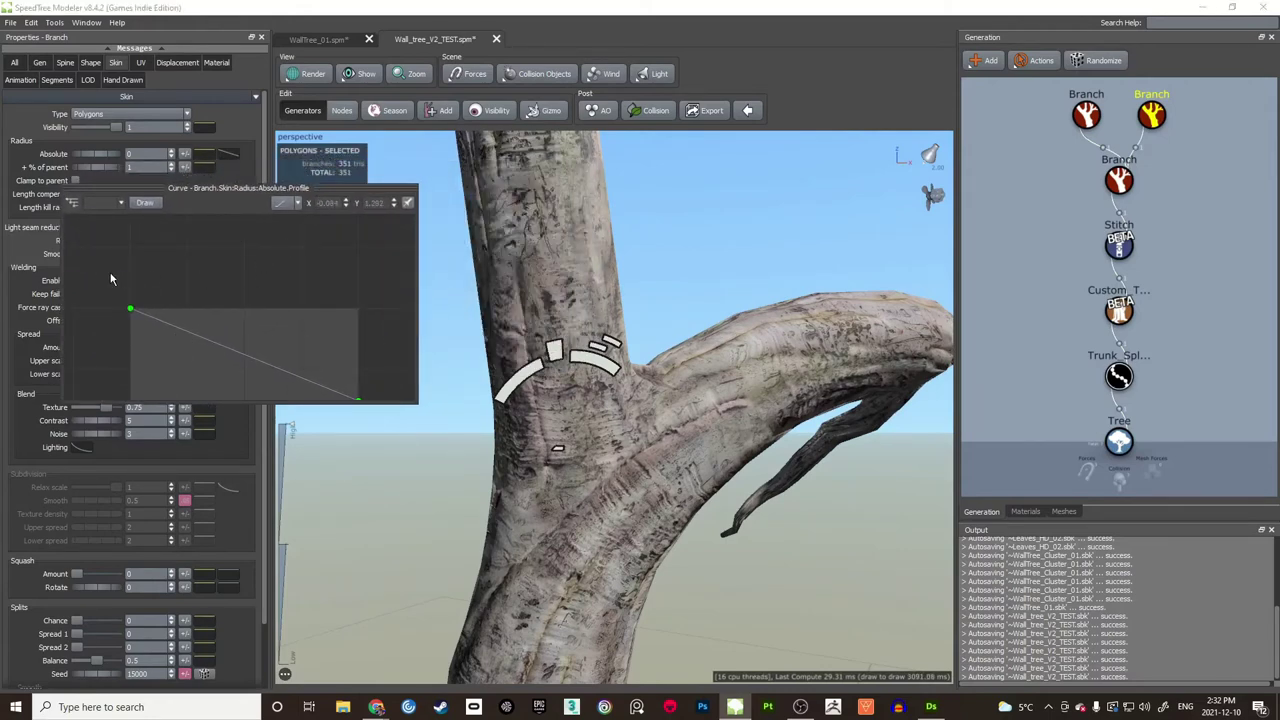
drag(130, 297, 130, 283)
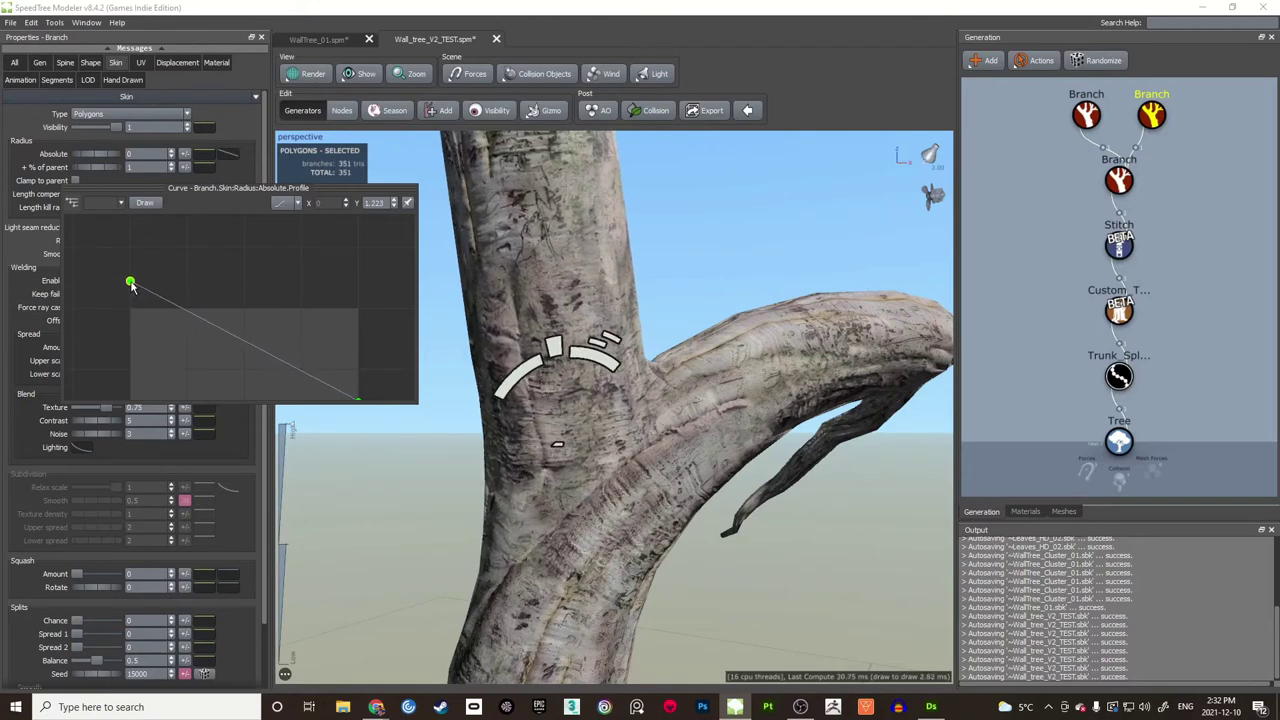
click(653, 270)
scroll(658, 270, down, 4)
drag(658, 270, 800, 297)
click(786, 337)
Step: Lower the start point of the branch's absolute radius profile curve to about 0.974
click(226, 156)
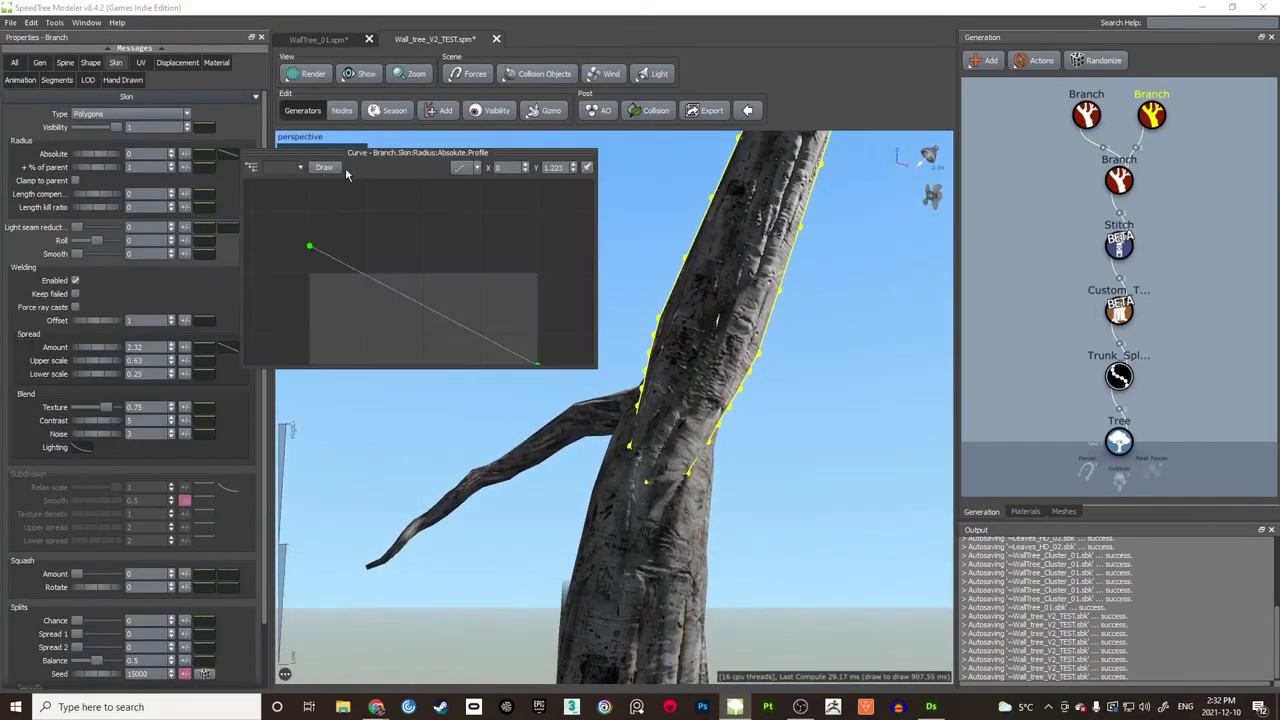
drag(453, 158, 277, 184)
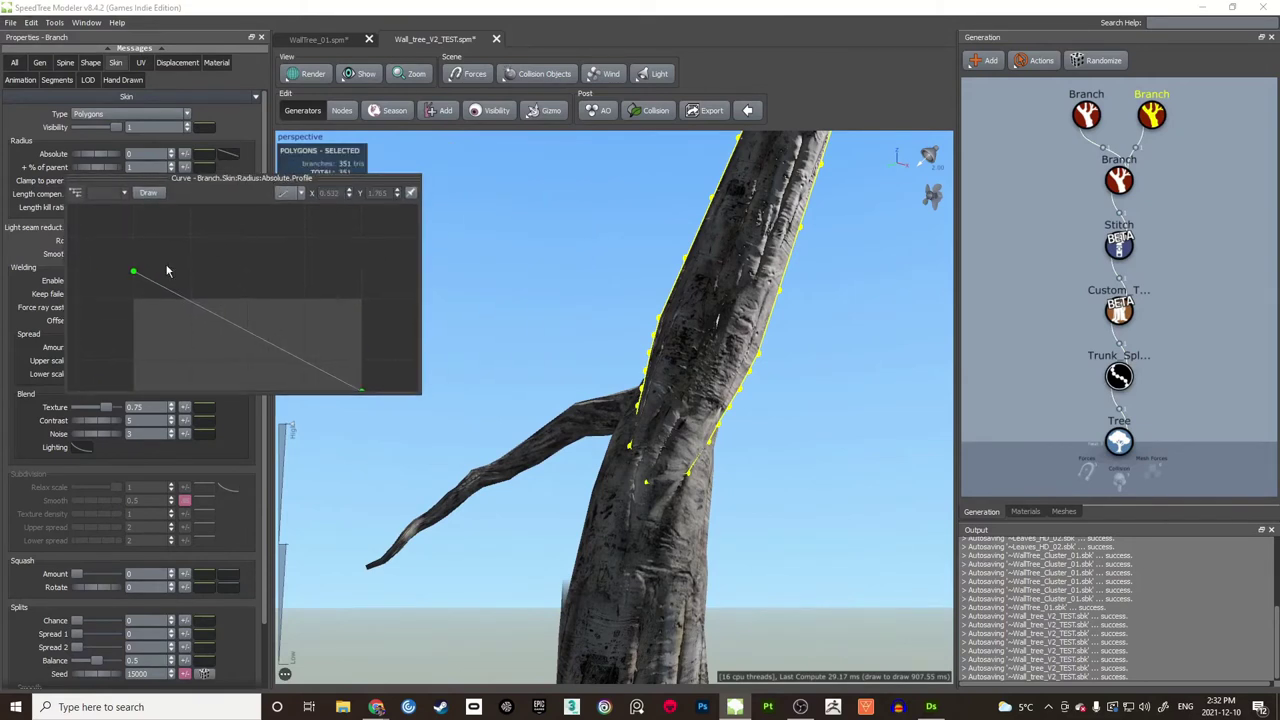
drag(137, 281, 137, 310)
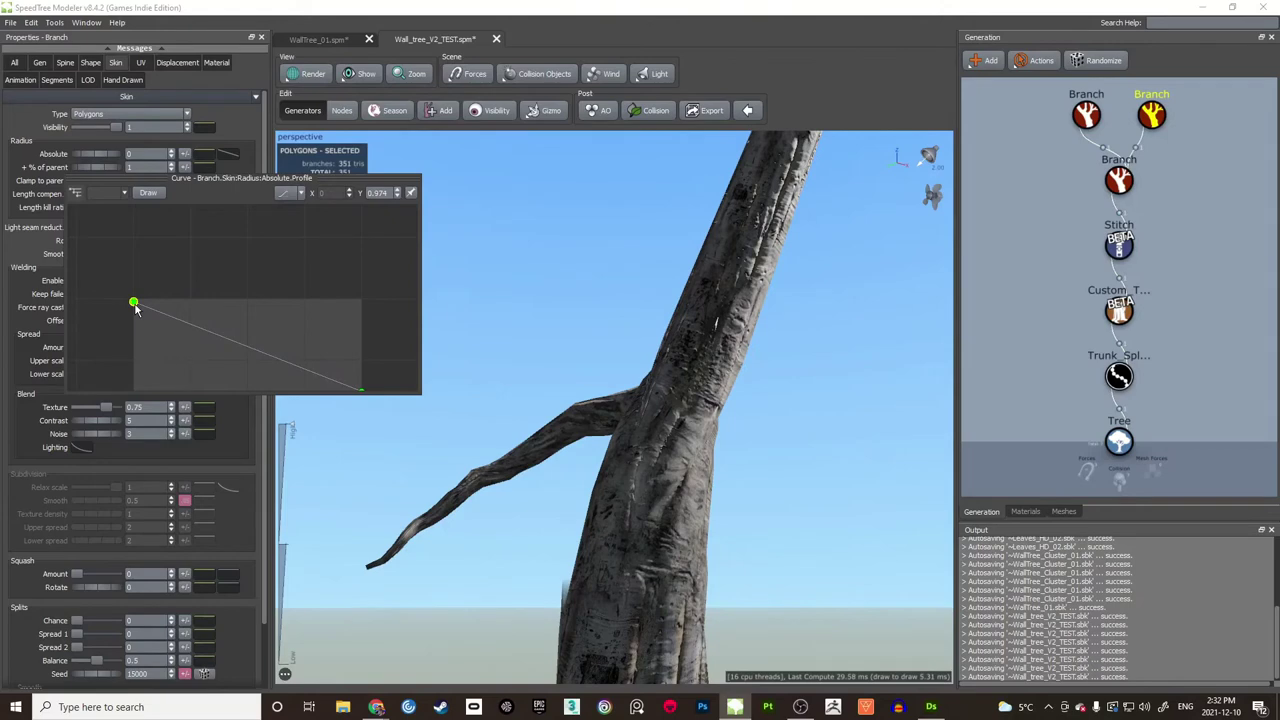
drag(574, 288, 734, 263)
scroll(731, 256, down, 2)
scroll(732, 263, up, 2)
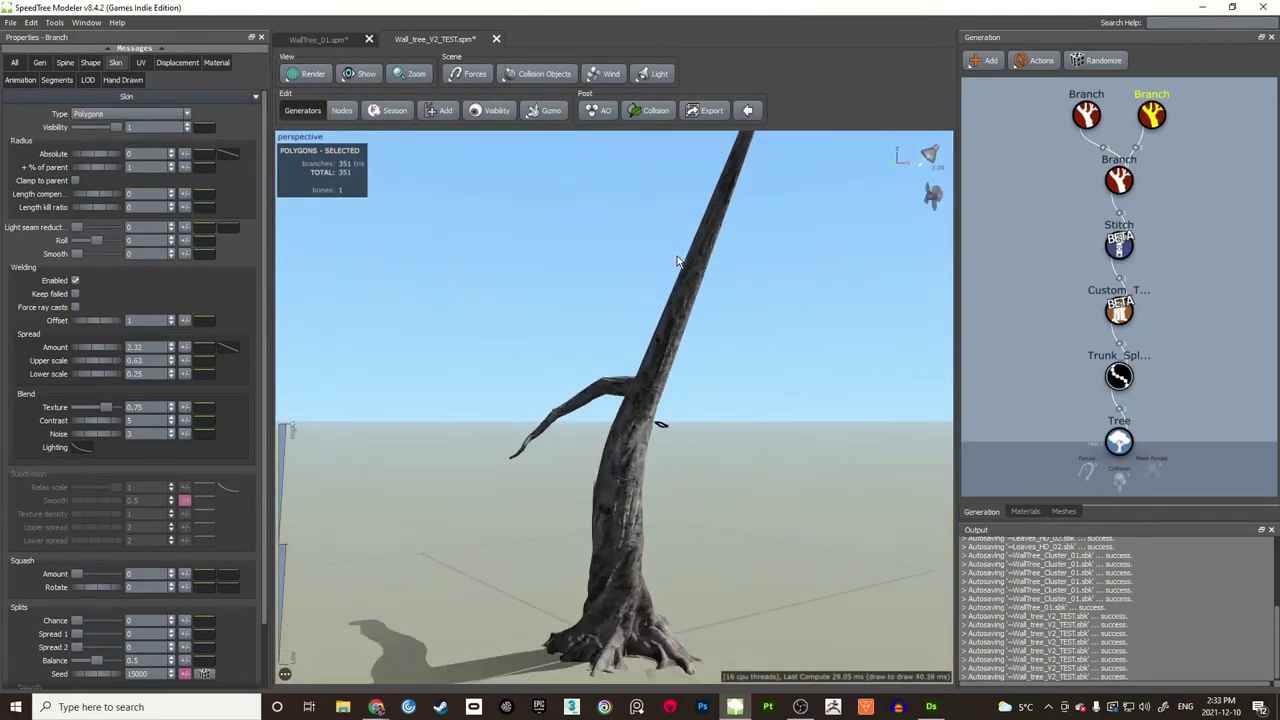
Step: Set the side branch's generation roll to -0.42 and check its placement on the parent
click(41, 63)
drag(105, 179, 101, 180)
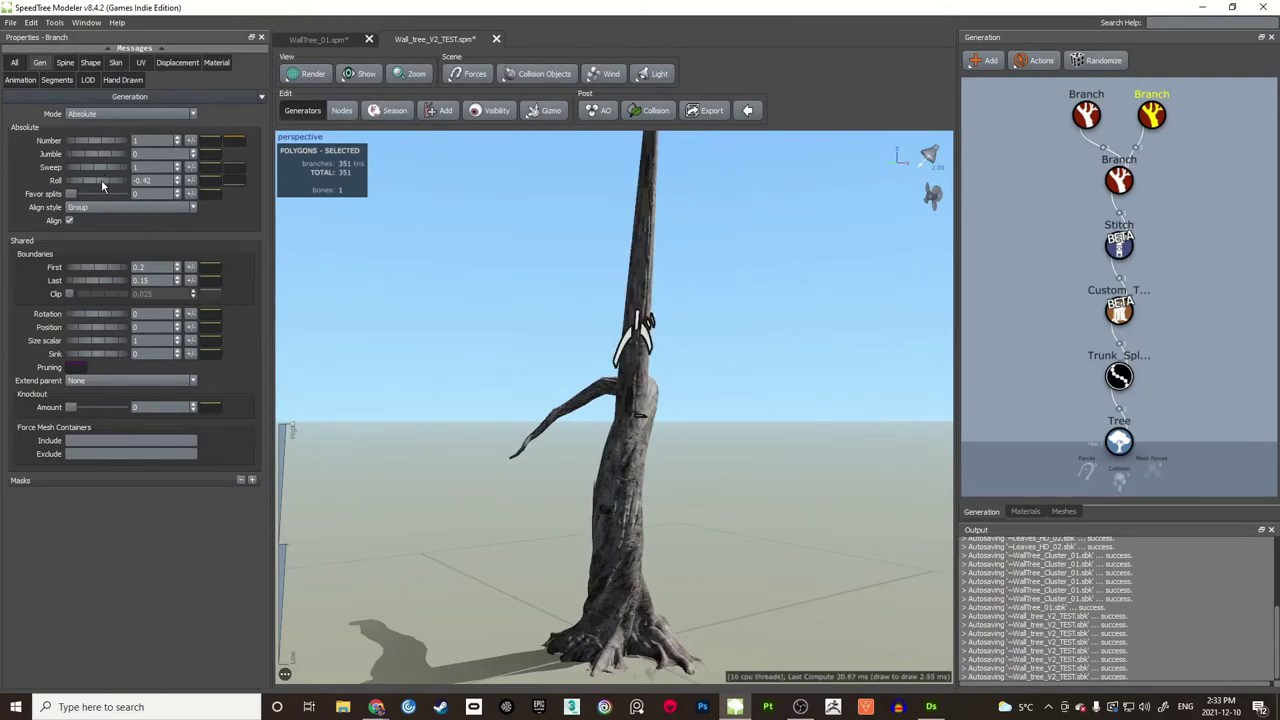
mouse_move(646, 301)
mouse_down()
mouse_move(659, 297)
mouse_move(575, 298)
mouse_move(630, 290)
mouse_up()
click(637, 282)
scroll(617, 413, up, 3)
scroll(617, 413, up, 3)
scroll(592, 361, down, 8)
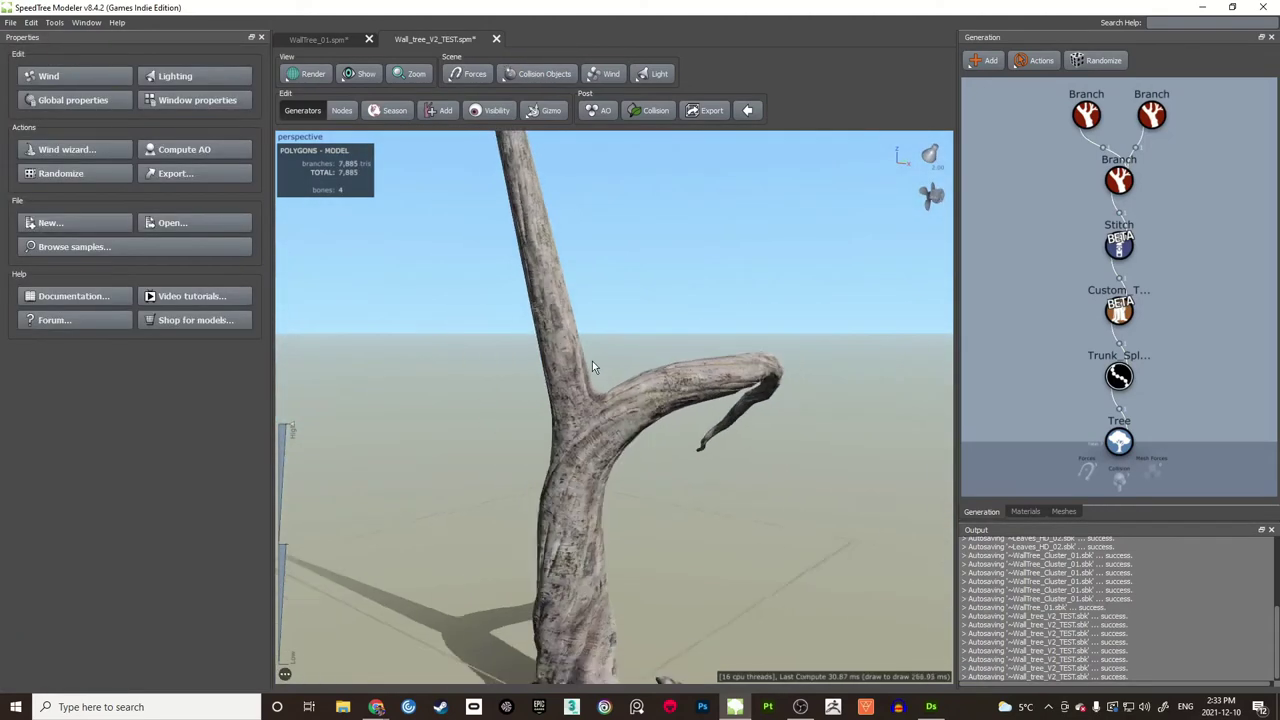
scroll(600, 366, up, 8)
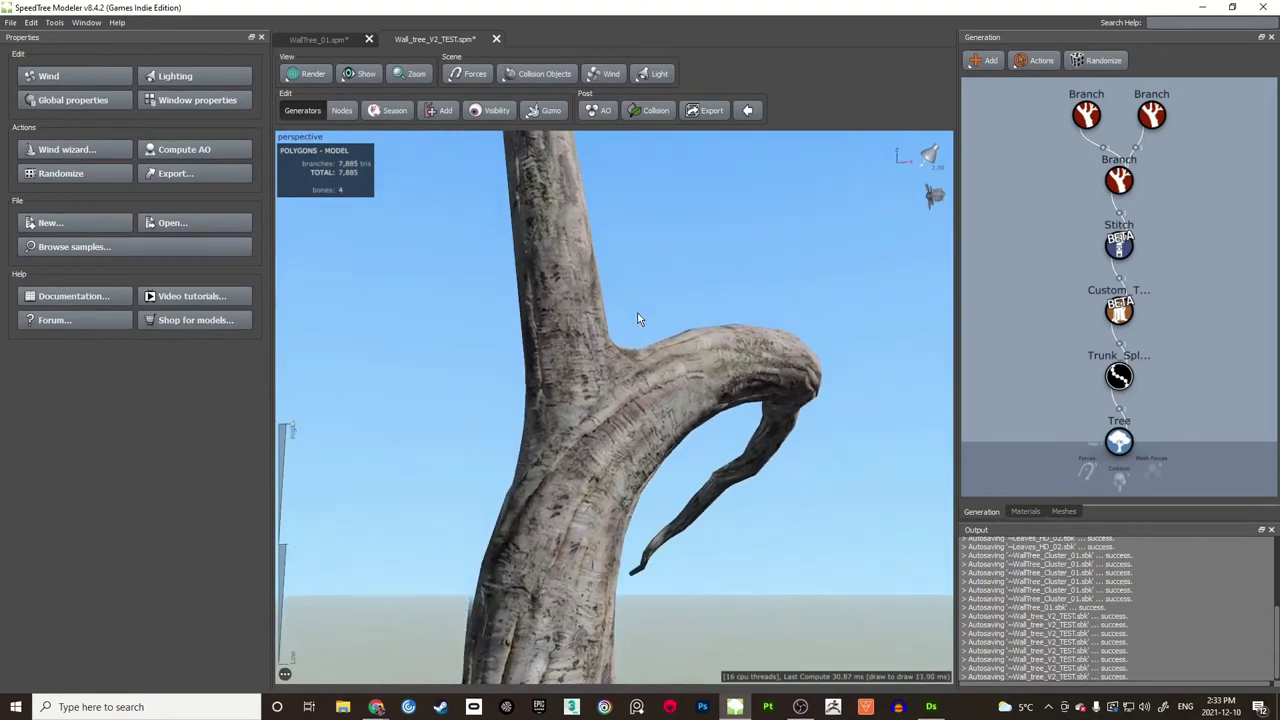
Step: Set the side branch's weld spread amount to 2.48, upper scale to 0.75 and lower scale to 0.33
mouse_move(637, 313)
mouse_down()
mouse_move(585, 343)
mouse_move(602, 344)
mouse_move(608, 323)
mouse_move(592, 338)
mouse_move(650, 318)
mouse_move(640, 325)
mouse_up()
scroll(598, 316, up, 2)
click(563, 342)
click(115, 62)
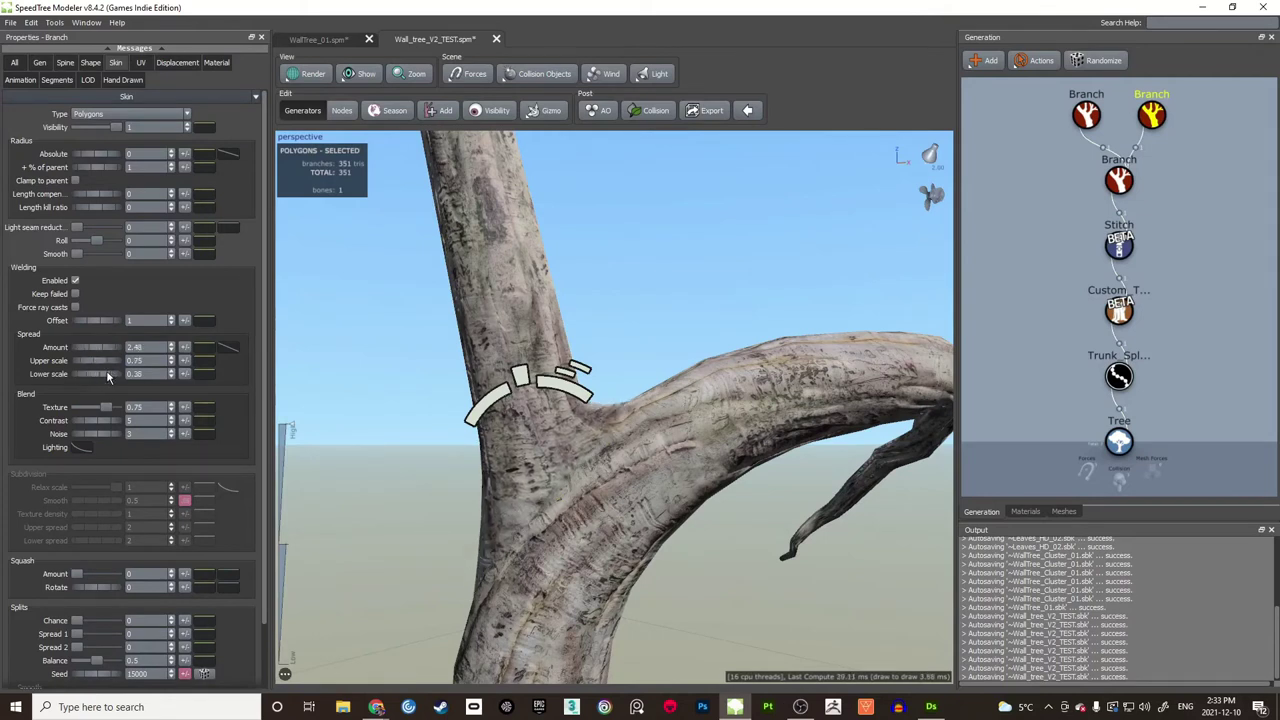
scroll(553, 460, up, 5)
drag(553, 460, 615, 411)
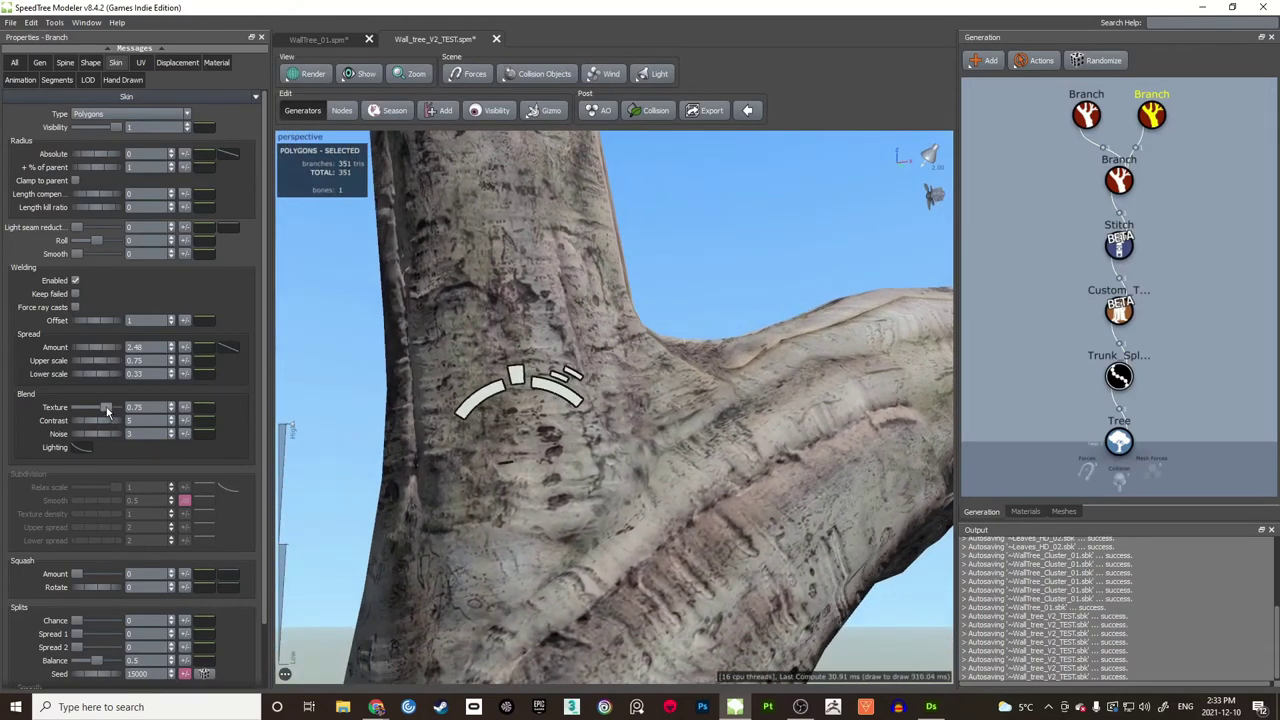
Step: Set the weld's texture blend to 0.915 and save the tree file
drag(101, 407, 110, 407)
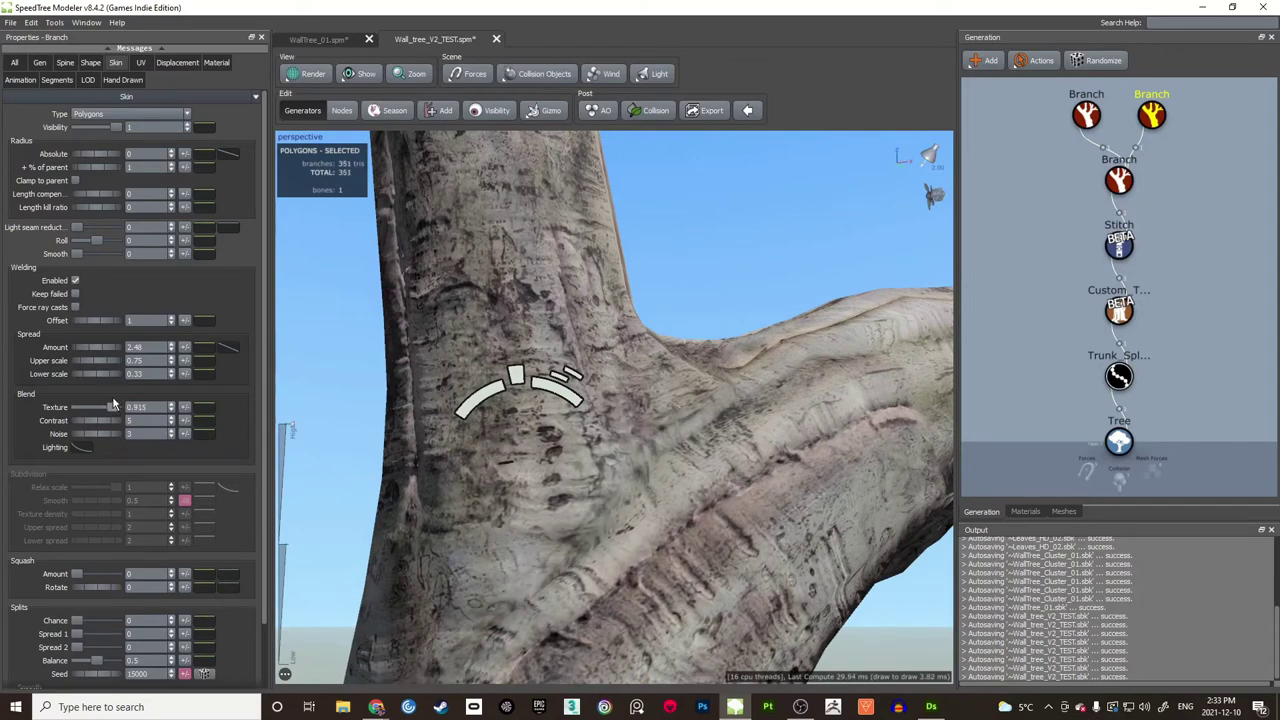
click(700, 280)
scroll(700, 283, down, 10)
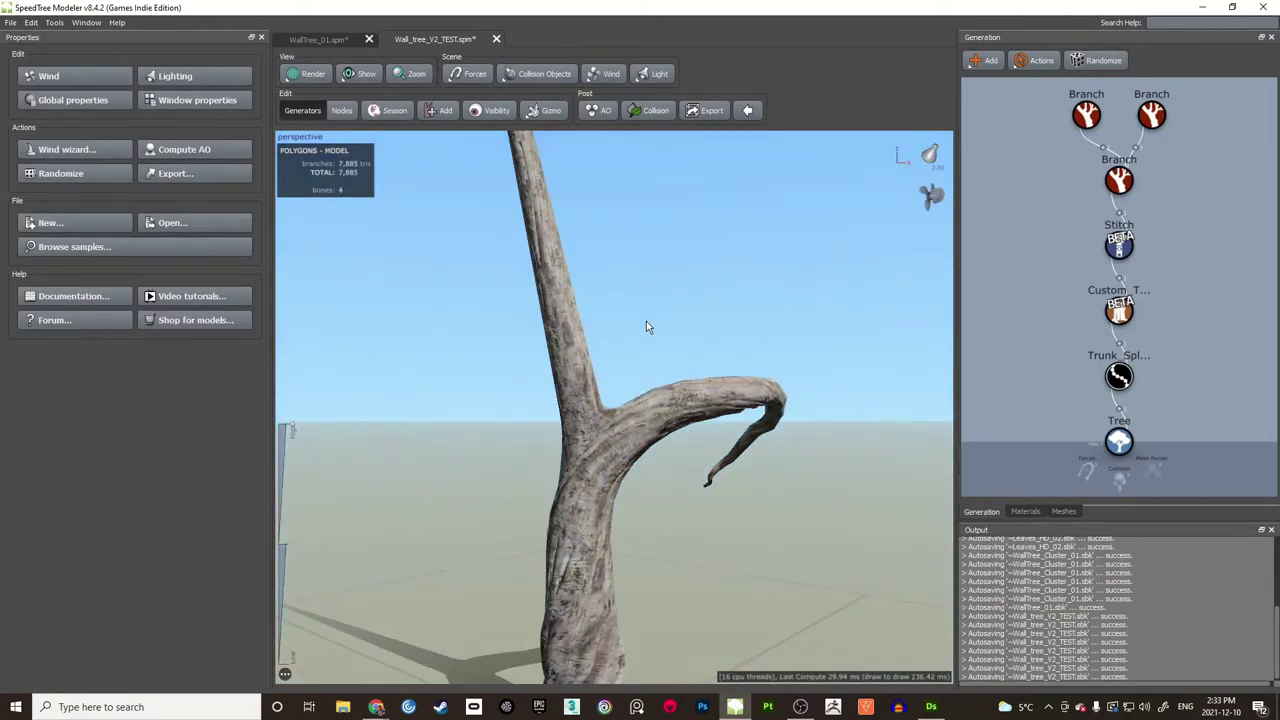
key(ctrl+s)
Step: Shorten the welded side branch to 0.472 of its parent's length
scroll(643, 320, down, 4)
drag(641, 319, 604, 456)
scroll(630, 327, up, 2)
click(598, 380)
mouse_move(660, 359)
mouse_down()
mouse_move(686, 364)
mouse_move(608, 346)
mouse_move(659, 343)
mouse_up()
scroll(683, 363, up, 2)
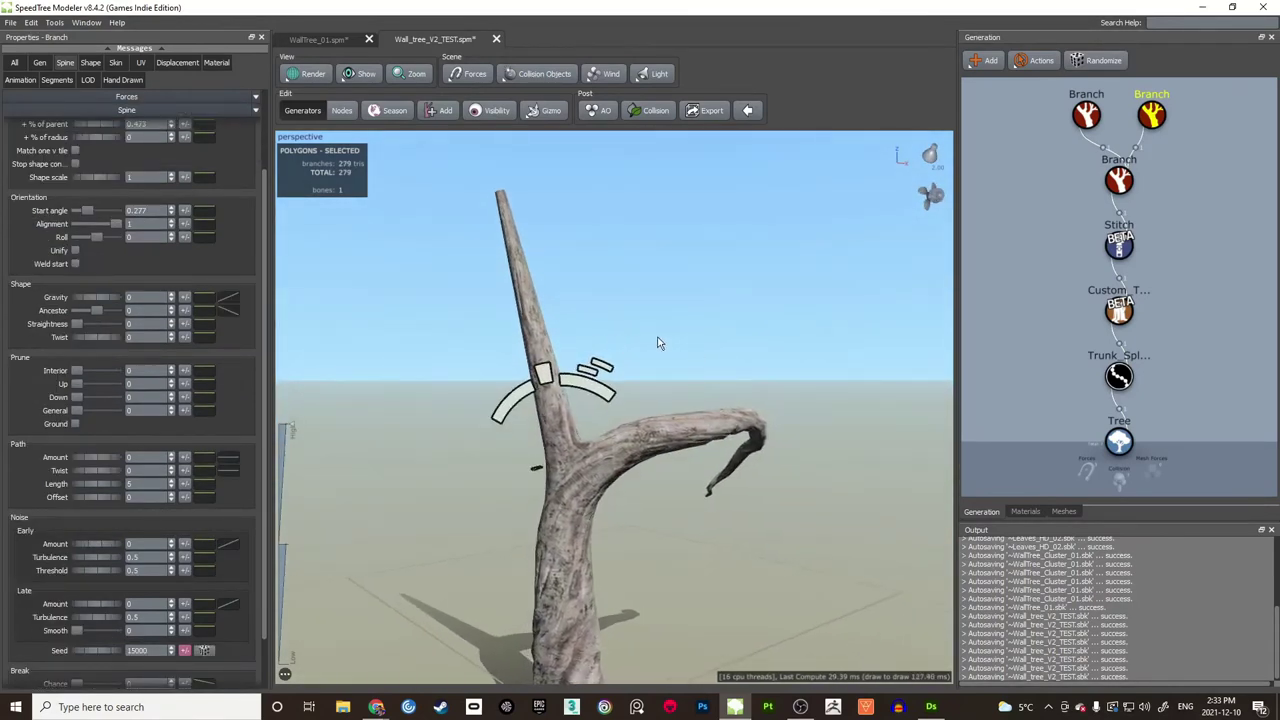
Step: Bend the side branch with late spine noise of amount 0.74 and turbulence 0.72
click(67, 65)
drag(264, 368, 268, 512)
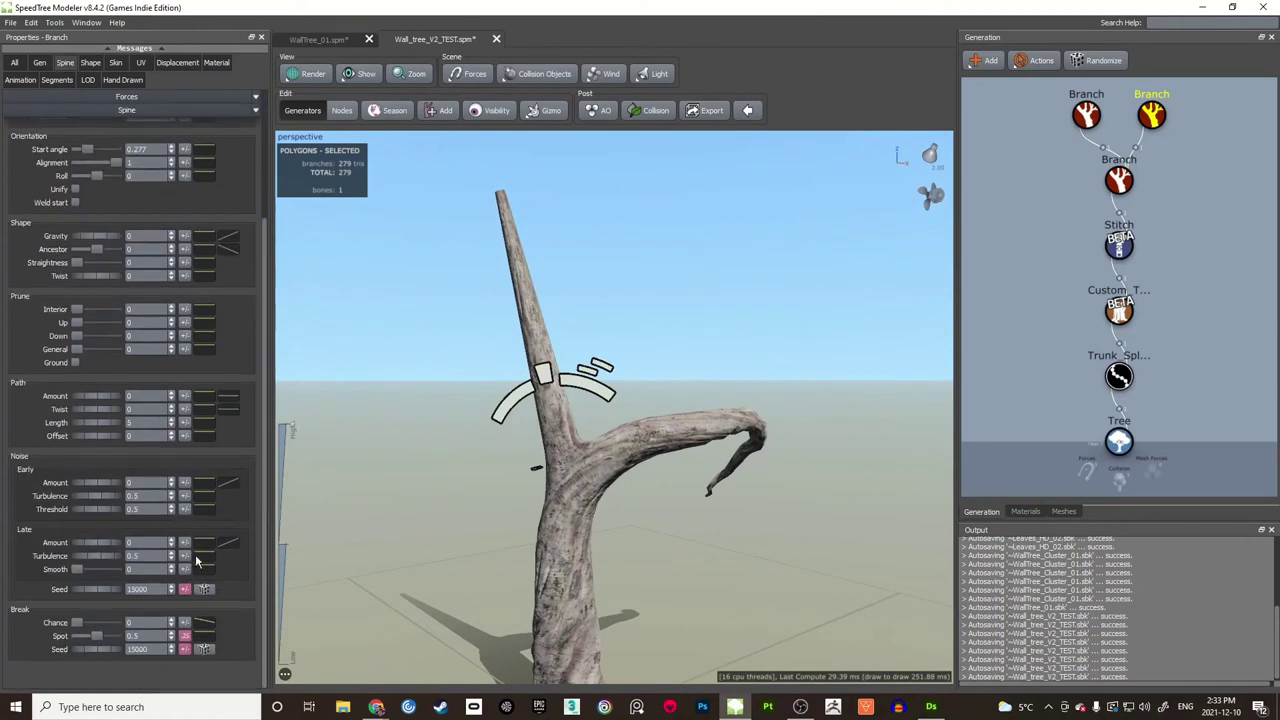
mouse_move(85, 546)
mouse_down()
mouse_move(116, 546)
mouse_move(106, 558)
mouse_up()
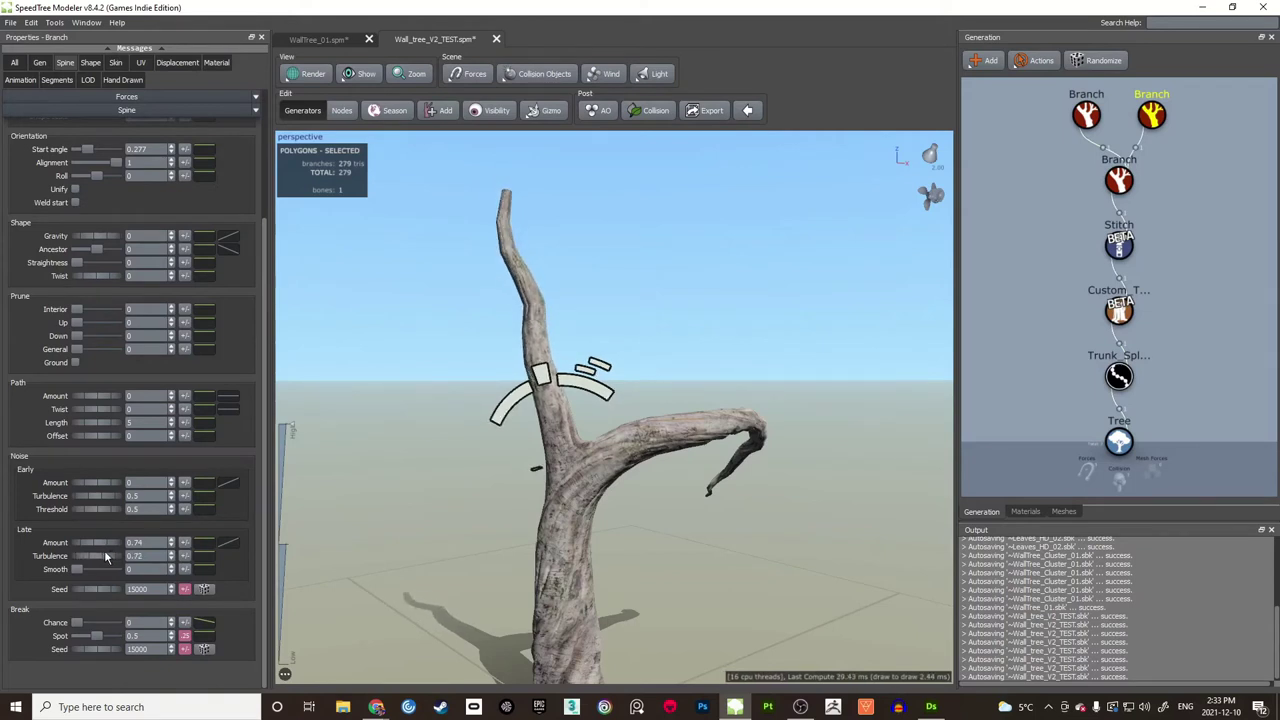
Step: Tilt the side branch outward to a start angle of 0.369, review the silhouette and save the file
drag(505, 403, 497, 415)
click(643, 379)
mouse_move(577, 380)
mouse_down()
mouse_move(446, 400)
mouse_move(627, 377)
mouse_move(589, 374)
mouse_up()
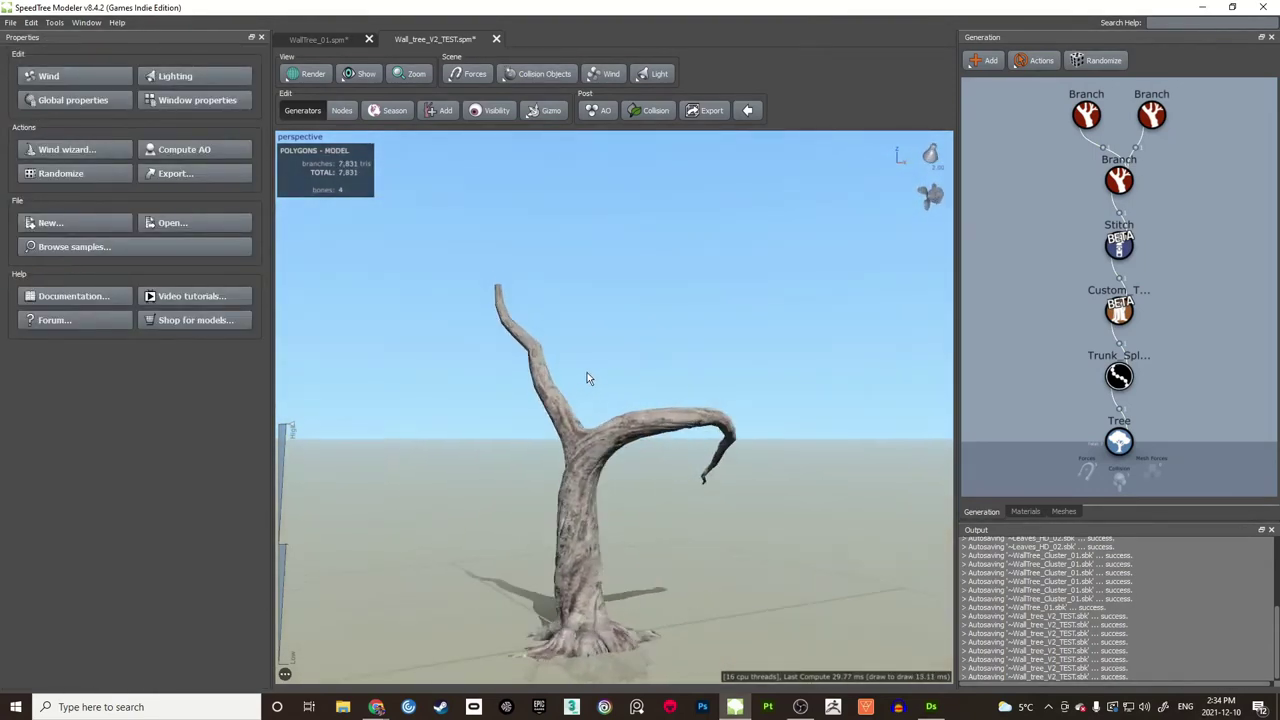
scroll(582, 455, up, 7)
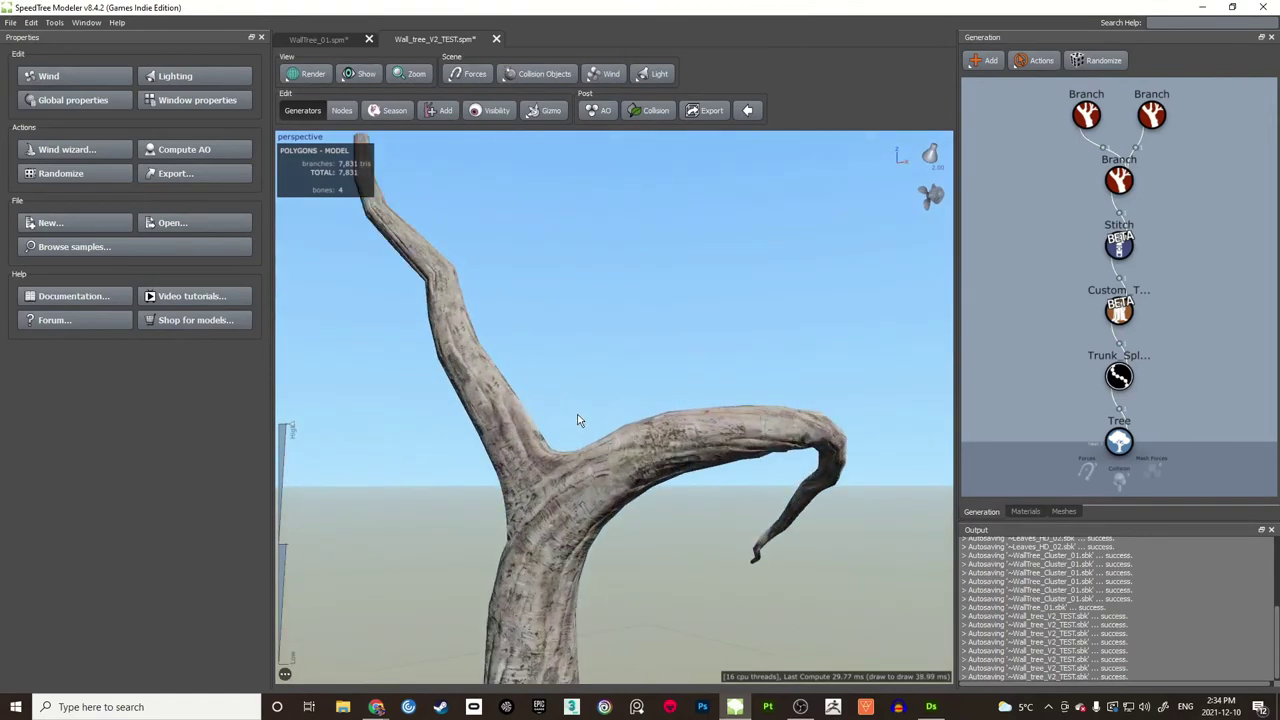
drag(577, 417, 635, 355)
drag(624, 369, 613, 340)
key(ctrl+s)
Step: Examine the forked trunk and its curved branch from several angles
scroll(613, 340, up, 3)
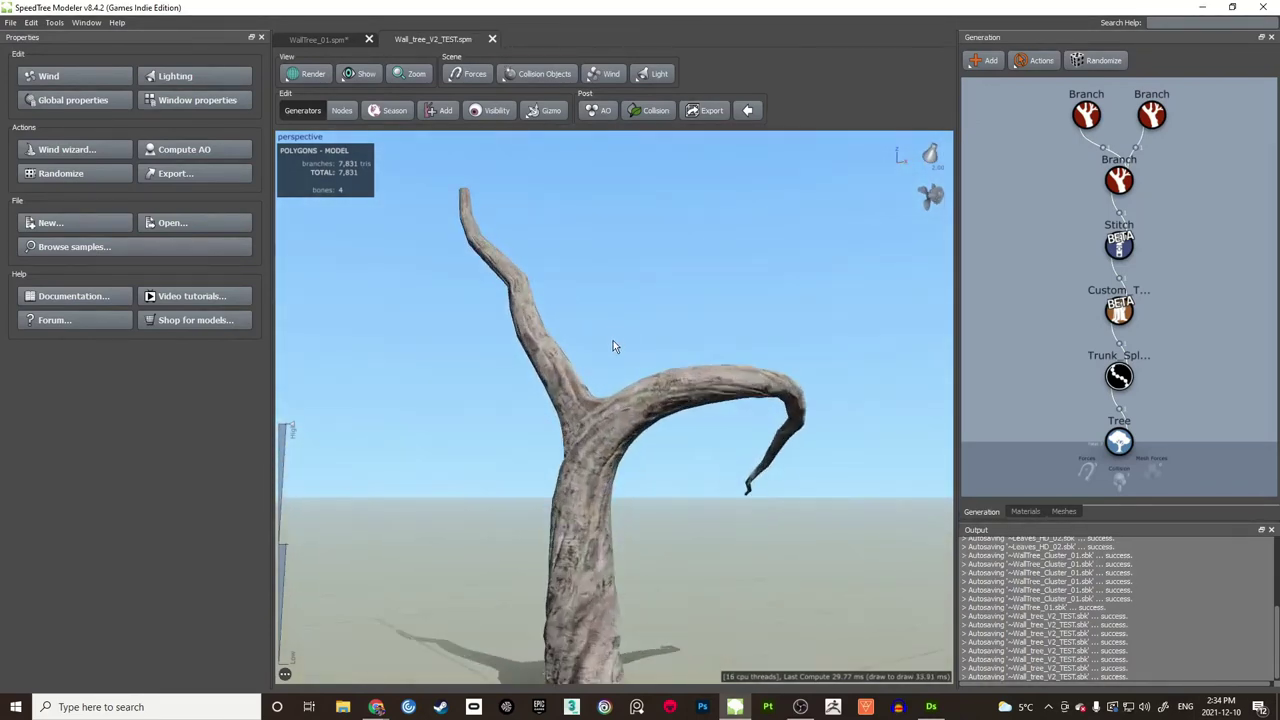
middle_drag(612, 340, 611, 332)
drag(612, 338, 639, 420)
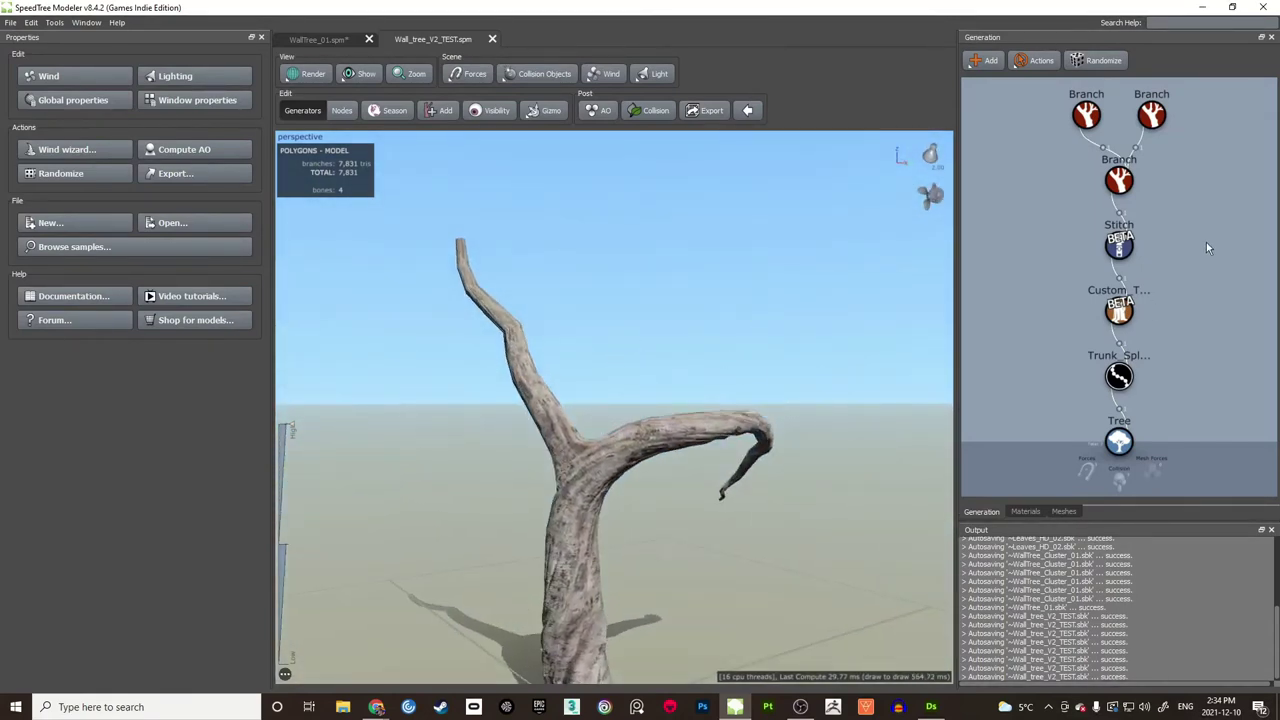
scroll(1167, 268, up, 2)
drag(772, 436, 631, 355)
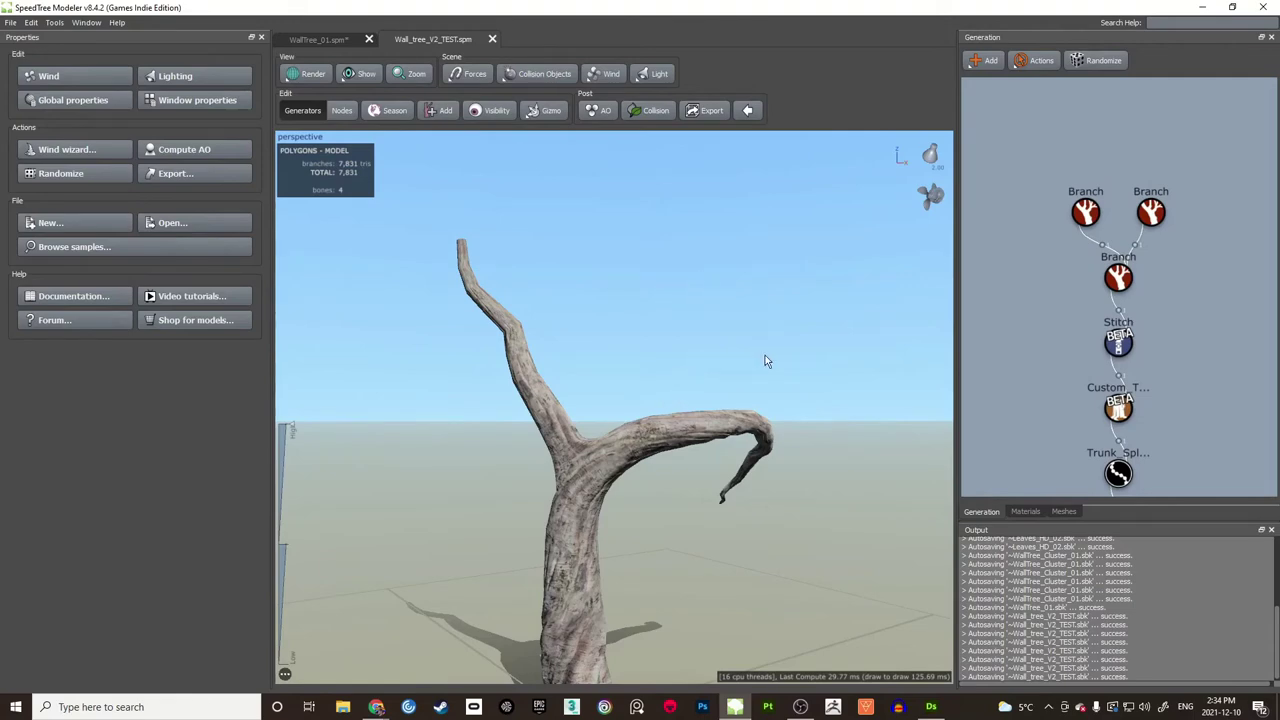
drag(765, 361, 726, 413)
drag(688, 374, 751, 383)
click(731, 422)
Step: Duplicate the side branch generator on the same parent and set the copy's first boundary to 0.62
click(1198, 262)
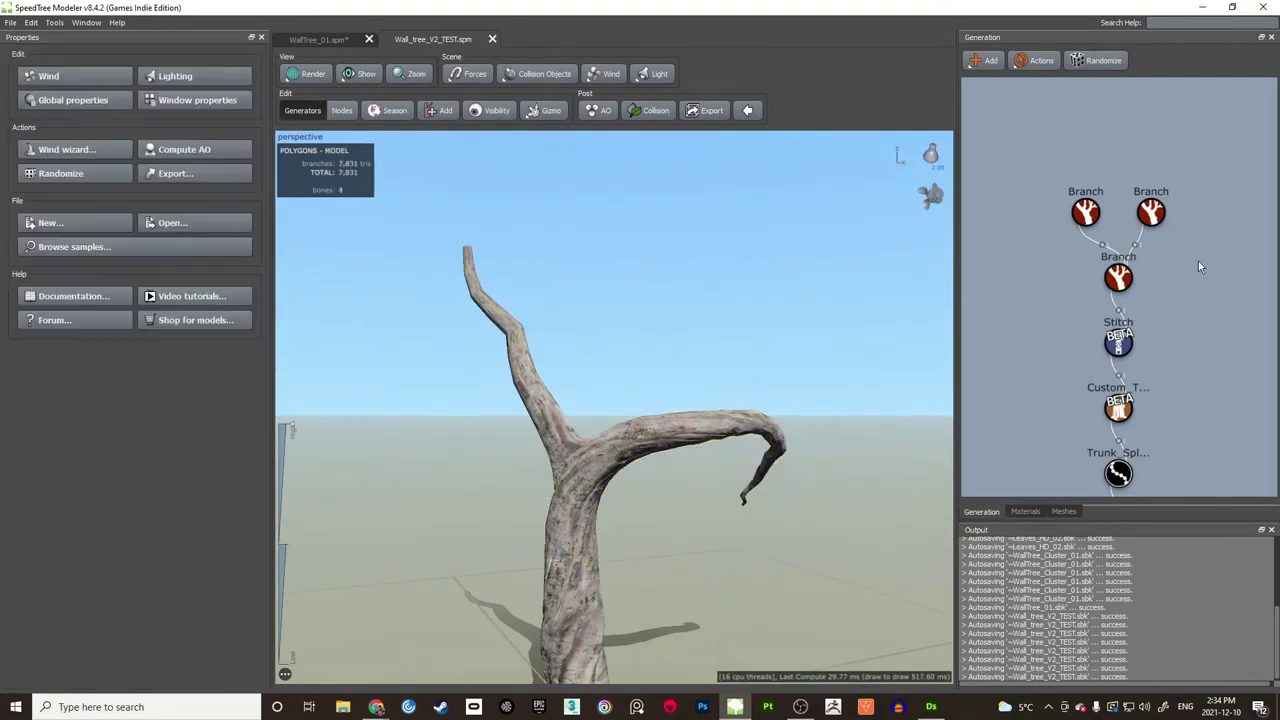
click(1151, 212)
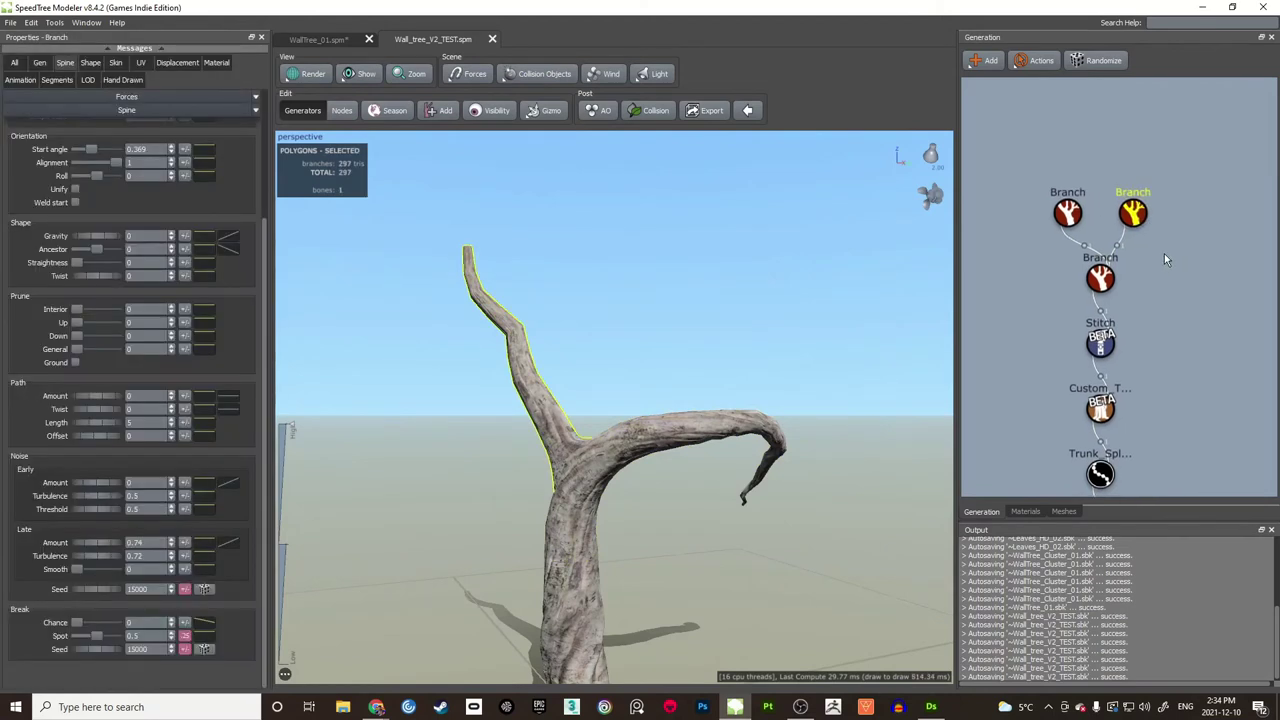
key(ctrl+v)
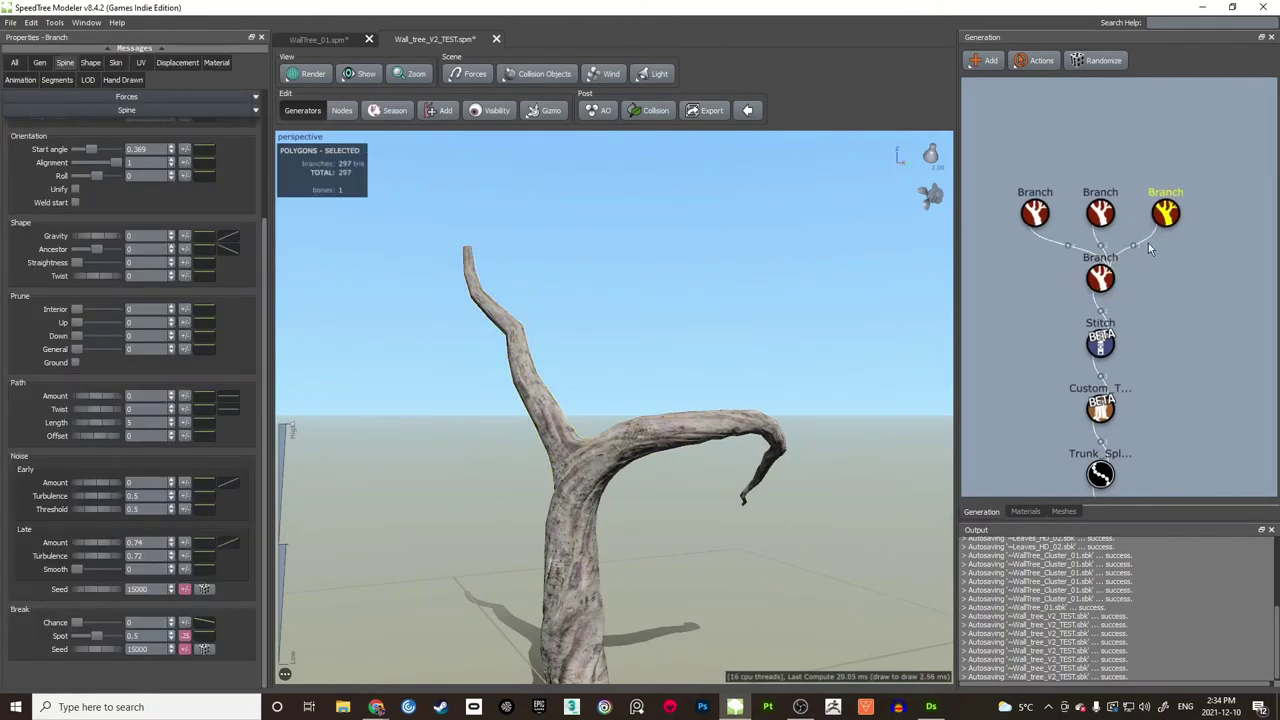
drag(722, 341, 637, 368)
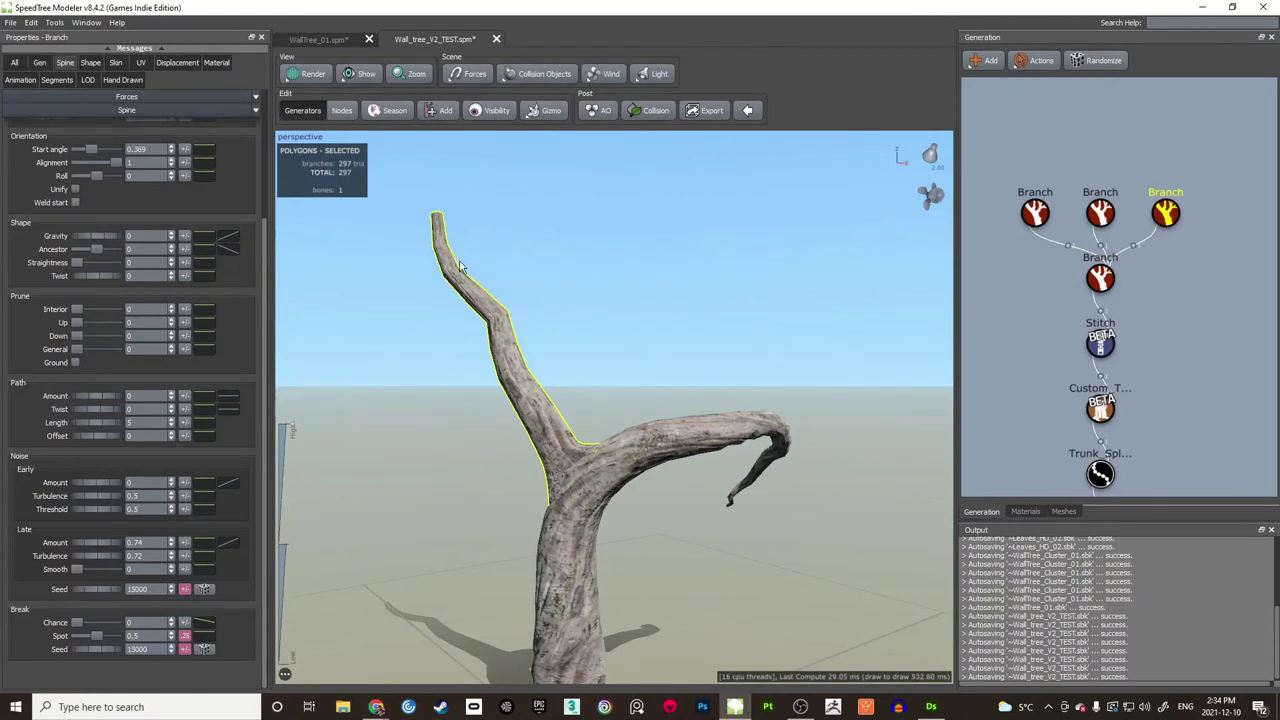
click(41, 64)
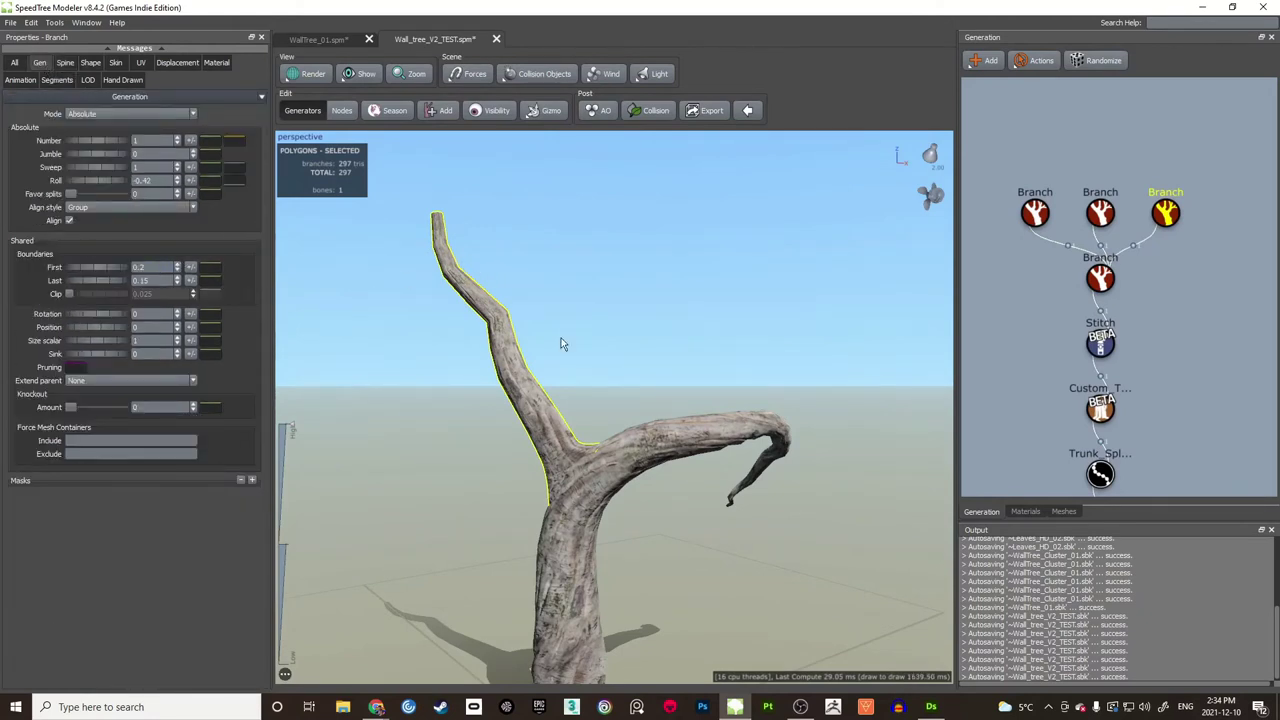
drag(88, 267, 117, 267)
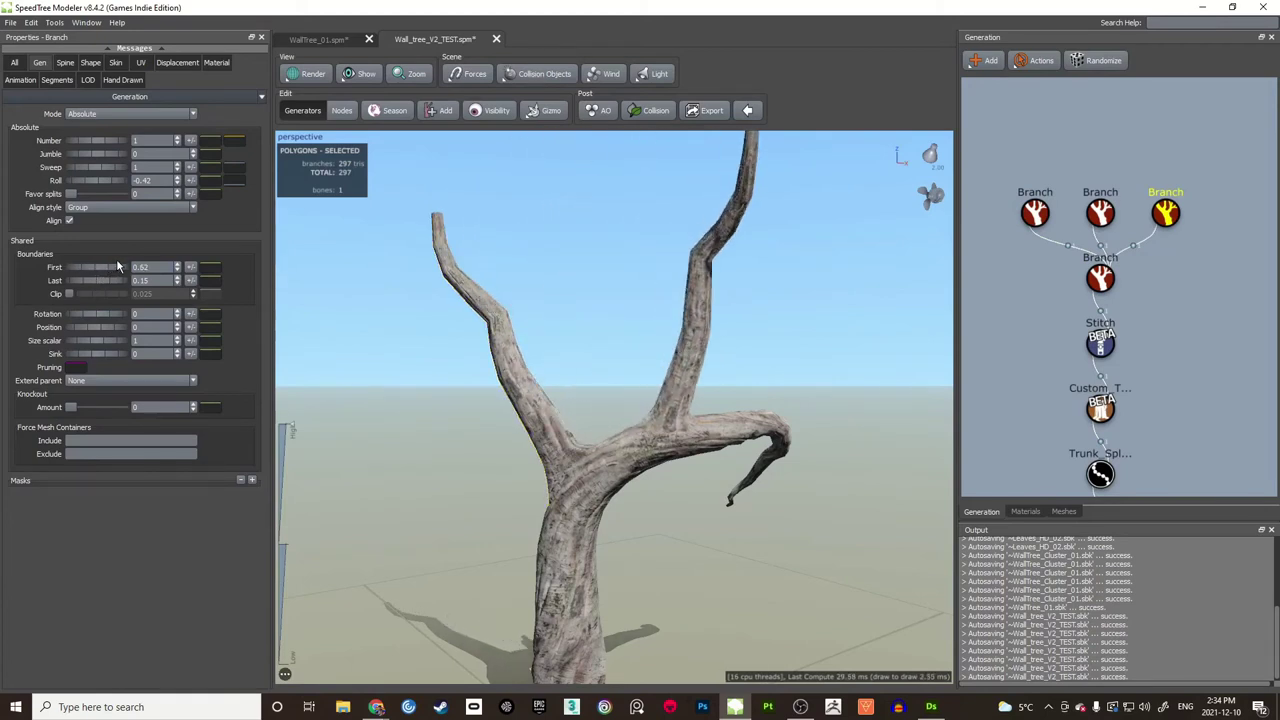
drag(543, 357, 617, 346)
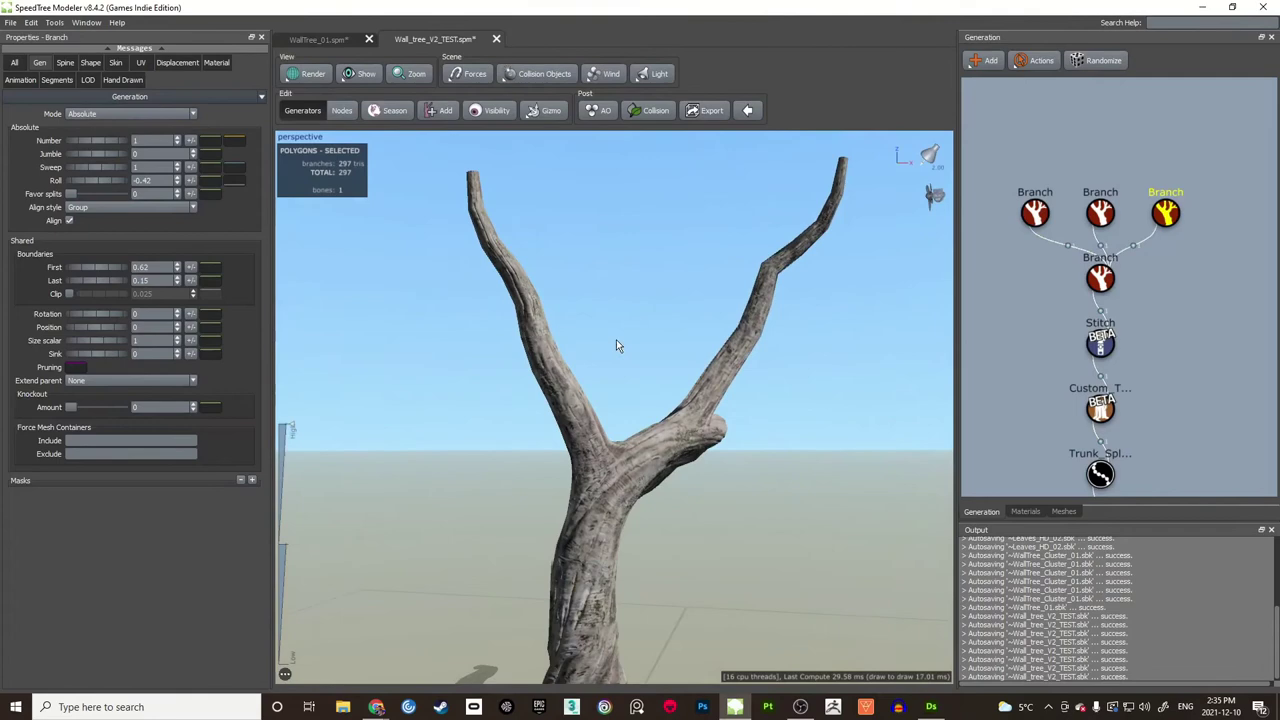
Step: Shorten the duplicated branch to 0.355 of its parent's length
click(757, 338)
drag(745, 352, 664, 371)
drag(765, 332, 692, 344)
scroll(776, 349, up, 3)
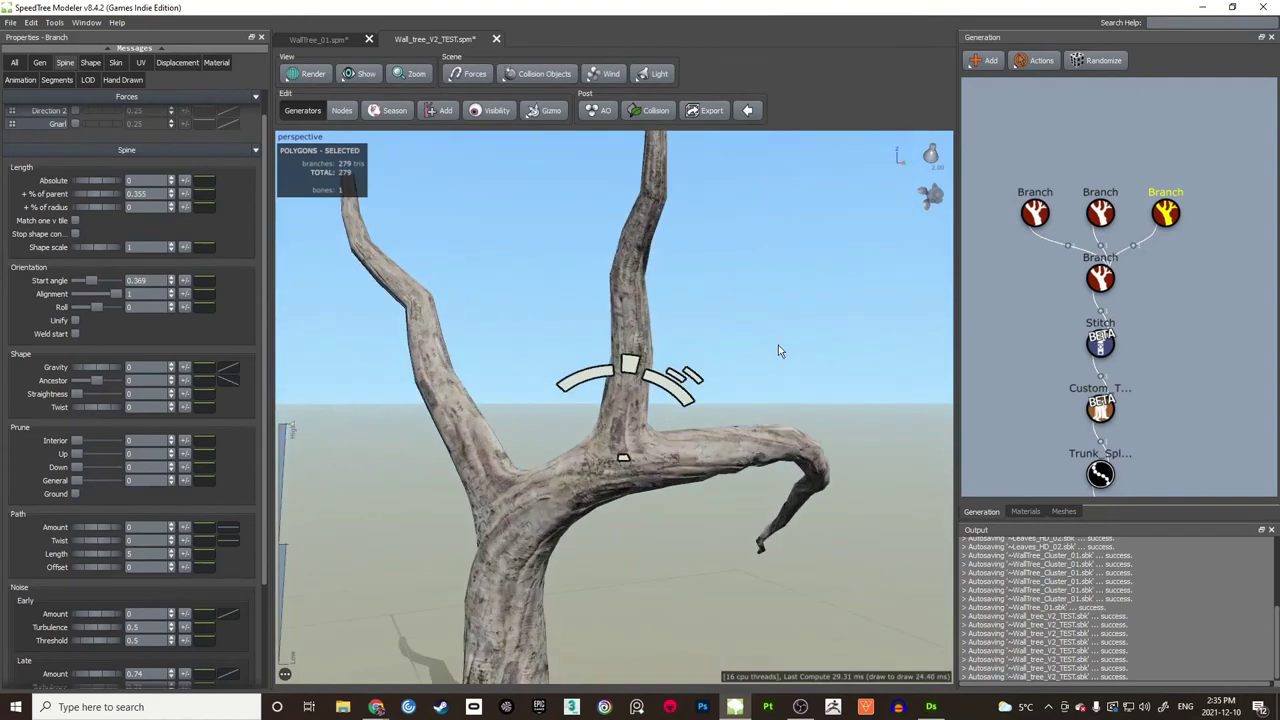
drag(780, 351, 802, 342)
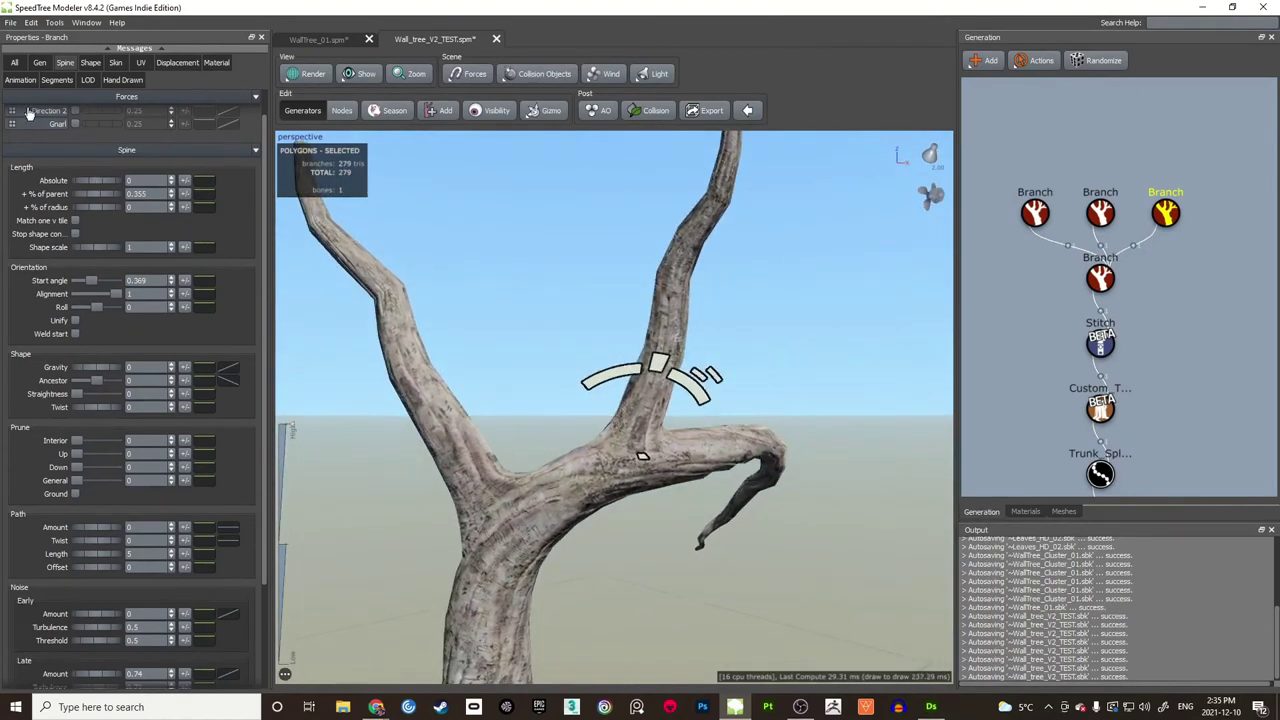
Step: Set the duplicated branch's generation roll to -0.59 and save the tree file
click(39, 62)
drag(99, 187, 86, 183)
click(698, 288)
drag(698, 288, 627, 349)
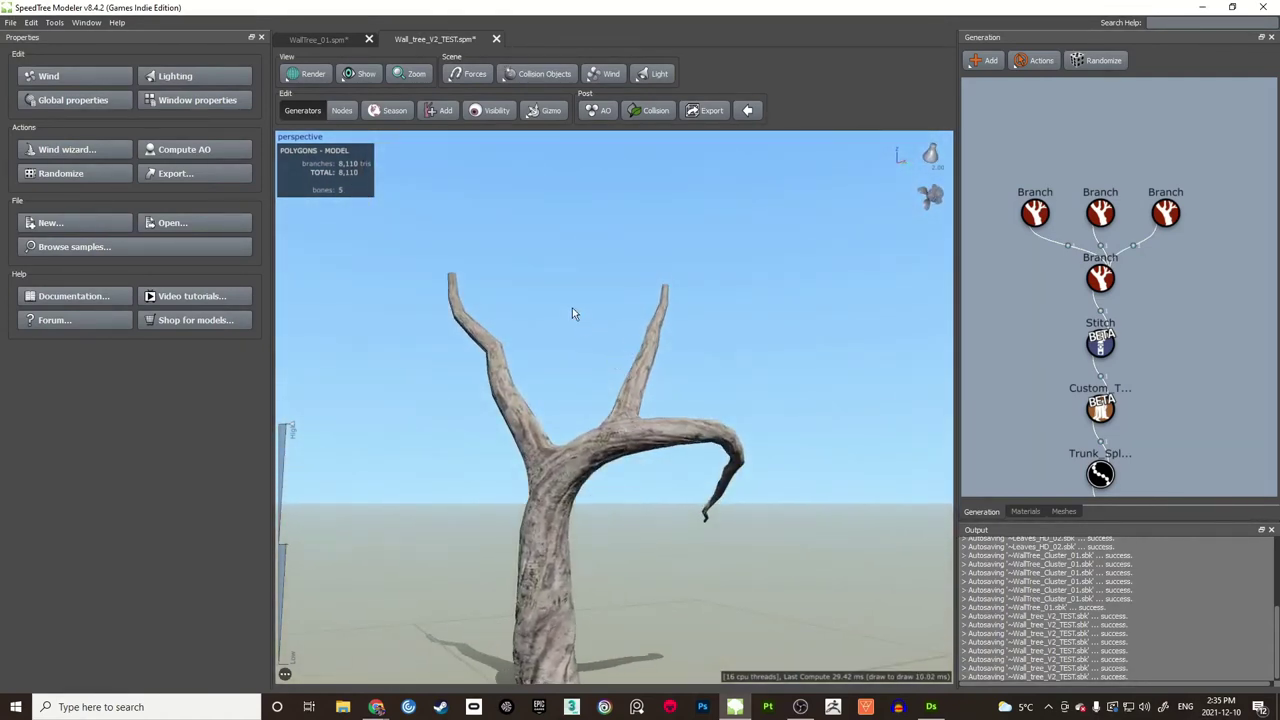
mouse_move(704, 354)
mouse_down()
mouse_move(685, 362)
mouse_move(685, 326)
mouse_move(690, 336)
mouse_up()
click(657, 359)
key(ctrl+s)
Step: Enable the Gnarl force on the duplicated branch with a strength of 0.41
scroll(708, 337, up, 1)
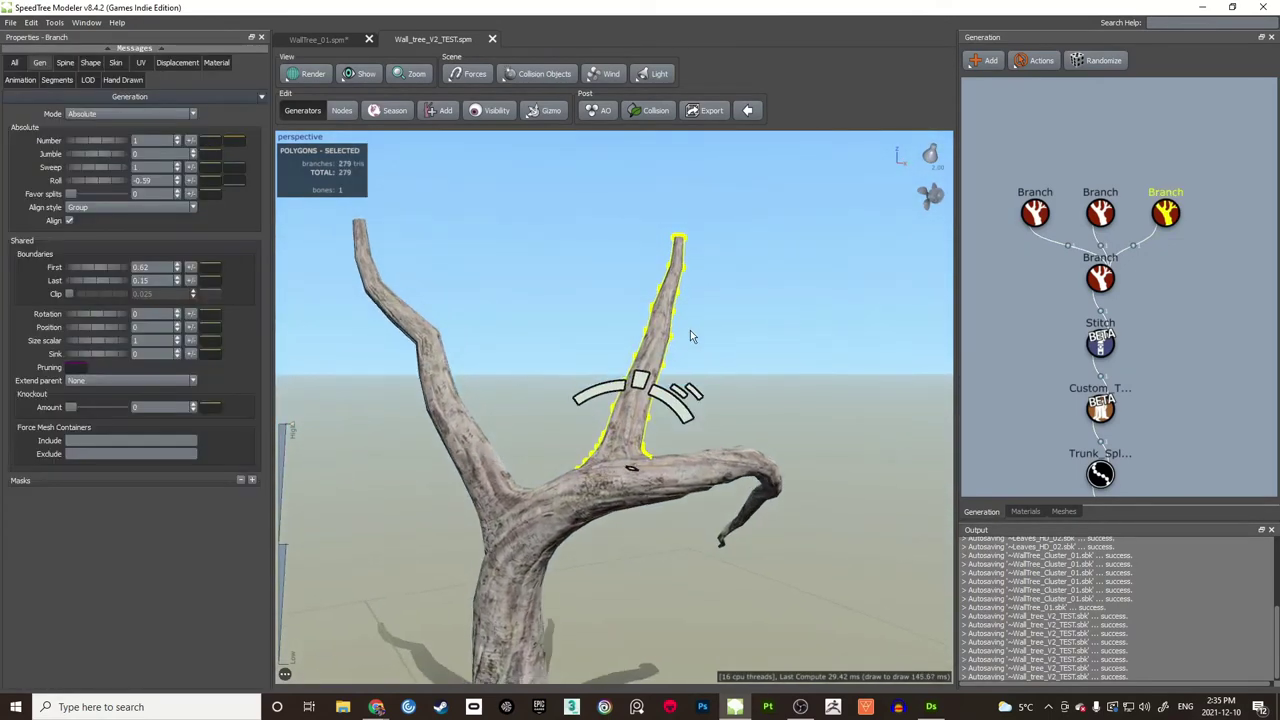
click(64, 63)
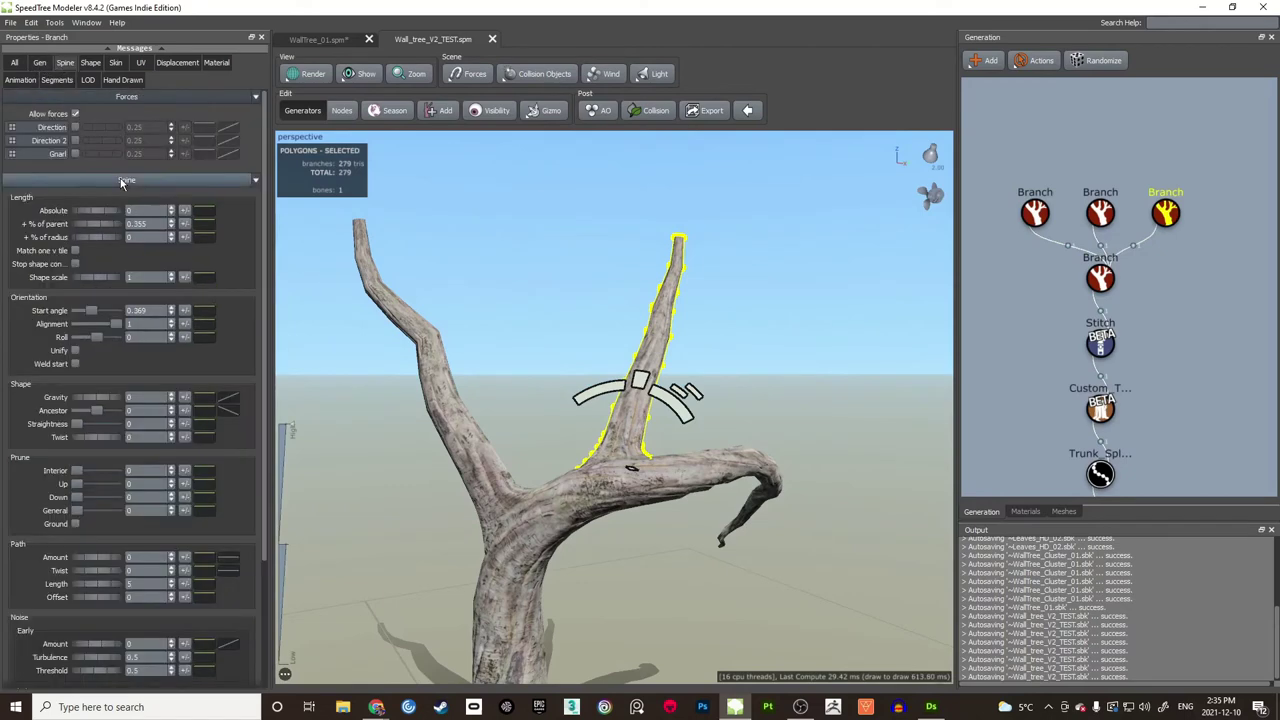
click(75, 154)
mouse_move(437, 290)
mouse_down()
mouse_move(520, 280)
mouse_move(412, 279)
mouse_move(461, 313)
mouse_move(441, 296)
mouse_up()
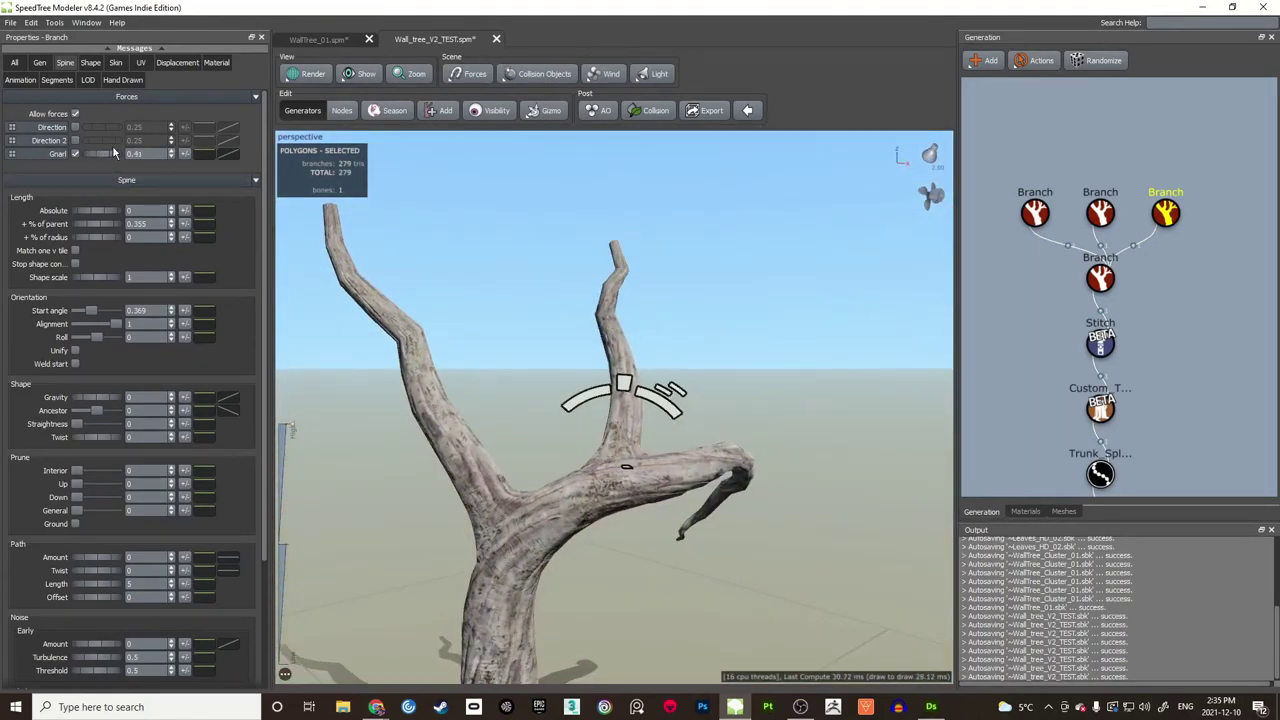
Step: Set the duplicated branch's Gnarl strength to 0.54 and its spine roll to -0.322
drag(113, 152, 146, 140)
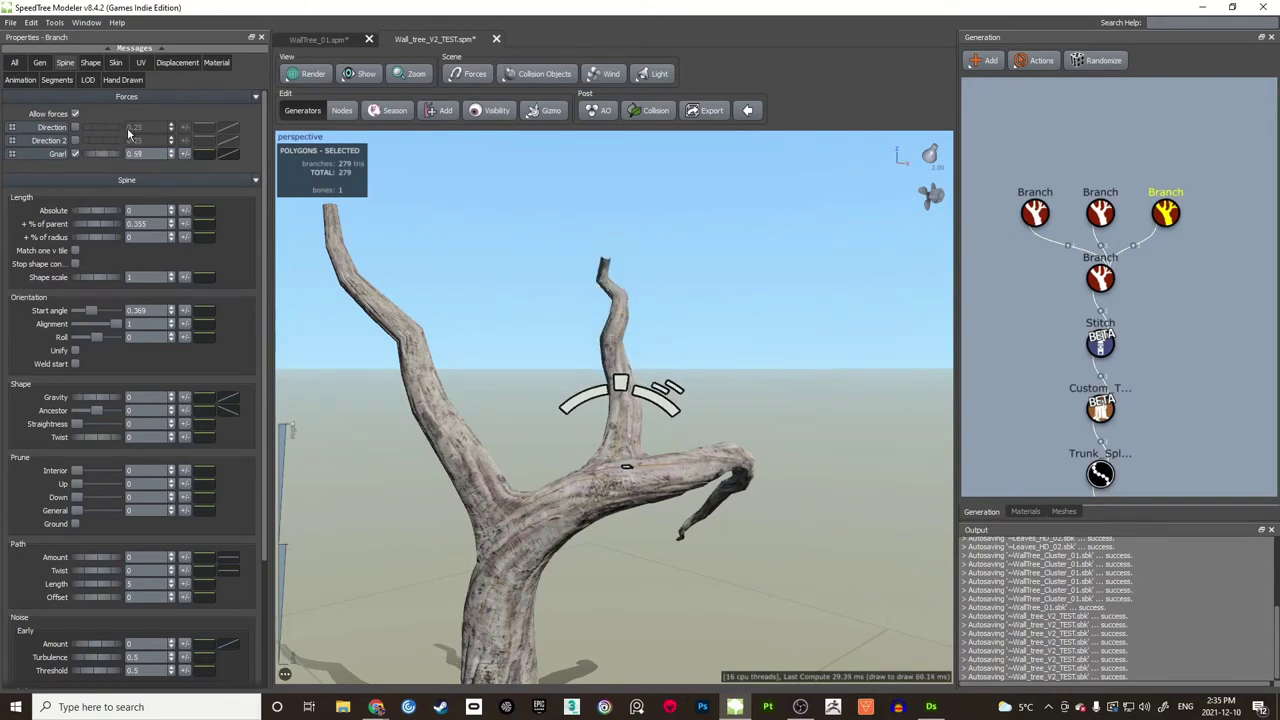
drag(455, 201, 592, 225)
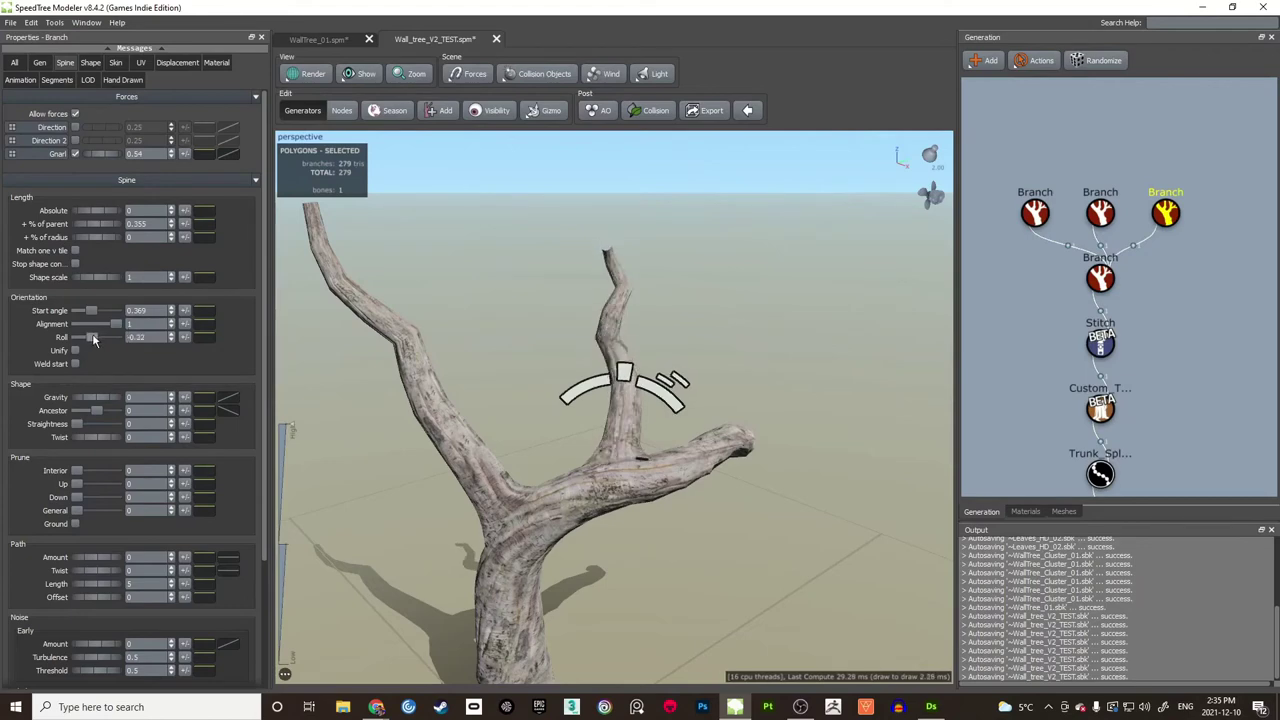
click(527, 336)
drag(527, 336, 599, 306)
click(563, 342)
click(564, 322)
Step: Enable Gnarl on the long side branch nearest the trunk at strength 0.09 and set its spine roll to -0.05
click(523, 355)
click(75, 154)
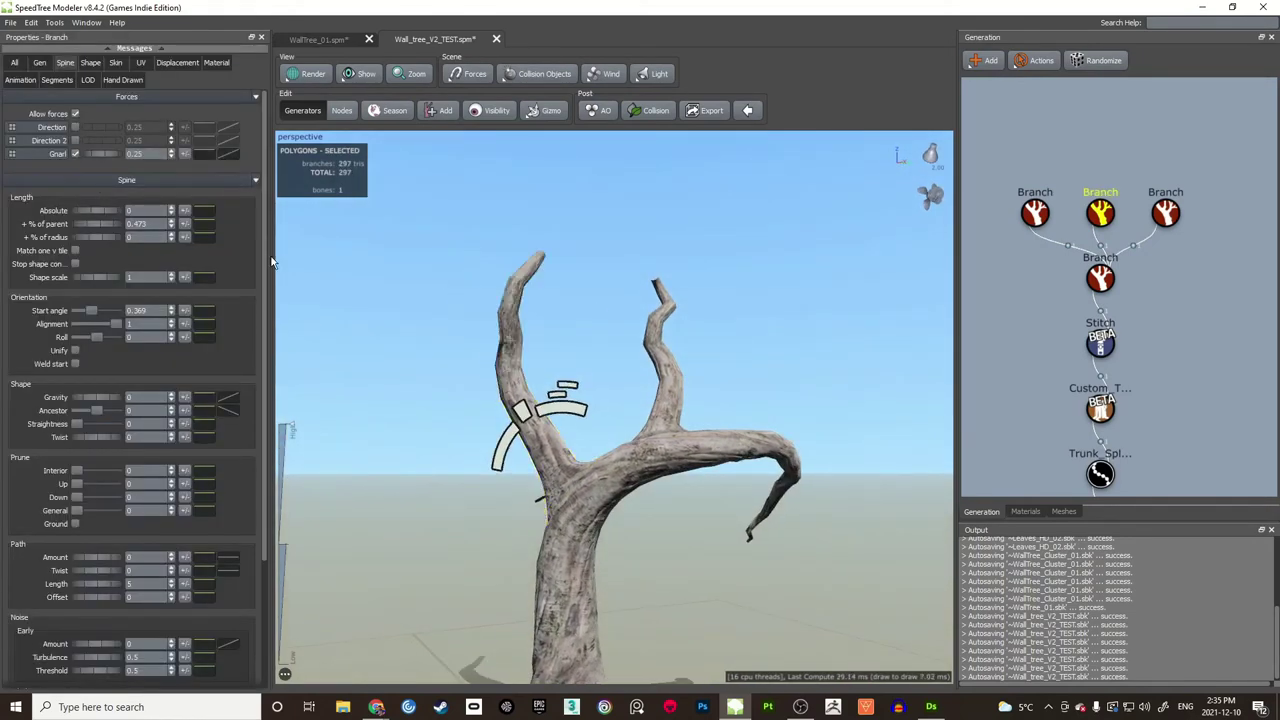
drag(385, 238, 473, 247)
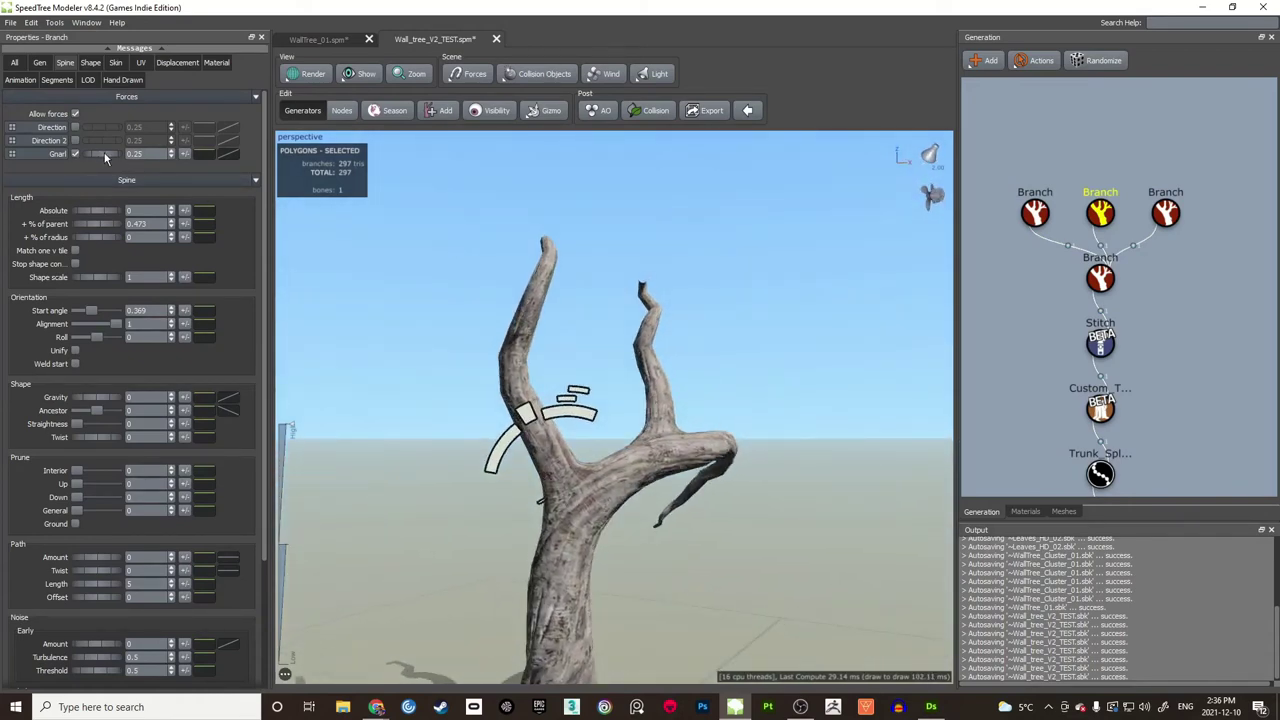
drag(105, 157, 94, 157)
drag(330, 240, 475, 225)
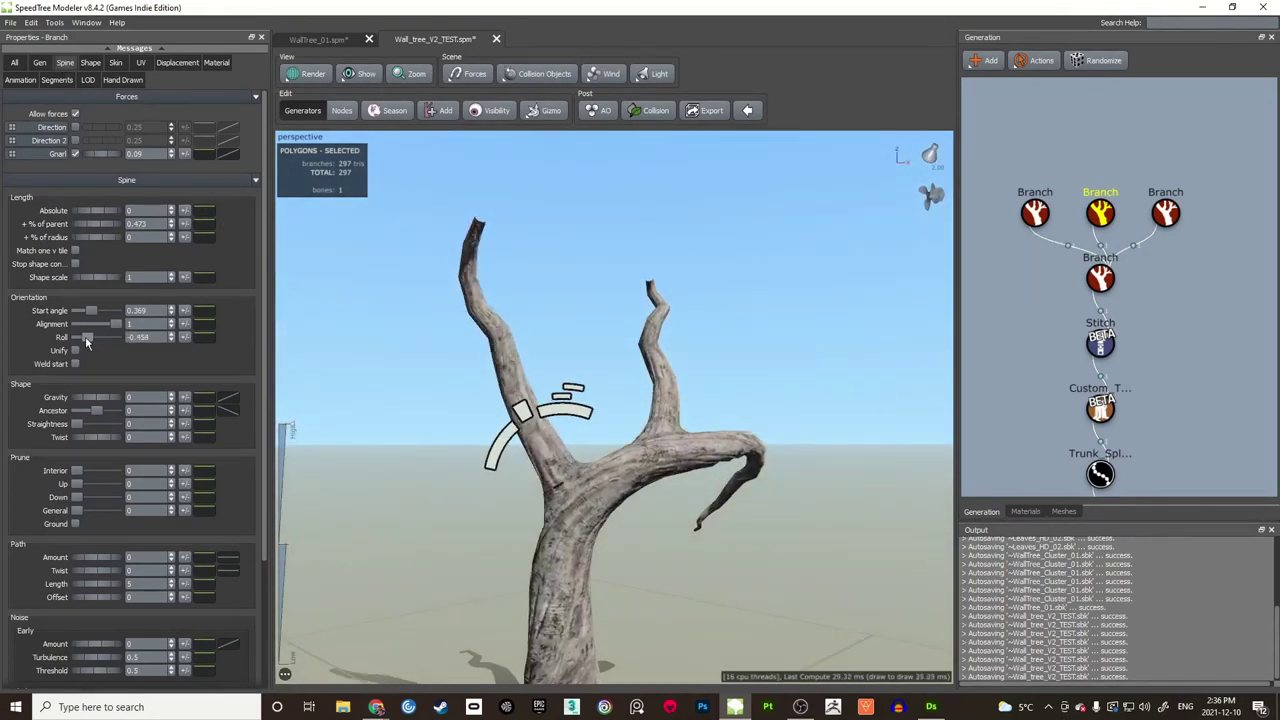
drag(86, 343, 101, 337)
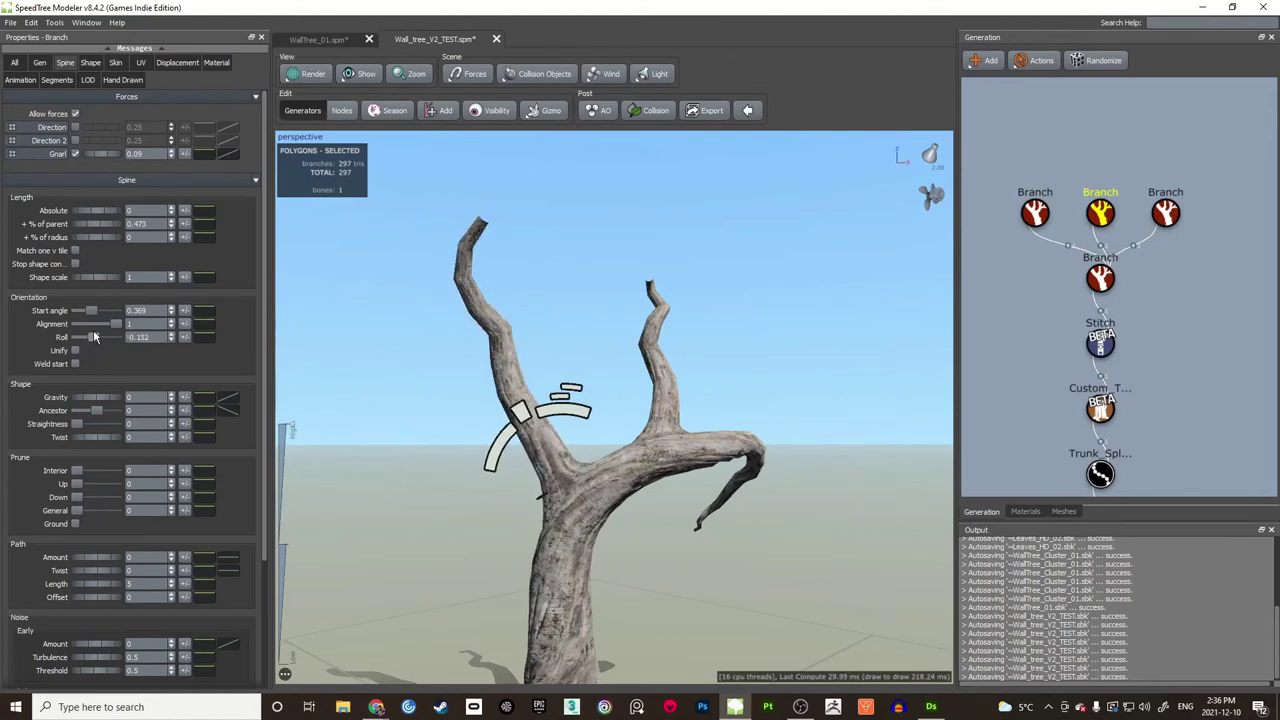
click(587, 323)
drag(587, 323, 647, 380)
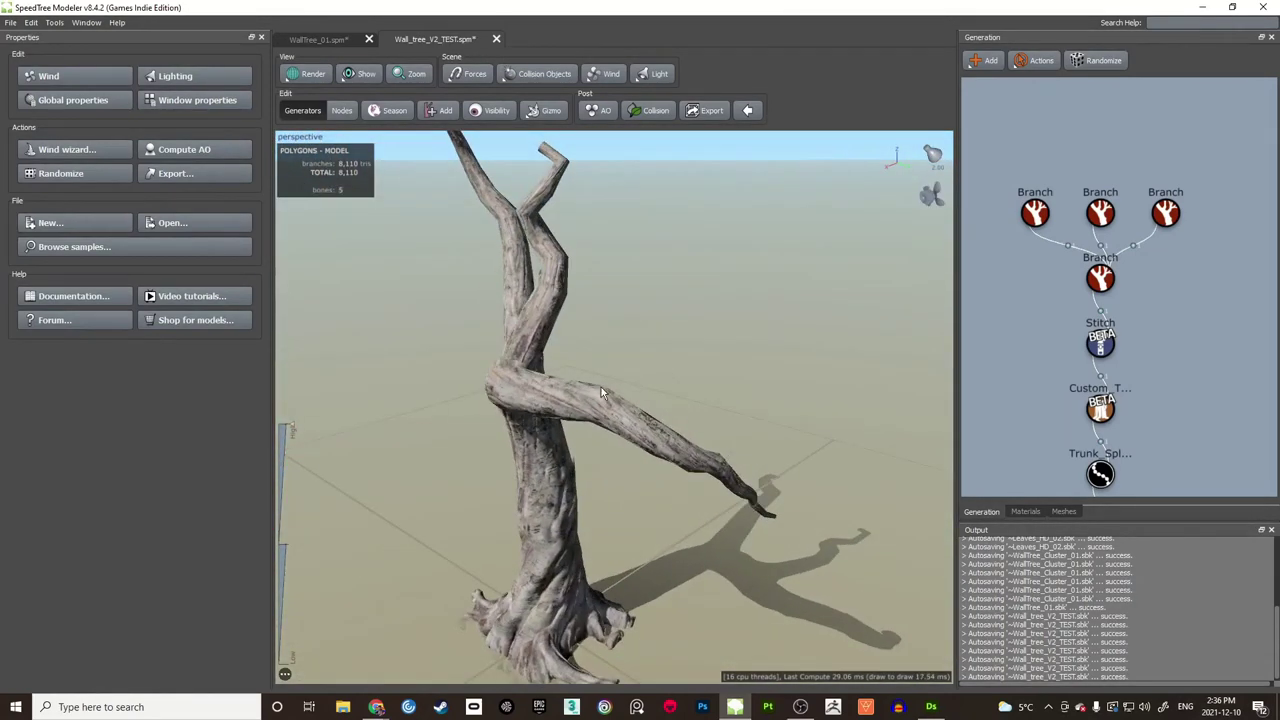
Step: Duplicate the shorter upright side branch generator onto the same parent branch and set the copy's first boundary to 1.24
drag(800, 296, 628, 364)
click(560, 327)
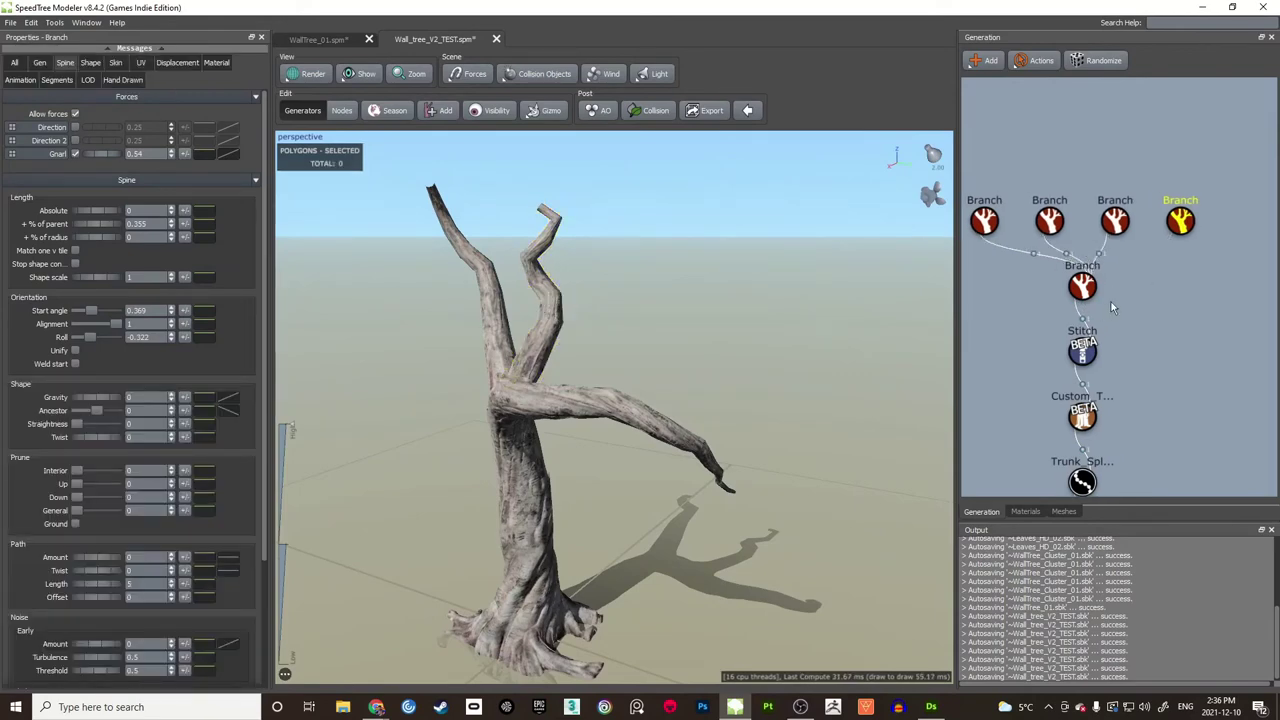
click(665, 419)
click(1176, 258)
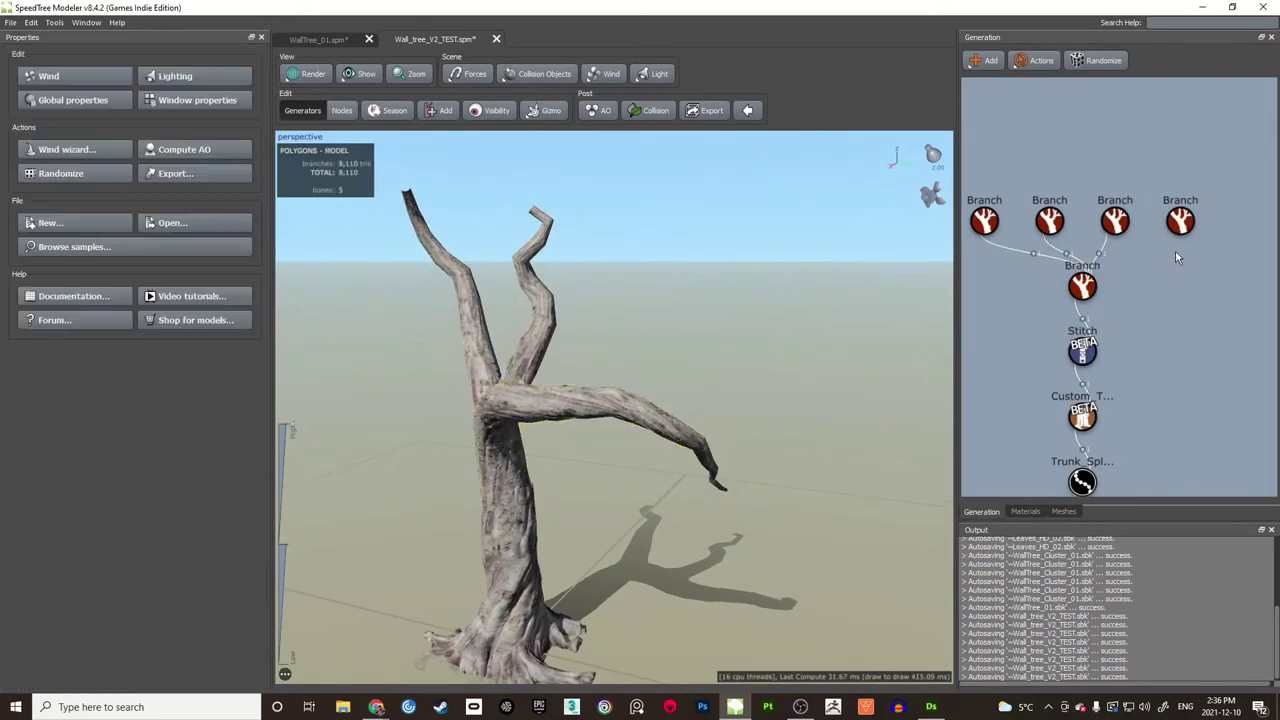
click(1179, 222)
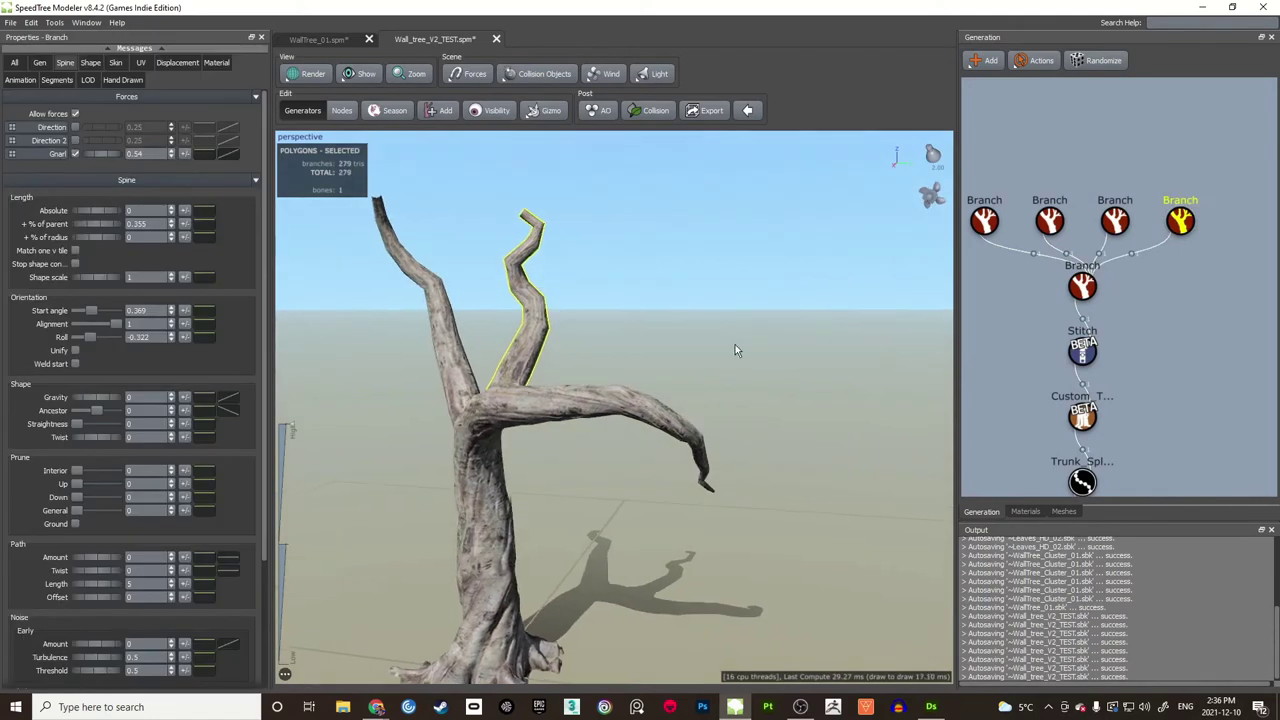
click(39, 62)
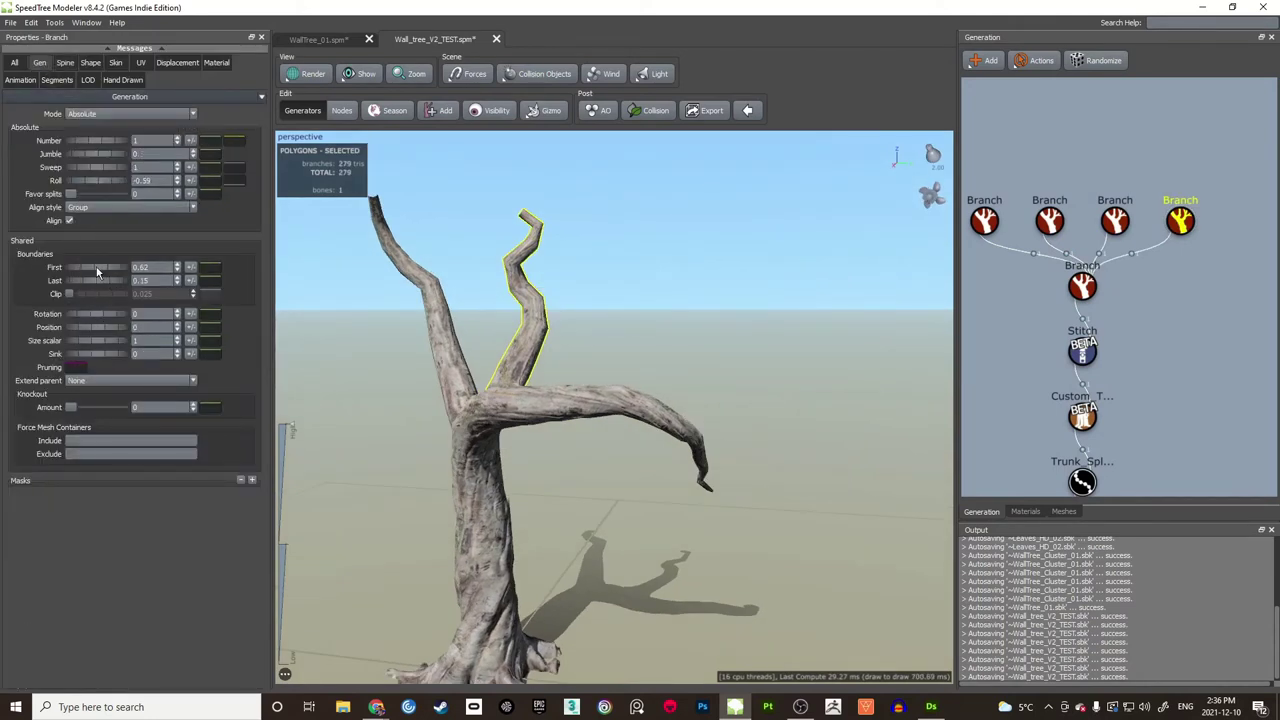
drag(110, 272, 138, 271)
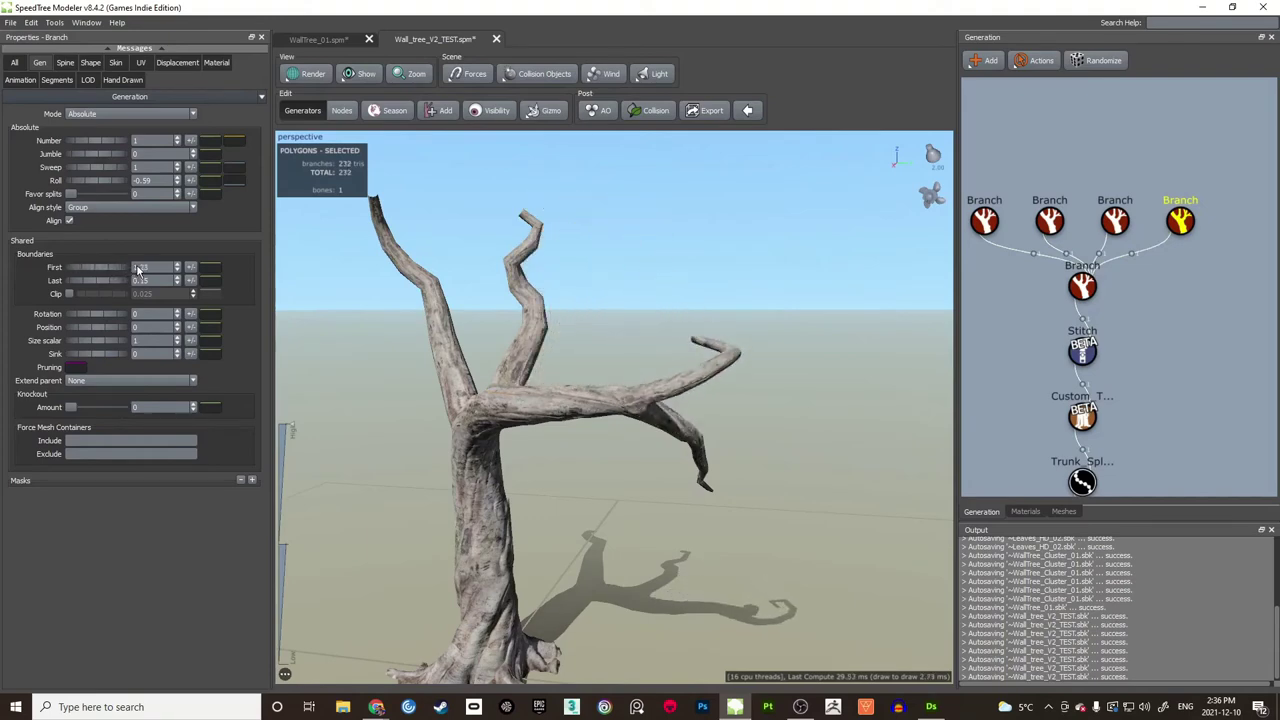
drag(528, 331, 656, 337)
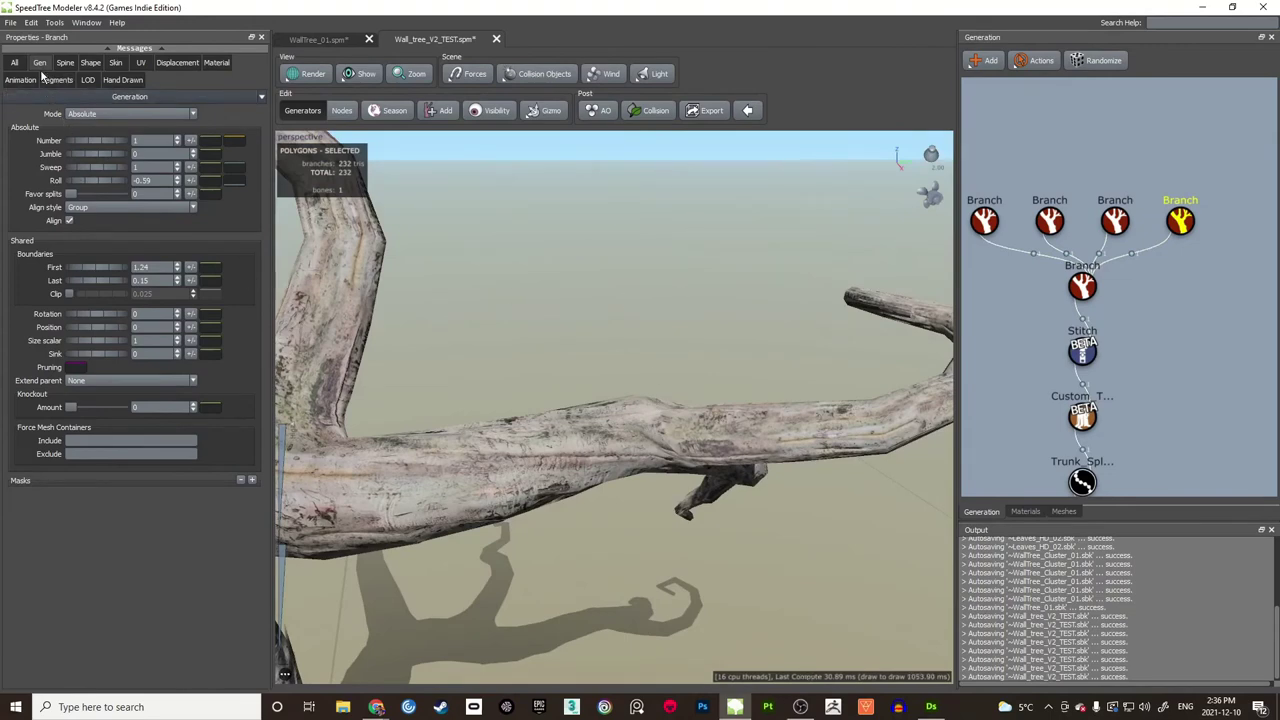
Step: Set the new outermost side branch's generation roll to -0.79
drag(100, 179, 92, 181)
scroll(594, 308, down, 3)
drag(594, 308, 612, 292)
scroll(604, 299, down, 3)
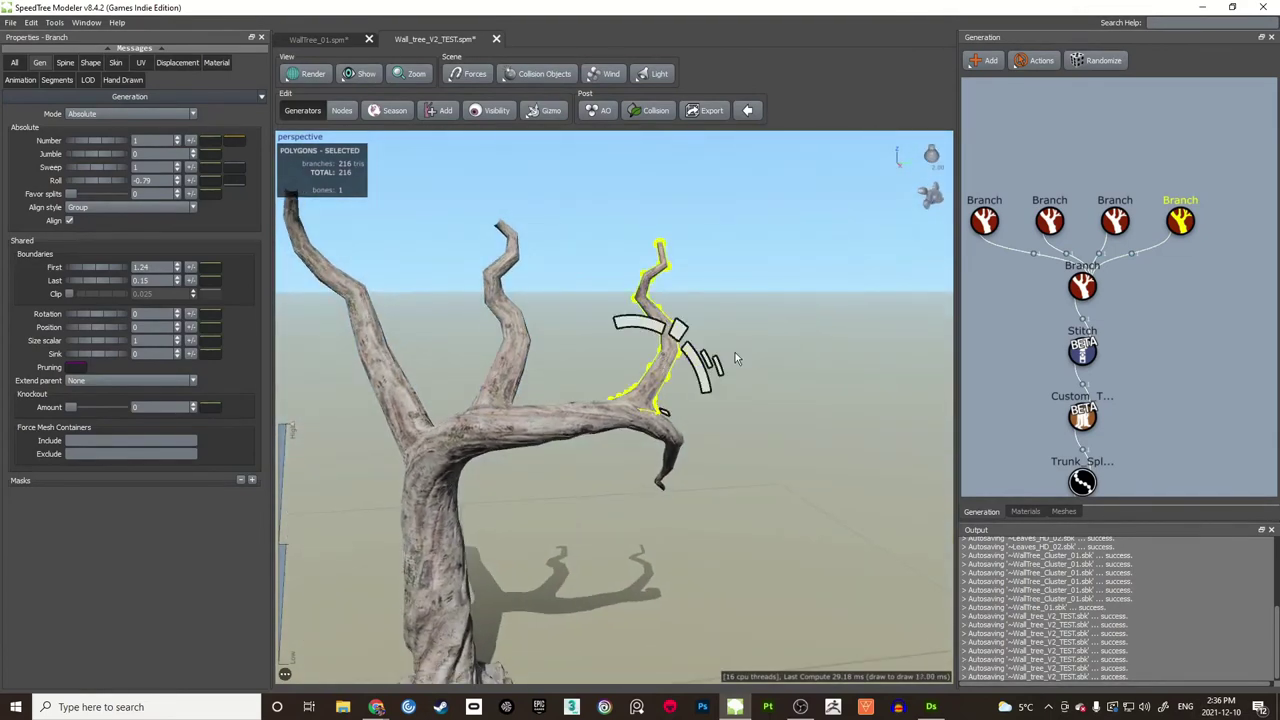
Step: Set the outermost side branch's length to 0.245 of its parent, its start angle to 0.315 and its Gnarl strength to 0.1
drag(712, 362, 667, 368)
drag(772, 346, 805, 348)
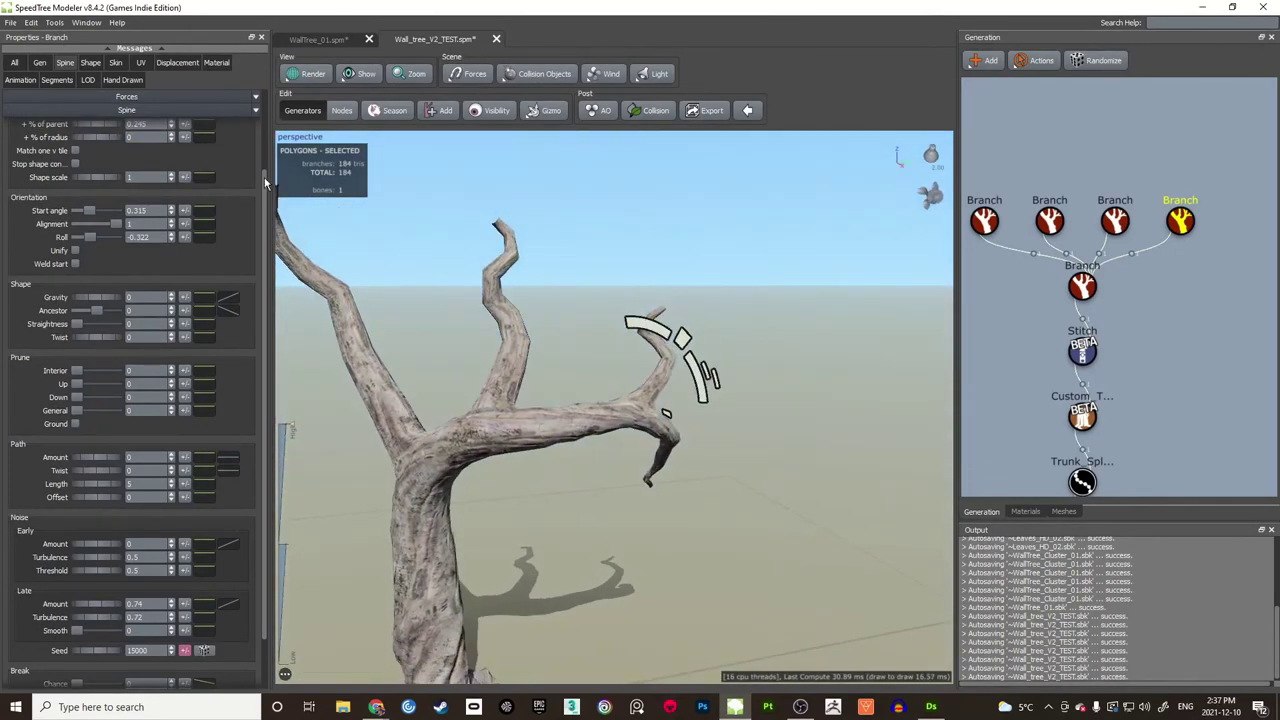
drag(266, 199, 263, 121)
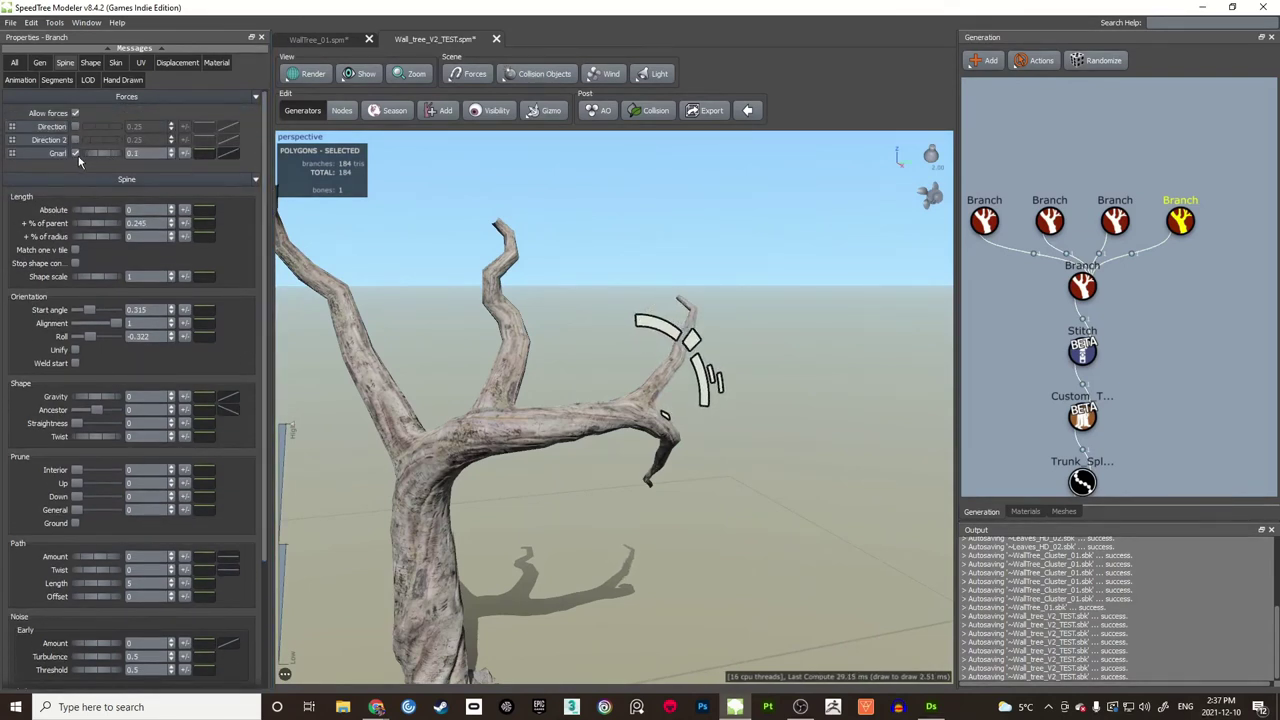
click(524, 254)
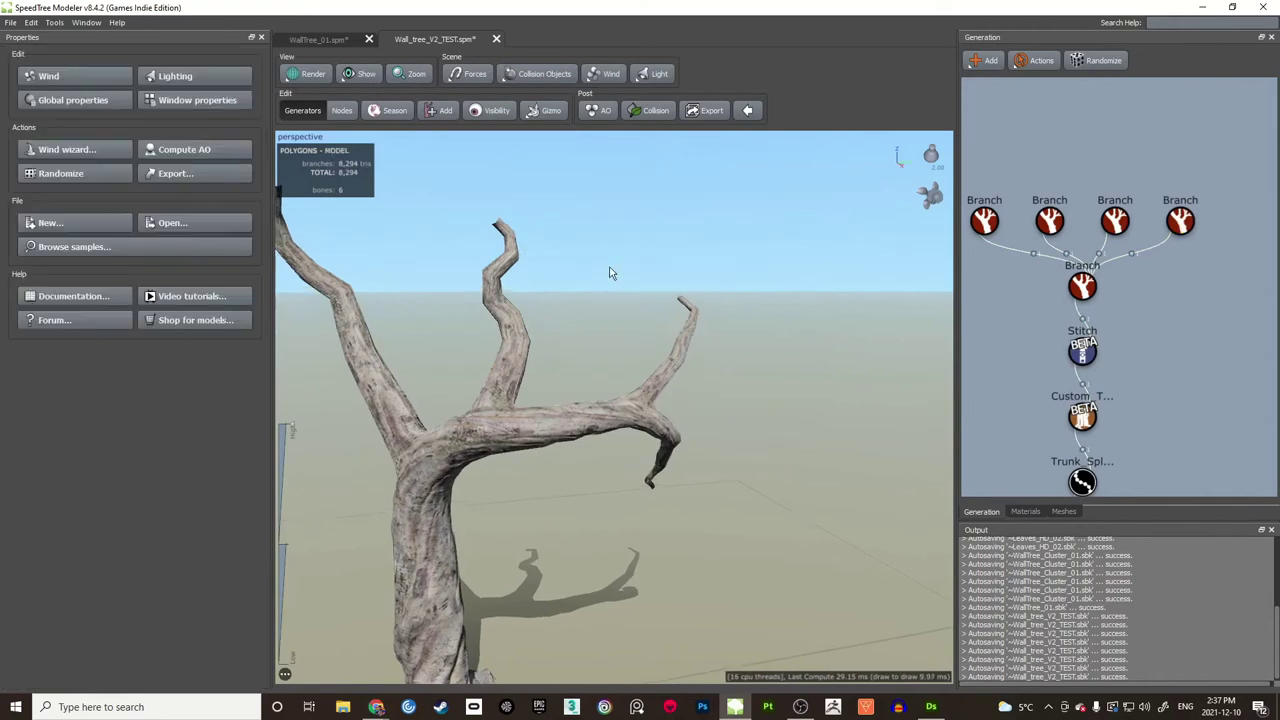
Step: Inspect the outermost branch's junction and the whole tree from several angles, and save the tree file
drag(608, 271, 721, 408)
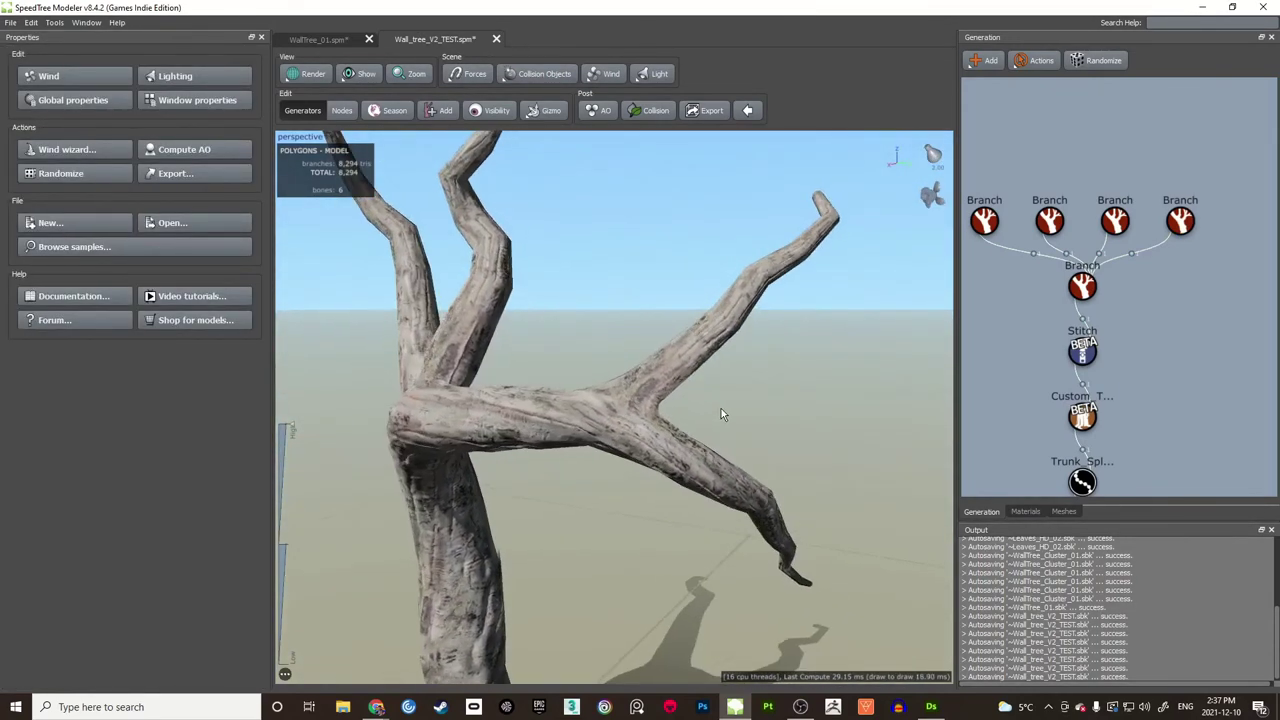
scroll(690, 406, up, 3)
drag(697, 318, 605, 393)
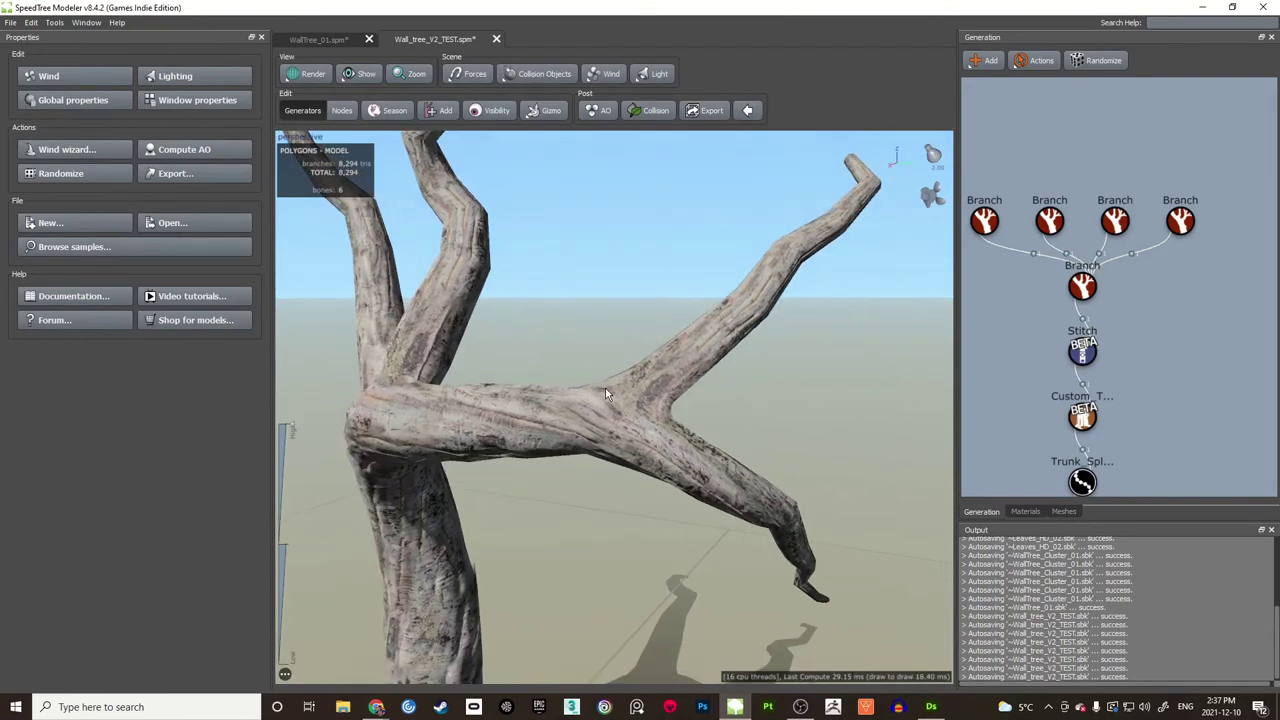
scroll(776, 411, down, 3)
drag(757, 396, 627, 376)
scroll(622, 325, down, 3)
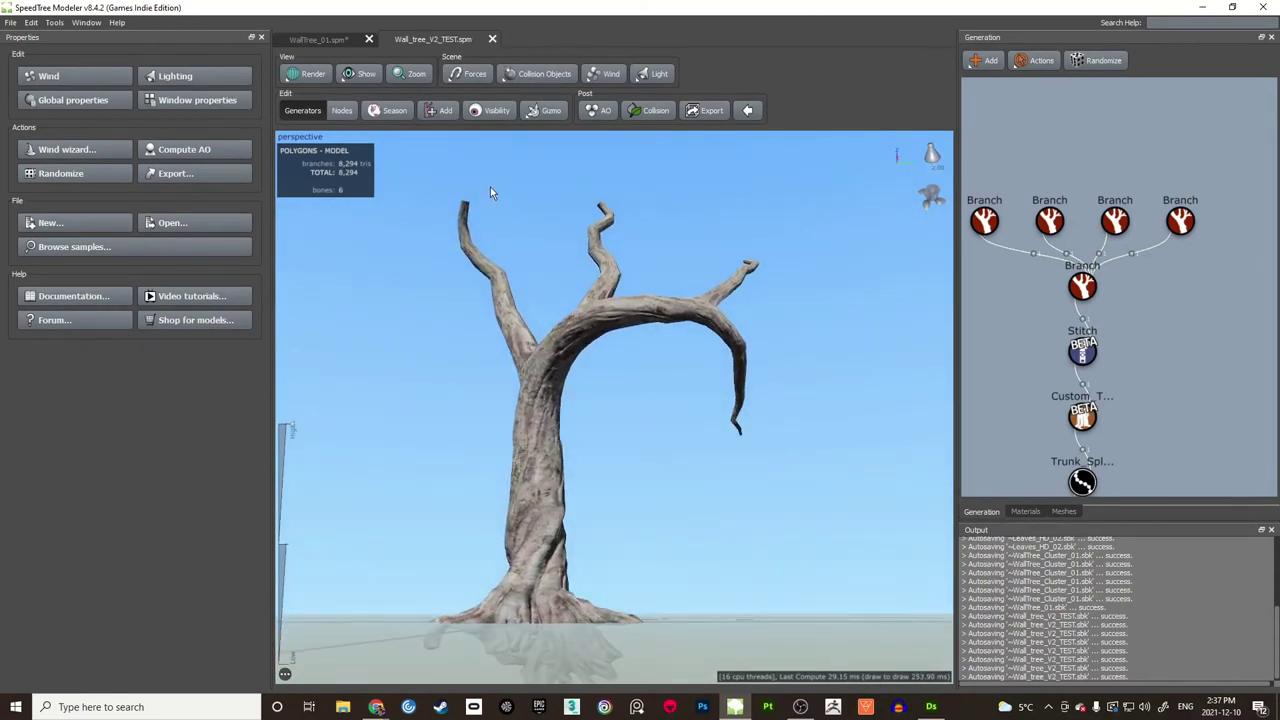
Step: Set the generation roll of the long side branch nearest the trunk to -0.34
click(519, 322)
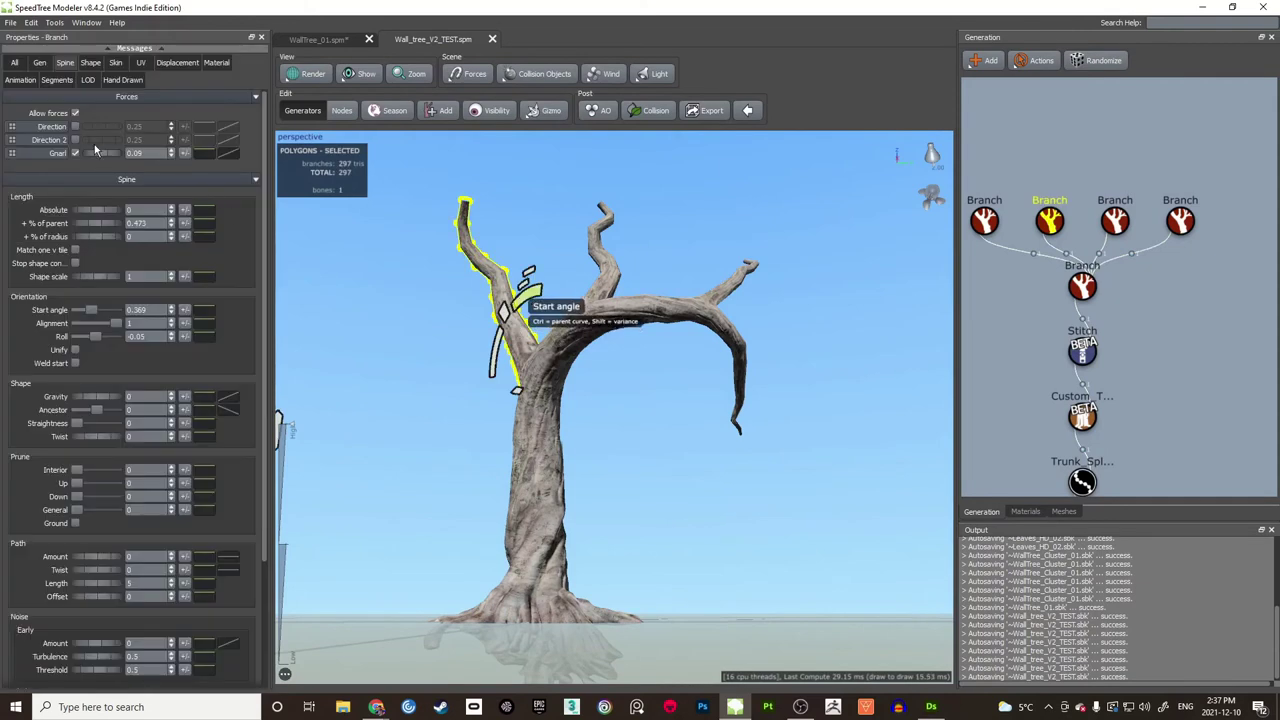
click(39, 62)
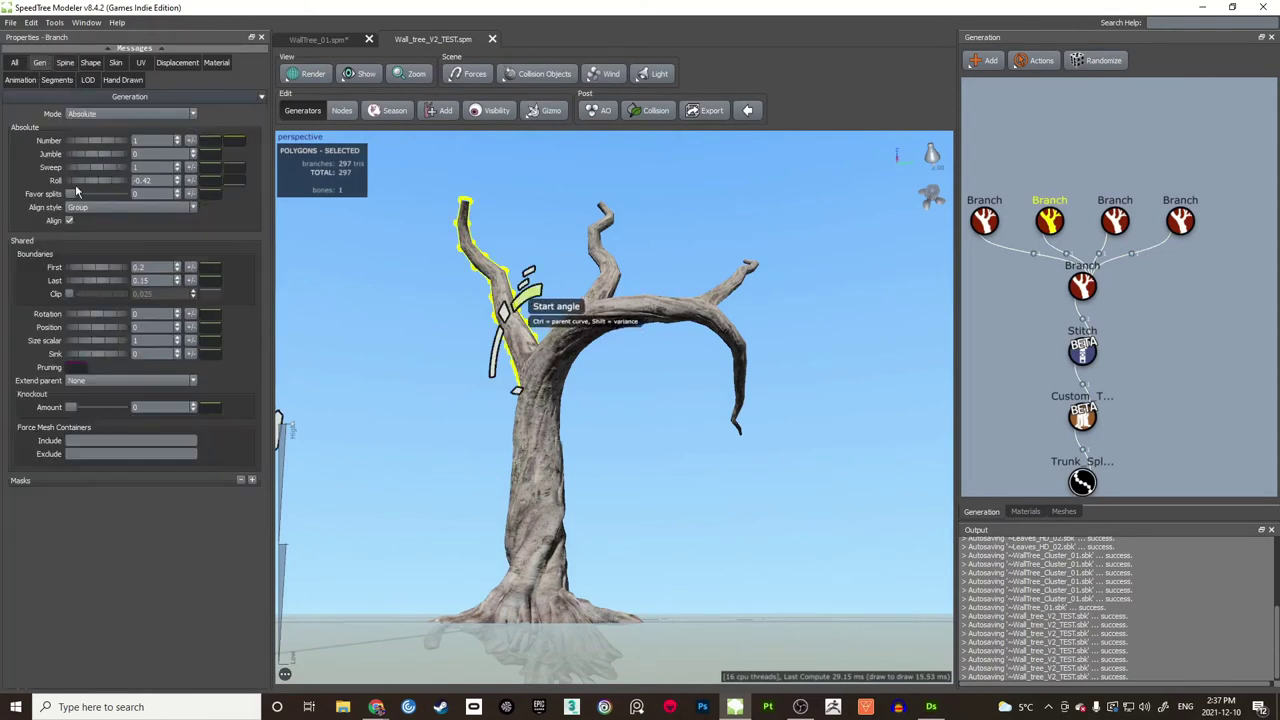
drag(96, 176, 101, 171)
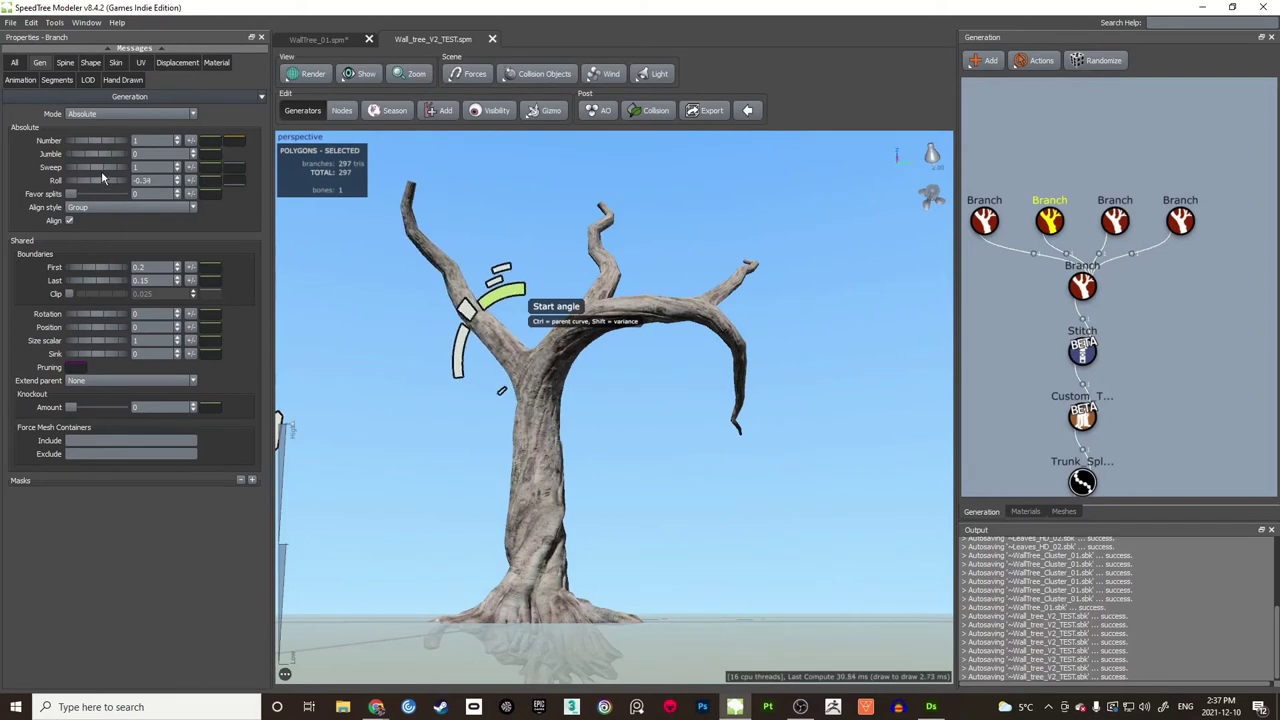
click(362, 359)
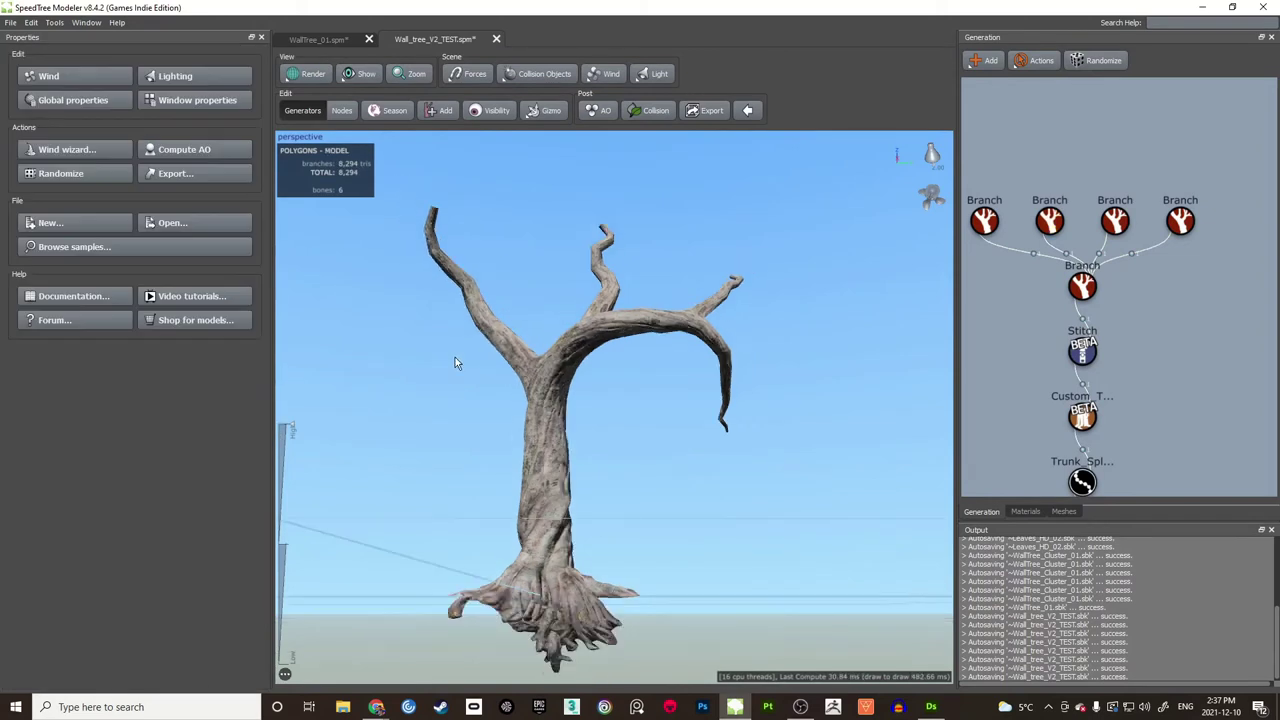
Step: Reduce the start angle of the long side branch nearest the trunk to 0.271 and save the tree file
click(500, 352)
drag(504, 300, 541, 263)
click(617, 452)
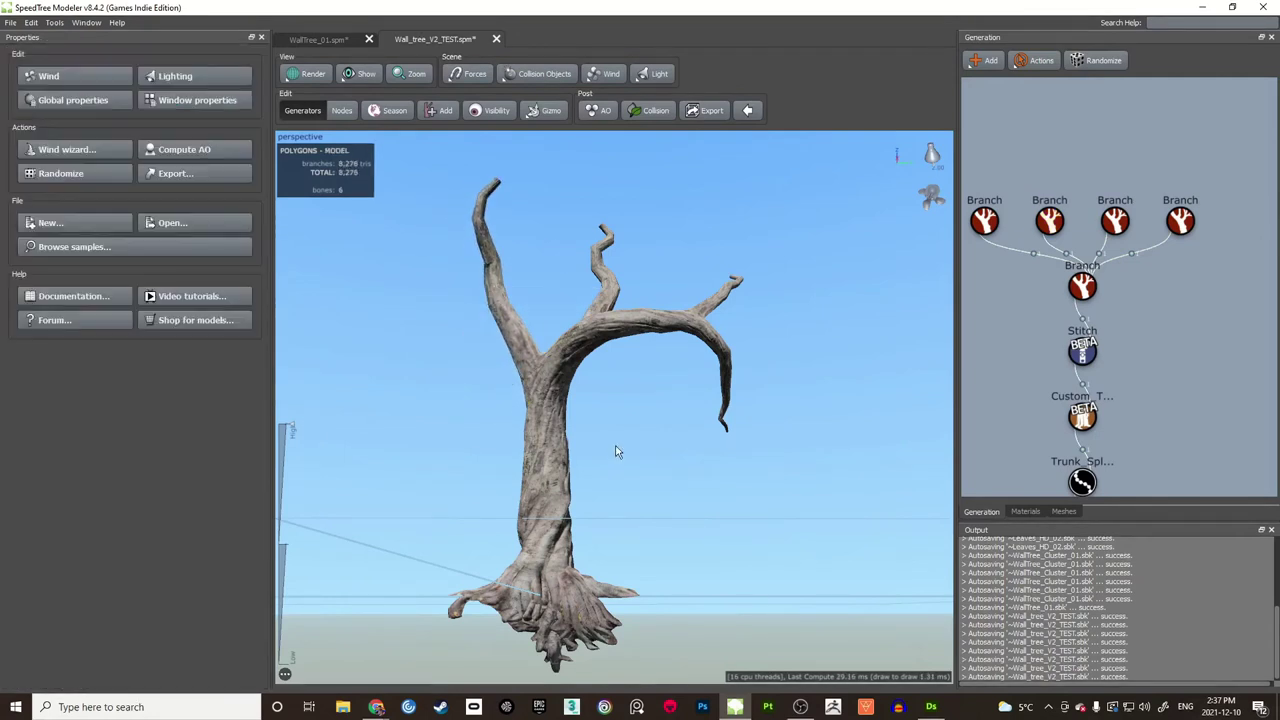
key(ctrl+s)
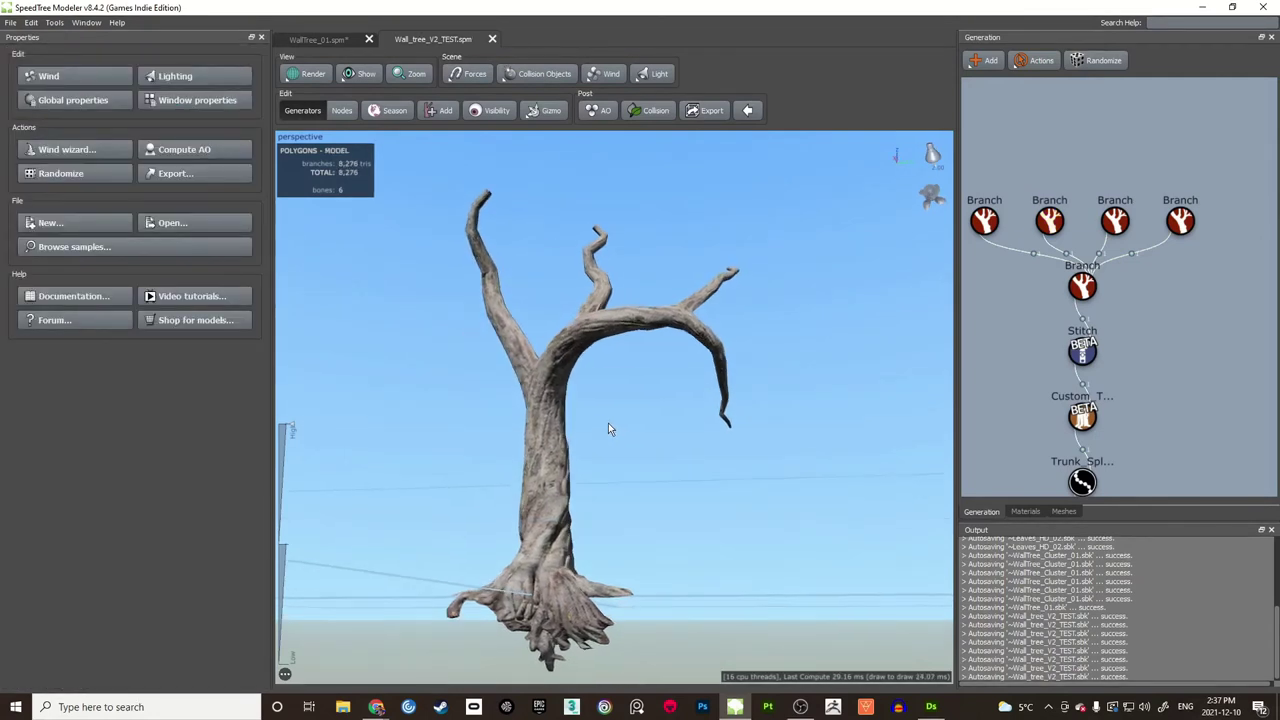
Step: Examine the tree's shape and check which side branch each of the four upper Branch generators controls
drag(621, 433, 538, 357)
middle_drag(1050, 232, 1064, 250)
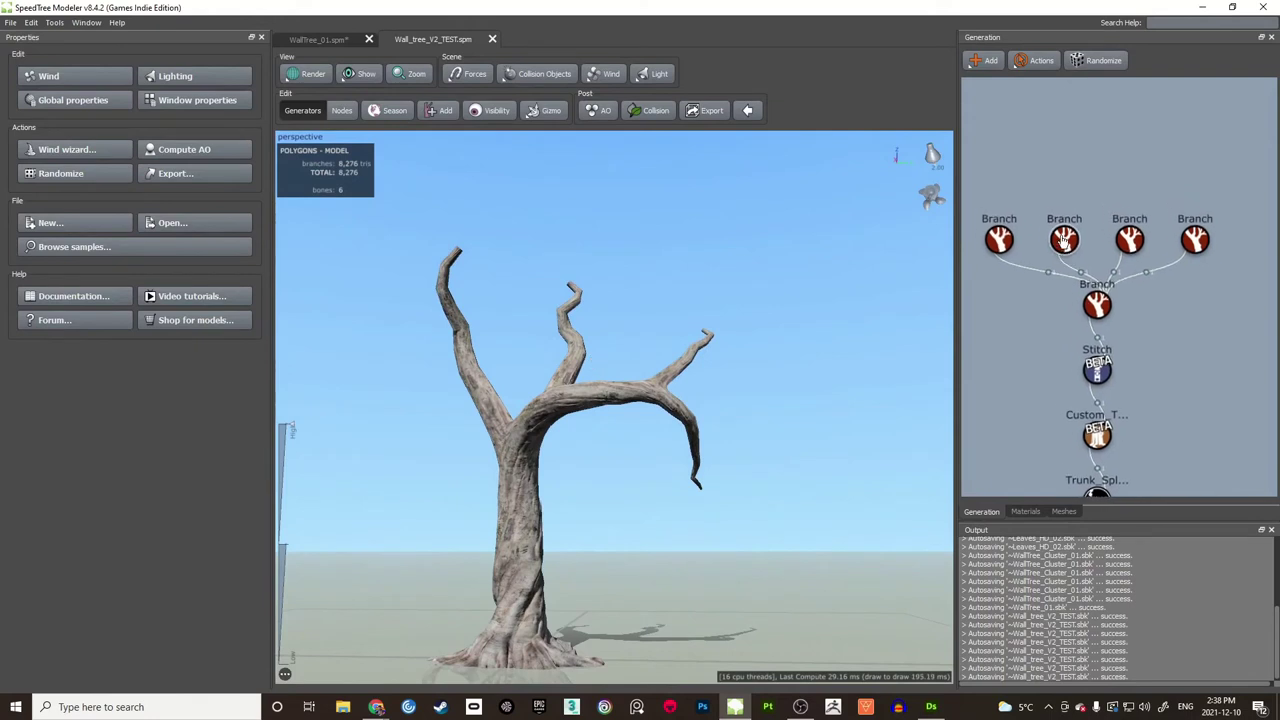
click(999, 238)
click(1138, 242)
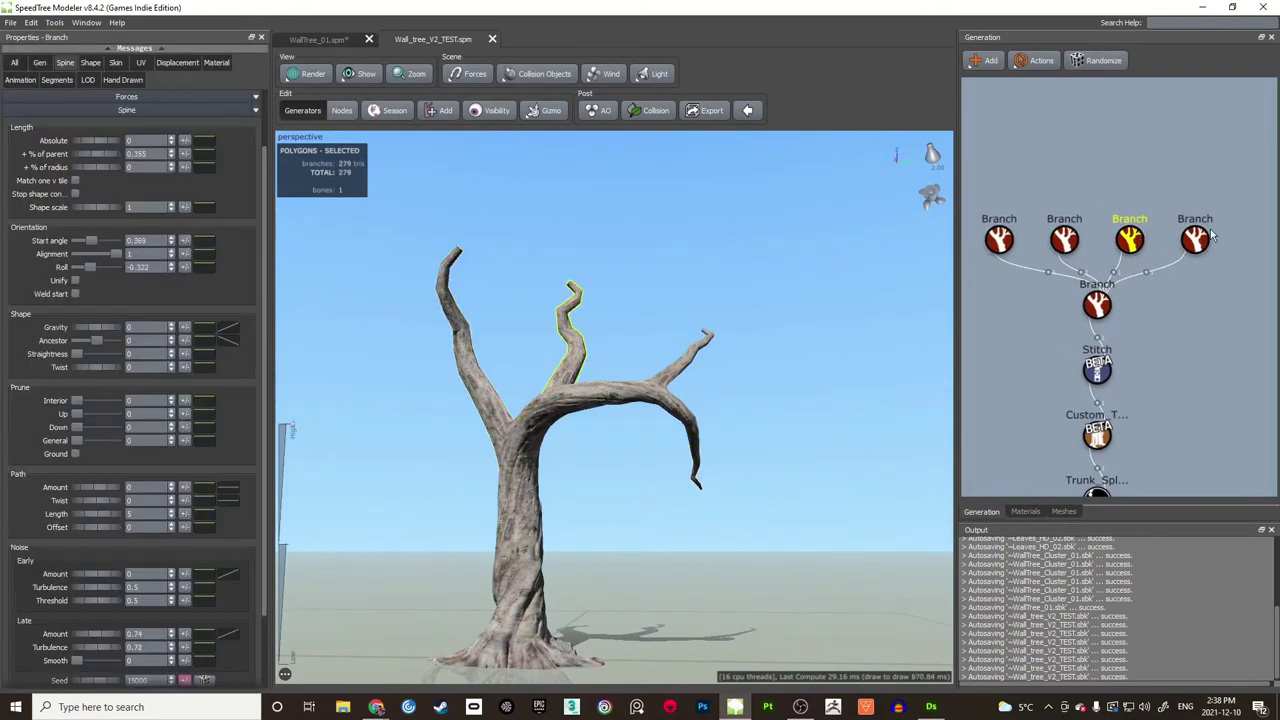
click(1196, 240)
click(1174, 202)
drag(570, 352, 514, 349)
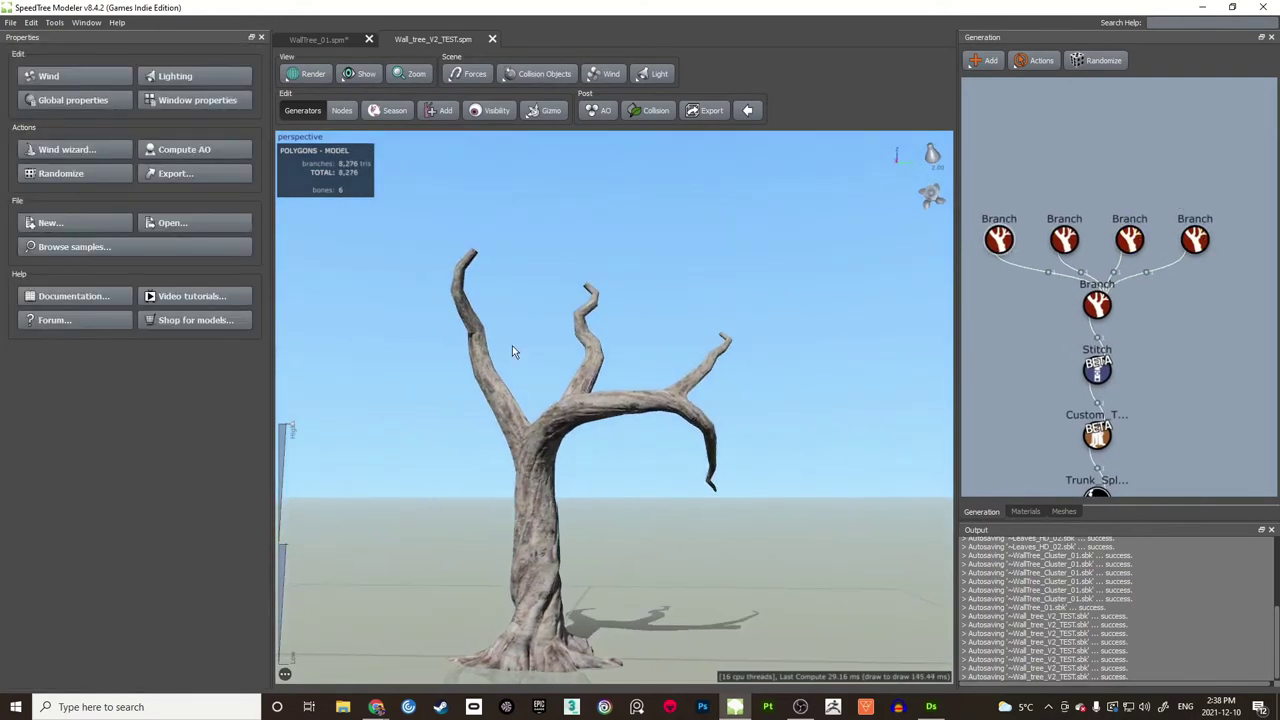
click(1005, 239)
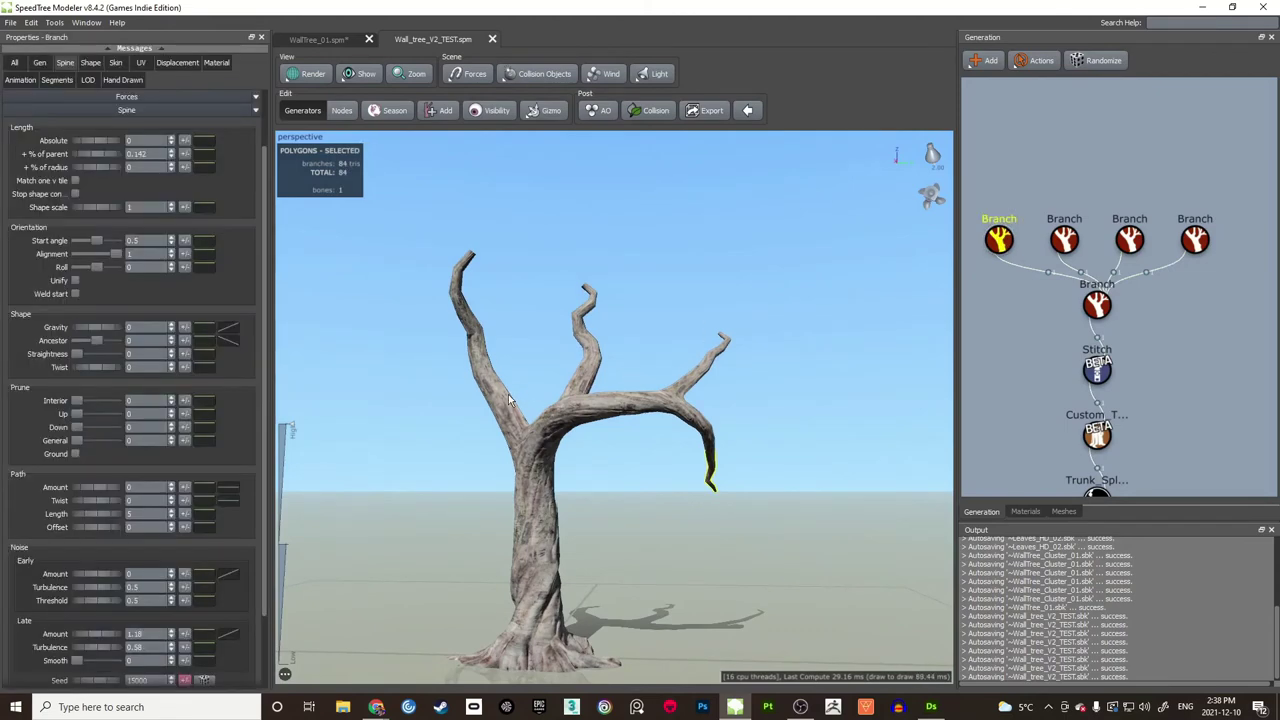
click(508, 400)
scroll(563, 294, up, 3)
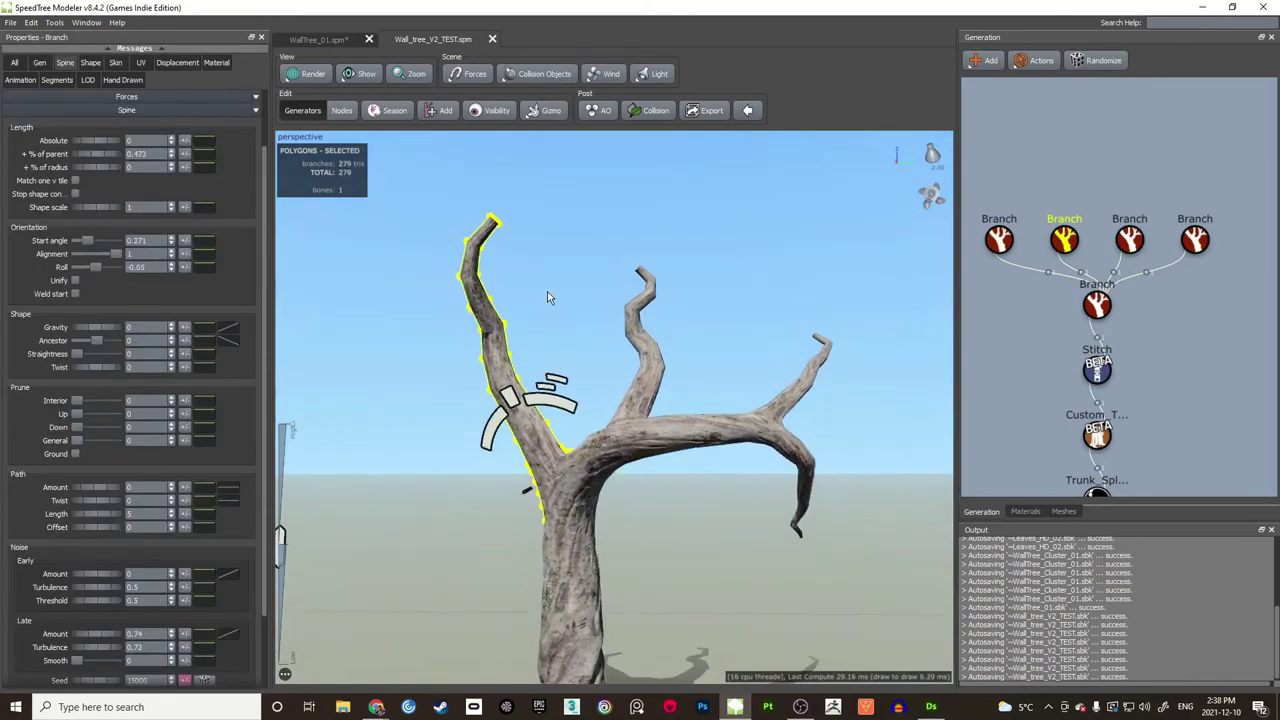
click(557, 294)
Step: Add a Branch Tubes generator as a child of the long side branch nearest the trunk
click(552, 383)
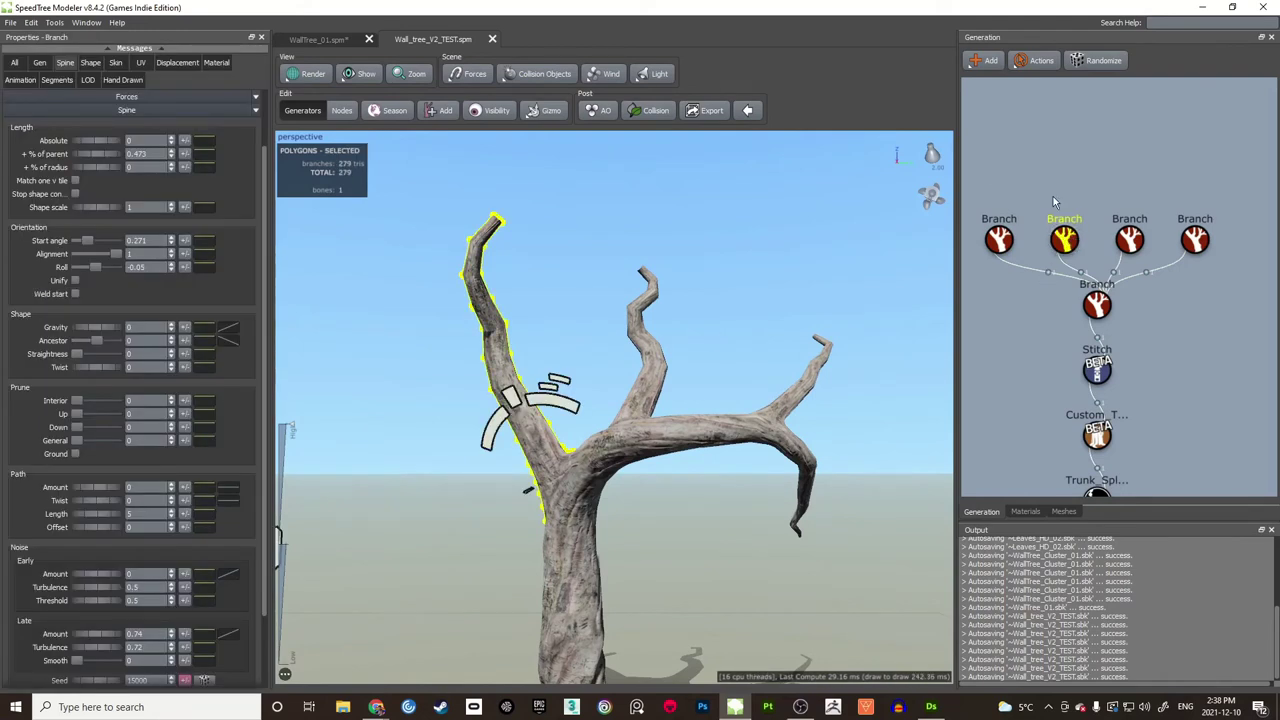
right_click(1066, 237)
mouse_move(1105, 248)
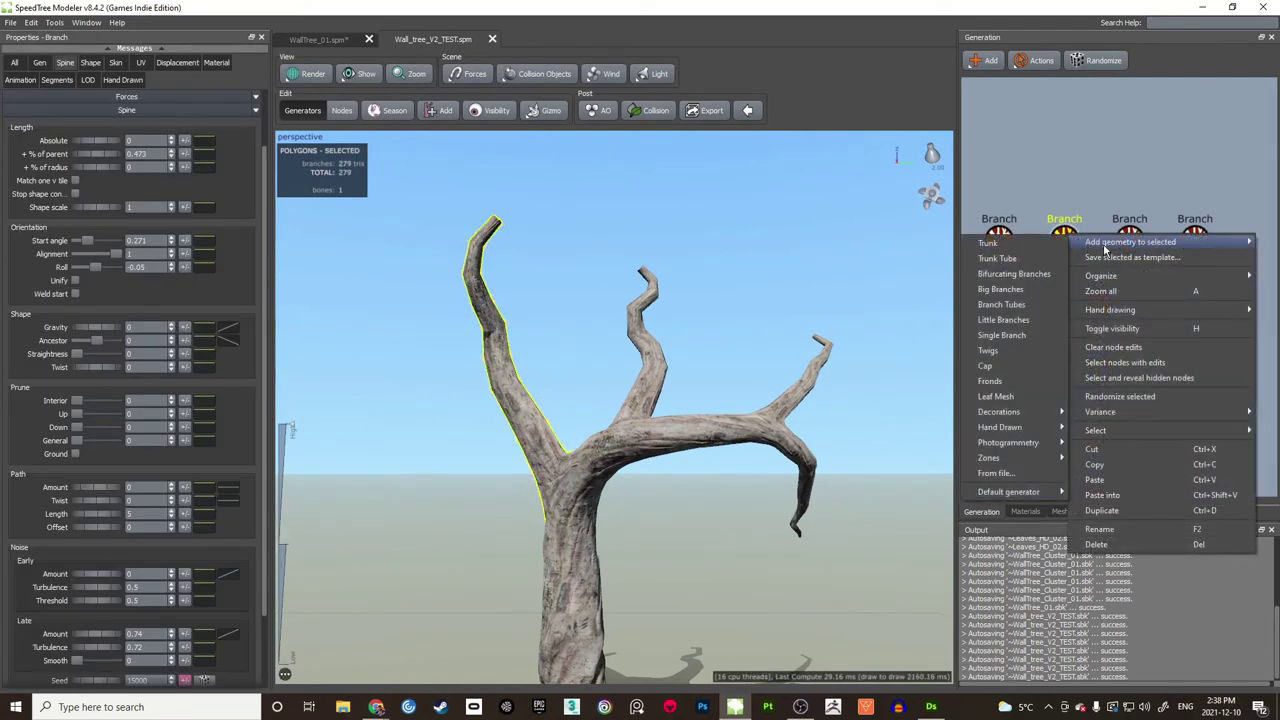
click(1019, 305)
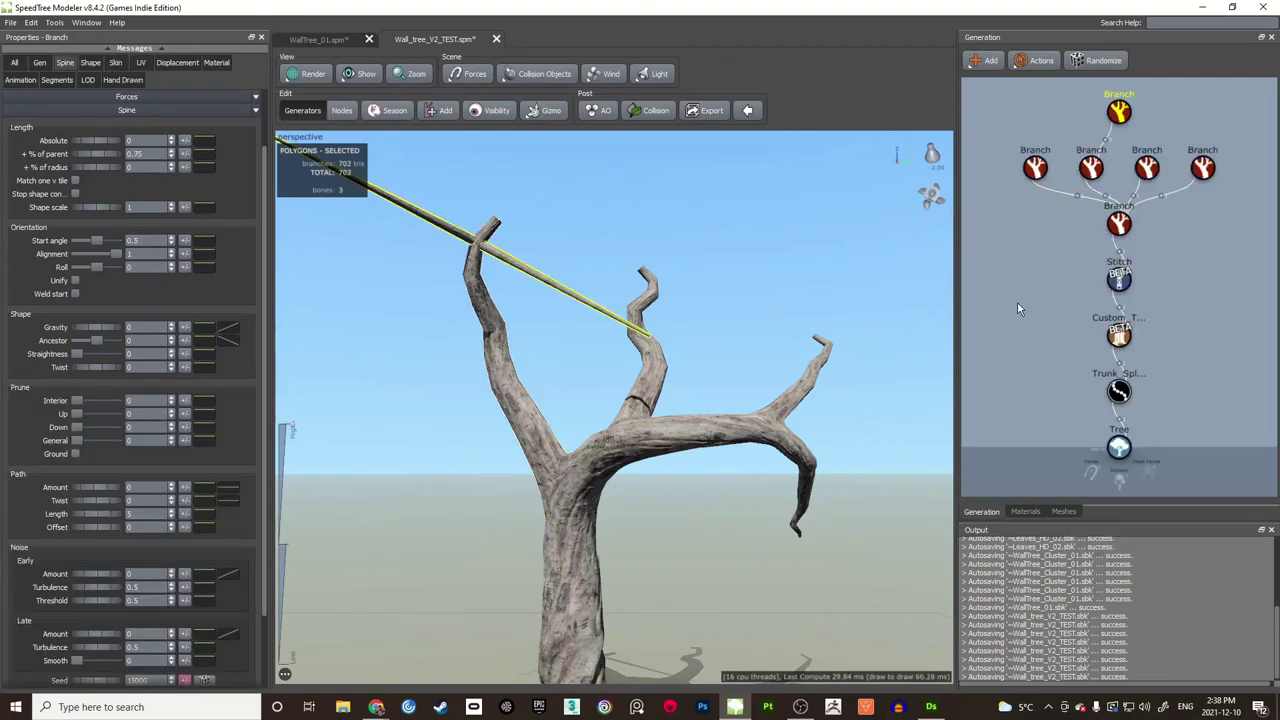
drag(455, 407, 509, 349)
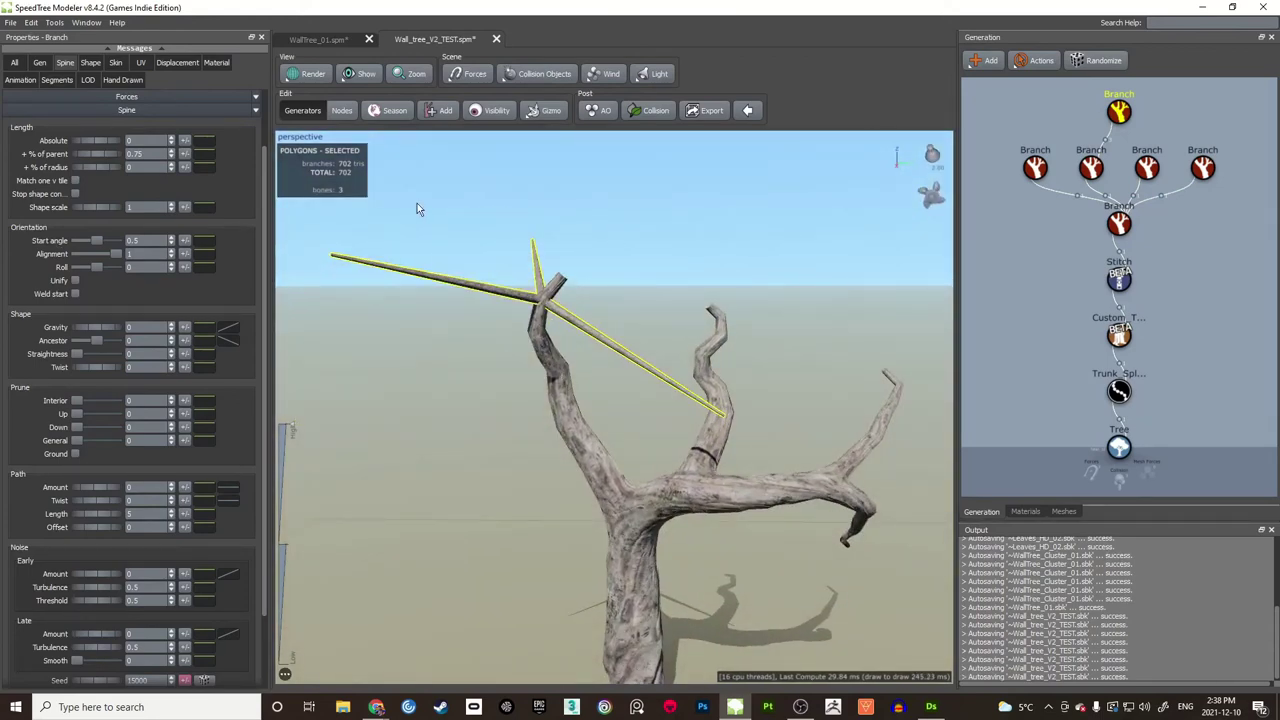
Step: Set the UV mapping style of the new small branches to U locked [0, 1], V unrestricted
click(140, 62)
click(135, 114)
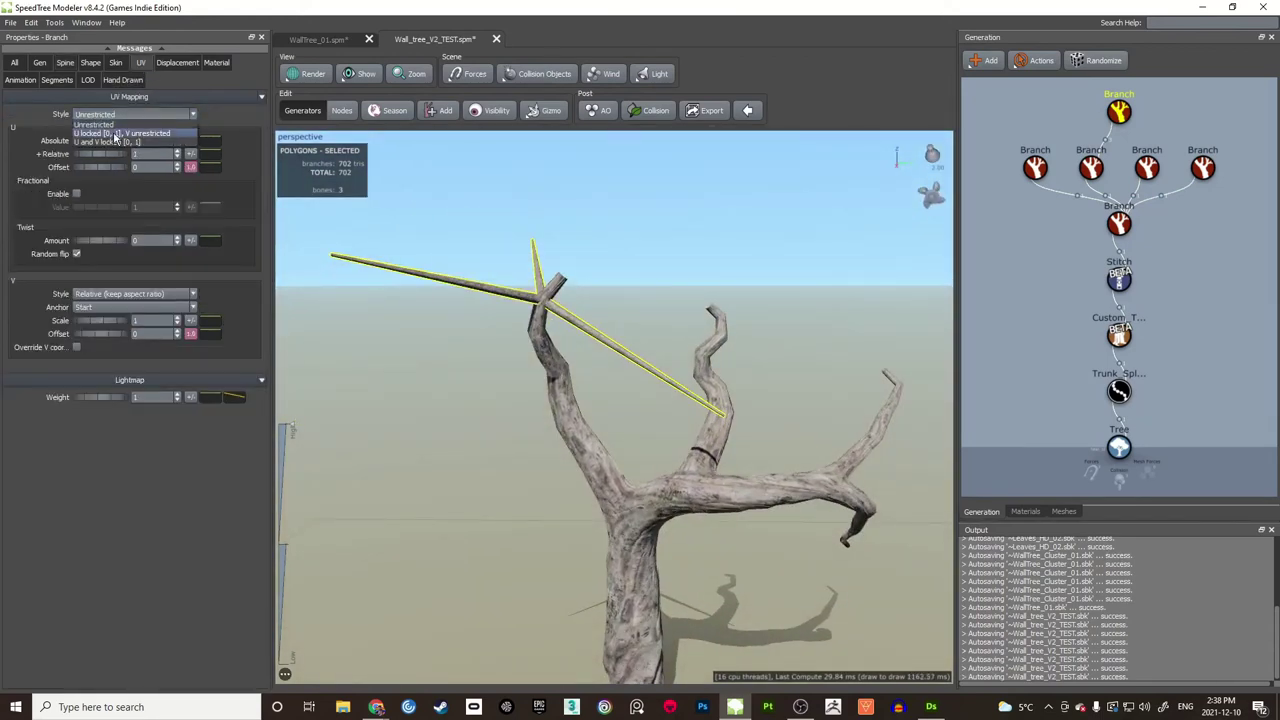
click(120, 133)
scroll(556, 288, up, 3)
scroll(555, 287, down, 3)
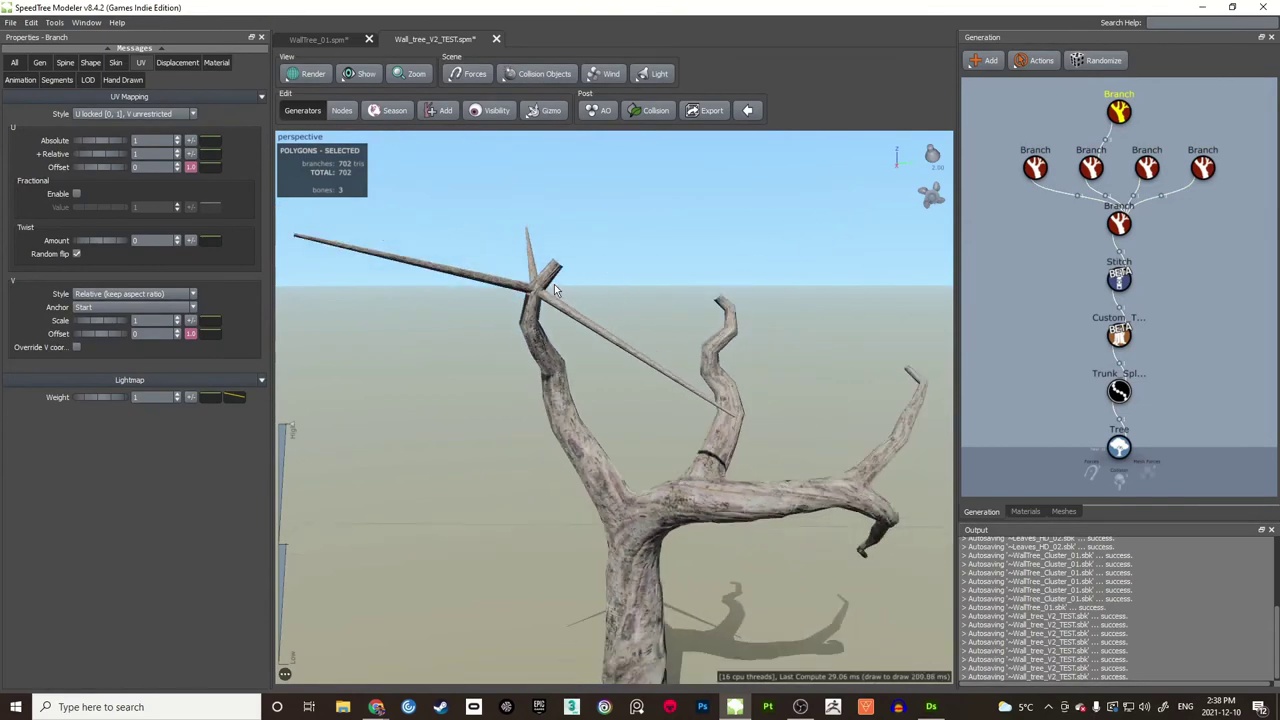
drag(553, 284, 548, 282)
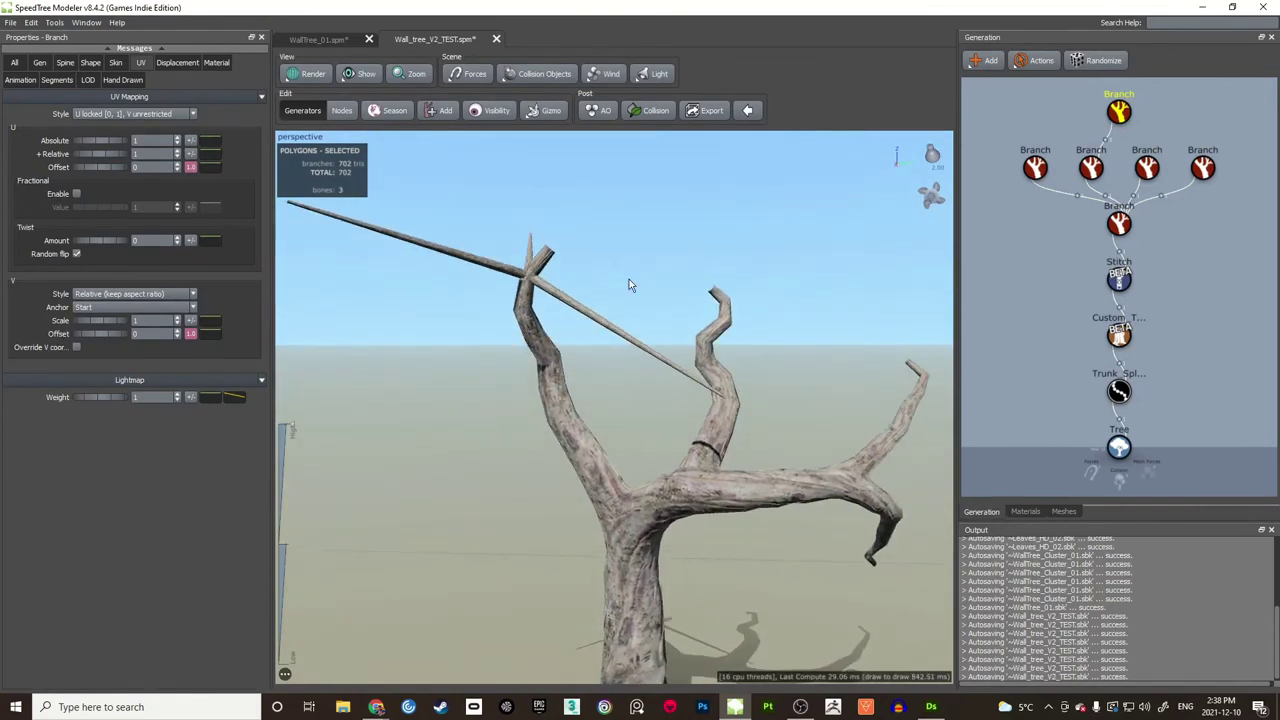
Step: Change the generation mode of the new small branches to Bifurcation and inspect their placement at the parent branch's bends
click(39, 62)
click(104, 114)
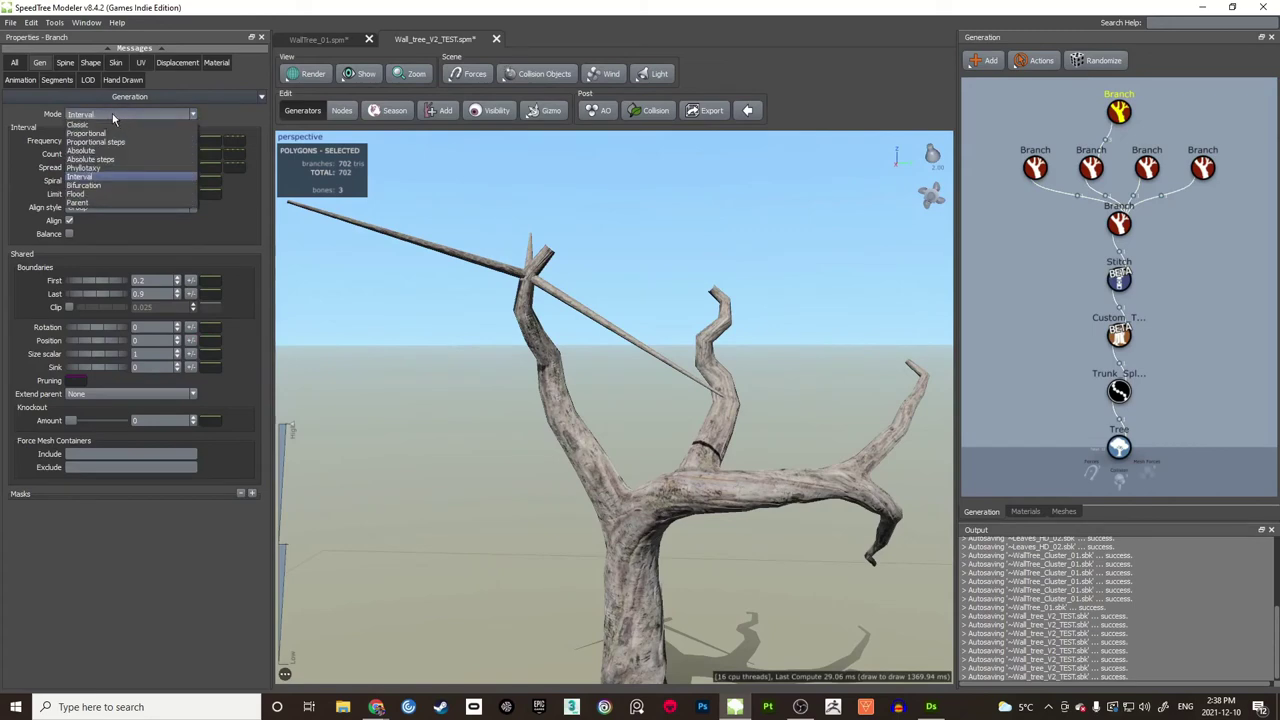
click(84, 185)
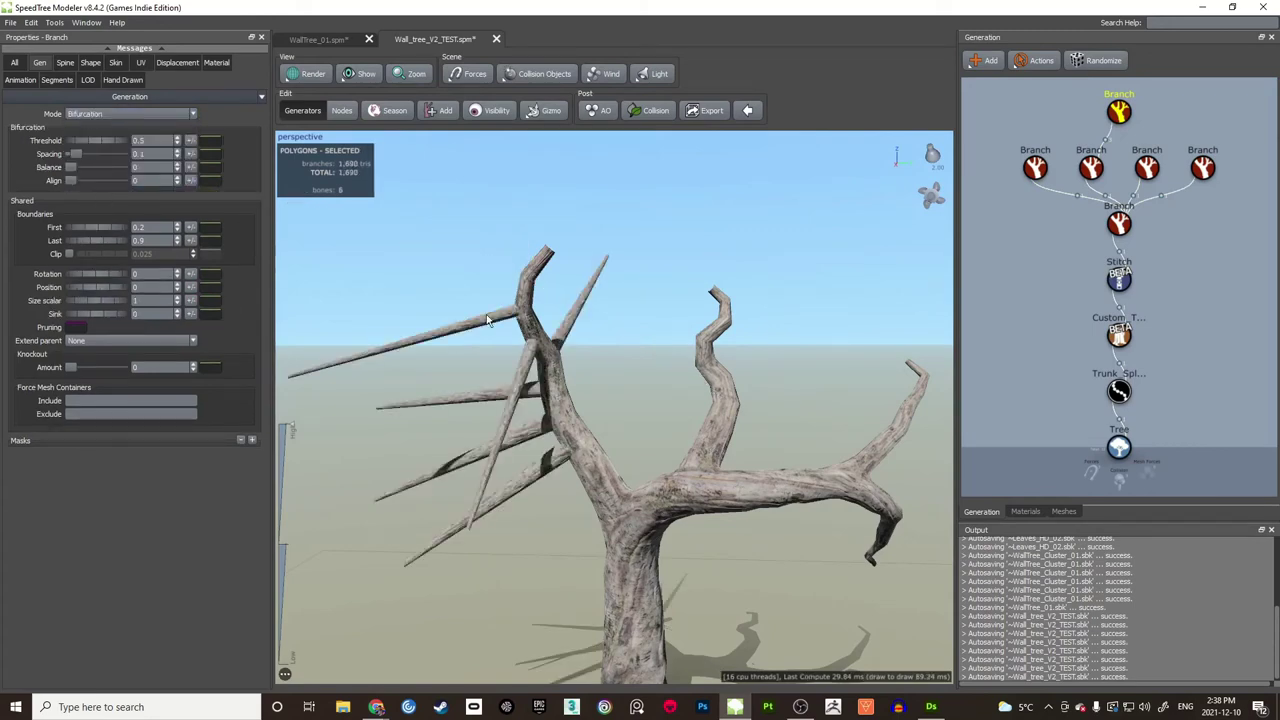
drag(487, 320, 451, 290)
scroll(467, 305, up, 5)
scroll(464, 275, up, 4)
scroll(474, 232, down, 4)
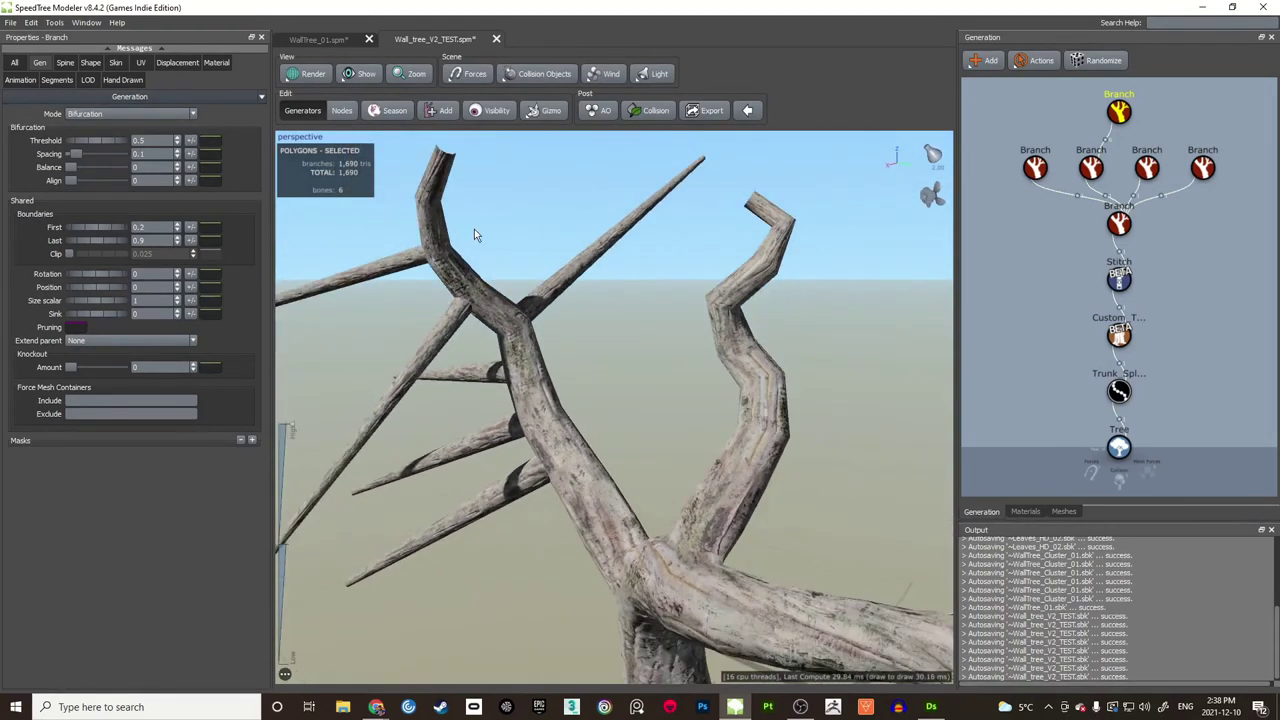
drag(474, 229, 455, 290)
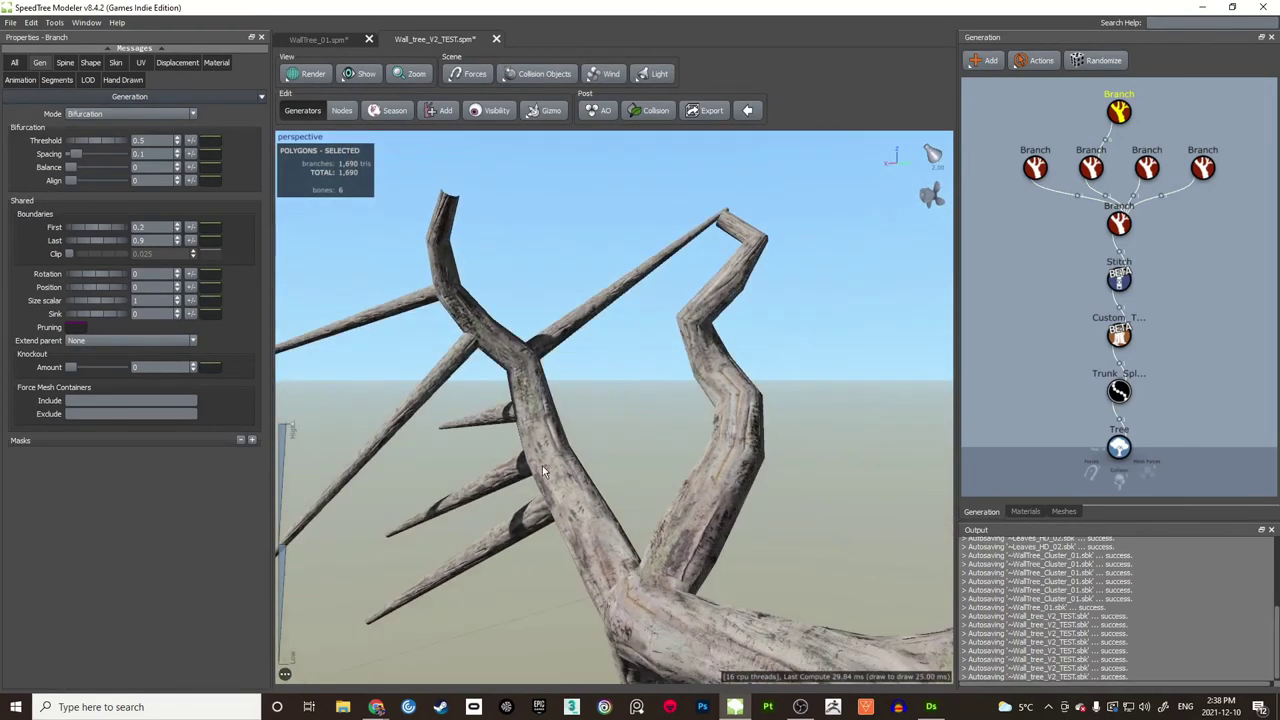
drag(543, 472, 621, 422)
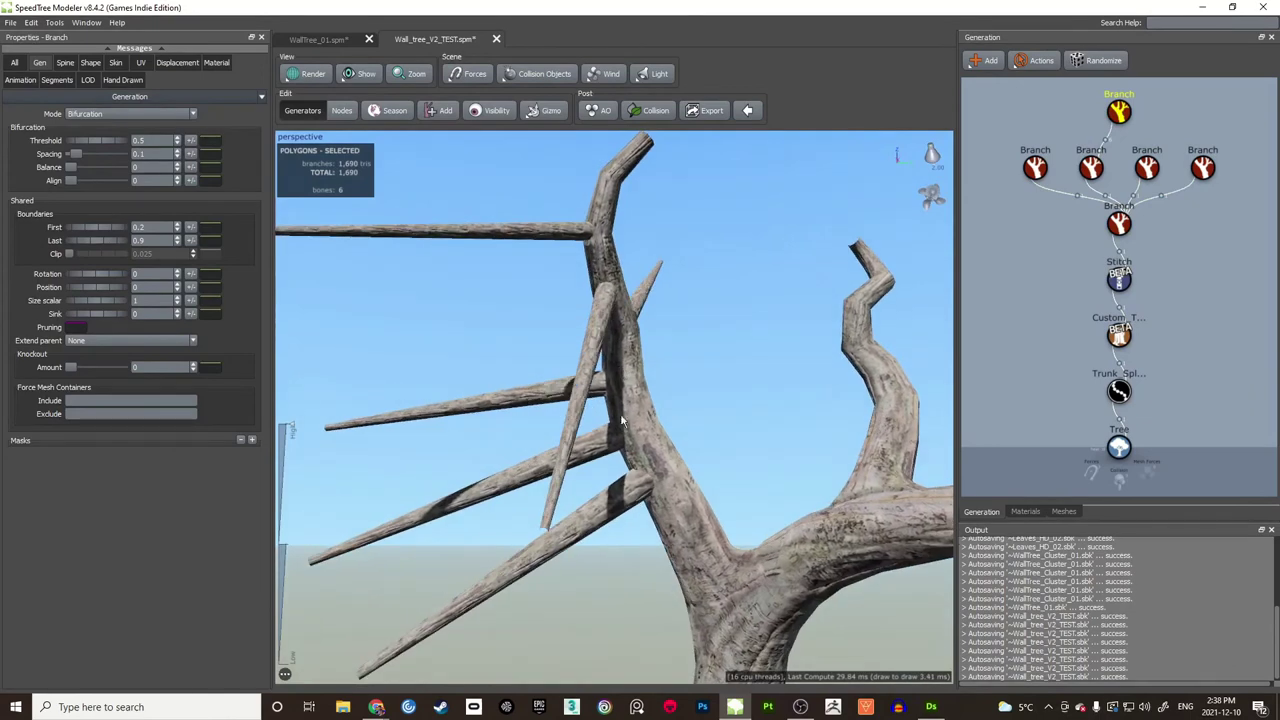
drag(634, 484, 646, 327)
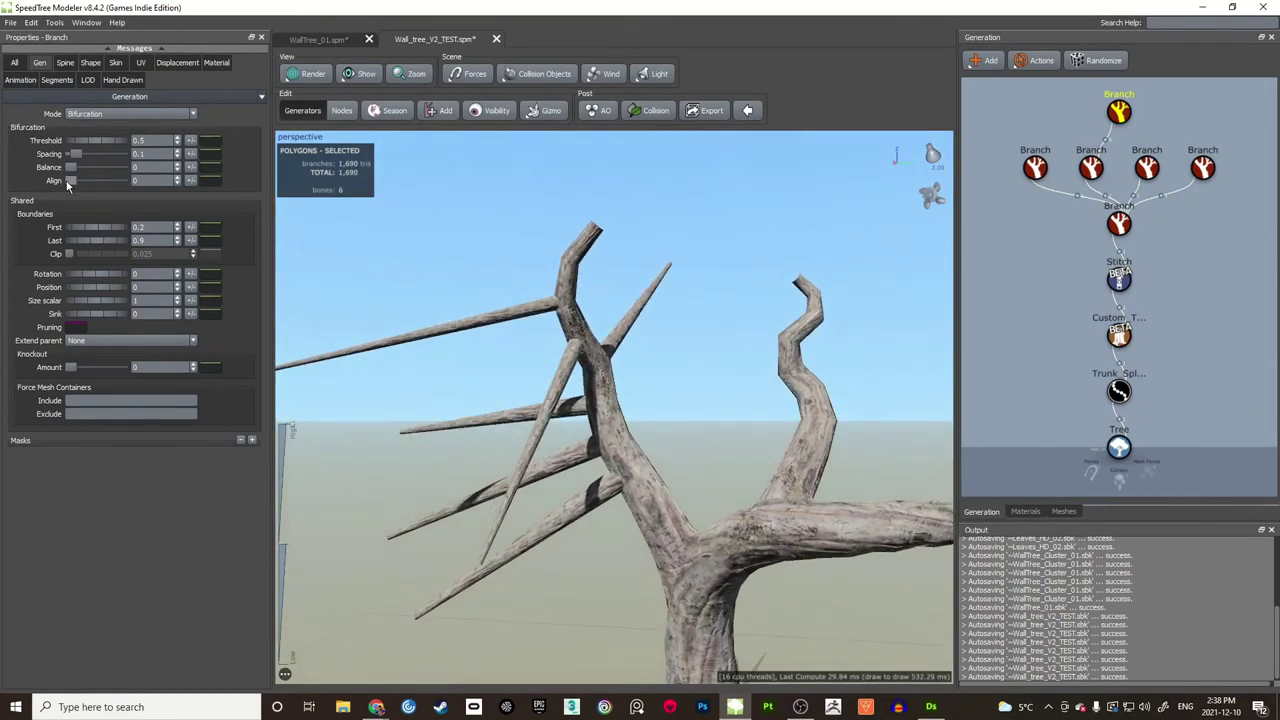
Step: Set the small branches' bifurcation spacing to 0.584 and their start angle to 0.327
drag(75, 153, 103, 156)
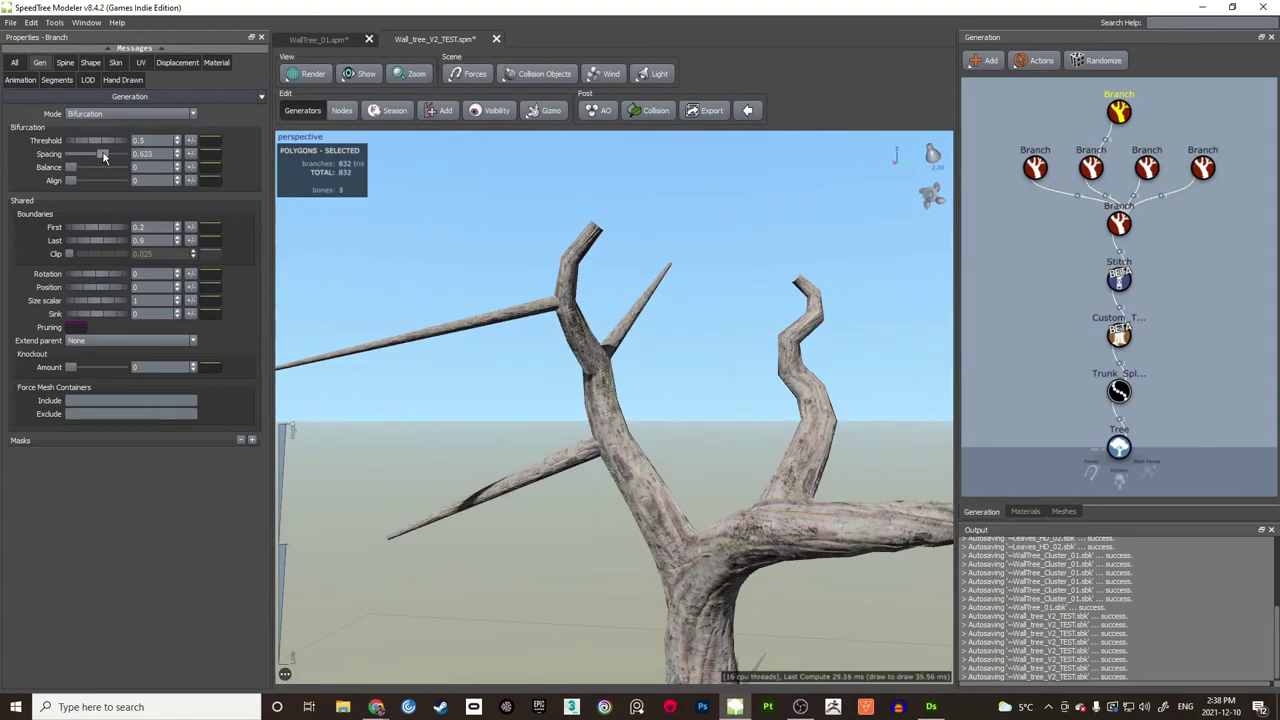
drag(487, 266, 447, 220)
click(486, 303)
click(487, 309)
drag(476, 225, 552, 251)
click(522, 228)
click(540, 327)
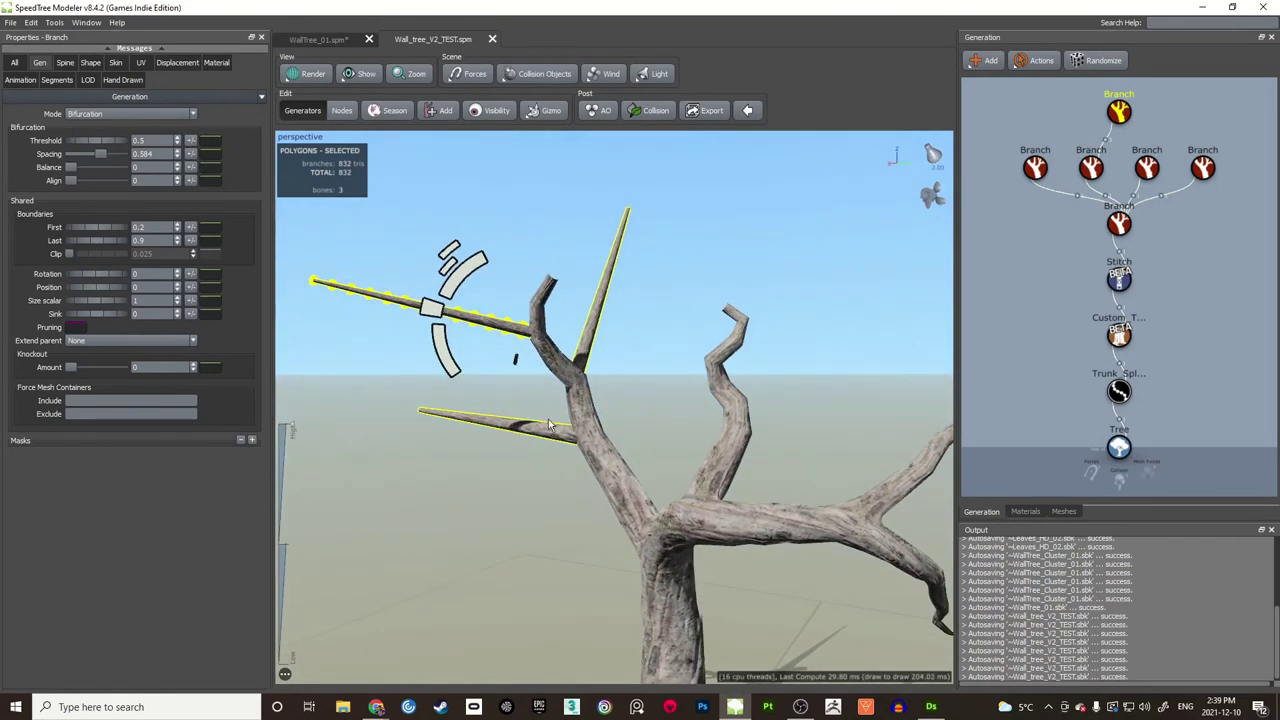
Step: Taper the small branches' length along the parent by lowering the end of the % of parent length curve to 0.21
click(65, 63)
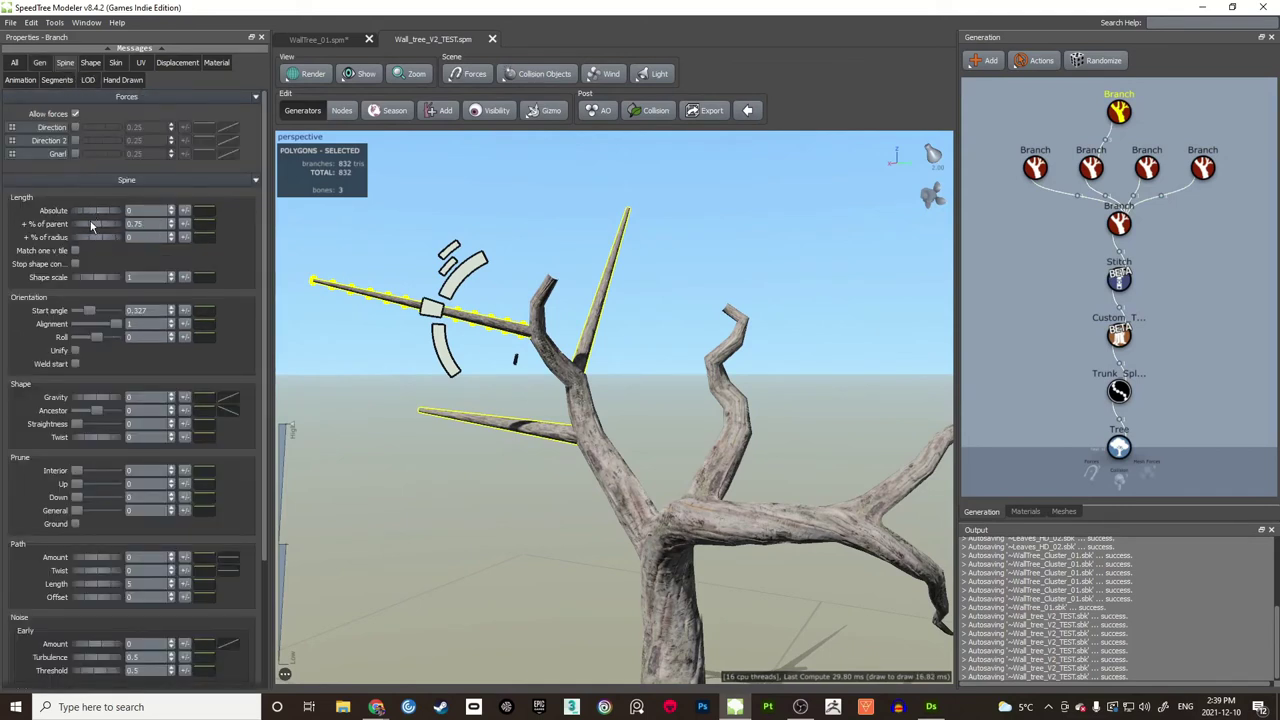
click(204, 225)
drag(466, 229, 990, 224)
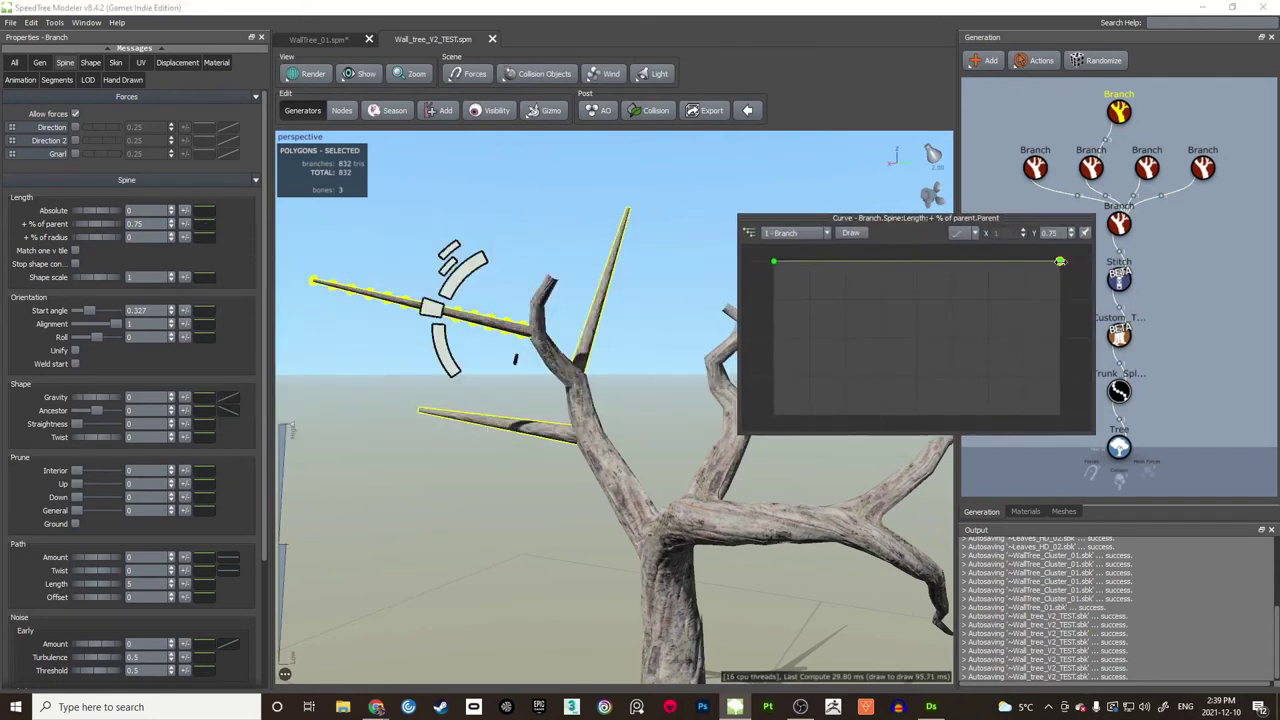
drag(1061, 263, 1060, 372)
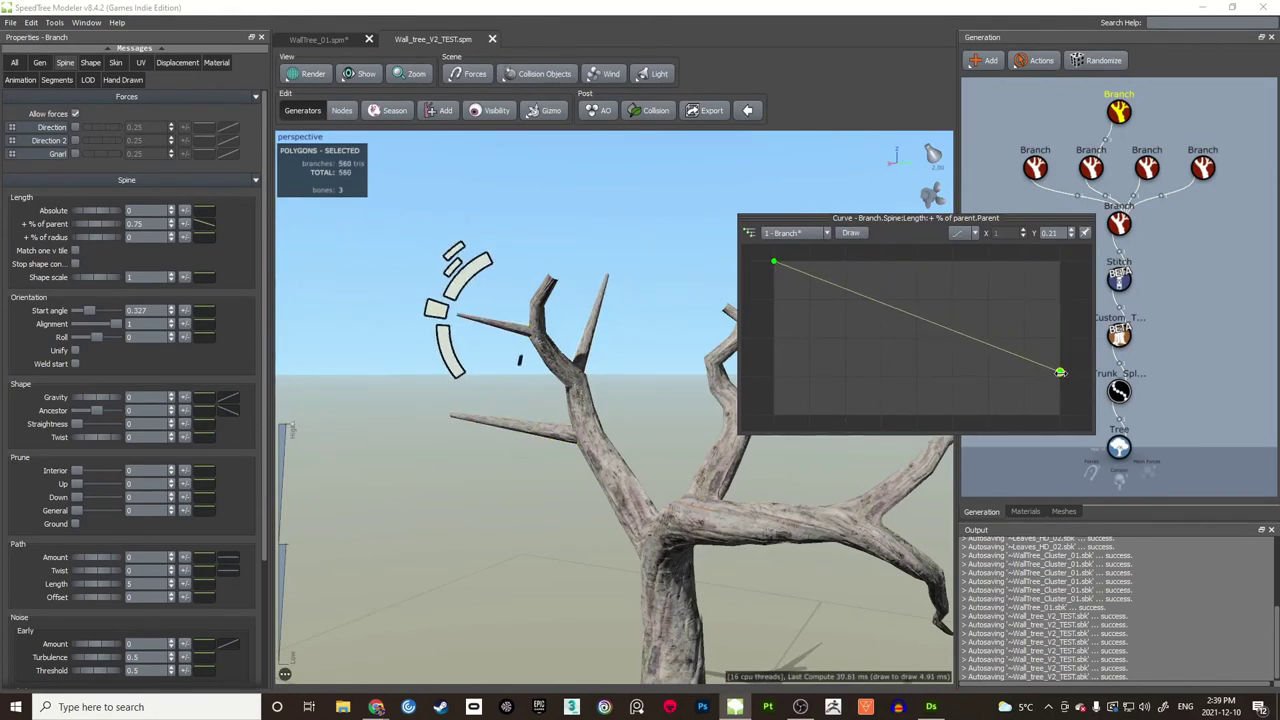
Step: Check the length curve's ancestor levels for 2 - Branch and 3 - Stitch, then return to 1 - Branch
click(828, 234)
click(774, 312)
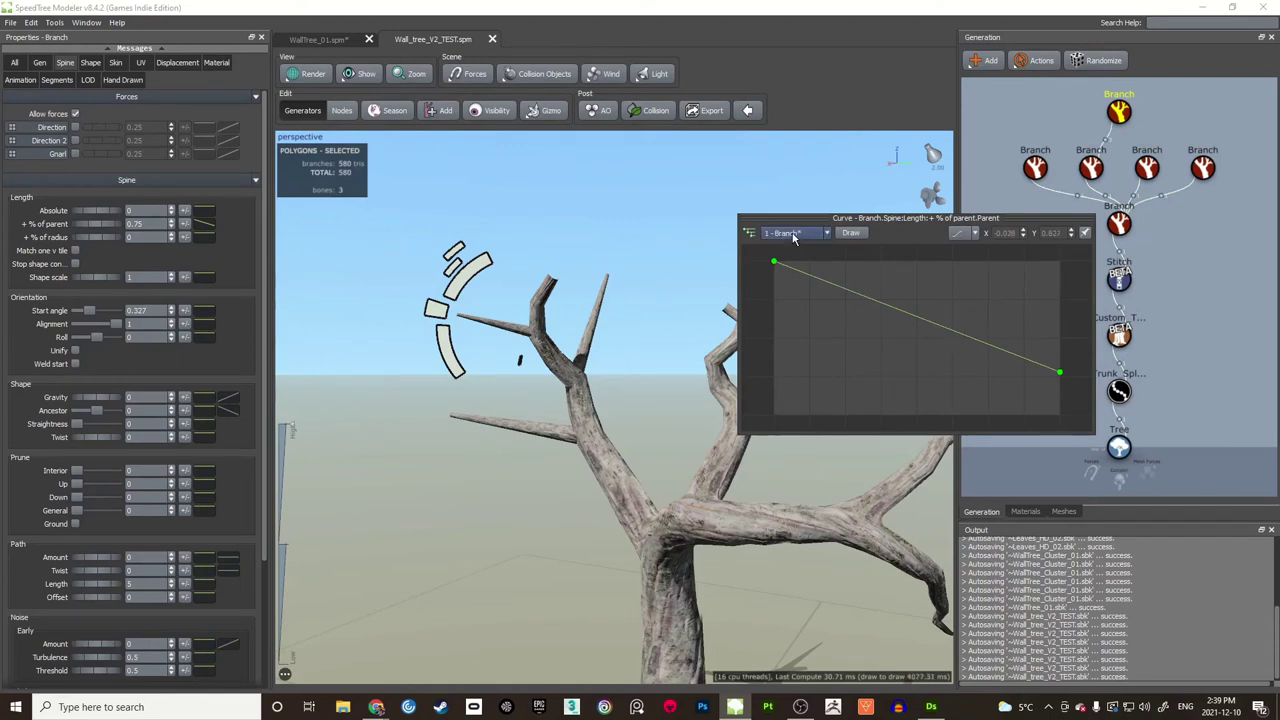
click(828, 235)
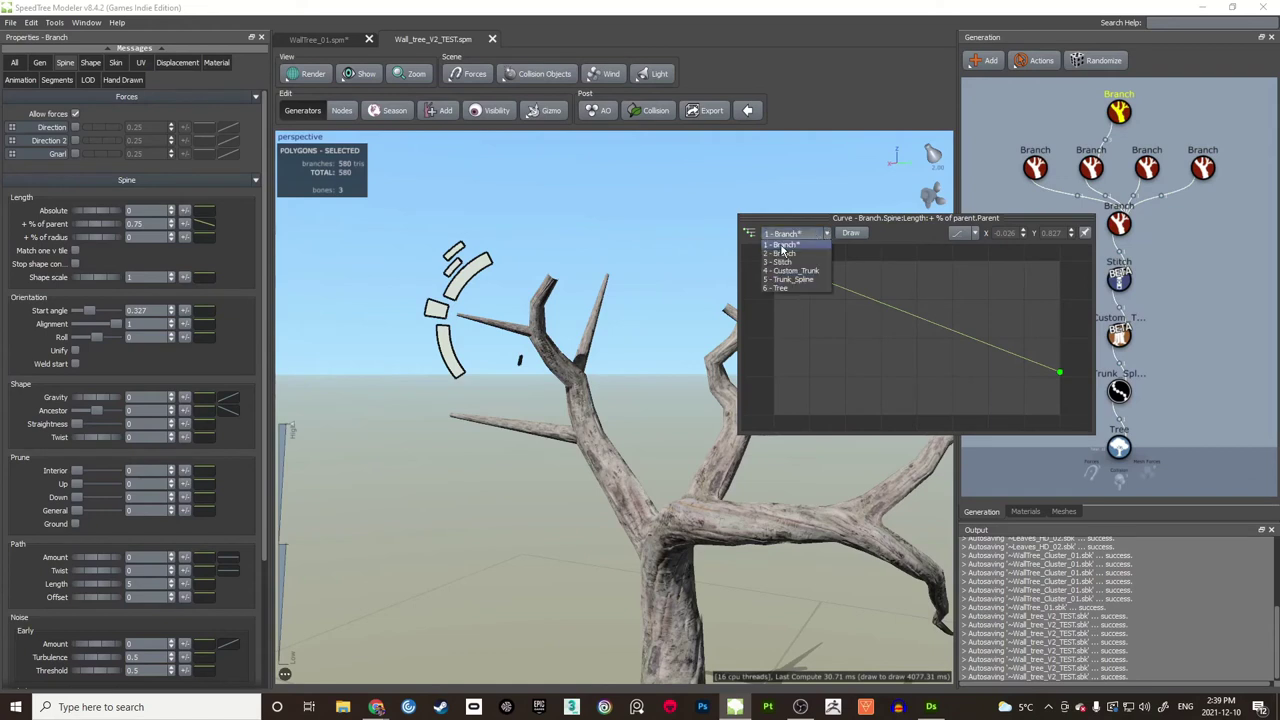
click(786, 253)
click(790, 233)
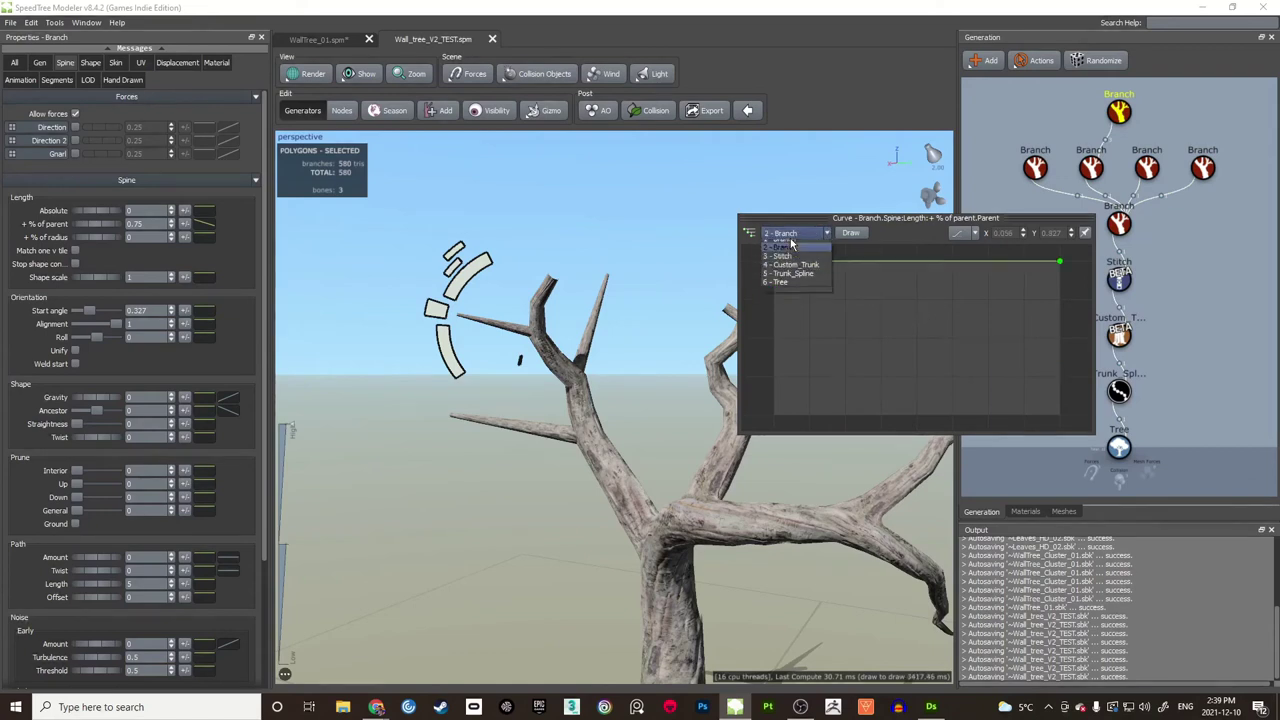
click(791, 262)
click(789, 234)
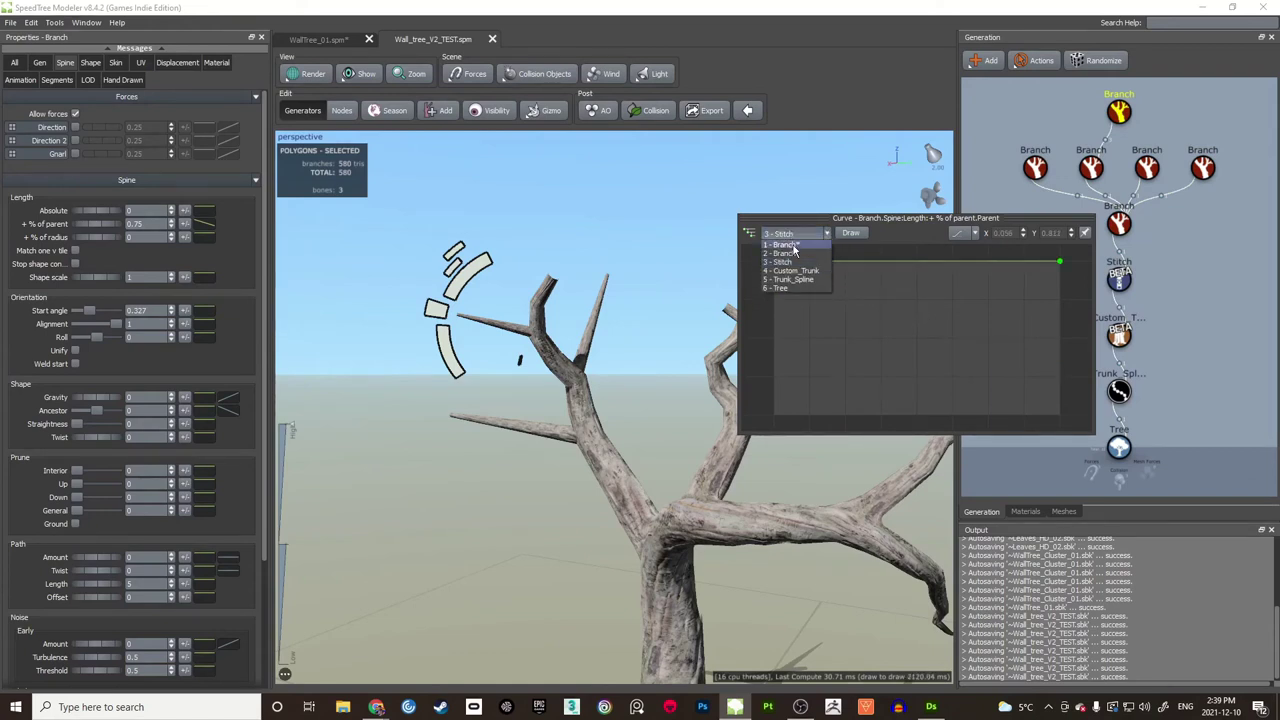
click(793, 245)
Step: Close the length curve and view the tree in wireframe to examine the small branches' polygon density
drag(624, 370, 641, 397)
click(585, 422)
click(669, 391)
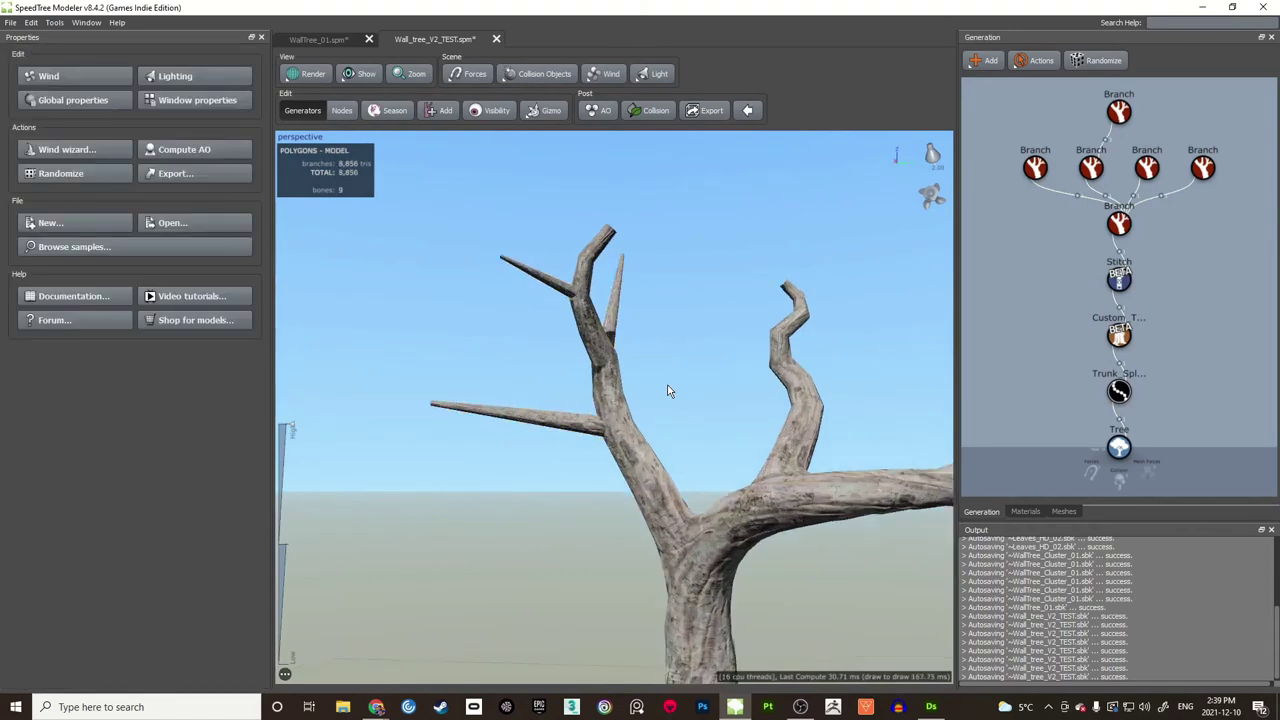
key(w)
scroll(669, 391, up, 3)
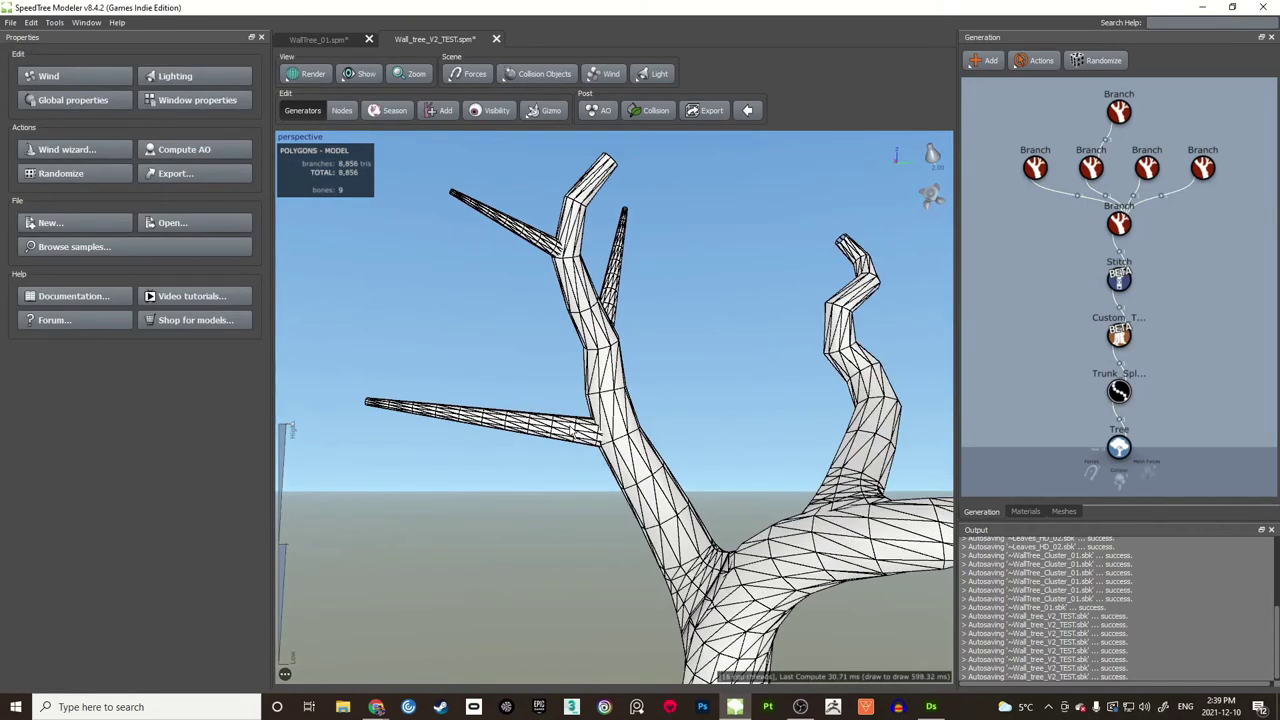
Step: Reduce the small branches' relative length segments to 1.44 and relative radial segments to 0.53, and return to the textured view
click(575, 424)
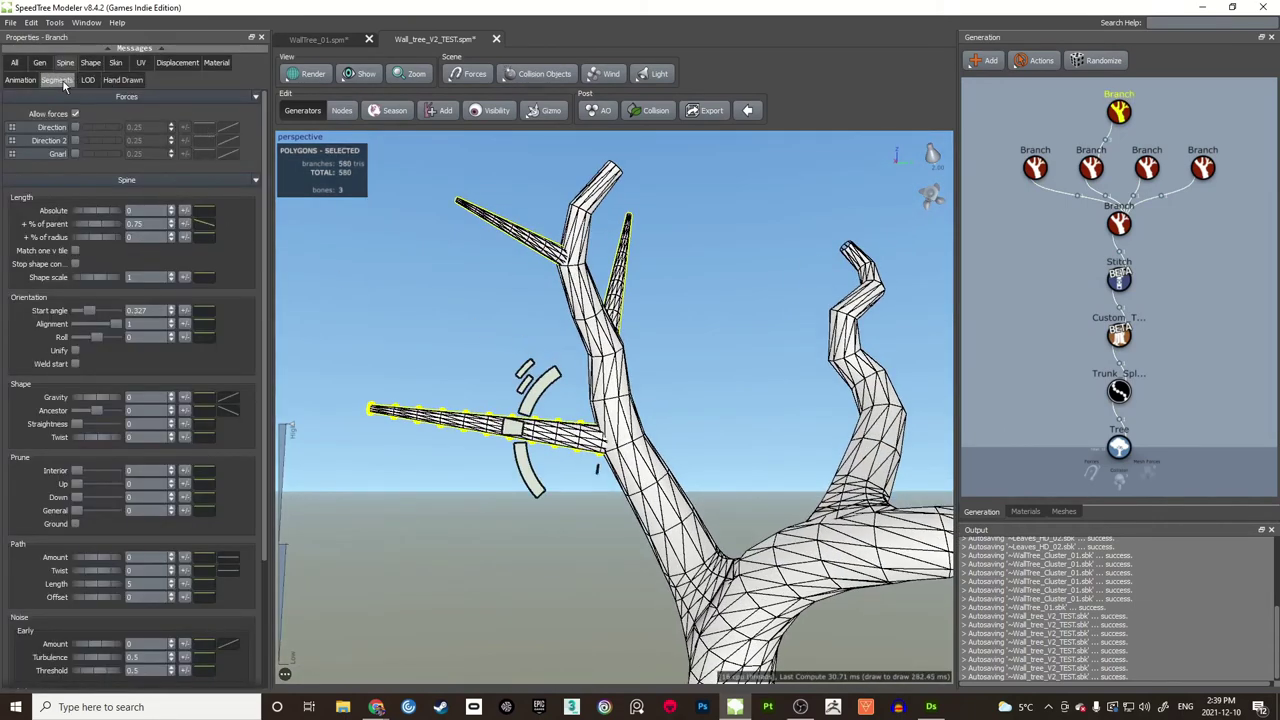
click(57, 80)
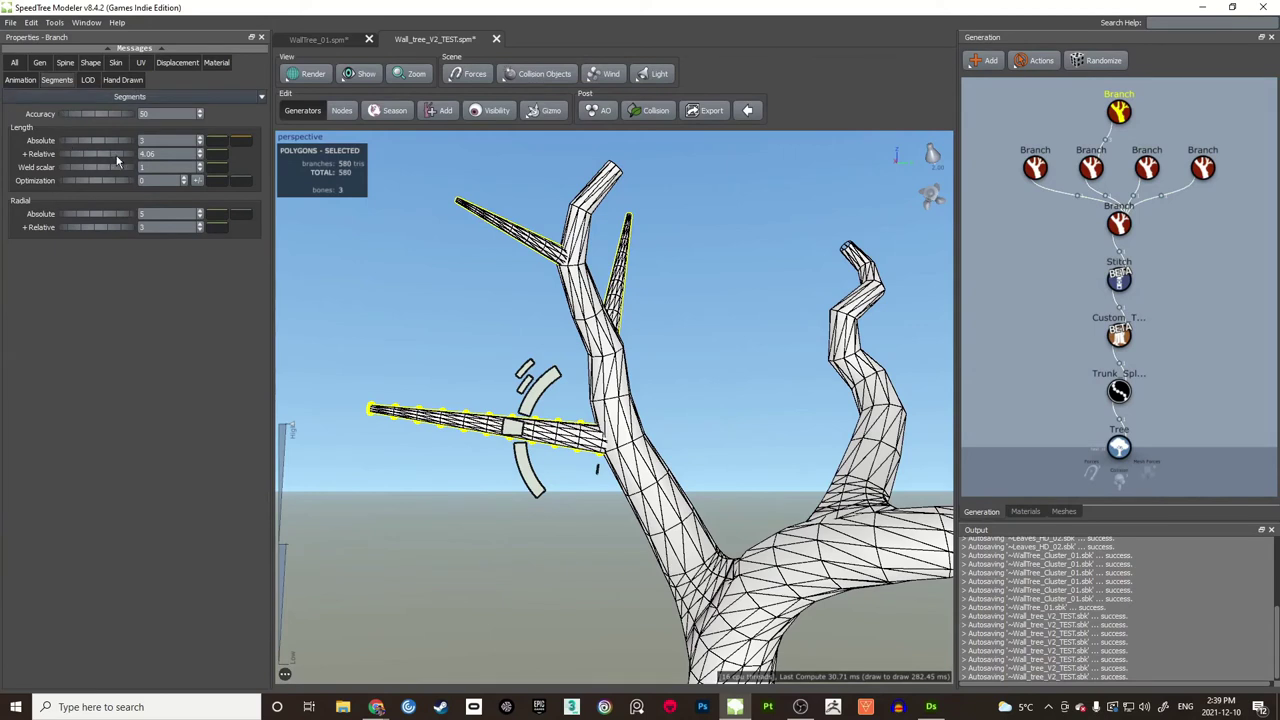
drag(117, 160, 96, 160)
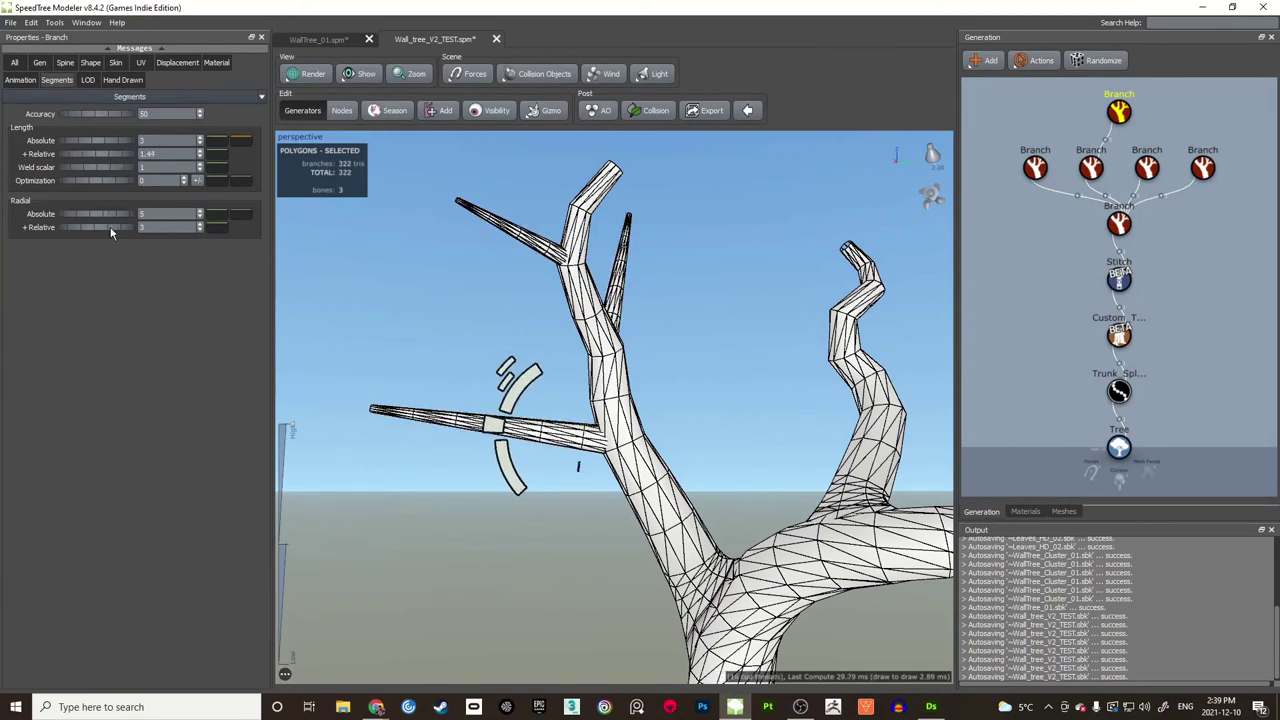
drag(111, 228, 68, 228)
scroll(731, 328, down, 2)
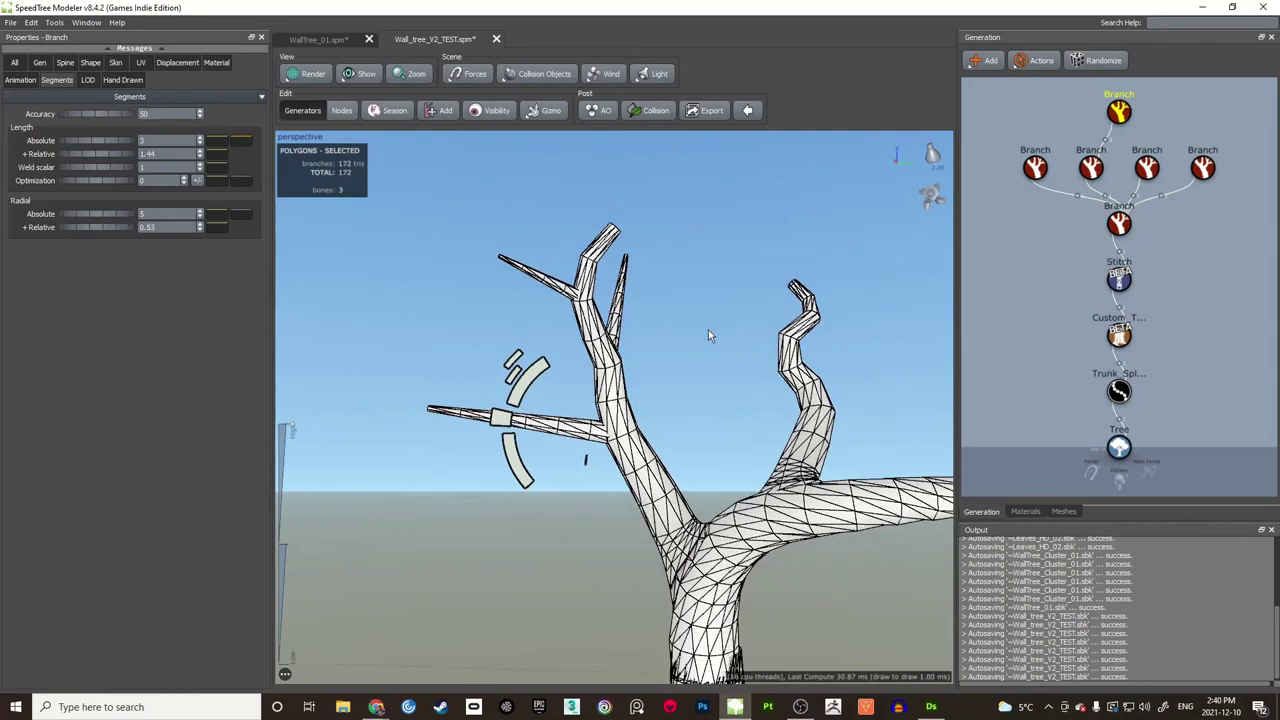
drag(708, 329, 603, 438)
scroll(683, 360, up, 2)
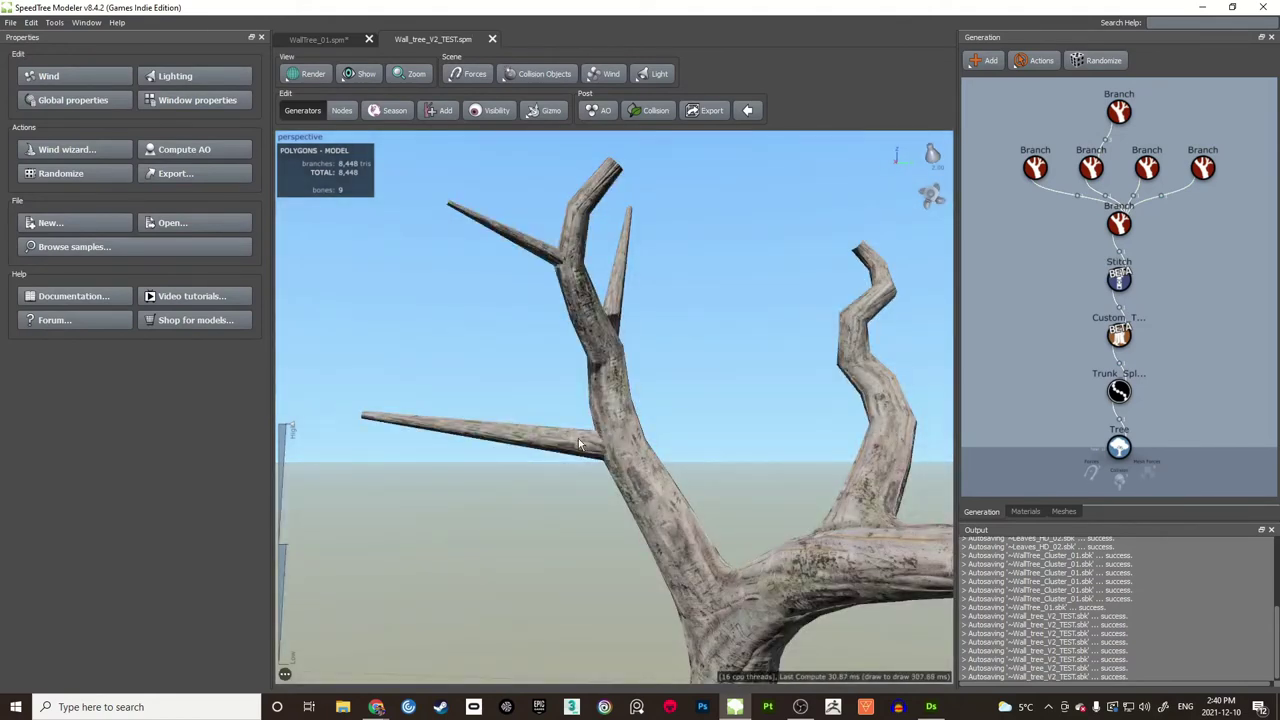
Step: Add late noise to the small branches' spines with an amount of 0.58 and a turbulence of 0.77
click(578, 444)
scroll(645, 405, up, 3)
drag(645, 378, 763, 377)
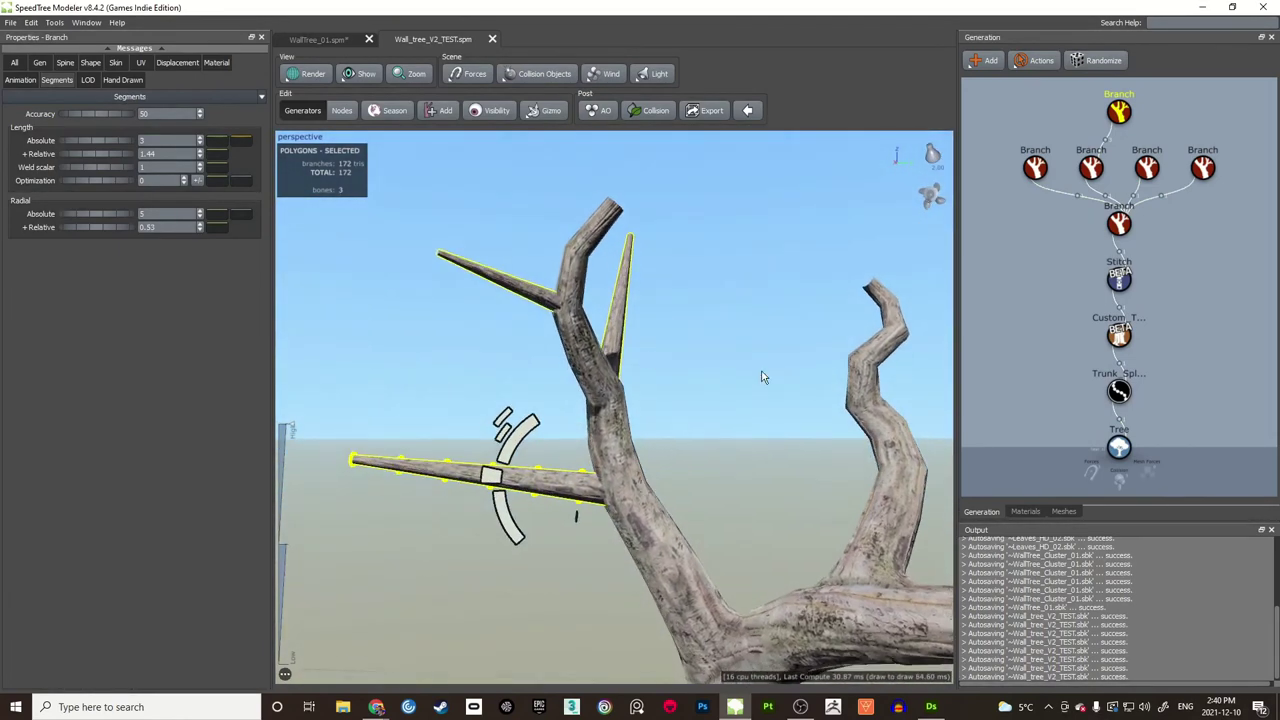
click(64, 63)
scroll(263, 292, down, 3)
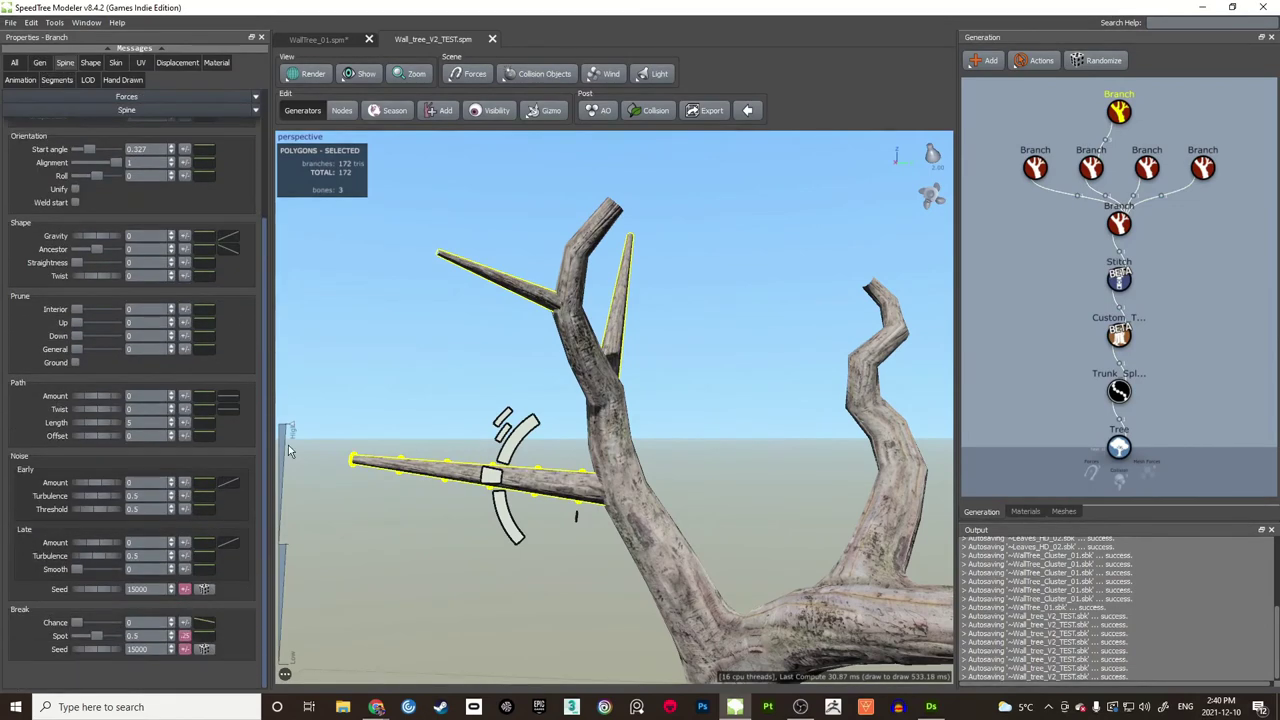
drag(87, 544, 112, 557)
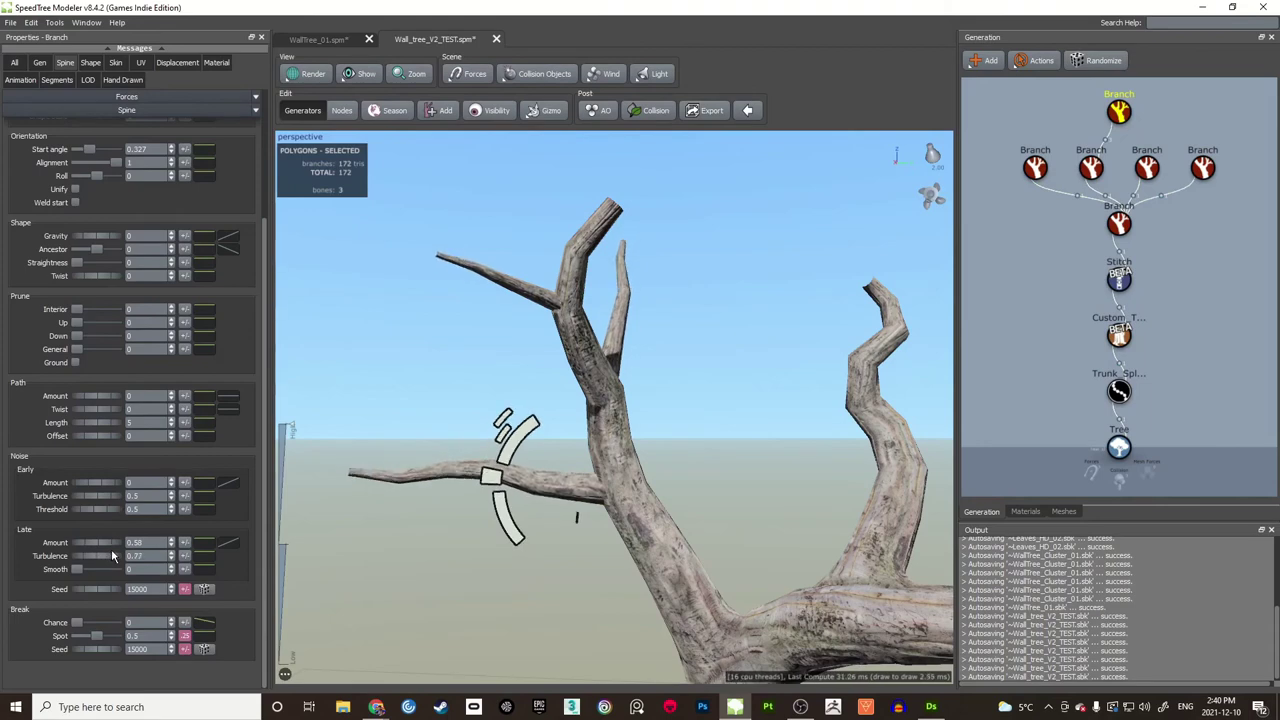
click(456, 397)
scroll(456, 394, down, 4)
drag(470, 392, 636, 402)
scroll(562, 386, down, 3)
scroll(636, 402, up, 3)
scroll(638, 408, up, 3)
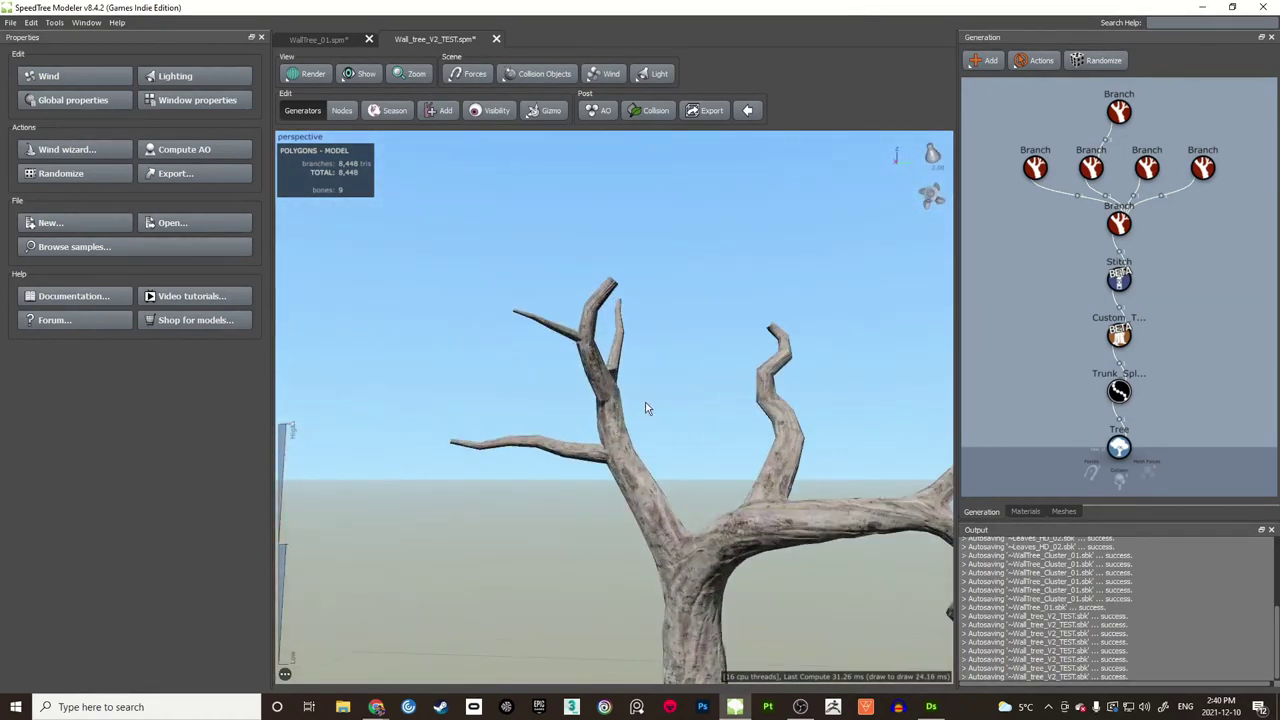
Step: Thicken the small branches by setting their radius % of parent to 1
click(583, 462)
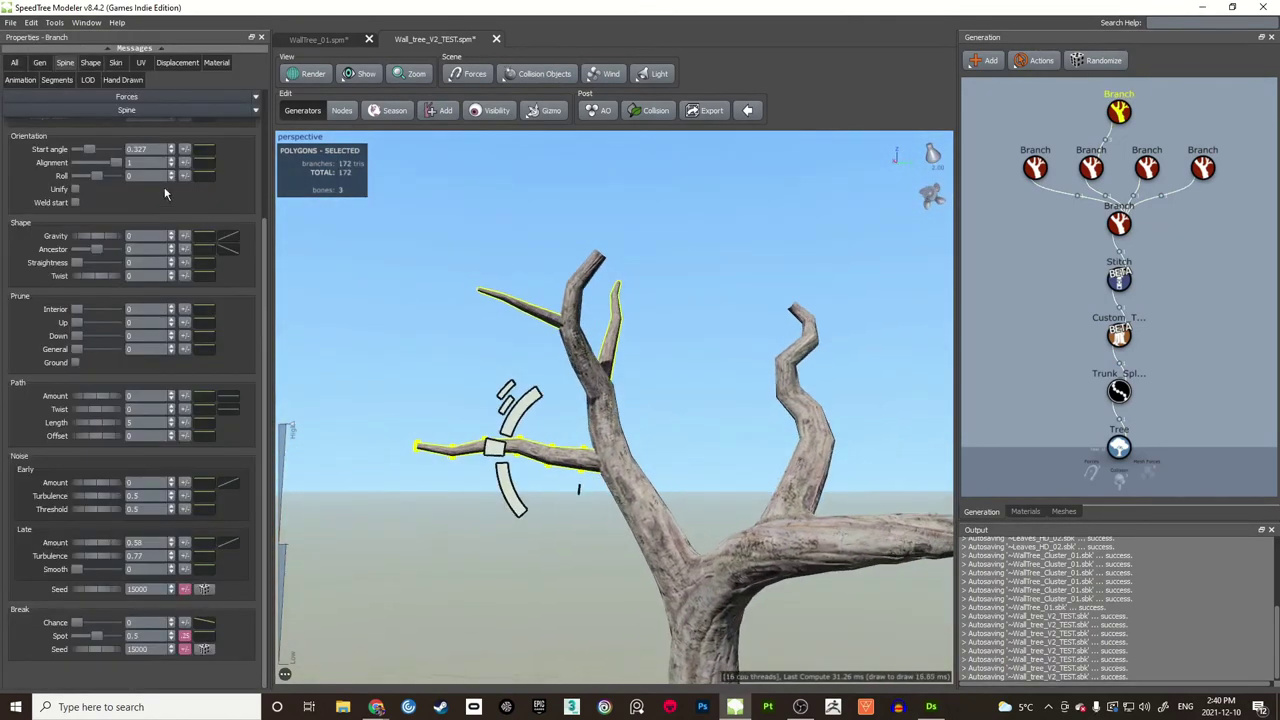
click(116, 63)
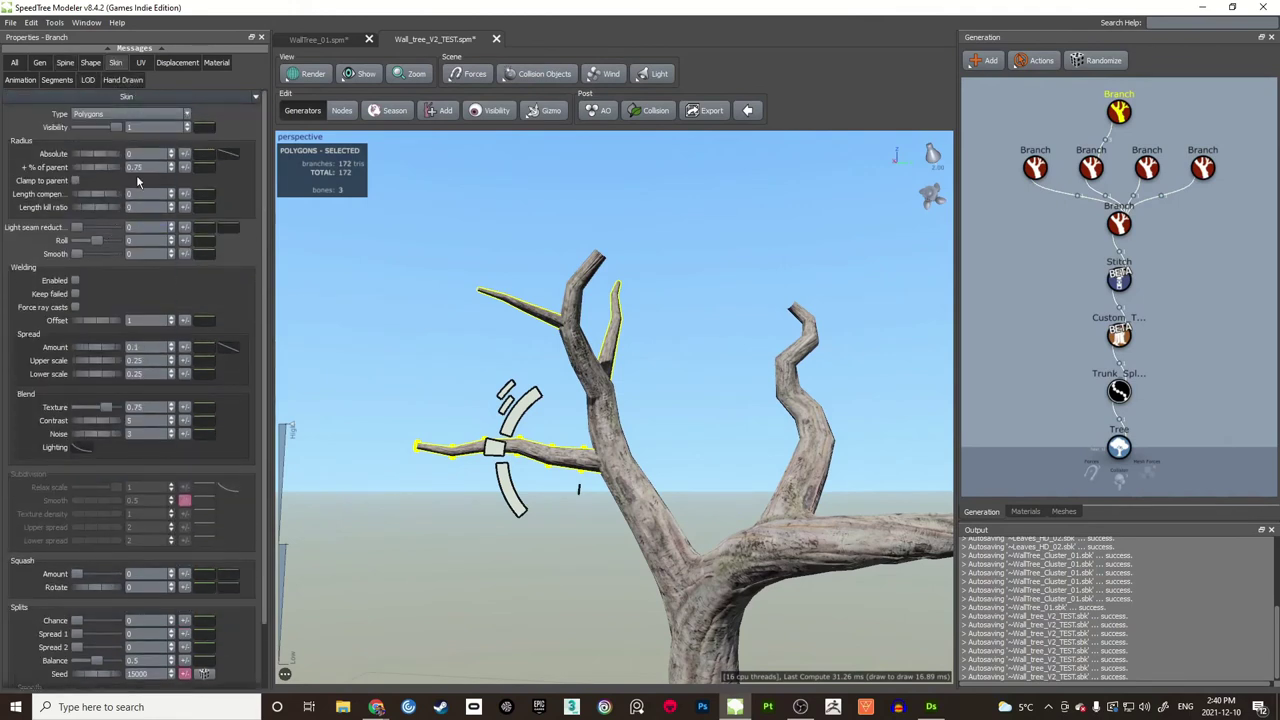
key(Return)
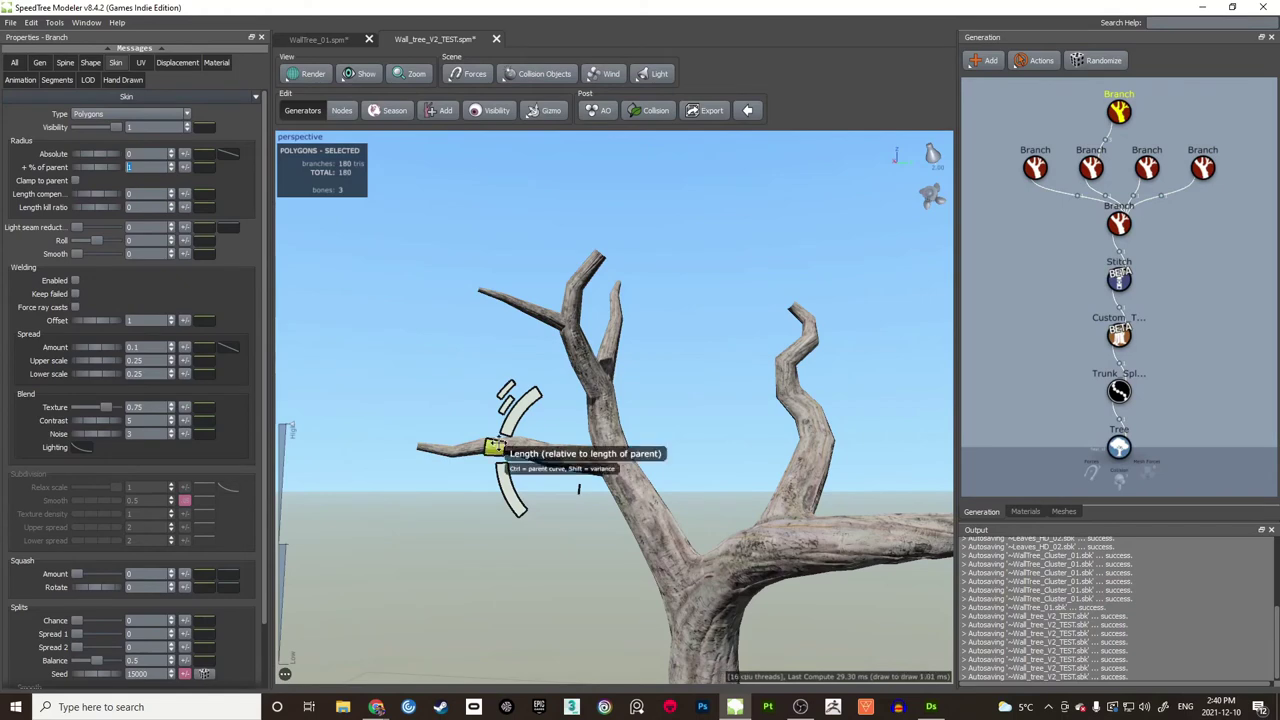
Step: Lengthen the small branches to 0.978 of the parent's length and save the tree file
drag(505, 444, 417, 443)
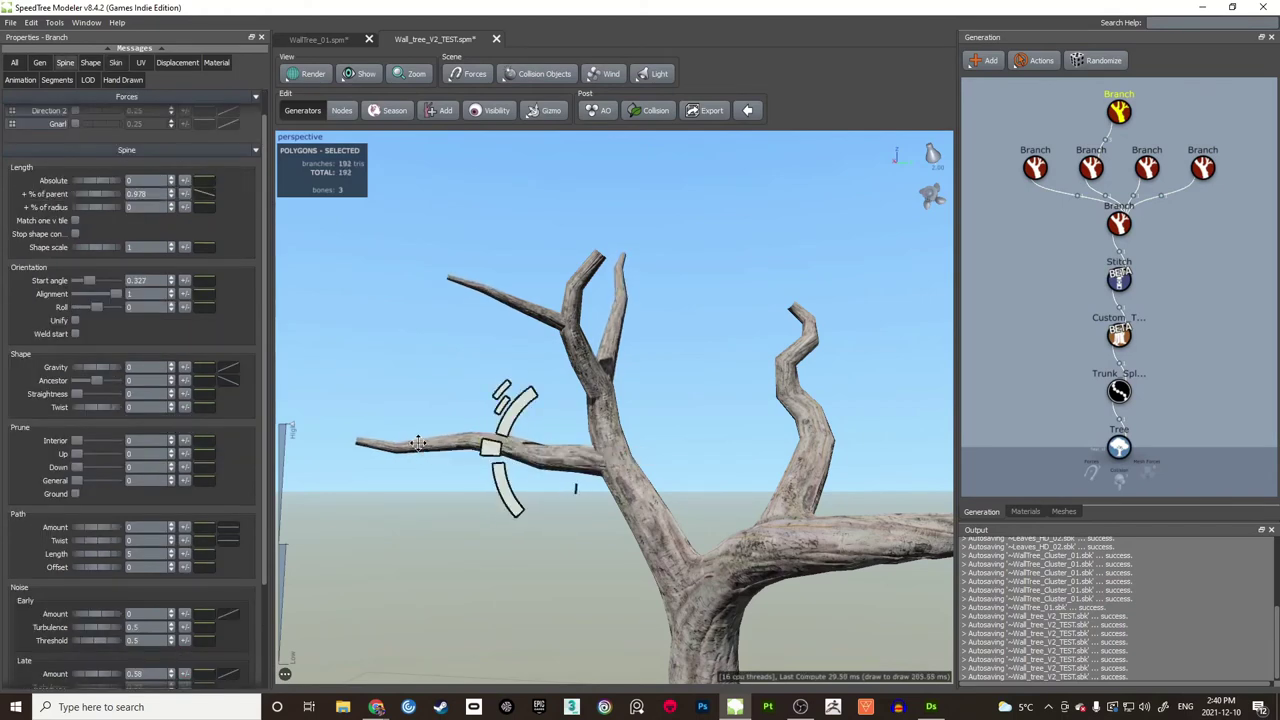
click(491, 377)
scroll(491, 377, down, 5)
drag(491, 377, 541, 413)
key(ctrl+s)
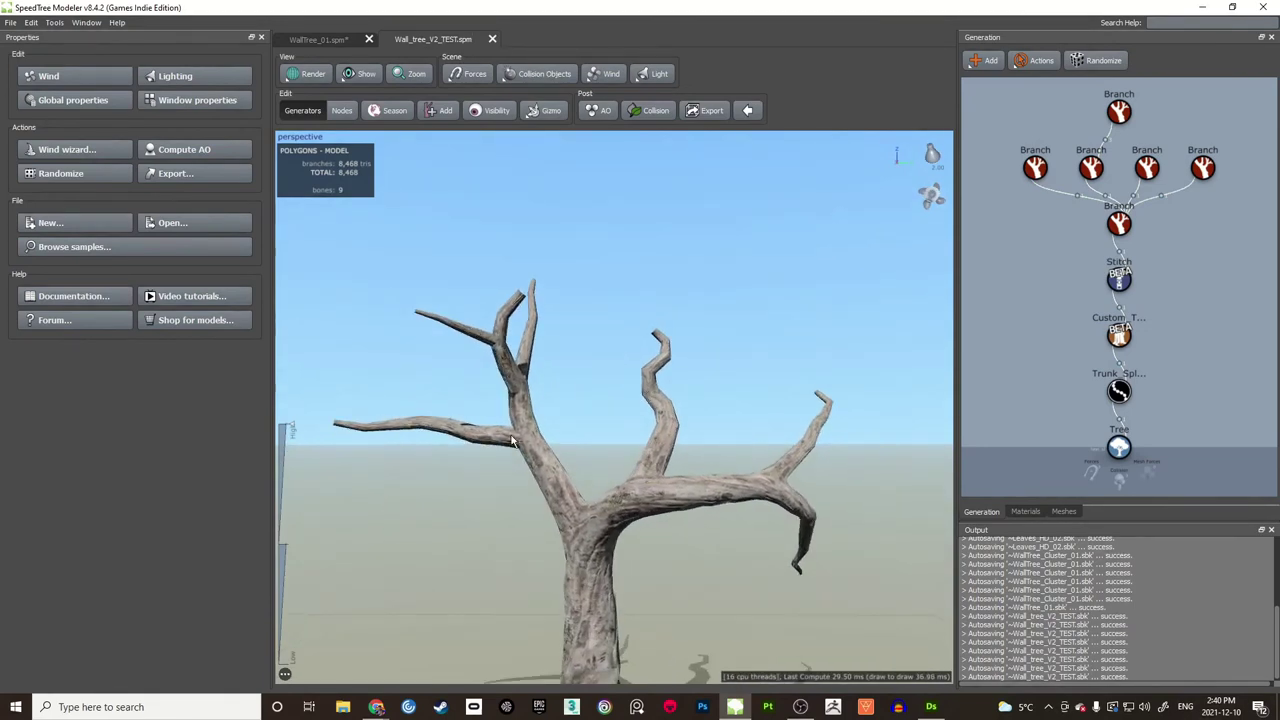
Step: Copy the small-branch generator onto the Branch generator of the neighbouring upright side branch
click(496, 450)
middle_drag(1058, 284, 1027, 317)
ctrl+drag(1087, 144, 1116, 201)
drag(700, 270, 803, 296)
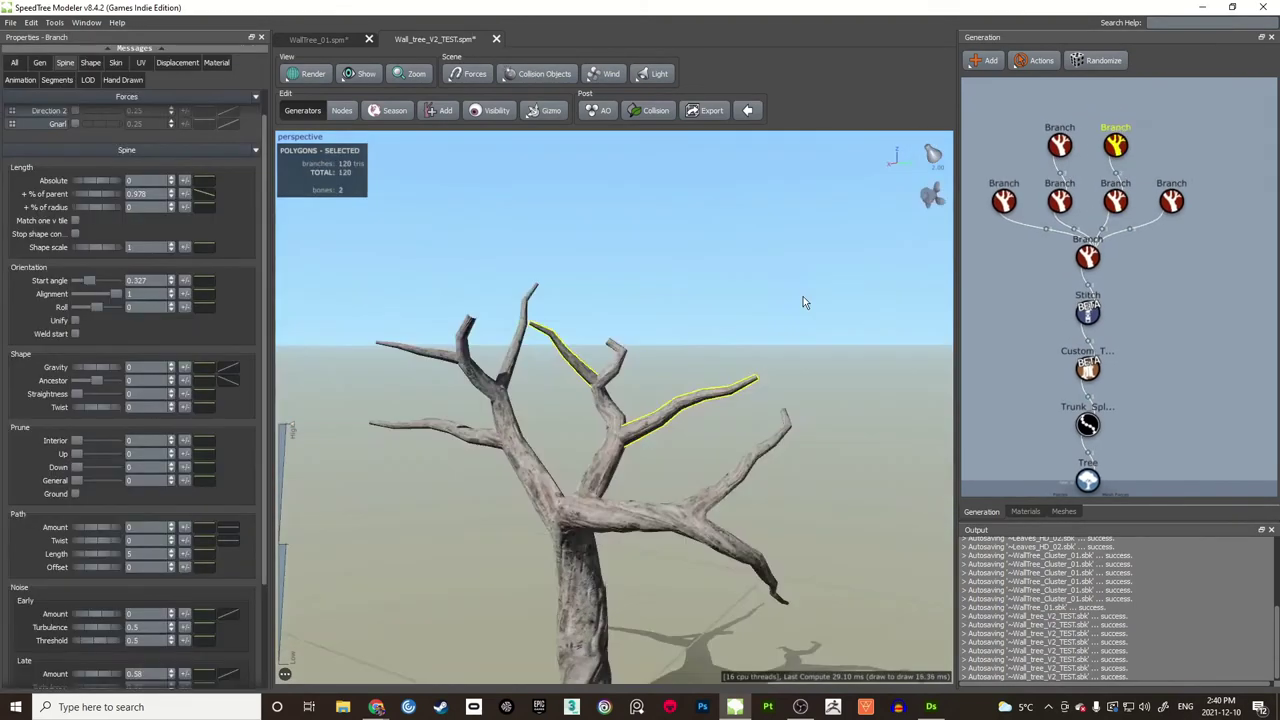
Step: Adjust the generation settings of the small branches on the neighbouring upright side branch
click(714, 375)
drag(690, 345, 610, 350)
click(40, 63)
drag(82, 155, 93, 158)
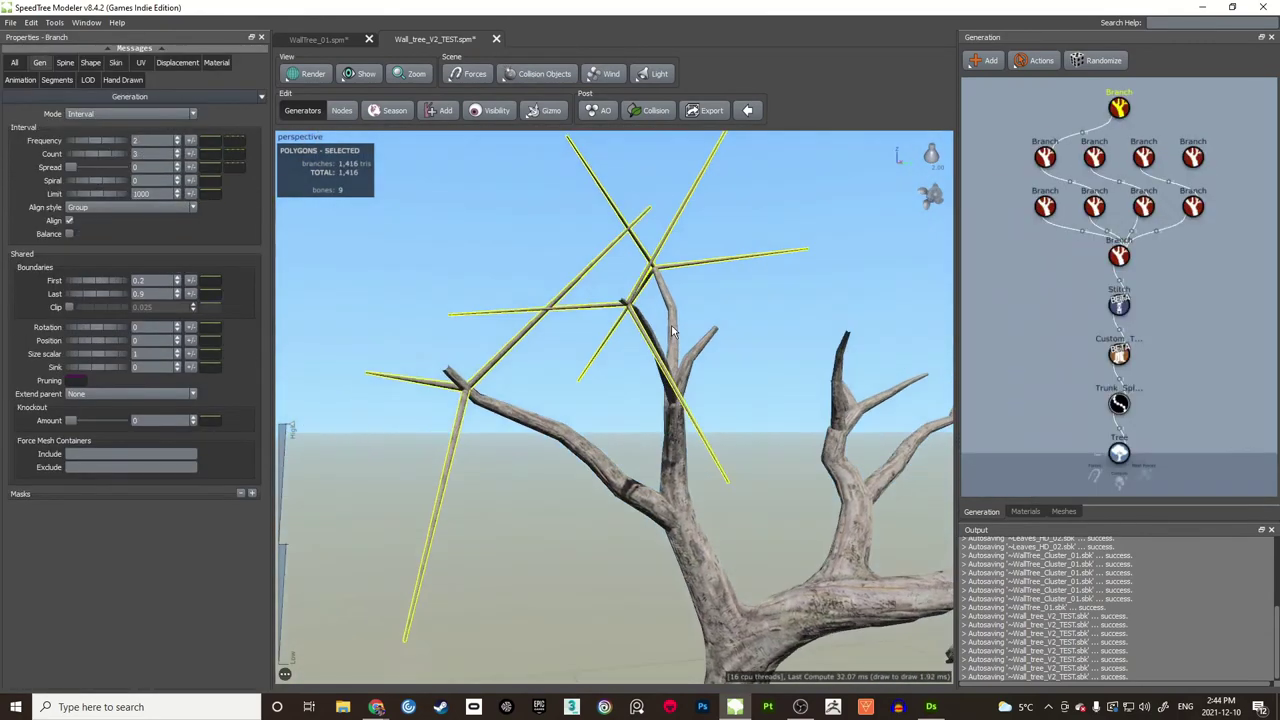
Step: Switch the new twig generator to Phyllotaxy mode with internode length 0.74, spread 0.833, spiral 1.82 and a last boundary of 0.8
click(102, 115)
click(100, 168)
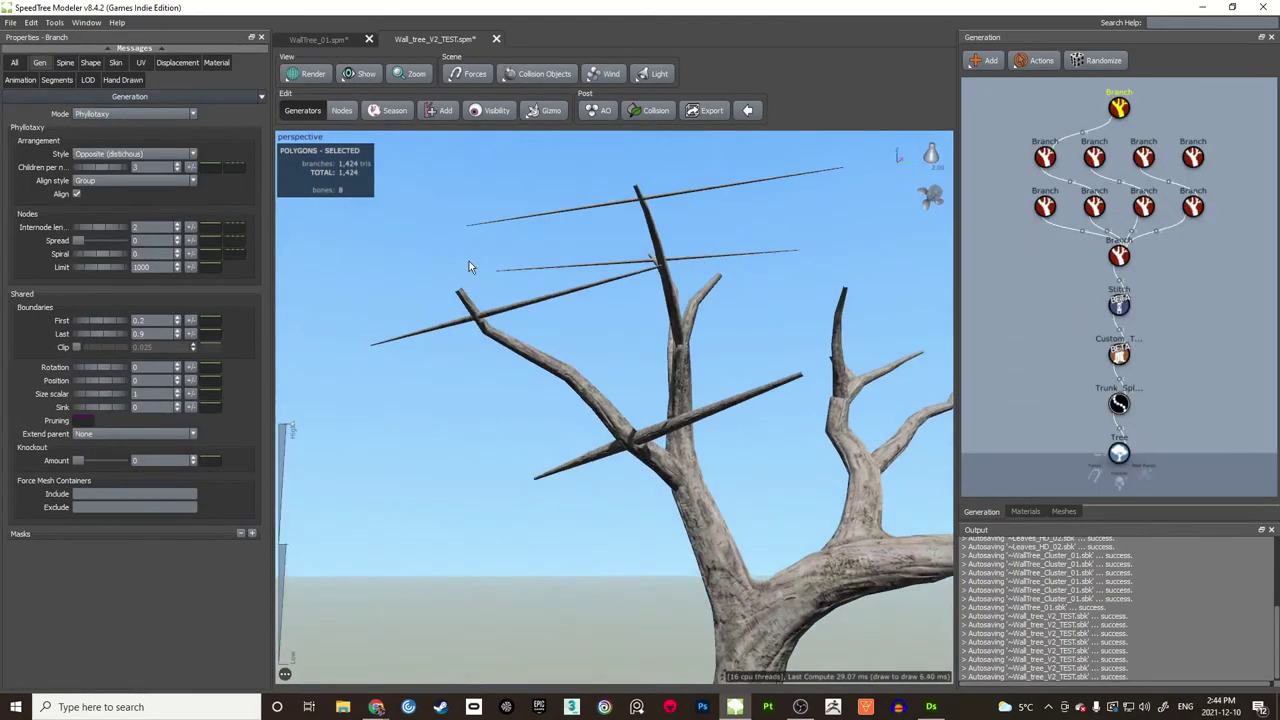
drag(408, 262, 390, 264)
drag(102, 228, 38, 225)
drag(79, 240, 116, 240)
drag(102, 254, 143, 253)
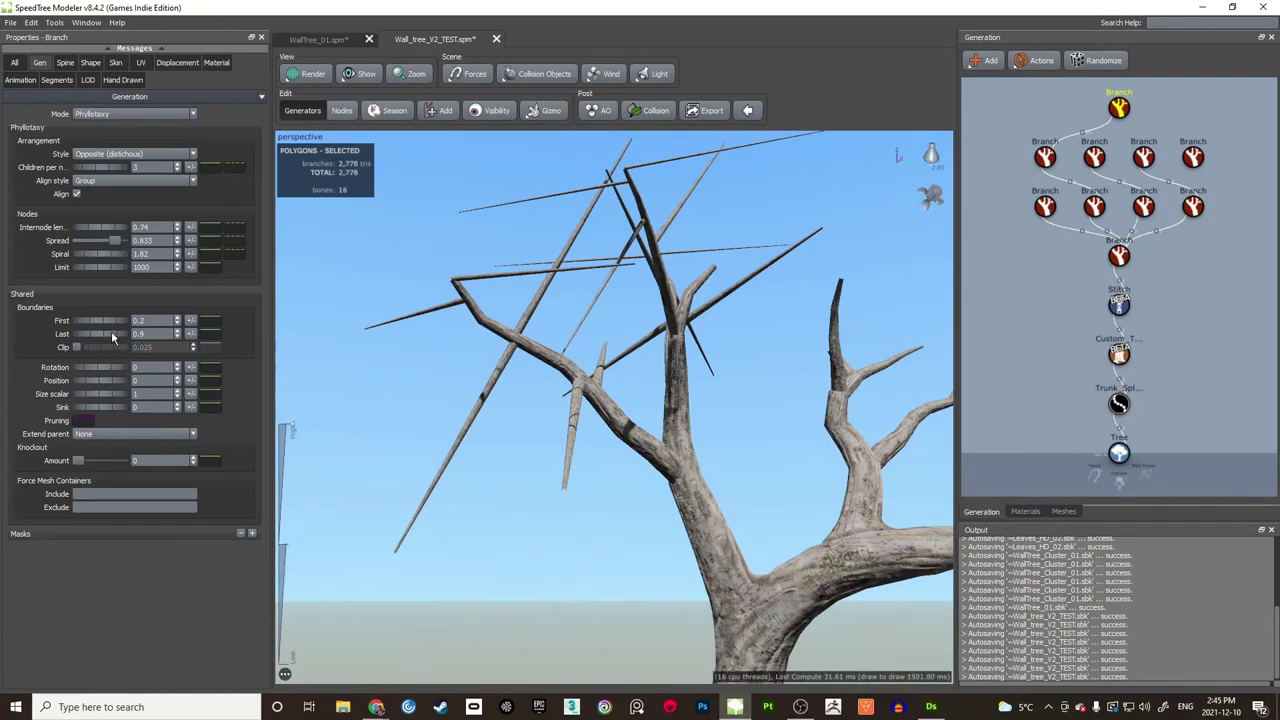
drag(112, 333, 104, 333)
drag(453, 317, 474, 324)
Step: Shorten the twigs' spines to 0.26 of the parent's length and set their start angle to 0.322
click(65, 64)
drag(114, 225, 80, 225)
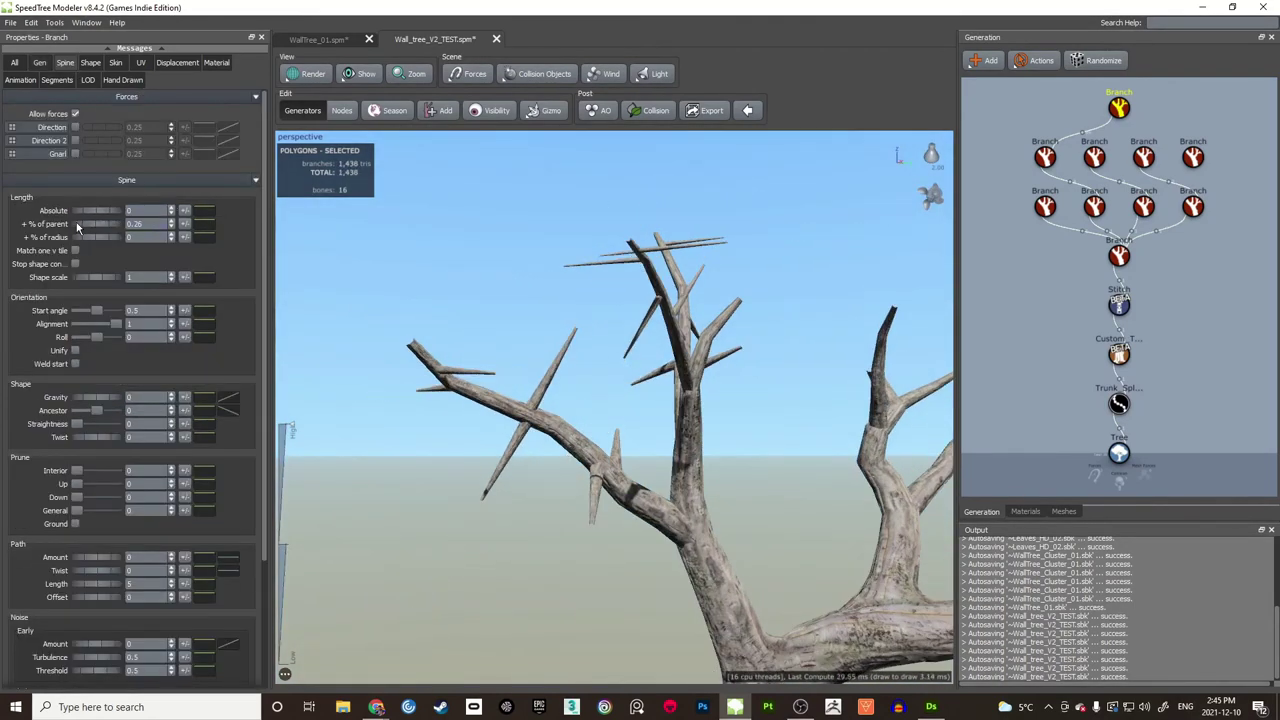
drag(98, 311, 89, 311)
drag(478, 318, 505, 310)
Step: Reduce the twigs' segments to a relative length of 2.46 and a relative radial value of 1.27, and save the tree file
scroll(505, 310, up, 3)
key(w)
scroll(505, 306, up, 3)
click(57, 80)
drag(97, 154, 3, 166)
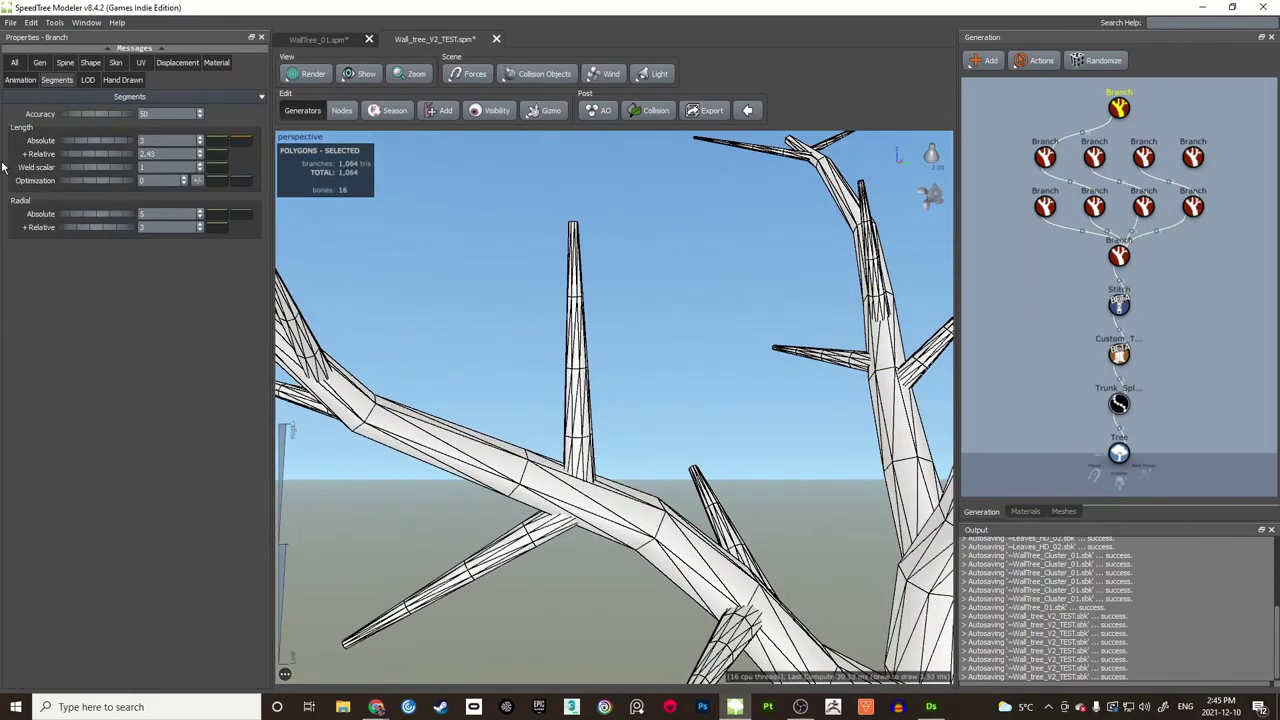
drag(97, 227, 72, 227)
drag(440, 294, 463, 305)
scroll(463, 305, down, 3)
key(w)
scroll(463, 305, down, 3)
key(ctrl+s)
Step: Flatten the twigs' absolute radius profile curve by raising its end point to 0.653 so the tips stay thicker
scroll(650, 270, up, 4)
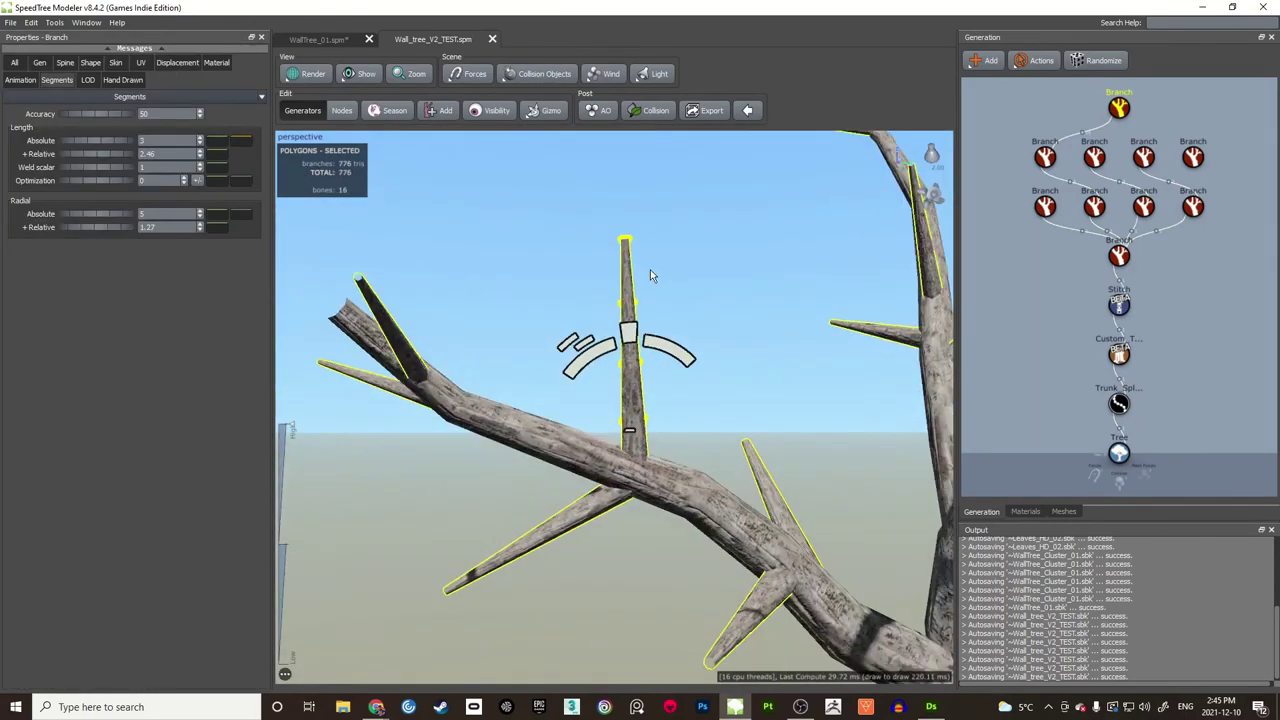
drag(650, 270, 622, 272)
click(90, 63)
click(115, 63)
click(228, 154)
drag(363, 263, 436, 264)
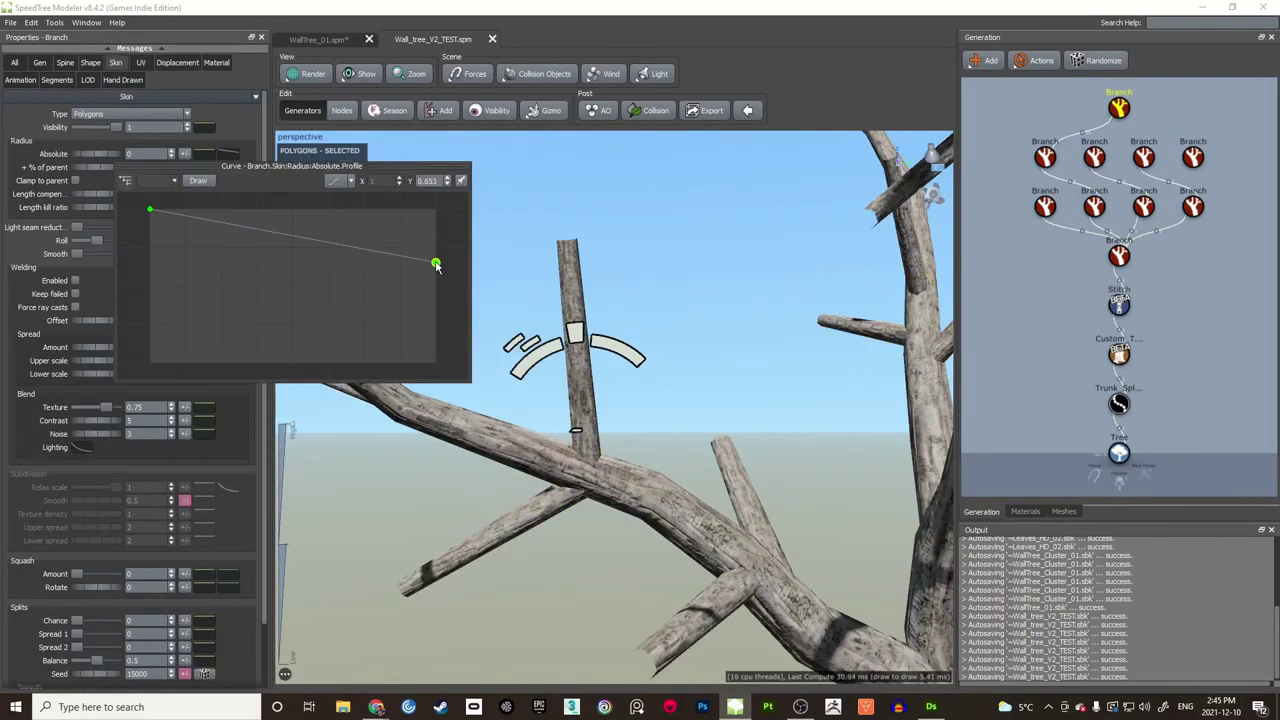
scroll(608, 234, down, 4)
mouse_move(608, 234)
mouse_down()
mouse_move(559, 237)
mouse_move(591, 231)
mouse_move(614, 261)
mouse_move(576, 233)
mouse_move(586, 237)
mouse_up()
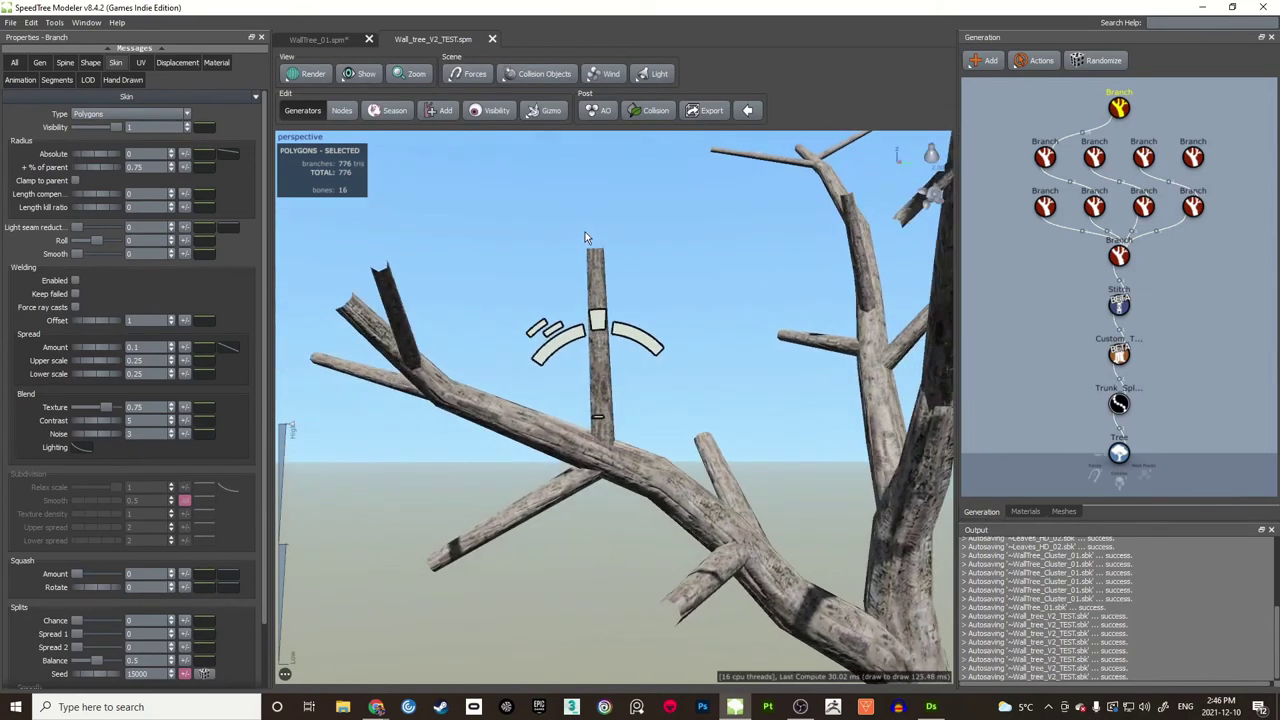
Step: Shorten the twigs into stubs by setting their length % of parent to 0.11
click(66, 63)
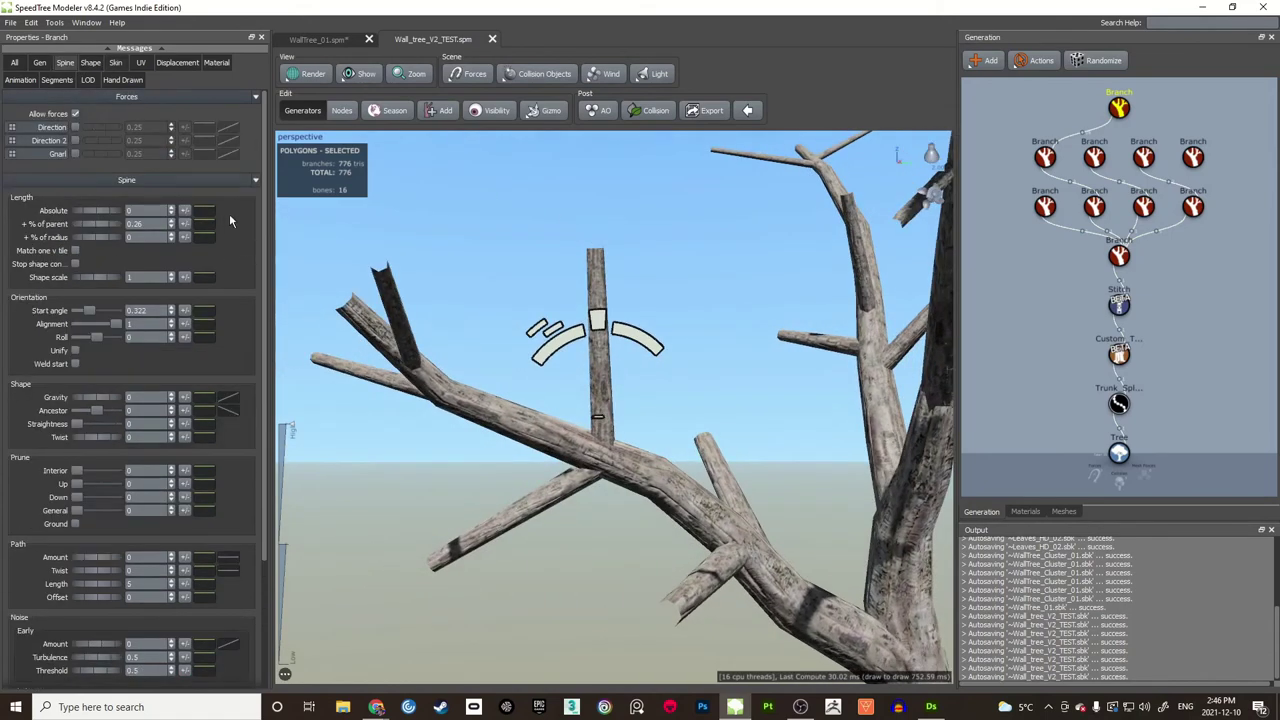
drag(101, 229, 91, 229)
scroll(518, 250, down, 5)
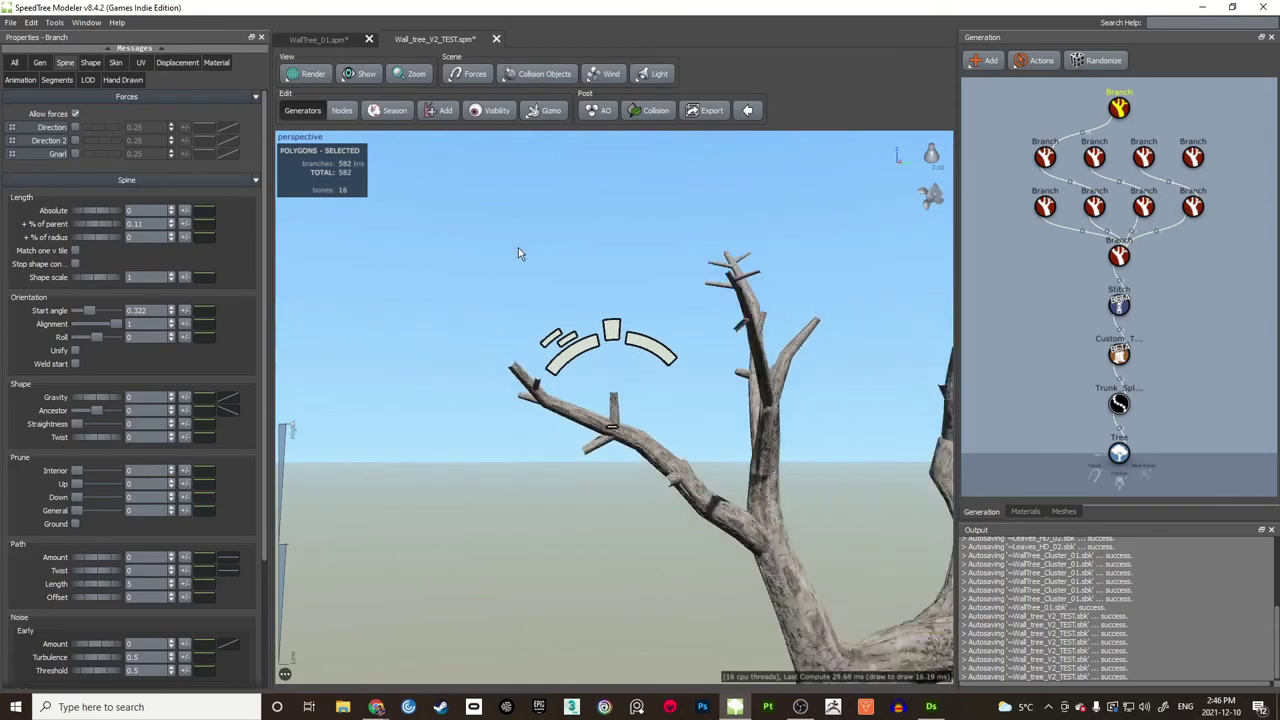
drag(568, 266, 593, 462)
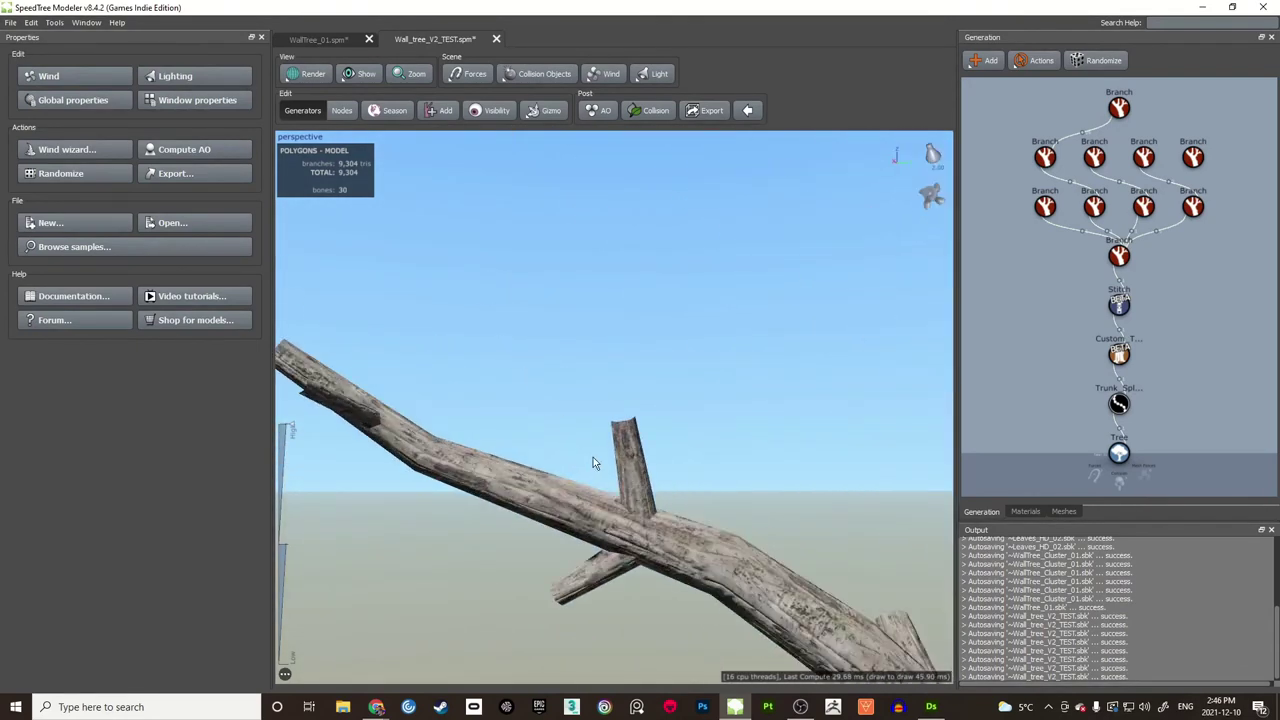
Step: Set the twigs' UV mapping style to U locked [0, 1], V unrestricted and save the tree file
click(622, 462)
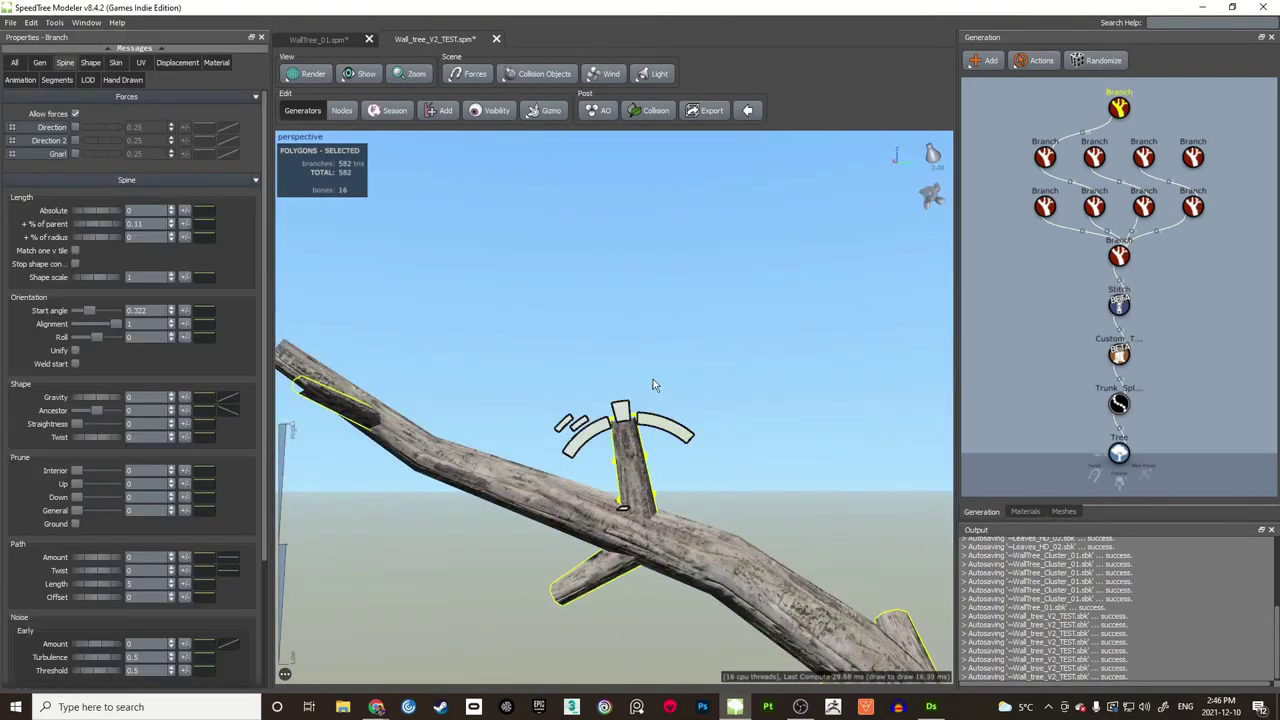
click(141, 62)
click(125, 114)
click(104, 134)
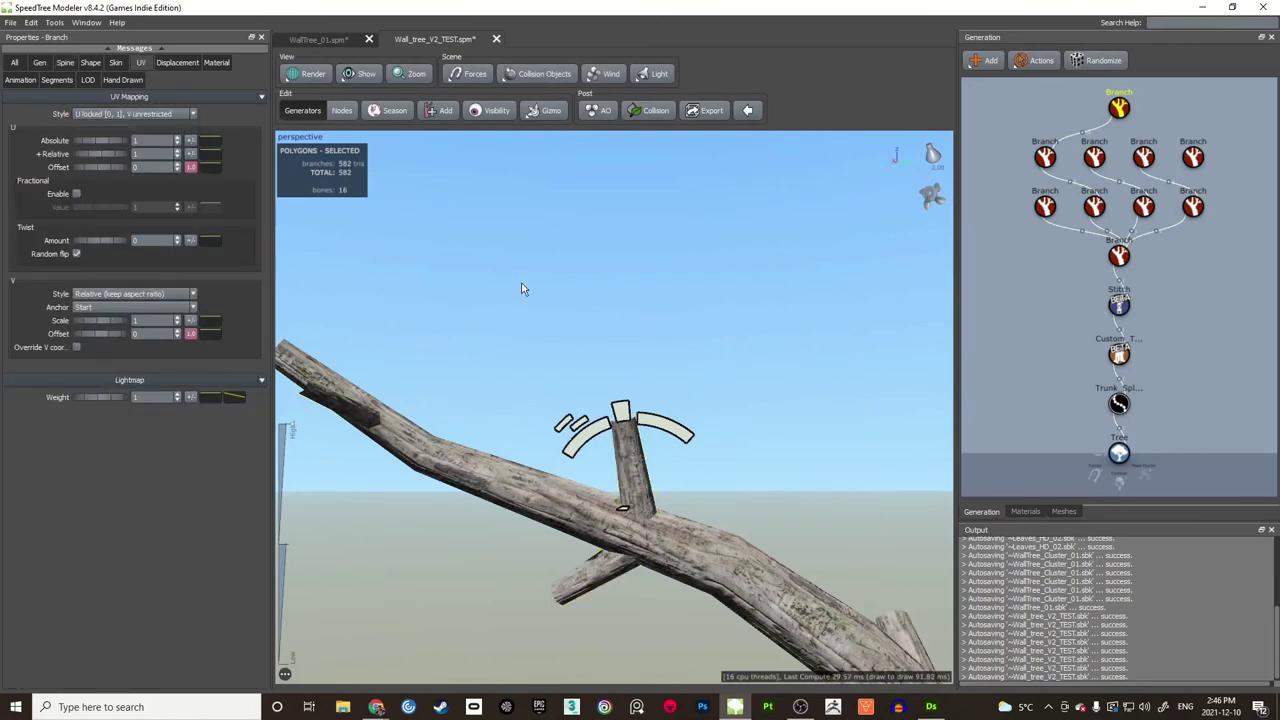
click(534, 313)
scroll(596, 345, down, 3)
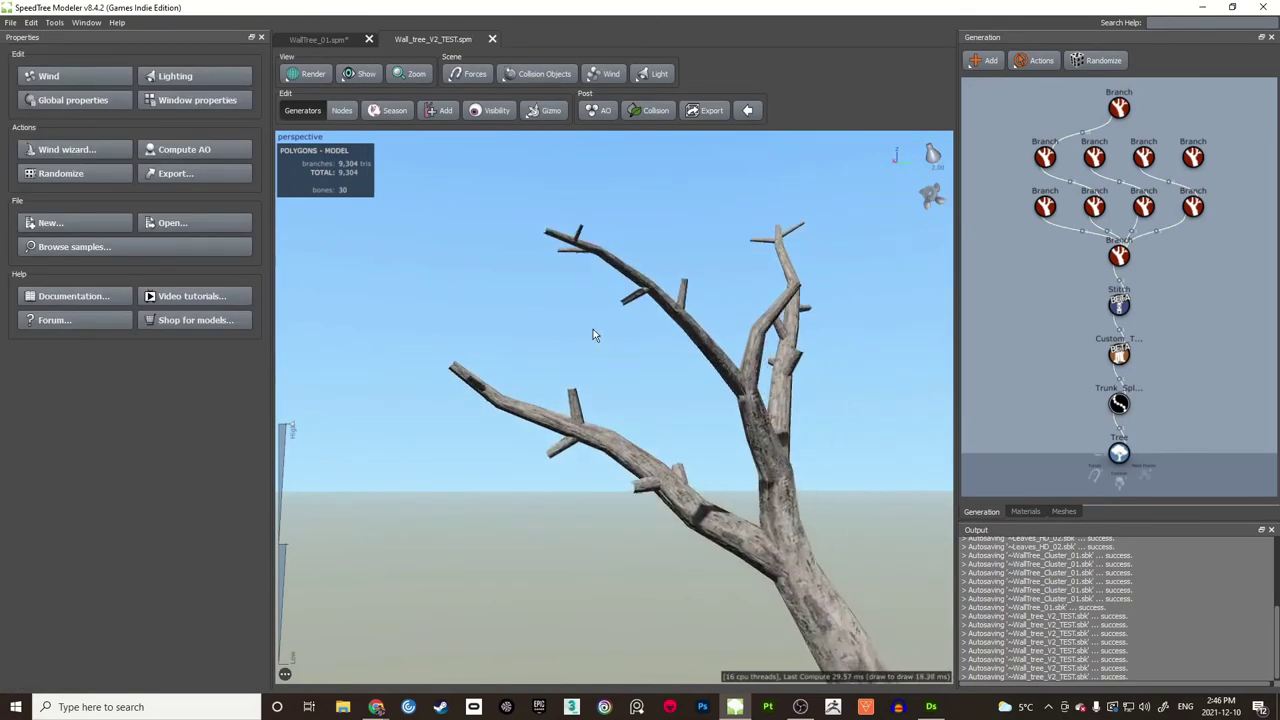
drag(593, 329, 598, 298)
key(ctrl+s)
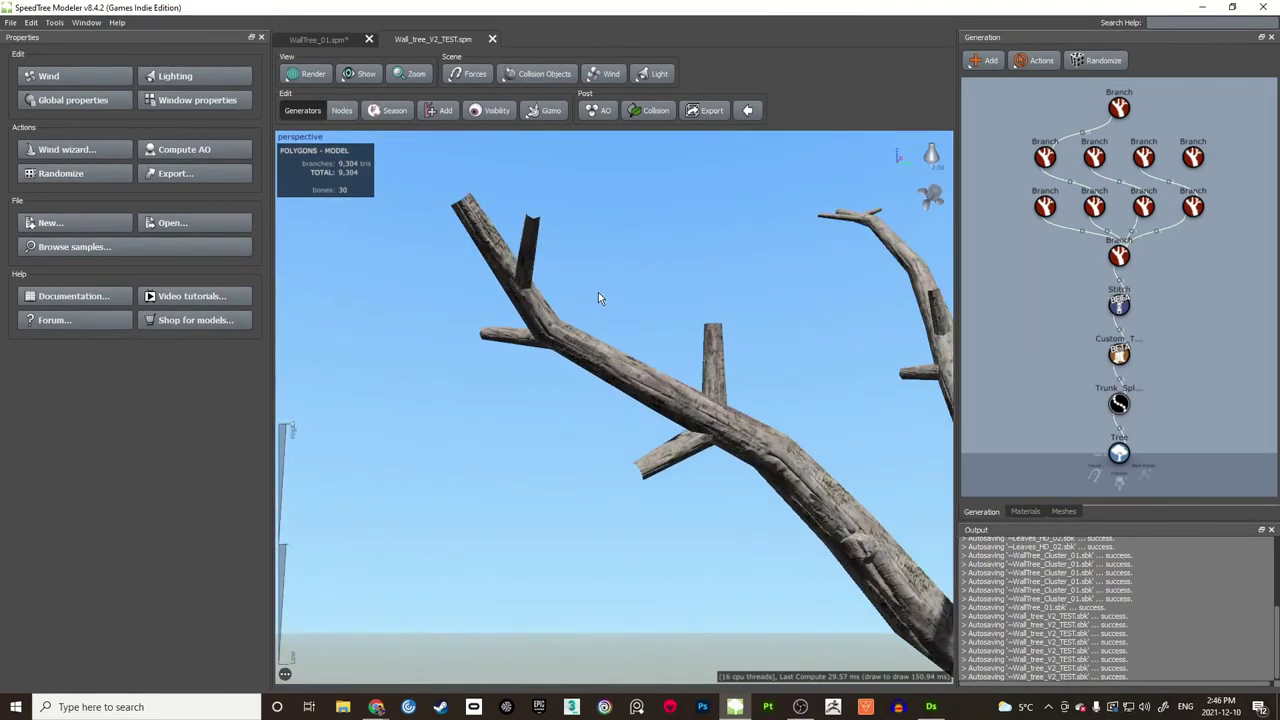
Step: Set the twig generator's Extend parent option to Any so twigs also continue from the ends of their parent branches
click(533, 256)
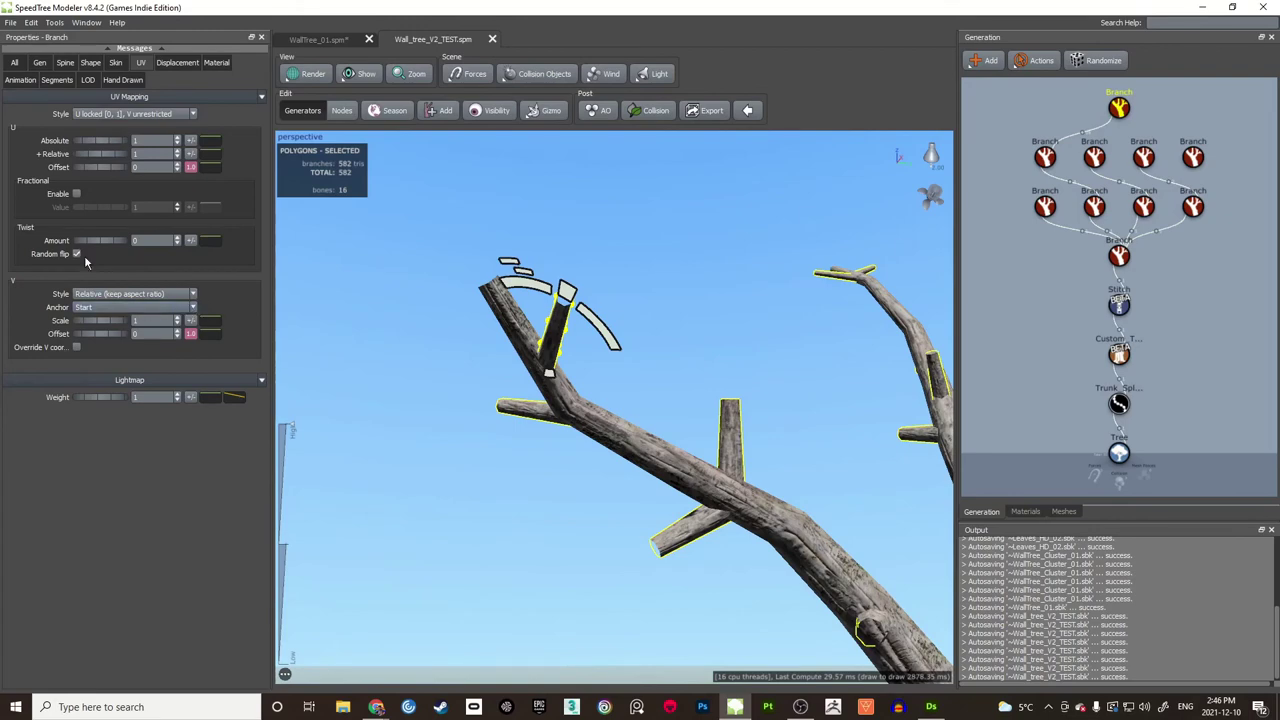
click(39, 63)
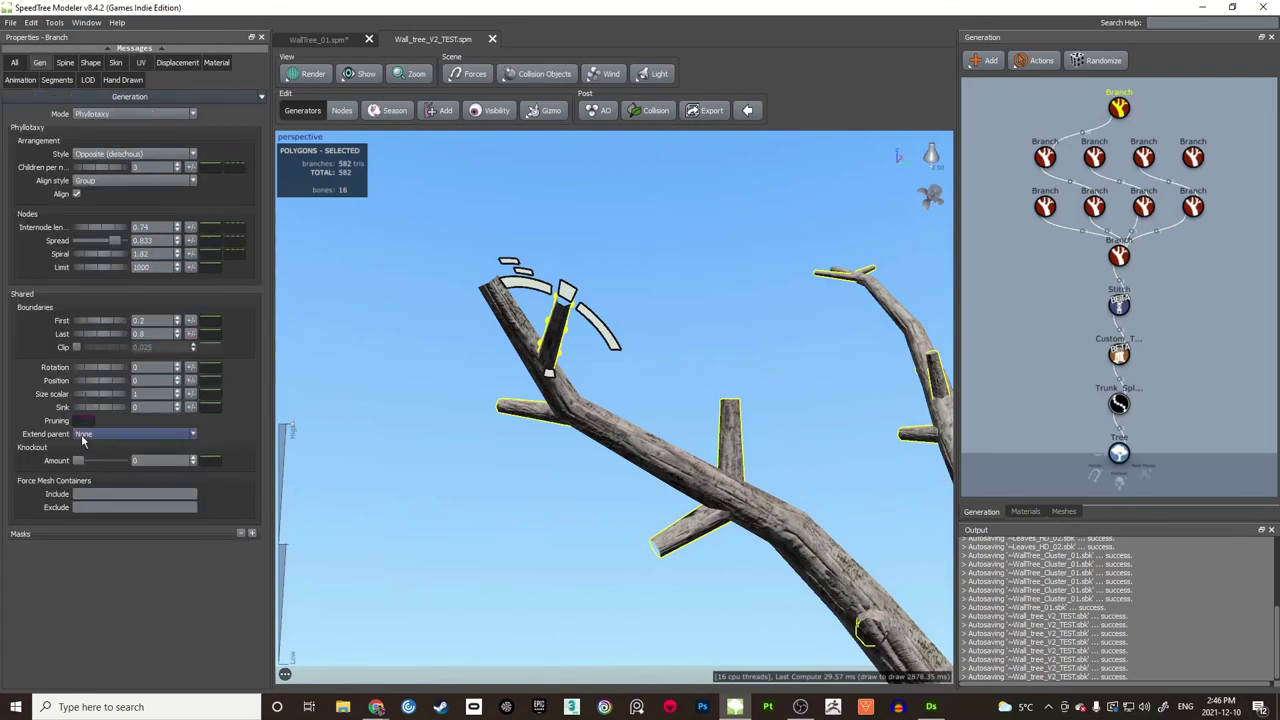
click(81, 434)
click(104, 454)
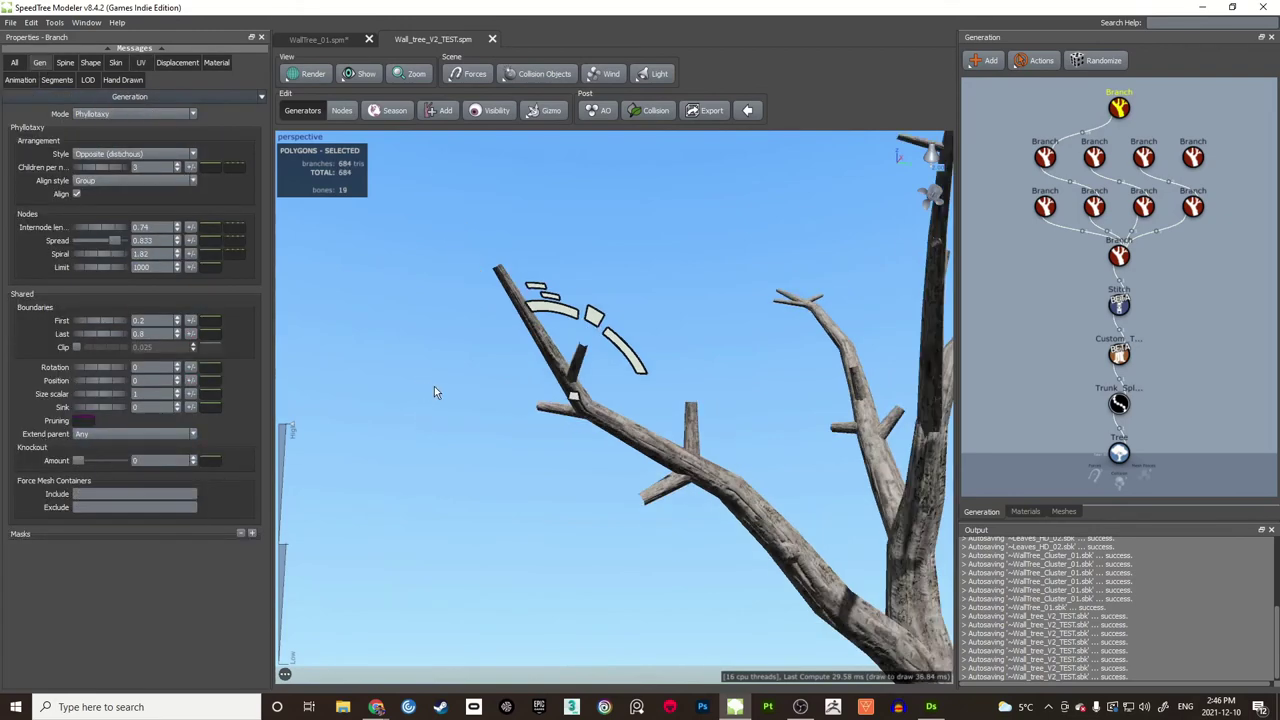
drag(434, 386, 697, 351)
scroll(450, 372, down, 4)
click(465, 373)
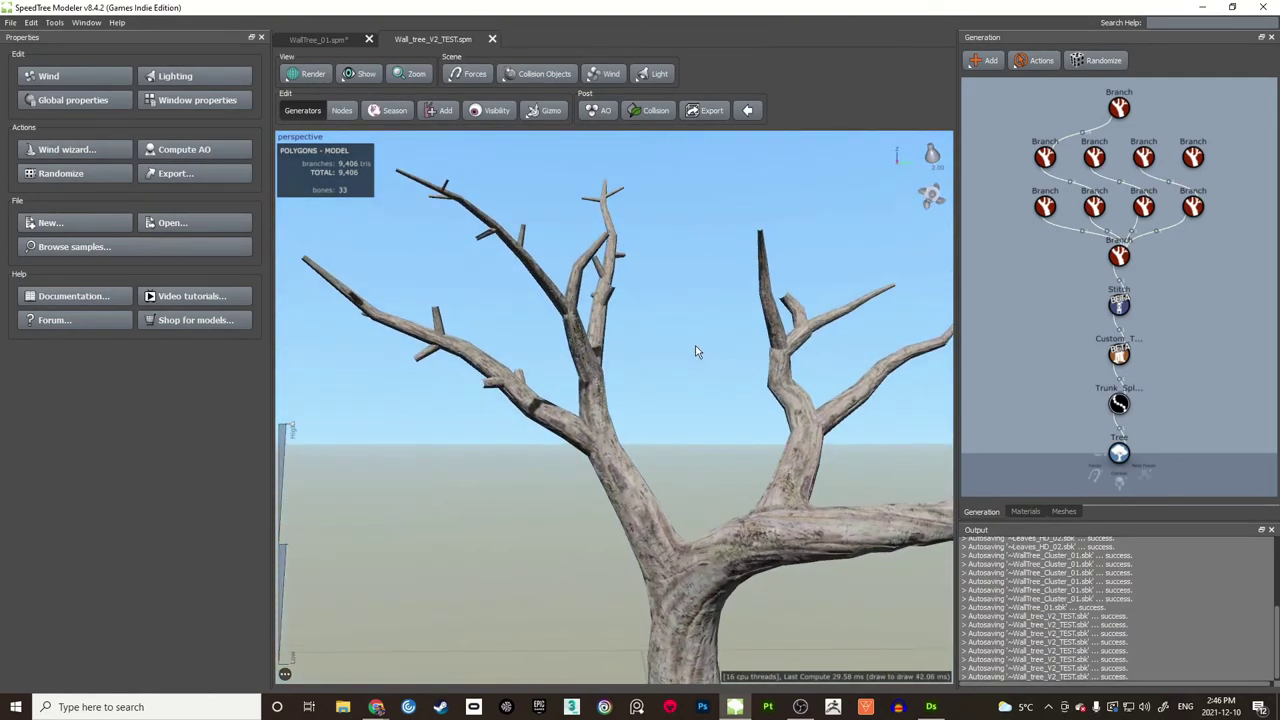
Step: Add a new mesh asset named Cluster_01 to the tree's mesh list
click(1064, 512)
click(1238, 55)
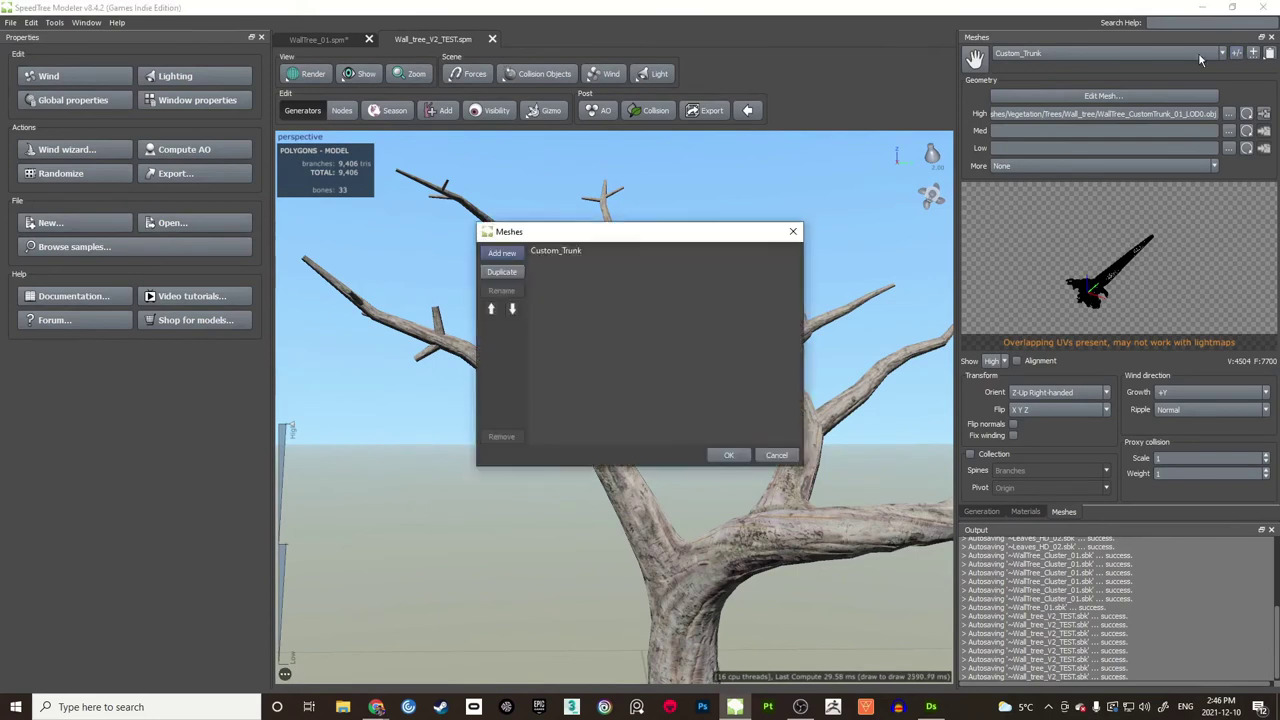
click(522, 256)
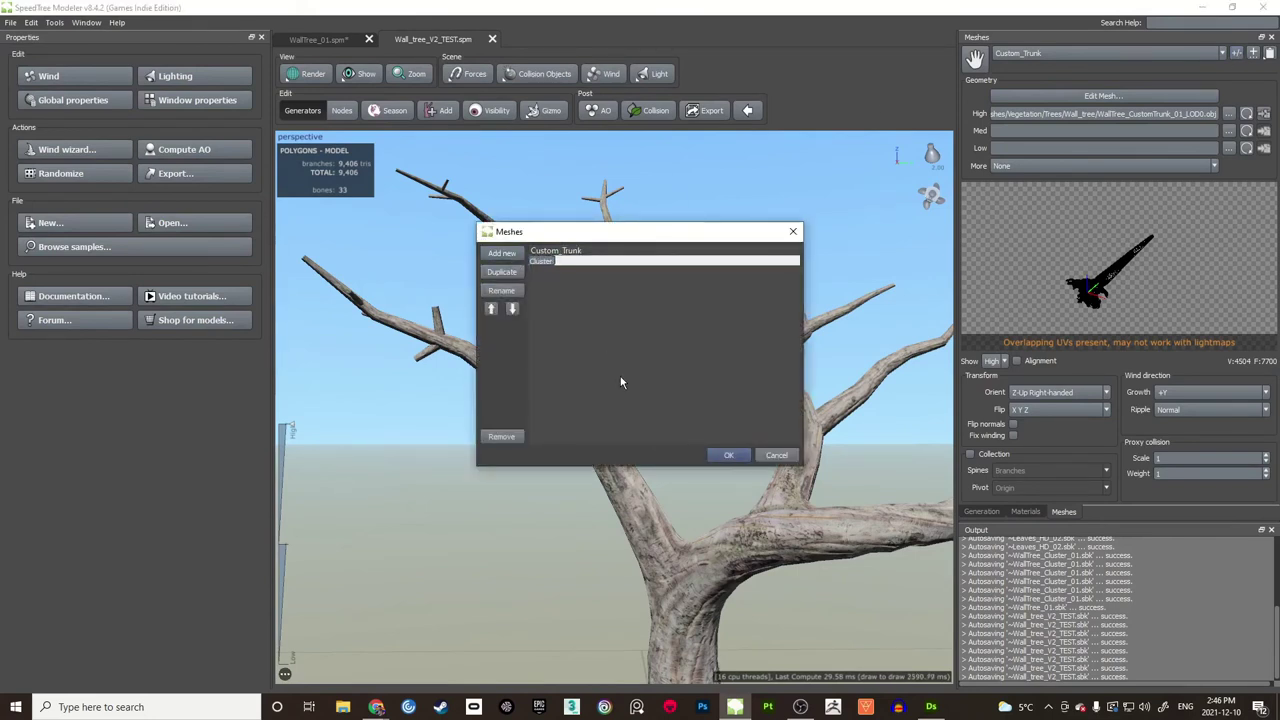
text(Cluster_01)
key(Return)
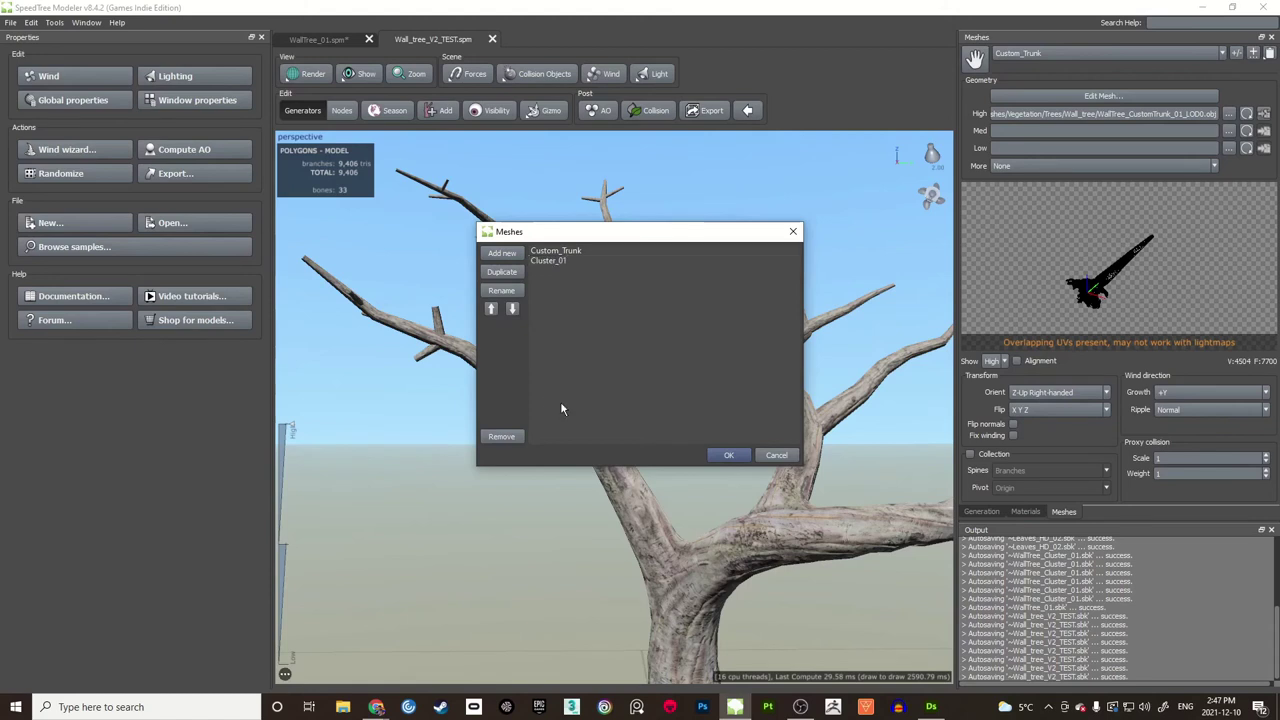
click(729, 455)
Step: Load WallTree_Cluster_01.obj from the Clusters folder as the high-detail geometry of the Cluster_01 mesh
click(1055, 50)
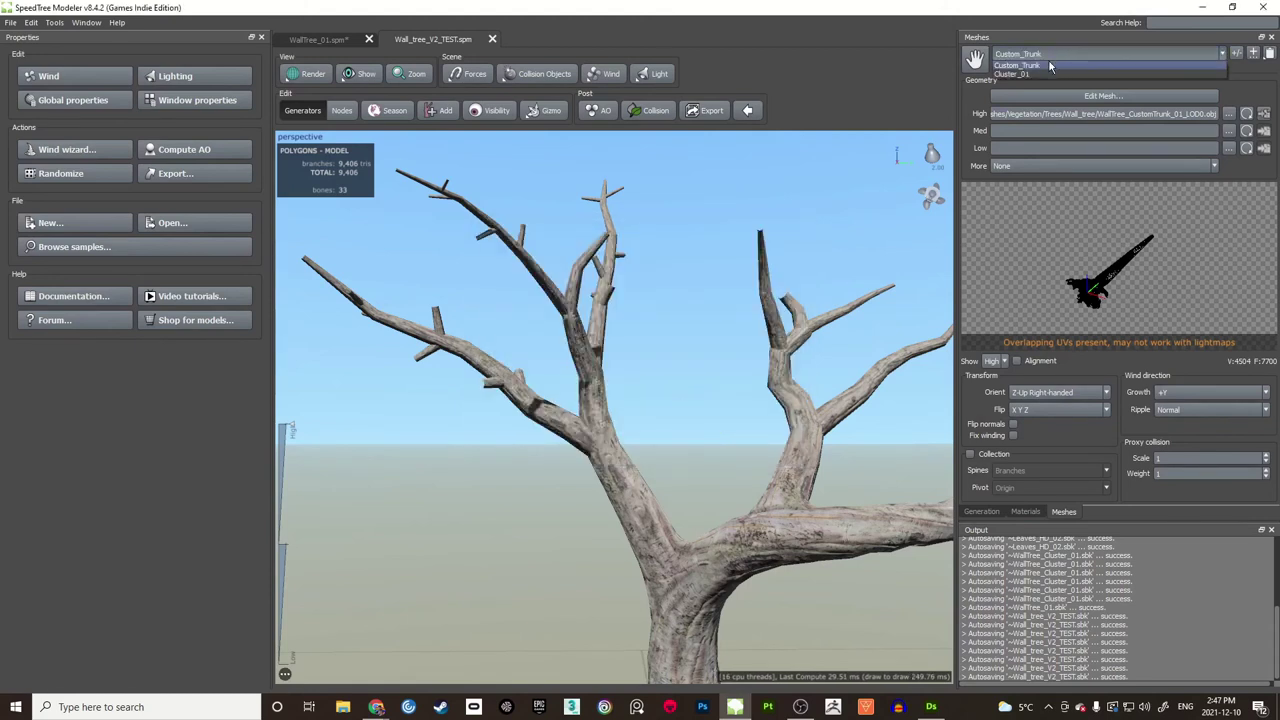
click(1042, 65)
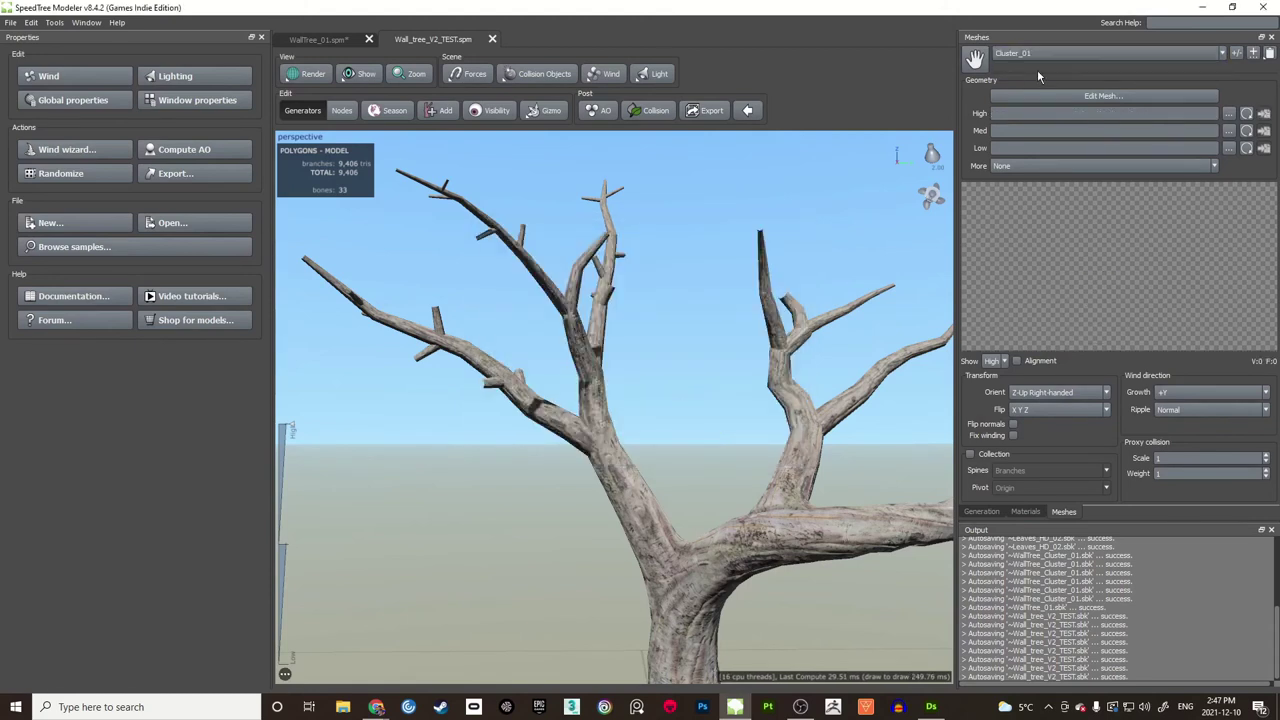
click(1230, 114)
click(674, 367)
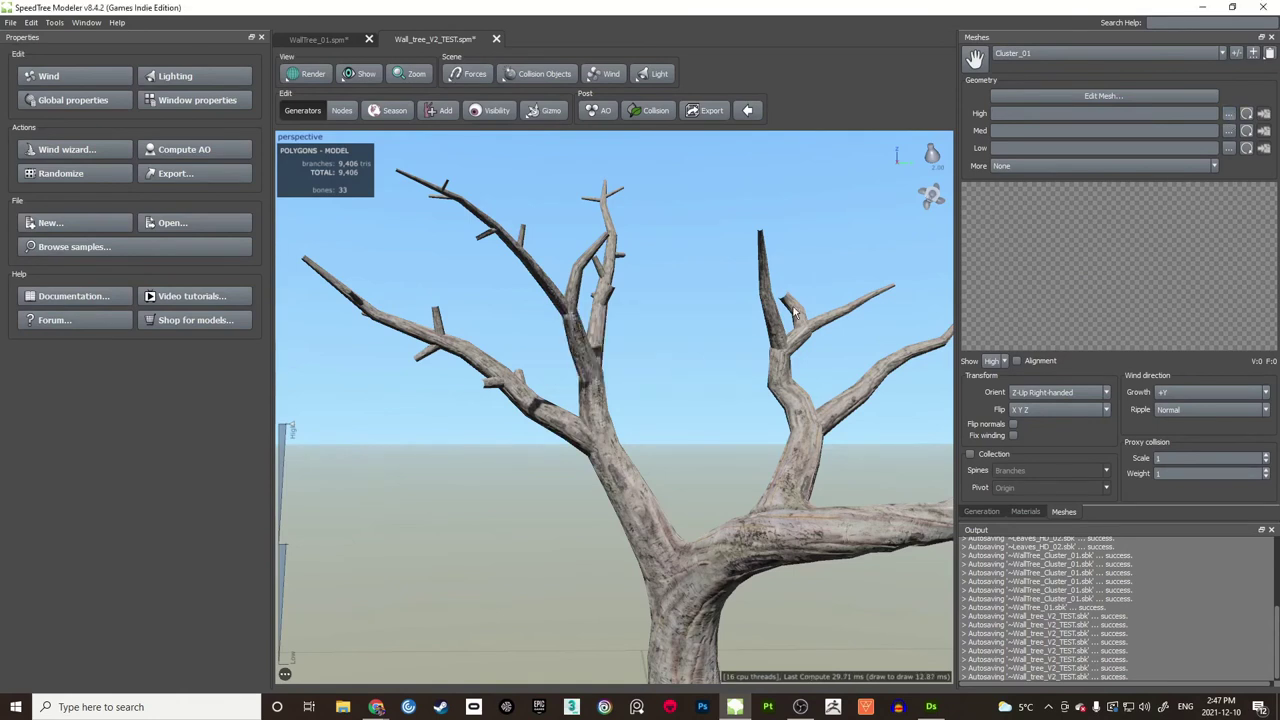
click(1227, 116)
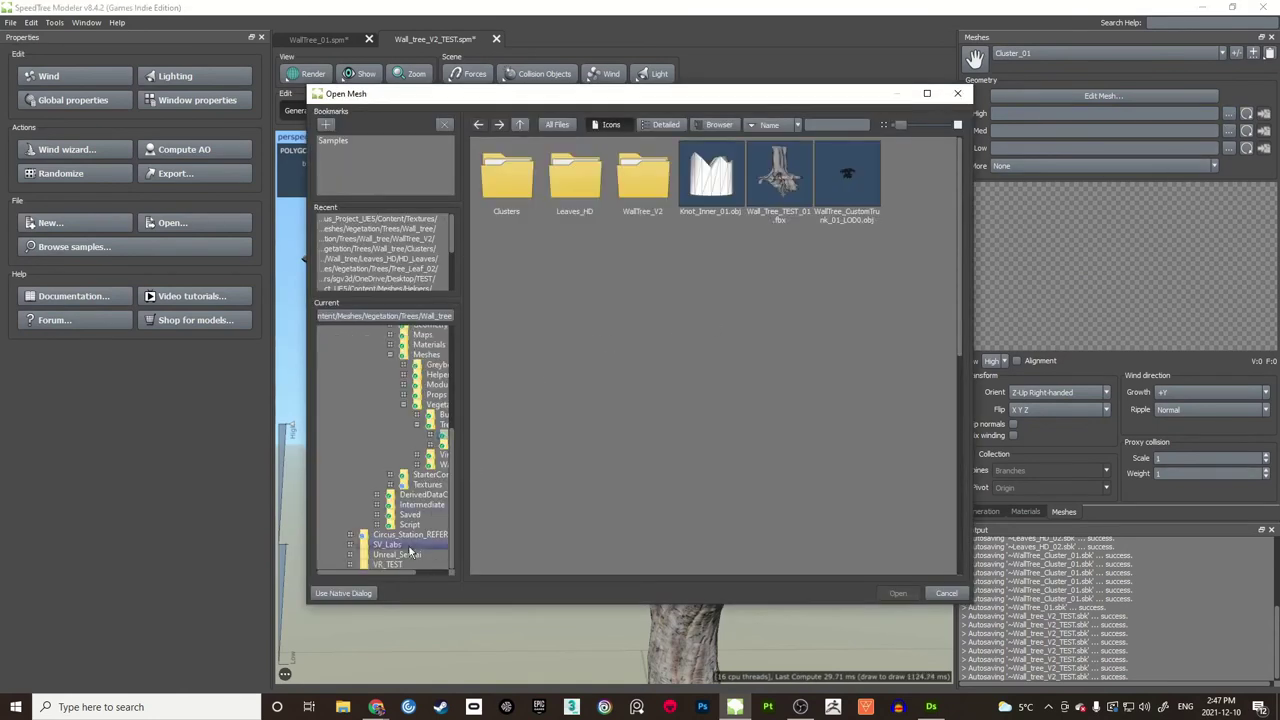
double_click(519, 191)
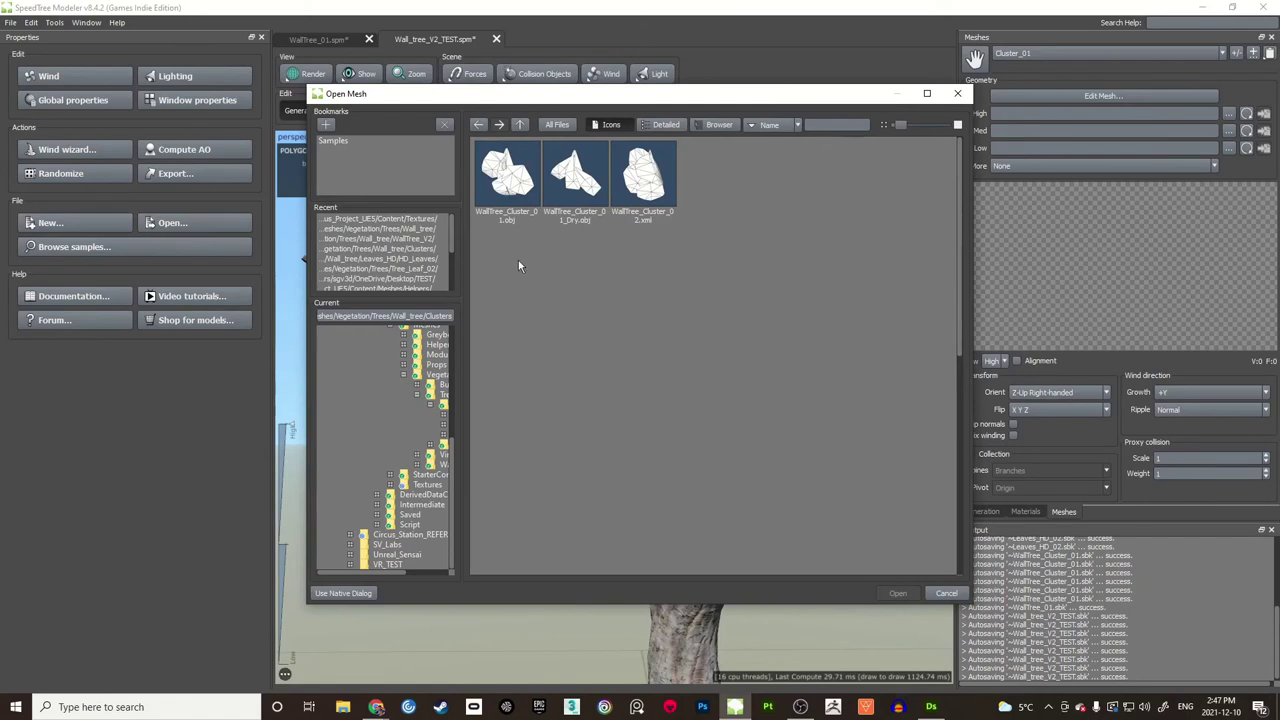
click(516, 190)
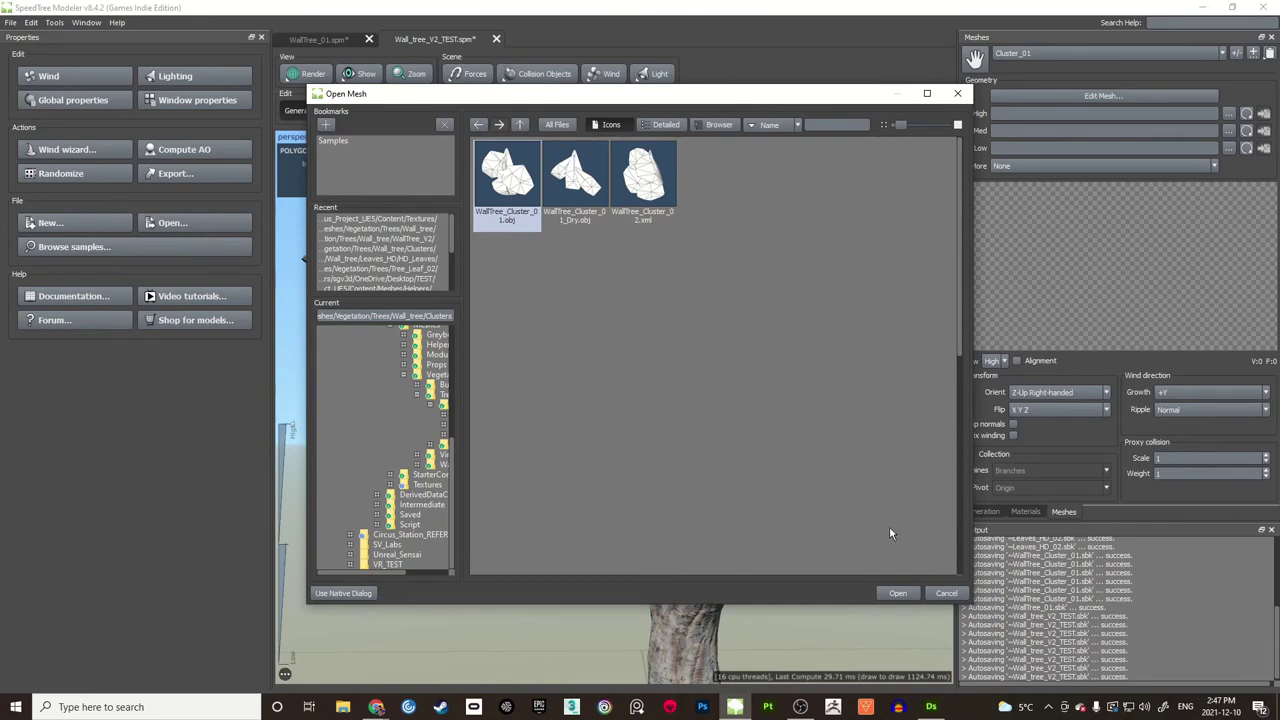
click(898, 593)
click(664, 368)
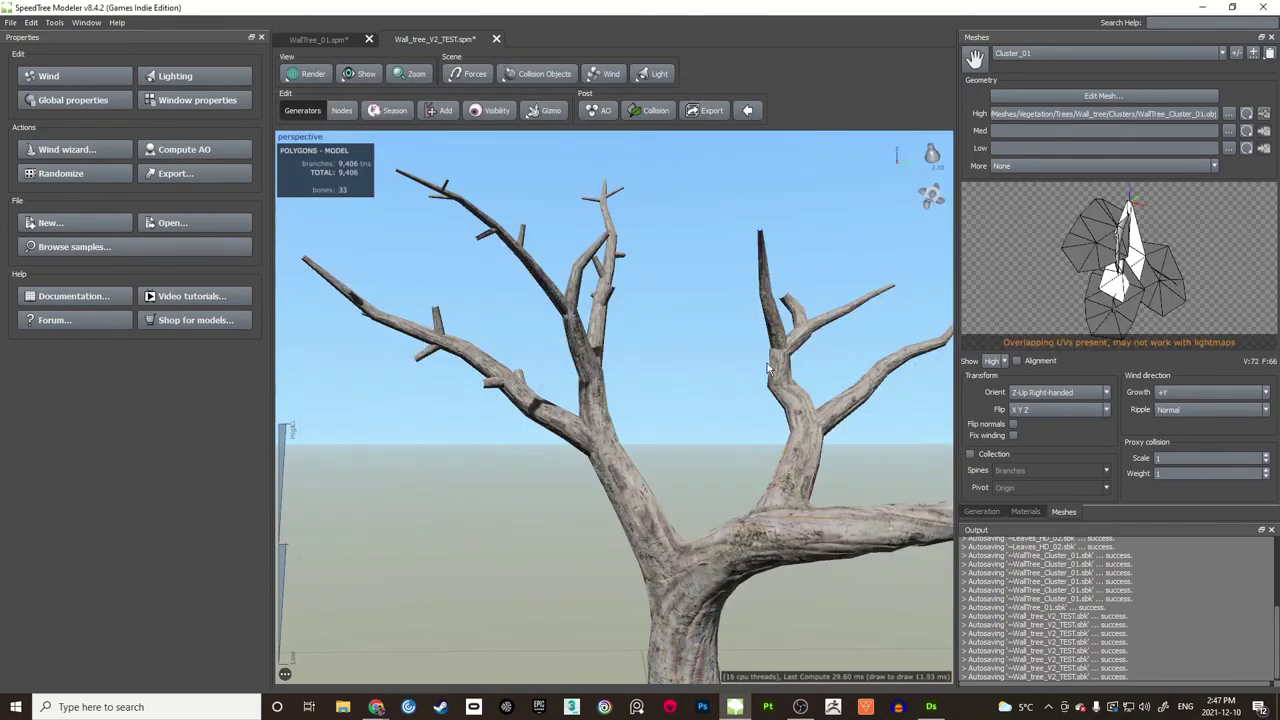
drag(1079, 251, 891, 328)
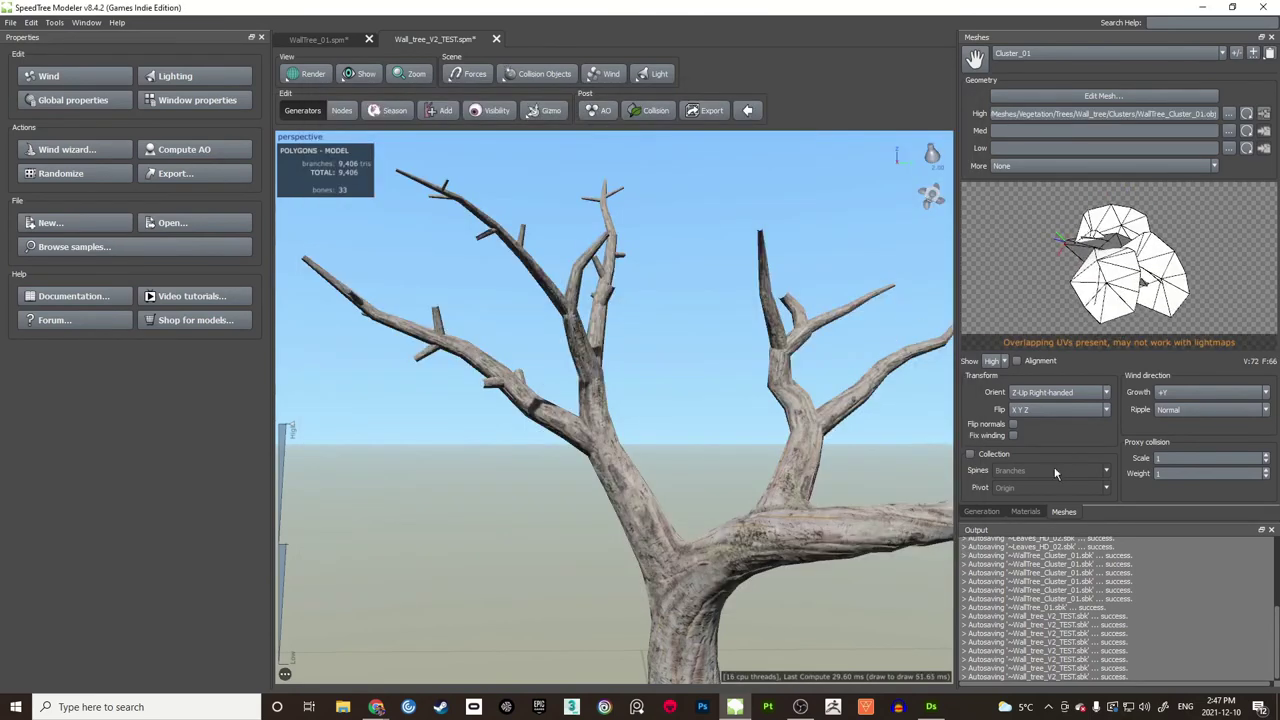
Step: Add a new material named Leaf_01 to the tree's material list
click(1024, 512)
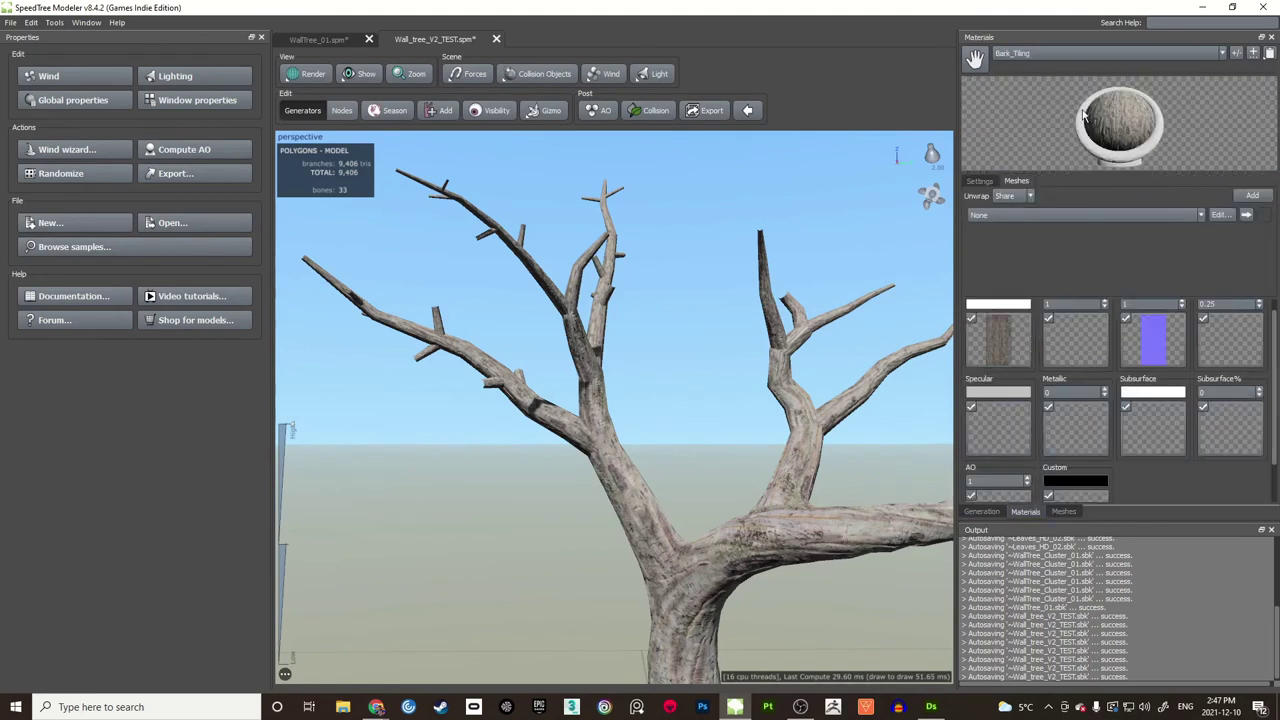
click(1068, 53)
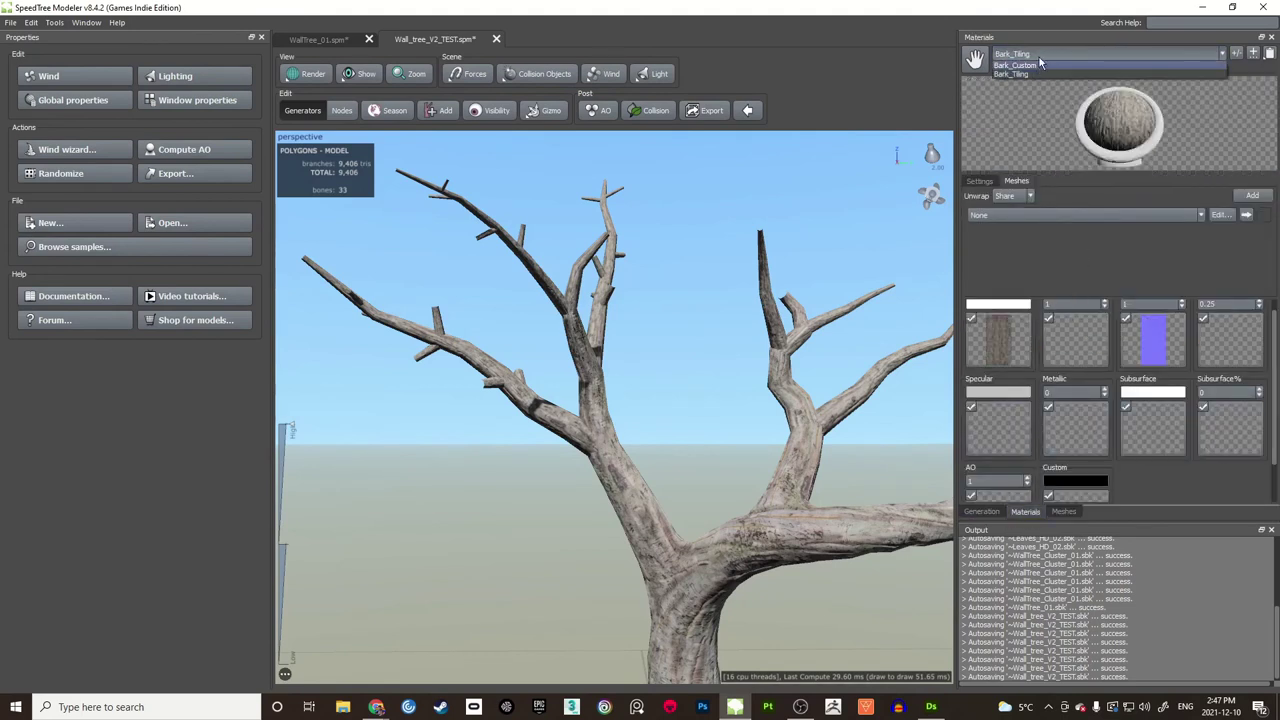
click(1236, 53)
click(1236, 53)
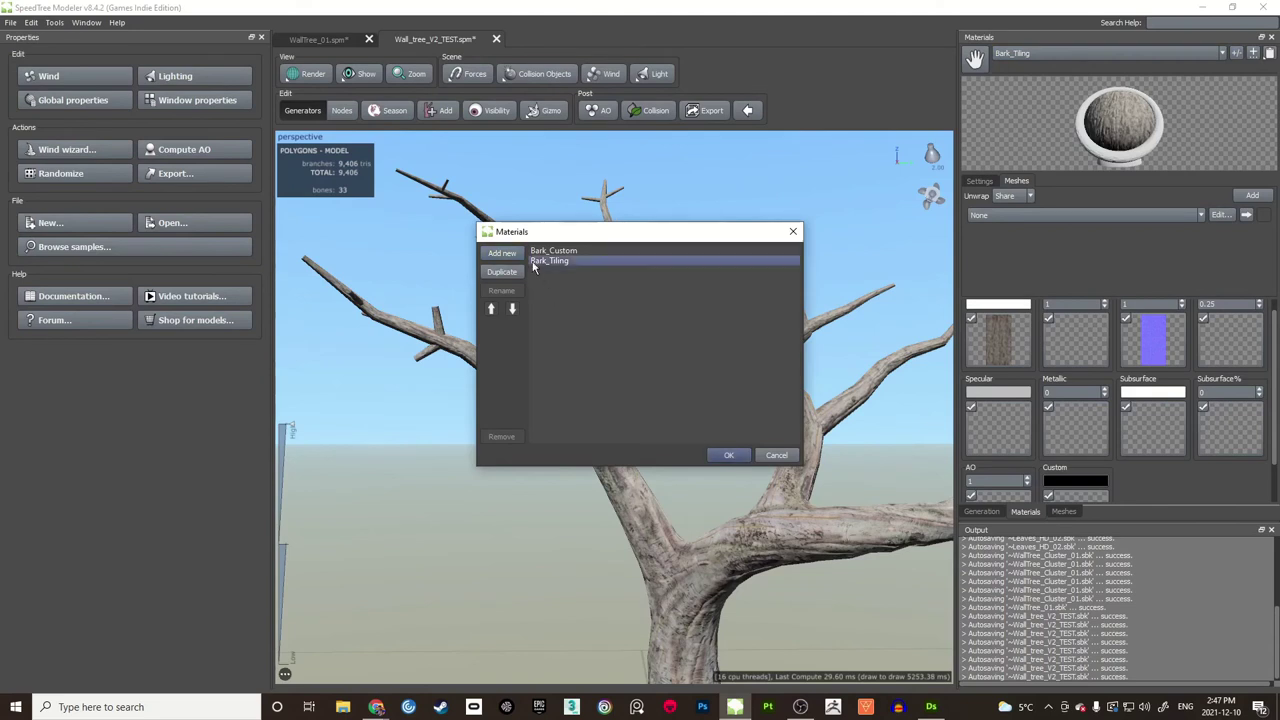
click(502, 253)
click(551, 272)
double_click(557, 276)
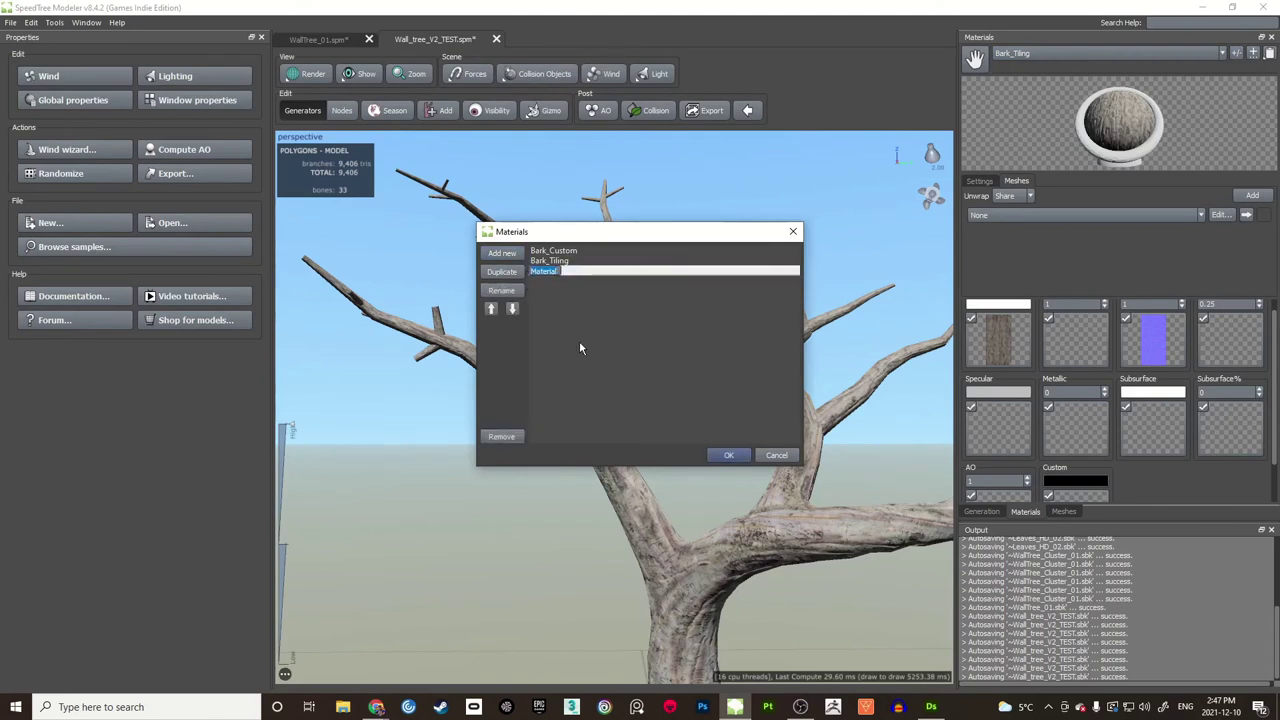
text(Leaf_01)
key(Return)
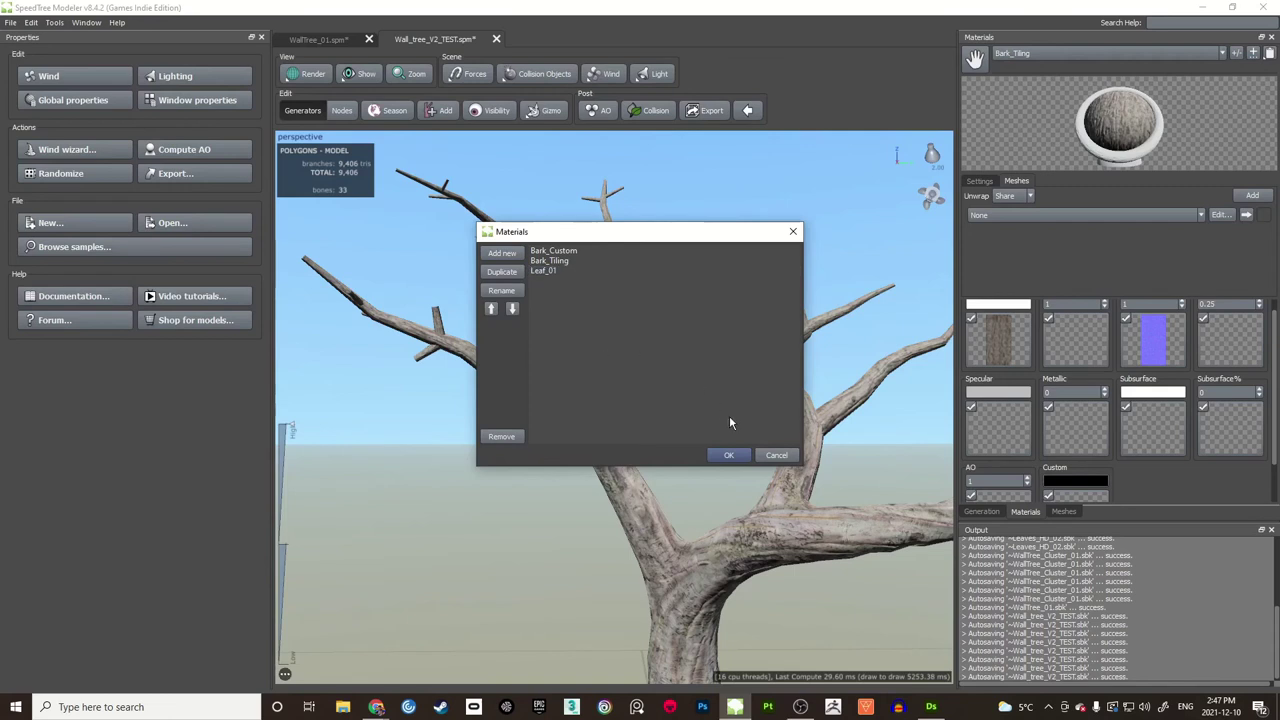
click(732, 456)
Step: Make the Leaf_01 material two-sided and load Wall_Tree_Leaf_02_basecolor.tga as its color map
click(1030, 53)
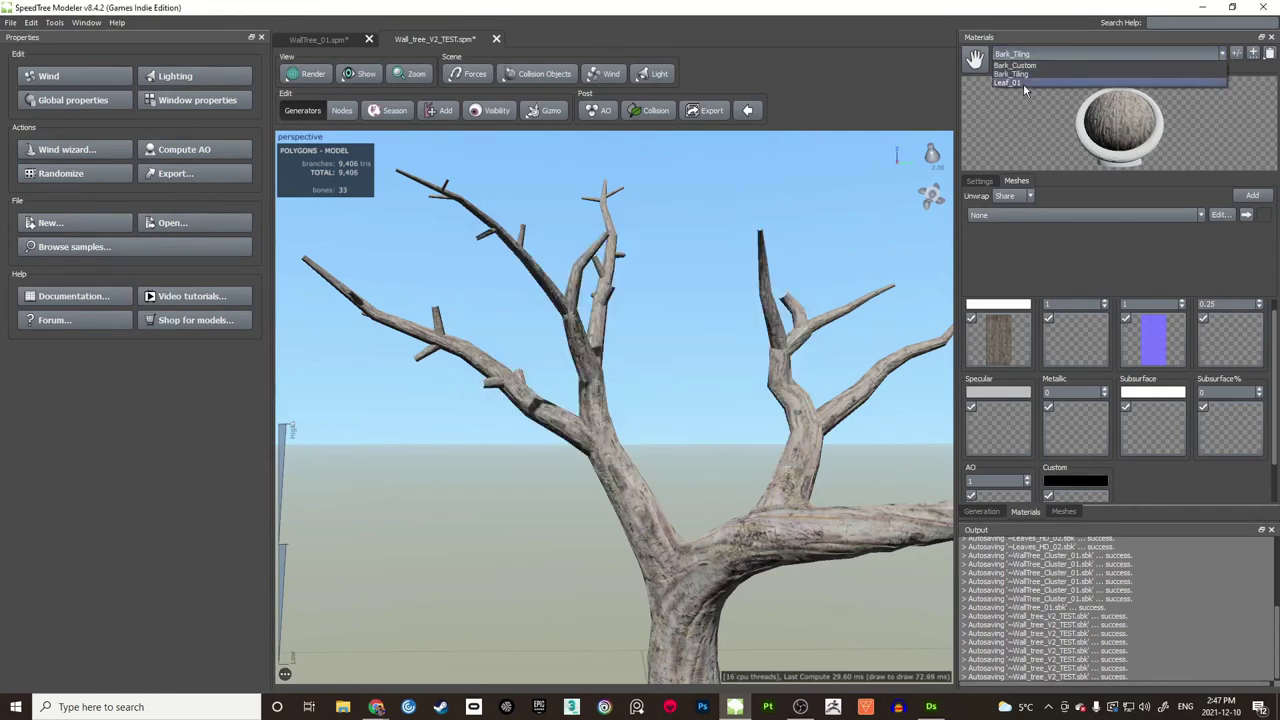
click(1023, 86)
click(980, 182)
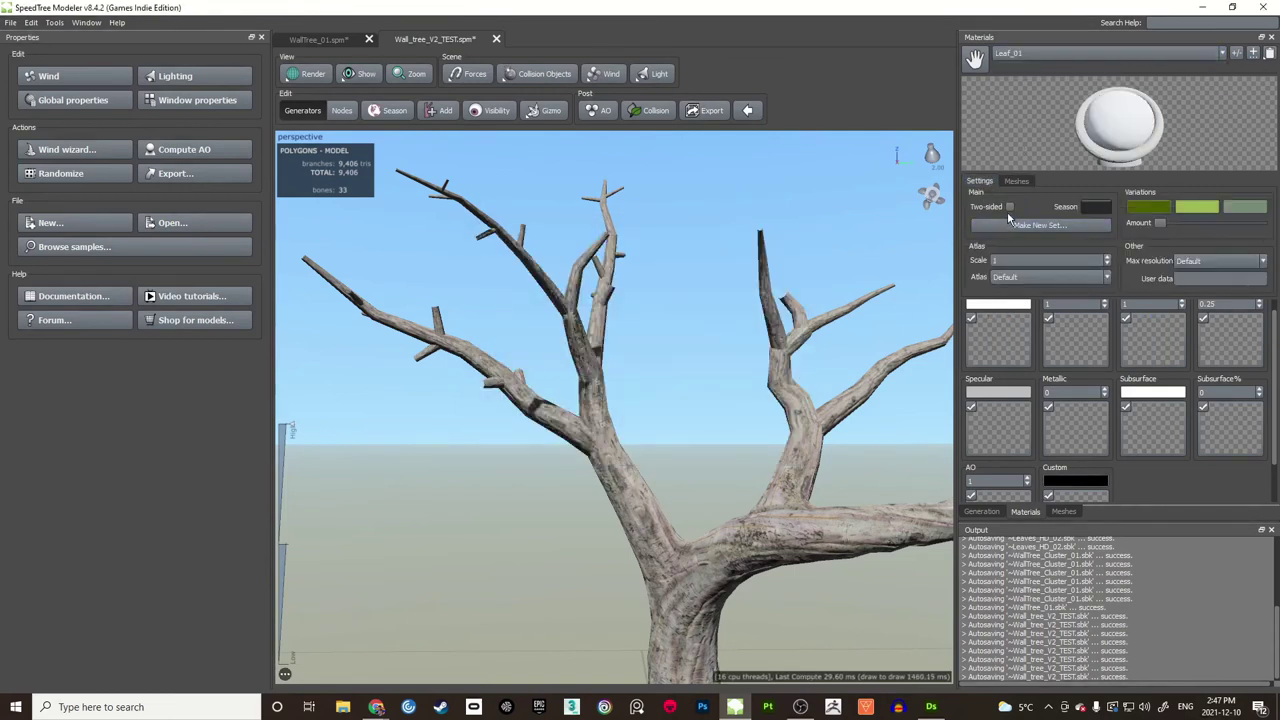
click(997, 340)
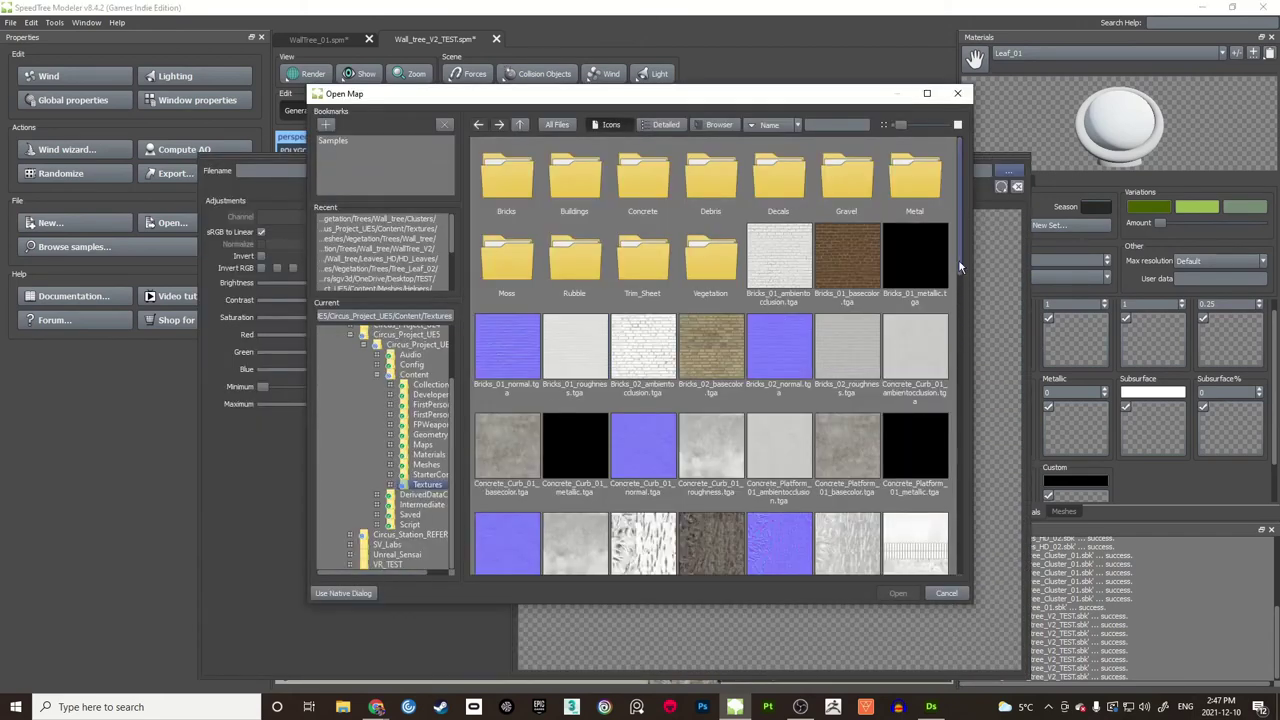
drag(958, 266, 960, 430)
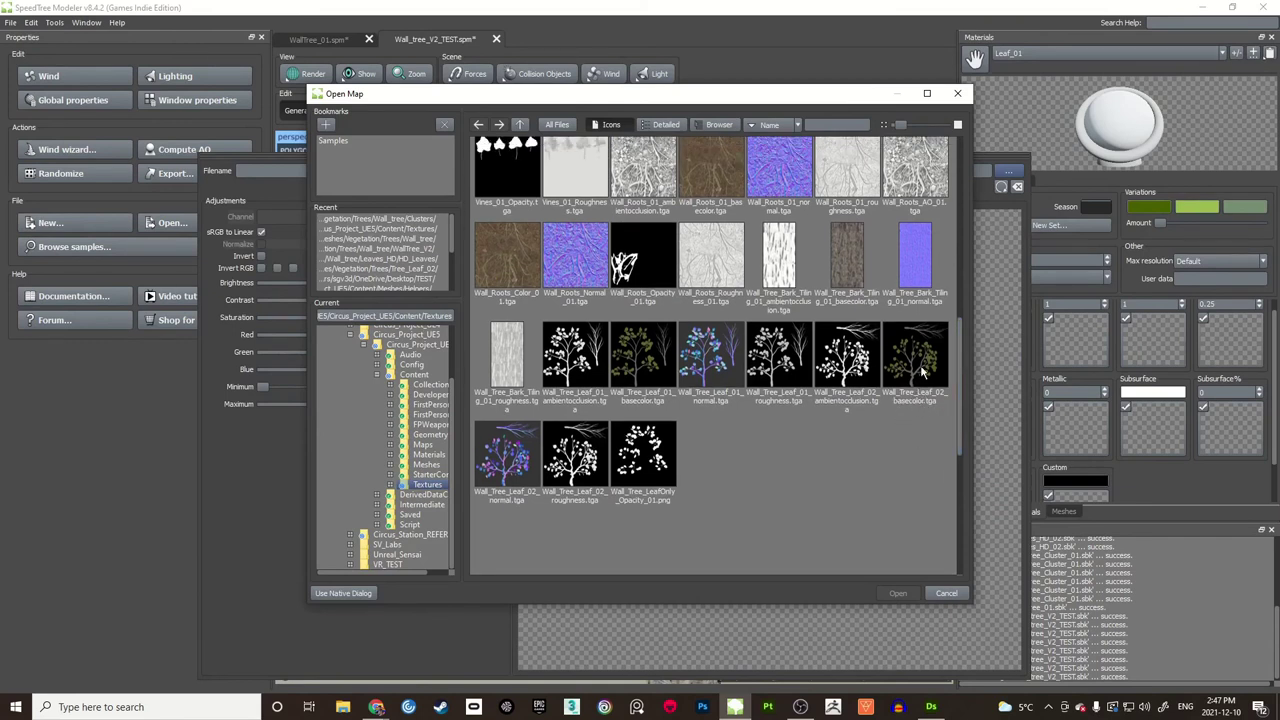
click(913, 396)
click(898, 593)
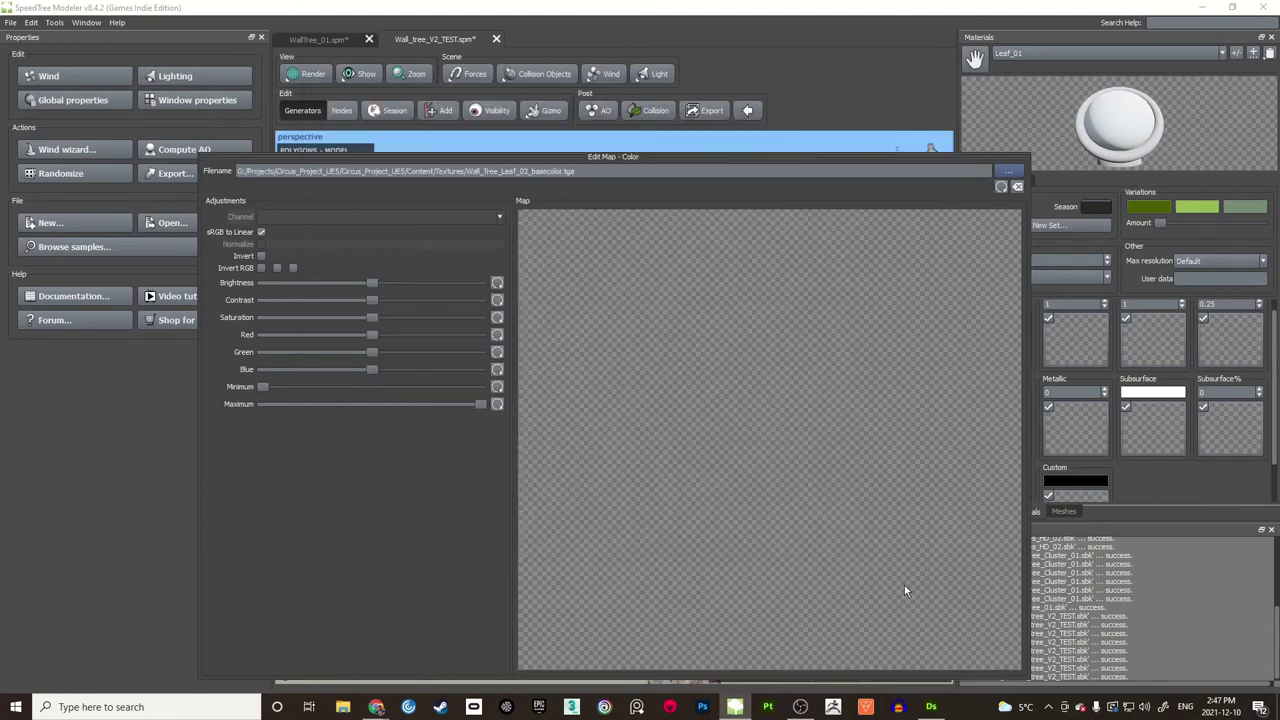
click(1149, 572)
Step: Load Wall_Tree_Leaf_02_basecolor.tga as Leaf_01's opacity map, using its Alpha channel
click(1066, 335)
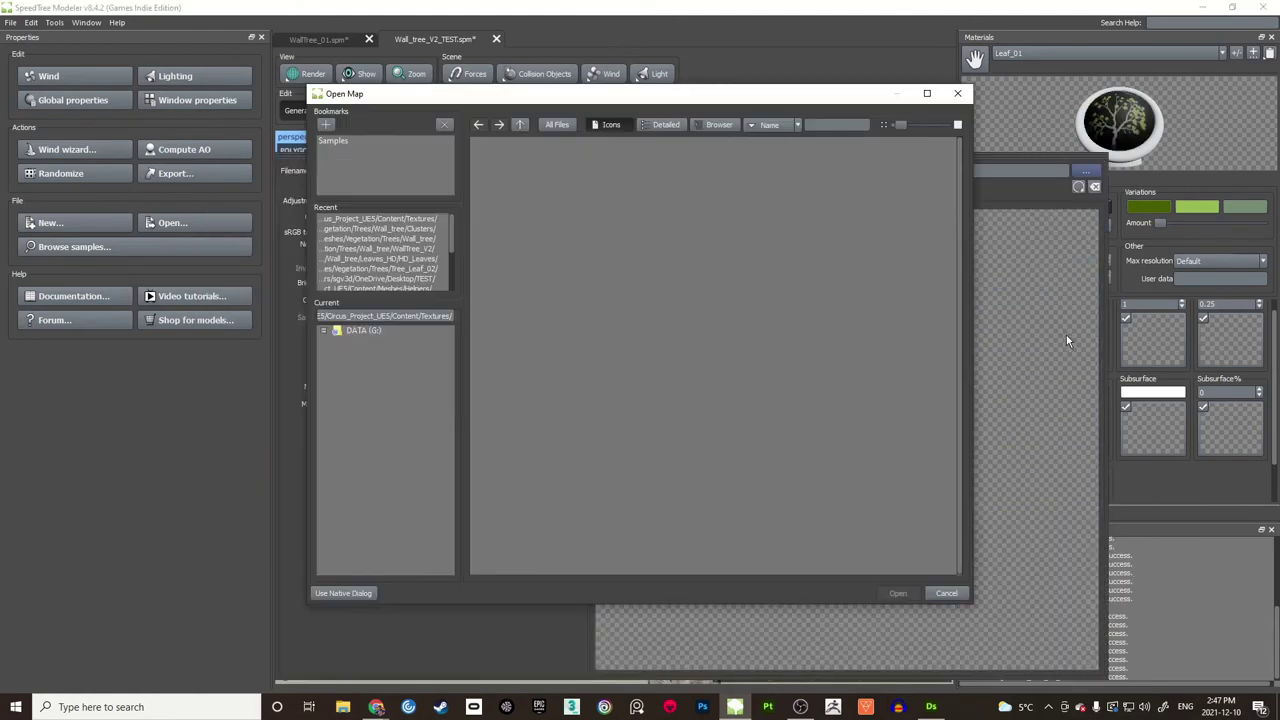
drag(965, 269, 965, 430)
click(907, 390)
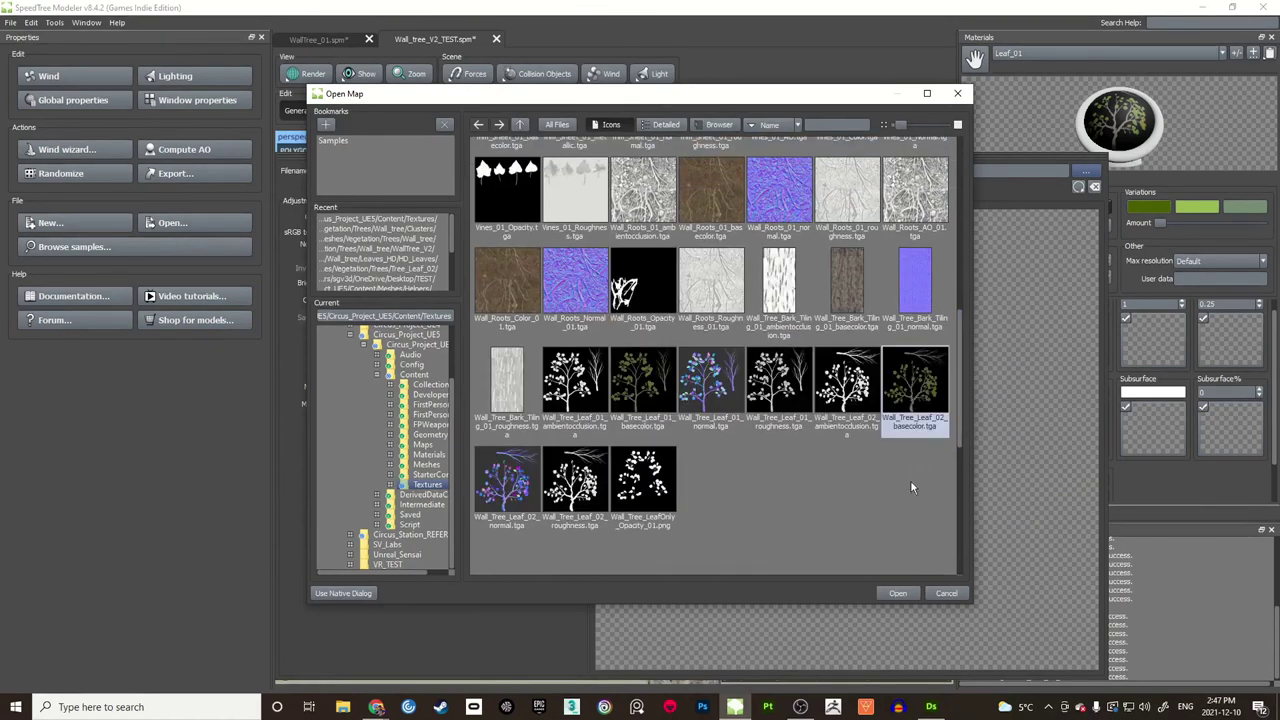
click(897, 593)
click(417, 217)
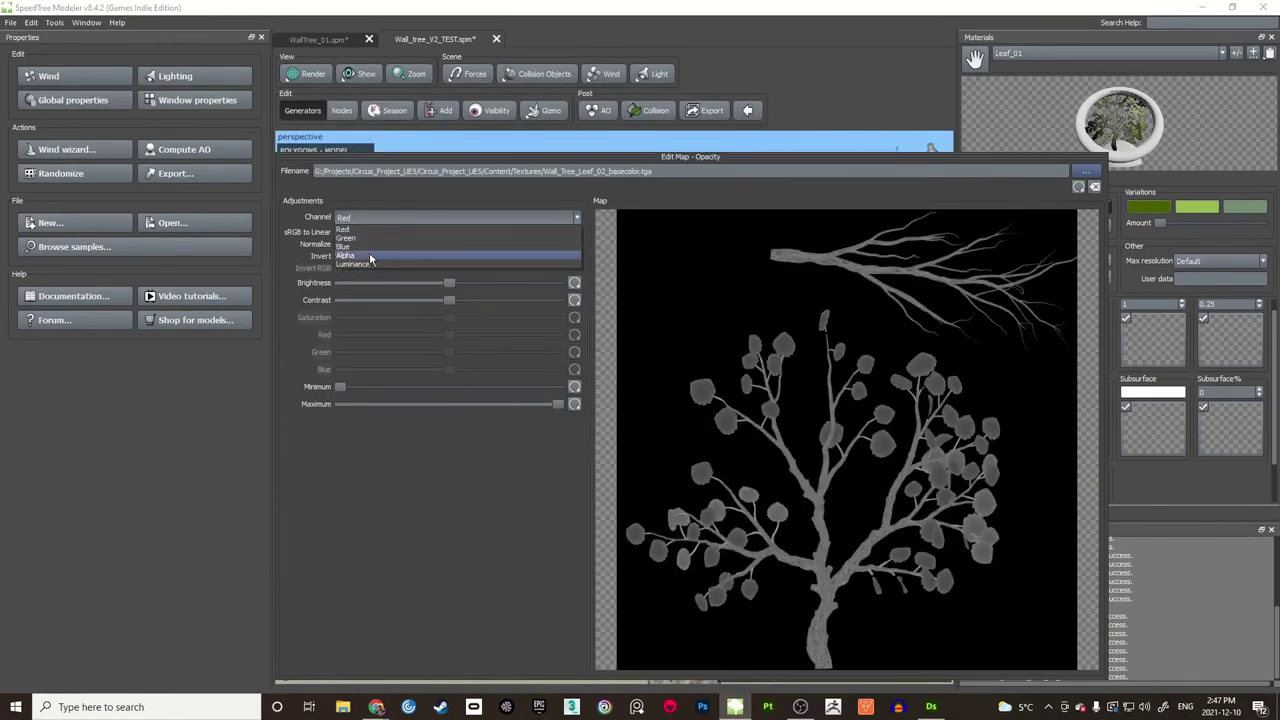
click(368, 252)
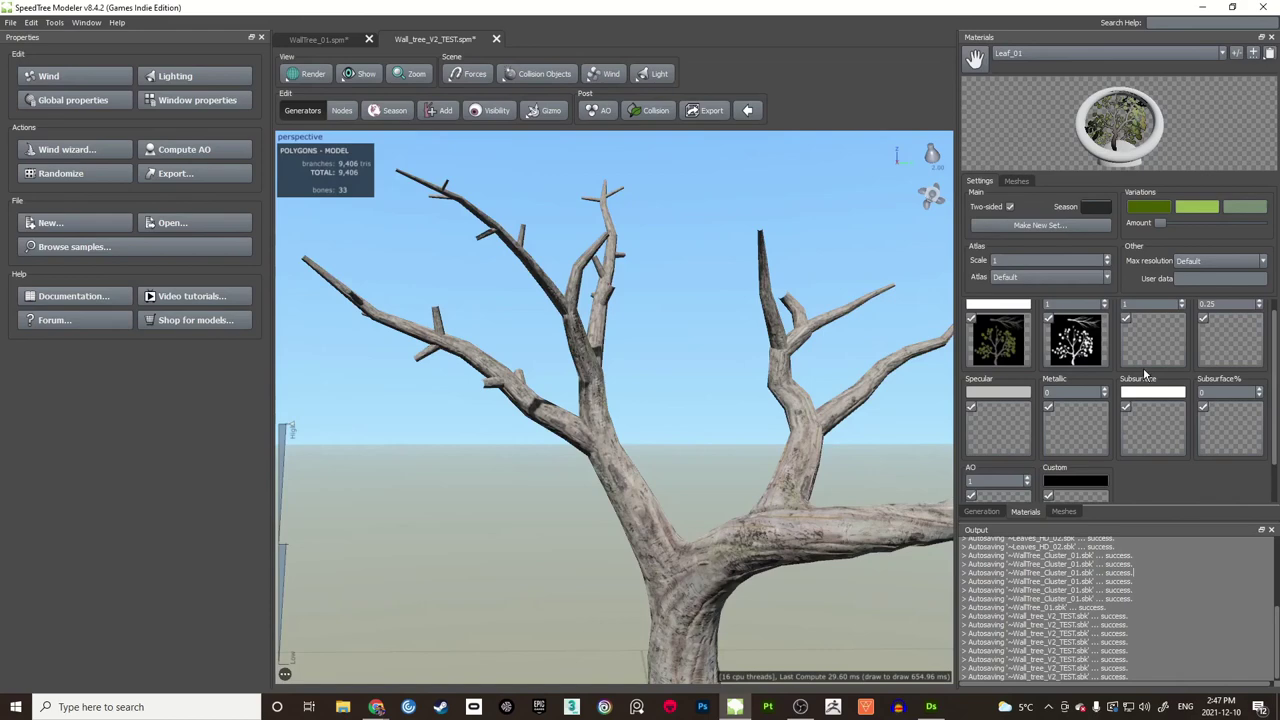
Step: Load Wall_Tree_Leaf_02_normal.tga as the normal map of the Leaf_01 material and save the tree file
click(1146, 346)
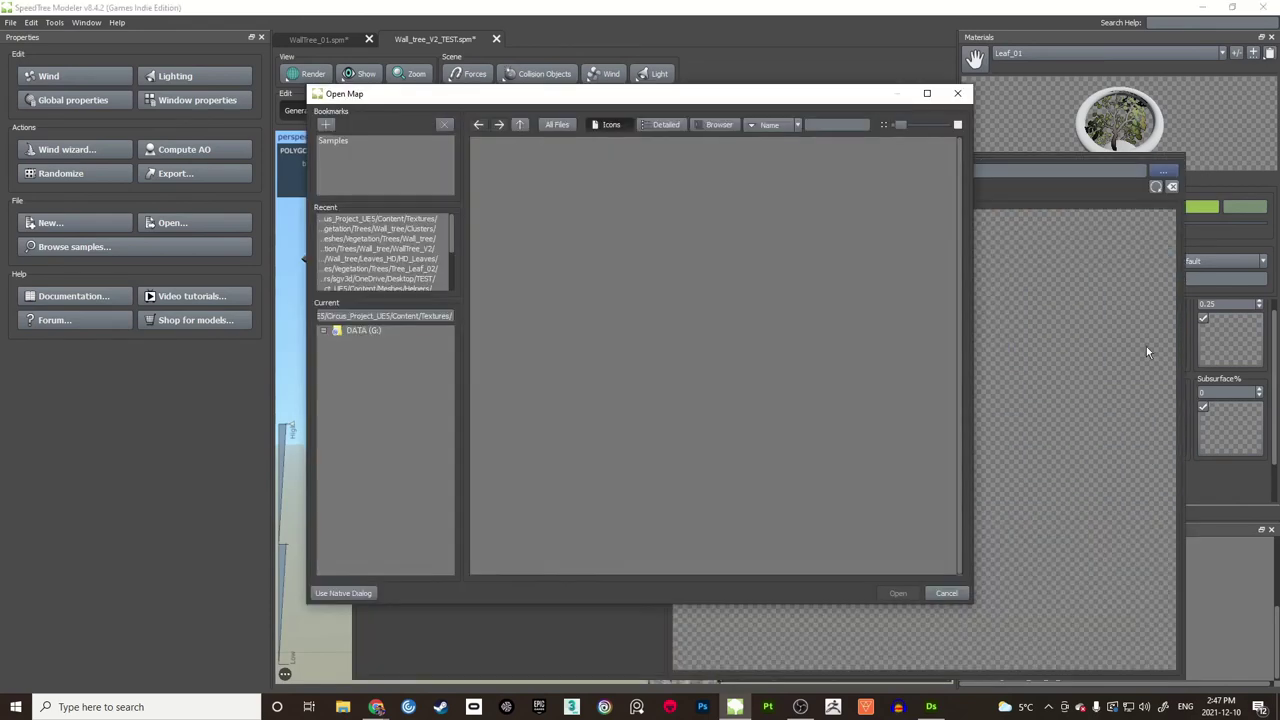
drag(959, 250, 972, 480)
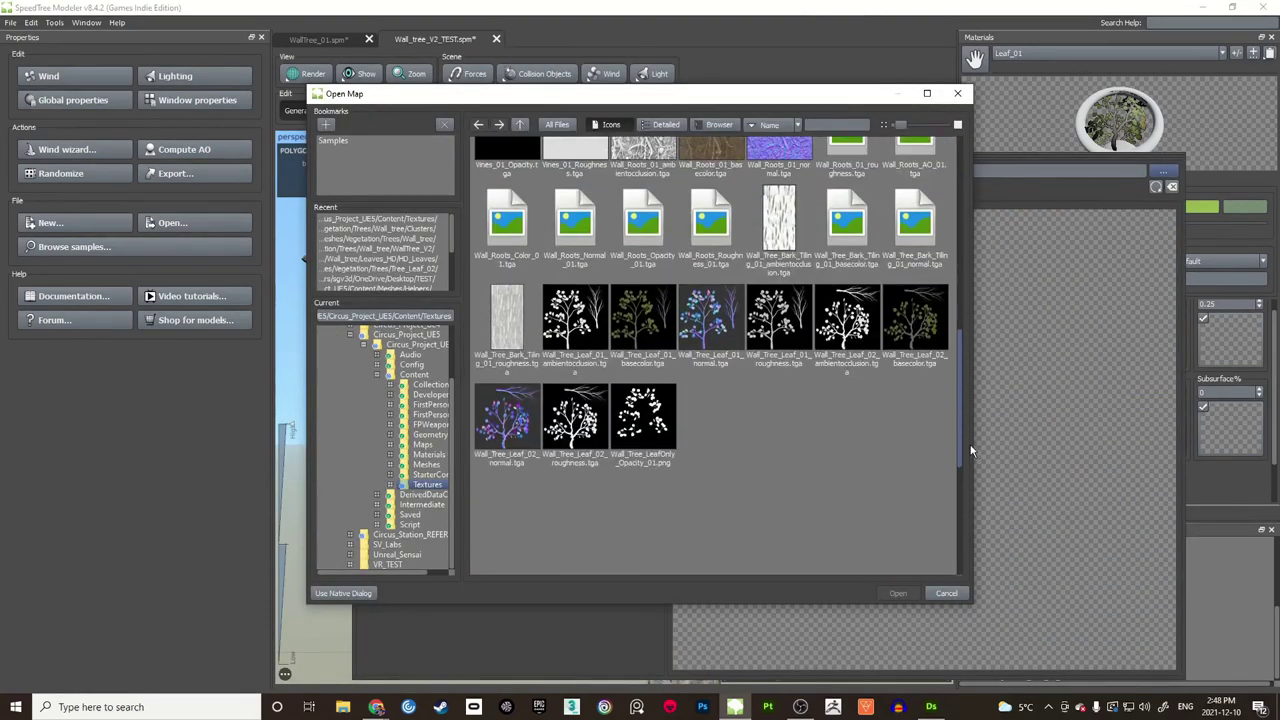
click(533, 428)
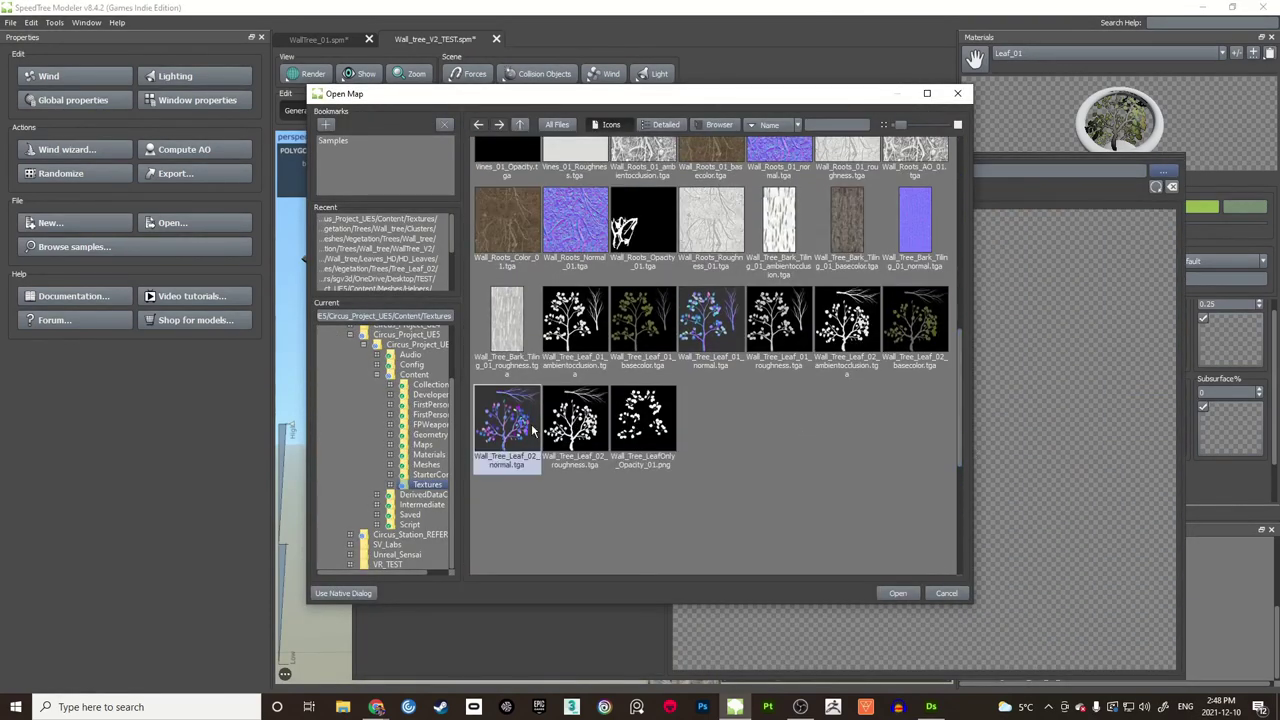
click(898, 593)
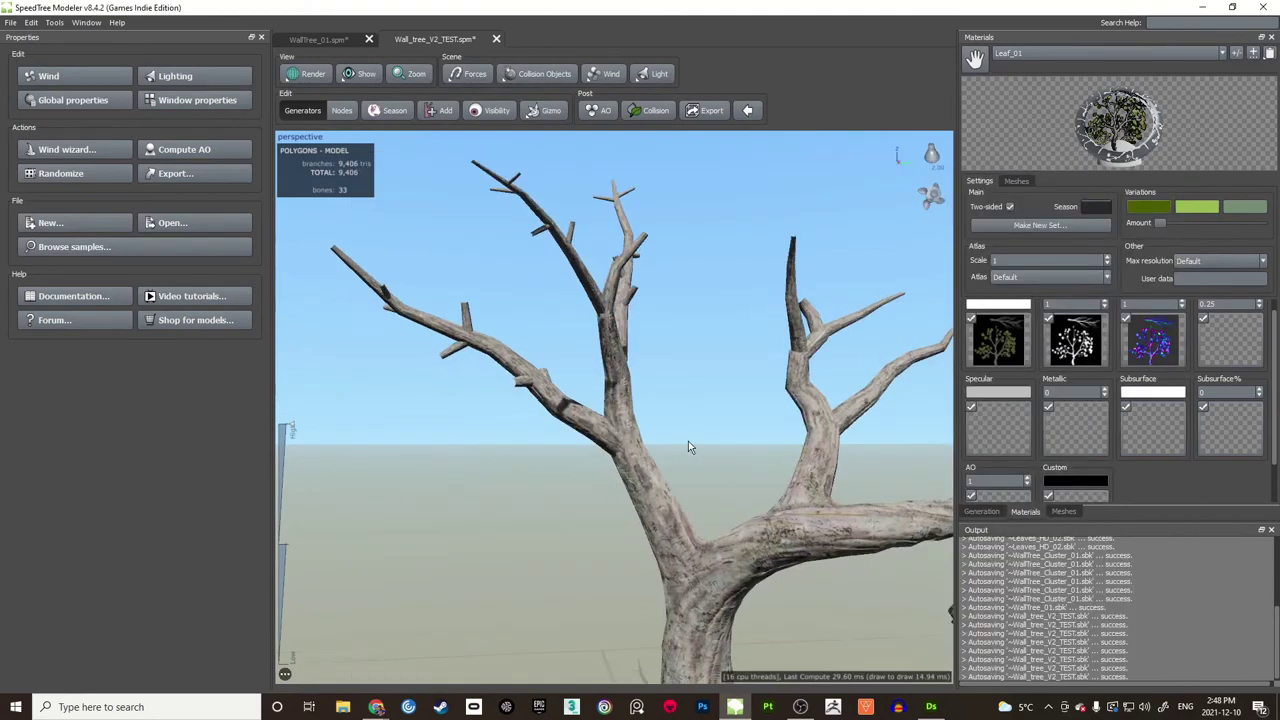
mouse_move(688, 447)
mouse_down()
mouse_move(702, 427)
mouse_move(698, 437)
mouse_up()
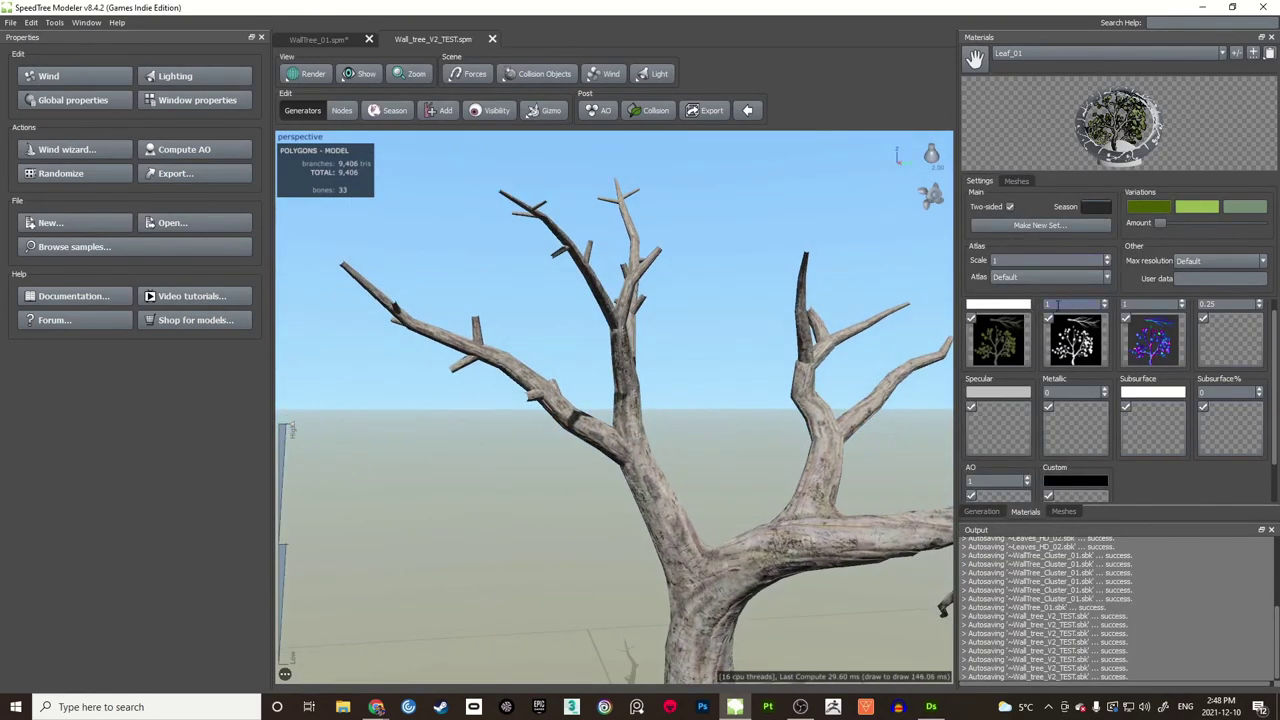
Step: Assign the Cluster_01 mesh to the Leaf_01 material and save the tree file
click(1017, 181)
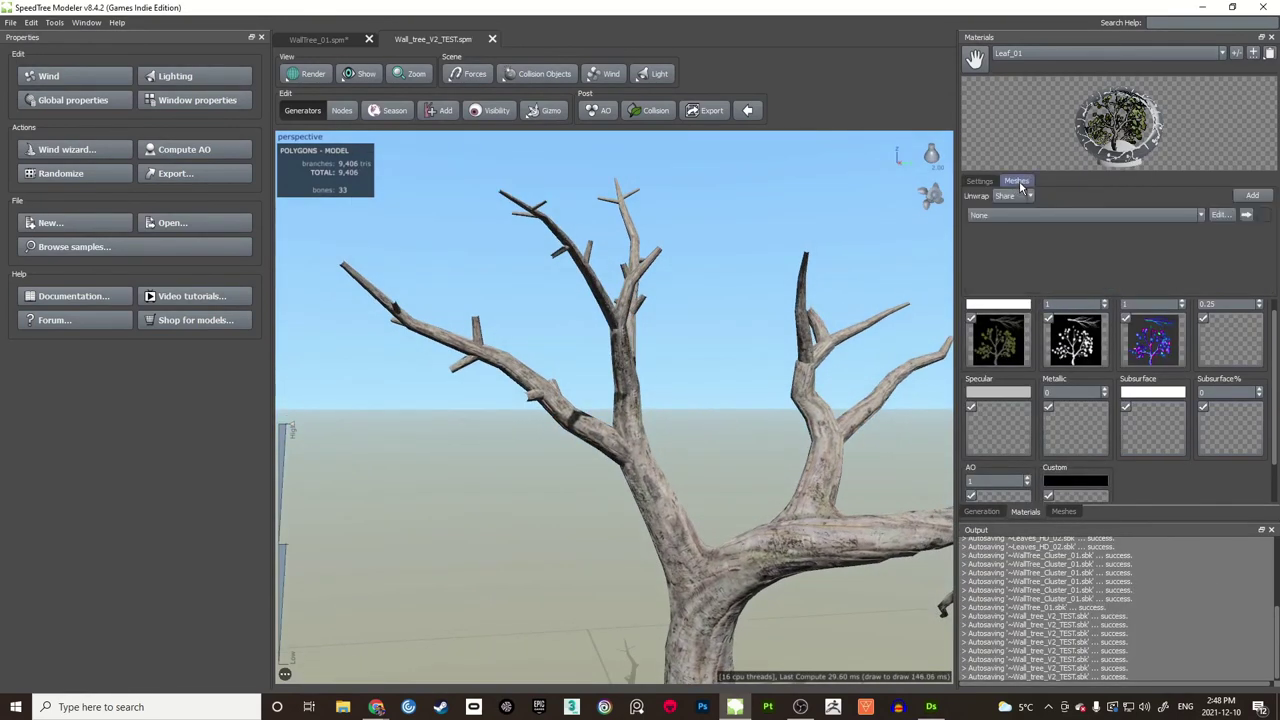
click(1016, 215)
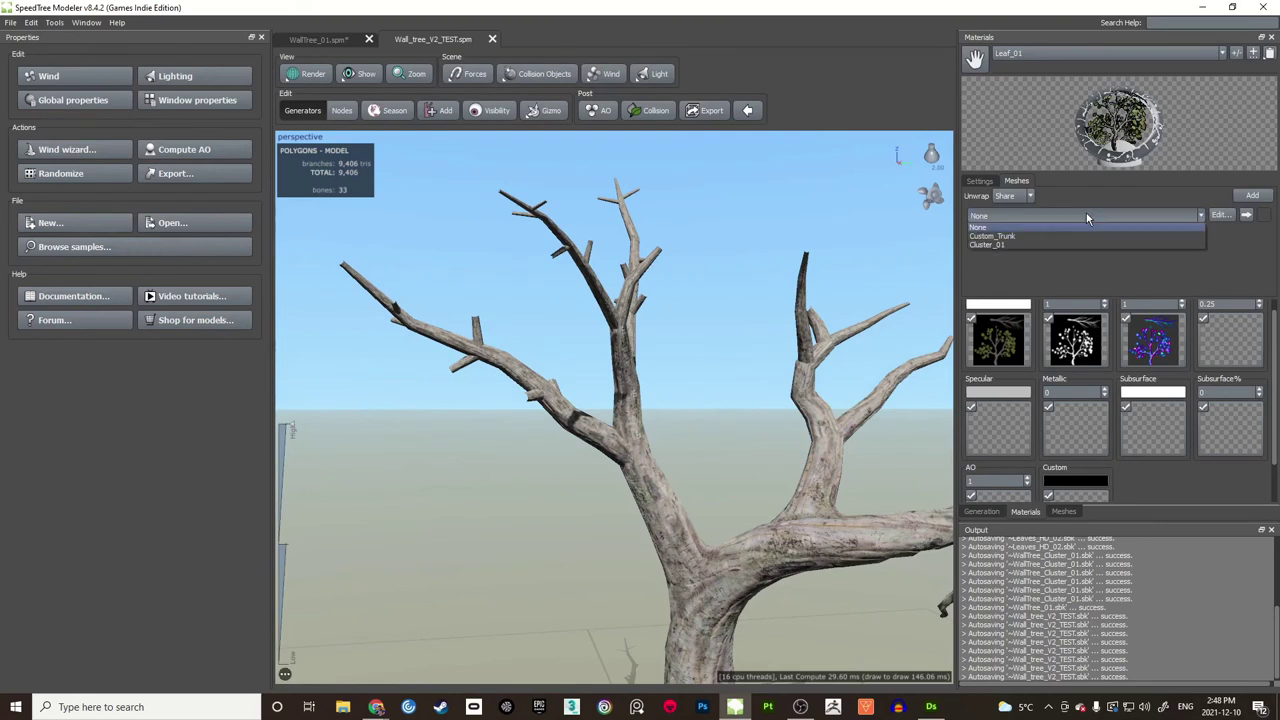
click(1005, 244)
mouse_move(713, 366)
mouse_down()
mouse_move(701, 364)
mouse_move(726, 367)
mouse_up()
key(ctrl+s)
Step: Add a Leaf Mesh generator to the twig generator at the end of the branch hierarchy
click(982, 512)
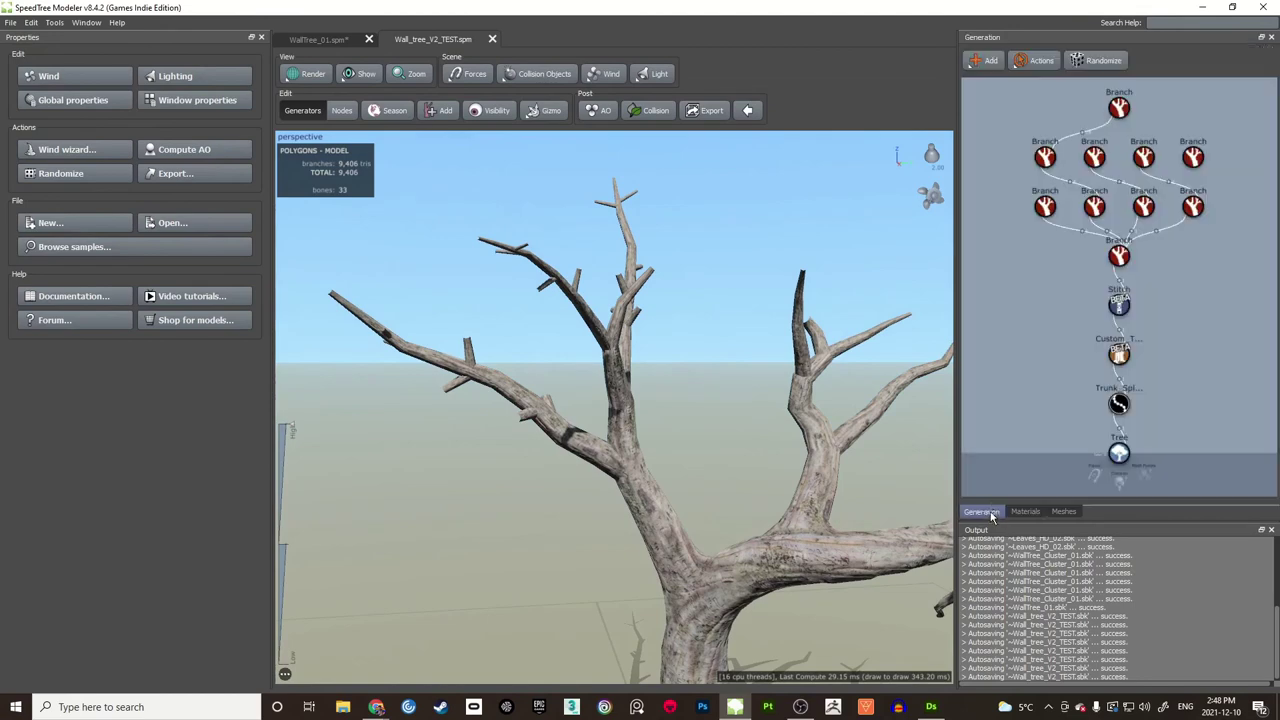
scroll(1108, 268, up, 3)
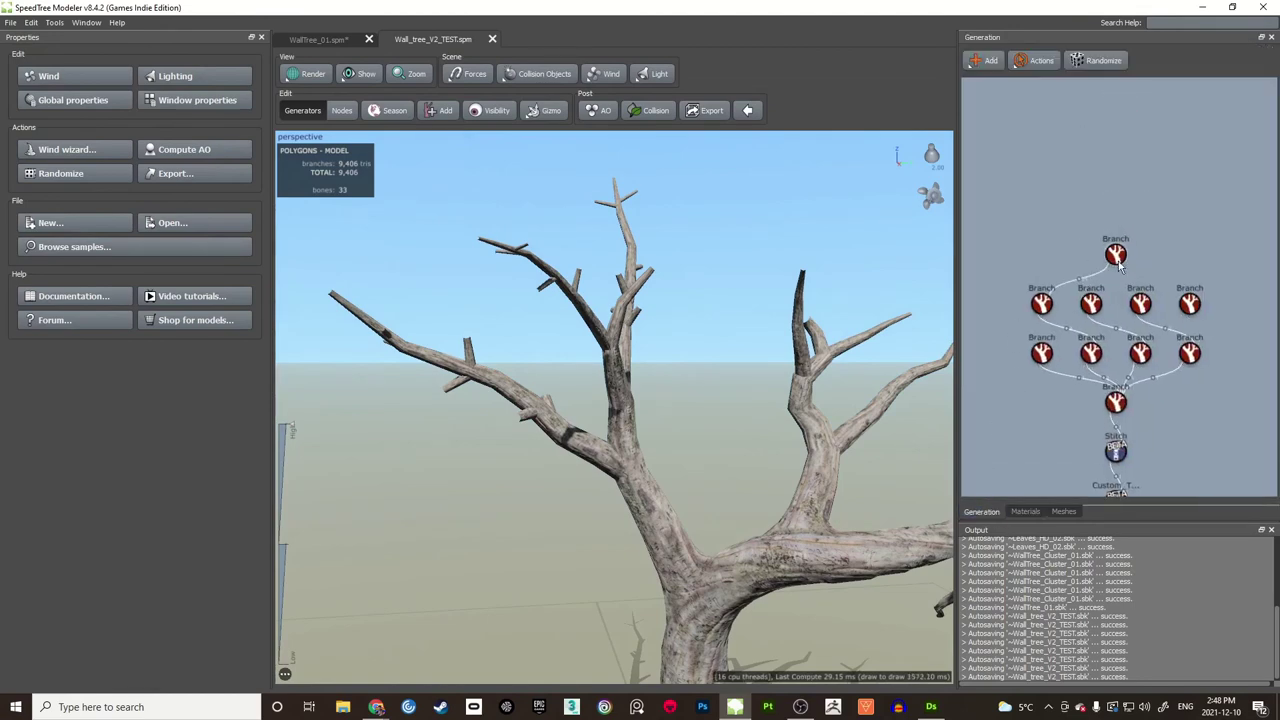
click(1117, 258)
drag(566, 369, 546, 381)
scroll(549, 387, up, 5)
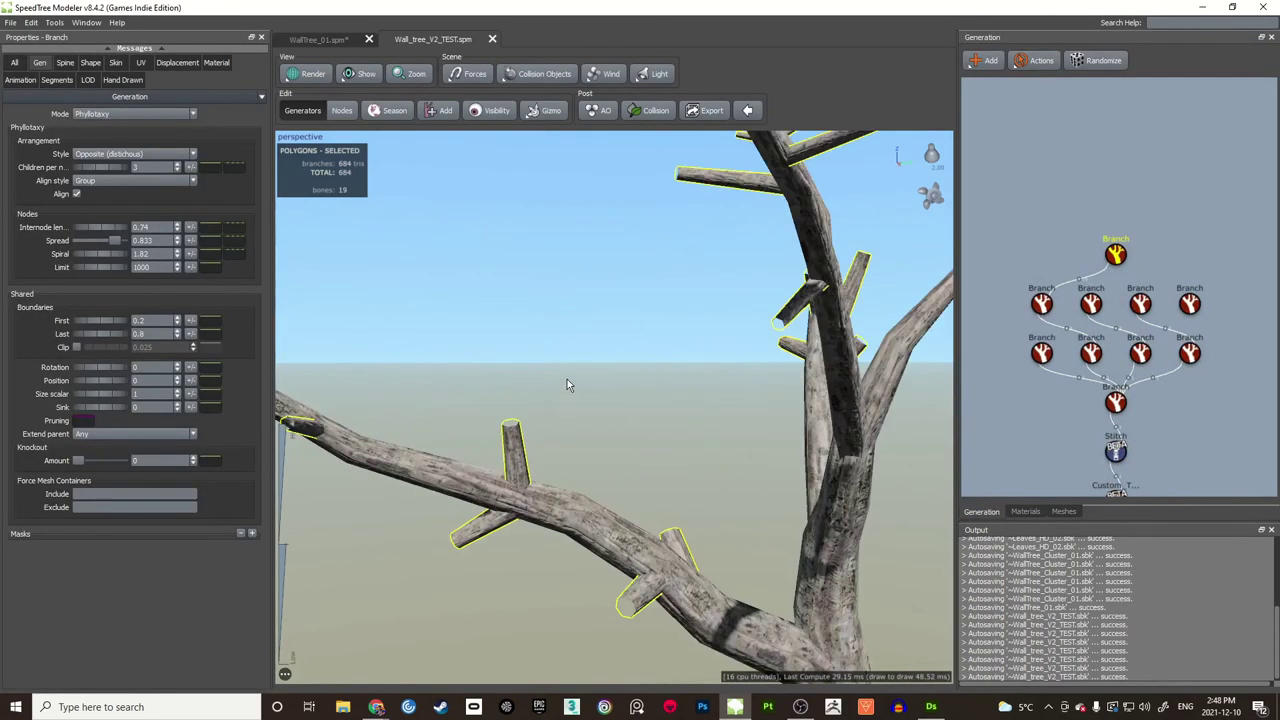
scroll(567, 383, down, 5)
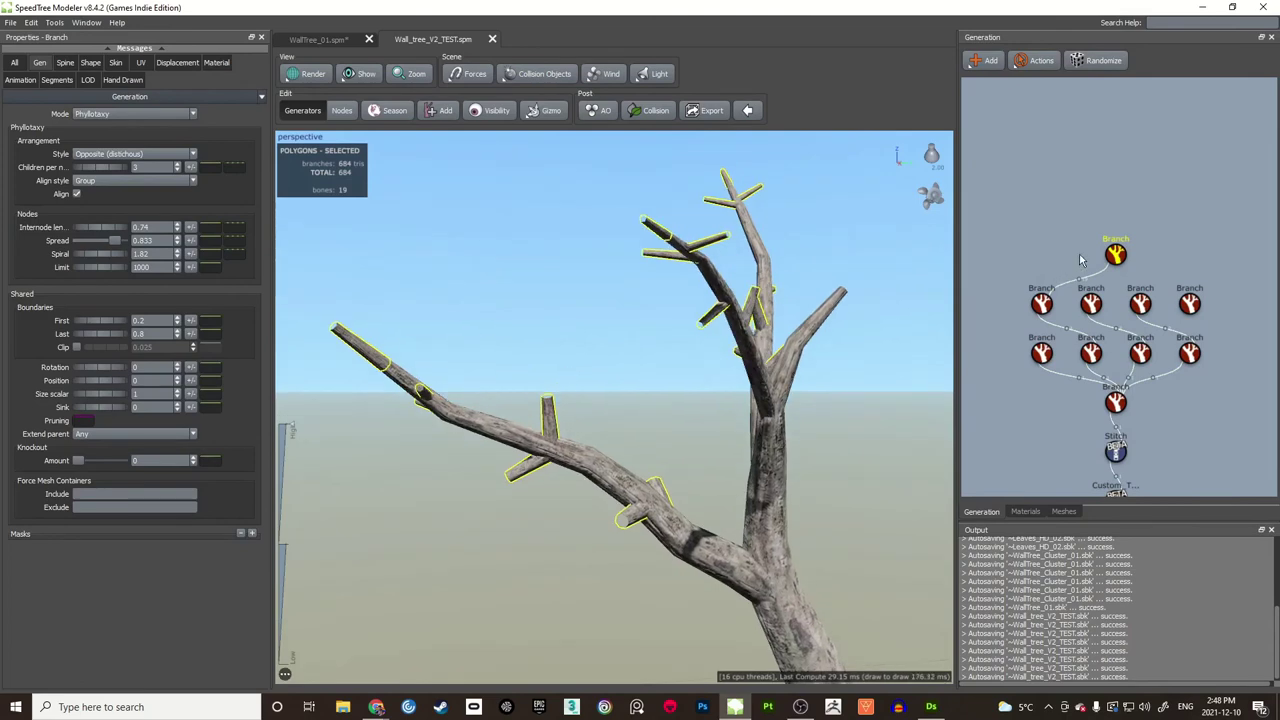
right_click(1122, 258)
mouse_move(1146, 264)
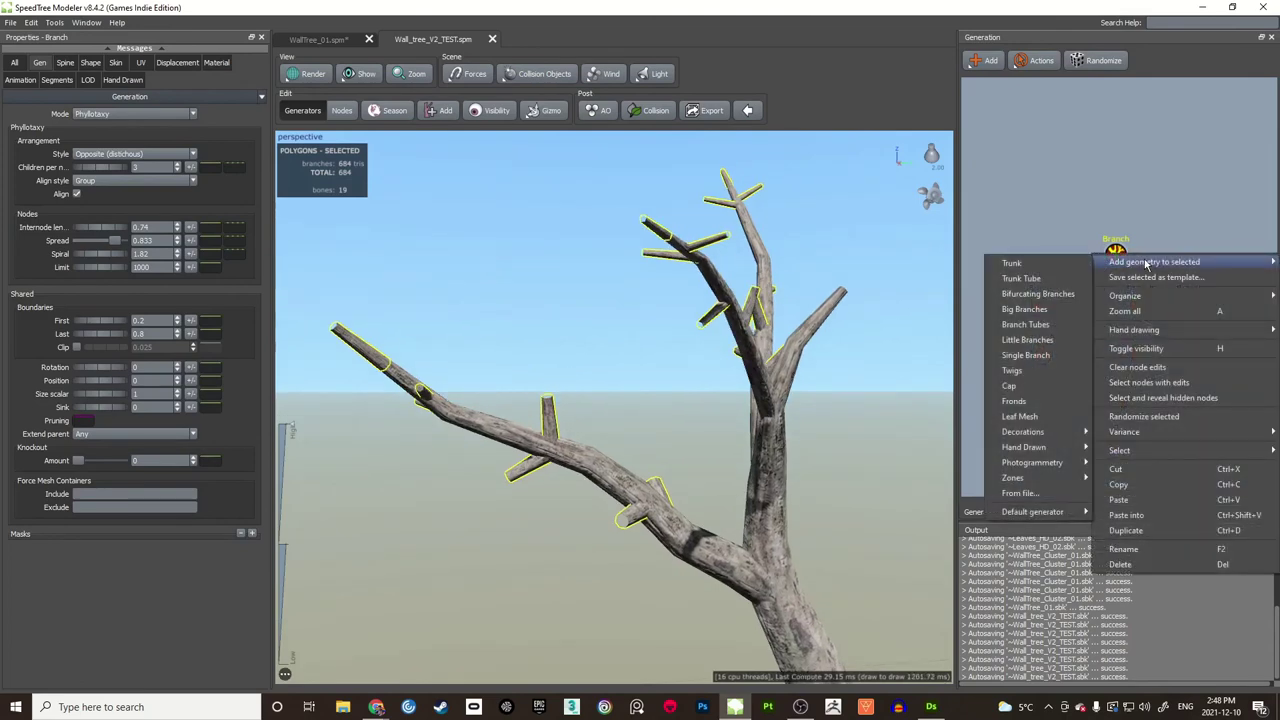
click(1035, 416)
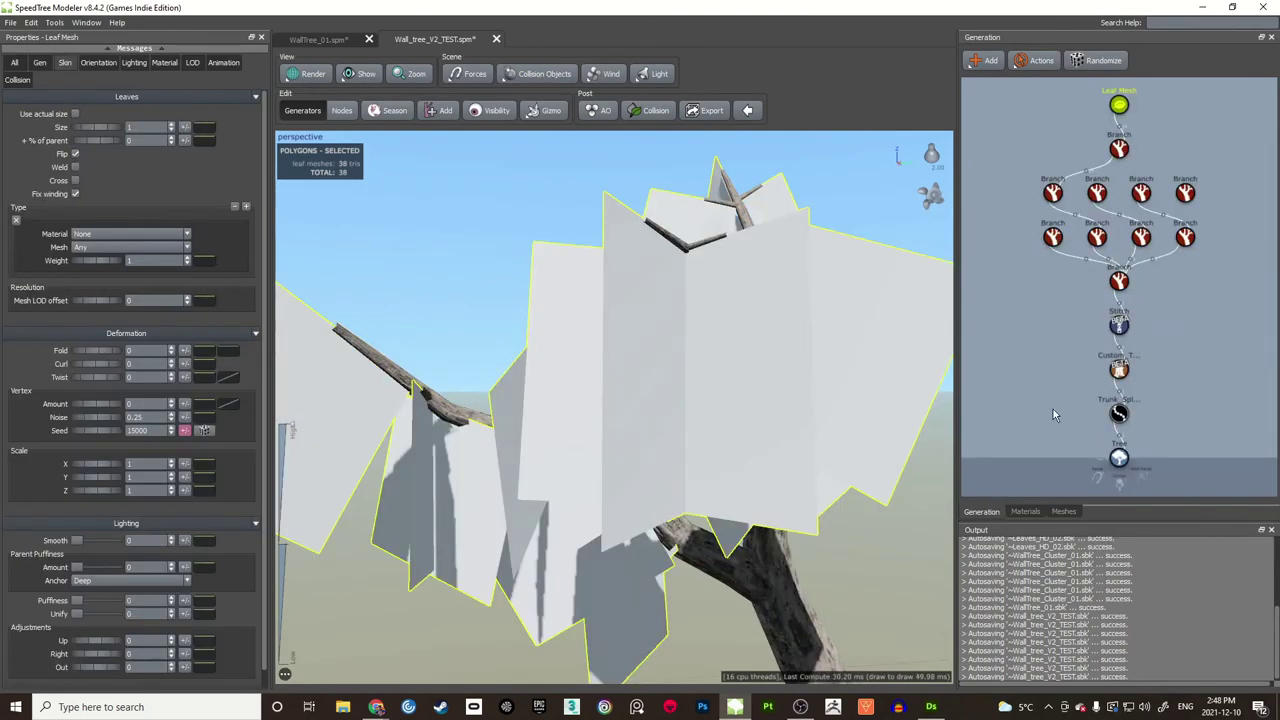
Step: Set the leaf mesh generator's Extend parent option to Any and its absolute number to 0, and save the tree file
scroll(698, 364, down, 4)
drag(698, 361, 637, 347)
middle_drag(637, 347, 600, 381)
scroll(600, 381, up, 7)
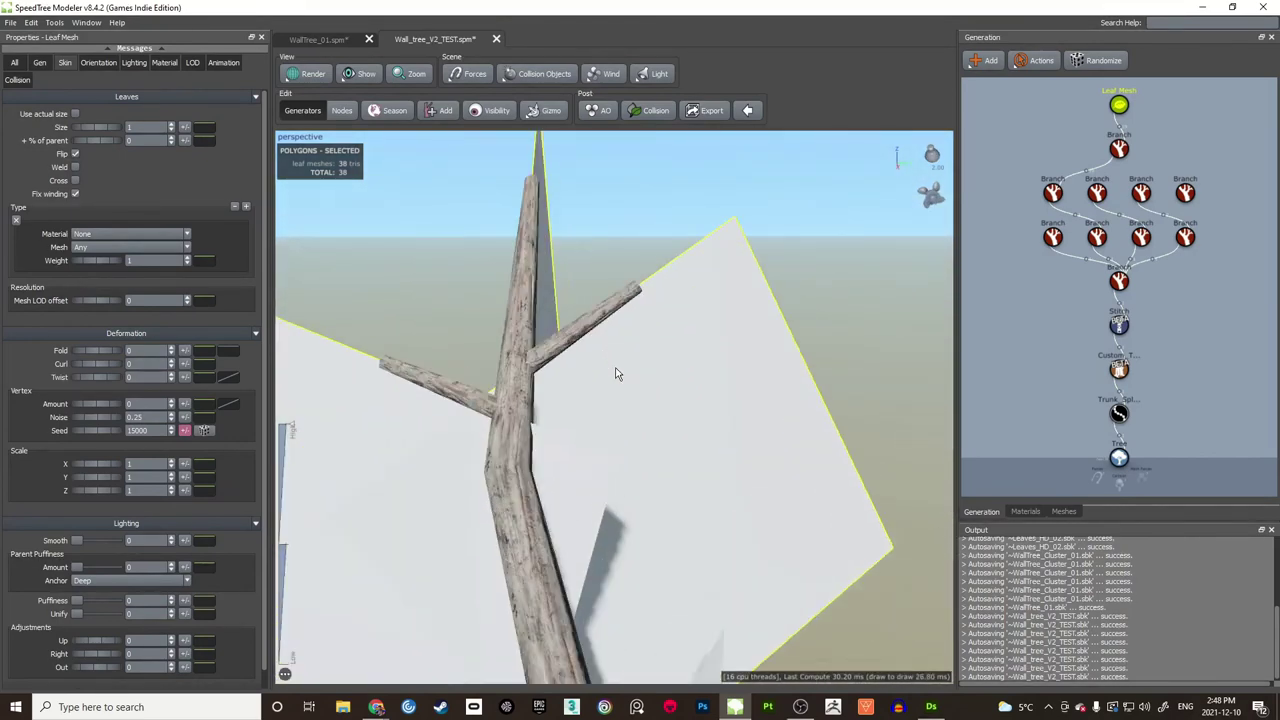
drag(604, 318, 617, 318)
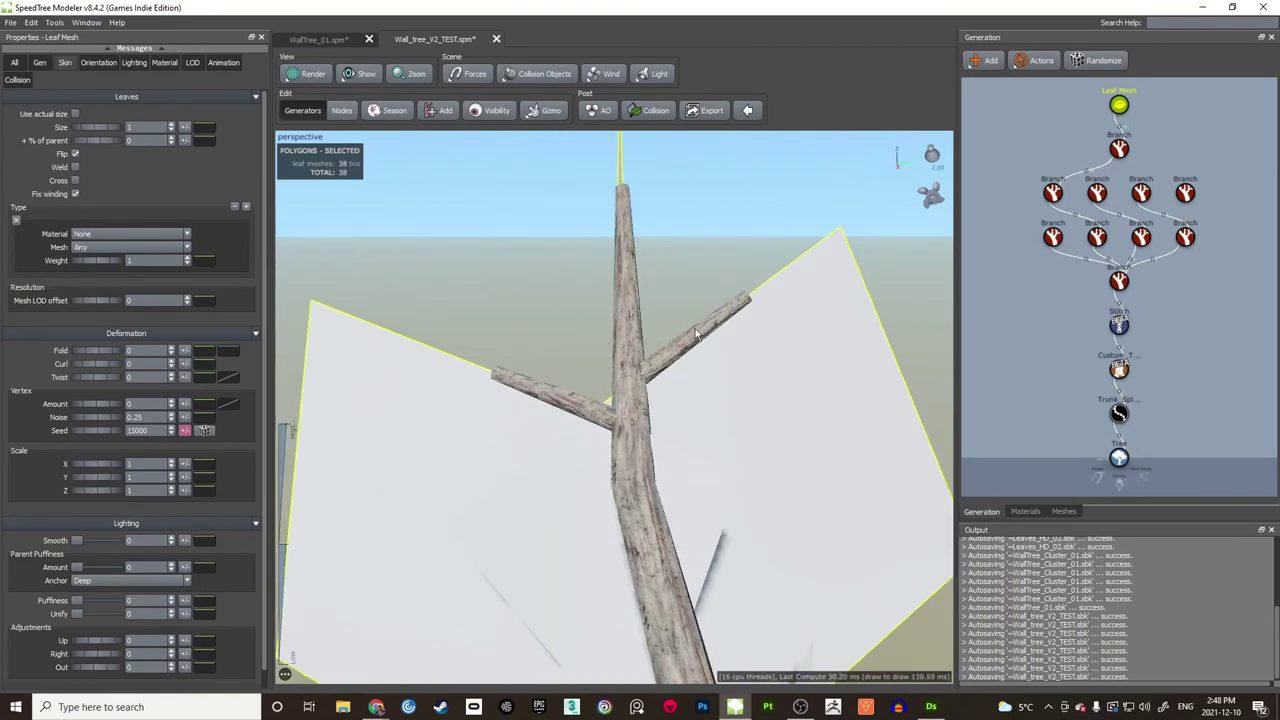
click(42, 64)
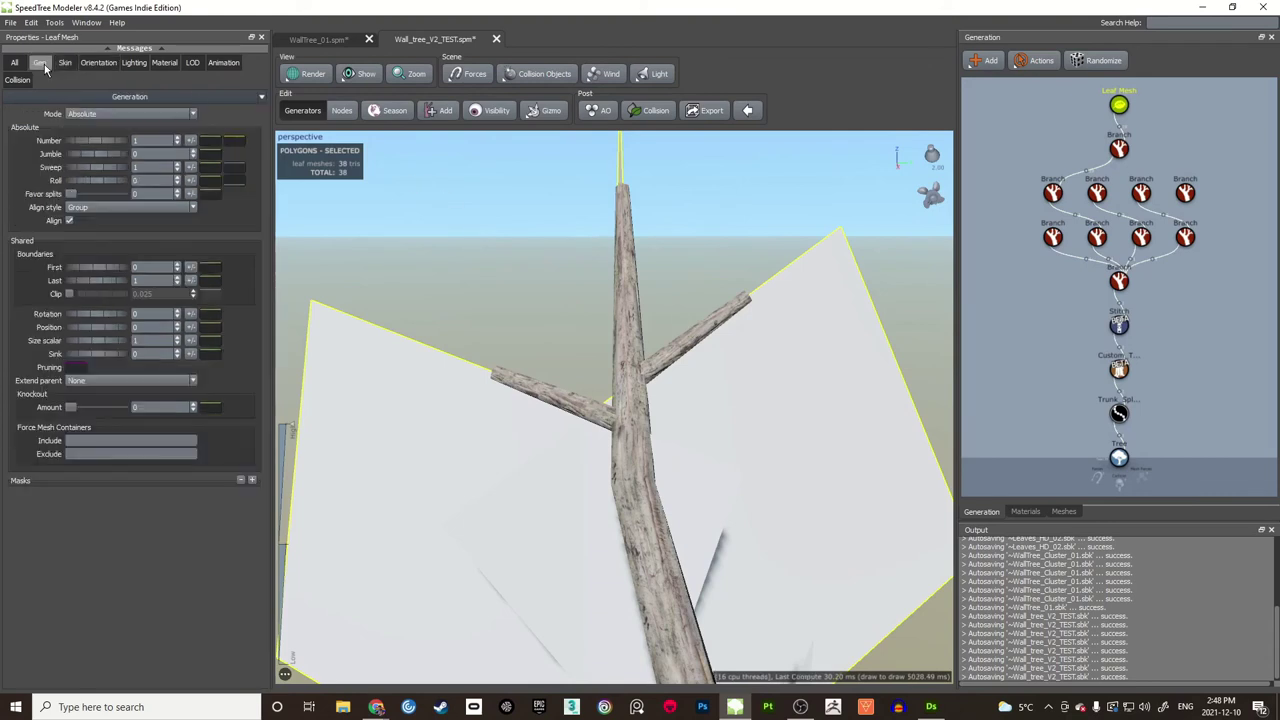
click(82, 390)
click(83, 401)
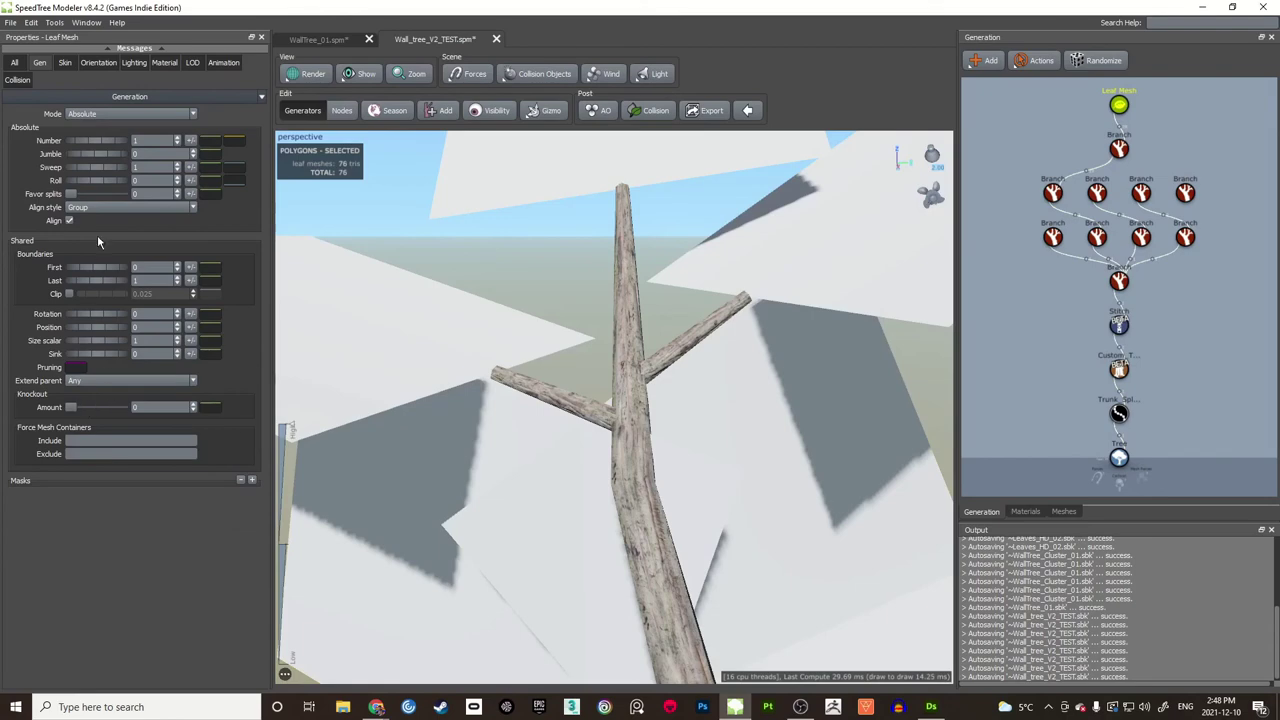
click(178, 144)
scroll(643, 433, down, 5)
drag(643, 433, 545, 396)
scroll(598, 355, up, 4)
scroll(598, 354, down, 5)
key(ctrl+s)
Step: Assign the Leaf_01 material to the leaf mesh generator
click(543, 393)
scroll(543, 393, up, 4)
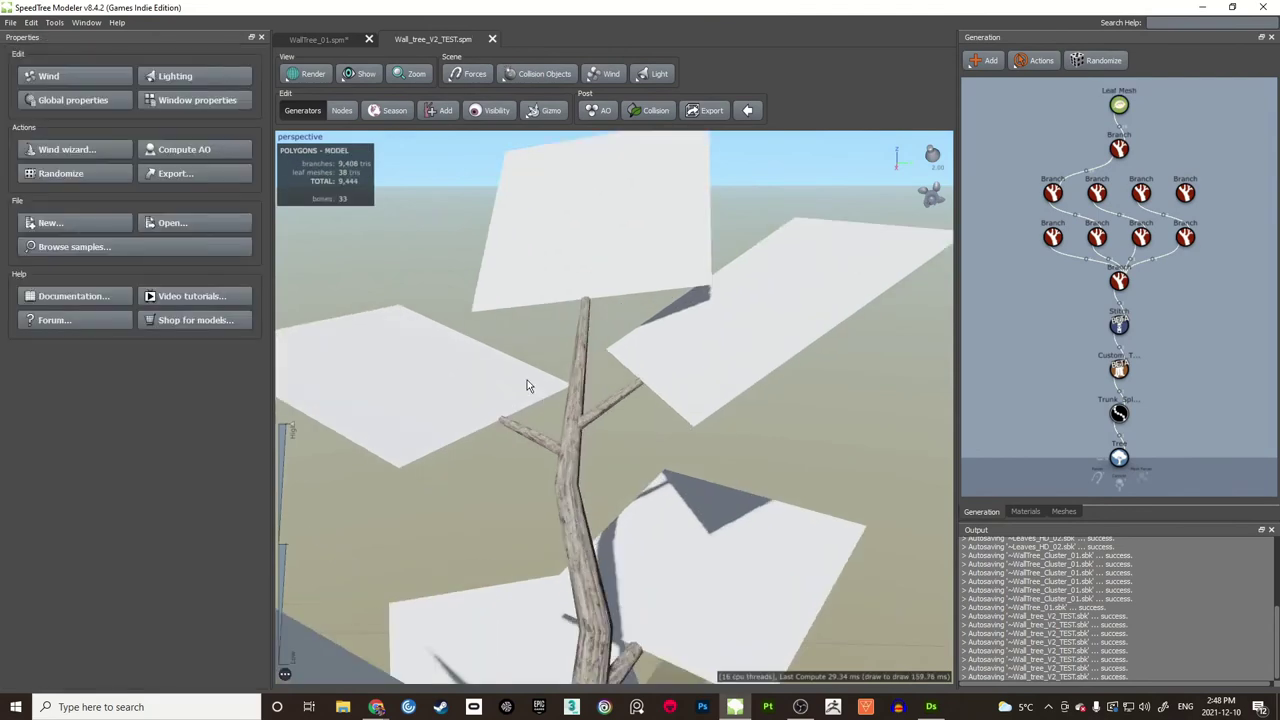
click(528, 386)
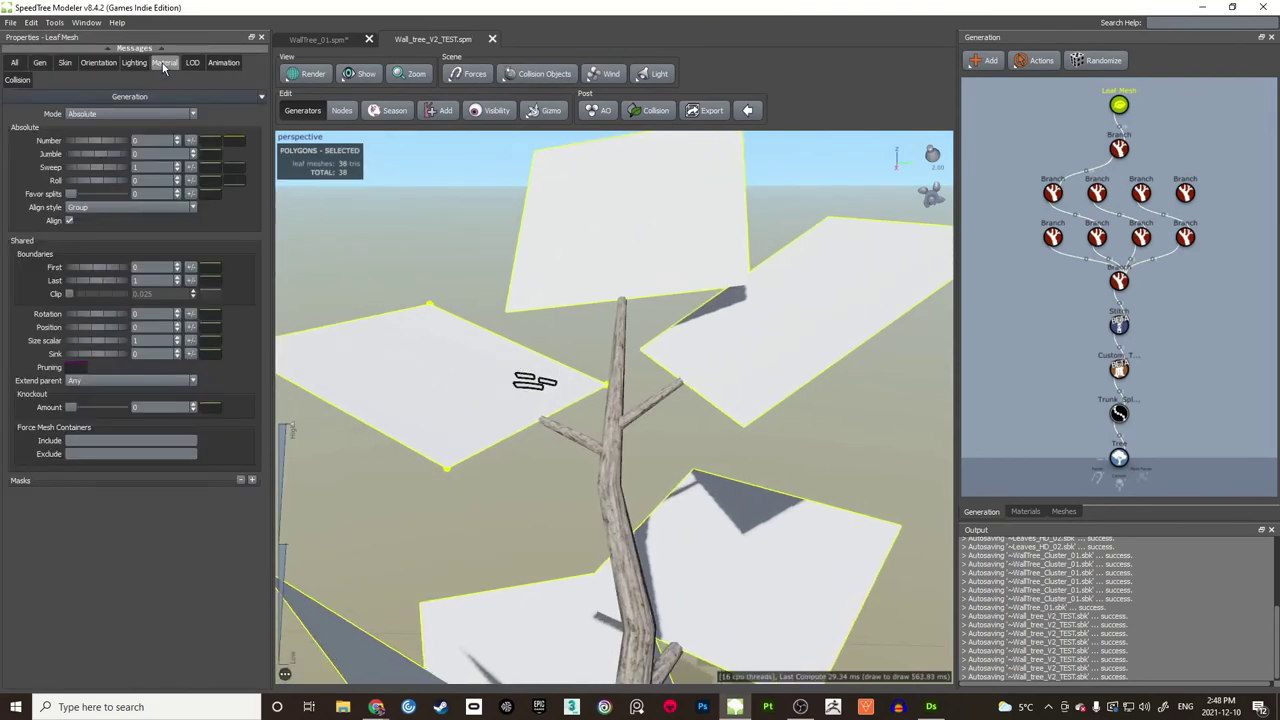
click(164, 64)
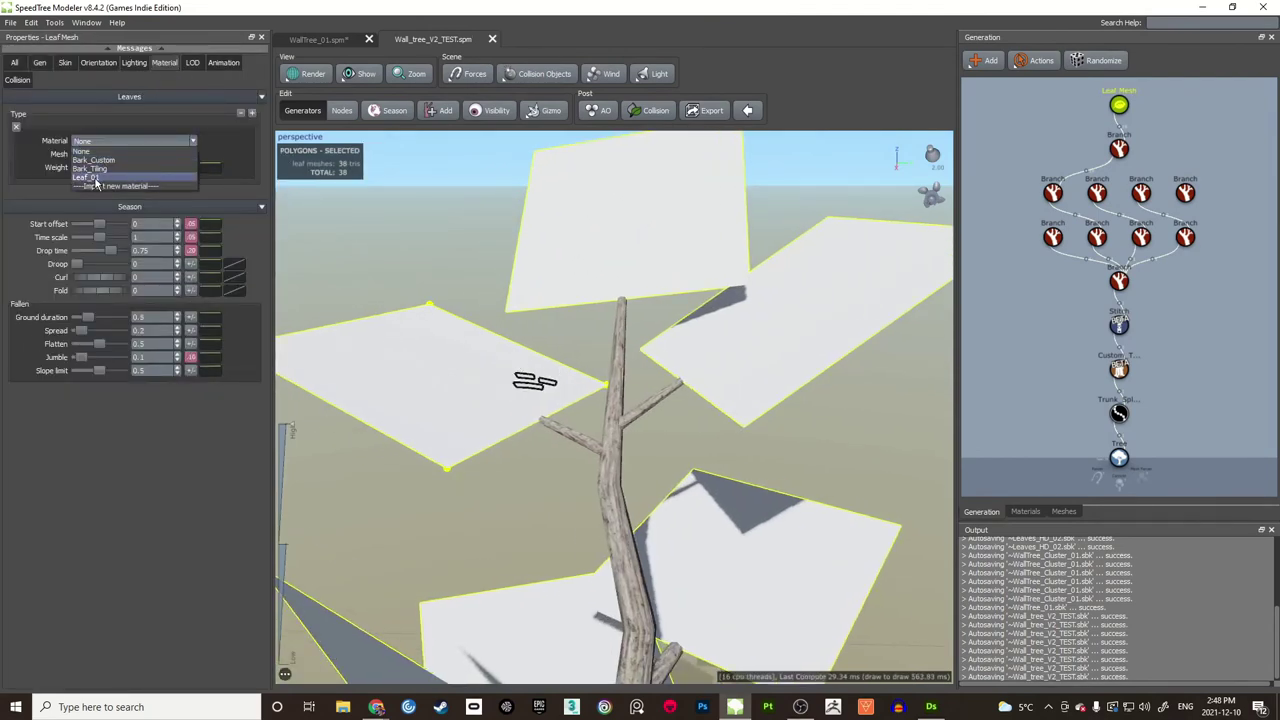
click(90, 177)
scroll(535, 327, up, 10)
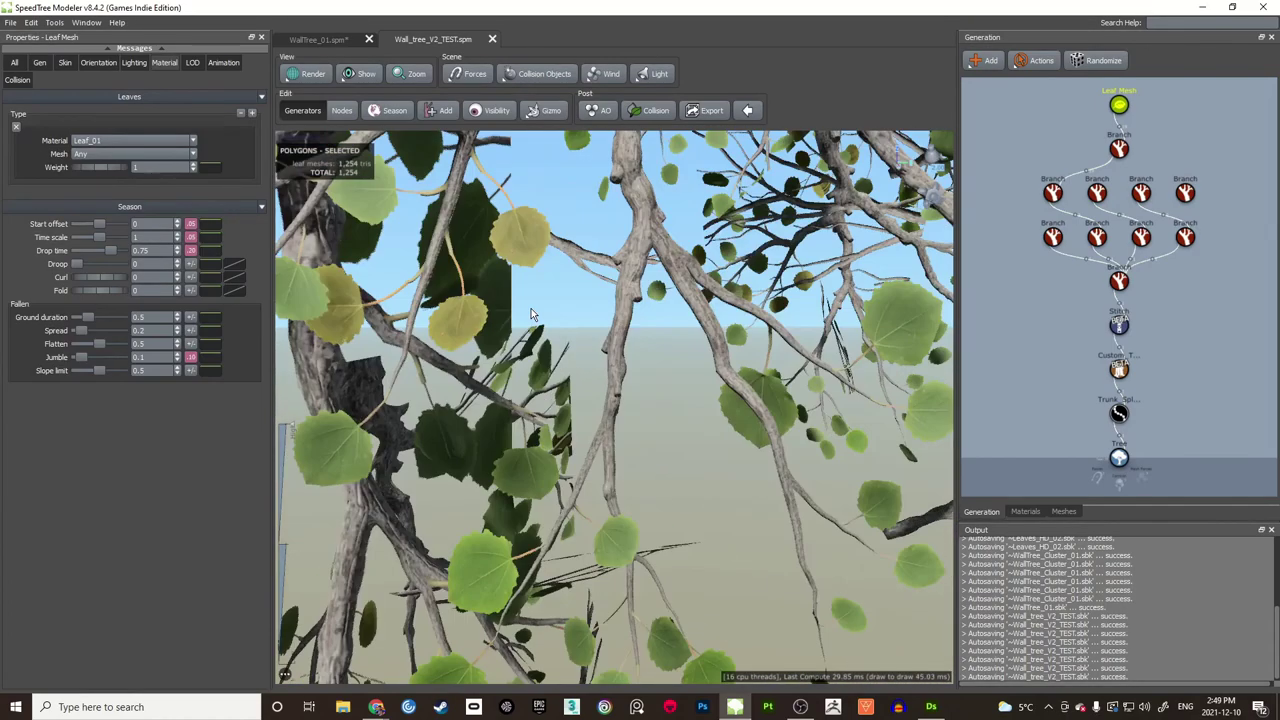
Step: Set the leaf mesh generator's mesh to Cluster_01 and check the resulting foliage around the crown
scroll(531, 308, down, 10)
drag(592, 261, 563, 273)
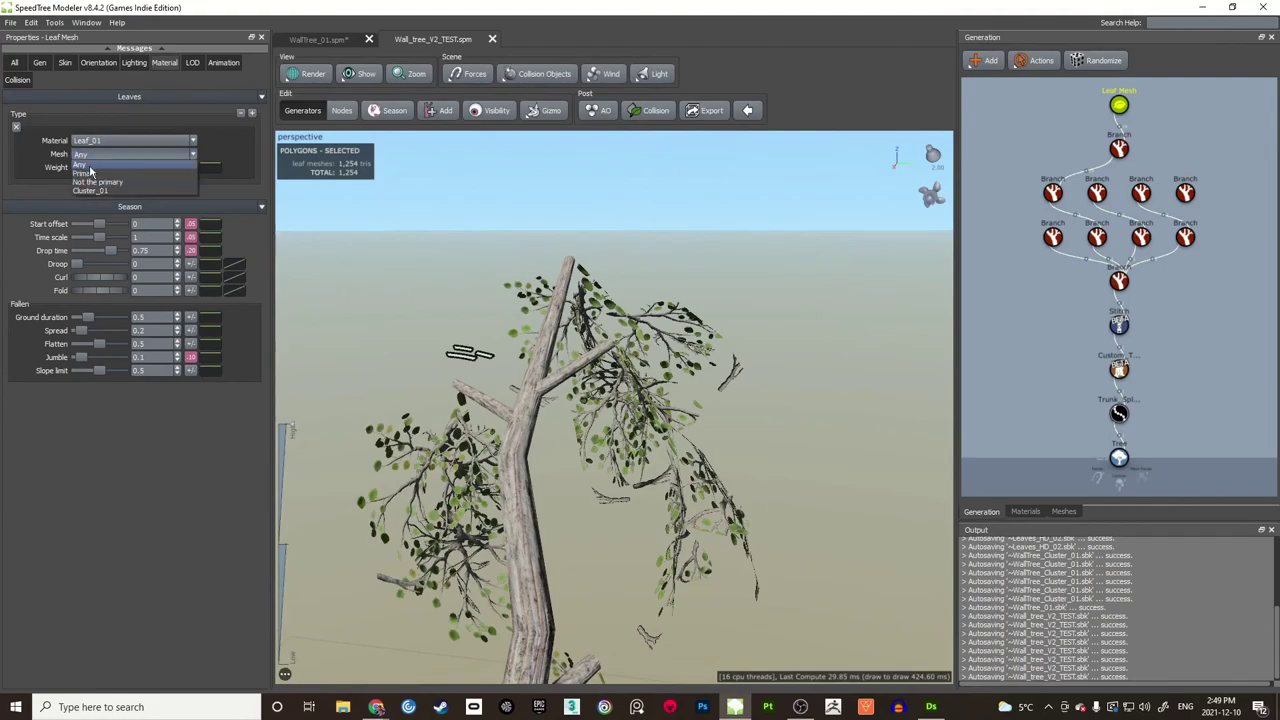
drag(528, 296, 668, 346)
scroll(648, 347, up, 6)
scroll(647, 341, down, 7)
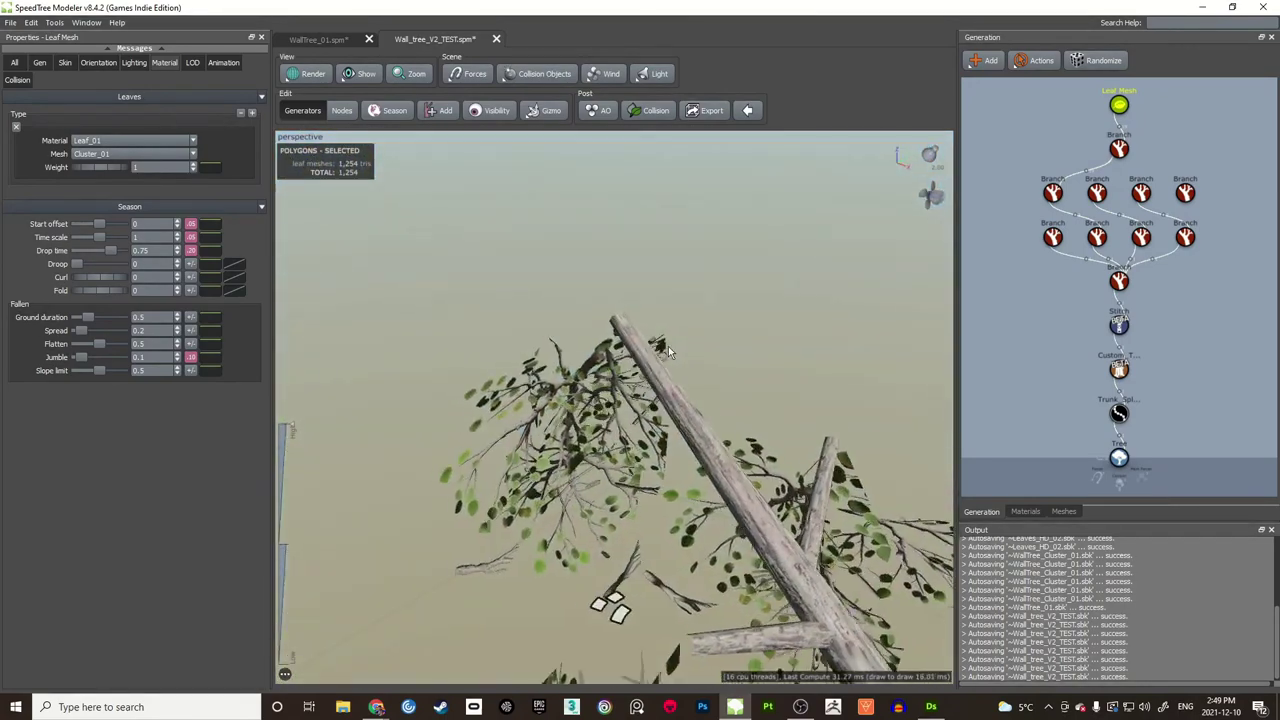
drag(587, 374, 604, 330)
scroll(591, 374, up, 3)
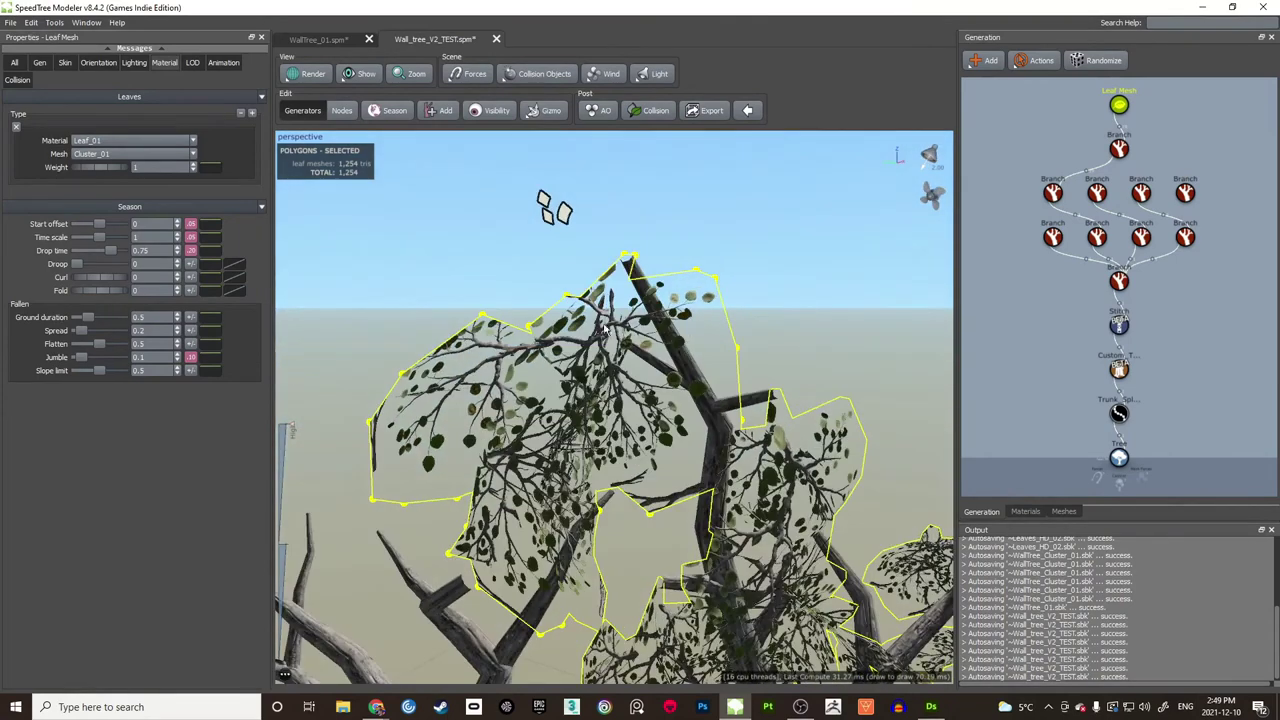
Step: Load WallTree_Cluster_02.xml as the Cluster_01 mesh's high-detail geometry without searching for associated LOD meshes, and save the tree file
click(1066, 512)
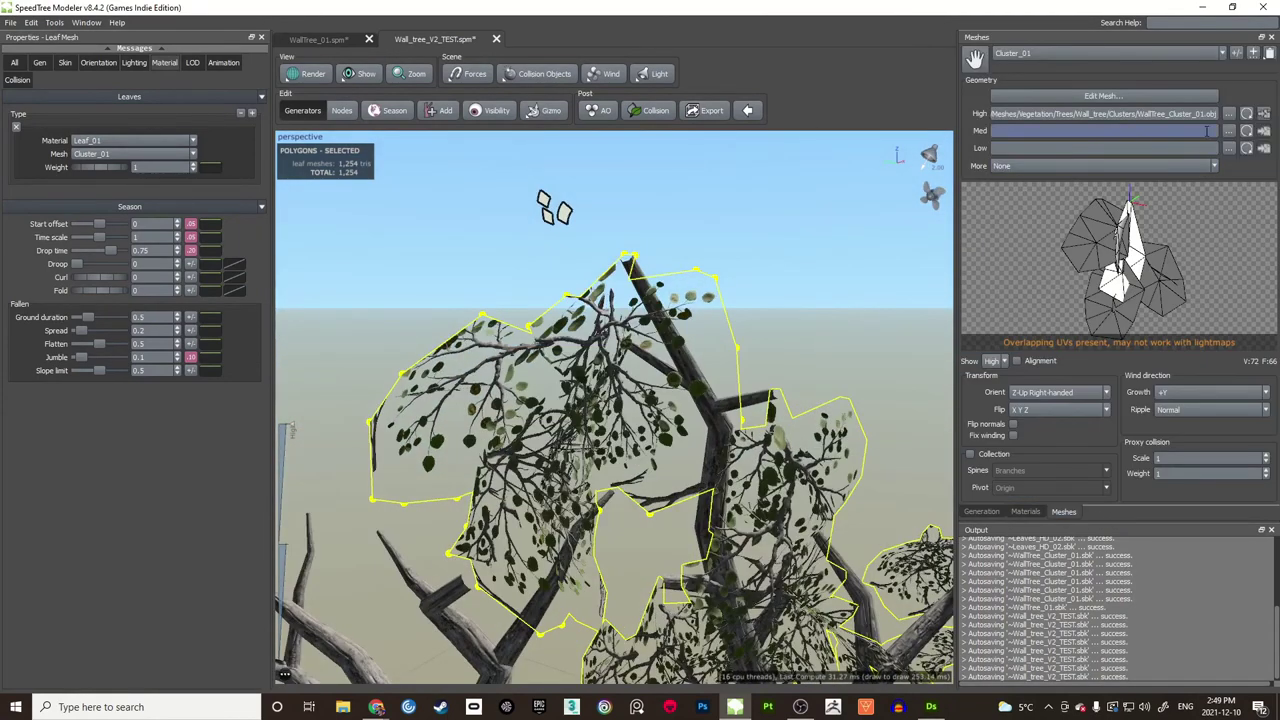
click(1229, 114)
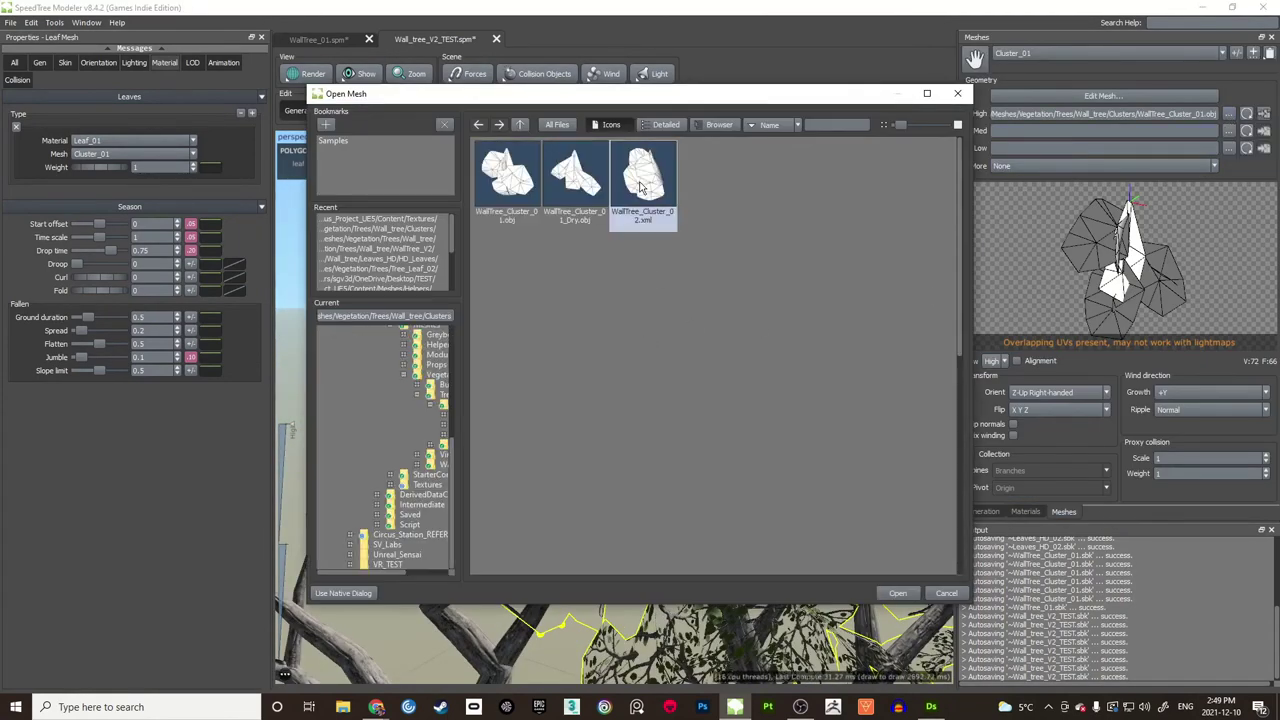
click(898, 593)
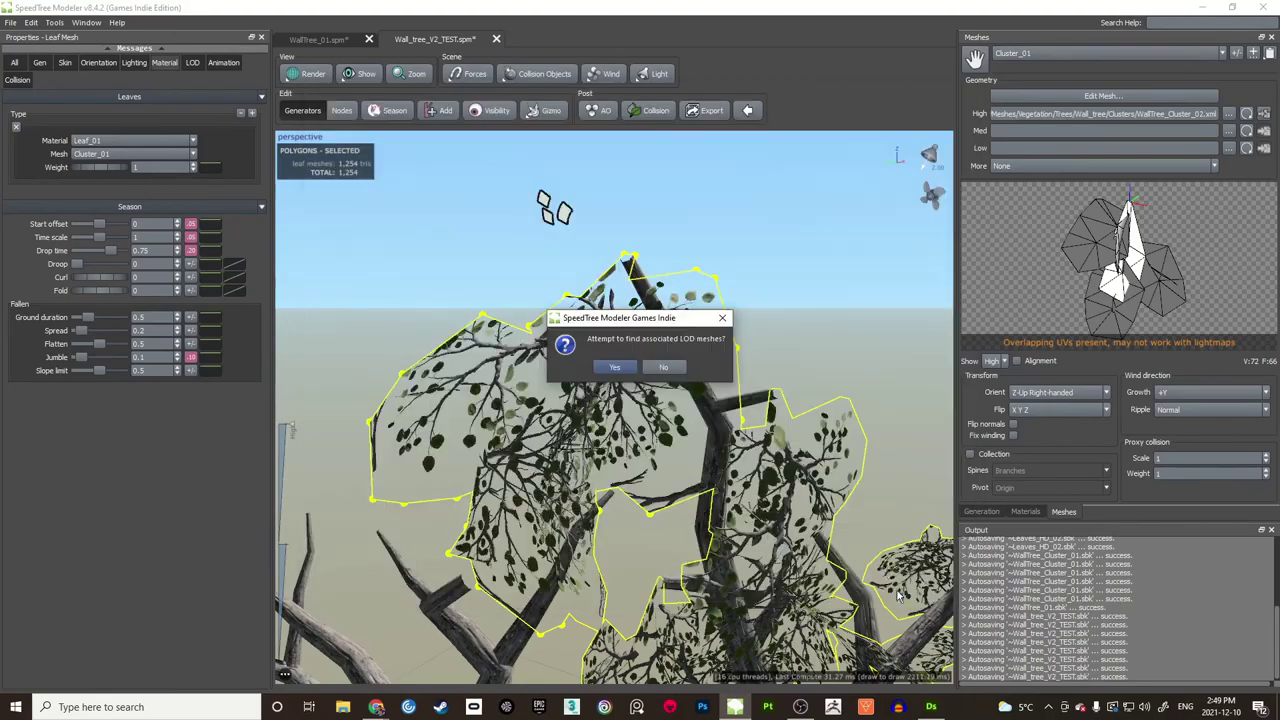
click(675, 368)
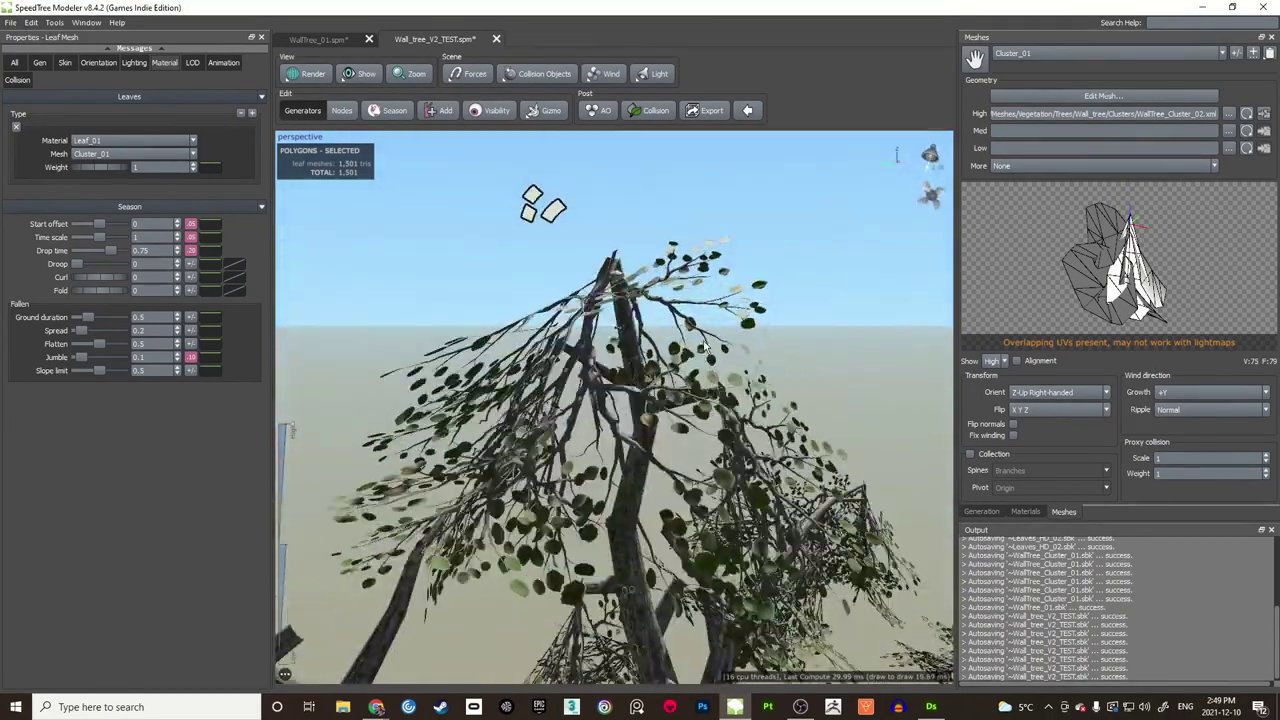
drag(705, 347, 631, 300)
click(625, 302)
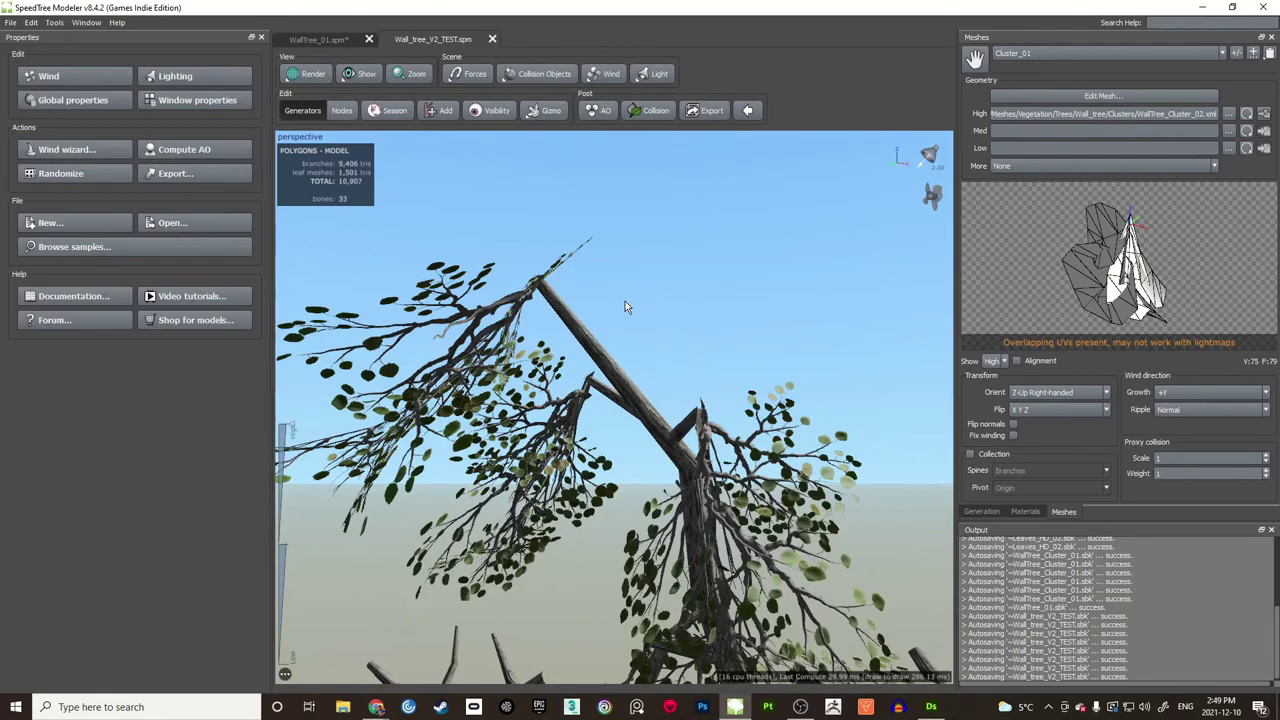
Step: Set the leaf mesh generator's Up final orientation adjustment to 0.56 and check the clusters' direction on the branches
click(982, 511)
click(1120, 105)
drag(728, 293, 712, 318)
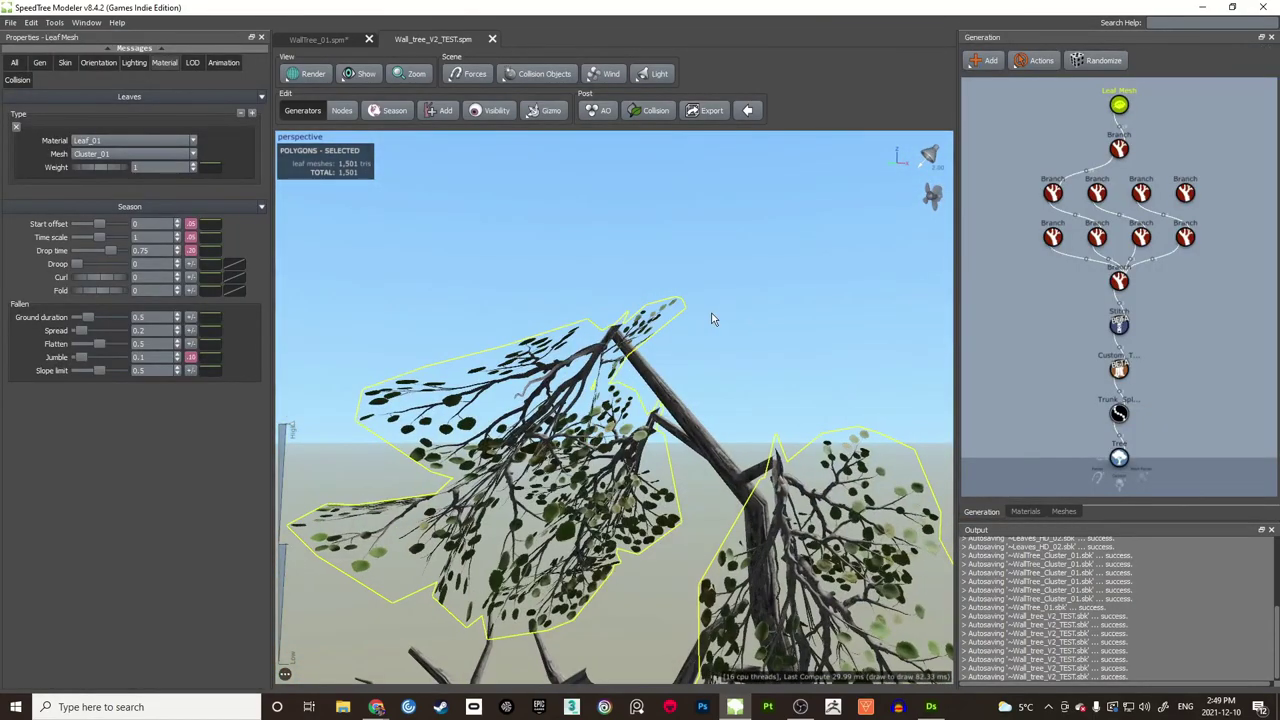
click(99, 63)
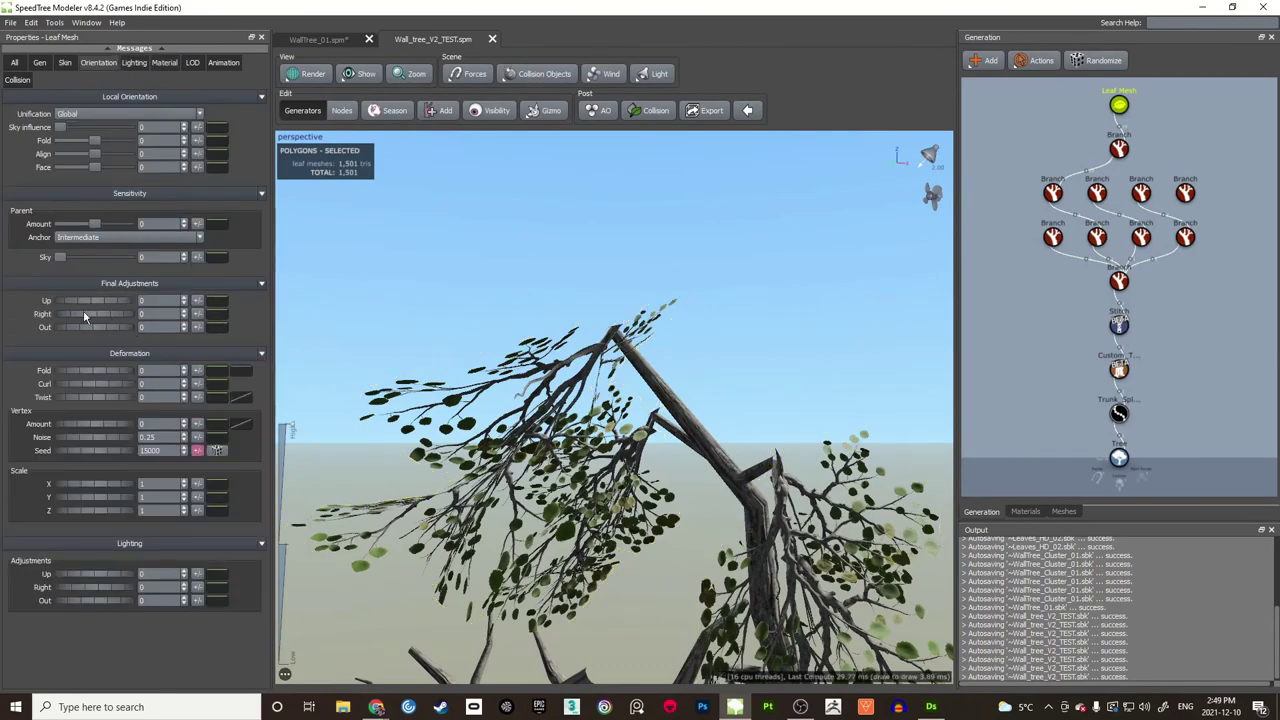
drag(76, 297, 117, 287)
scroll(512, 330, down, 3)
drag(582, 338, 558, 297)
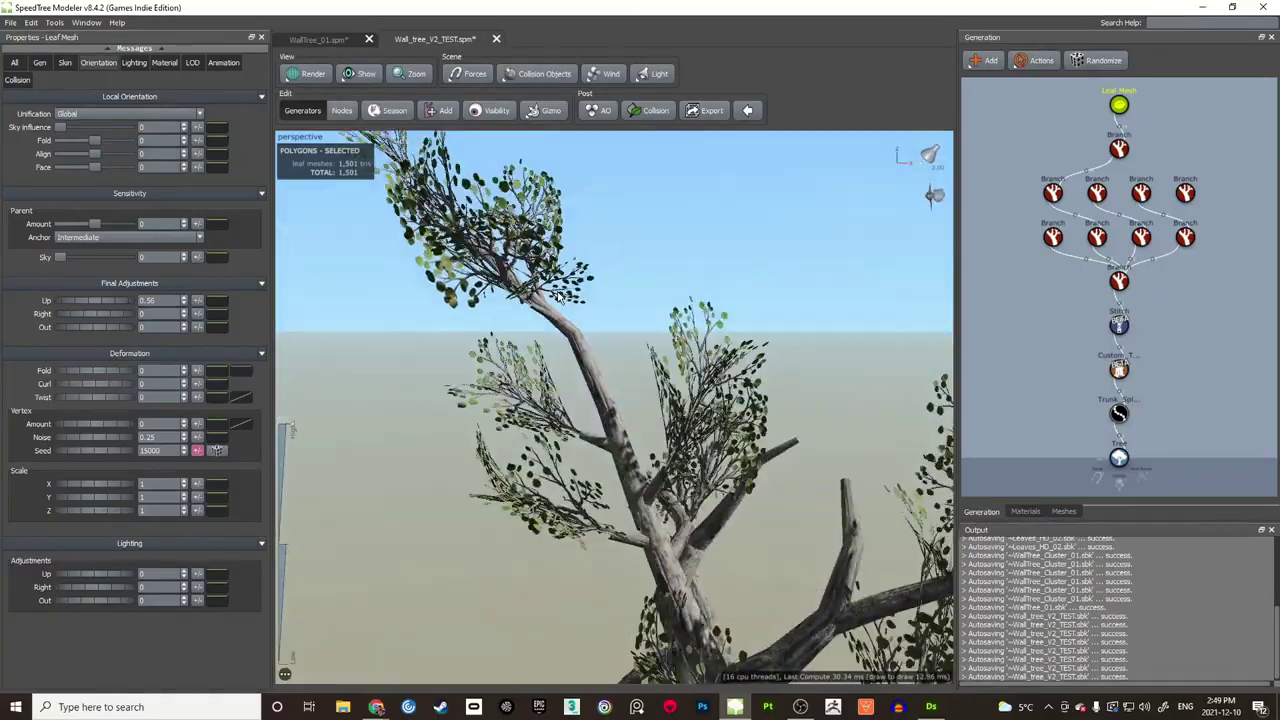
drag(603, 334, 434, 262)
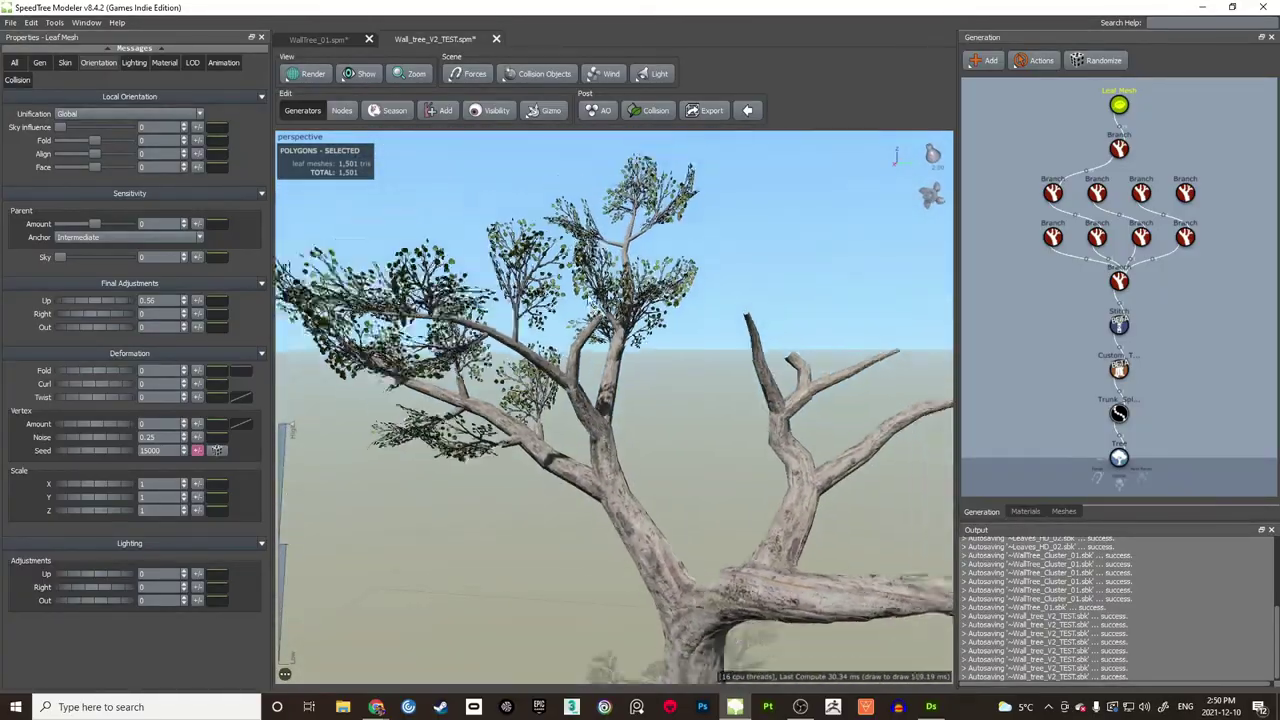
drag(720, 335, 634, 288)
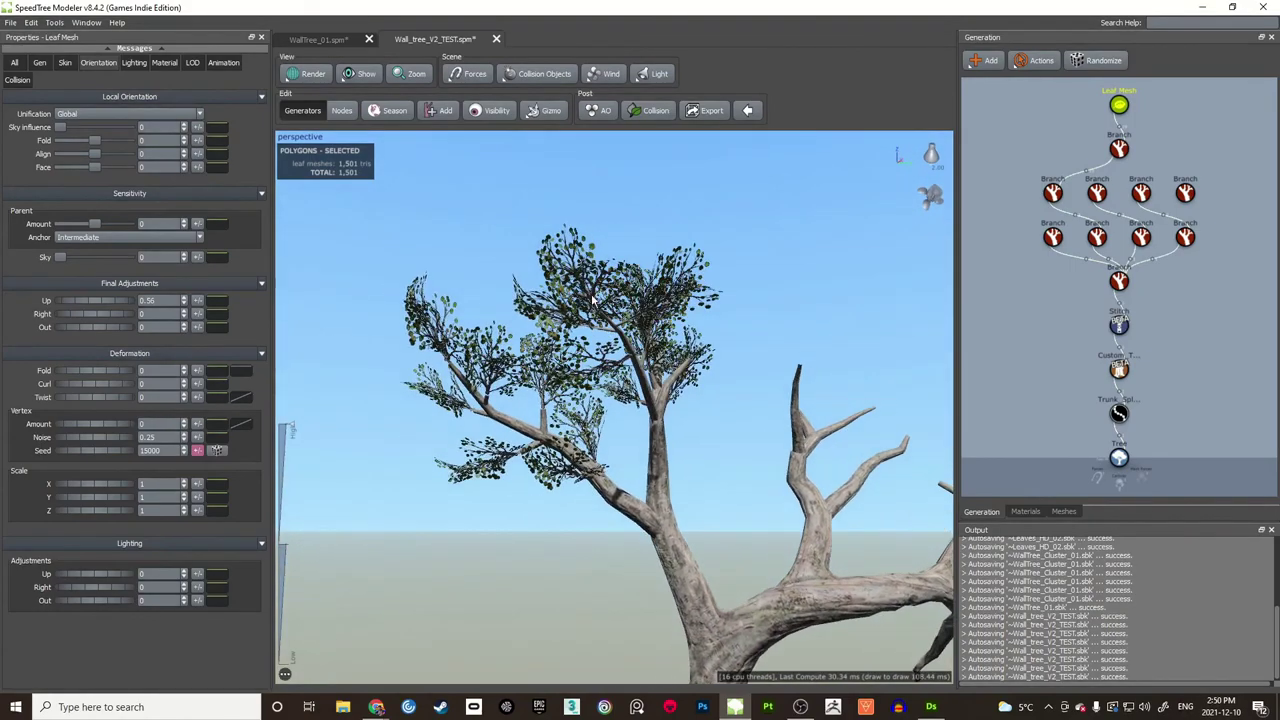
drag(546, 313, 572, 302)
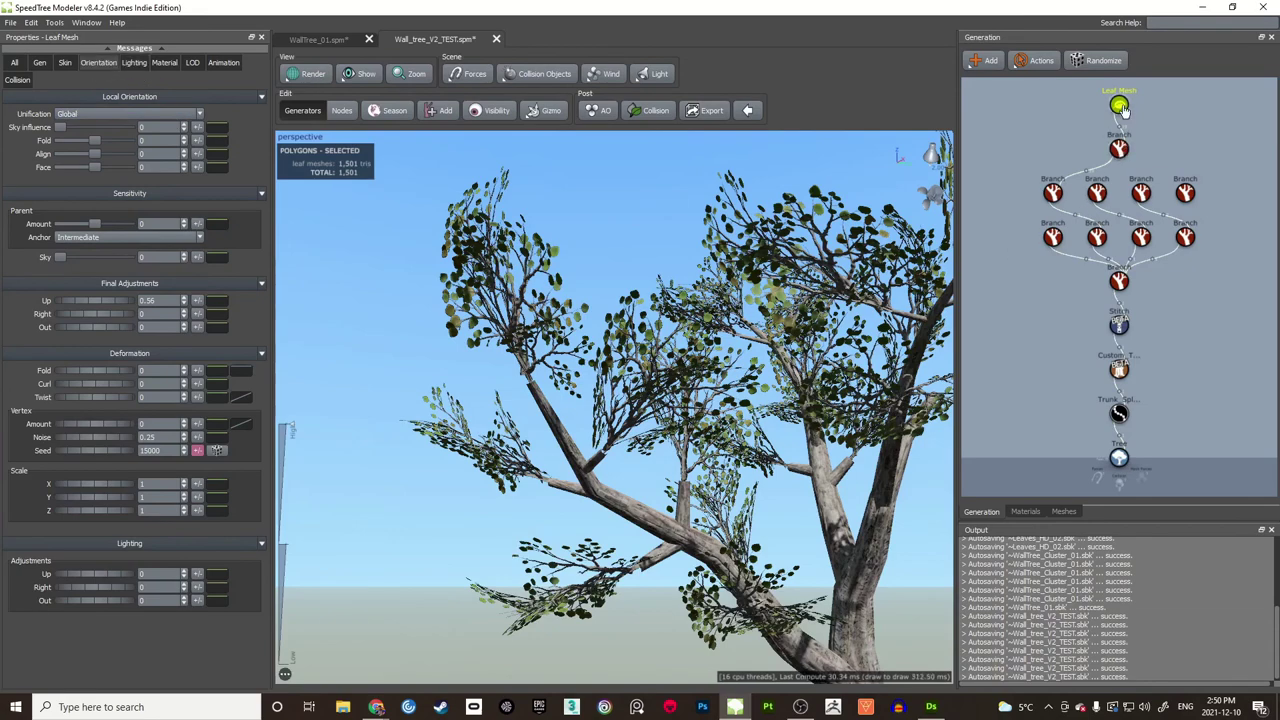
Step: Set the leaf mesh size to 1.89 with a uniform random variance of about 0.16
click(65, 63)
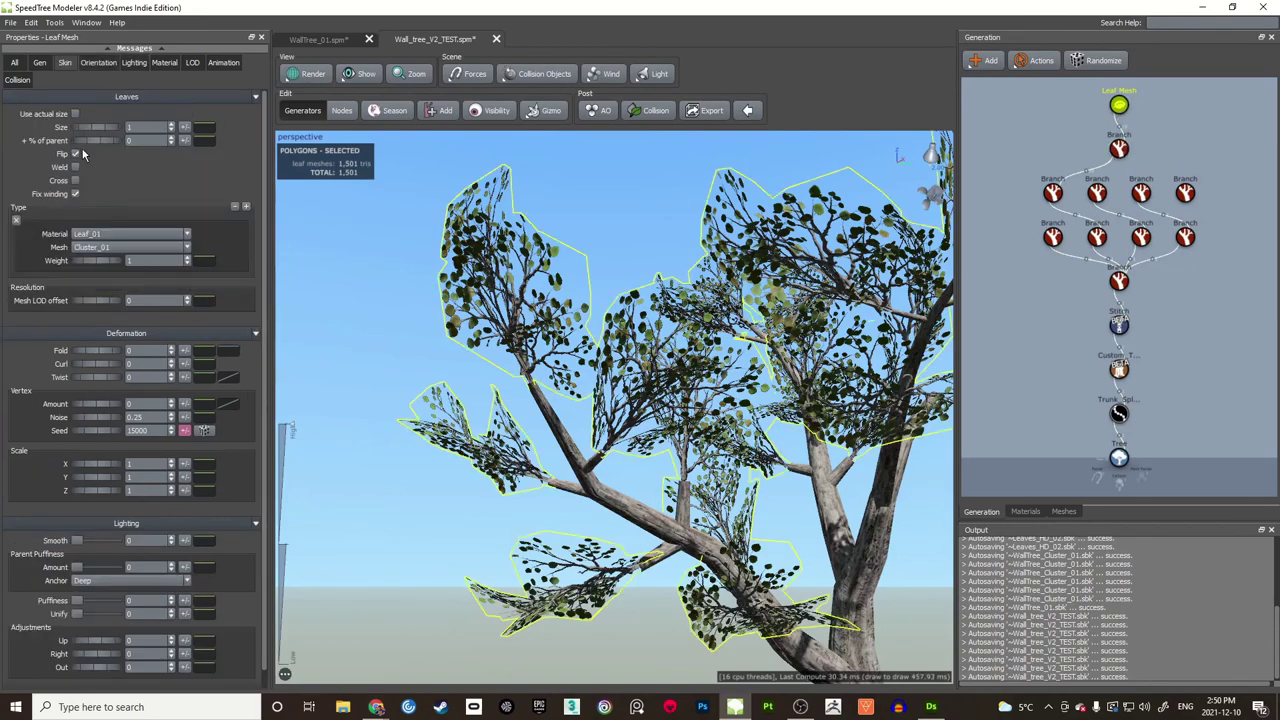
drag(80, 128, 128, 127)
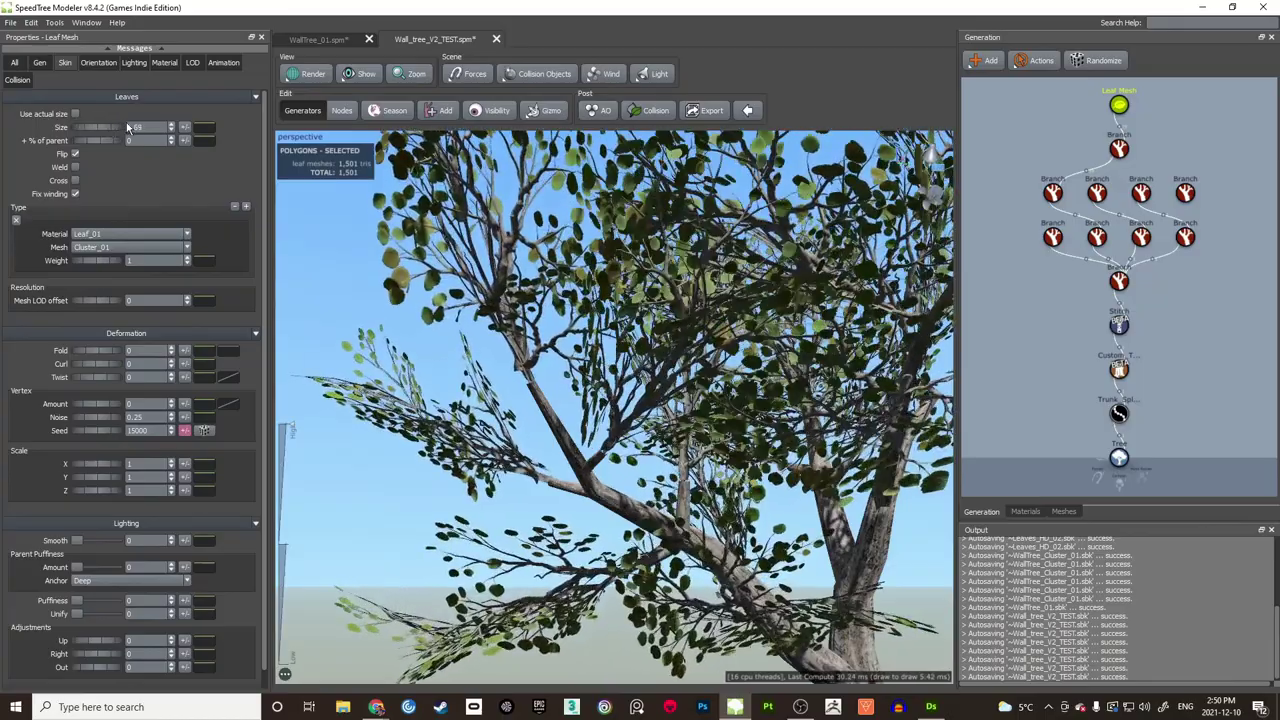
scroll(627, 294, down, 5)
drag(627, 294, 604, 280)
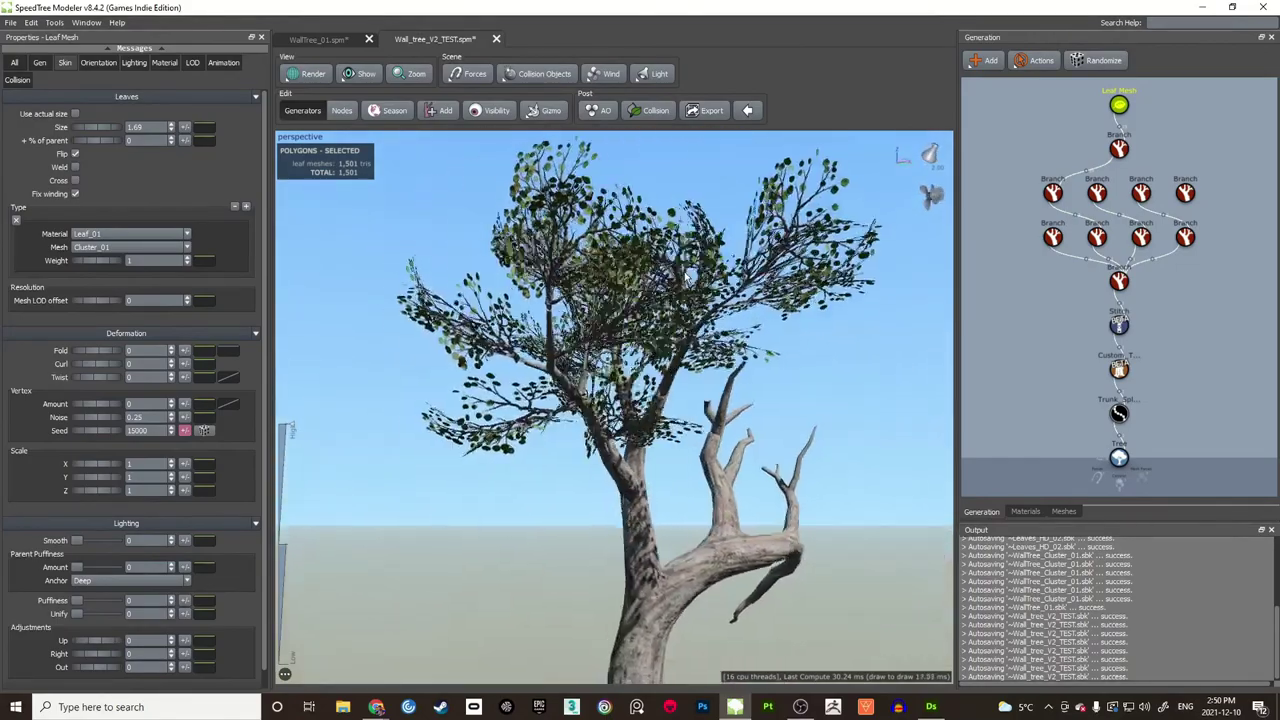
drag(604, 280, 664, 276)
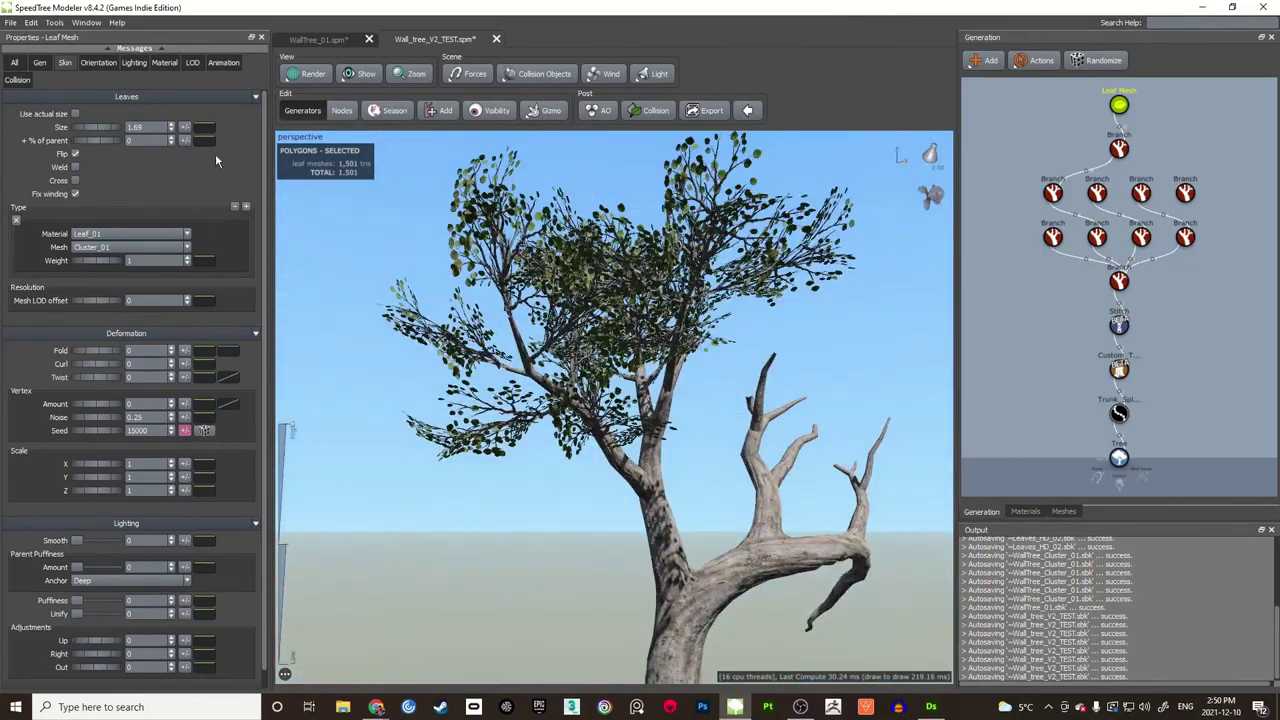
drag(82, 130, 184, 144)
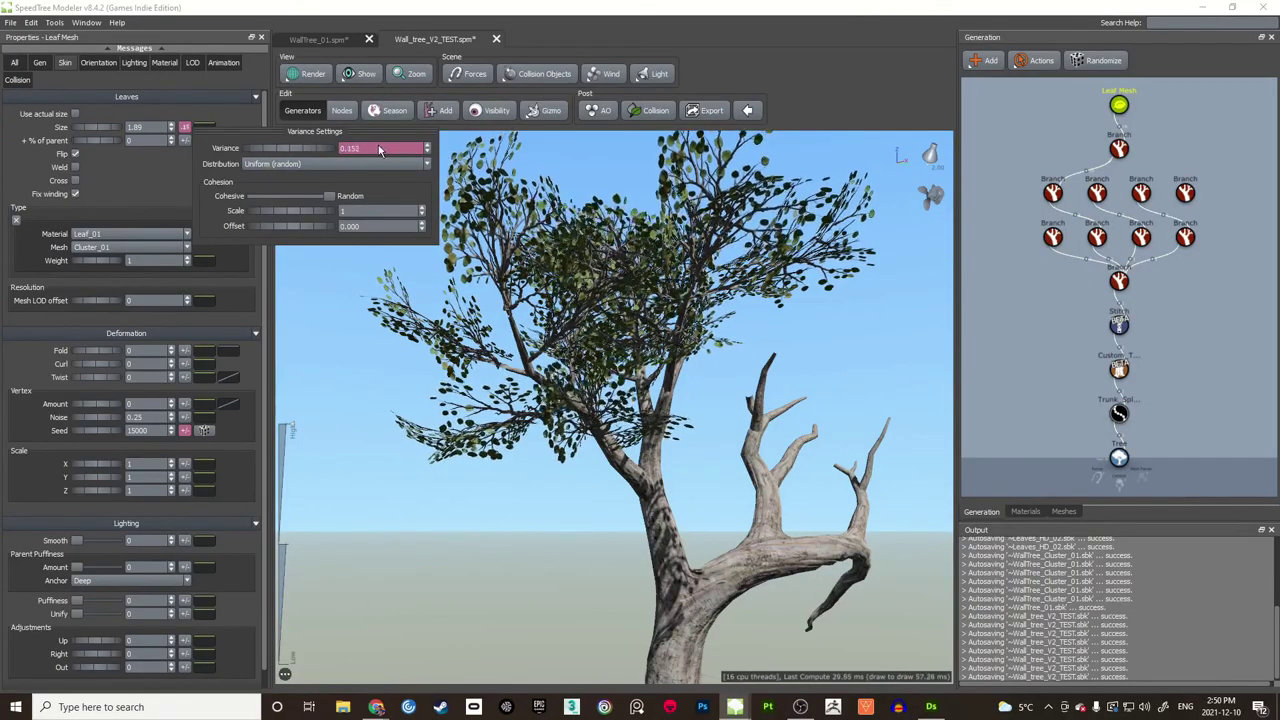
click(391, 414)
drag(391, 414, 590, 372)
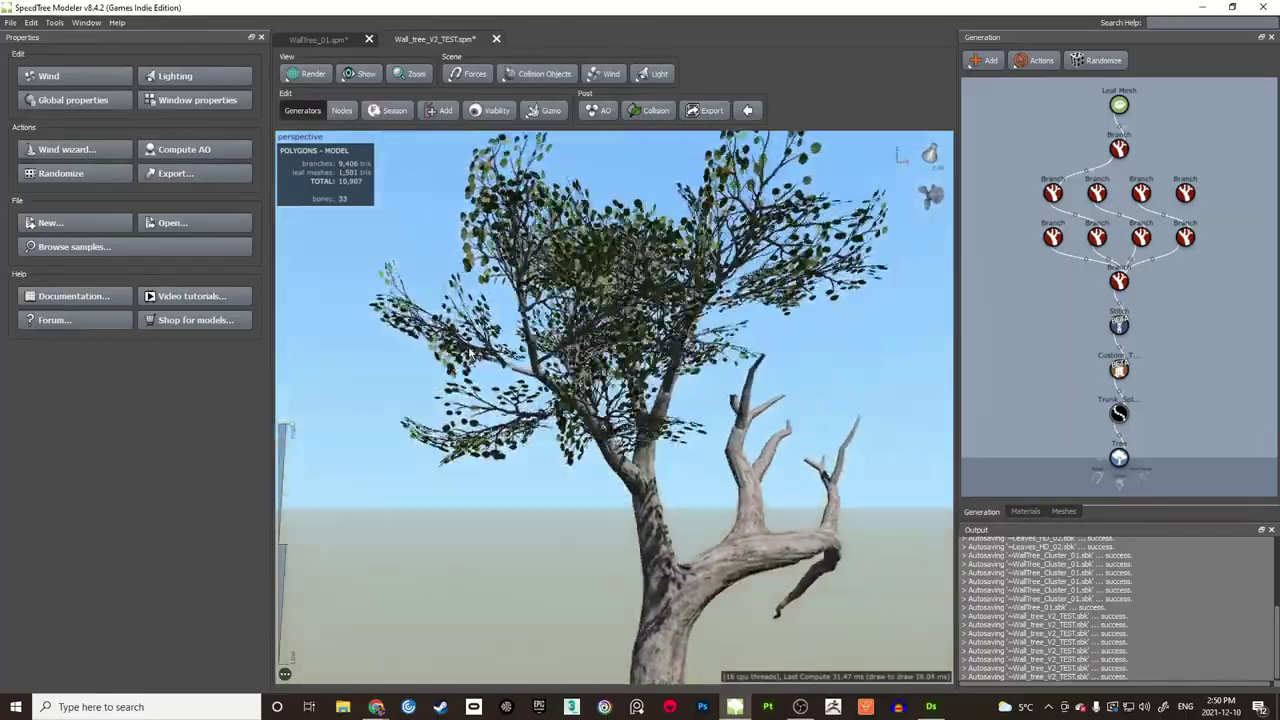
drag(548, 355, 634, 355)
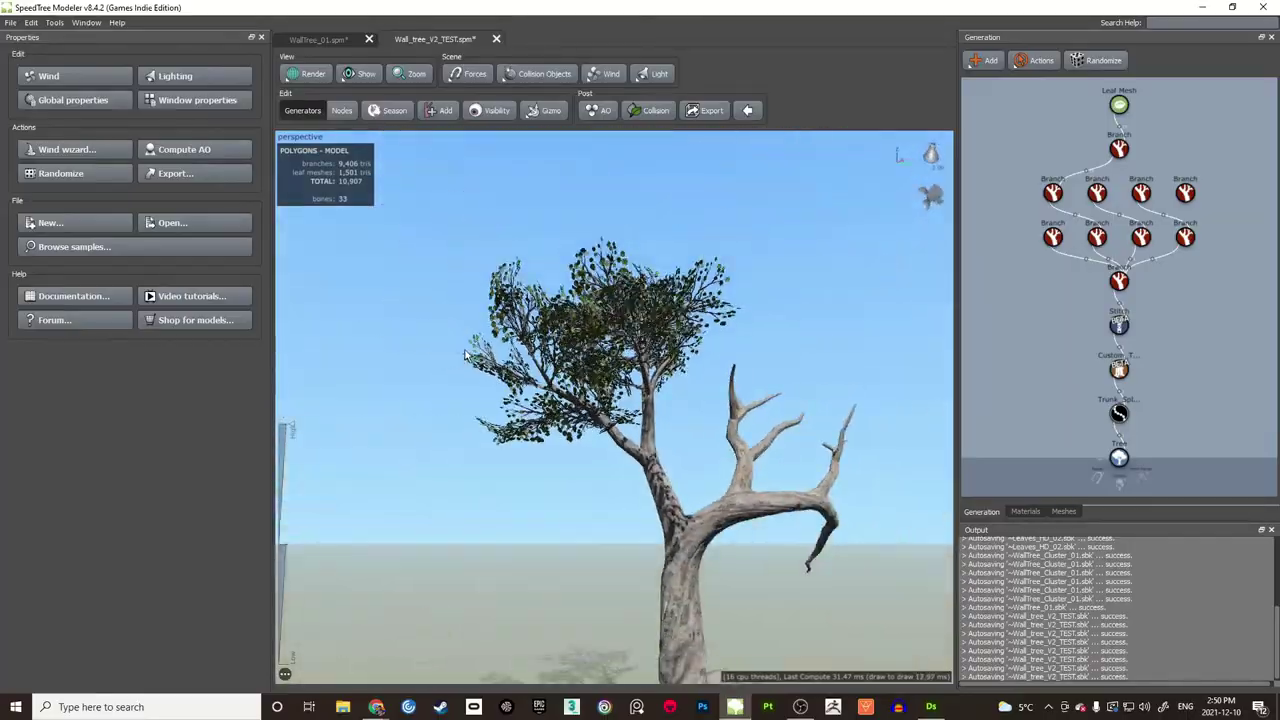
Step: Examine the enlarged leaf clusters and their attachment to the twigs from close up and from a distance
drag(495, 393, 560, 349)
scroll(625, 390, up, 5)
scroll(570, 370, up, 10)
scroll(564, 350, up, 3)
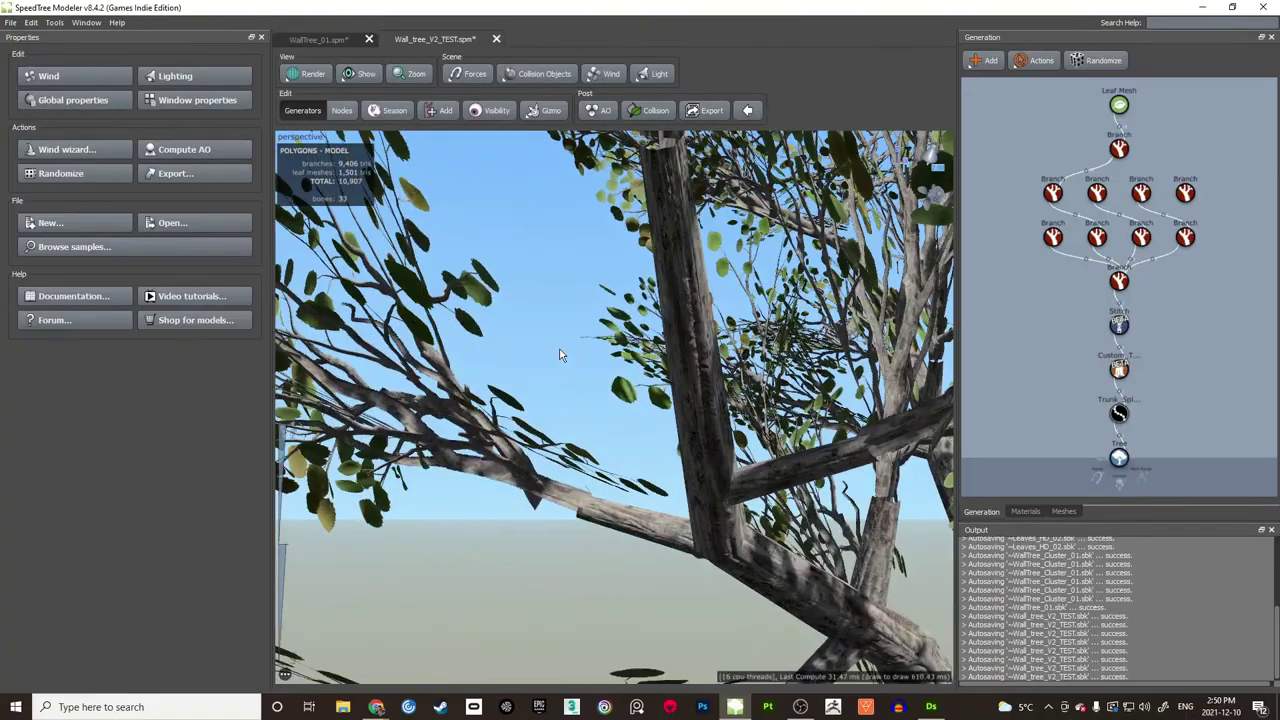
scroll(560, 355, down, 8)
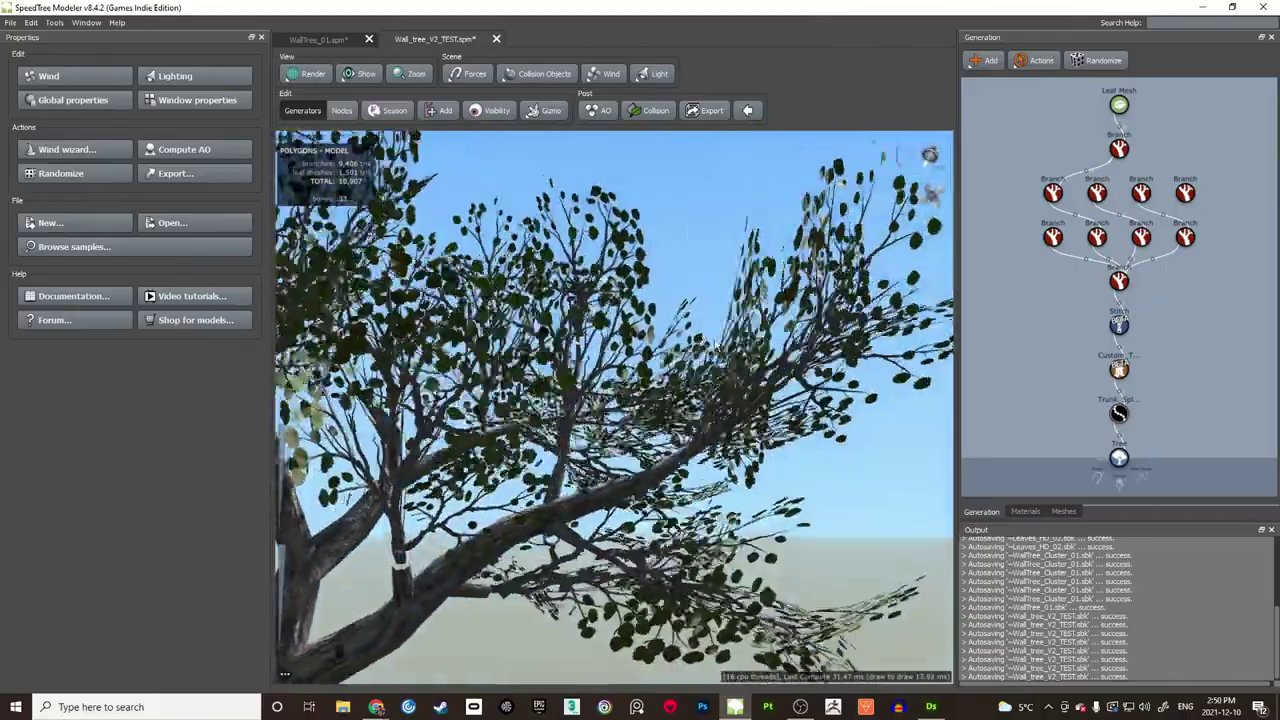
scroll(716, 345, down, 2)
drag(700, 345, 800, 374)
scroll(640, 400, up, 4)
click(600, 395)
click(800, 374)
scroll(720, 400, down, 6)
drag(700, 420, 628, 376)
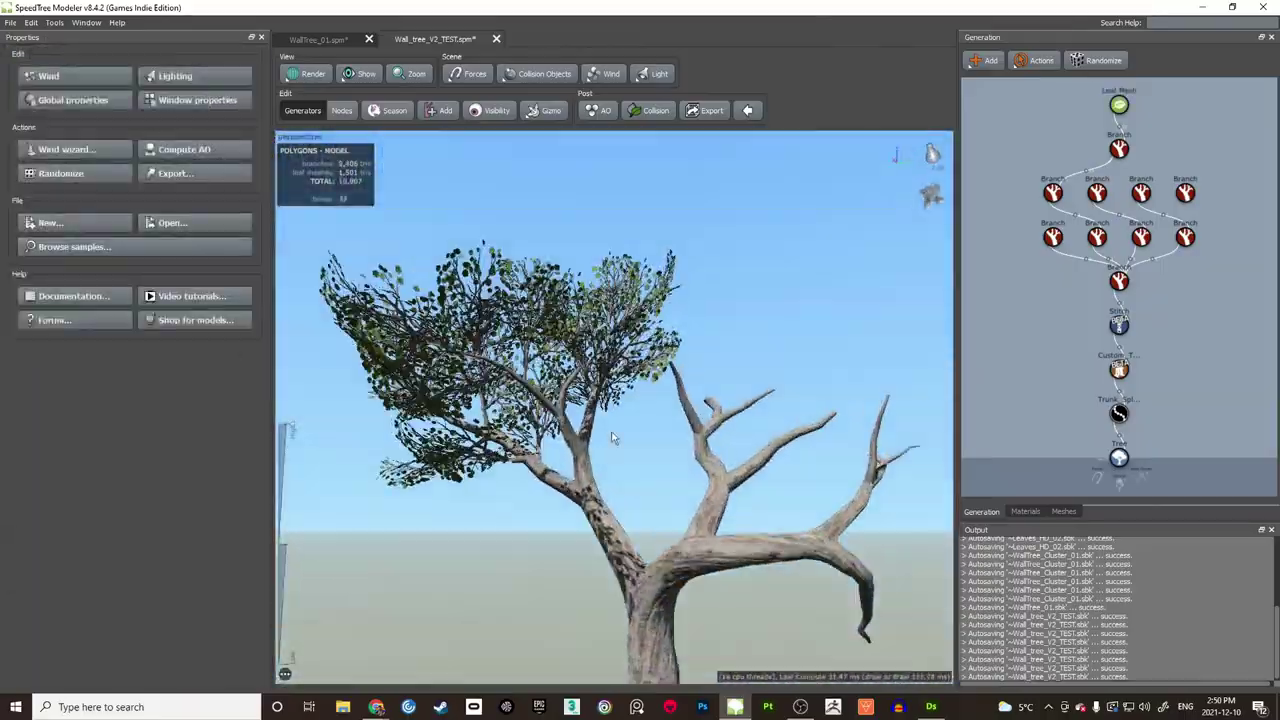
scroll(614, 438, up, 3)
Step: Copy the twig branch generator onto the second upper branch generator and add a copy of the leaf mesh generator to it
click(614, 438)
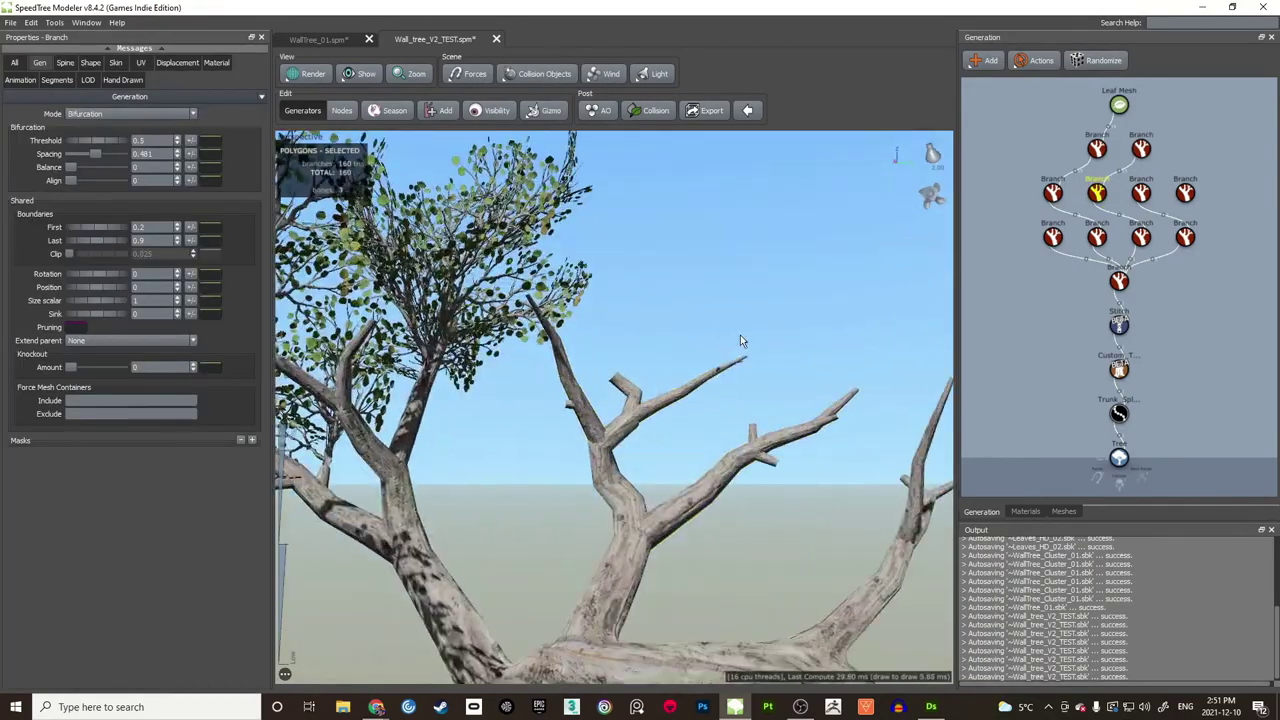
drag(740, 335, 751, 349)
ctrl+drag(1119, 105, 1141, 148)
click(760, 328)
scroll(760, 328, down, 3)
drag(745, 290, 722, 350)
Step: Copy the twig generator onto the third upper branch generator, add a leaf mesh copy to it, and save the tree file
click(1141, 148)
ctrl+drag(1141, 148, 1141, 192)
scroll(775, 308, up, 1)
click(790, 310)
click(1141, 104)
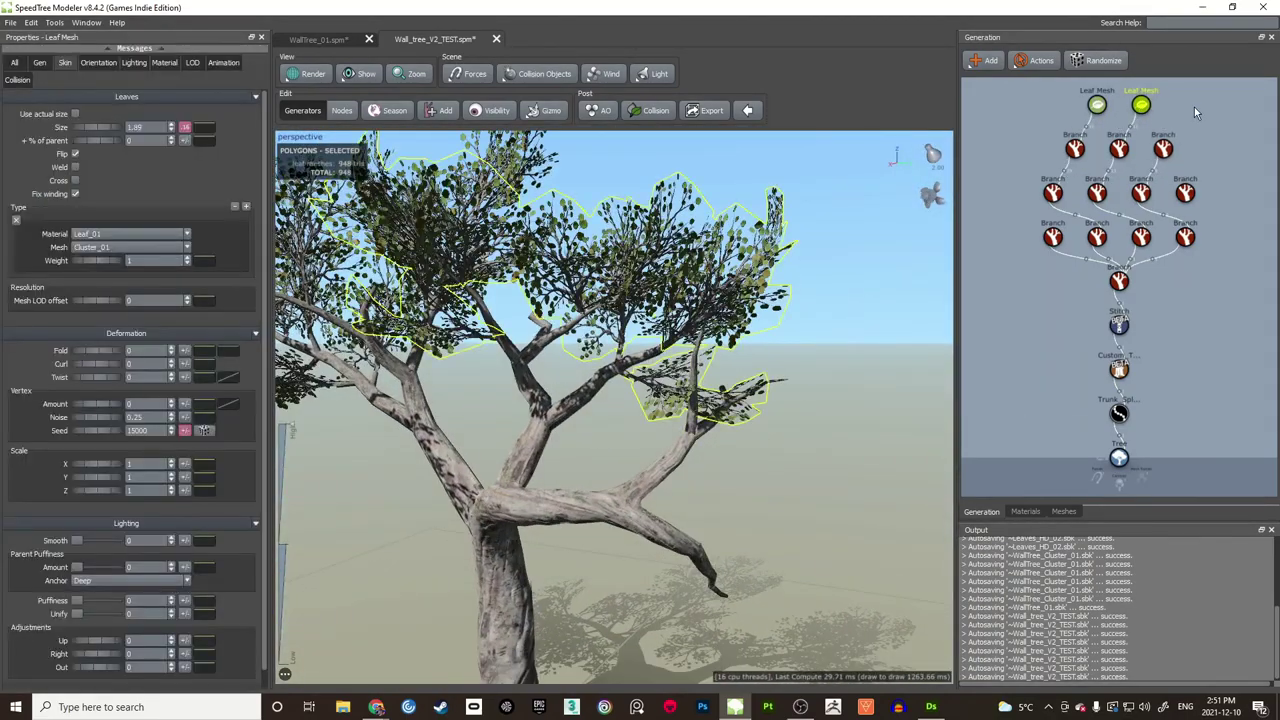
key(ctrl+d)
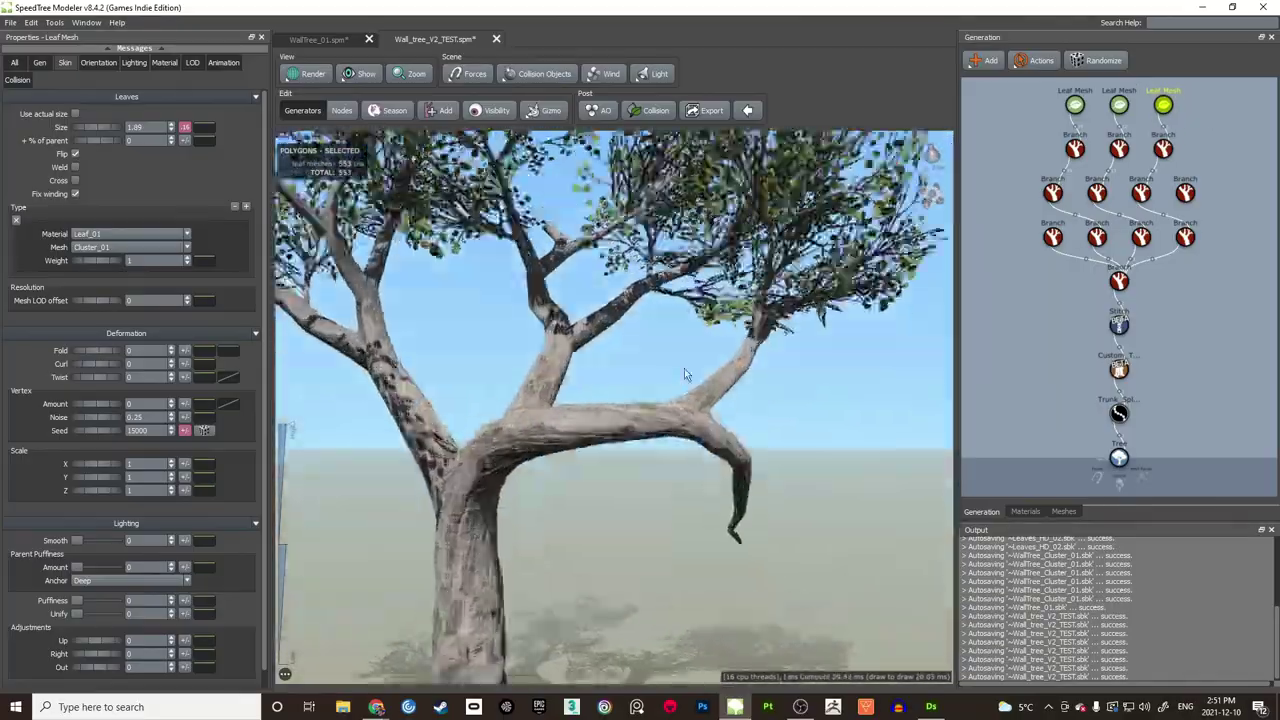
click(685, 374)
key(ctrl+s)
Step: Inspect the full leafy crown and the twig junctions inside it
scroll(685, 374, down, 3)
drag(685, 374, 650, 368)
middle_drag(541, 335, 574, 395)
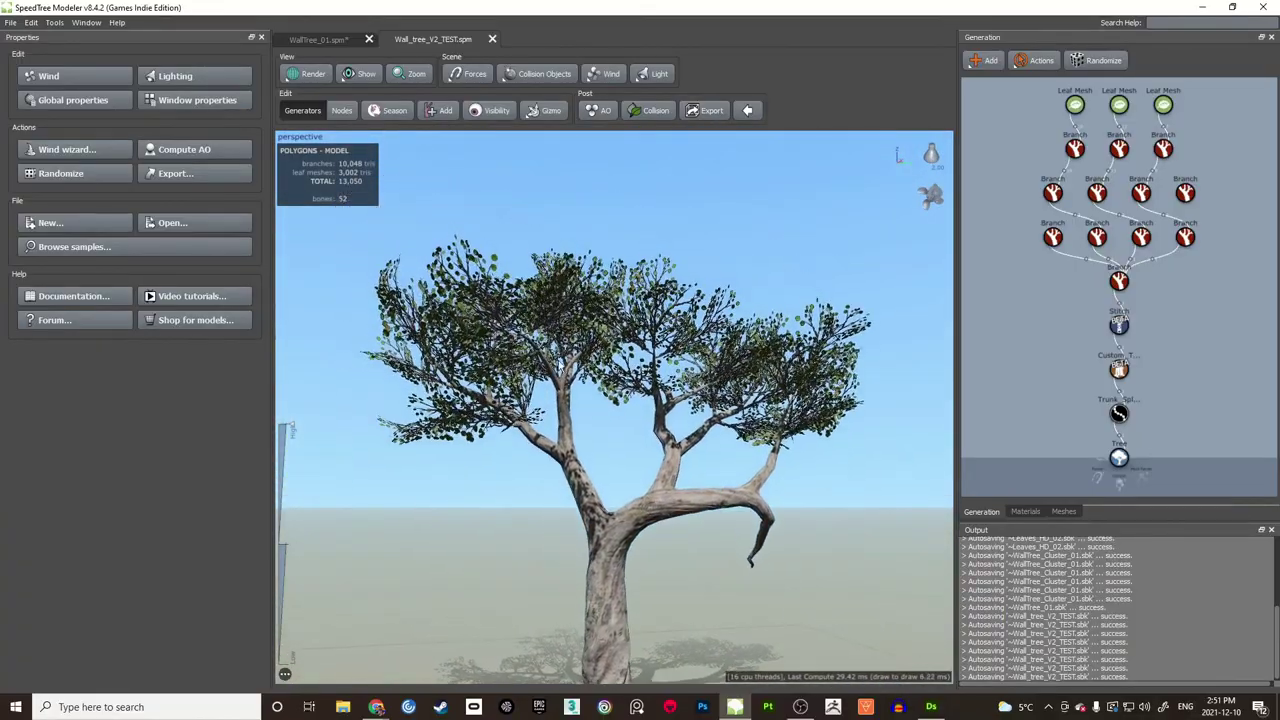
scroll(562, 383, up, 5)
middle_drag(497, 376, 549, 383)
scroll(550, 383, up, 8)
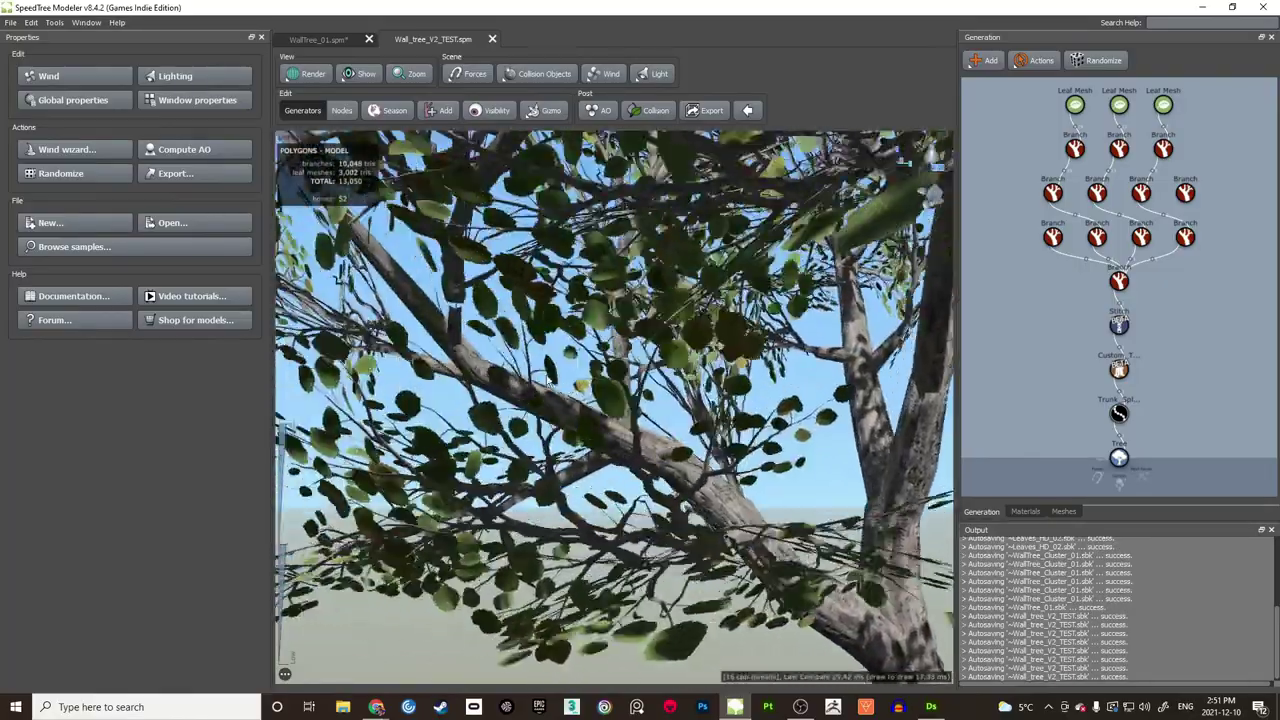
scroll(636, 378, down, 5)
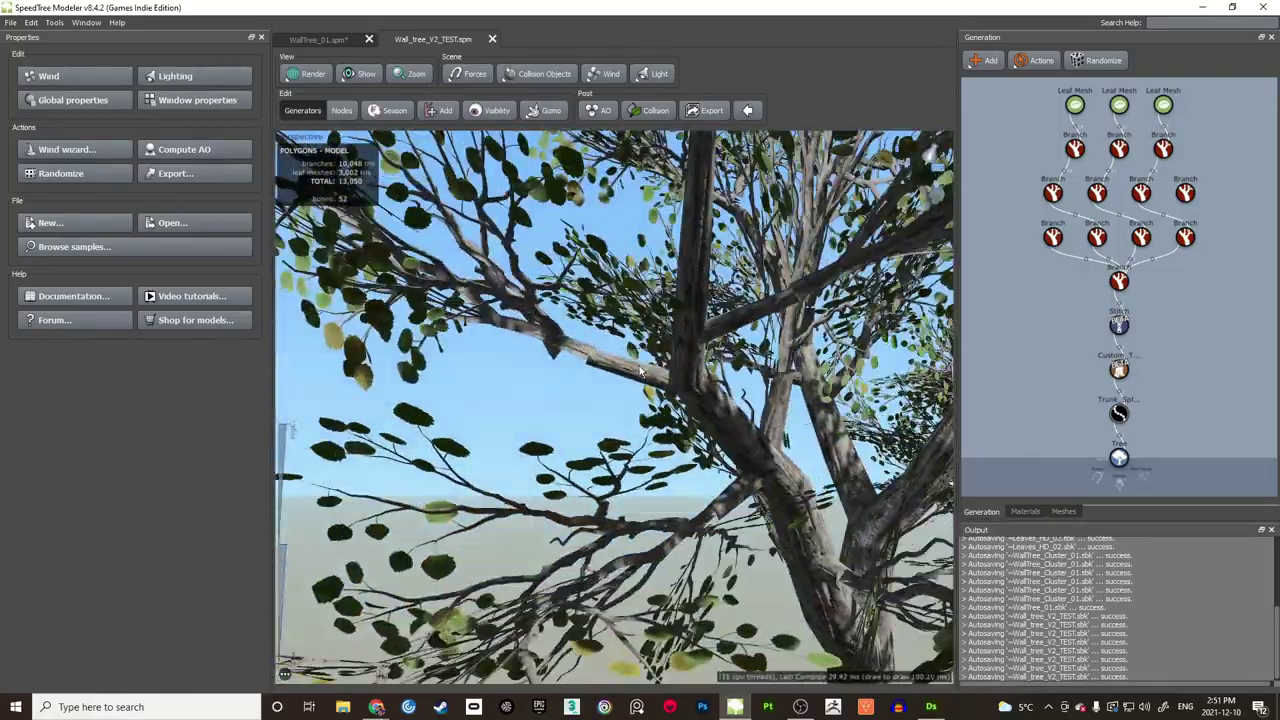
Step: Set the first twig generator's late spine noise to amount 0.55 and turbulence 0.64
click(642, 370)
scroll(662, 378, down, 1)
drag(694, 384, 697, 398)
scroll(697, 398, up, 6)
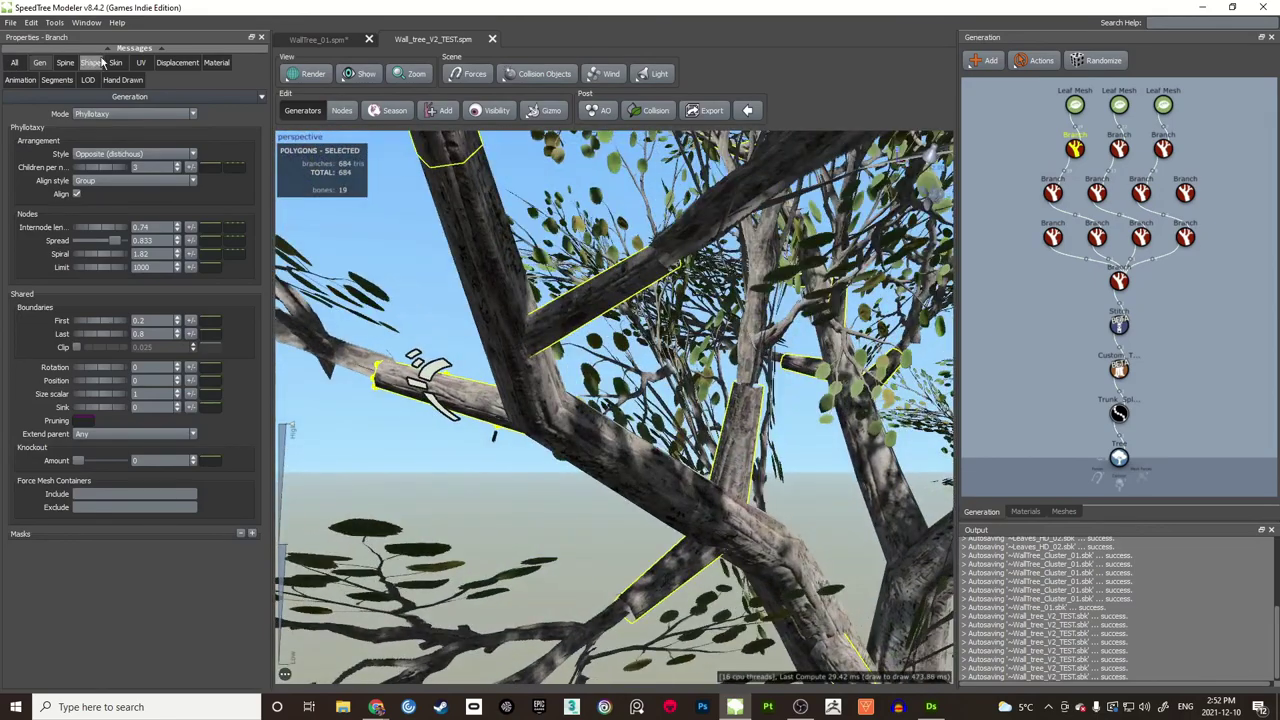
click(65, 62)
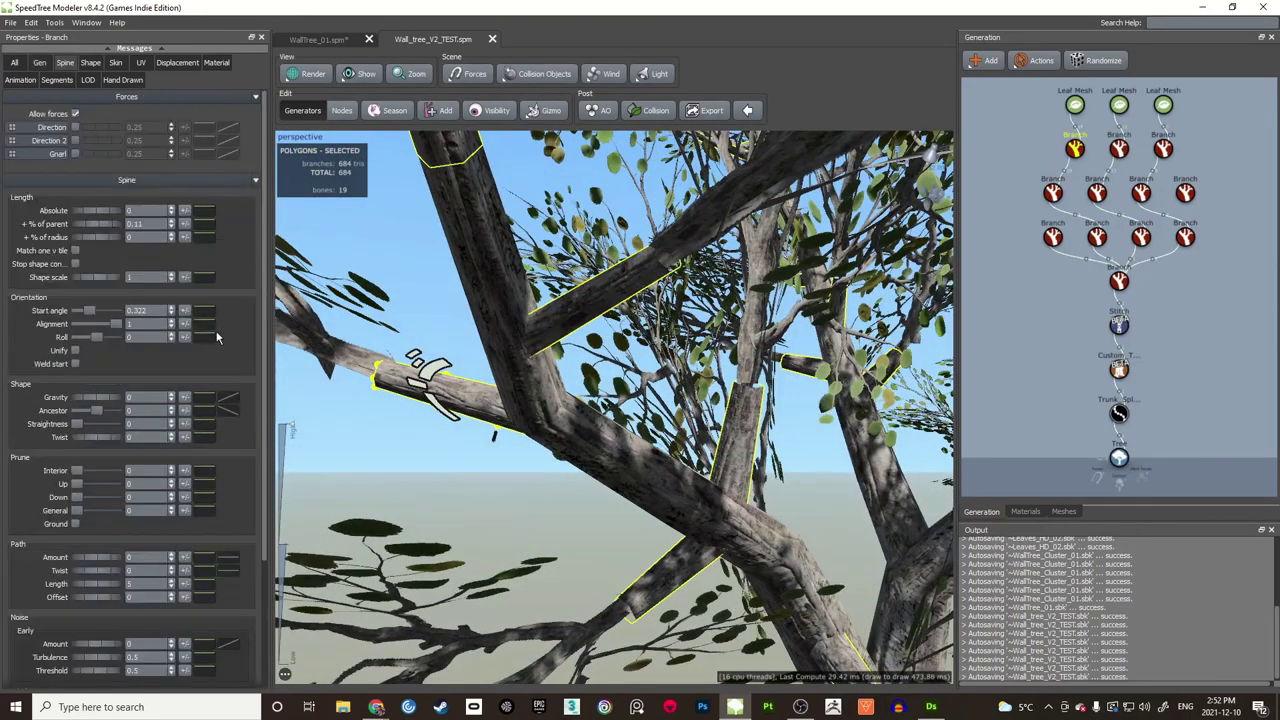
drag(264, 345, 264, 505)
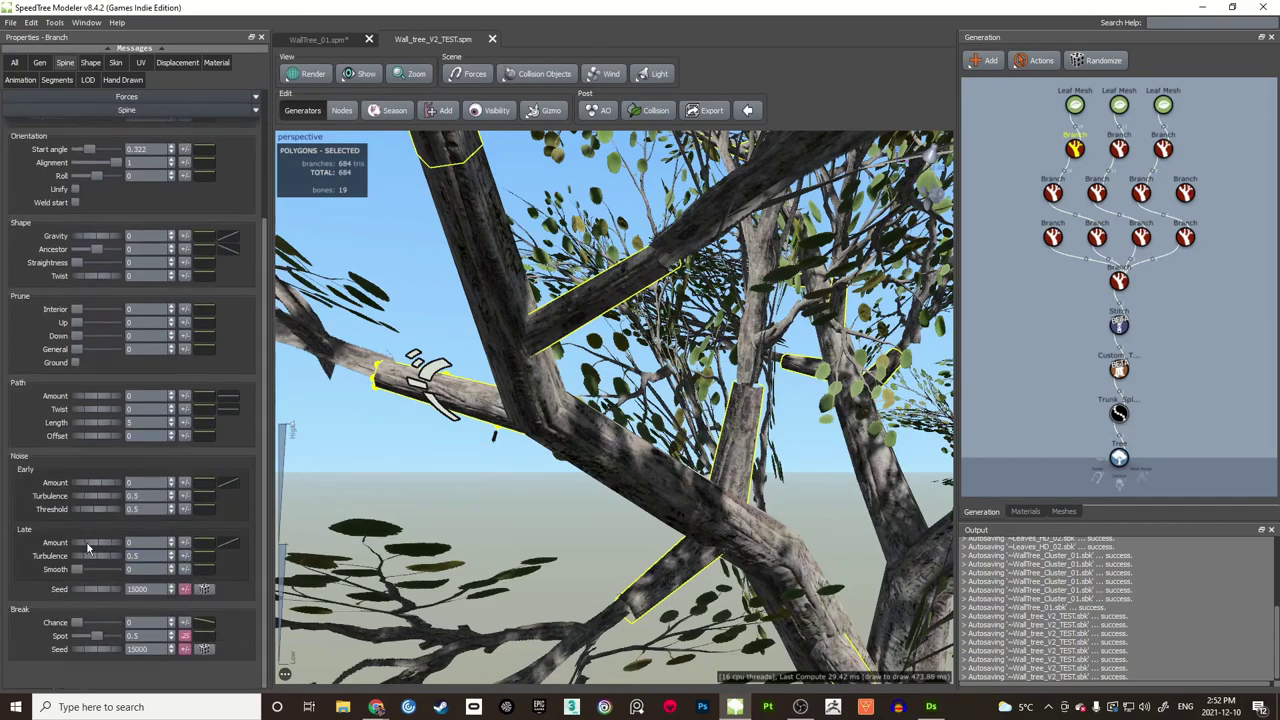
drag(84, 541, 110, 561)
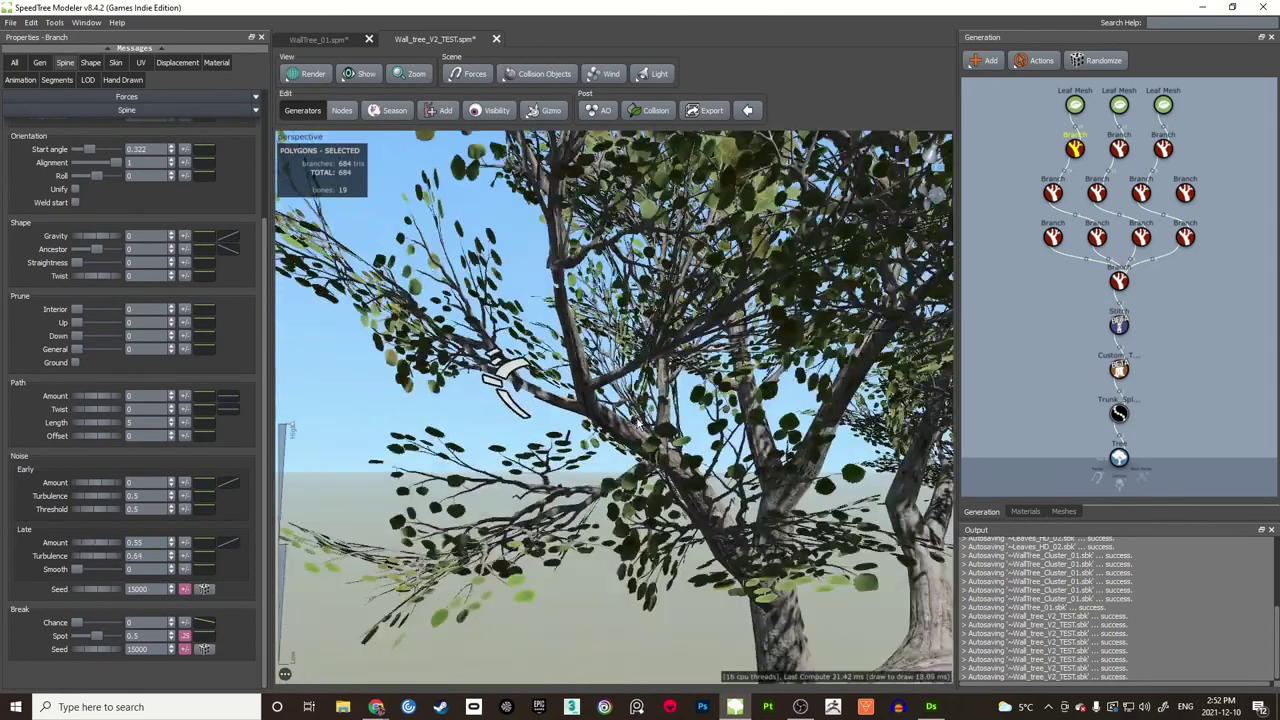
drag(505, 385, 592, 440)
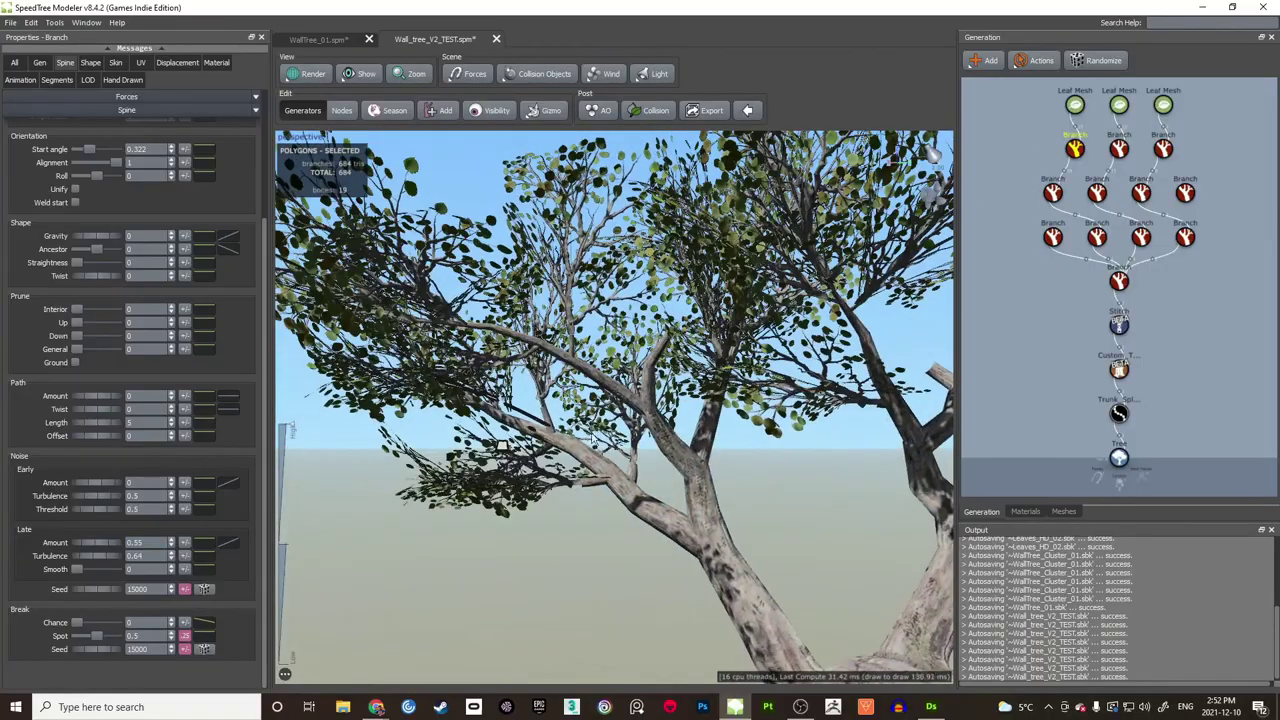
Step: Set the first twig generator's skin radius to 0.66 as a percentage of parent so the twigs meet their branches more thinly
click(570, 567)
scroll(570, 567, up, 4)
middle_drag(570, 567, 625, 436)
scroll(625, 436, up, 3)
drag(625, 436, 636, 354)
click(628, 458)
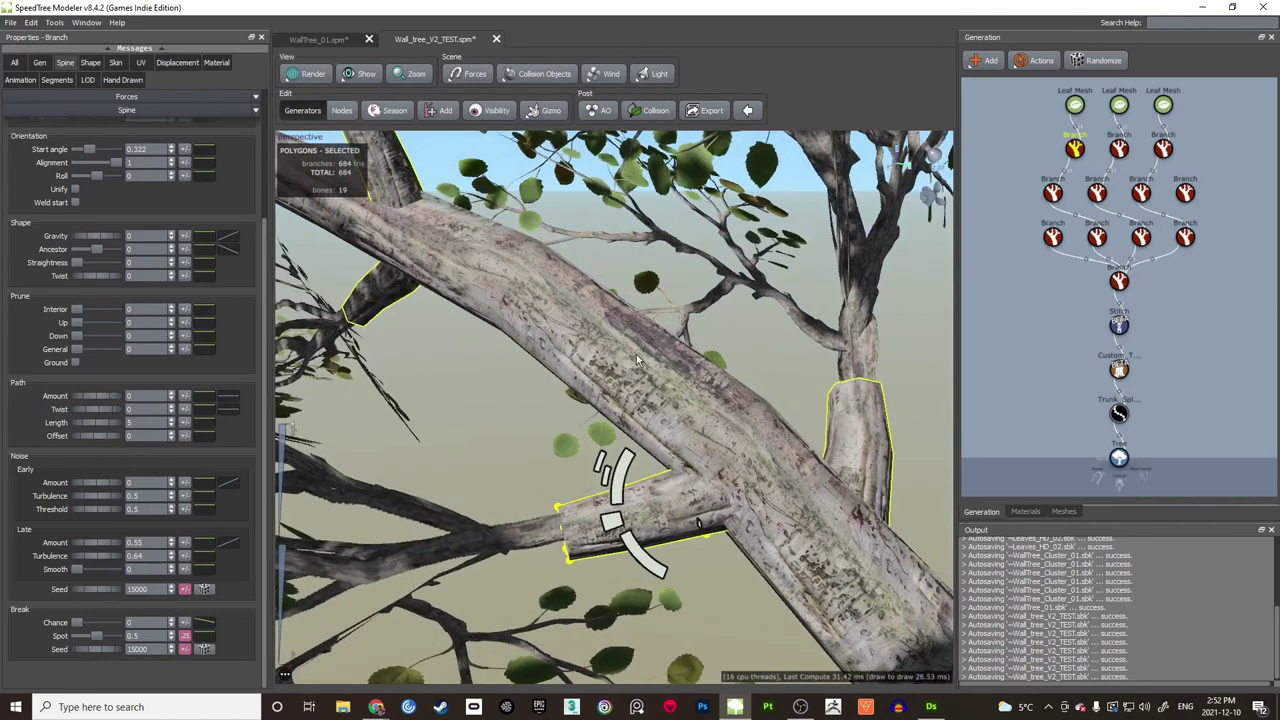
click(115, 62)
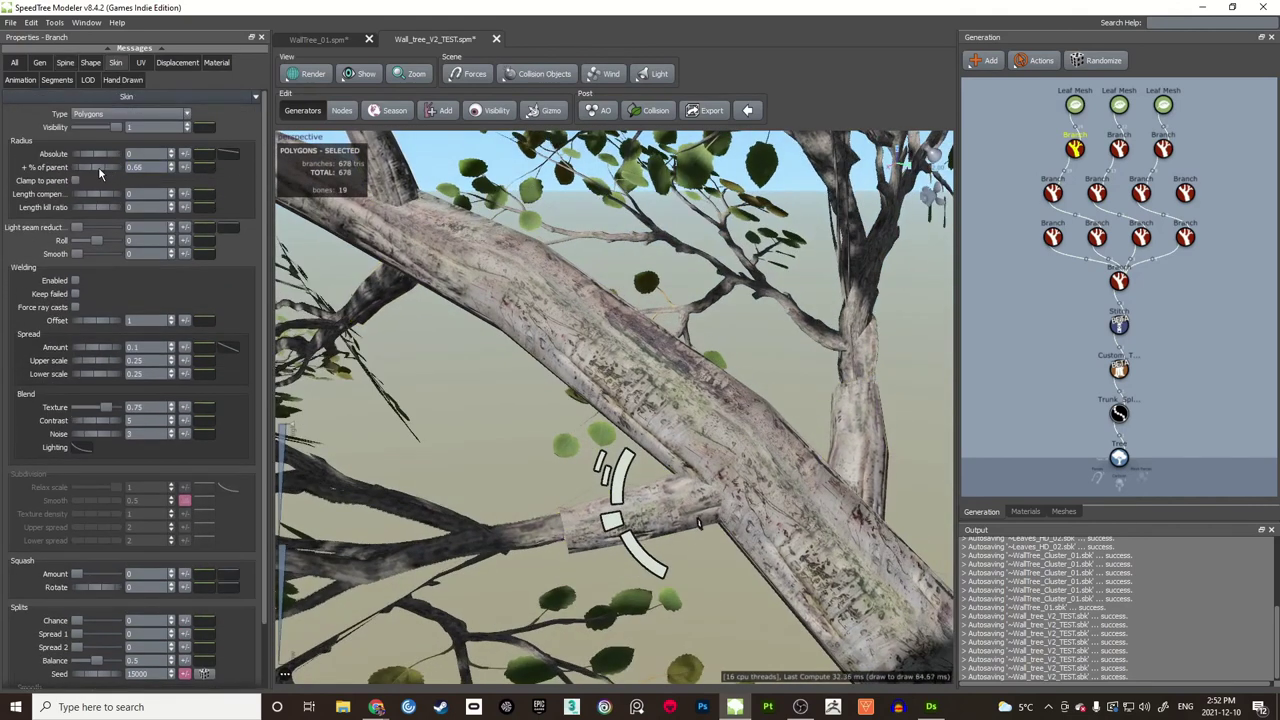
Step: Clear the branch selection, review the whole leafy tree, and save the tree file
click(452, 393)
scroll(452, 393, down, 10)
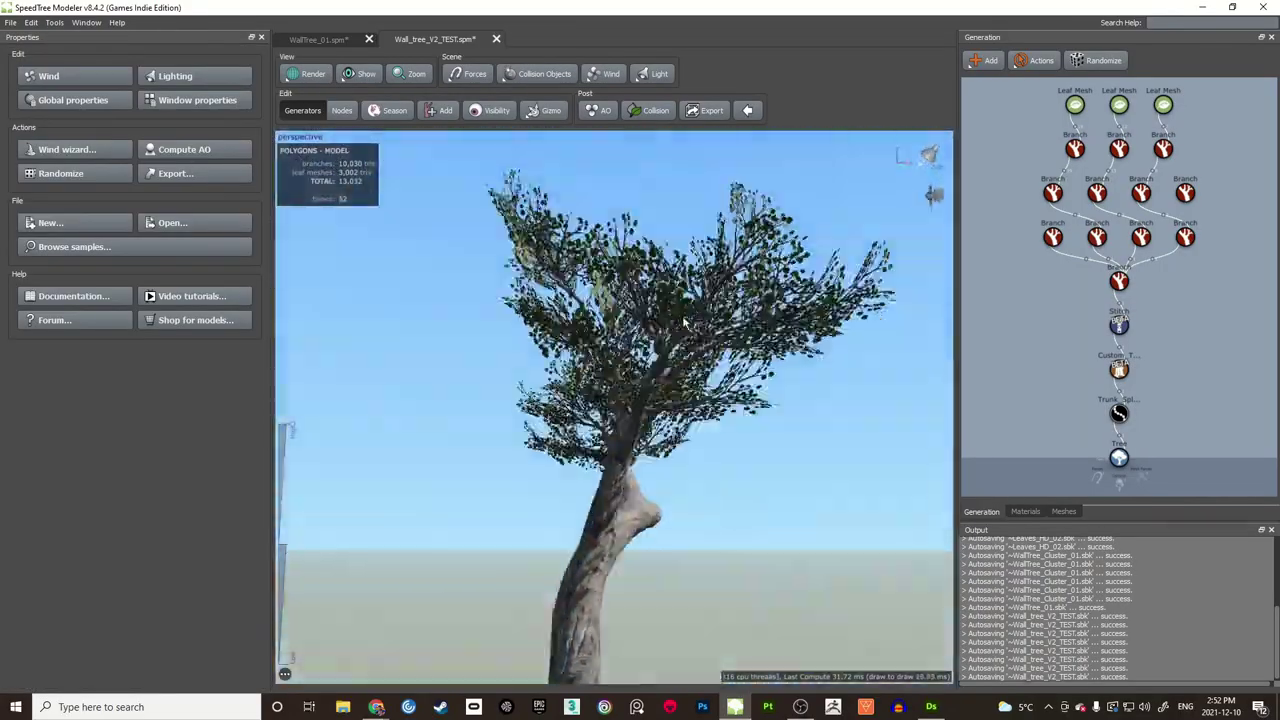
drag(684, 322, 593, 347)
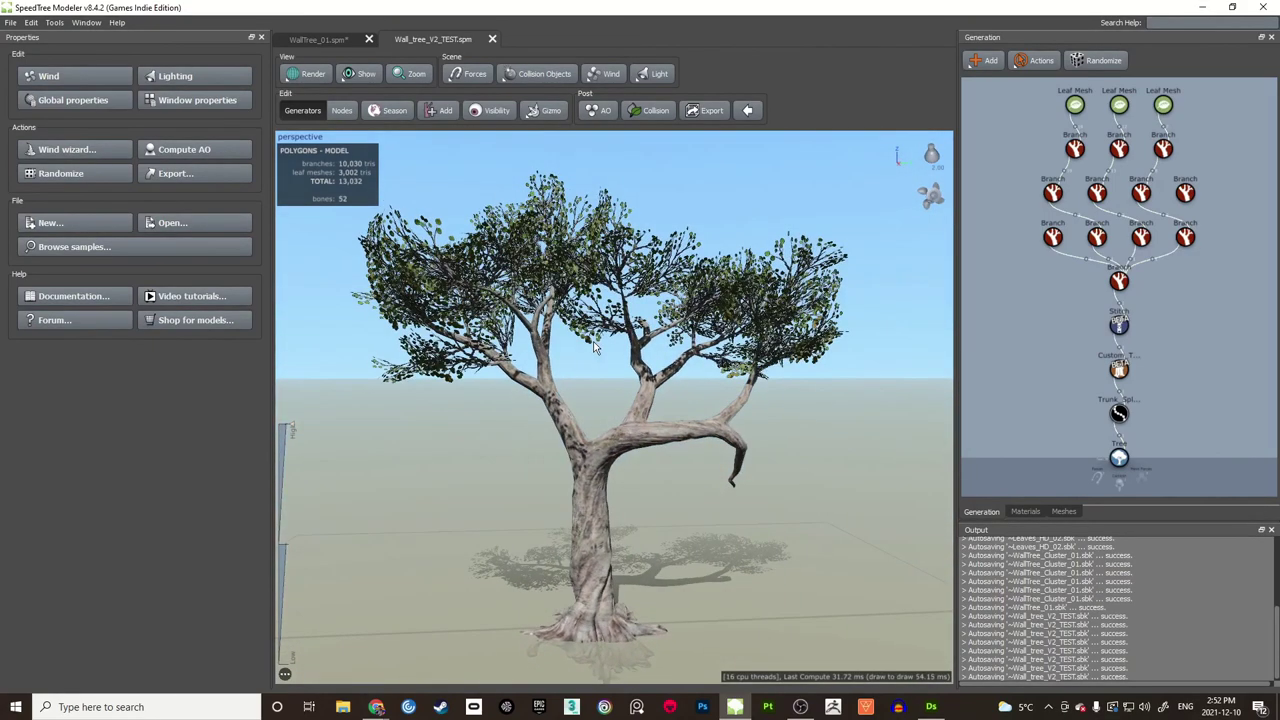
Step: Switch to the WallTree_01 file, clear its selection, and examine the bare branch structure and the upper branch junctions
click(346, 42)
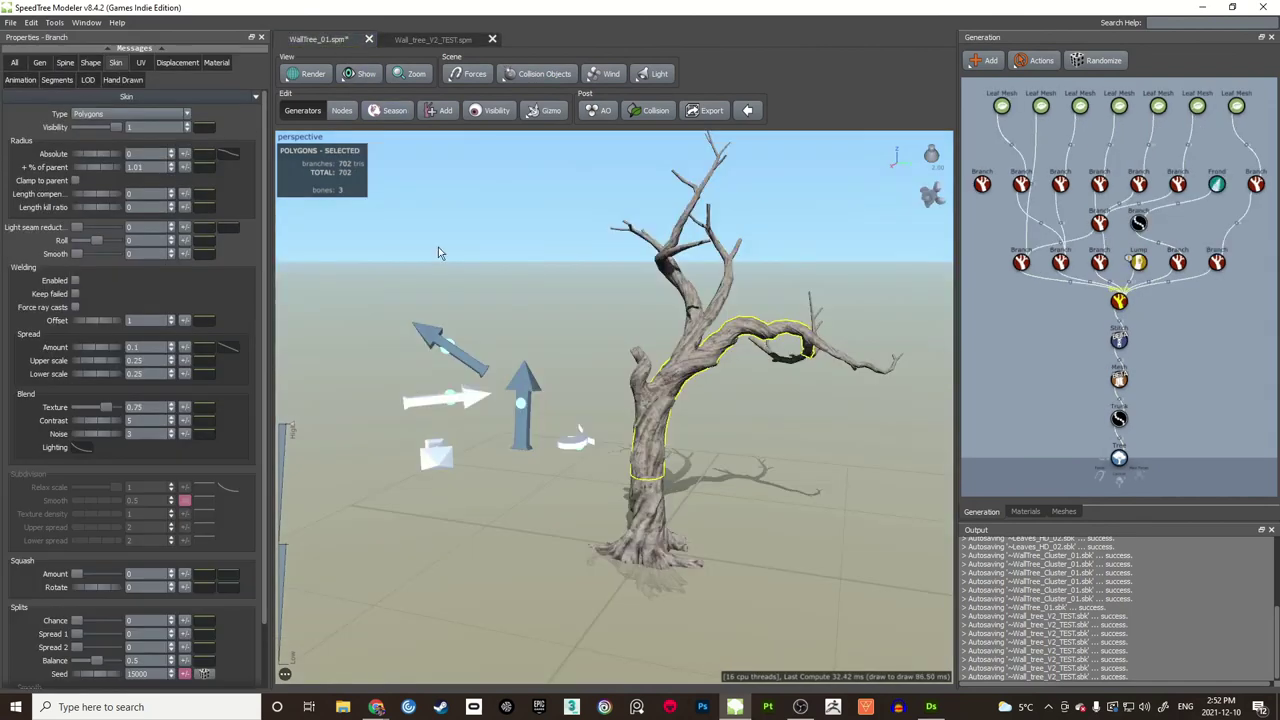
click(565, 297)
drag(760, 426, 842, 288)
right_click(1104, 475)
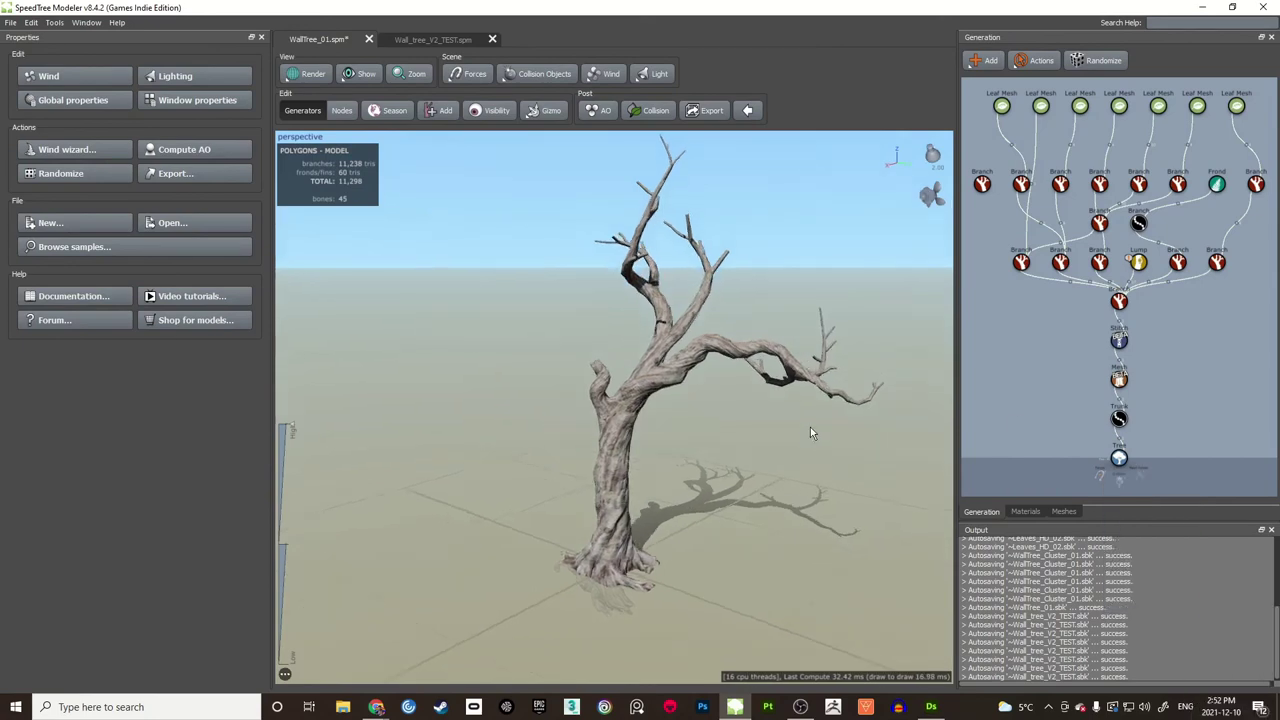
drag(810, 432, 762, 426)
scroll(584, 298, up, 5)
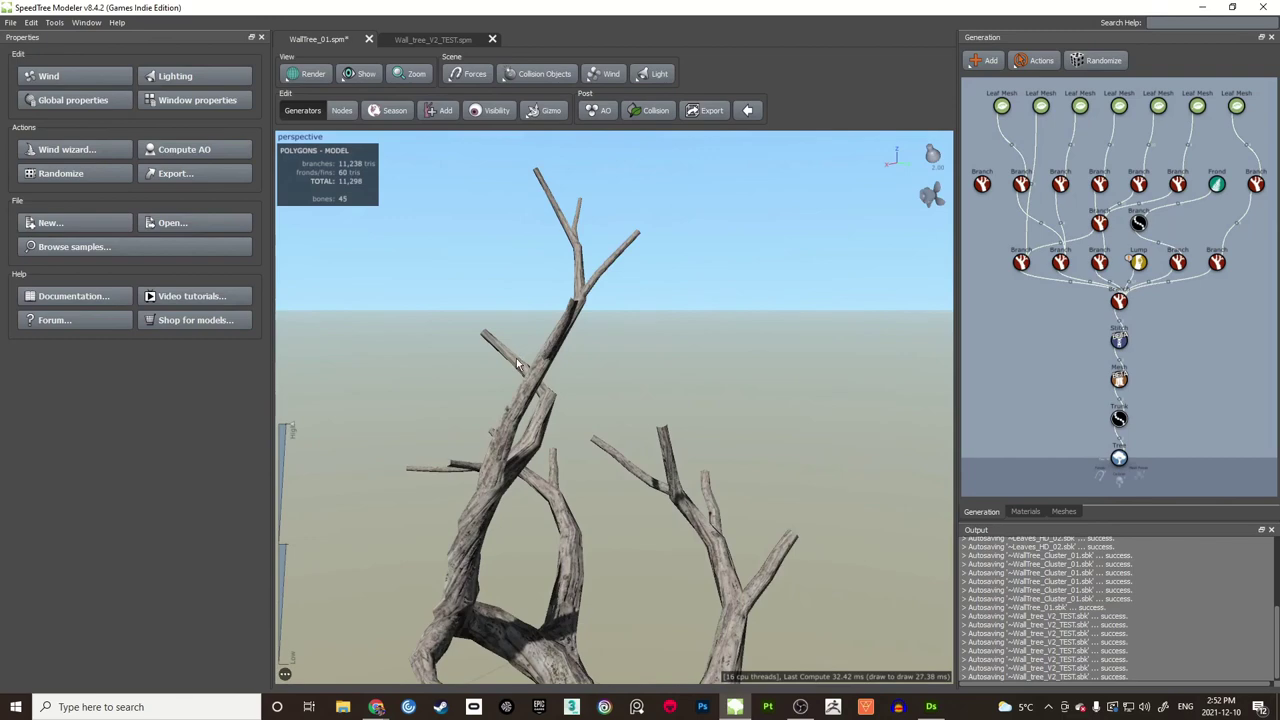
click(548, 352)
drag(608, 349, 685, 370)
click(557, 303)
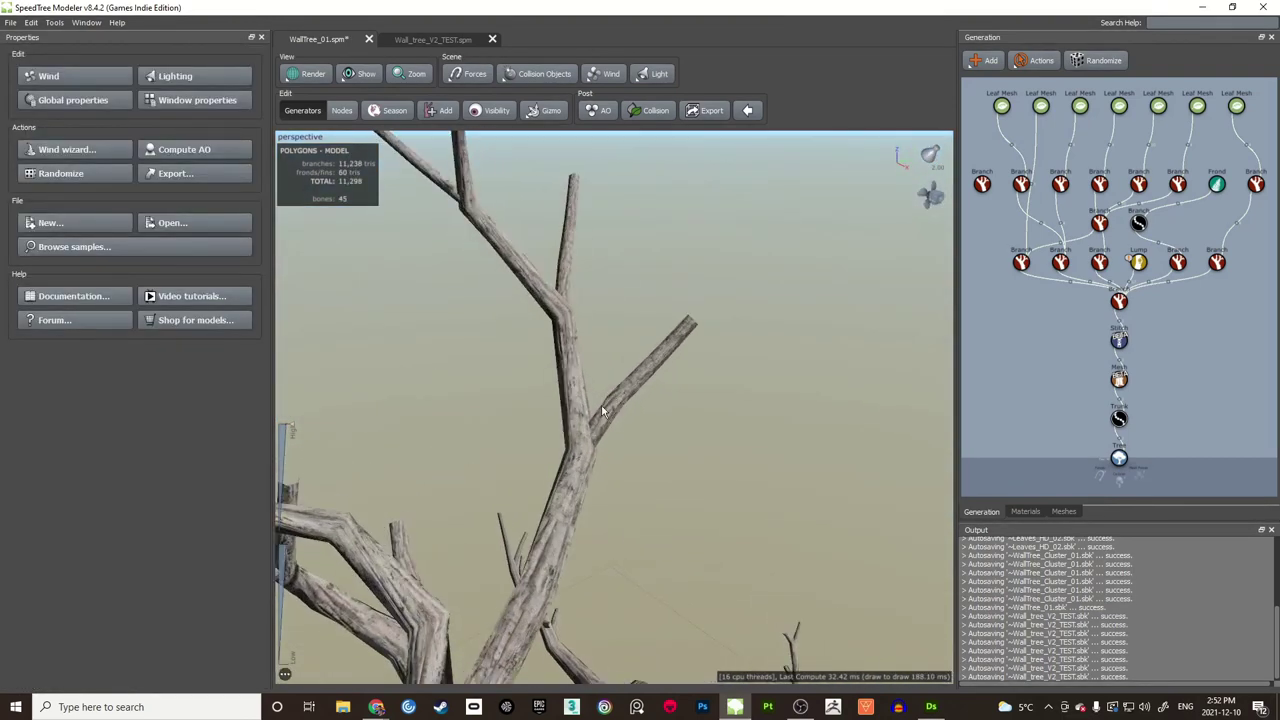
drag(645, 376, 704, 336)
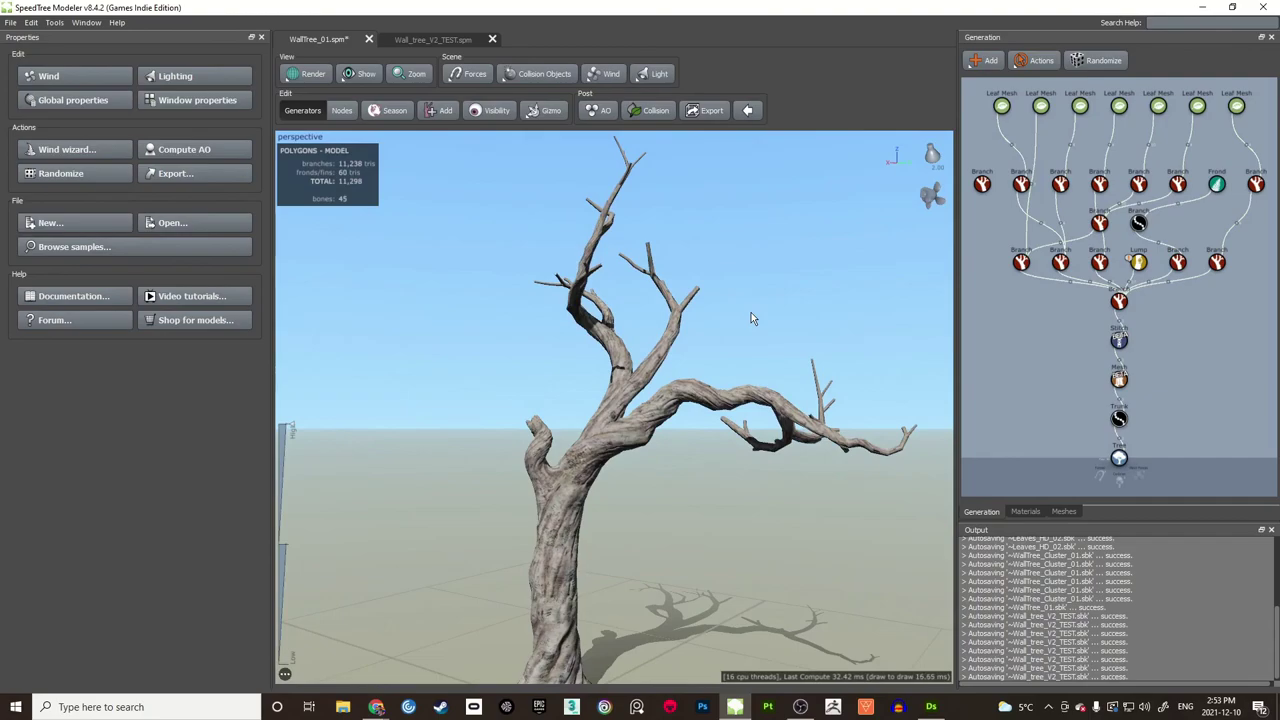
Step: Show the leaves on the WallTree_01 tree and examine its full silhouette
key(l)
drag(751, 312, 712, 296)
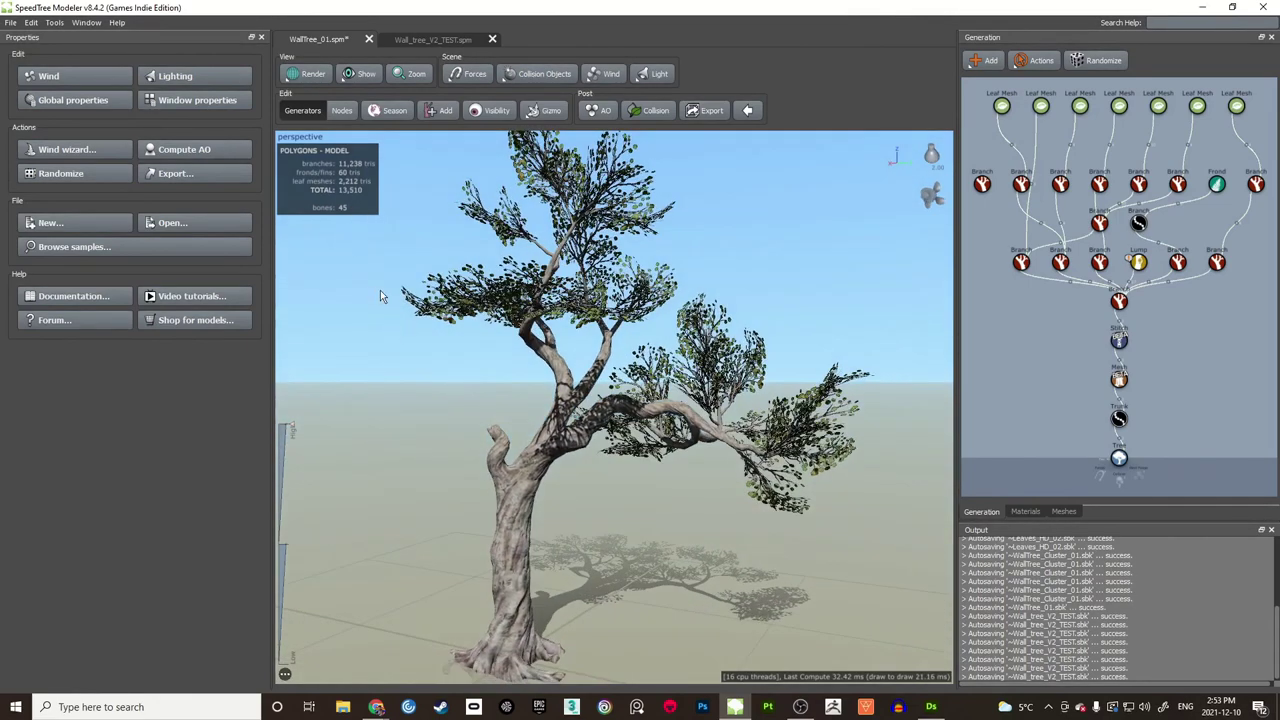
drag(388, 264, 540, 314)
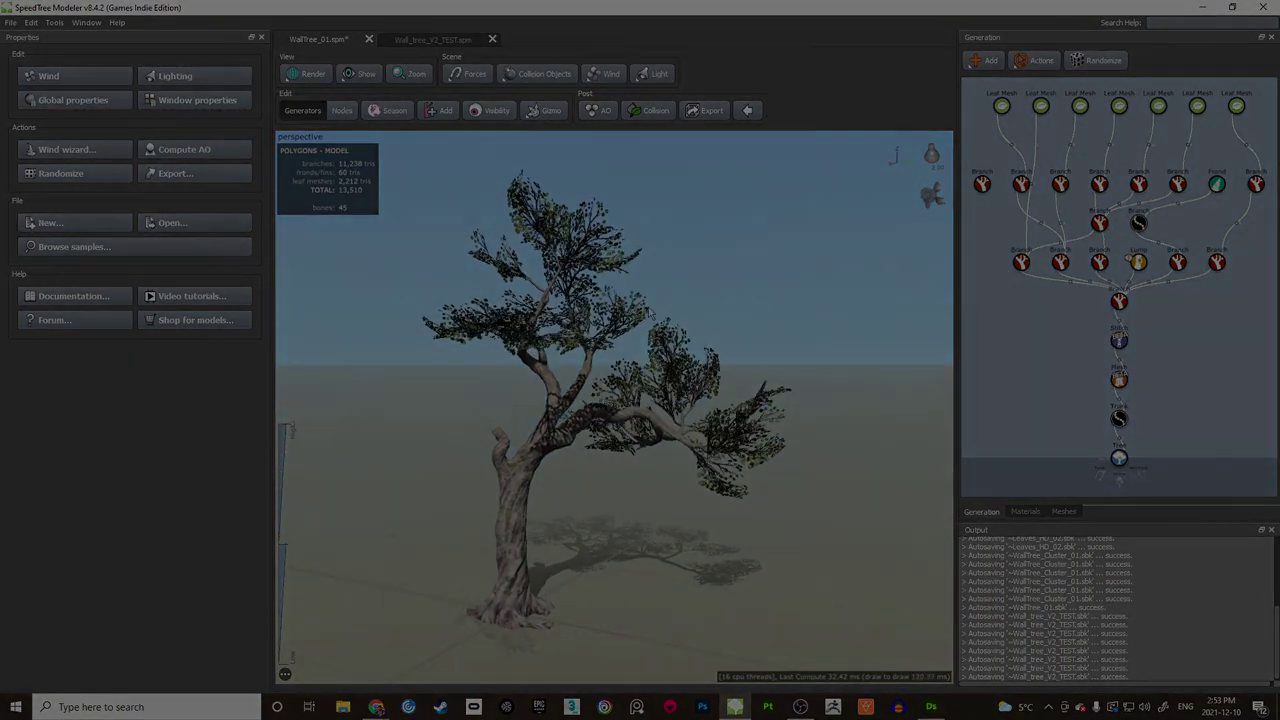